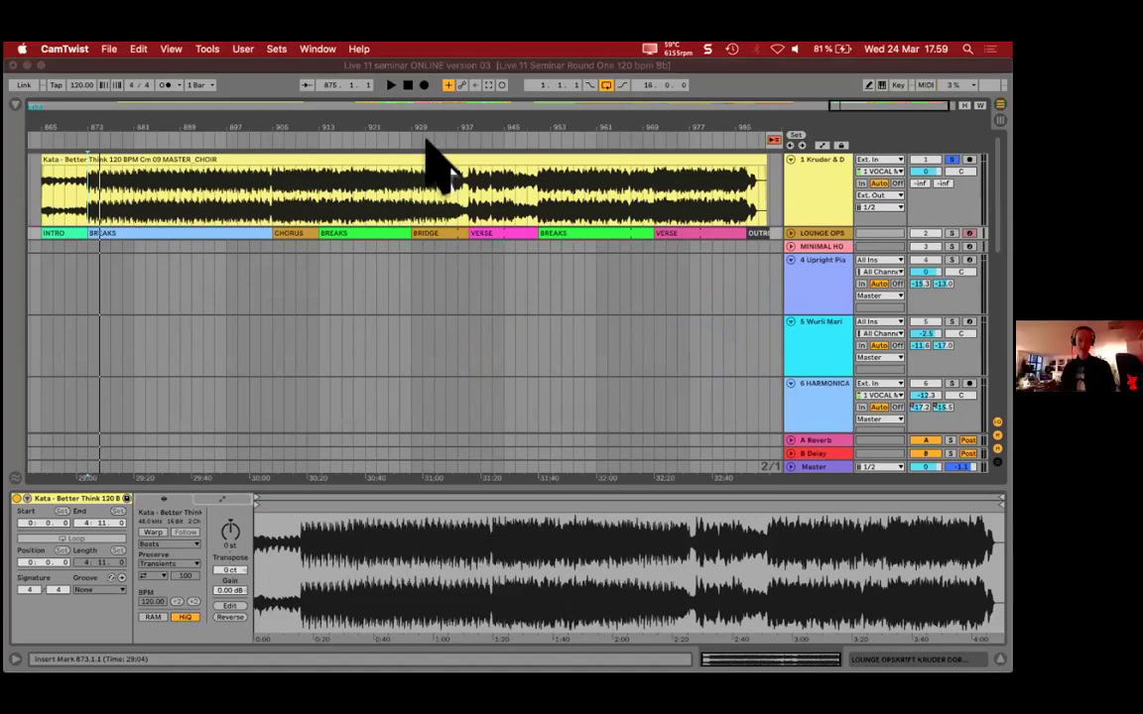
Step: Focus the Live set and switch it from Arrangement View to Session View
left_click(448, 129)
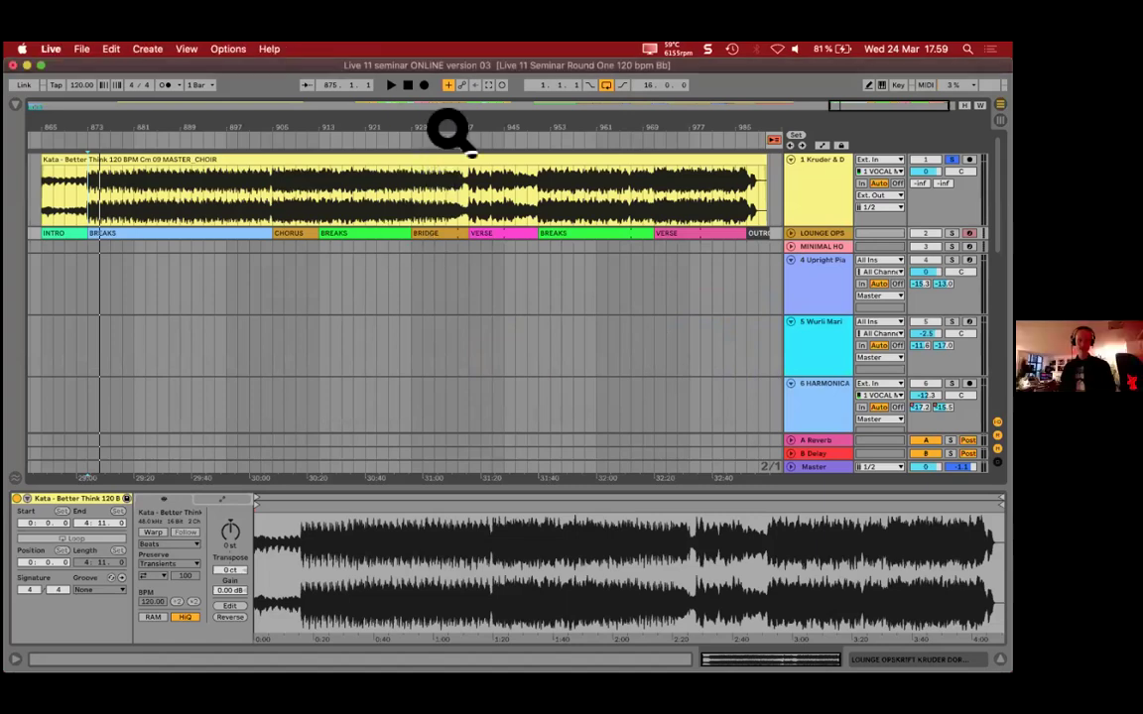
key("Tab")
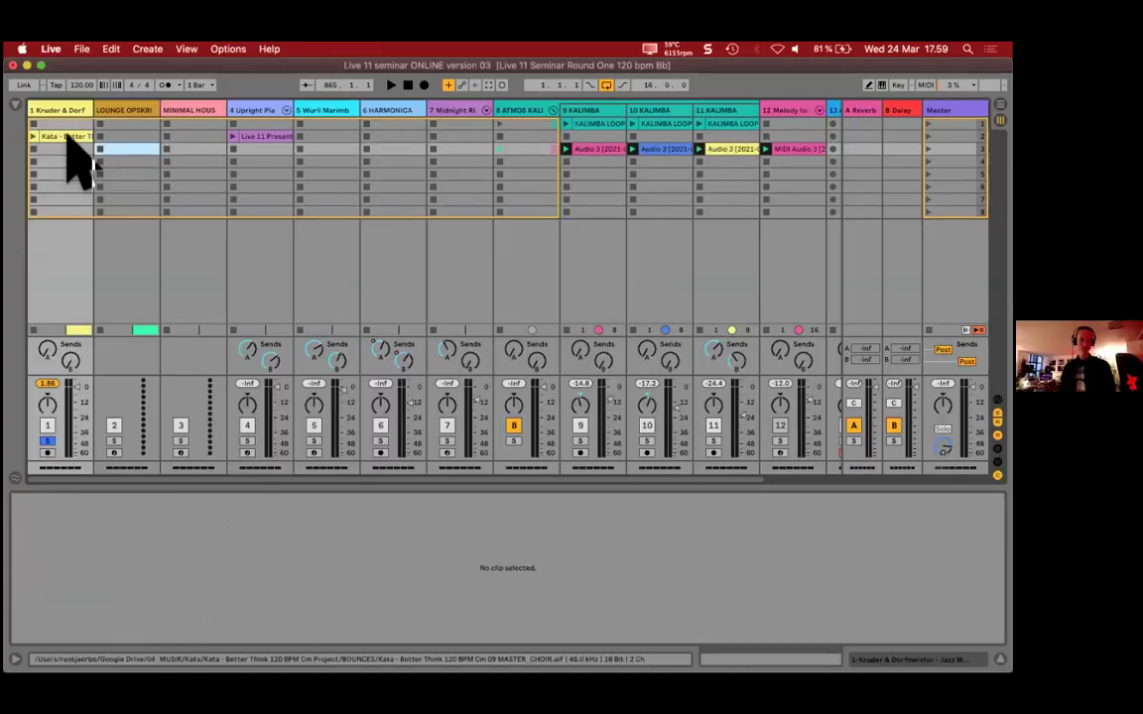
Step: Show the Kata - Better Think choir clip from track 1 in Clip View, then switch to Firefox
left_click(67, 137)
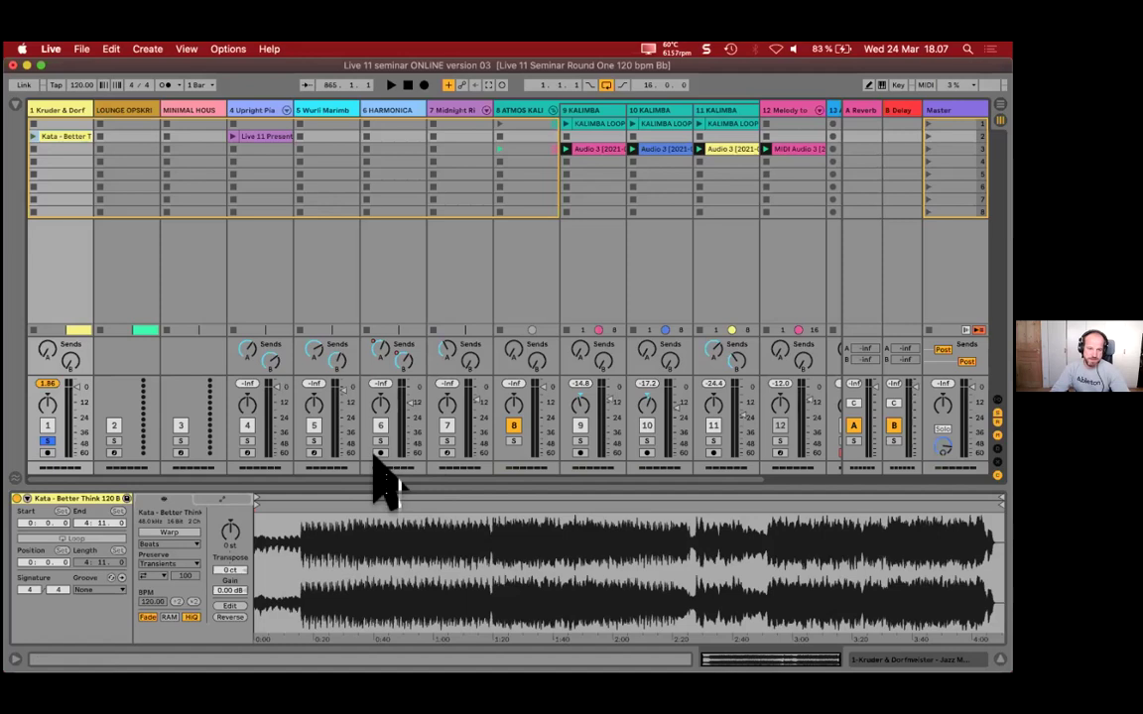
key("super+Tab")
key("super+Tab")
key("super+Tab")
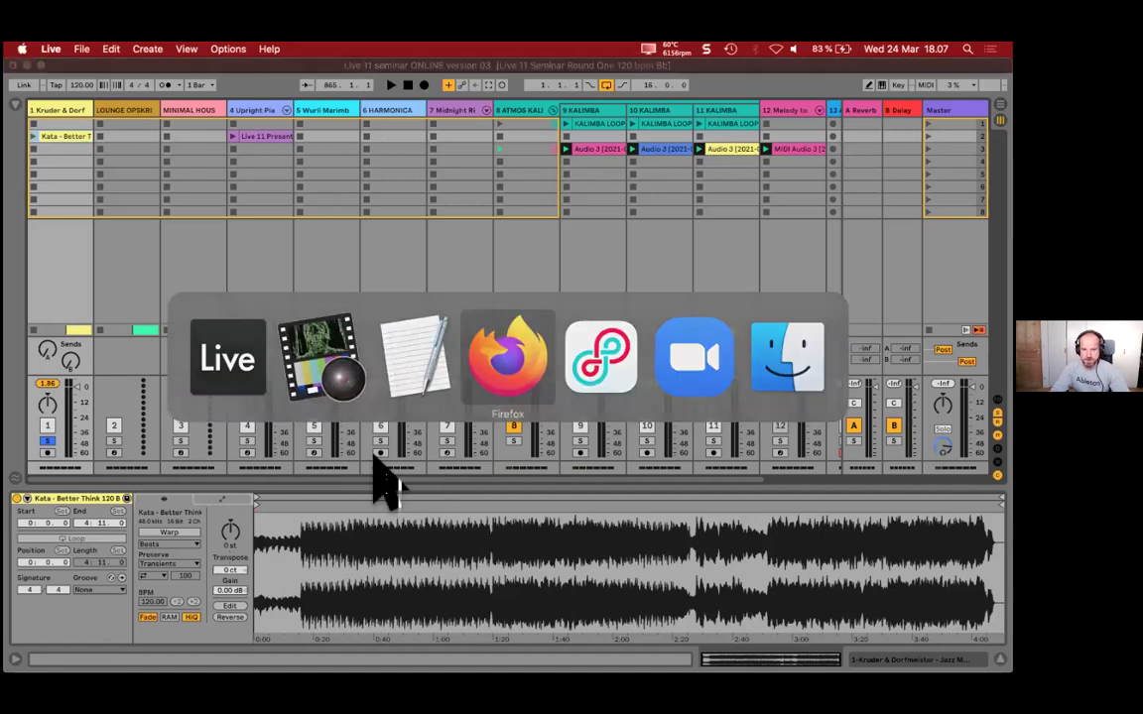
Step: Open learningmusic.ableton.com in a new browser tab
key("super+t")
type("learning")
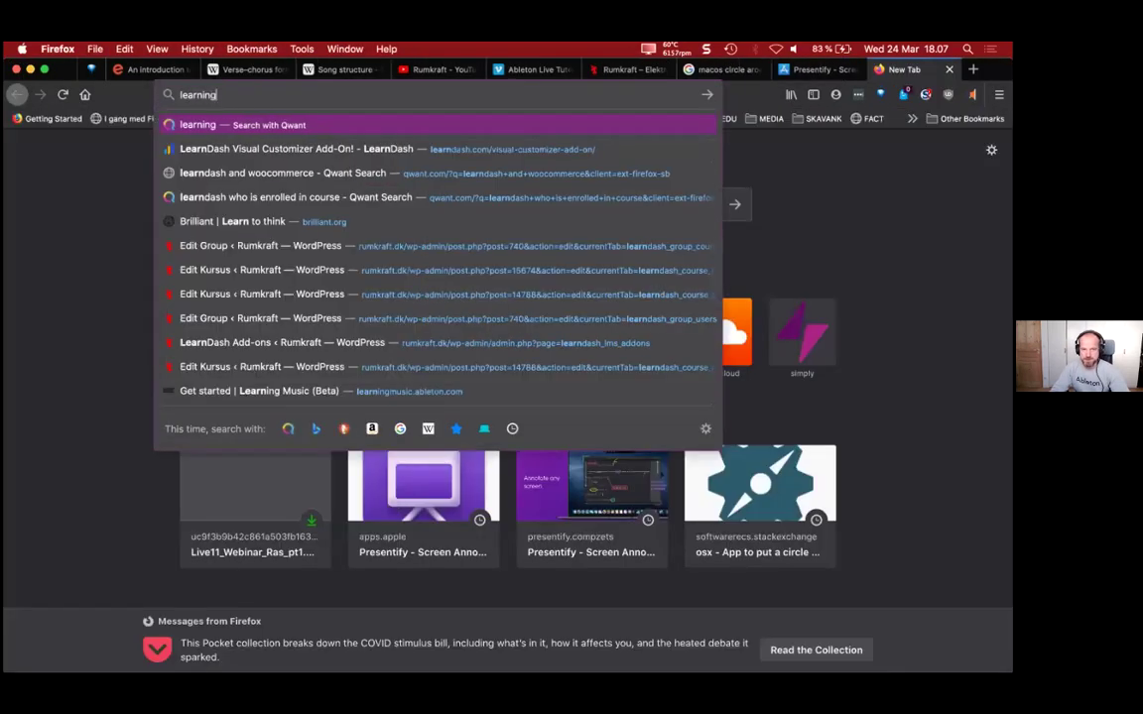
type("music.ableton.com")
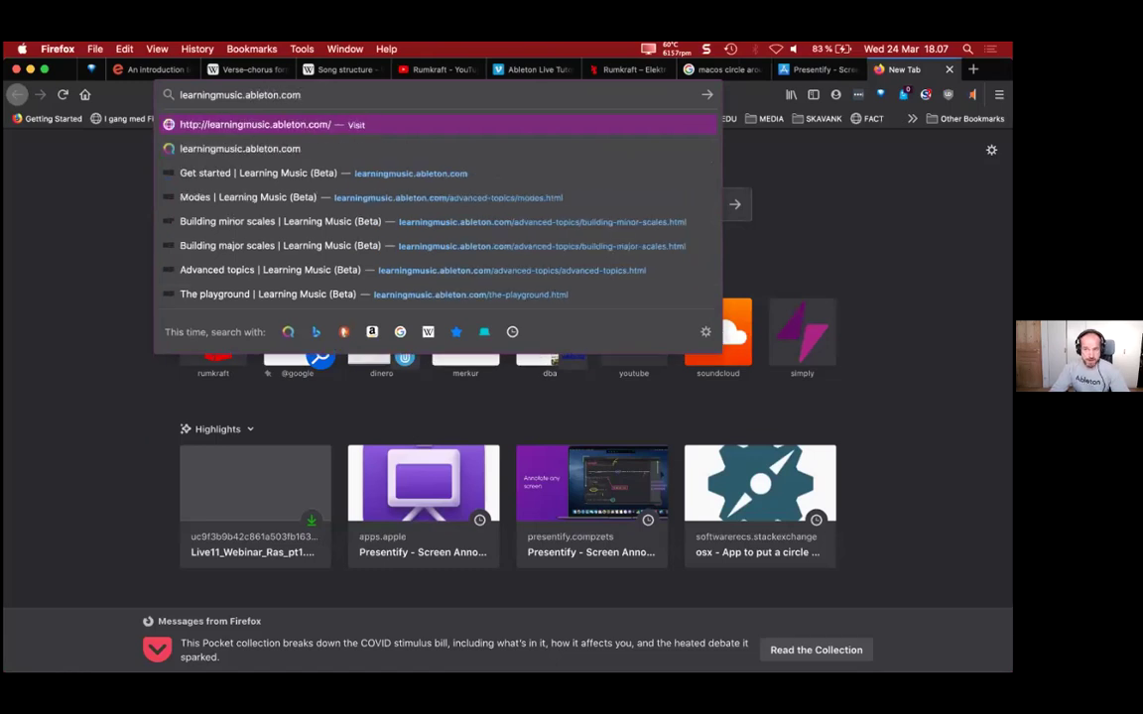
key("Return")
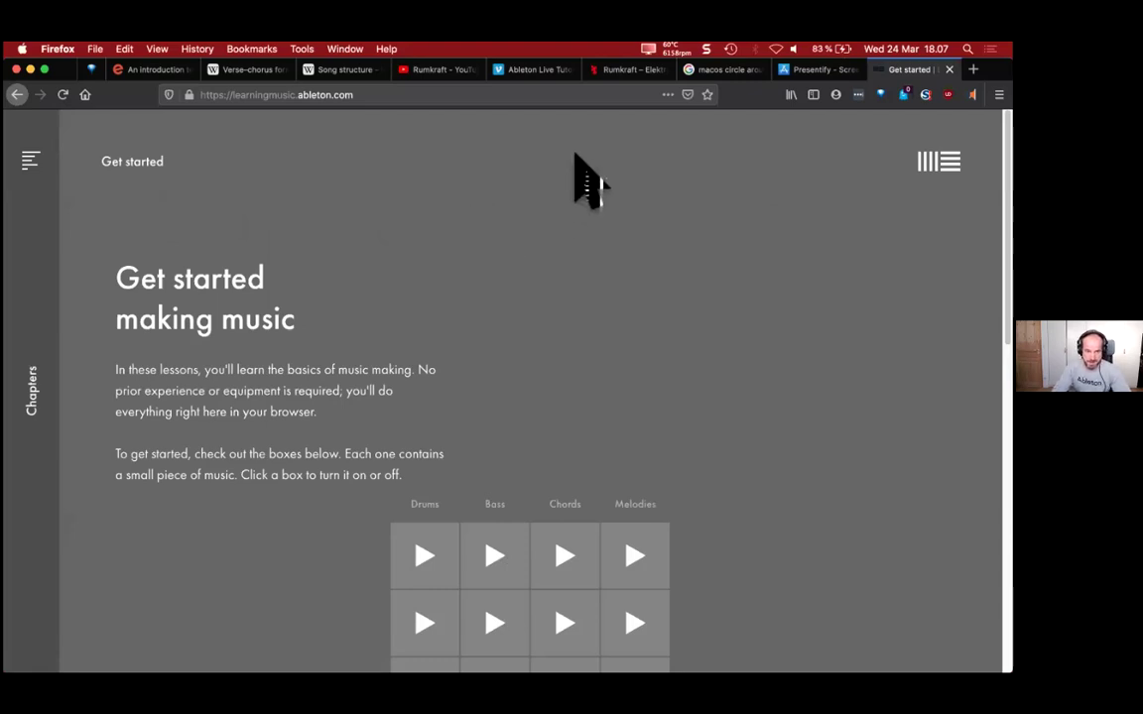
Step: Play and stop the Drums loop, then open the lesson's chapter list
scroll(683, 247, "down", 3)
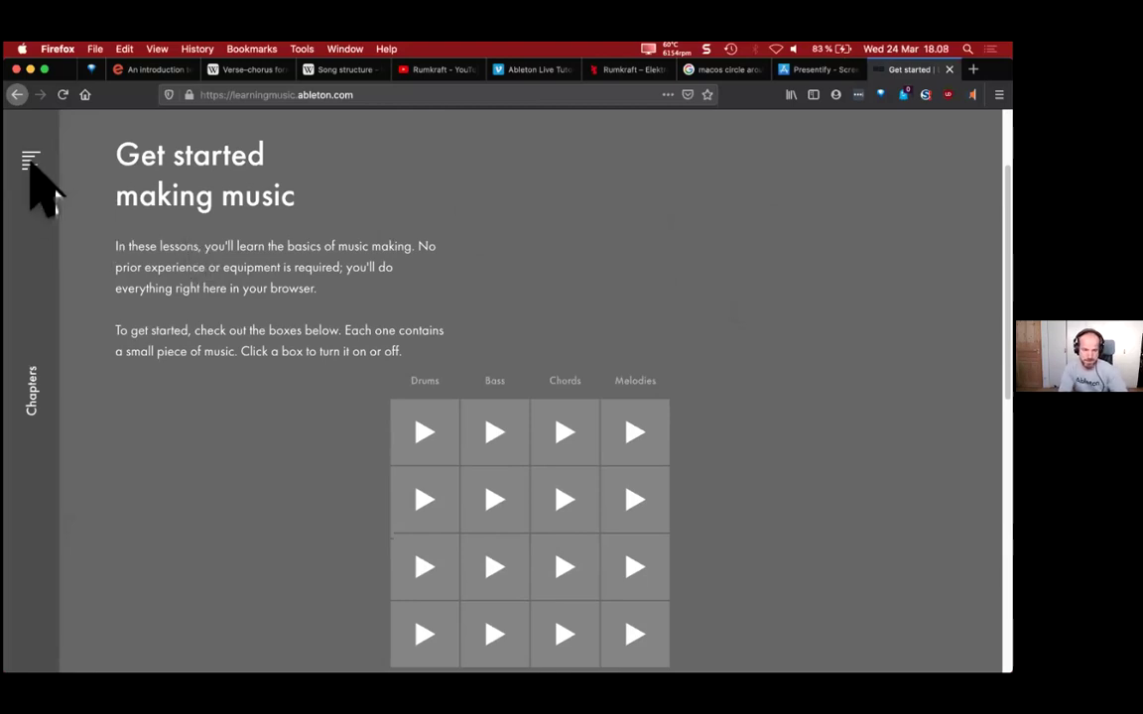
left_click(31, 162)
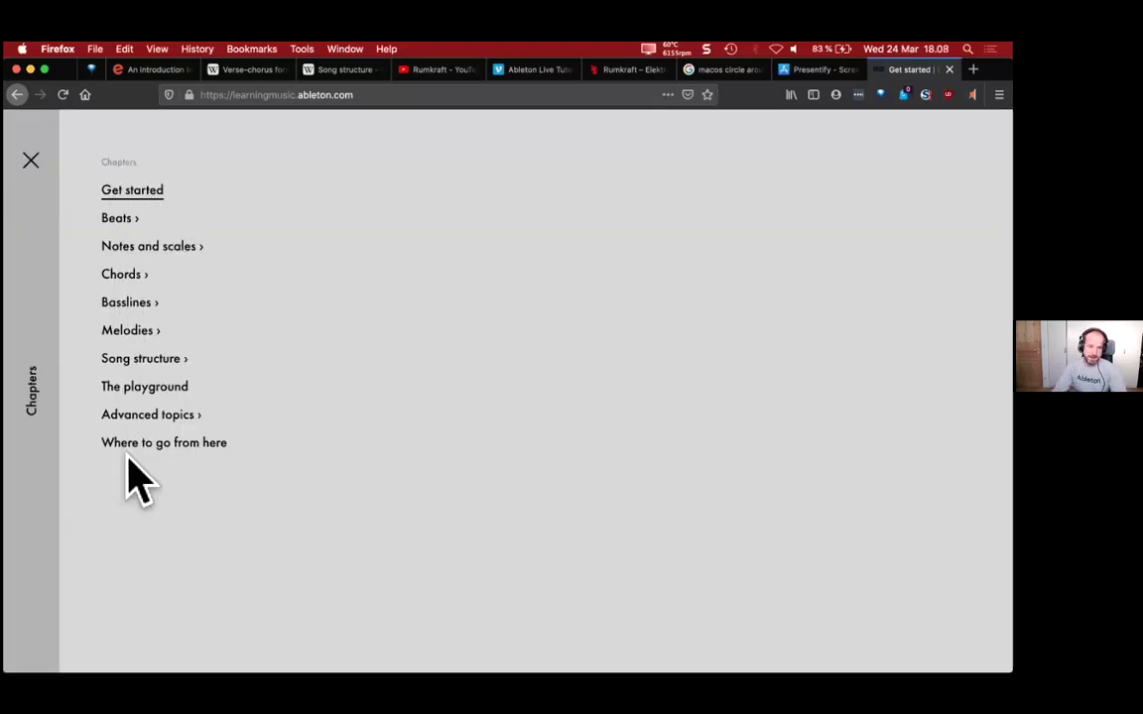
left_click(31, 161)
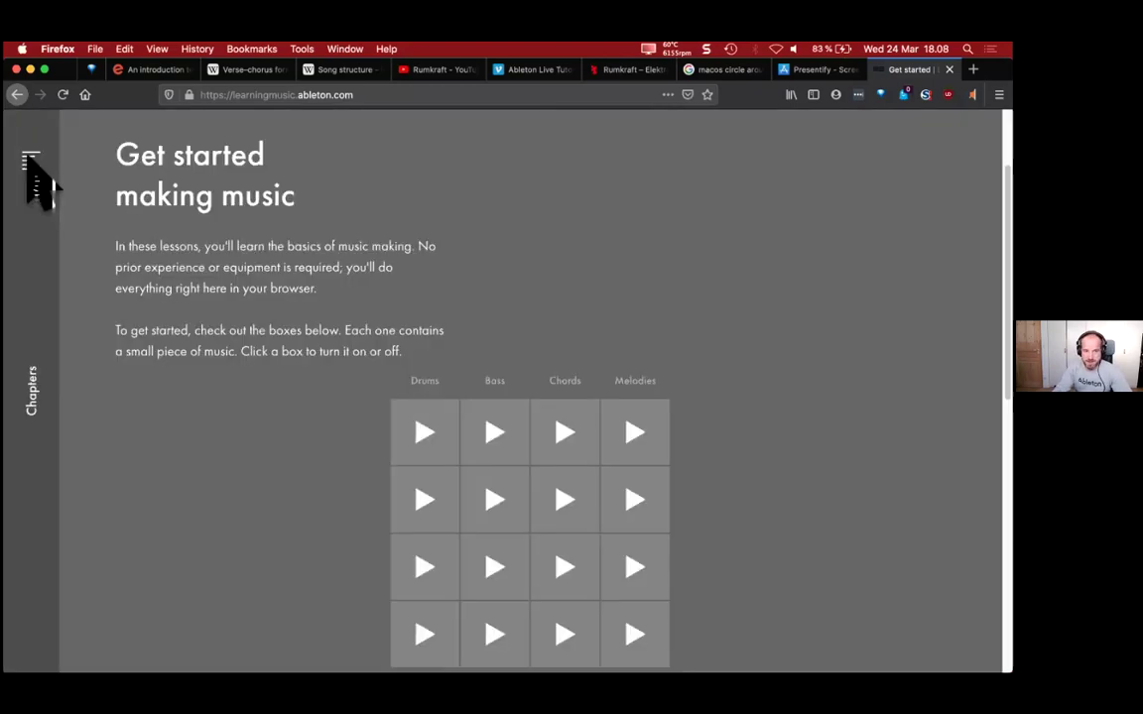
left_click(422, 431)
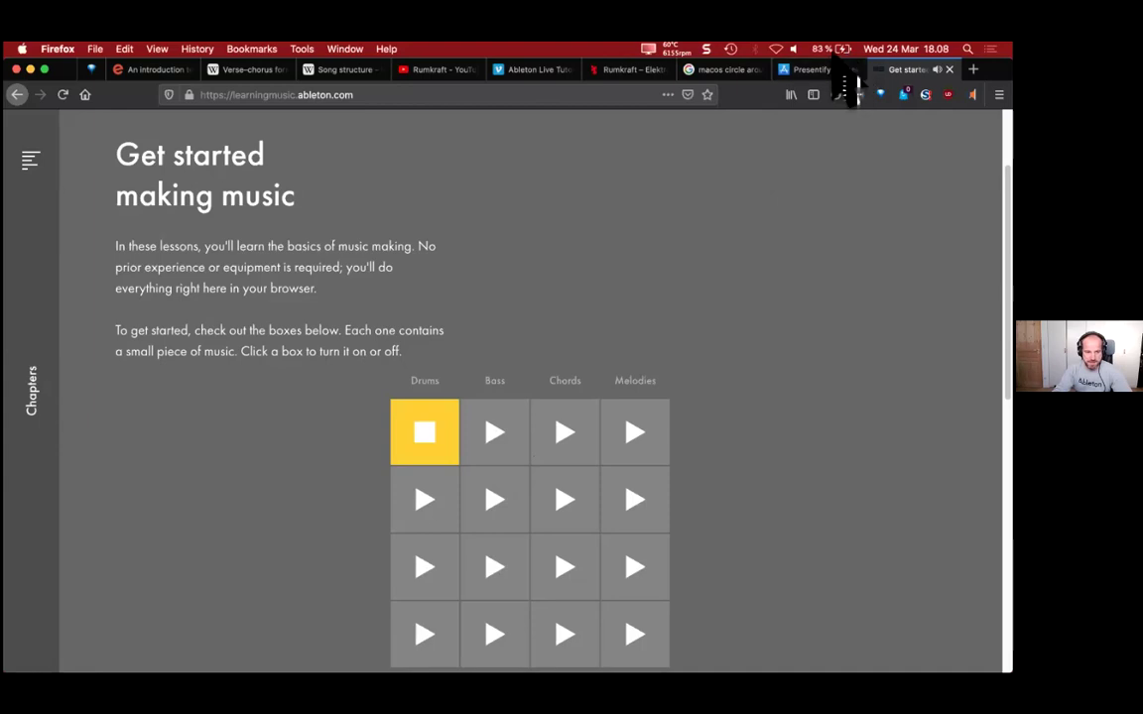
left_click(794, 48)
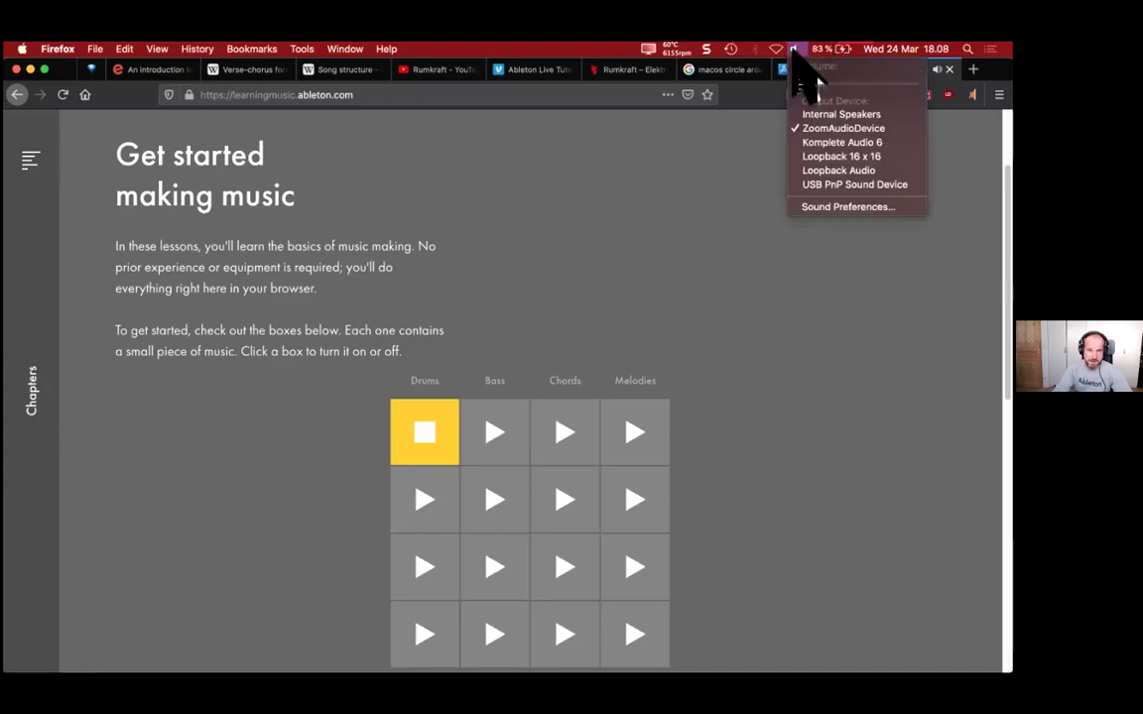
left_click(795, 51)
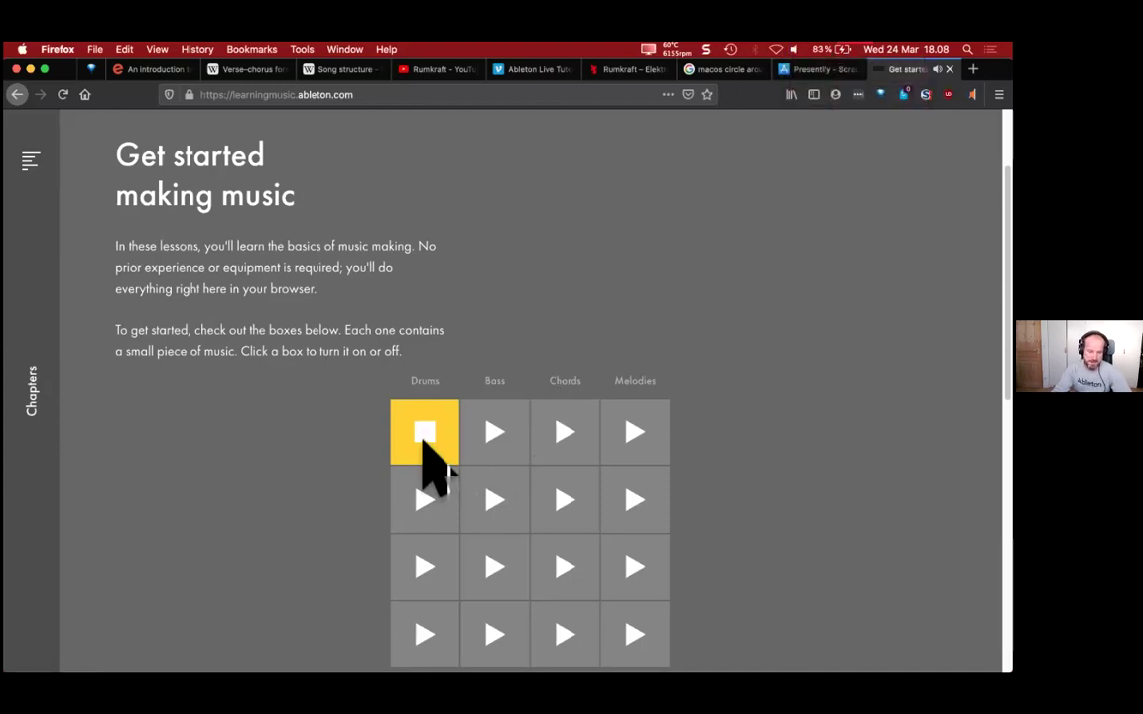
left_click(423, 442)
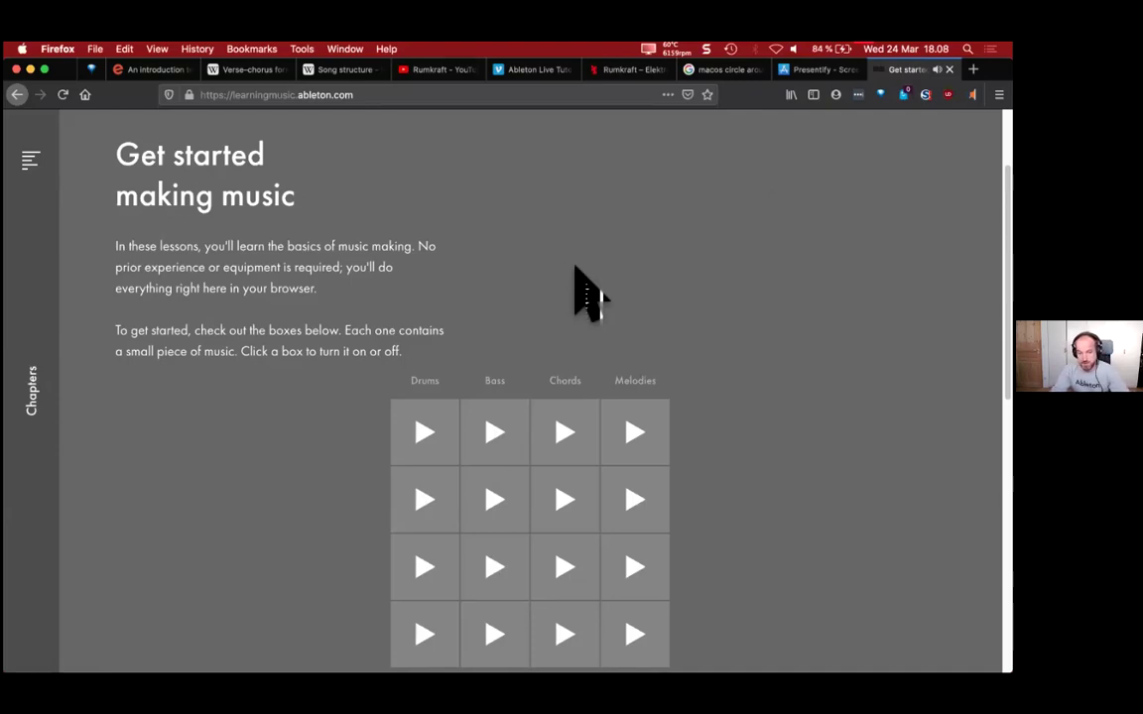
scroll(583, 294, "down", 8)
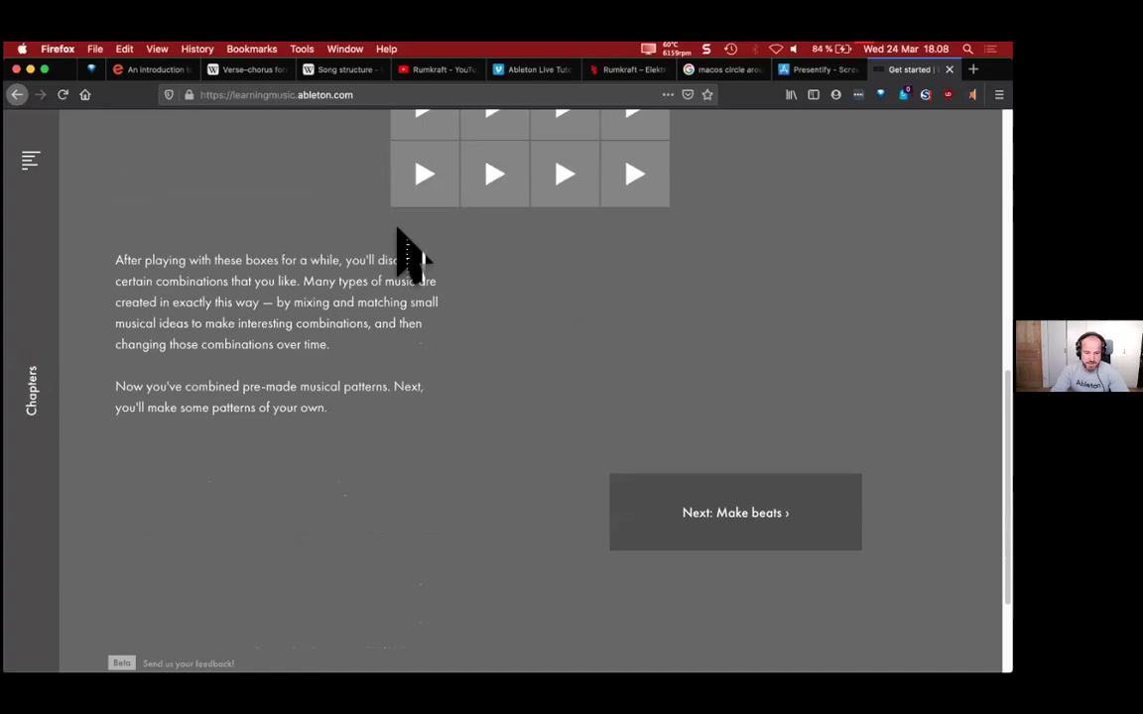
left_click(31, 160)
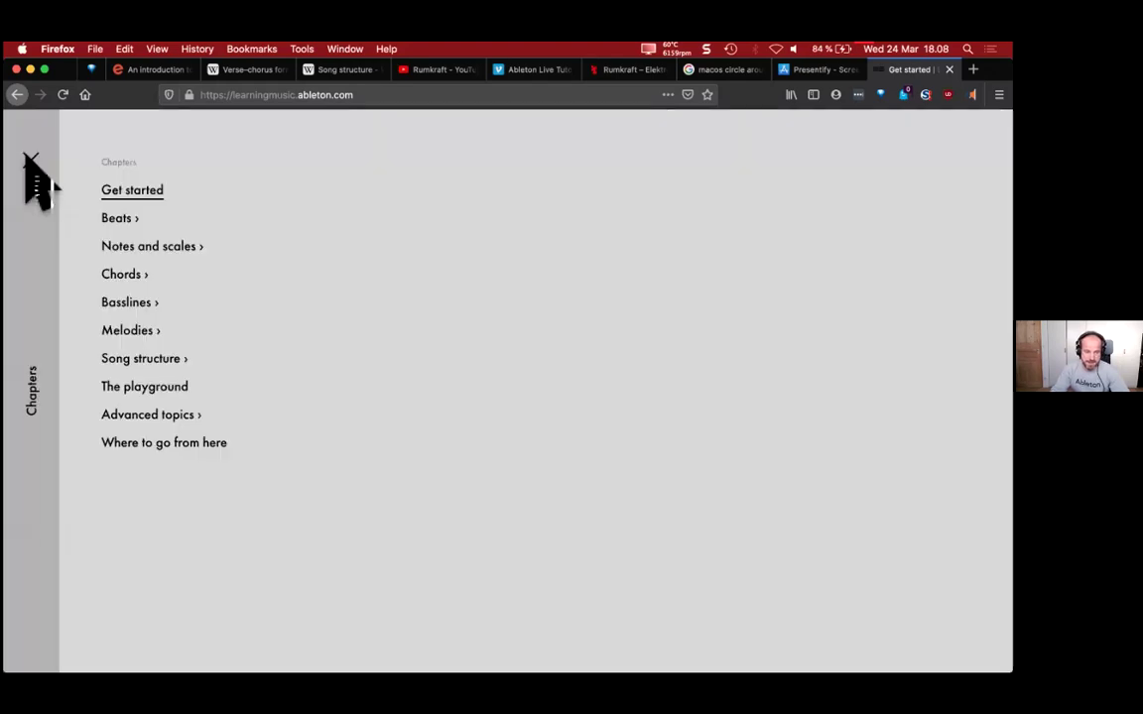
Step: Open the Keys and scales lesson from the Notes and scales chapter
left_click(164, 260)
left_click(344, 245)
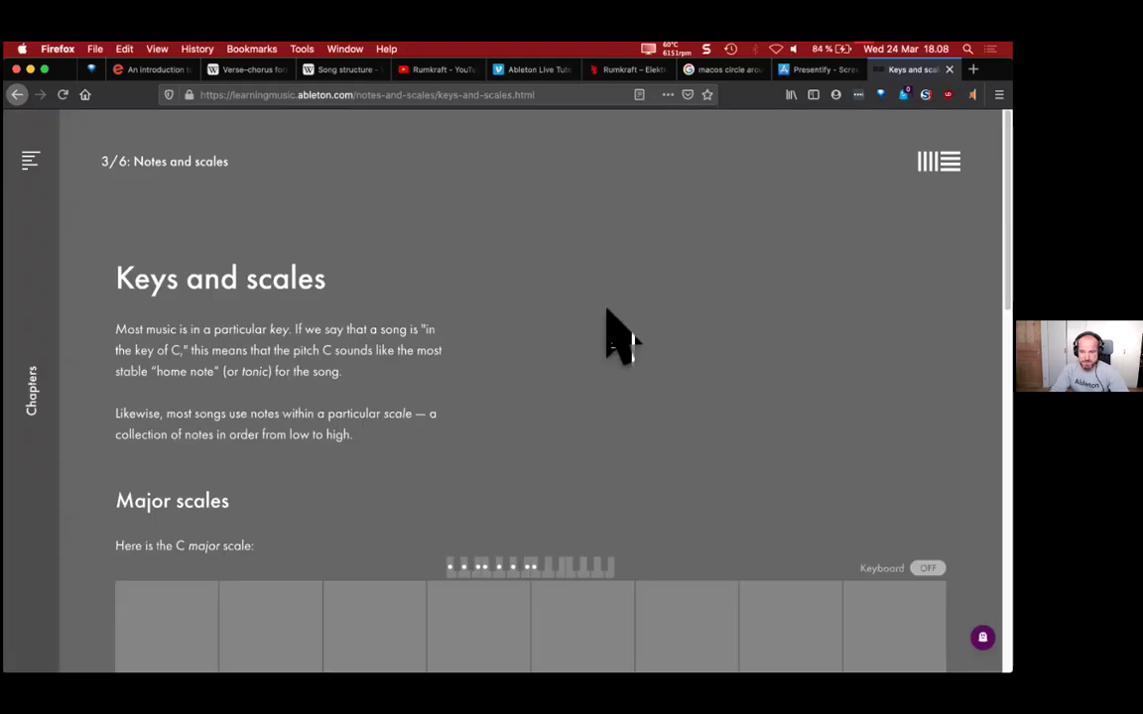
scroll(615, 332, "down", 10)
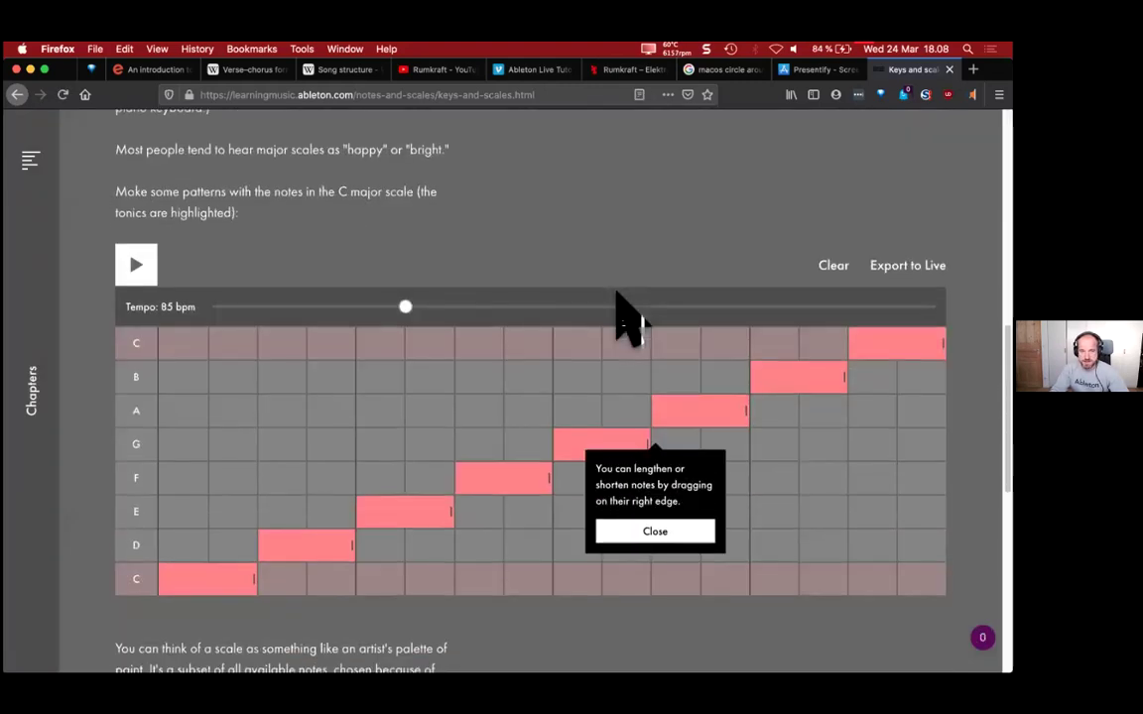
left_click(656, 500)
Step: Lengthen the middle note, add B, F, high C and B notes, then close two extra tabs
left_click_drag(420, 473, 412, 412)
left_click_drag(548, 446, 558, 479)
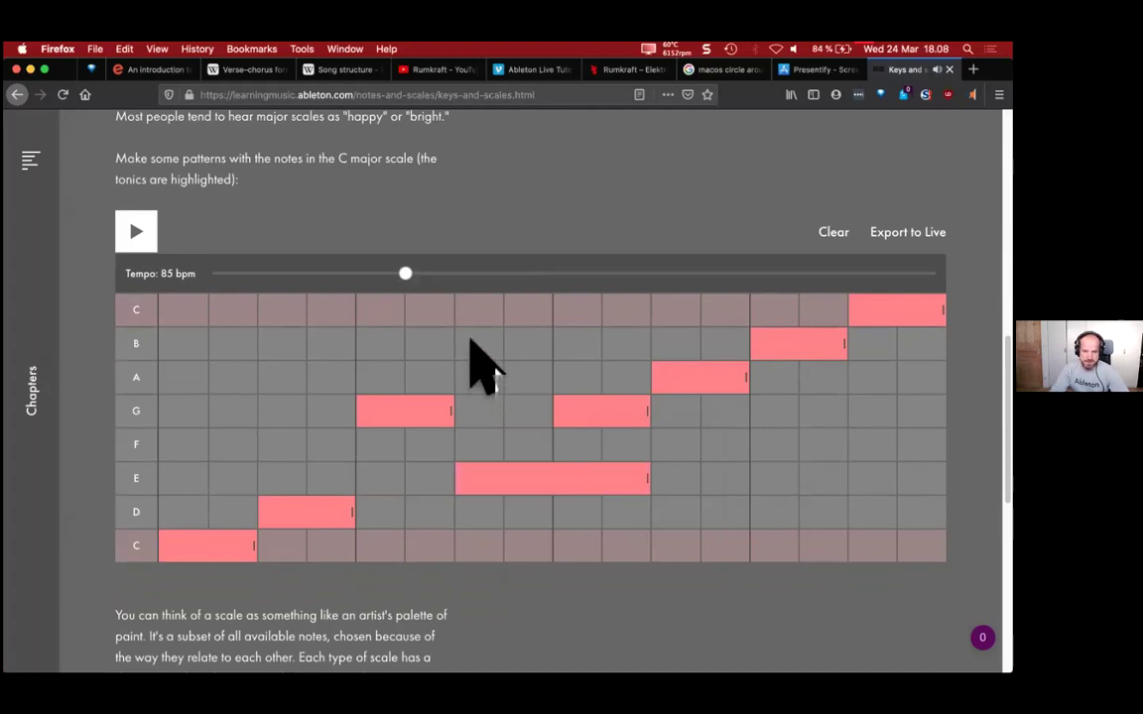
left_click(466, 345)
left_click(226, 445)
left_click(282, 310)
left_click(331, 343)
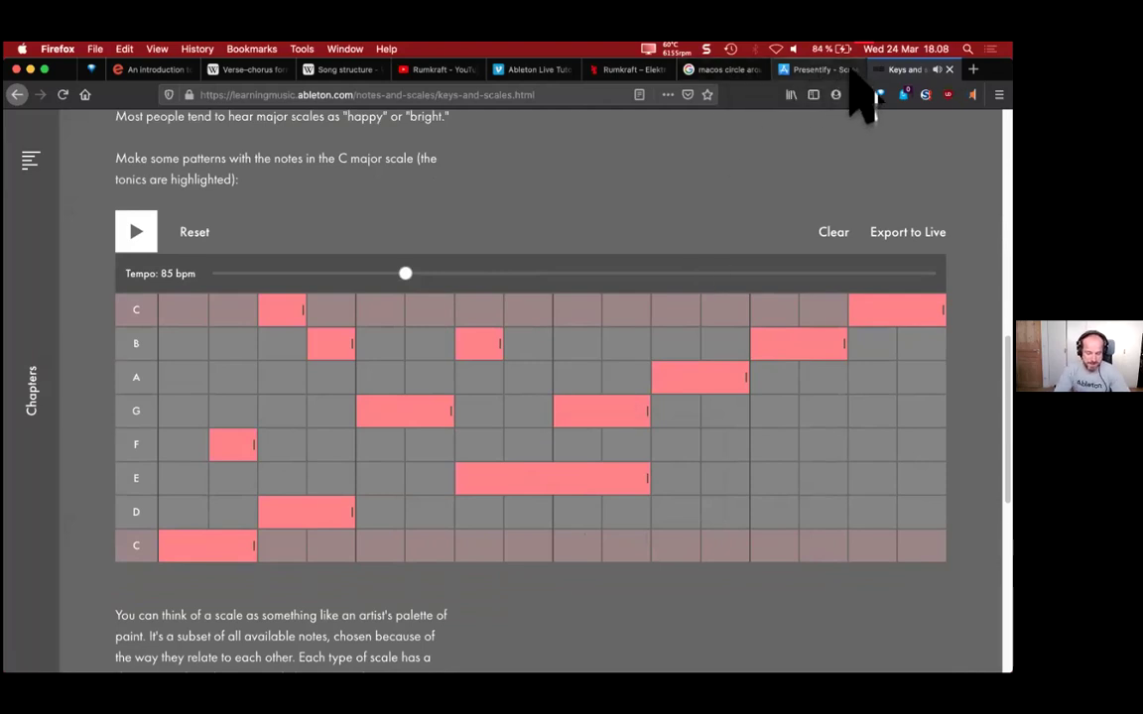
left_click(722, 71)
left_click(759, 69)
left_click(759, 70)
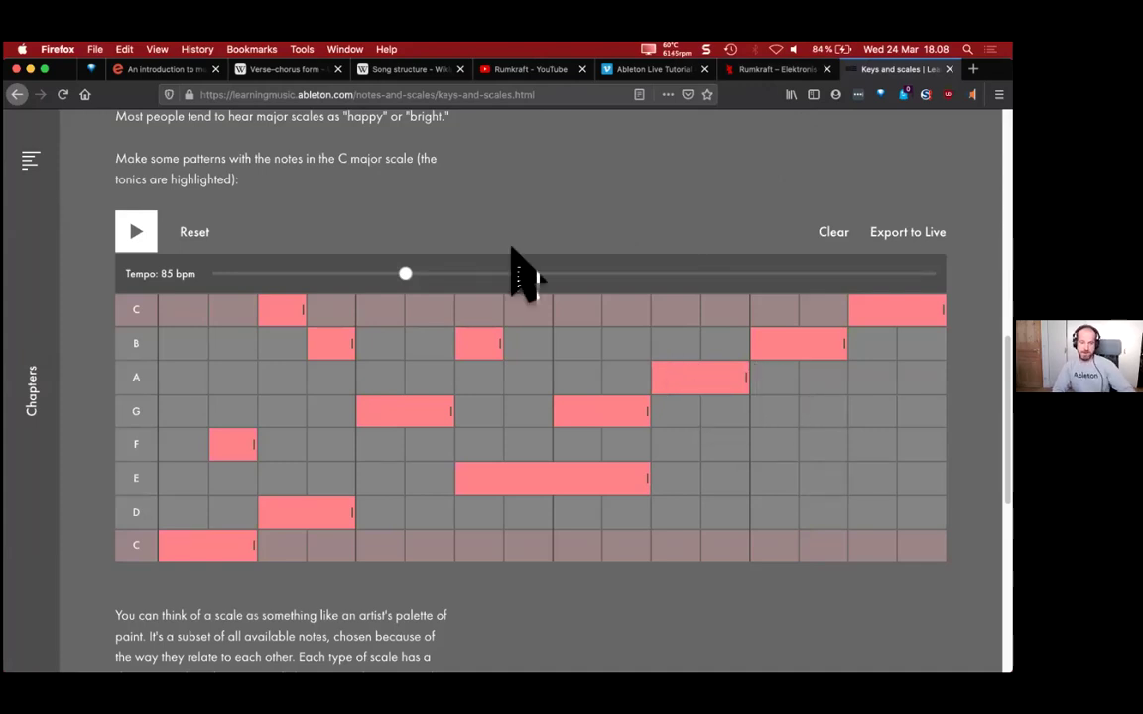
Step: Open learningsynths.ableton.com in a new tab and take a Snagit window screenshot
key("super+t")
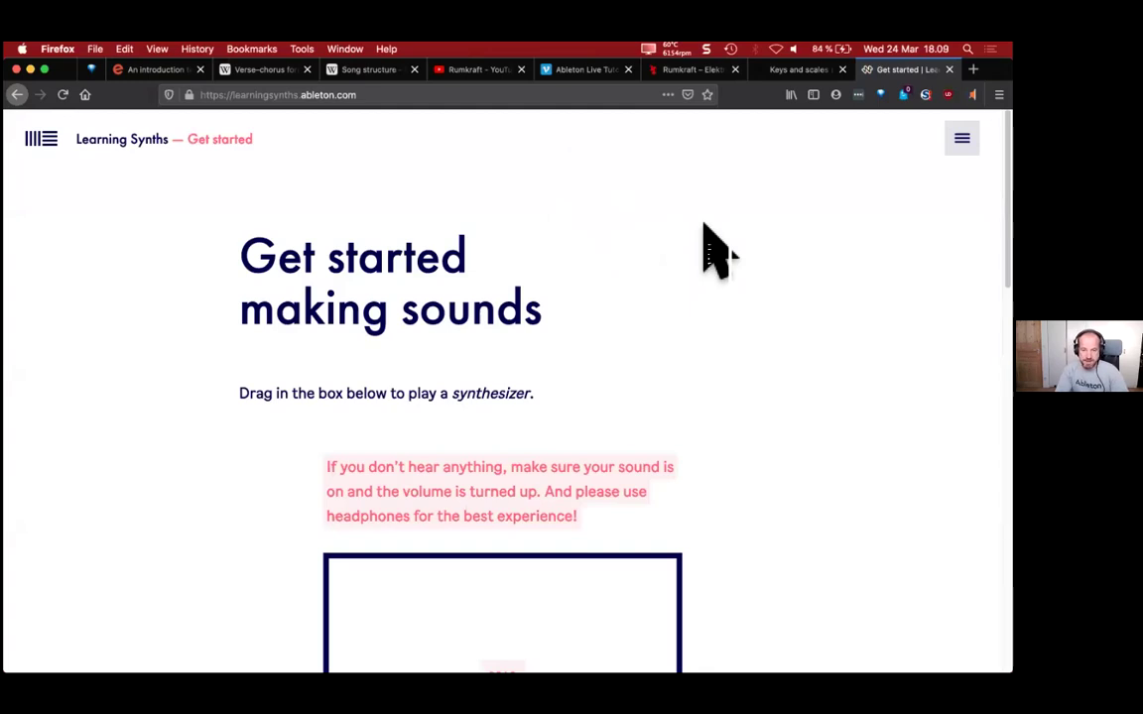
key("super+shift+4")
key("space")
left_click(686, 283)
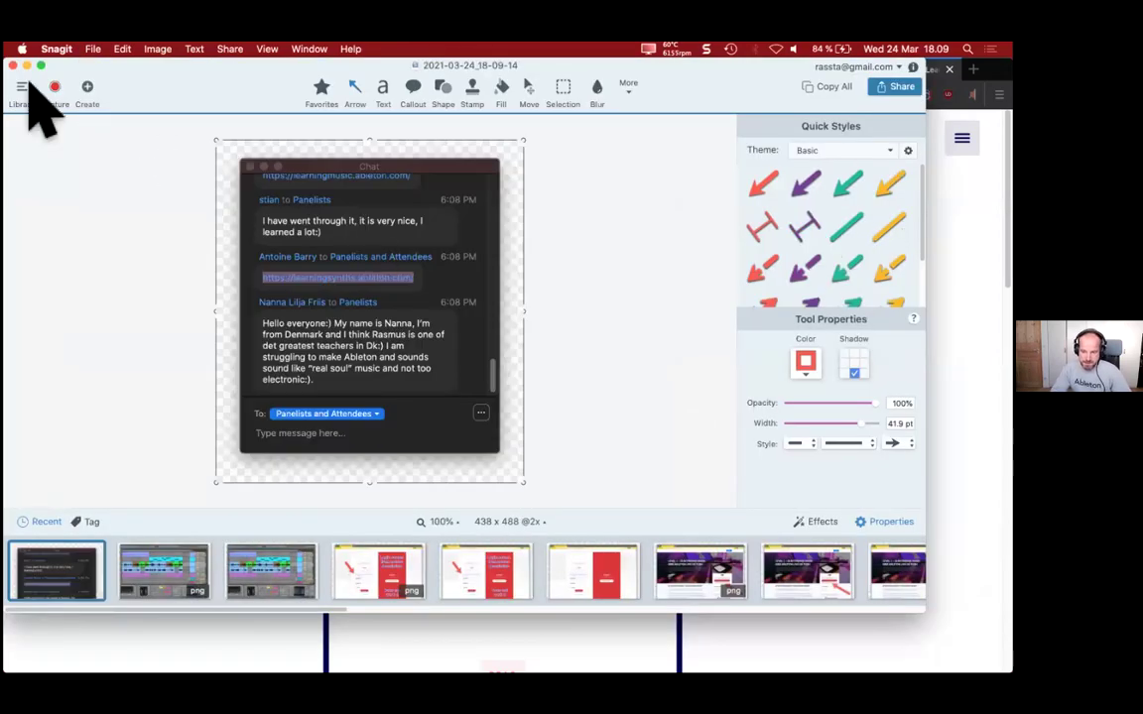
left_click(14, 65)
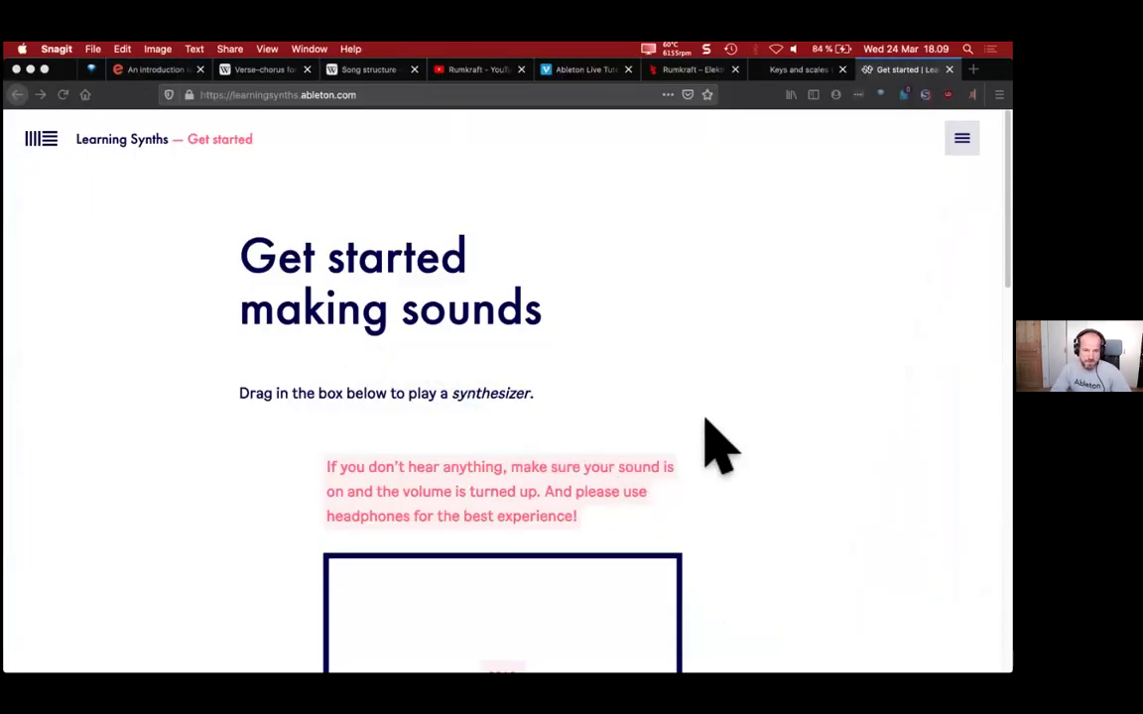
scroll(263, 452, "down", 1)
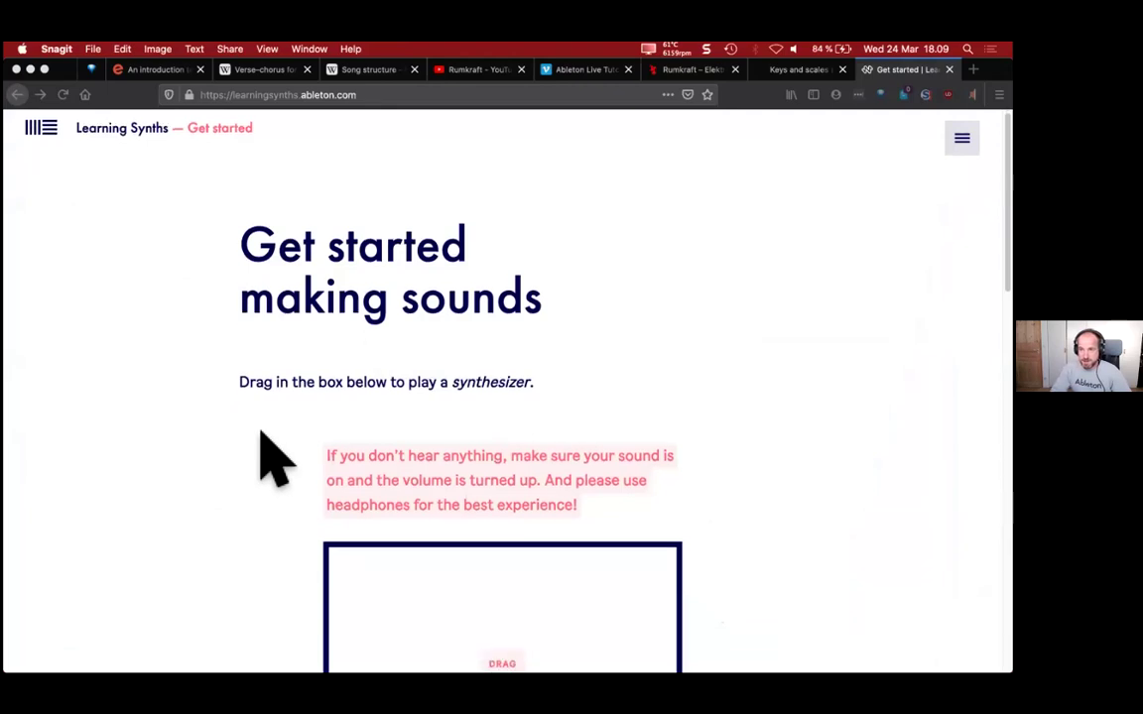
scroll(274, 461, "down", 10)
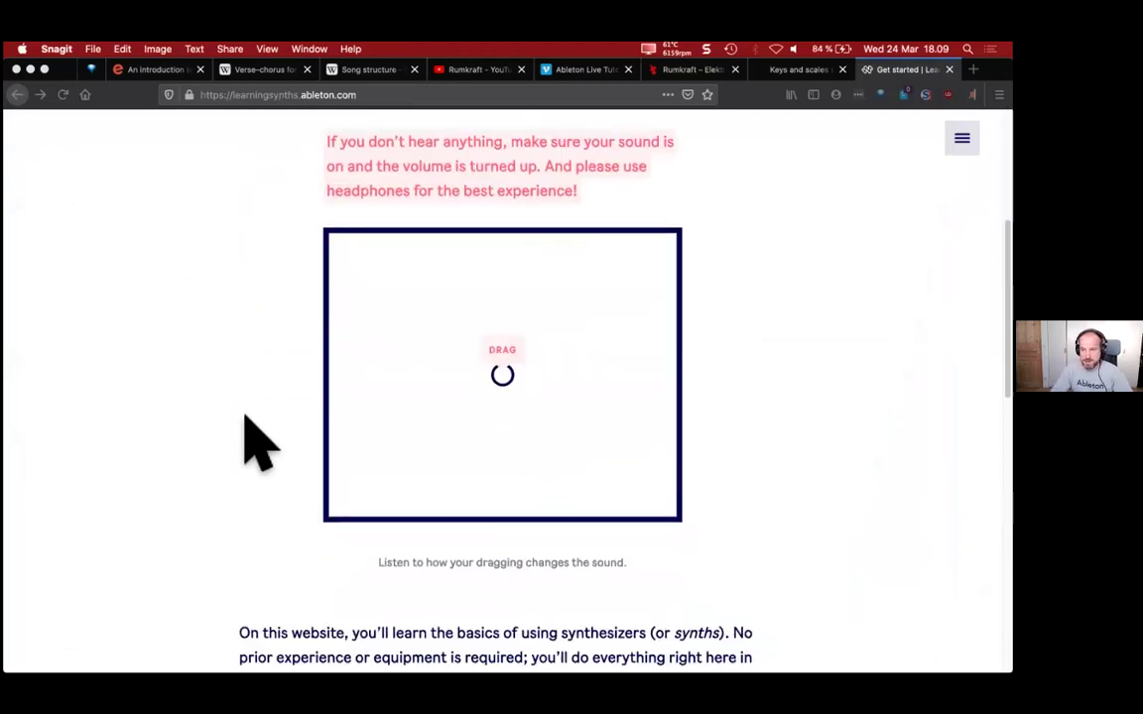
scroll(248, 418, "down", 5)
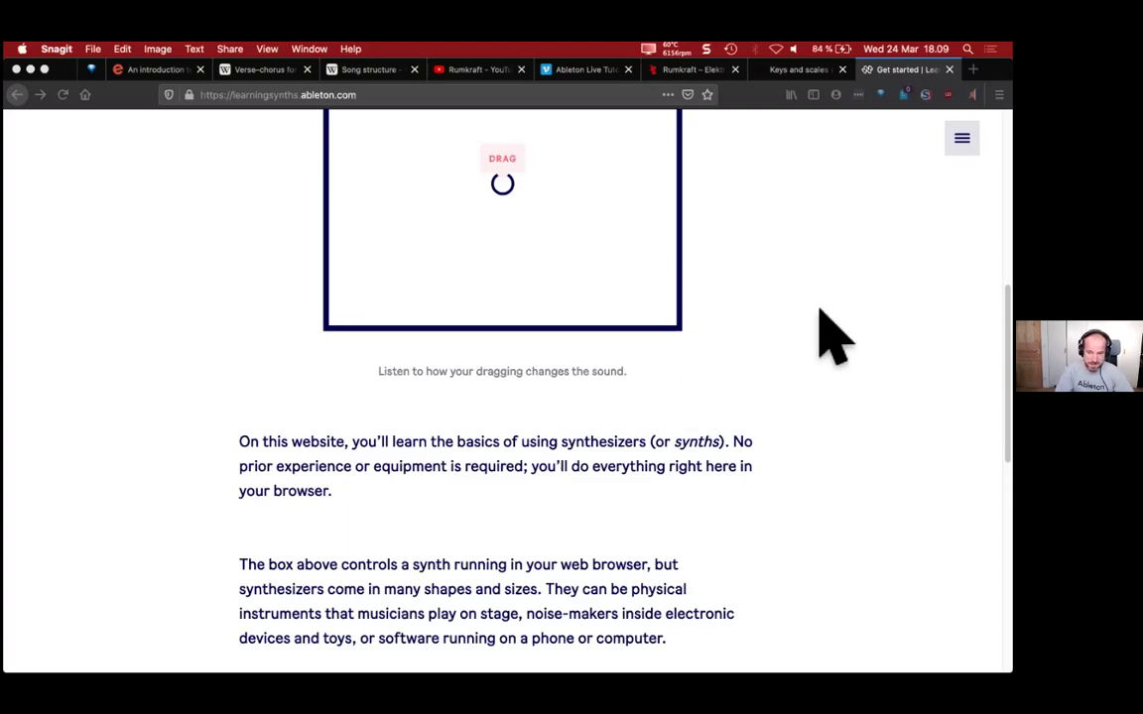
Step: Load ableton.com/en/blog/loop/ in a new tab, accept cookies, and browse the recorded Loop talks
left_click(247, 362)
key("super+t")
type("https://www.ableton.com/en/blog/loop/")
key("Return")
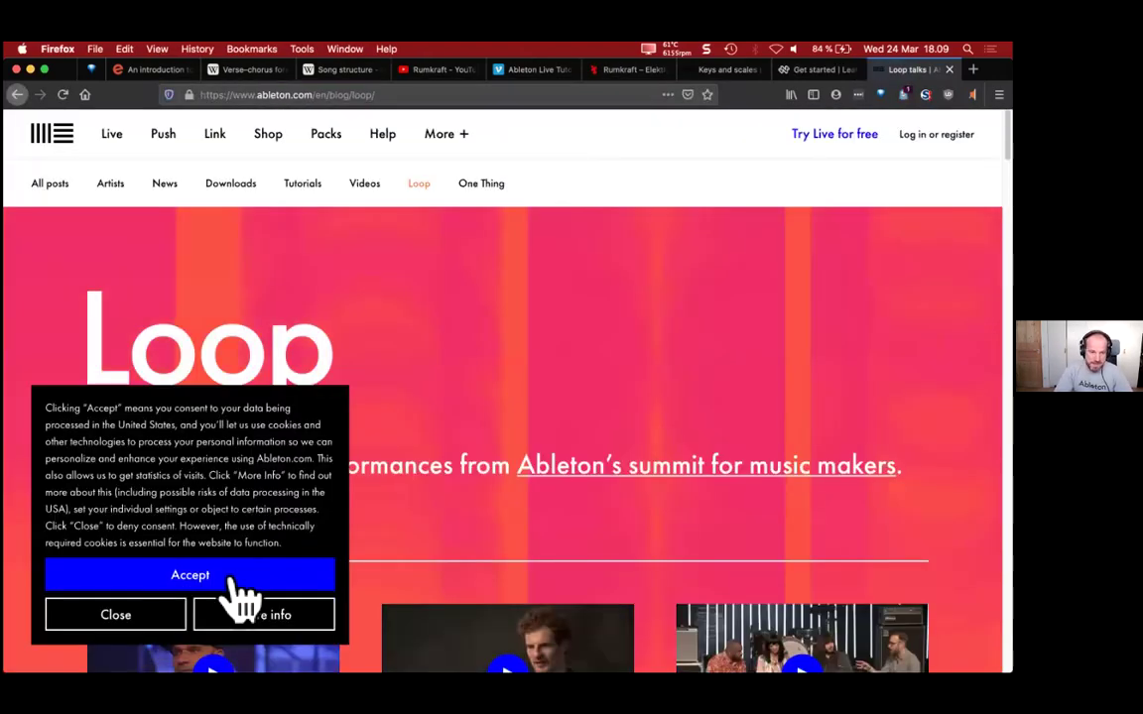
left_click(231, 580)
scroll(765, 300, "down", 1)
scroll(756, 272, "down", 2)
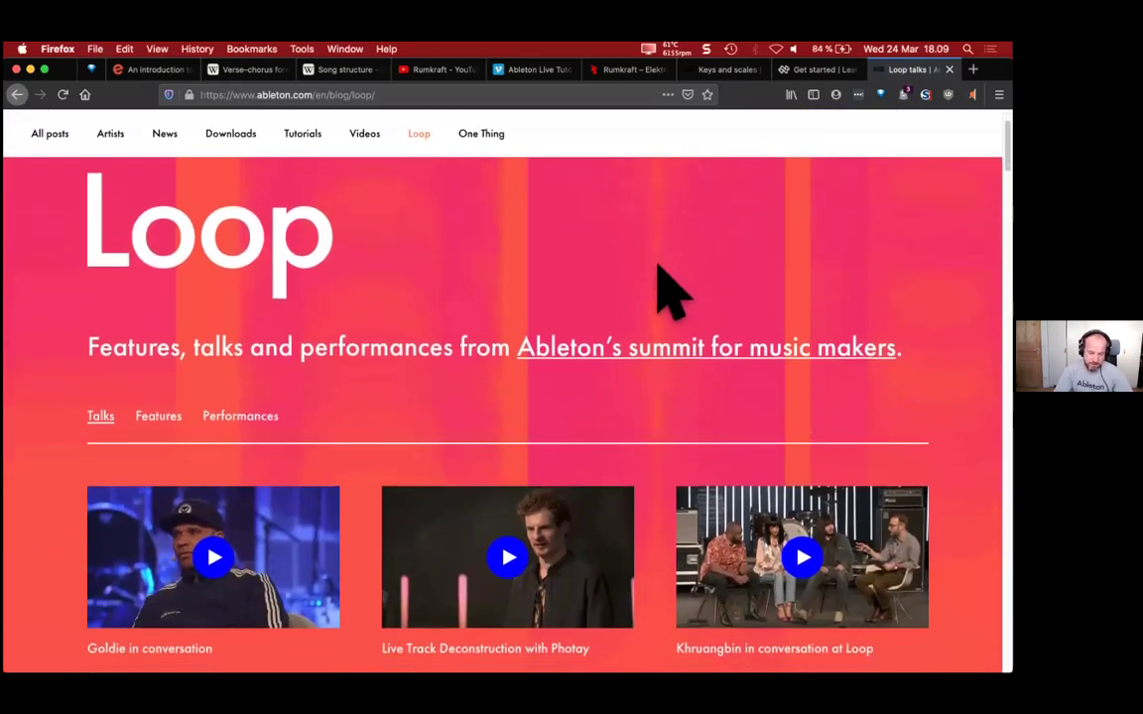
scroll(658, 268, "down", 7)
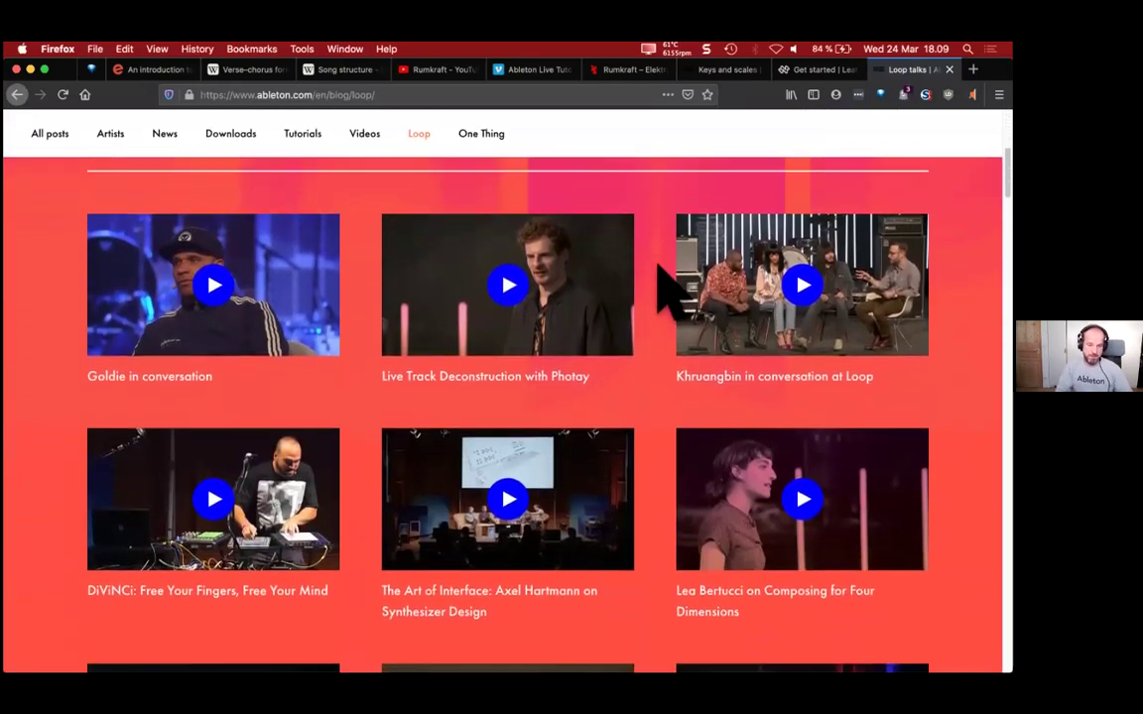
scroll(657, 265, "down", 5)
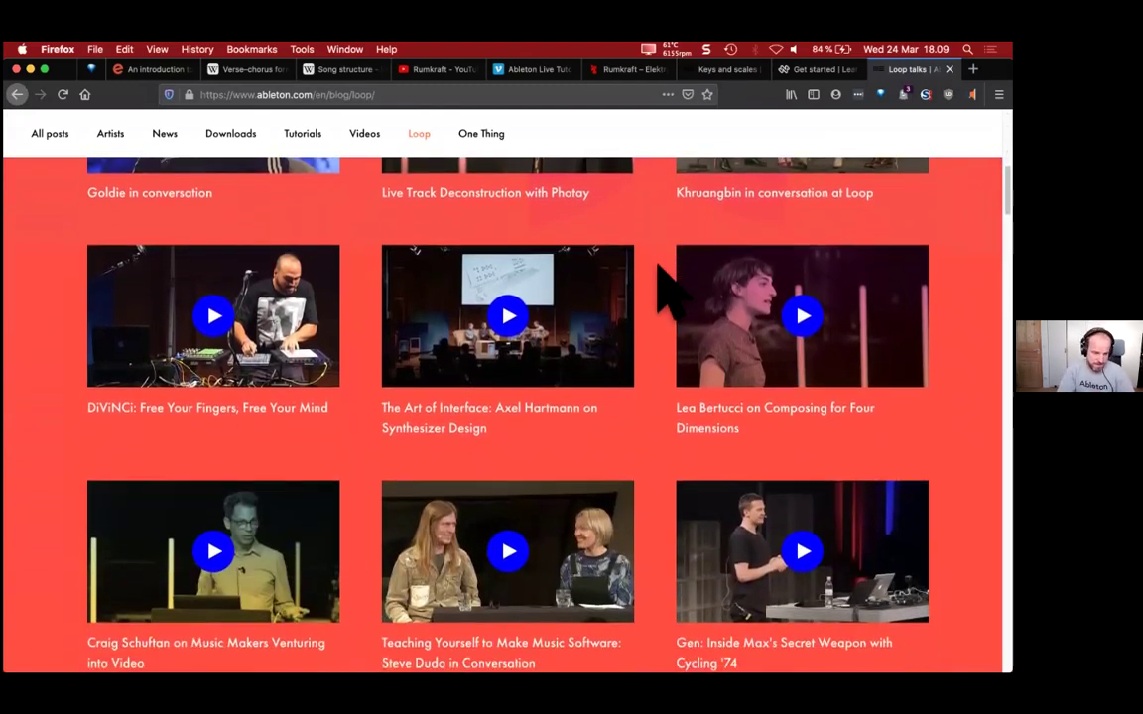
scroll(658, 280, "down", 1)
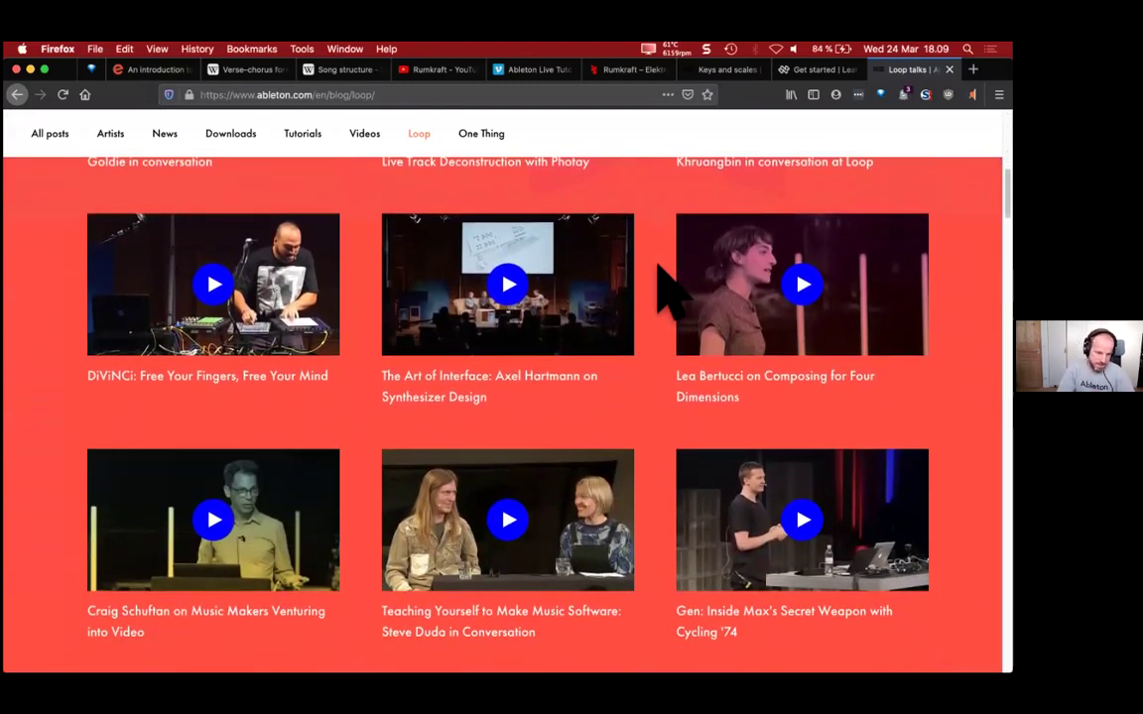
scroll(658, 265, "down", 5)
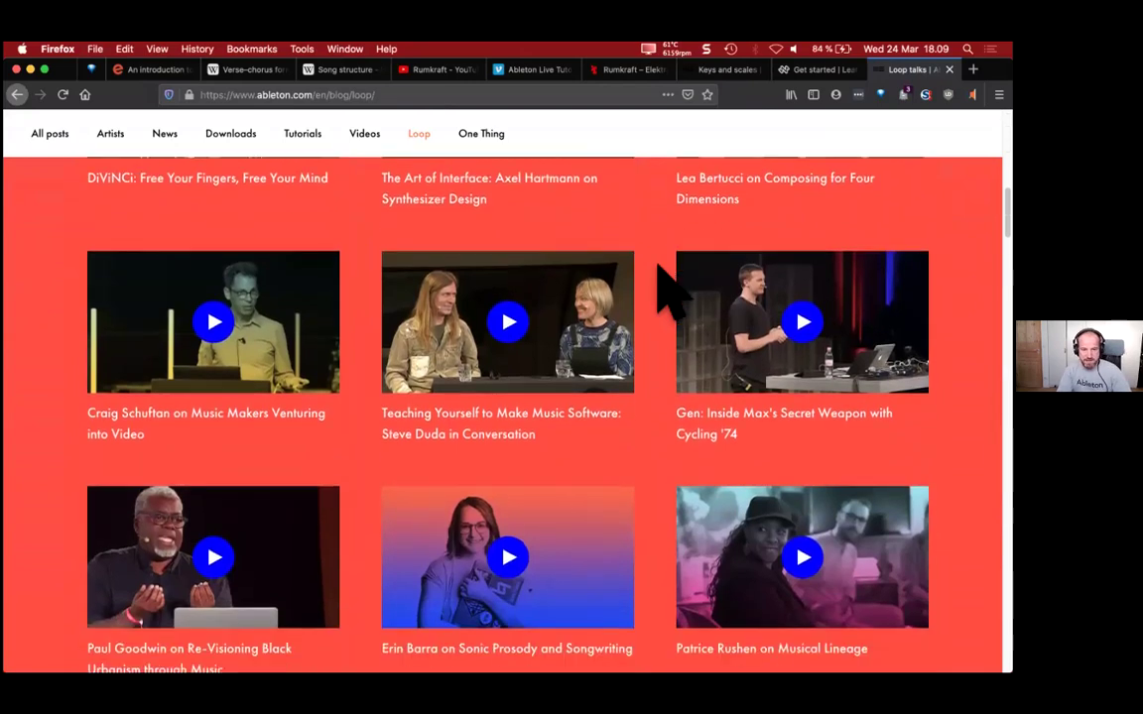
scroll(657, 264, "down", 8)
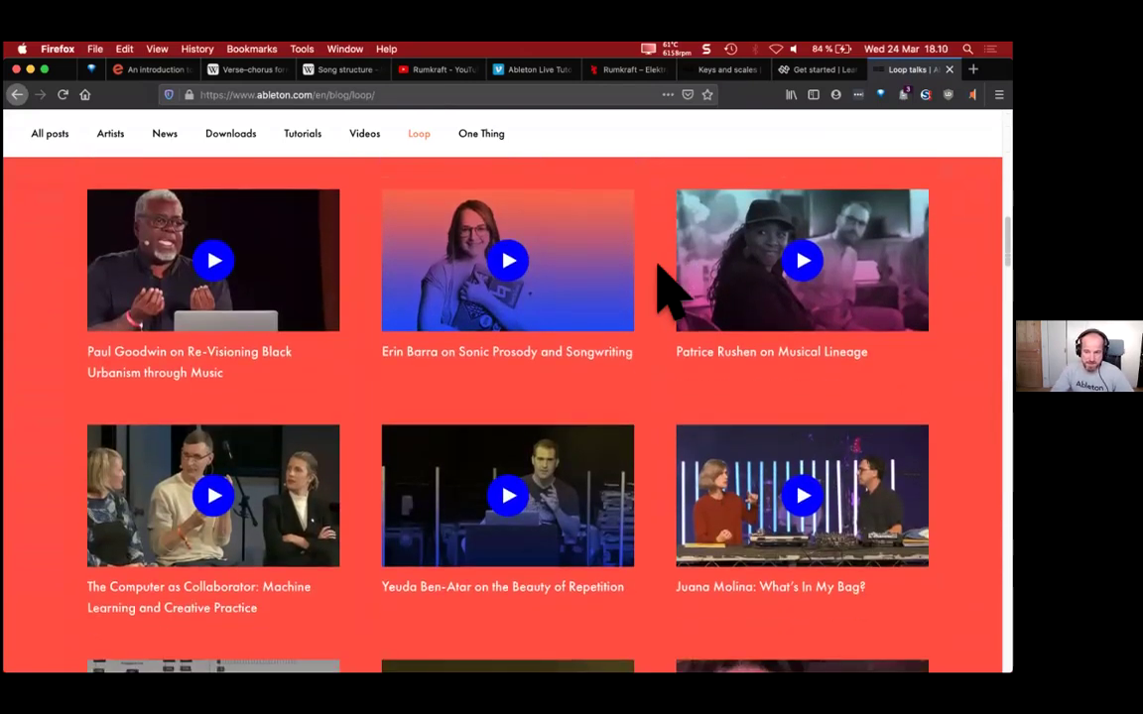
scroll(658, 267, "down", 5)
scroll(658, 266, "down", 2)
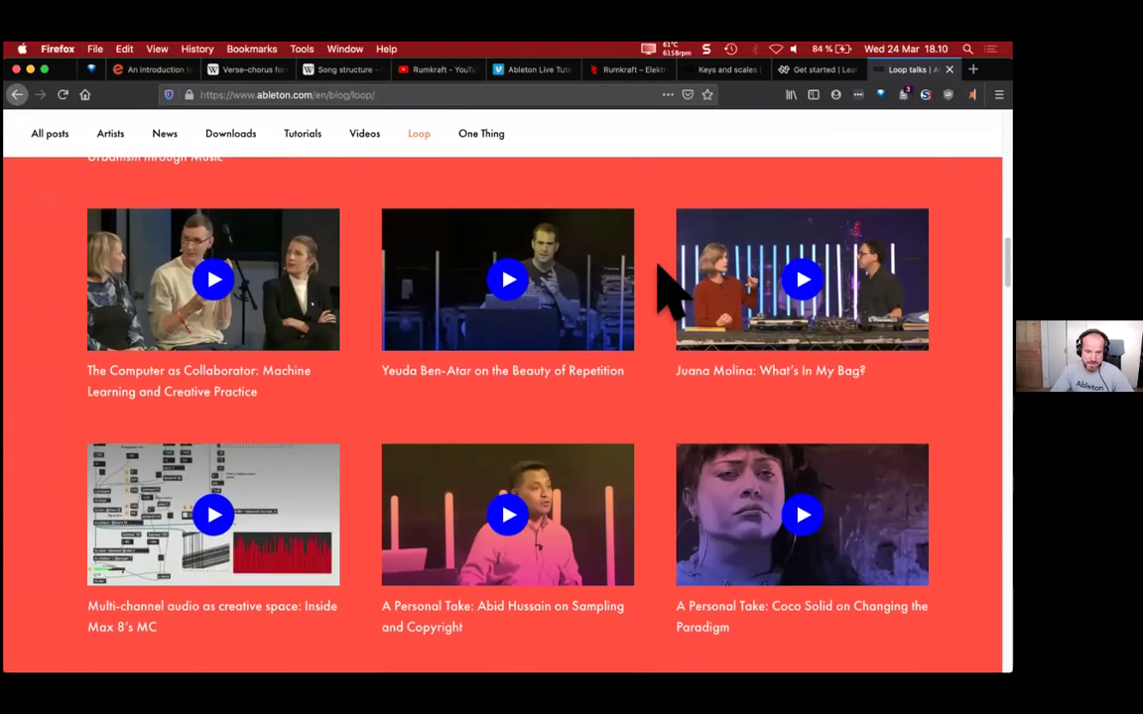
scroll(656, 266, "down", 7)
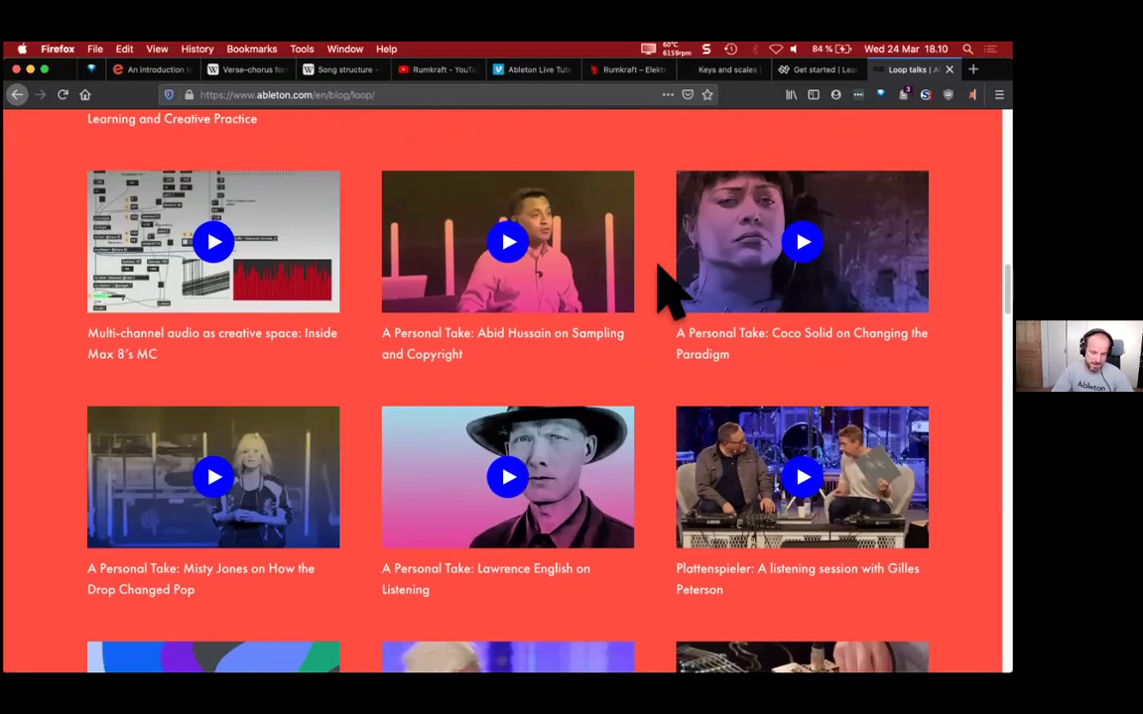
scroll(658, 268, "down", 5)
scroll(657, 265, "down", 1)
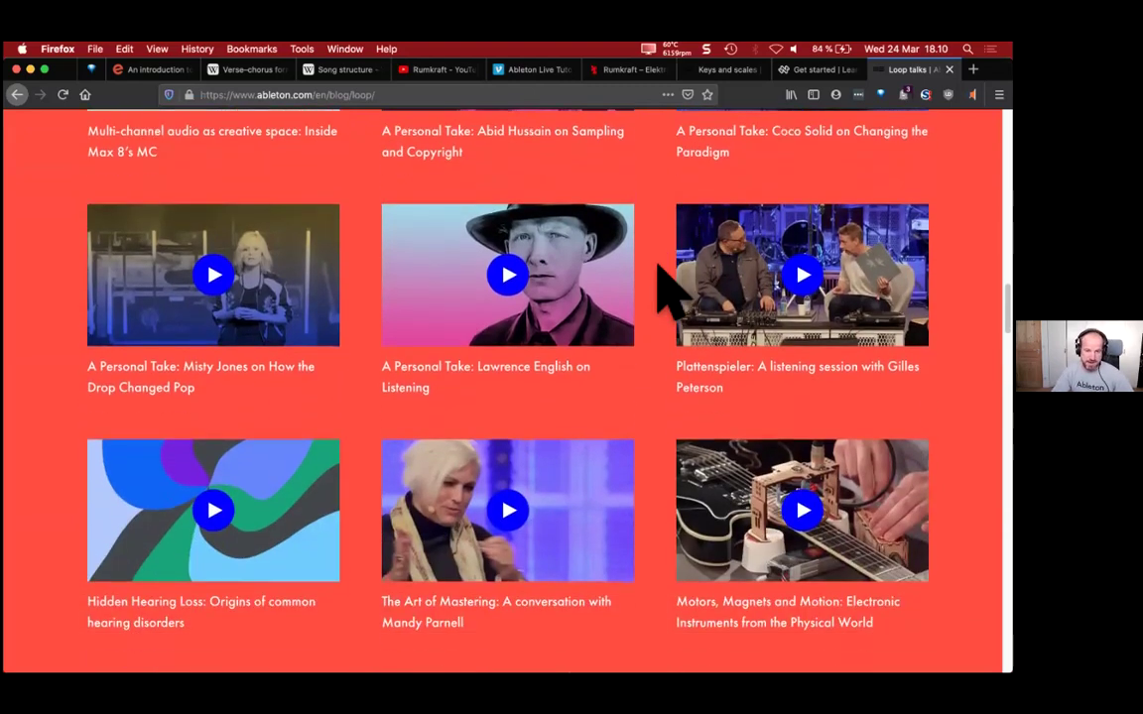
scroll(658, 282, "down", 6)
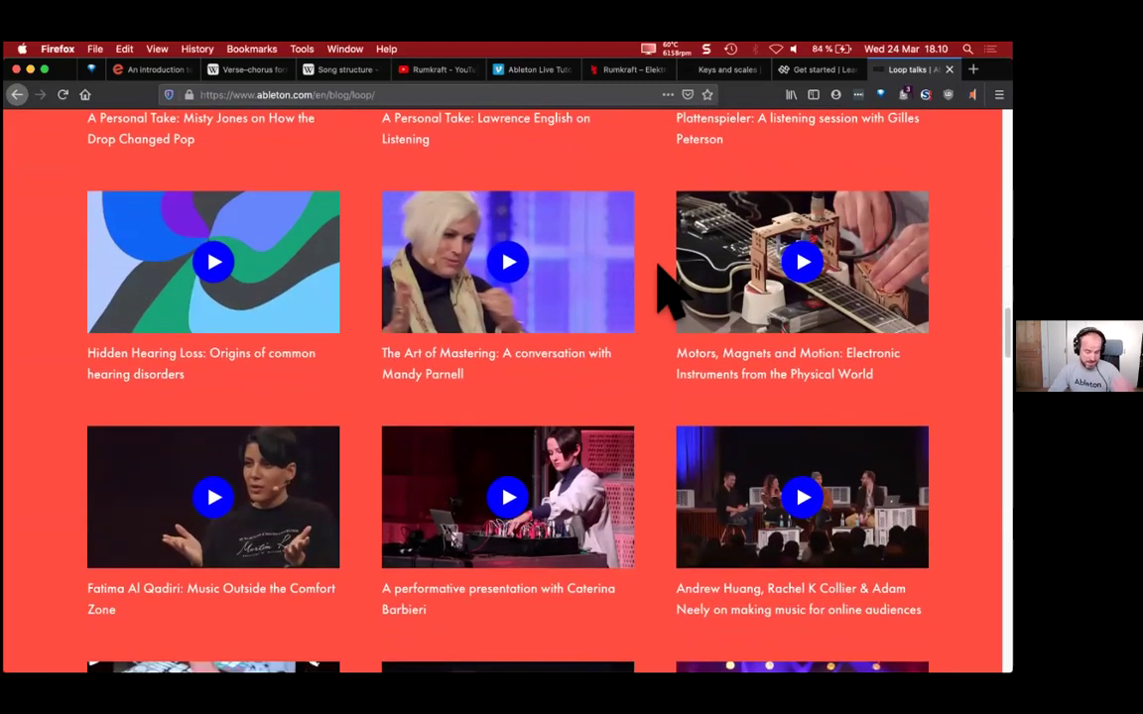
scroll(658, 265, "down", 6)
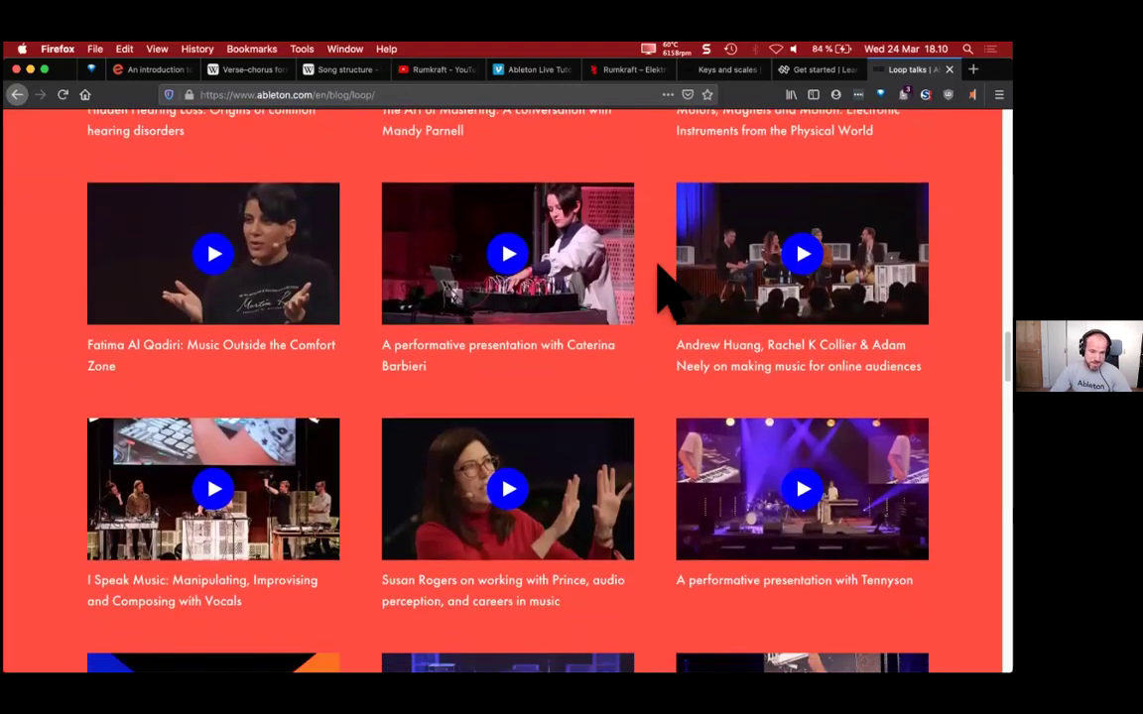
Step: Search the Loop page for 'breakbeat' to locate the Breakbeat Deconstruction talk
key("super+f")
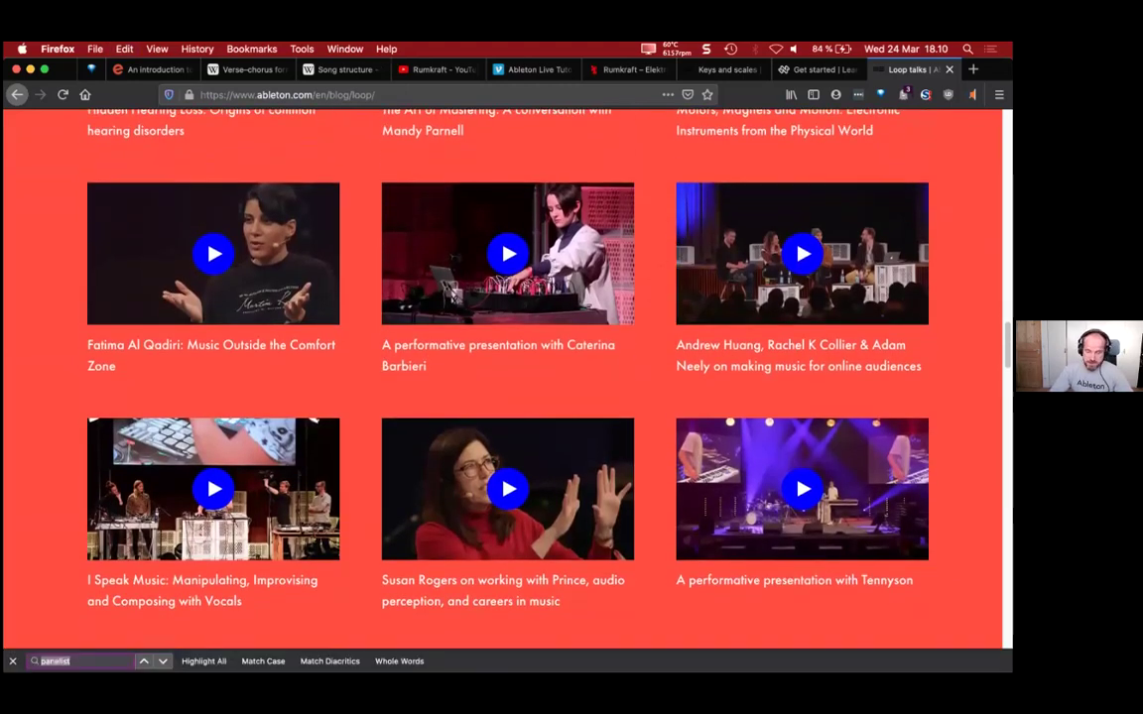
type("breakbeat")
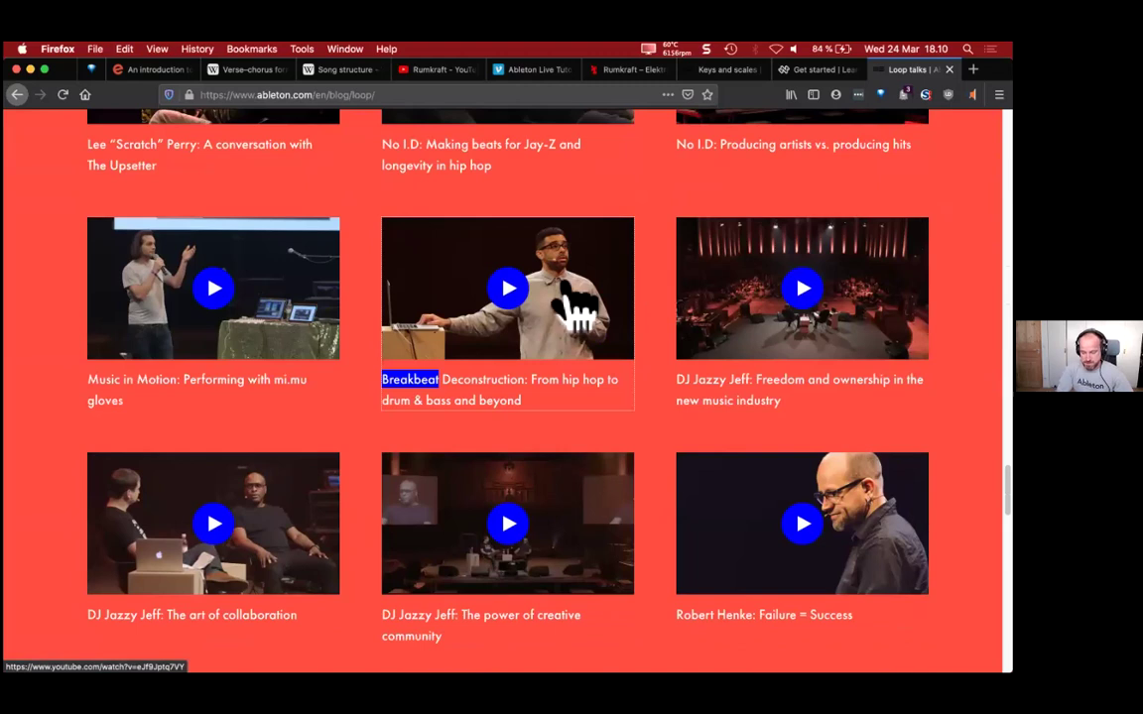
key("Escape")
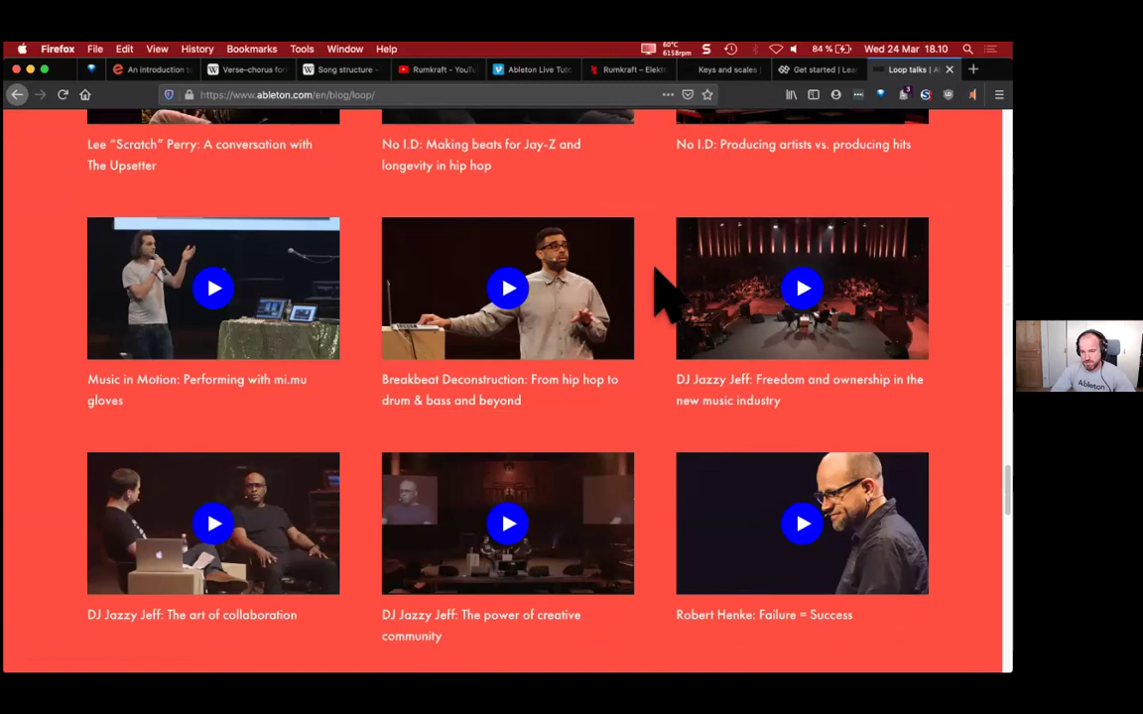
scroll(665, 293, "down", 1)
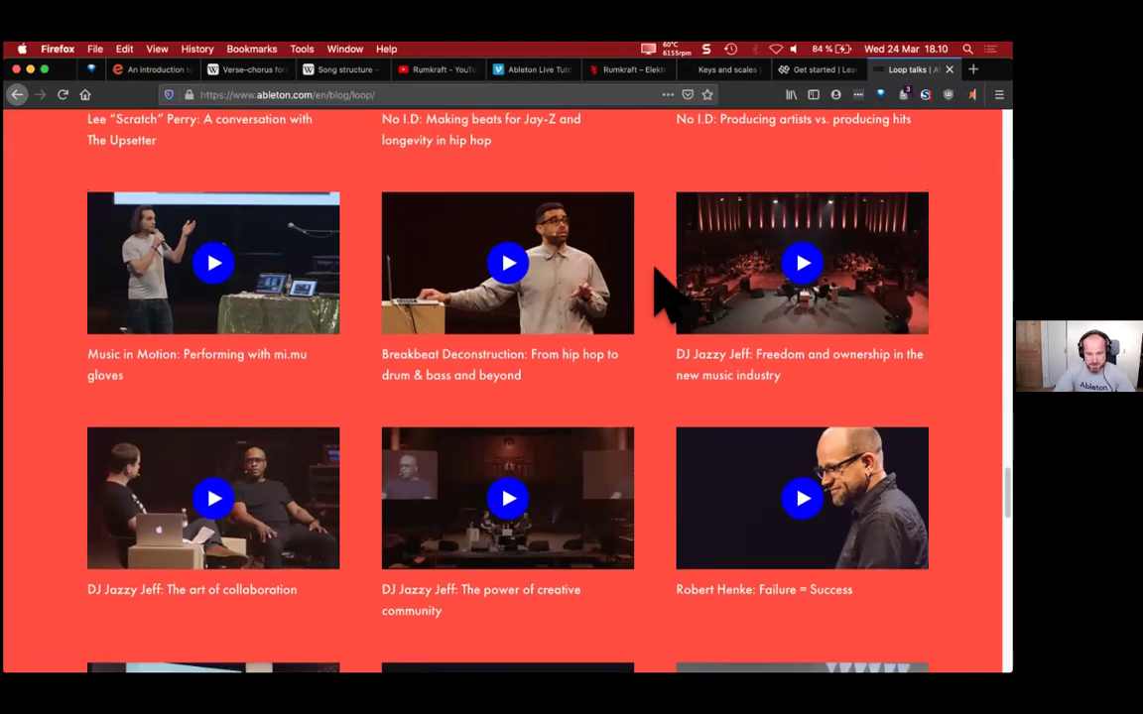
scroll(664, 292, "up", 1)
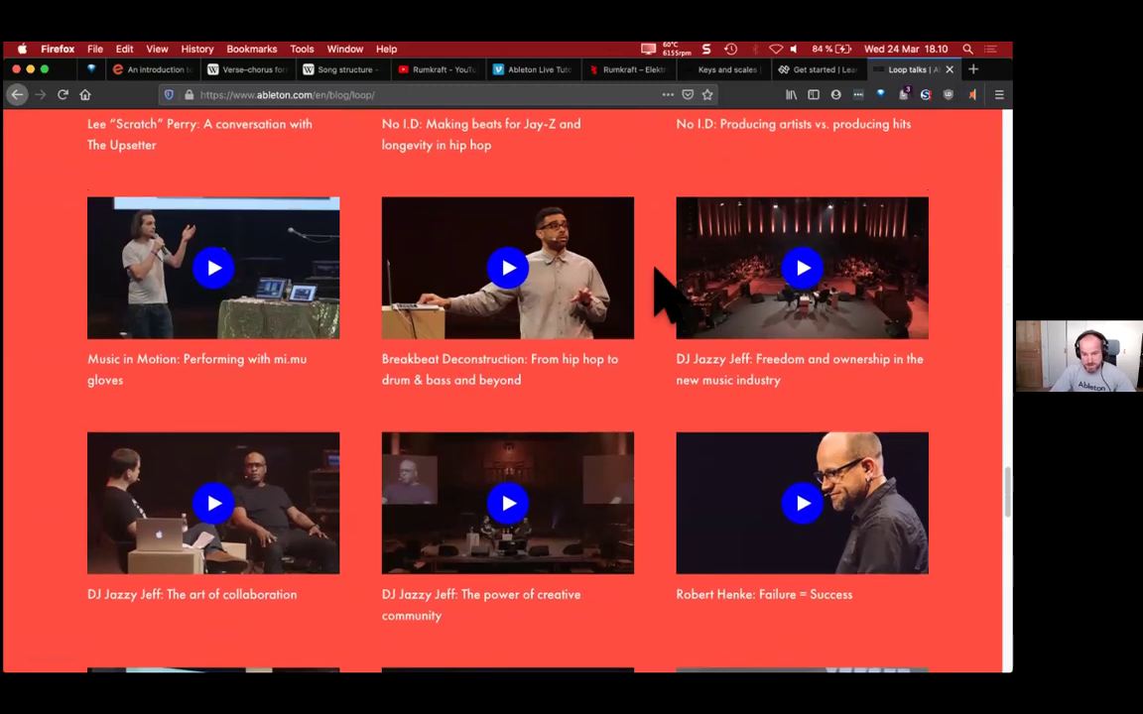
scroll(665, 292, "up", 1)
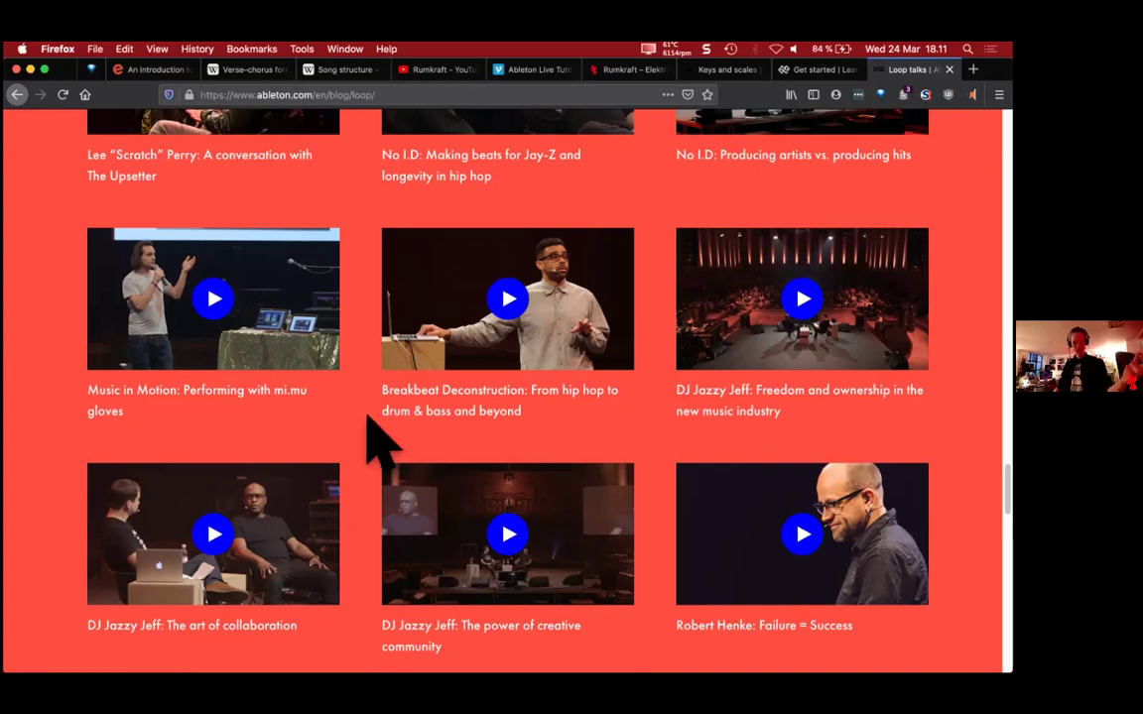
scroll(377, 438, "up", 3)
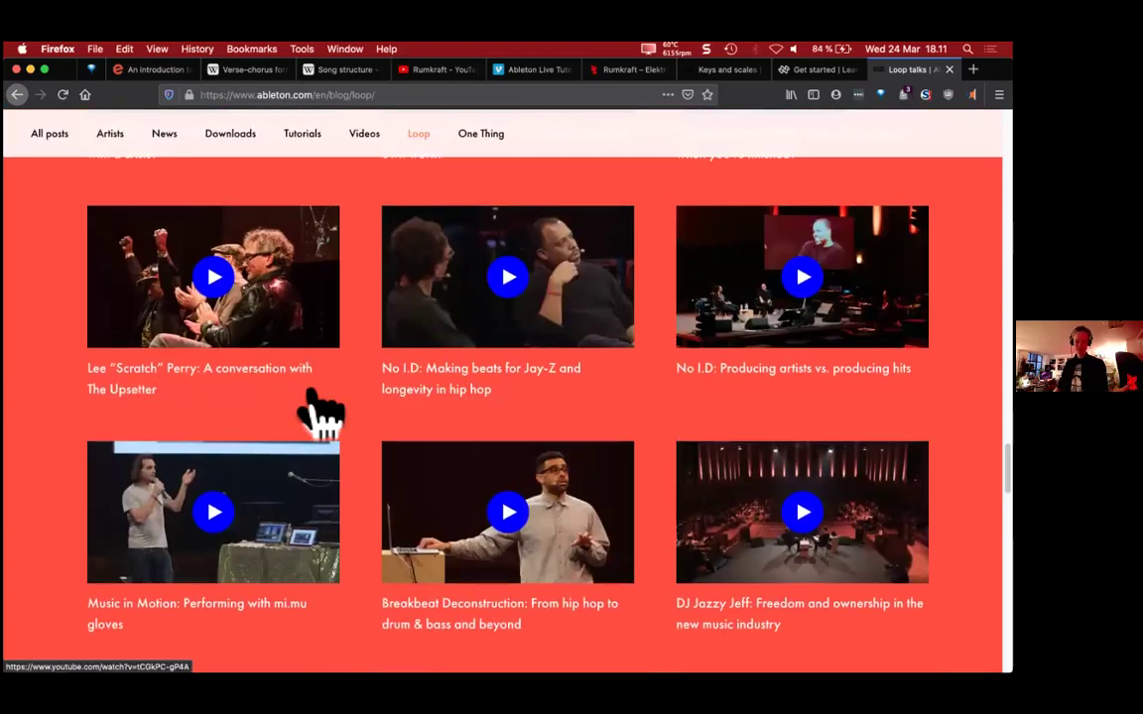
scroll(317, 409, "down", 3)
scroll(320, 409, "down", 1)
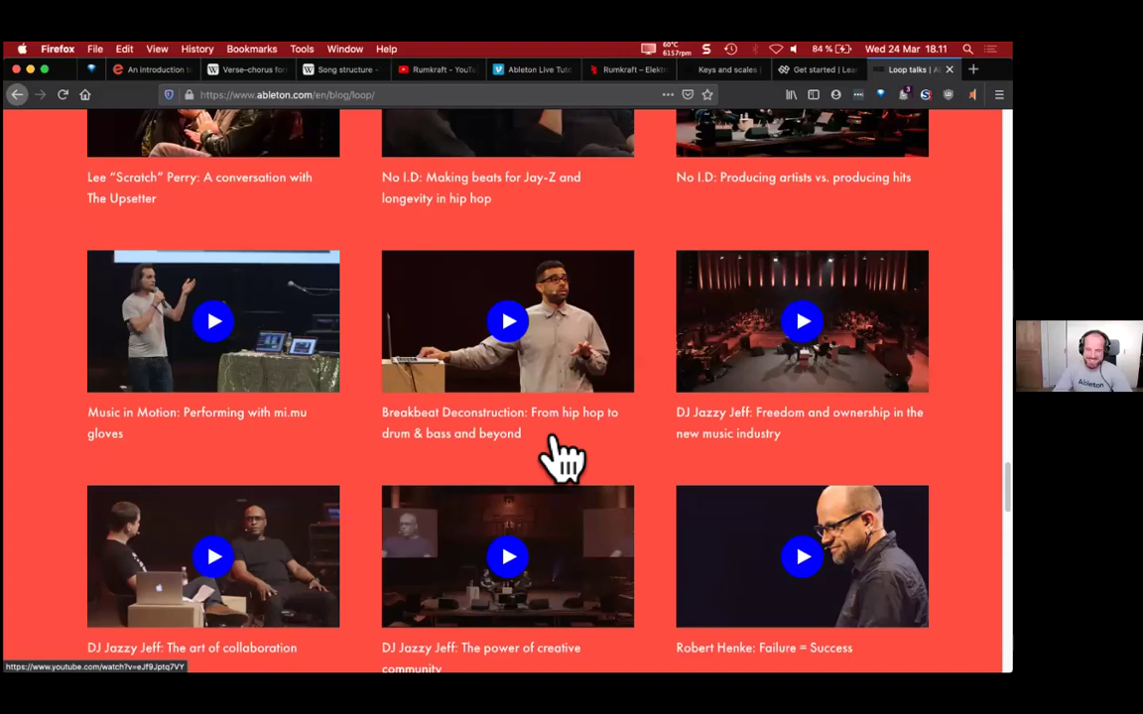
Step: Bookmark the Breakbeat Deconstruction talk link and open makingmusic.ableton.com in a new tab
right_click(487, 408)
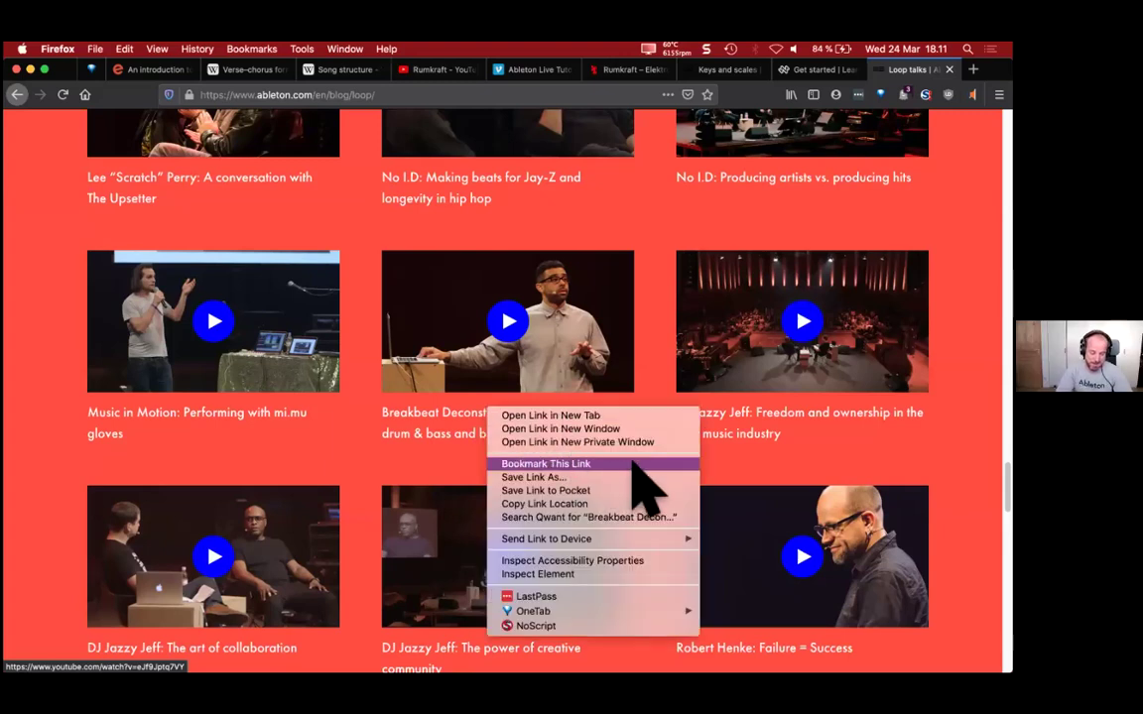
left_click(595, 498)
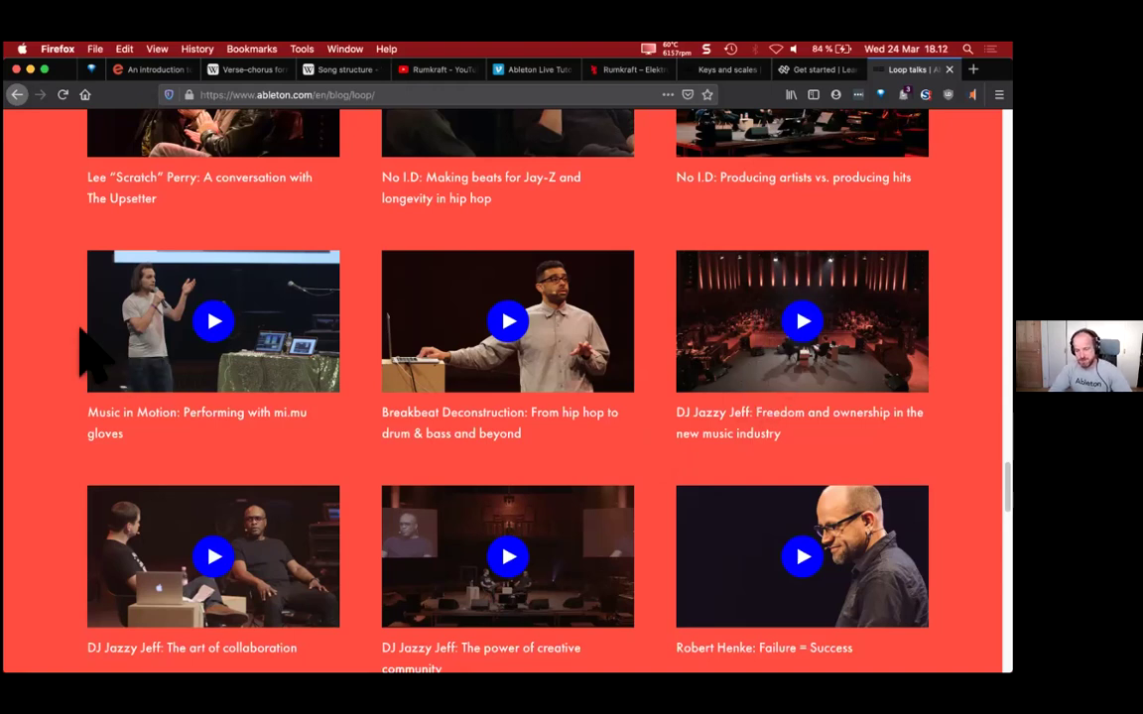
key("super+t")
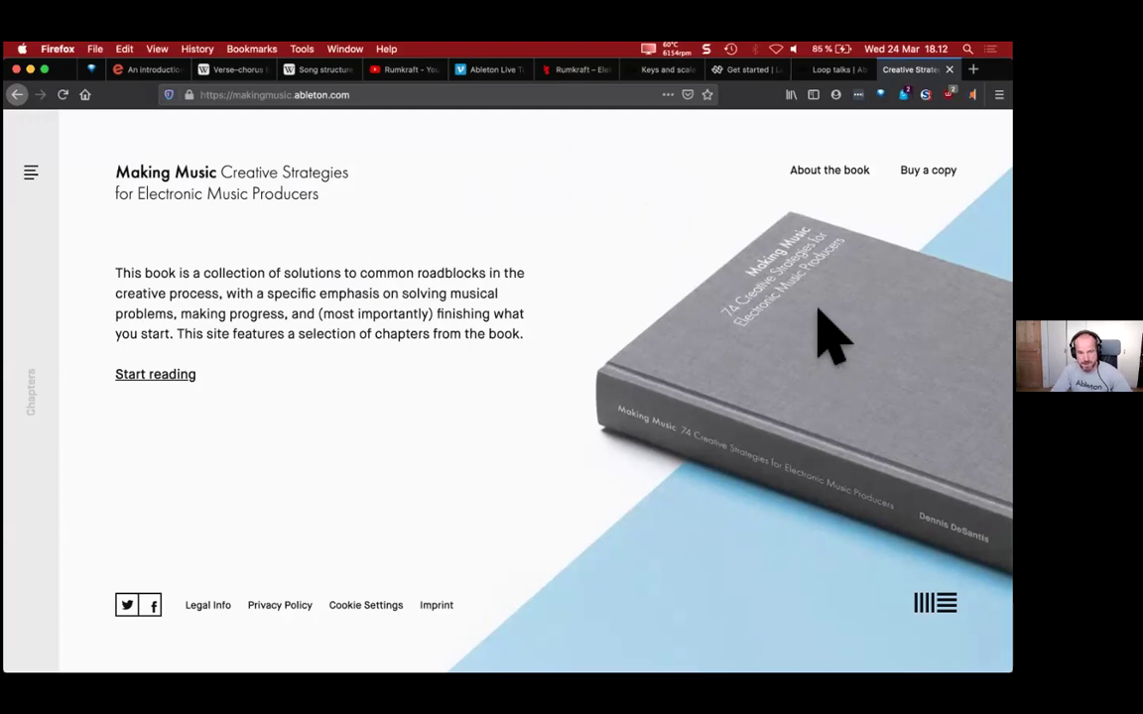
Step: Open Making Music's chapter navigation and expand the Problems of Progressing chapters
left_click(30, 175)
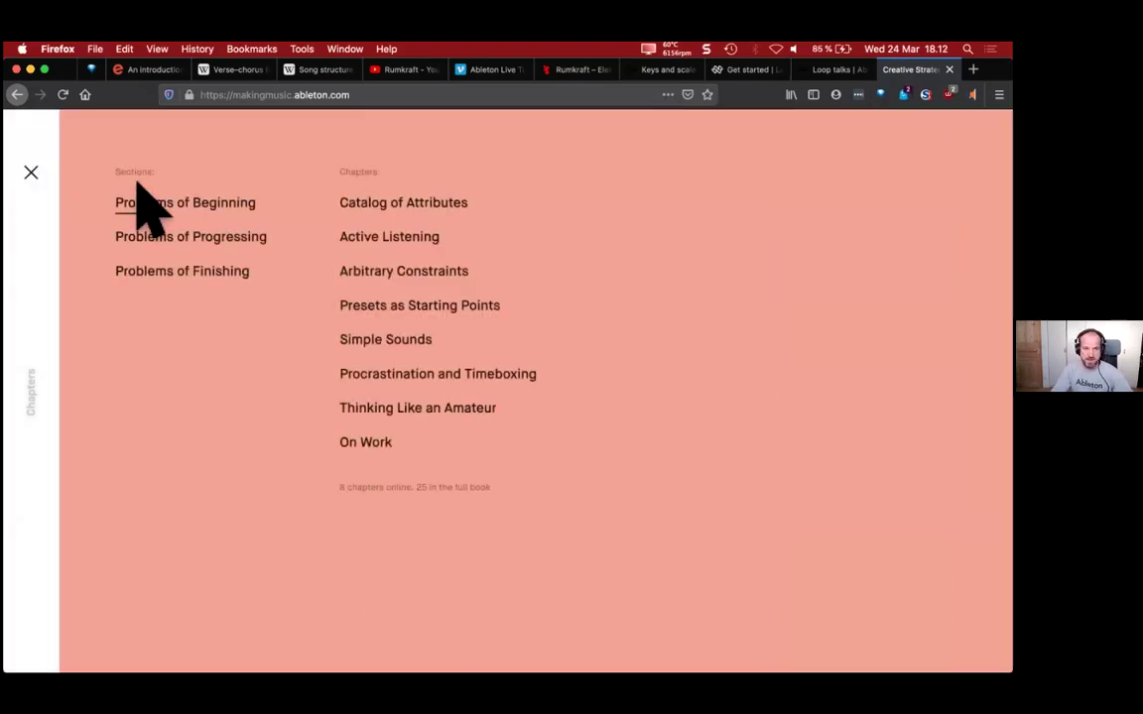
left_click(212, 244)
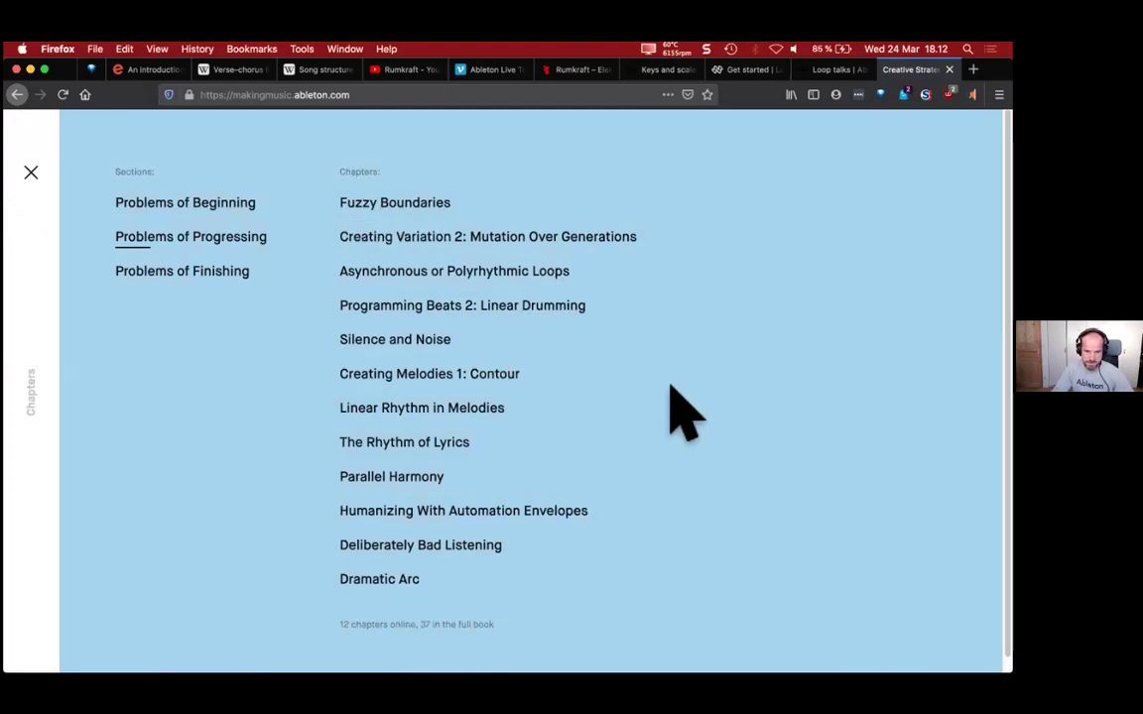
scroll(615, 352, "down", 1)
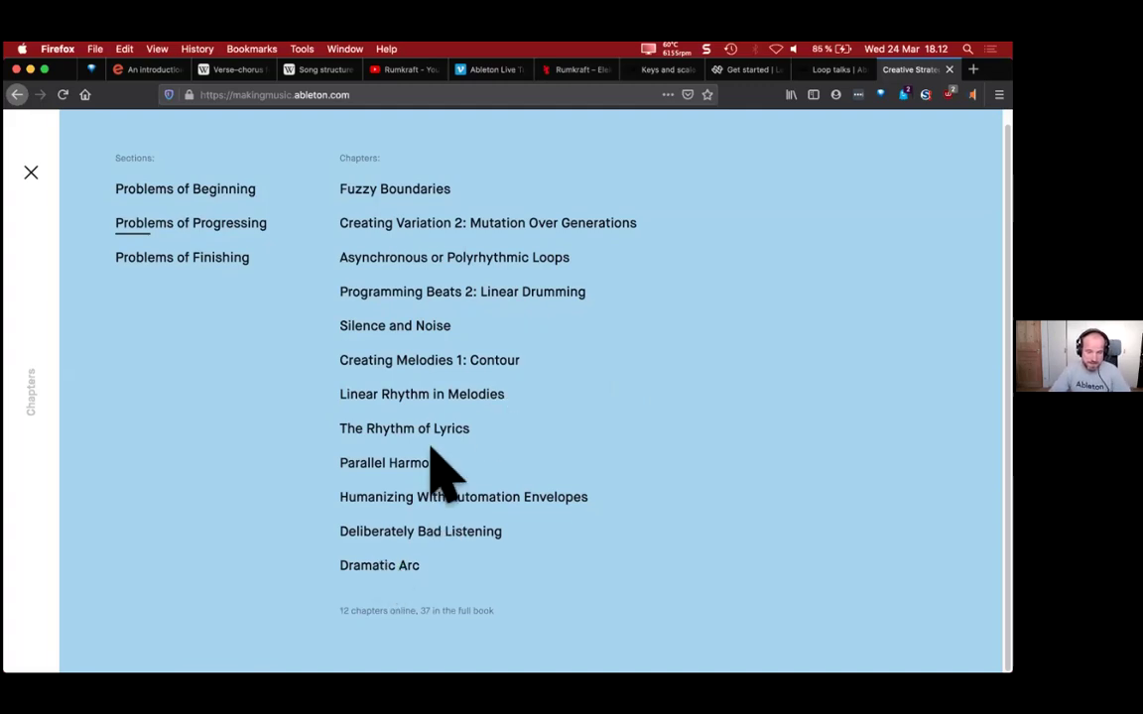
Step: Open the Creating Melodies 1: Contour chapter and read through its annotated example melody
left_click(448, 361)
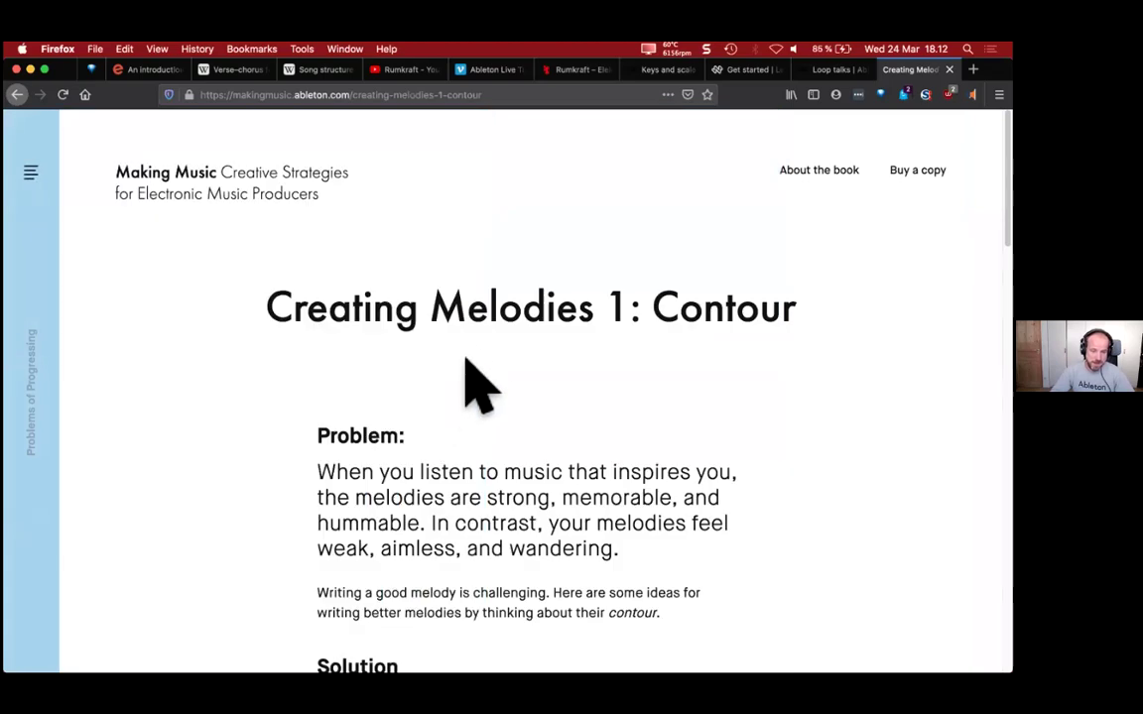
scroll(508, 337, "down", 5)
scroll(509, 338, "down", 10)
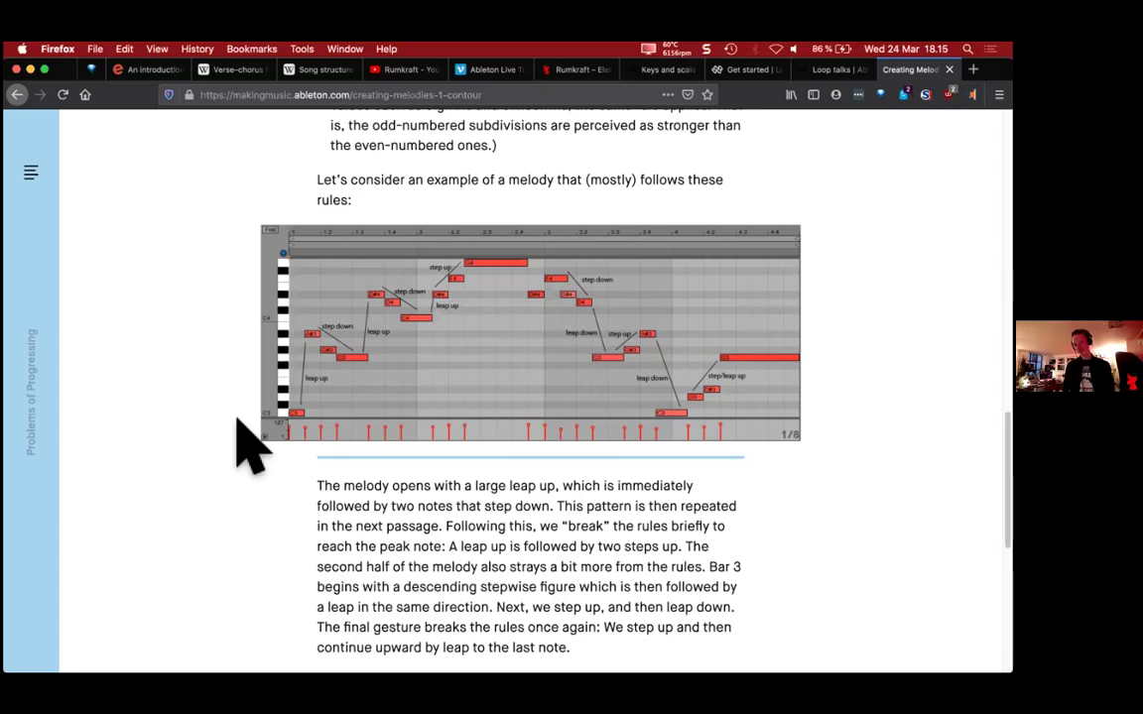
scroll(281, 439, "down", 1)
scroll(280, 441, "down", 1)
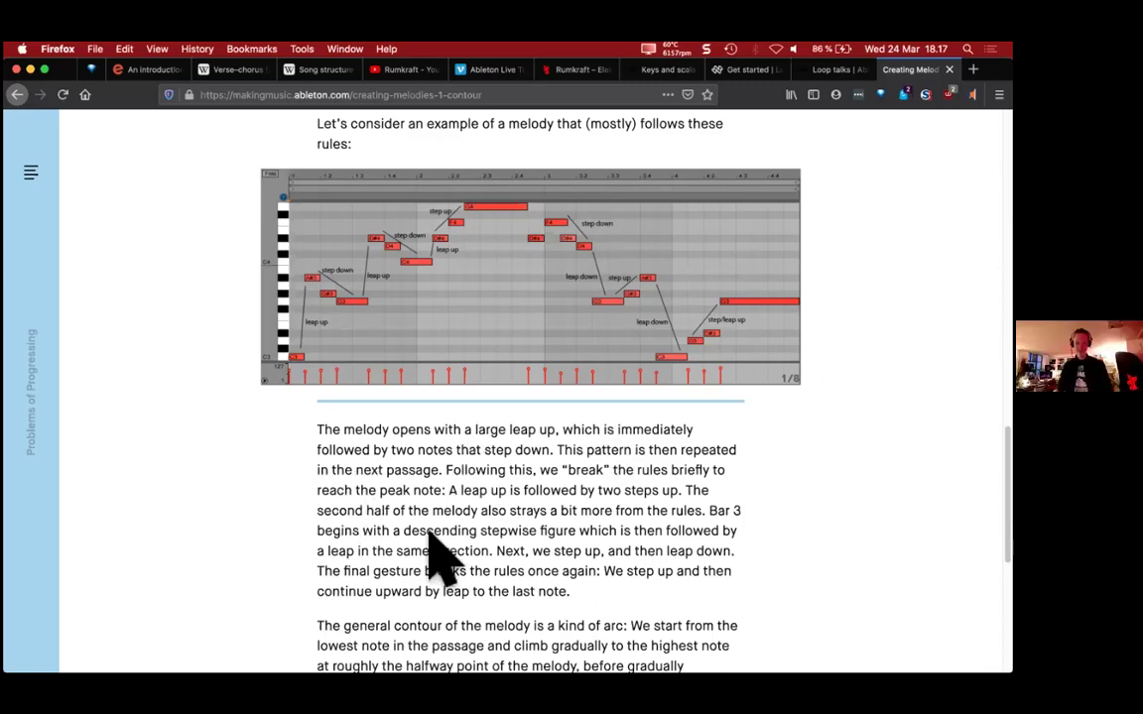
mouse_move(514, 657)
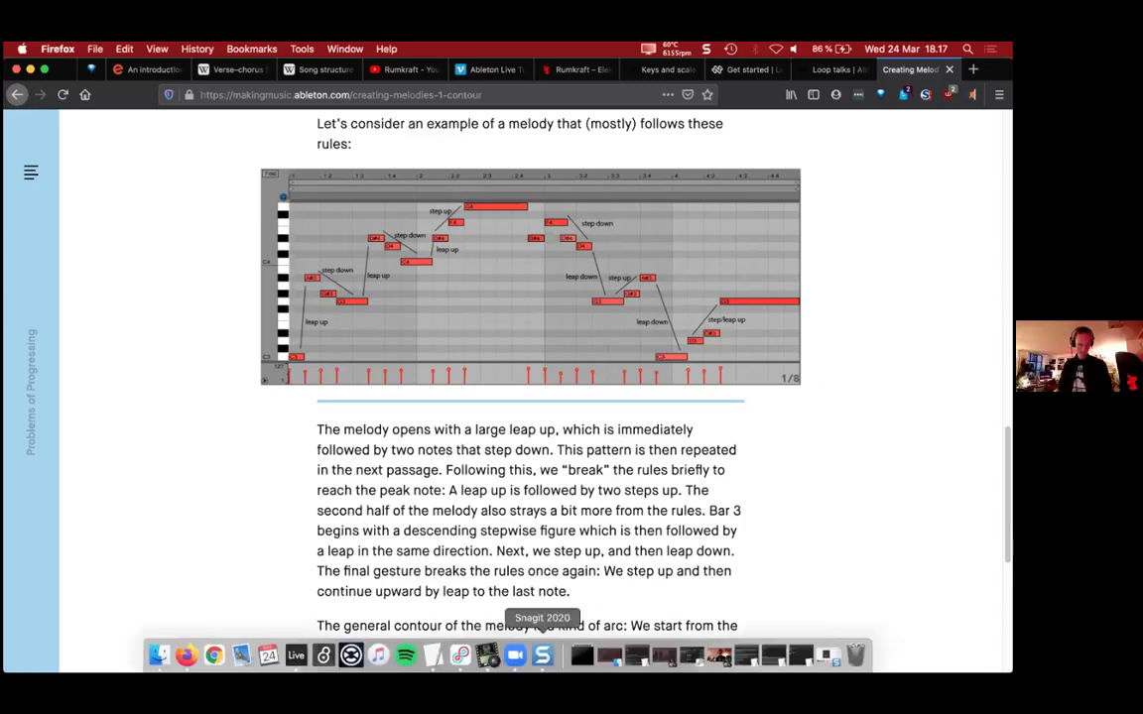
Step: Return to Ableton Live and select the Wurli Marimba track in Session View
left_click(296, 656)
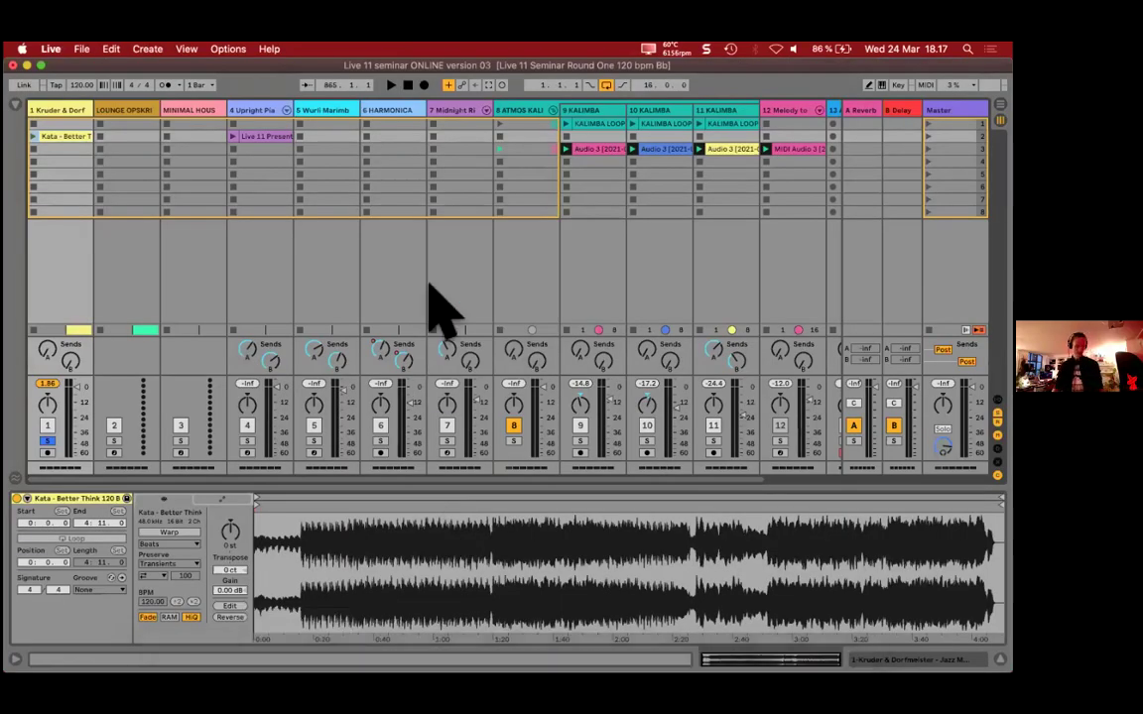
left_click(340, 251)
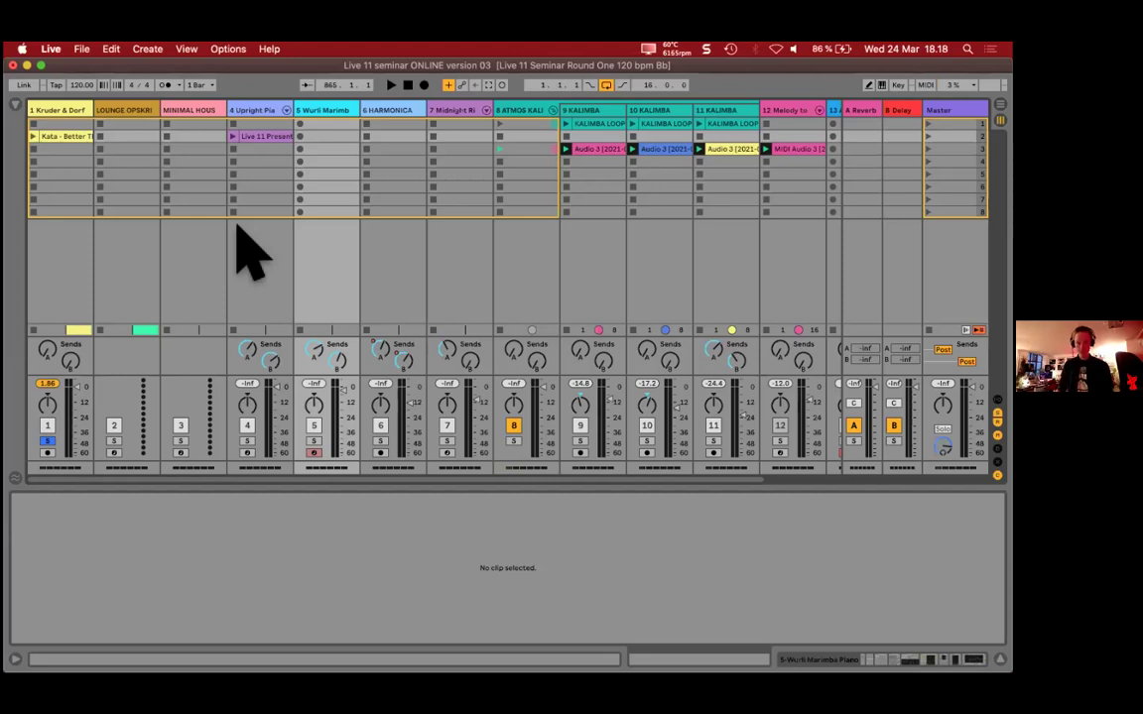
Step: Show the Kata clip's waveform in a taller Clip View and mark a point near 0:20
left_click(68, 137)
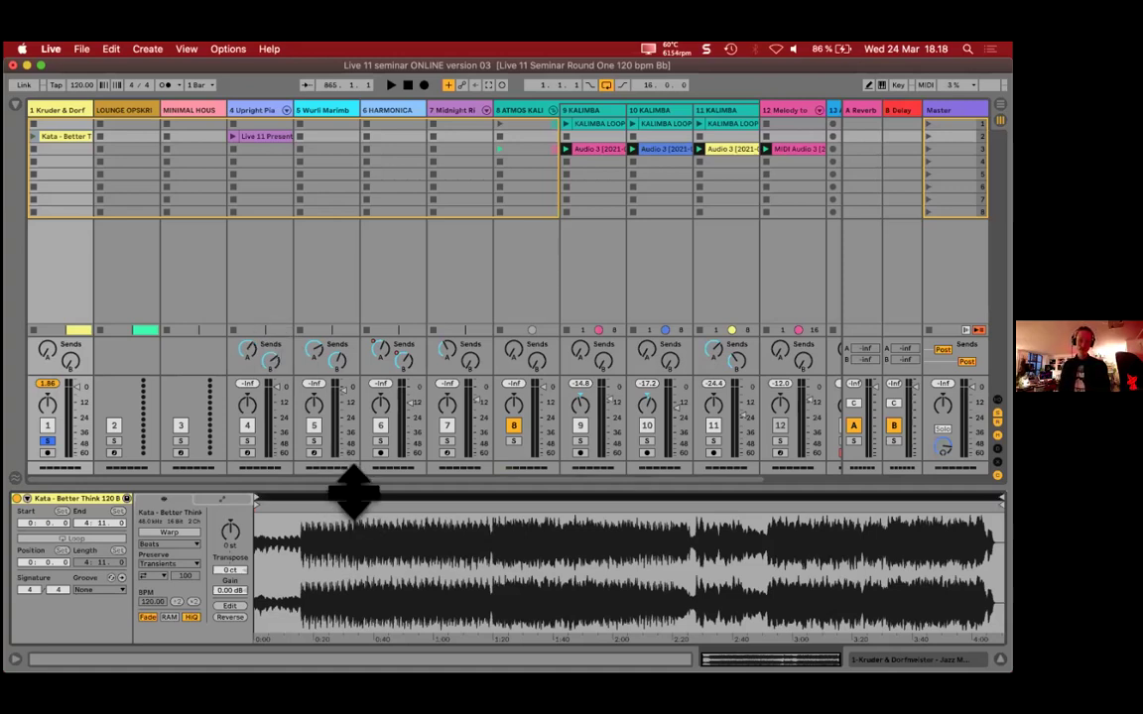
left_click_drag(354, 490, 365, 365)
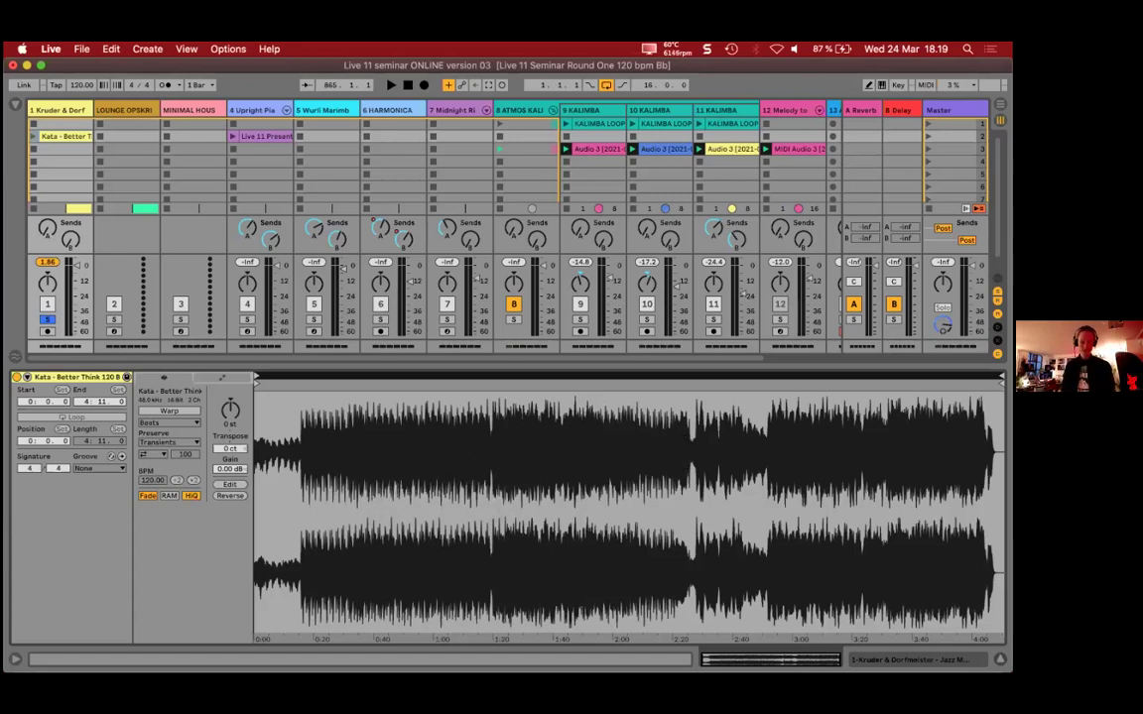
left_click(332, 484)
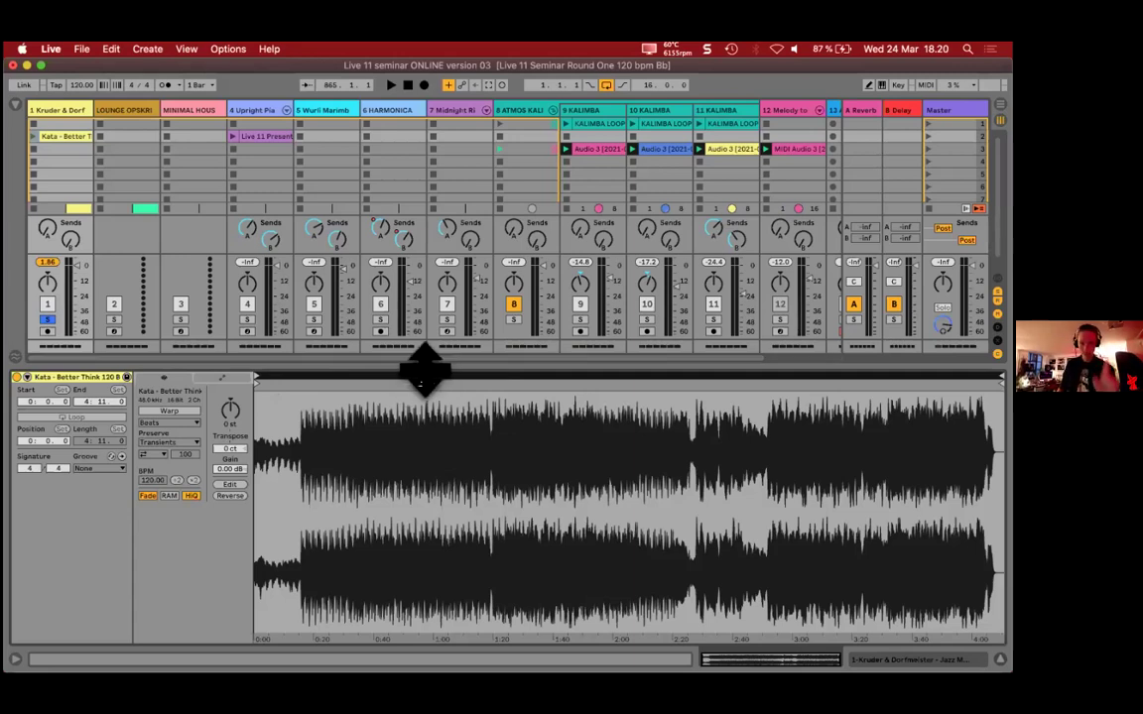
Step: Shrink the waveform area again and lower the set tempo from 120 to 113 BPM
left_click_drag(425, 369, 428, 408)
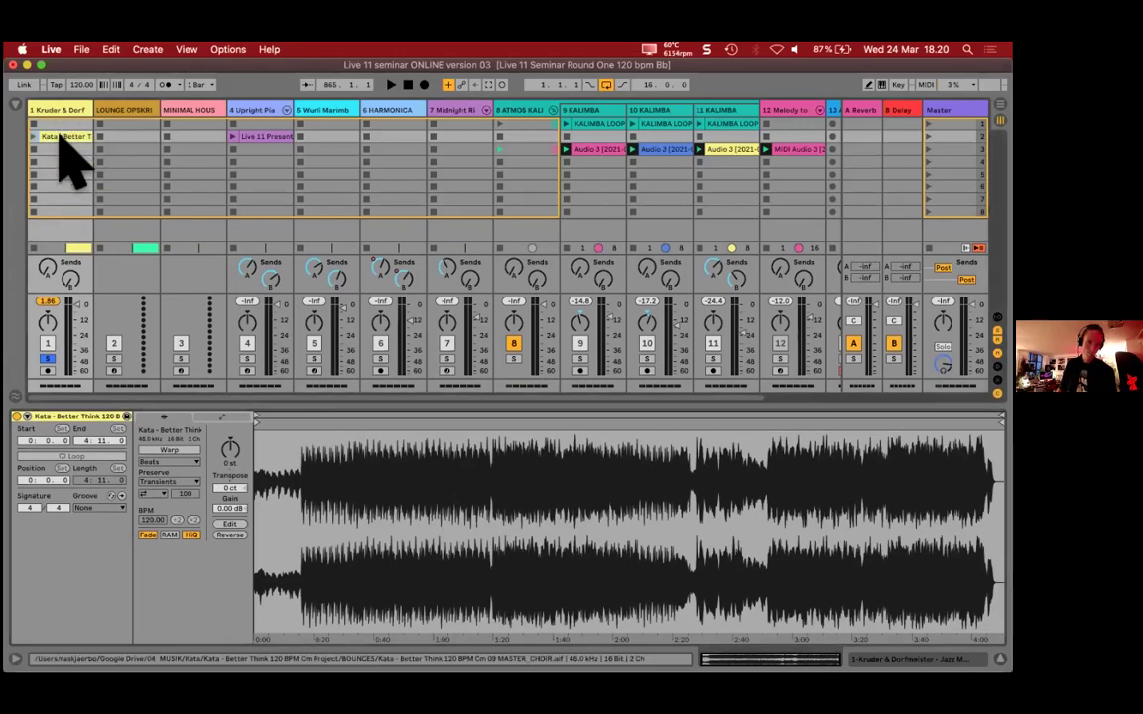
left_click_drag(80, 85, 79, 99)
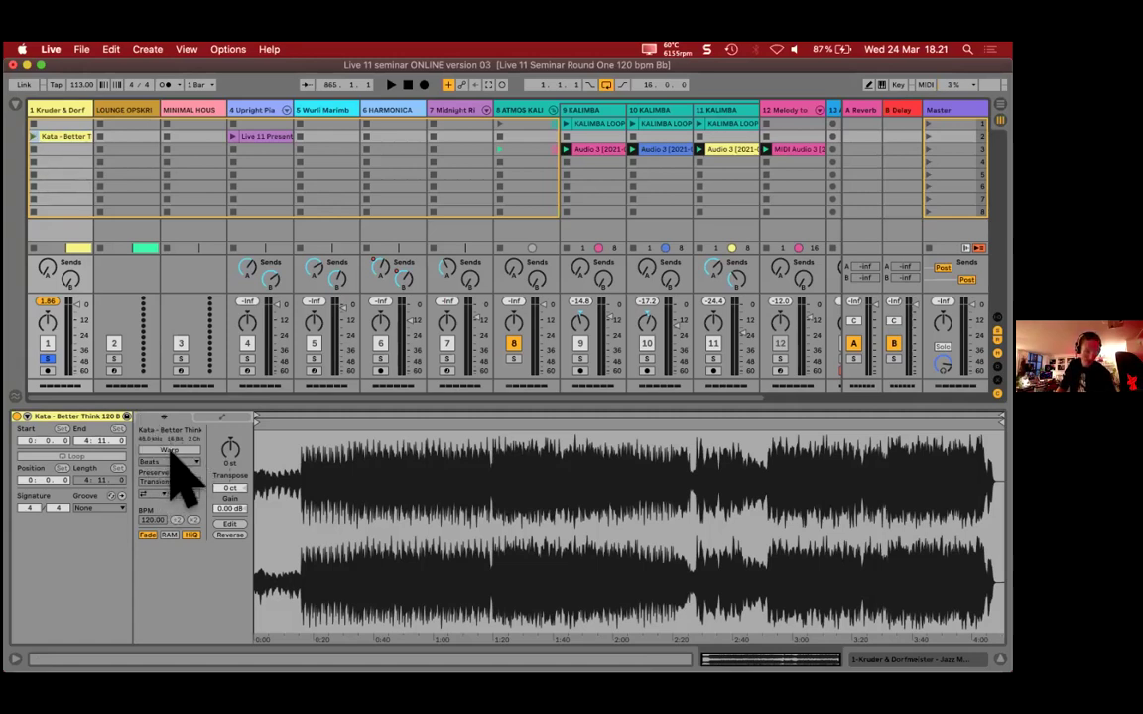
Step: Launch the Kata clip and tap the tempo along with the music, reaching about 121.09 BPM
left_click(34, 136)
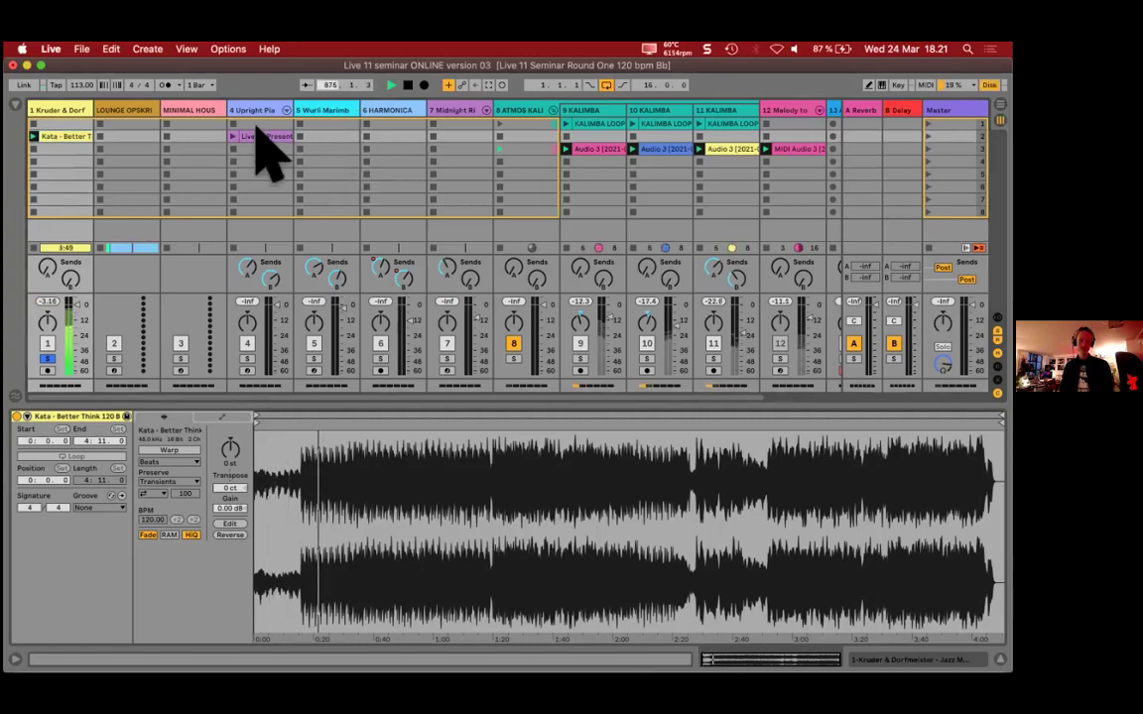
left_click(56, 85)
left_click(57, 85)
left_click(57, 85)
left_click(57, 86)
left_click(57, 86)
left_click(57, 86)
left_click(57, 86)
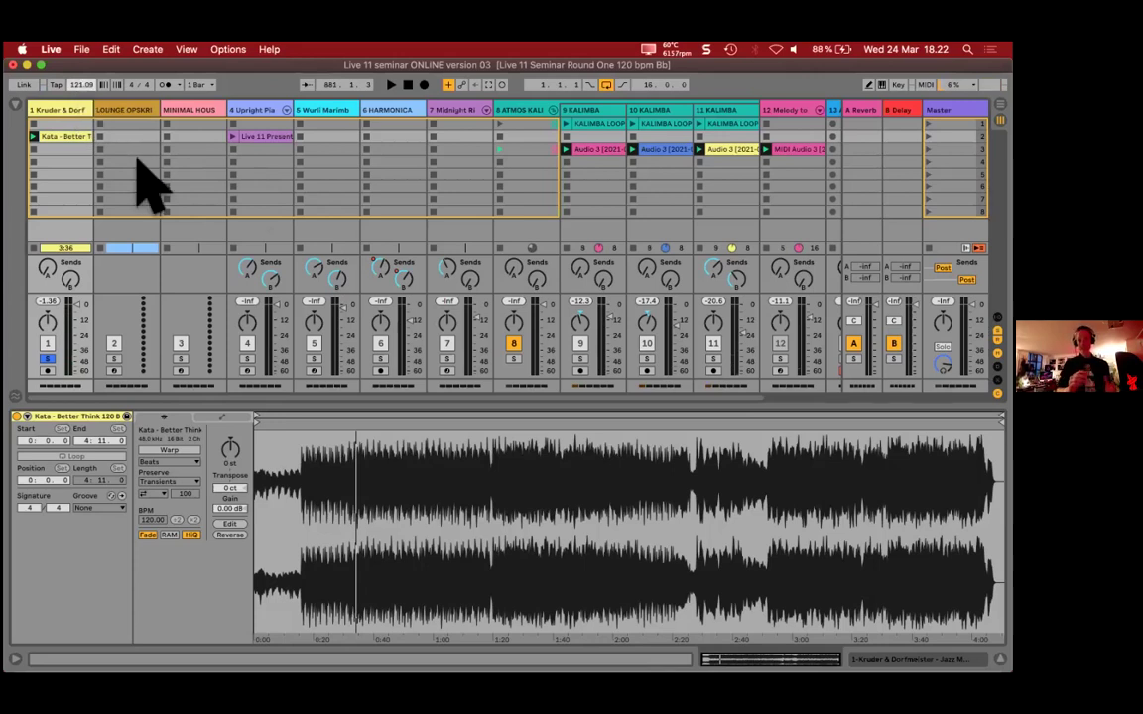
Step: Enter an exact set tempo of 121 BPM
type("121")
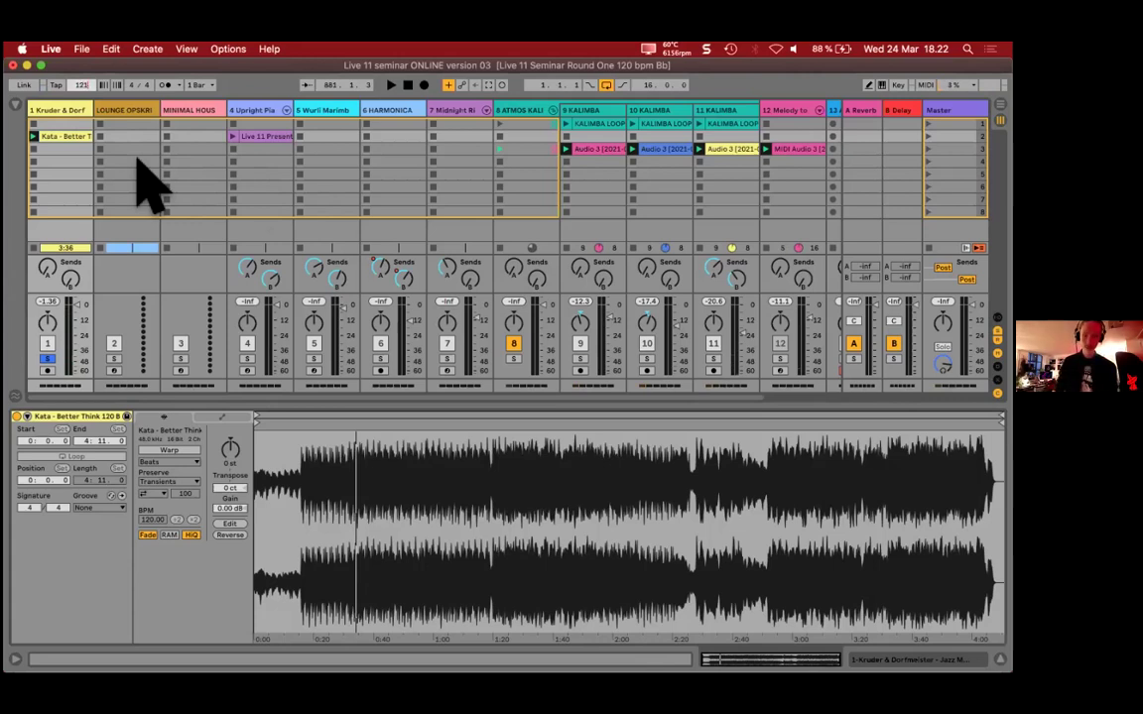
key("Return")
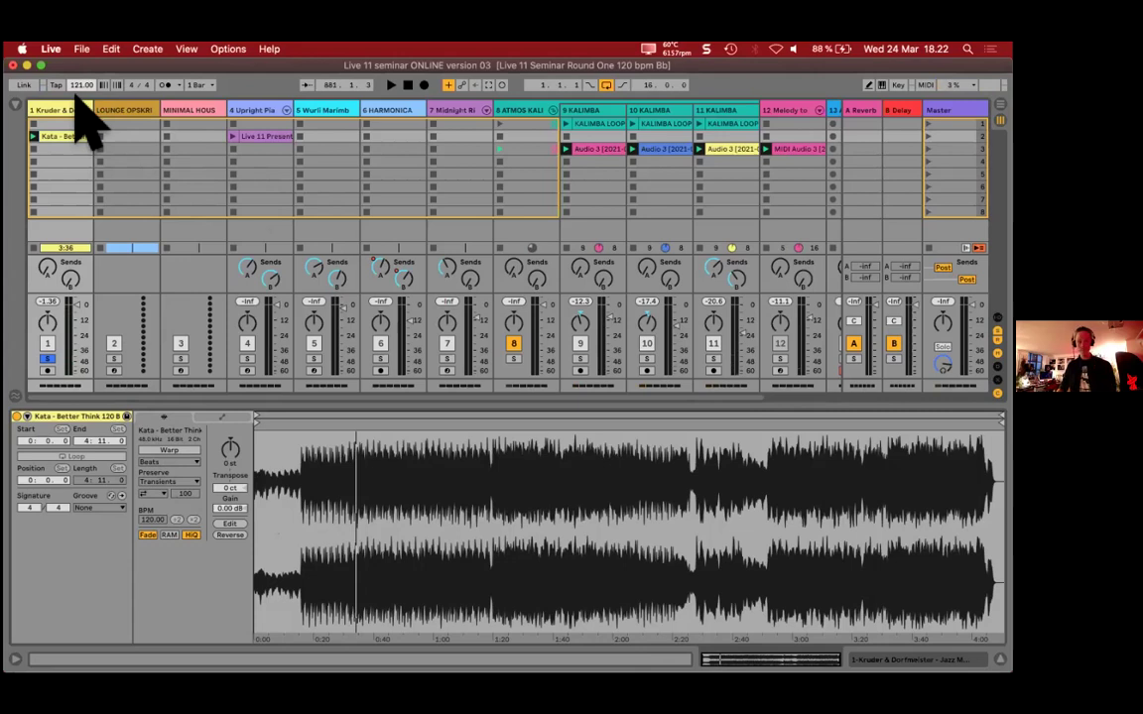
Step: Warp the choir clip to the 121 BPM tempo and relaunch it from its slot
left_click(167, 452)
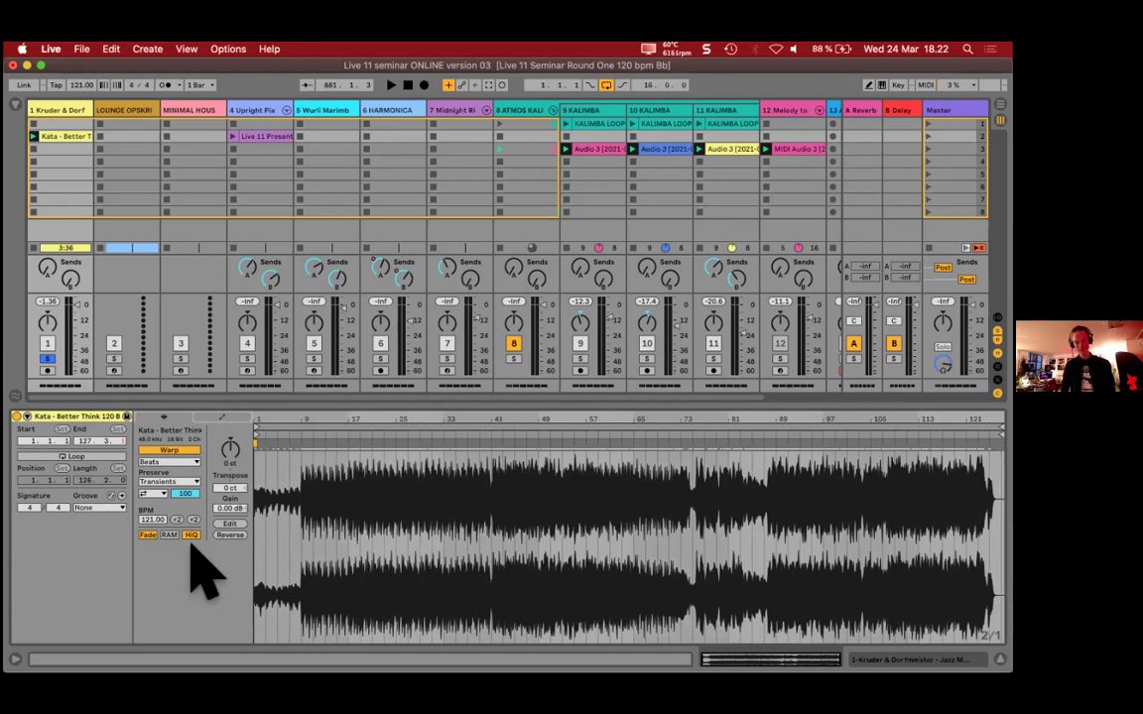
left_click(34, 136)
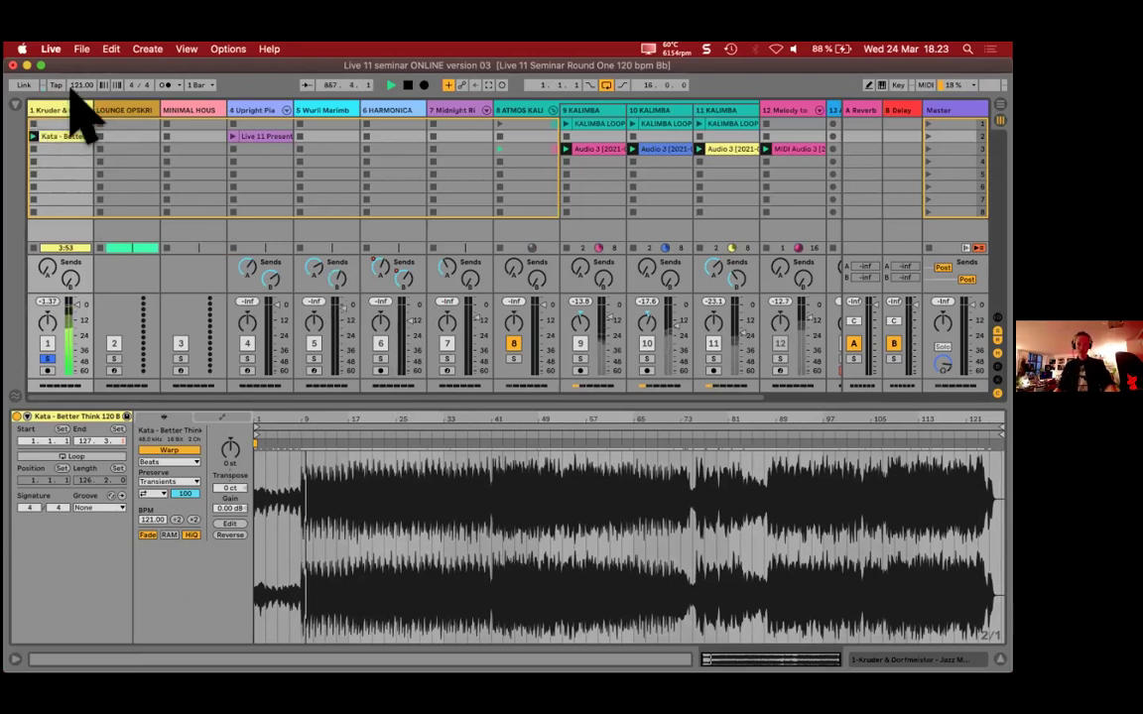
left_click_drag(79, 85, 80, 141)
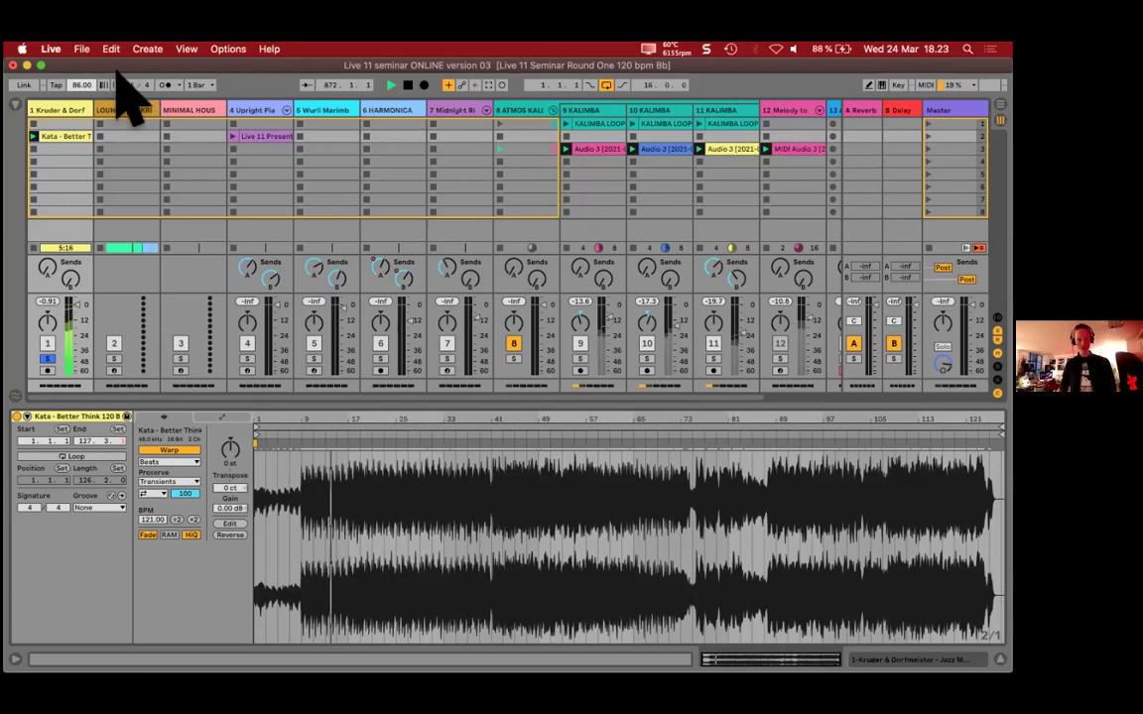
left_click_drag(79, 85, 79, 40)
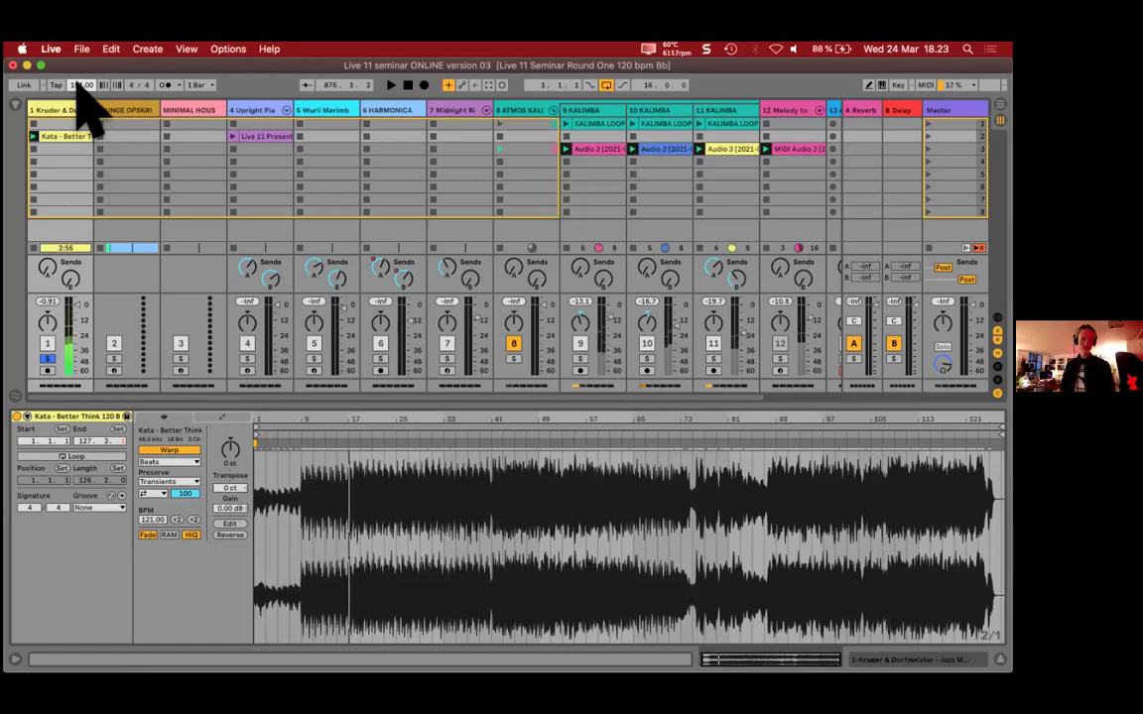
type("121")
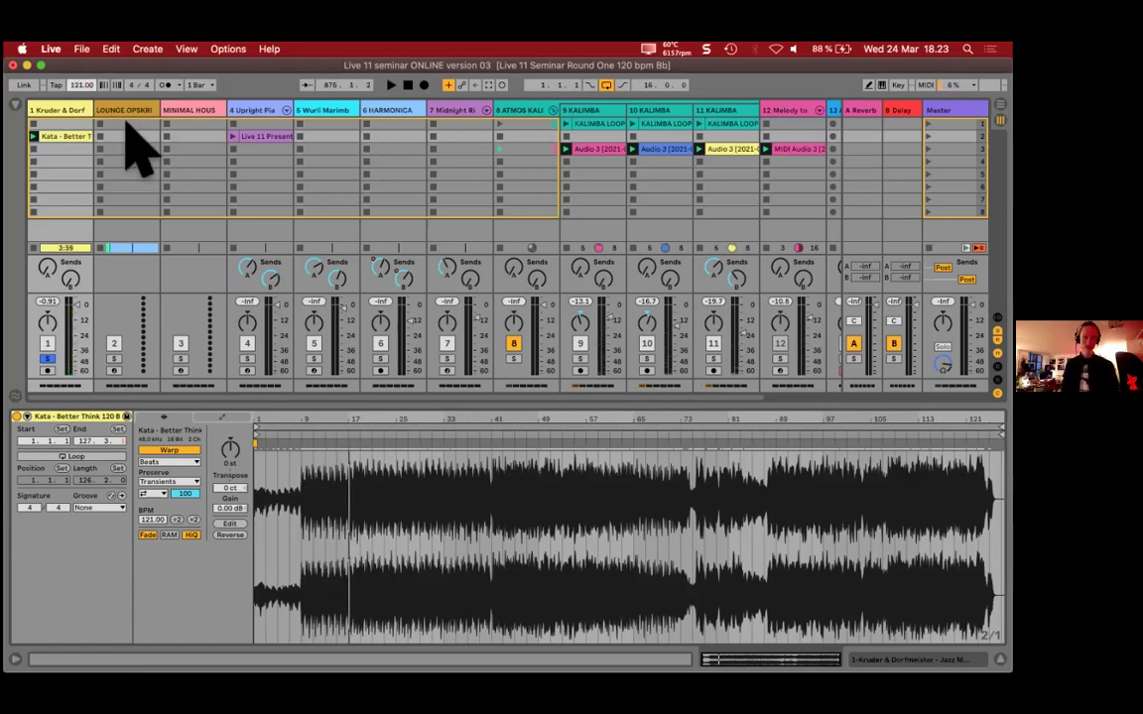
Step: Turn off warping on the choir clip, try other tempos, and switch on the metronome
left_click(171, 453)
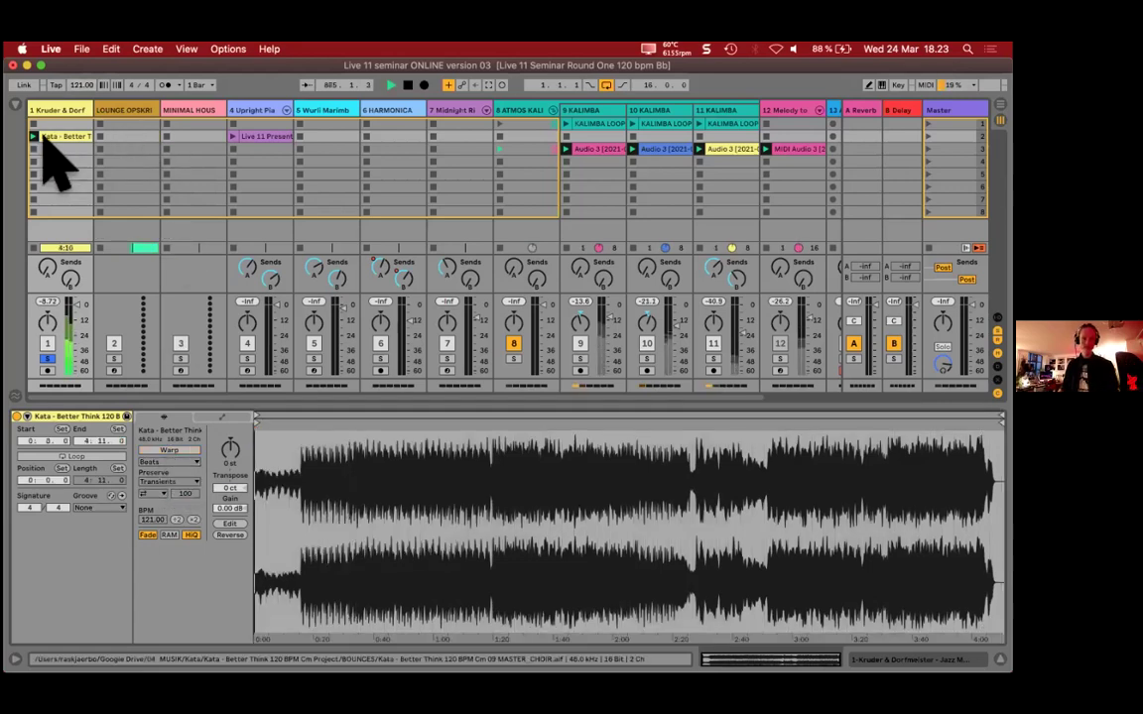
left_click_drag(77, 90, 87, 49)
left_click(166, 85)
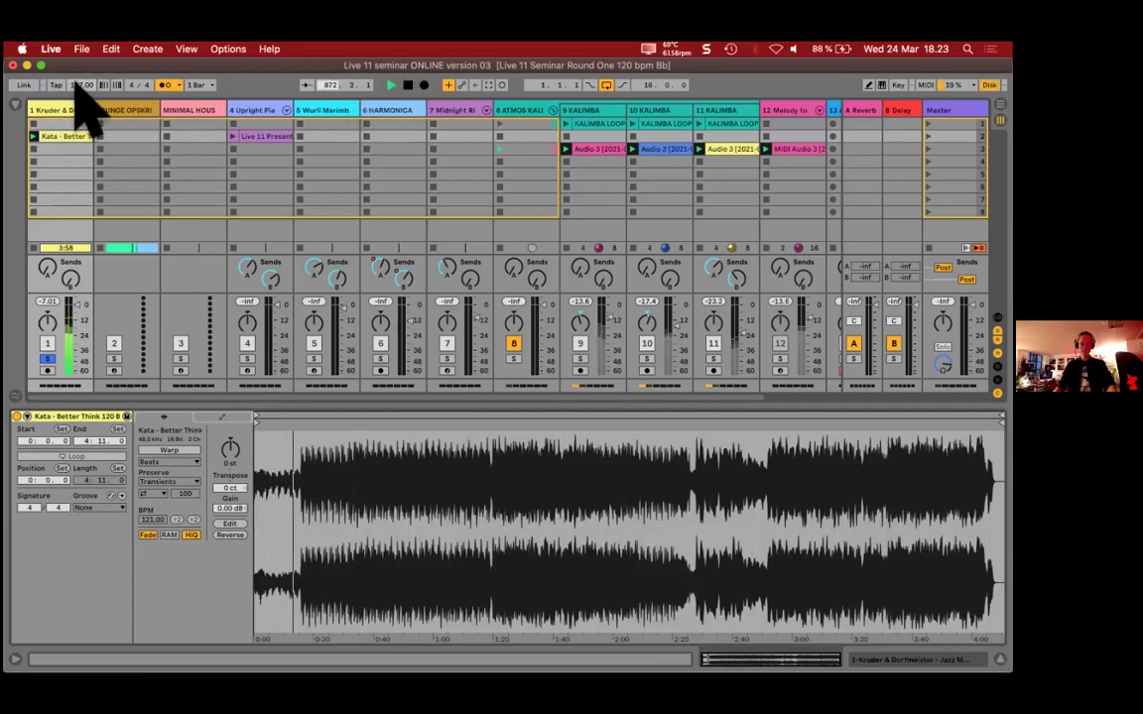
left_click_drag(79, 85, 80, 93)
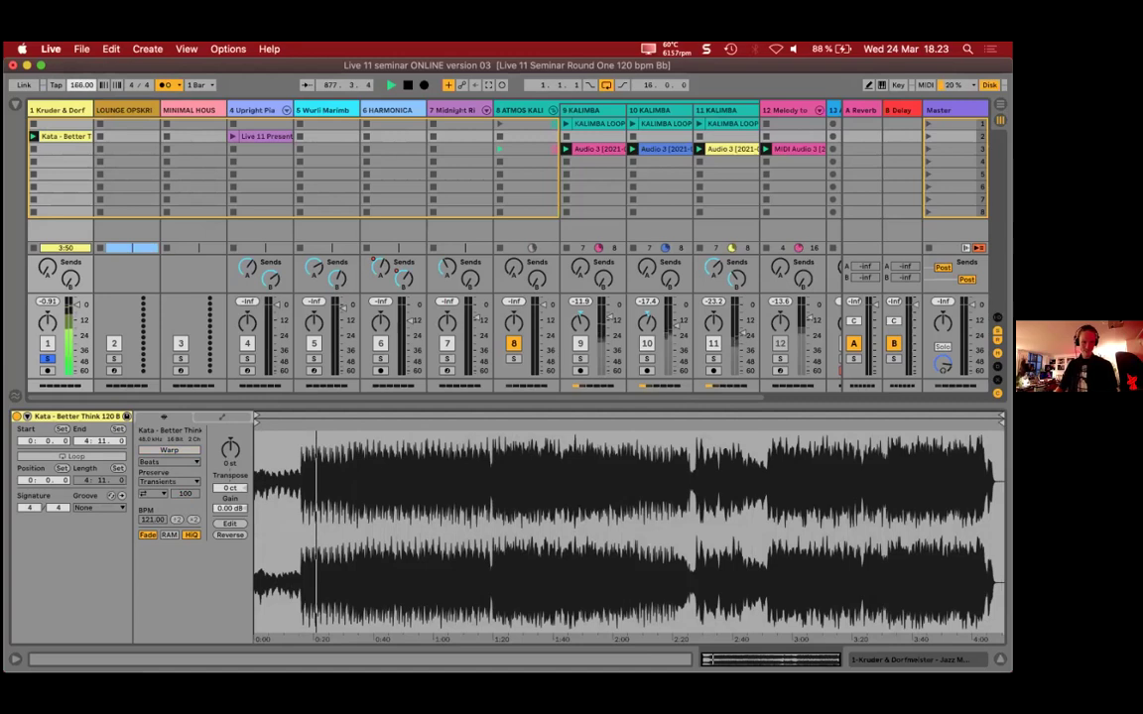
left_click_drag(77, 87, 79, 109)
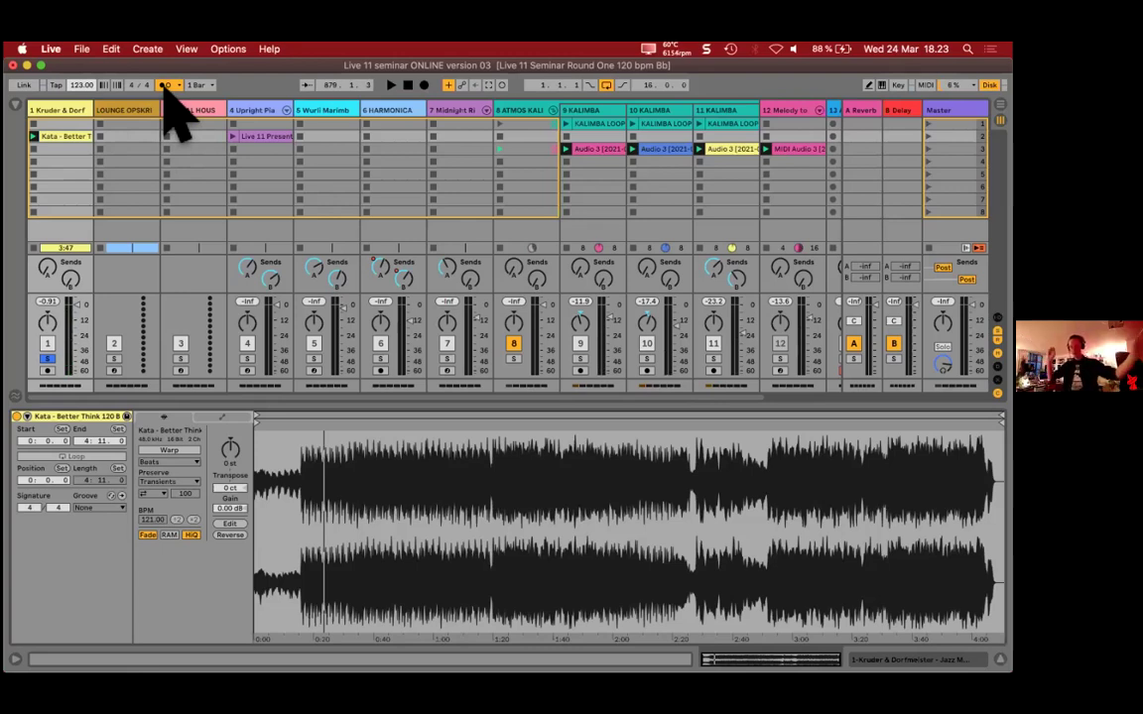
Step: Set the tempo back to 121 BPM and re-enable warping on the choir clip
left_click(82, 88)
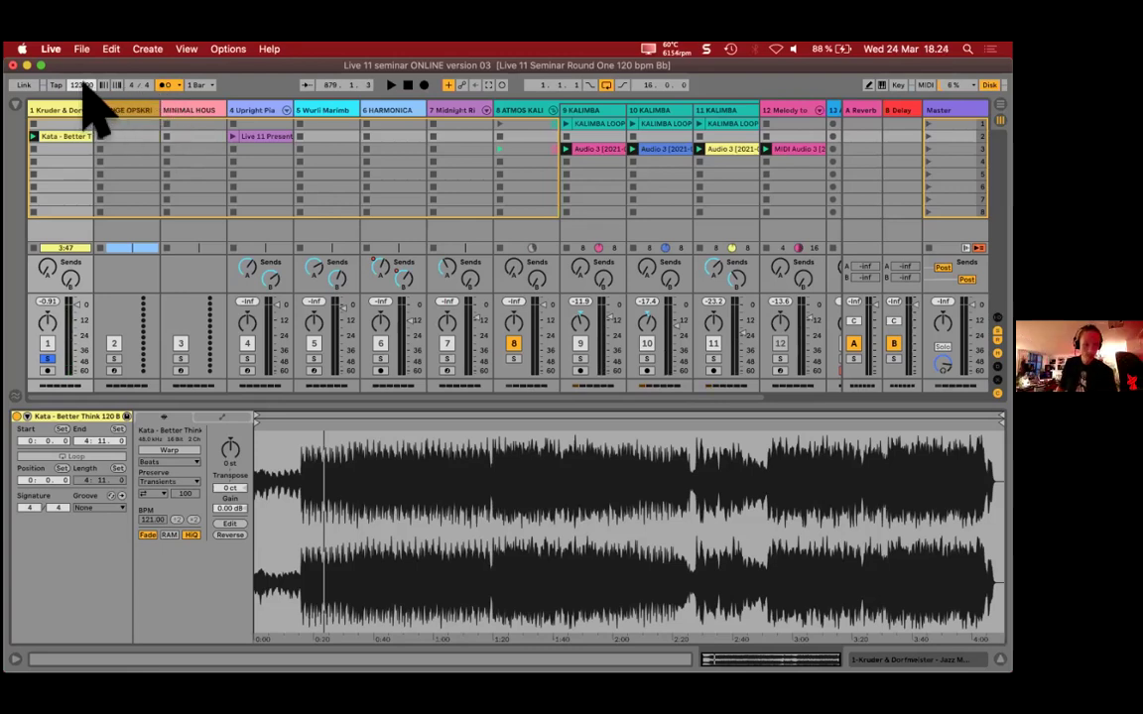
type("1")
left_click(174, 452)
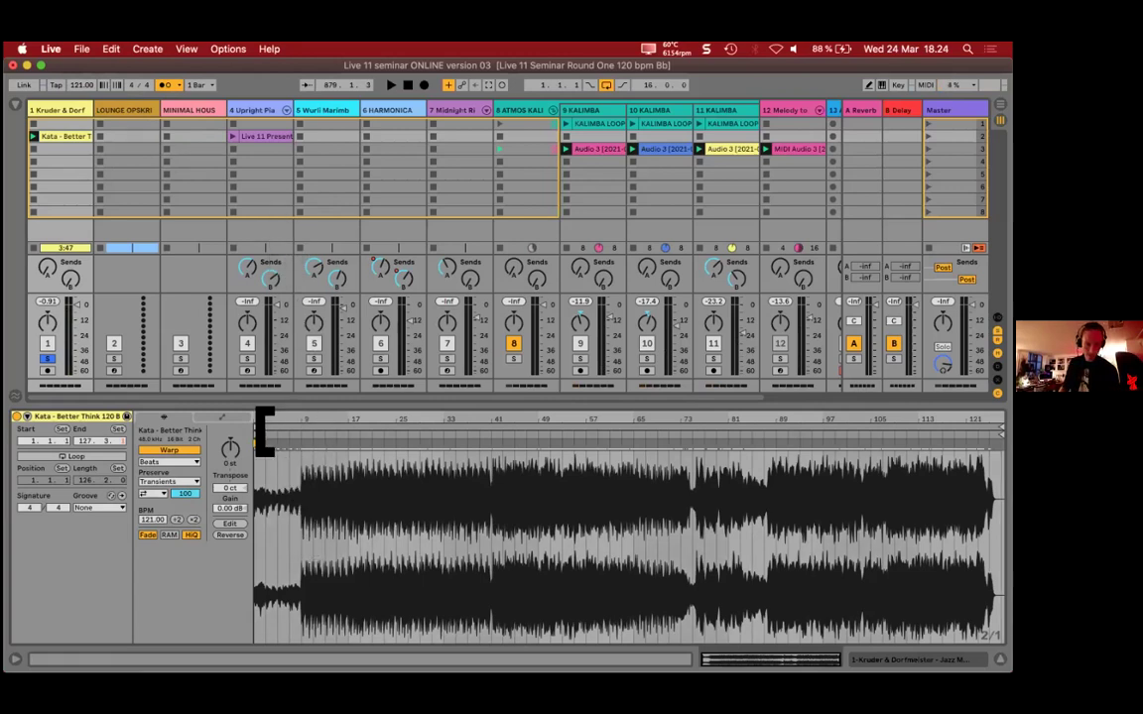
Step: Audition from bar 7, zoom the waveform in around bar 9, and set the insert point at bar 9
left_click_drag(266, 429, 265, 596)
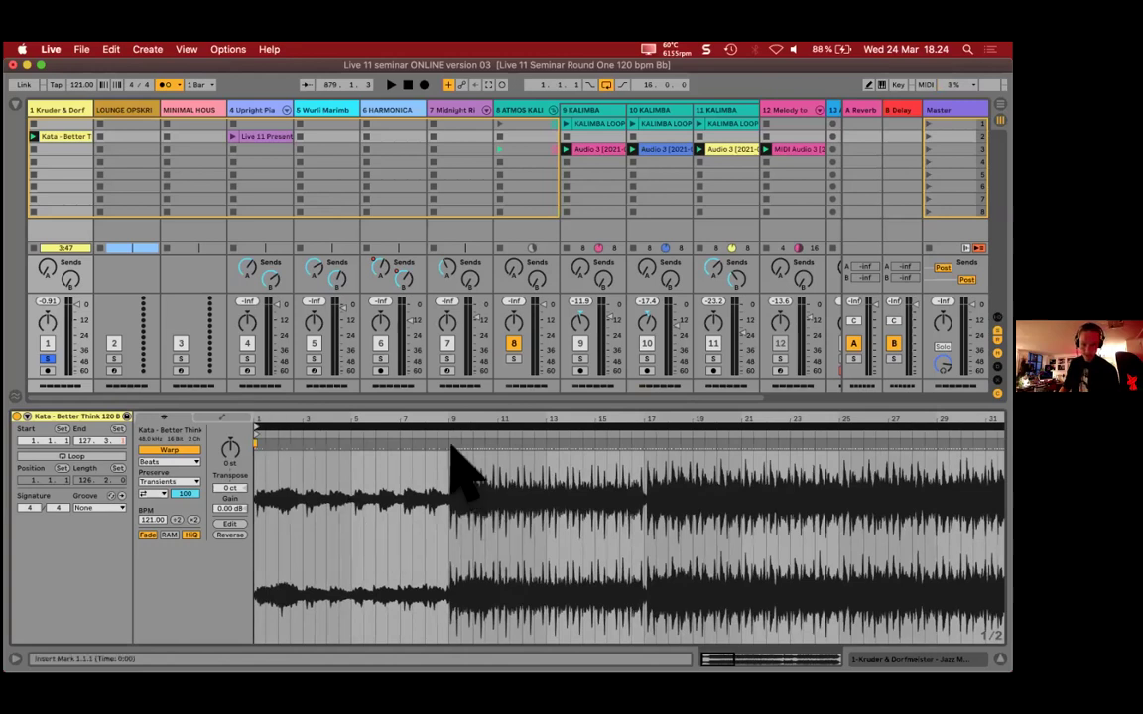
left_click(399, 436)
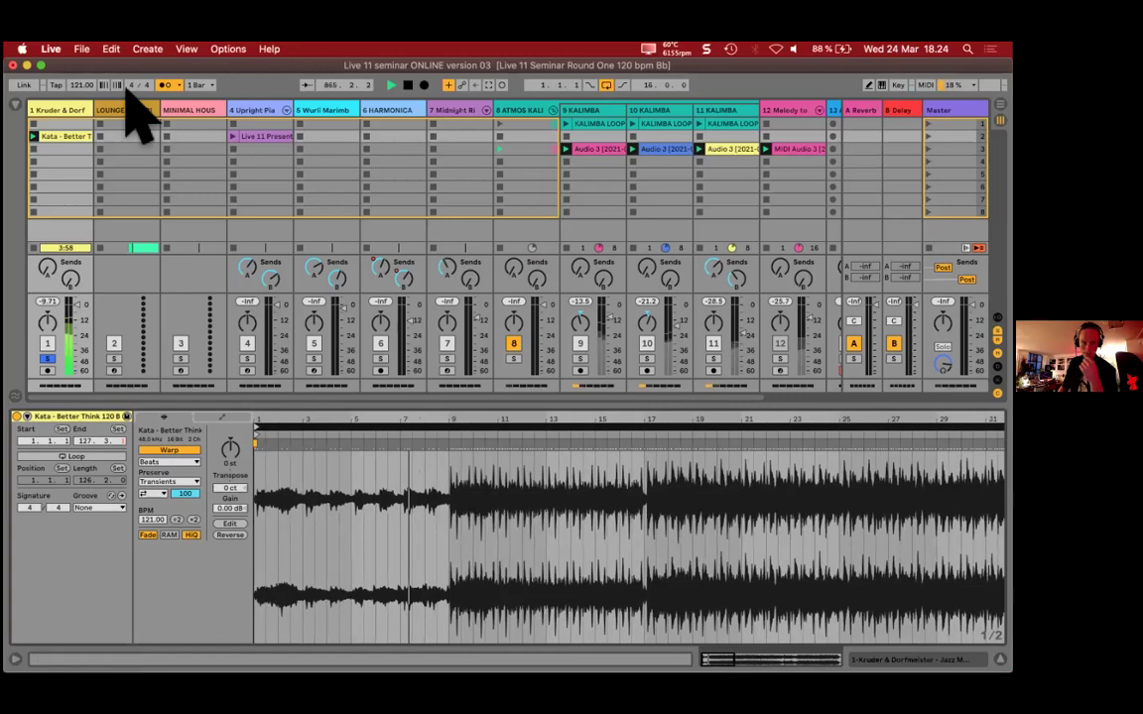
left_click(443, 433)
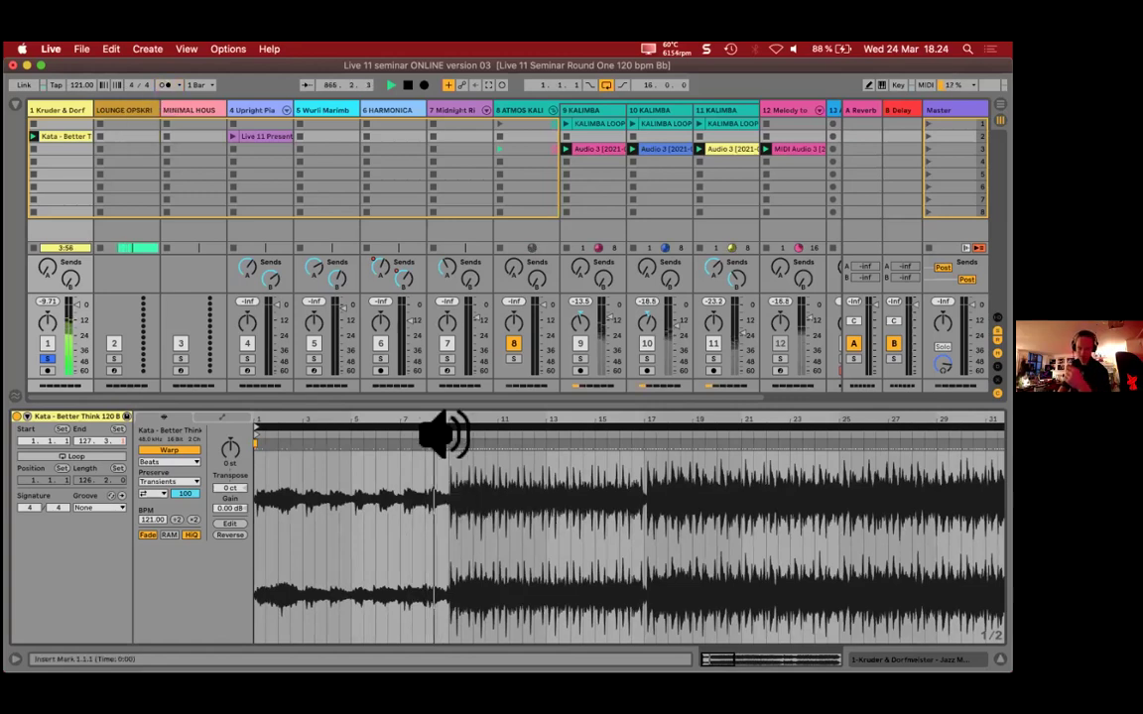
left_click_drag(457, 427, 455, 550)
left_click_drag(428, 507, 471, 545)
left_click(424, 501)
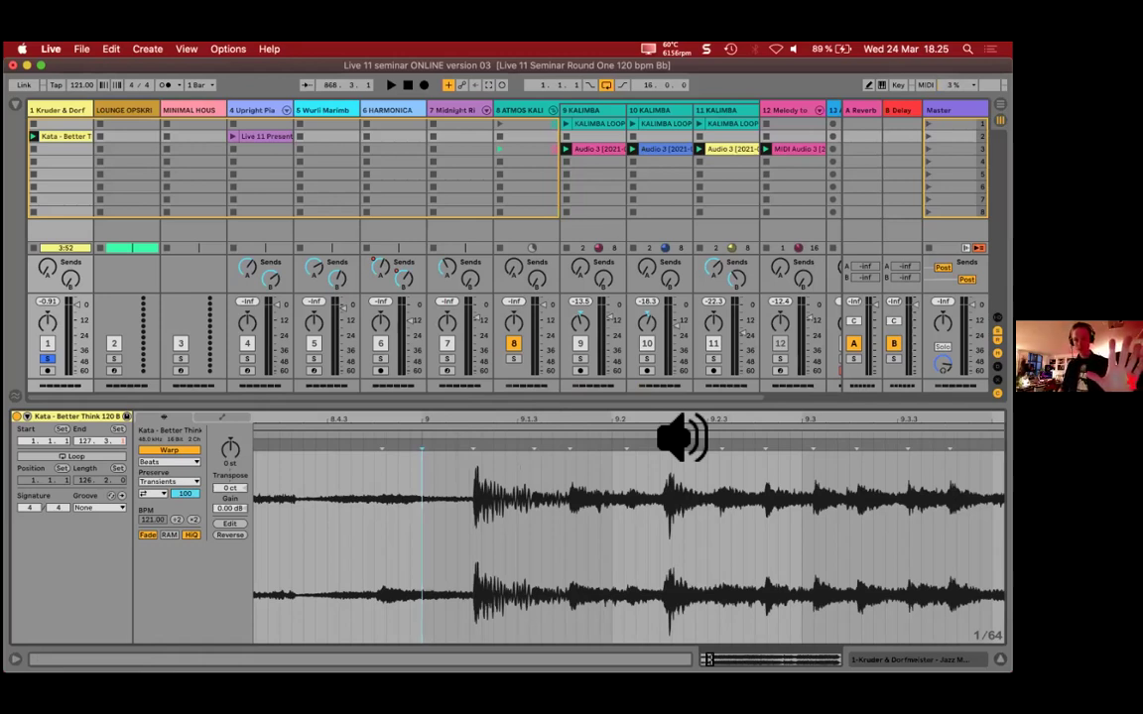
Step: Add two warp markers after the first strong hit and shift the middle one as a test
left_click(476, 451)
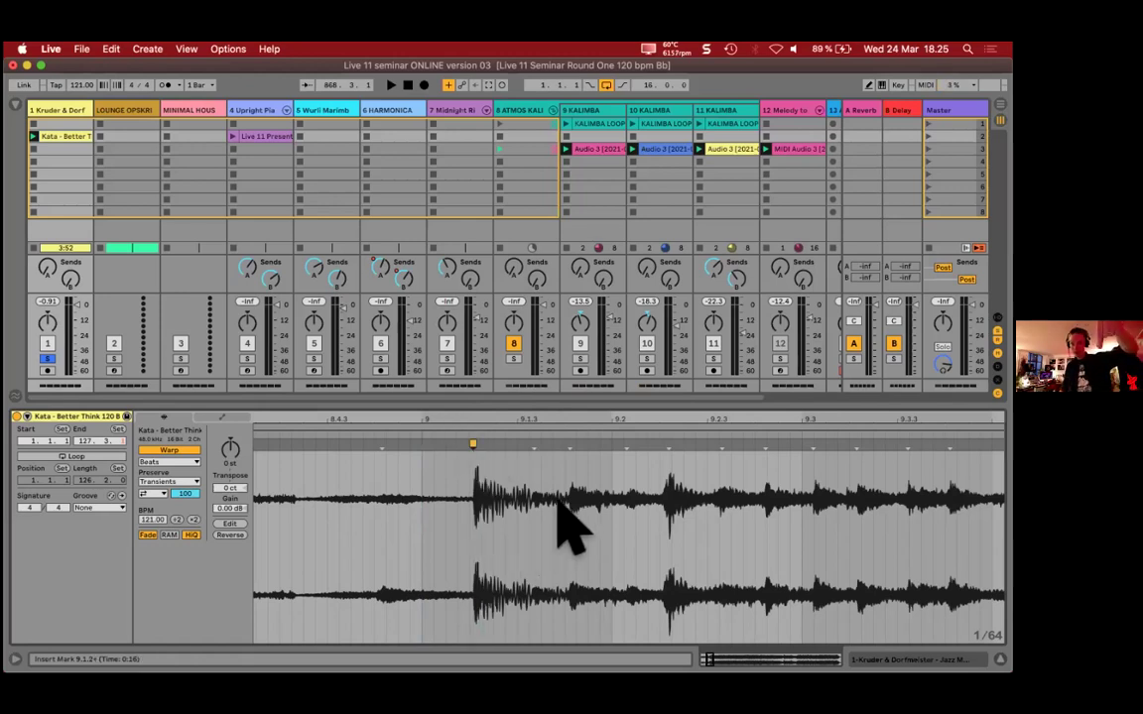
double_click(568, 447)
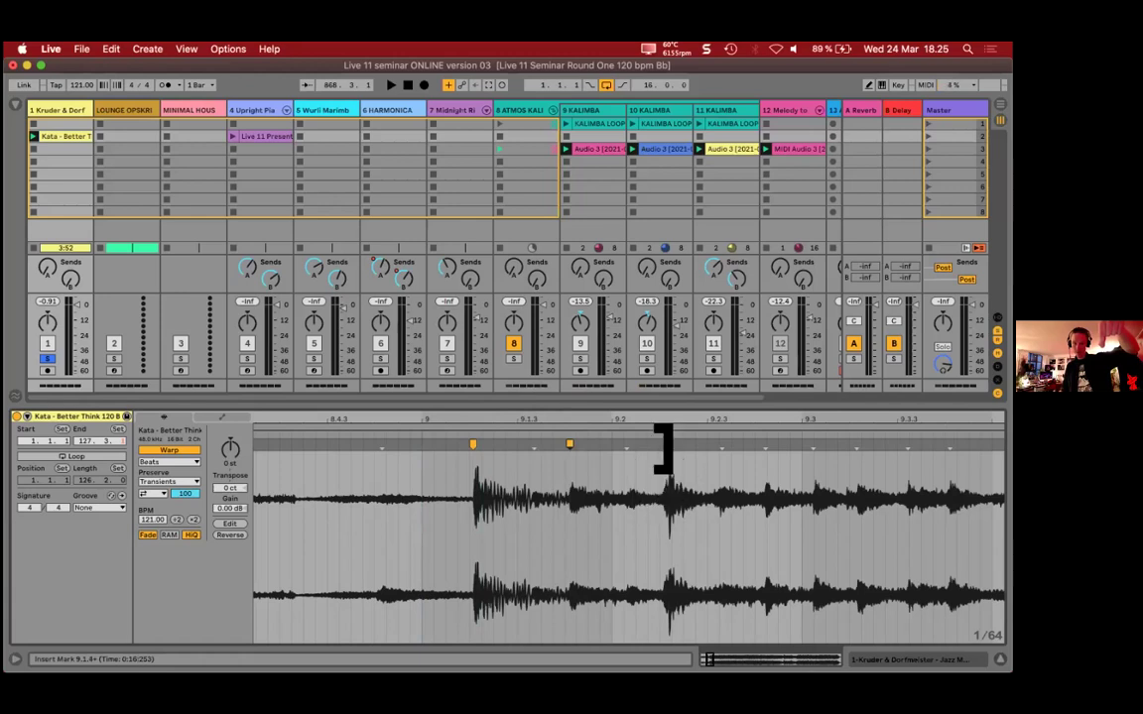
double_click(720, 447)
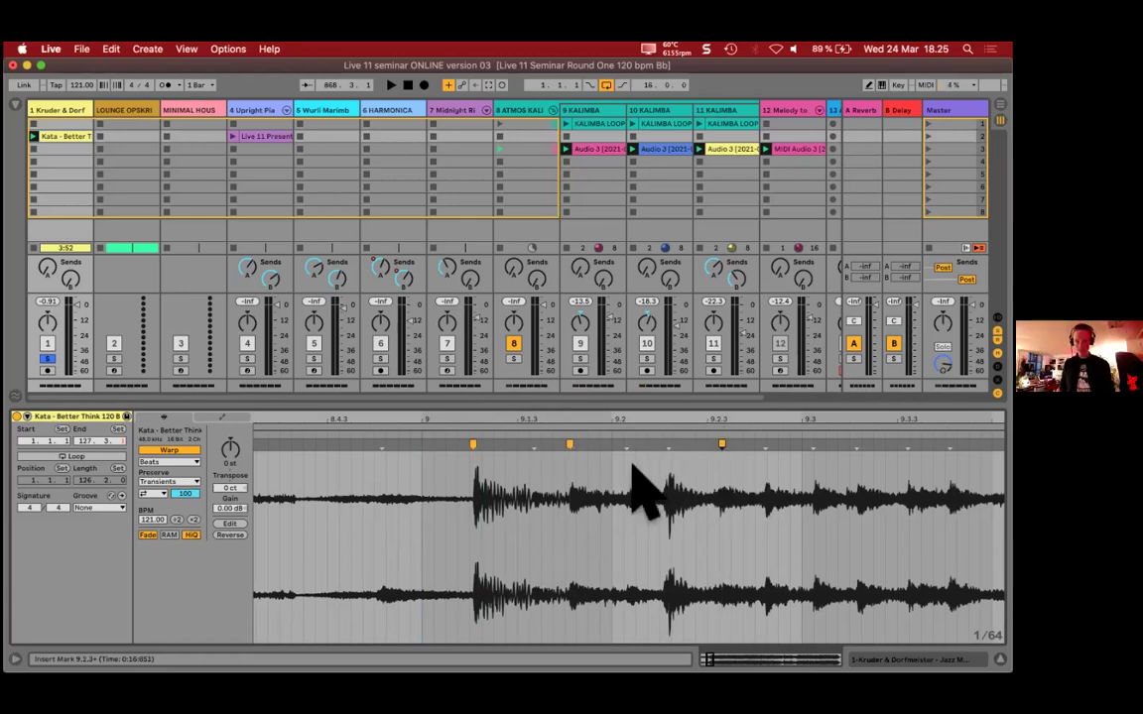
mouse_move(569, 444)
left_mouse_down()
mouse_move(656, 442)
mouse_move(535, 451)
mouse_move(608, 447)
mouse_move(617, 478)
mouse_move(591, 497)
mouse_move(696, 500)
mouse_move(571, 493)
mouse_move(581, 505)
mouse_move(679, 503)
mouse_move(555, 509)
mouse_move(702, 501)
mouse_move(610, 515)
left_mouse_up()
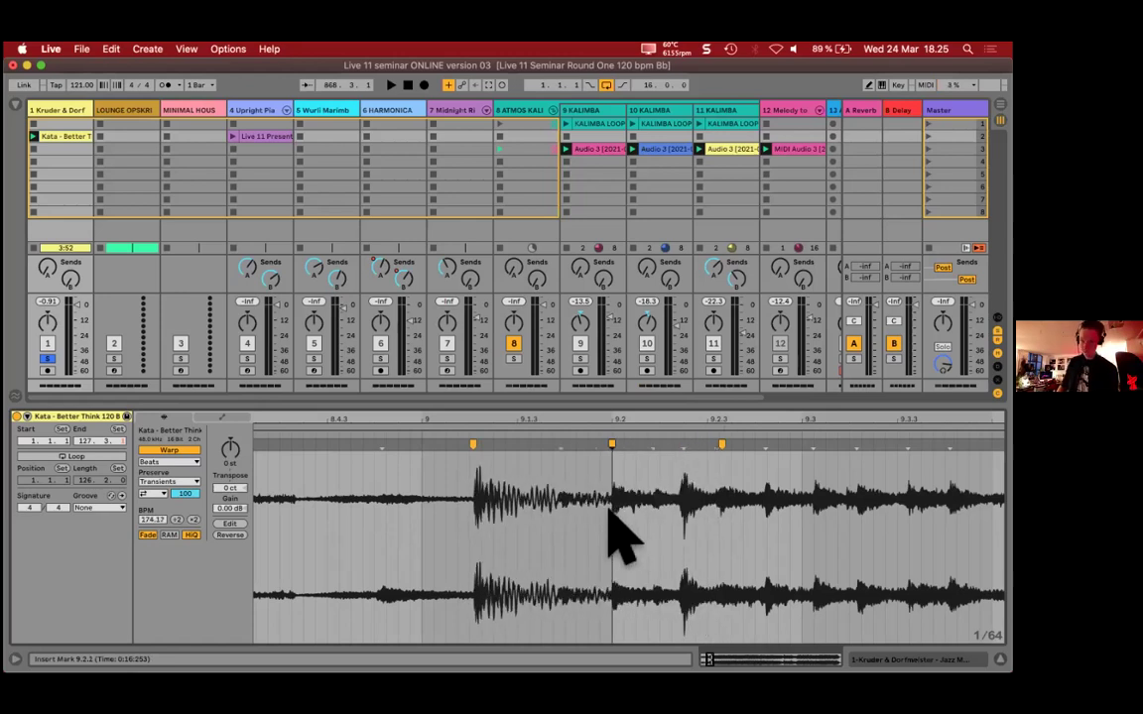
Step: Select the range holding the warp markers, delete them, and zoom in on the transient
left_click(588, 522)
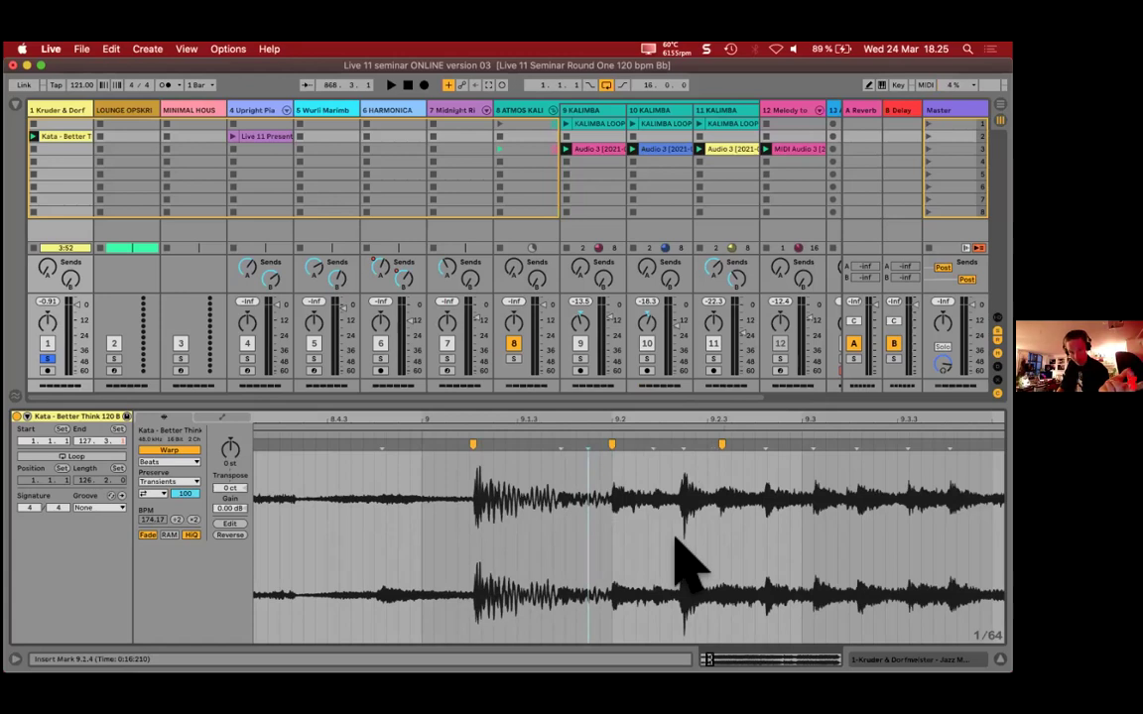
left_click_drag(397, 543, 779, 570)
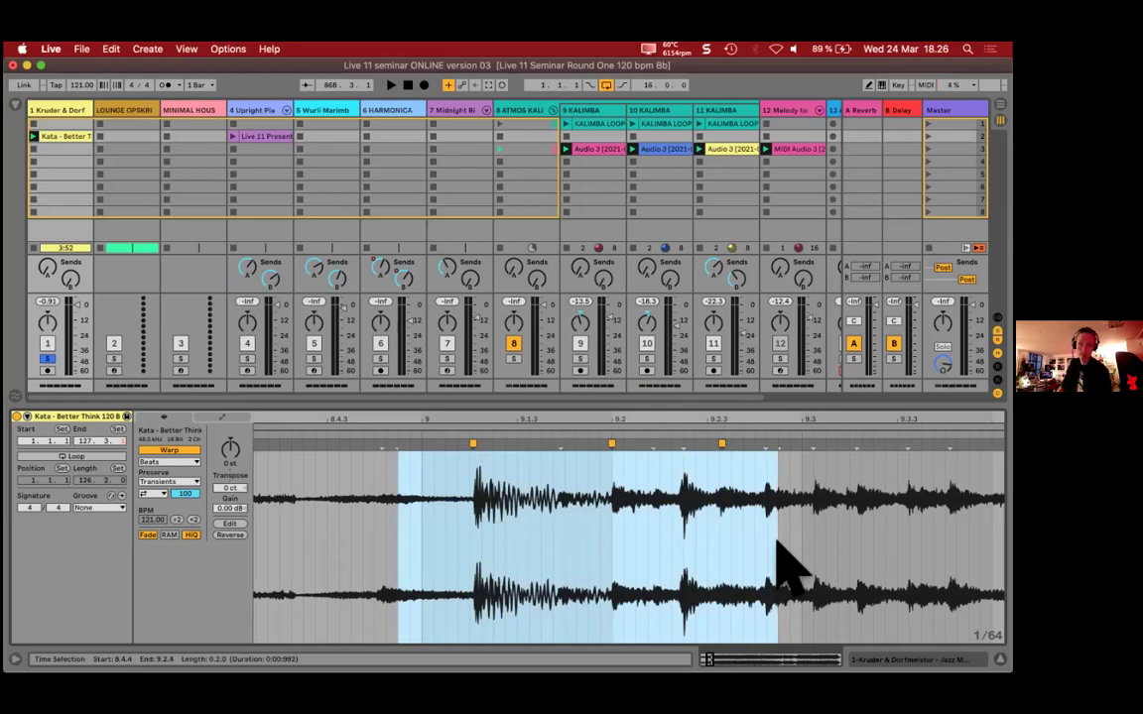
key("Delete")
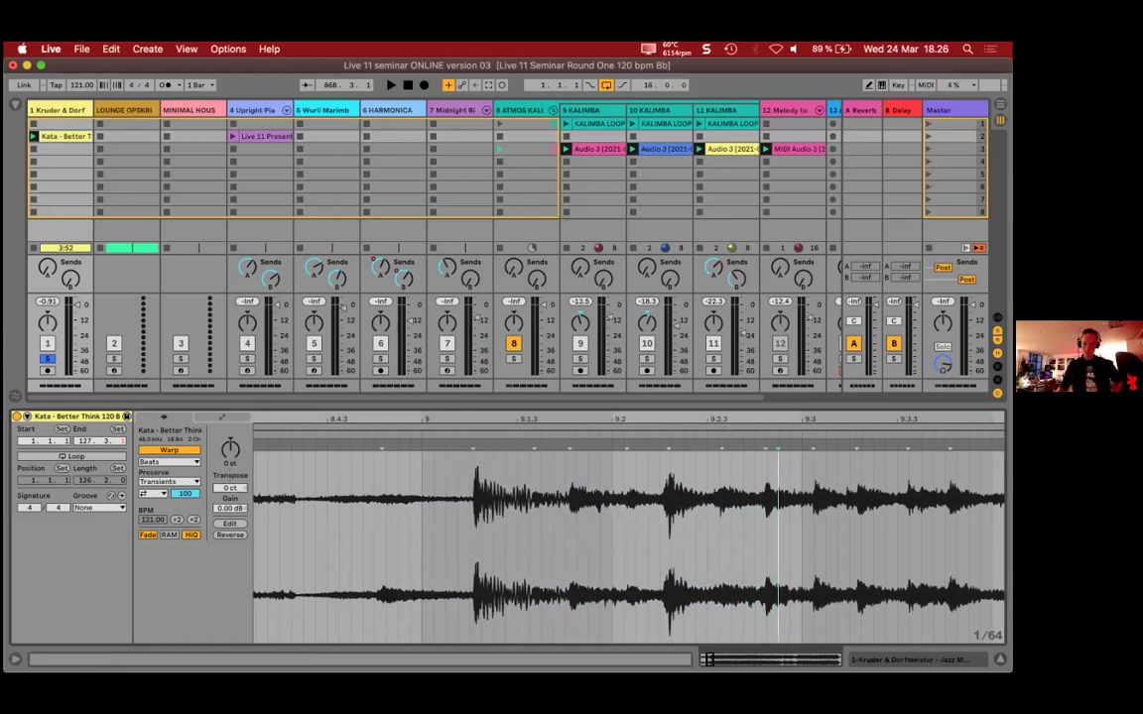
scroll(473, 451, "up", 5)
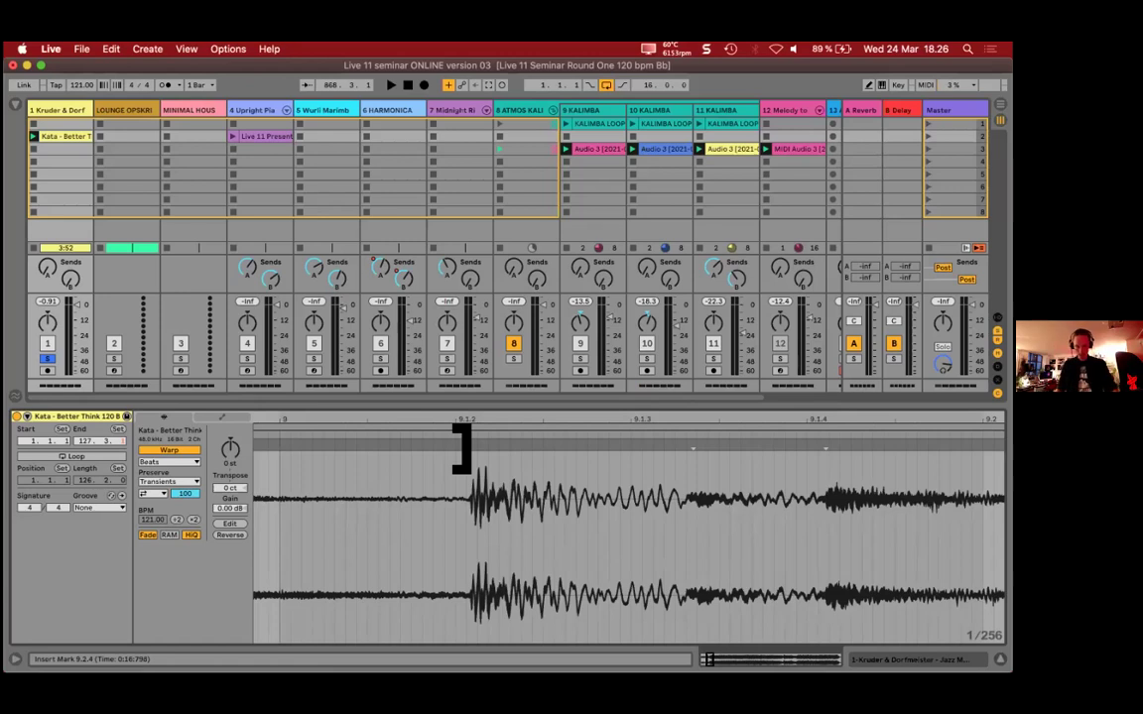
Step: Make the clip's first loud hit its 1.1.1 downbeat from the right-click menu
left_click(464, 449)
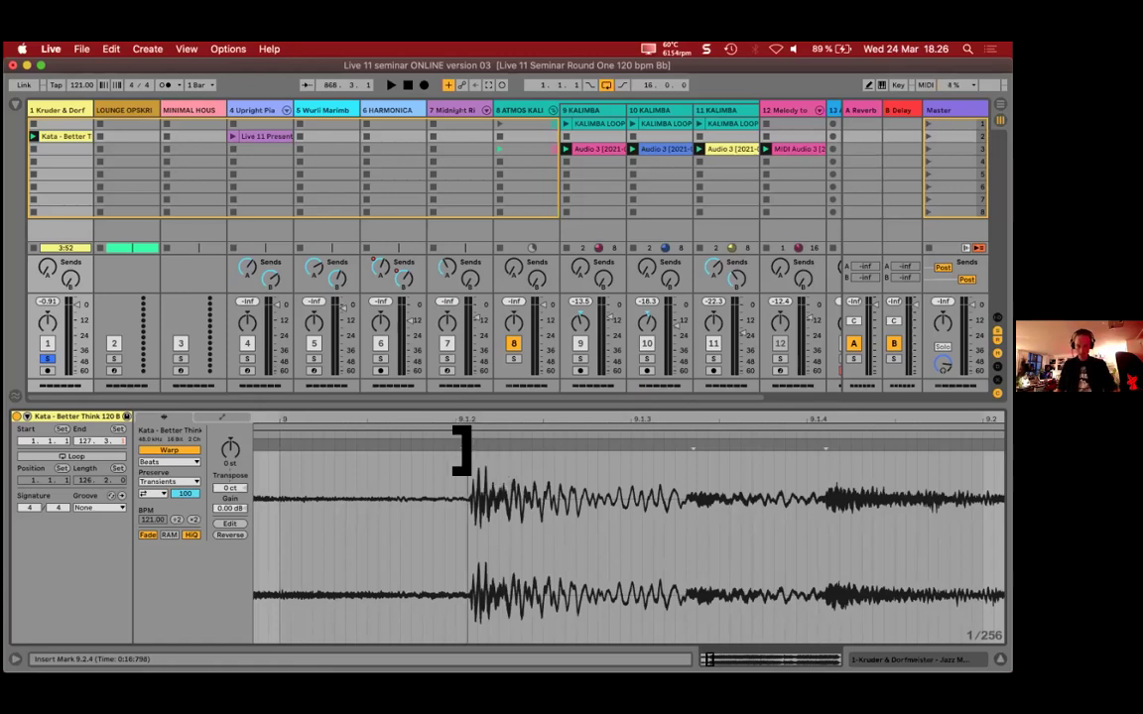
right_click(462, 452)
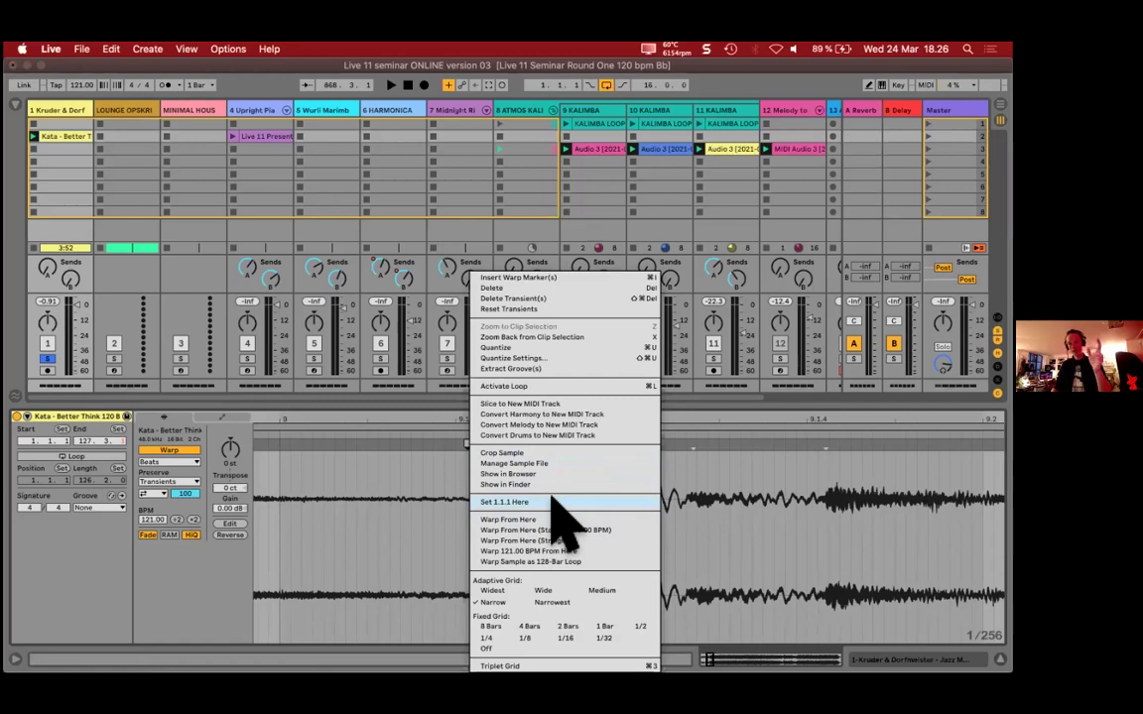
key("Escape")
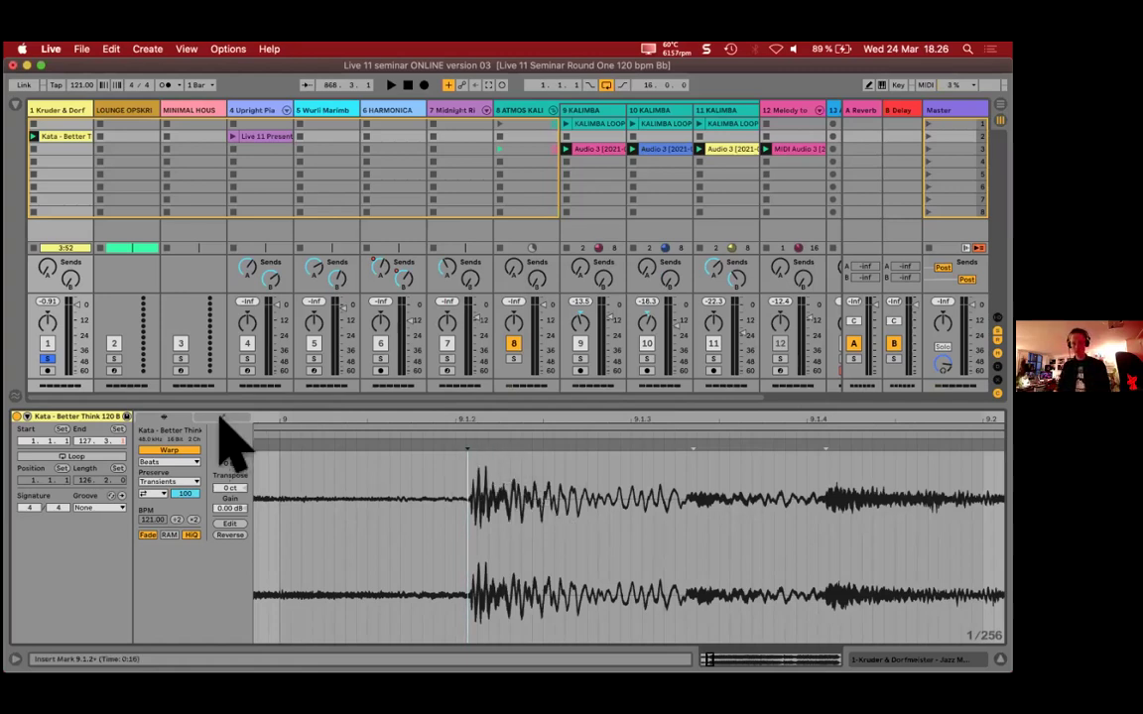
right_click(467, 444)
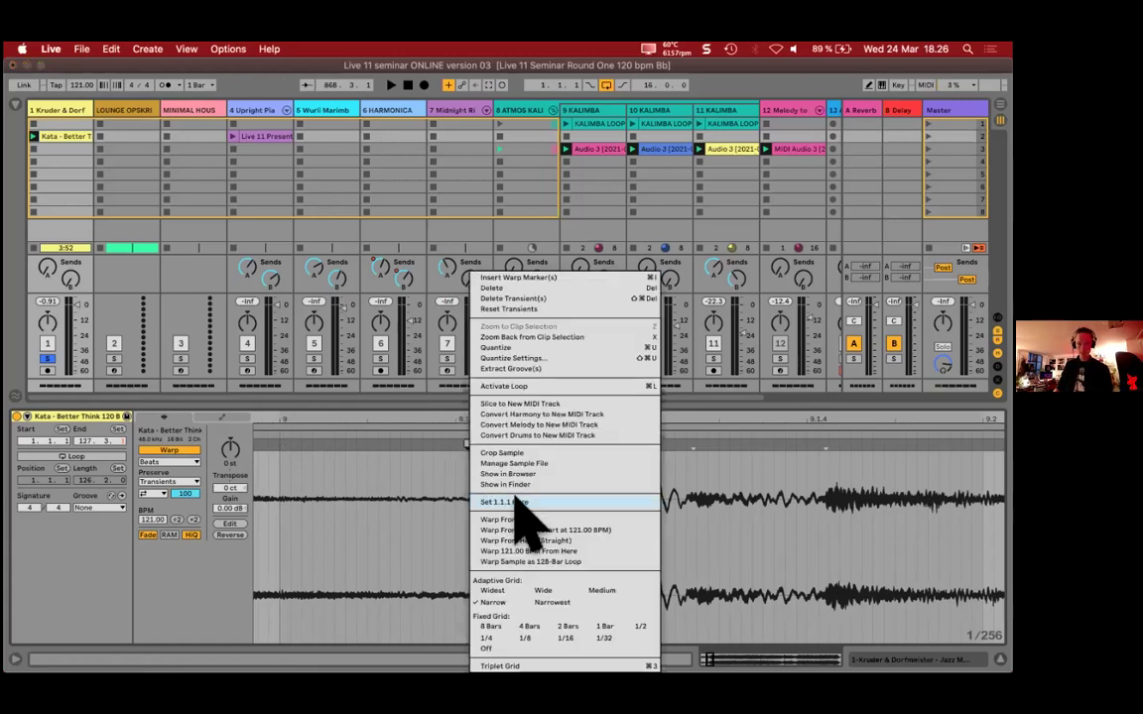
left_click(514, 501)
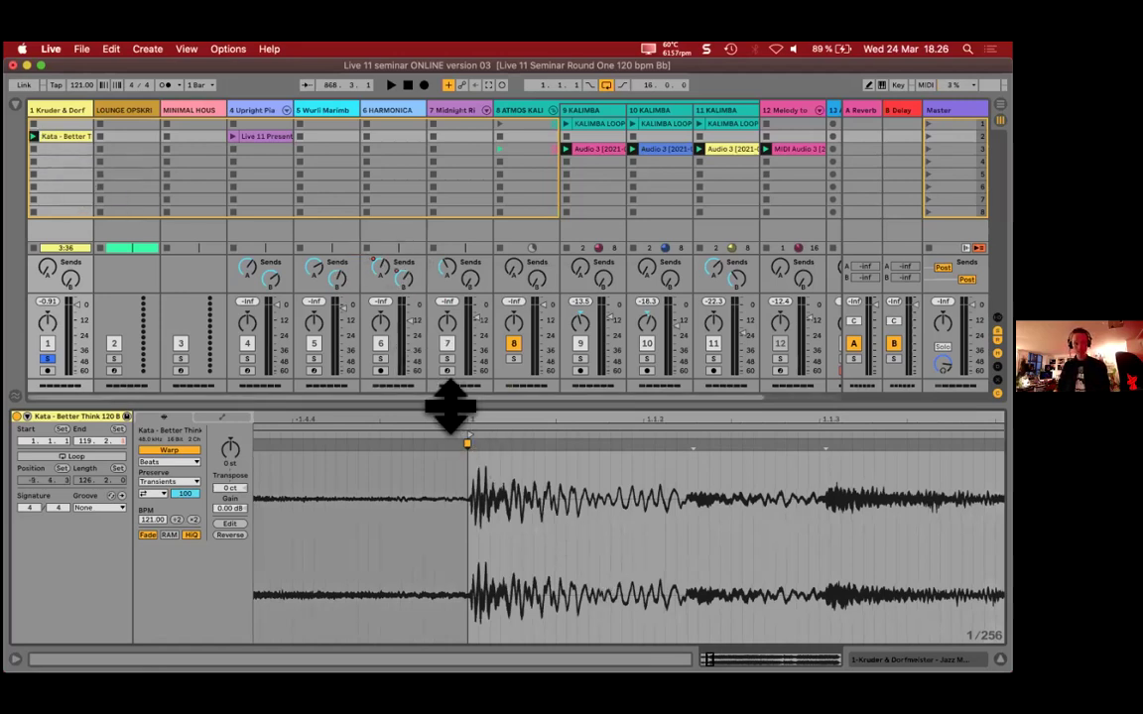
Step: Play the clip, zoom in on its opening bars, and switch on the metronome
scroll(627, 535, "down", 5)
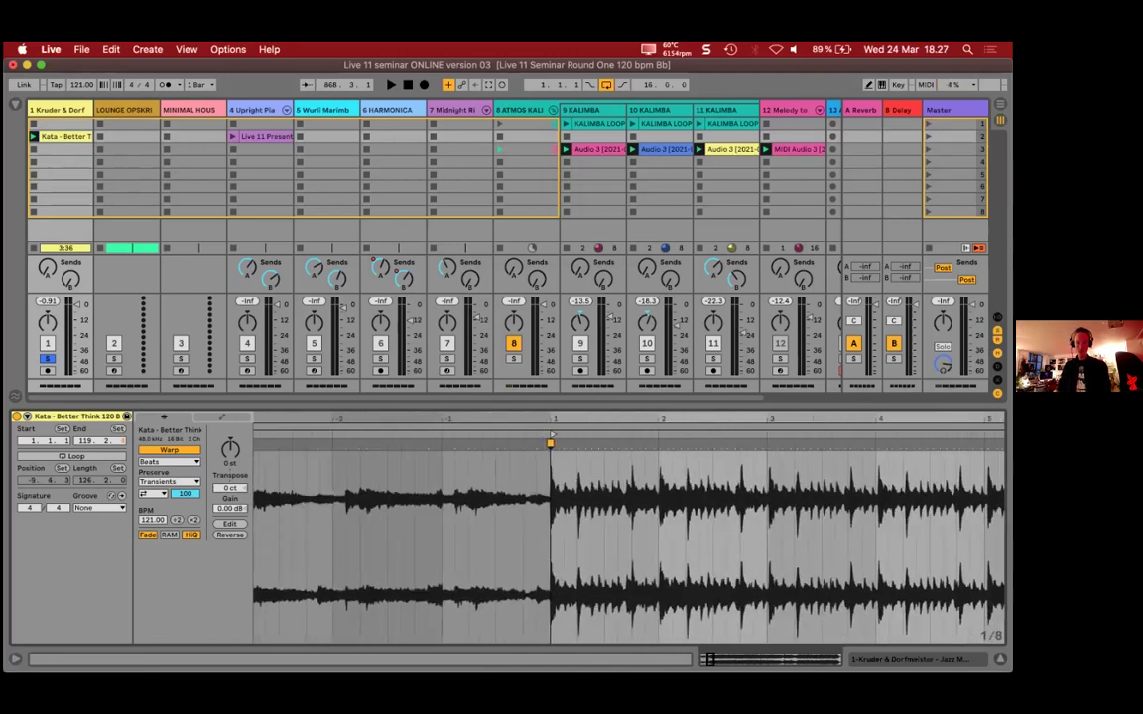
scroll(339, 420, "down", 3)
scroll(578, 519, "down", 4)
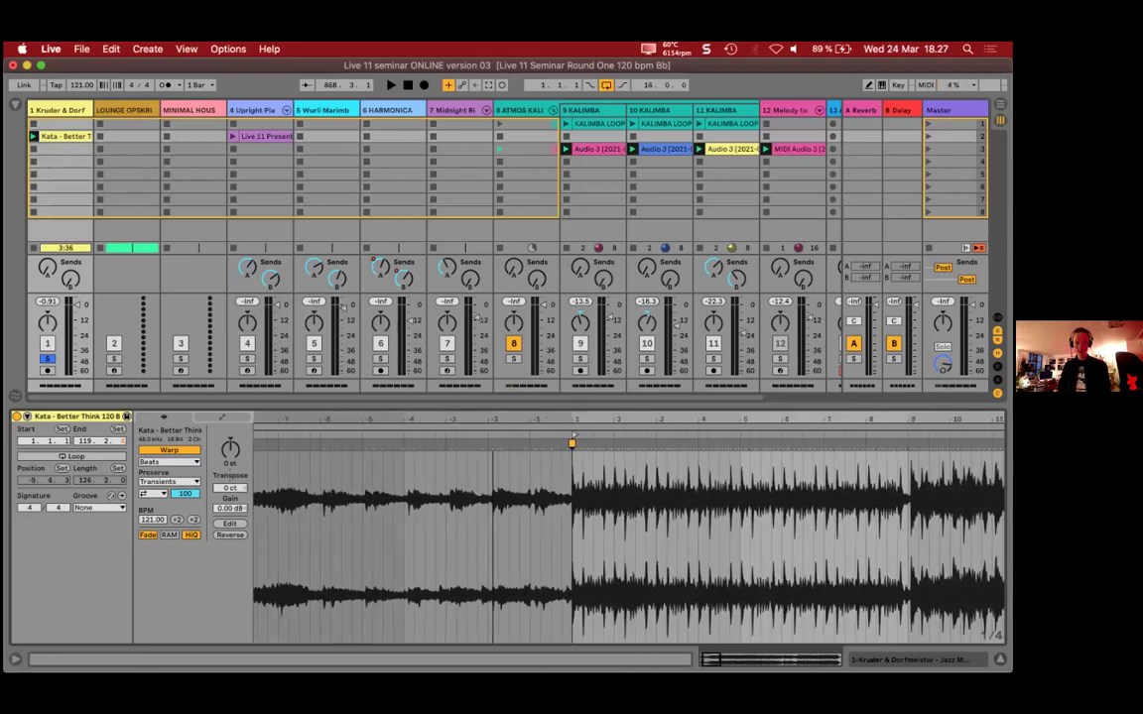
left_click(33, 136)
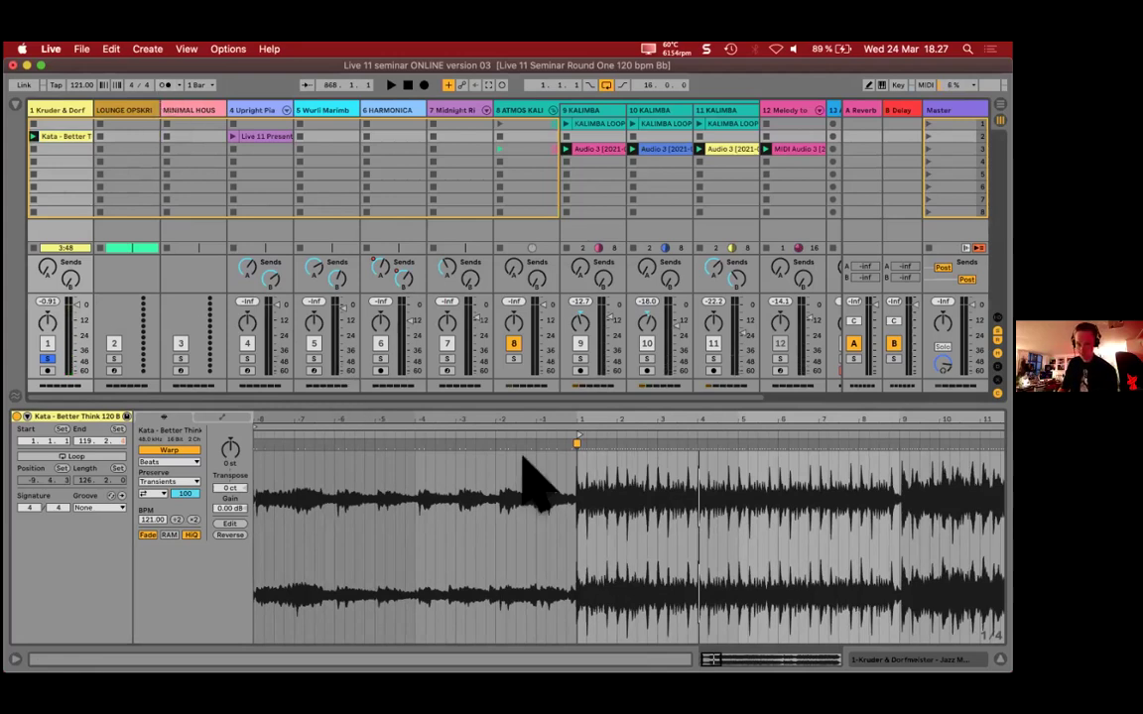
left_click_drag(704, 425, 527, 451)
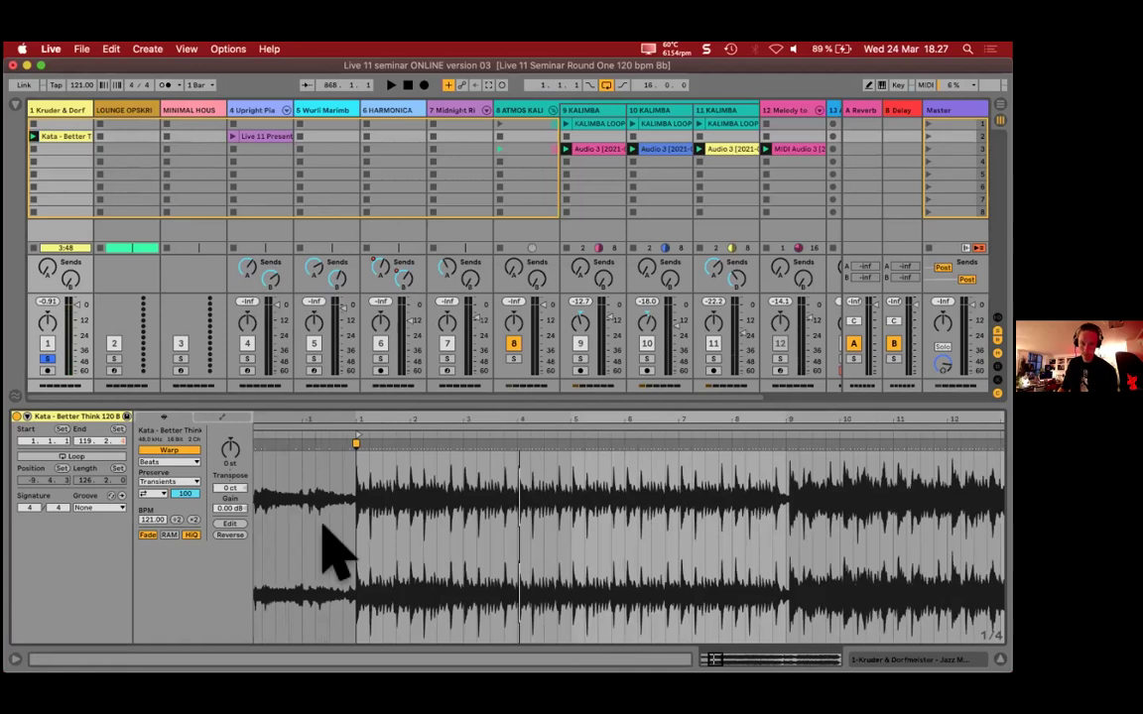
left_click(165, 85)
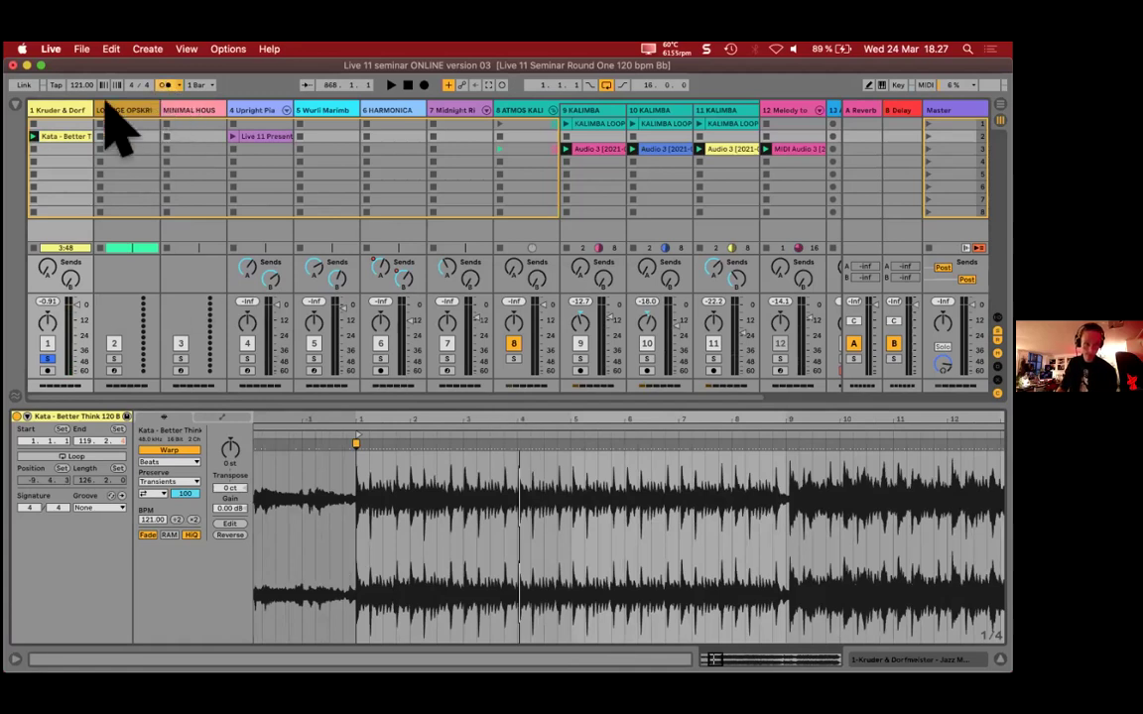
left_click(33, 137)
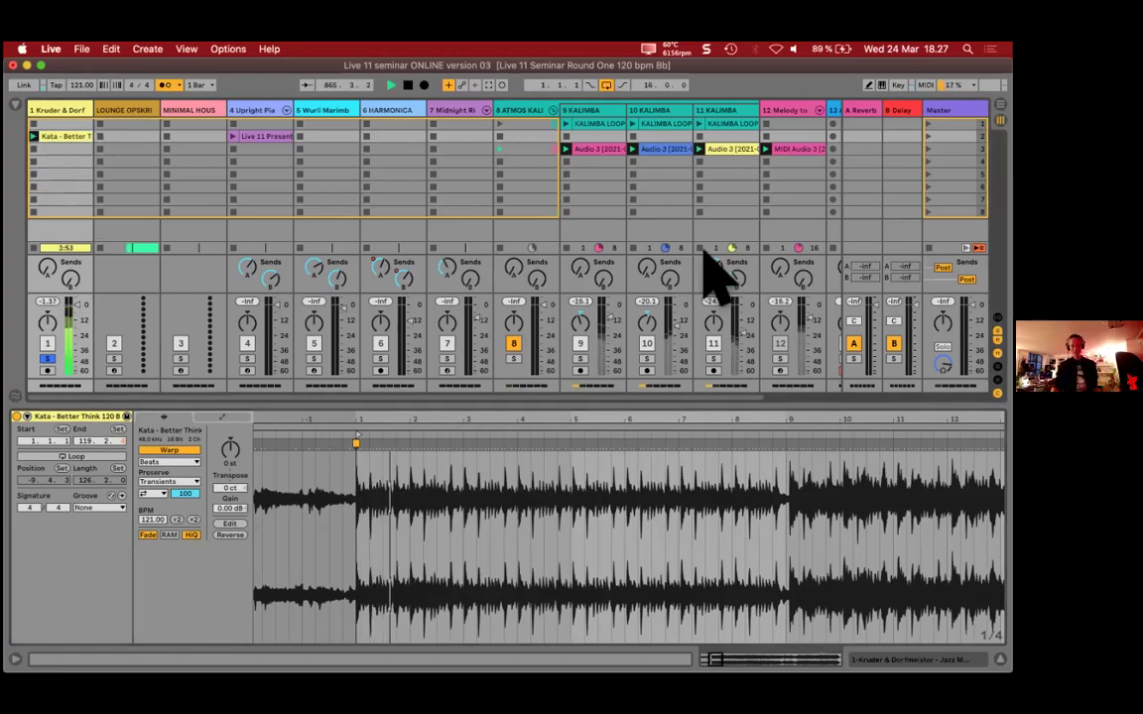
right_click(843, 359)
key("Escape")
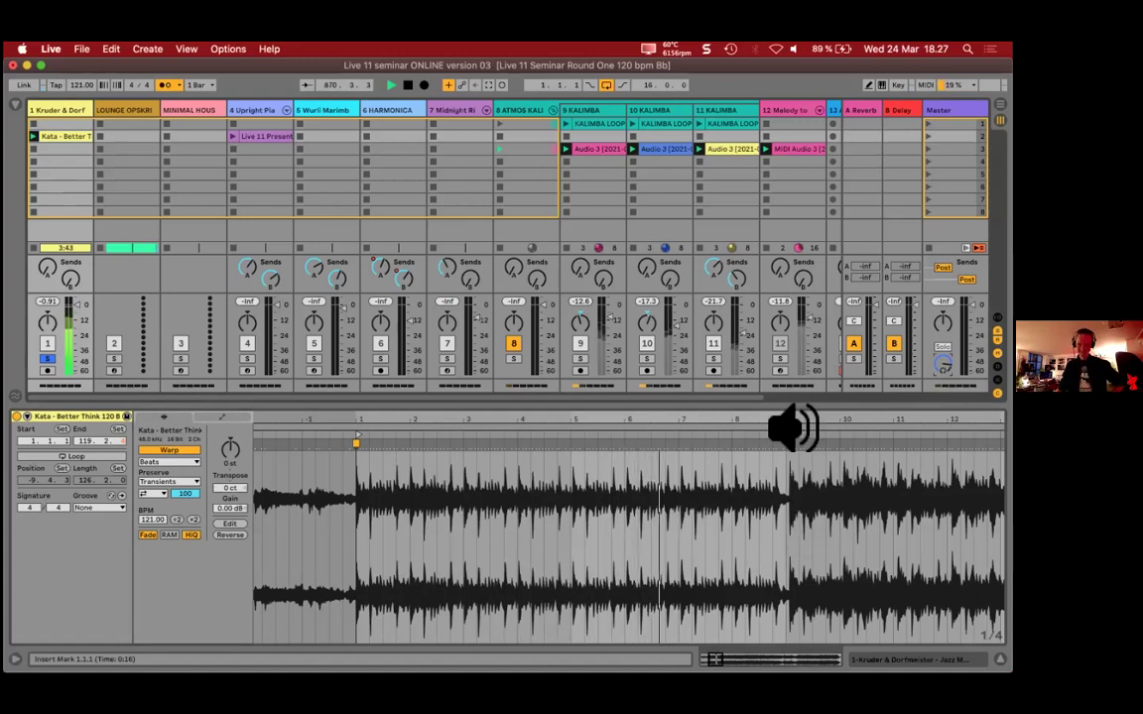
left_click_drag(805, 427, 772, 560)
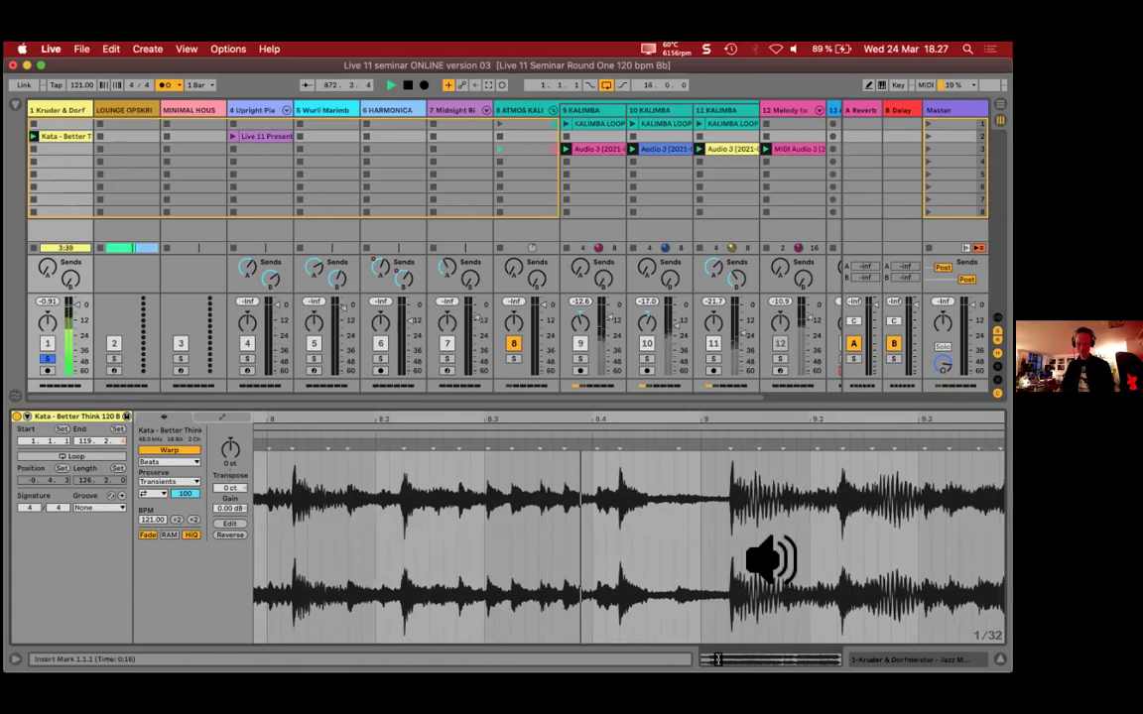
key("space")
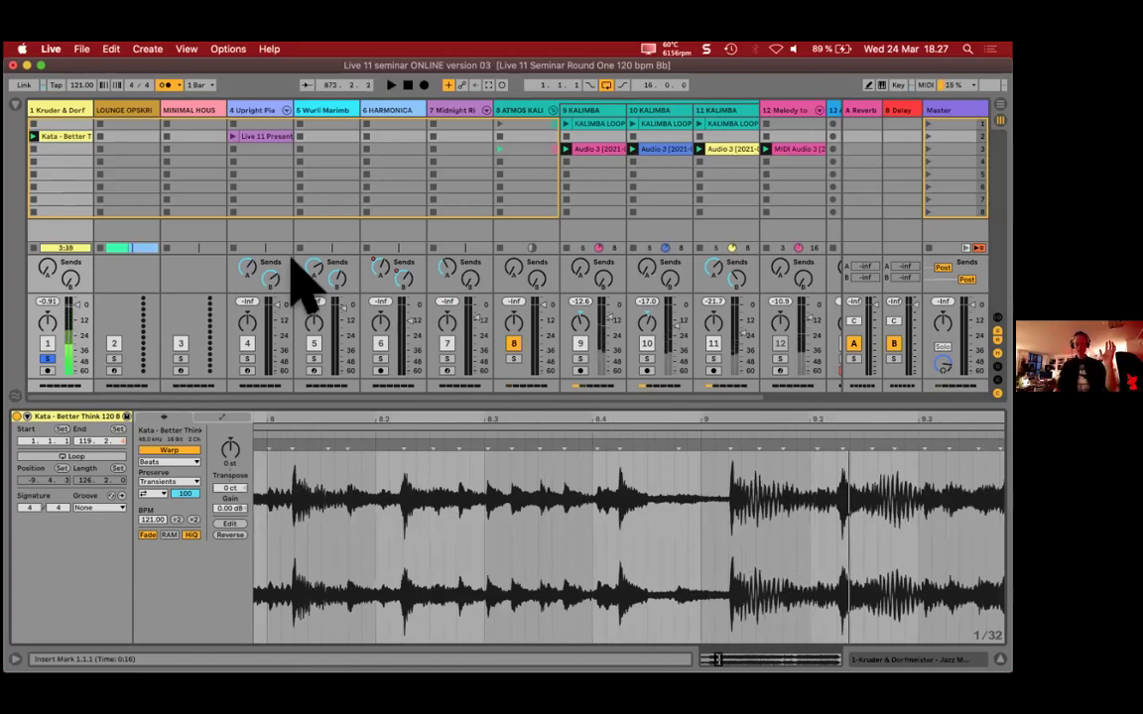
left_click_drag(849, 454, 849, 426)
scroll(799, 492, "right", 3)
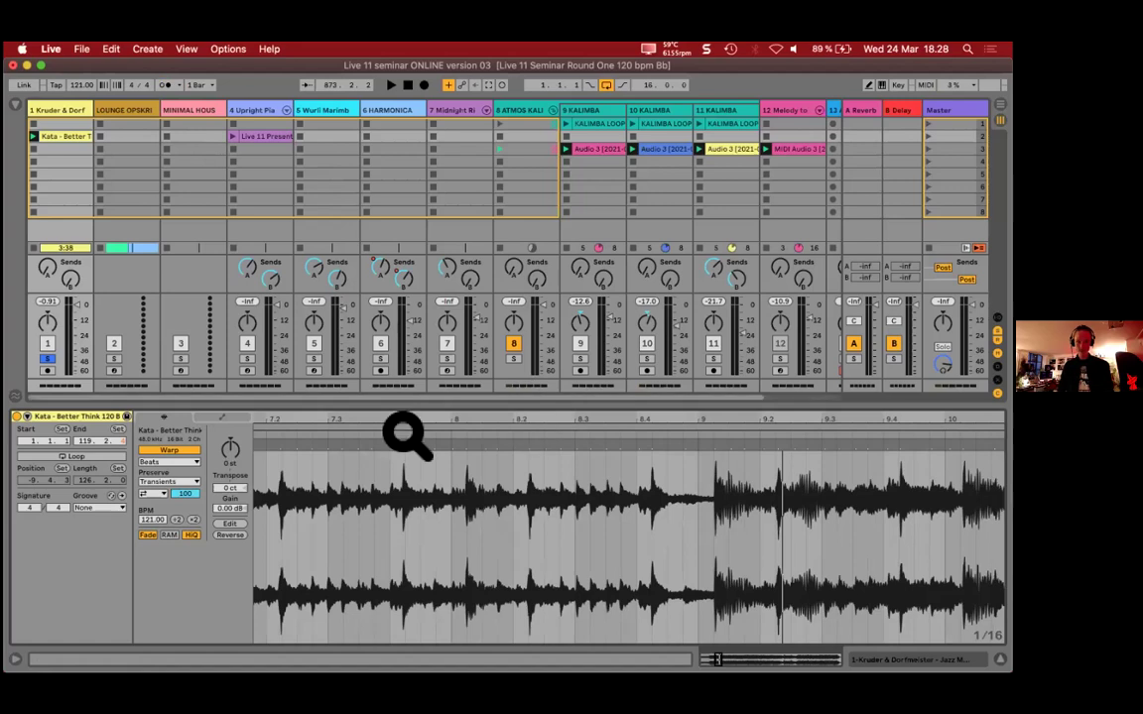
left_click(454, 438)
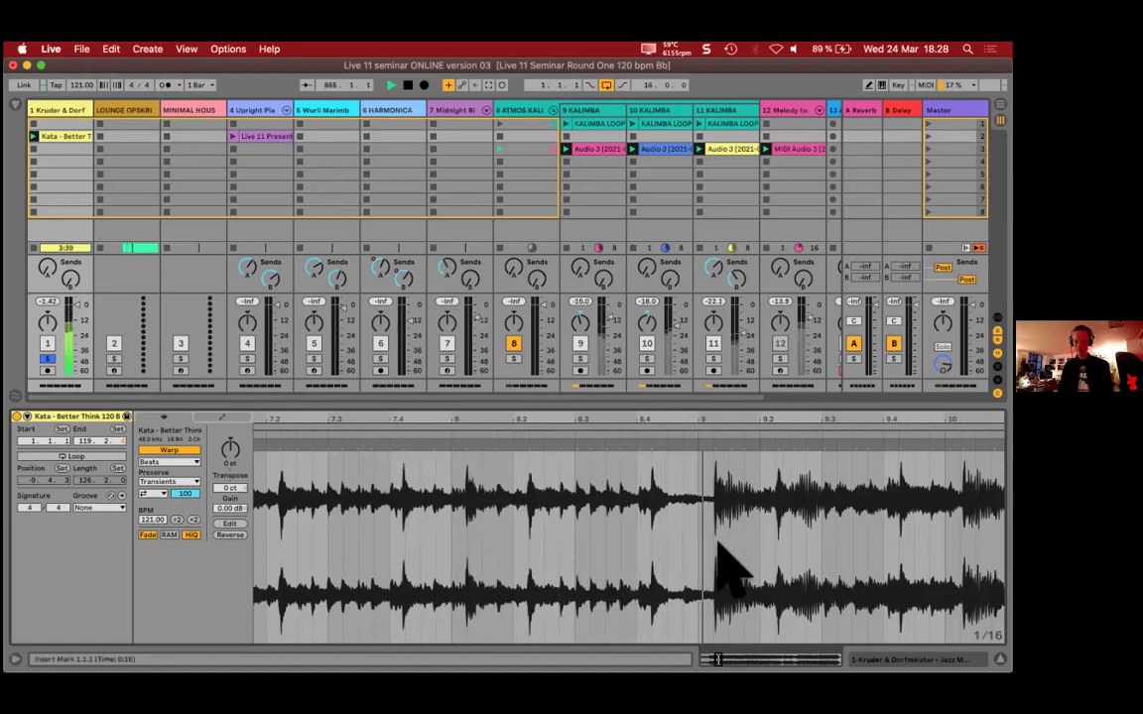
key("space")
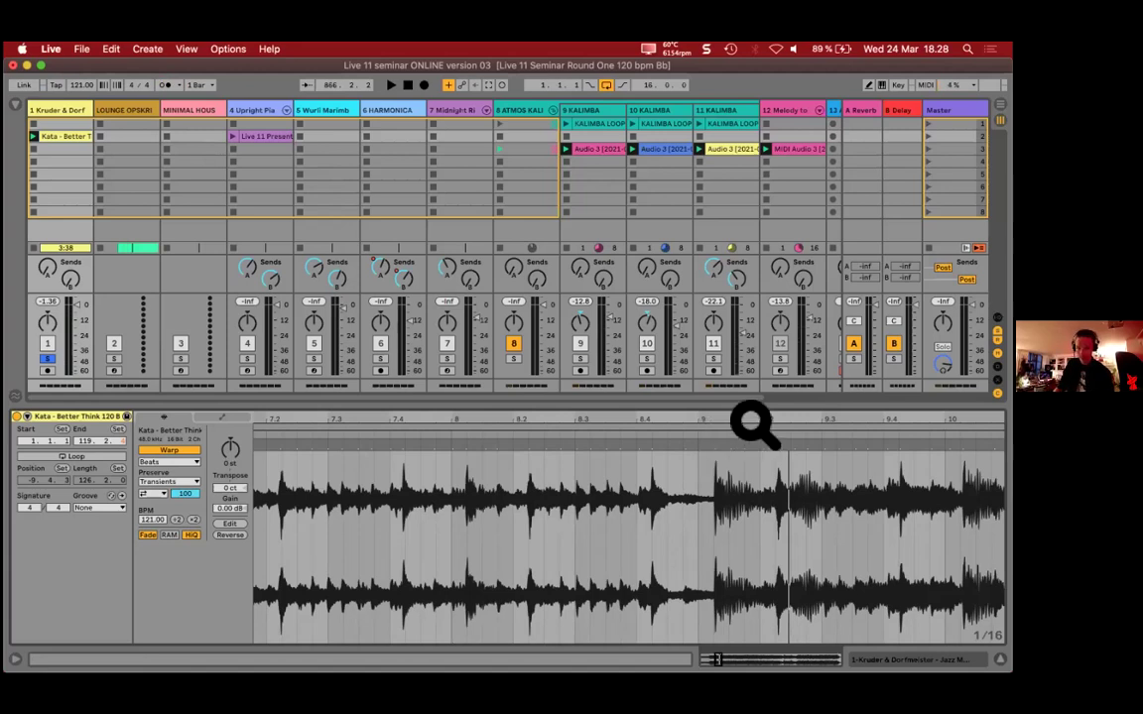
left_click_drag(752, 426, 724, 421)
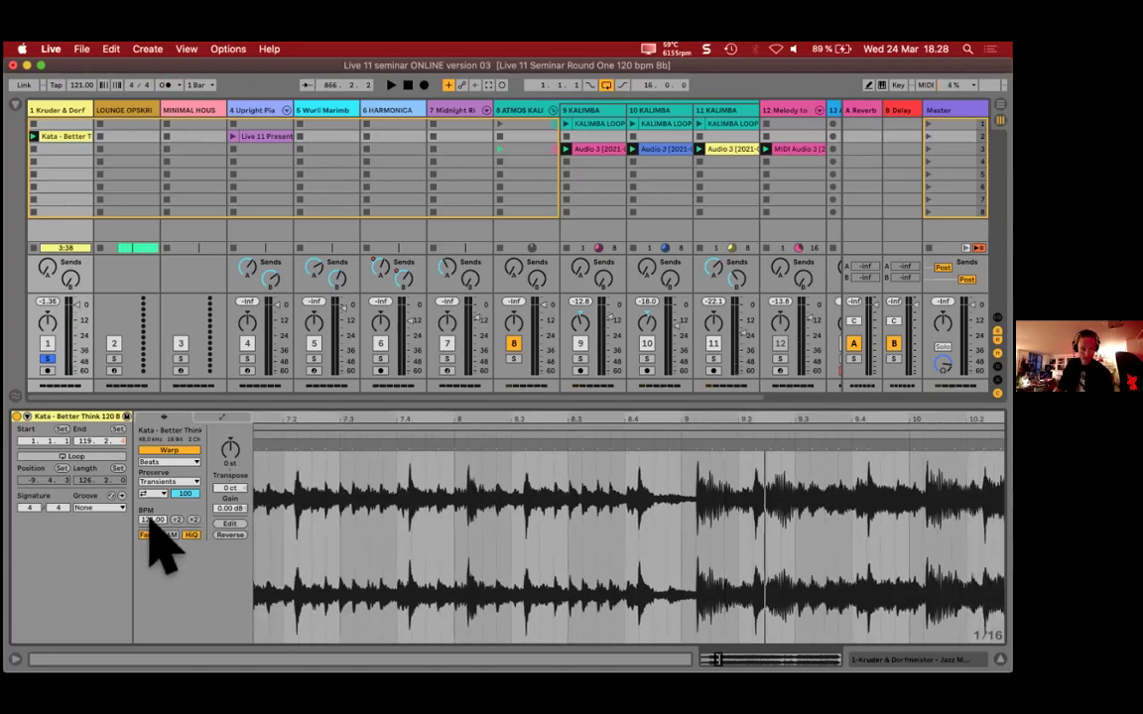
mouse_move(401, 426)
left_mouse_down()
mouse_move(401, 411)
mouse_move(475, 429)
mouse_move(475, 438)
left_mouse_up()
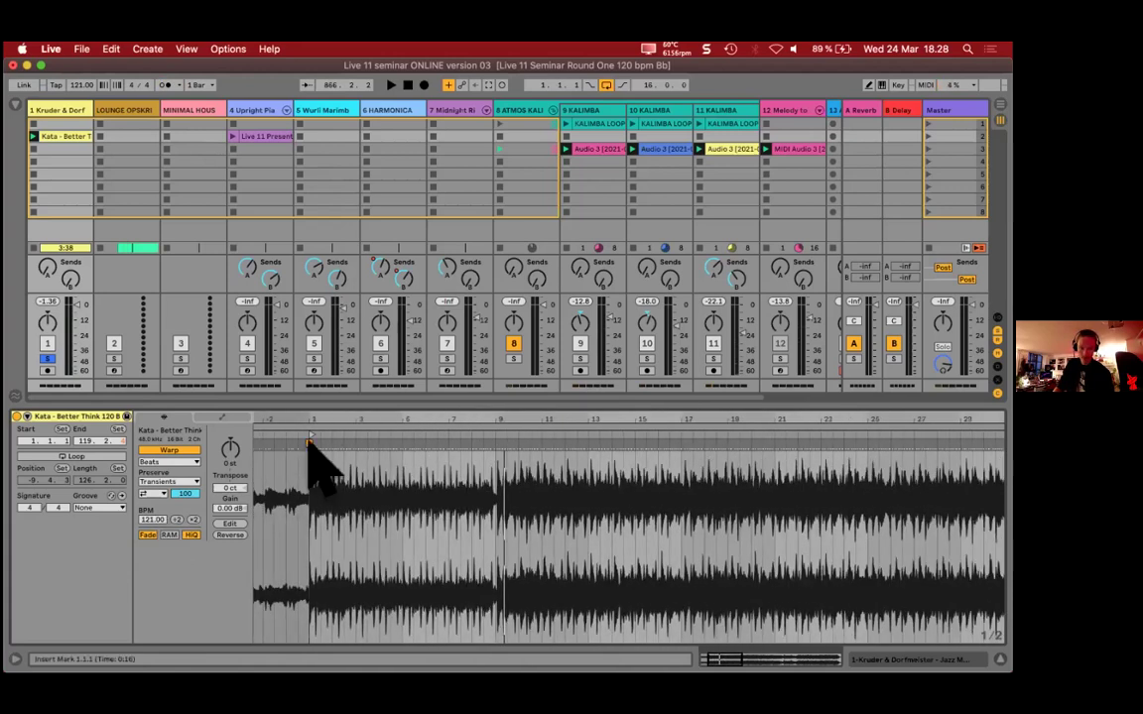
left_click_drag(685, 433, 684, 421)
left_click_drag(390, 437, 319, 448)
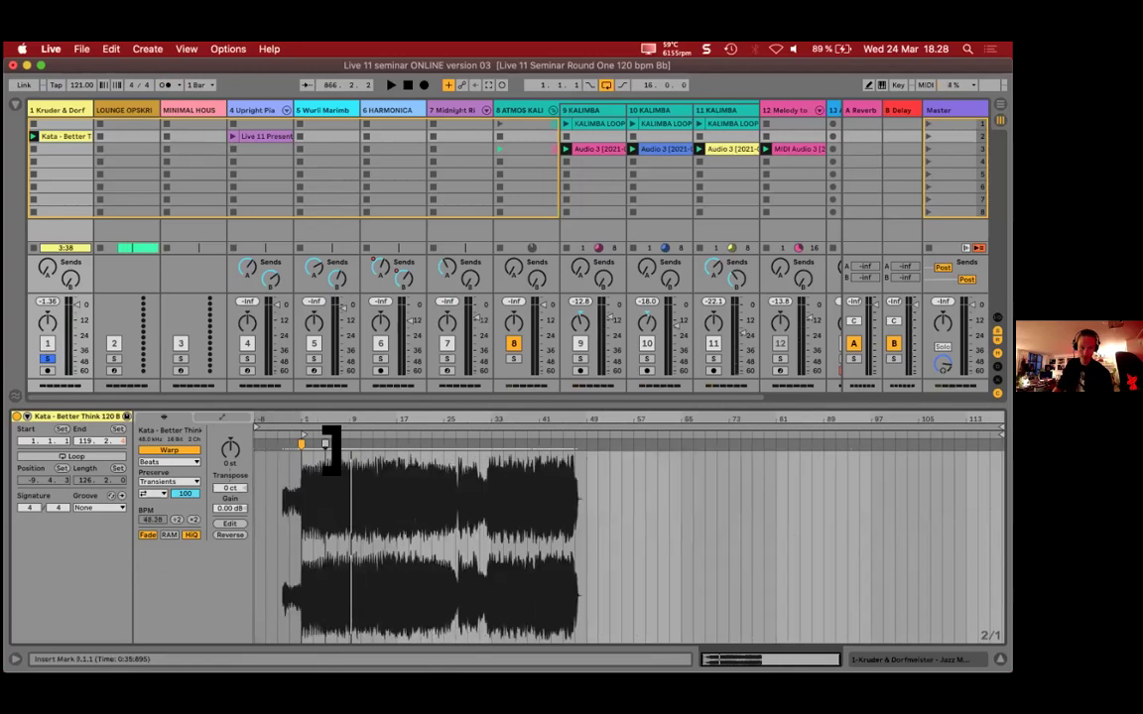
key("super+z")
key("super+z")
key("super+z")
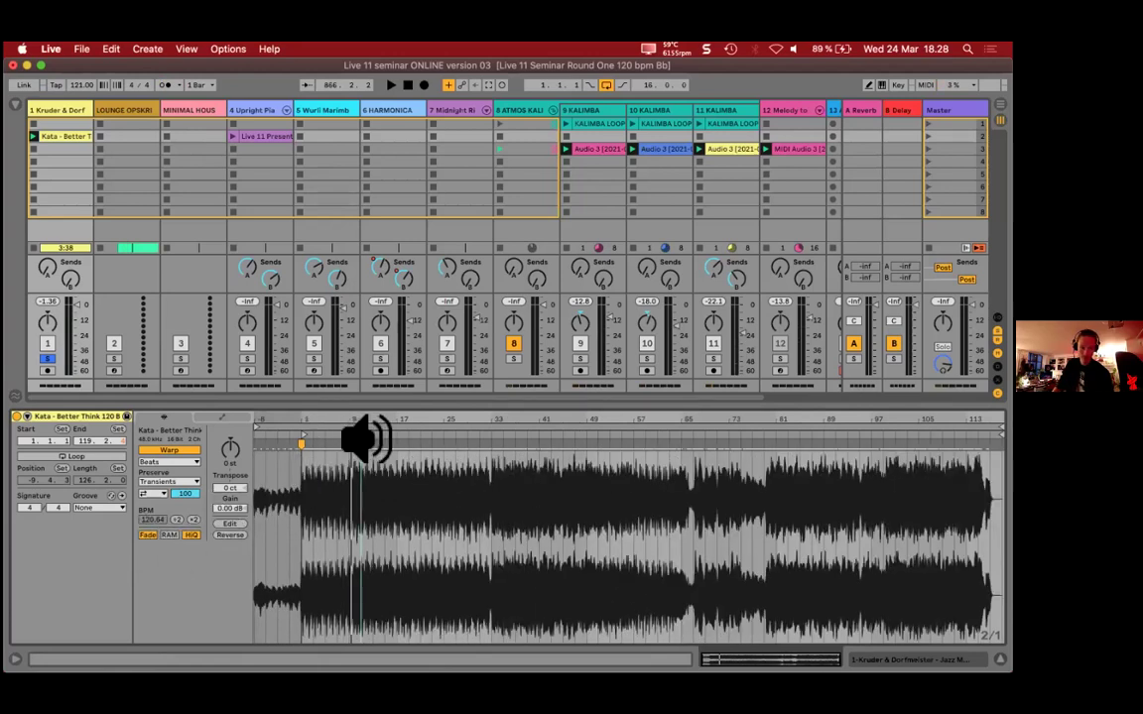
mouse_move(354, 448)
left_mouse_down()
mouse_move(777, 460)
mouse_move(642, 459)
left_mouse_up()
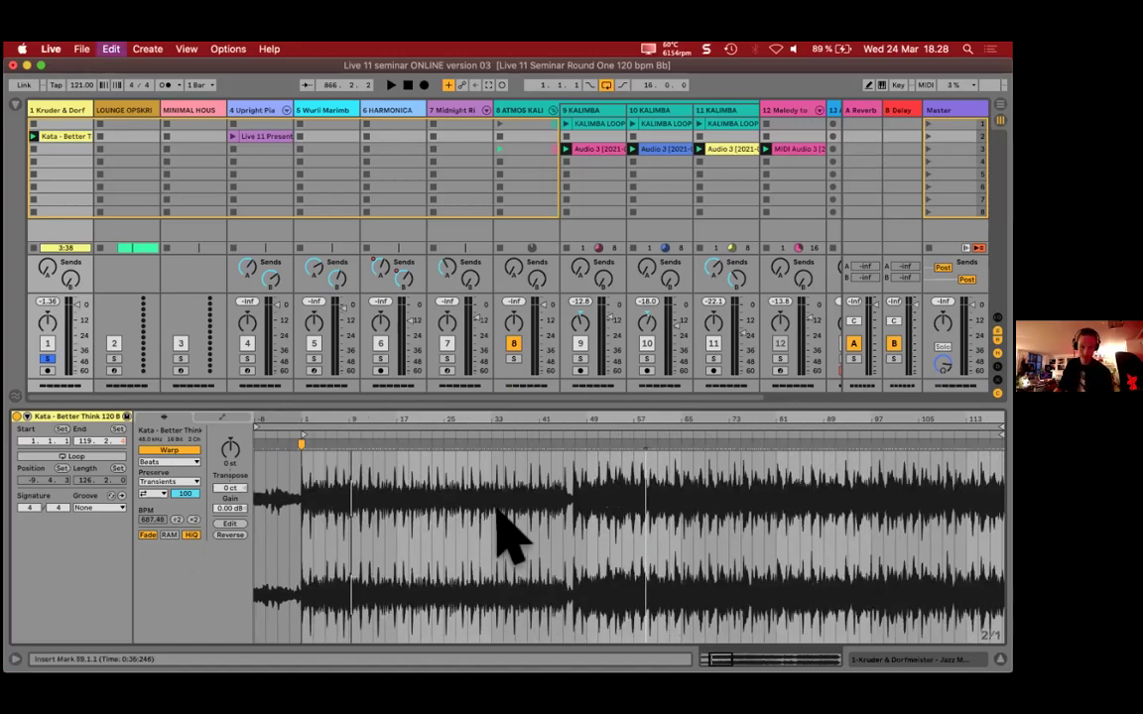
key("super+z")
left_click_drag(337, 428, 338, 506)
left_click_drag(802, 425, 689, 454)
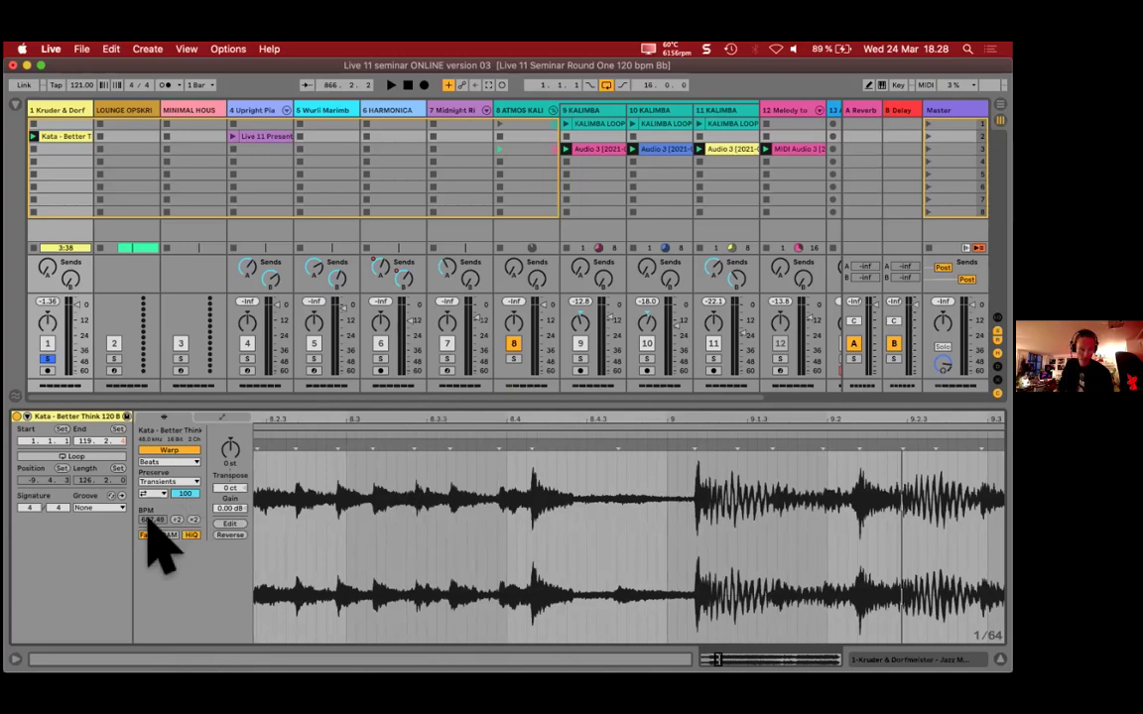
Step: Drag the transient before bar 9 onto the bar 9 downbeat, then zoom out and mark bar 25
left_click(536, 477)
left_click_drag(688, 451, 668, 451)
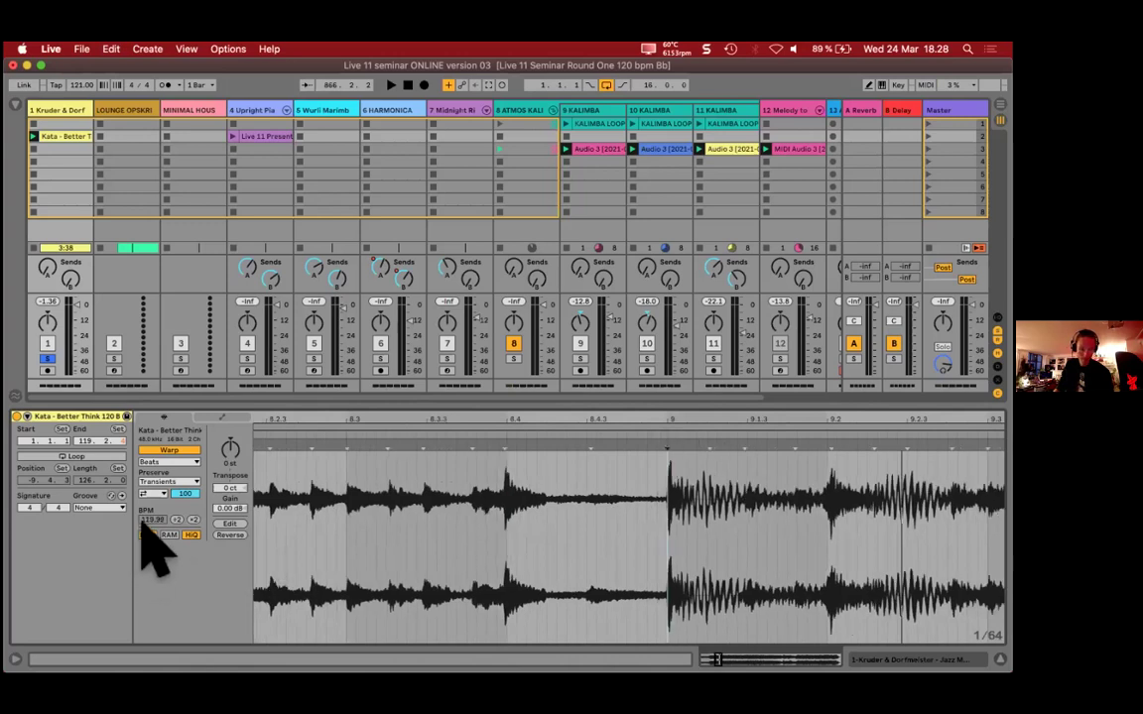
left_click(666, 443)
left_click_drag(684, 425, 516, 429)
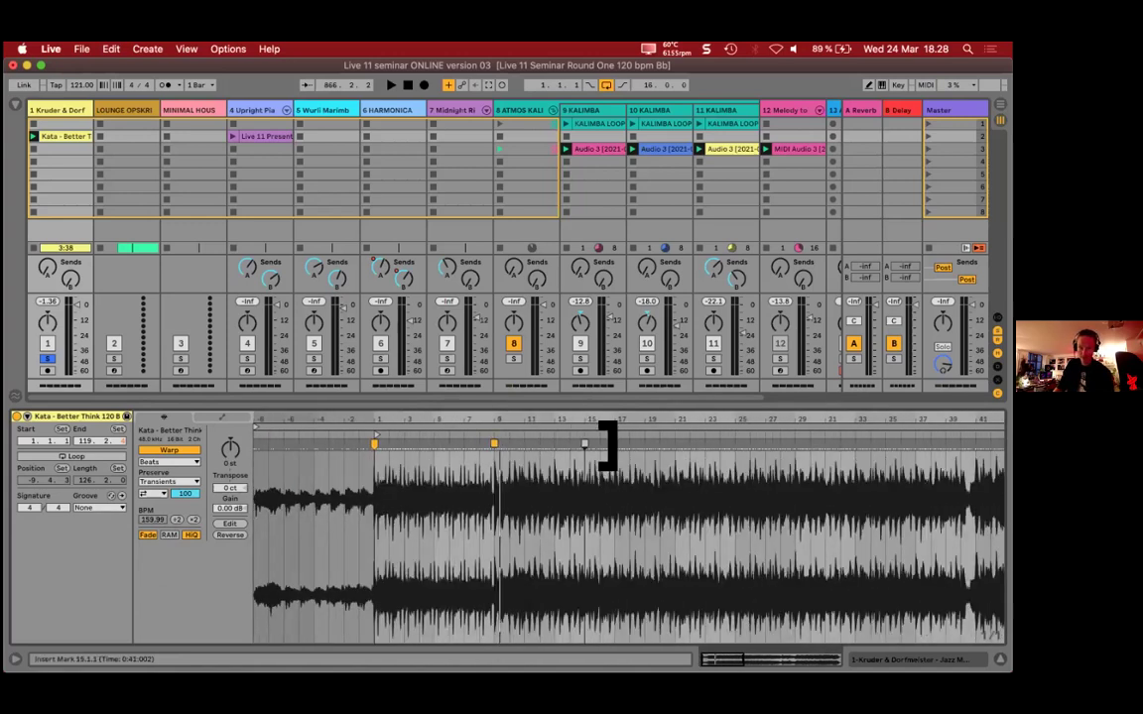
left_click(734, 443)
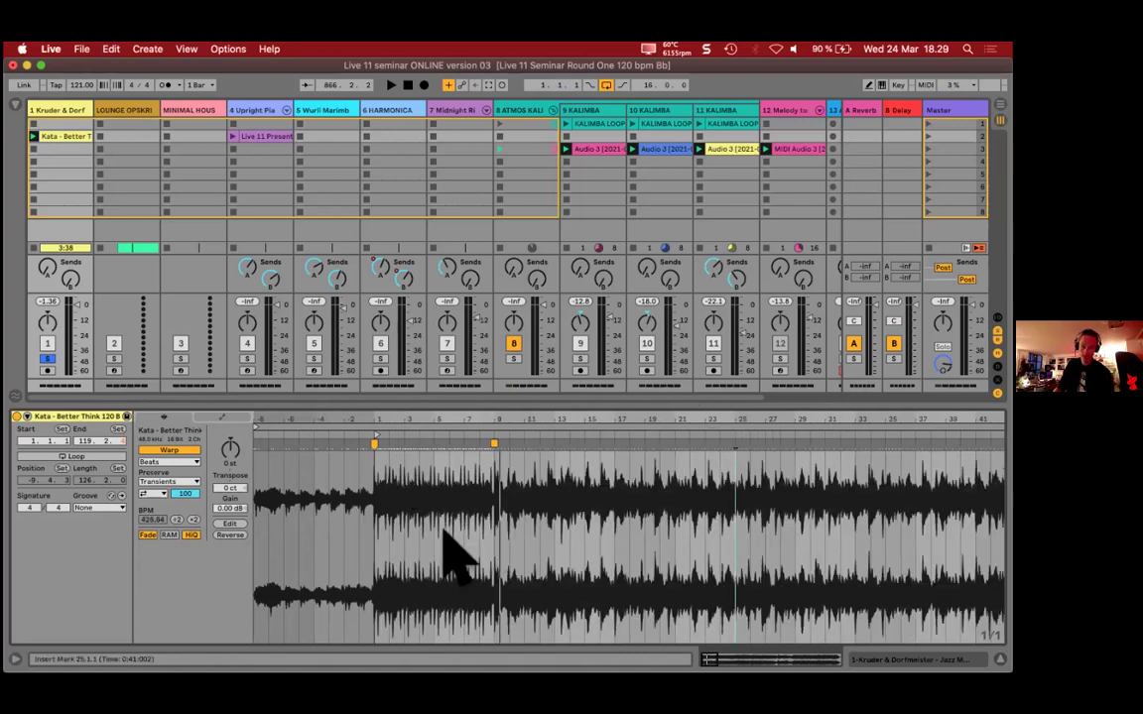
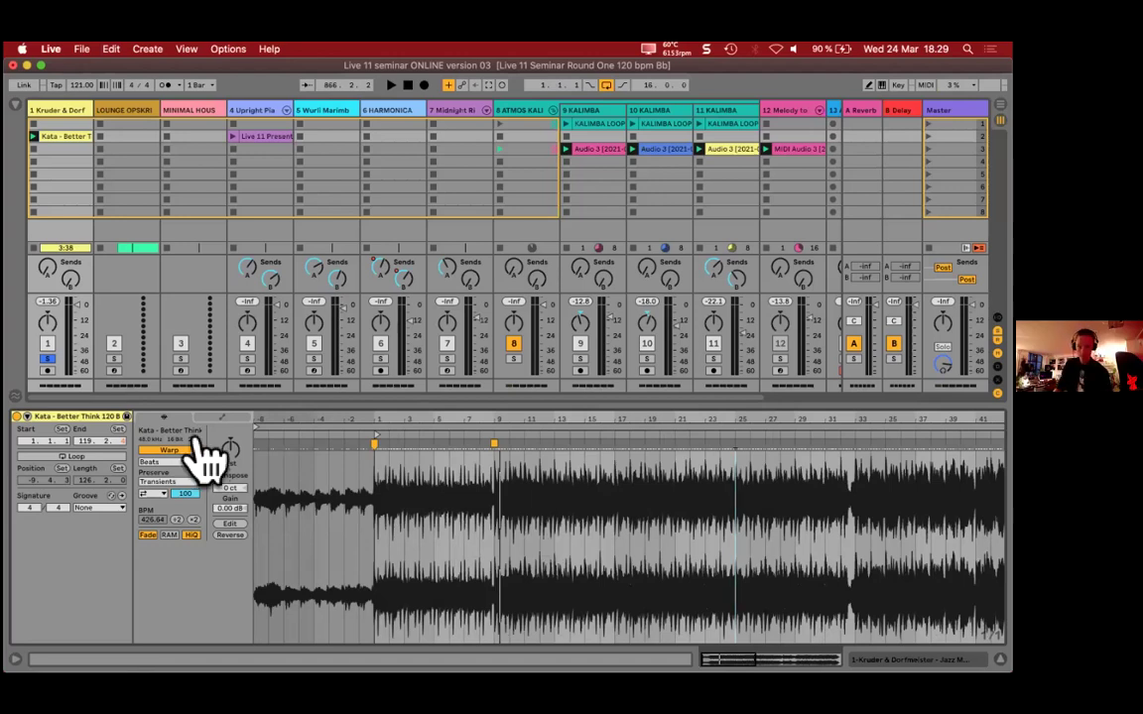
Step: Zoom out on the Kata waveform and place an insert marker at the drop near bar 67
left_click_drag(377, 544, 482, 522)
left_click_drag(518, 424, 382, 433)
left_click_drag(693, 551, 228, 543)
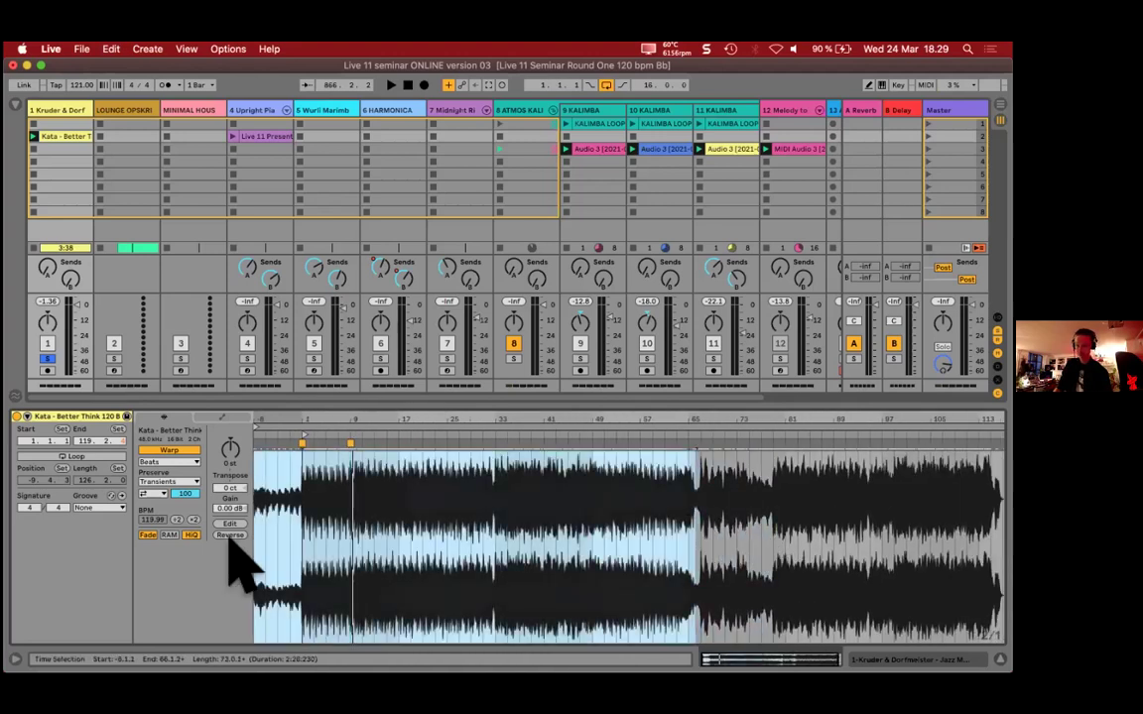
left_click(707, 523)
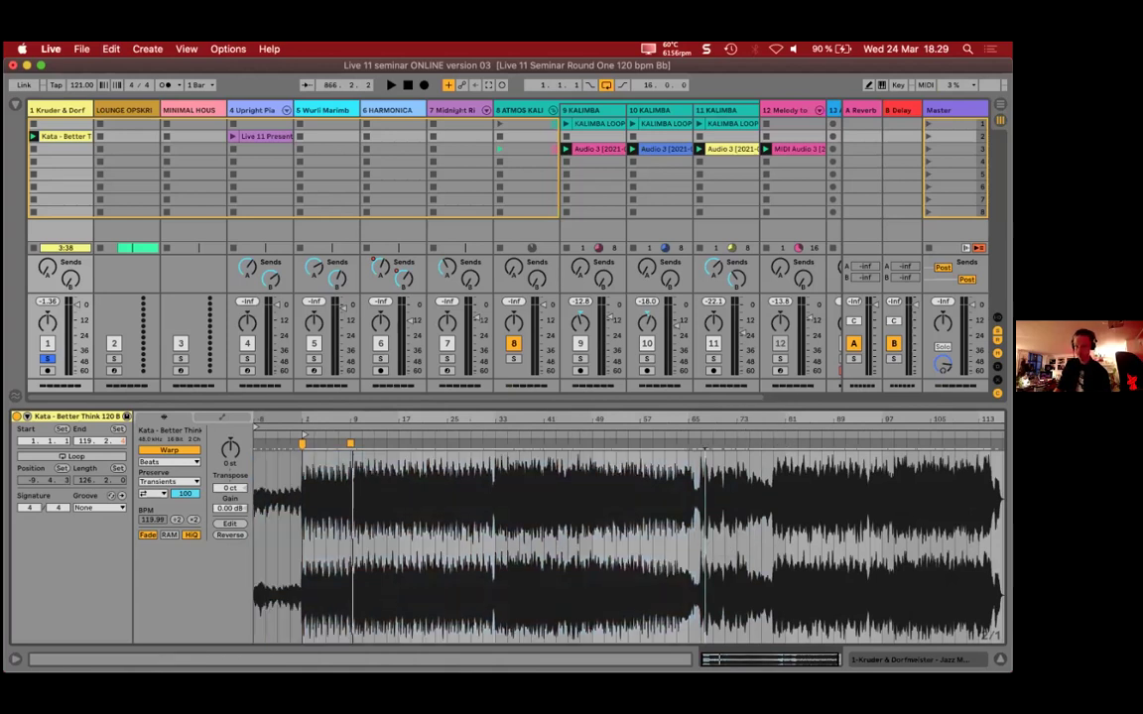
scroll(745, 438, "up", 5)
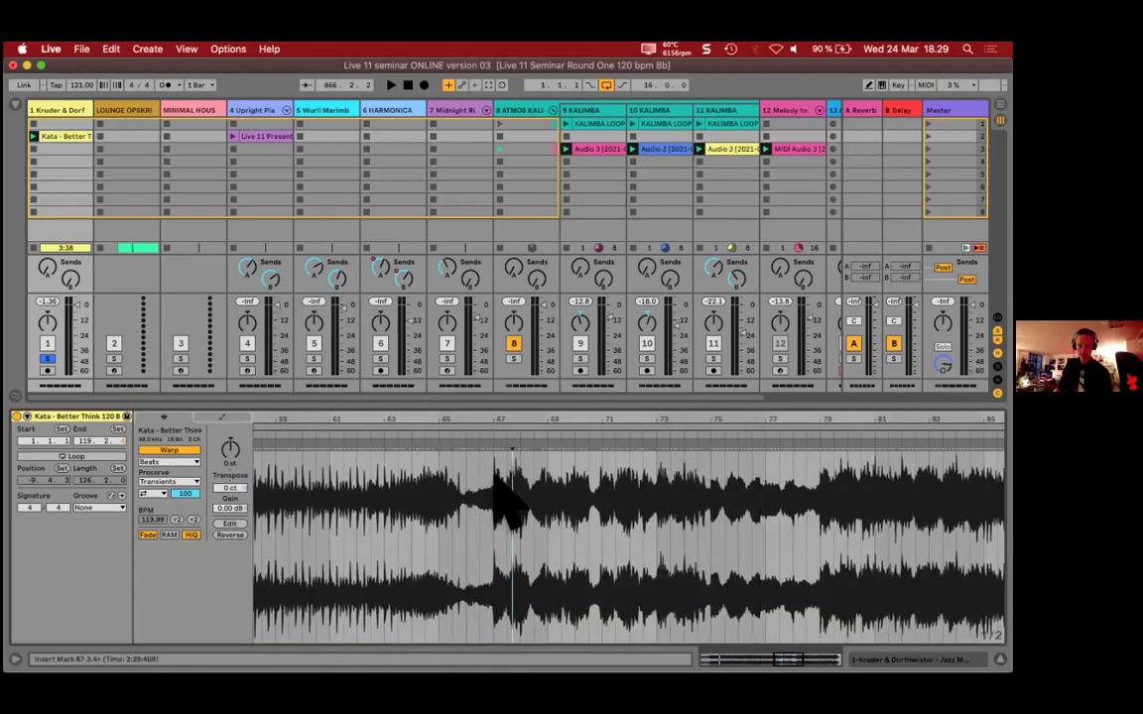
Step: Audition the drop, zoom to its first beat and apply Set 1.1.1 Here
left_click(461, 438)
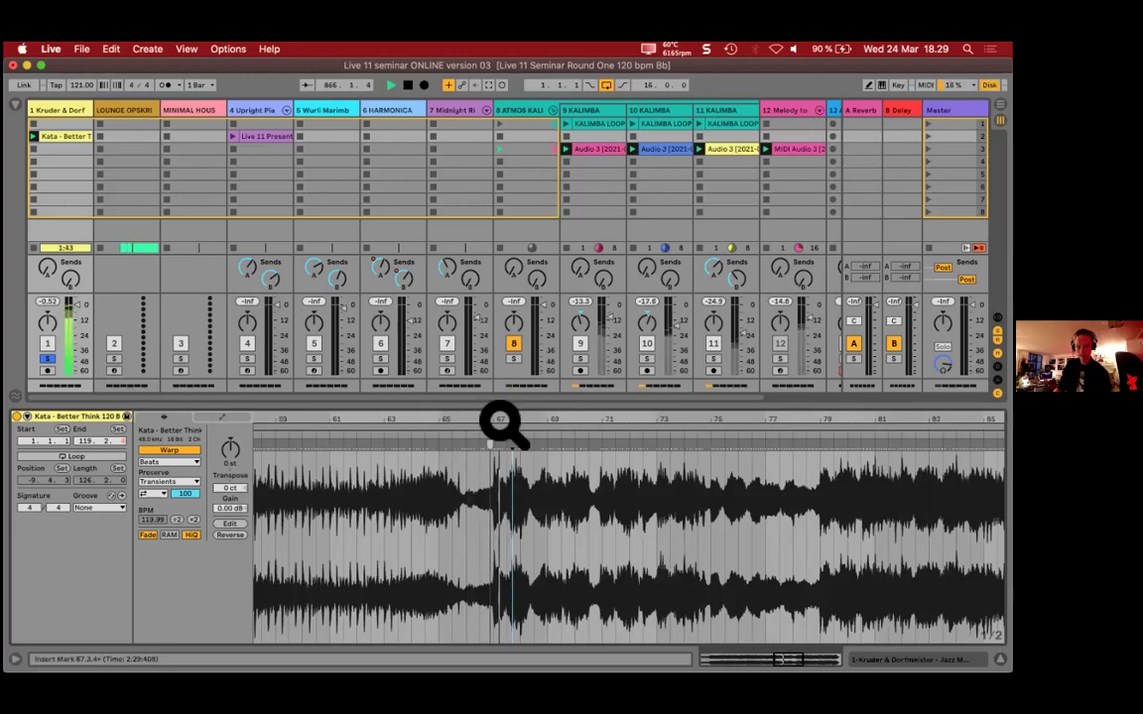
mouse_move(501, 422)
left_mouse_down()
mouse_move(500, 476)
mouse_move(467, 451)
left_mouse_up()
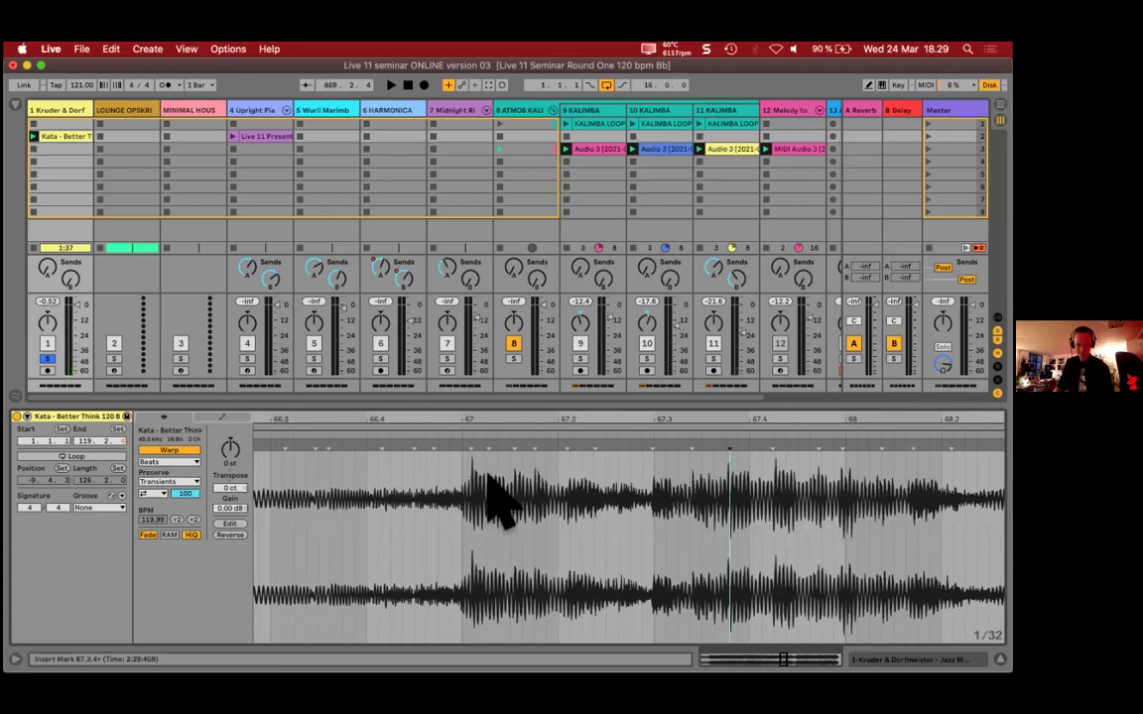
right_click(470, 452)
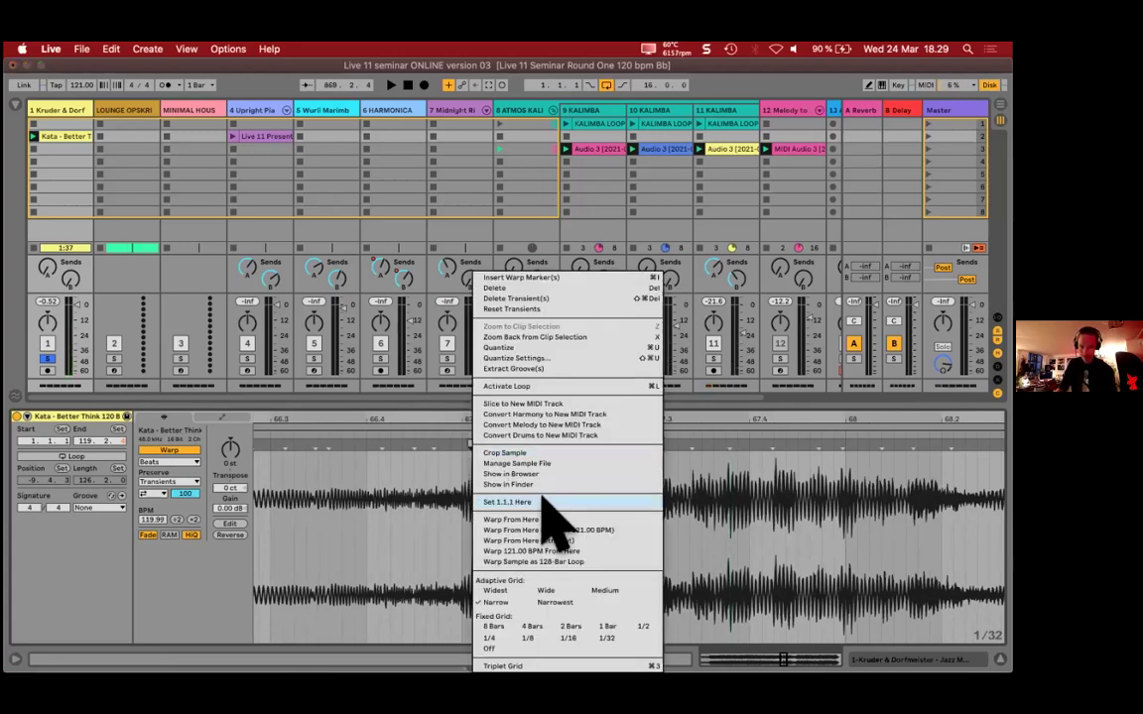
left_click(543, 501)
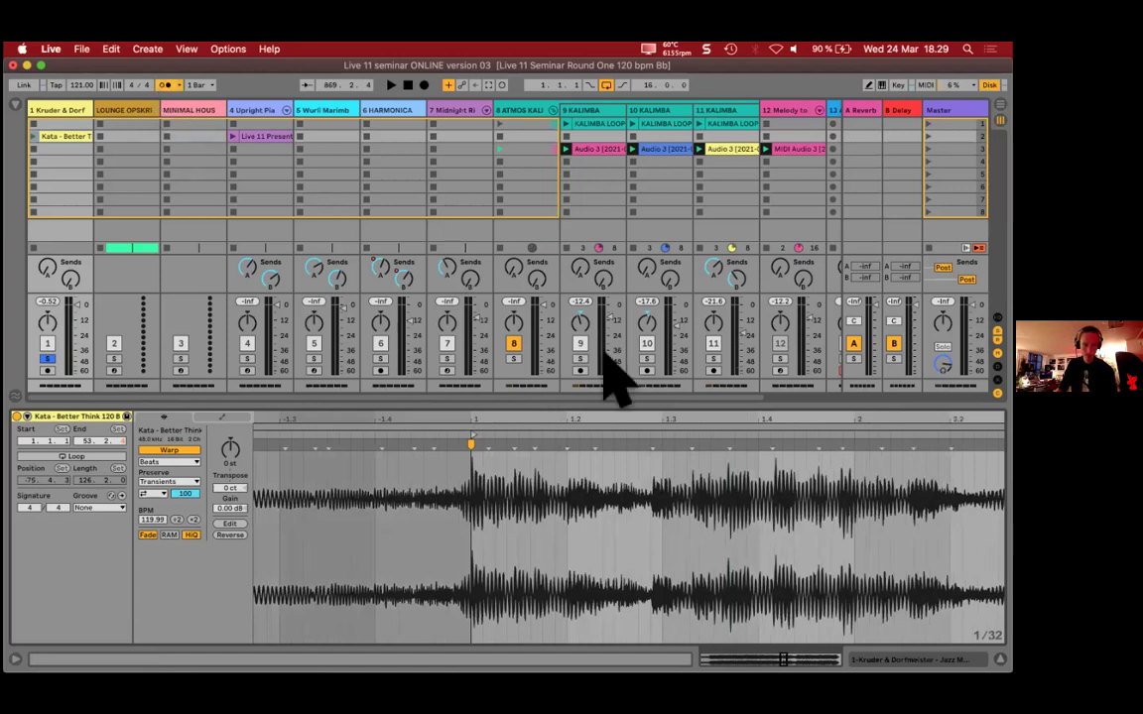
left_click_drag(609, 420, 581, 566)
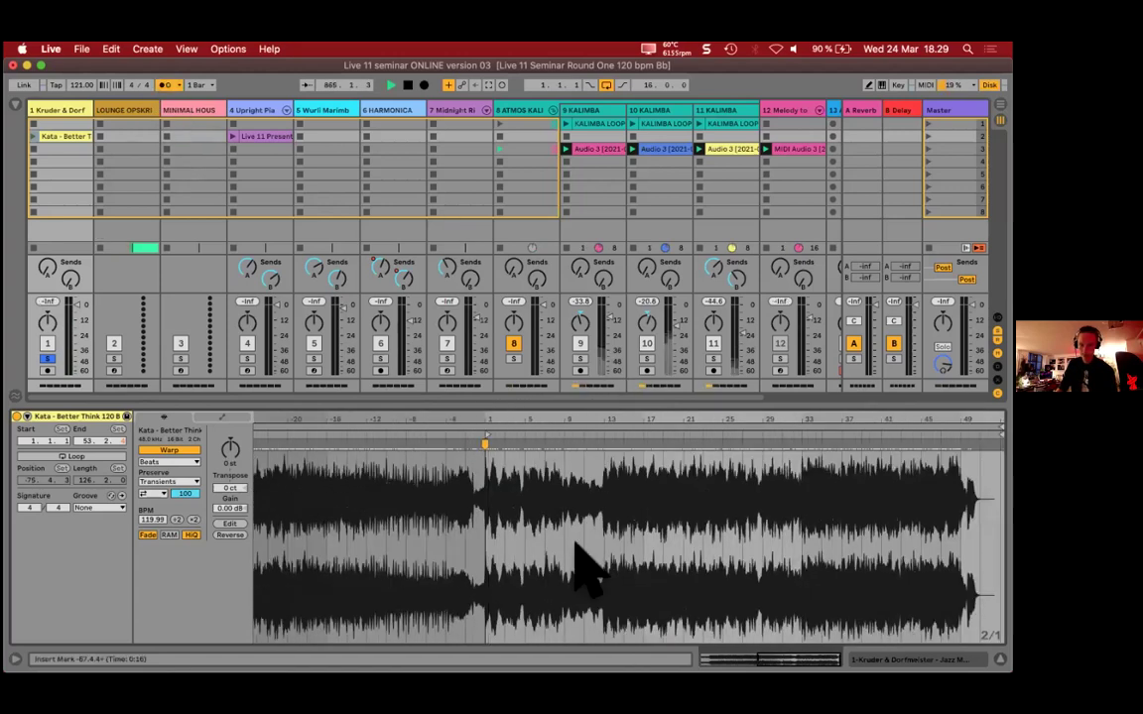
Step: Launch the Kata clip and stretch its audio to line a beat up with bar 9
left_click(32, 136)
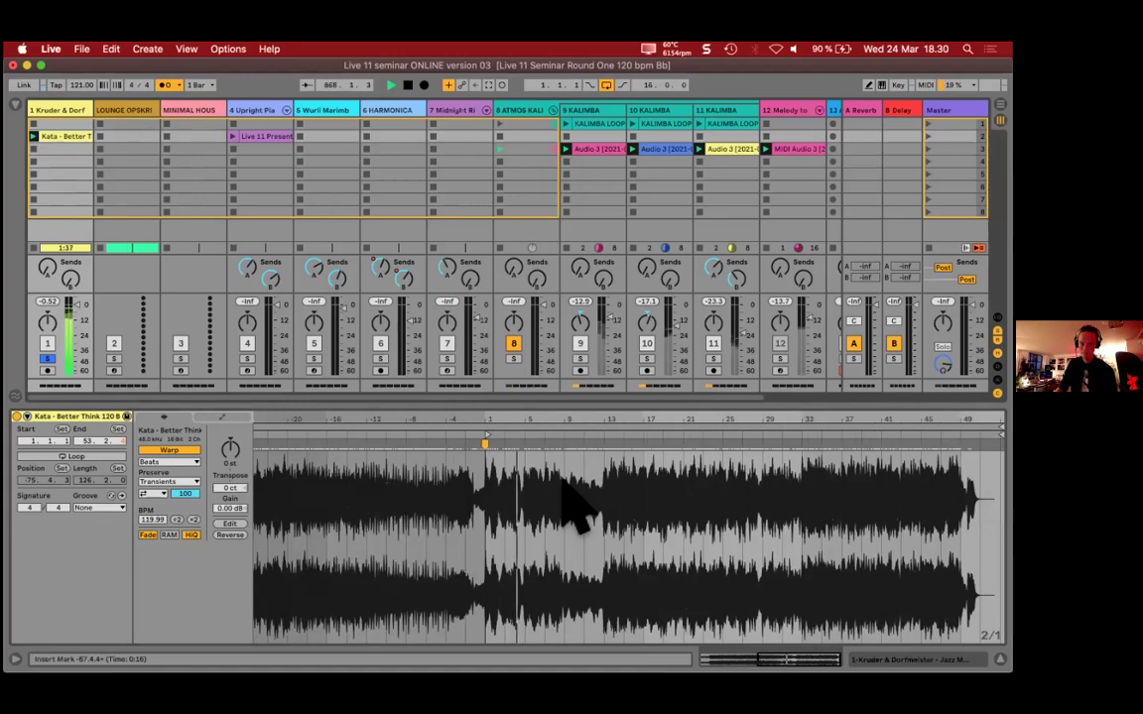
left_click_drag(556, 425, 556, 496)
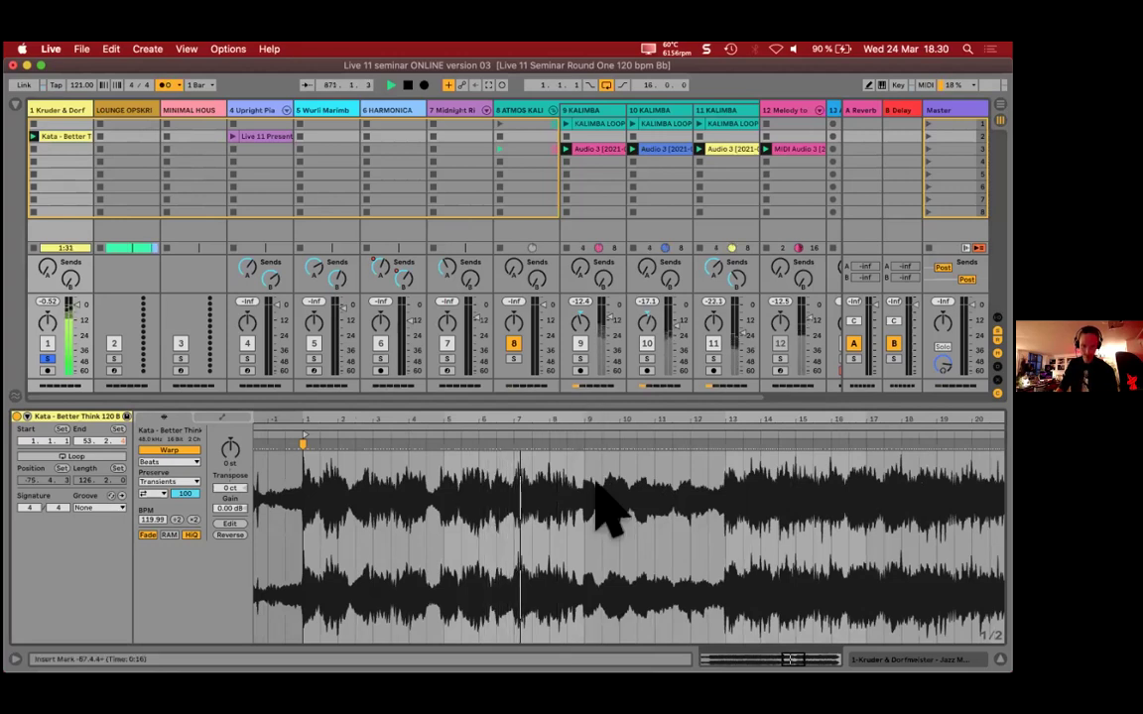
left_click_drag(595, 427, 595, 466)
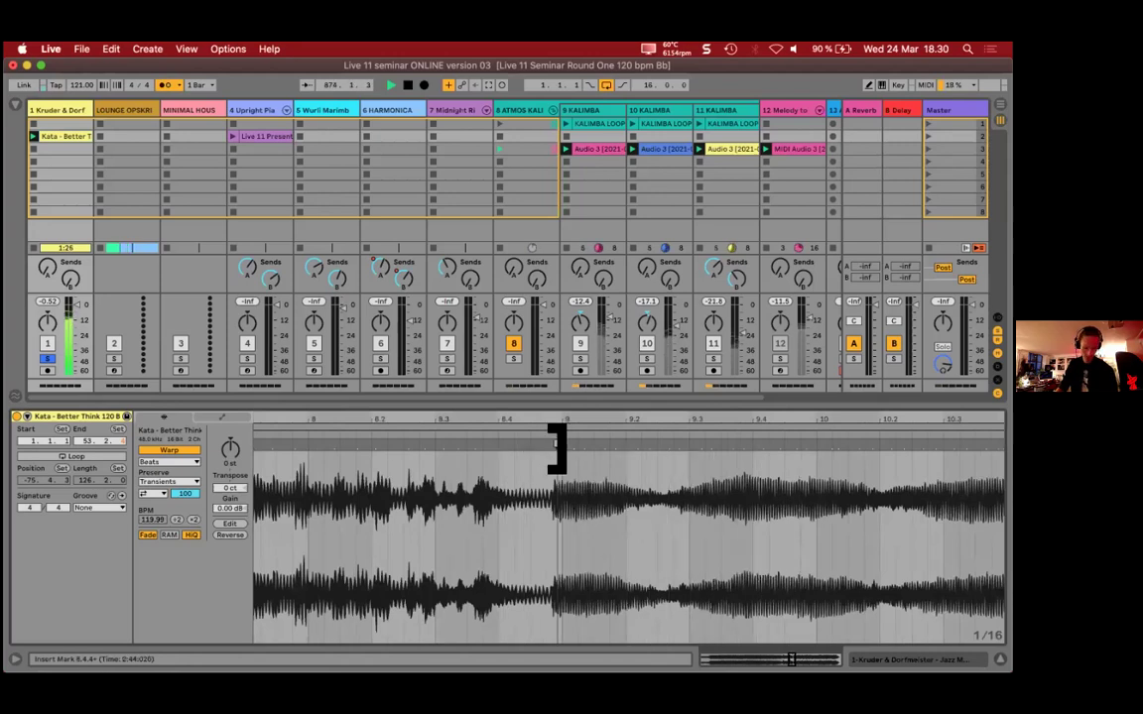
left_click_drag(552, 449, 559, 448)
left_click_drag(660, 421, 660, 367)
Step: Undo the warp change, restoring 119.99 BPM, and put the insert marker back at bar 1
left_click_drag(609, 424, 615, 516)
mouse_move(508, 420)
left_mouse_down()
mouse_move(508, 382)
mouse_move(510, 415)
left_mouse_up()
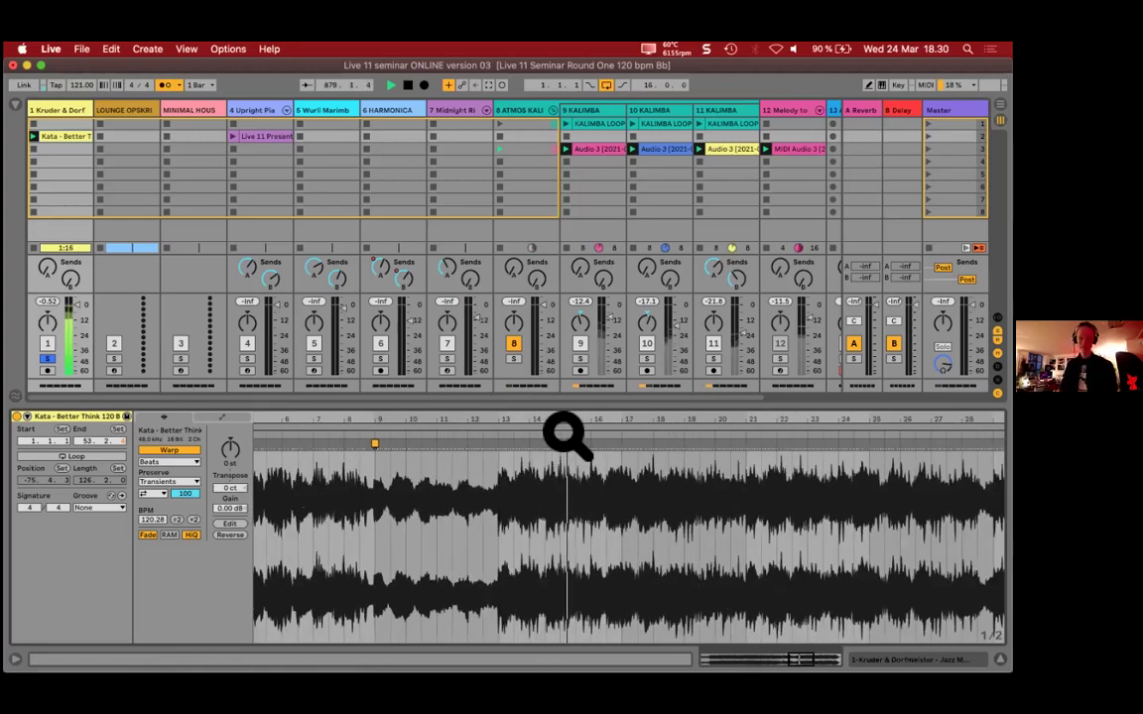
left_click_drag(567, 425, 566, 372)
left_click(740, 523)
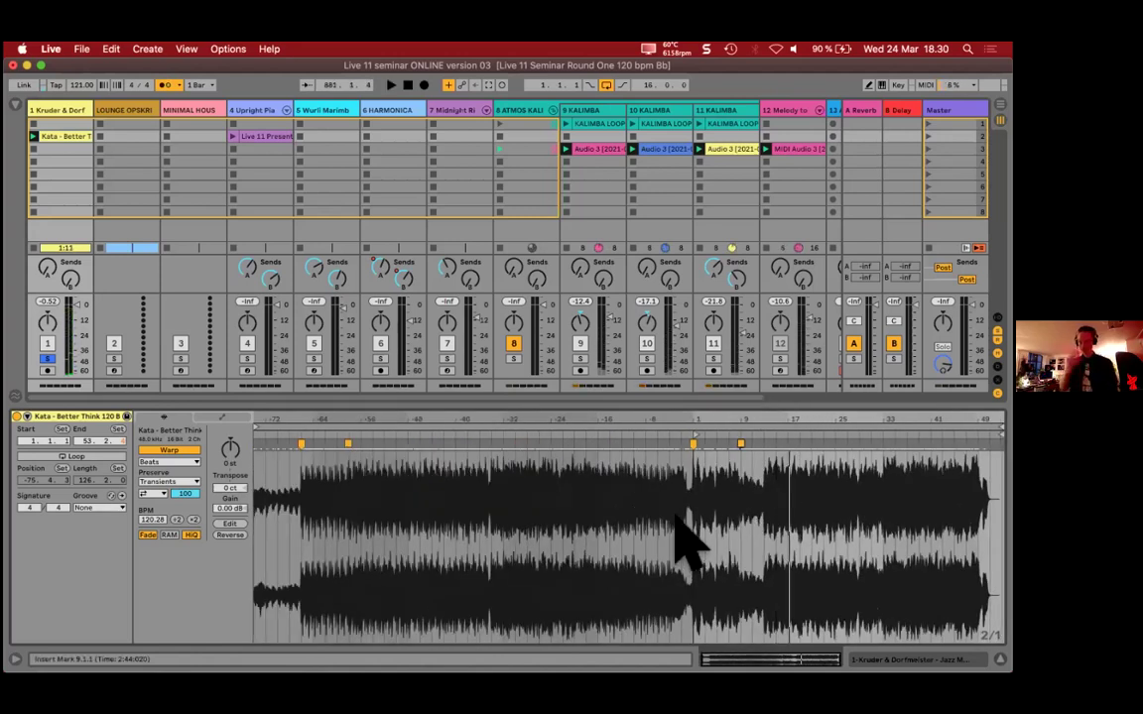
key("z")
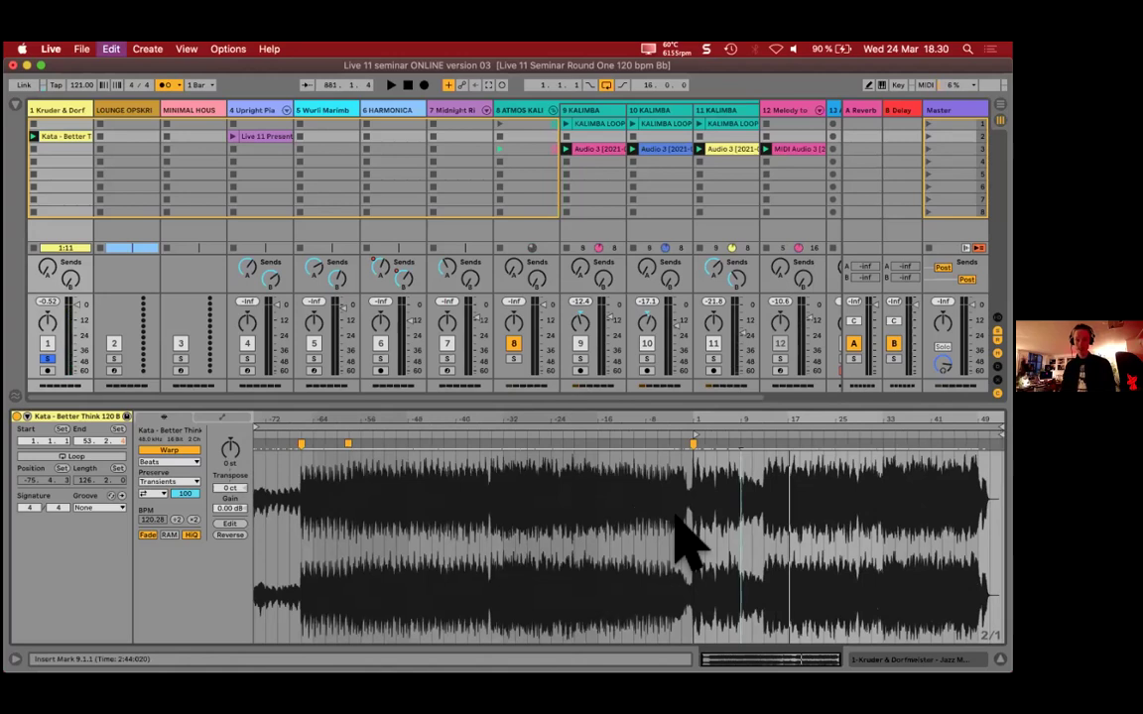
left_click_drag(585, 426, 585, 377)
left_click(325, 496)
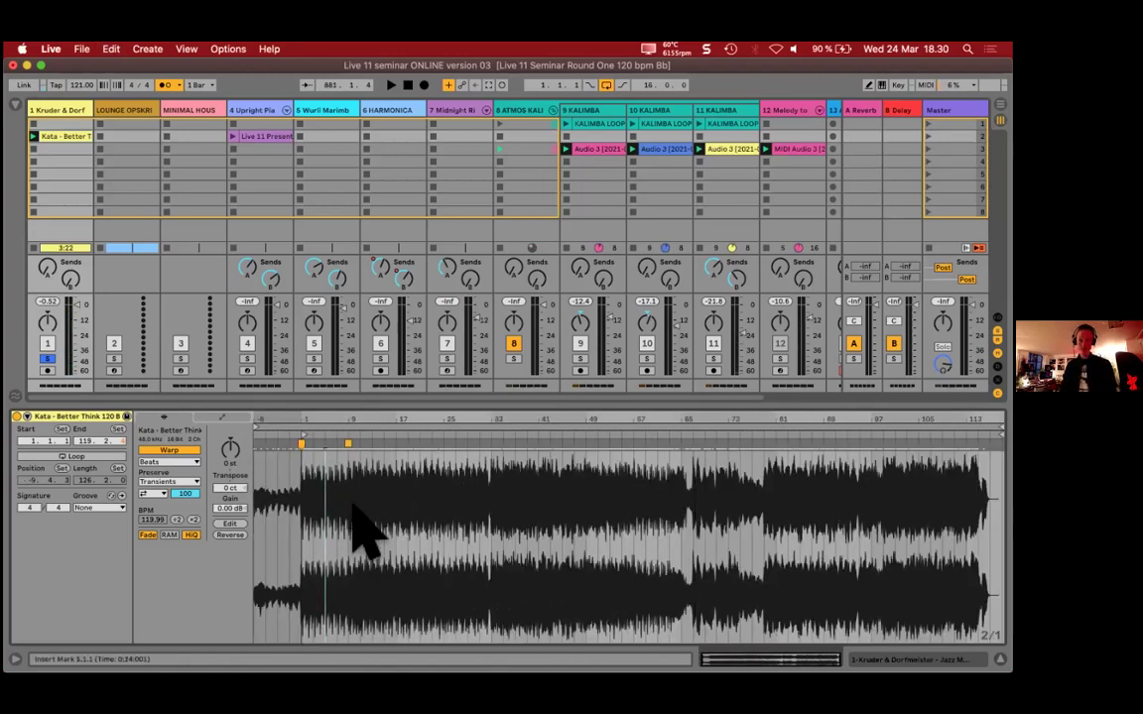
Step: Select the Warping Tracks Like a Boss Vimeo link in the TextEdit notes, then return to Live
key("super+Tab")
key("super+Tab")
key("super+Tab")
key("super+Tab")
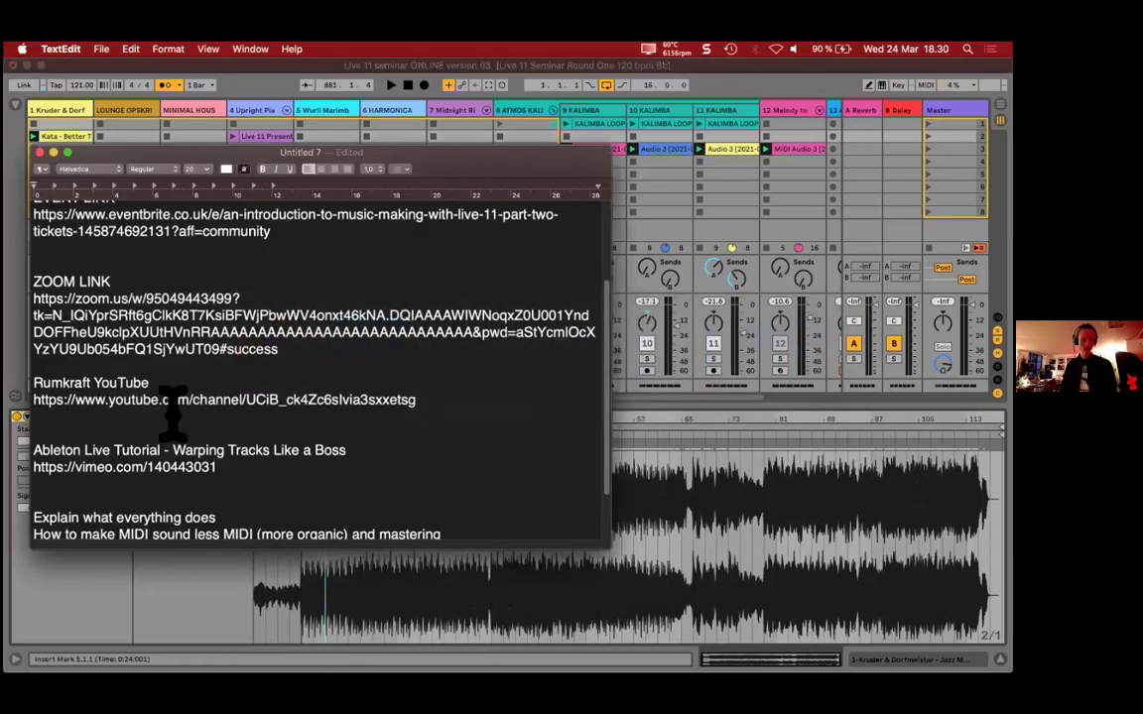
left_click(146, 467)
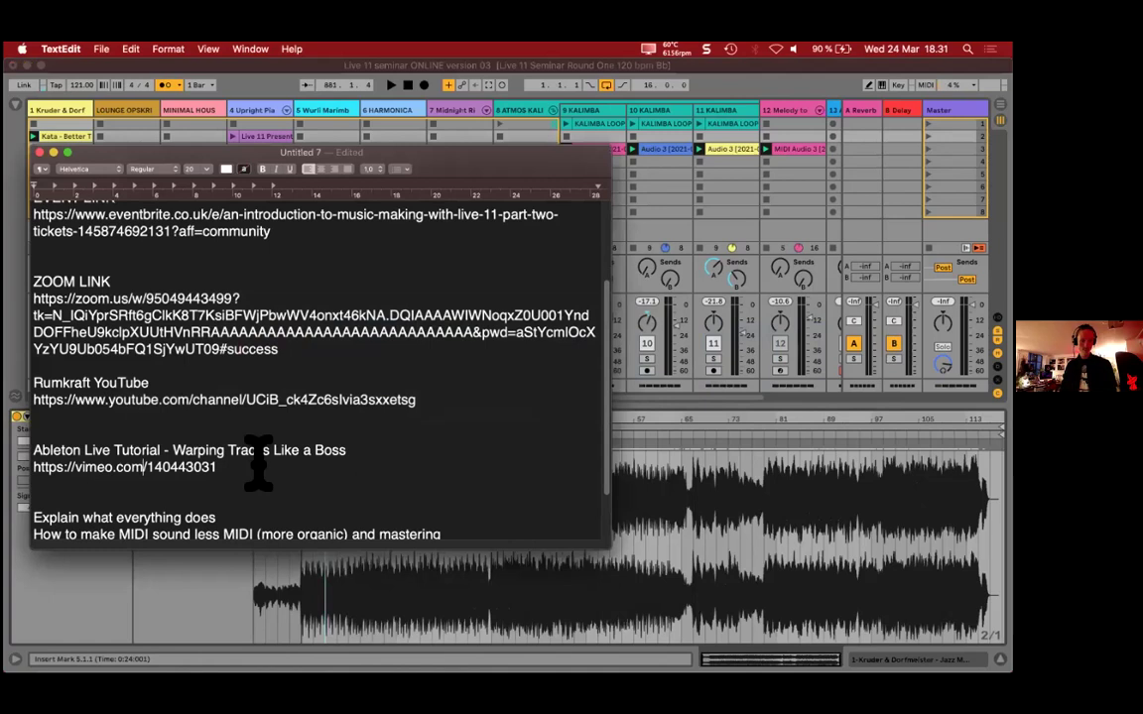
triple_click(263, 467)
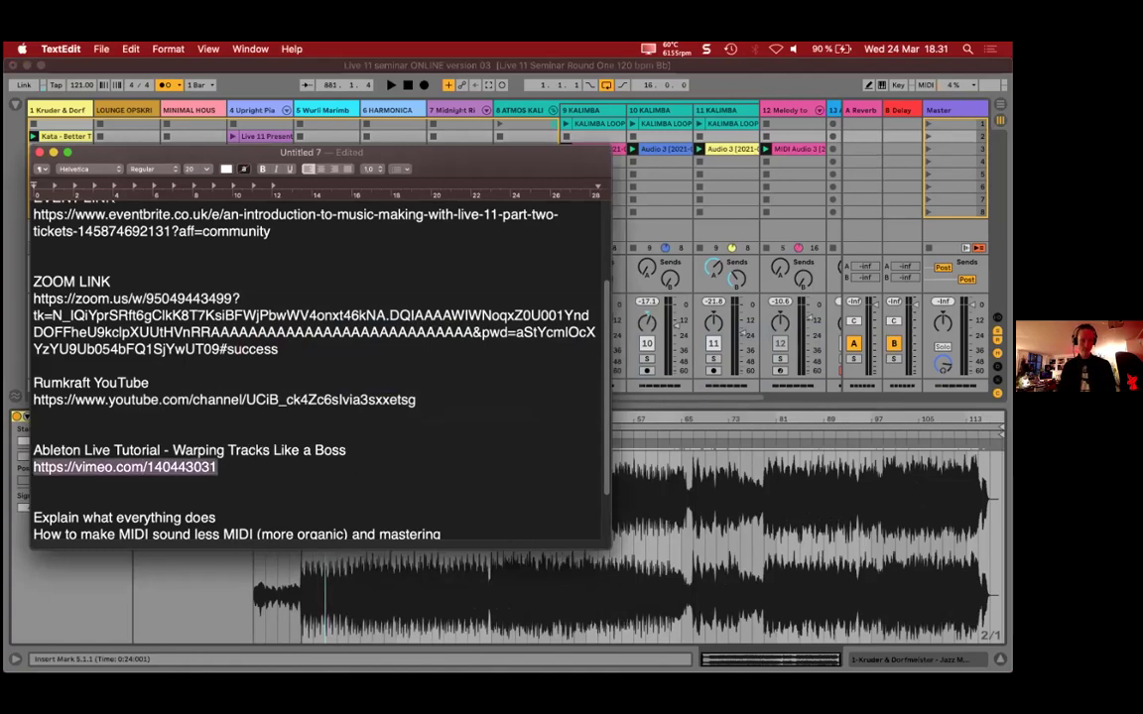
left_click(256, 451)
key("super+Tab")
key("super+Tab")
key("super+shift+Tab")
key("super+shift+Tab")
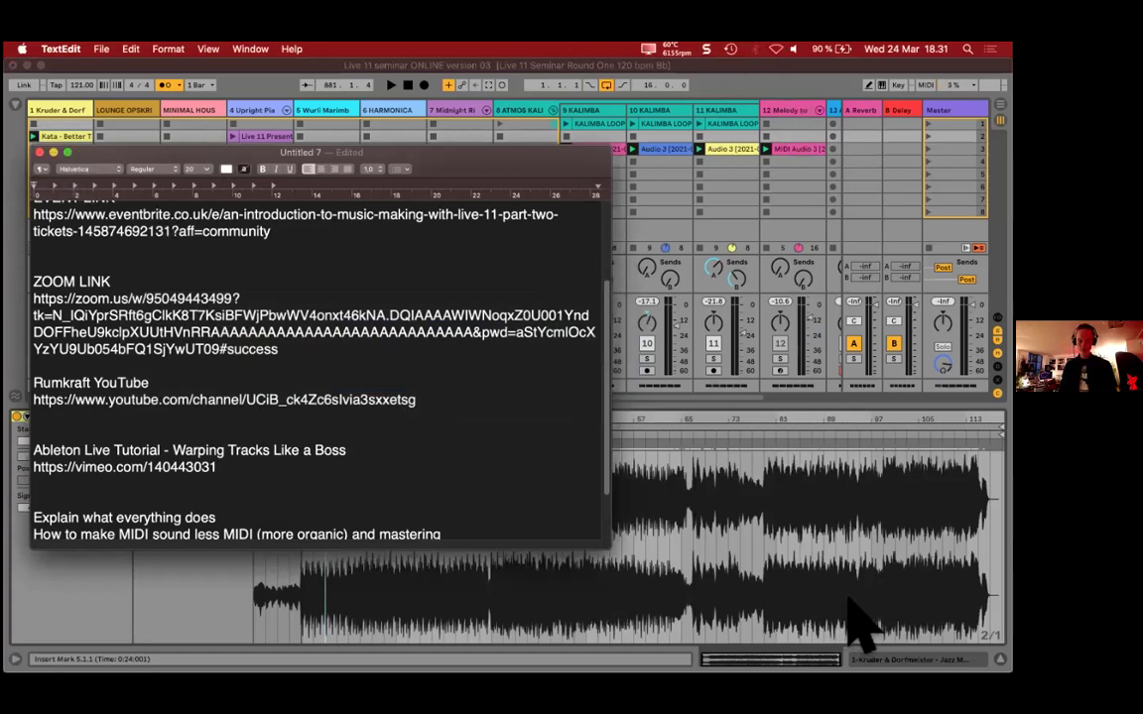
left_click(655, 174)
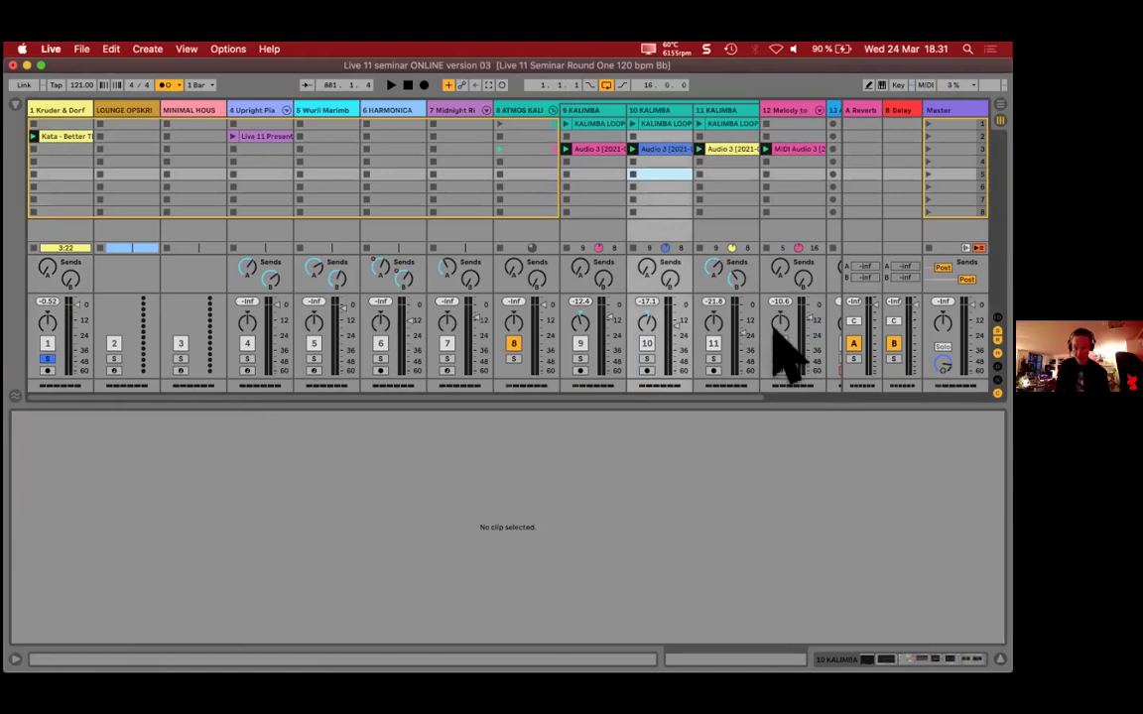
Step: Open the Kata clip's waveform and add a warp marker near bar 9
left_click(124, 161)
left_click(59, 137)
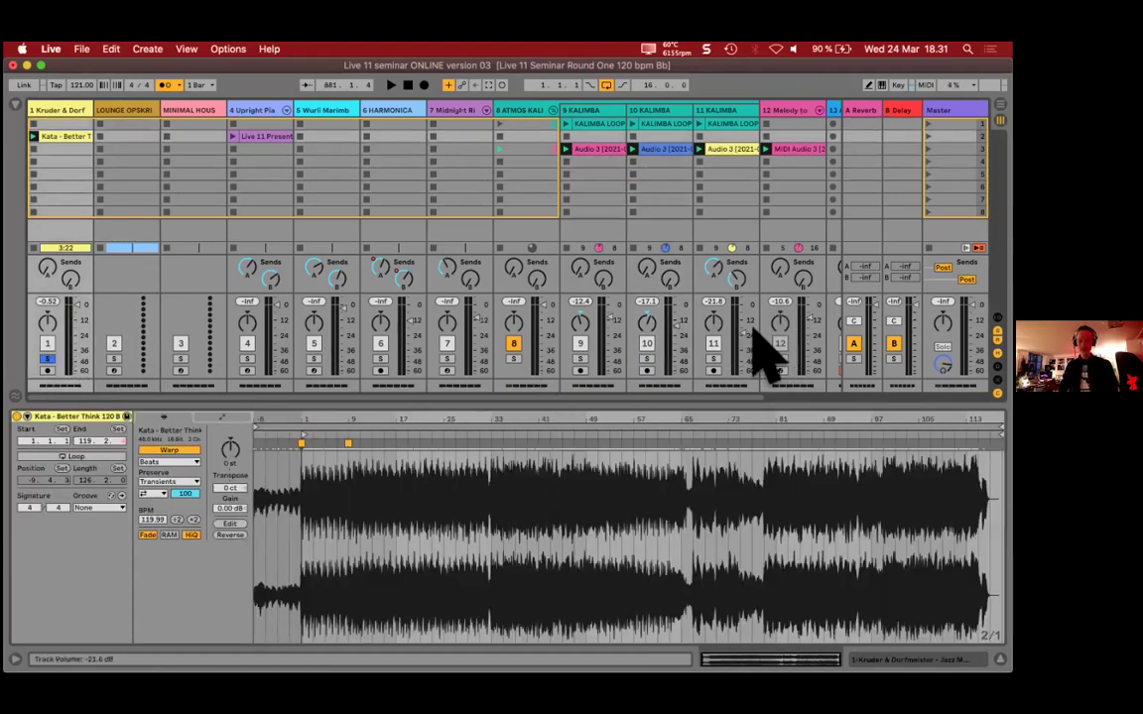
left_click_drag(276, 421, 317, 431)
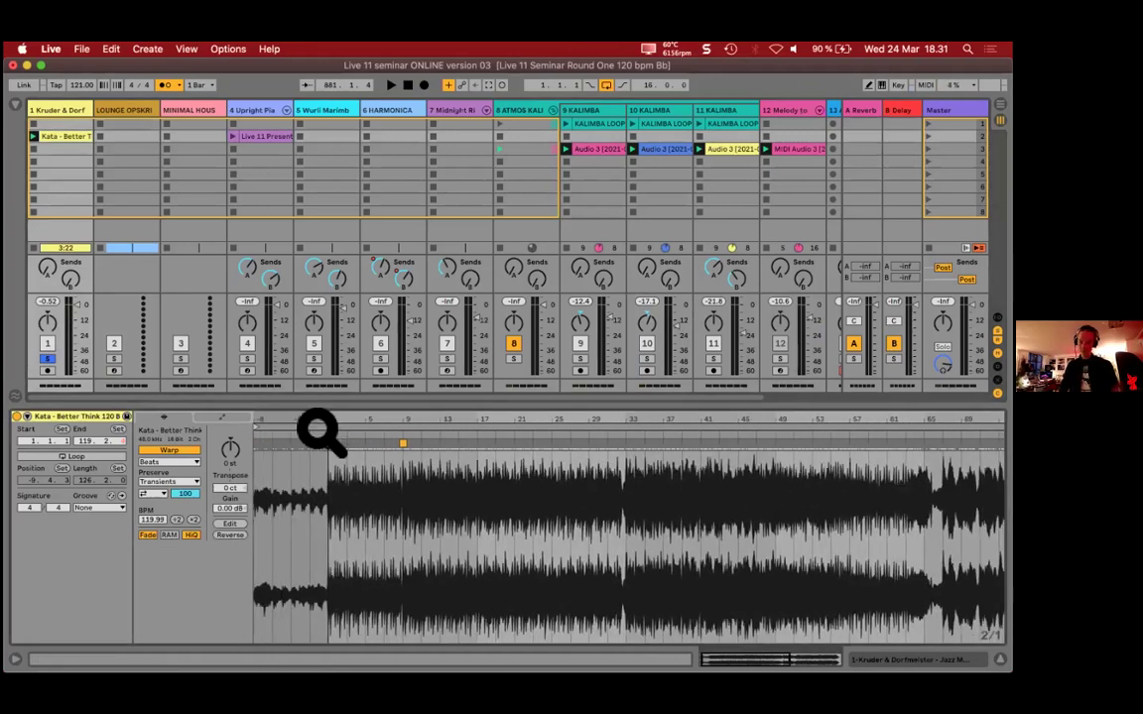
double_click(402, 444)
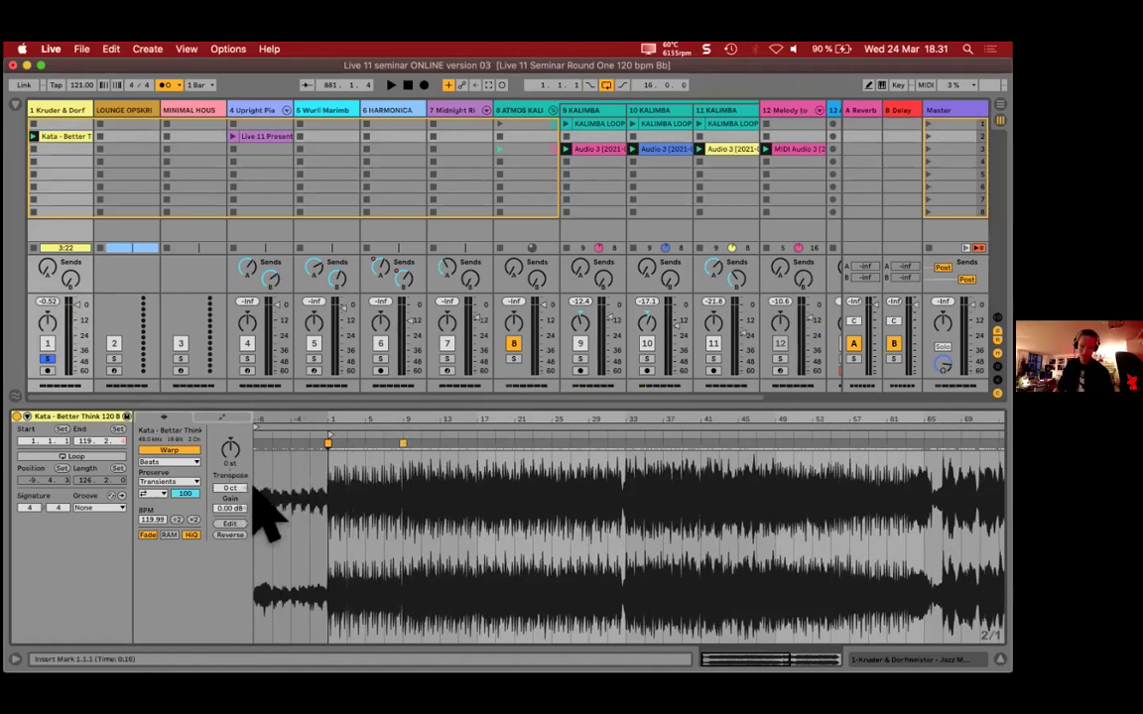
Step: Move the clip's start marker back to bar -4, then further to -8.1.1
left_click_drag(265, 428, 271, 474)
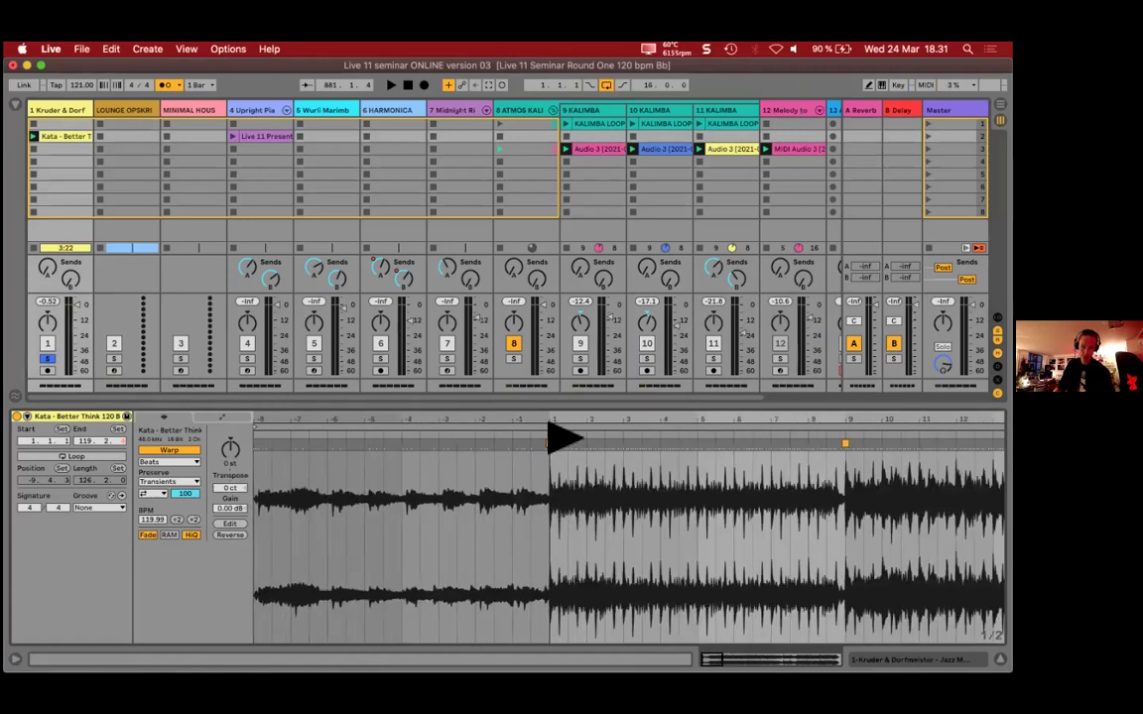
left_click_drag(551, 436, 386, 437)
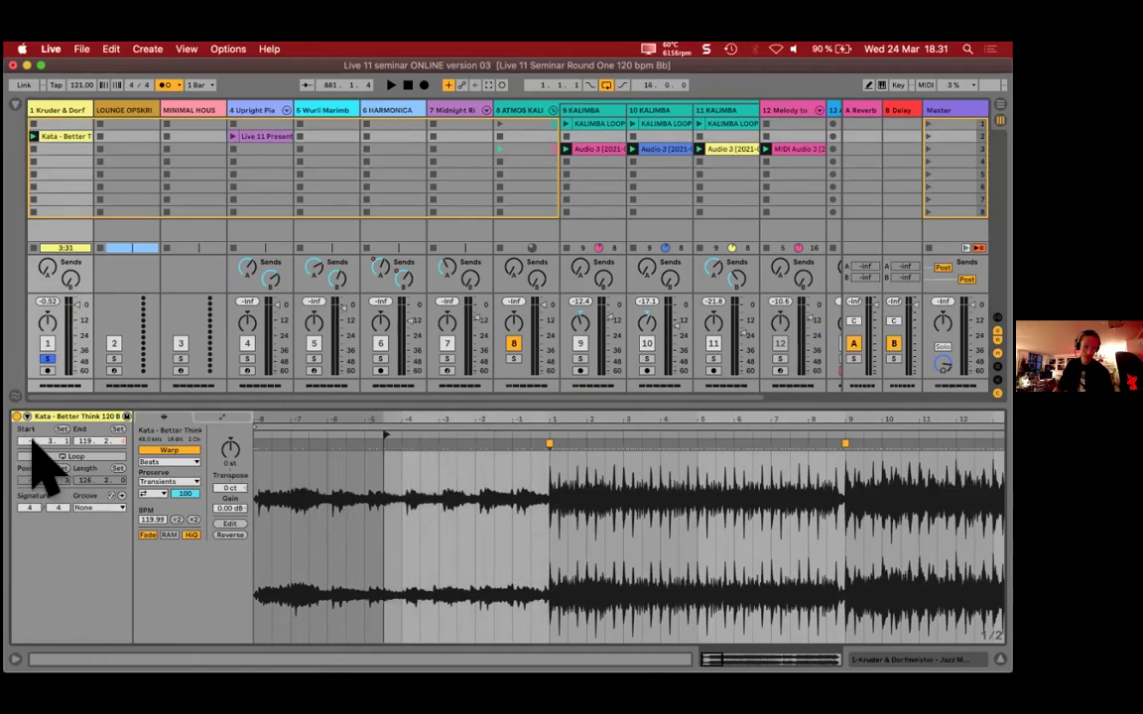
left_click(517, 493)
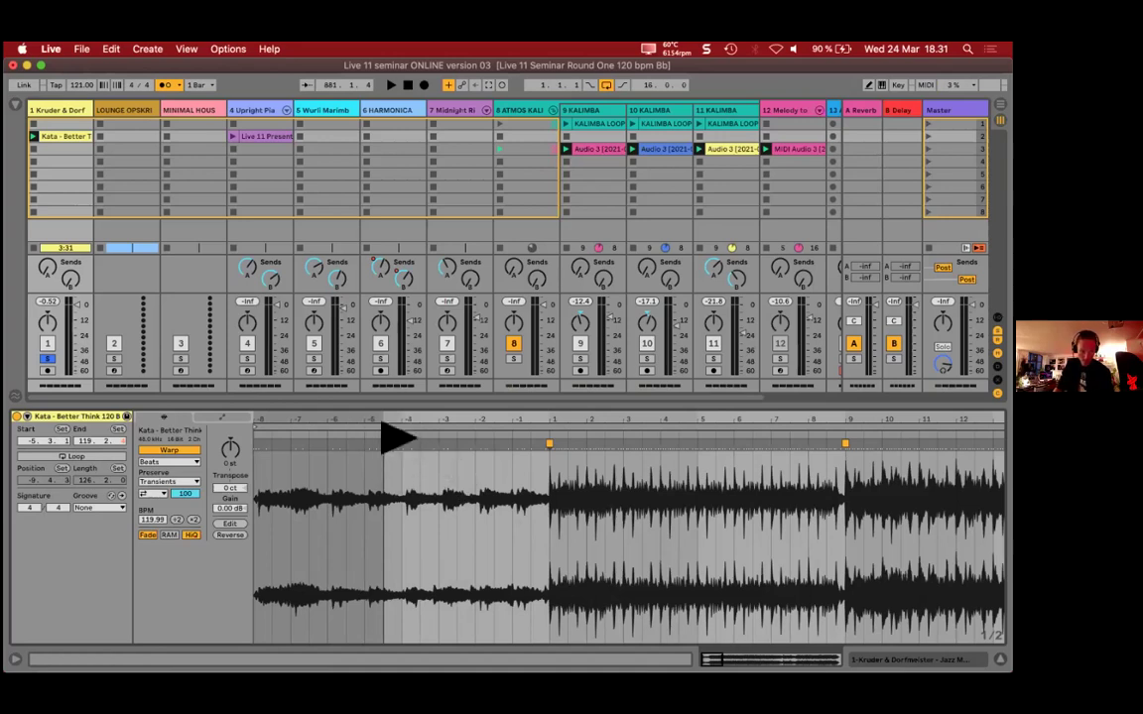
left_click_drag(386, 442, 256, 448)
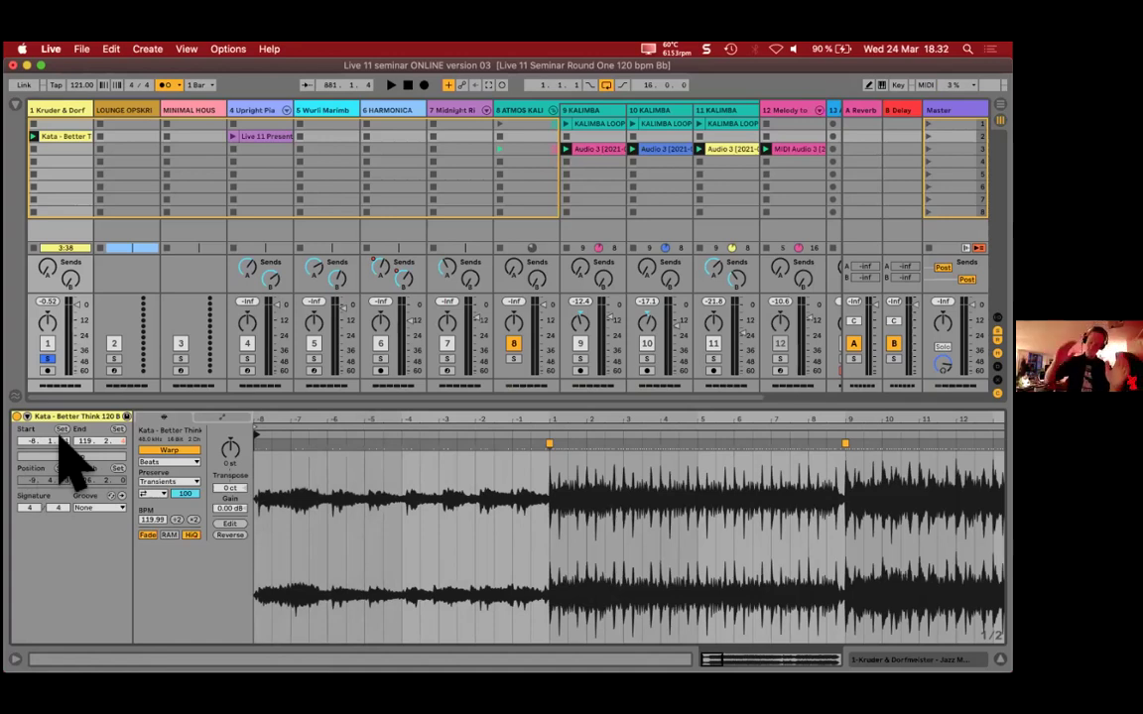
Step: Play the Kata clip from its new start and select bars 17–21 in the waveform
left_click(34, 136)
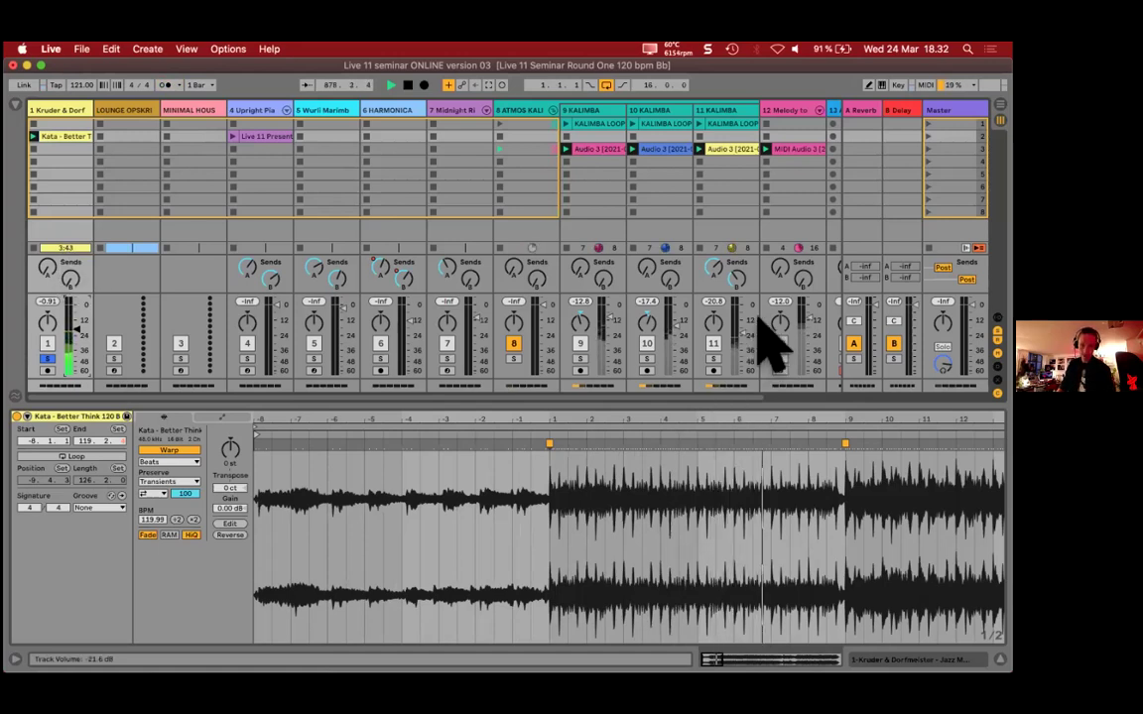
left_click_drag(707, 433, 355, 421)
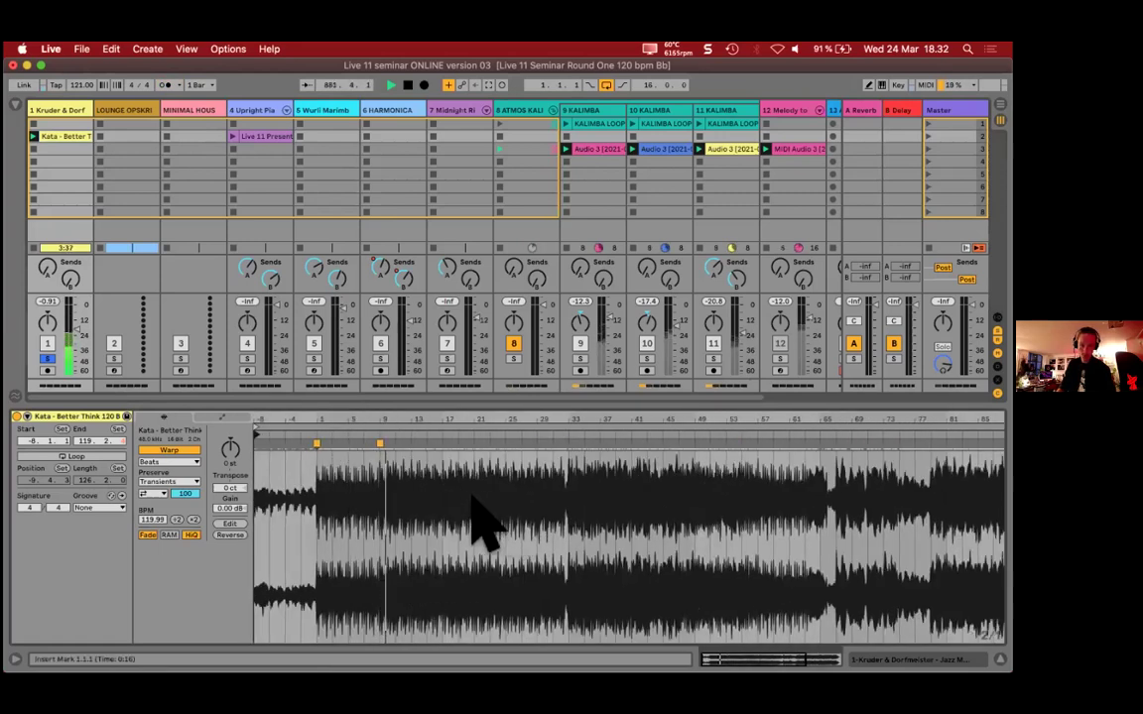
left_click_drag(446, 511, 473, 504)
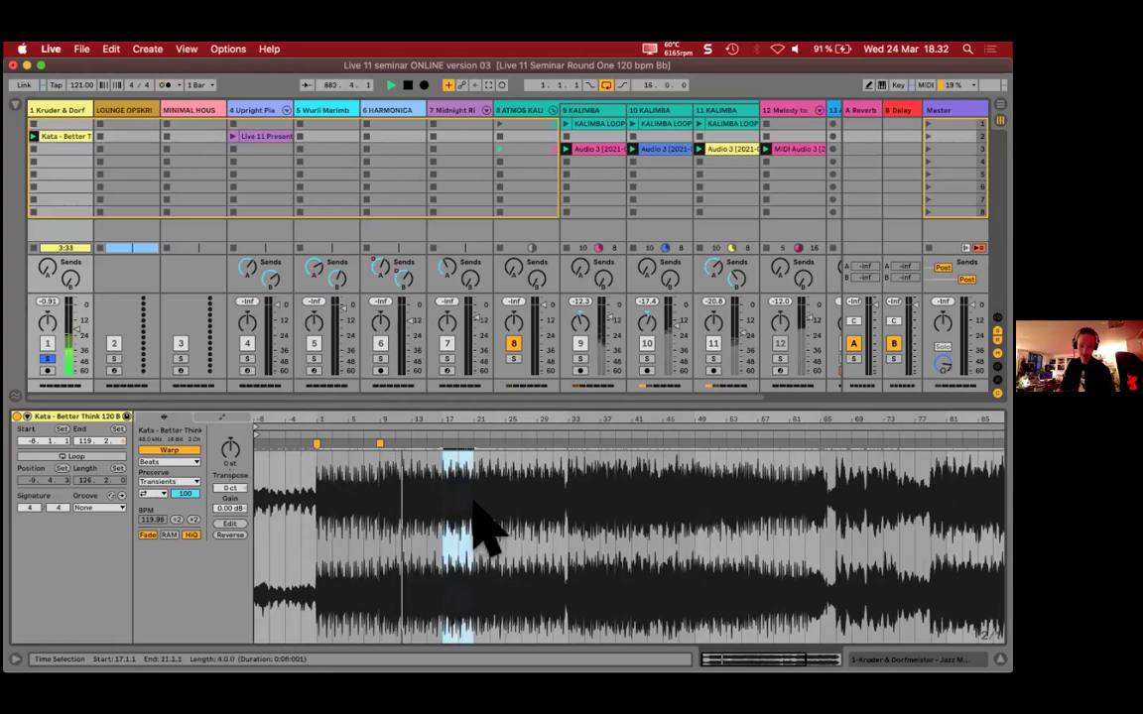
Step: Loop the selected bars 17–21 of the Kata clip and turn down track 1's volume
right_click(463, 514)
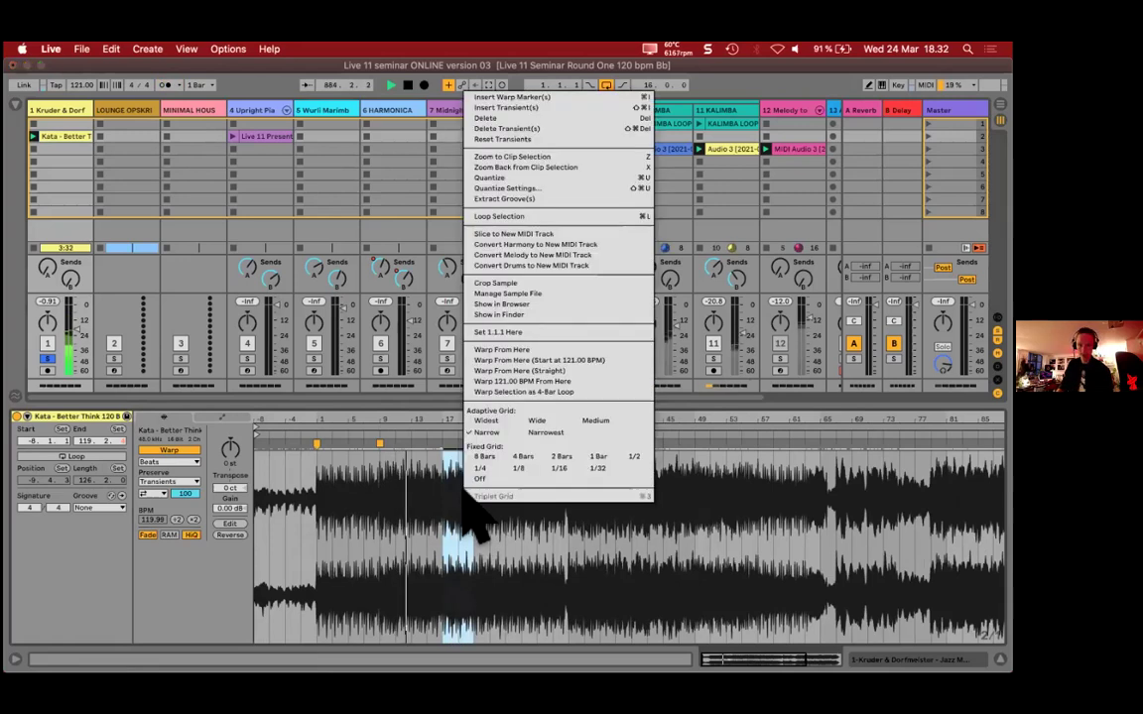
left_click(525, 215)
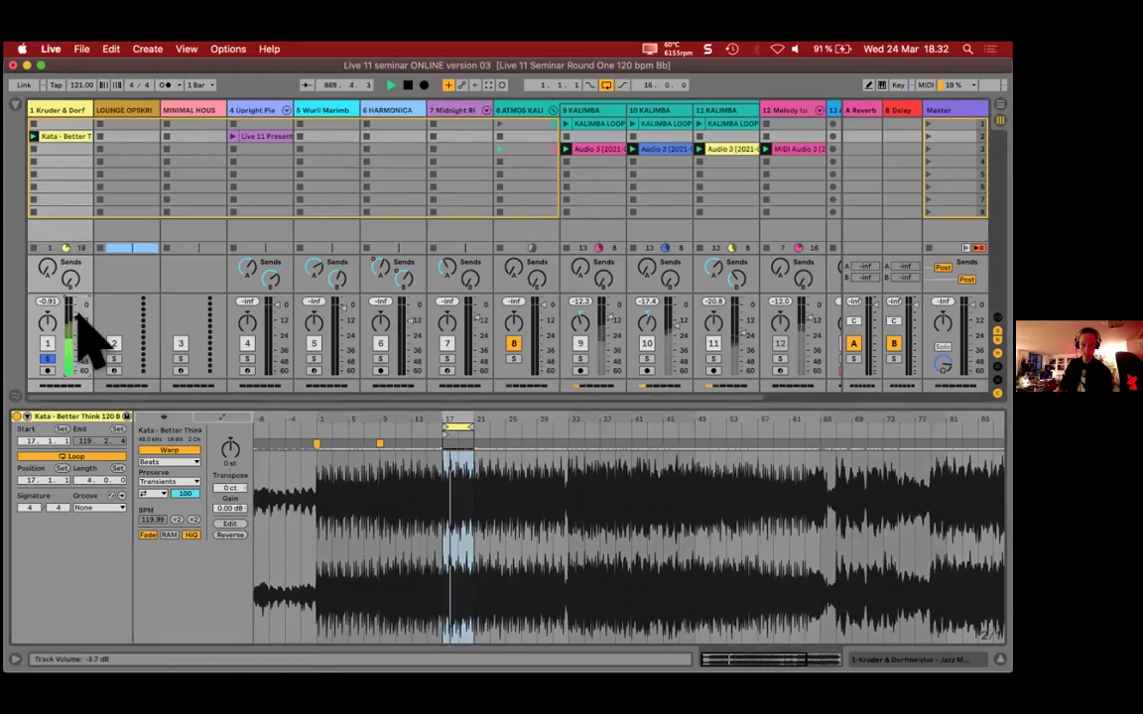
left_click_drag(79, 320, 79, 334)
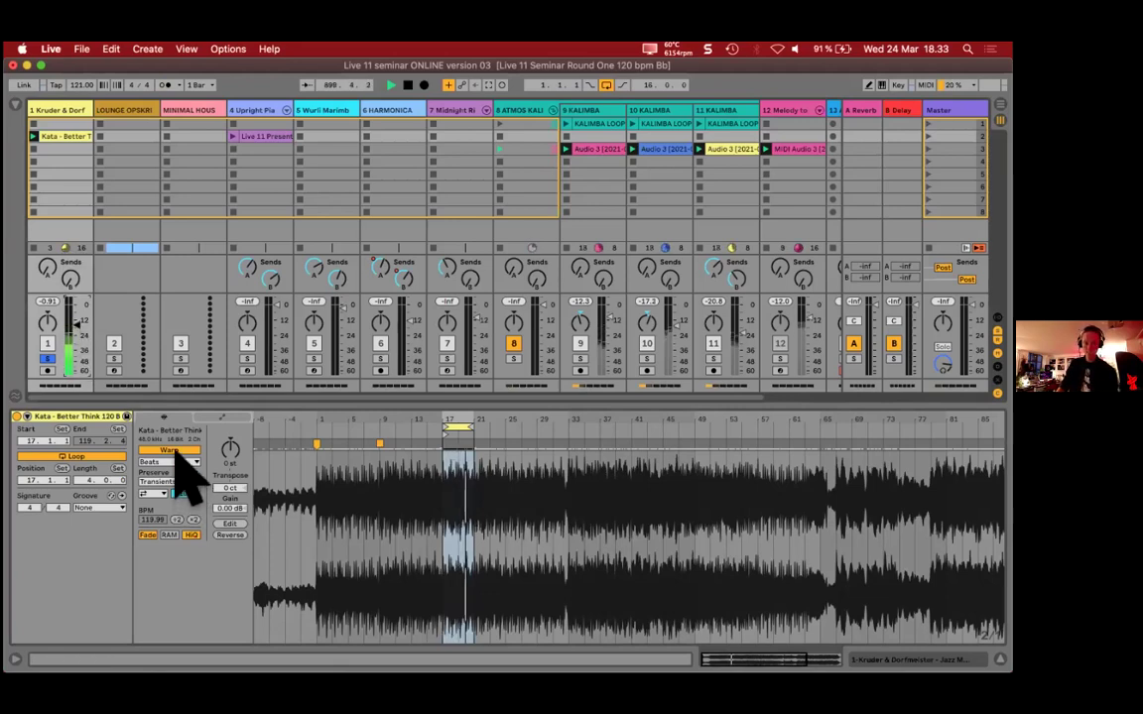
Step: Switch off the Kata clip's loop and move its end marker to bar 103
left_click(73, 455)
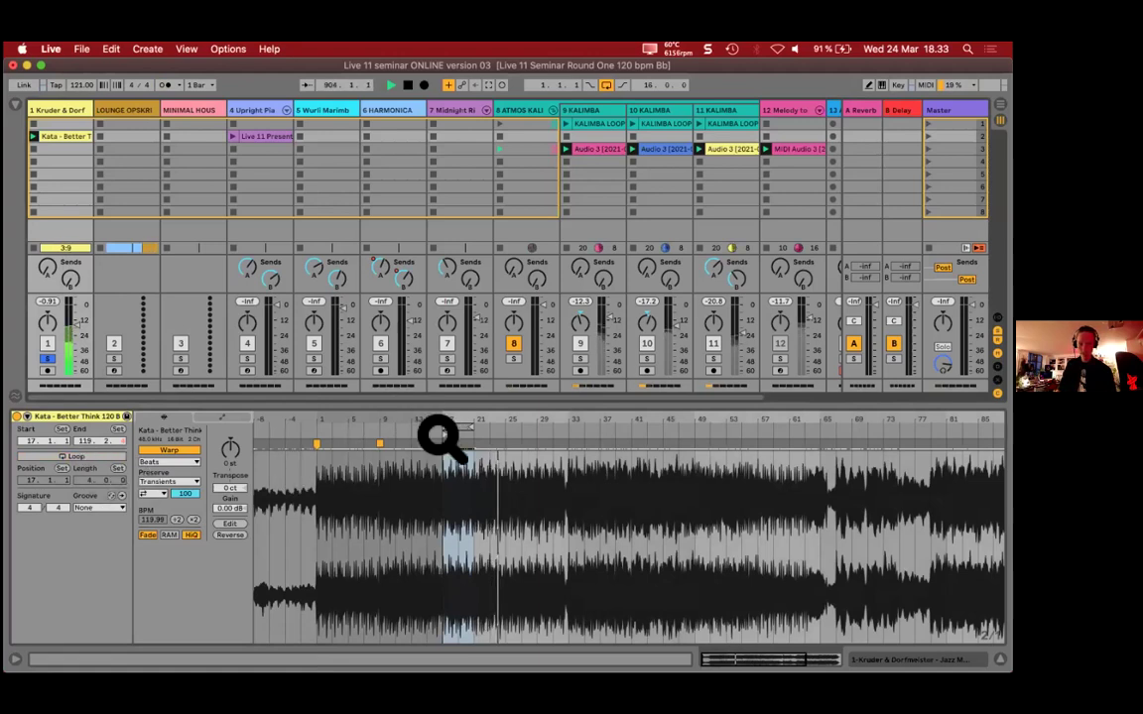
key("minus")
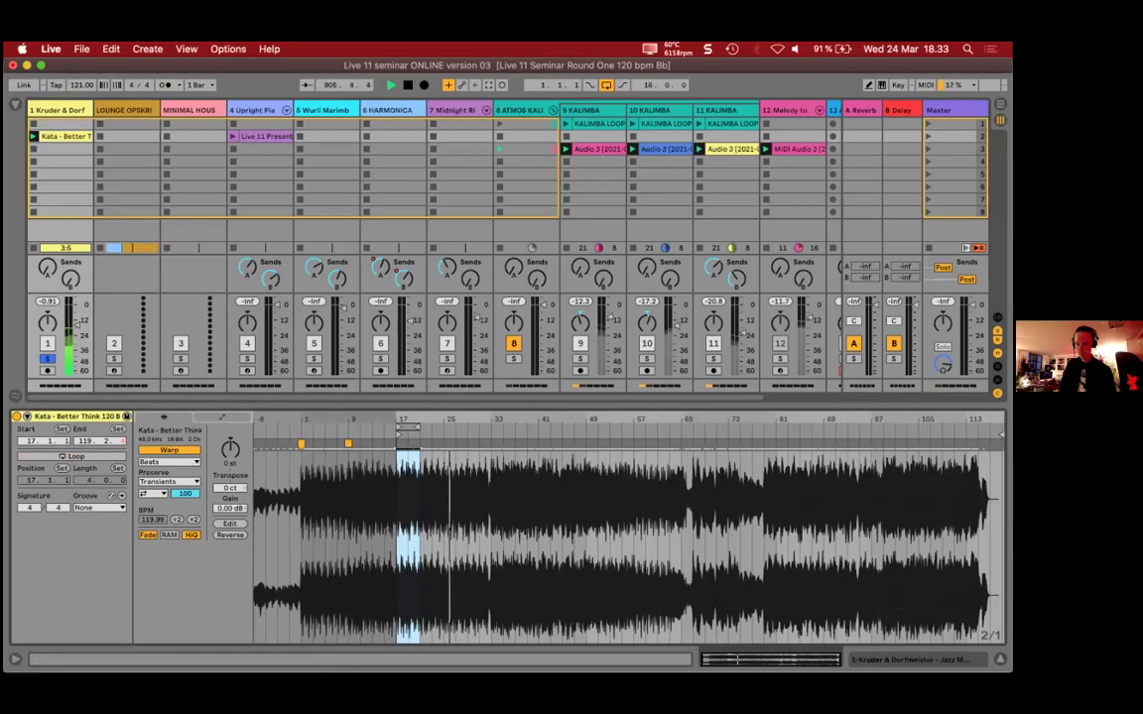
left_click_drag(1000, 435, 909, 434)
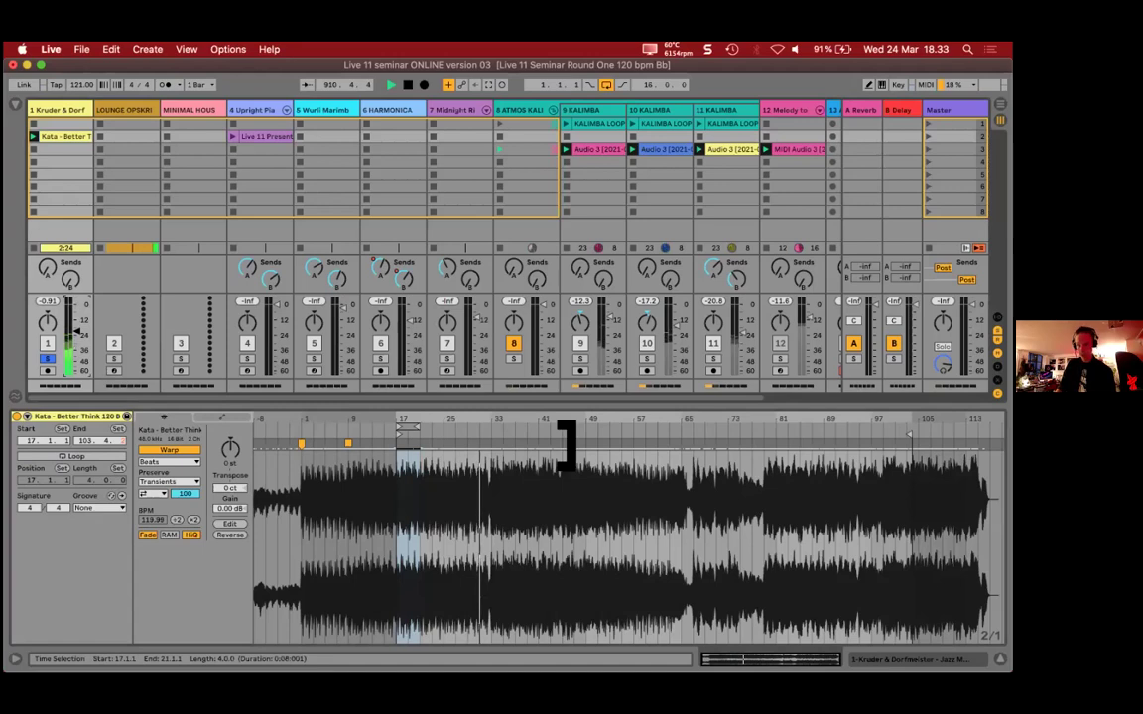
Step: Audition the clip around bars 34–41 by jumping playback within the waveform
left_click_drag(504, 427, 504, 492)
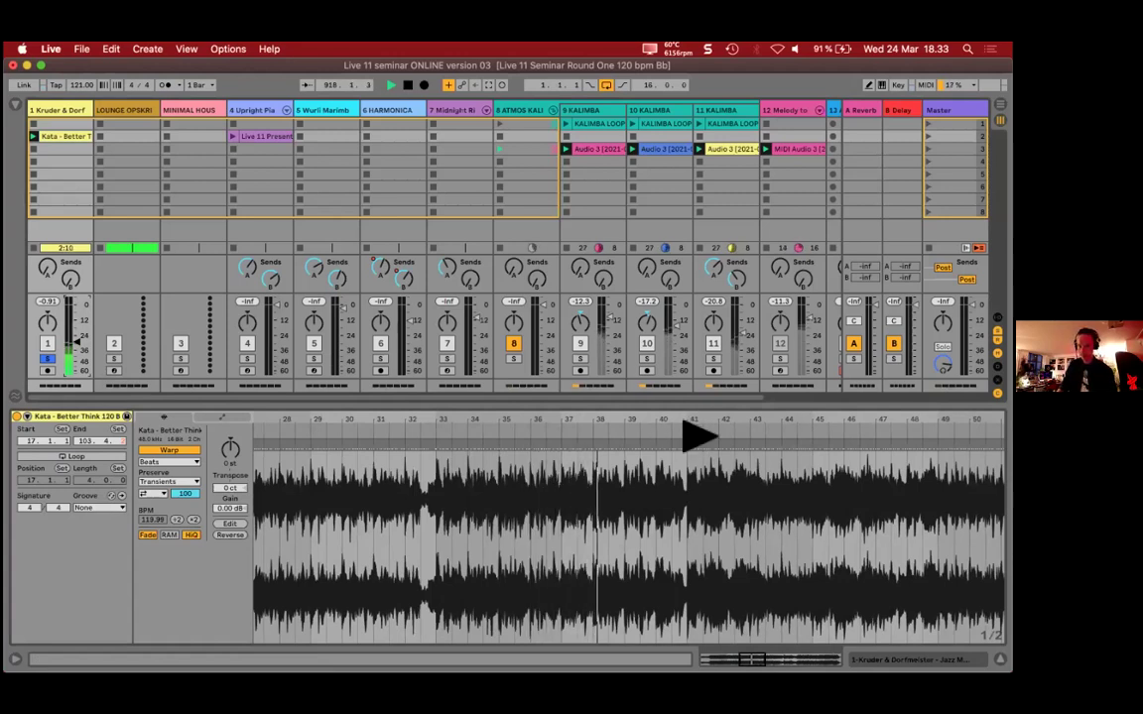
left_click(674, 436)
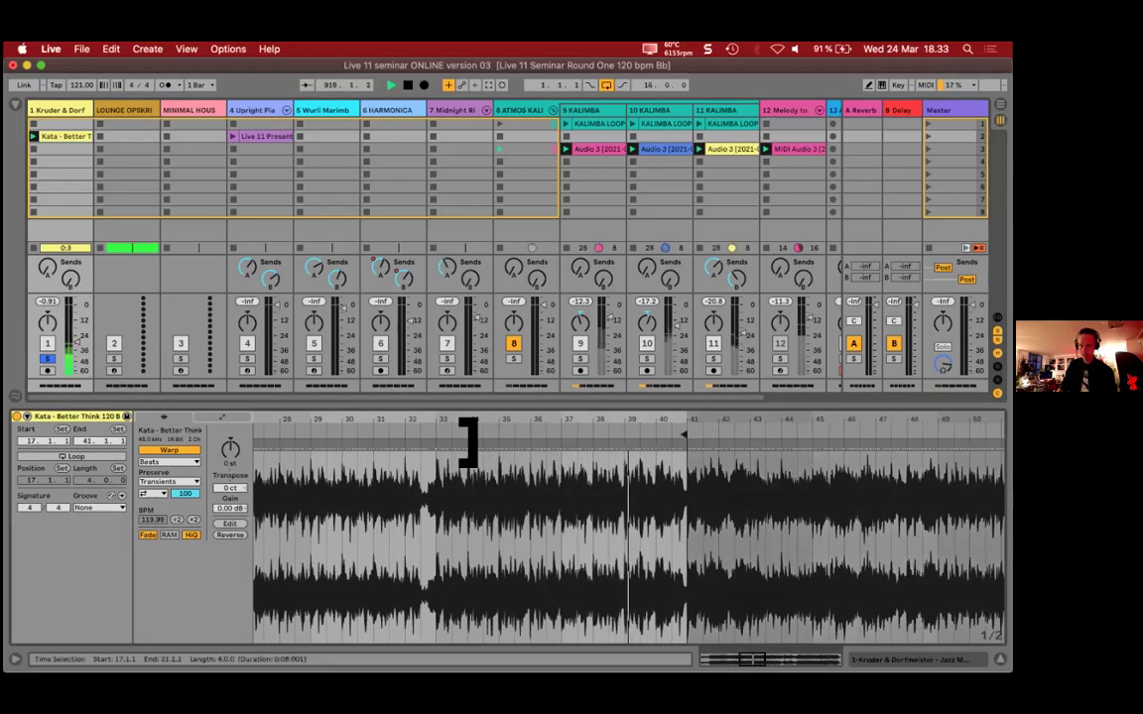
left_click(577, 555)
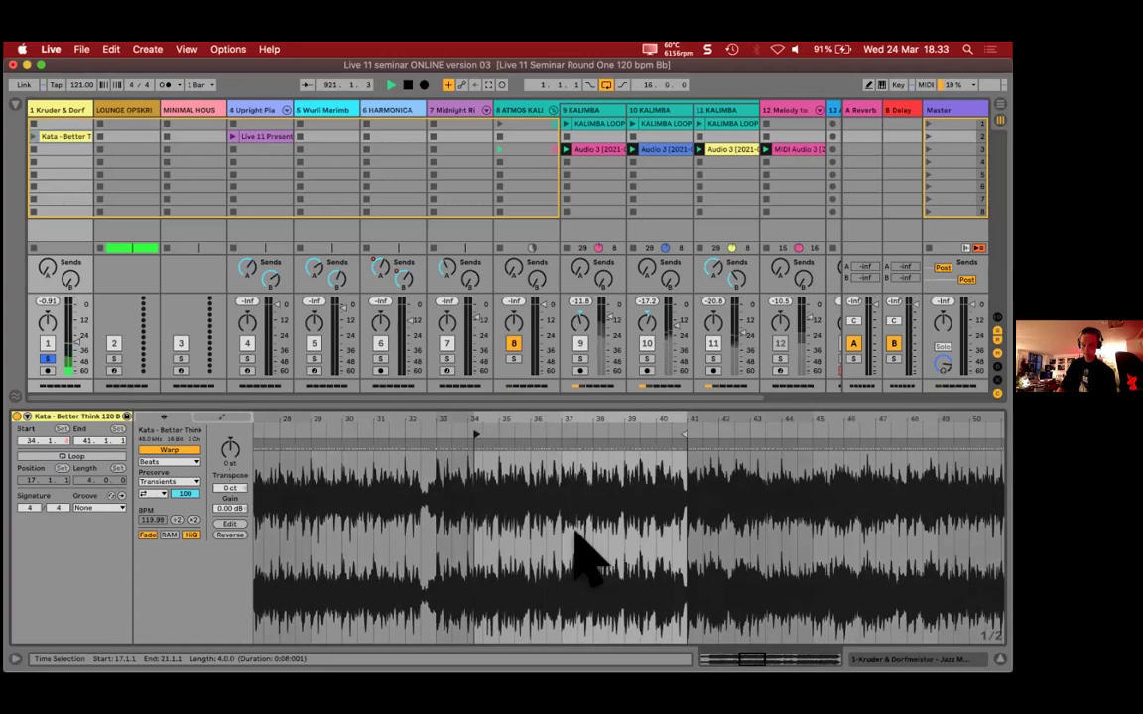
left_click(566, 427)
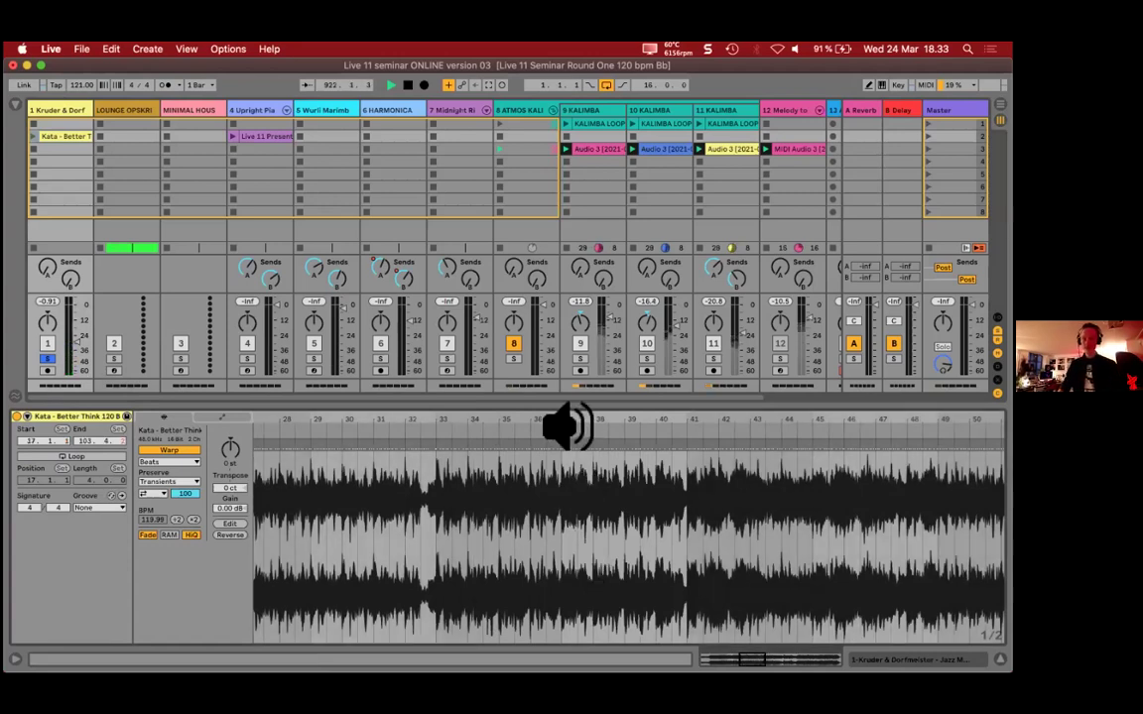
left_click_drag(581, 423, 582, 377)
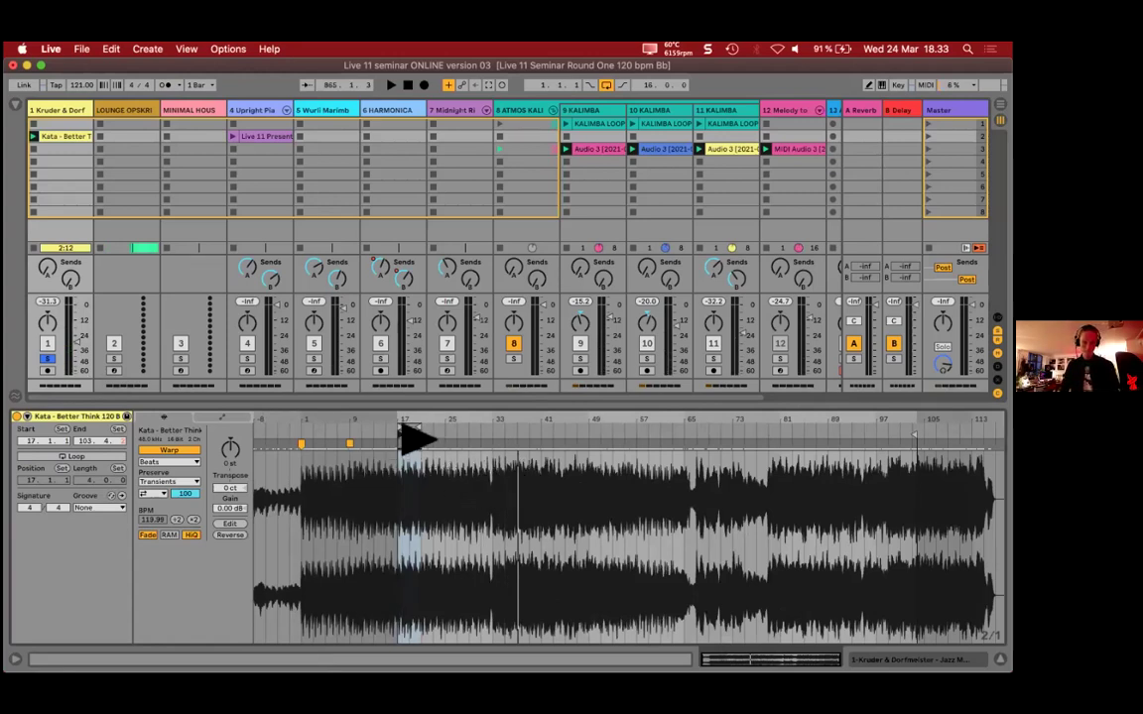
Step: Select the Kata clip and add a warp marker near the start of its waveform
left_click(382, 436)
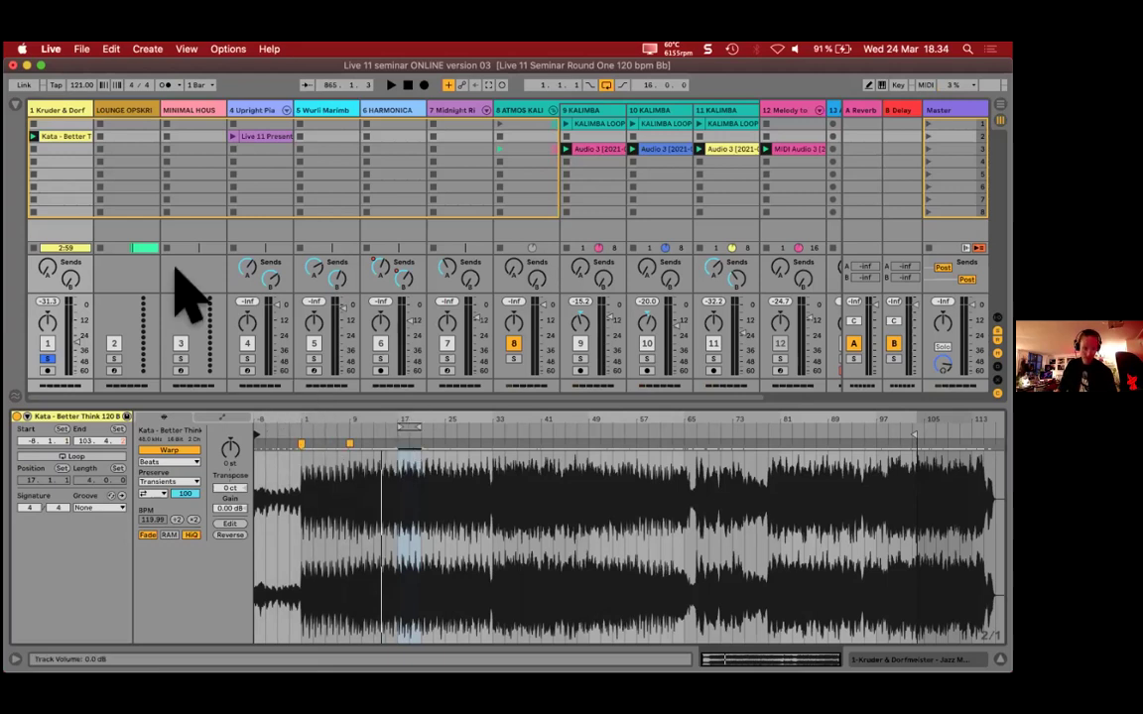
left_click(65, 139)
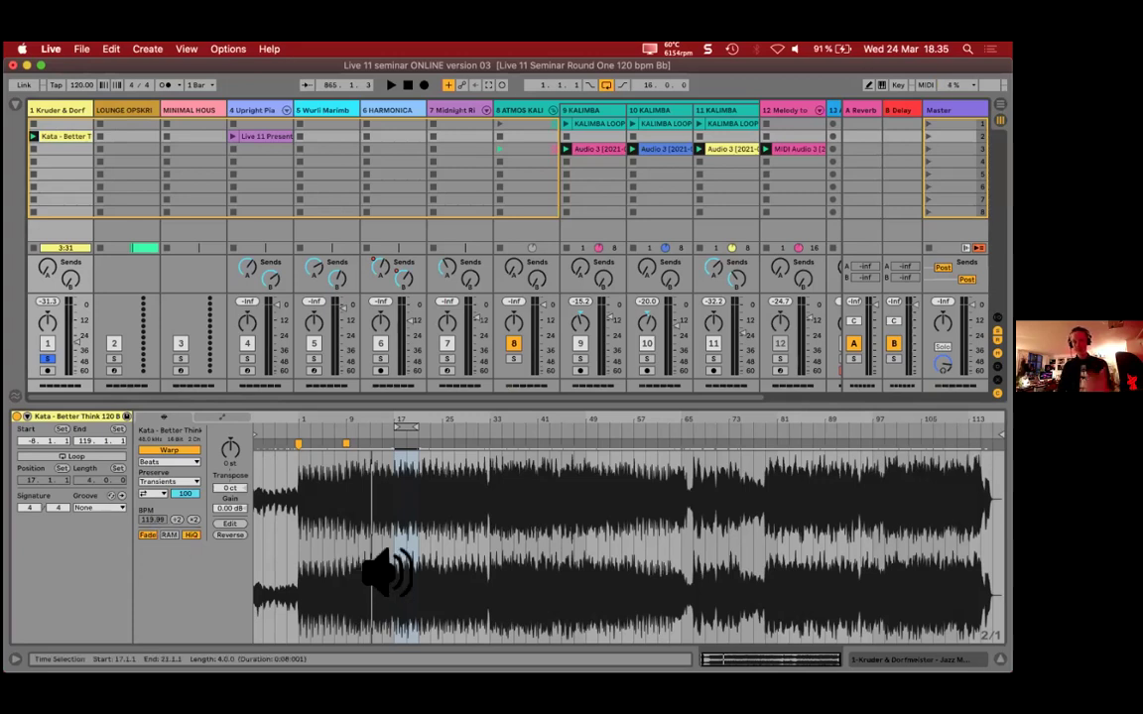
left_click(322, 511)
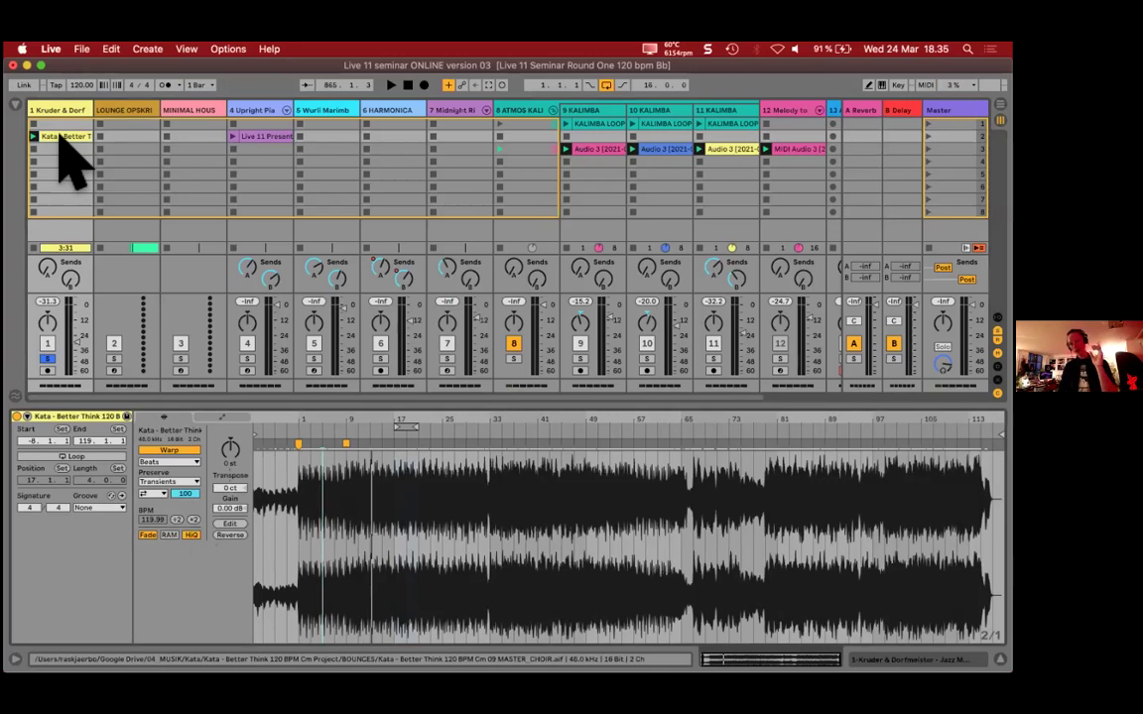
double_click(345, 443)
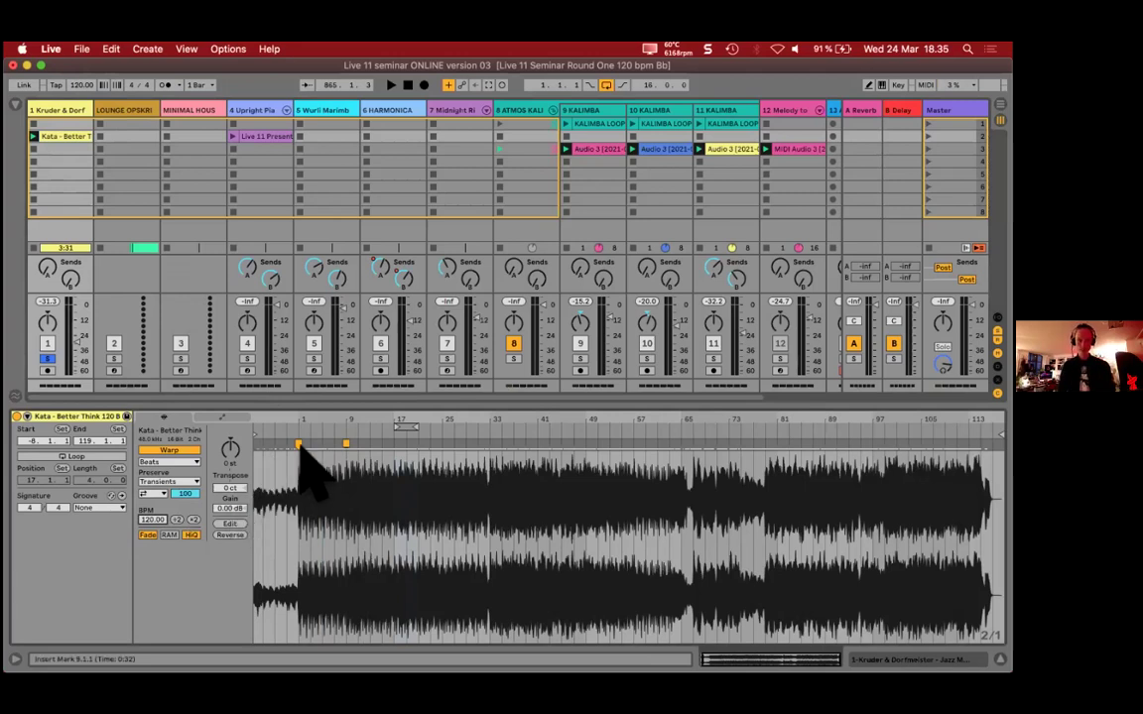
right_click(62, 135)
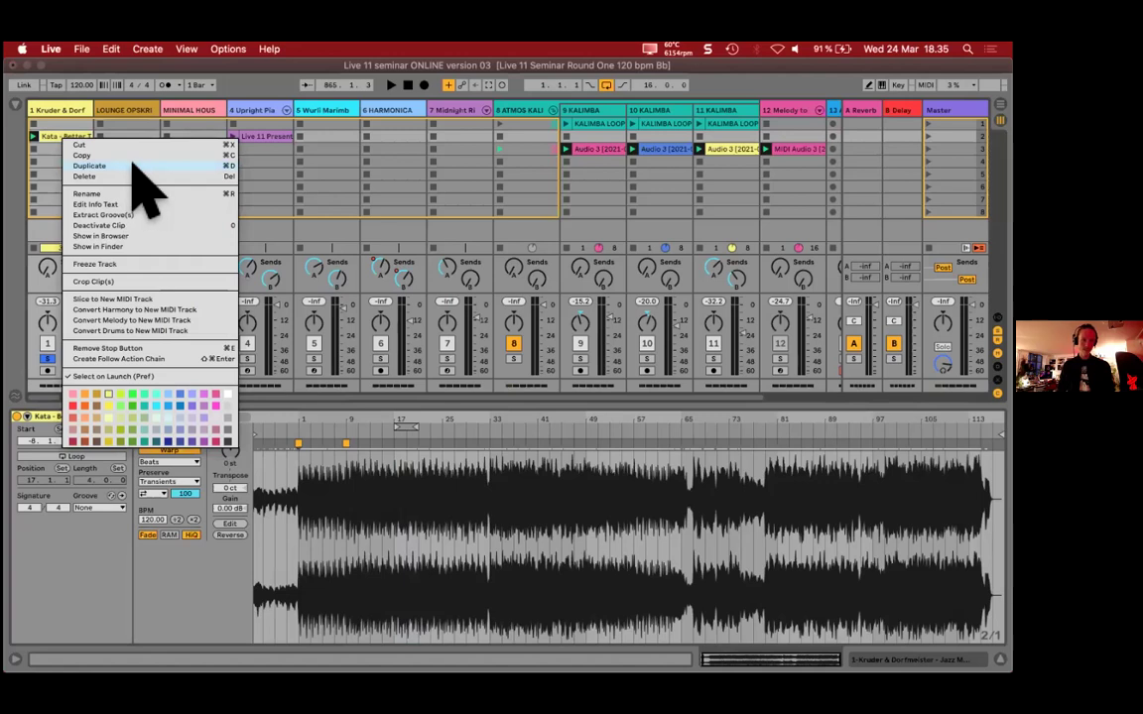
left_click(117, 246)
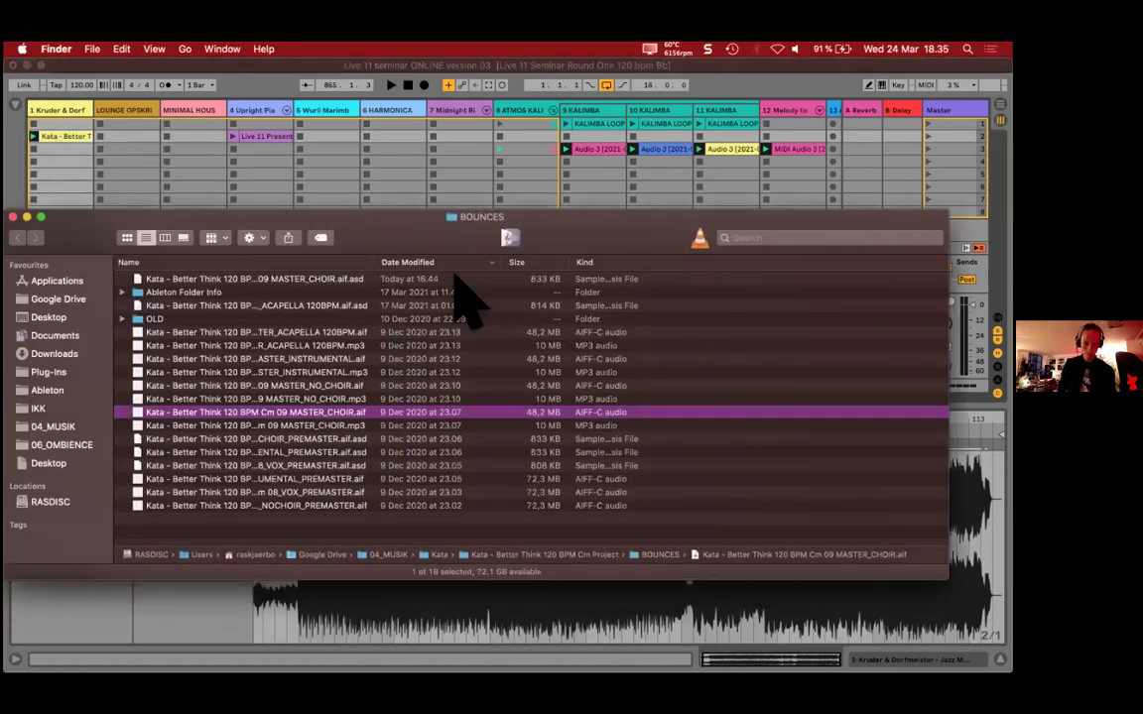
left_click_drag(372, 260, 591, 301)
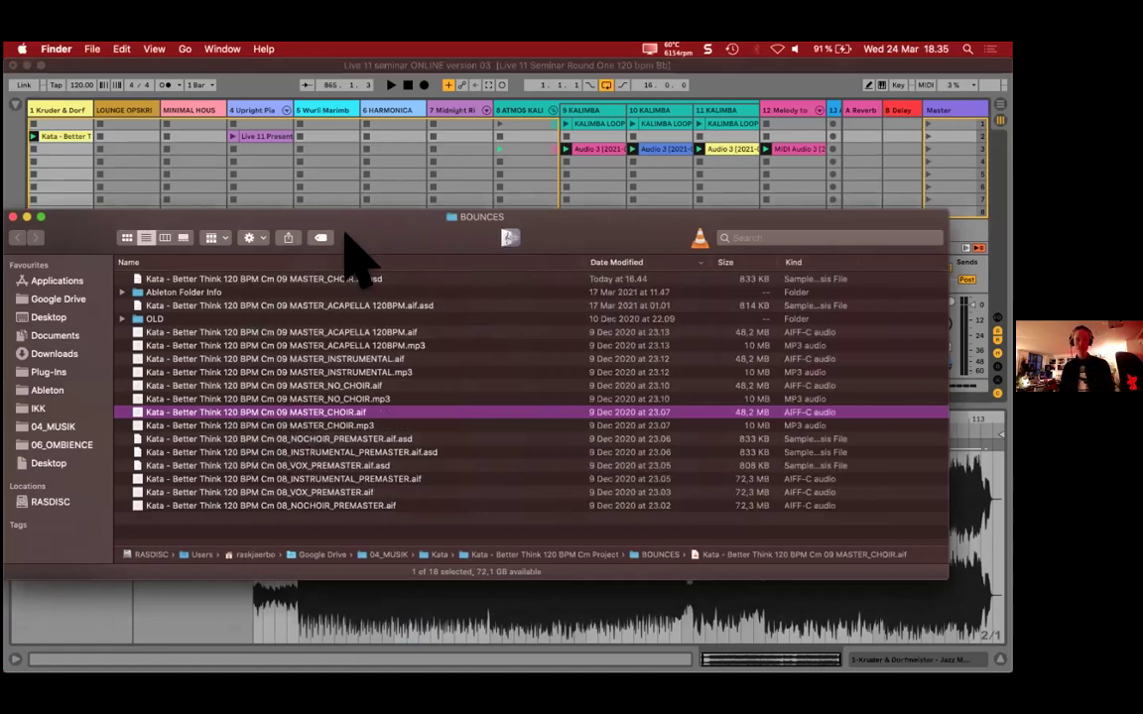
left_click_drag(347, 217, 359, 228)
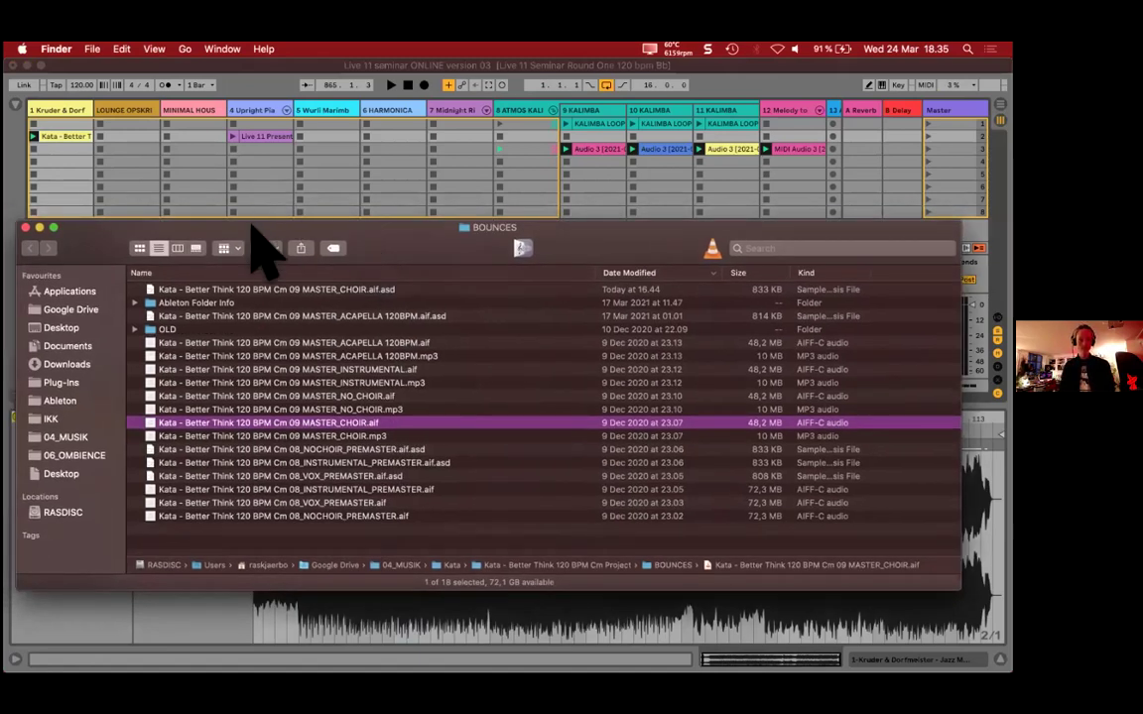
left_click_drag(253, 225, 256, 220)
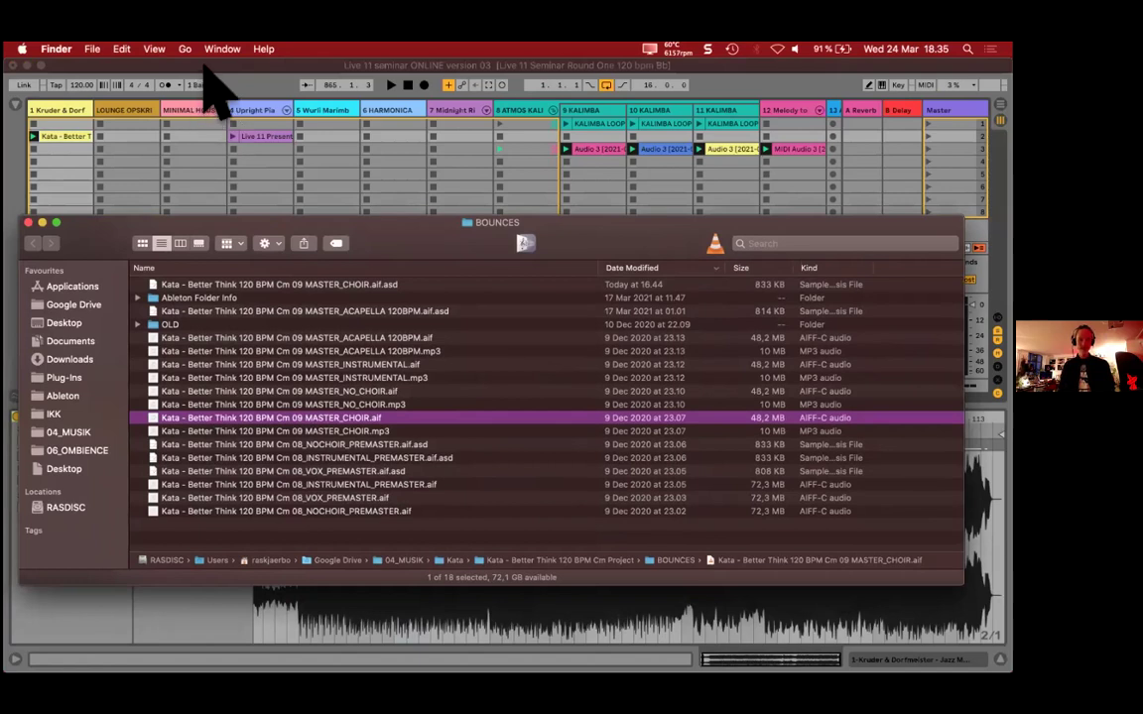
key("super+Tab")
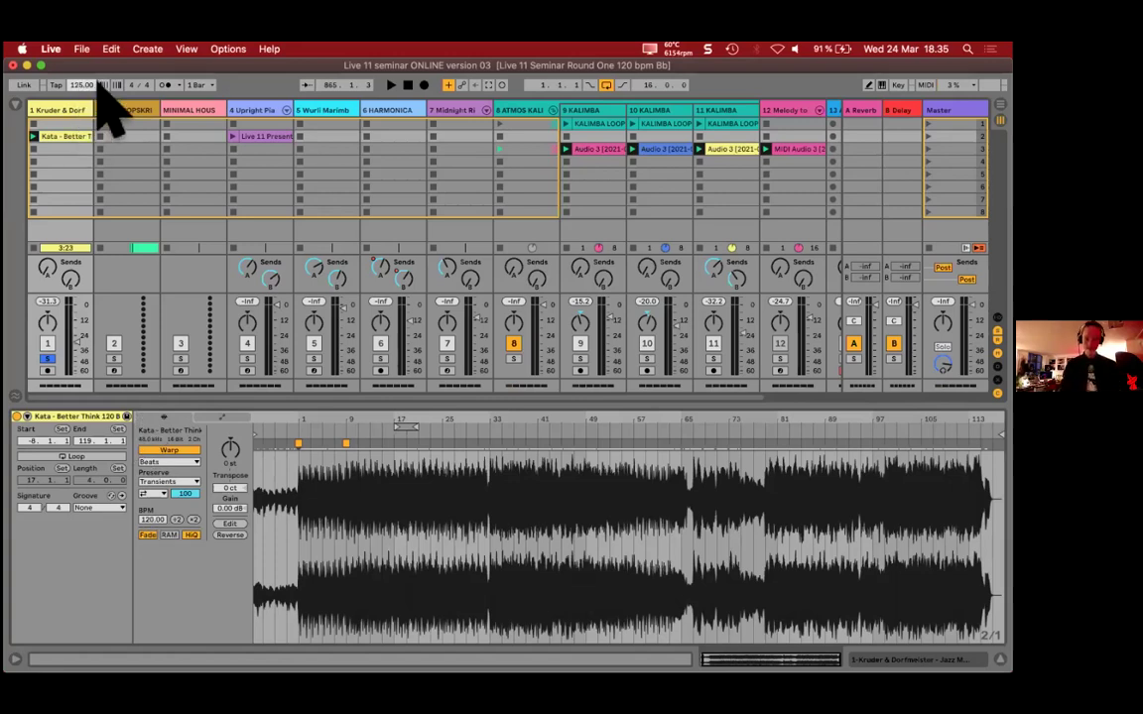
Step: Carry the Kata clip from Session View to track 1 of the arrangement at bar 865
mouse_move(70, 136)
left_mouse_down()
mouse_move(67, 159)
mouse_move(65, 139)
left_mouse_up()
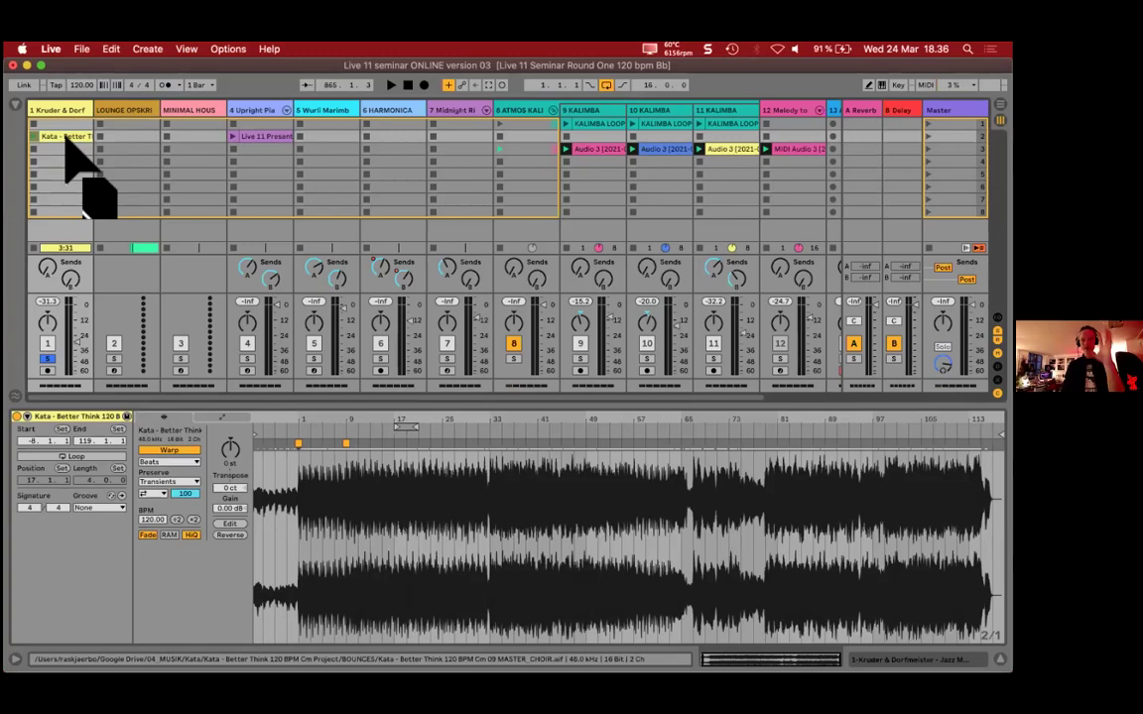
left_click_drag(65, 138, 863, 137)
left_click_drag(638, 169, 192, 167)
left_click_drag(94, 176, 43, 189)
key("Tab")
key("Tab")
key("Tab")
key("Tab")
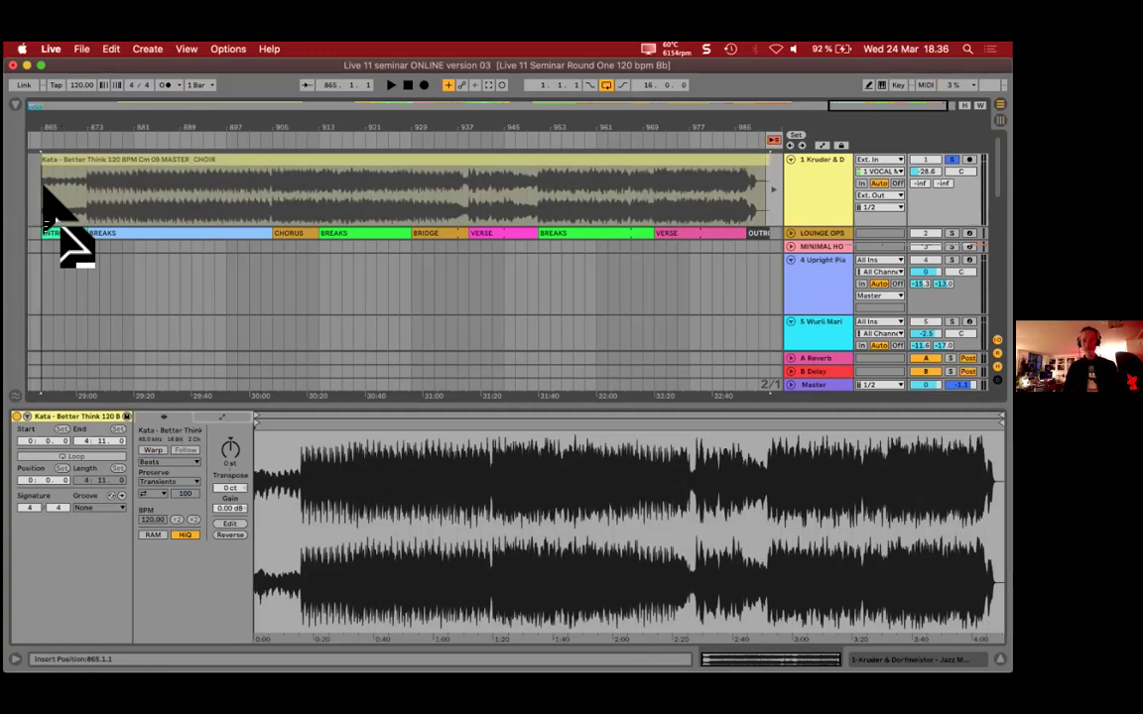
Step: Drop the Kata clip on track 1 and reactivate the greyed-out arrangement clip
left_click_drag(42, 190, 45, 194)
left_click_drag(115, 140, 392, 181)
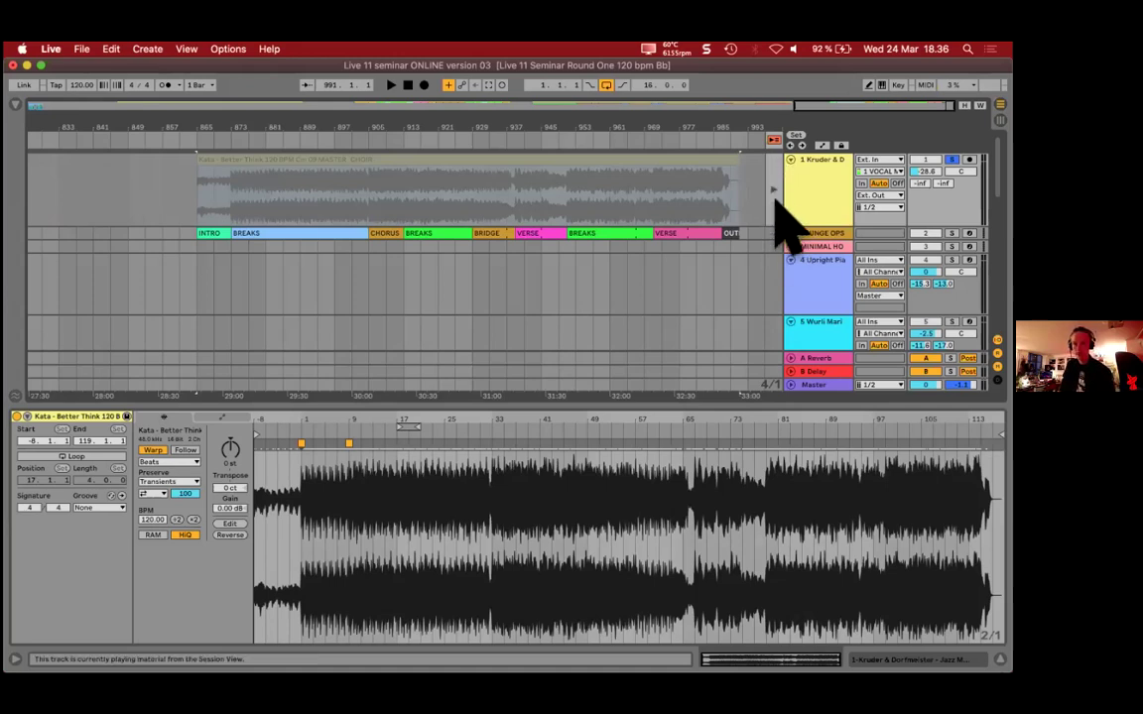
key("Tab")
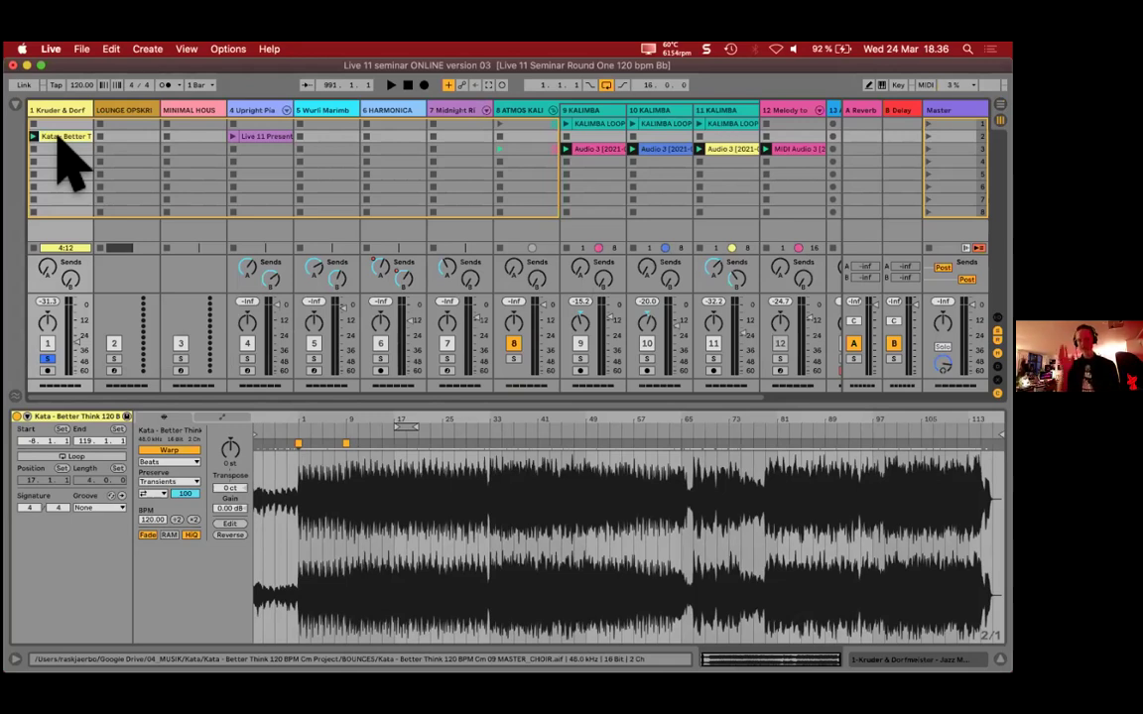
key("Tab")
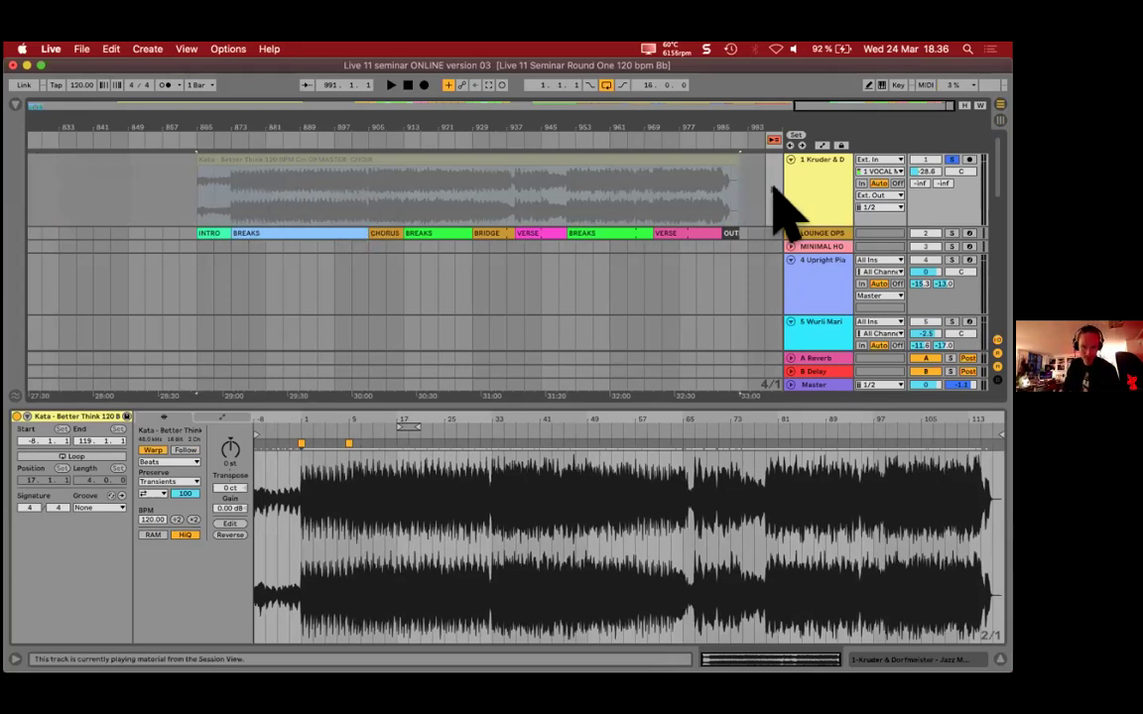
left_click(203, 208)
Step: Check the Kata clip's alignment with the INTRO section clip and track 1
left_click(230, 182)
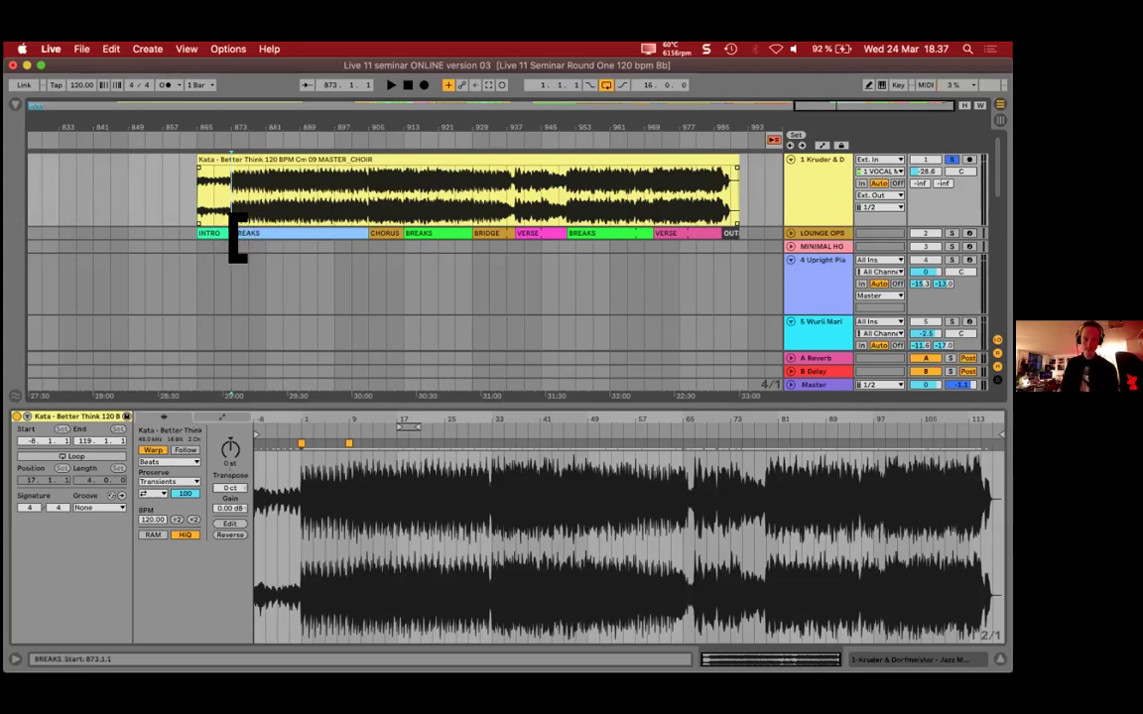
left_click(222, 234)
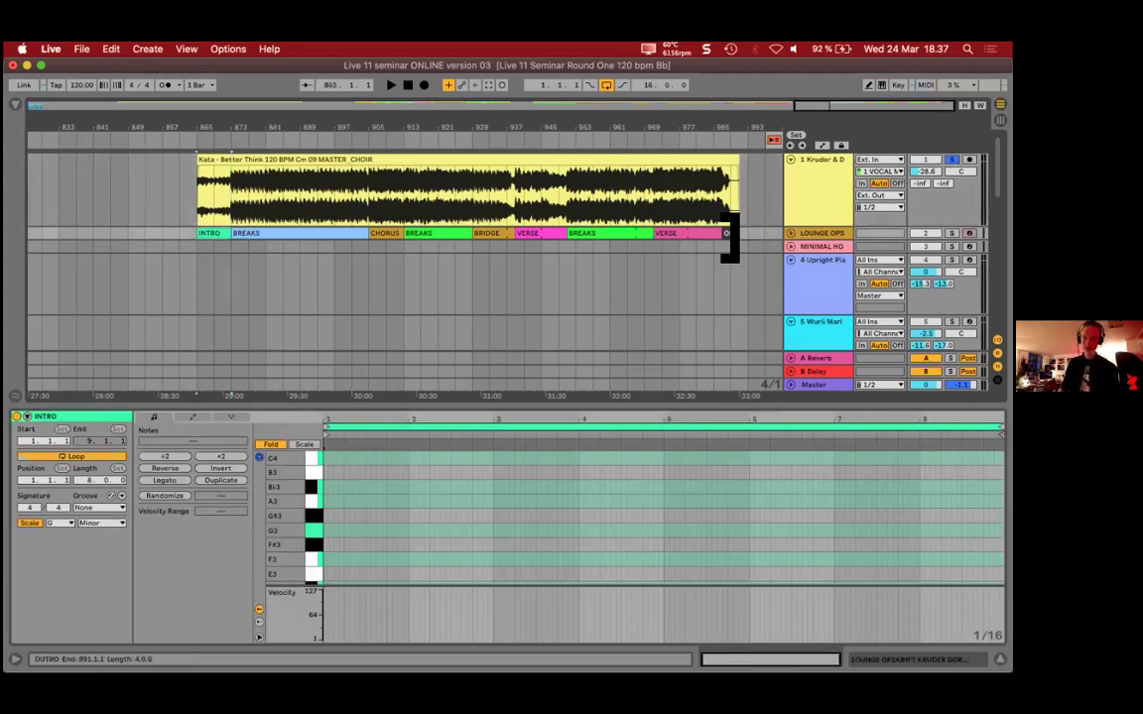
left_click(818, 184)
left_click(217, 235)
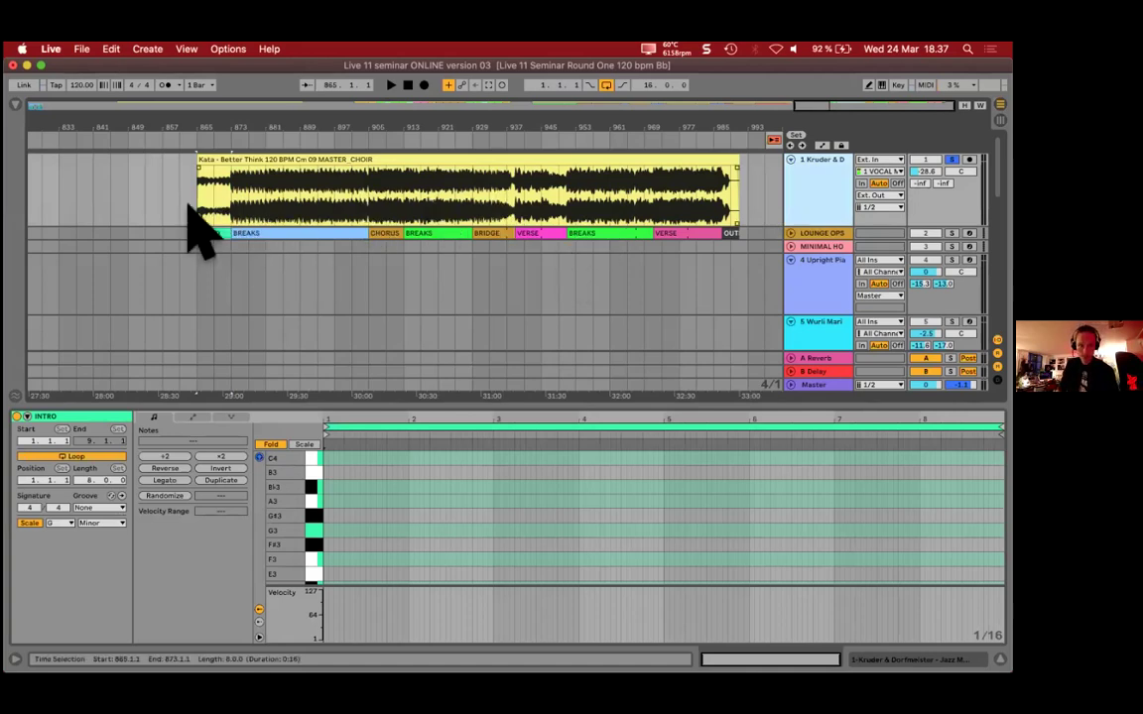
right_click(149, 191)
left_click(148, 190)
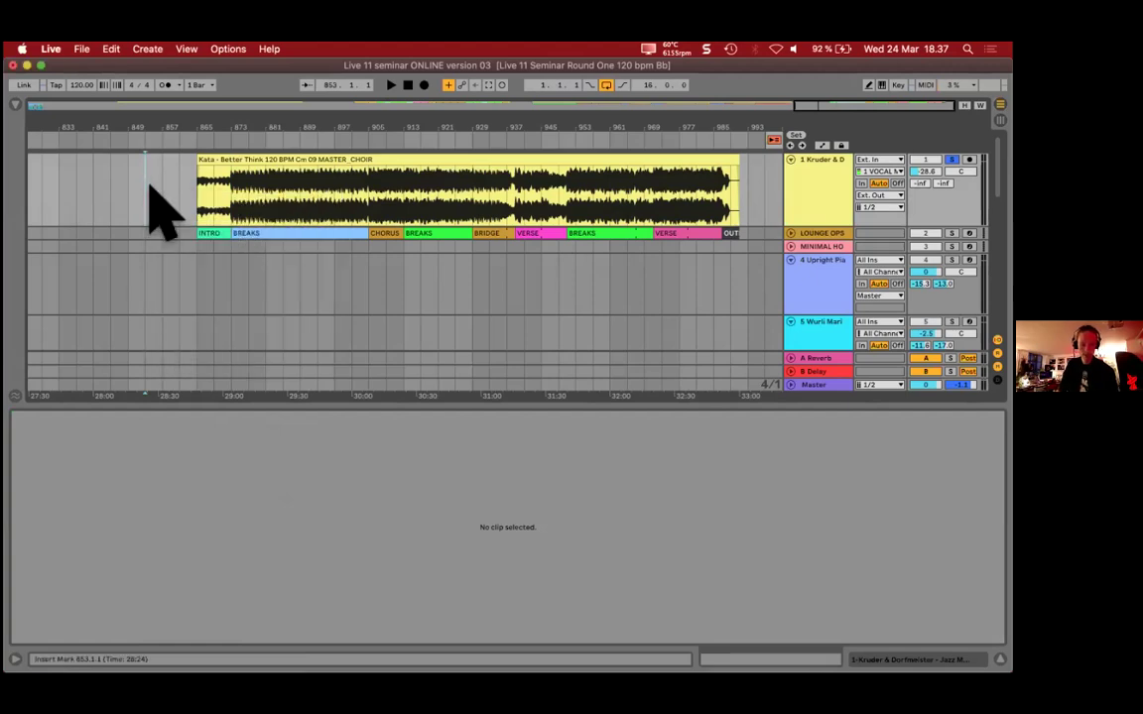
Step: Dismiss the track-creation menu without adding a track and place the insert marker at bar 865
key("super+shift+t")
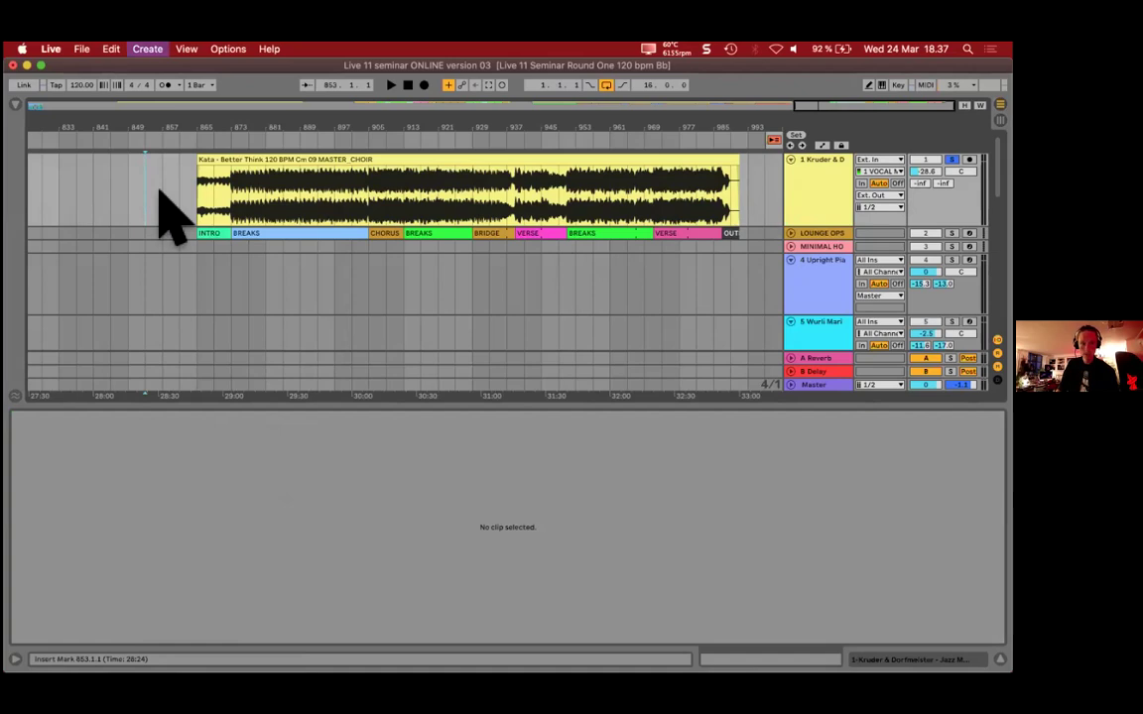
left_click(147, 49)
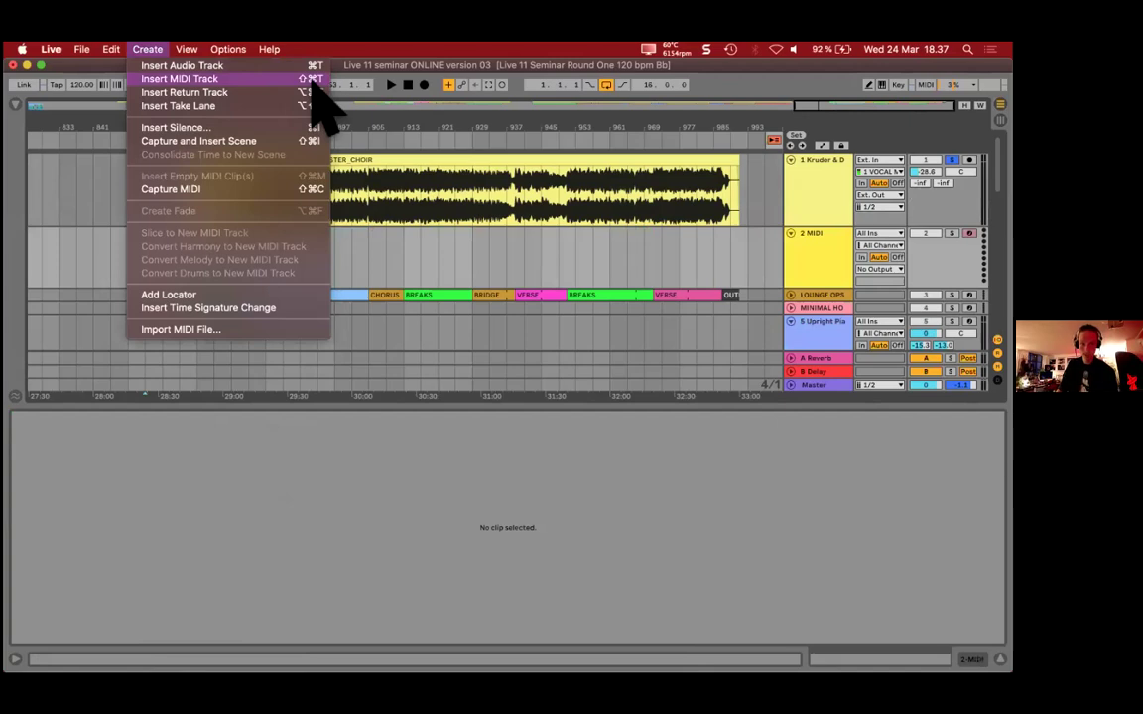
left_click(304, 190)
left_click(199, 262)
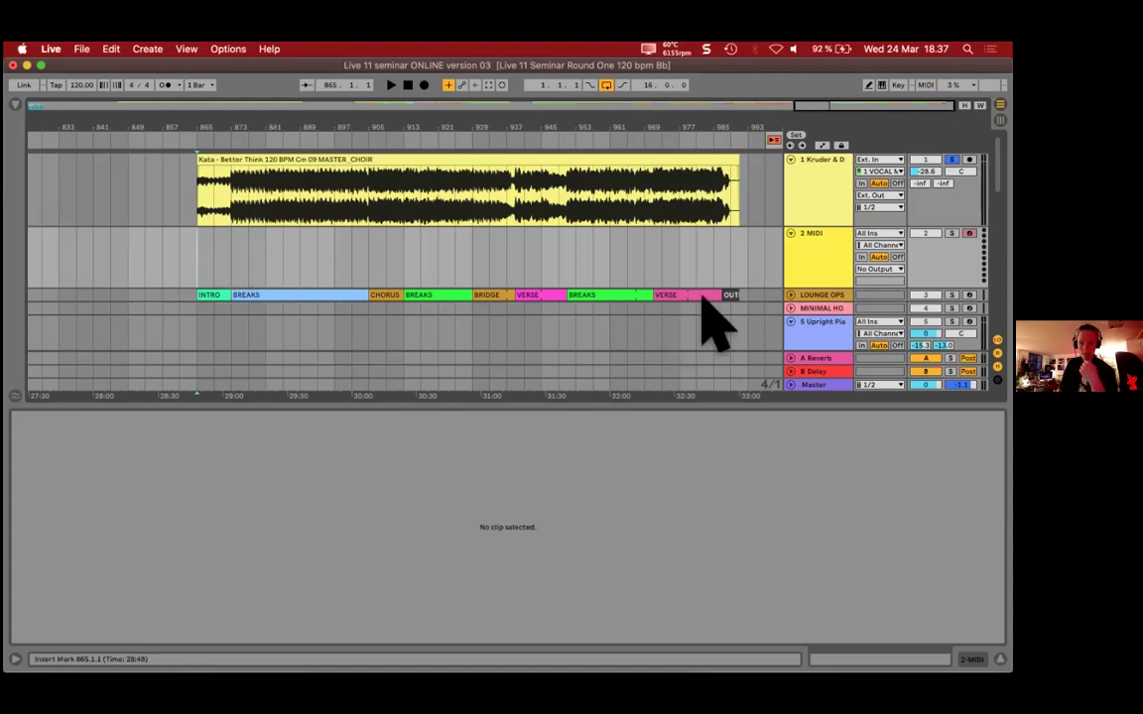
left_click(268, 166)
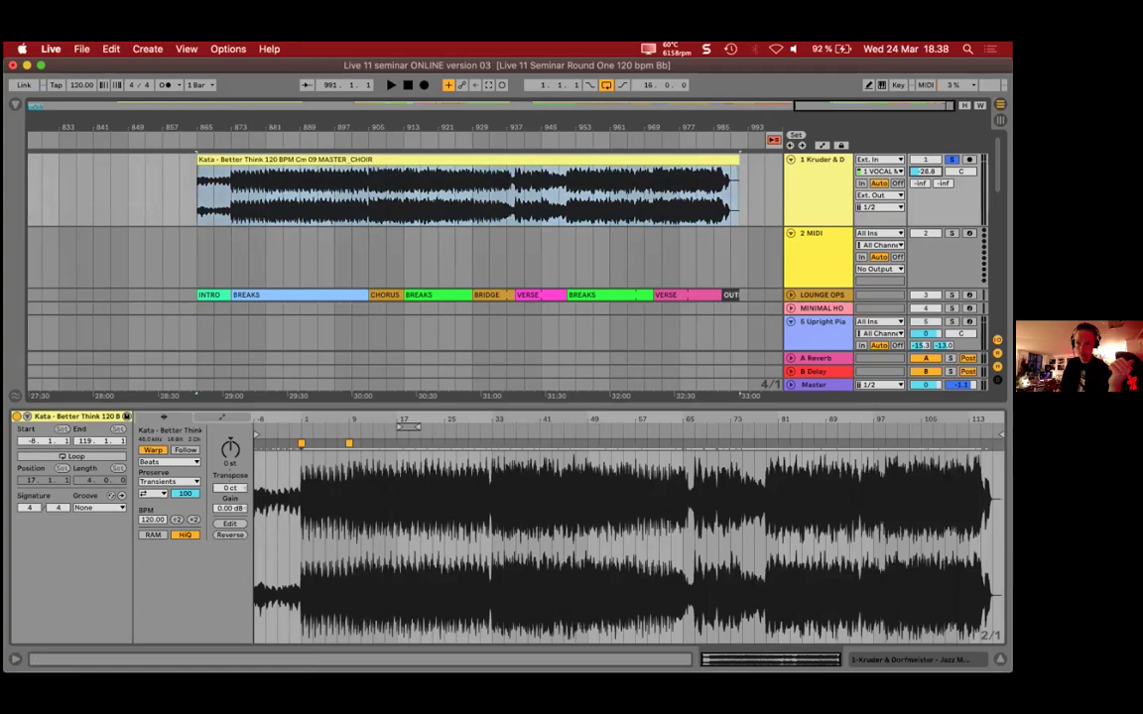
Step: Insert an empty MIDI clip over bars 865–873 on the 2 MIDI track
left_click(206, 264)
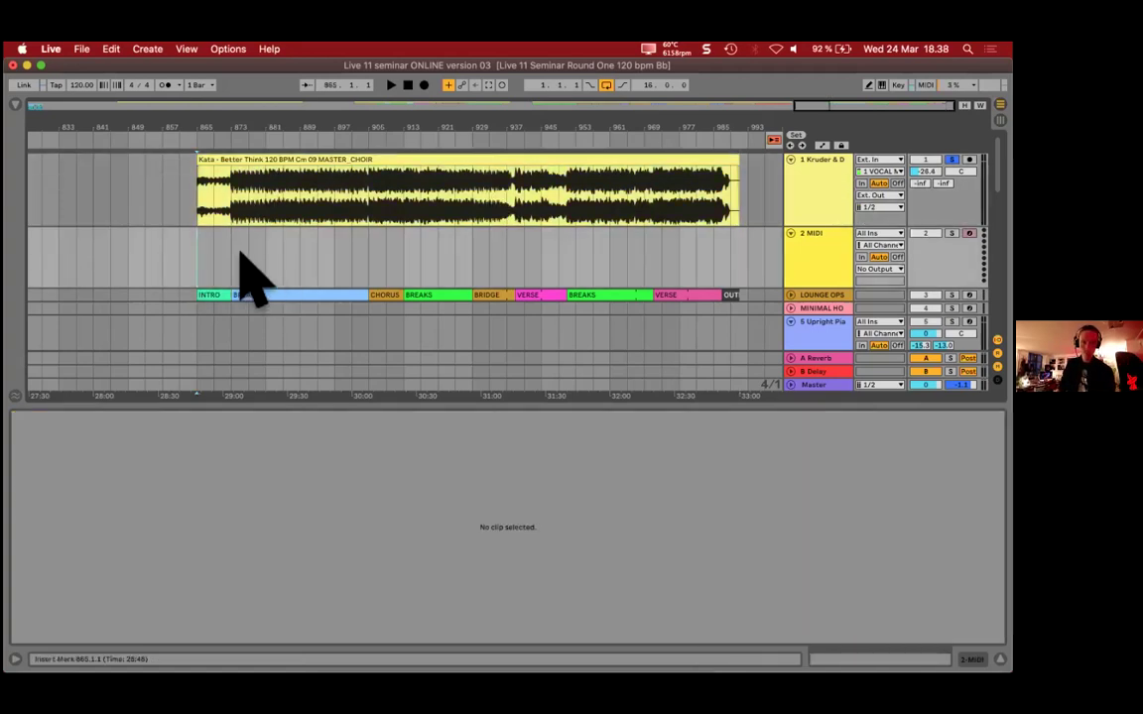
left_click_drag(229, 267, 200, 260)
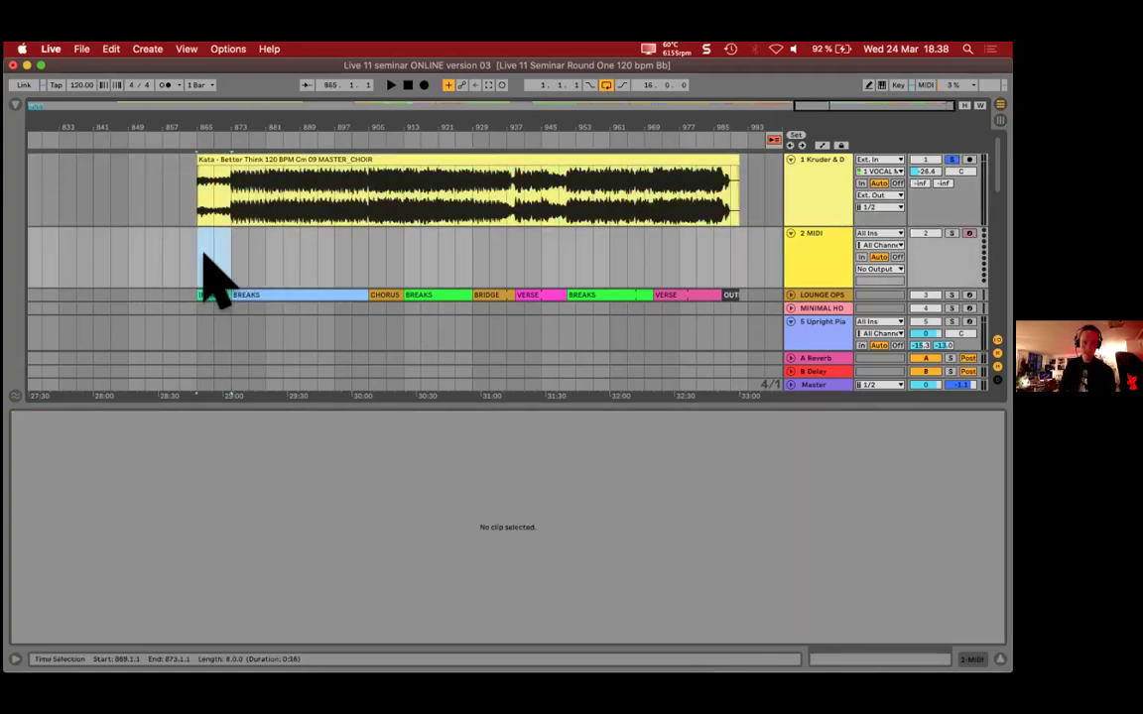
right_click(206, 256)
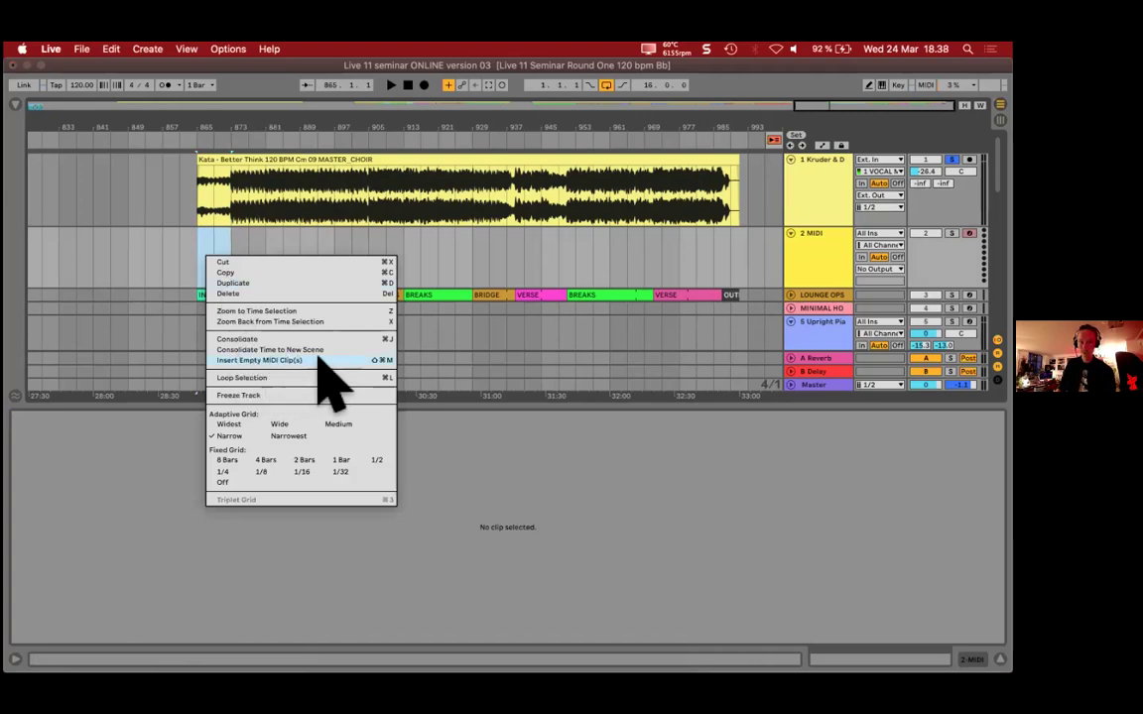
left_click(318, 358)
Step: Inspect the vocal audio clip around bar 901, zooming in and back out
left_click(286, 263)
left_click(226, 238)
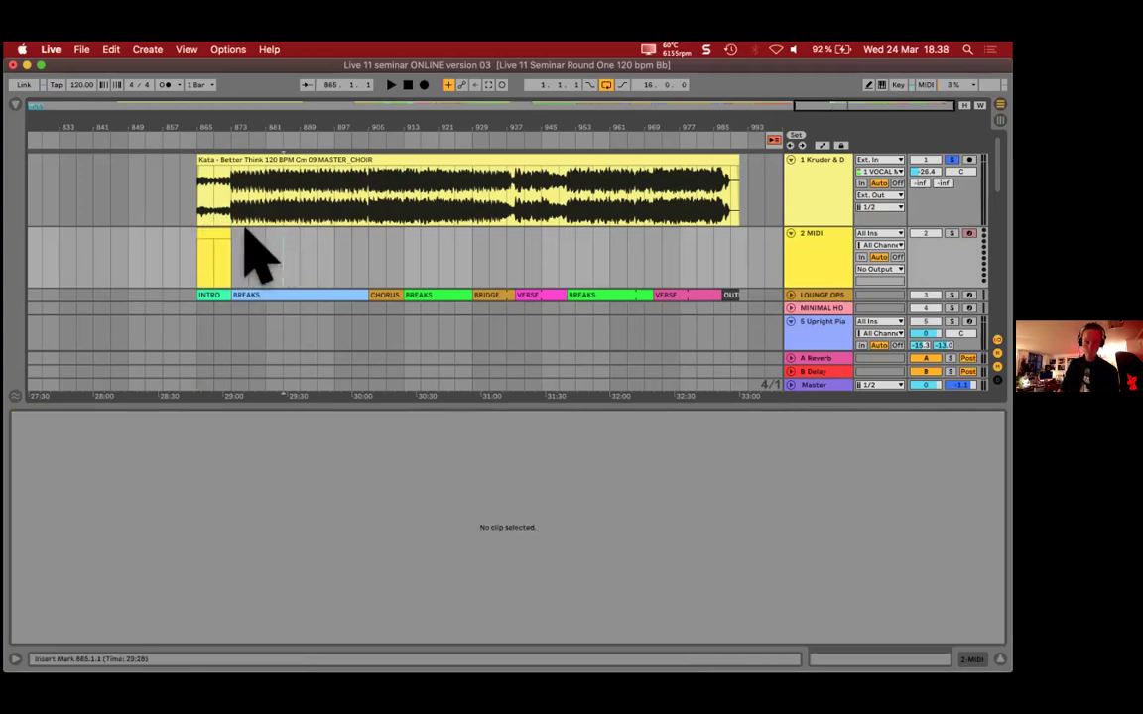
left_click_drag(235, 203, 347, 206)
left_click(353, 198)
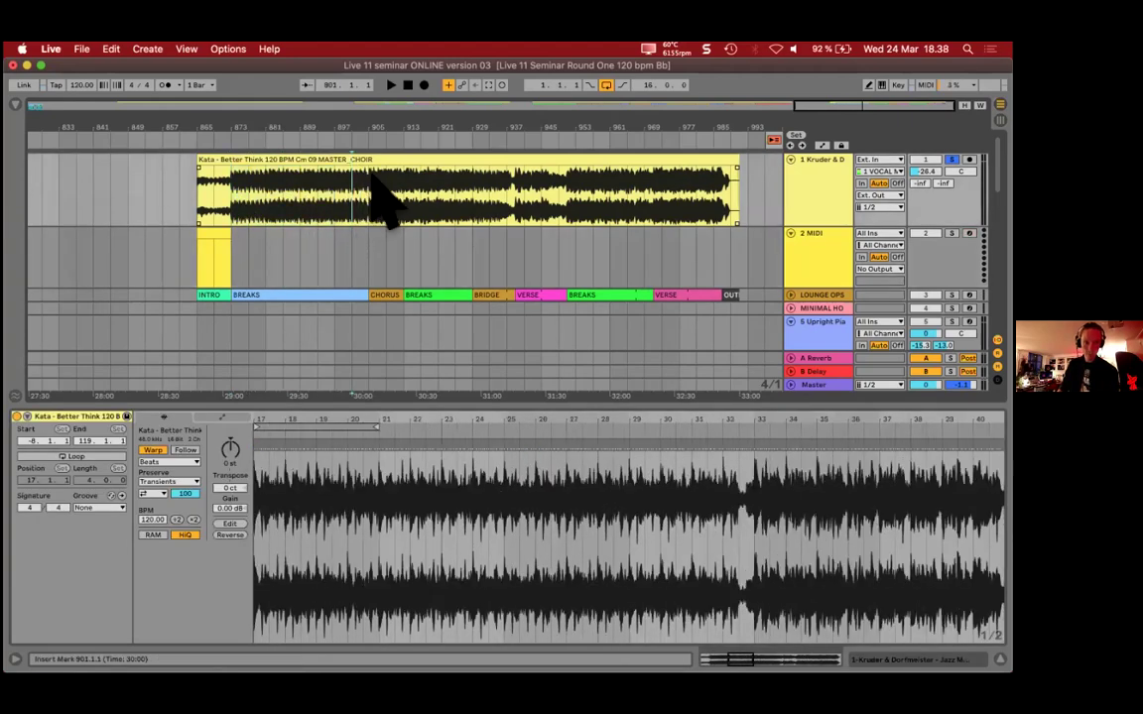
left_click_drag(375, 134, 357, 198)
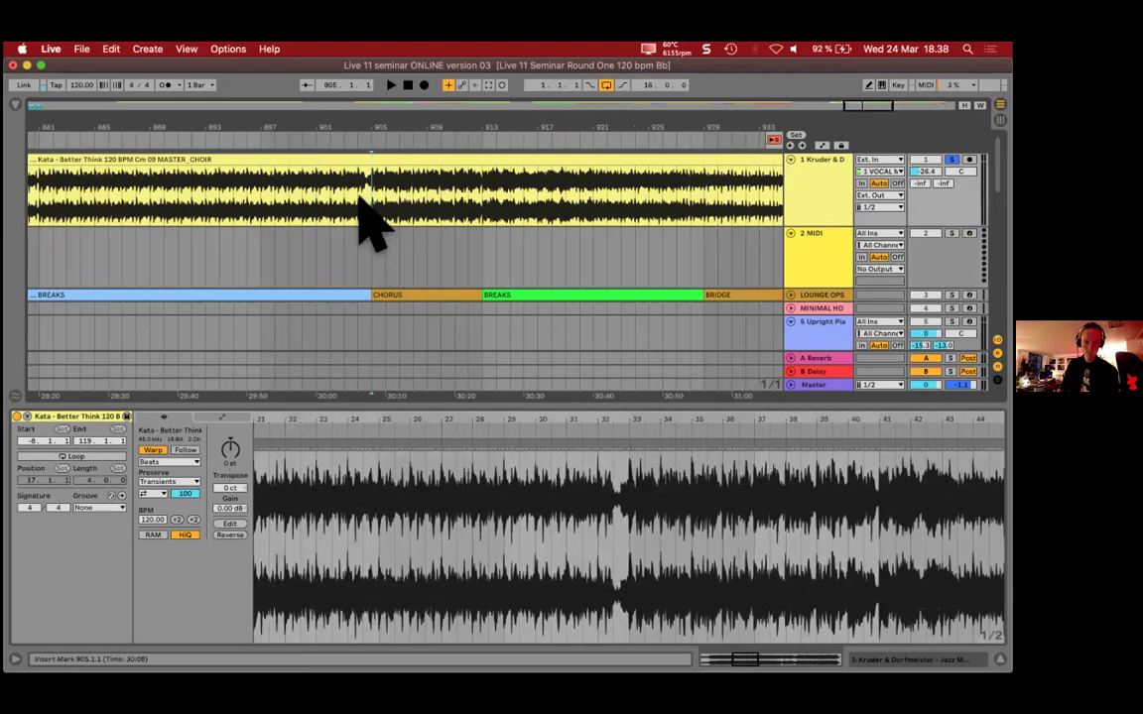
left_click_drag(359, 134, 373, 80)
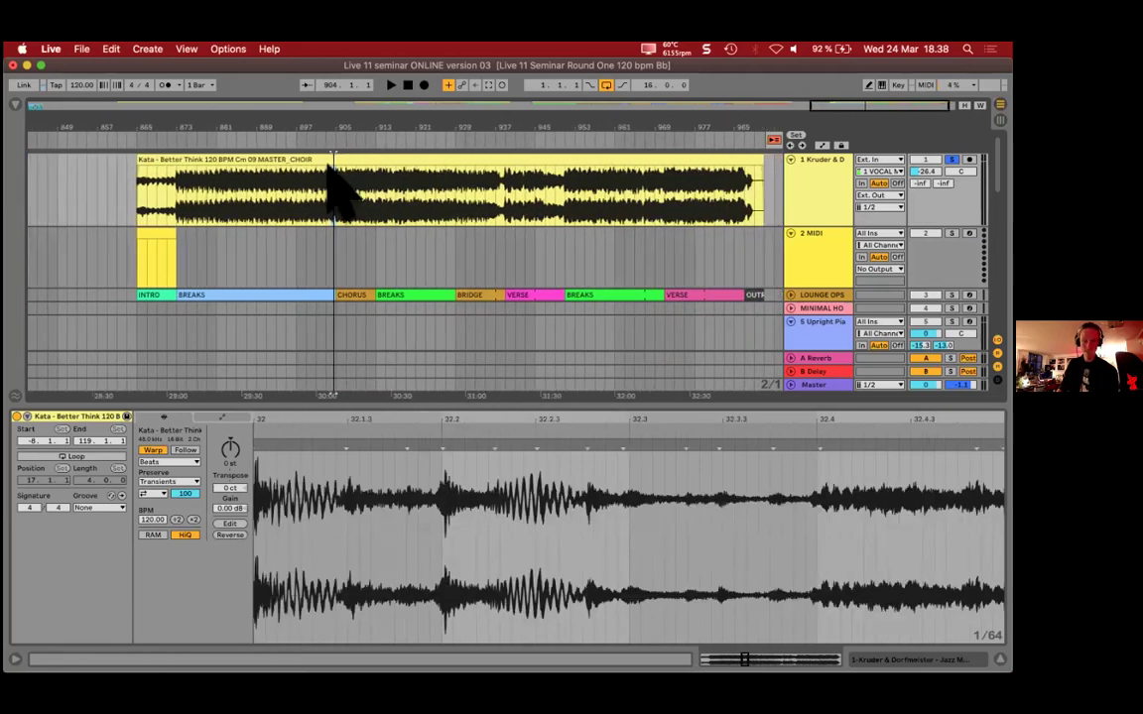
left_click(213, 263)
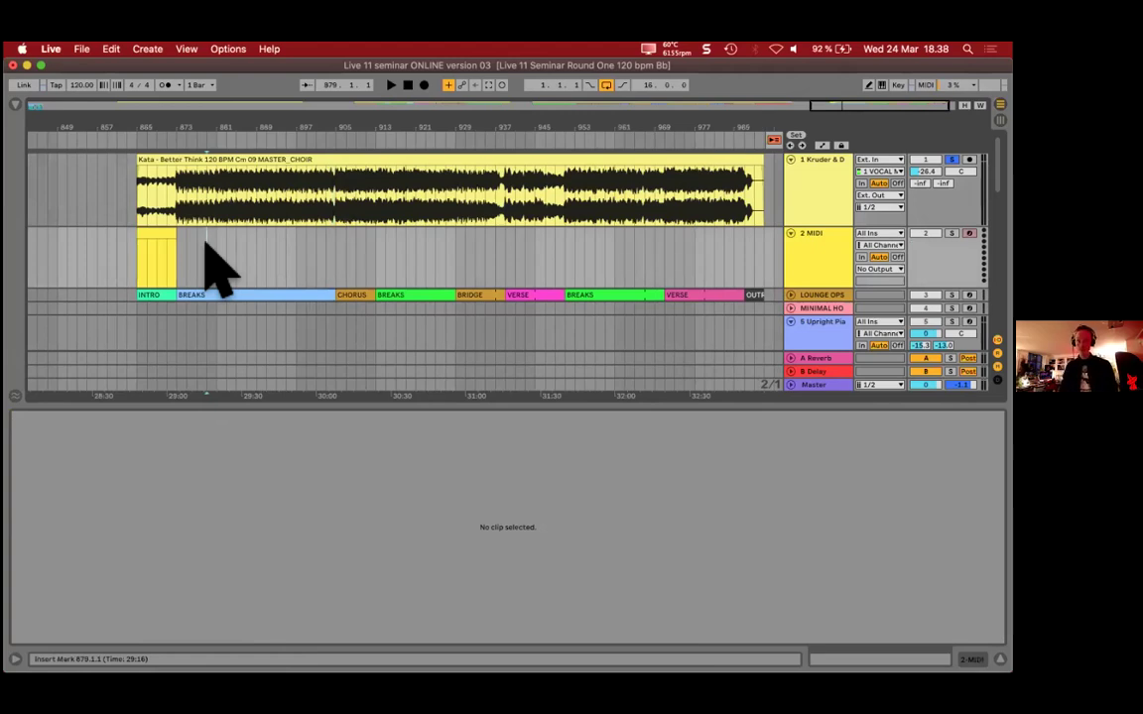
Step: Name the first clip INTRO, start playback, and copy it to bar 873 as BREAKS
left_click(153, 236)
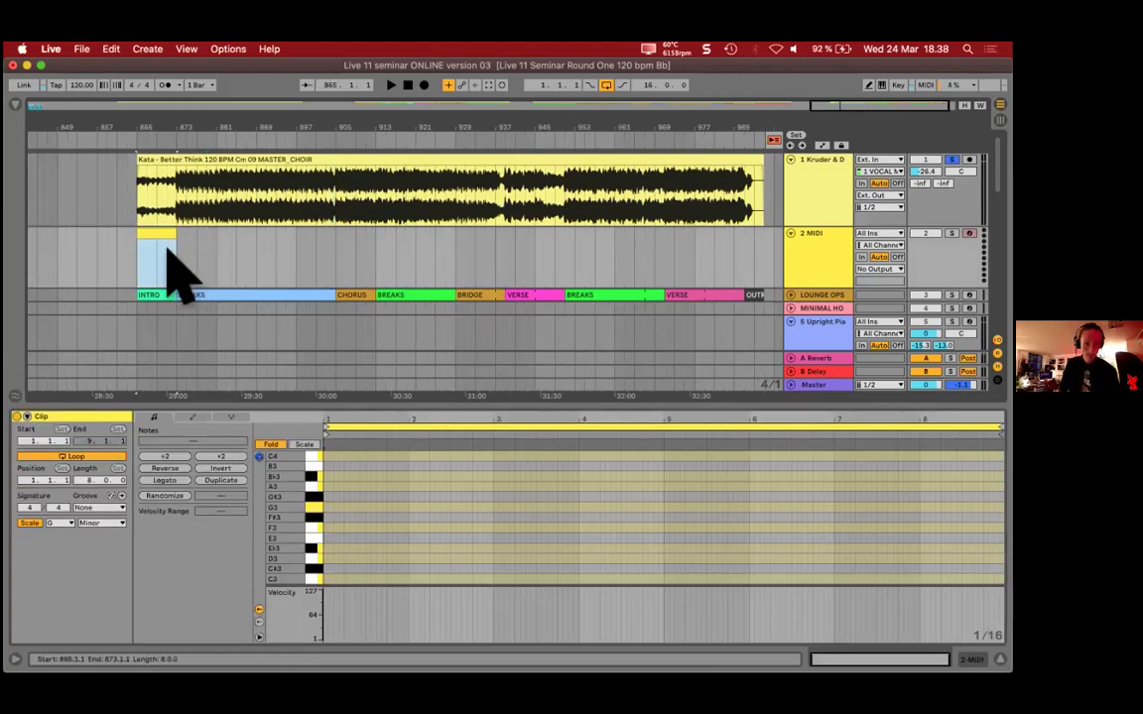
key("space")
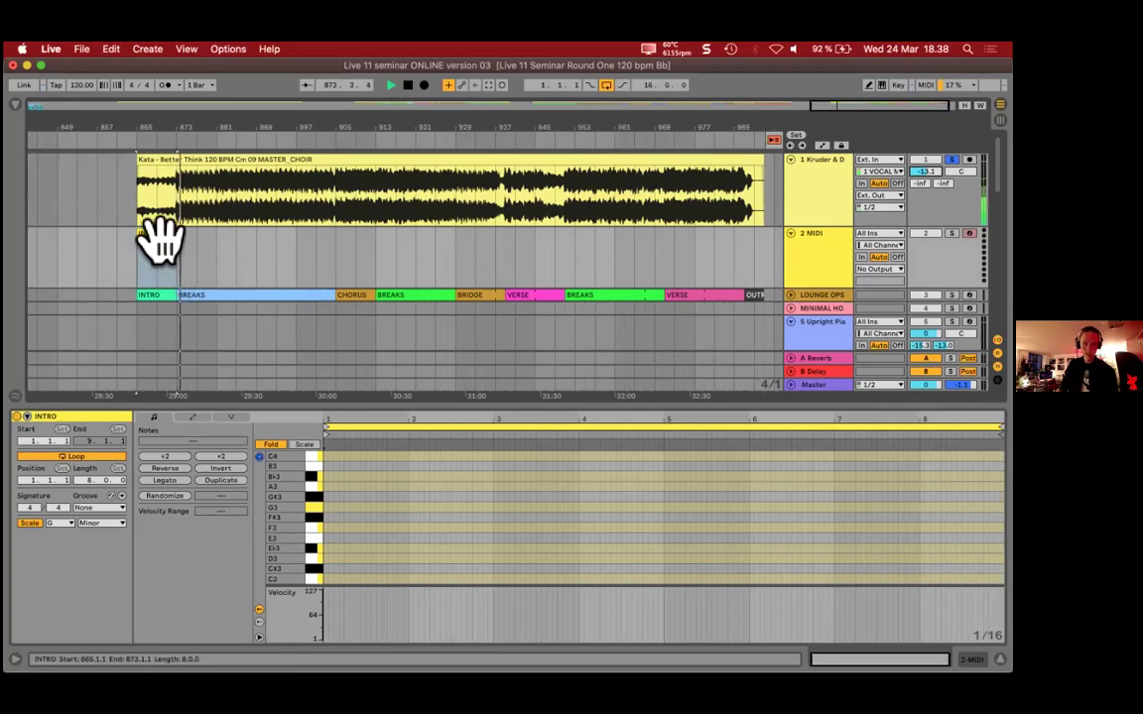
left_click_drag(158, 238, 250, 240)
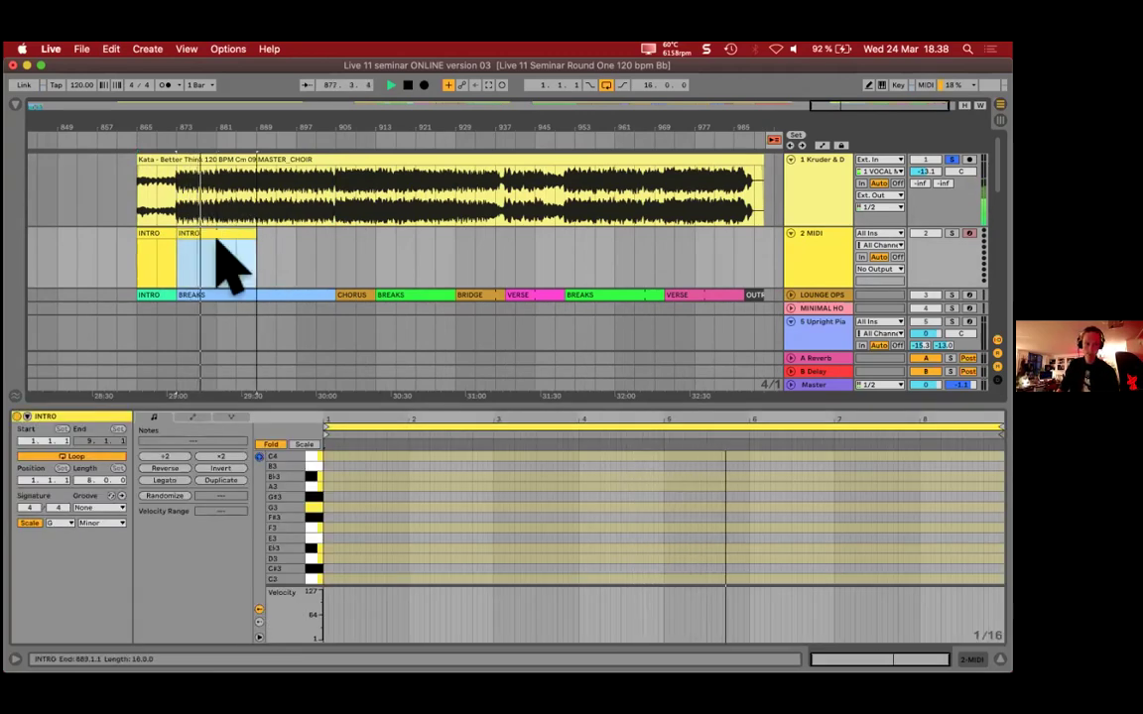
type("BREAKS")
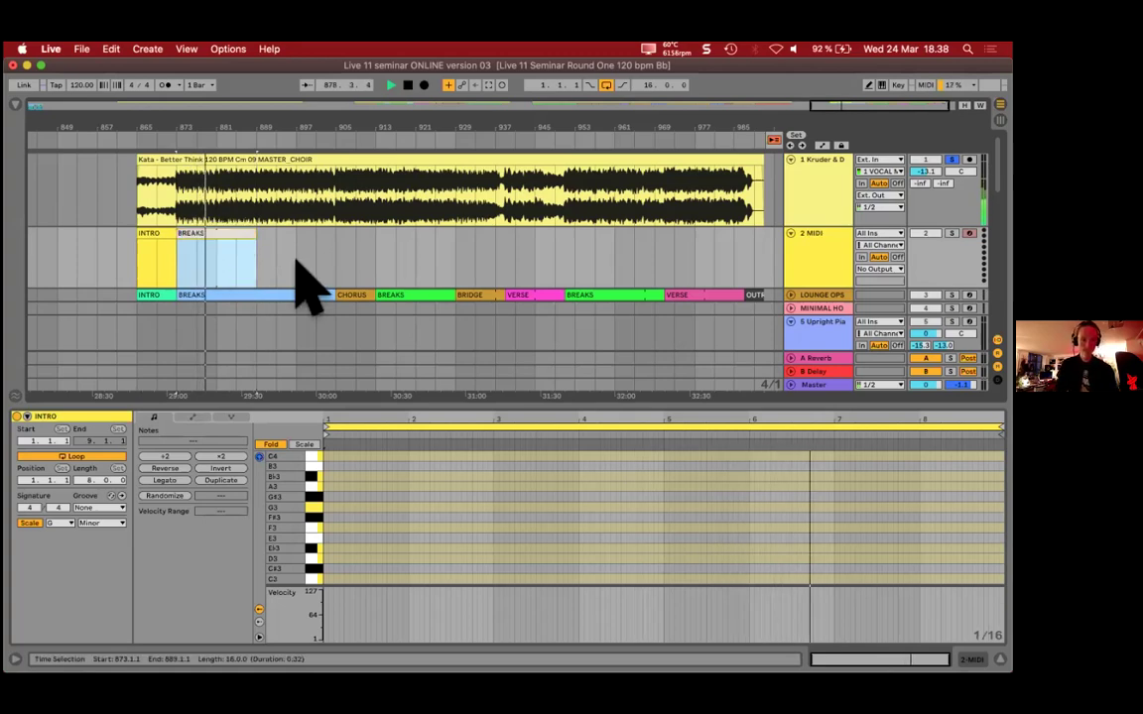
key("Return")
Step: Colour the BREAKS clip green
right_click(236, 236)
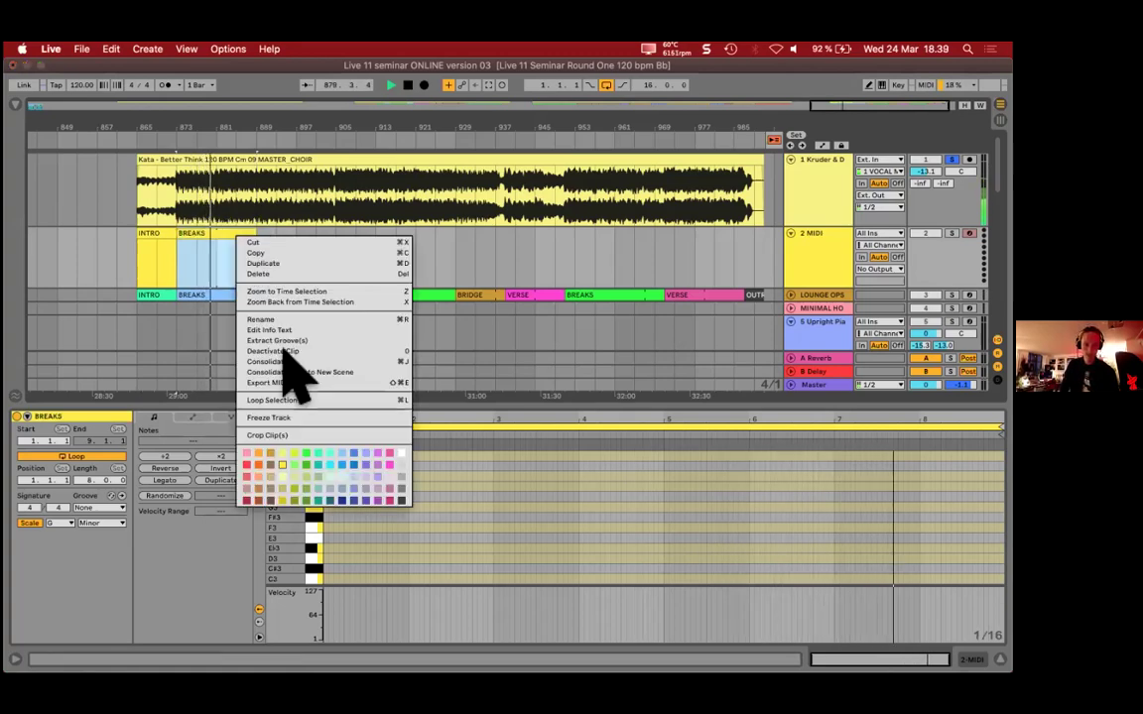
left_click(317, 458)
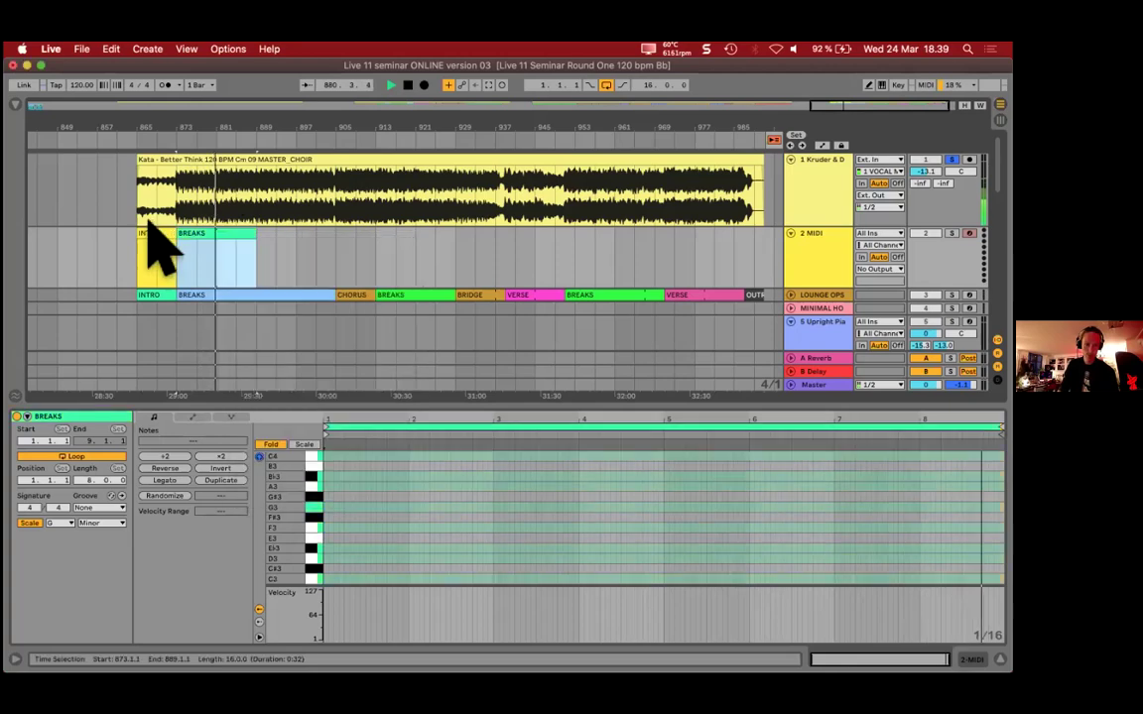
left_click(216, 238)
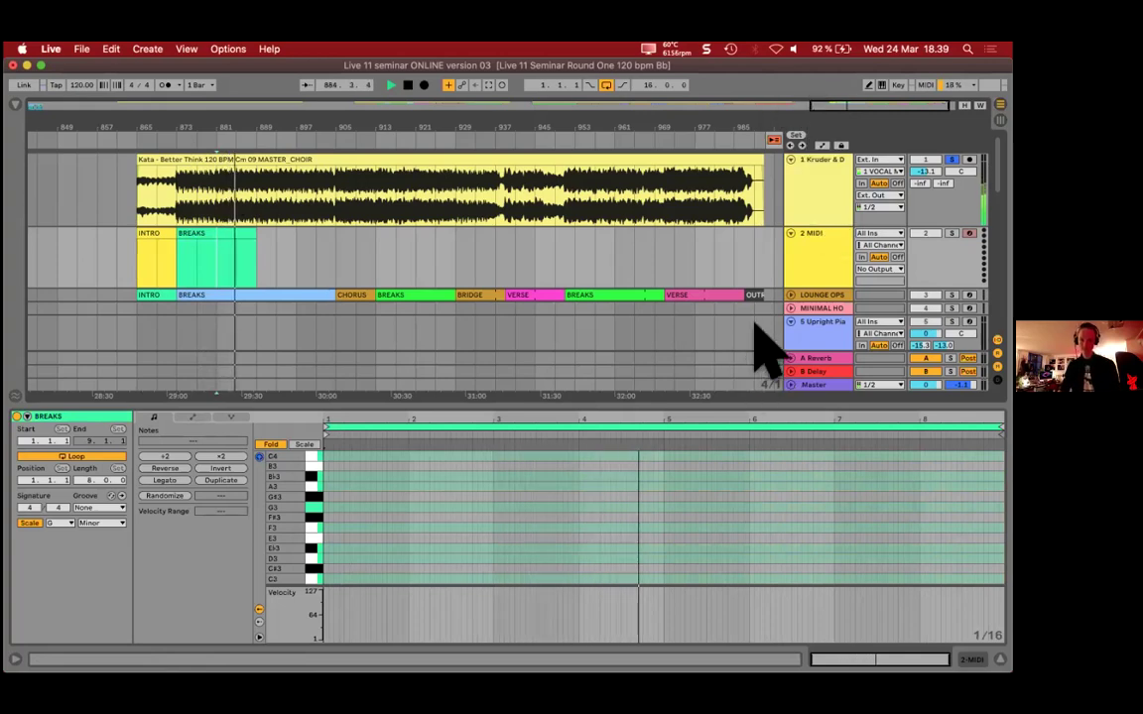
left_click(308, 263)
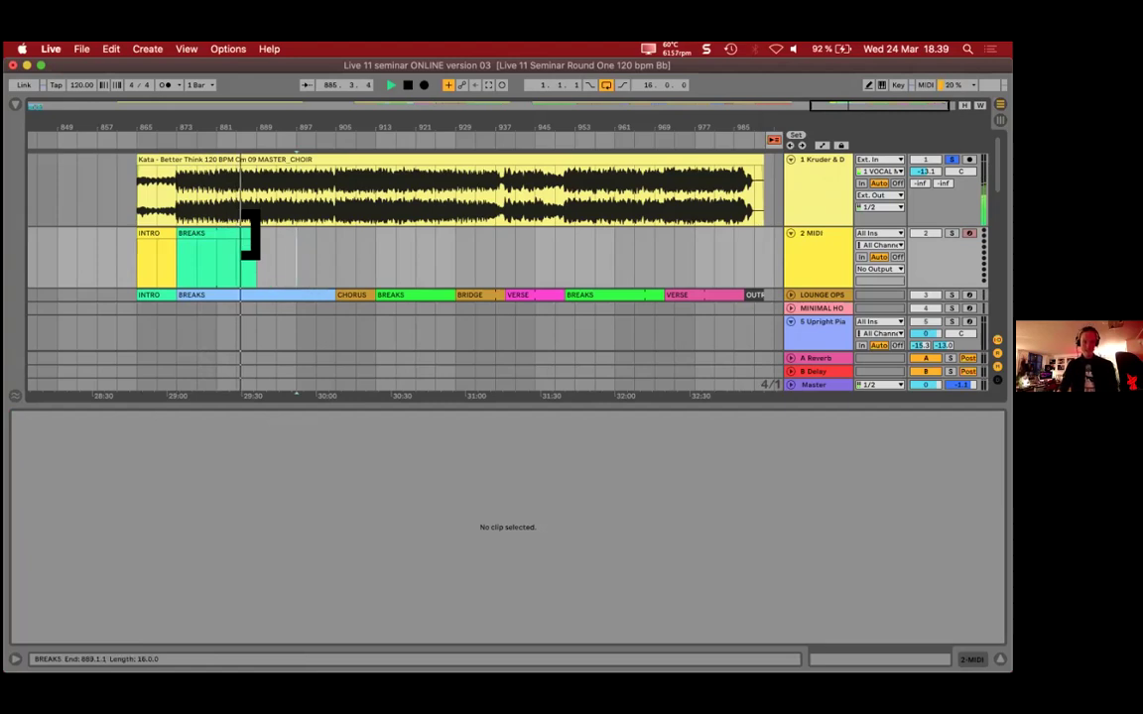
Step: Extend the BREAKS clip so it ends at bar 905
left_click_drag(262, 242, 295, 244)
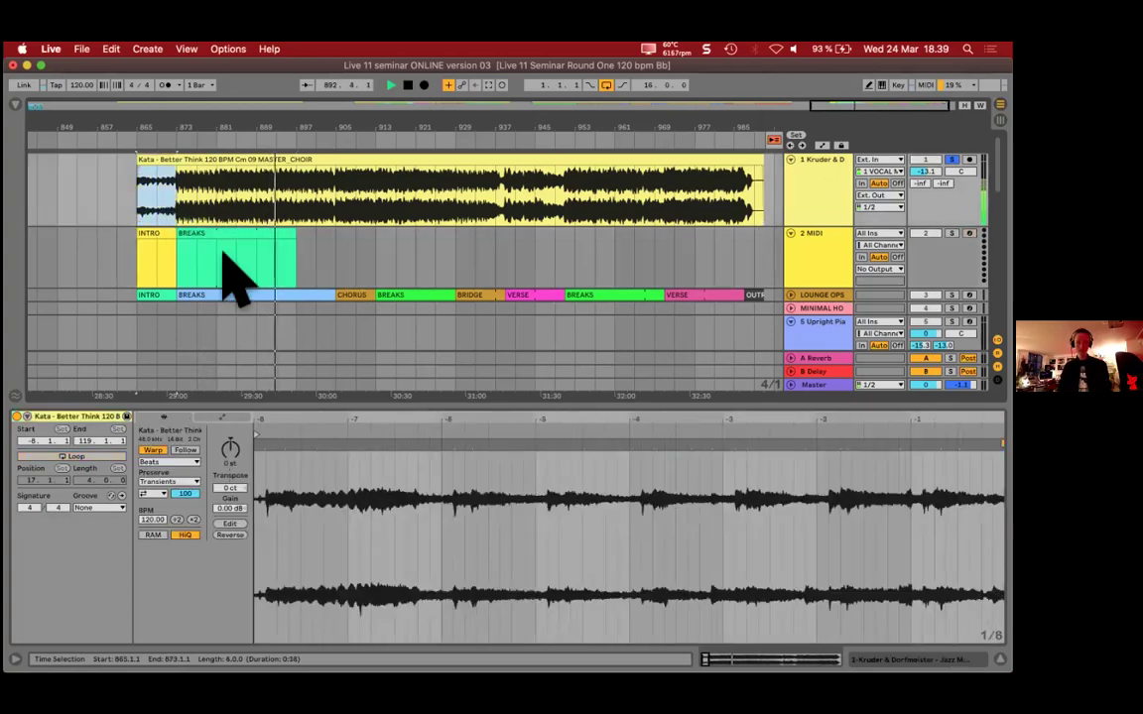
left_click(153, 255)
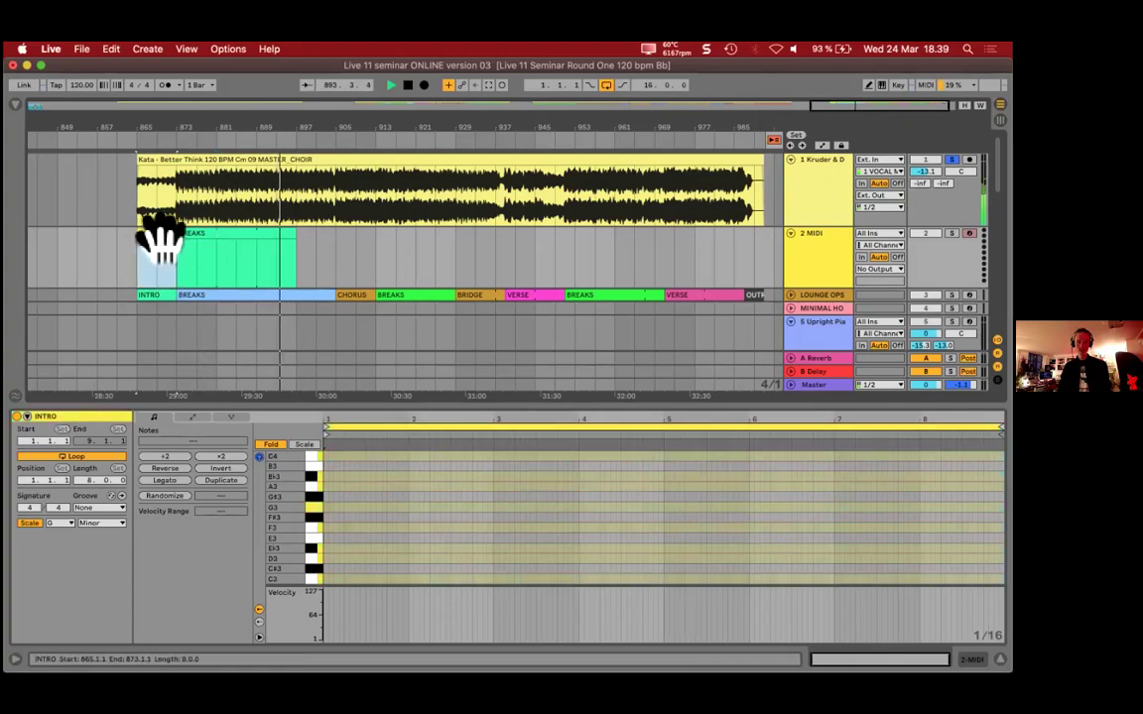
left_click_drag(179, 254, 236, 256)
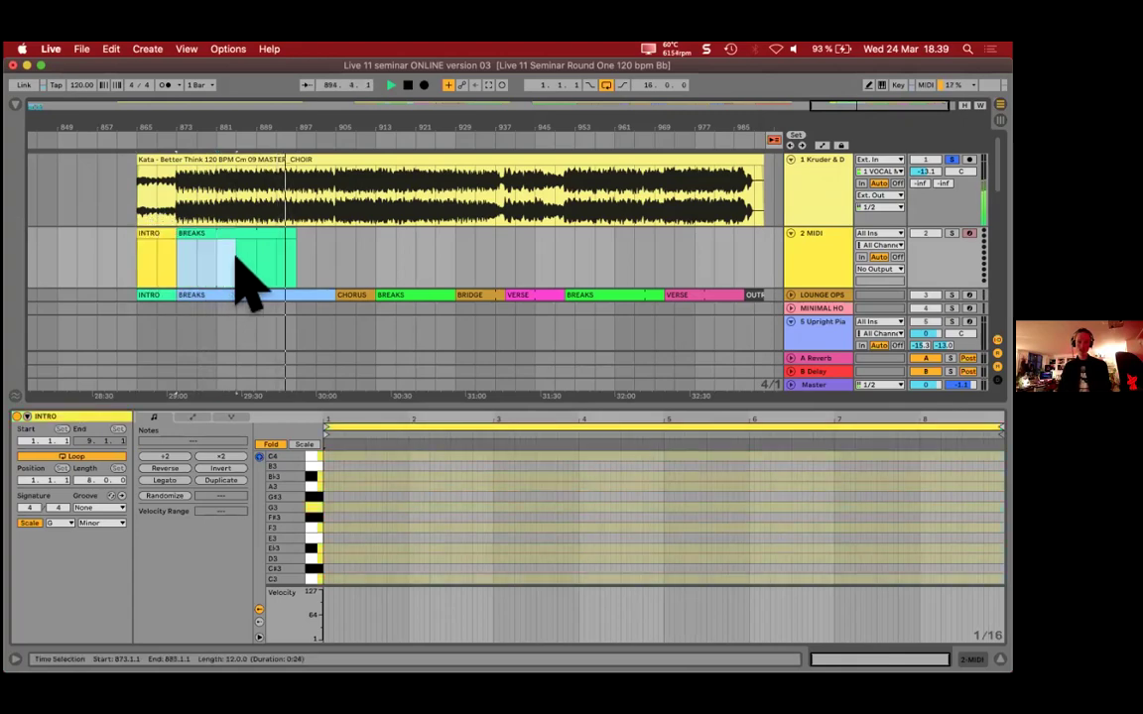
left_click(333, 260)
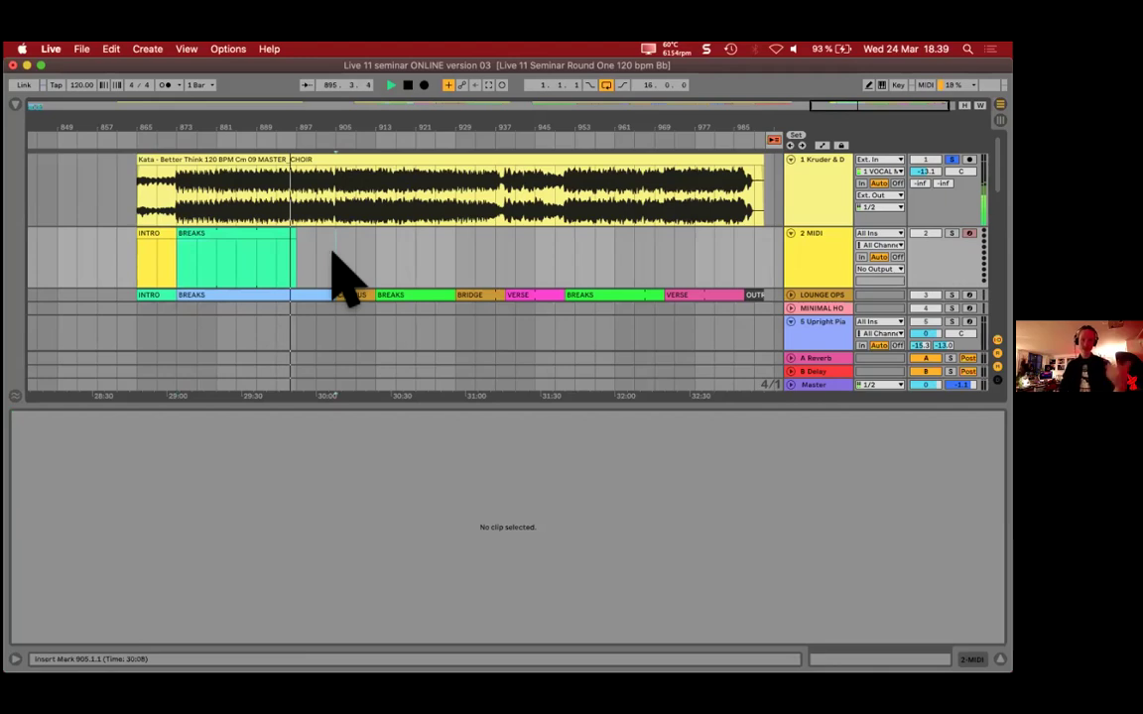
left_click(187, 257)
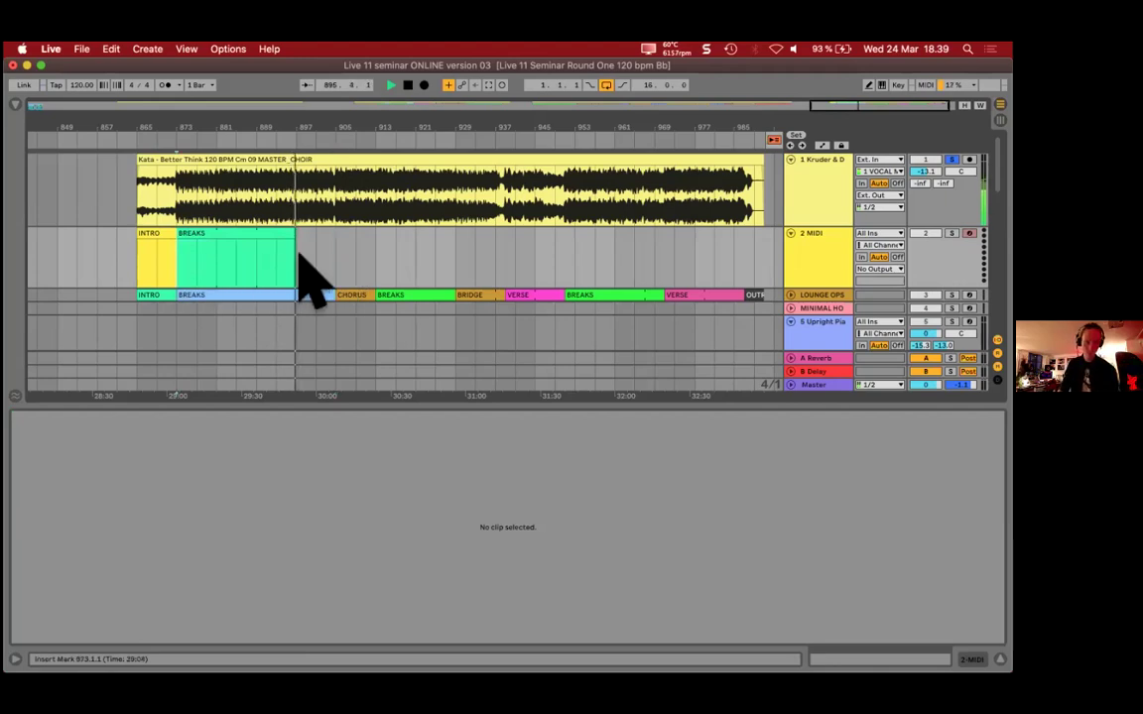
left_click_drag(299, 248, 334, 248)
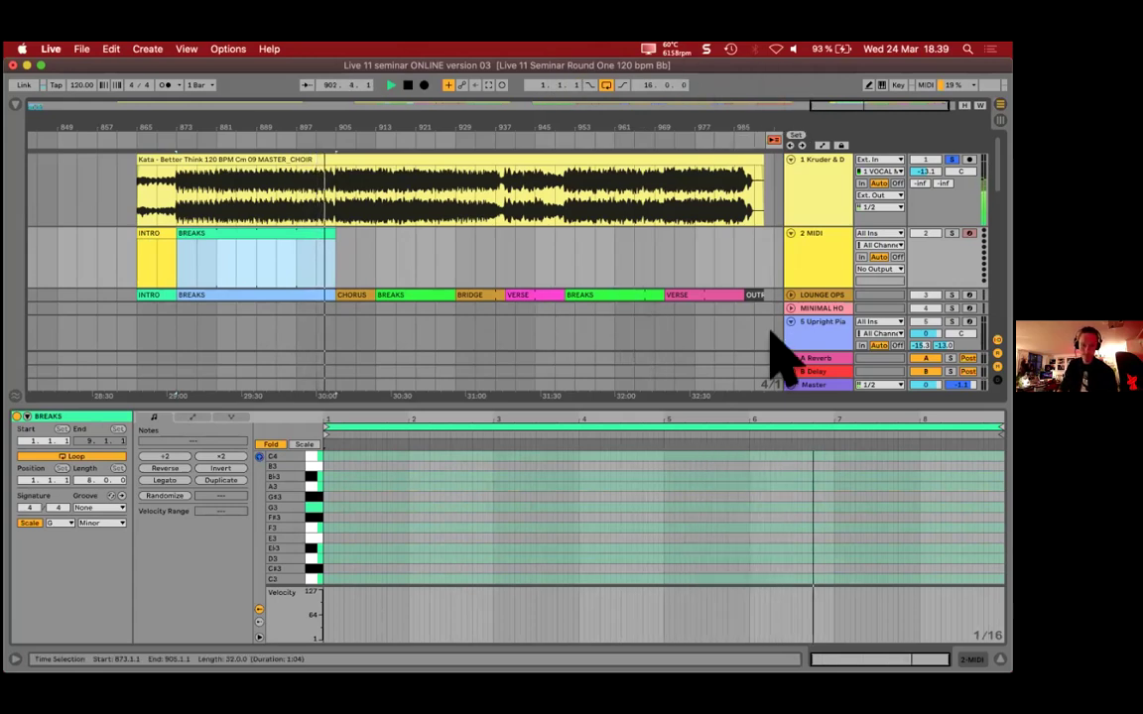
scroll(357, 266, "up", 5)
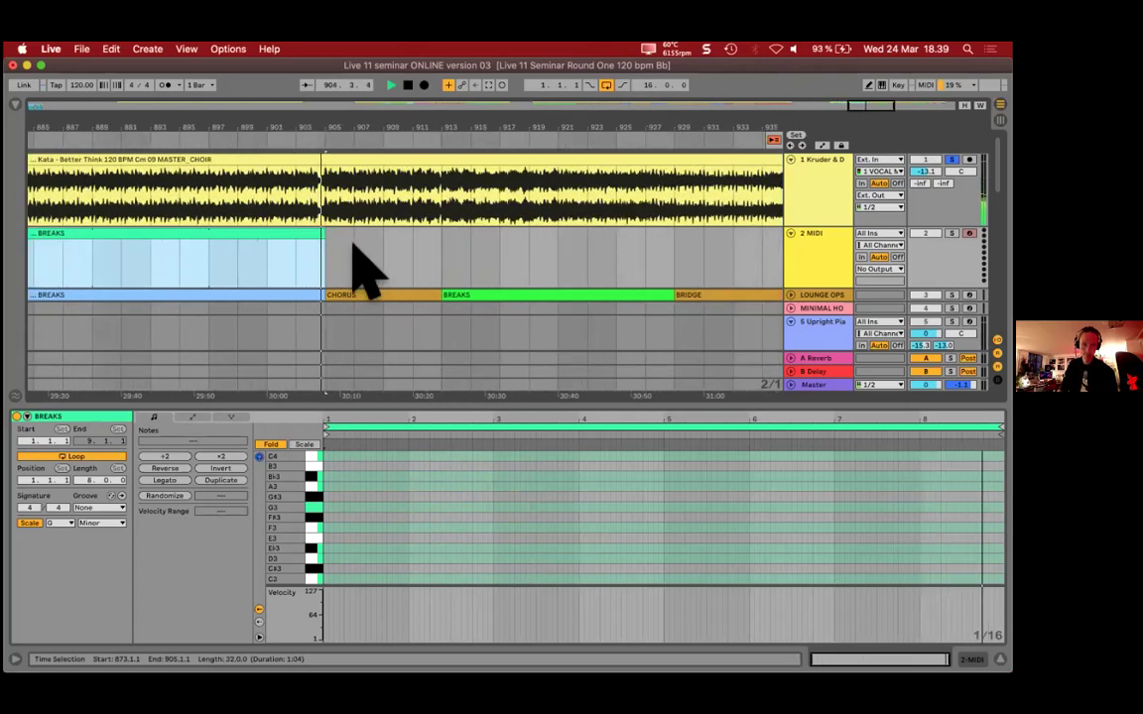
left_click(334, 248)
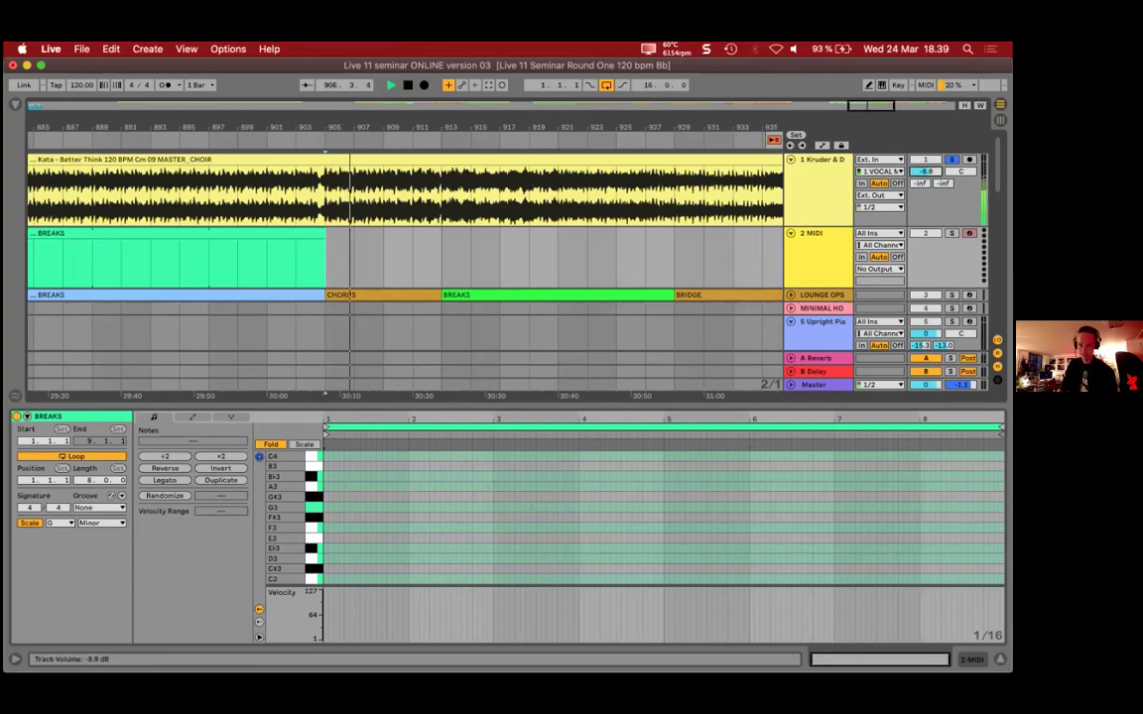
Step: Insert a pink MIDI clip named CHORUS - GONE over bars 905–929
left_click_drag(332, 248, 679, 246)
key("super+shift+m")
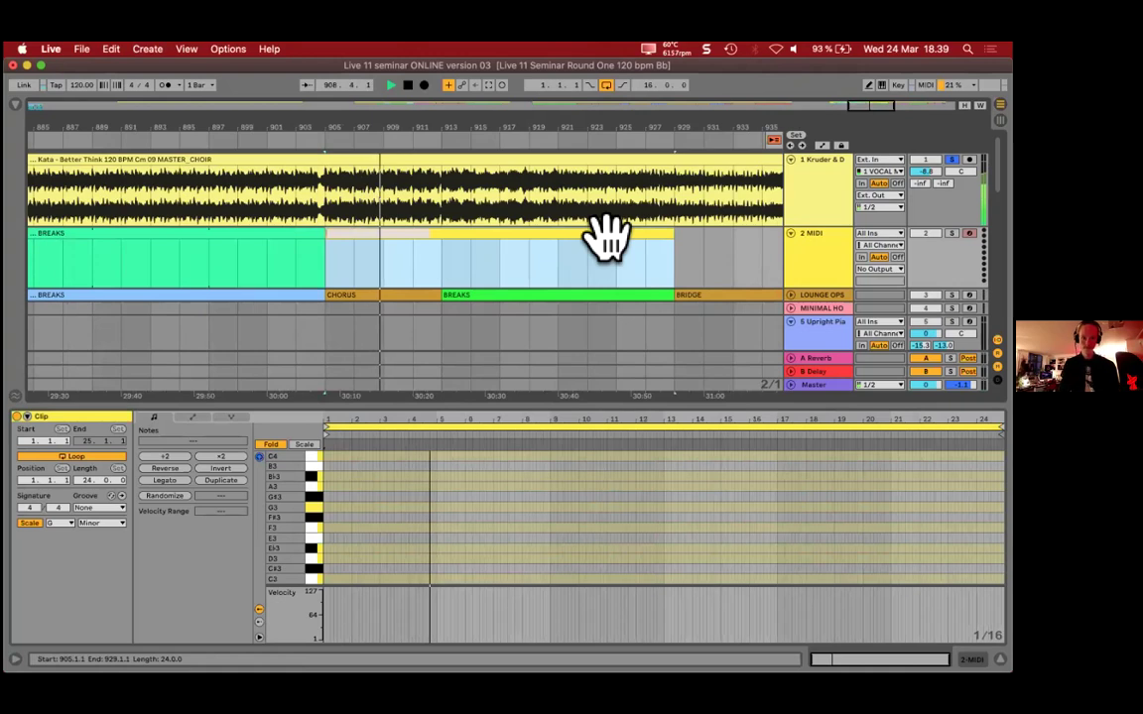
type("ONE")
key("Return")
right_click(601, 234)
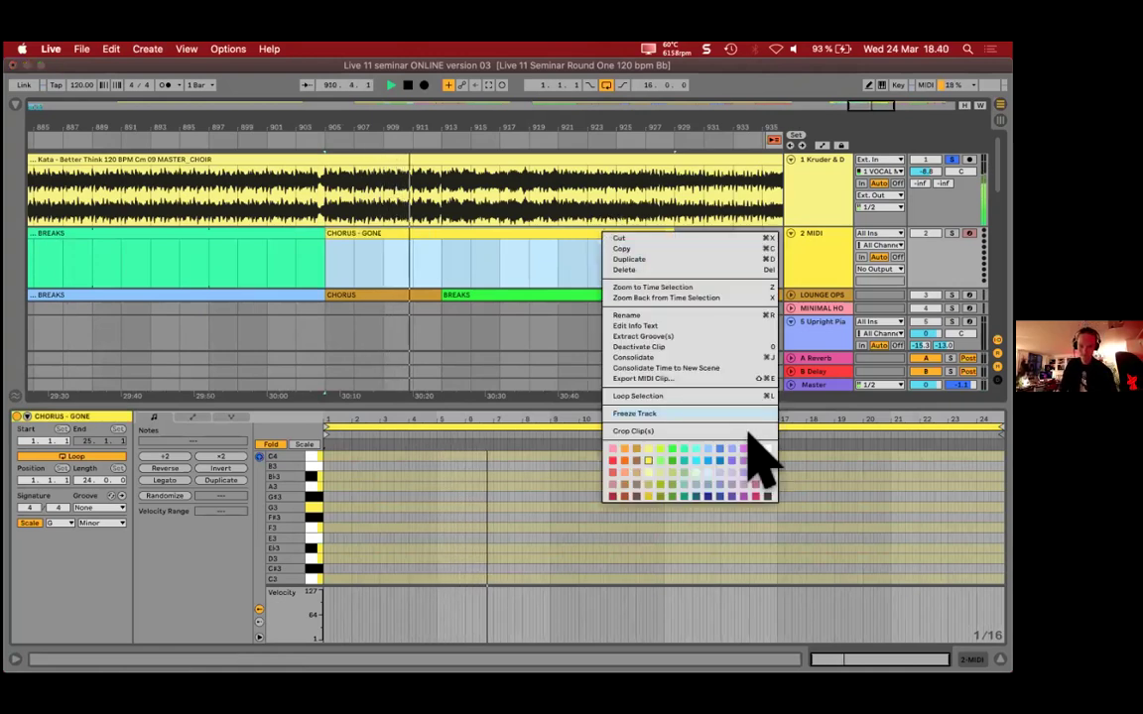
left_click(755, 461)
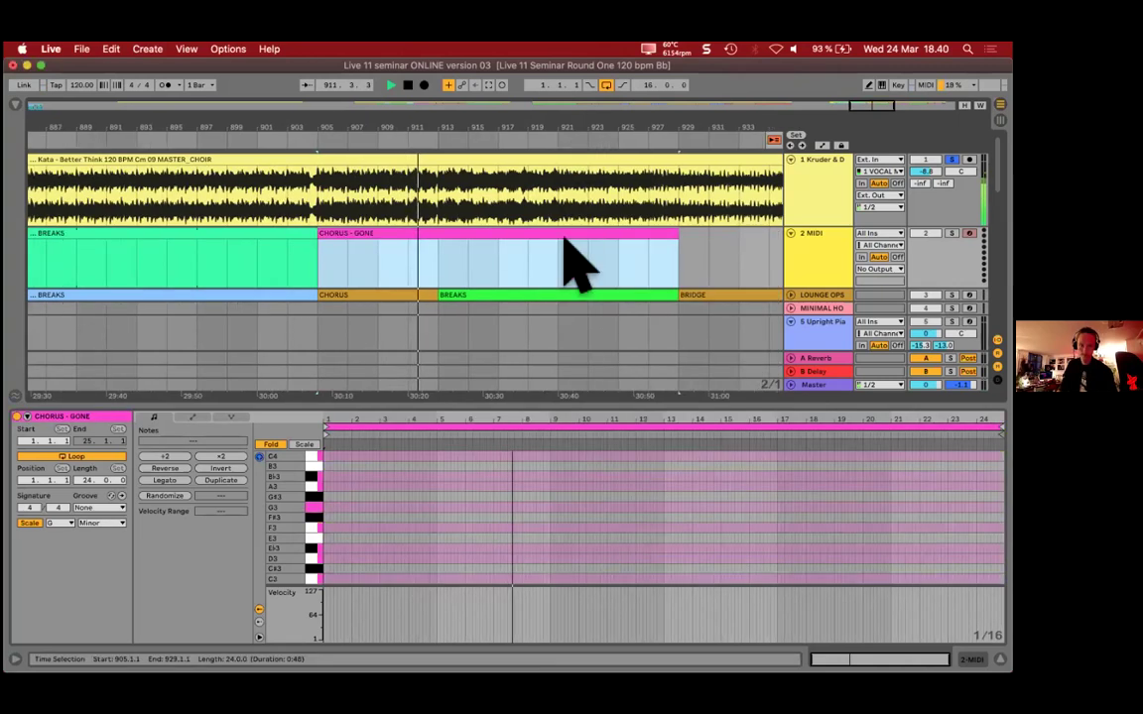
scroll(570, 256, "down", 3)
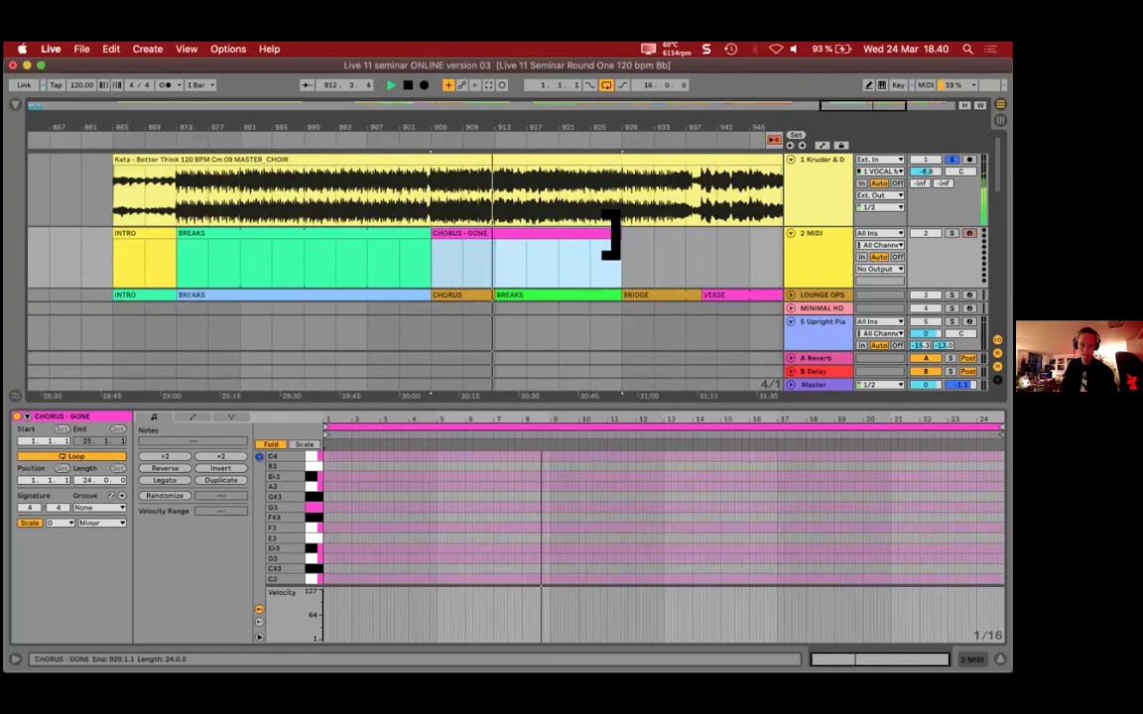
Step: Shorten CHORUS - GONE to bar 913 and add a green BREEEAKSS 2 clip at bars 913–929
left_click_drag(609, 238, 522, 242)
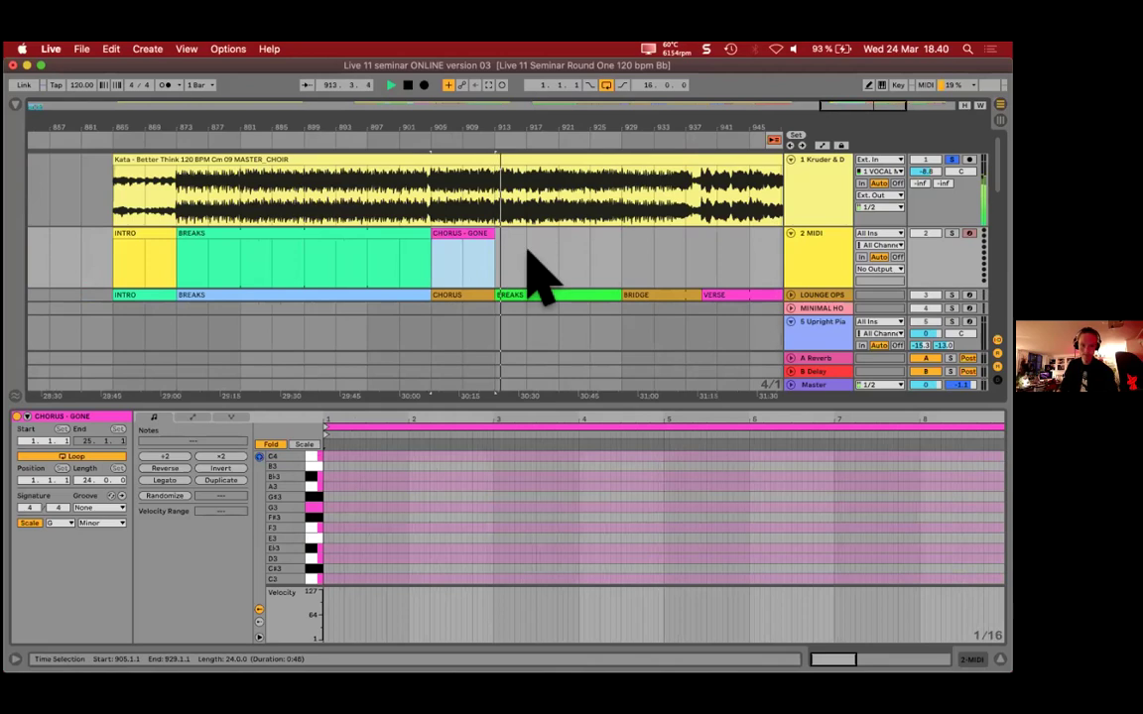
key("super+shift+m")
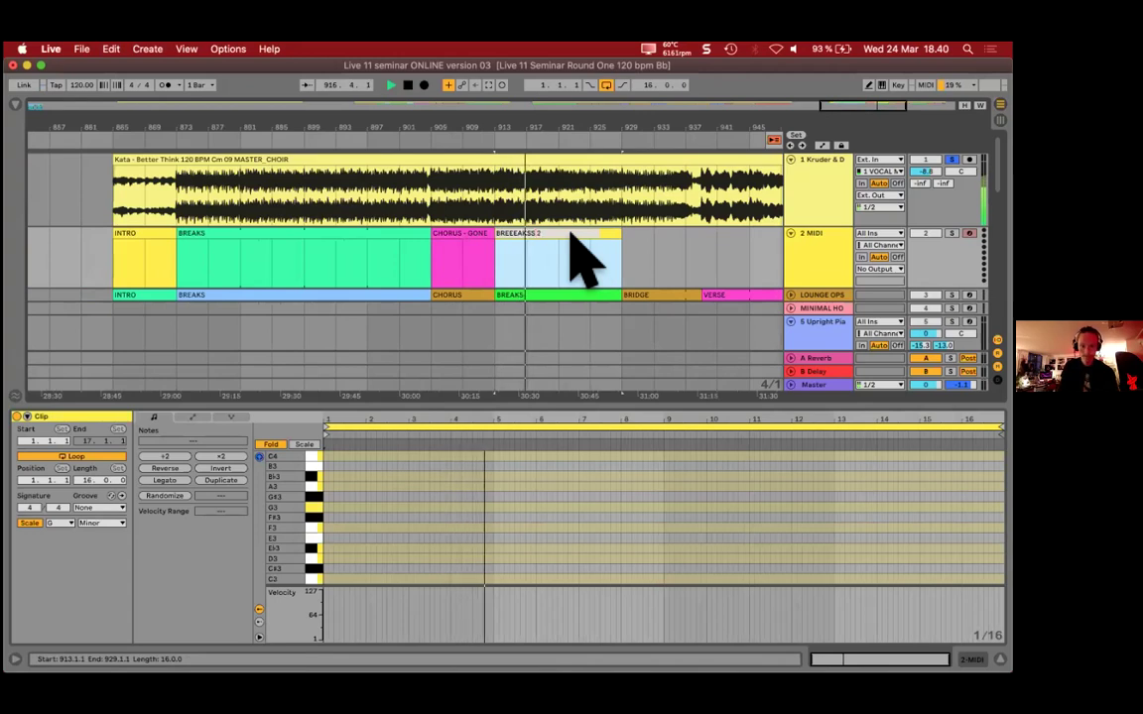
key("Return")
right_click(575, 241)
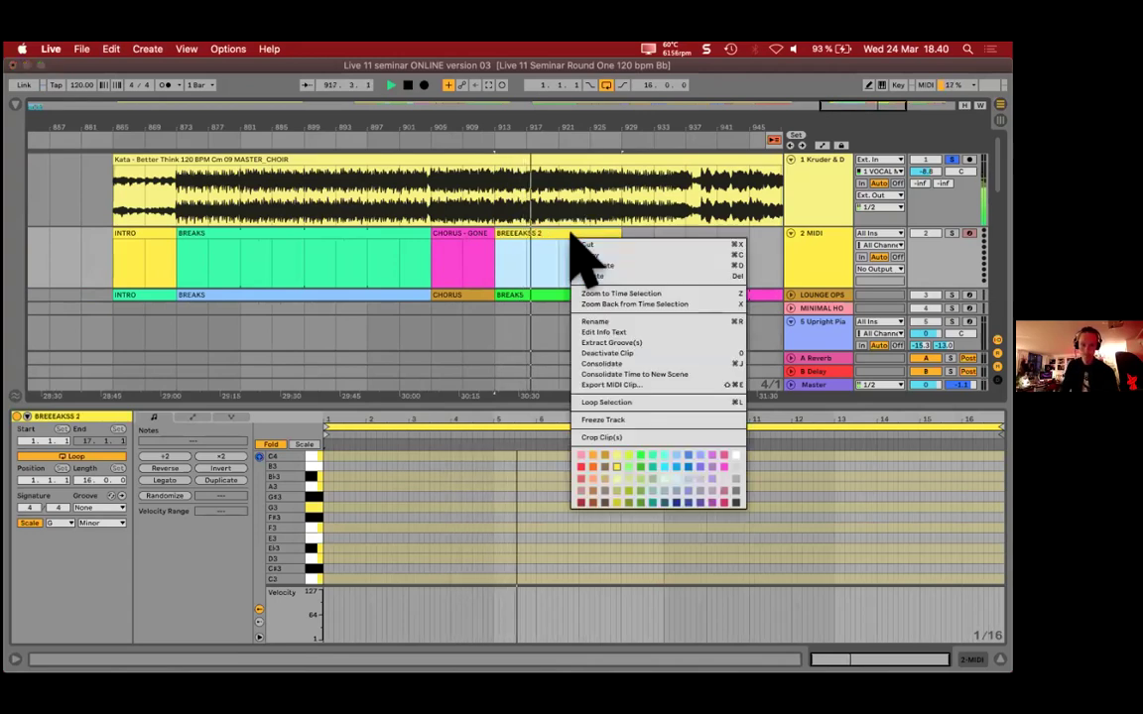
left_click(667, 472)
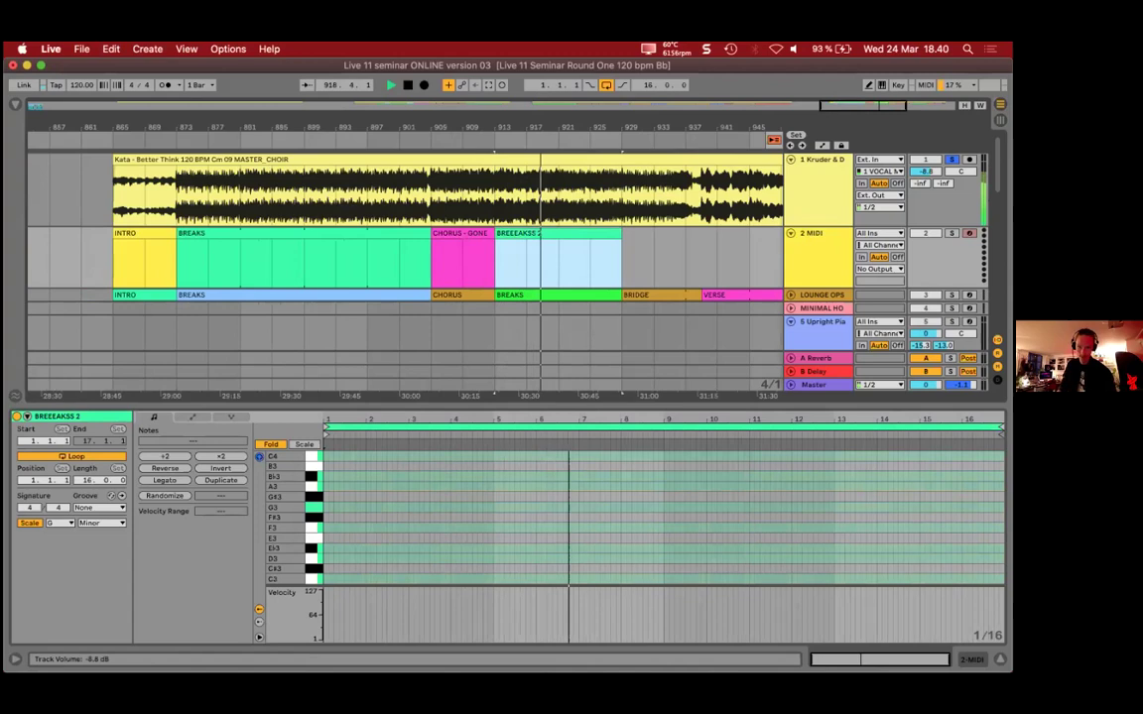
left_click(924, 171)
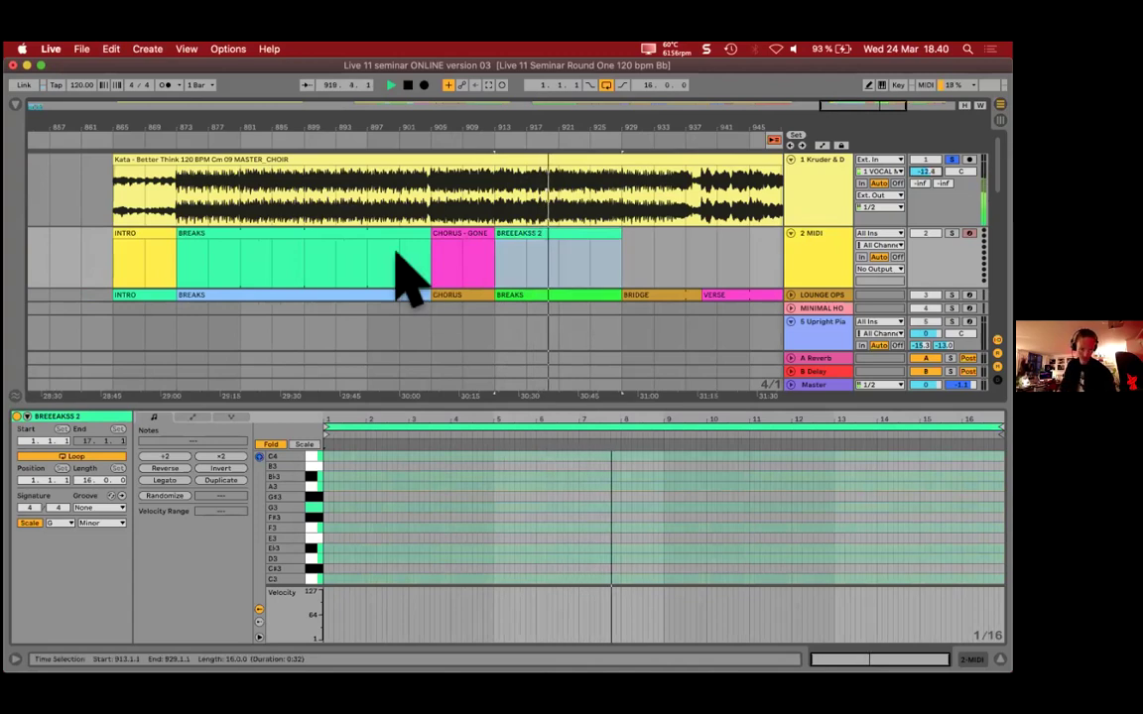
Step: Mark a time range over the BREAKS clip and open the BREEEAKSS 2 clip's notes
left_click(561, 263)
scroll(298, 218, "right", 2)
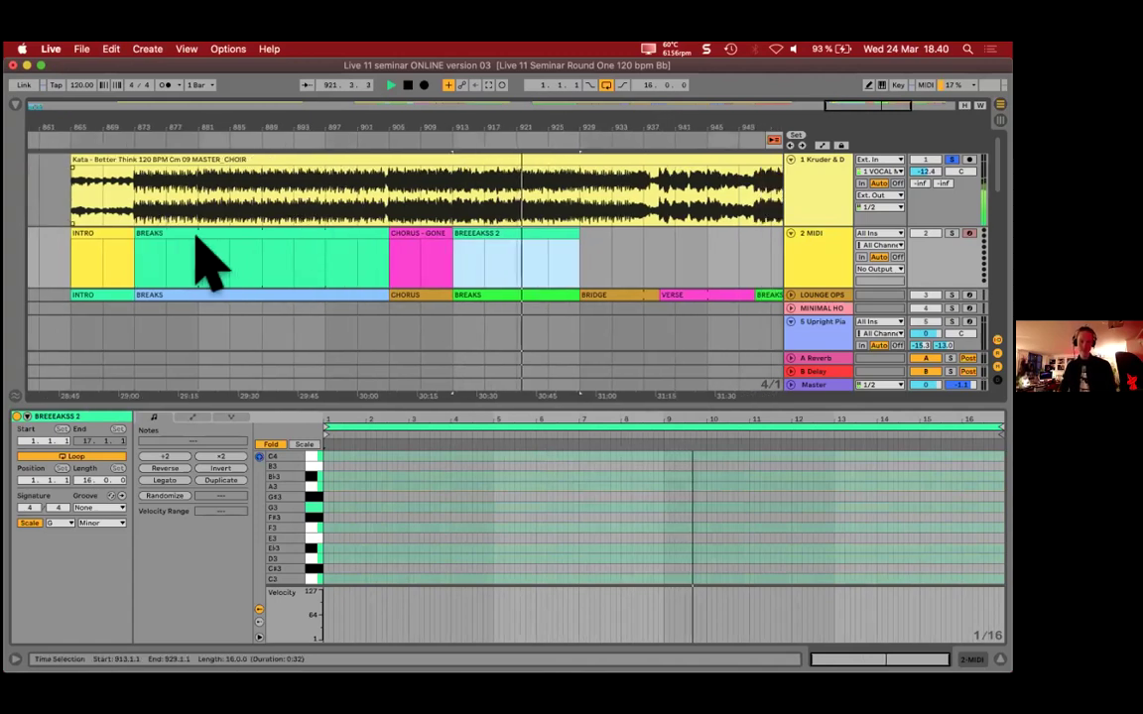
left_click_drag(139, 283, 262, 286)
left_click_drag(372, 282, 377, 281)
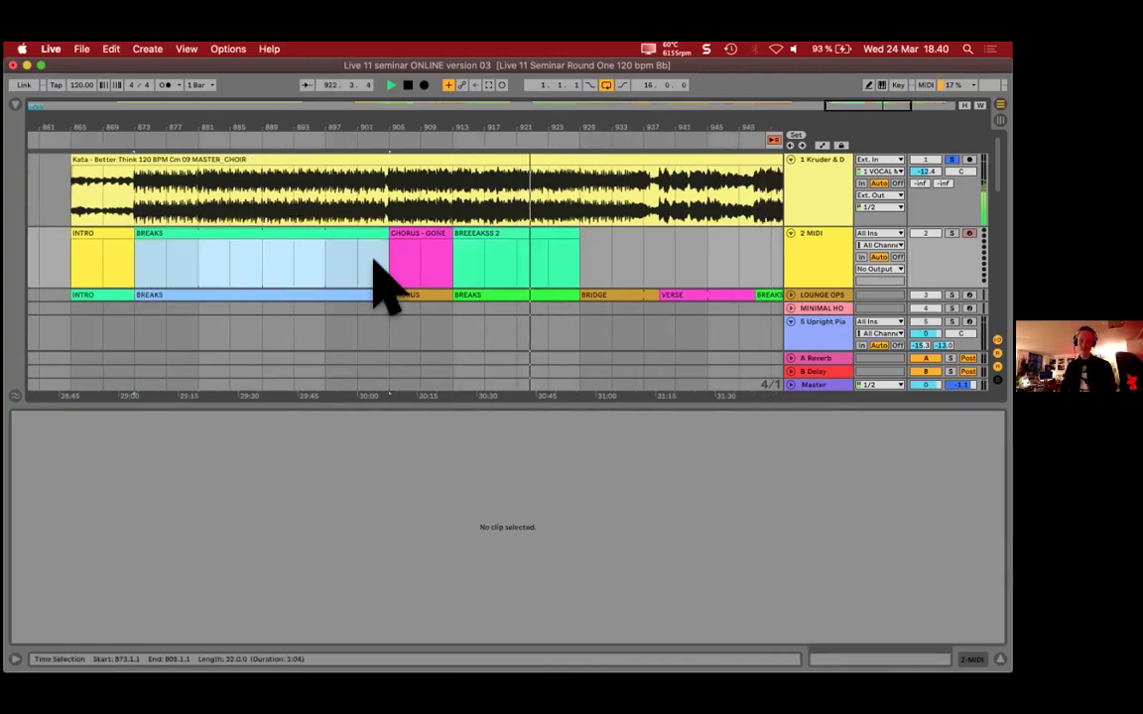
left_click(497, 235)
scroll(593, 268, "right", 5)
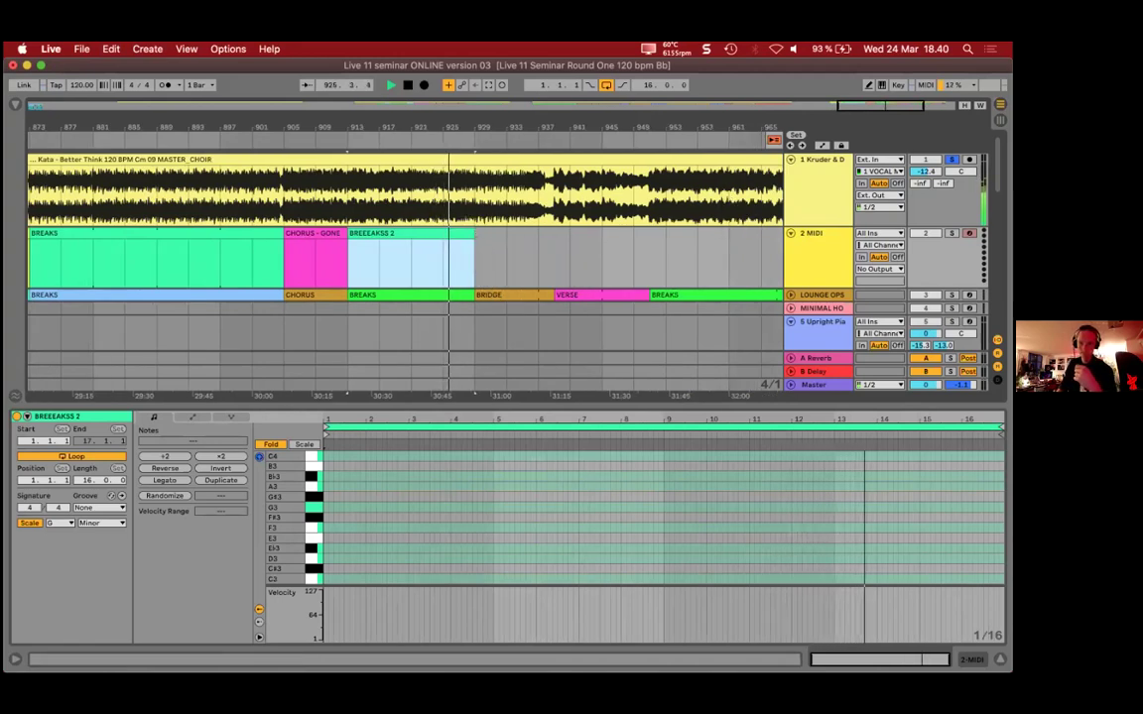
Step: Raise the vocal track to -7.8 dB and insert a PRE-CHORUS clip at bars 929–937
left_click_drag(923, 171, 923, 155)
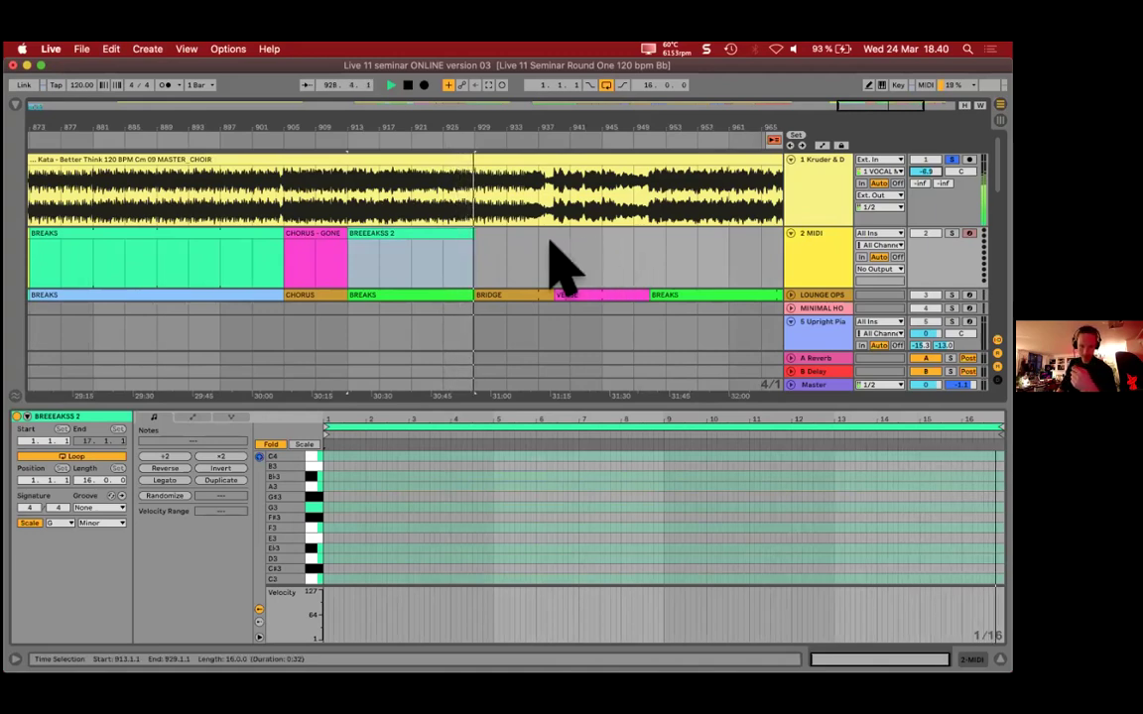
left_click_drag(485, 240, 551, 251)
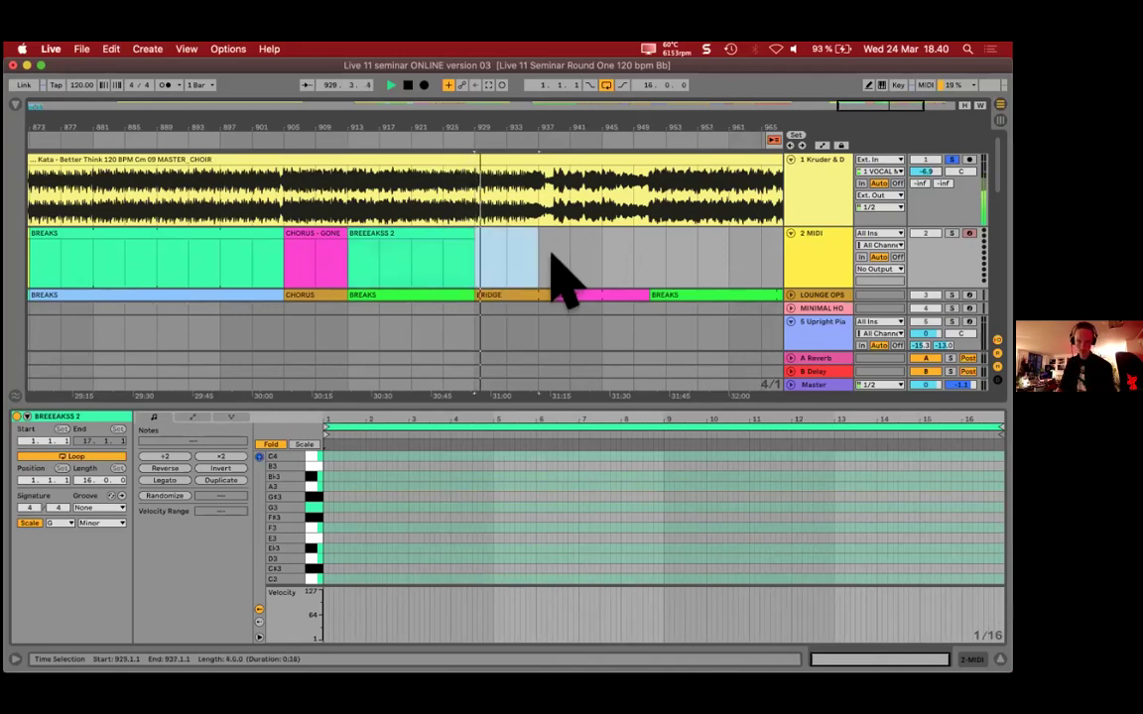
key("super+shift+m")
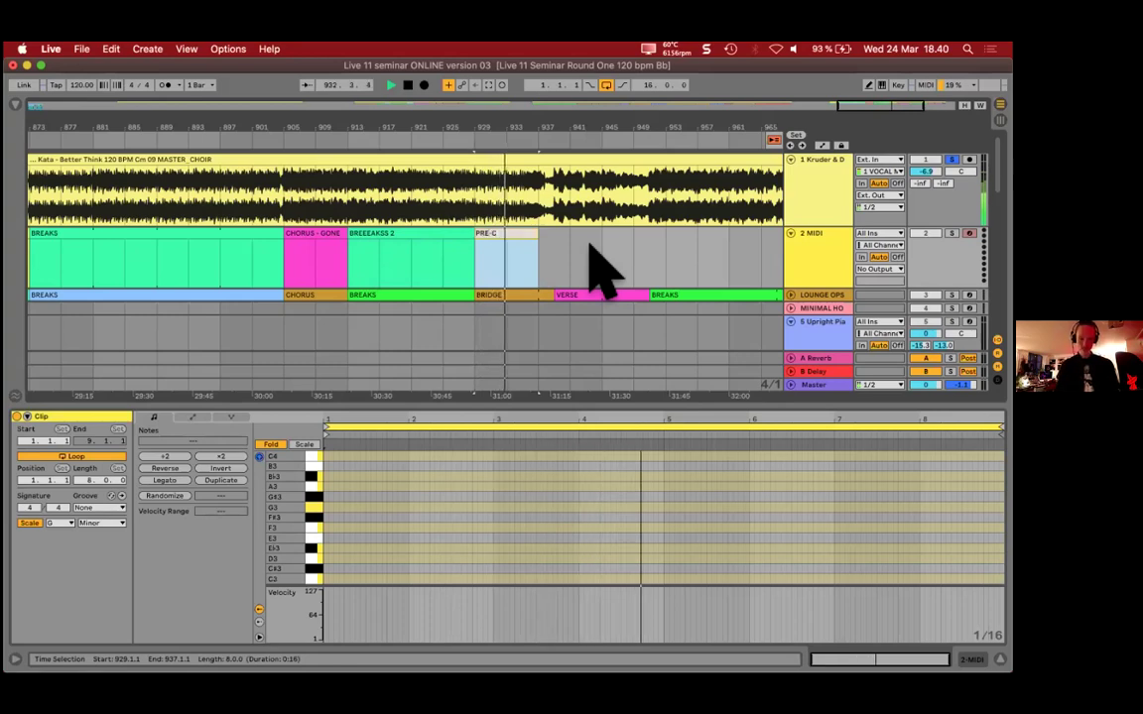
key("Return")
scroll(591, 266, "right", 10)
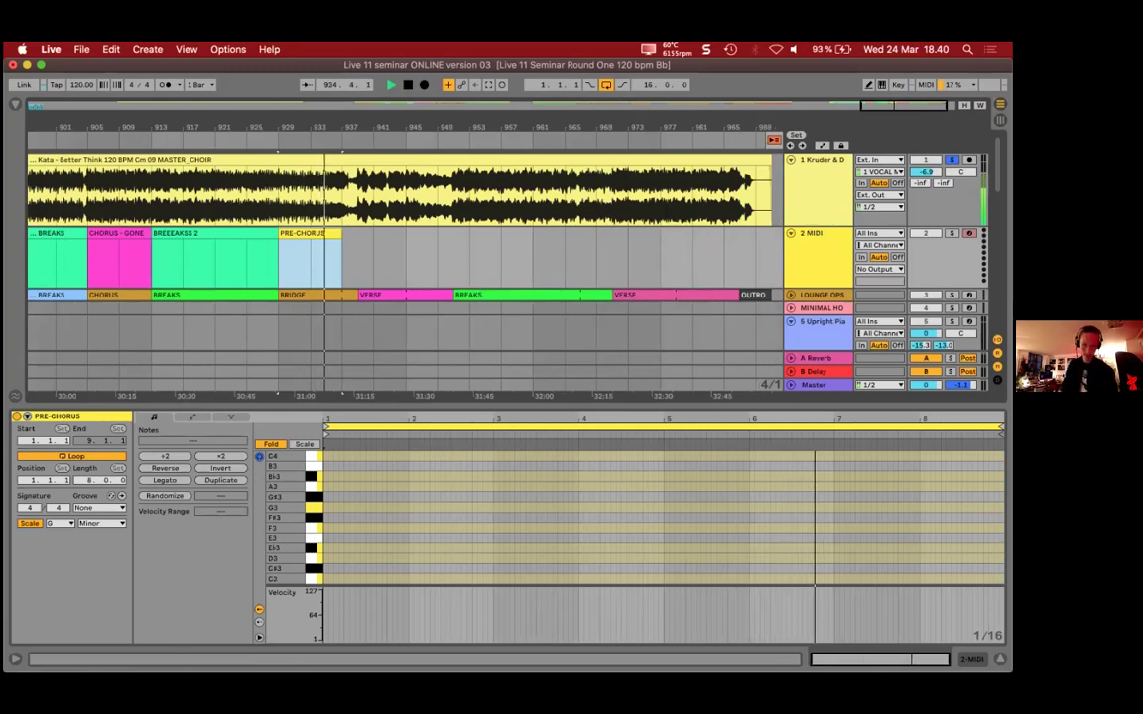
left_click(926, 170)
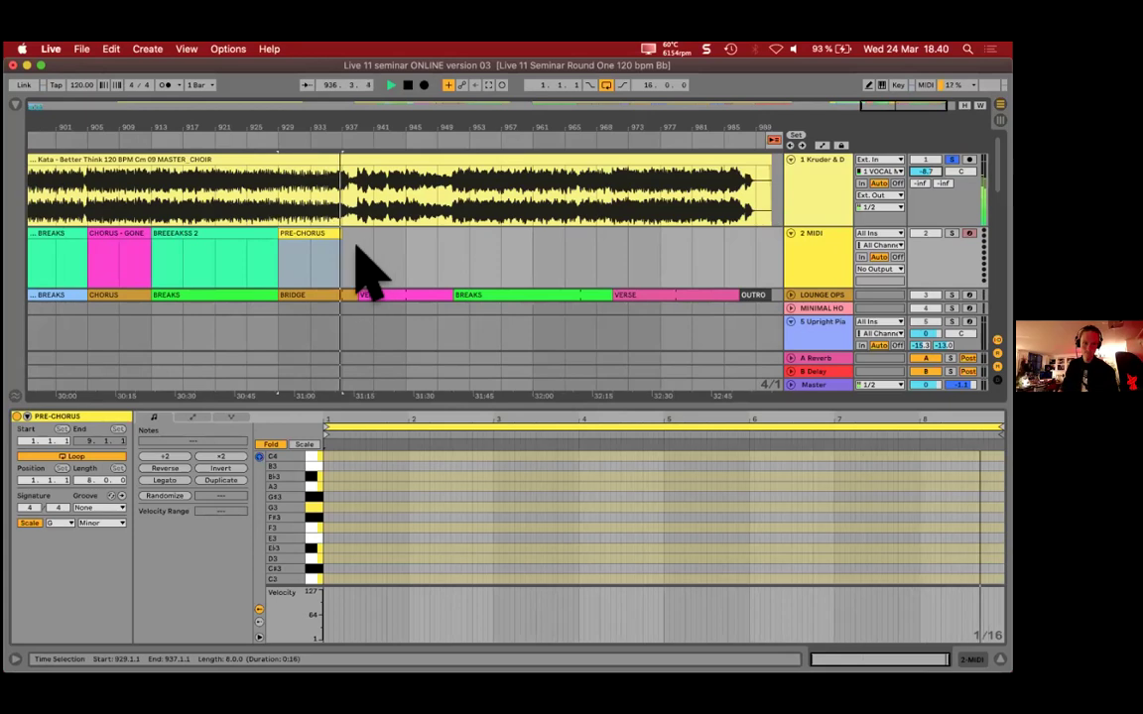
scroll(377, 282, "up", 2)
scroll(378, 261, "up", 2)
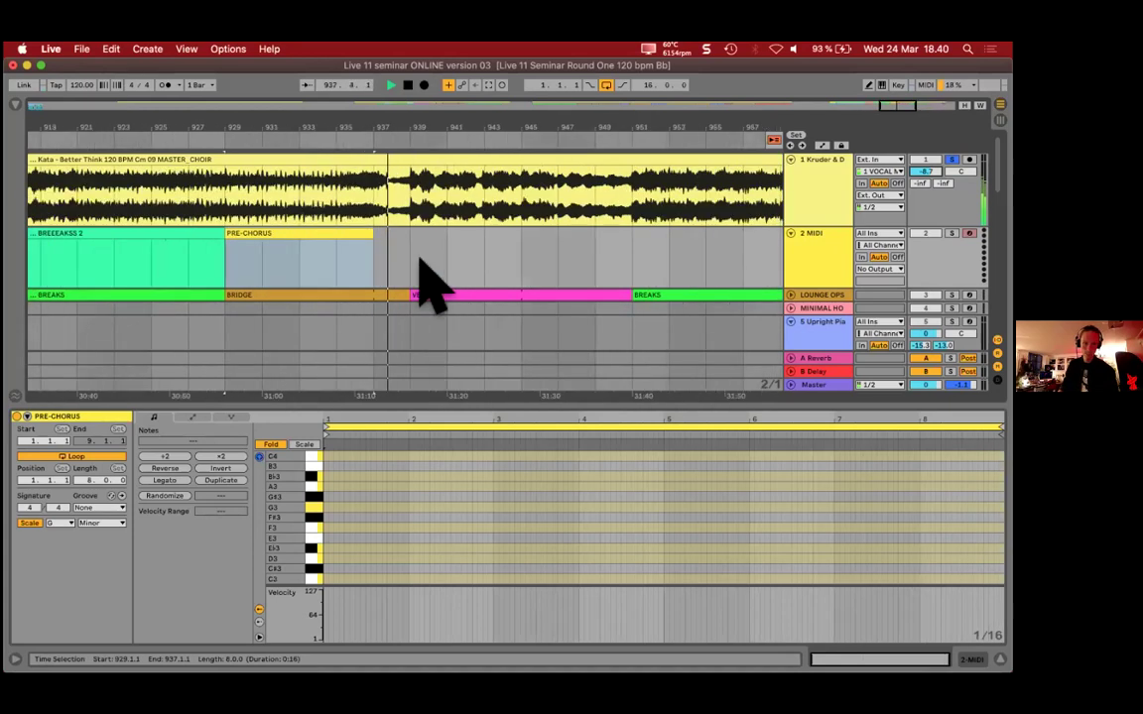
Step: Extend PRE-CHORUS to bar 939 and add a purple VERSE clip after it
left_click_drag(364, 241, 669, 273)
key("super+shift+m")
type("VERSE")
key("Return")
right_click(611, 236)
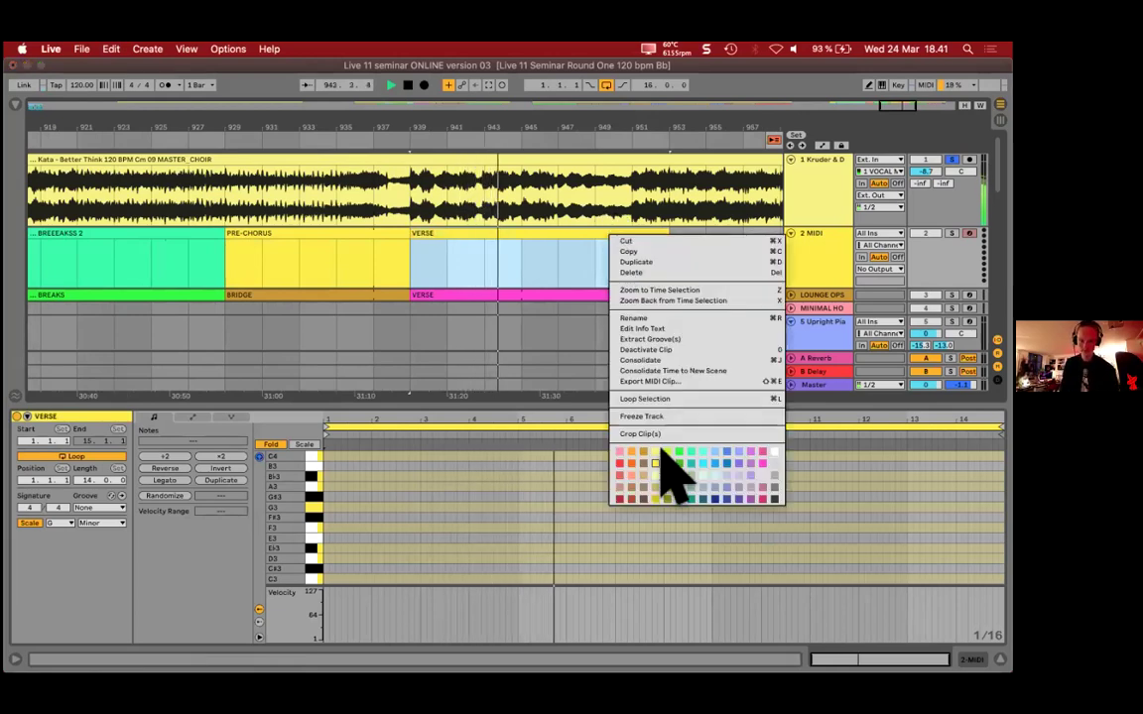
left_click(746, 464)
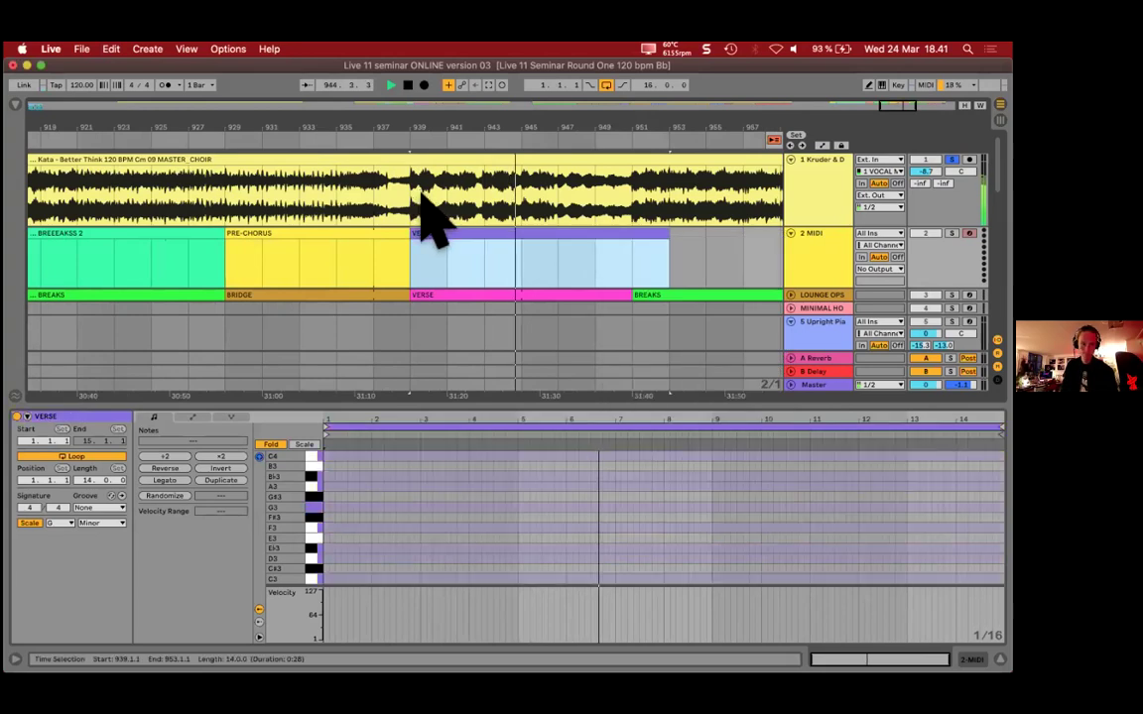
scroll(428, 217, "down", 3)
Step: Select the PRE-CHORUS clip, then the VERSE clip, to review them
left_click(387, 234)
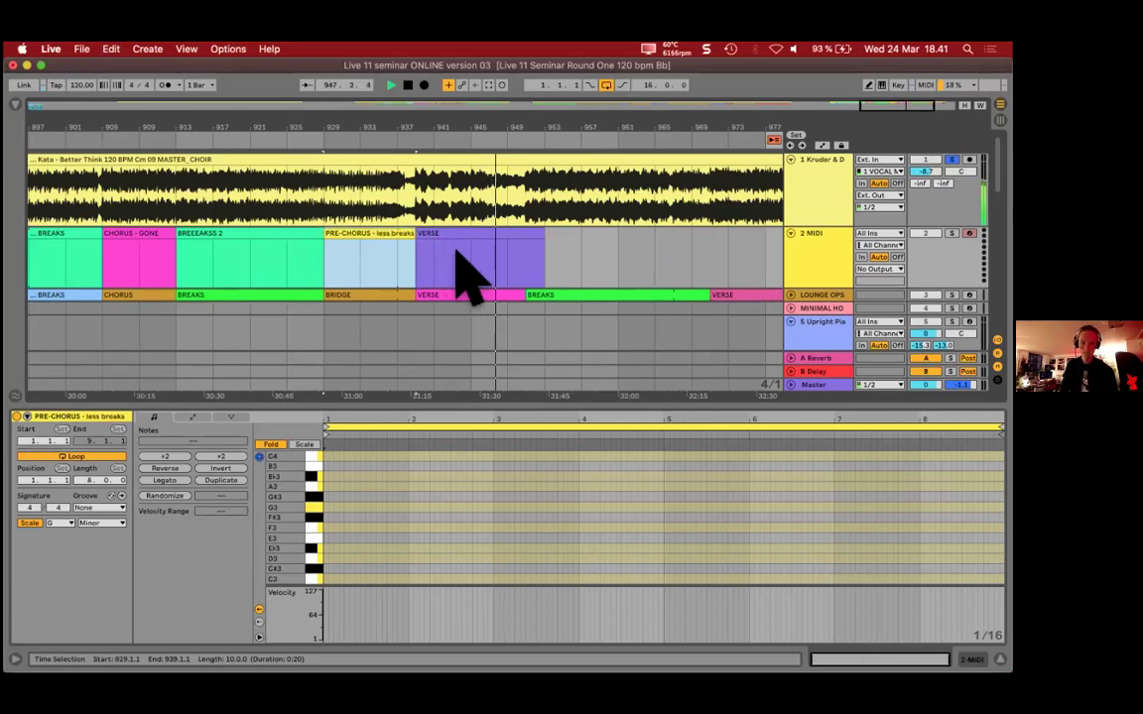
scroll(466, 268, "right", 5)
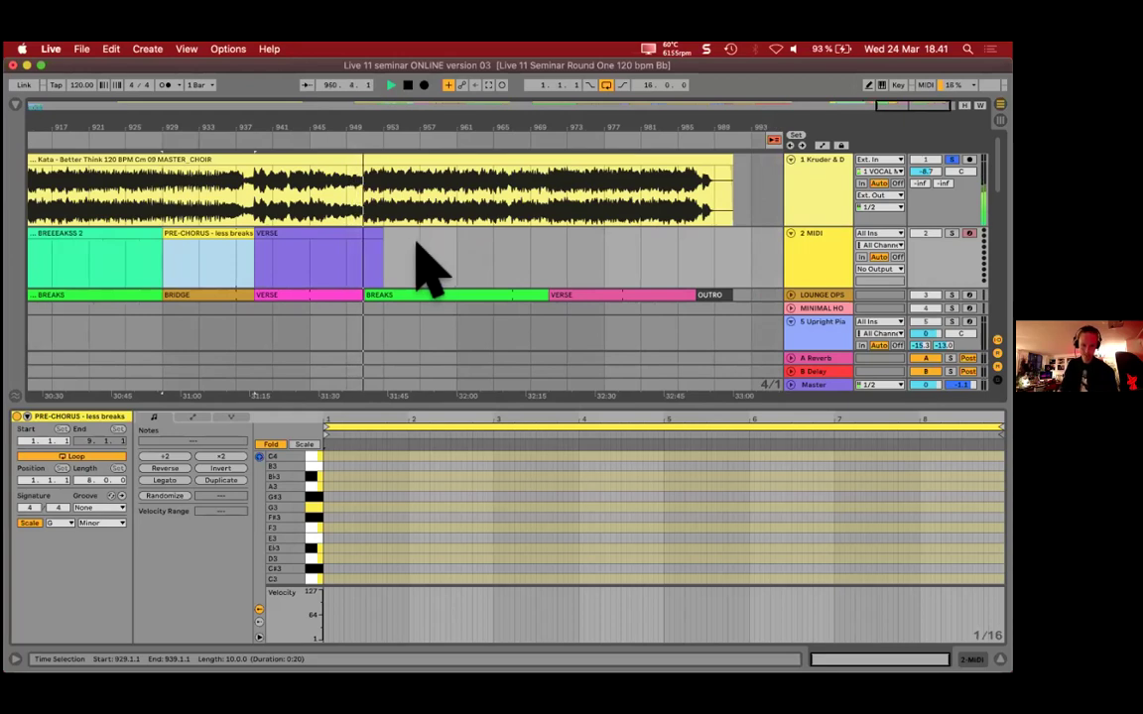
left_click(370, 242)
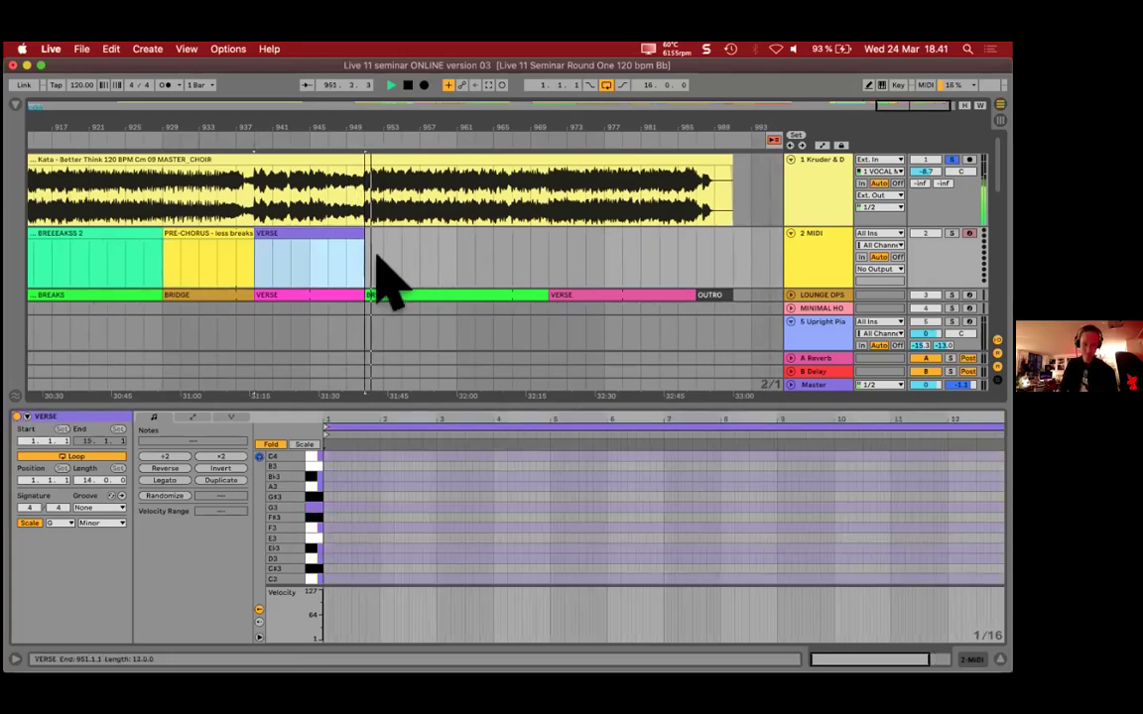
Step: Insert a MIDI clip named BREAKS AGAIN WHAT?! over bars 951–973
left_click(383, 276)
left_click_drag(477, 268, 566, 266)
key("super+shift+m")
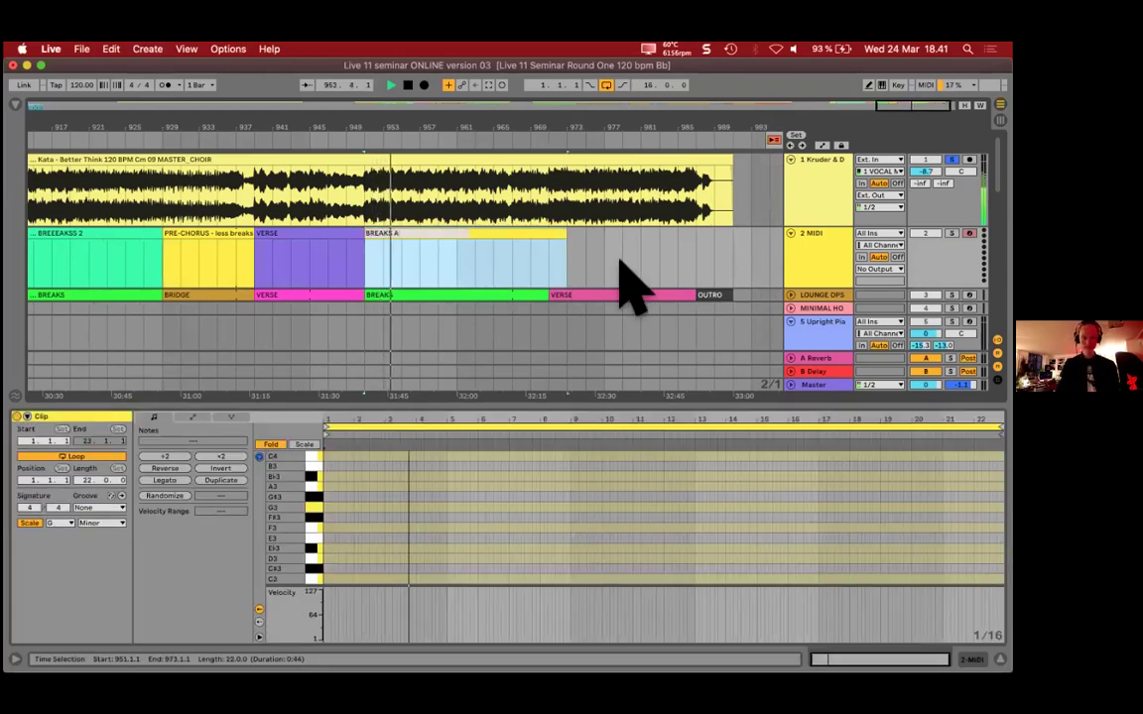
key("Return")
Step: Colour BREAKS AGAIN WHAT?! light cyan, trim it to bar 963, and add a LESS BREAKS MORE SOUND clip
left_click(503, 238)
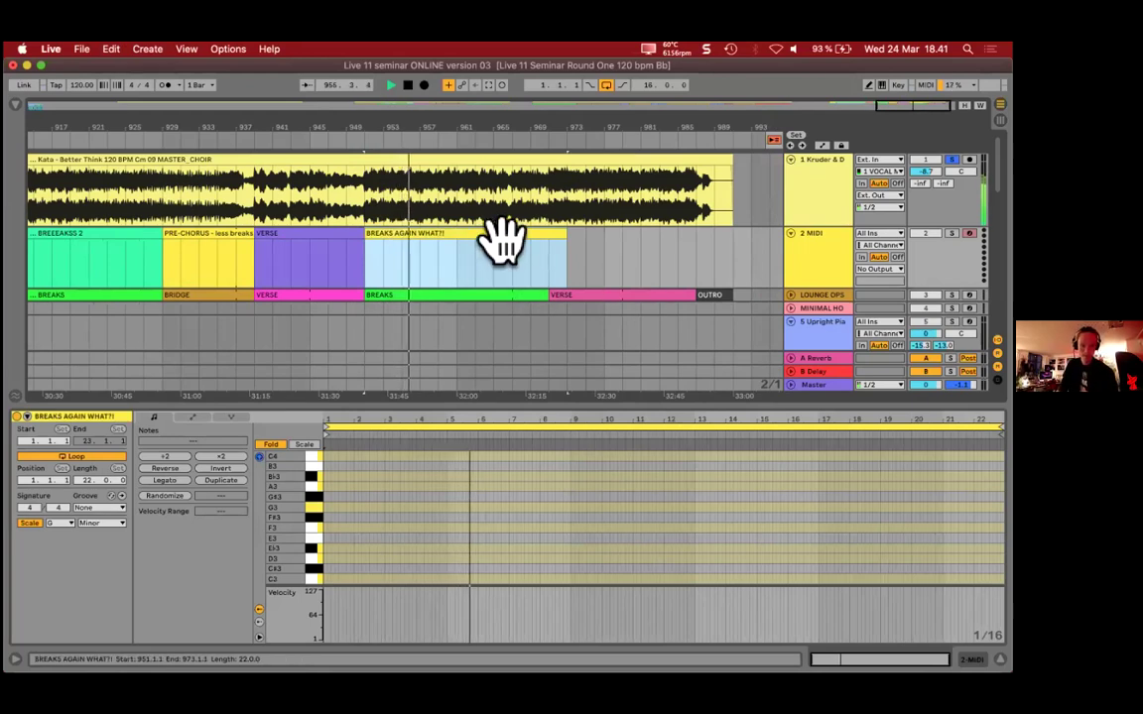
right_click(498, 238)
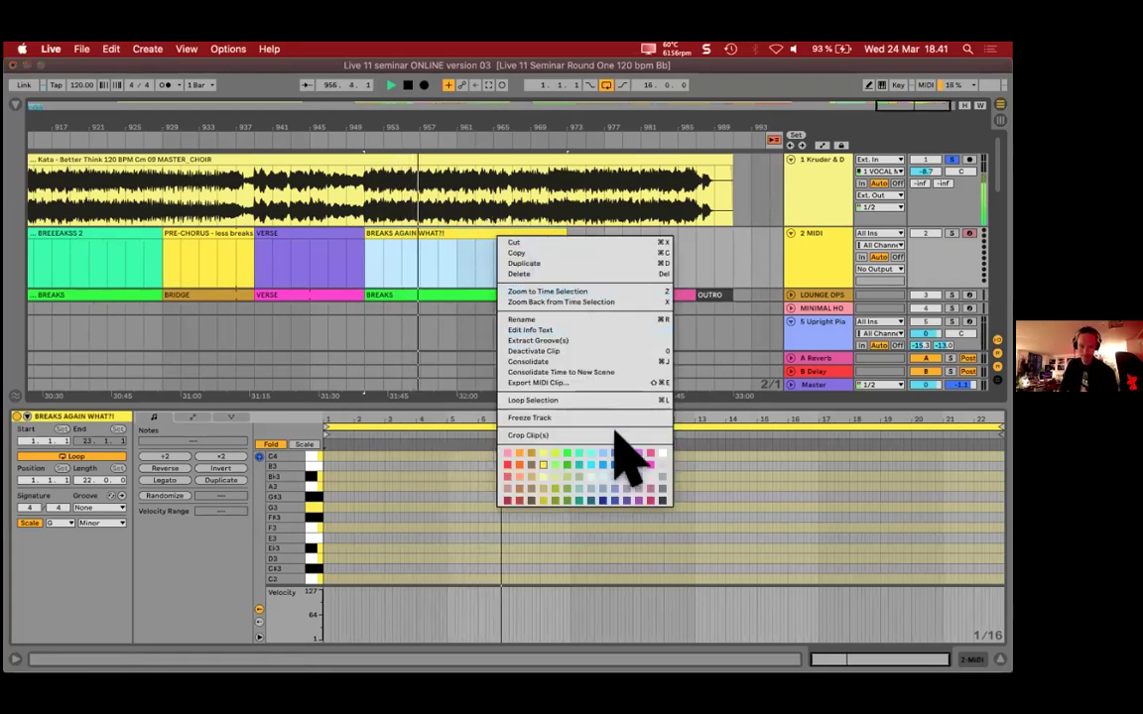
left_click(591, 452)
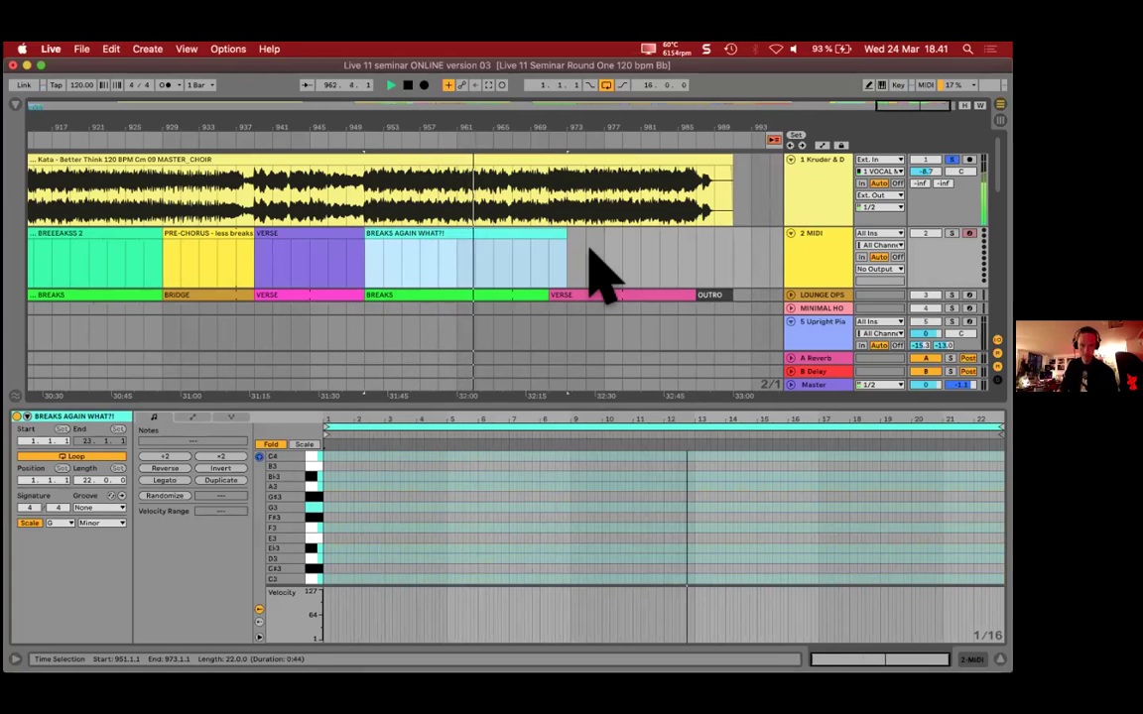
left_click_drag(566, 253, 605, 262)
key("super+shift+m")
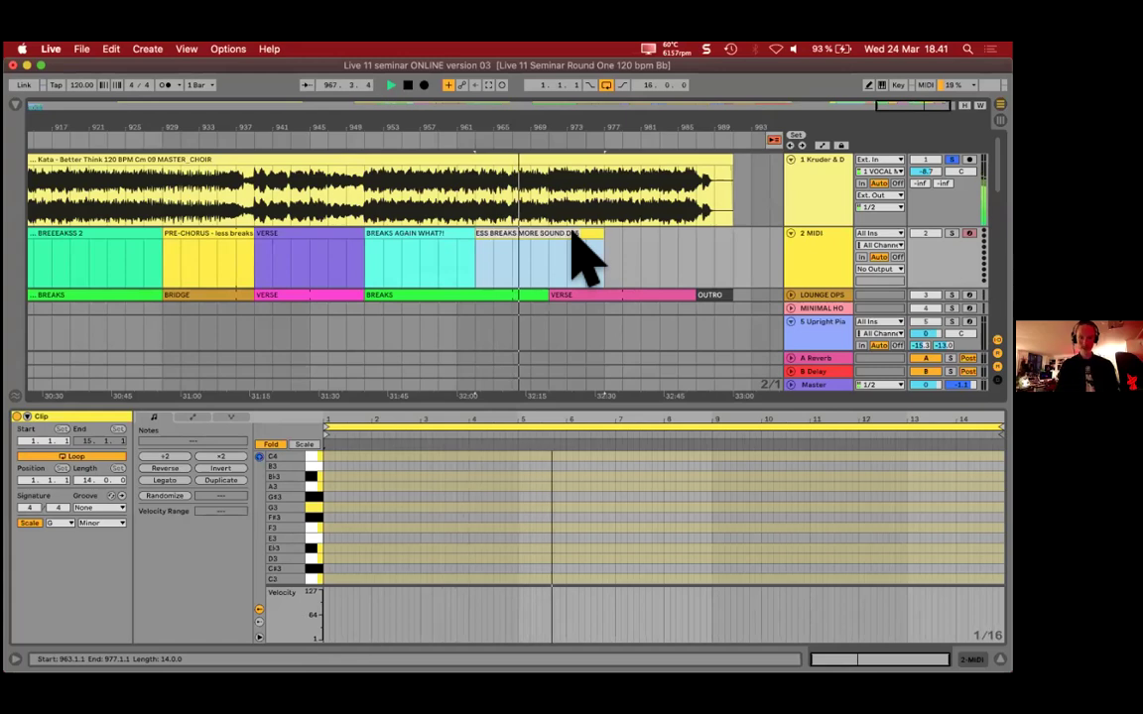
Step: Shorten the LESS BREAKS MORE SOUND DESIGN clip and mark bars 957–963 on the vocal audio
left_click(574, 240)
left_click_drag(602, 243, 549, 242)
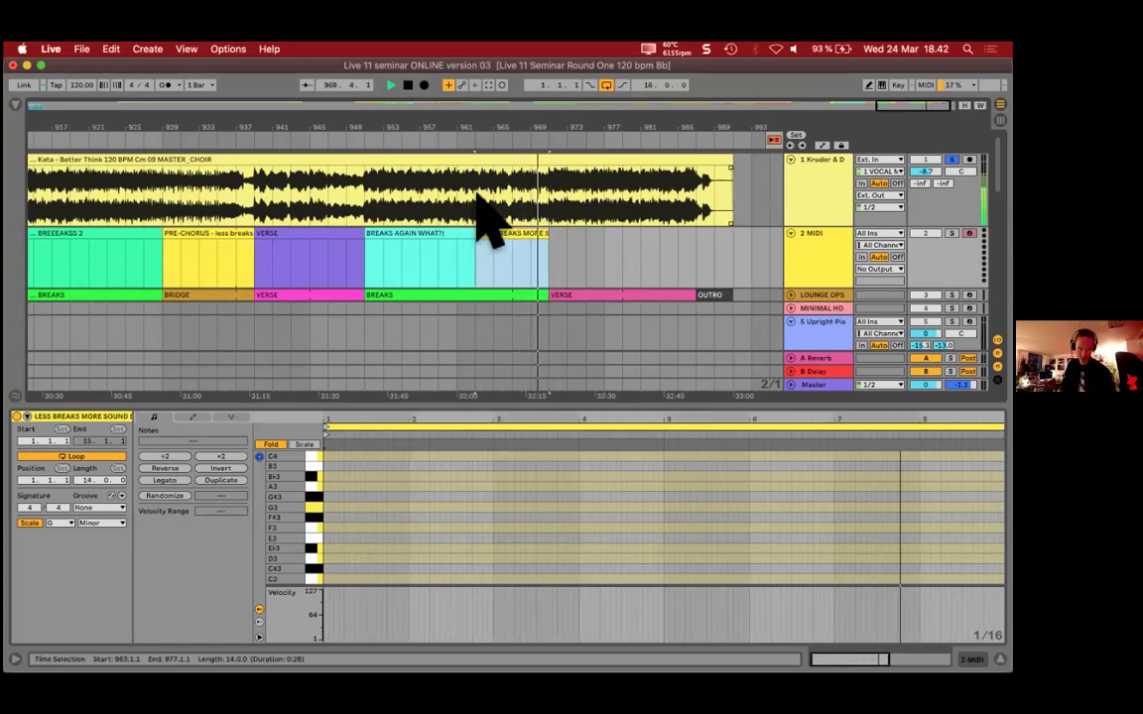
left_click(479, 209)
left_click_drag(479, 210, 423, 209)
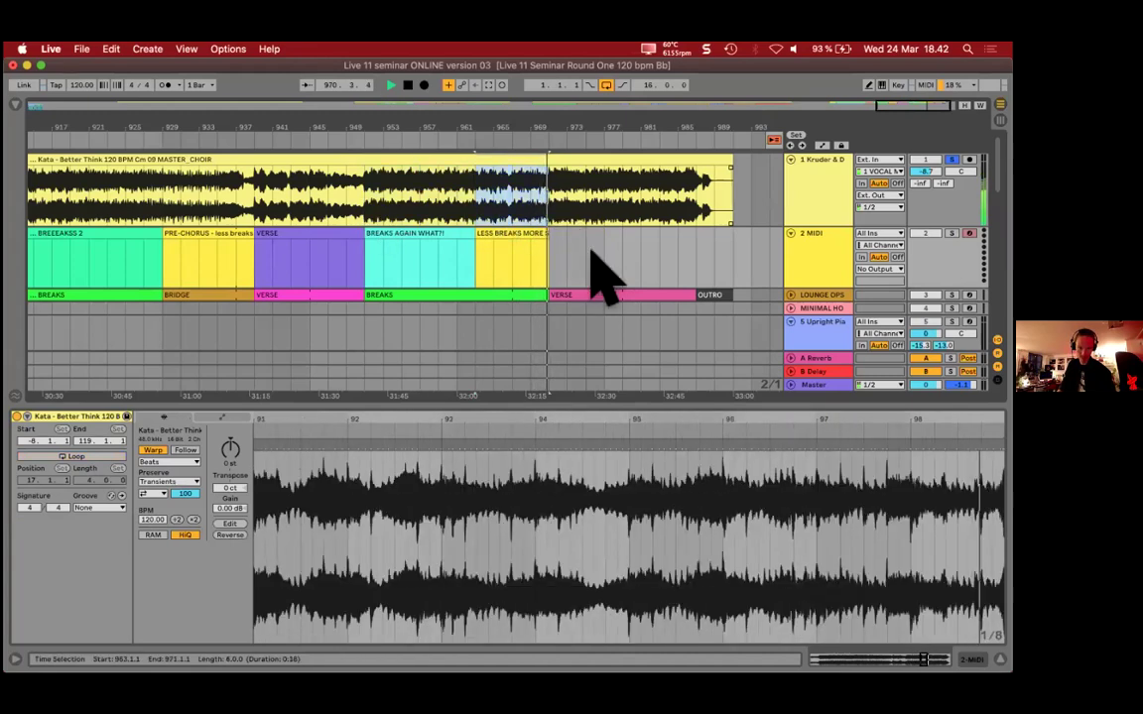
left_click(603, 273)
Step: Copy the VERSE clip after LESS BREAKS and extend the copy from bar 971 to 987
left_click_drag(308, 237, 623, 241)
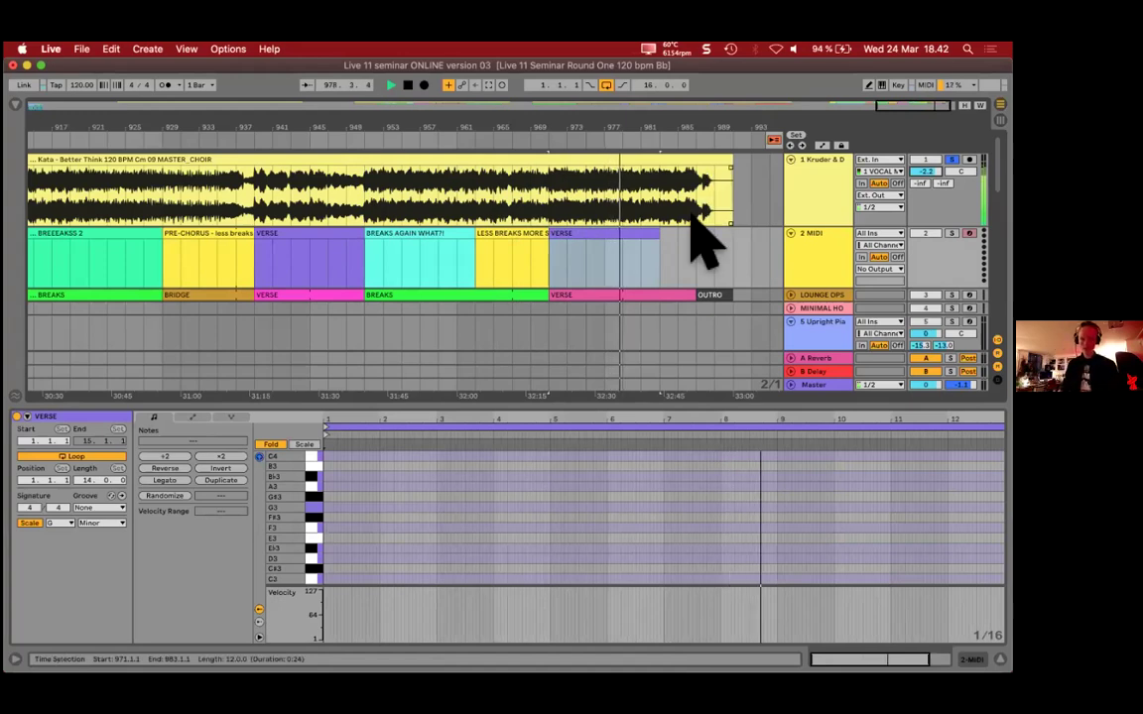
scroll(722, 263, "up", 3)
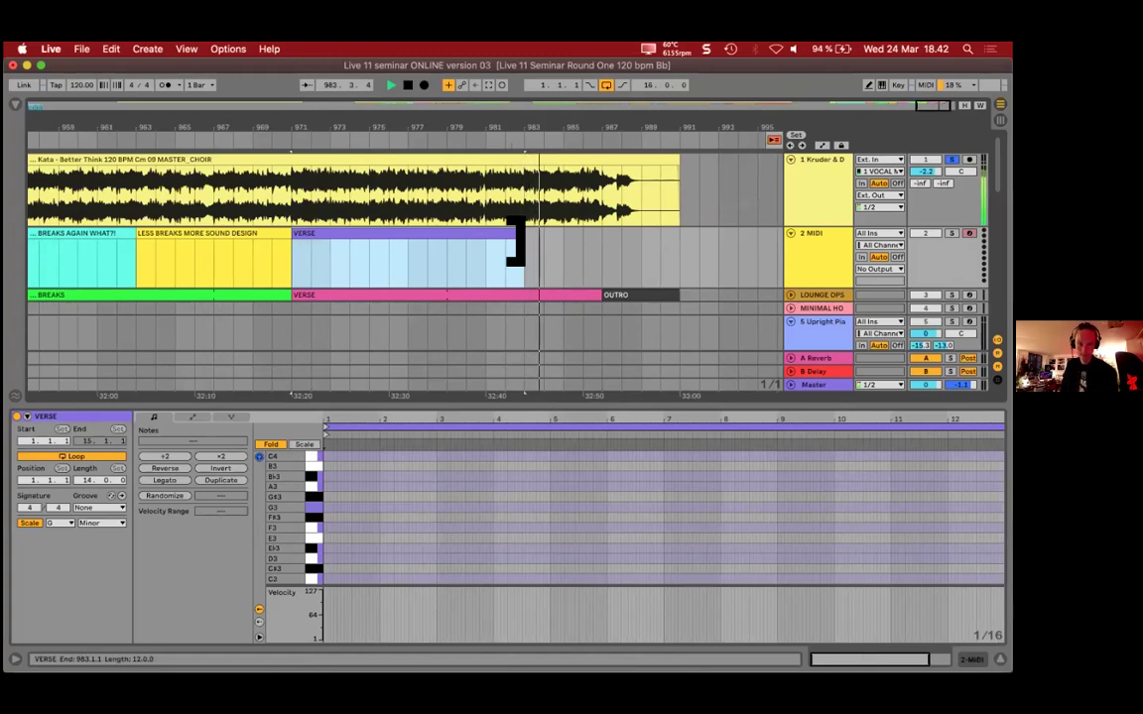
scroll(676, 265, "up", 5)
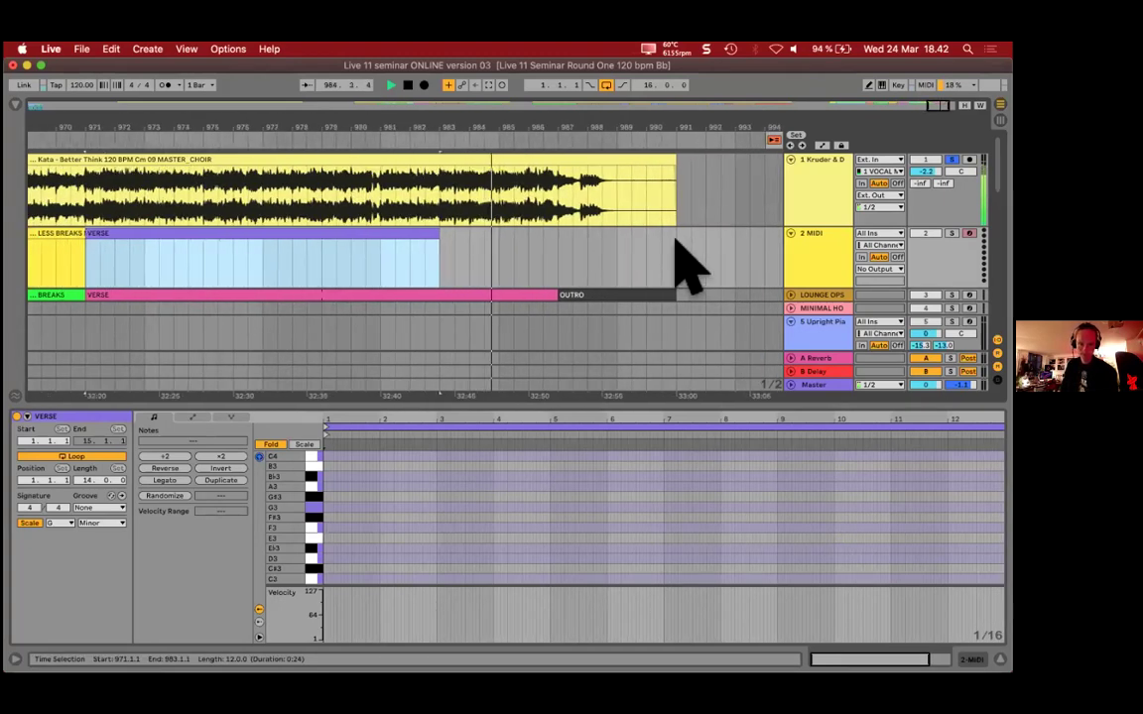
scroll(629, 198, "up", 5)
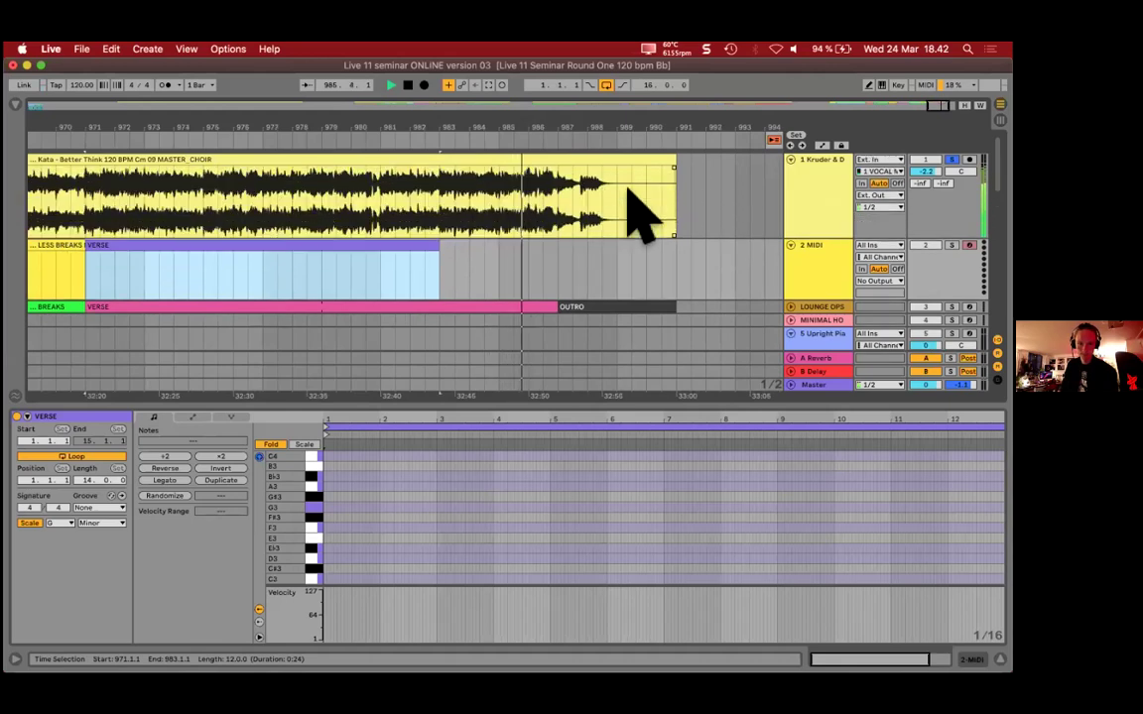
left_click_drag(439, 288, 679, 286)
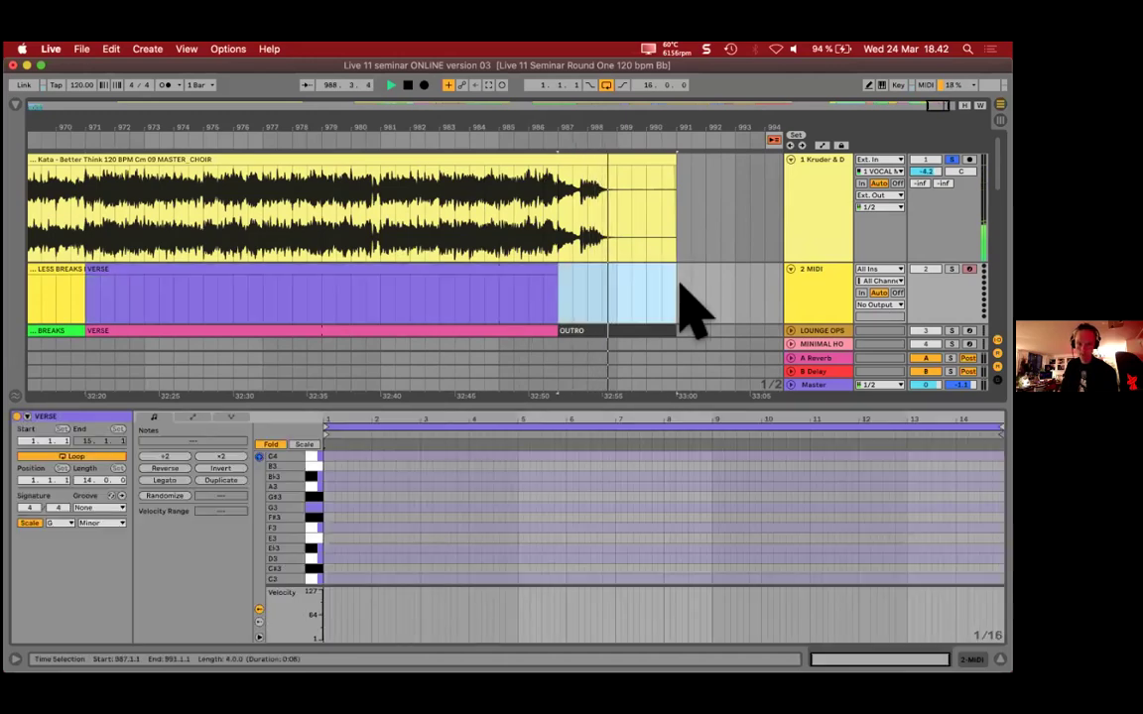
Step: Insert a 4-bar MIDI clip at bars 987–991, rename it OUTRO, and zoom out
key("super+shift+m")
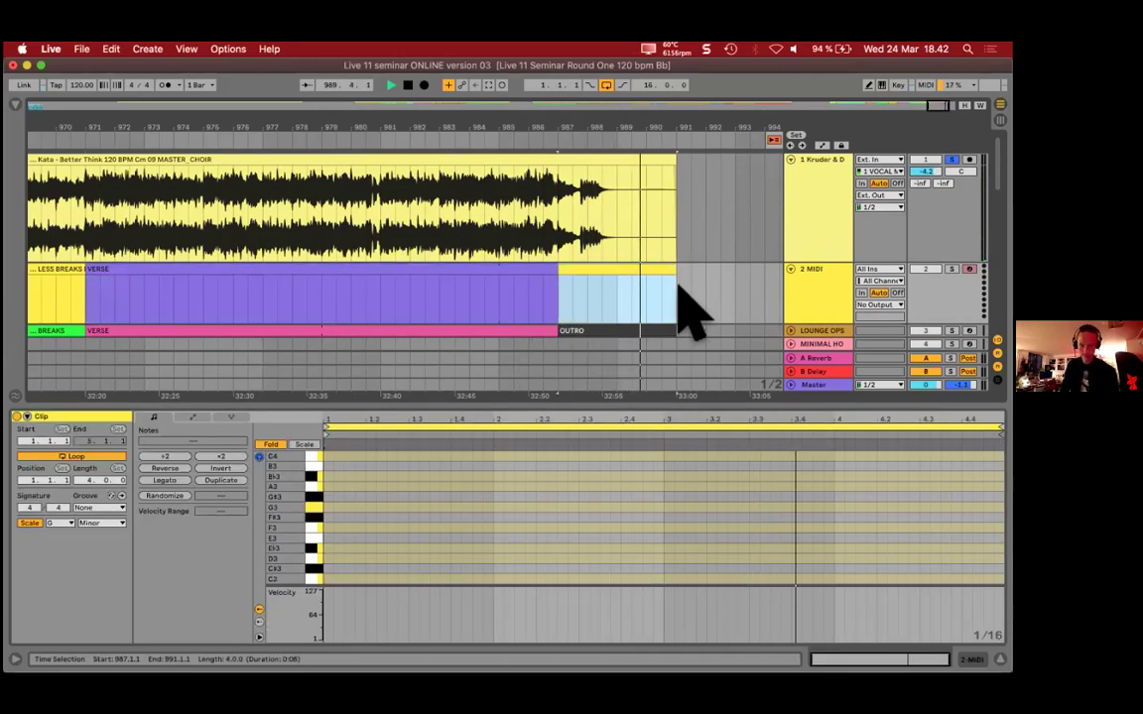
right_click(635, 275)
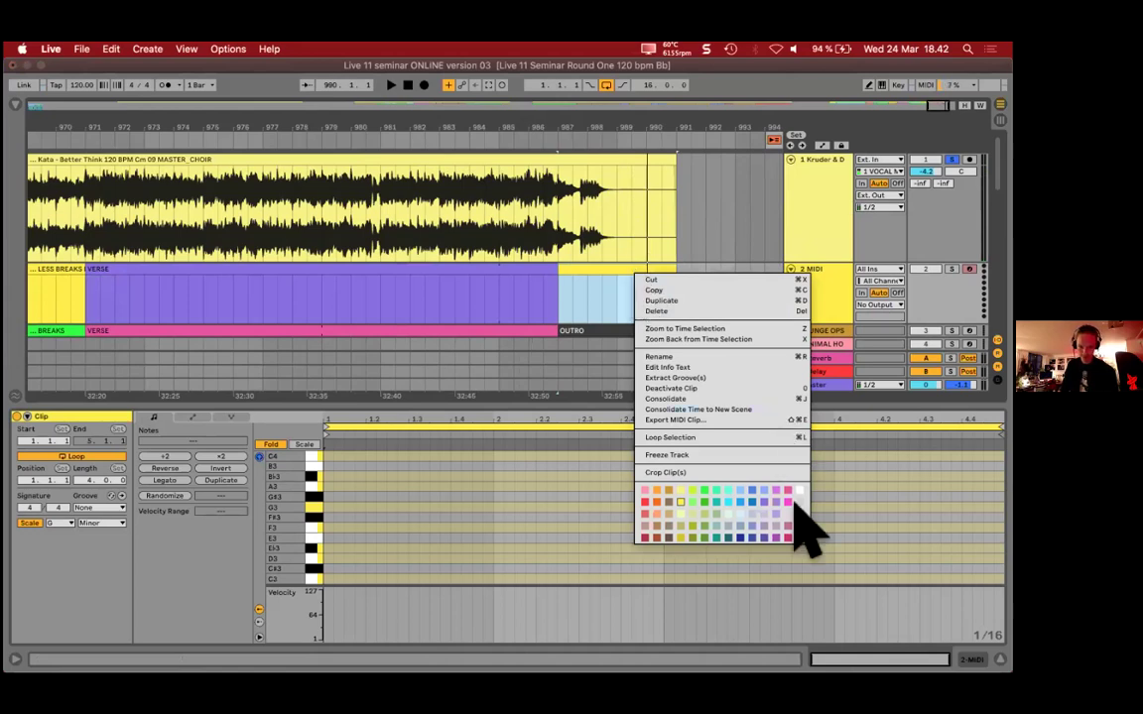
left_click(598, 270)
type("OUTRO")
key("Return")
left_click_drag(477, 133, 477, 78)
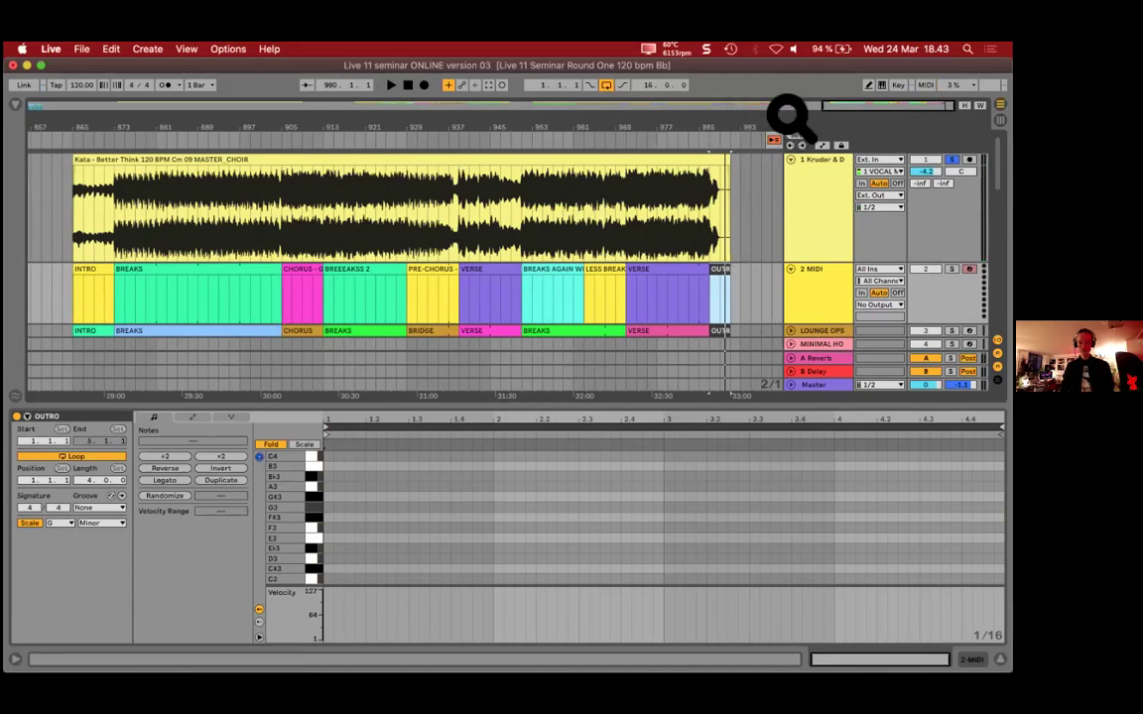
Step: Zoom in on the earlier Janeret - Rear audio clip and play from its start
left_click(760, 216)
left_click_drag(660, 132, 771, 132)
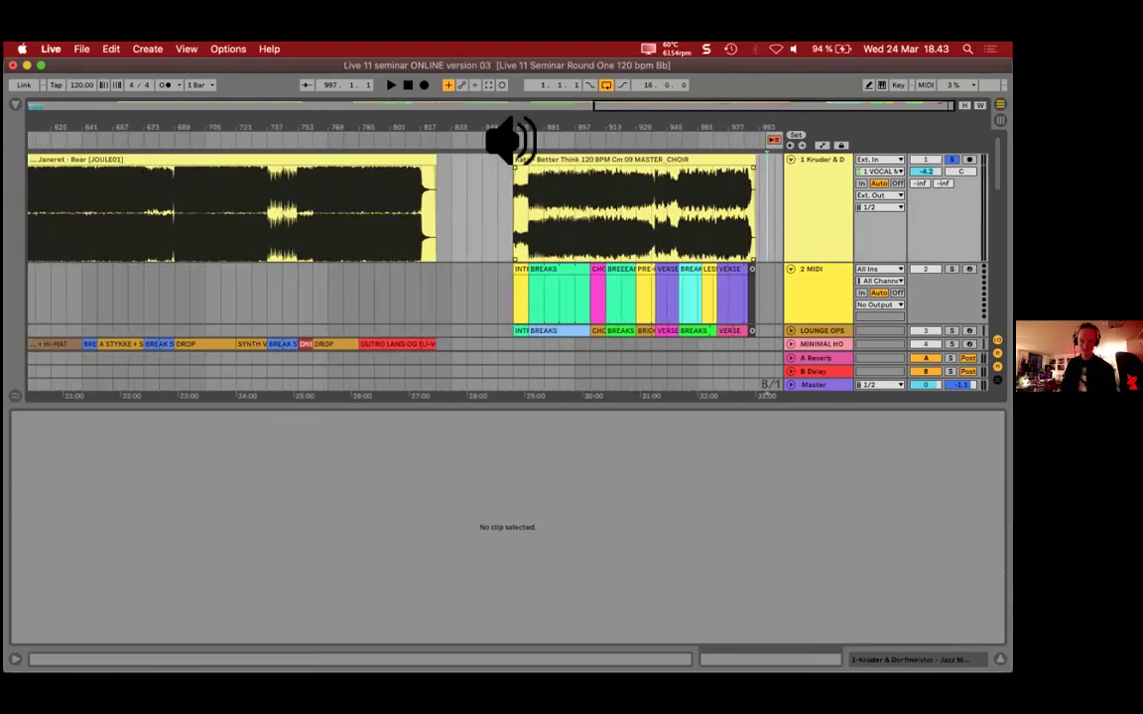
left_click_drag(769, 138, 298, 260)
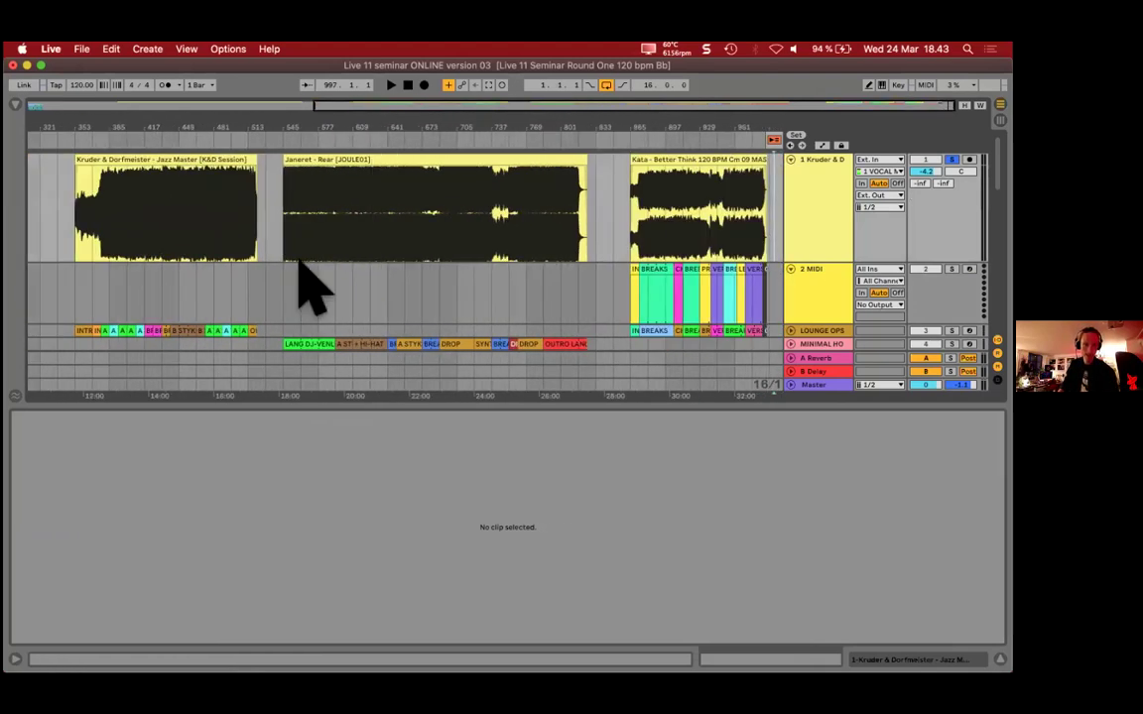
left_click(344, 212)
key("z")
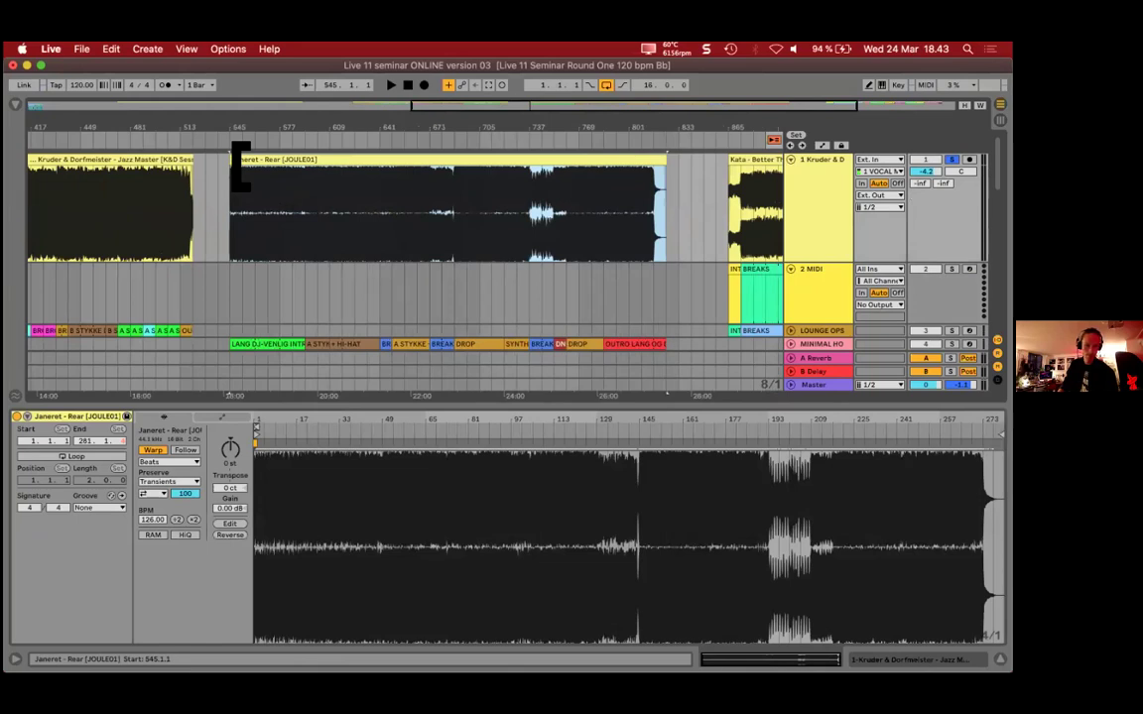
left_click(378, 158)
key("space")
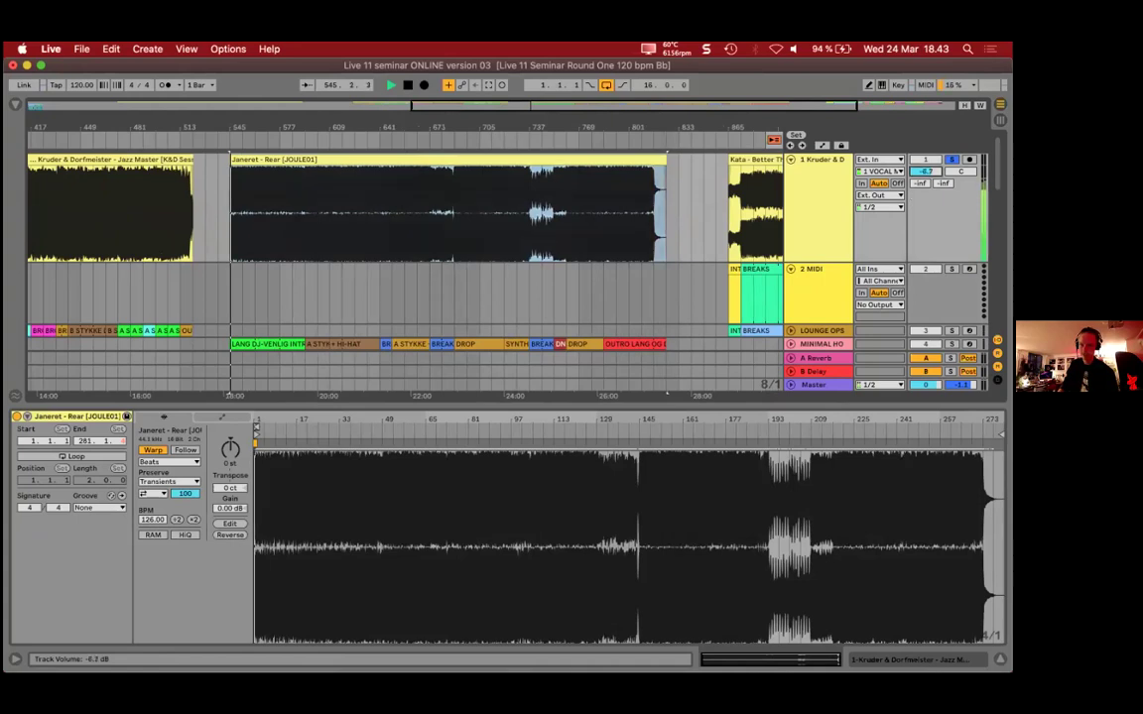
Step: Expand the minimal-house track, open the LANG DJ-VENLIG INTRO clip, and jump playback near bar 570
scroll(599, 294, "down", 3)
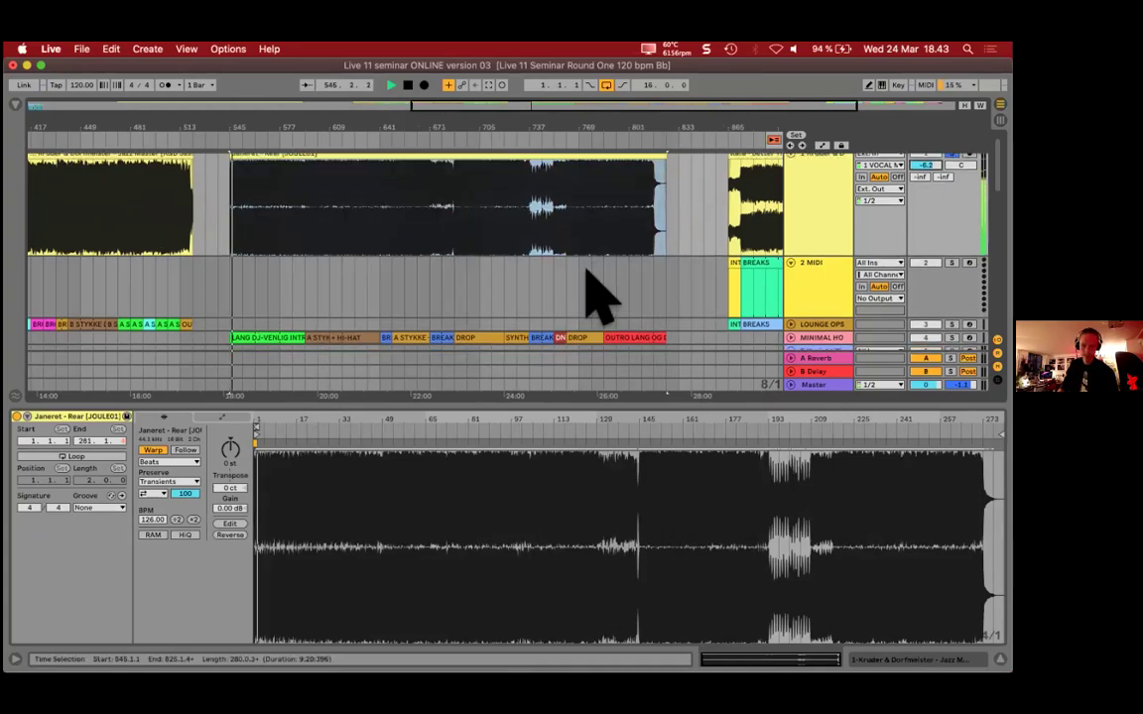
left_click(791, 288)
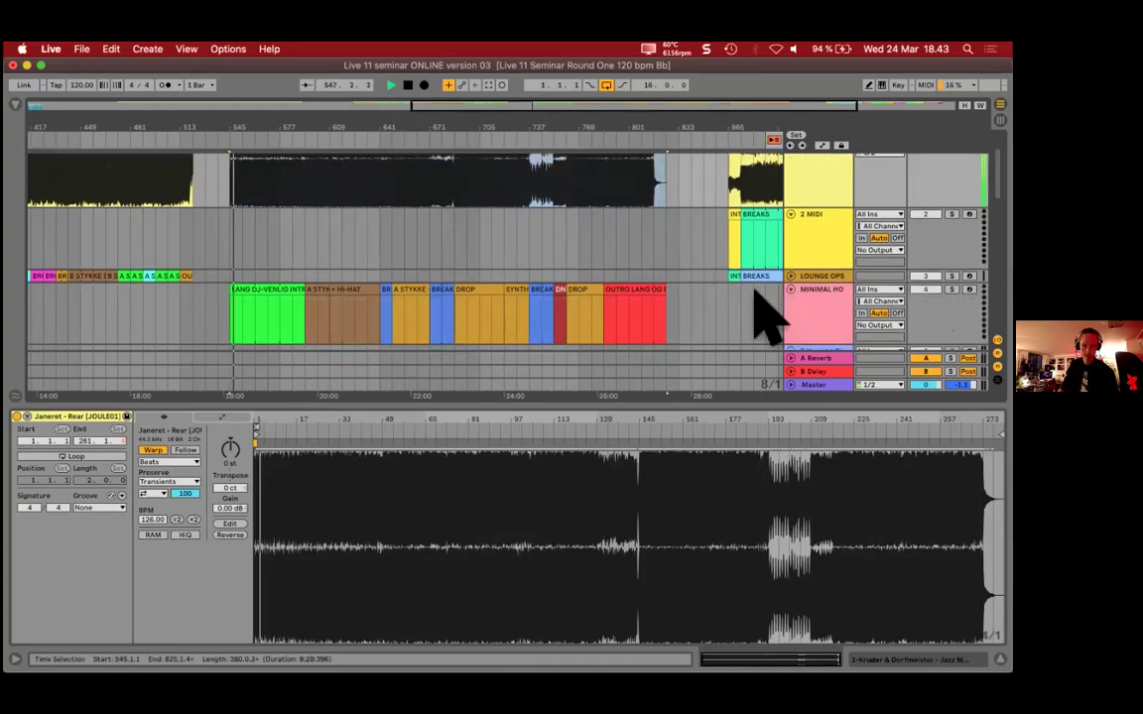
left_click(790, 288)
left_click(279, 295)
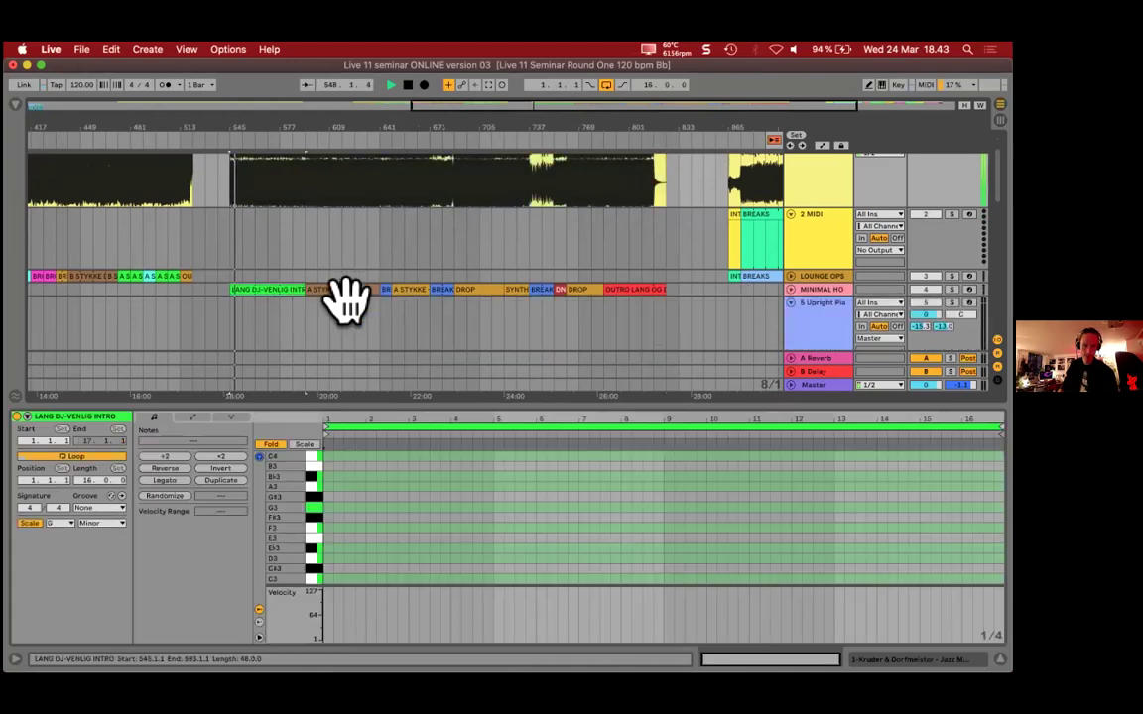
scroll(275, 294, "up", 3)
scroll(268, 295, "up", 1)
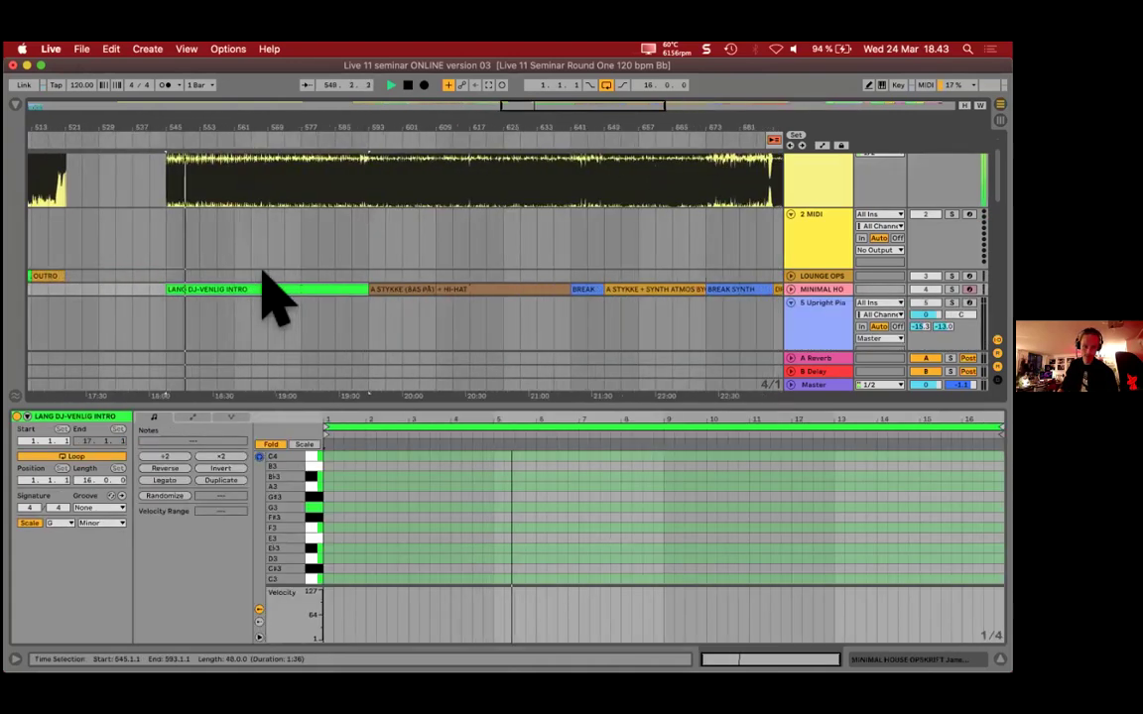
scroll(281, 204, "up", 2)
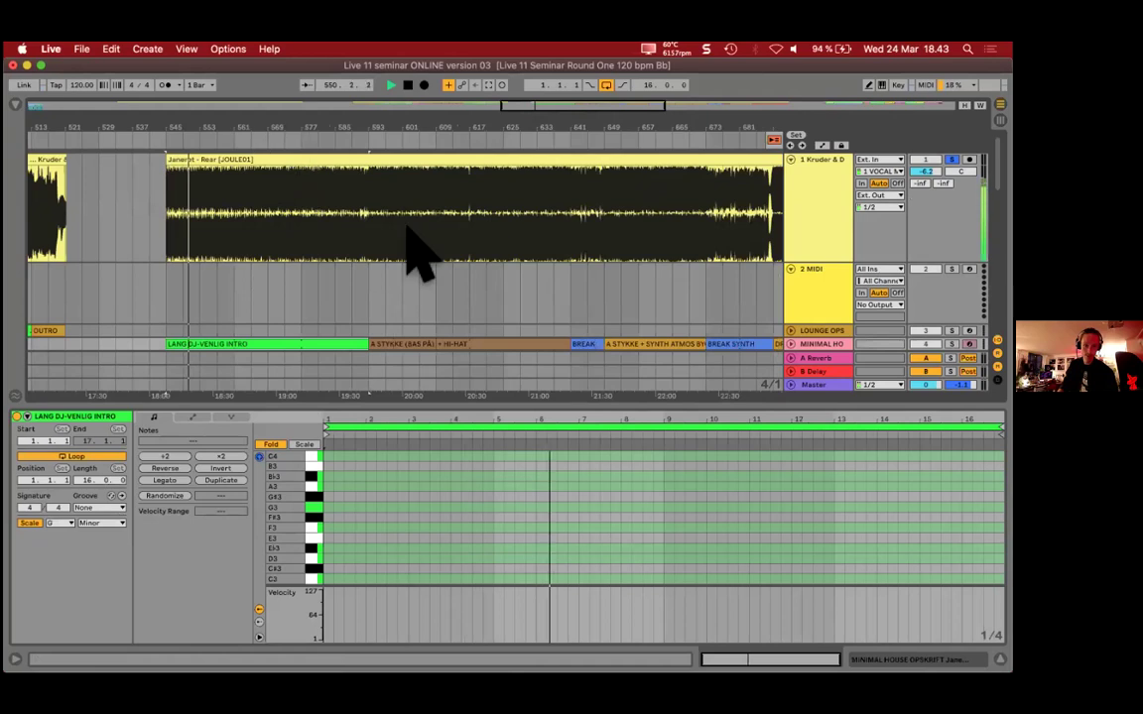
left_click(298, 139)
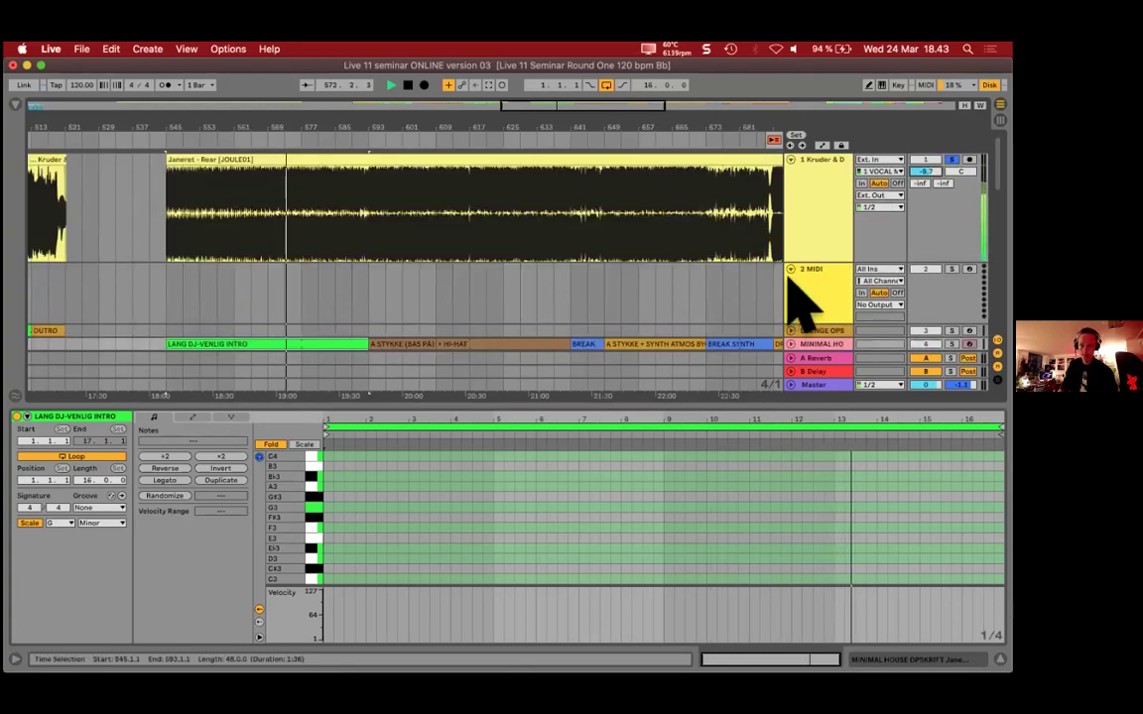
key("super+z")
key("super+z")
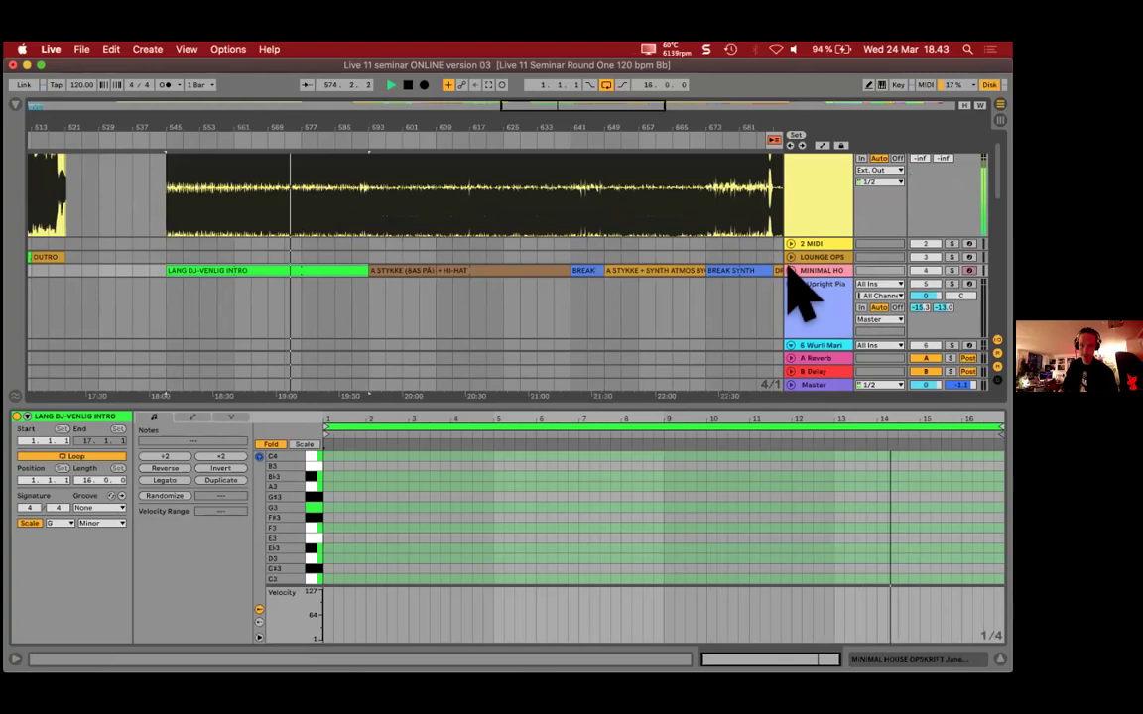
key("super+z")
left_click(250, 293)
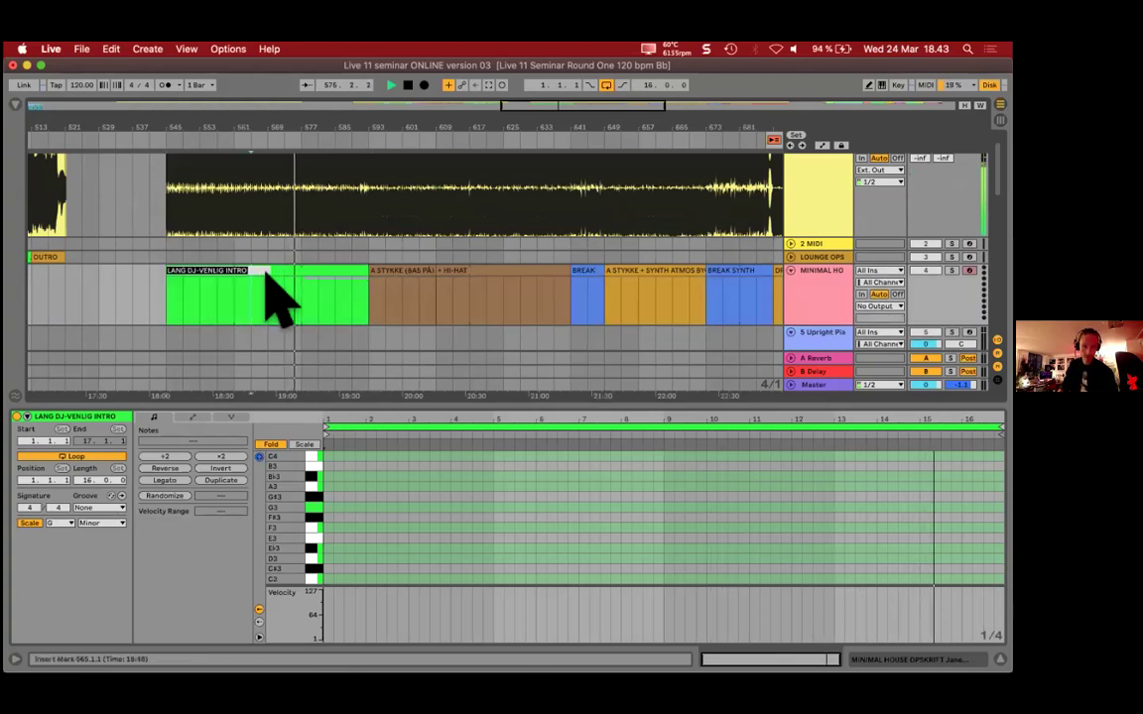
Step: Split the intro clip at bar 565 and name the bars 565–581 part WHITE NOISE ADDED
right_click(251, 290)
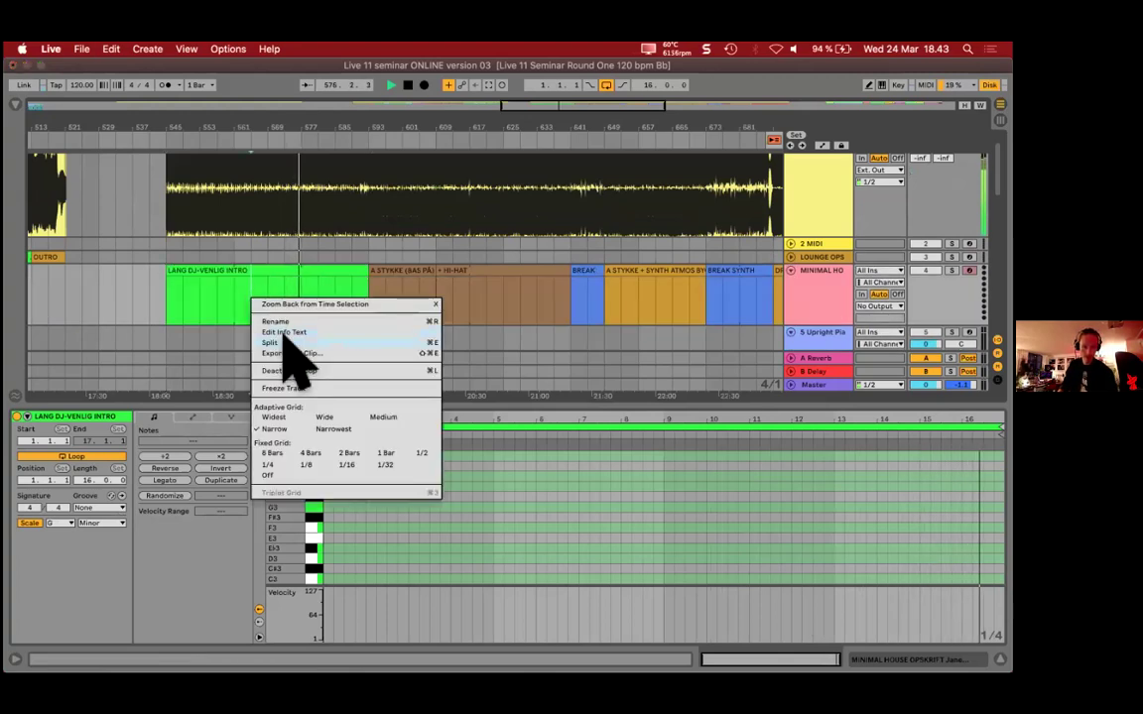
left_click(285, 338)
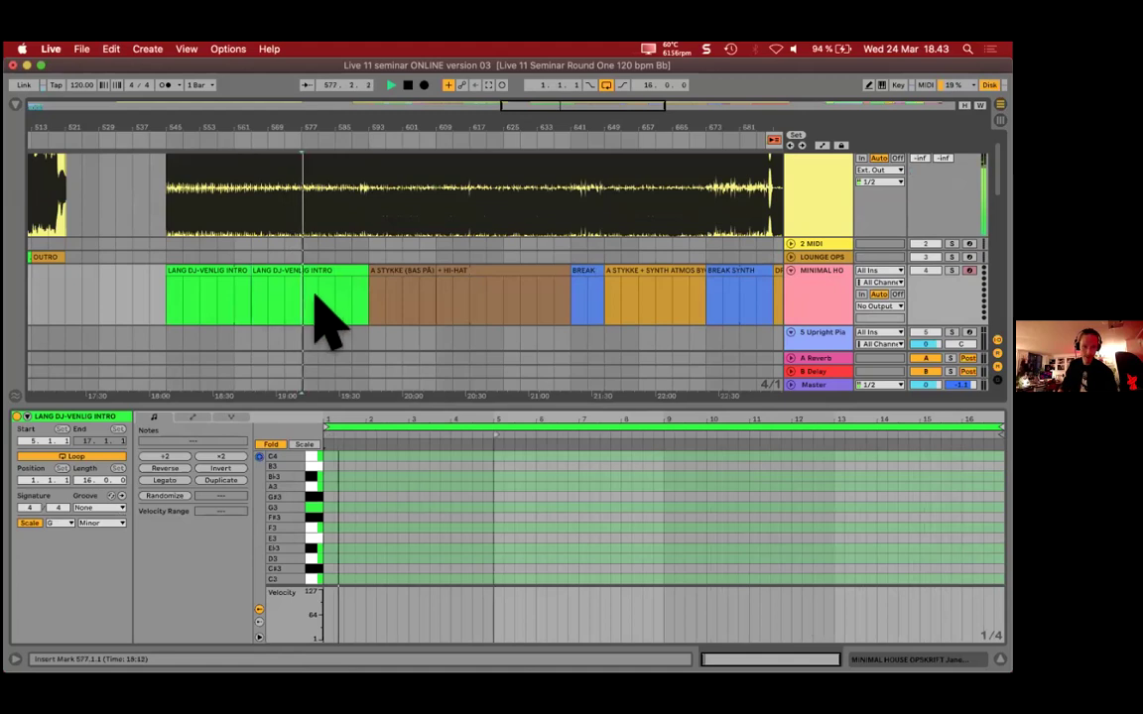
left_click(296, 275)
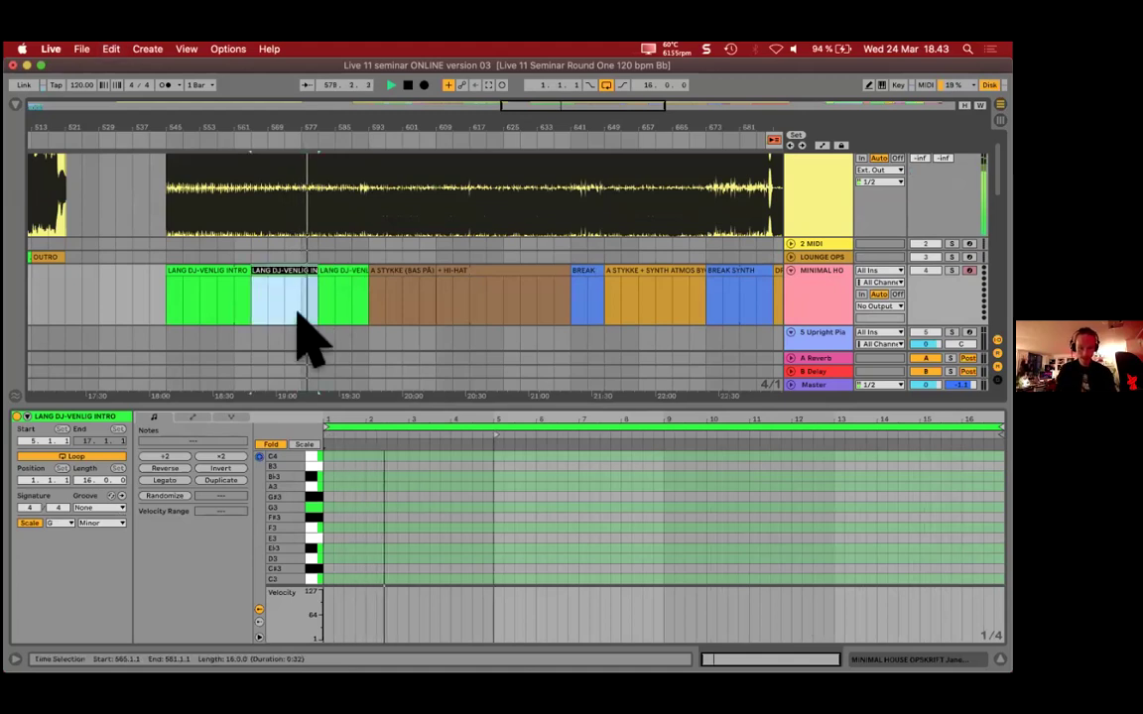
type("WHITE NOI")
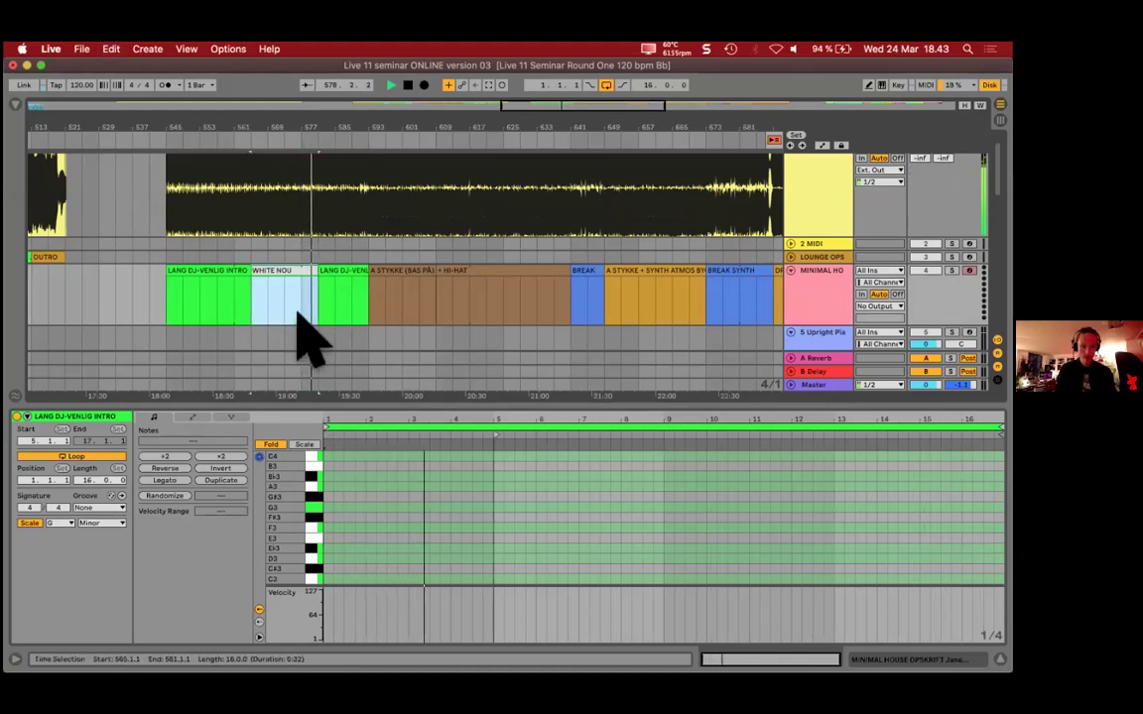
type("SE ADDED")
key("Return")
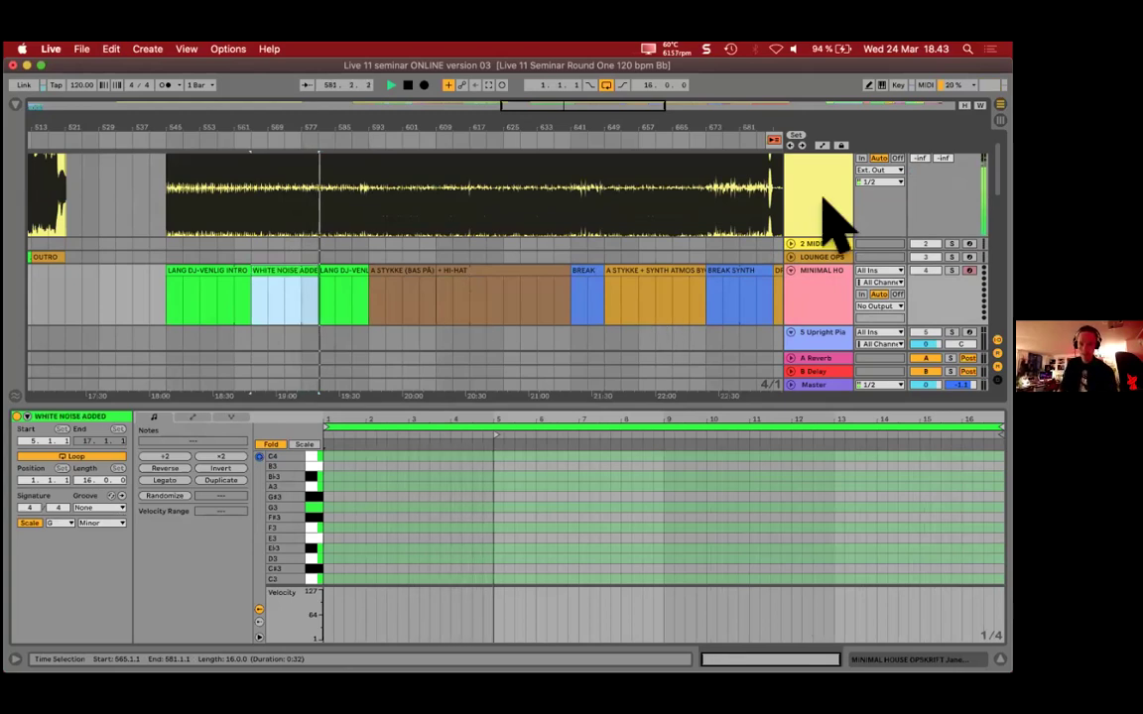
scroll(793, 209, "up", 1)
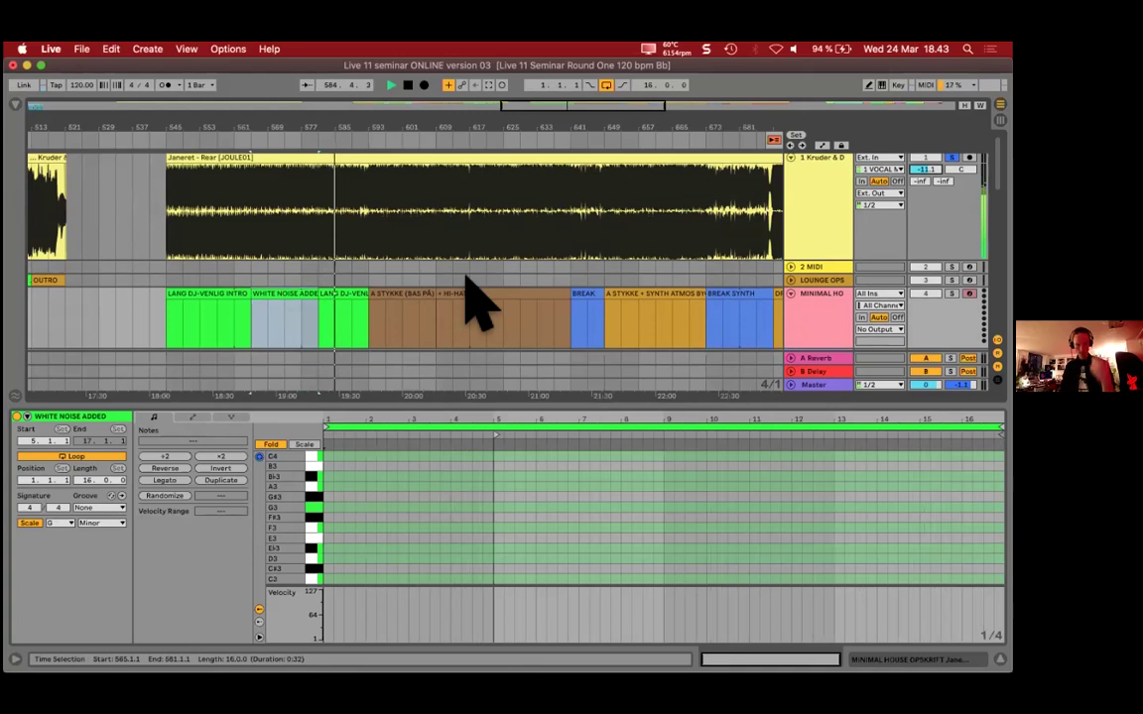
scroll(377, 338, "up", 1)
scroll(365, 313, "up", 1)
Step: Zoom out over the minimal-house clips, then zoom in on the MINIMAL HO track's BREAK clip
left_click(367, 315)
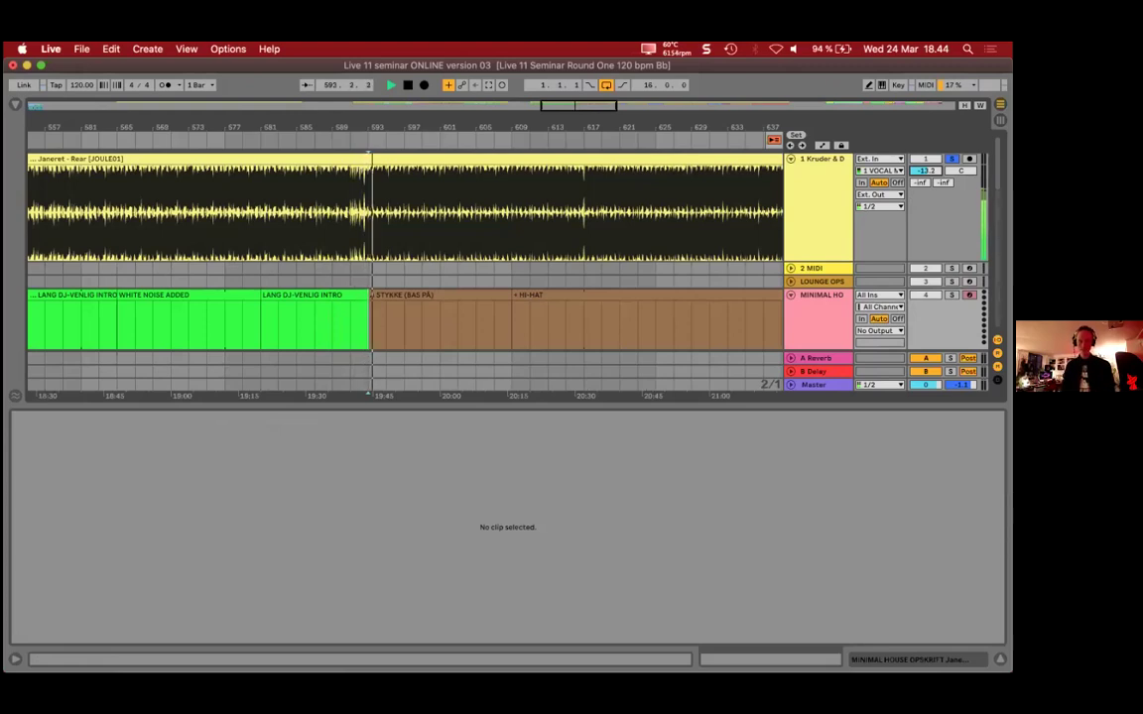
left_click_drag(583, 134, 579, 95)
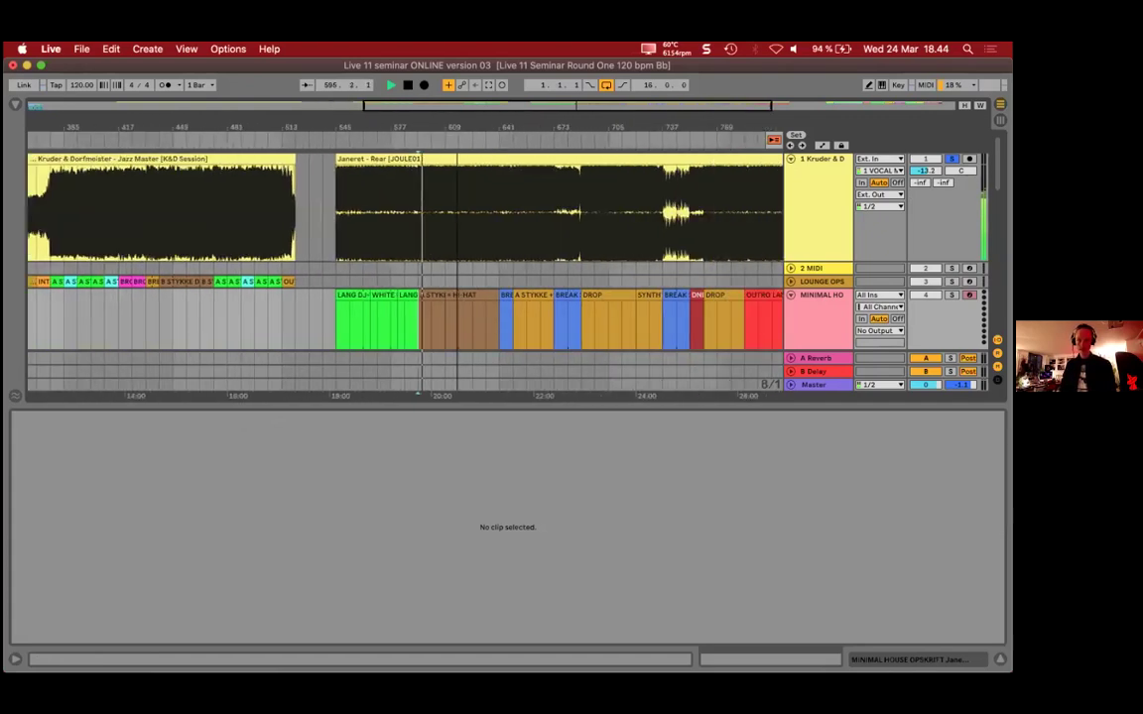
scroll(382, 208, "right", 3)
left_click_drag(353, 300, 406, 300)
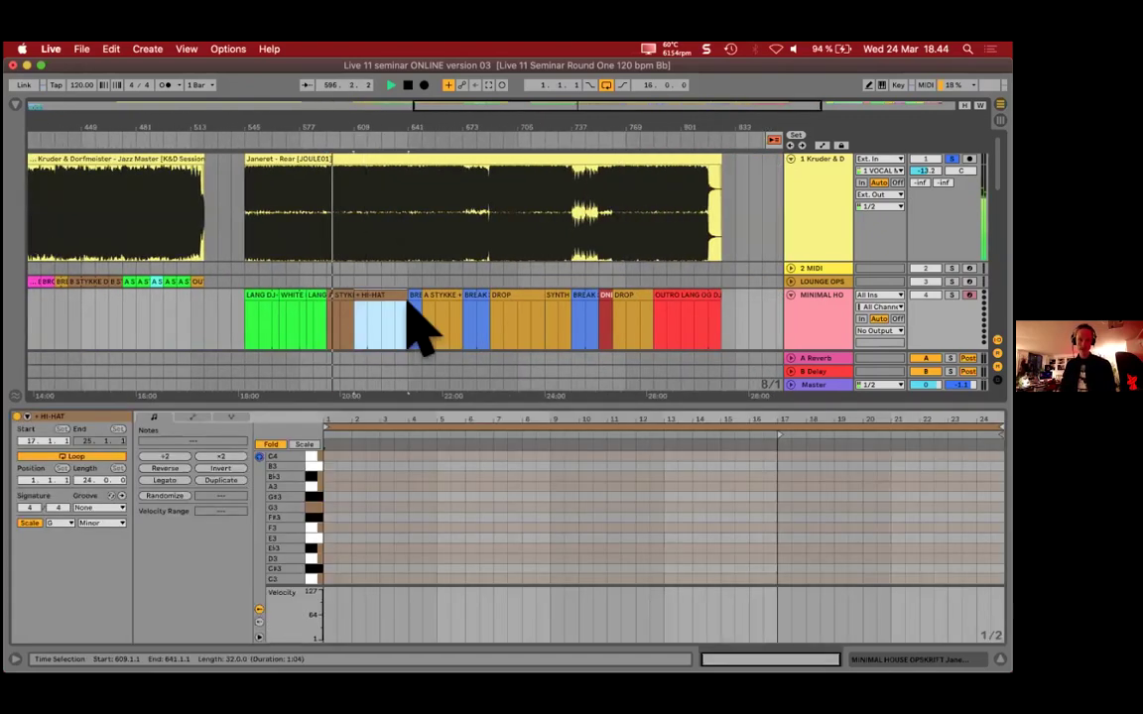
left_click(413, 309)
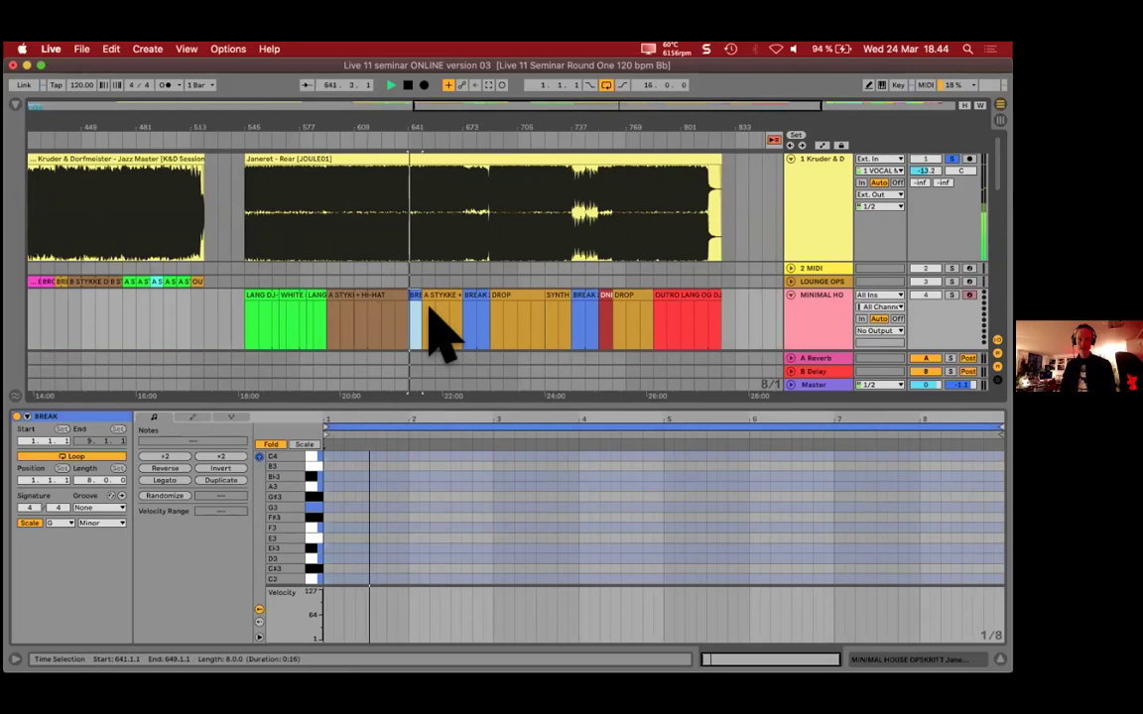
key("plus")
key("plus")
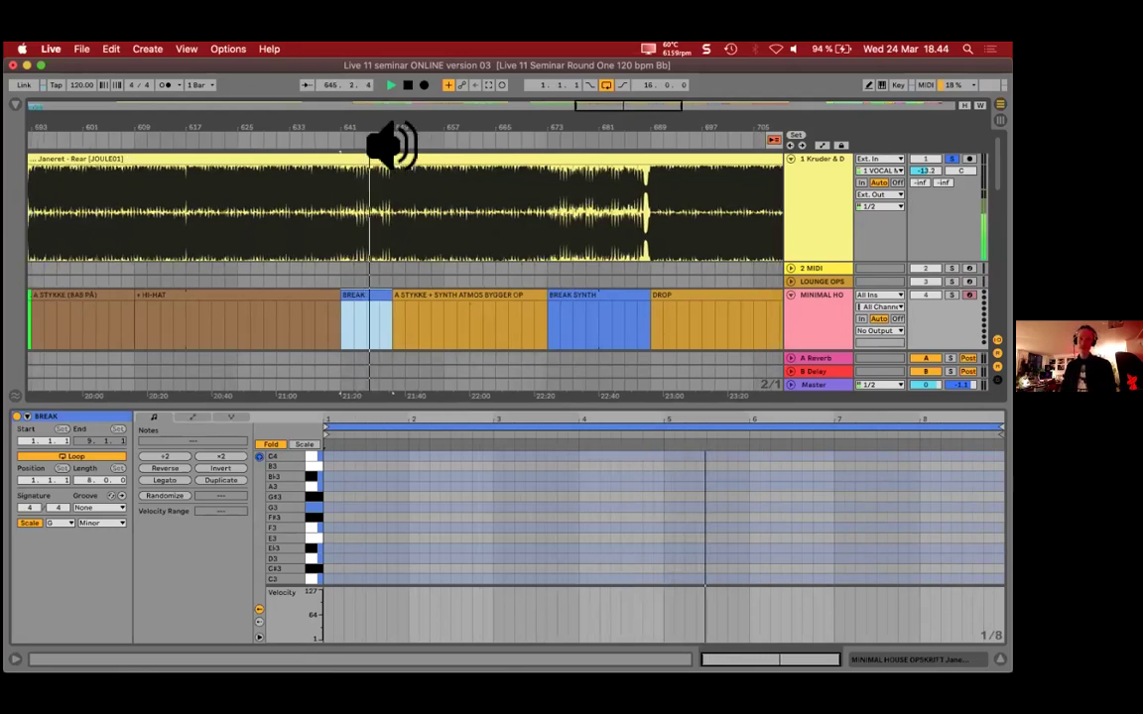
scroll(612, 287, "right", 3)
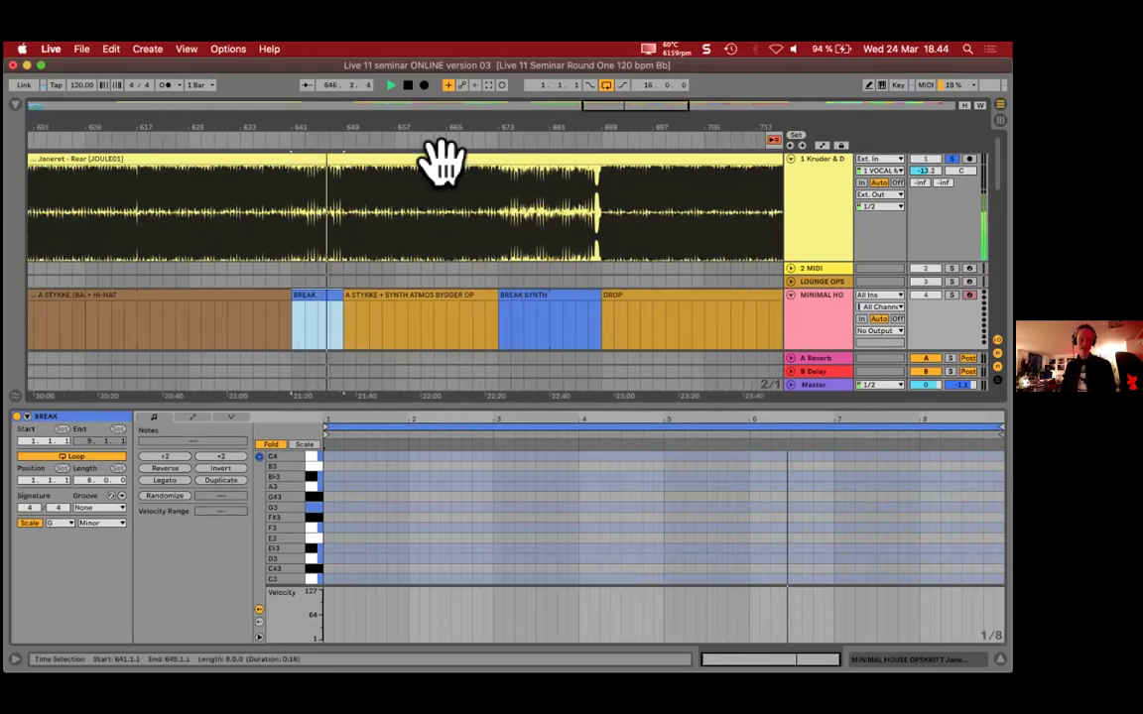
Step: Warp the Janeret audio clip from its first beat, then zoom out to the whole song
left_click(424, 212)
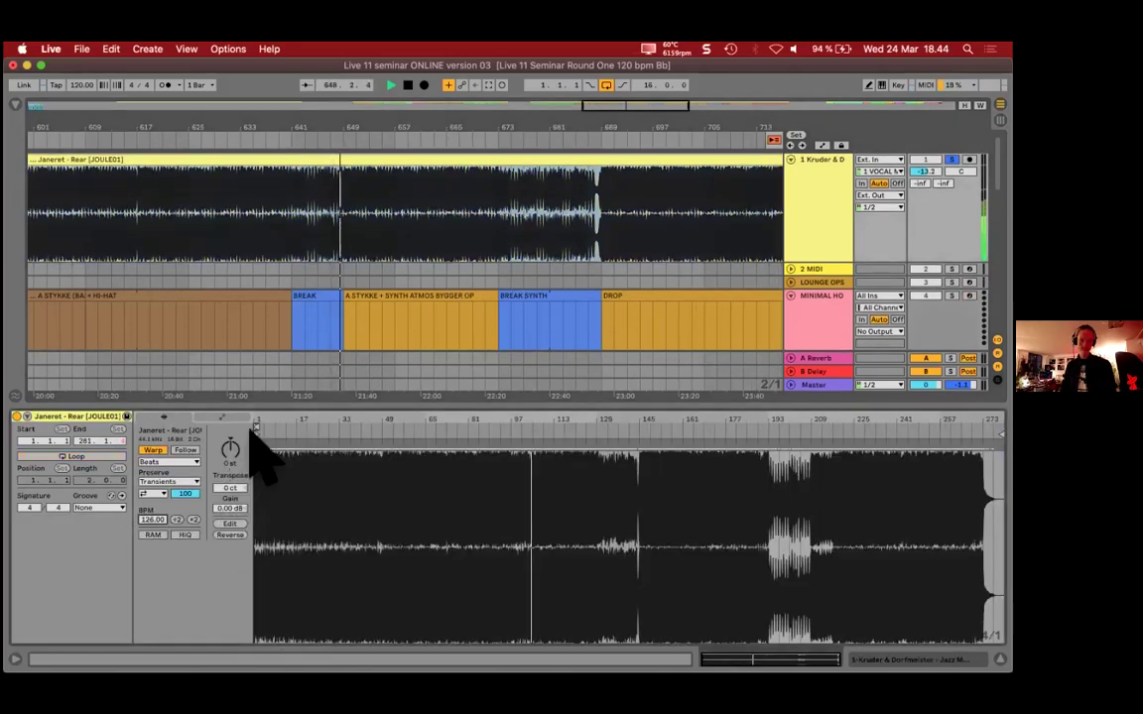
mouse_move(257, 427)
left_mouse_down()
mouse_move(263, 459)
mouse_move(260, 448)
left_mouse_up()
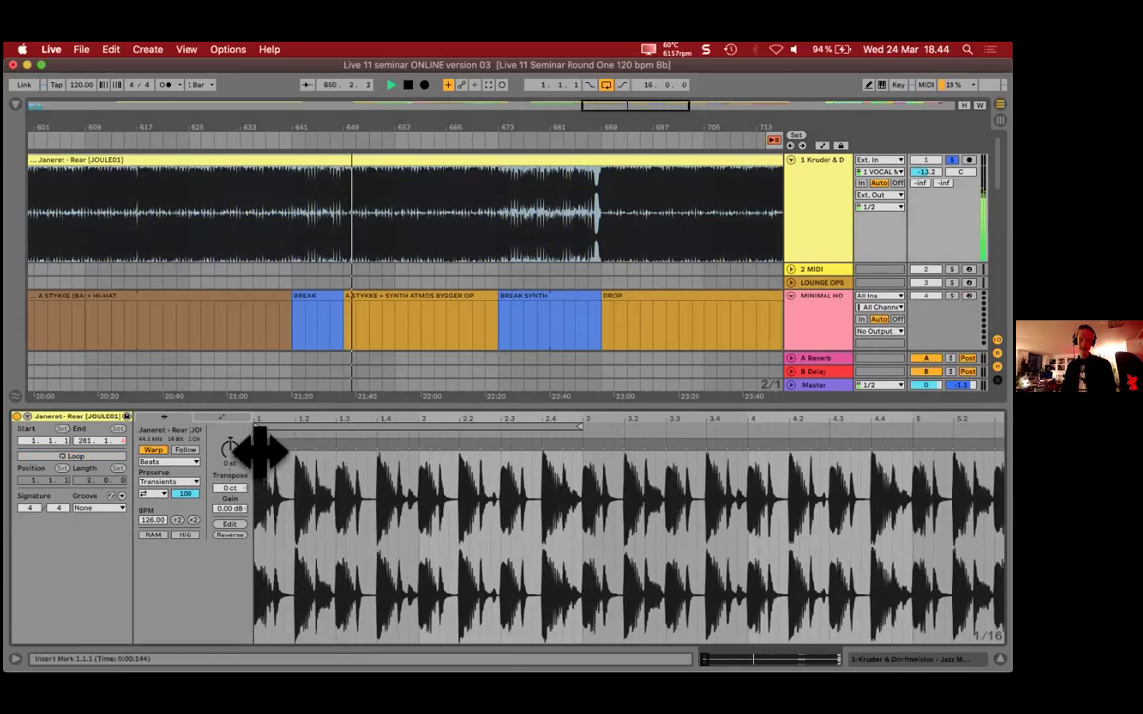
right_click(260, 451)
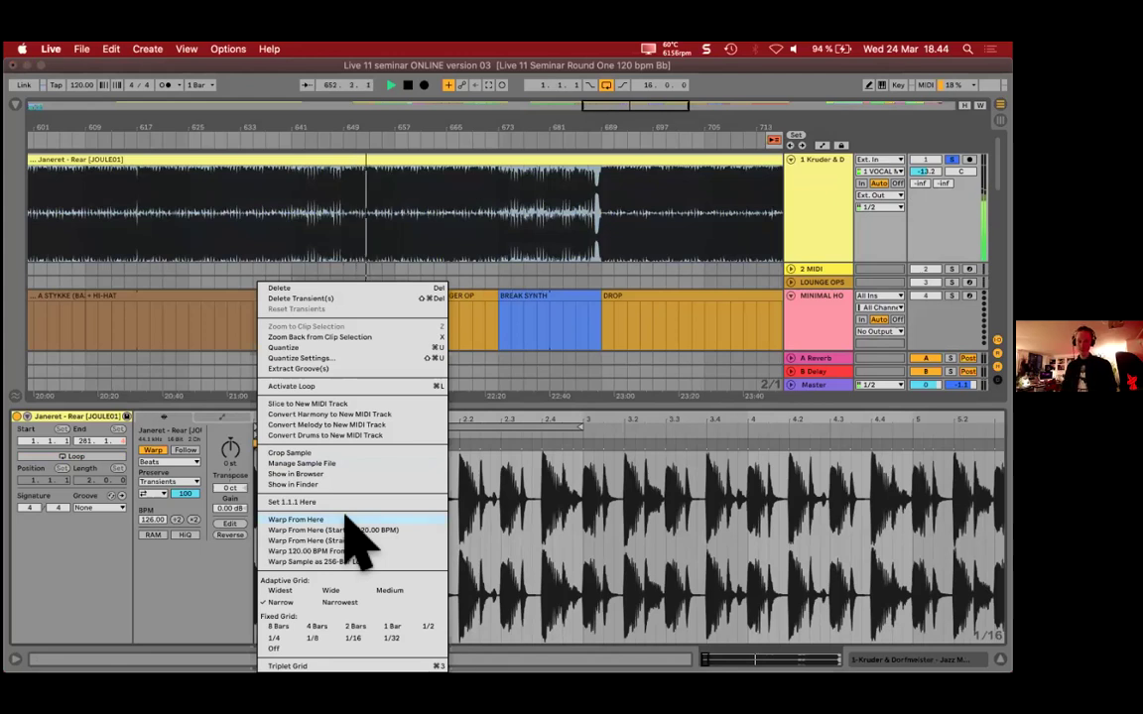
left_click(346, 519)
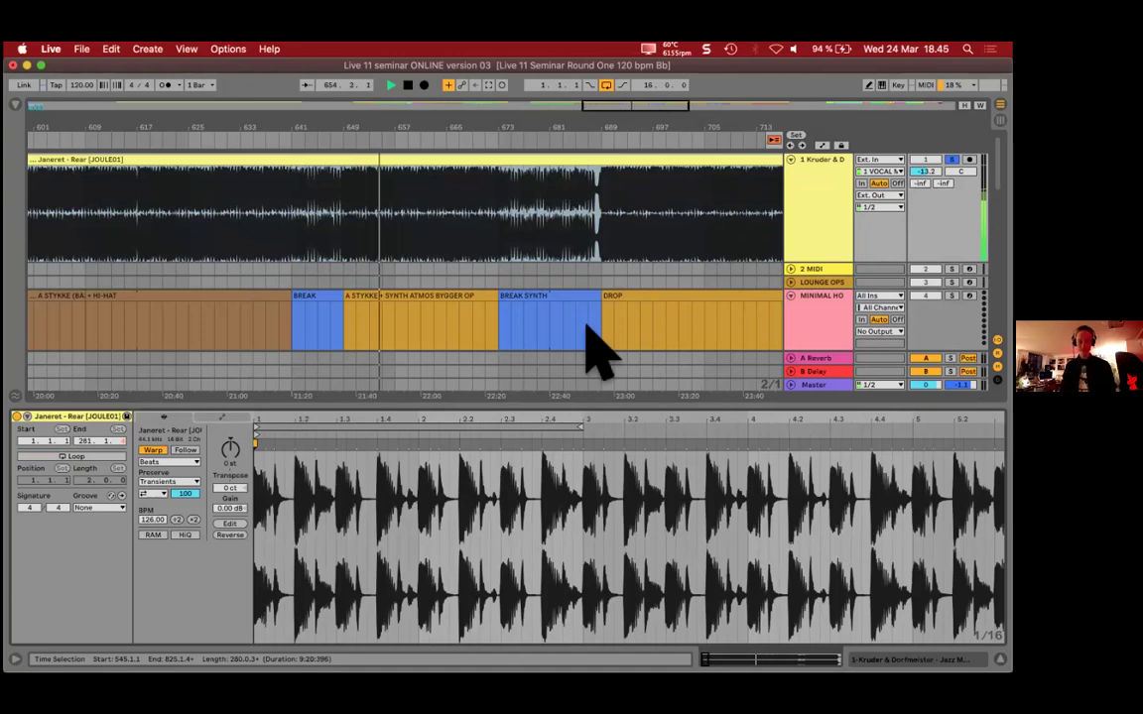
left_click_drag(400, 424, 293, 425)
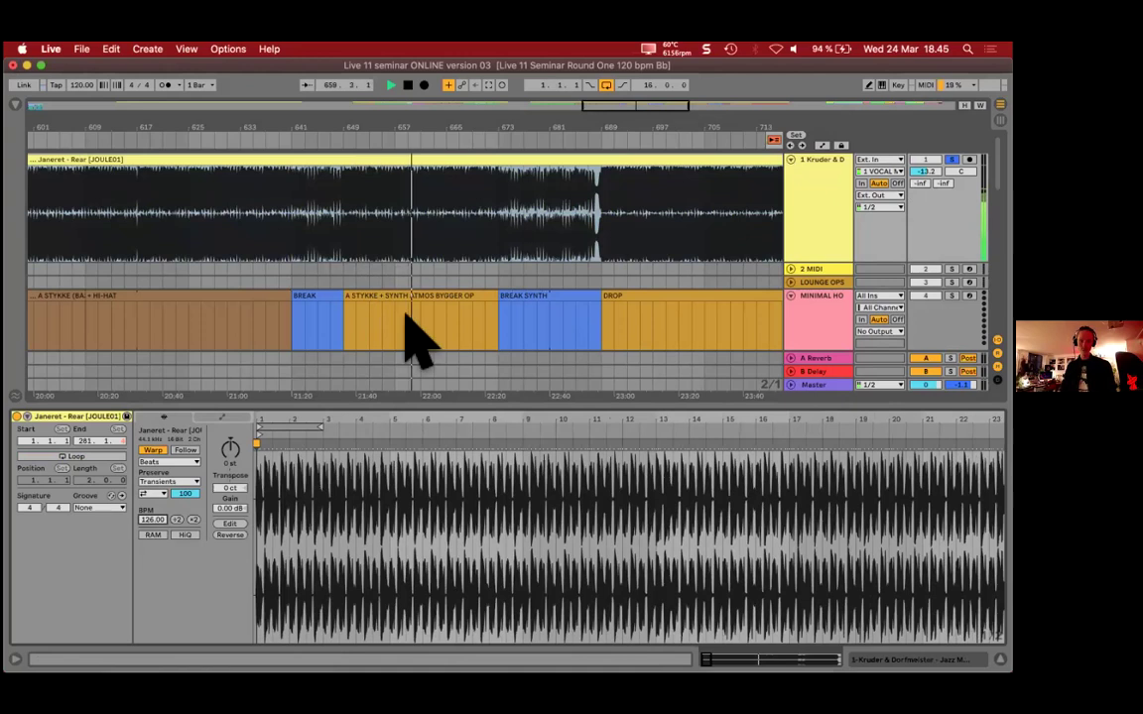
left_click_drag(544, 128, 429, 319)
Step: Stop playback and shorten the DROP section clip
key("space")
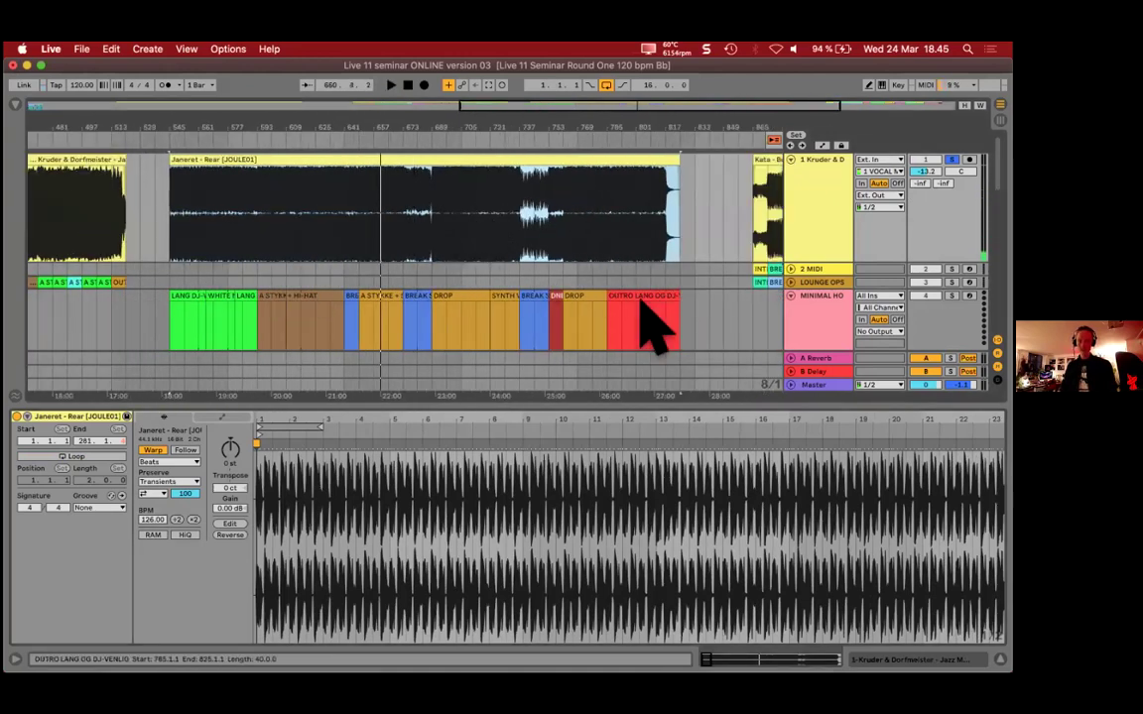
left_click_drag(599, 300, 349, 298)
scroll(352, 308, "left", 10)
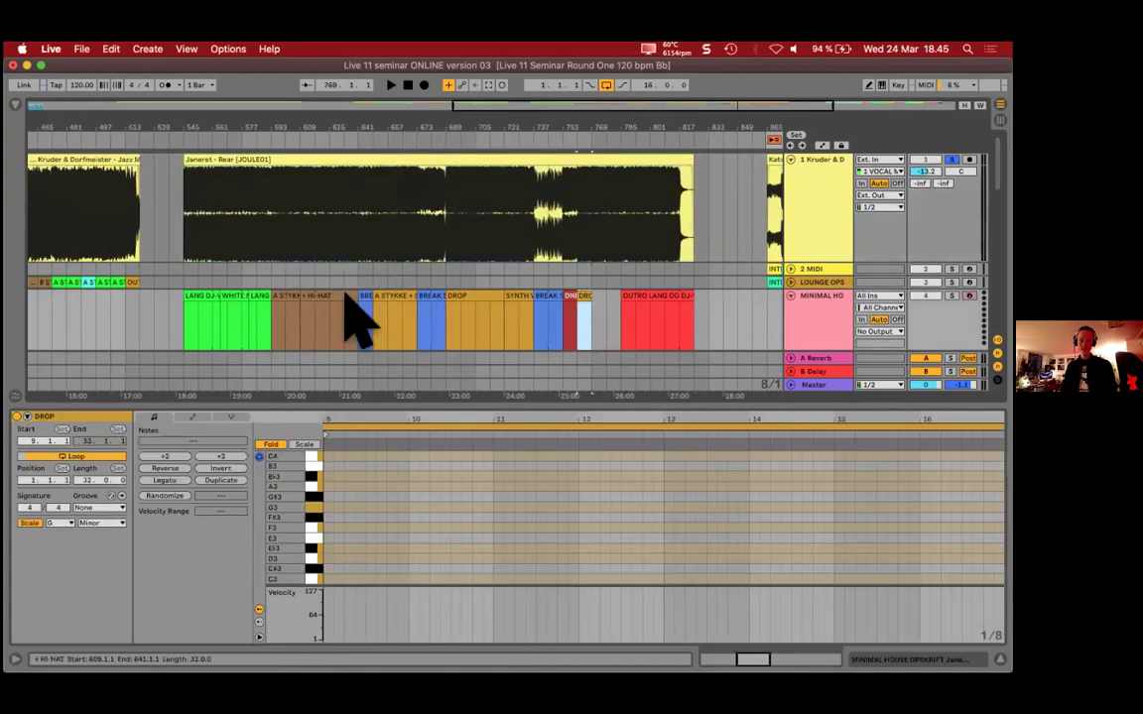
Step: Play the Kruder & Dorfmeister song from bar 369, jumping to its INTRO + VOX section
left_click(357, 178)
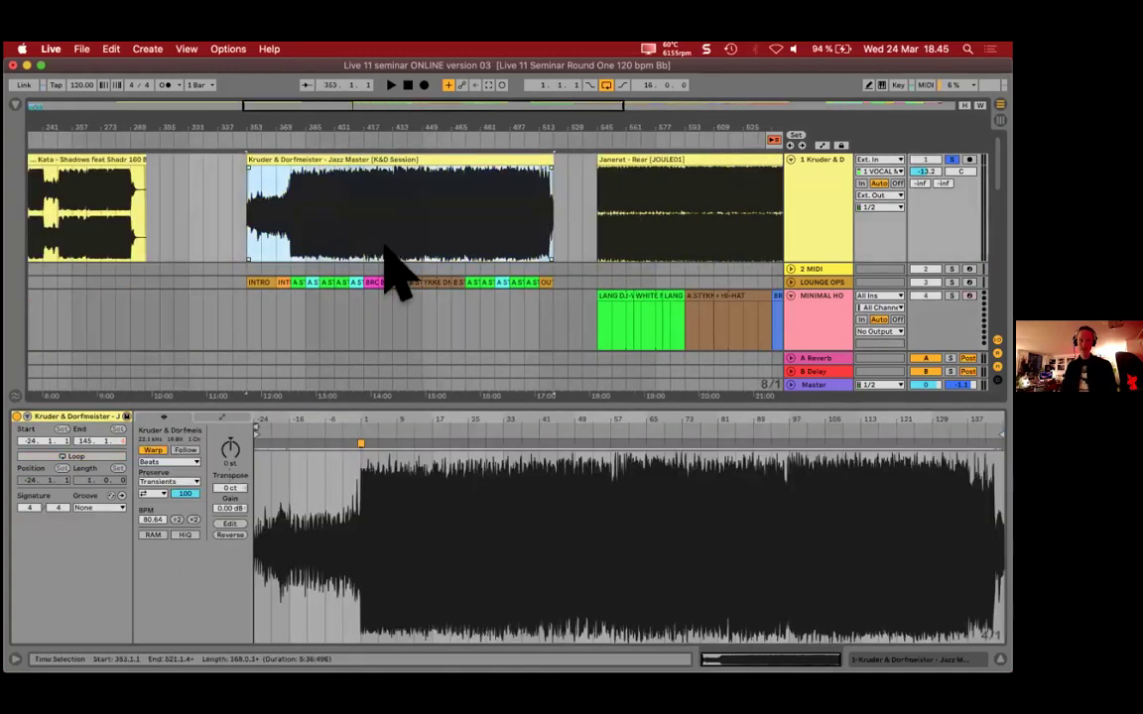
key("space")
scroll(350, 221, "up", 3)
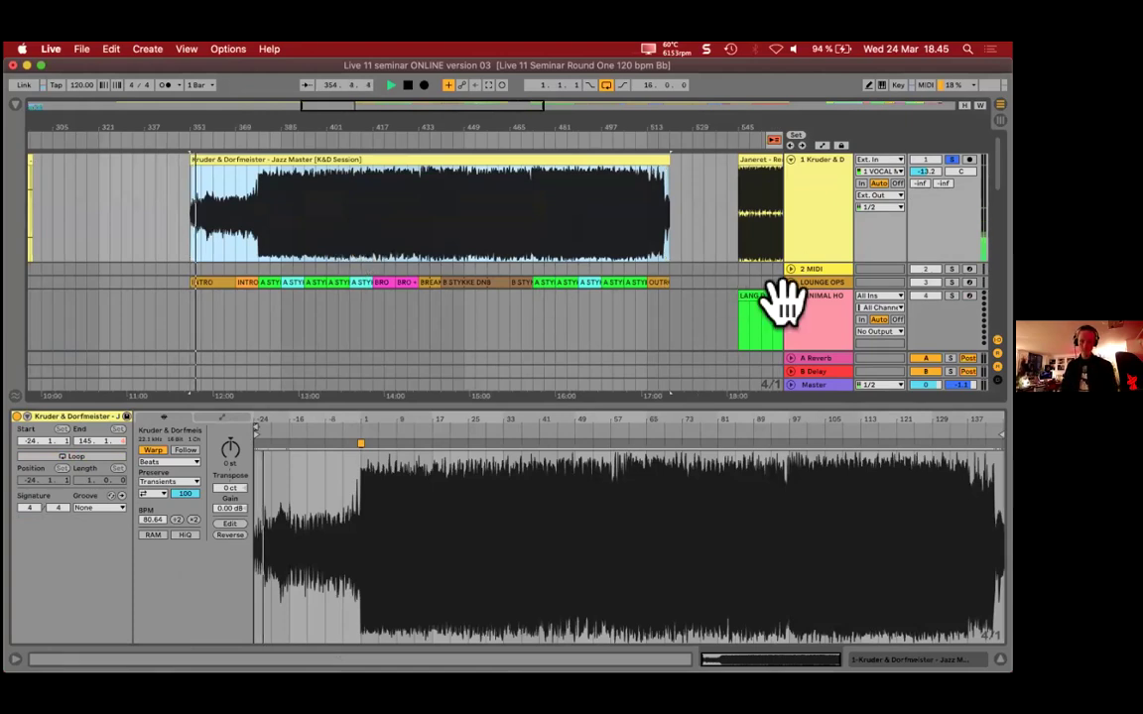
scroll(268, 287, "up", 1)
scroll(274, 290, "up", 3)
left_click(245, 253)
left_click(283, 282)
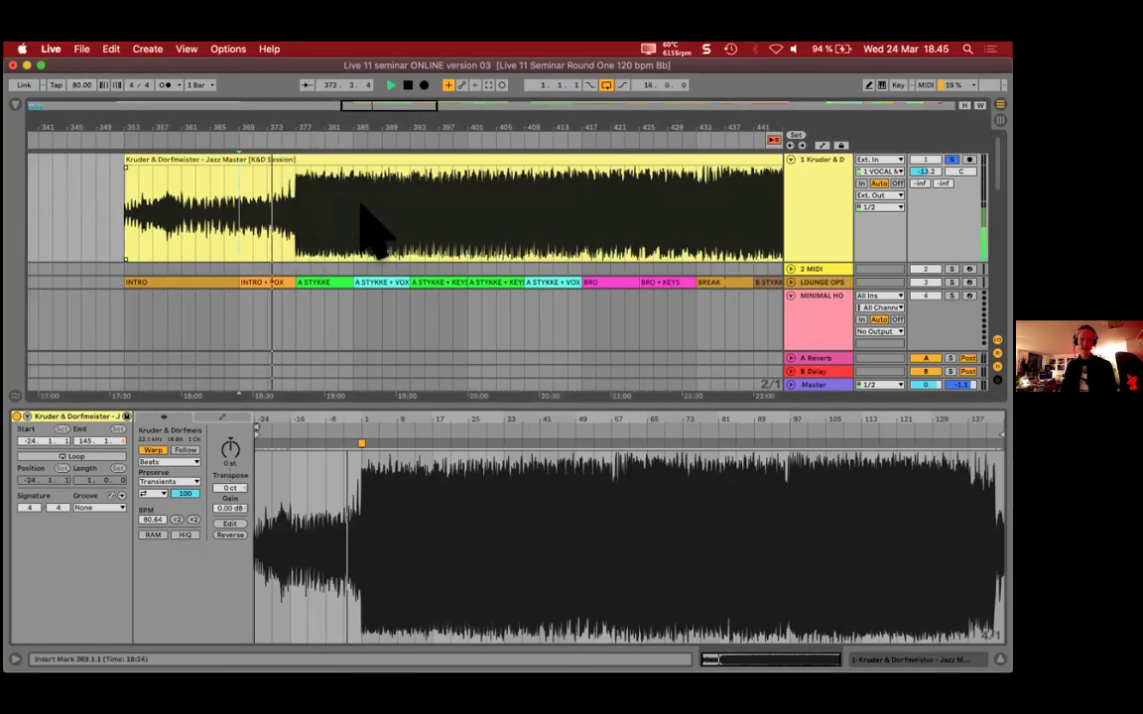
Step: Audition the A STYKKE + KEYS, A STYKKE + VOX, BRO + KEYS, BREAK and B STYKKE DNB sections
scroll(400, 229, "right", 3)
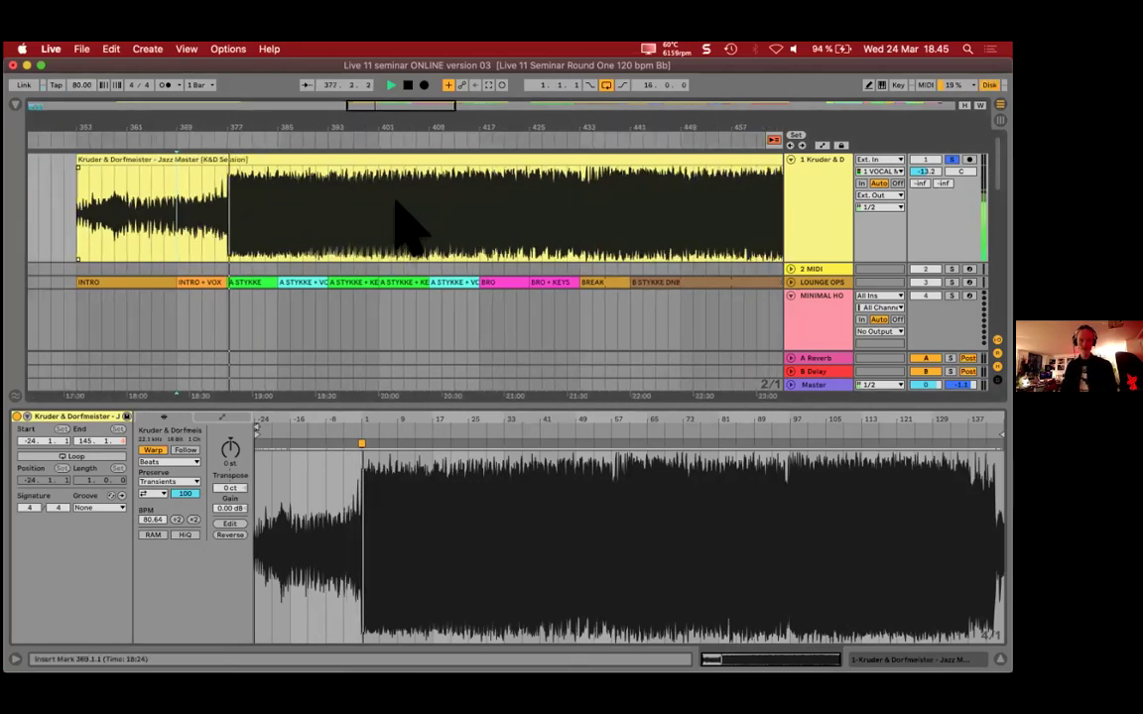
left_click(335, 282)
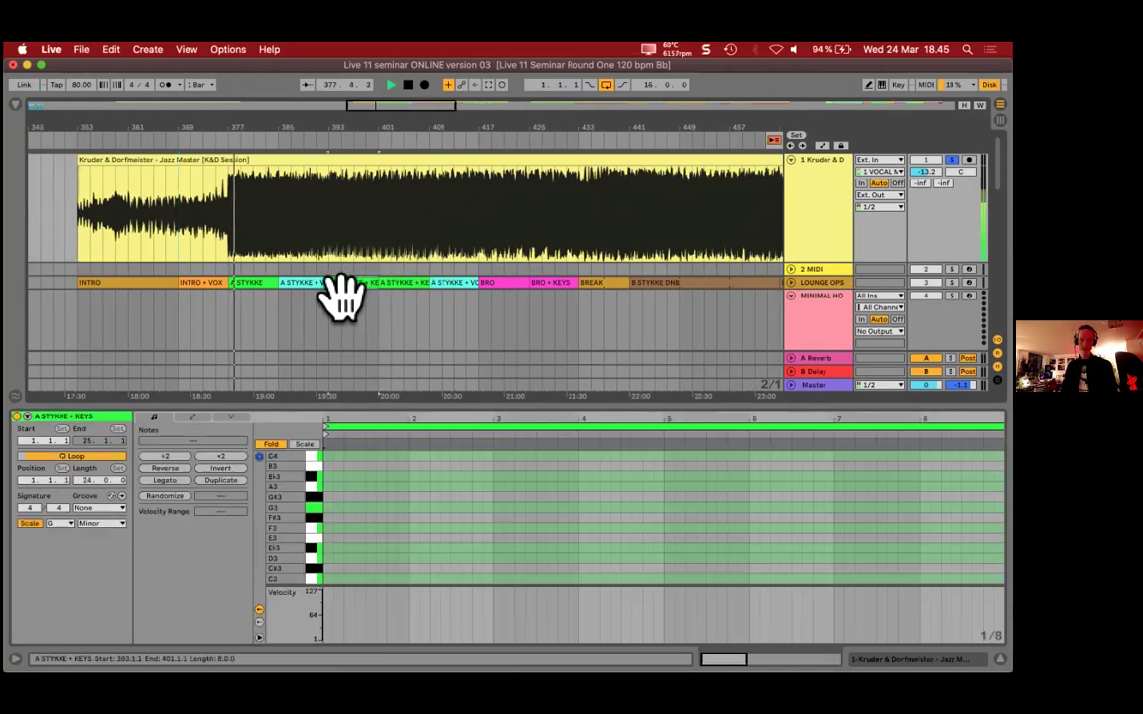
left_click(407, 282)
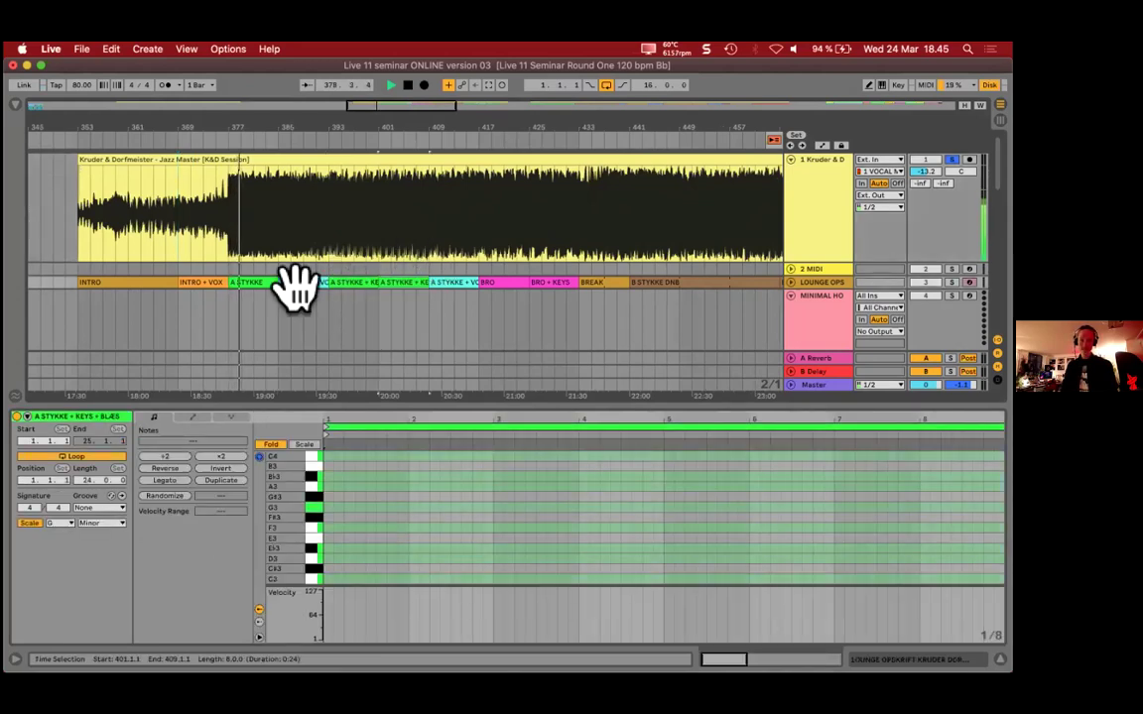
scroll(401, 282, "right", 2)
left_click(401, 282)
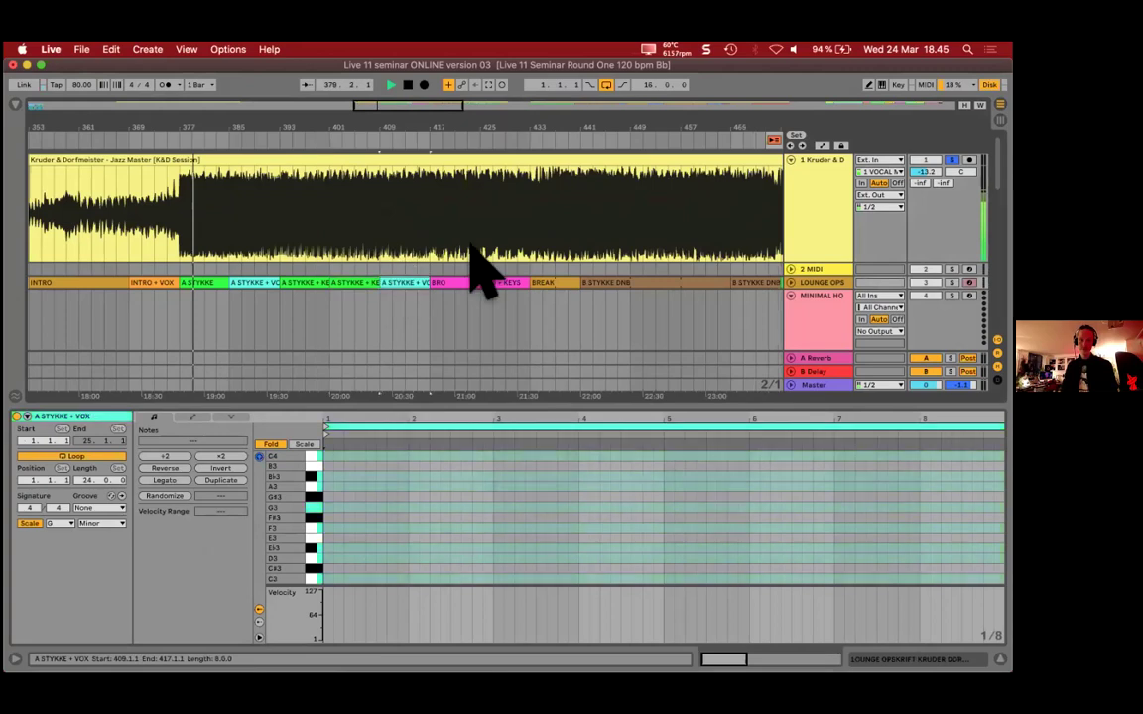
scroll(436, 276, "right", 2)
left_click(447, 284)
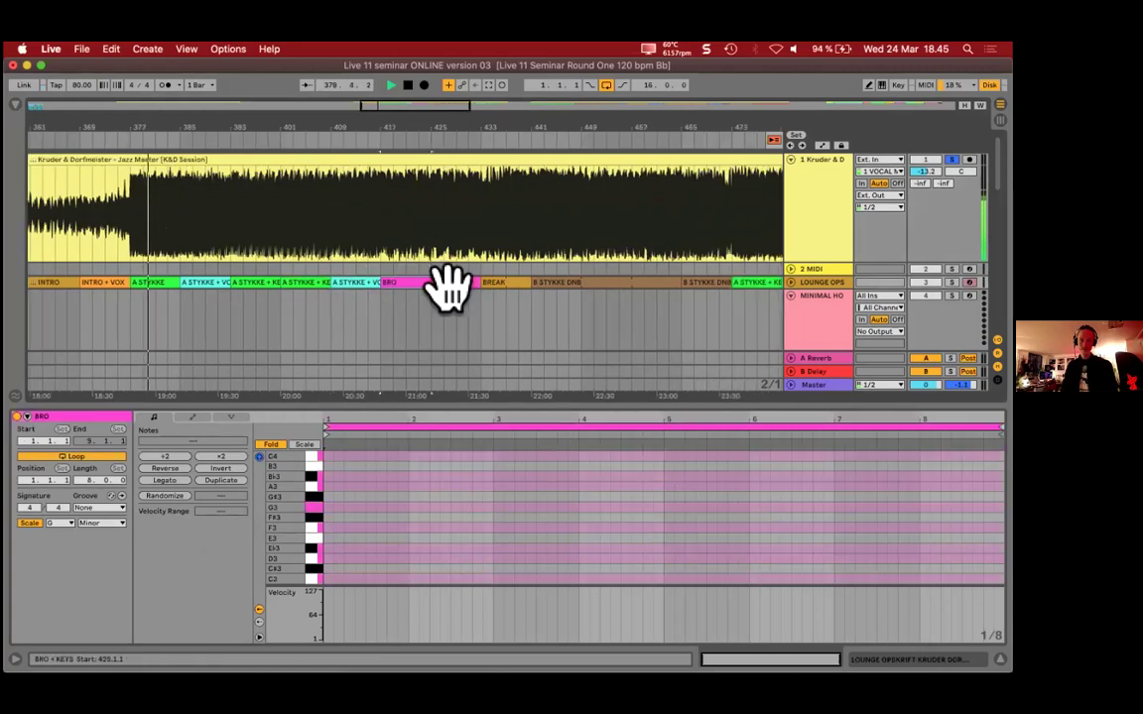
left_click(503, 284)
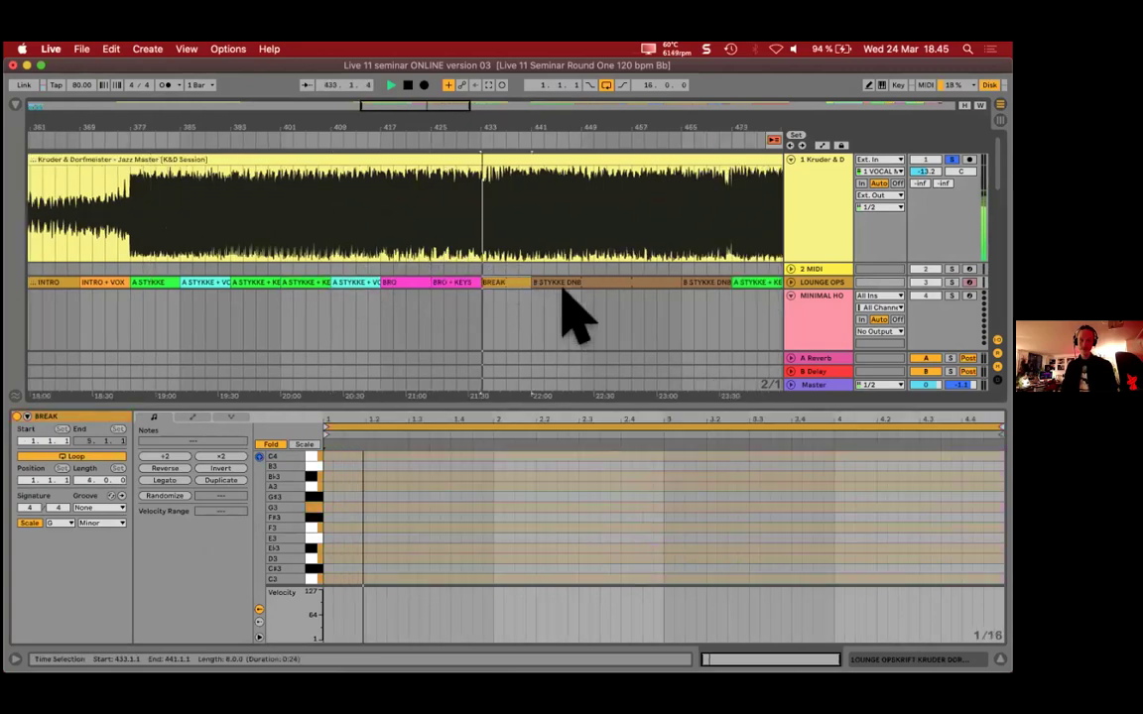
left_click(565, 284)
key("space")
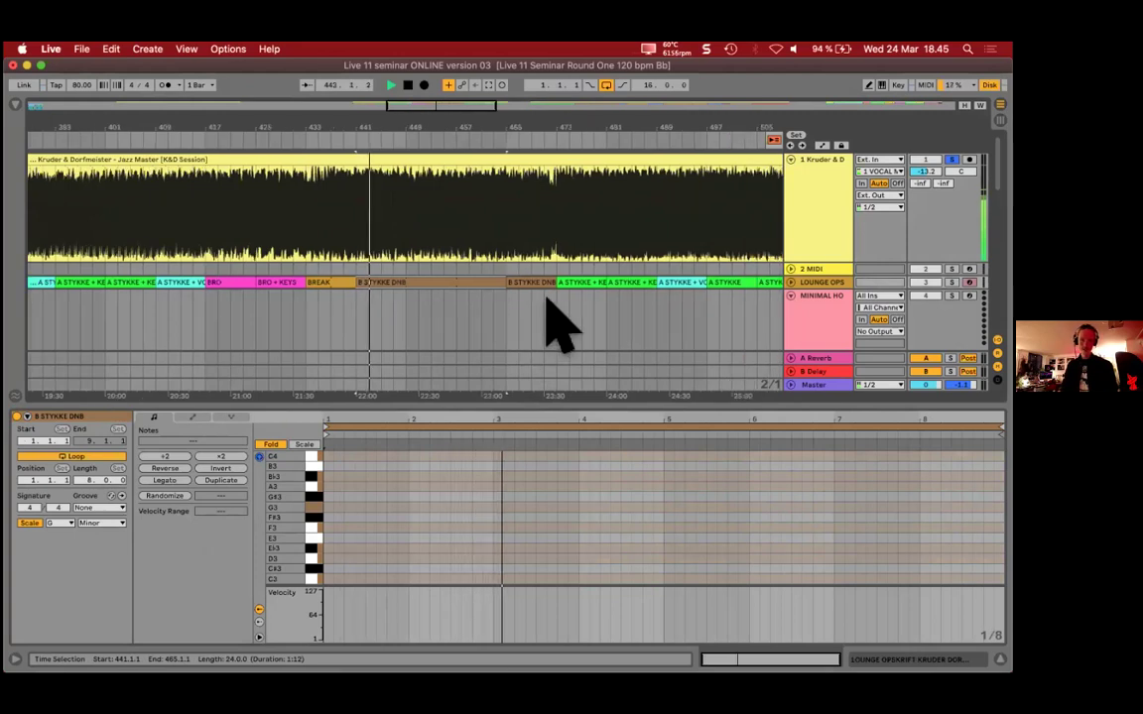
left_click(541, 287)
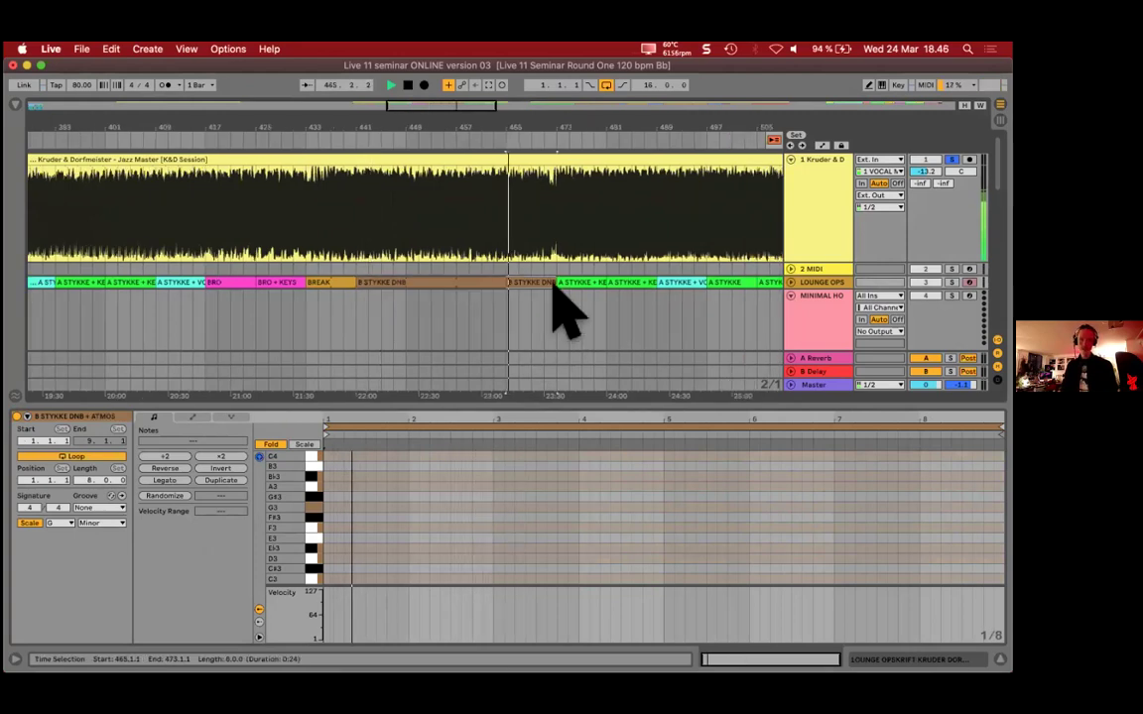
left_click(581, 286)
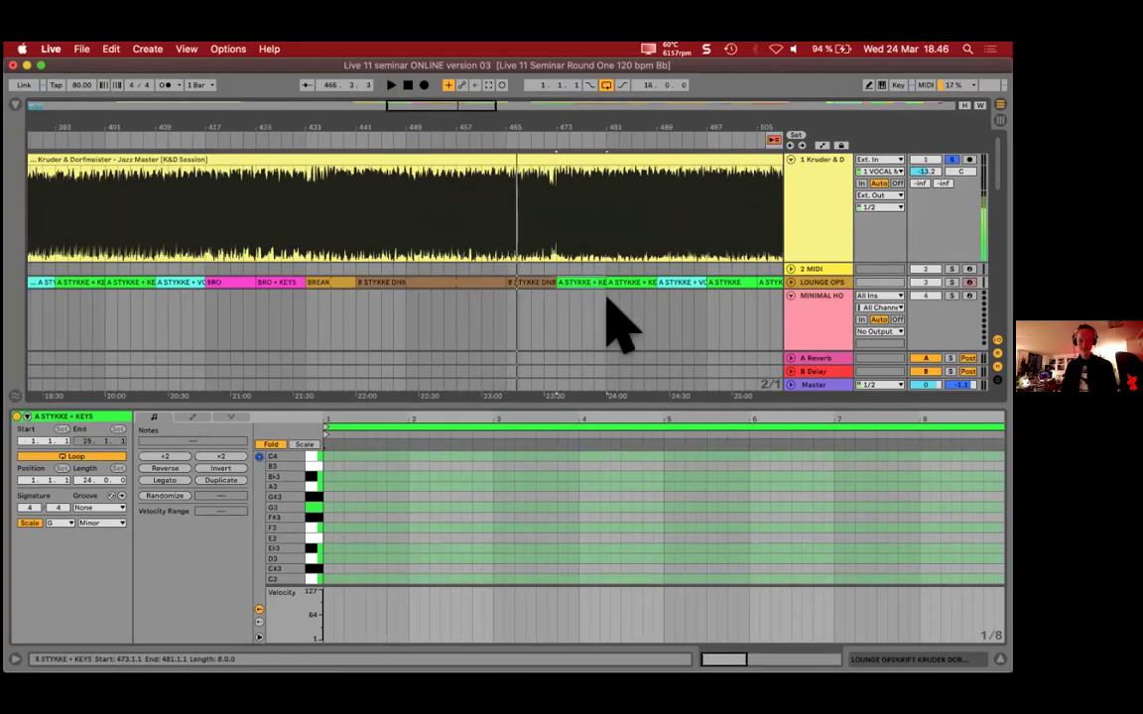
Step: Fold the MINIMAL HO track to fit all three songs in view
scroll(454, 240, "down", 3)
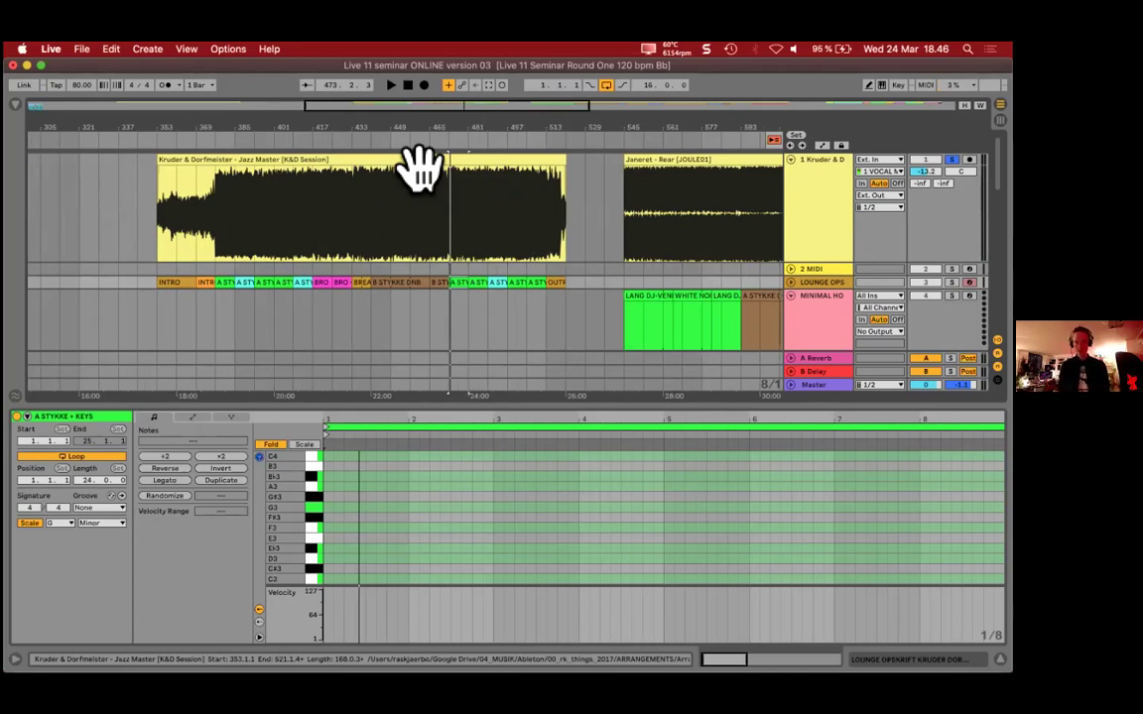
scroll(492, 197, "right", 5)
left_click(790, 295)
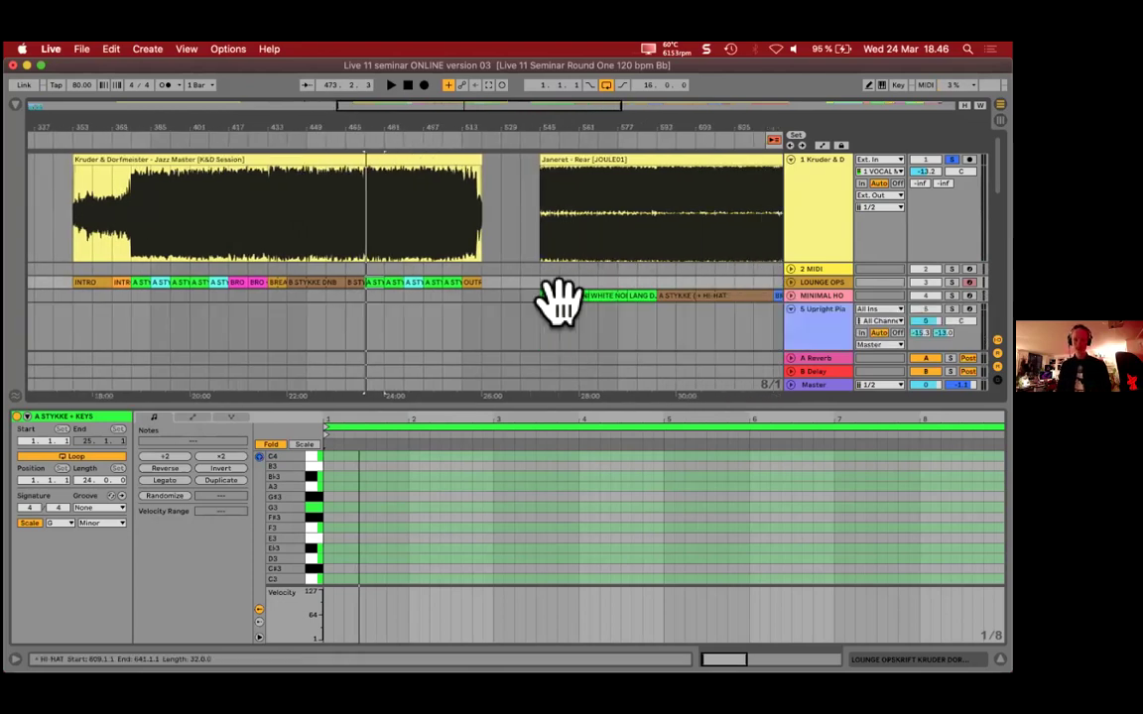
scroll(501, 283, "down", 3)
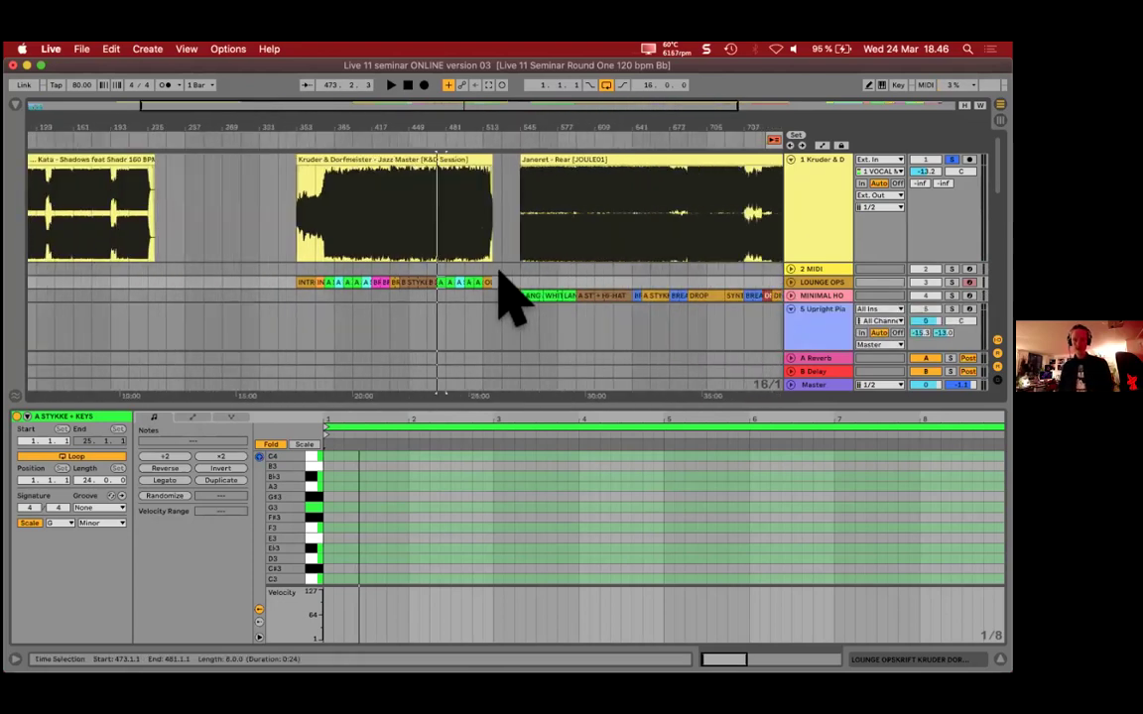
left_click(15, 104)
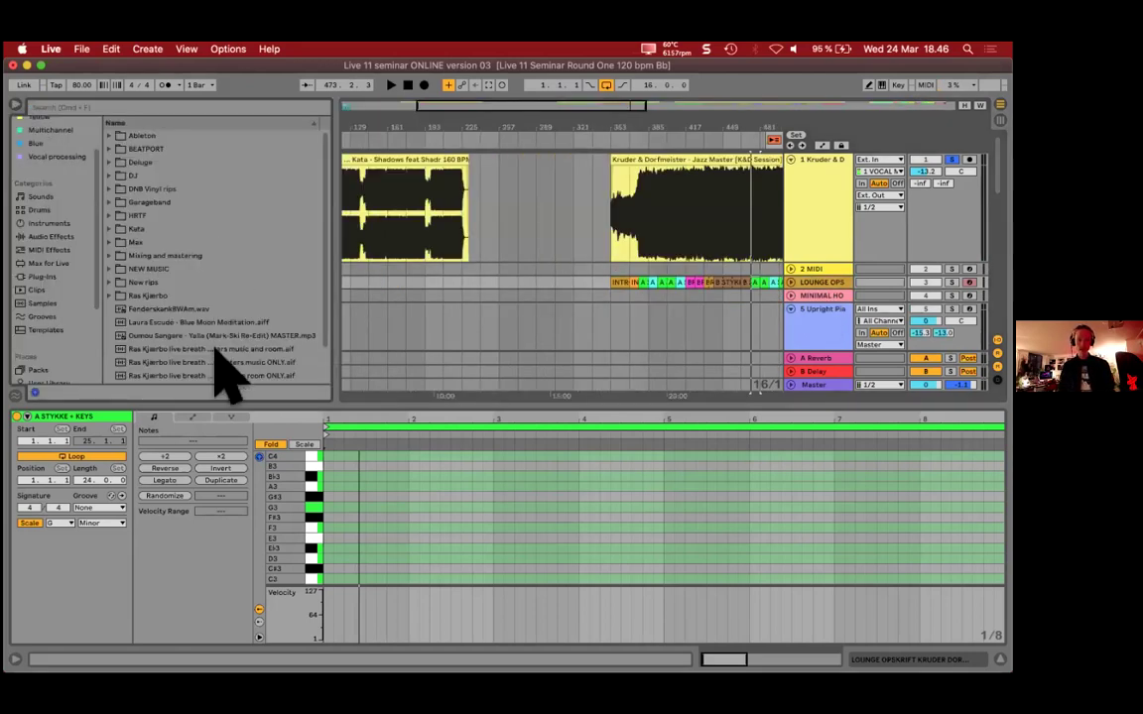
Step: Shrink the clip editor and list the things folder from Places in the browser
left_click_drag(216, 407, 216, 525)
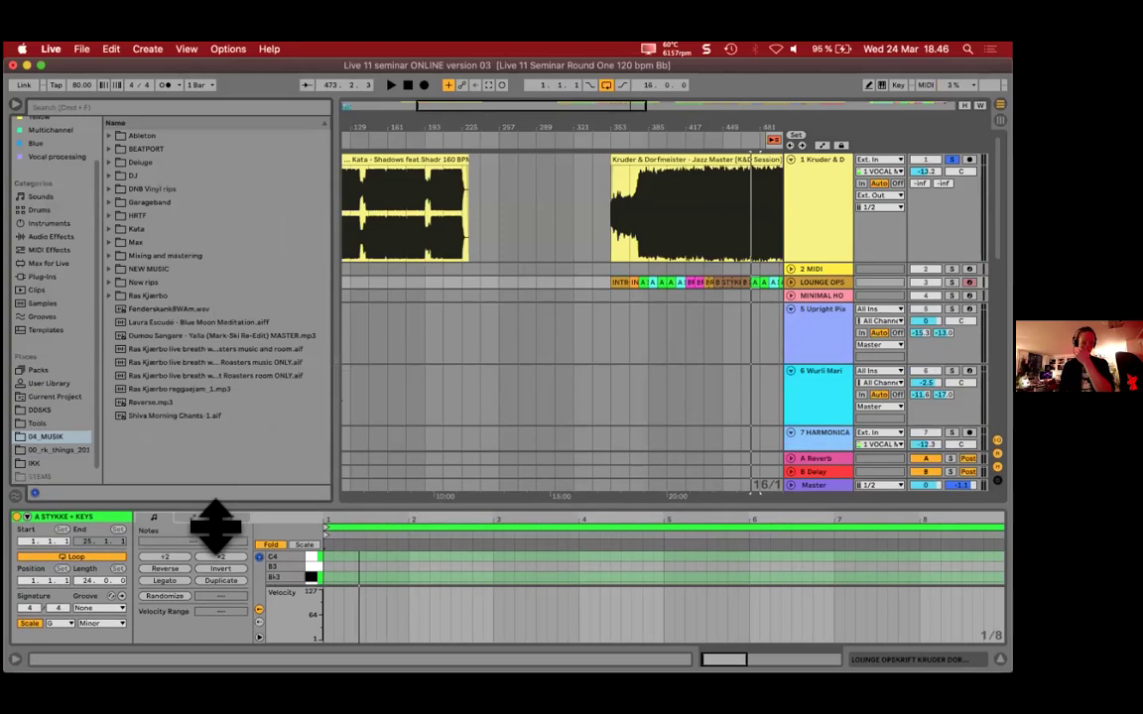
left_click(58, 449)
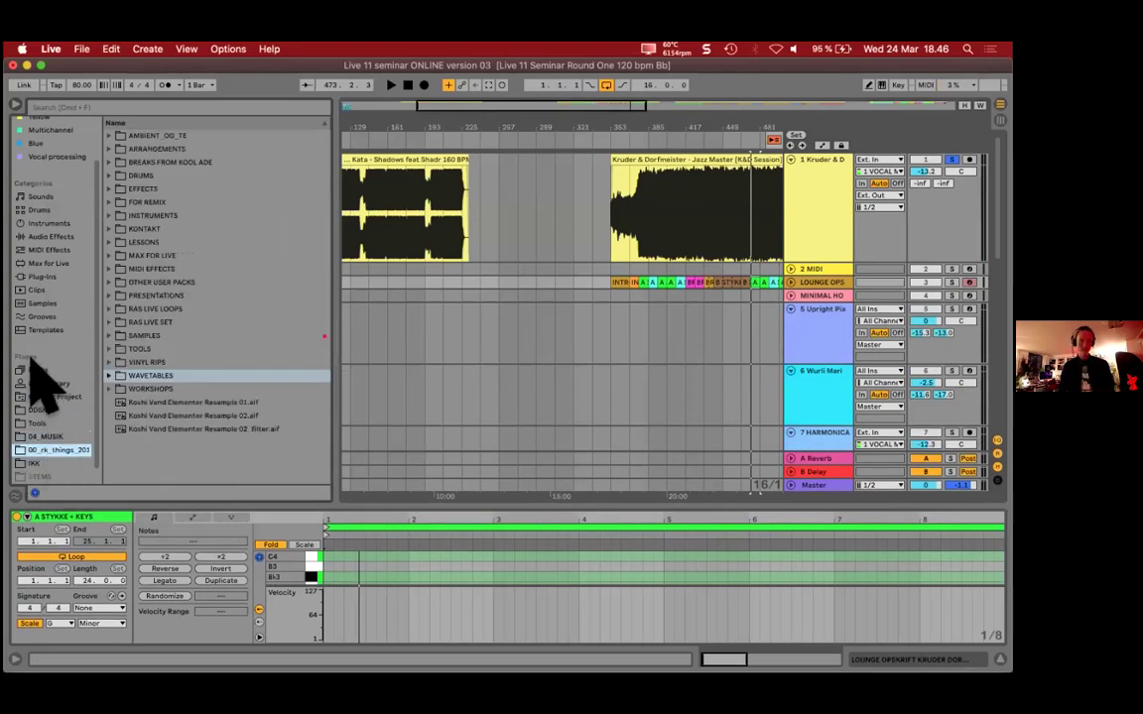
scroll(44, 397, "down", 1)
right_click(54, 464)
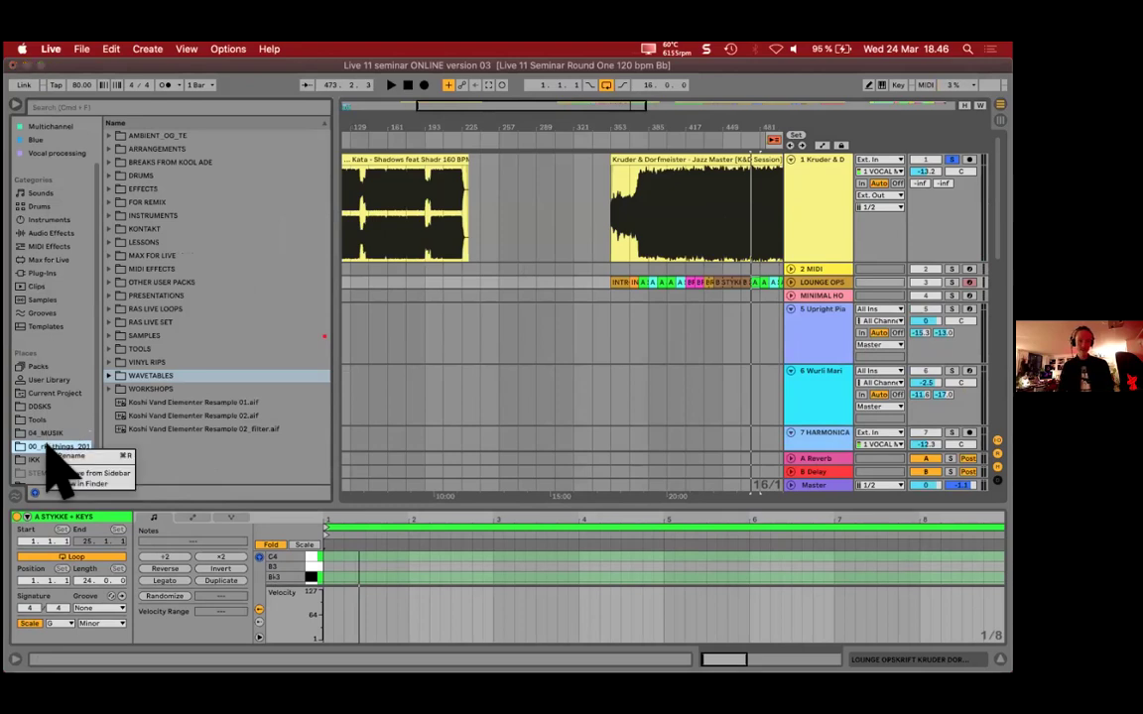
Step: Reveal the folder in Finder and open 00_rk_things_2017 > ARRANGEMENTS
left_click(107, 482)
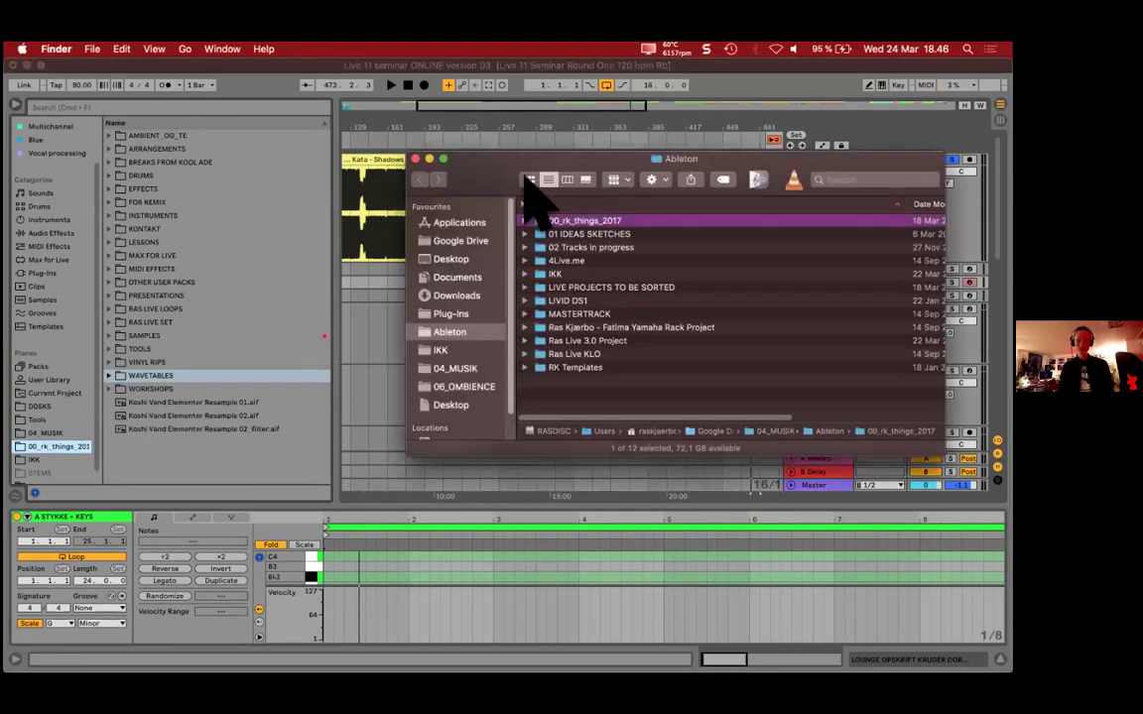
left_click_drag(626, 443, 428, 454)
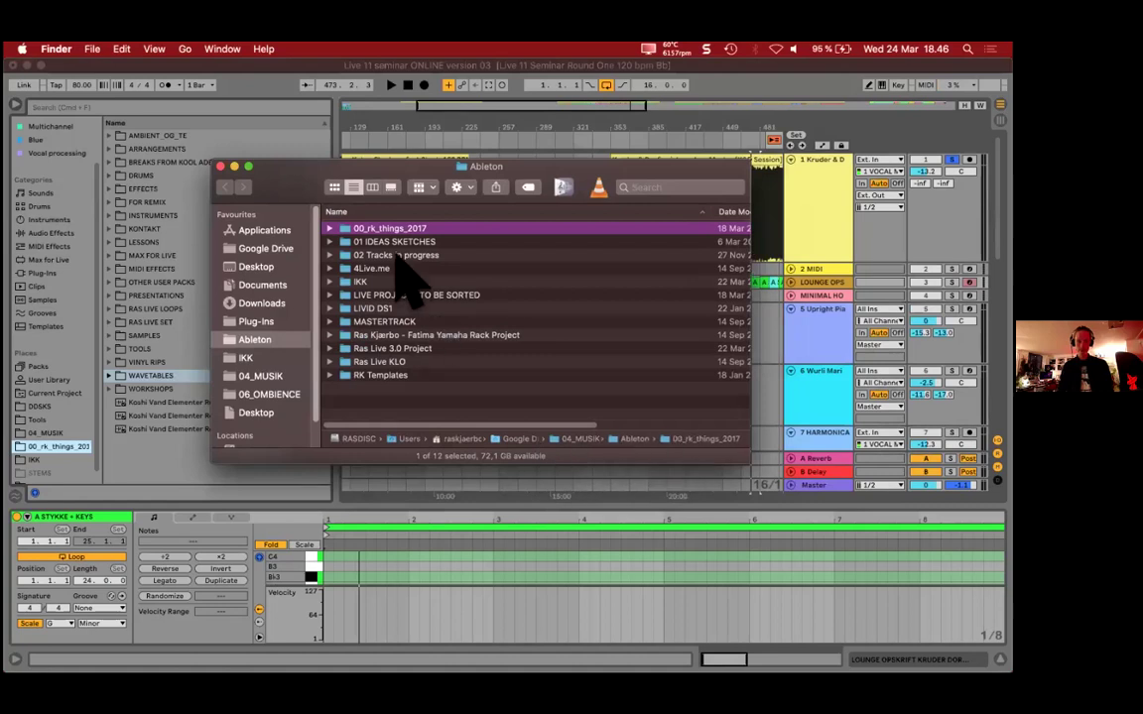
double_click(394, 232)
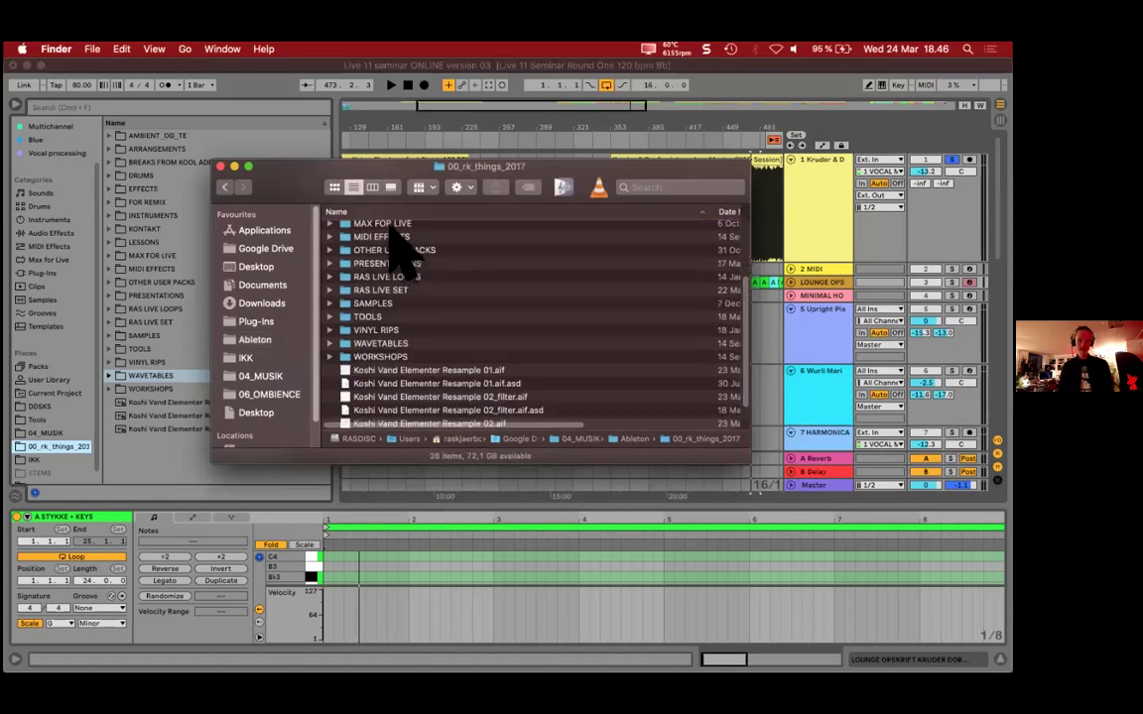
scroll(451, 315, "up", 5)
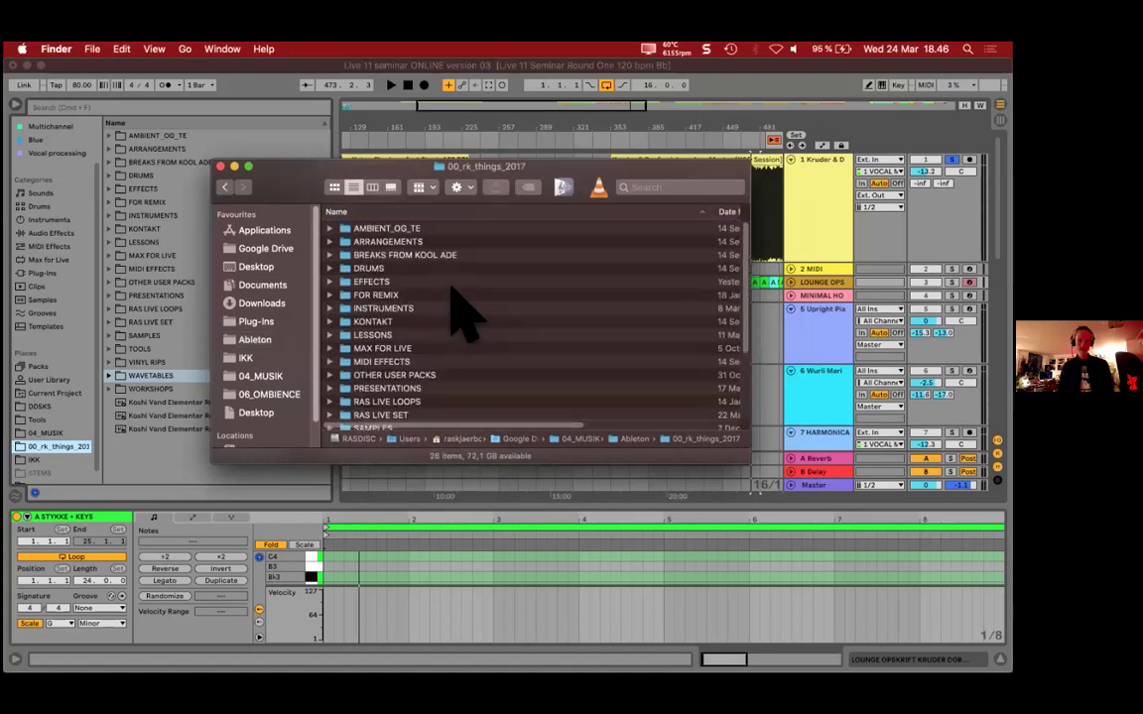
double_click(394, 243)
key("Down")
key("Down")
key("Down")
key("Down")
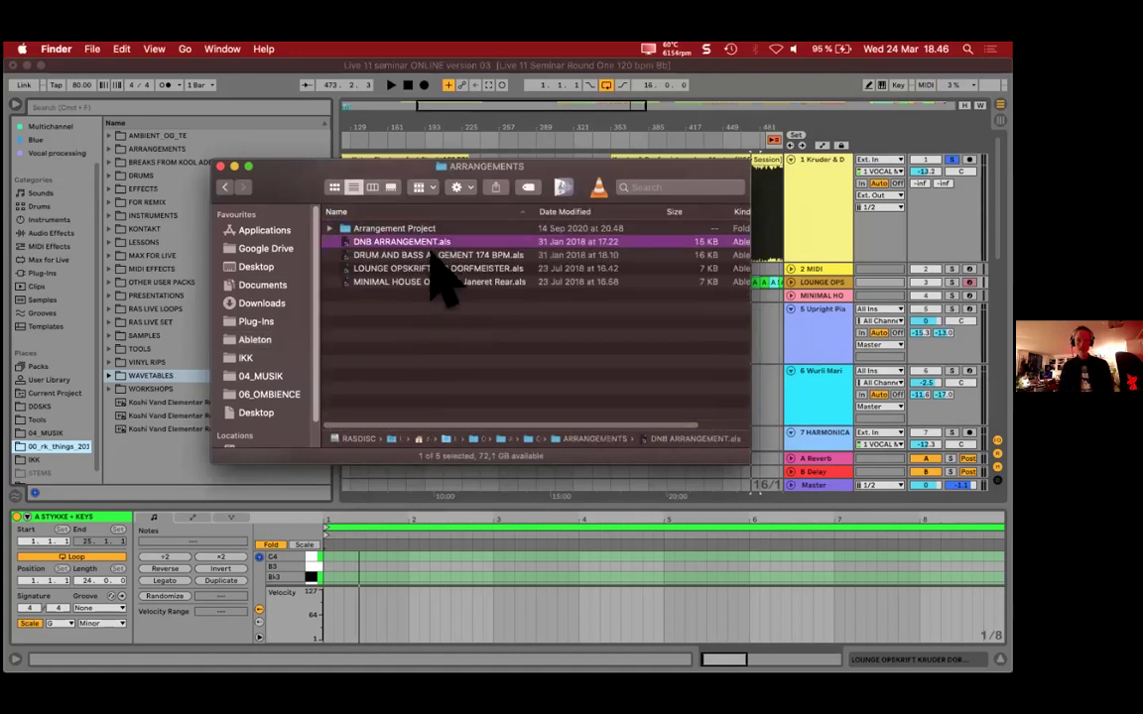
left_click(426, 322)
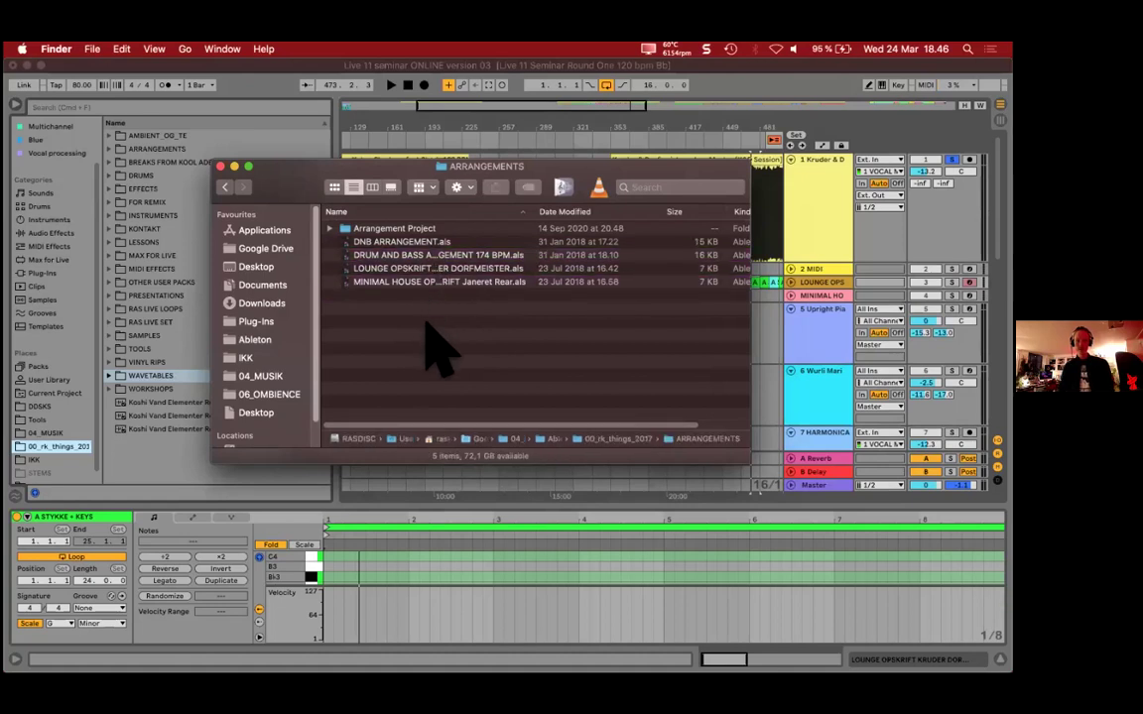
Step: Expand Arrangement Project to Arrangement.als, then return to Live zoomed out on the arrangement
left_click(330, 229)
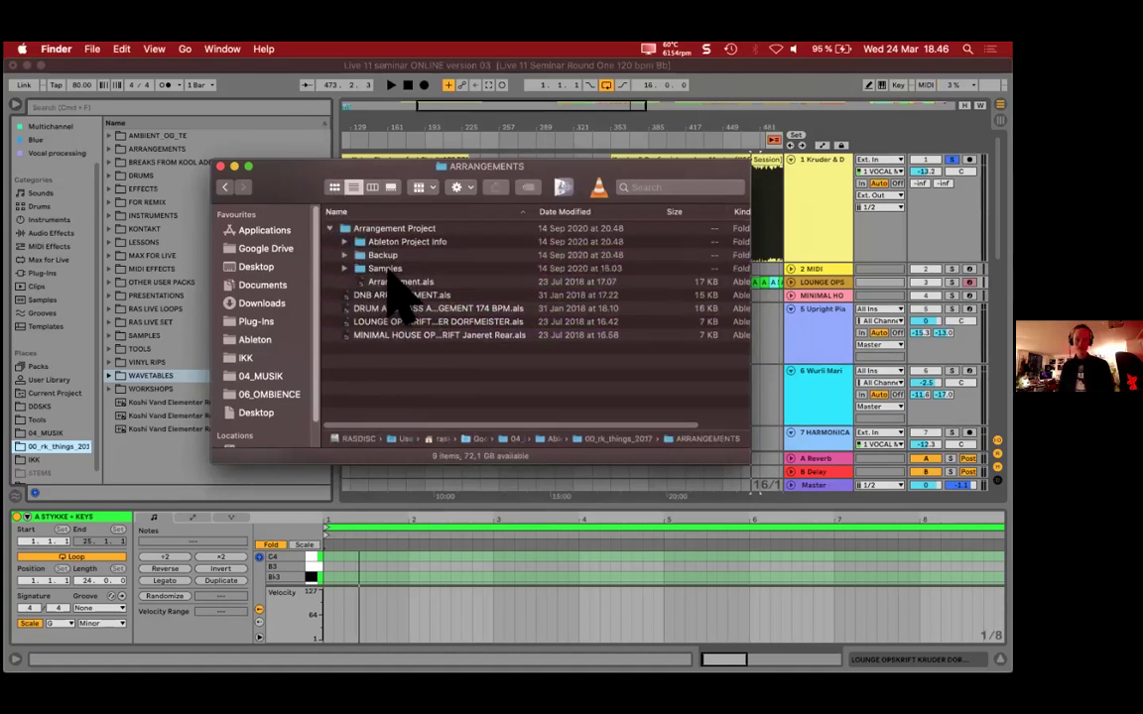
left_click(407, 281)
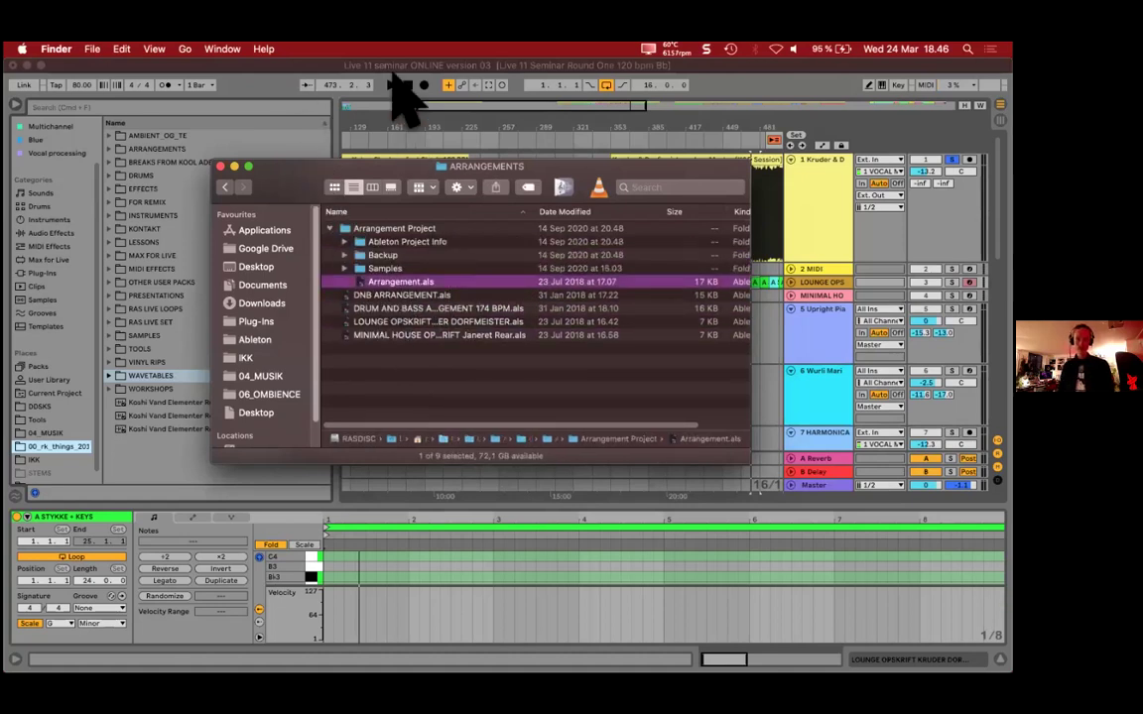
left_click(203, 63)
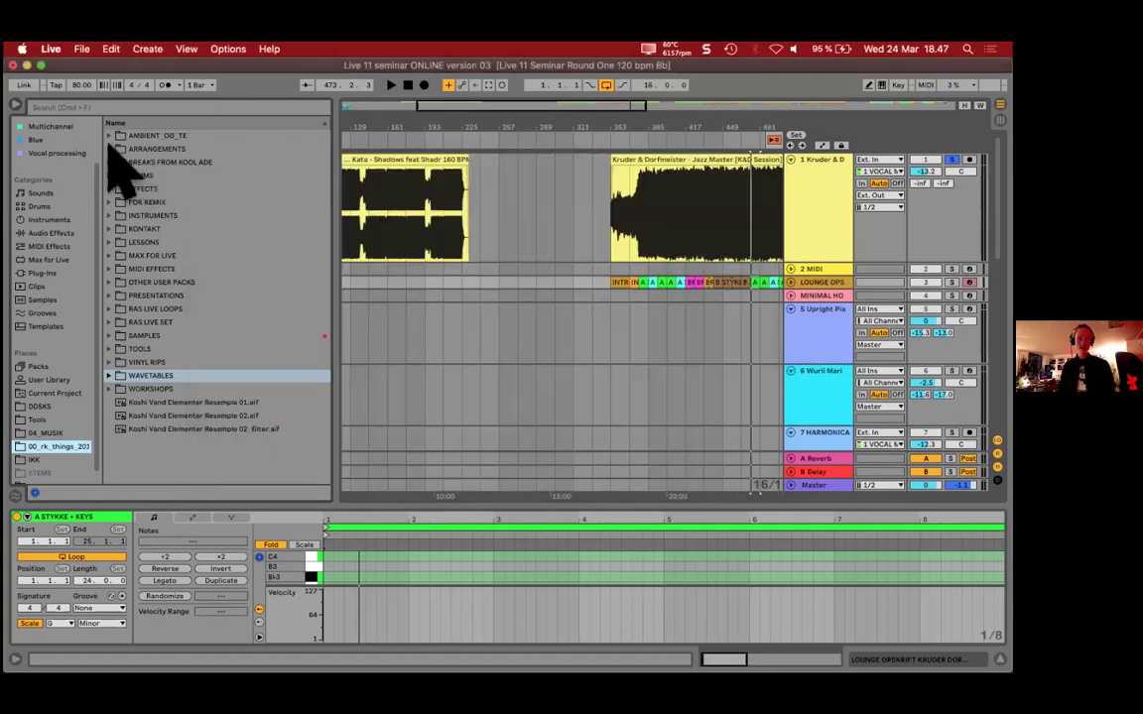
key("super+Tab")
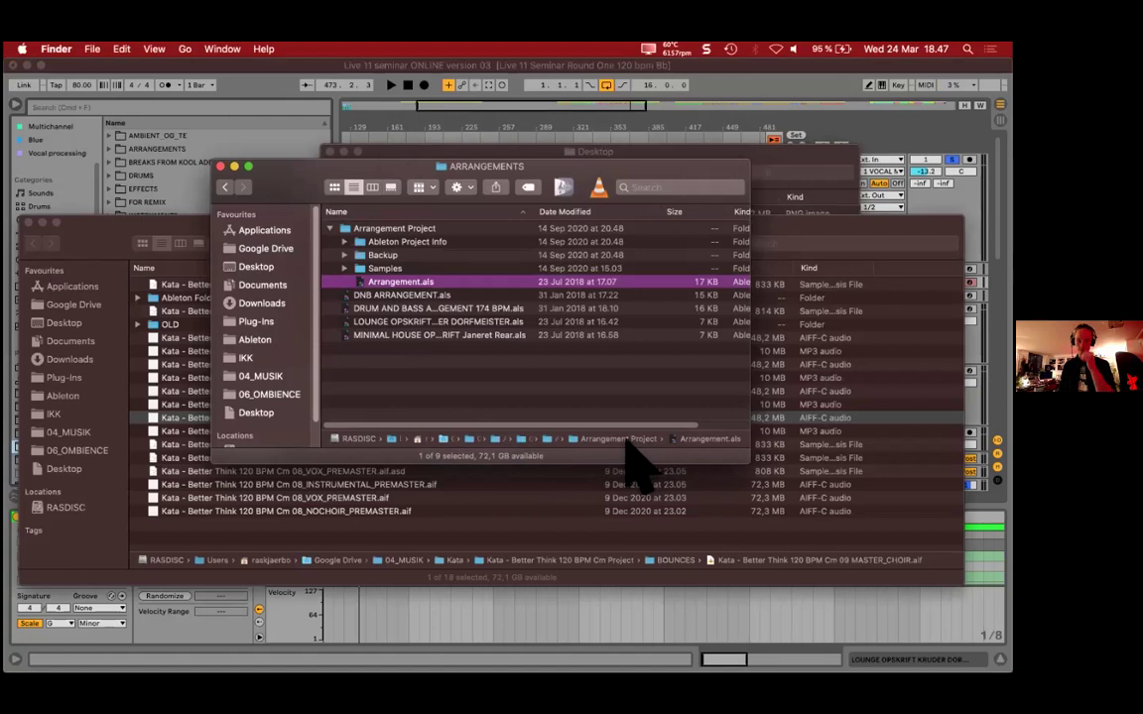
left_click(283, 99)
left_click_drag(510, 133, 546, 218)
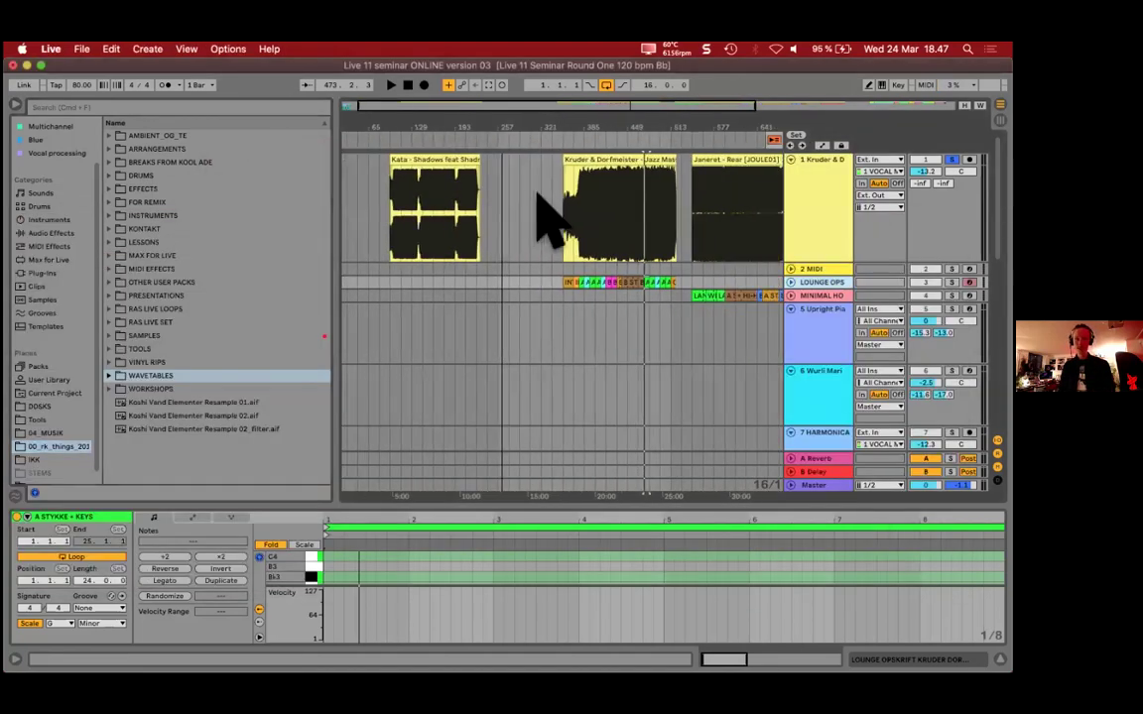
Step: Review the LOUNGE OPS clips and the LOUNGE OPSKRIFT KRUDER DORFMEISTER set in ARRANGEMENTS
left_click(570, 287)
left_click_drag(676, 288, 686, 288)
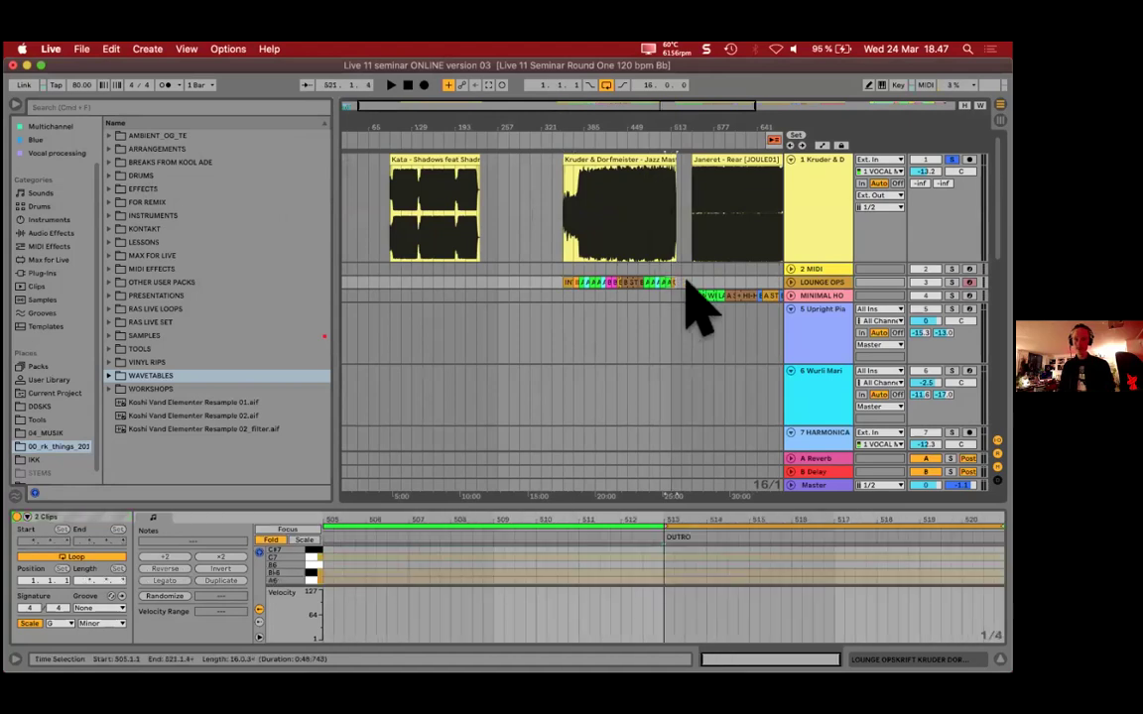
key("plus")
key("minus")
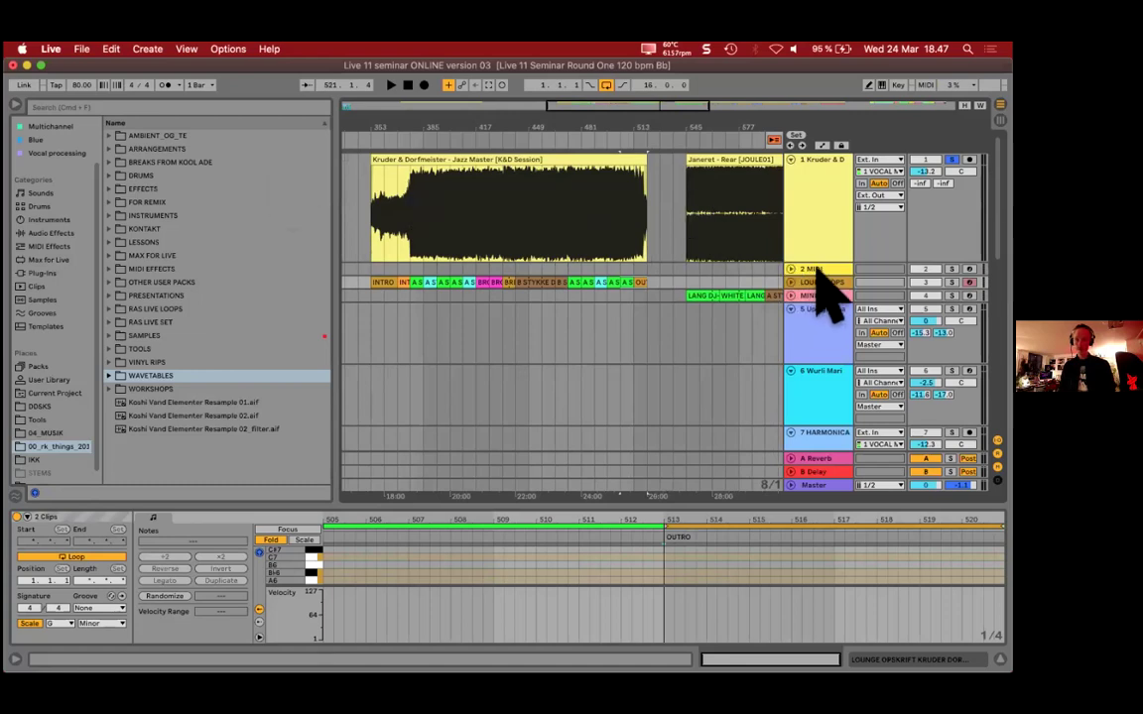
left_click(158, 149)
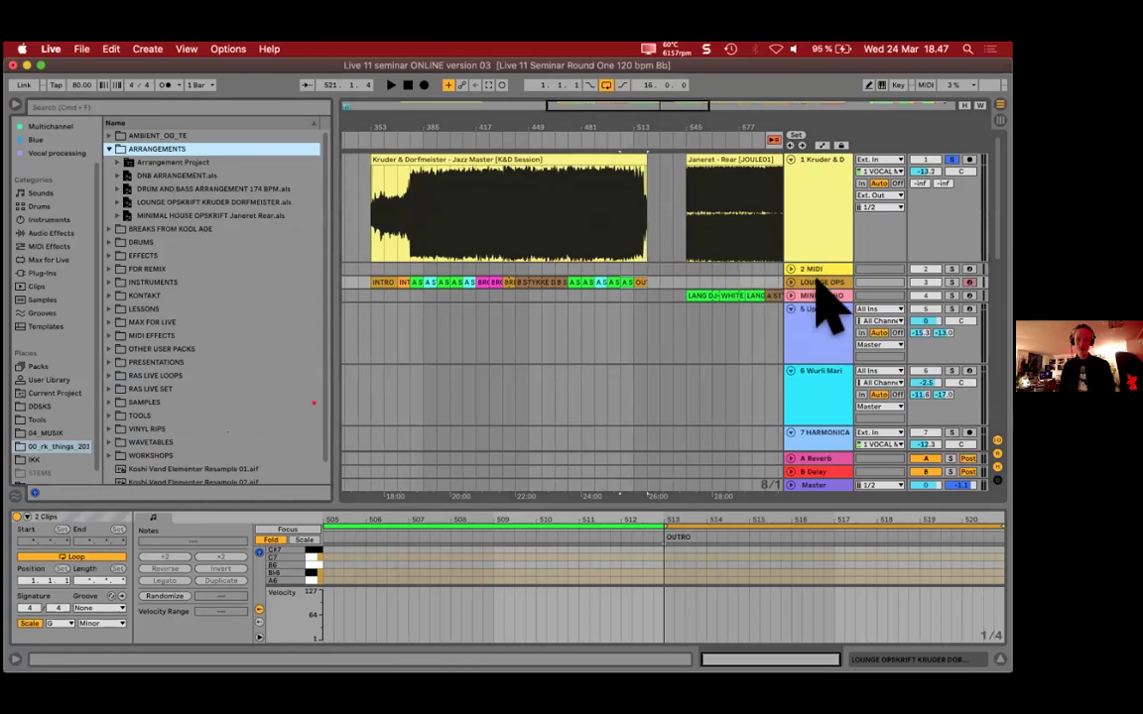
left_click(228, 202)
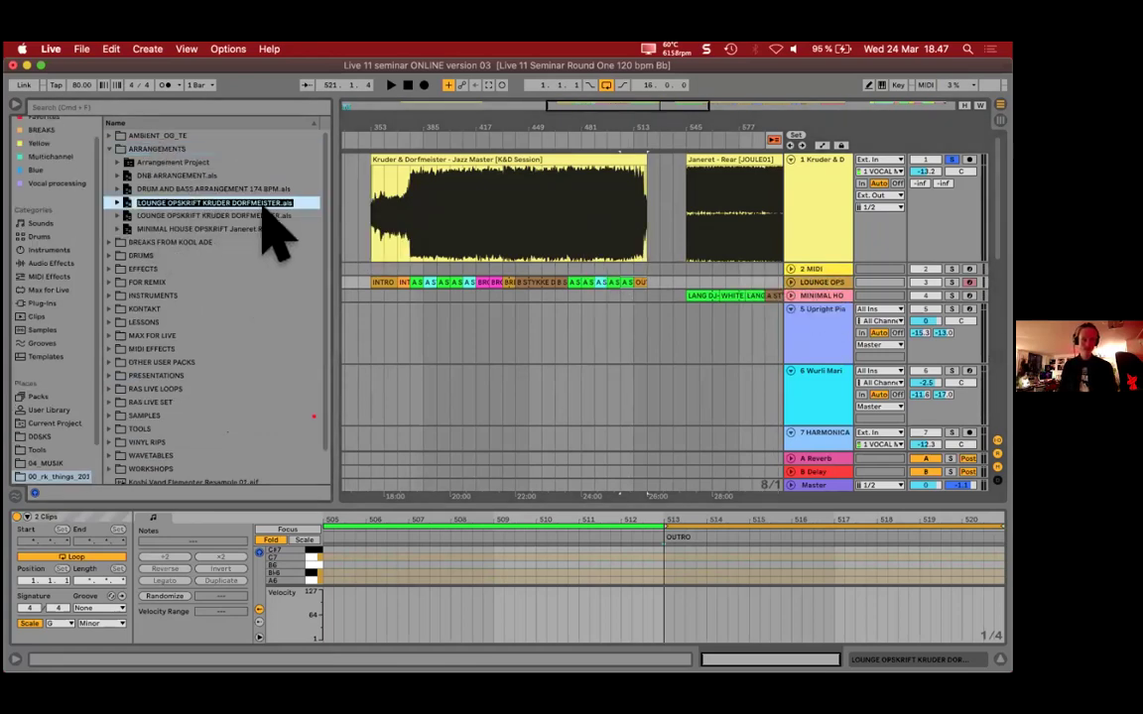
left_click_drag(513, 128, 517, 99)
Step: Rename track 2 to 2 KATA - GONE OPSKRIFT and save it into the ARRANGEMENTS folder
left_click(819, 269)
key("super+r")
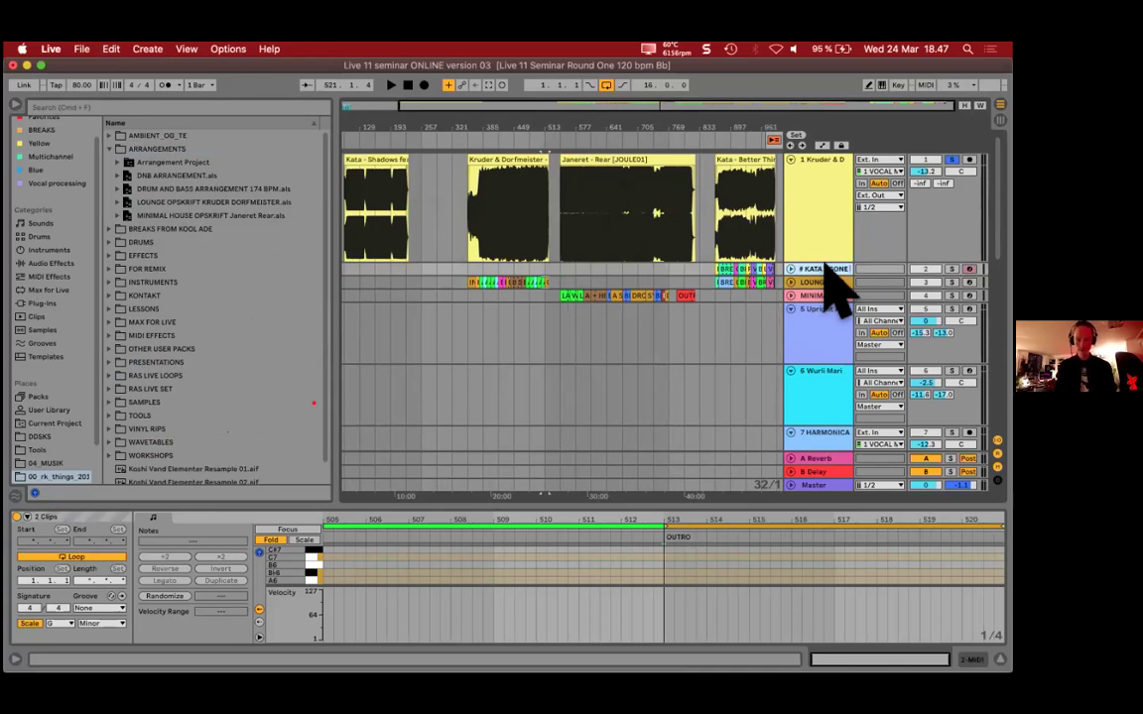
key("Return")
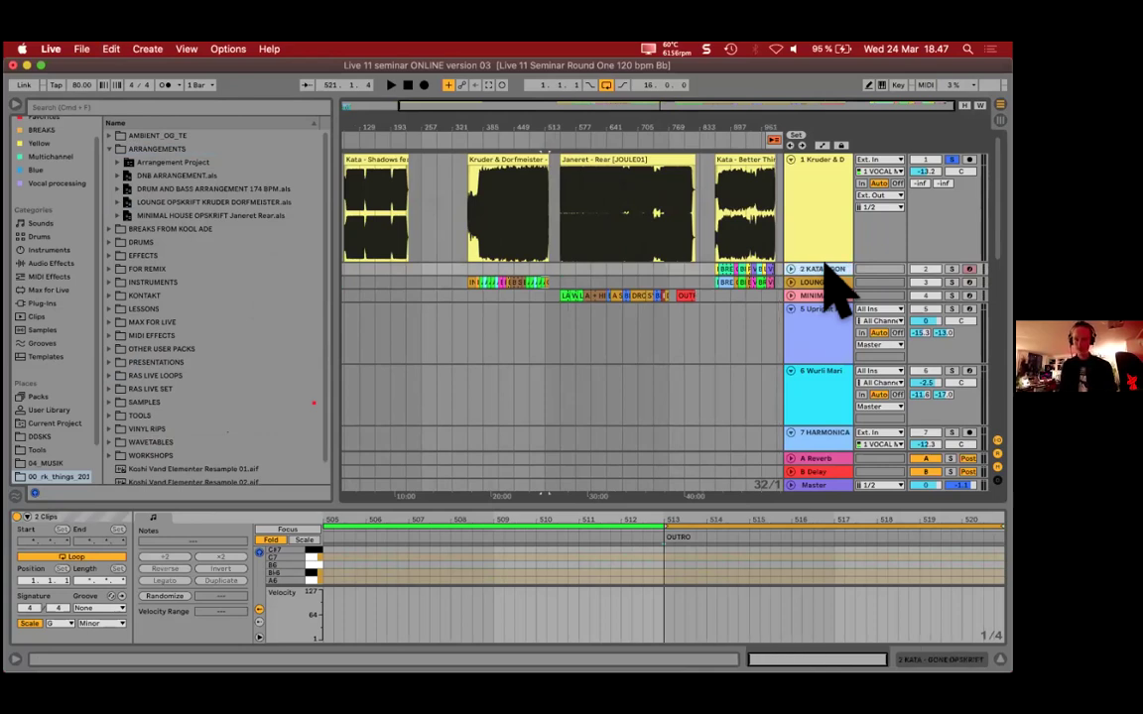
left_click_drag(821, 284, 215, 148)
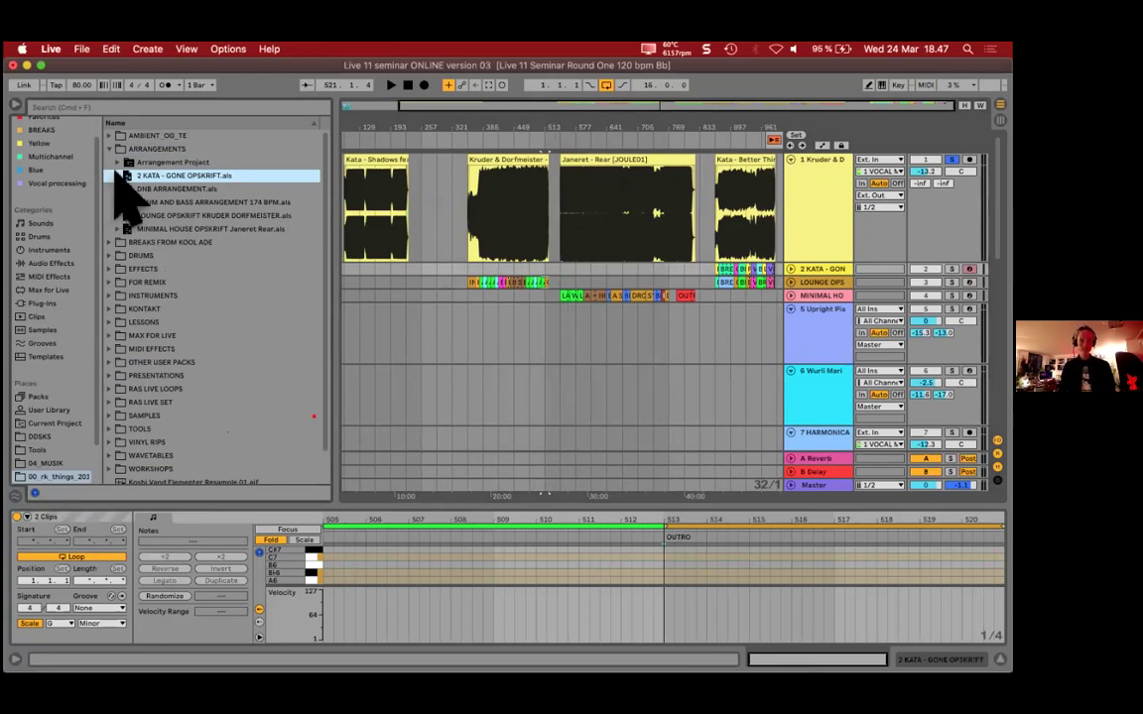
left_click(109, 149)
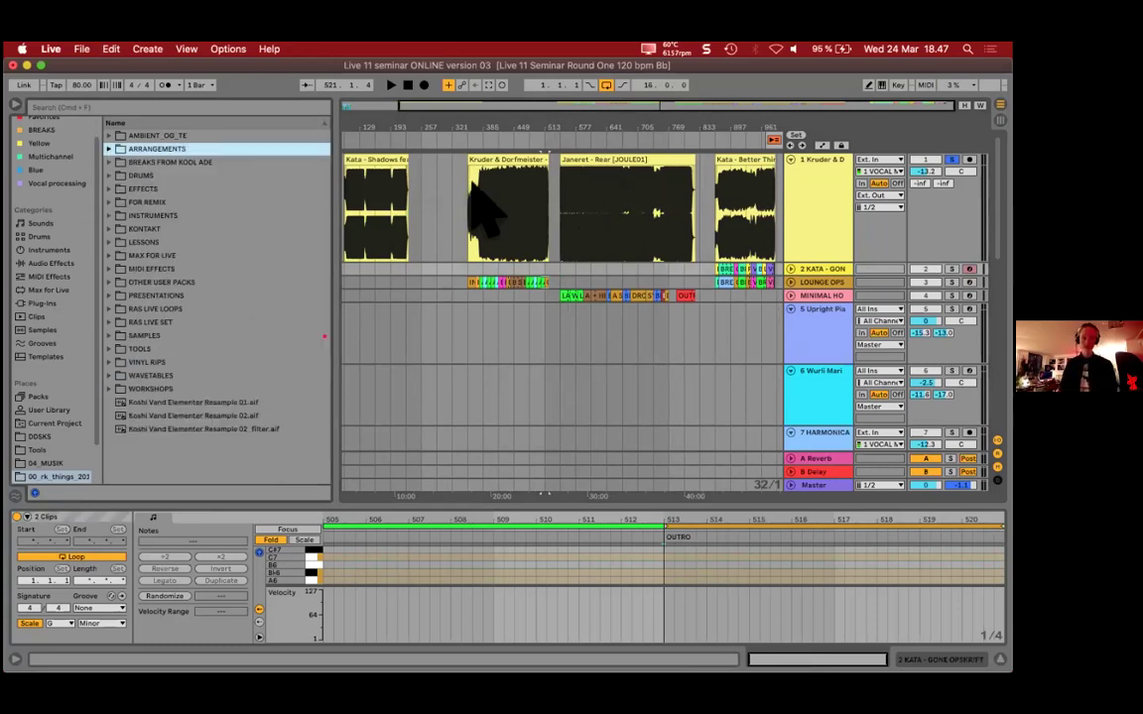
left_click_drag(755, 128, 607, 133)
Step: Hide the browser and select all 10 Kata section clips on track 2
left_click(15, 103)
left_click_drag(459, 289, 173, 260)
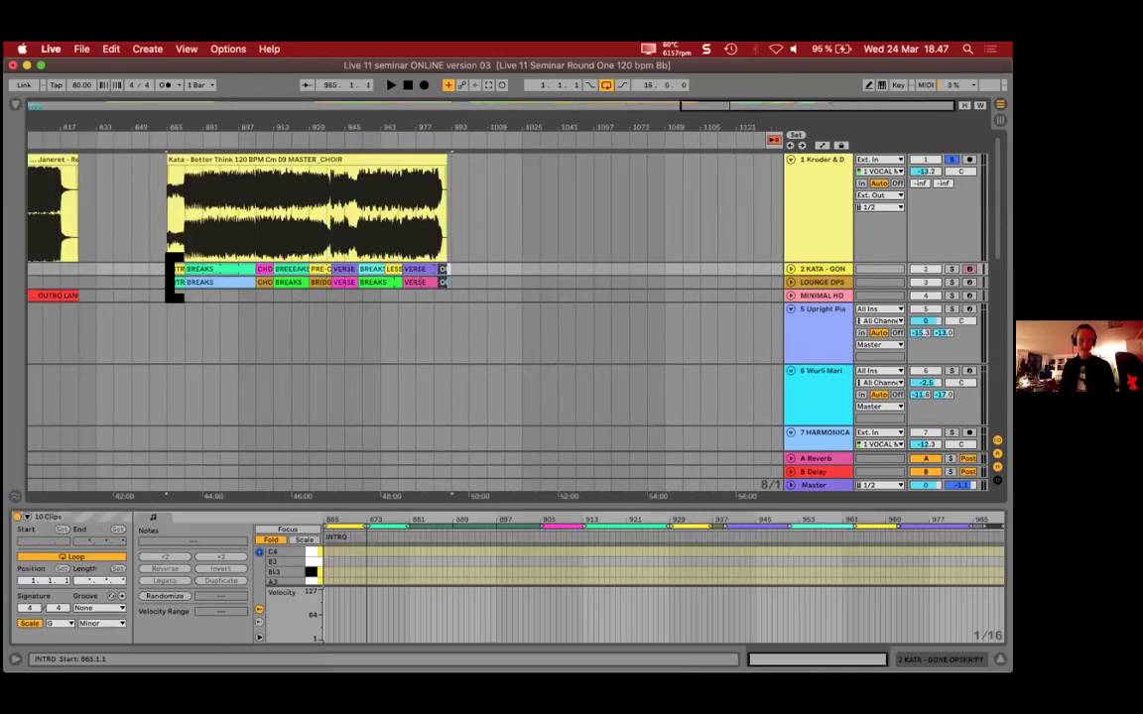
left_click(791, 270)
left_click(590, 285)
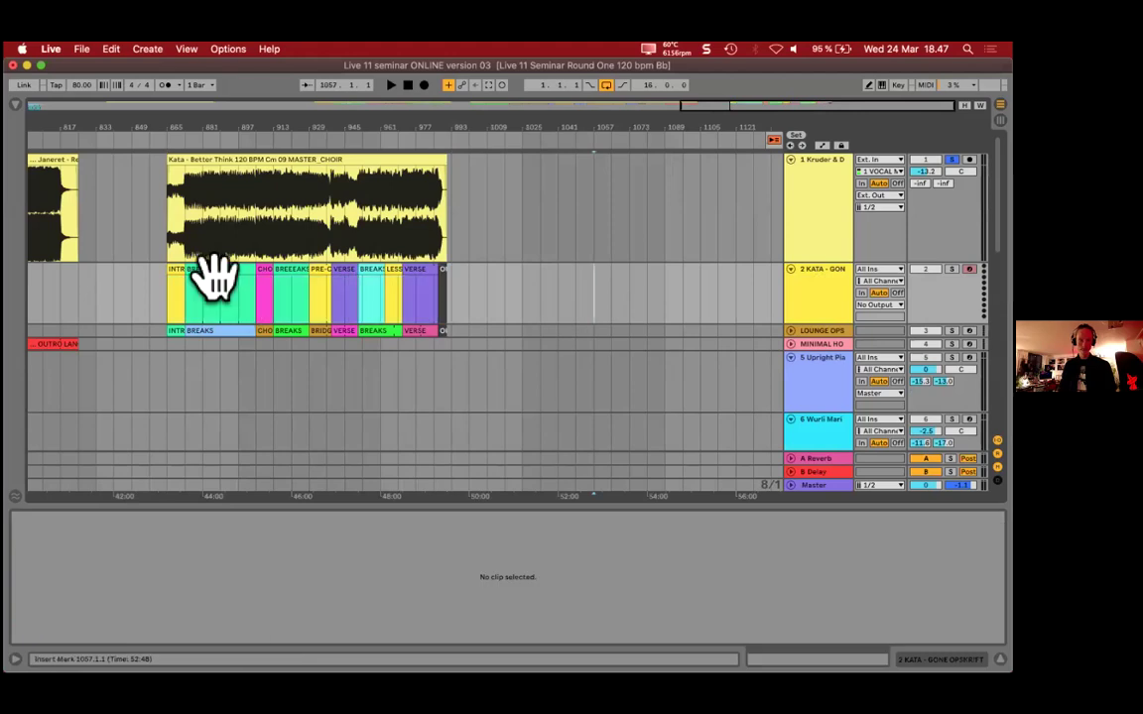
left_click(179, 278)
left_click(446, 269, "shift")
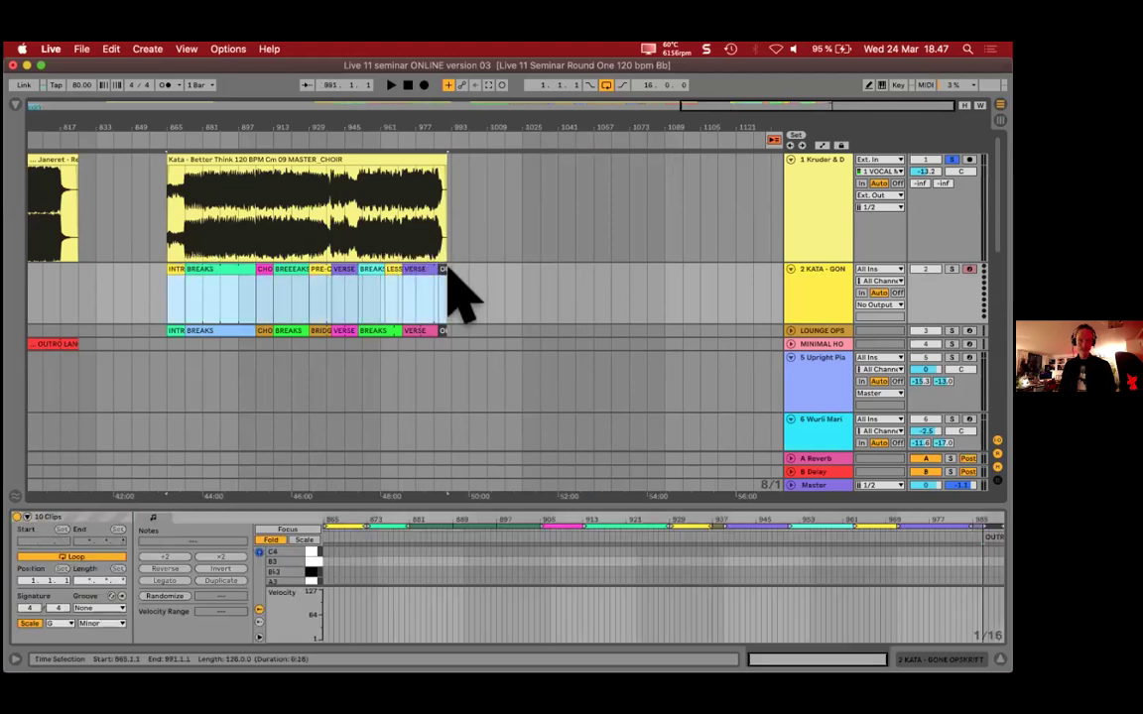
Step: Insert 128 bars of empty time at bar 81 and return the insert point to bar 1
left_click_drag(319, 140, 469, 129)
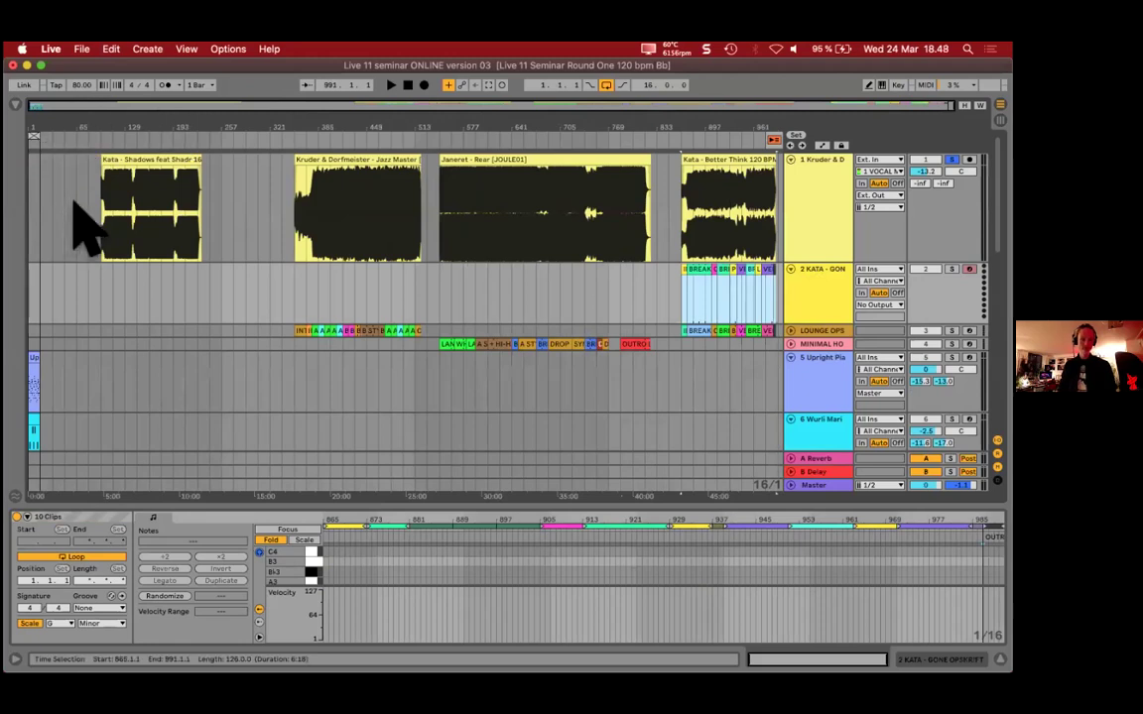
left_click(88, 199)
key("super+i")
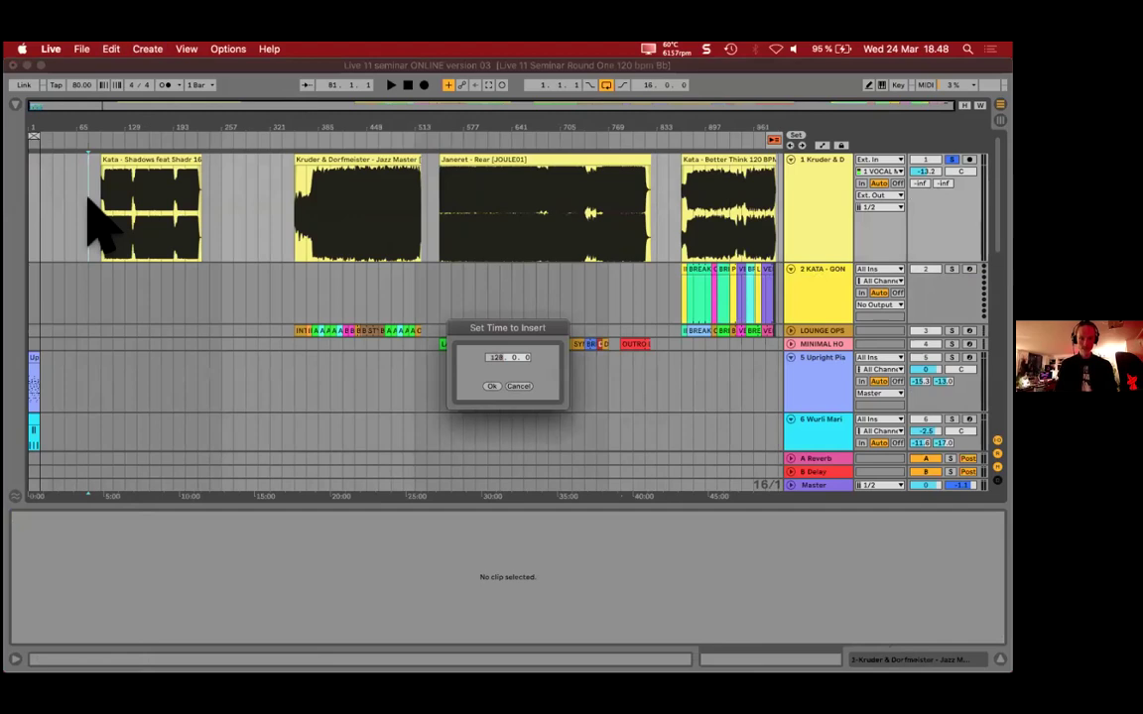
key("Return")
left_click_drag(33, 124, 33, 196)
left_click(34, 203)
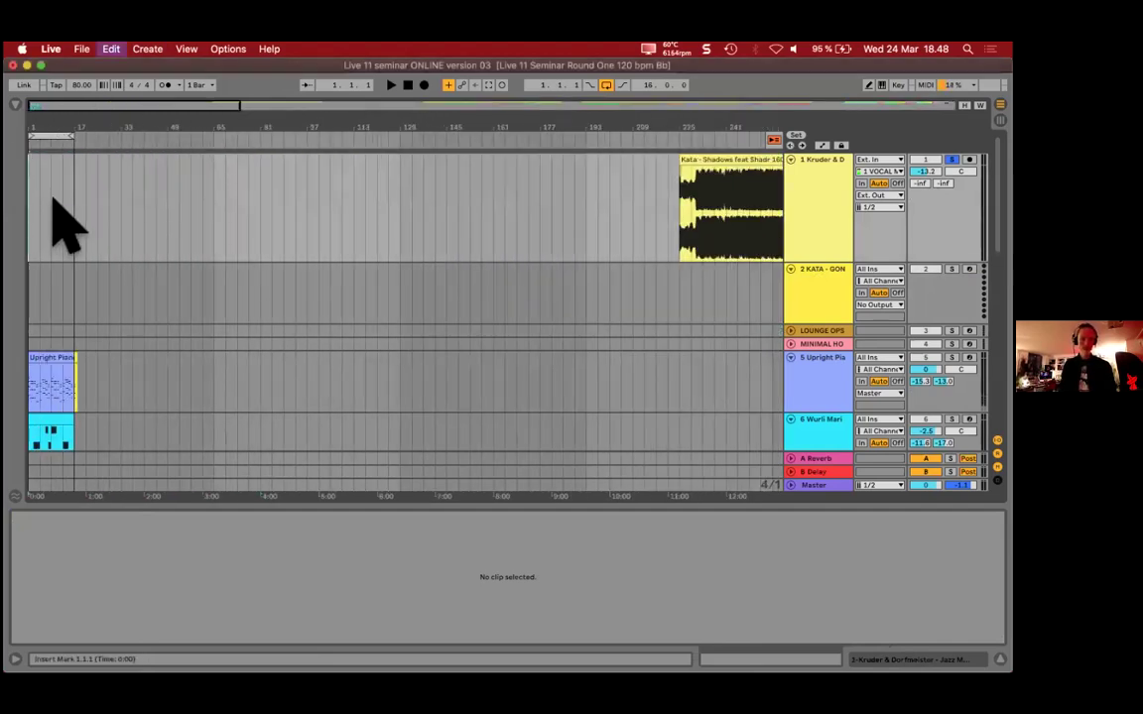
Step: Paste the song-structure clips at bar 1 on track 2 and fold tracks 1 and 2
left_click(32, 295)
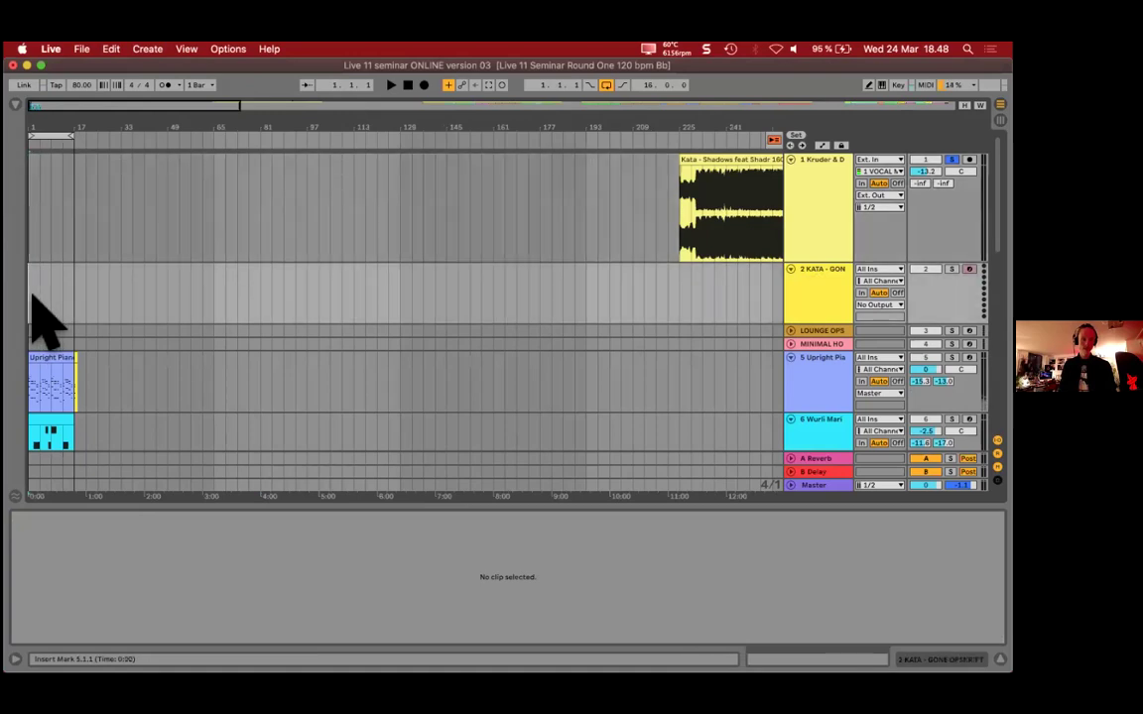
key("super+v")
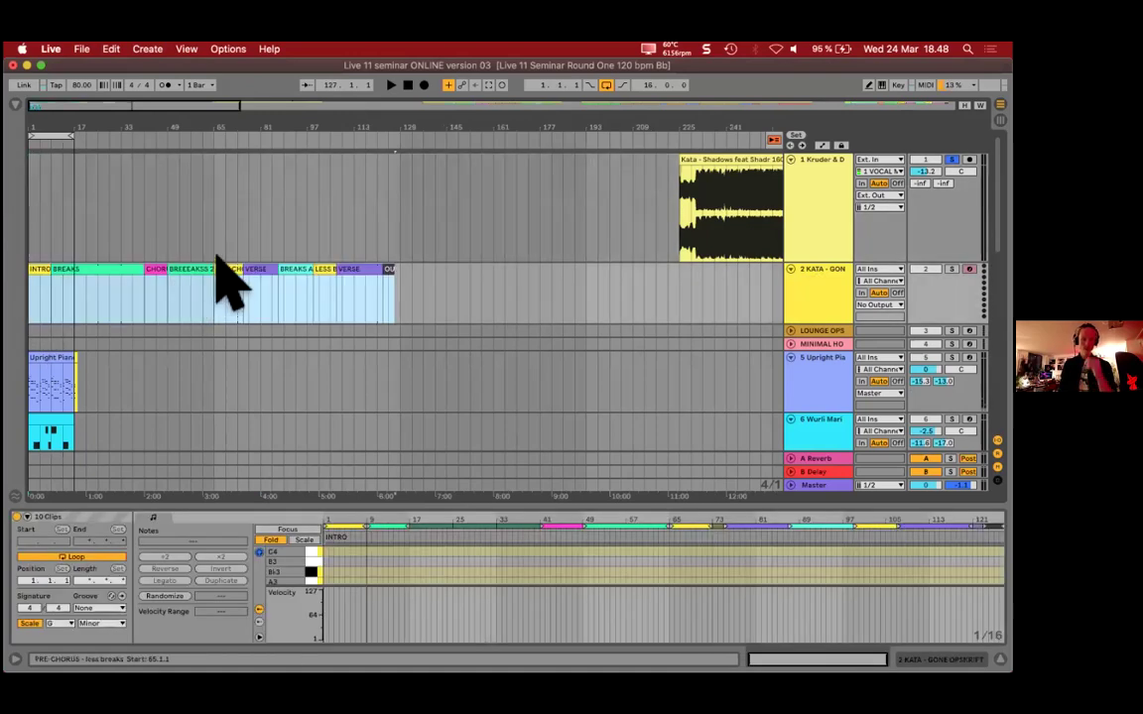
left_click(790, 161)
left_click(790, 173)
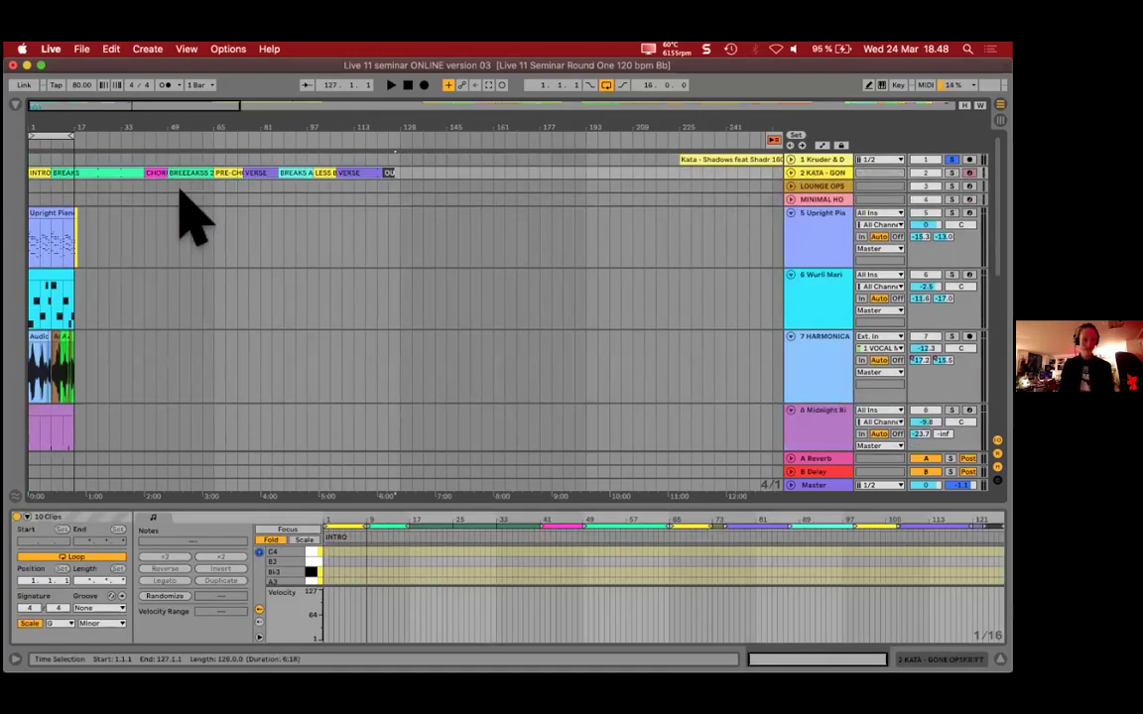
Step: Move the insert point to bar 29 on the Upright Piano track and view bars 1–145
left_click(131, 228)
key("plus")
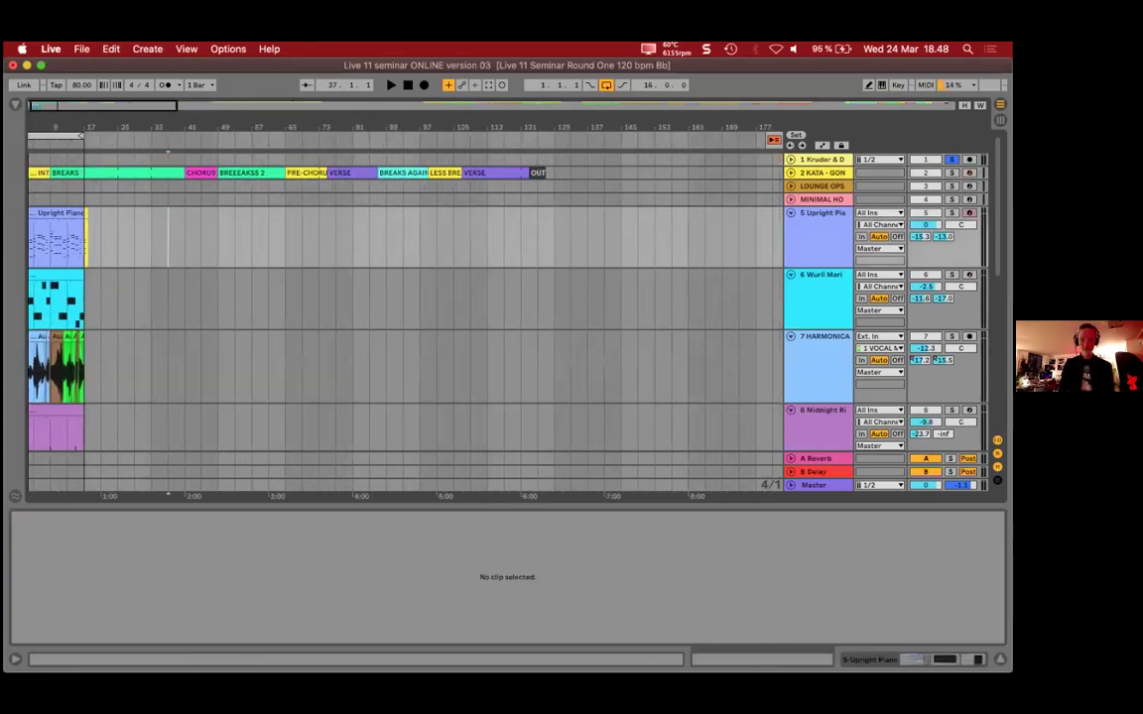
left_click(177, 228)
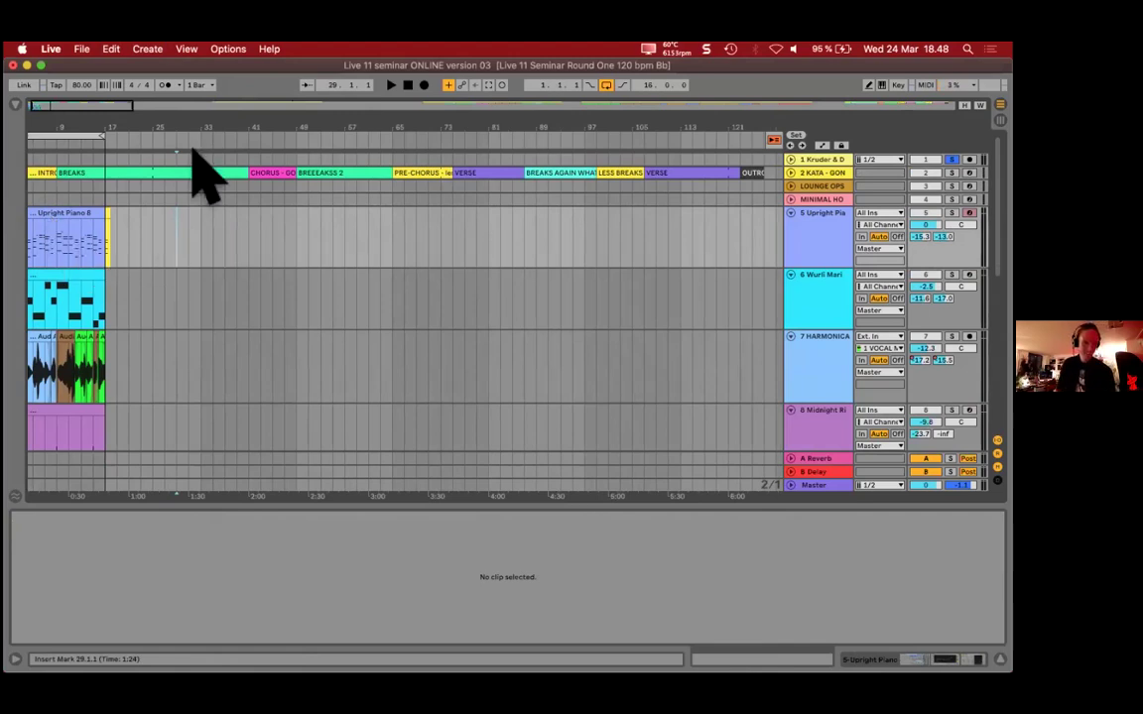
left_click_drag(104, 145, 102, 133)
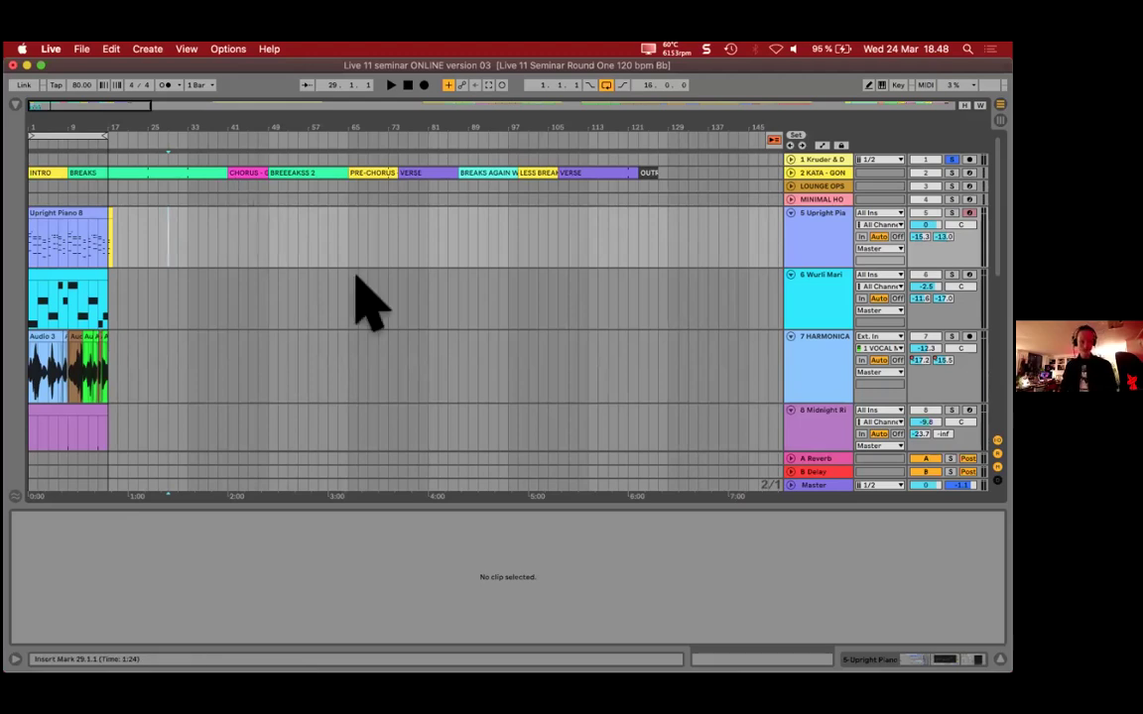
key("super+Tab")
Step: Open Wikipedia's Song structure article in Firefox and highlight its Intro-Verse-Chorus example
left_click(459, 357)
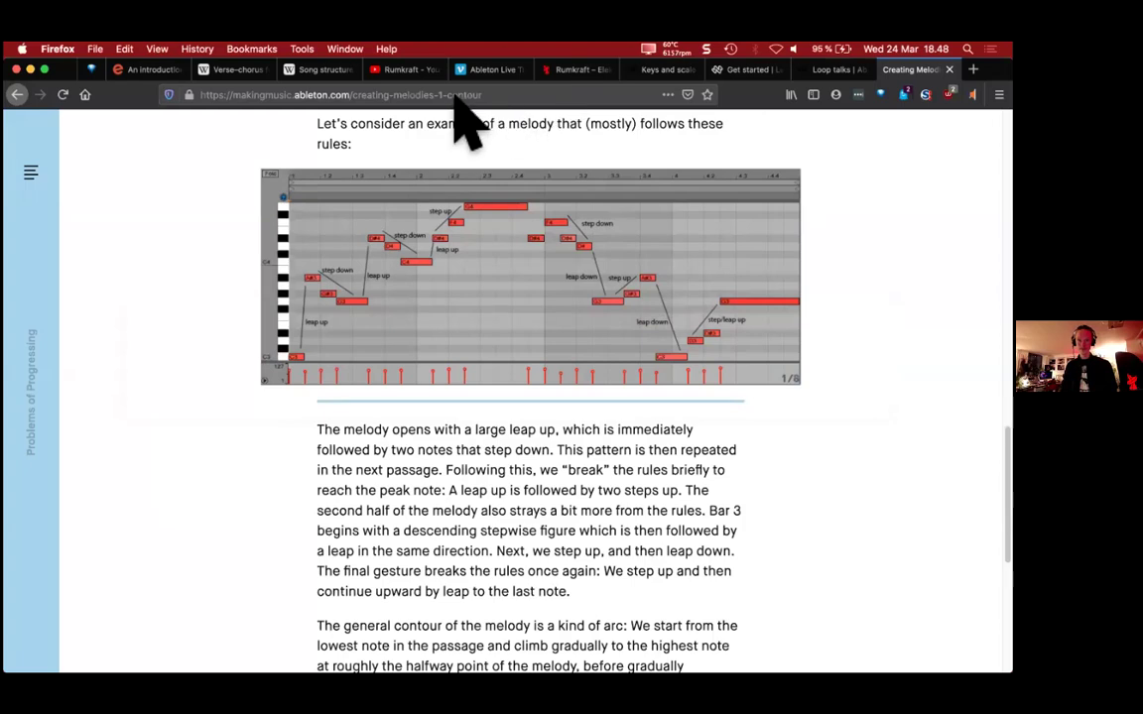
left_click(315, 71)
key("super+minus")
key("super+minus")
key("super+minus")
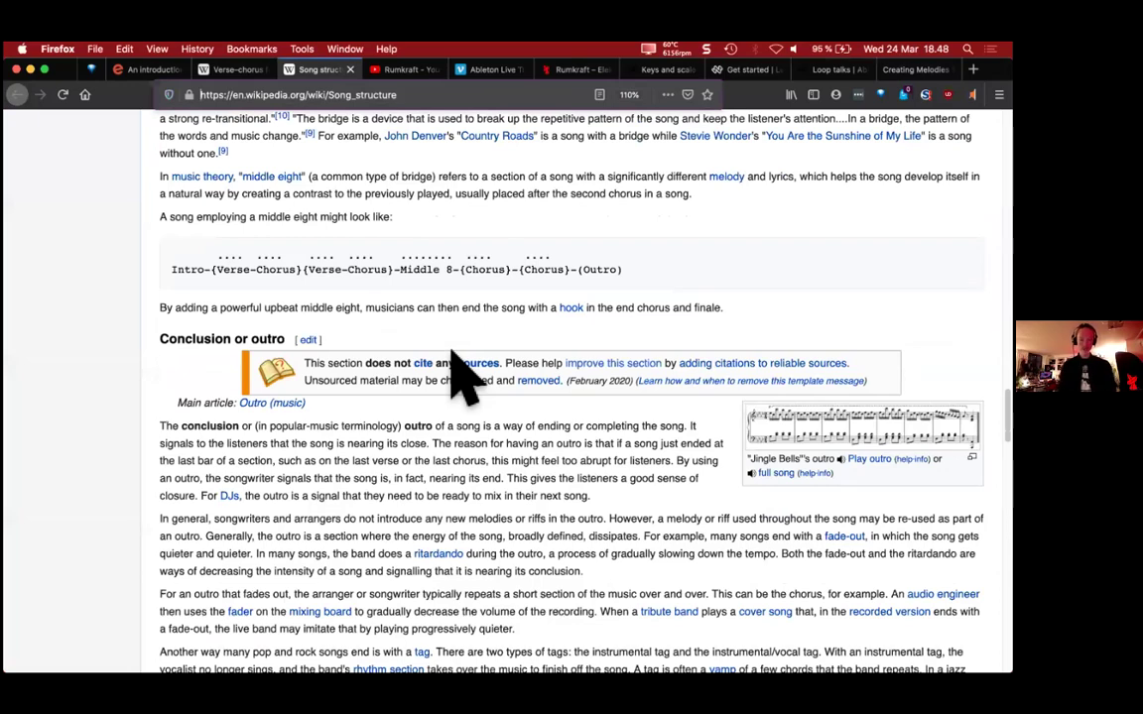
key("super+minus")
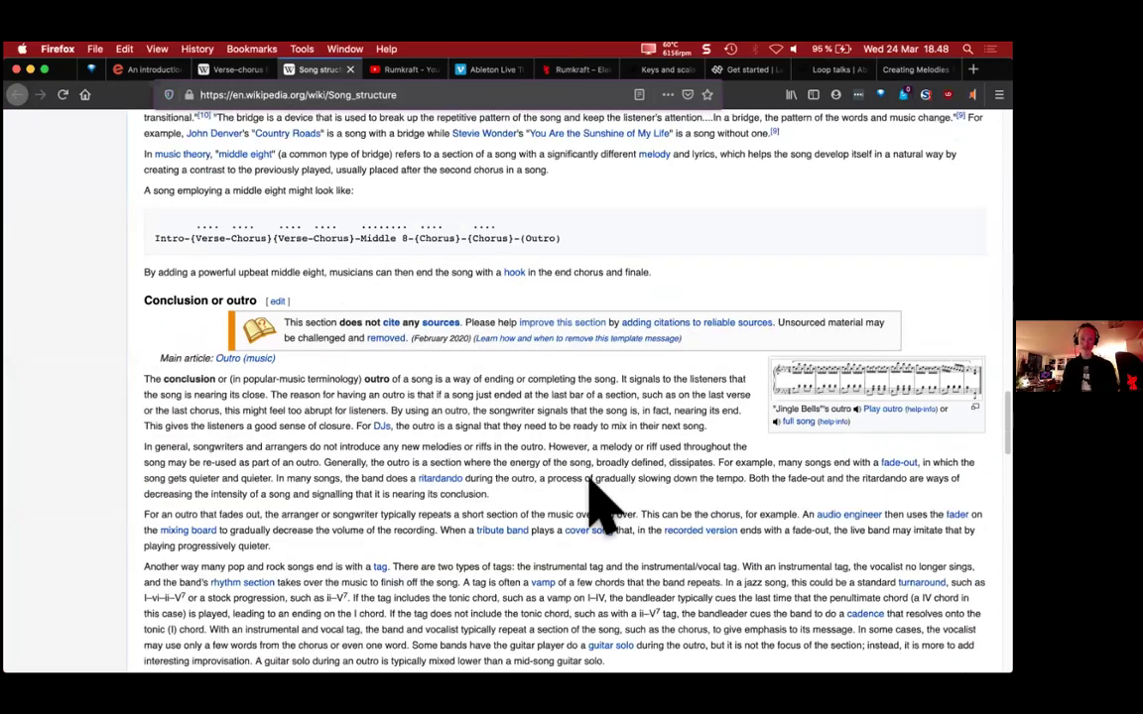
scroll(555, 476, "up", 3)
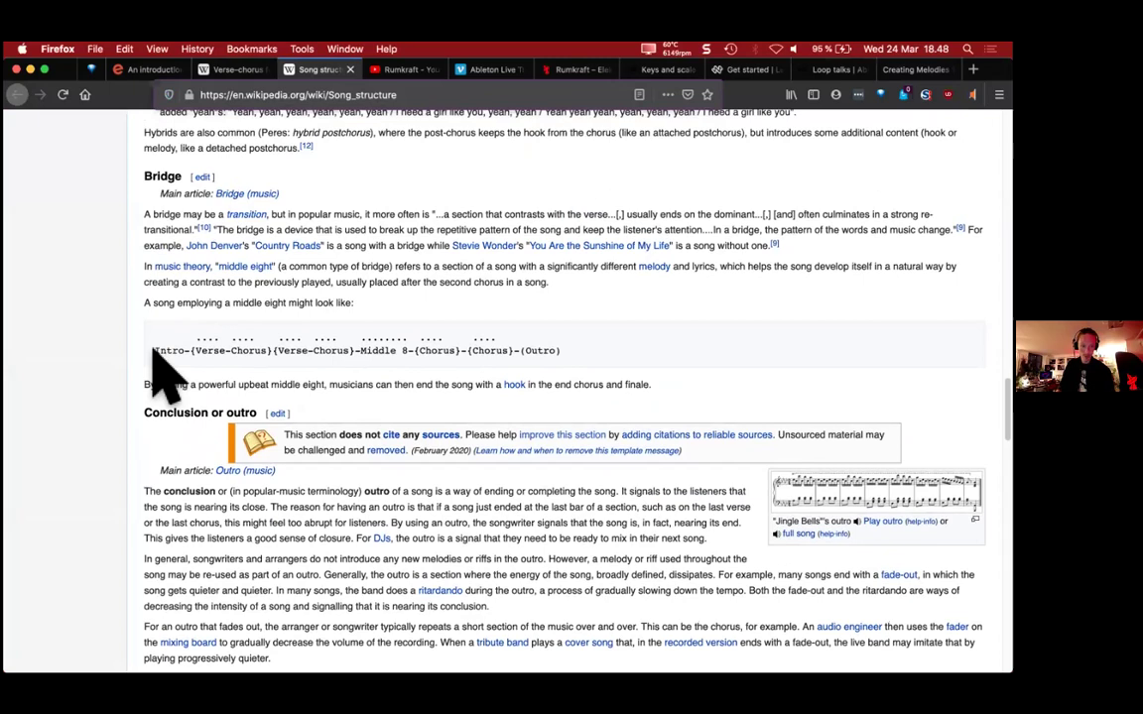
left_click_drag(156, 352, 268, 350)
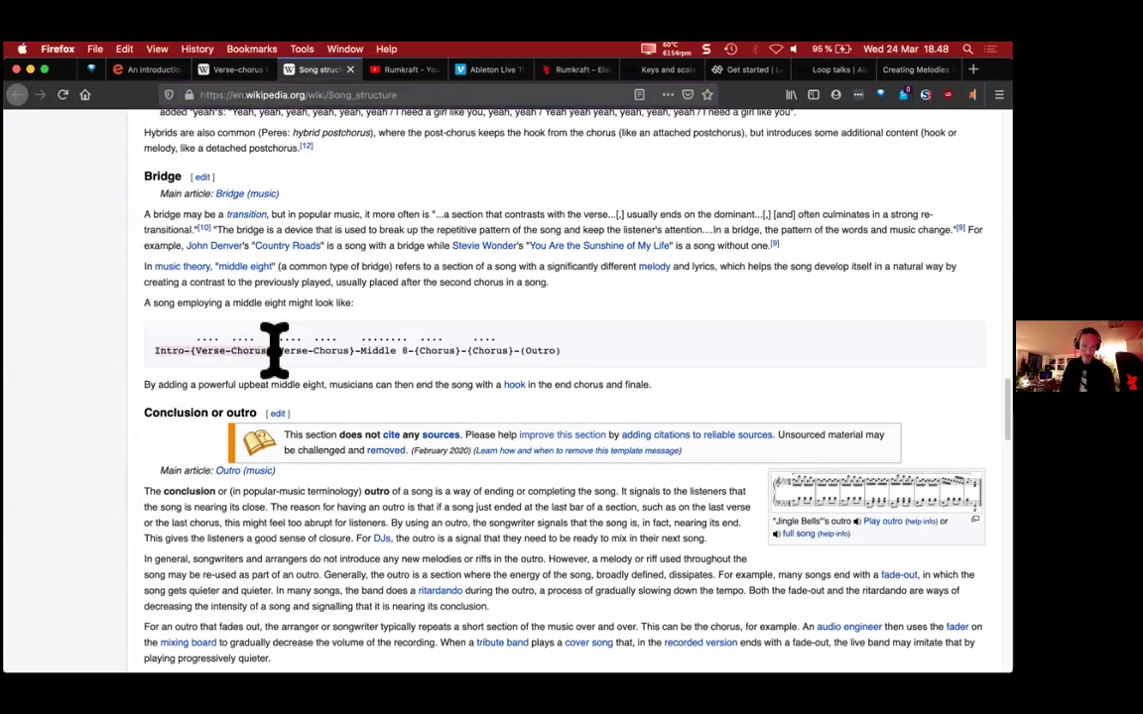
Step: Check the Verse–chorus form article, read Song structure's Bridge section, then return to Ableton Live
left_click(246, 70)
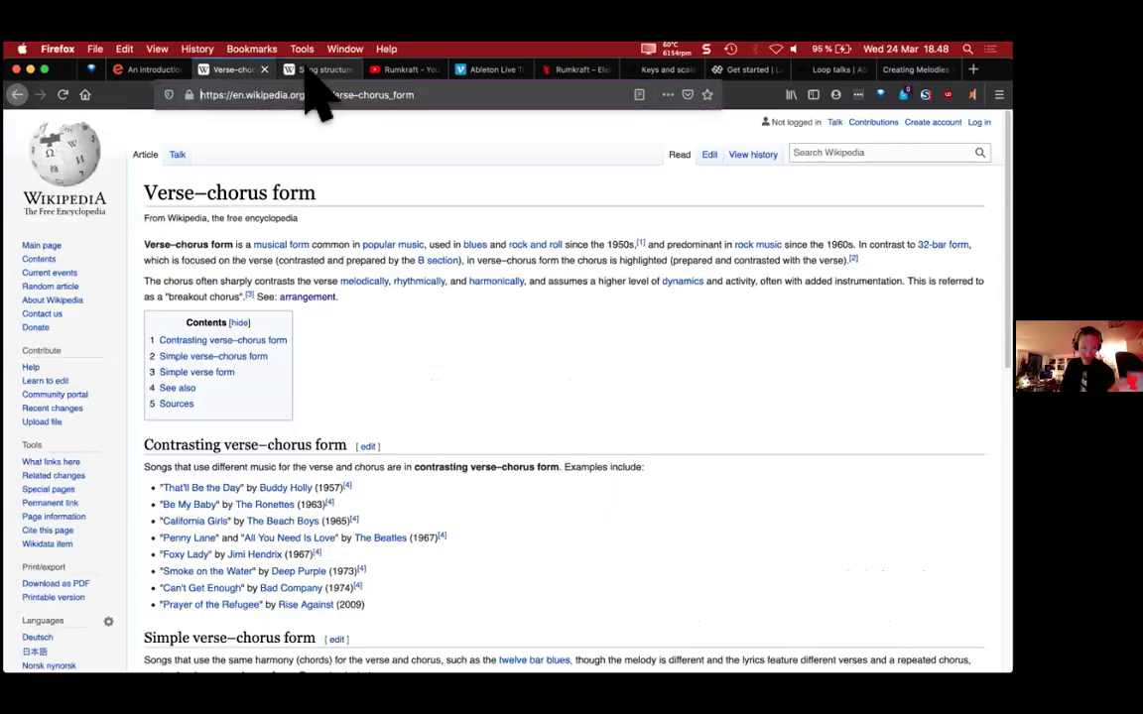
scroll(390, 268, "down", 5)
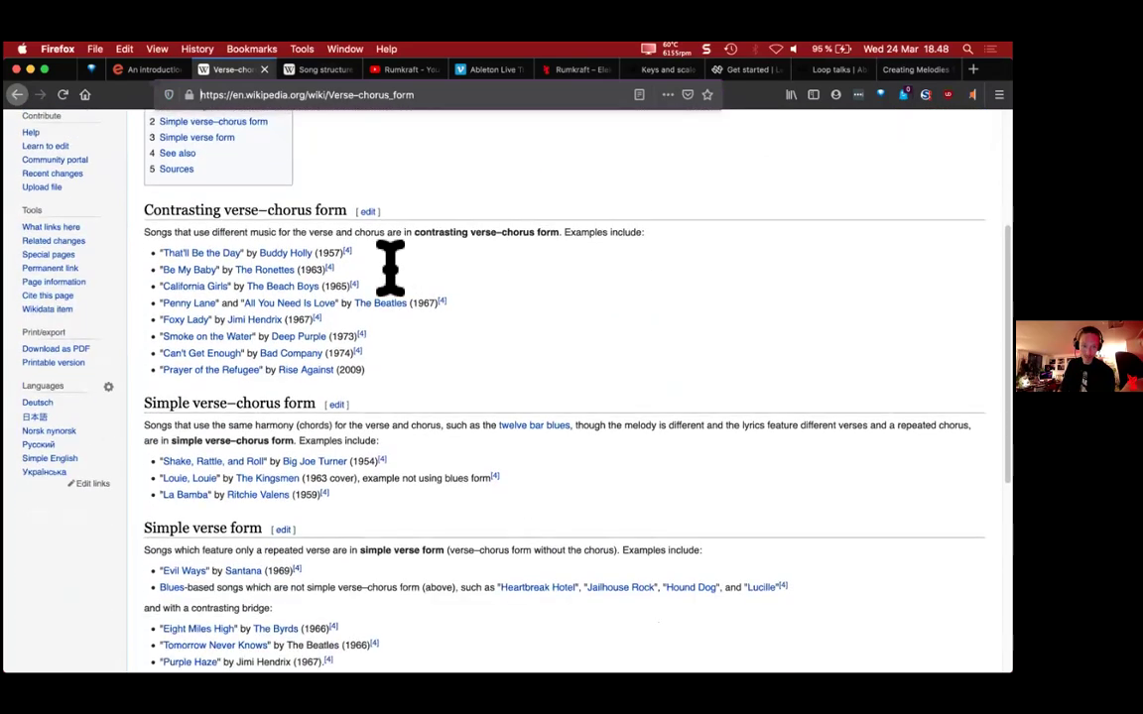
scroll(389, 268, "up", 5)
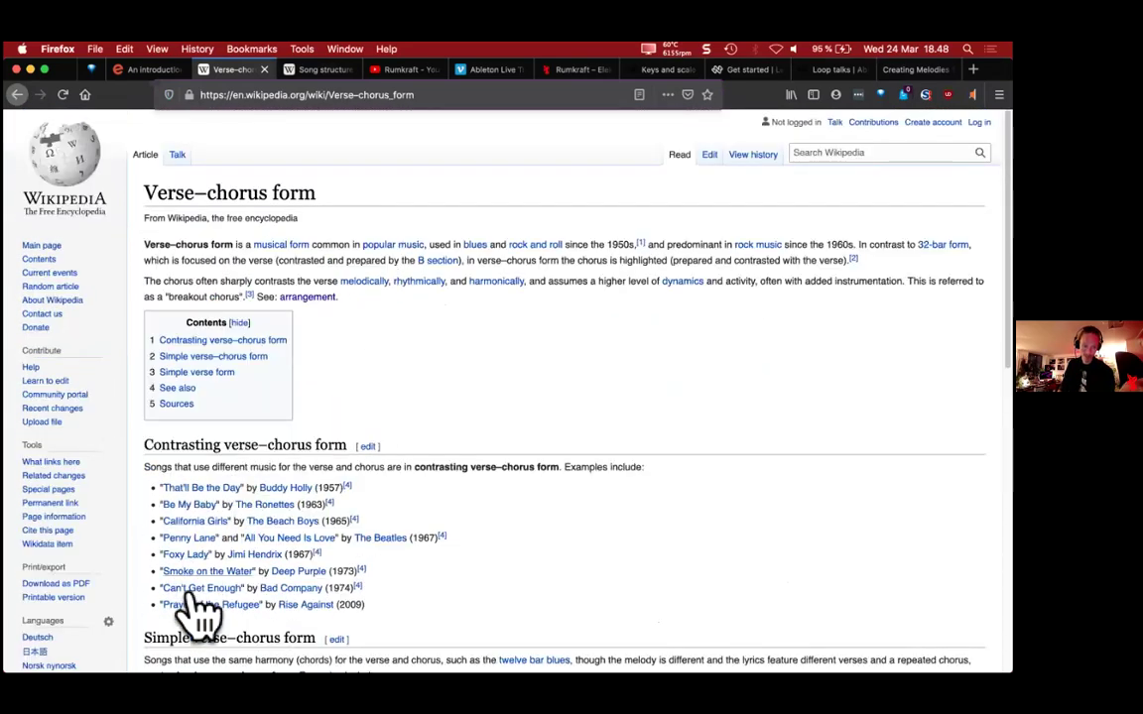
left_click(302, 70)
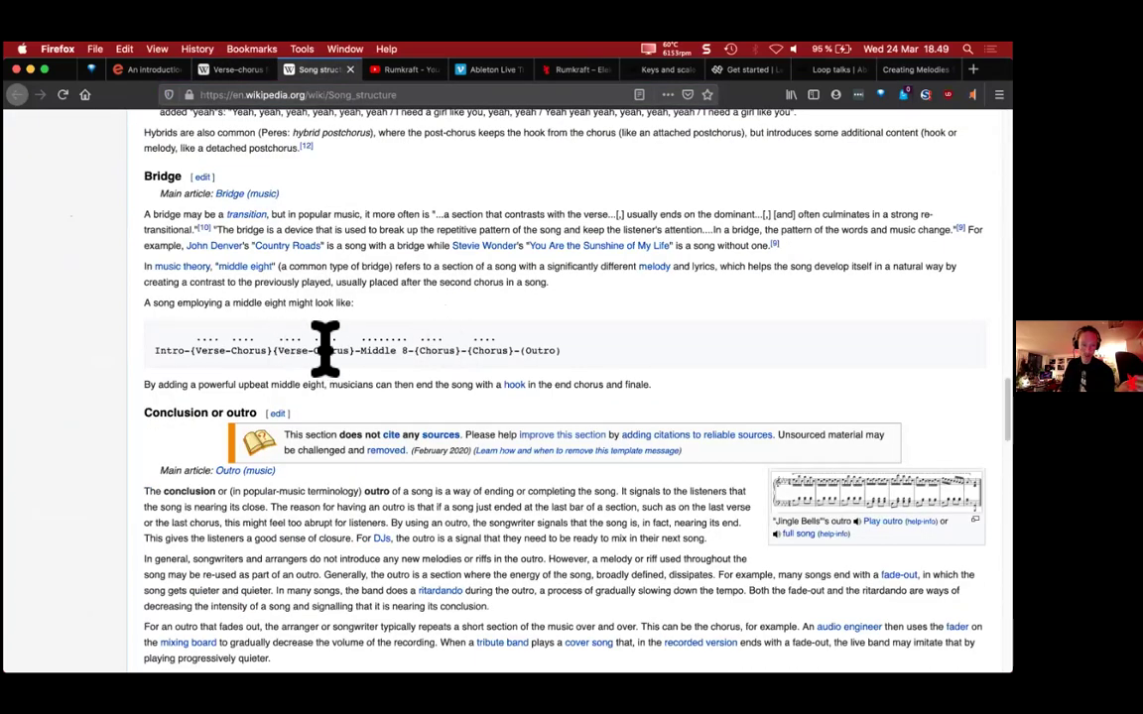
left_click(421, 359)
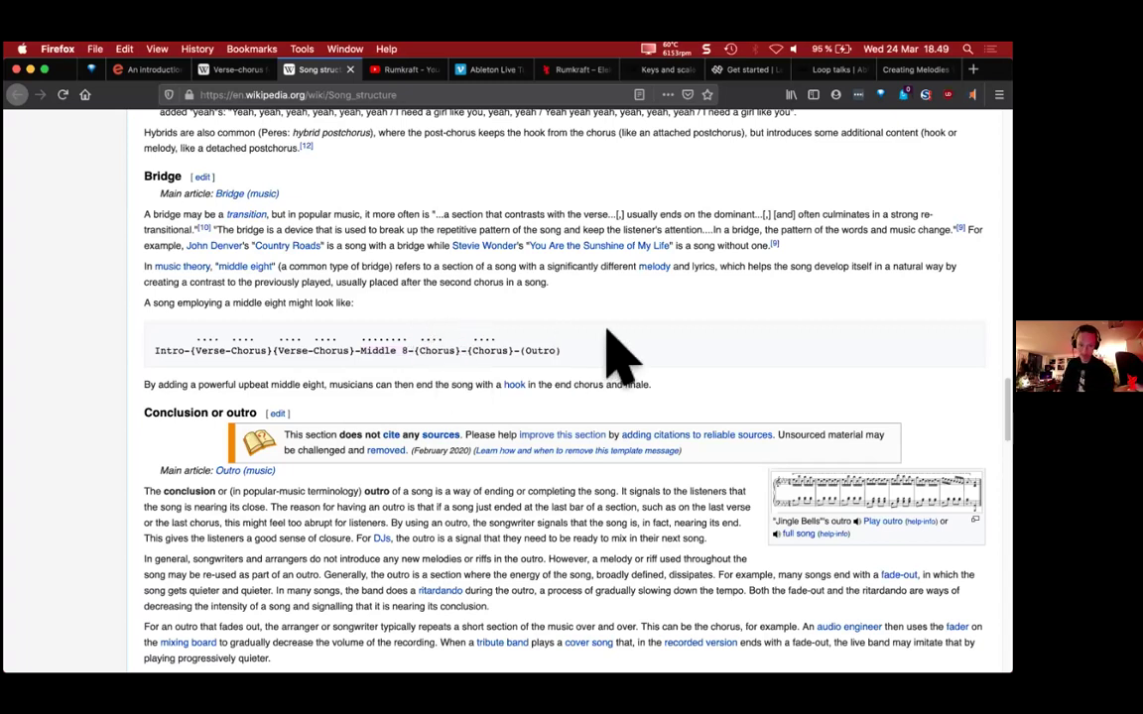
scroll(617, 352, "up", 1)
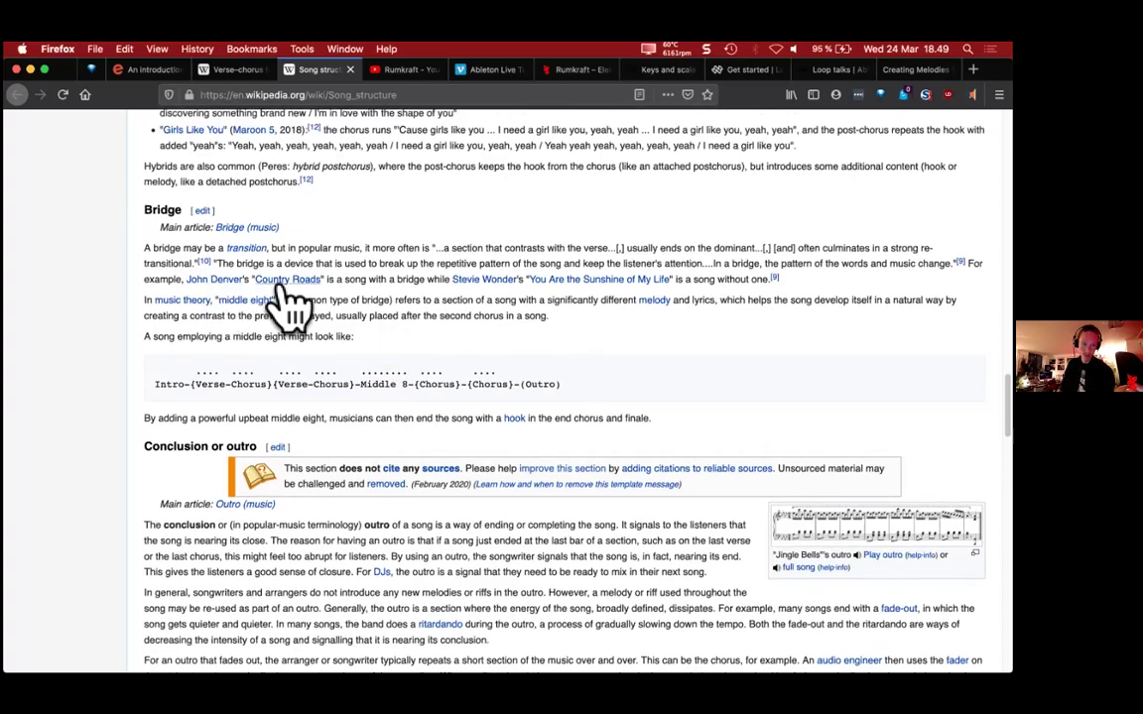
mouse_move(283, 289)
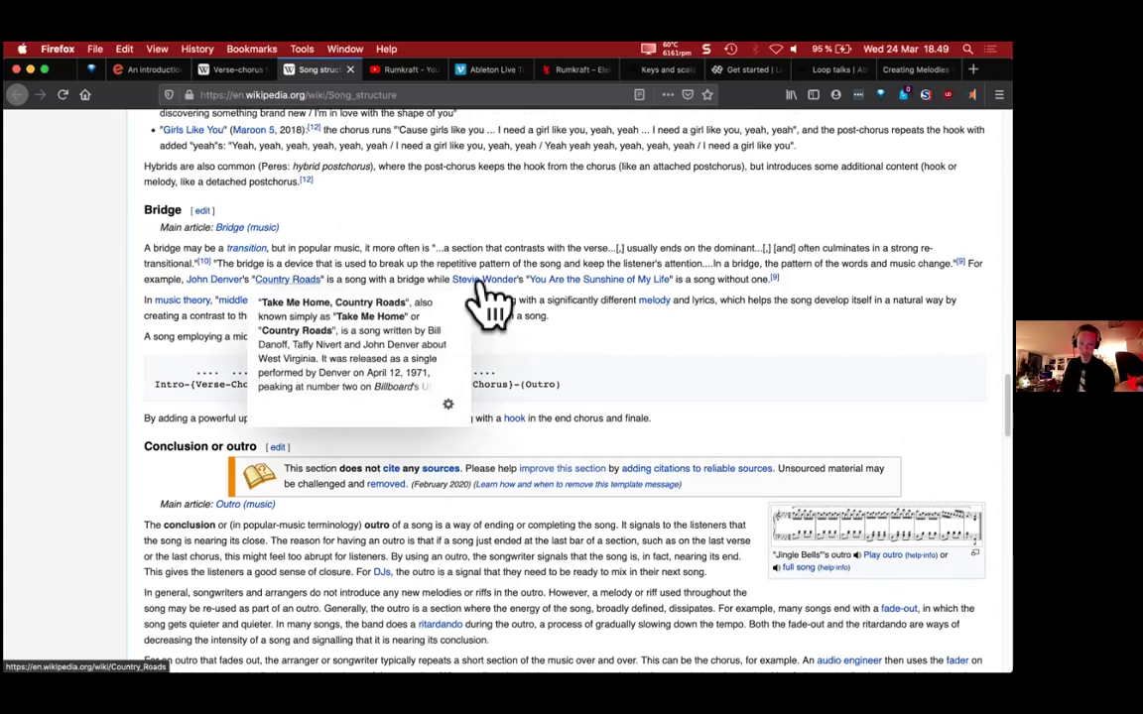
mouse_move(595, 287)
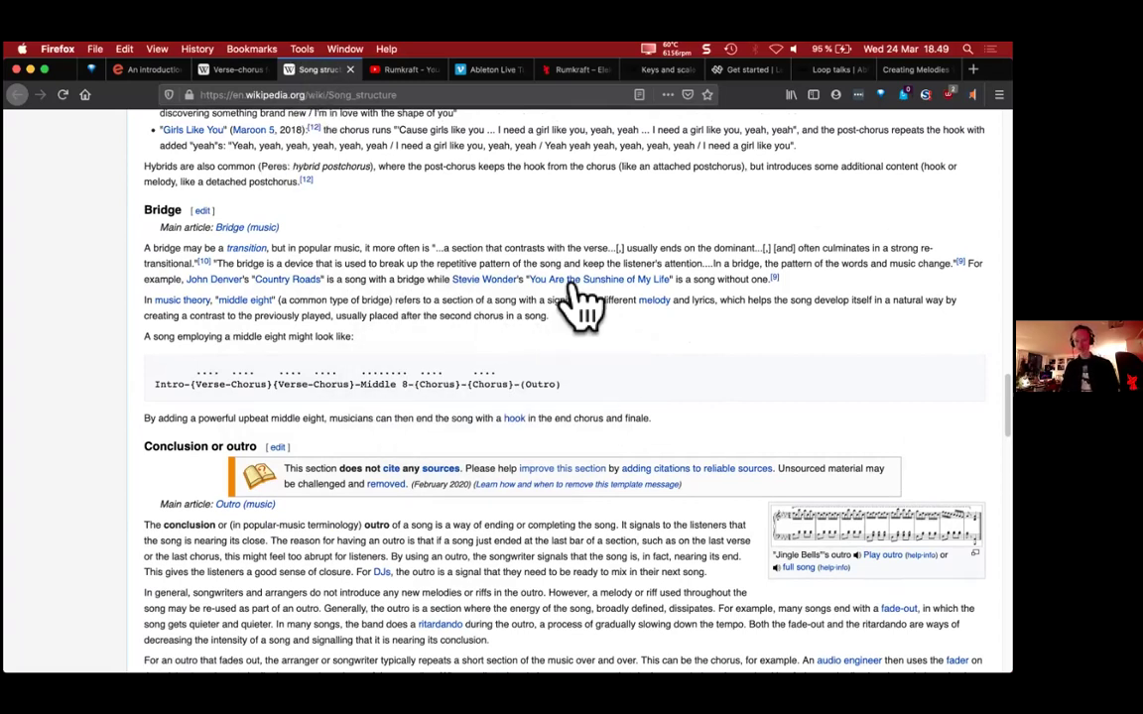
key("super+Tab")
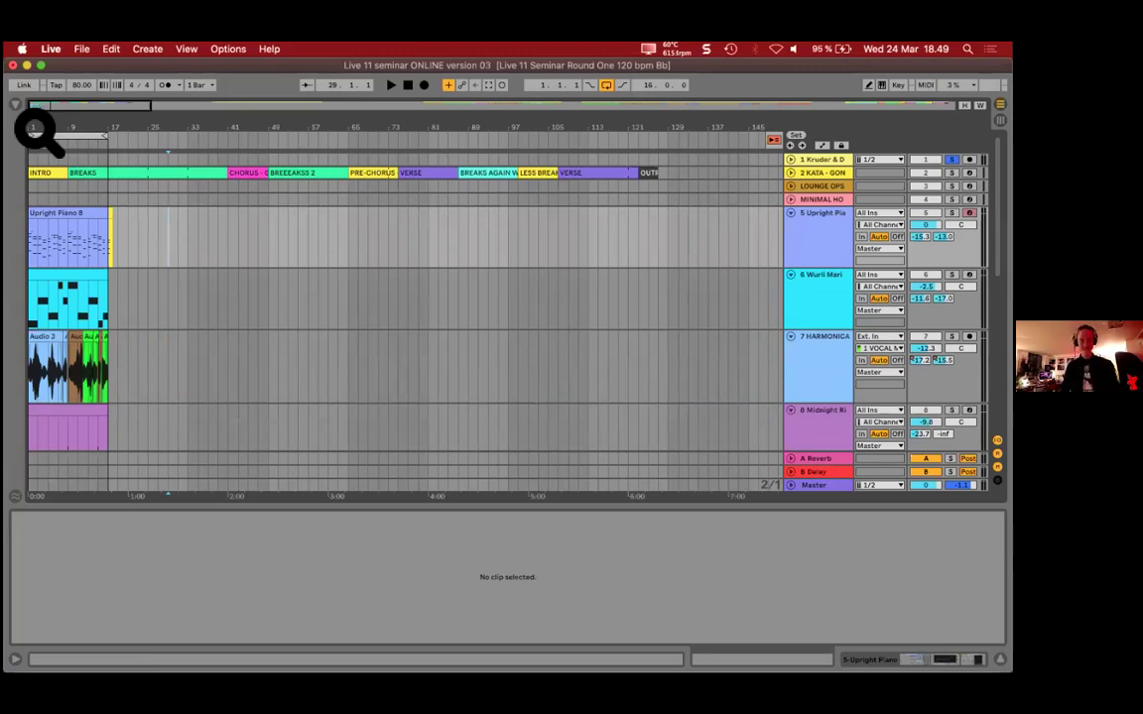
Step: Zoom the arrangement in on the opening bars, scroll through the tracks, and switch to Session view
left_click_drag(32, 121, 33, 128)
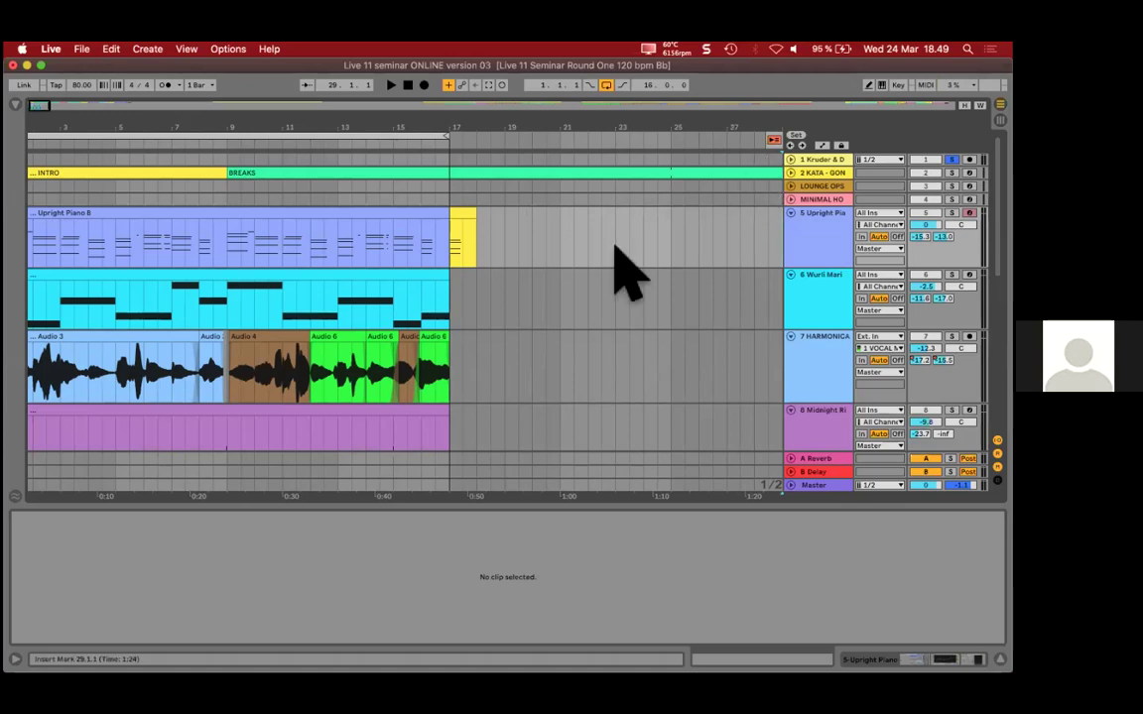
scroll(331, 300, "down", 3)
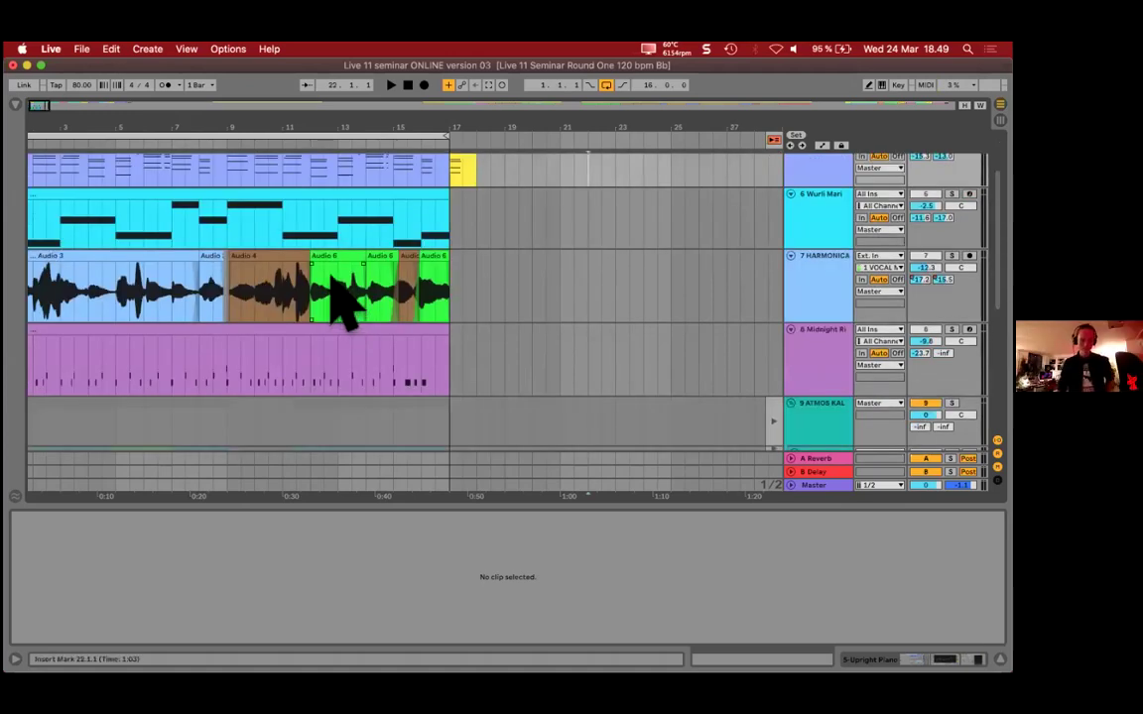
scroll(323, 288, "down", 4)
scroll(316, 279, "down", 3)
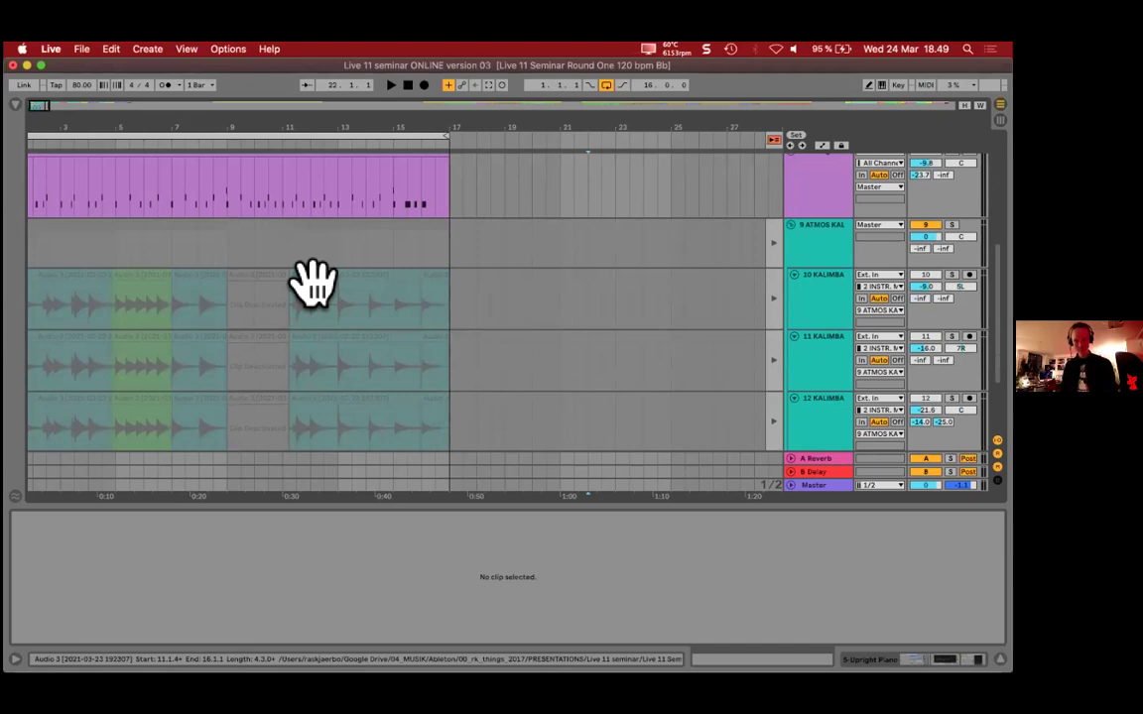
scroll(298, 268, "up", 6)
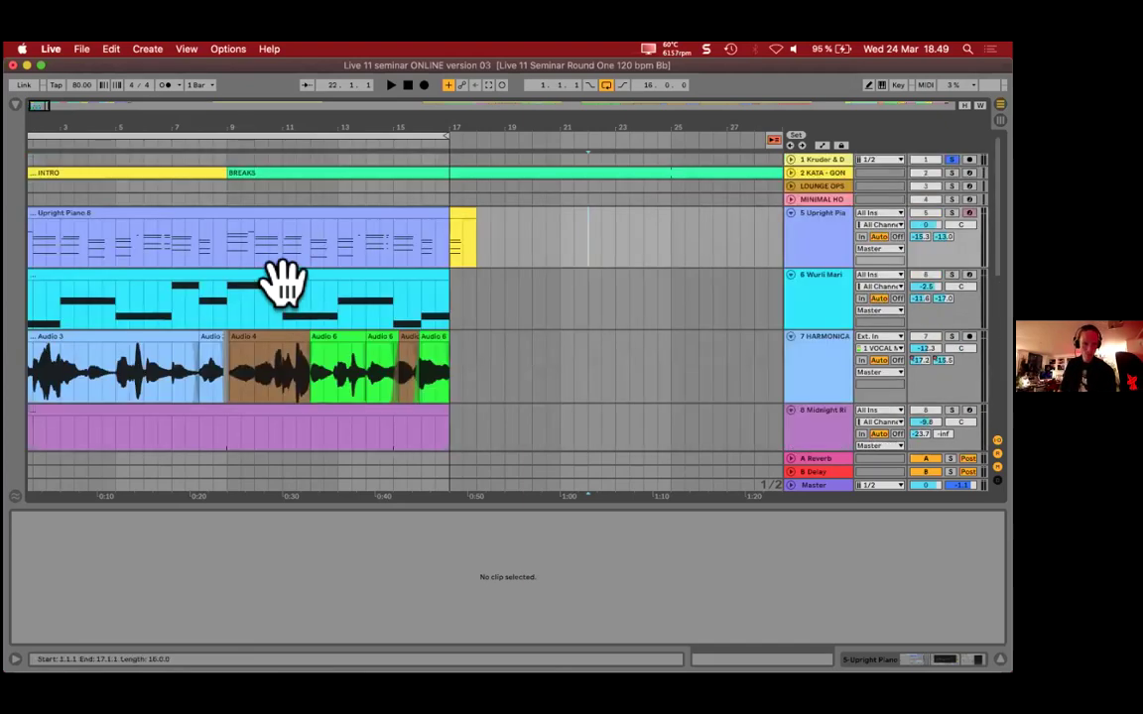
key("Tab")
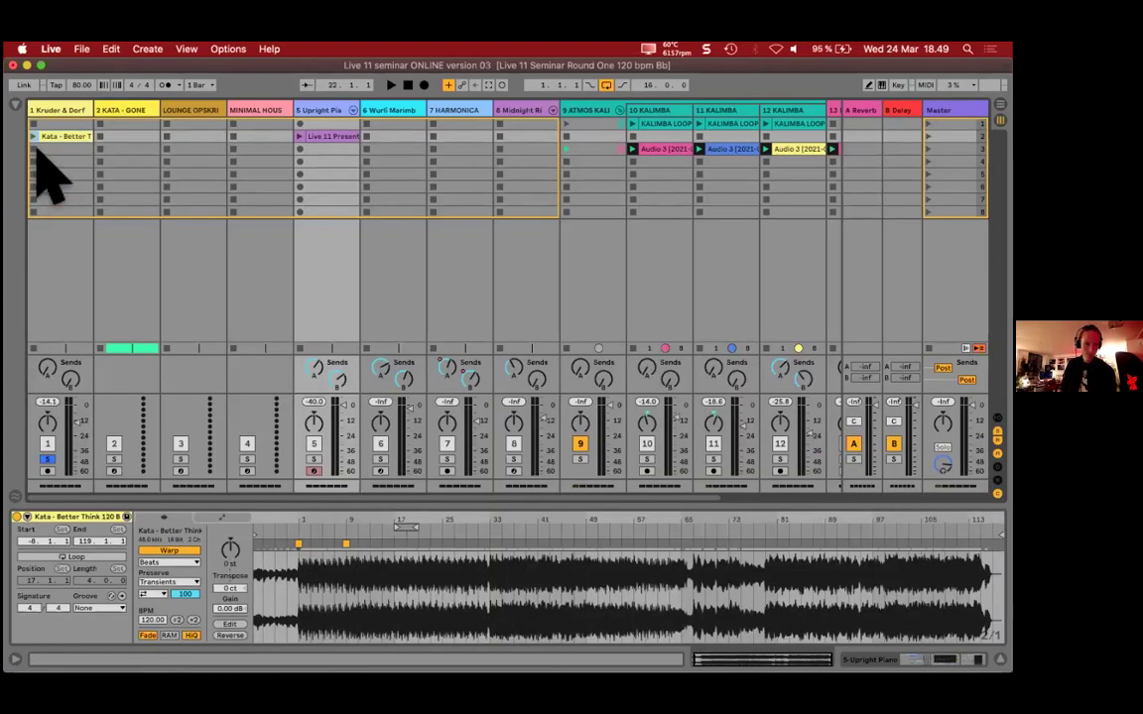
Step: Unsolo track 1 and delete the lounge and minimal house tracks
left_click(46, 458)
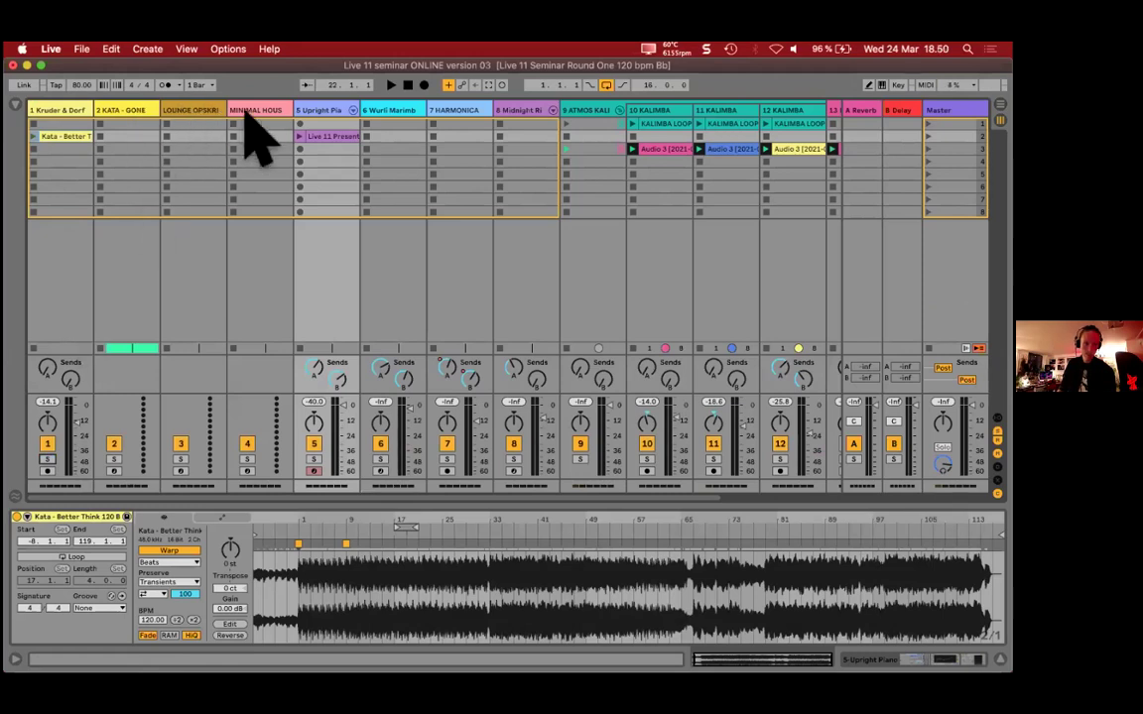
key("Right")
key("Right")
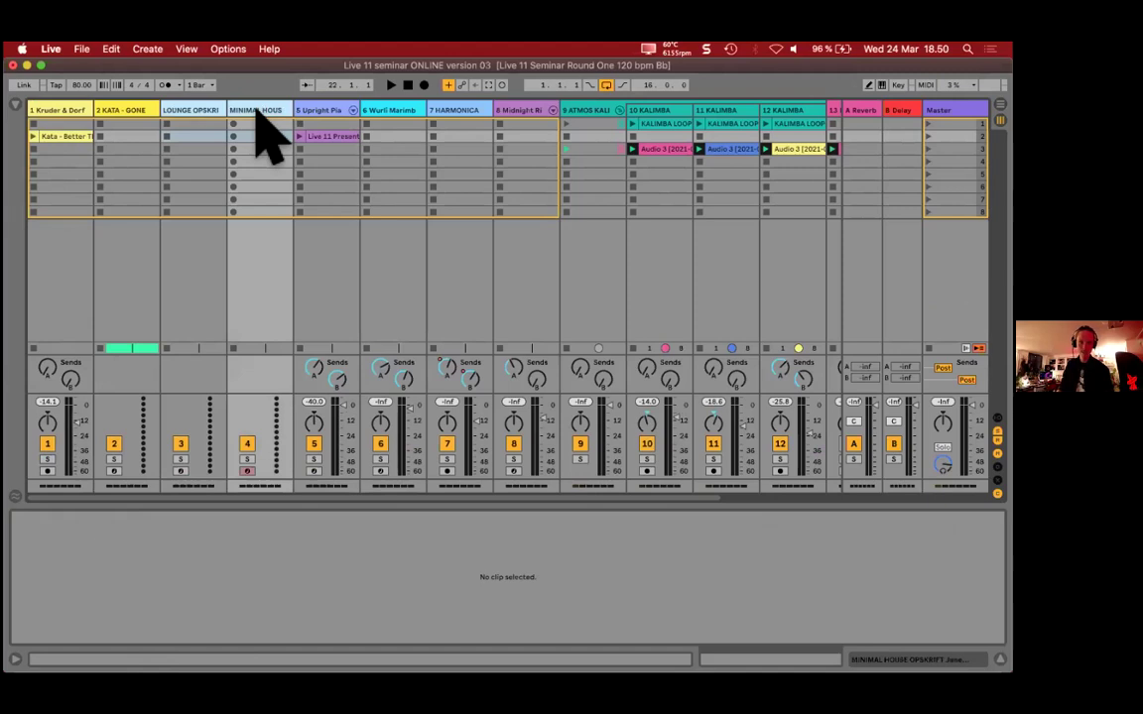
key("BackSpace")
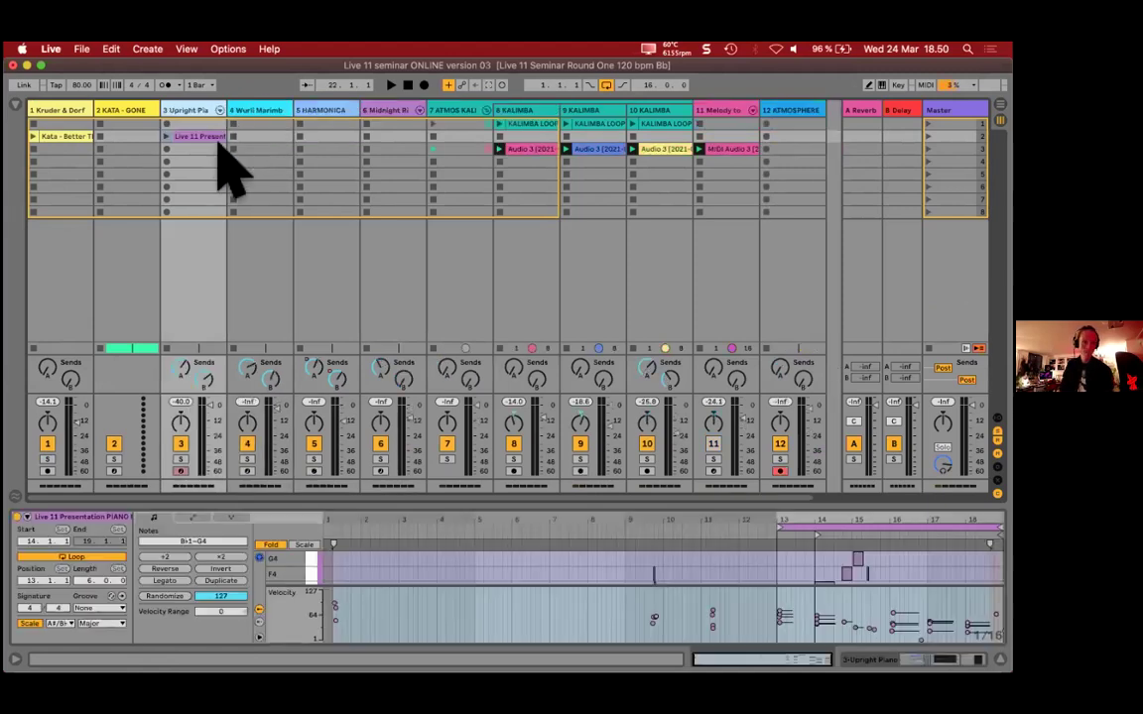
Step: Narrow track 1's column, rename track 2 from KATA - GONE to RECIPE TRACK, and return to Arrangement
key("Left")
key("Left")
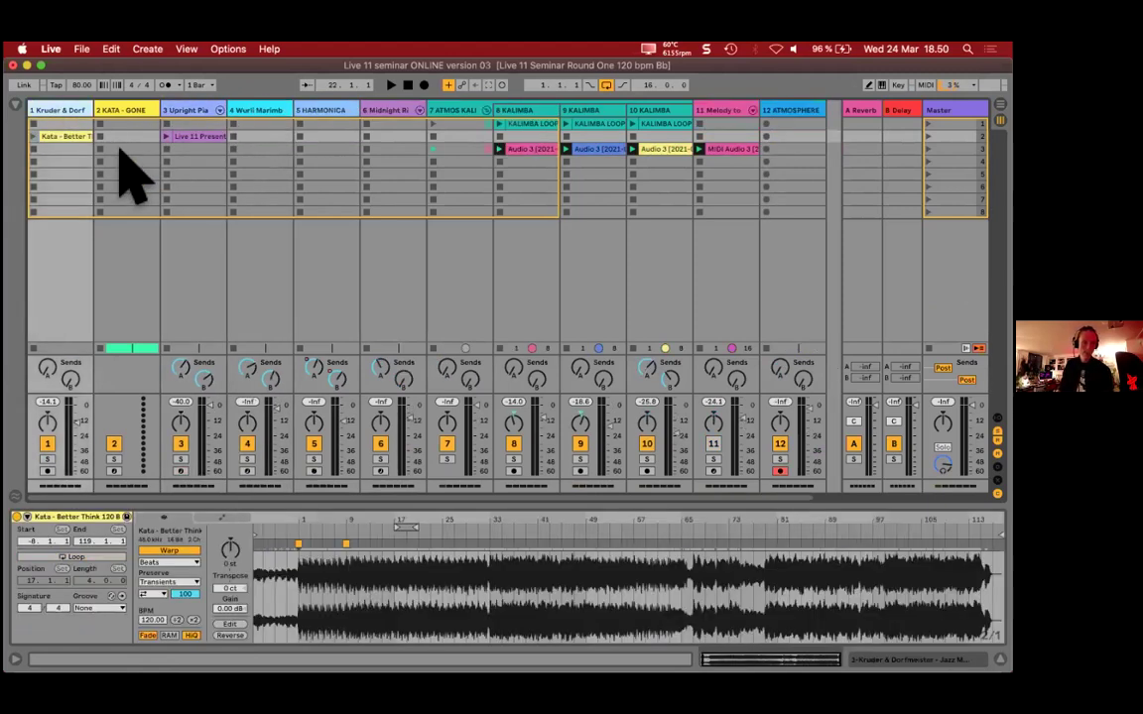
left_click_drag(92, 111, 38, 111)
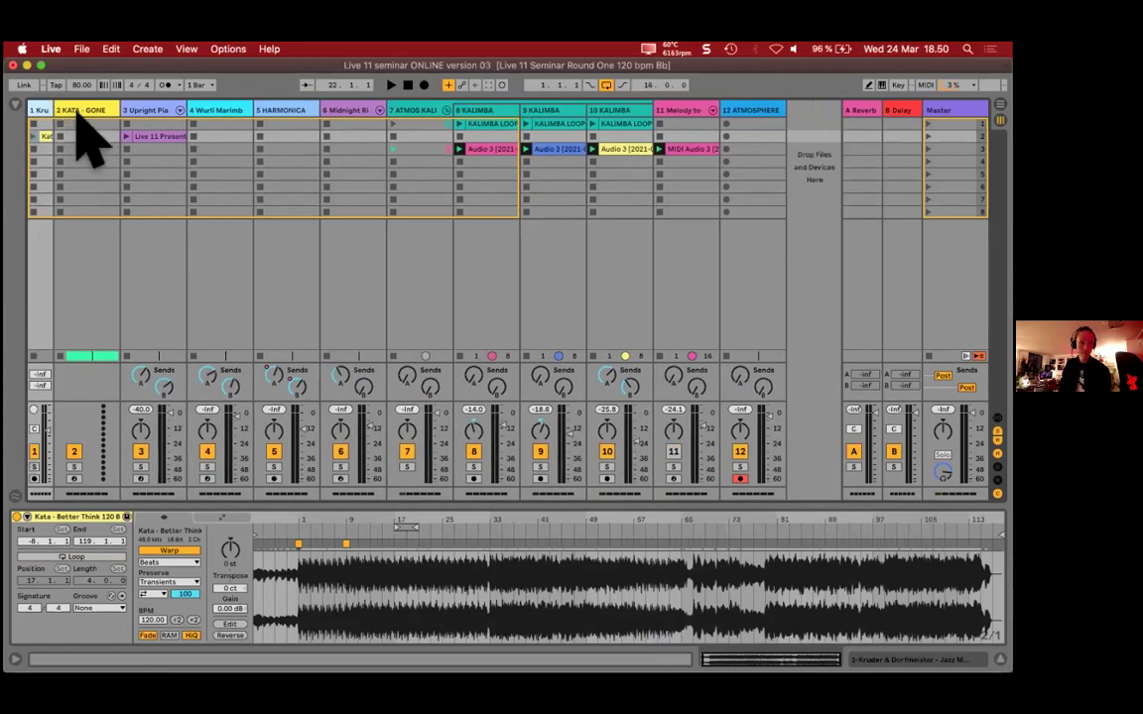
left_click(77, 111)
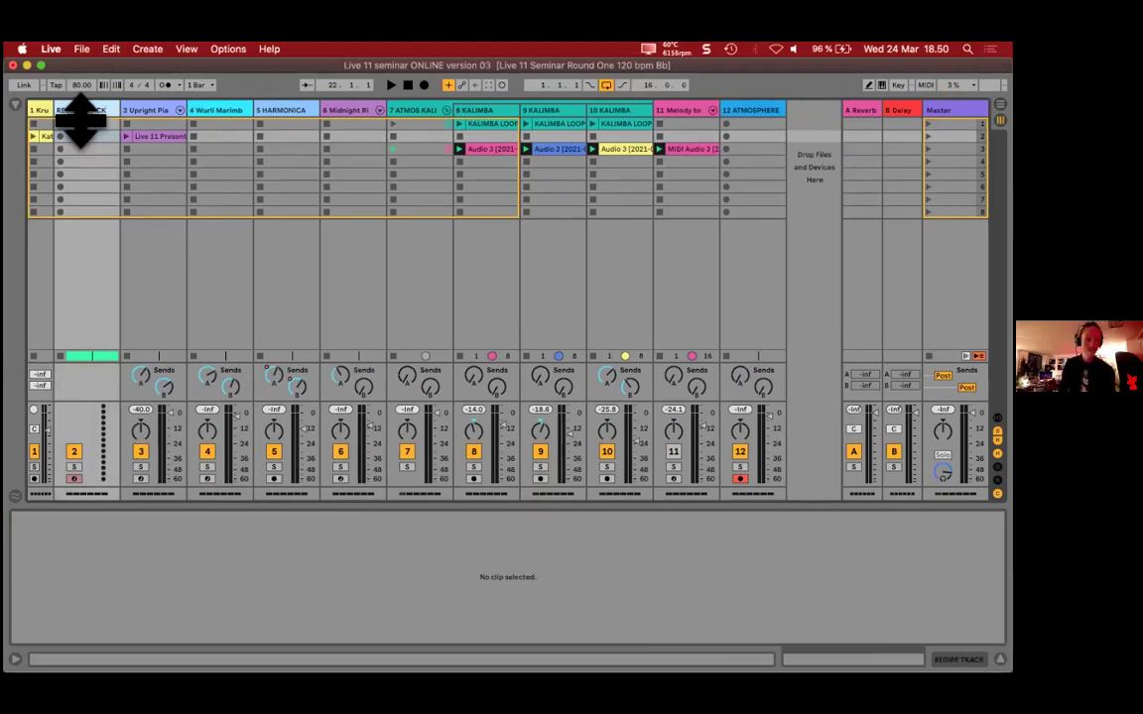
key("Tab")
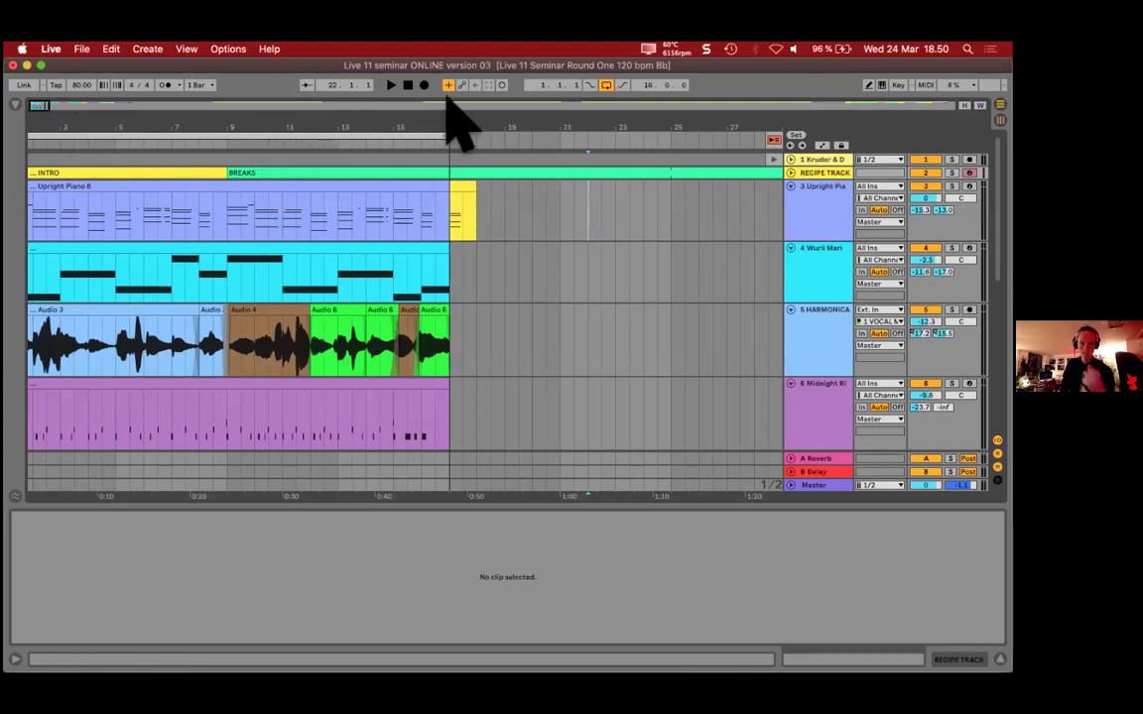
Step: Zoom out to see the whole song, then zoom back in on the first 33 bars
left_click(535, 106)
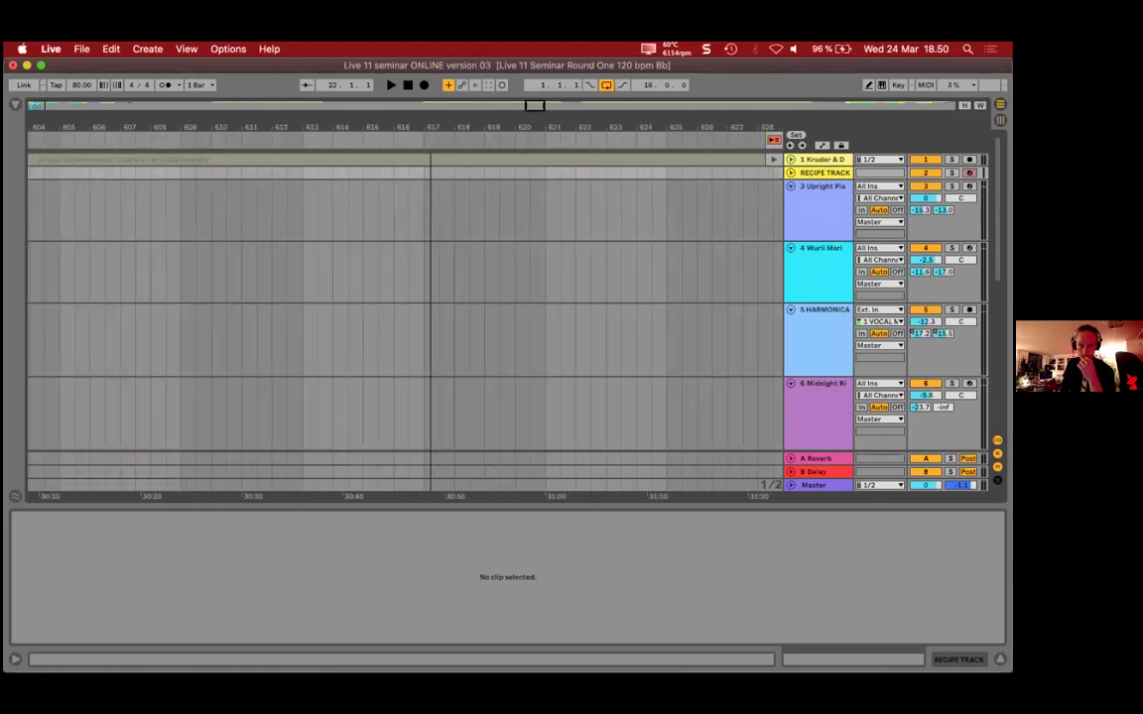
left_click_drag(536, 105, 615, 146)
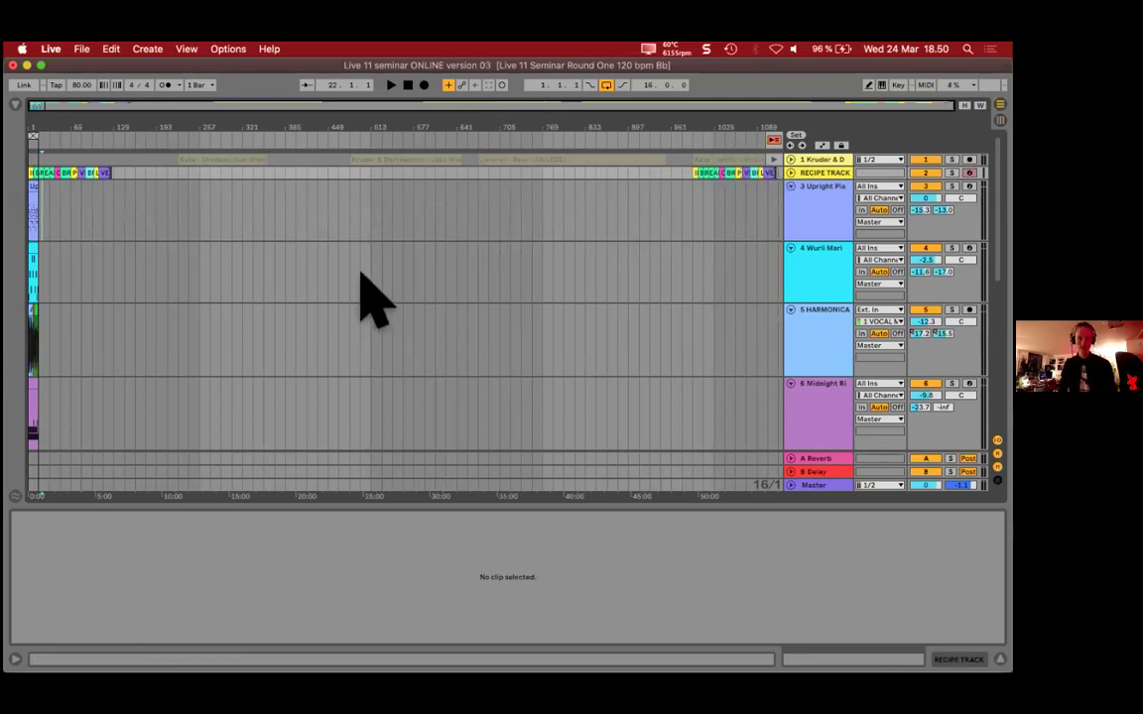
left_click_drag(33, 135, 26, 205)
left_click(55, 191)
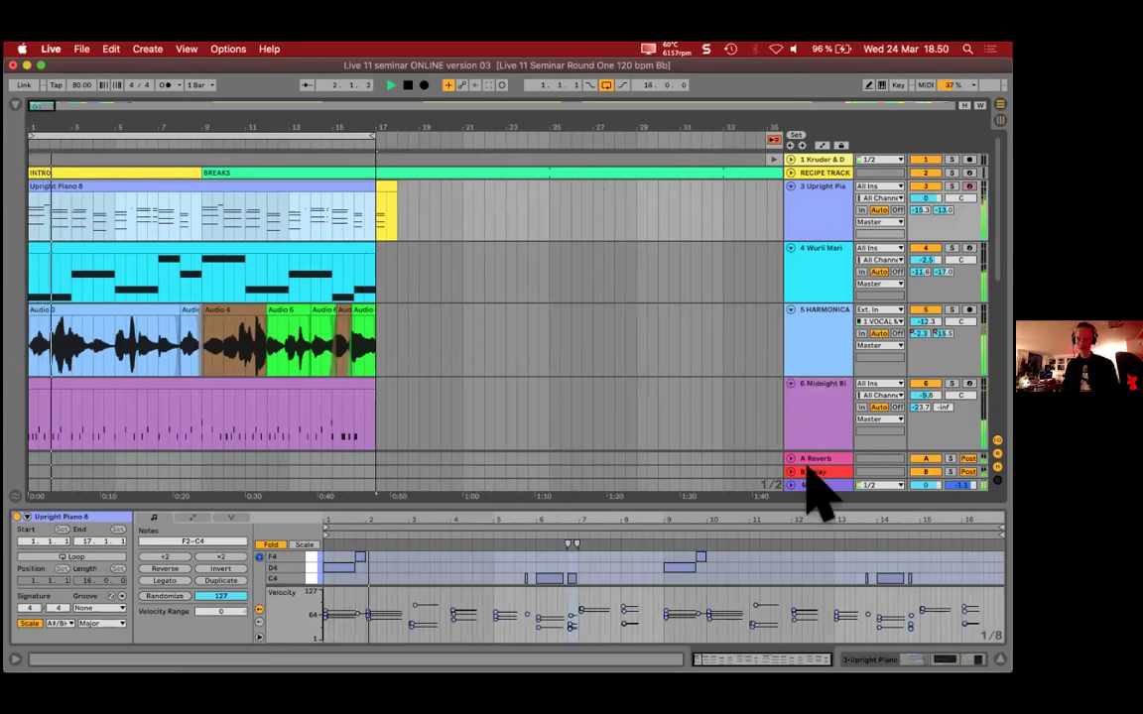
Step: Select the Master track and change the tempo from 80 to 120 BPM
left_click(771, 485)
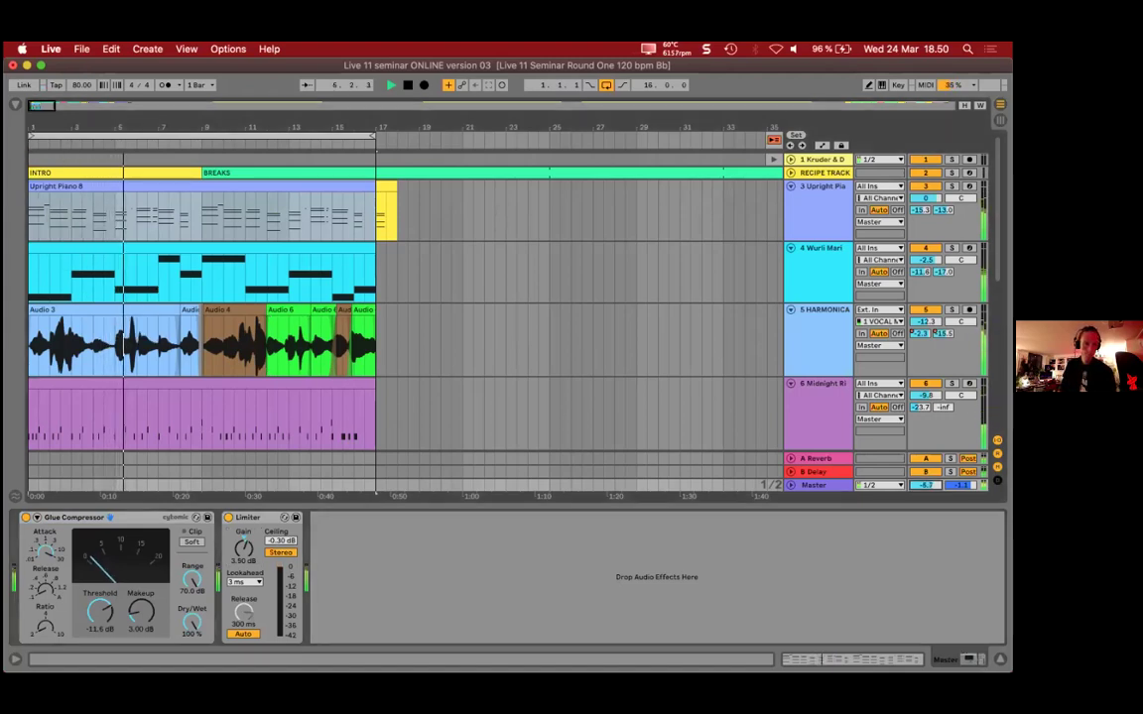
key("plus")
key("space")
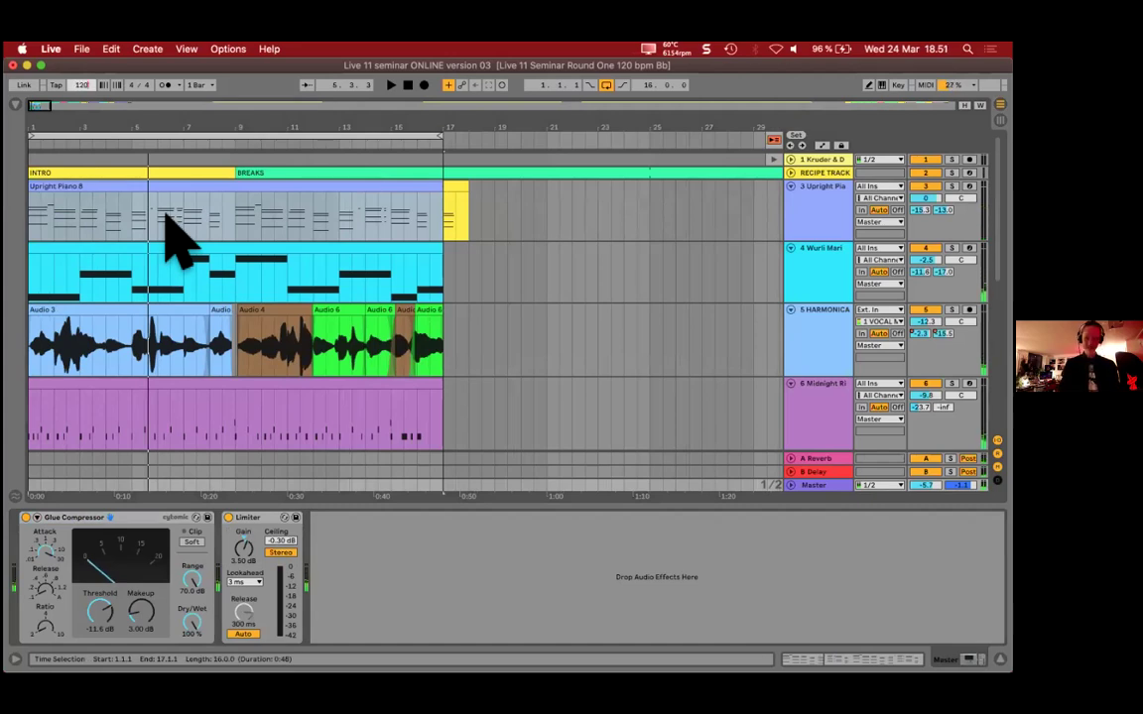
left_click(61, 176)
Step: Play from a bars 1–9 selection and select the BREAKS section in the structure lane
left_click(140, 184)
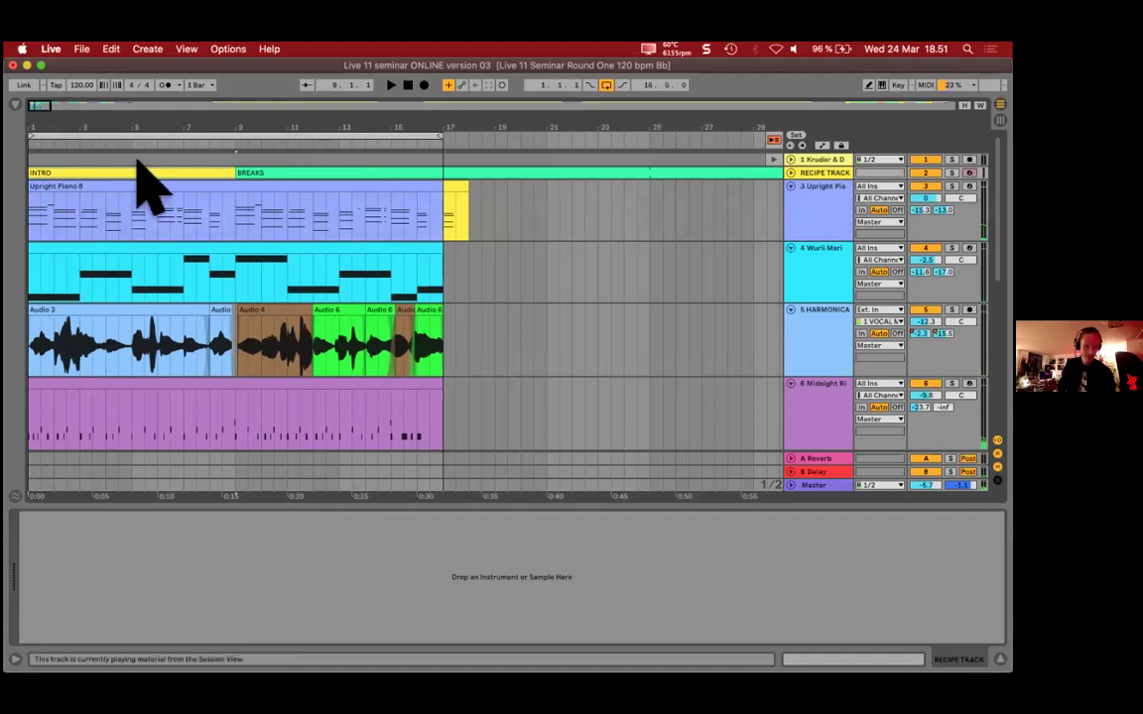
key("space")
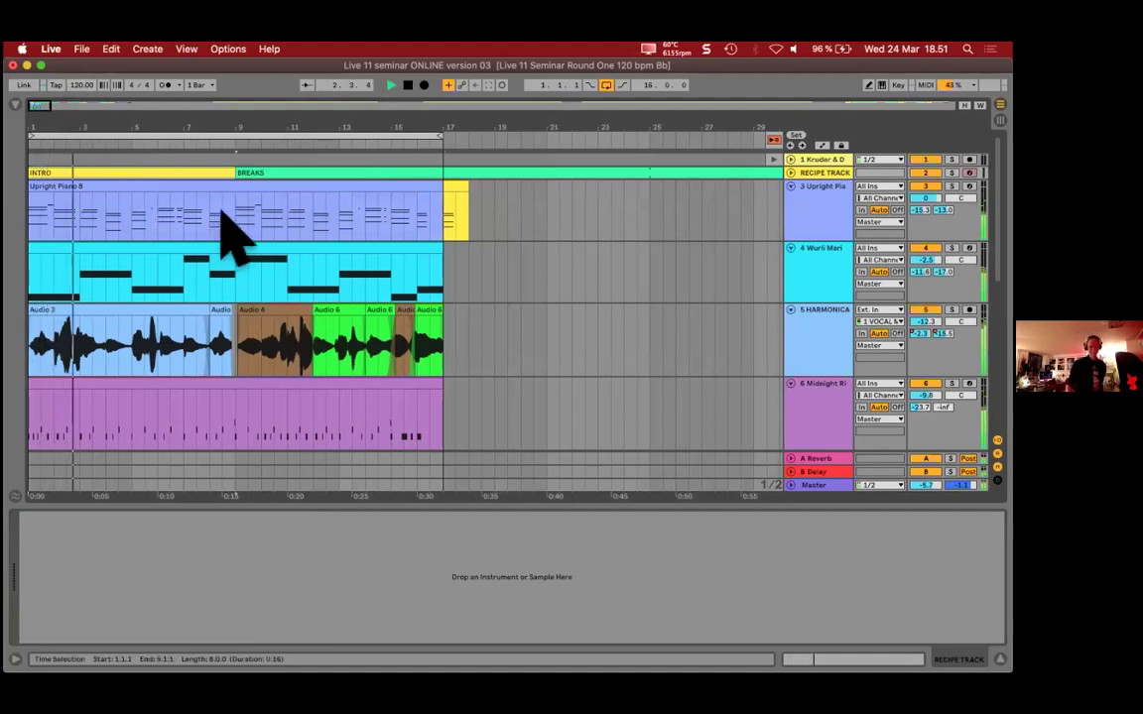
left_click(634, 173)
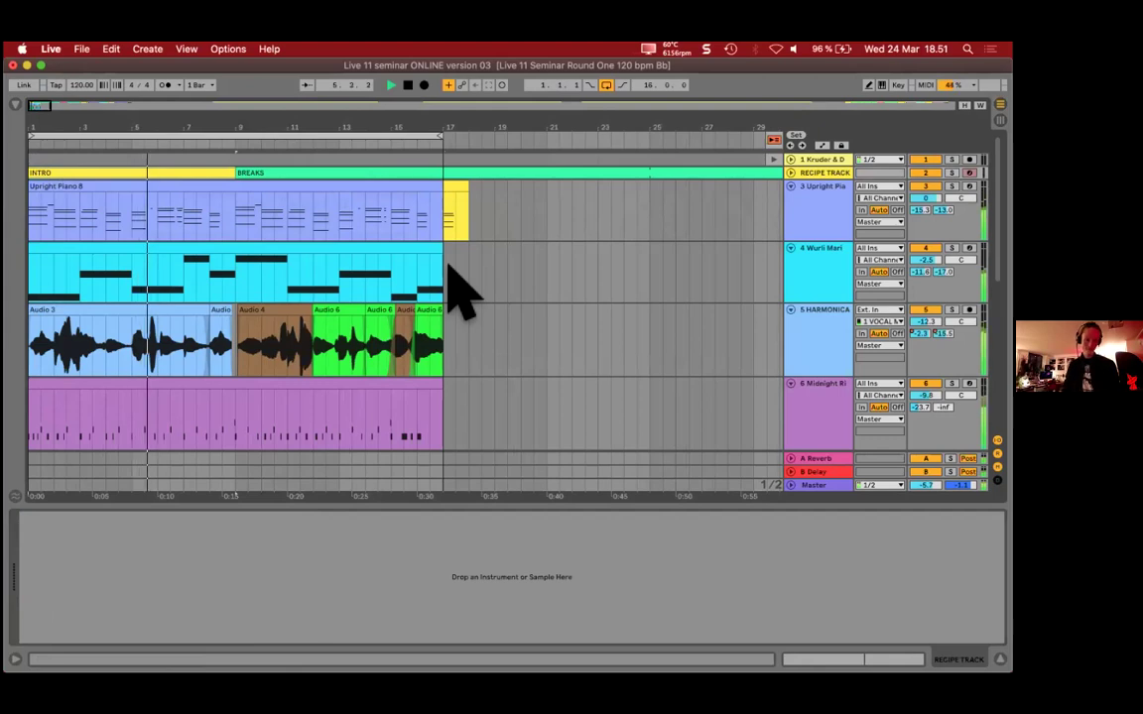
Step: Inspect the HARMONICA, Midnight Rider Kit, Wurli marimba and Upright Piano tracks' devices, then stop playback
scroll(520, 317, "down", 3)
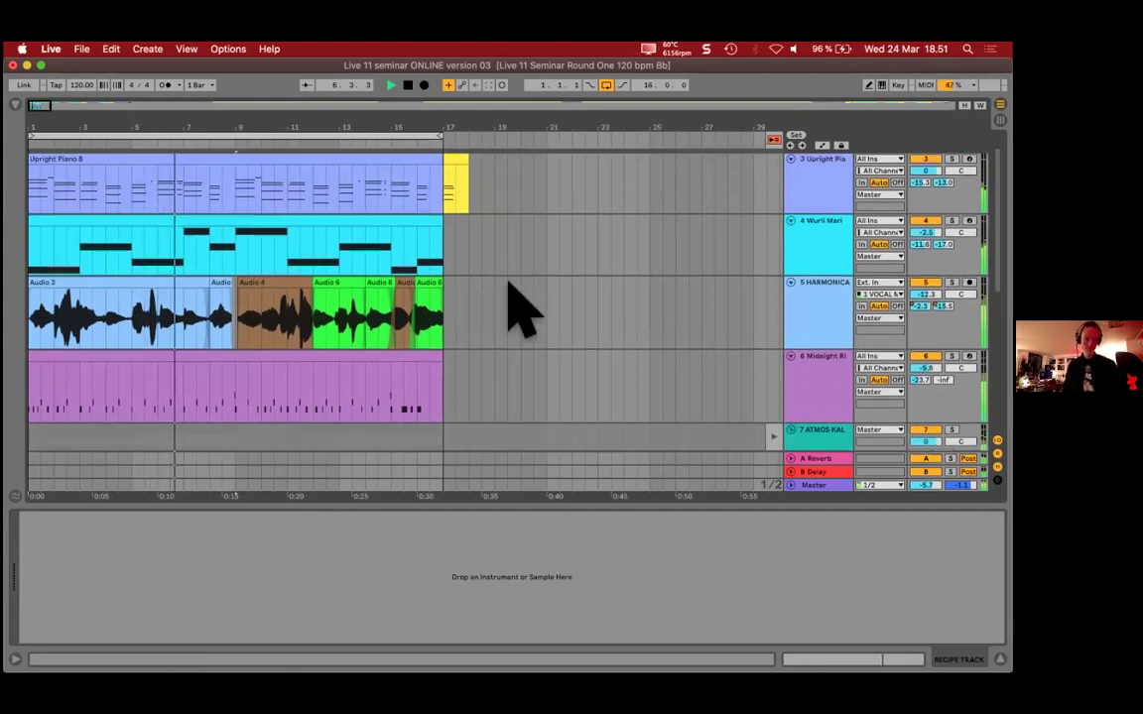
scroll(520, 308, "down", 2)
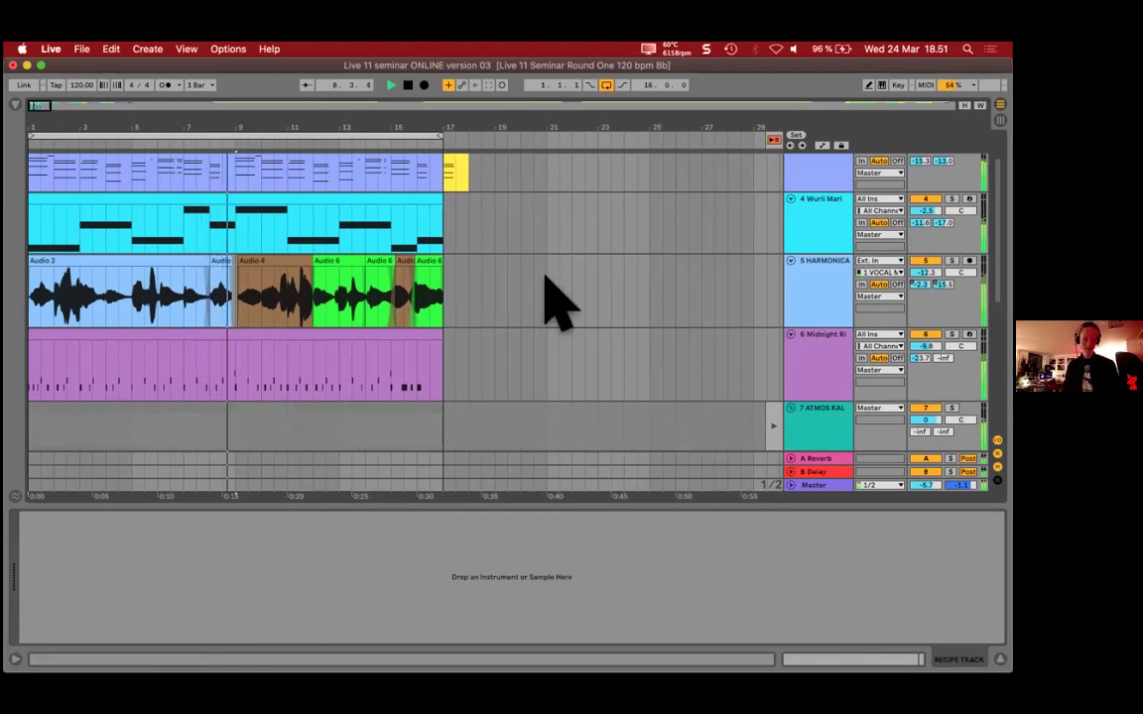
scroll(829, 242, "down", 3)
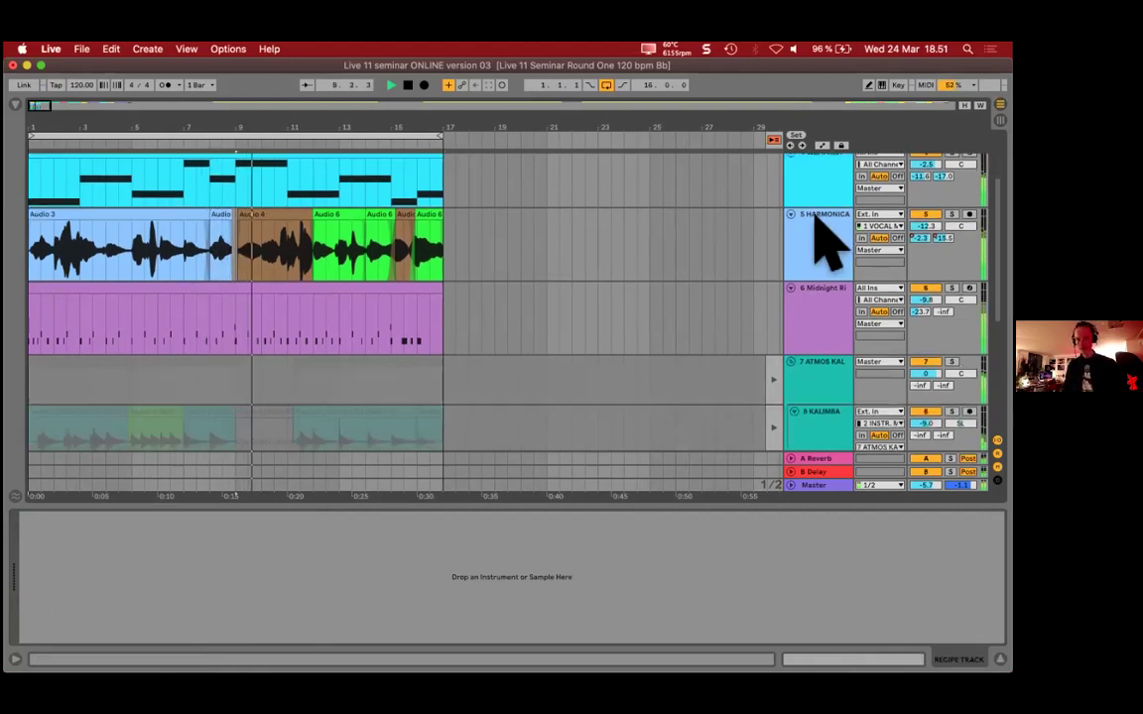
left_click(822, 242)
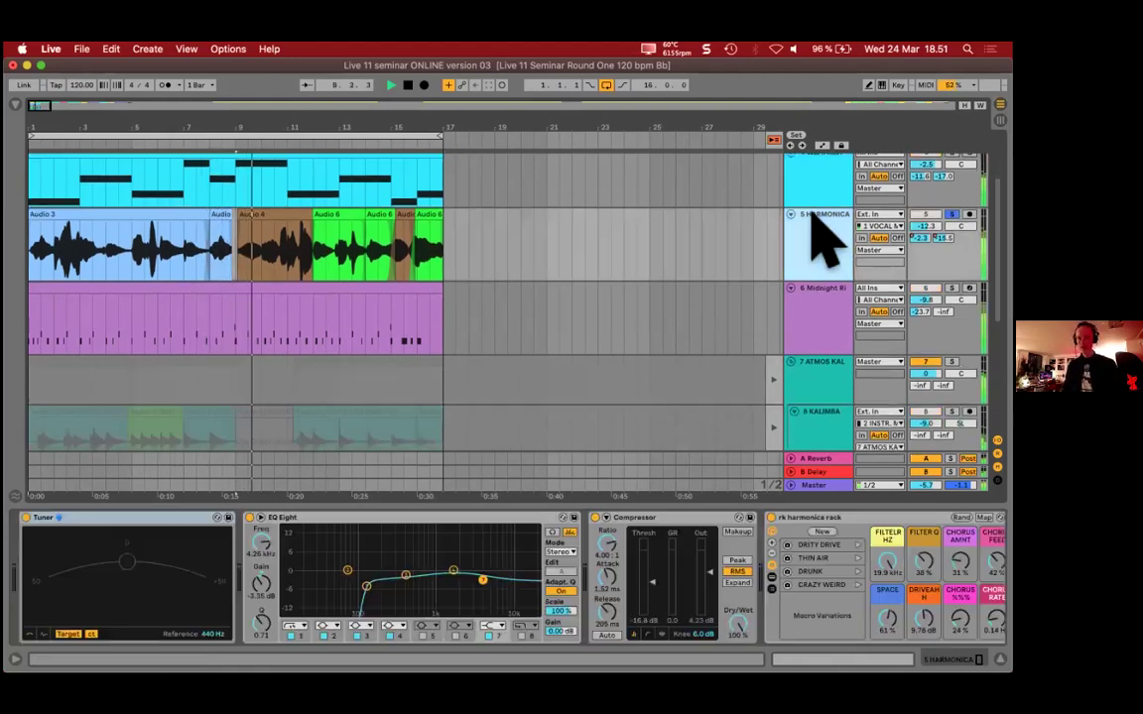
left_click(815, 300)
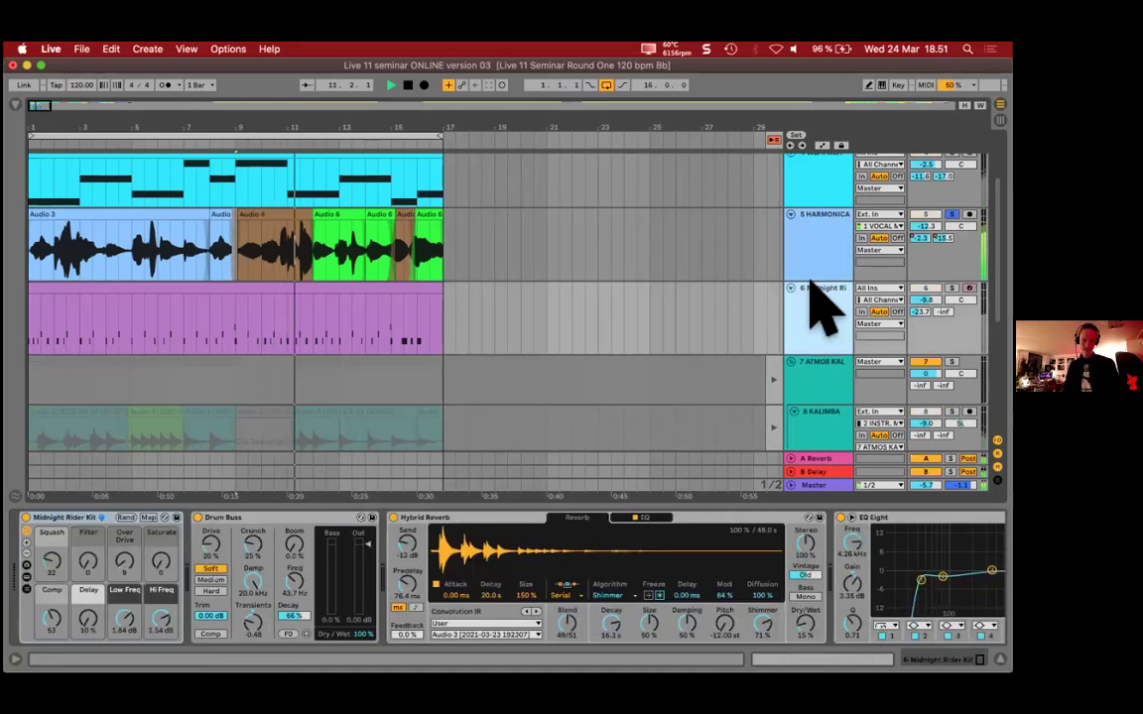
scroll(660, 301, "up", 6)
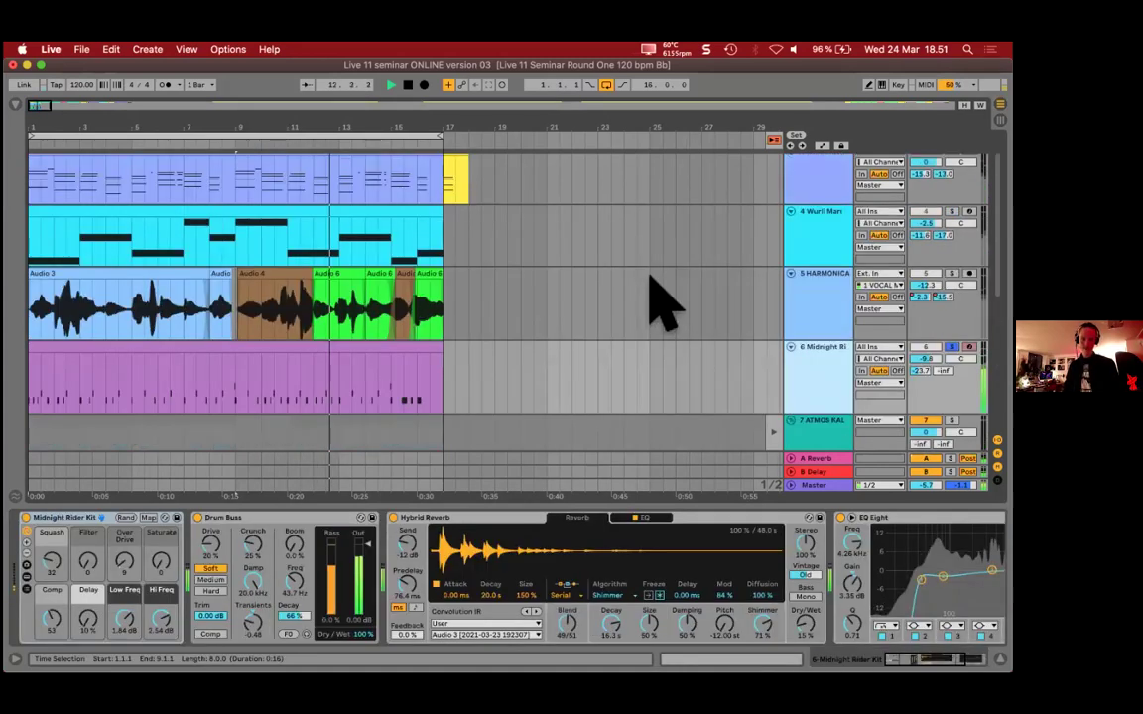
left_click(813, 250)
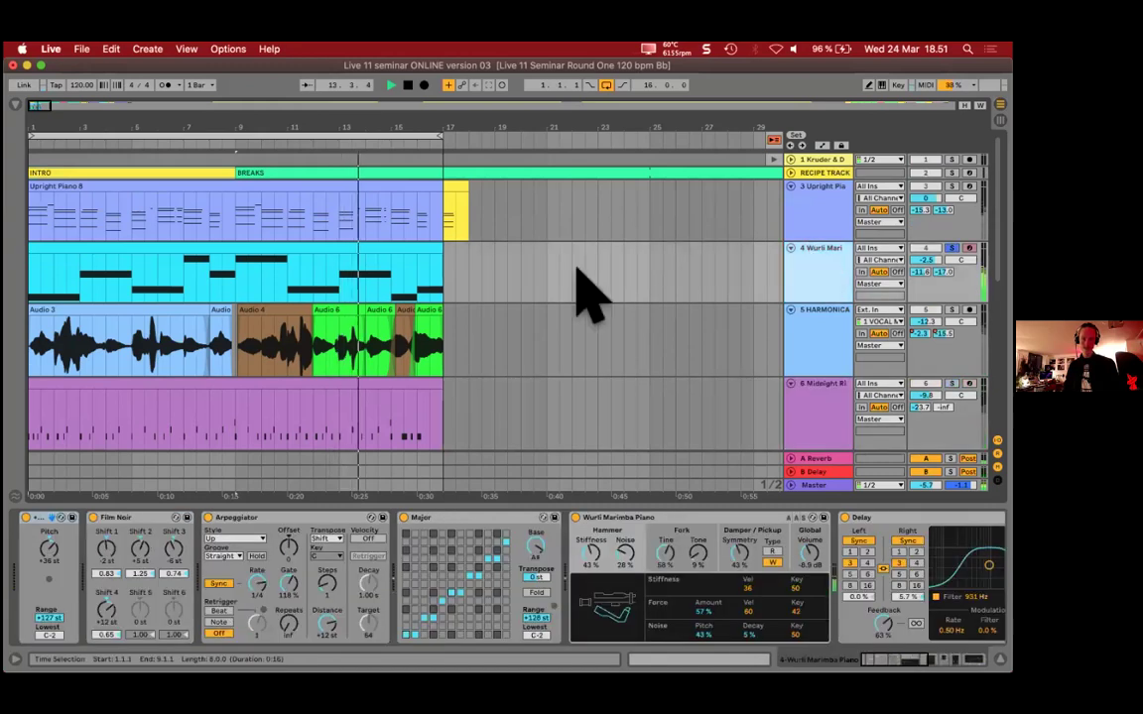
left_click(821, 188)
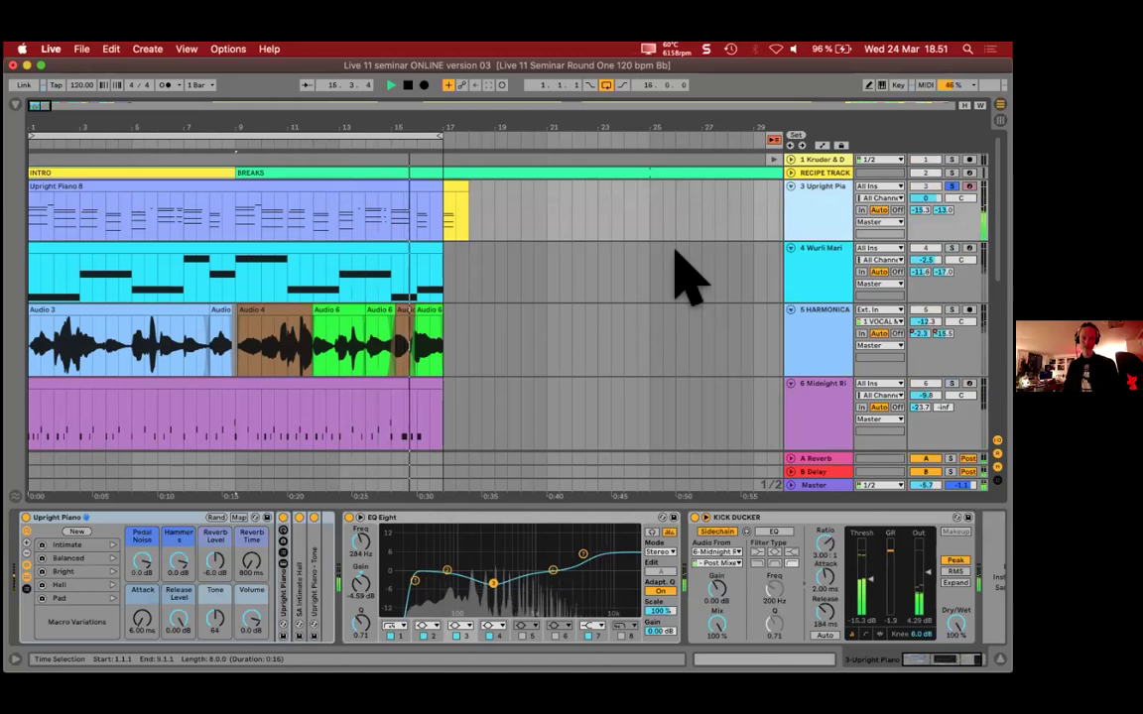
scroll(674, 270, "down", 8)
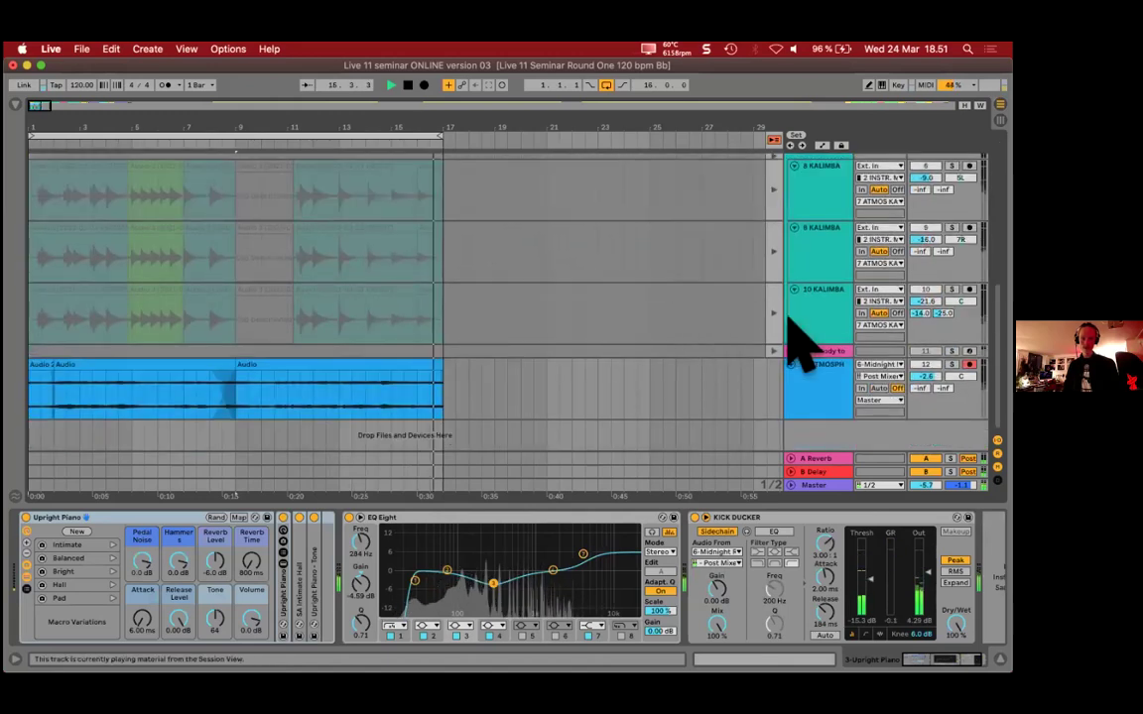
key("space")
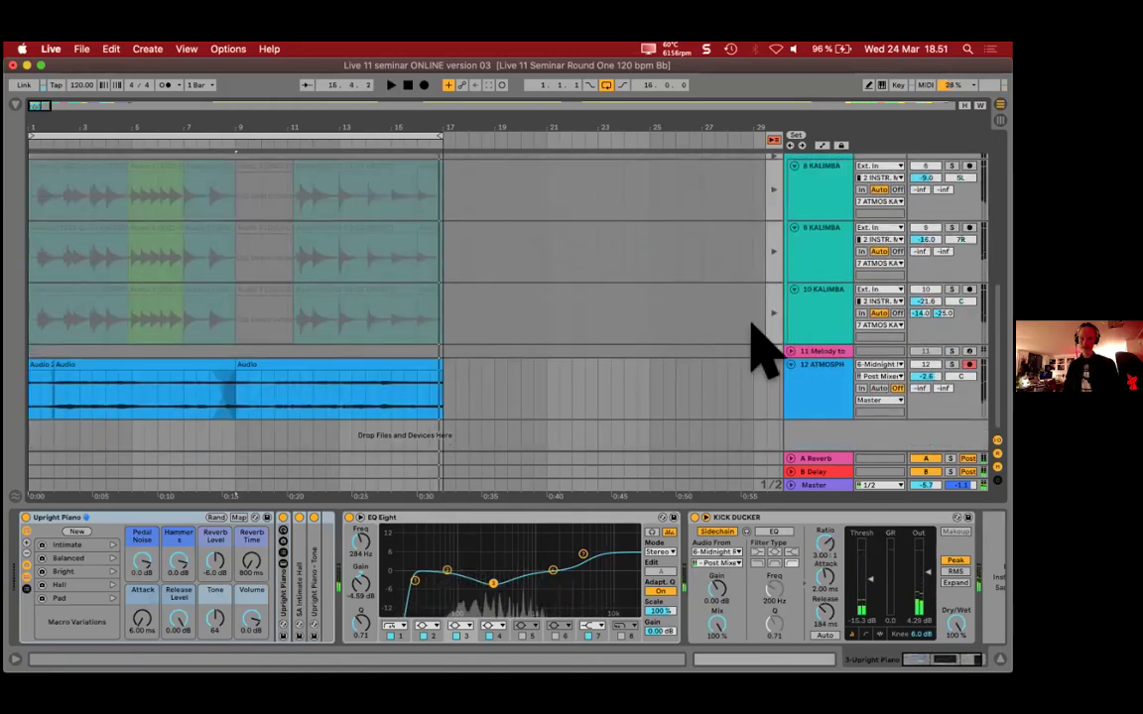
Step: Audition track 12's effects during playback, then stop and view track 7's devices
left_click(818, 369)
key("space")
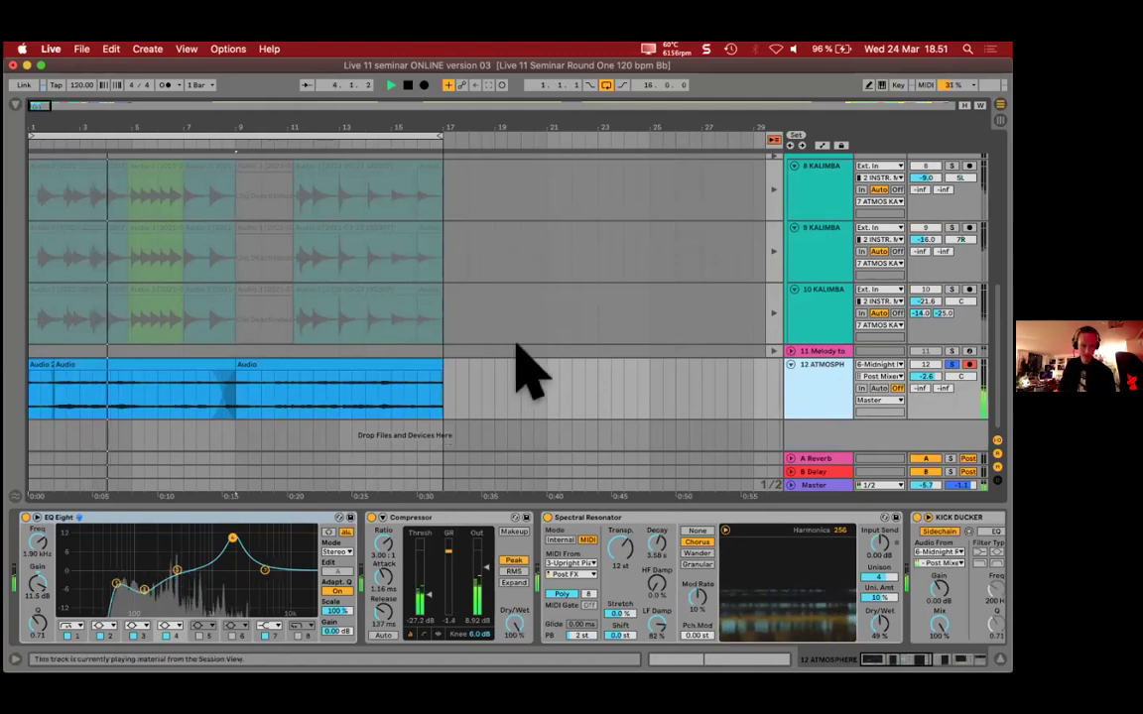
scroll(540, 371, "up", 3)
scroll(694, 297, "up", 1)
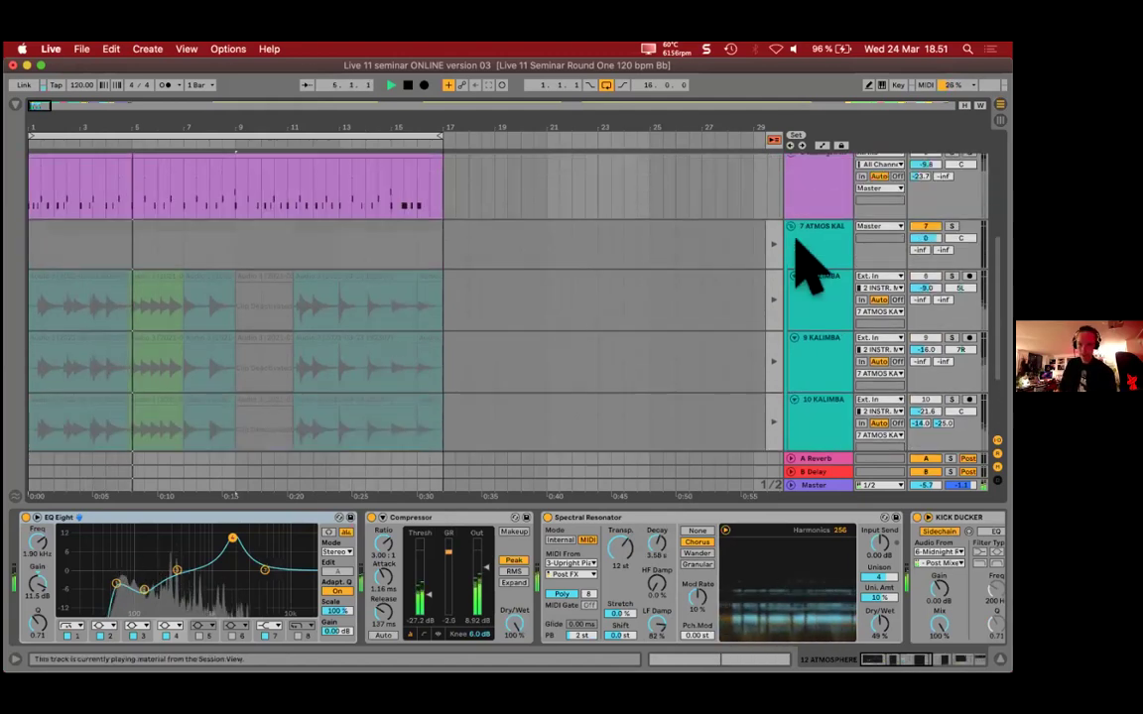
key("space")
left_click(832, 253)
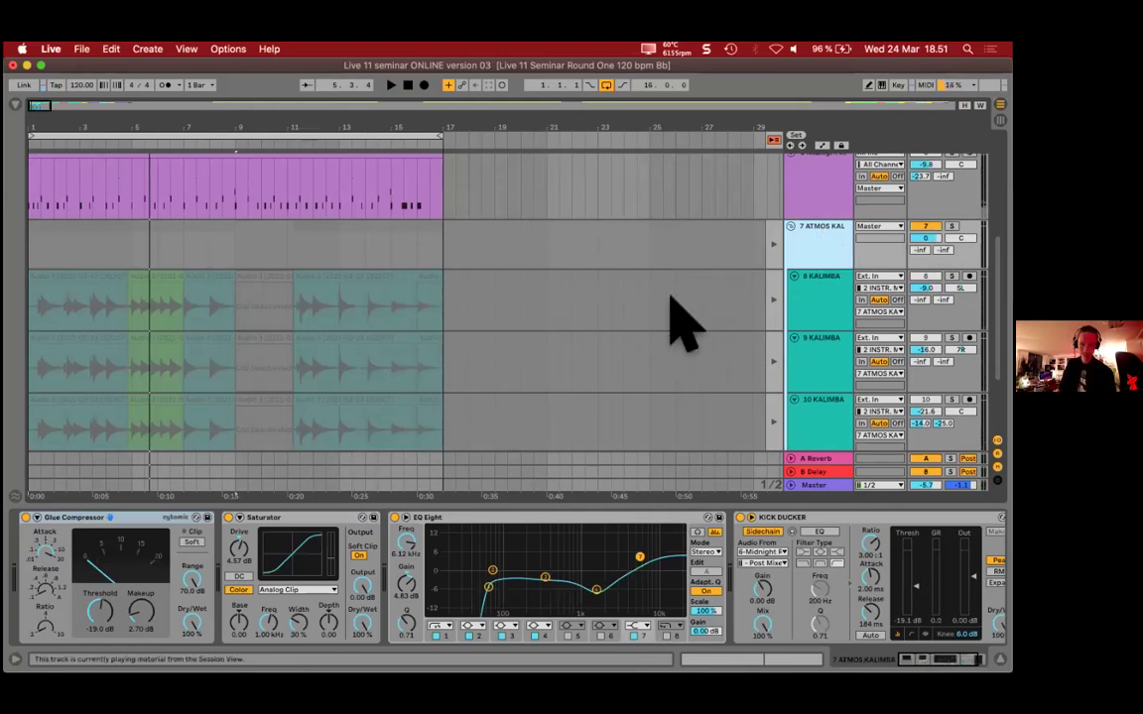
Step: Return track 8 KALIMBA to its arrangement clips and audition bars 5–7 before going to Session view
left_click(834, 303)
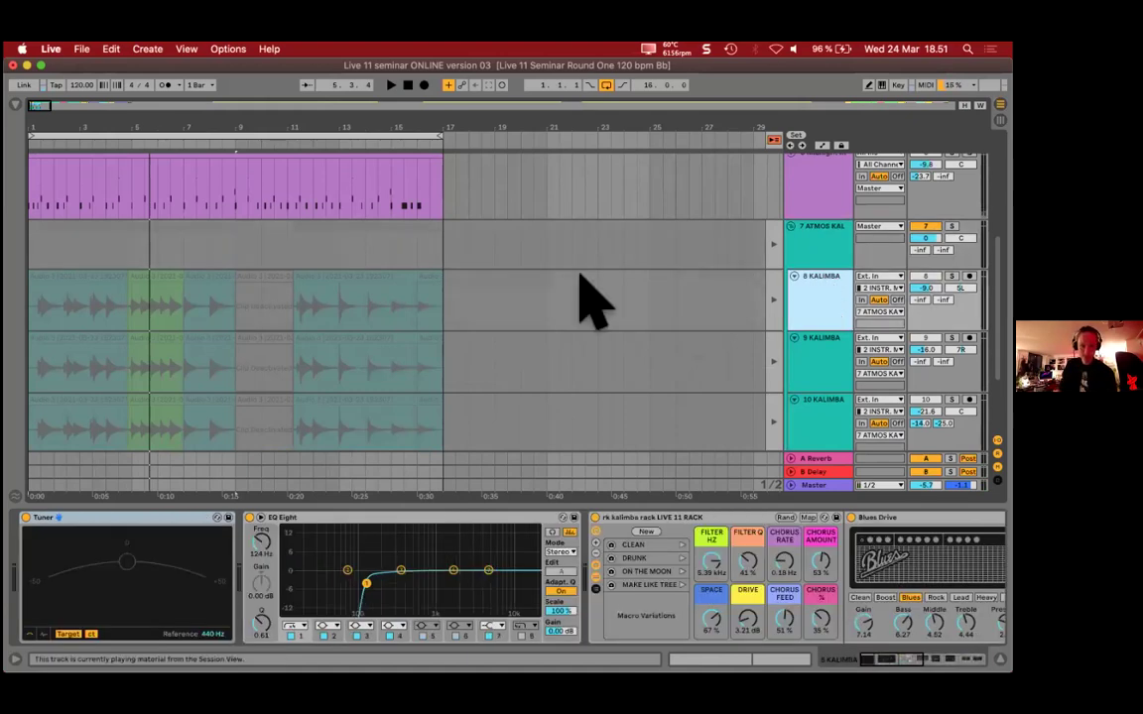
left_click(151, 283)
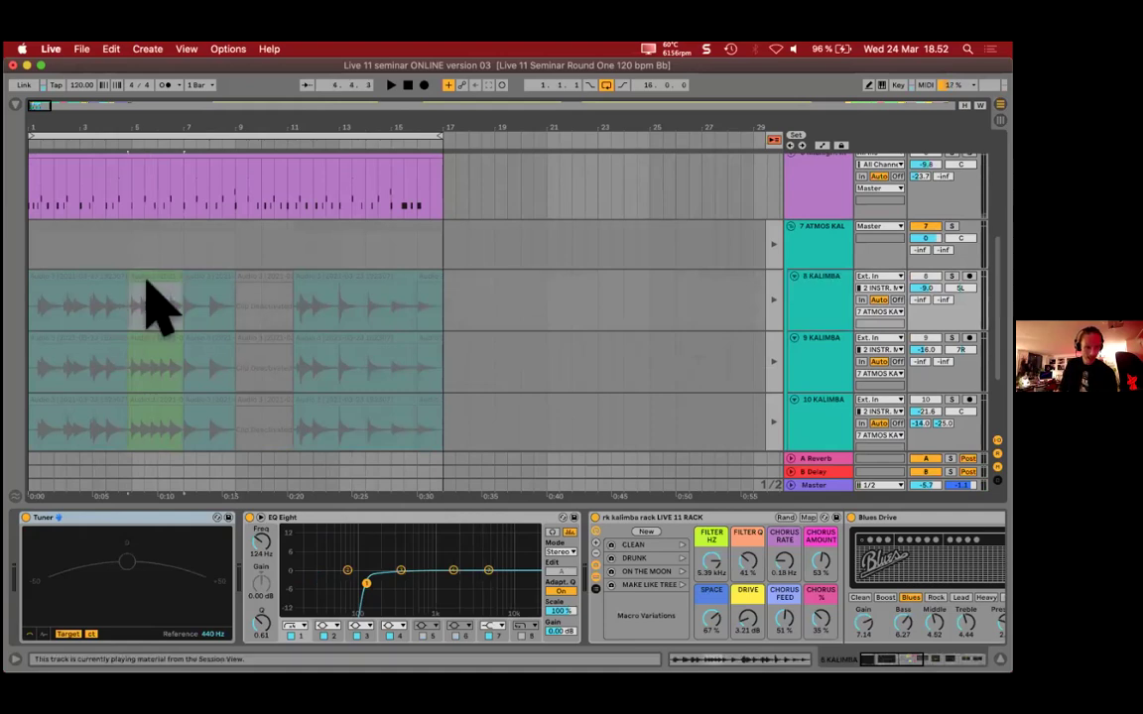
scroll(117, 308, "up", 5)
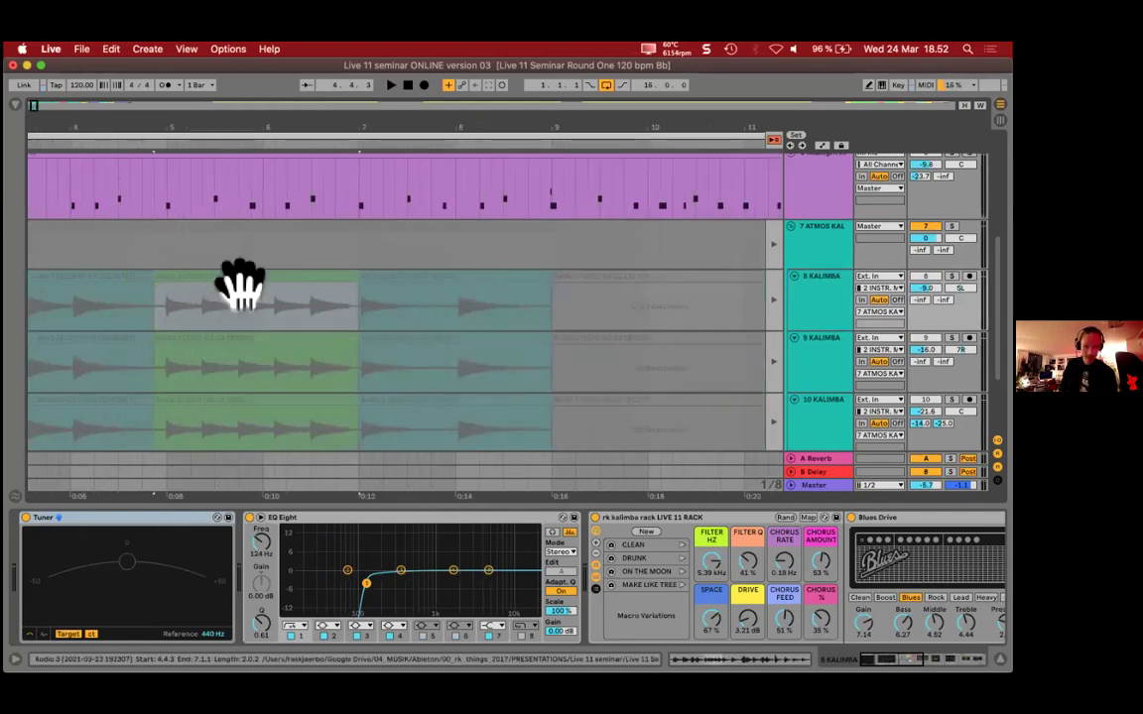
left_click(775, 299)
key("space")
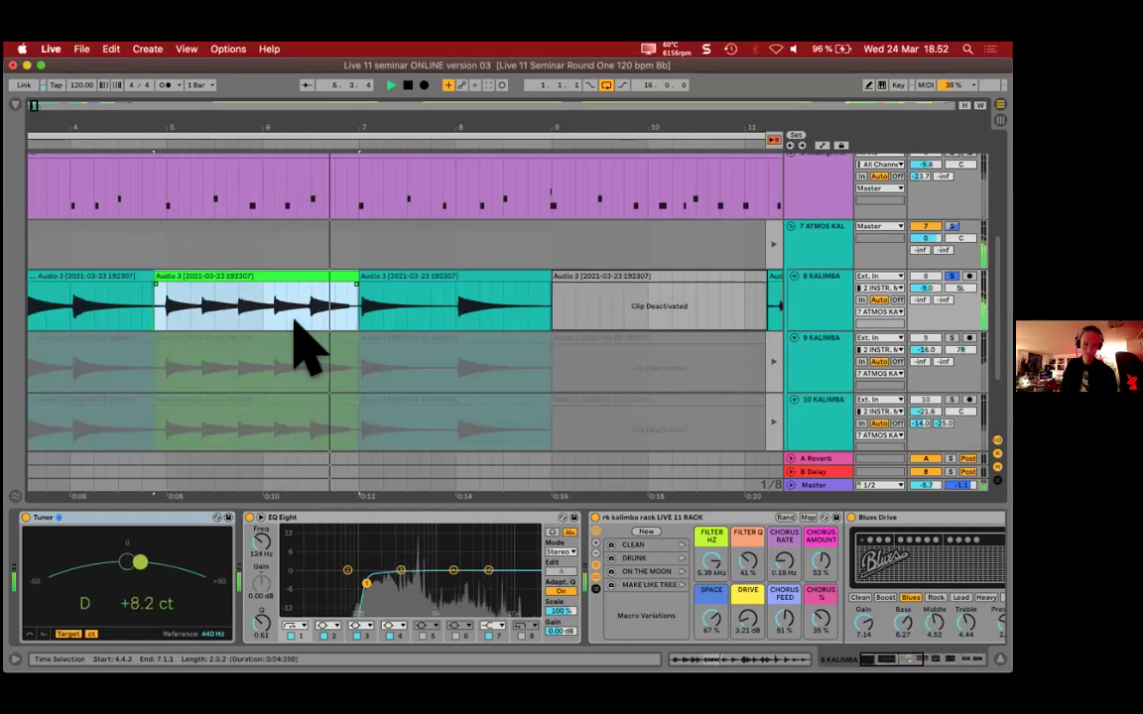
key("space")
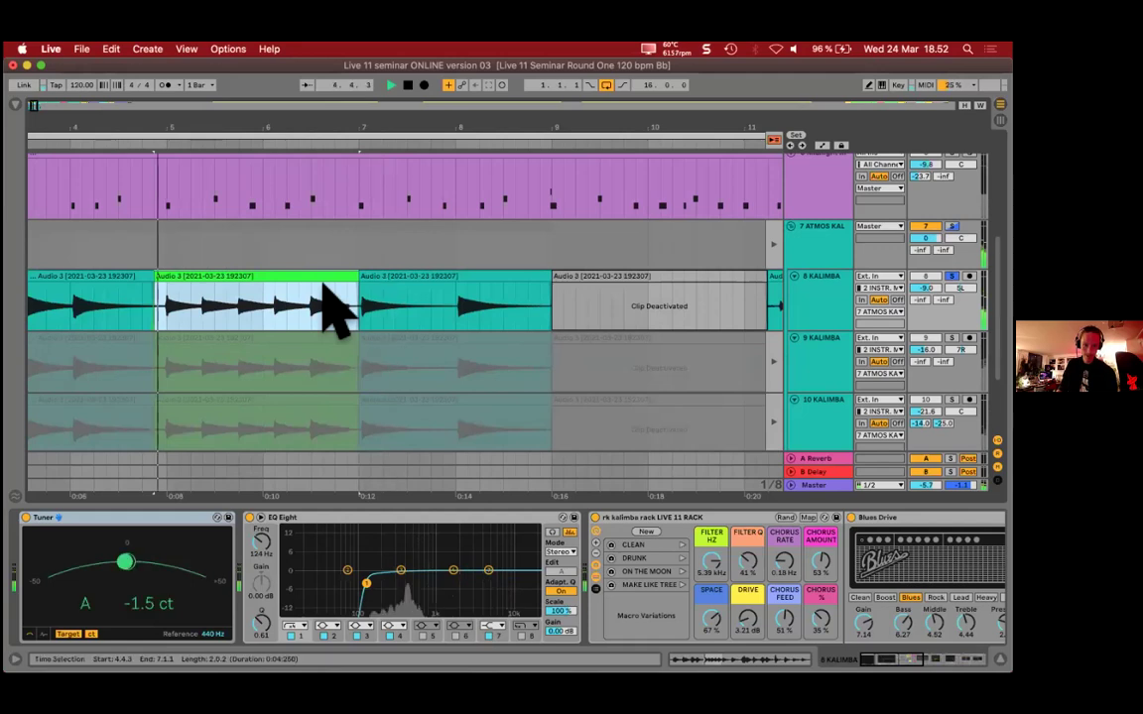
key("space")
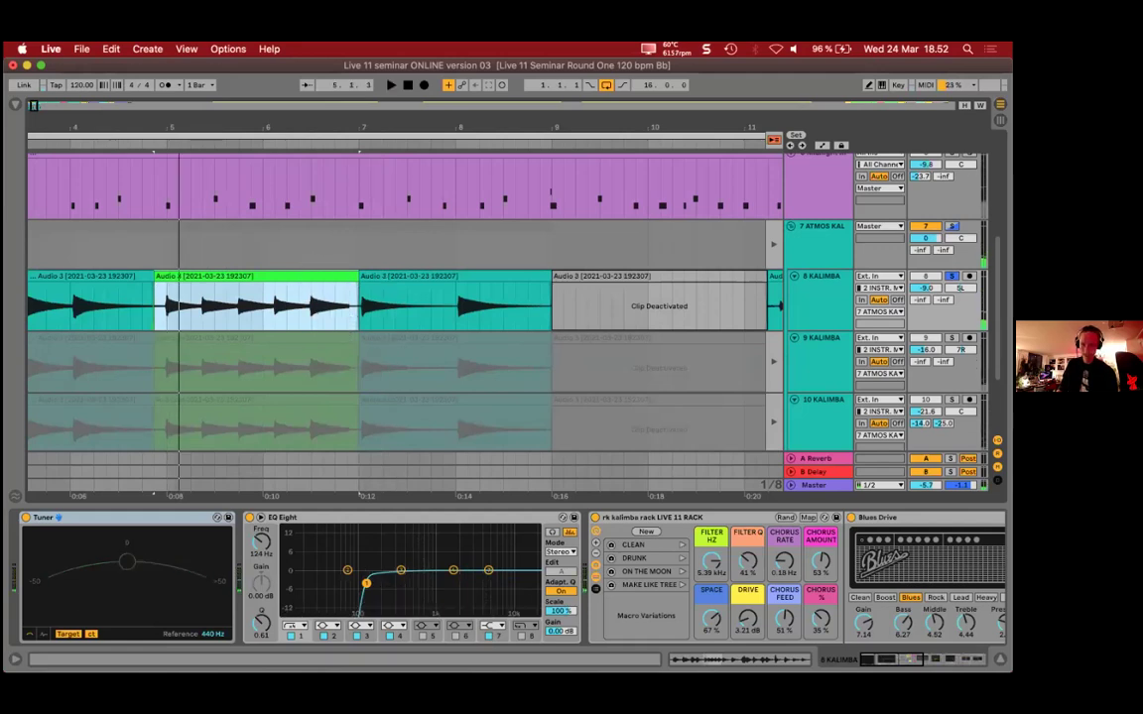
key("Tab")
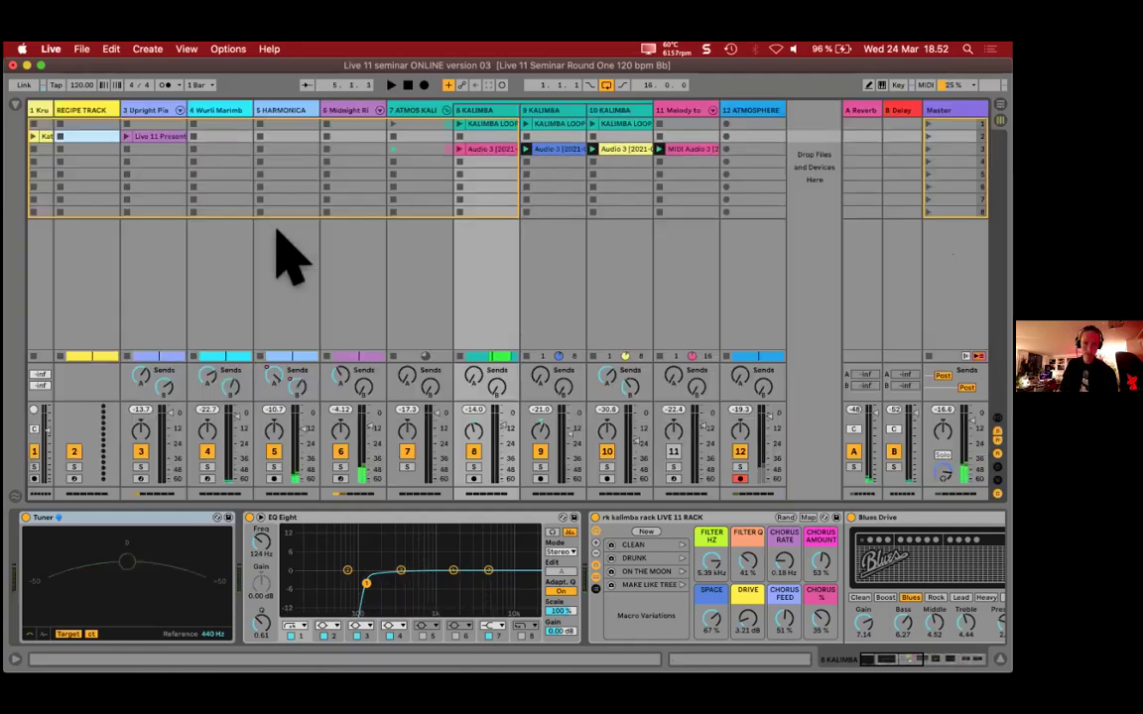
Step: Play track 8's Audio 3 kalimba clip and open its and track 9's clip details
left_click(485, 151)
key("space")
double_click(485, 151)
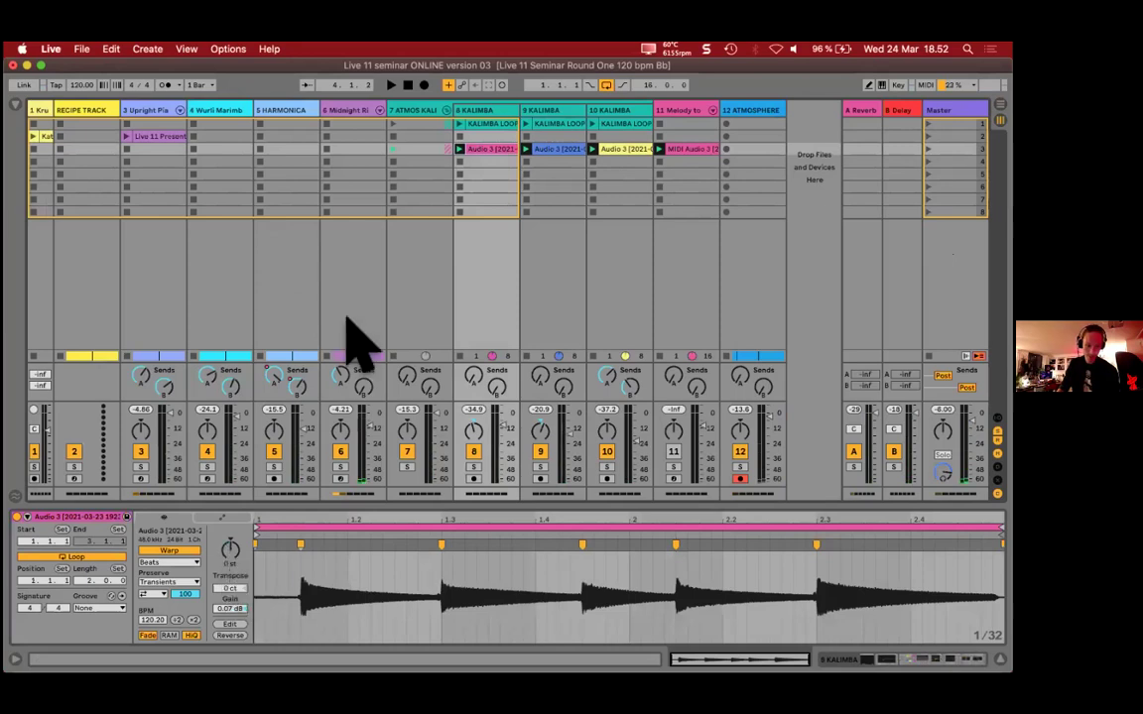
left_click(557, 148)
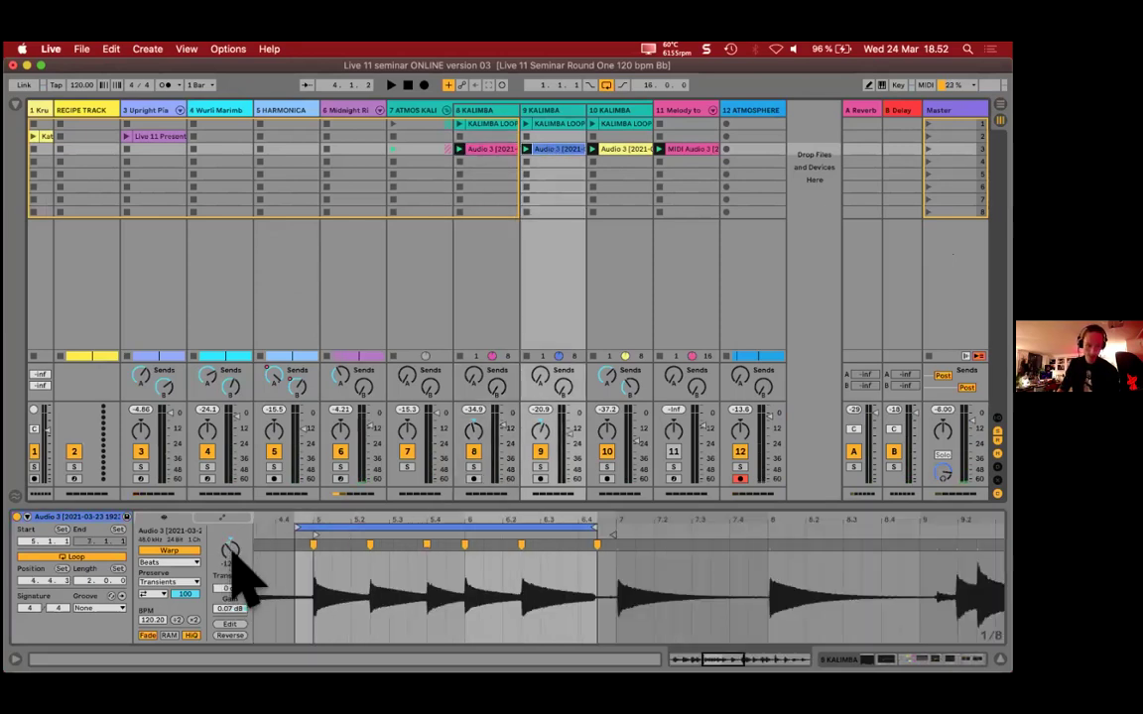
Step: Solo kalimba tracks 7 and 8, play track 8's clip, and view its effect chain
left_click(407, 466)
left_click(473, 466)
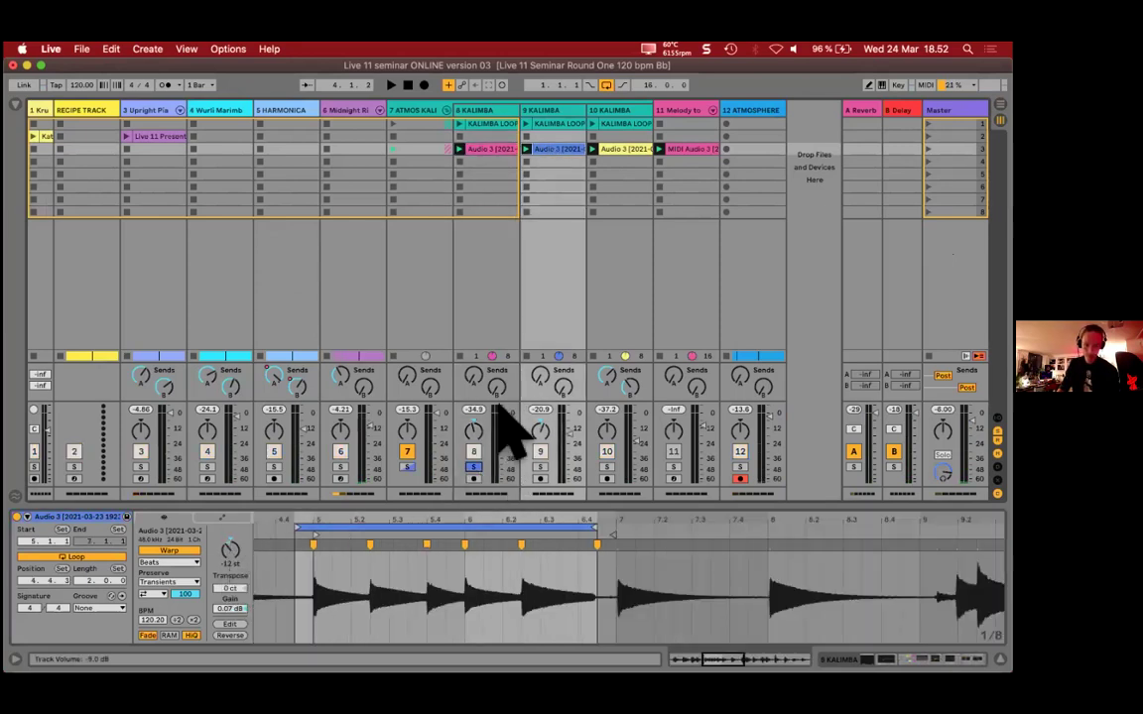
left_click(517, 246)
key("space")
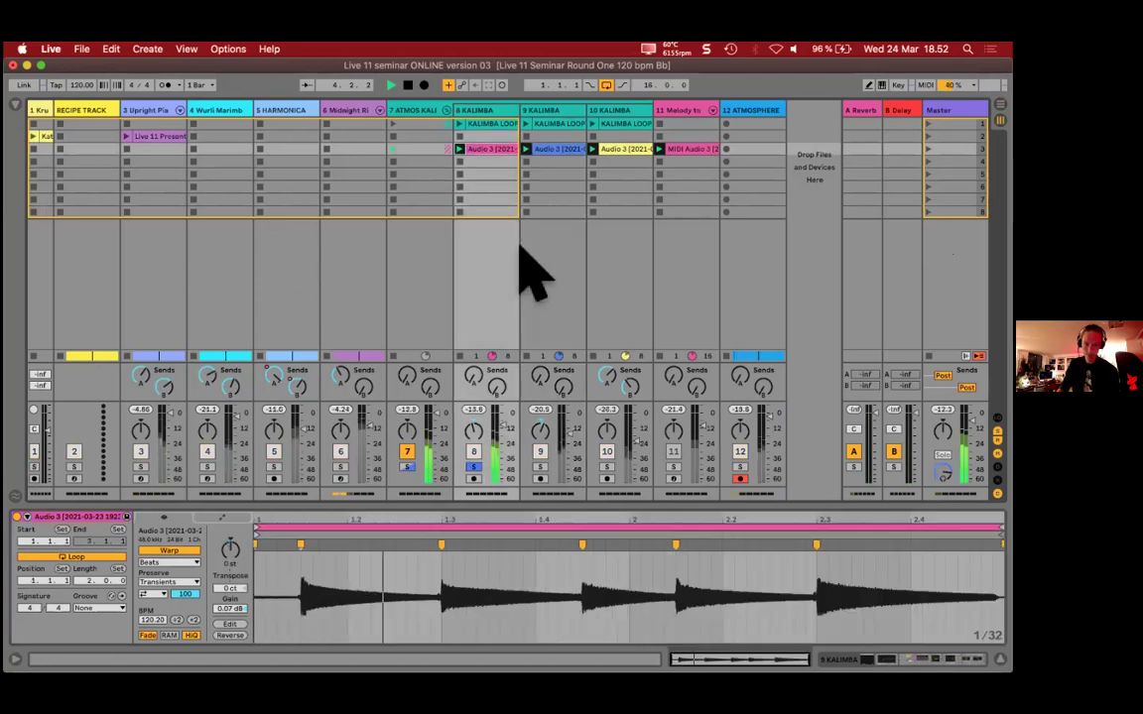
key("shift+Tab")
scroll(842, 612, "right", 10)
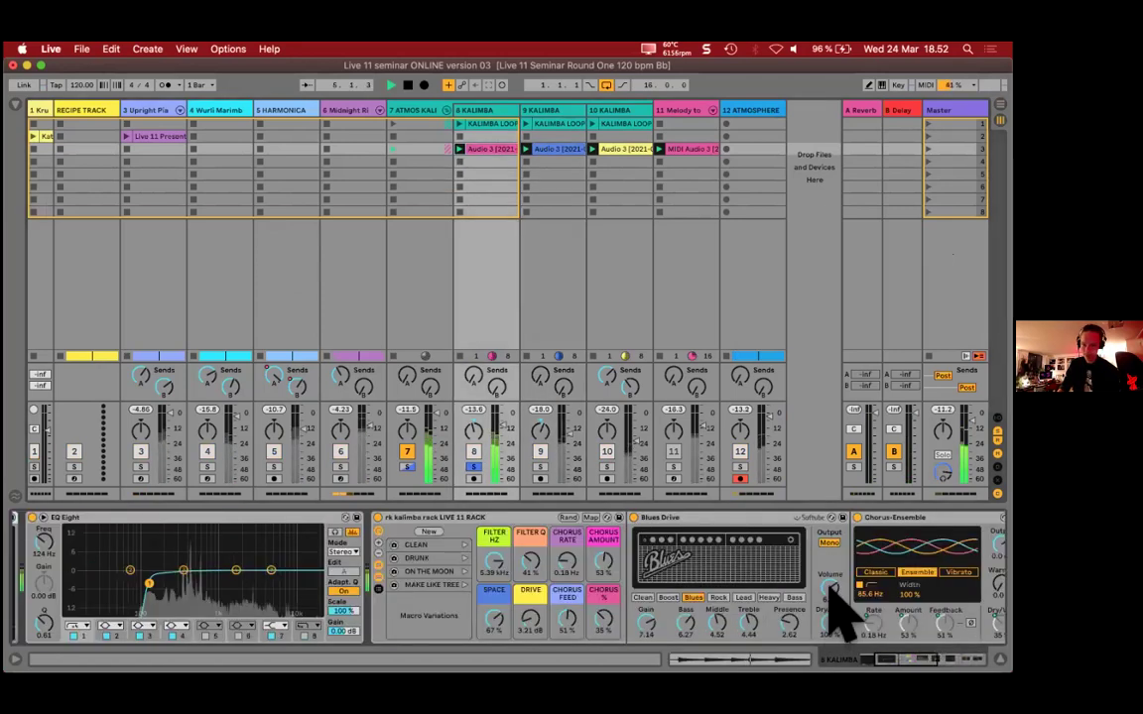
scroll(842, 612, "right", 5)
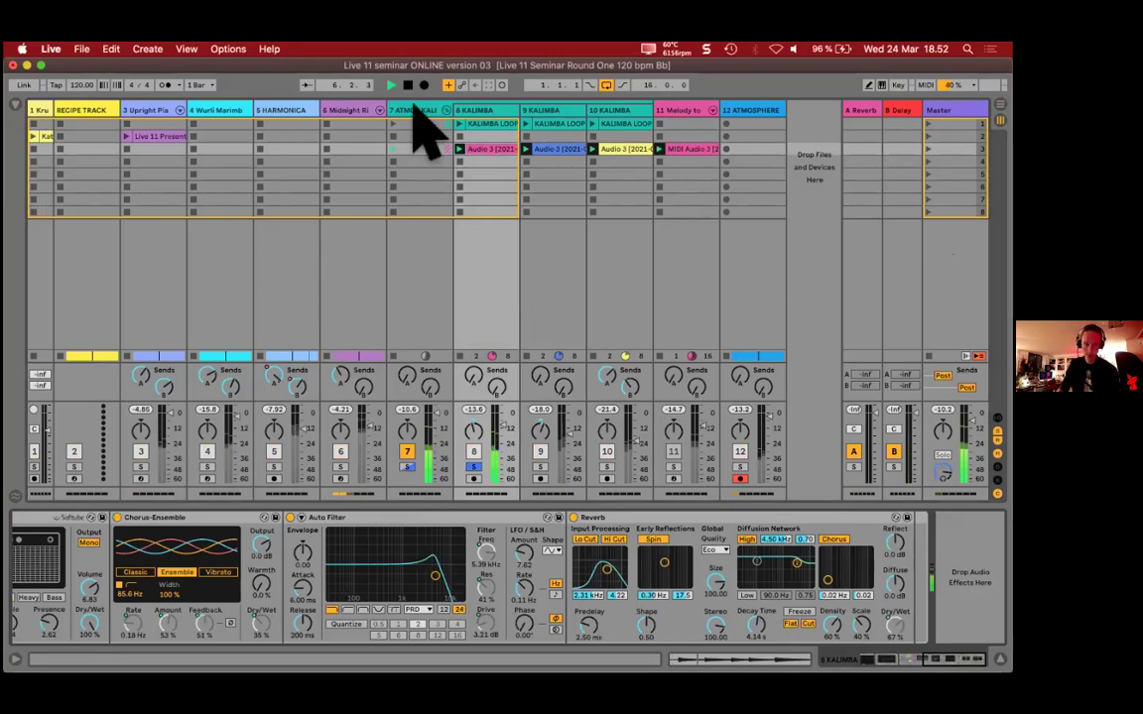
Step: Inspect track 7's effects, then check the Audio 3 kalimba clips on tracks 8, 9 and 10
key("Left")
scroll(696, 523, "right", 5)
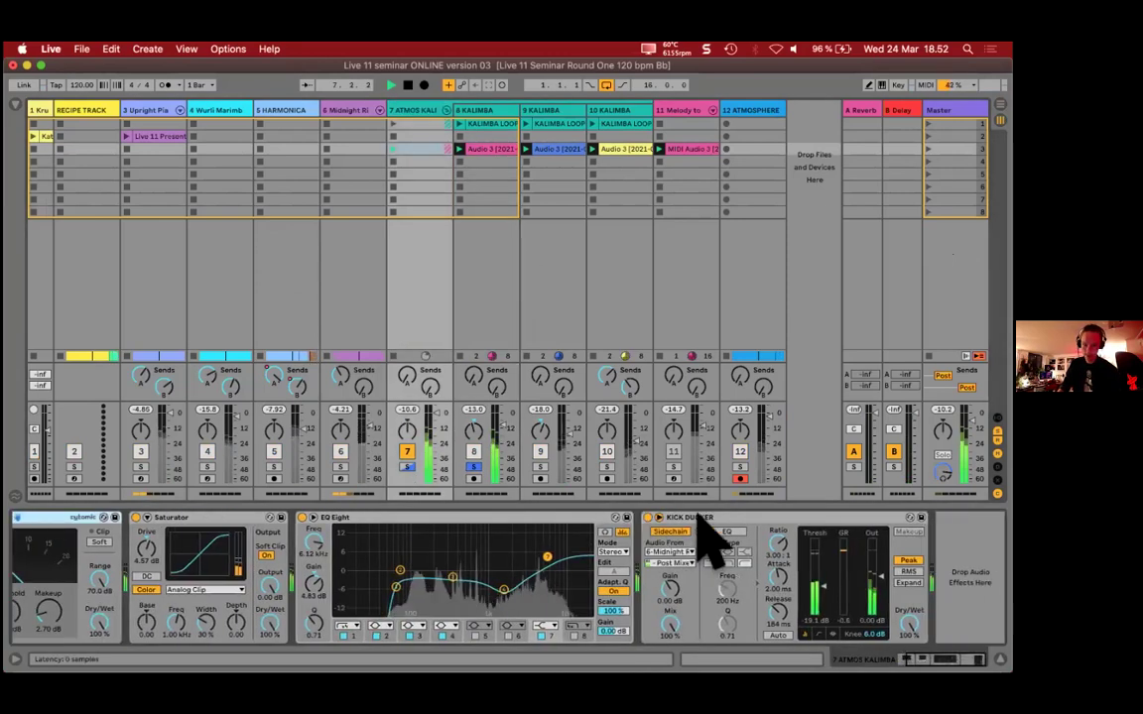
scroll(697, 522, "left", 5)
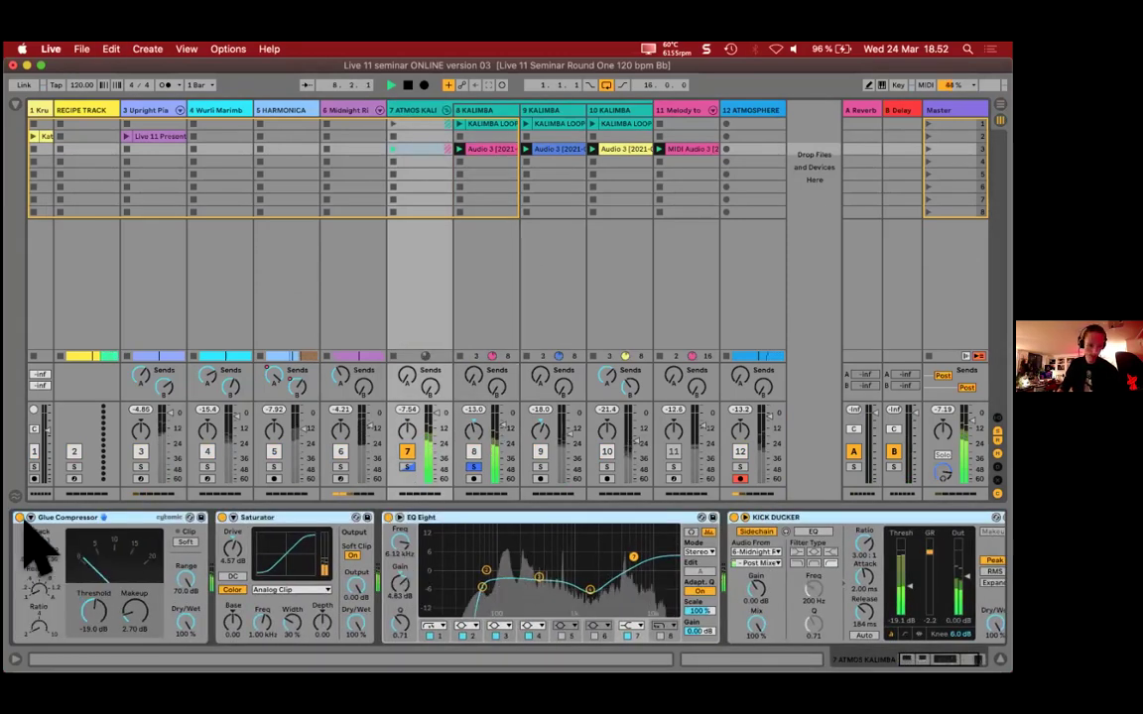
key("super+c")
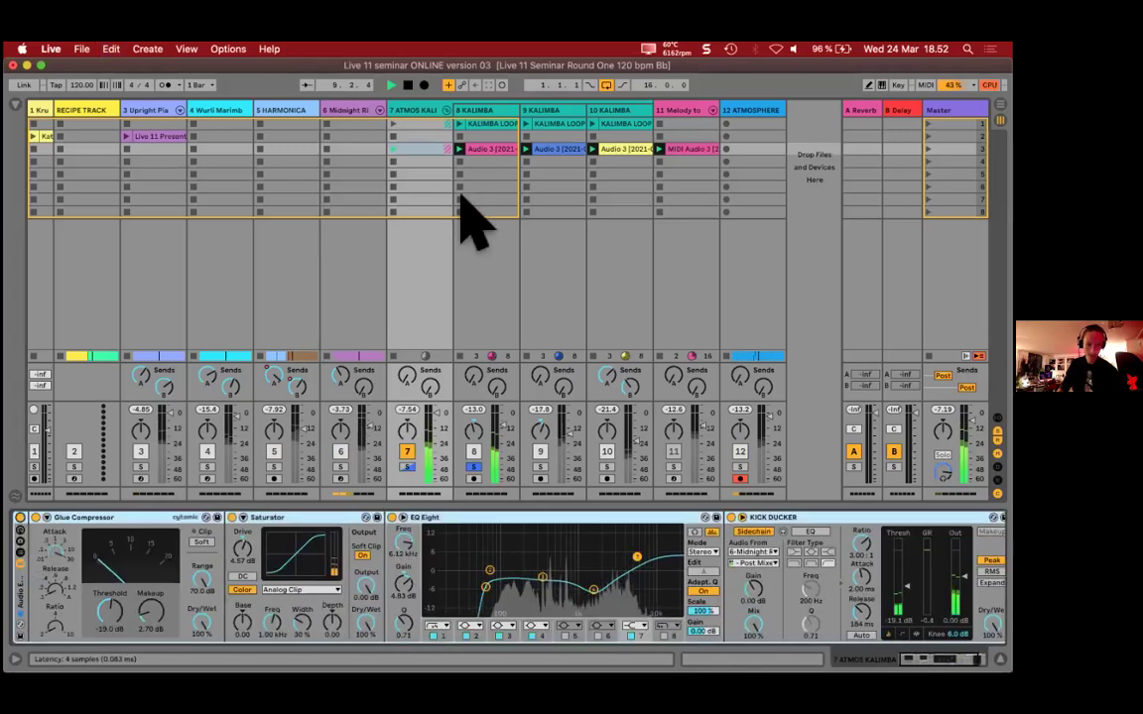
left_click(477, 110)
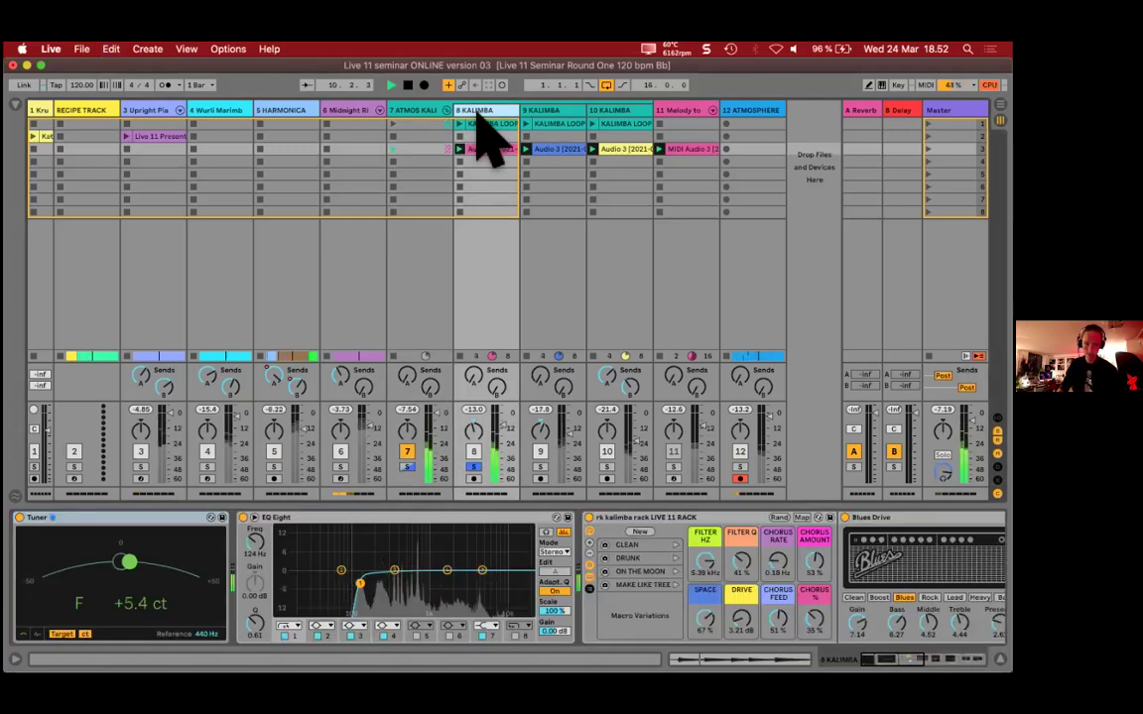
left_click(486, 149)
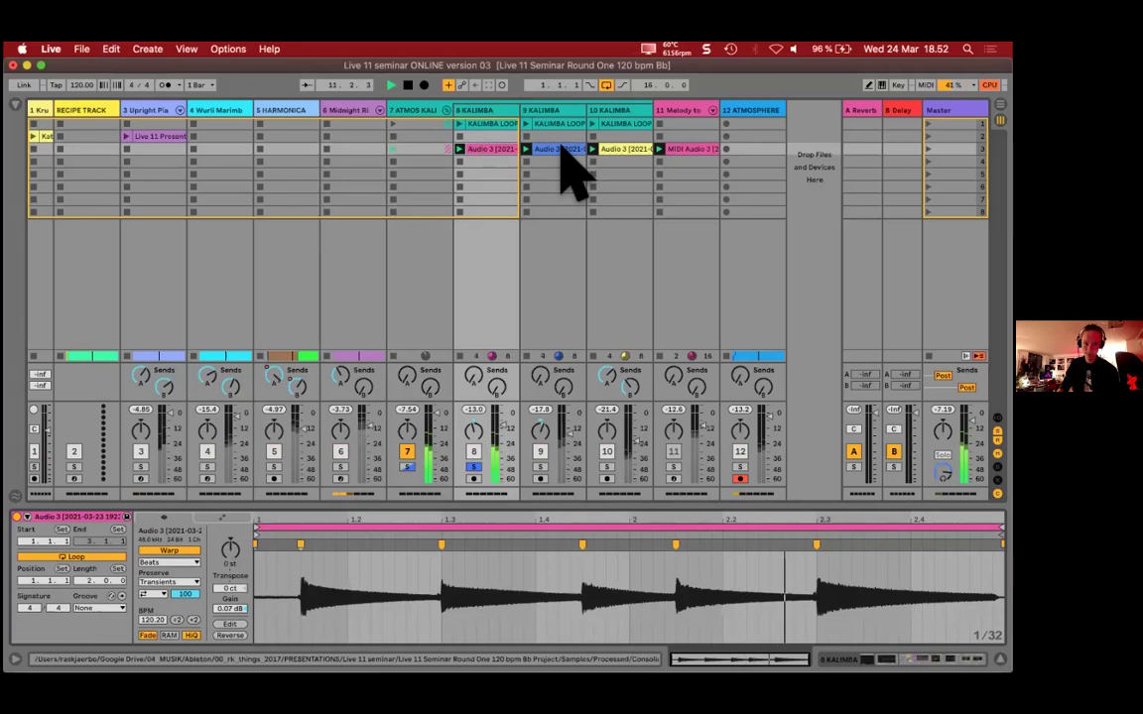
left_click(563, 154)
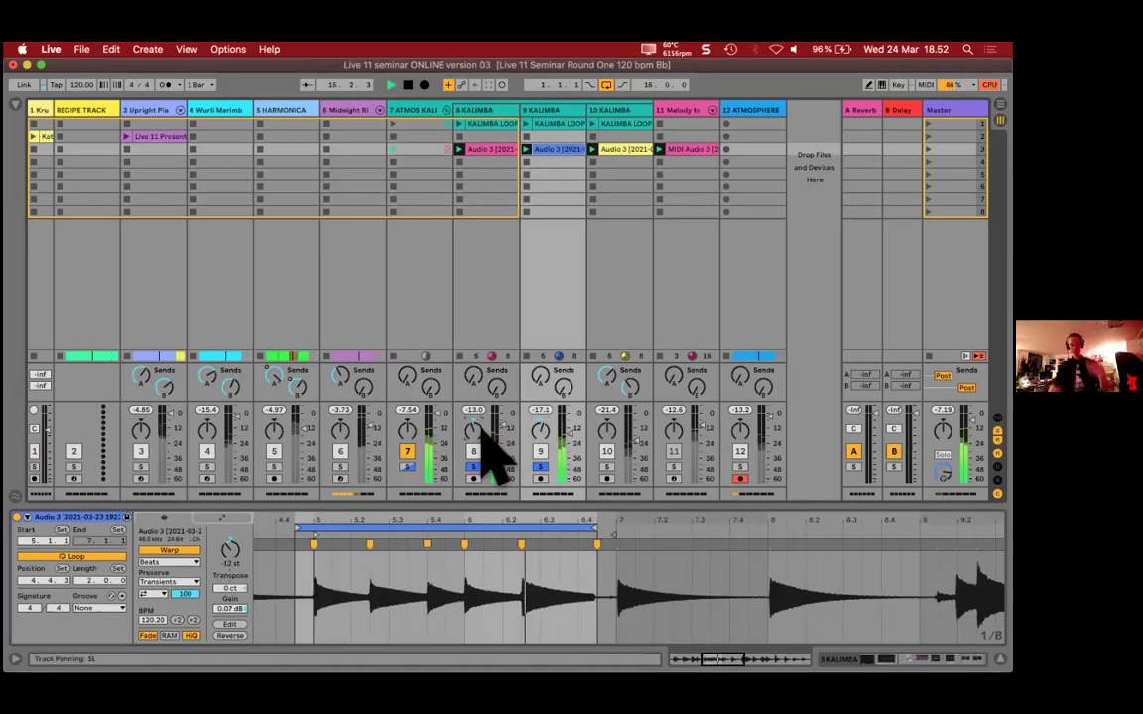
left_click(617, 149)
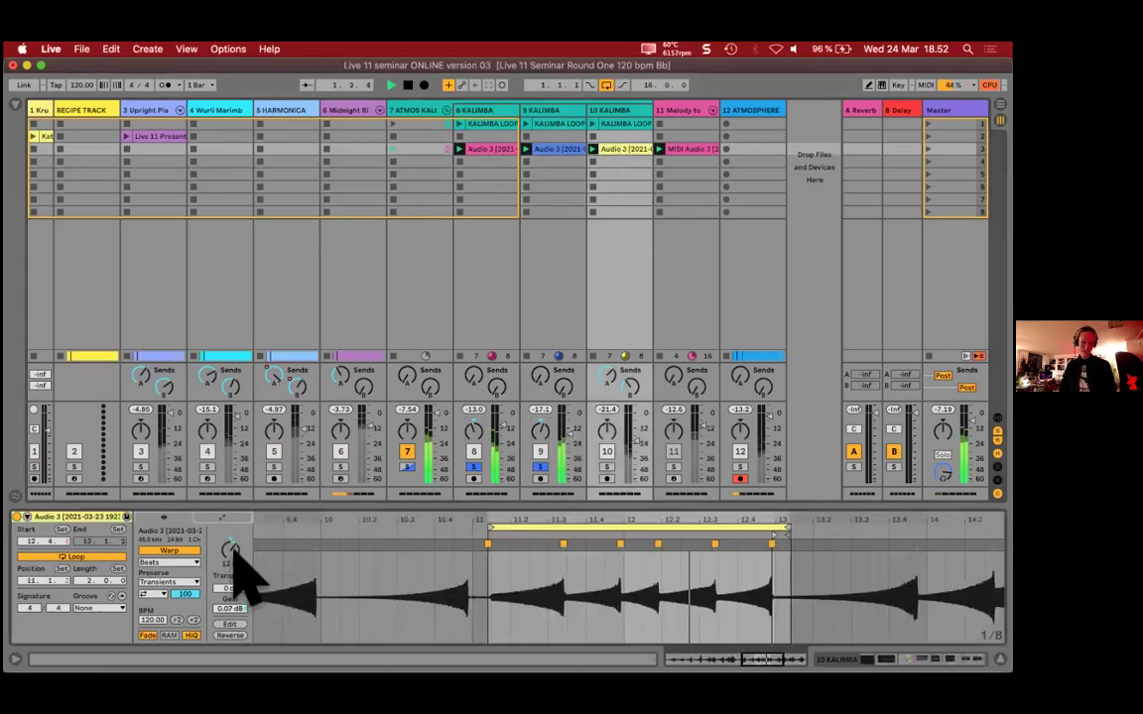
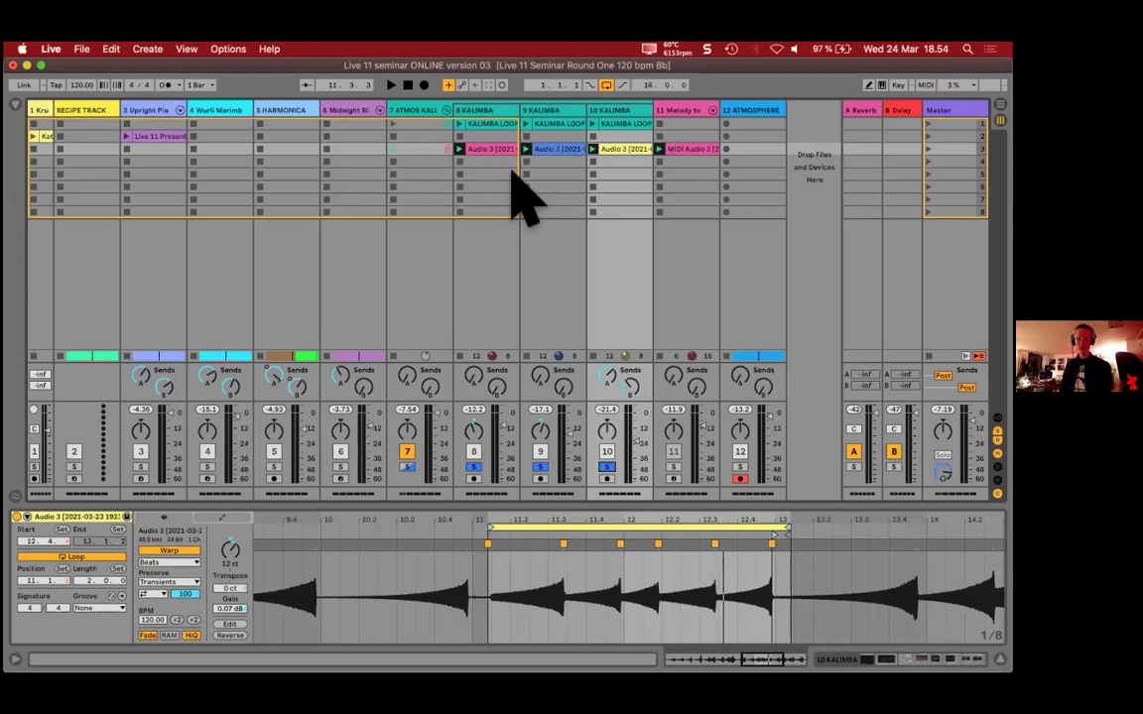
Step: Select Midnight Rider, then track 8, then 10 KALIMBA to view its Tuner, EQ Eight, rack and Blues Drive
left_click(352, 111)
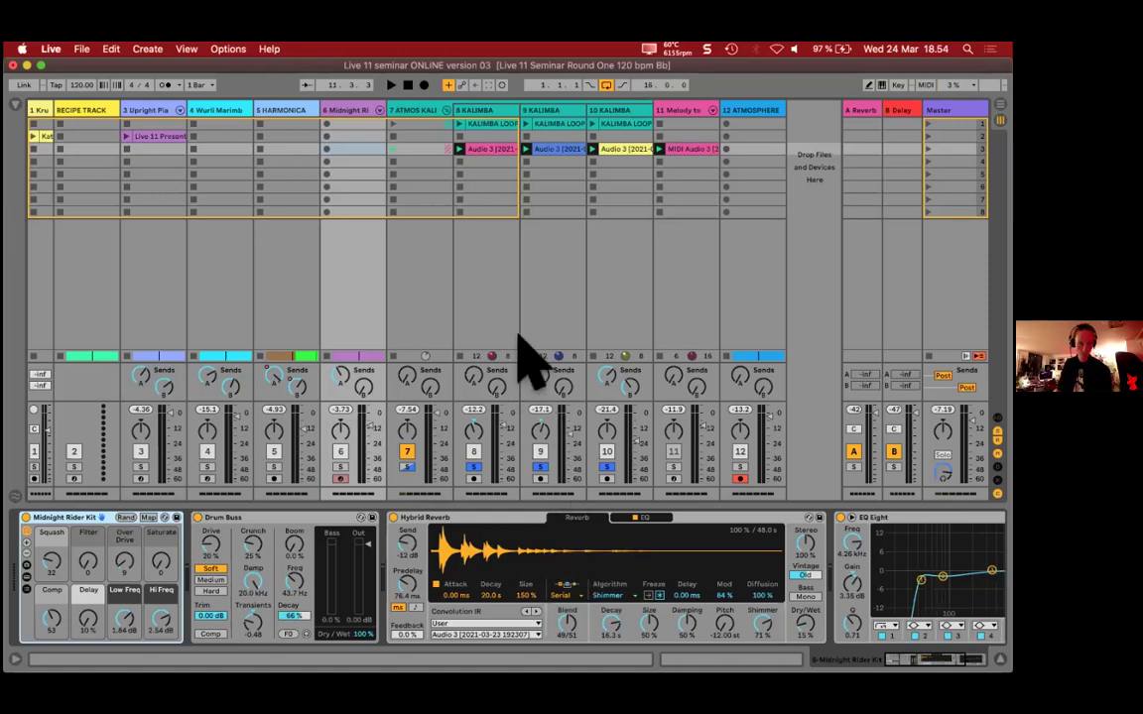
left_click(483, 109)
left_click(620, 111)
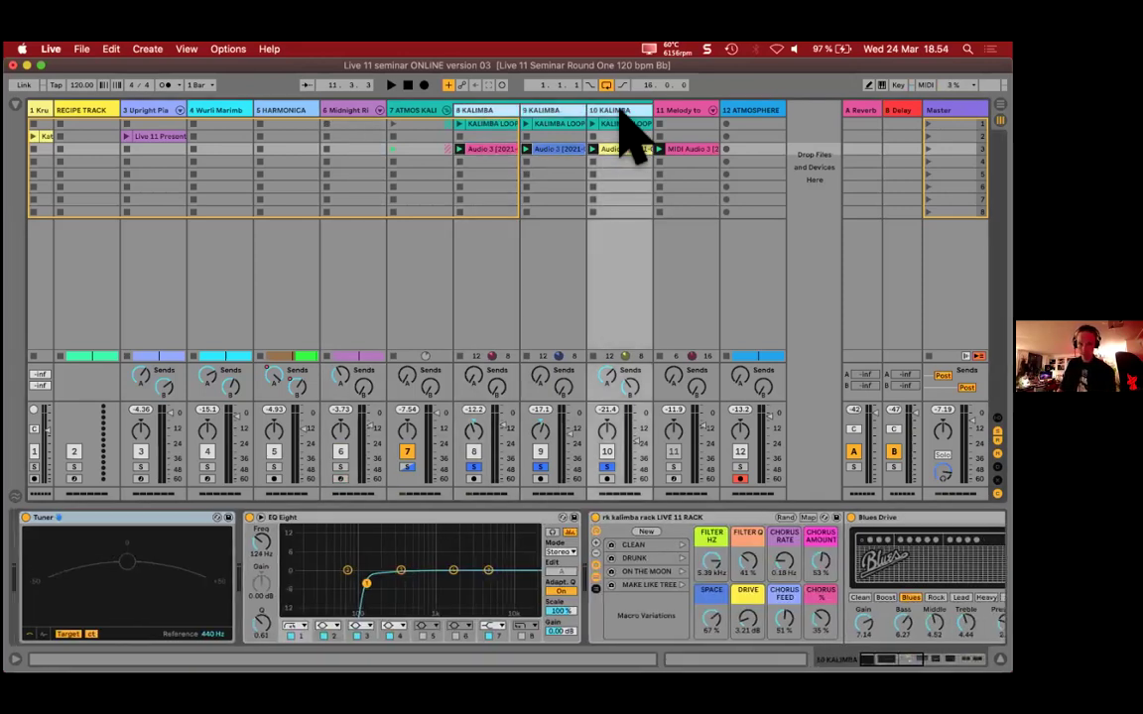
Step: Open the context menu for kalimba tracks 8–10 and dismiss it without grouping
left_click(483, 110, "shift")
right_click(487, 112)
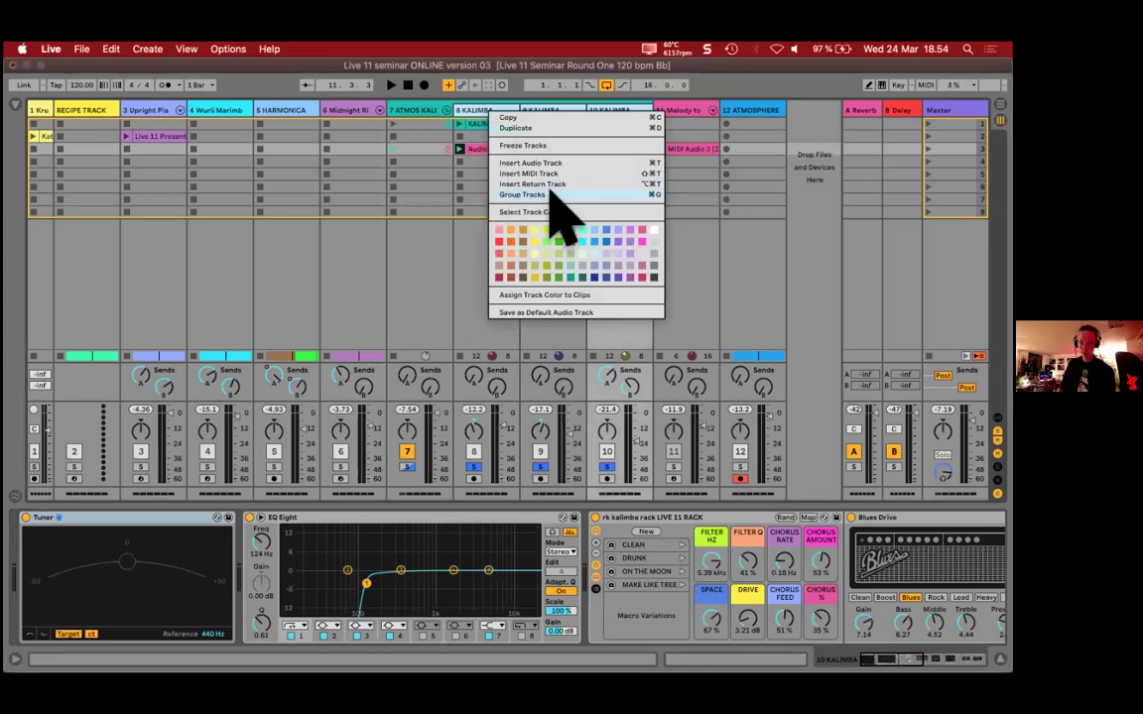
left_click(421, 140)
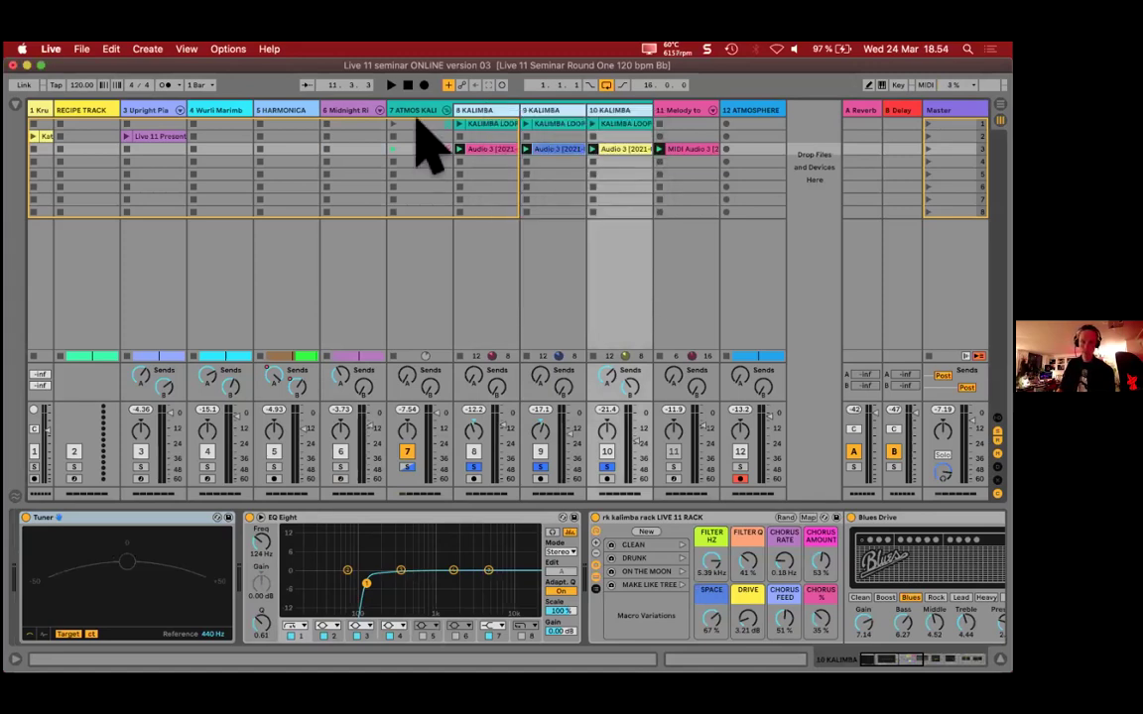
Step: Rename track 7 from ATMOS KALIMBA to KALIMBAS, then step through tracks 8–10
left_click(437, 153)
key("super+r")
key("BackSpace")
type("# TRACK")
key("Return")
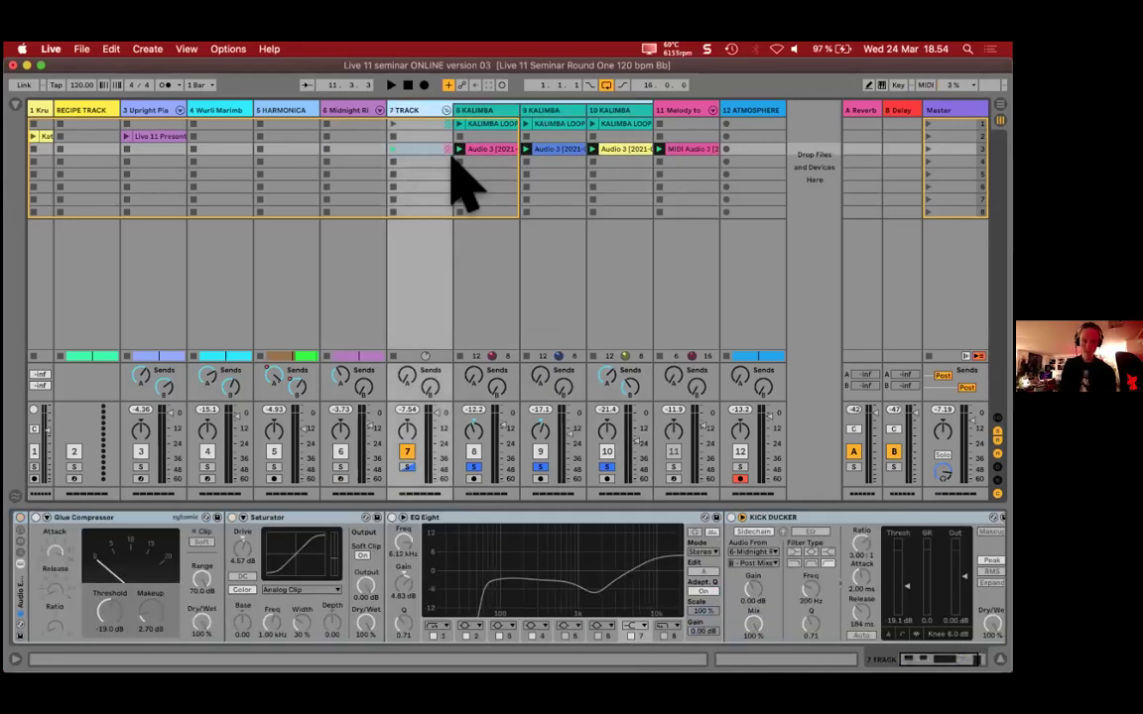
key("super+r")
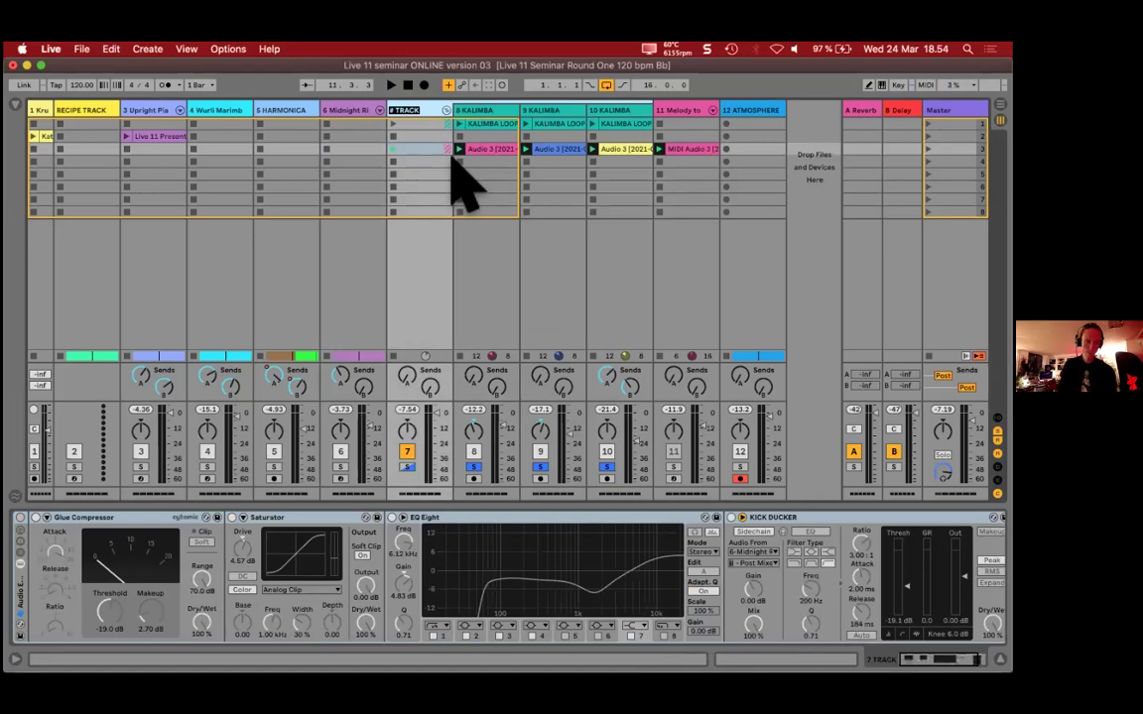
type("#")
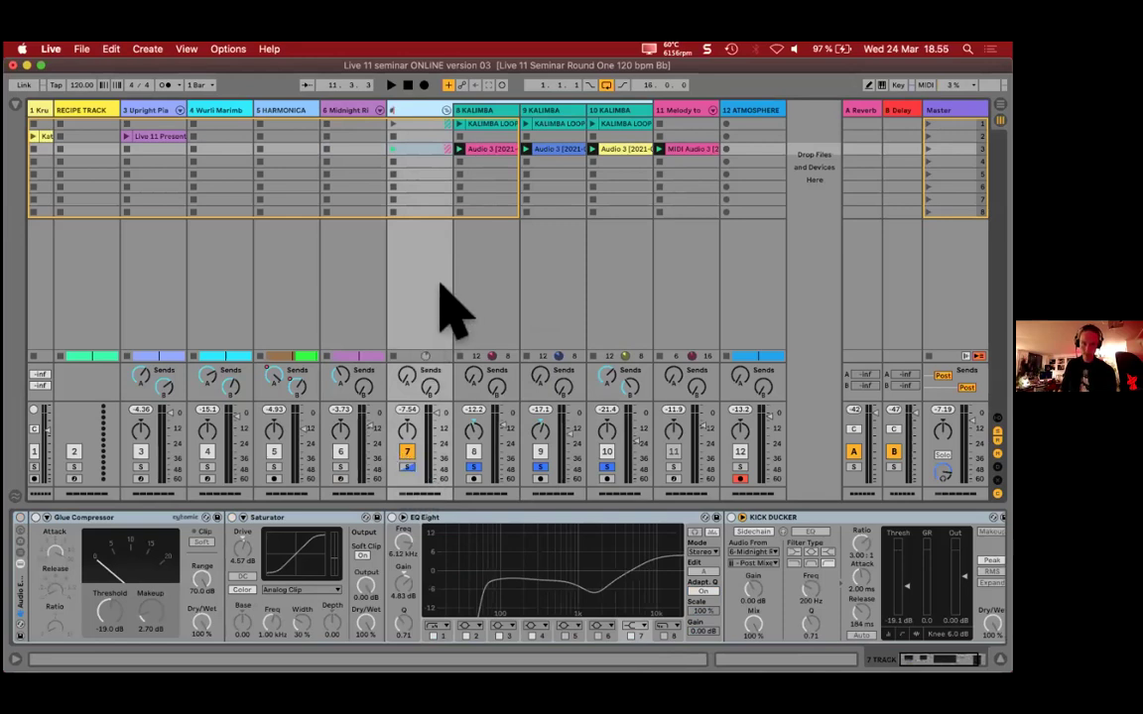
type(" KALIM")
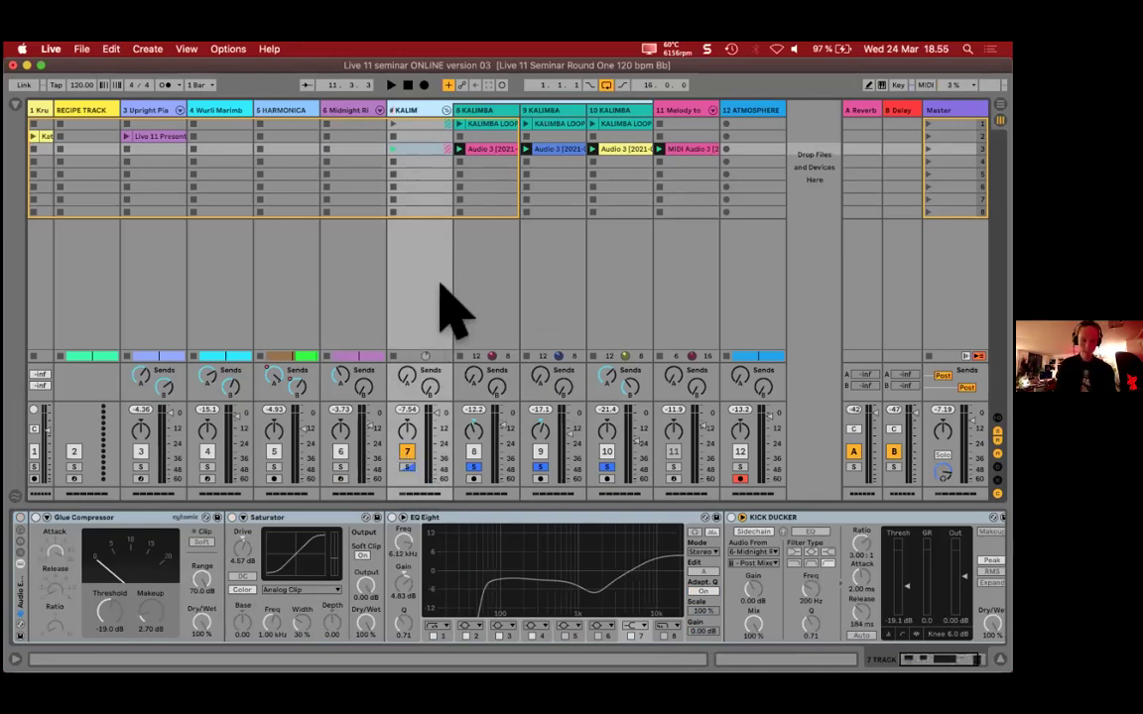
type("BA BUS")
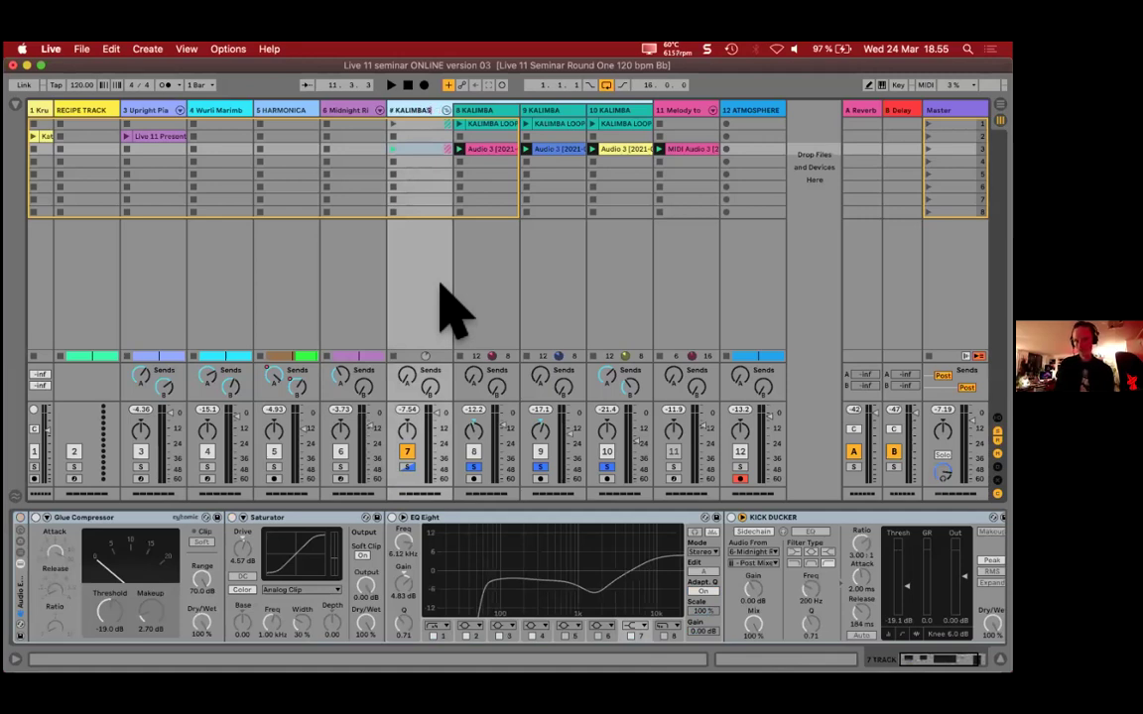
key("Return")
key("ctrl+Up")
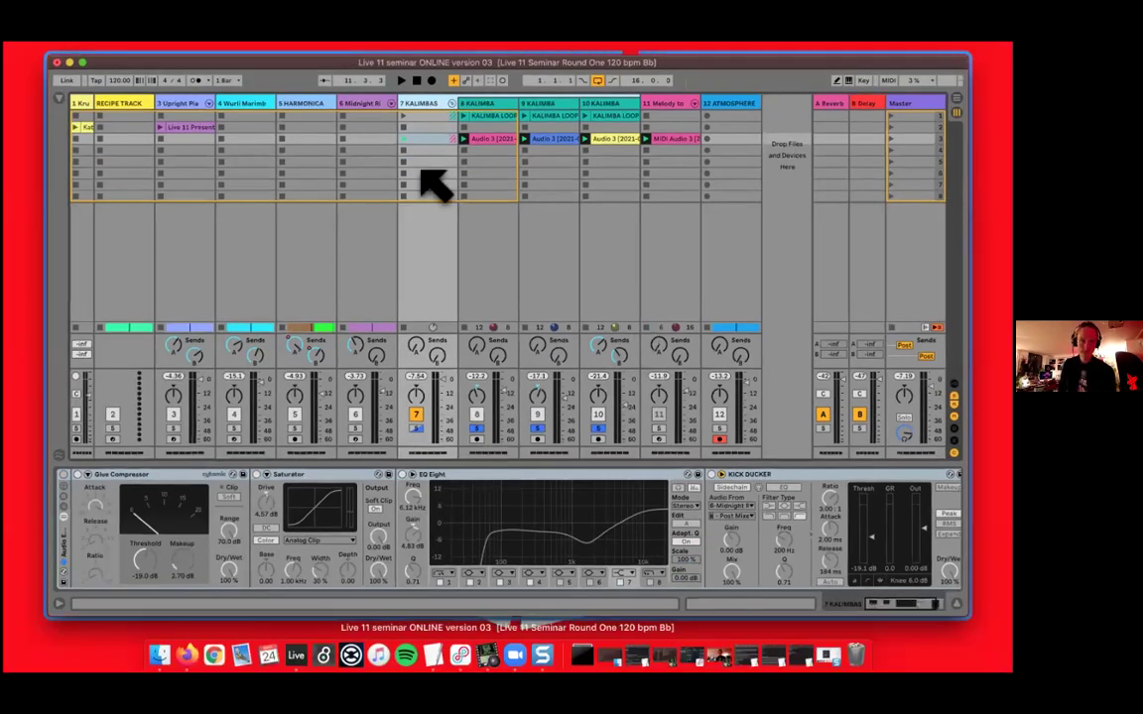
left_click(429, 183)
key("Right")
key("Right")
key("Right")
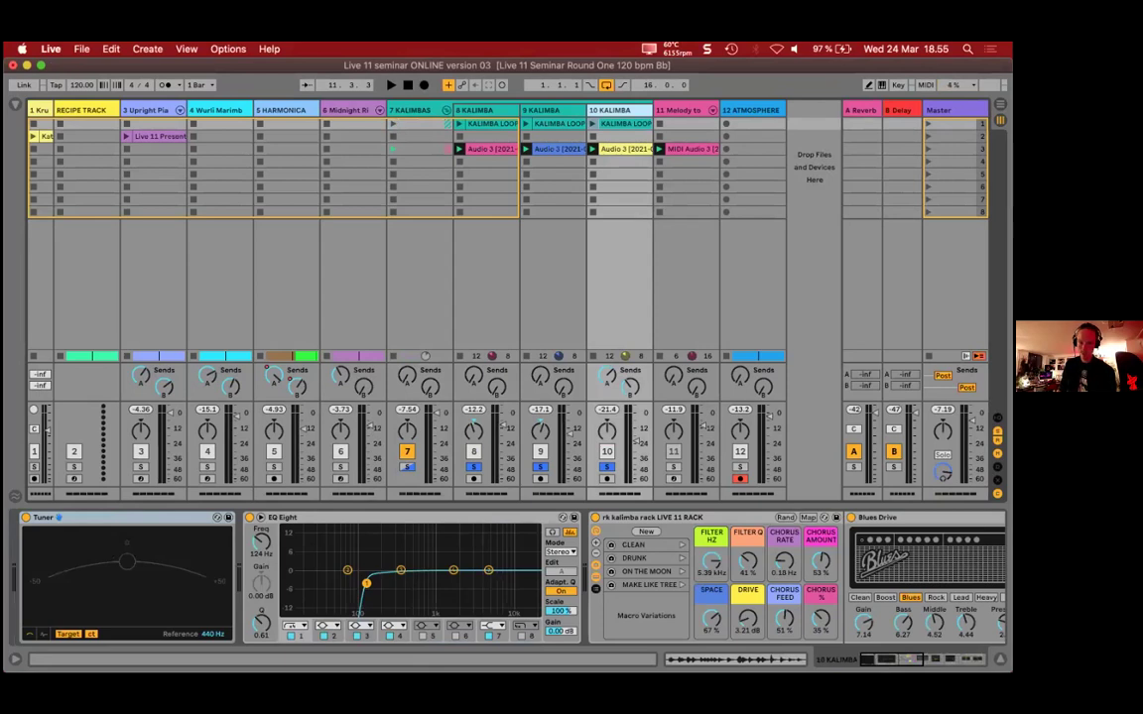
Step: Show the mixer's In/Out routing and check track 8's Audio To destination, leaving it unchanged
left_click(967, 355)
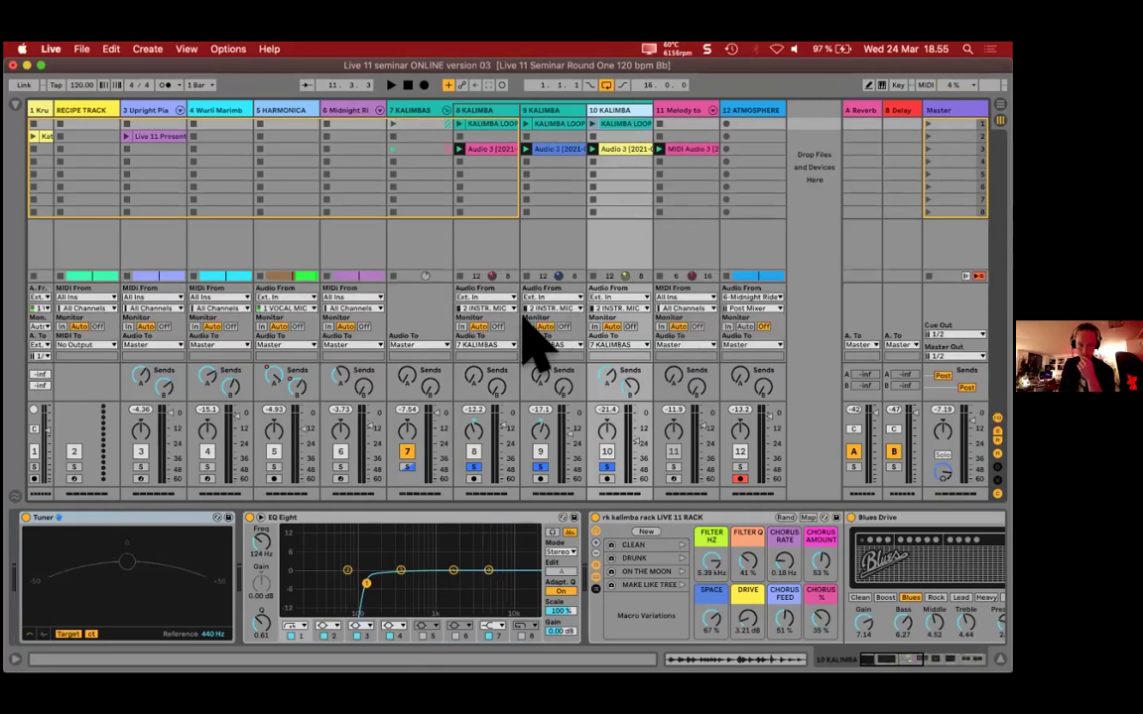
left_click(468, 346)
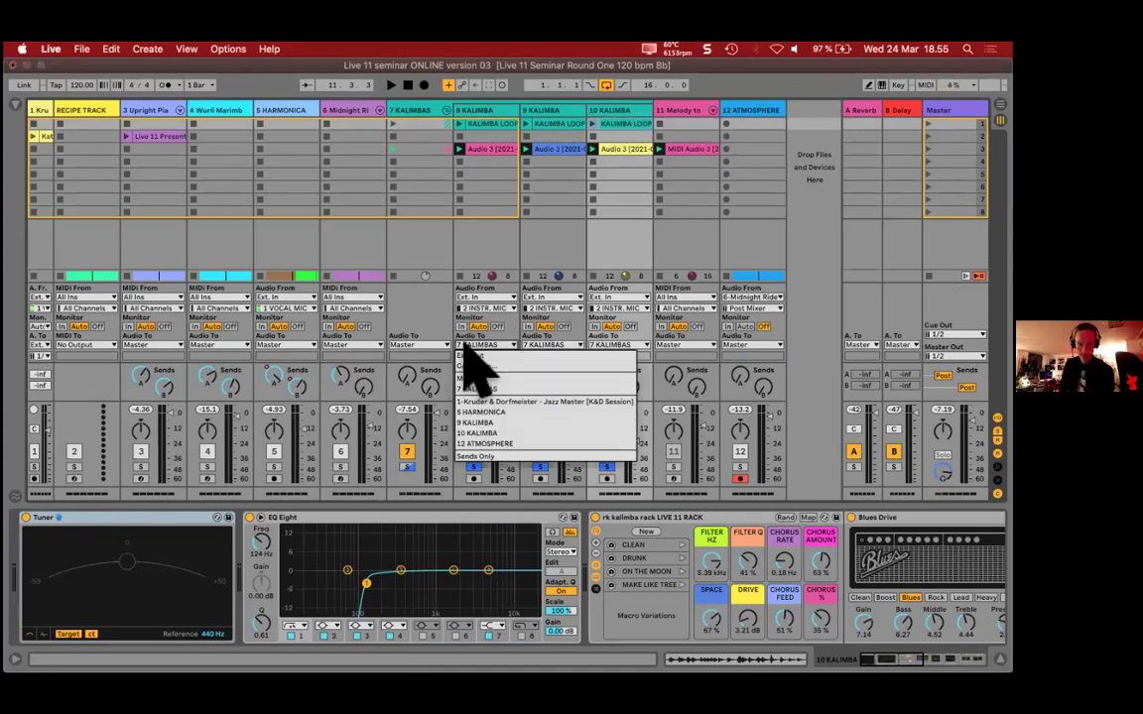
left_click(415, 122)
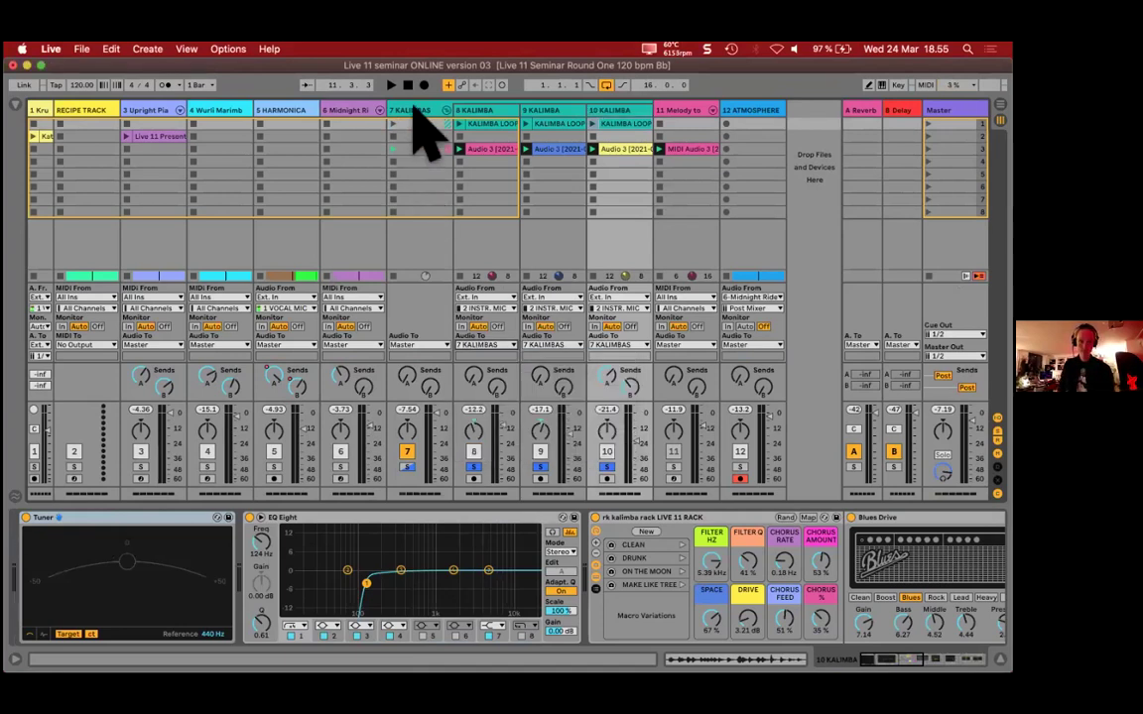
Step: Rename track 7 to KALIMBA GROUP
left_click(422, 129)
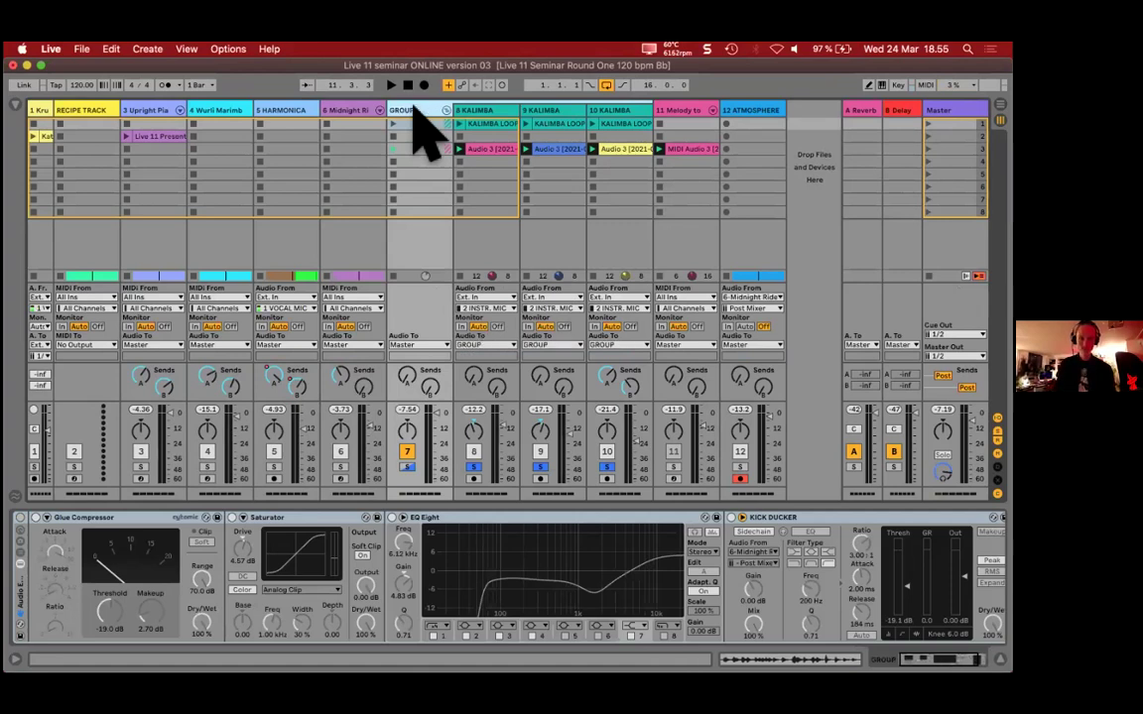
key("super+z")
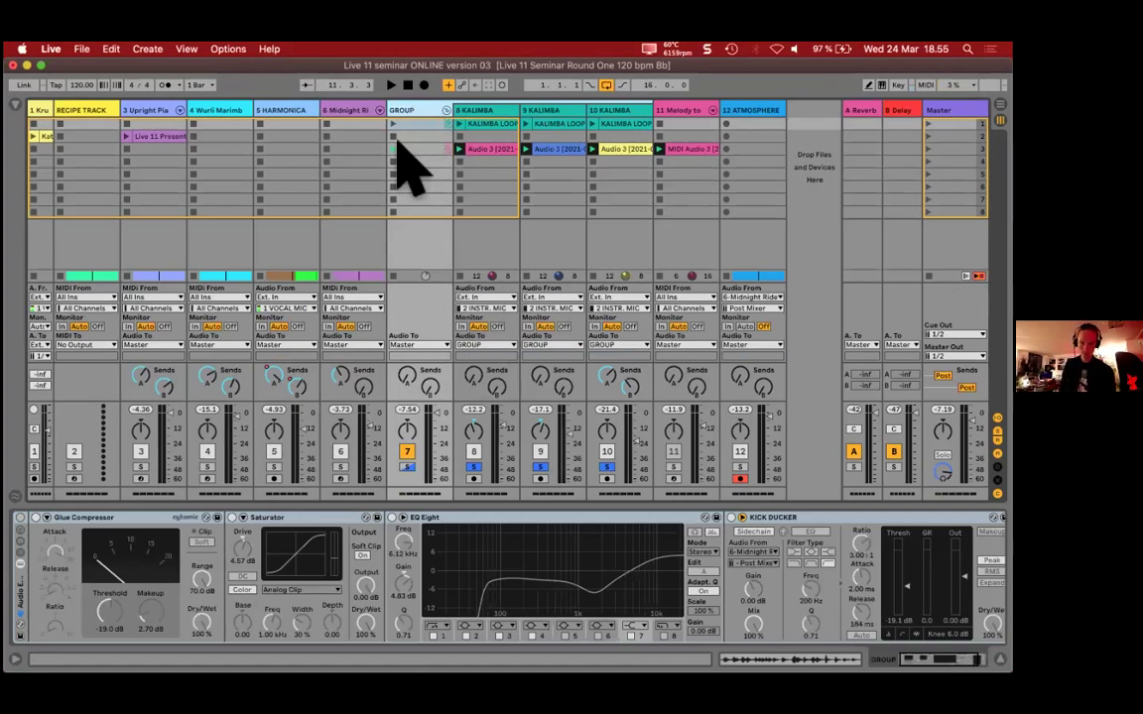
double_click(410, 109)
type("#")
type(" KAL")
type("IMBA GROUP")
key("Return")
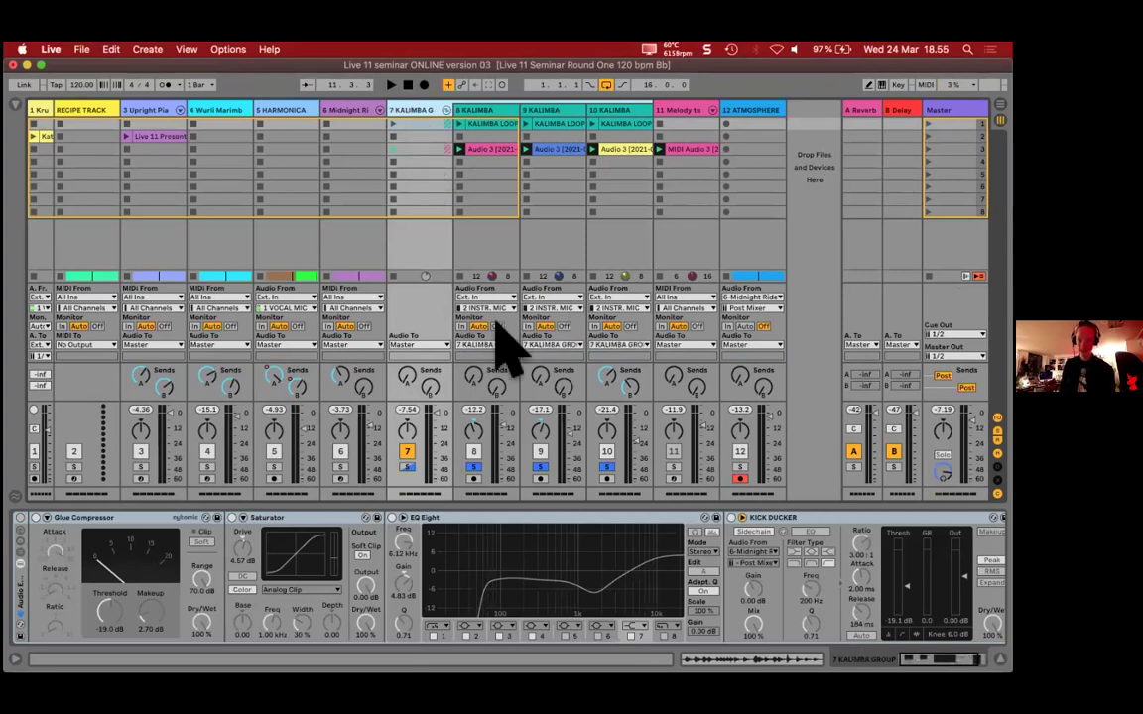
Step: Confirm track 8 outputs to the kalimba group, then select tracks 8 and 9 to view devices
left_click(501, 343)
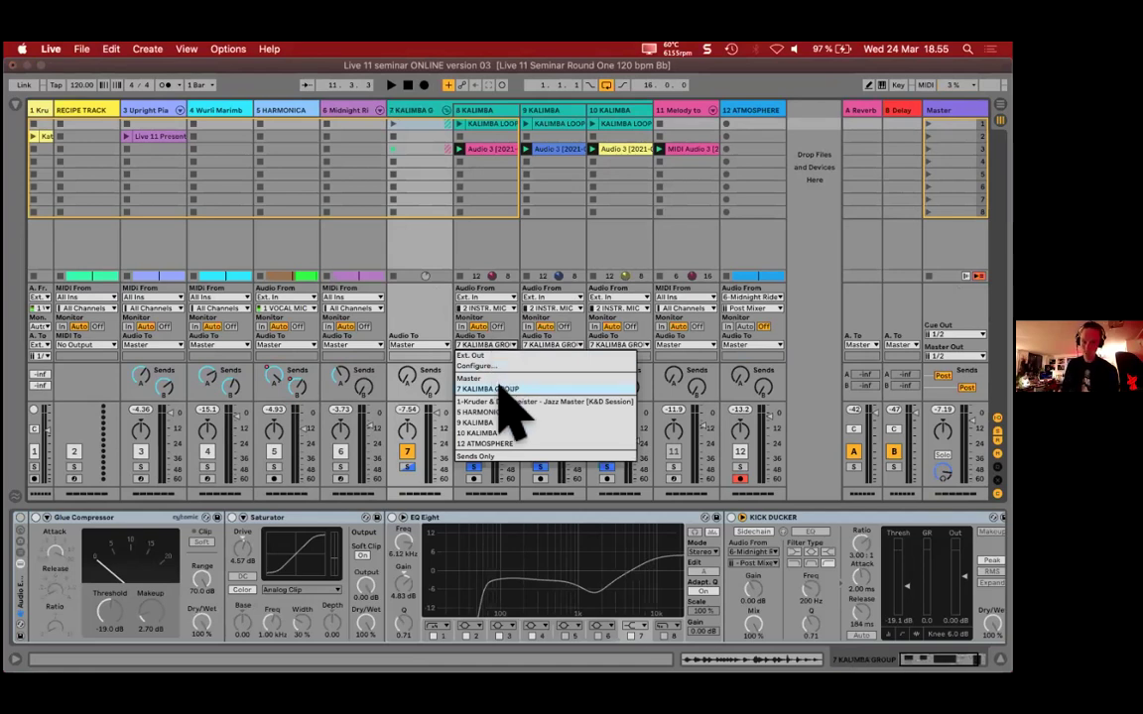
left_click(498, 387)
left_click(484, 109)
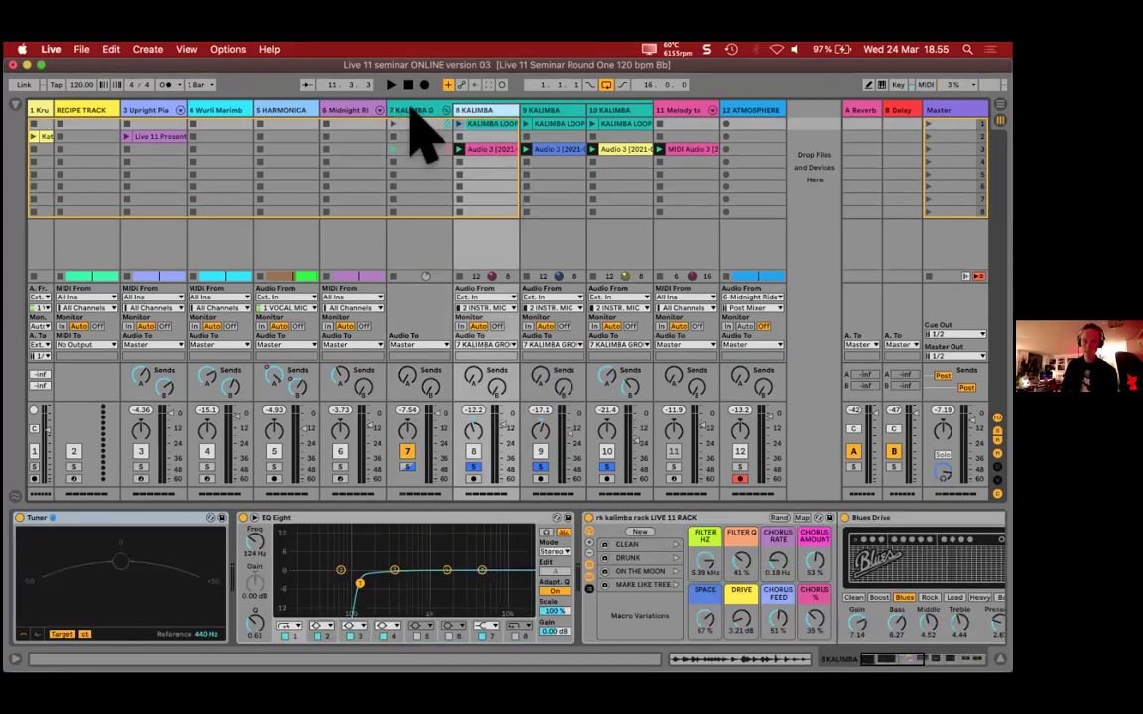
left_click(408, 110)
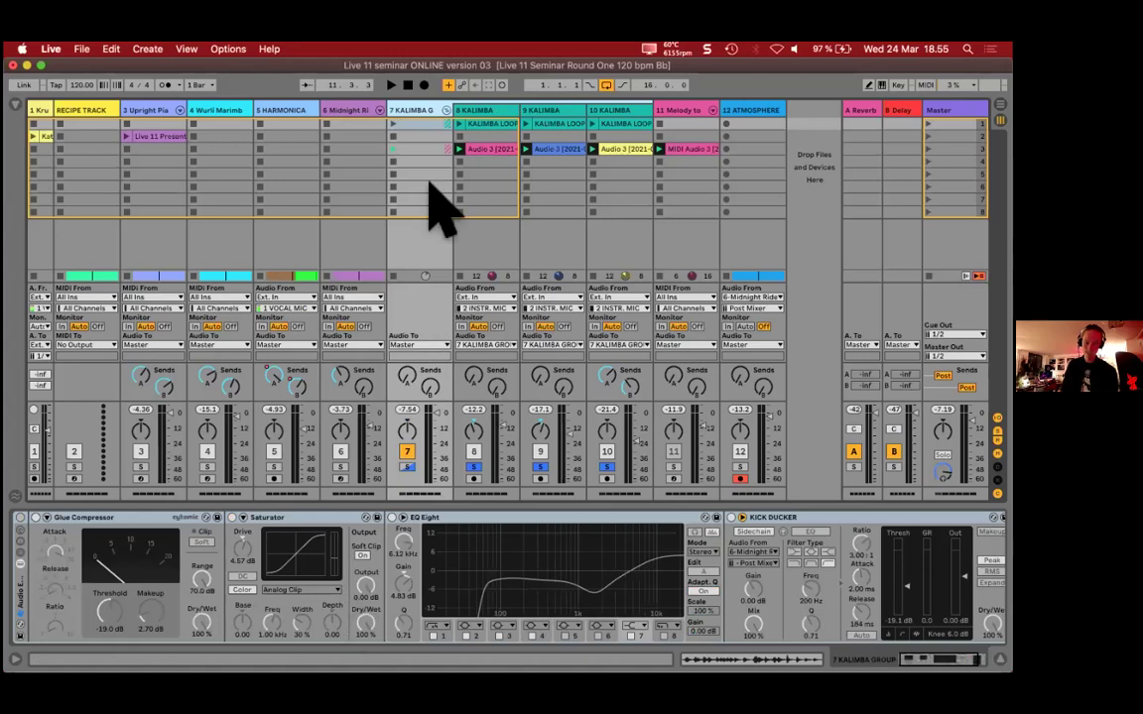
left_click(487, 112)
left_click(544, 110)
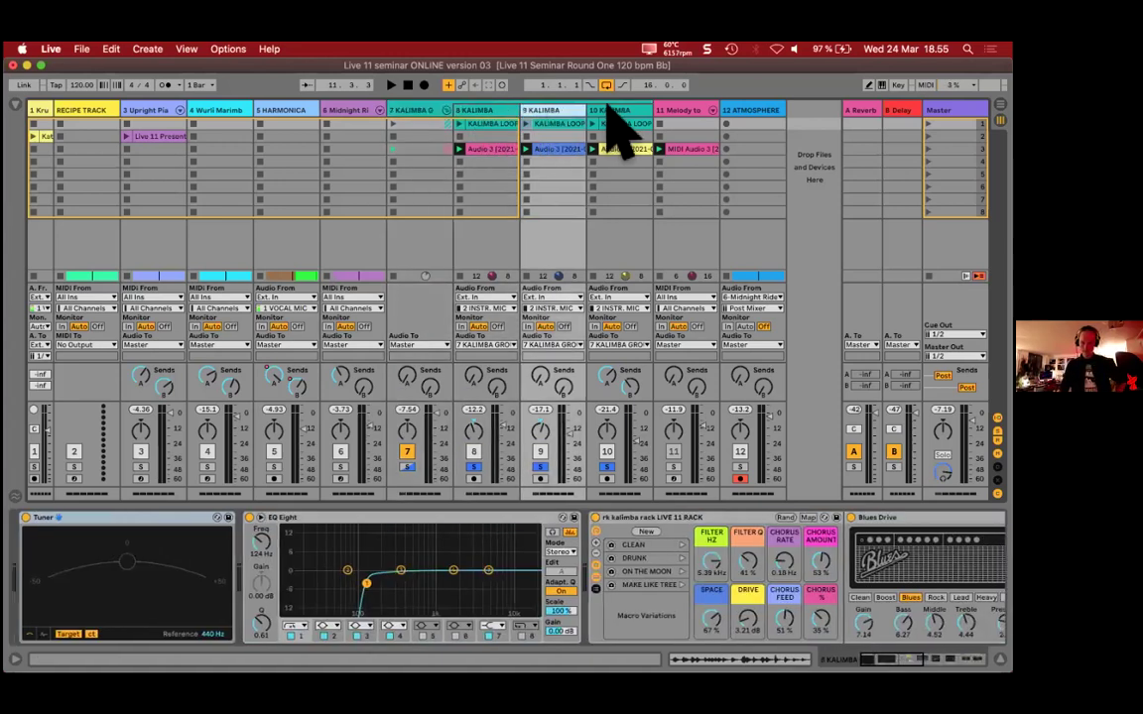
Step: Select track 10 KALIMBA and launch its row-3 kalimba clip
left_click(496, 127)
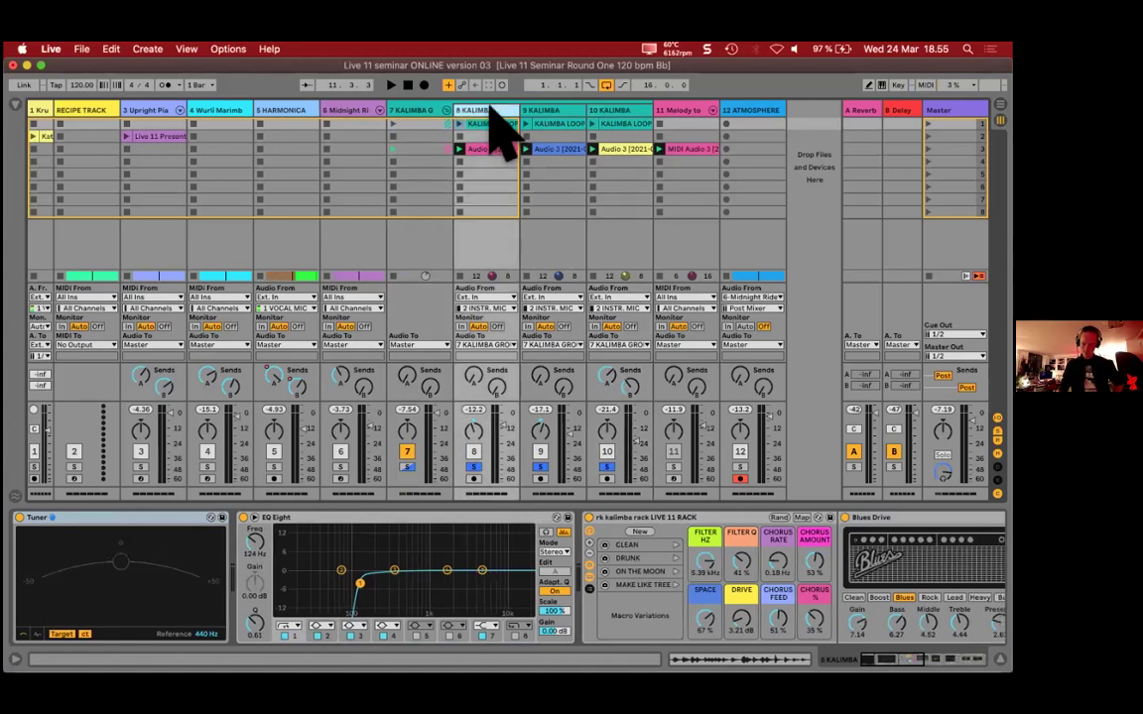
left_click(562, 114)
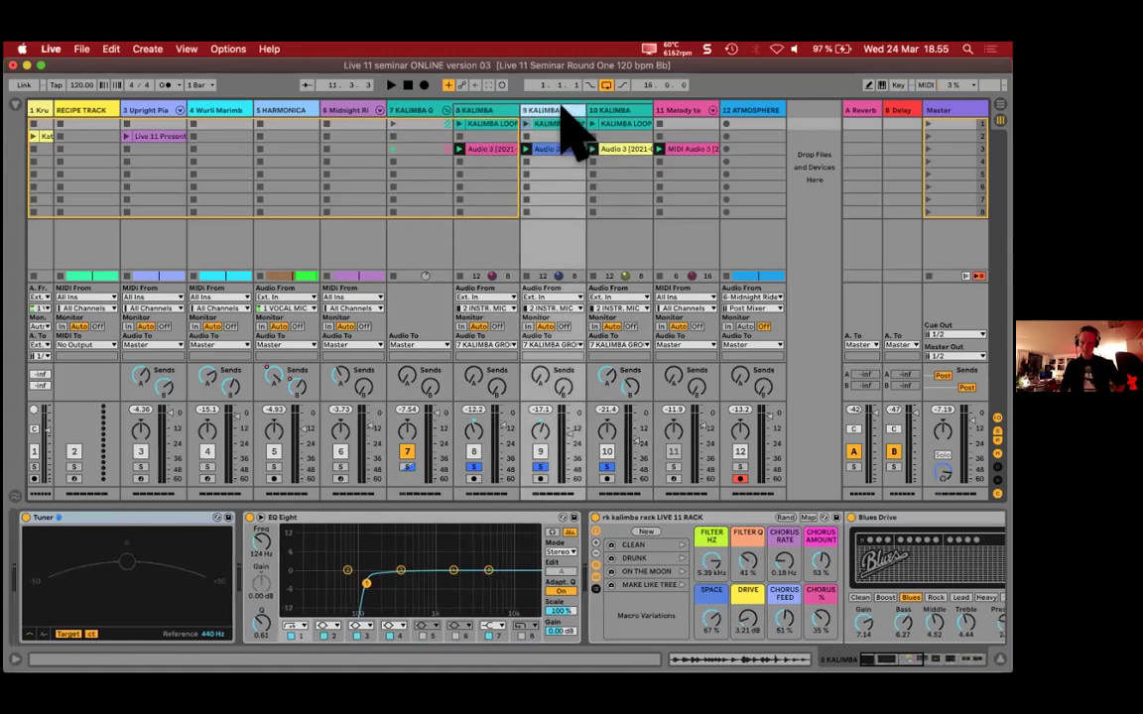
left_click(623, 127)
scroll(654, 575, "right", 5)
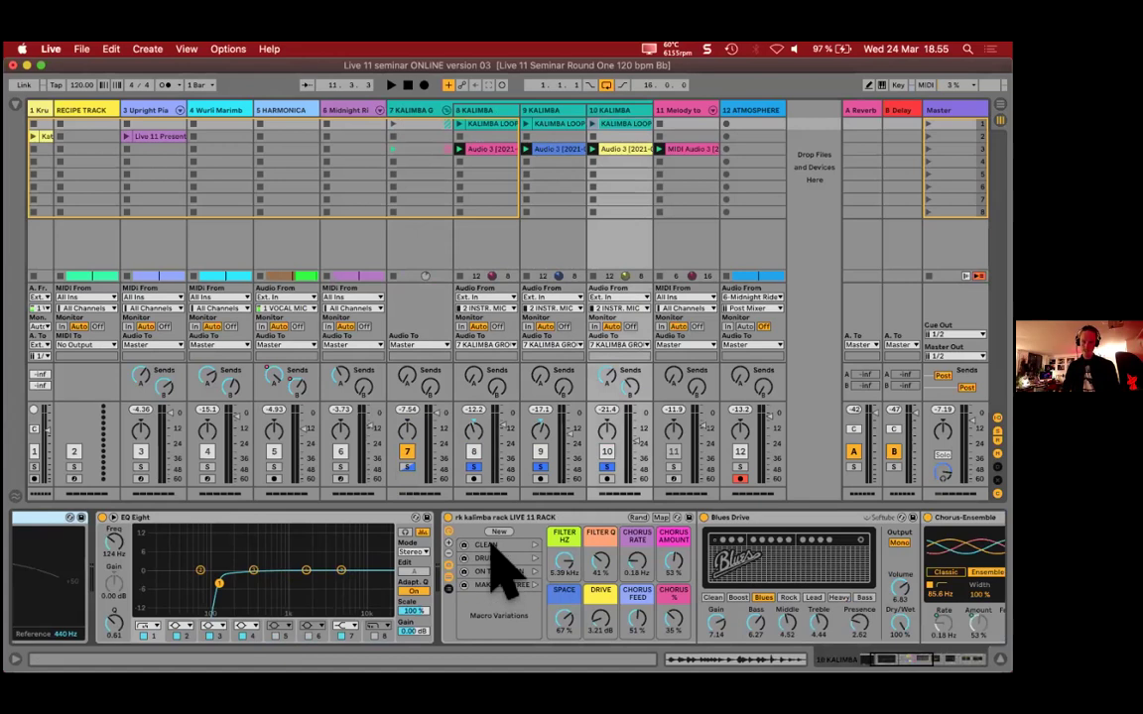
left_click(592, 149)
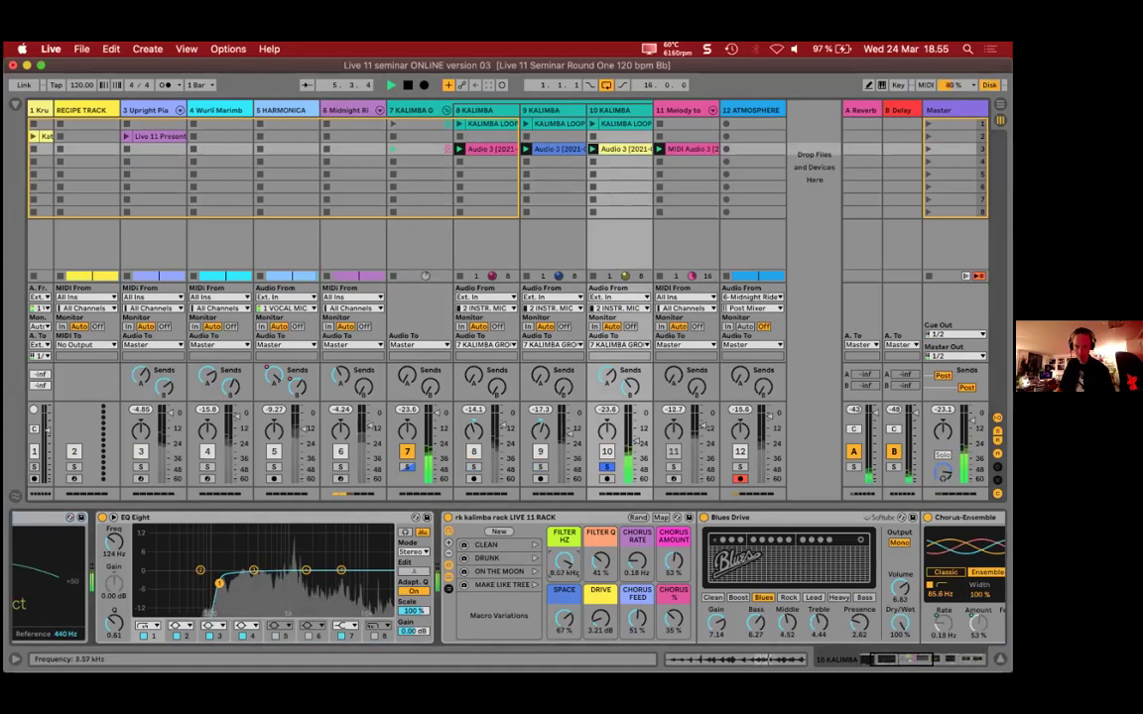
Step: Sweep the rack's Filter Hz macro down to 415 Hz and back up to about 8.18 kHz
mouse_move(572, 566)
left_mouse_down()
mouse_move(576, 595)
mouse_move(574, 582)
left_mouse_up()
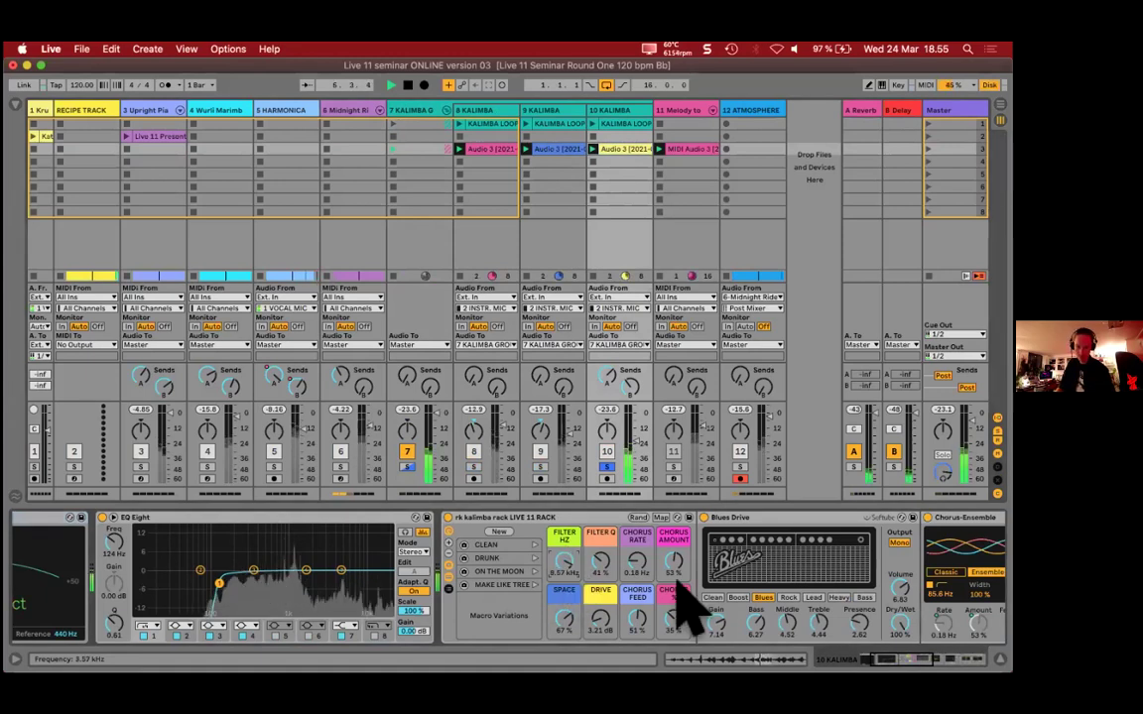
scroll(506, 576, "right", 2)
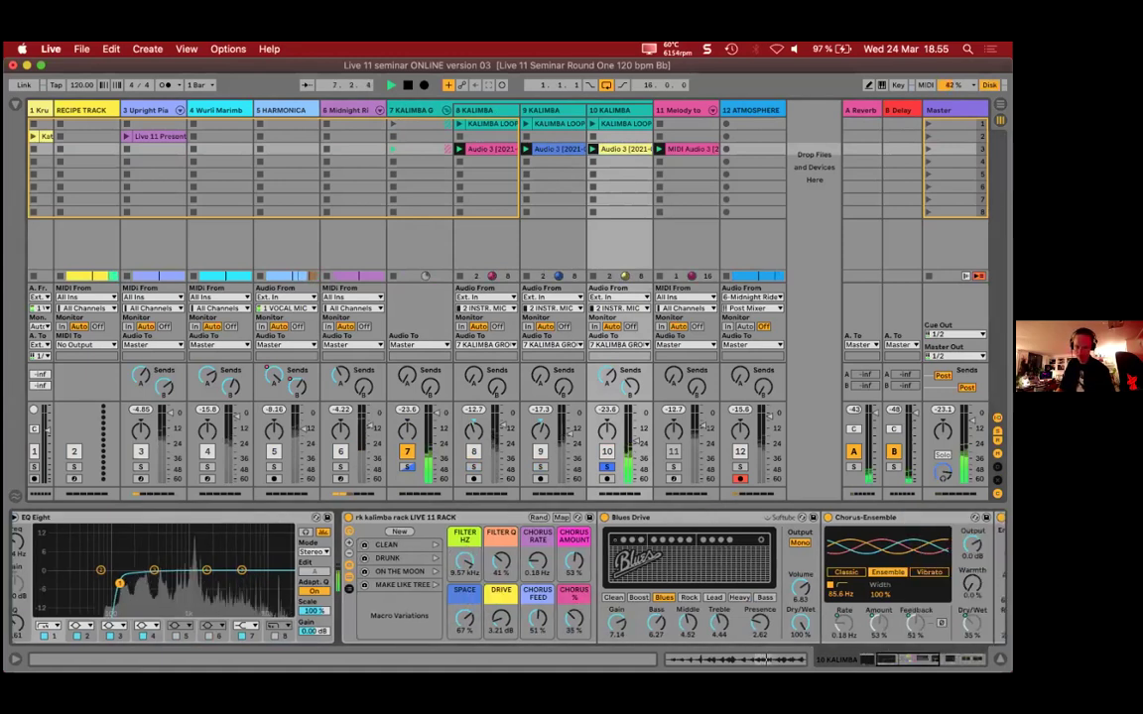
scroll(472, 574, "right", 5)
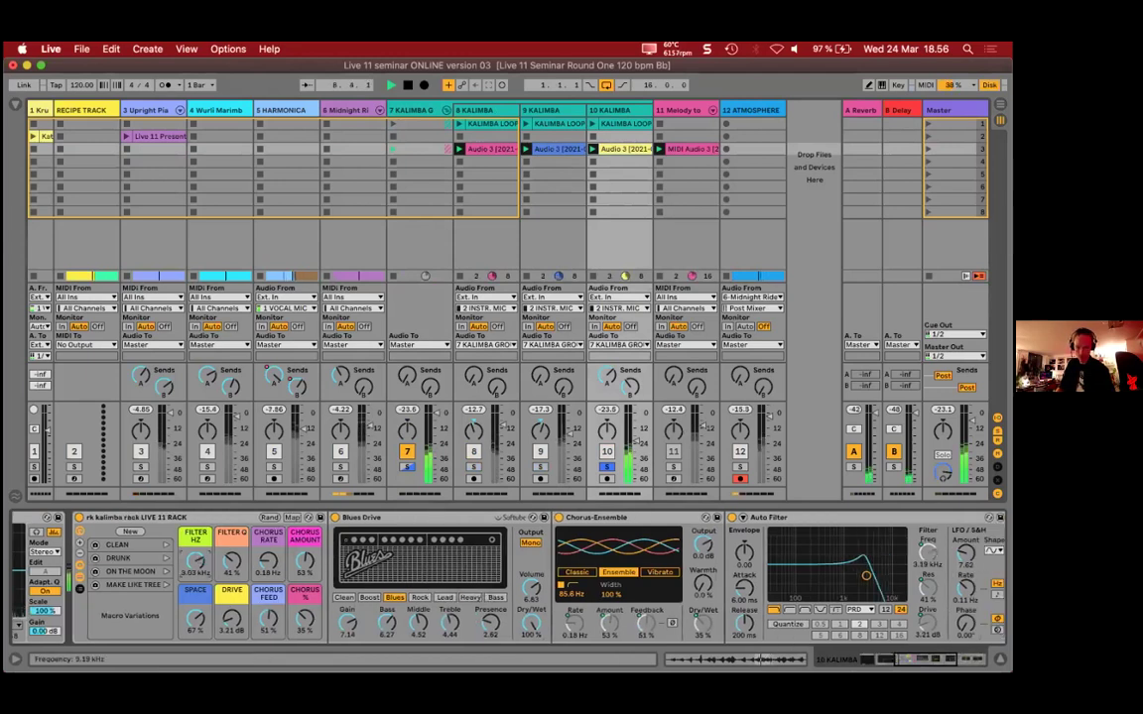
left_click_drag(866, 575, 829, 577)
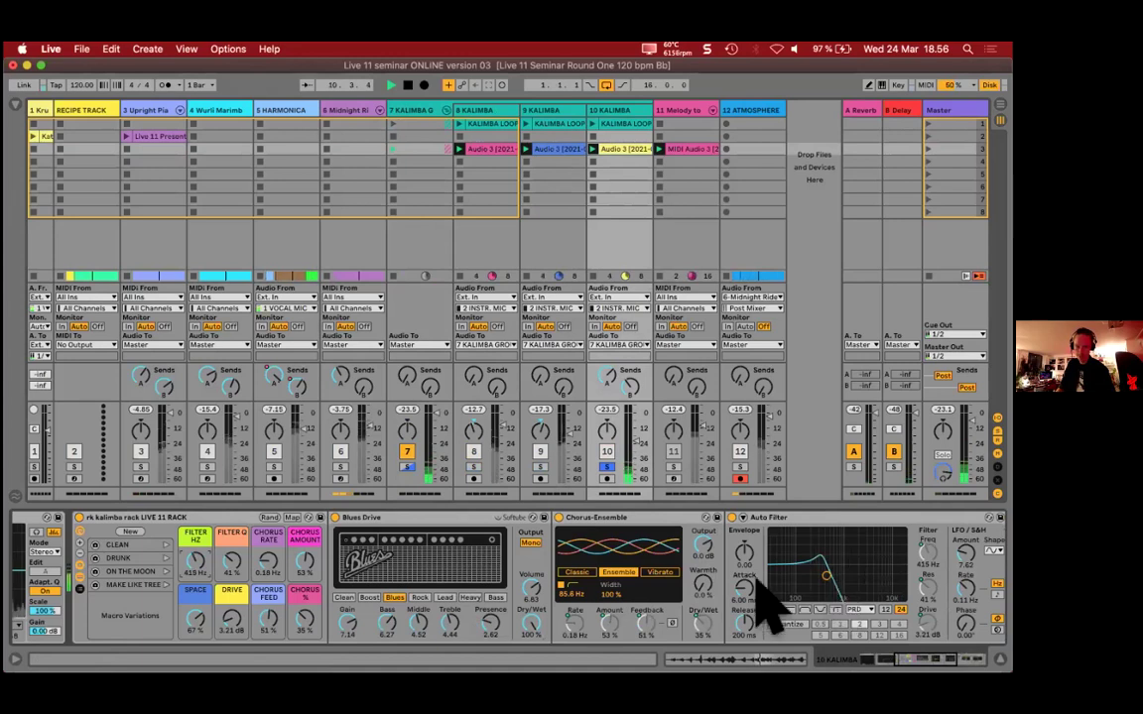
mouse_move(196, 561)
left_mouse_down()
mouse_move(196, 481)
mouse_move(195, 566)
left_mouse_up()
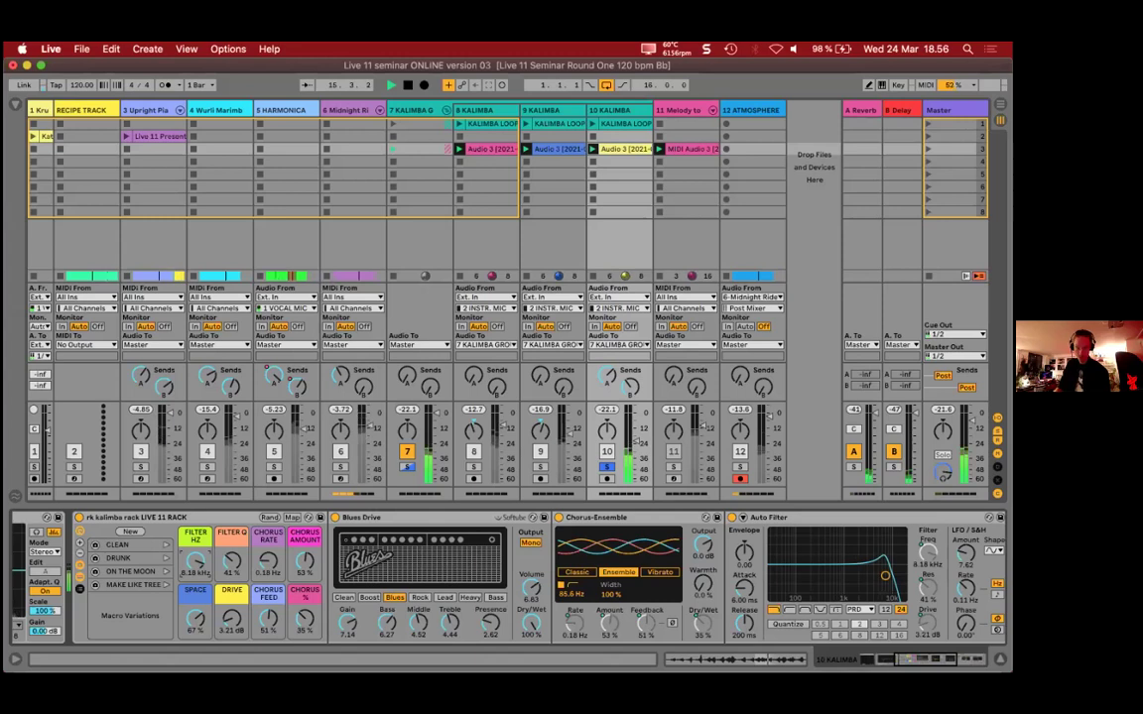
scroll(739, 607, "right", 5)
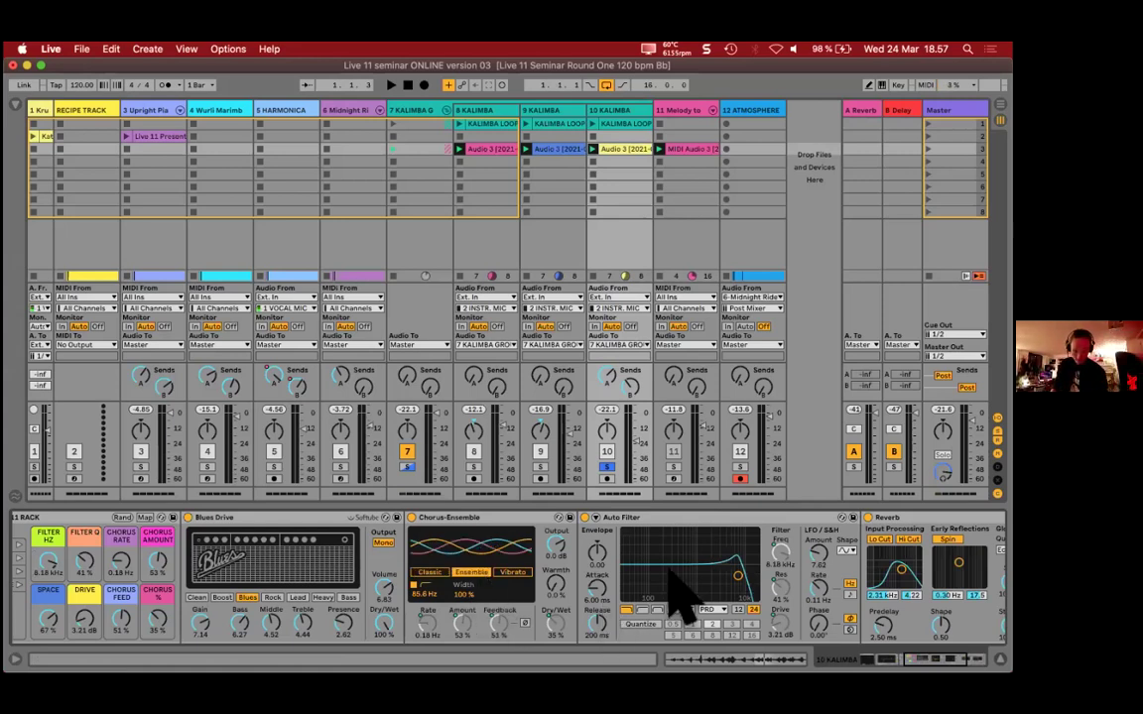
Step: Give the Auto Filter LFO a different waveform shape and raise its rate to about 0.15 Hz
left_click(846, 552)
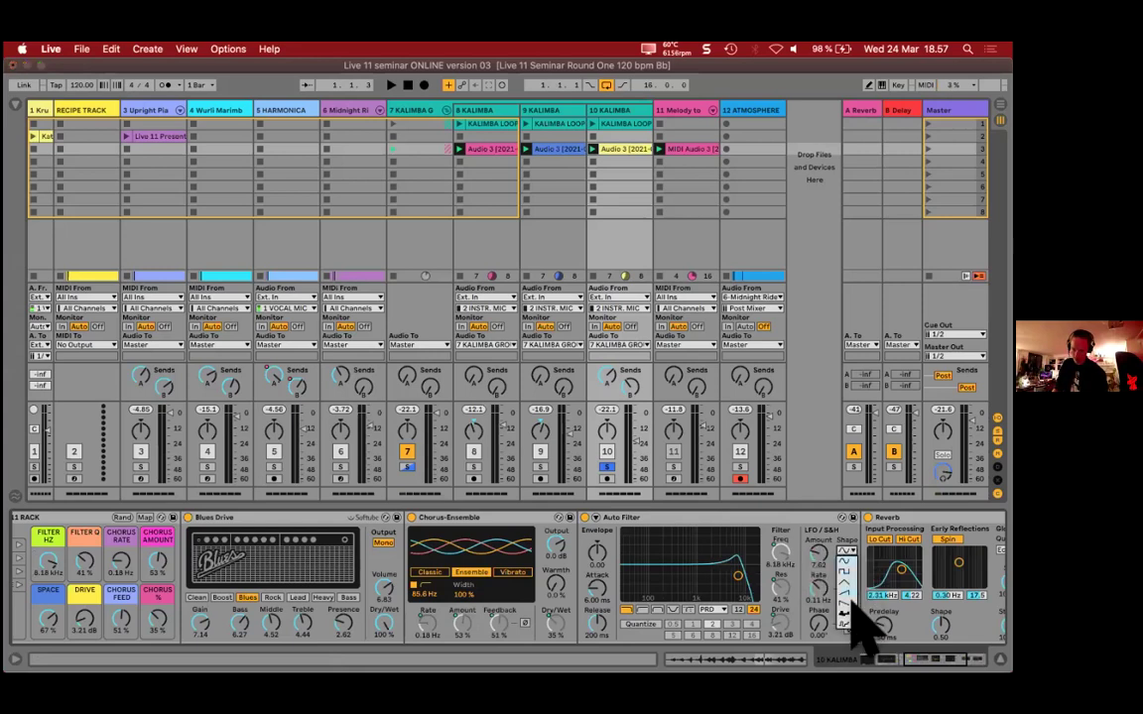
left_click(849, 571)
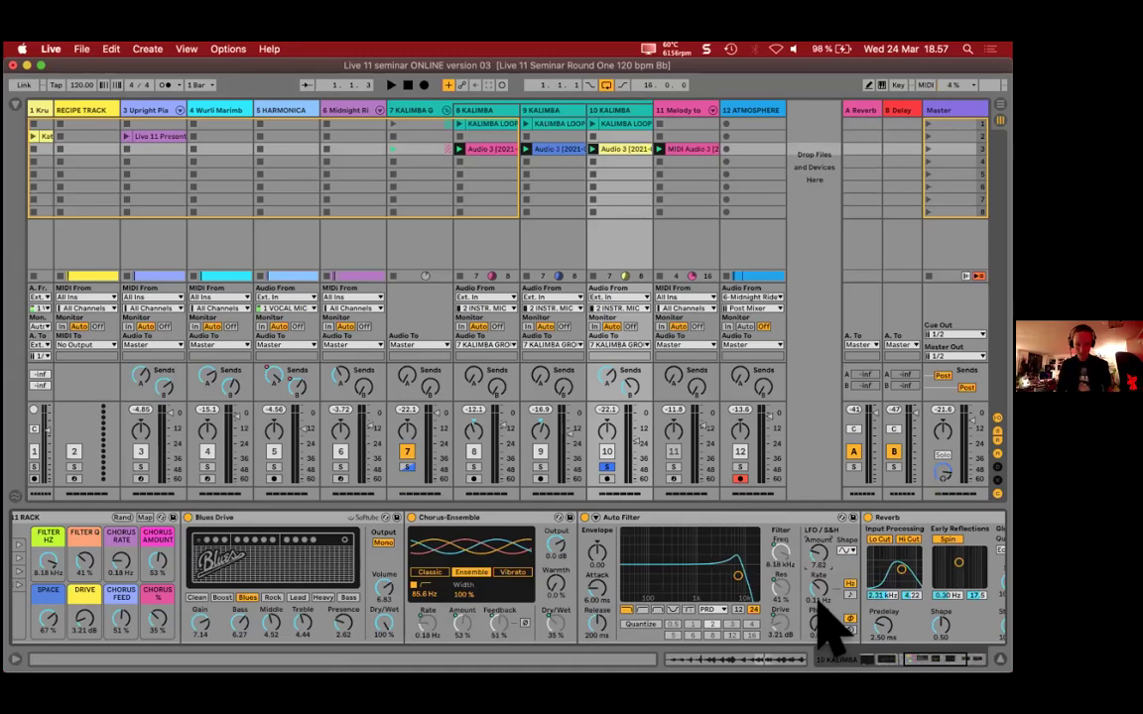
mouse_move(816, 605)
left_mouse_down()
mouse_move(817, 575)
mouse_move(816, 586)
left_mouse_up()
Step: Start playback and sweep the Filter Hz macro down to about 461 Hz, ending at 10.3 kHz
left_click_drag(48, 562, 48, 549)
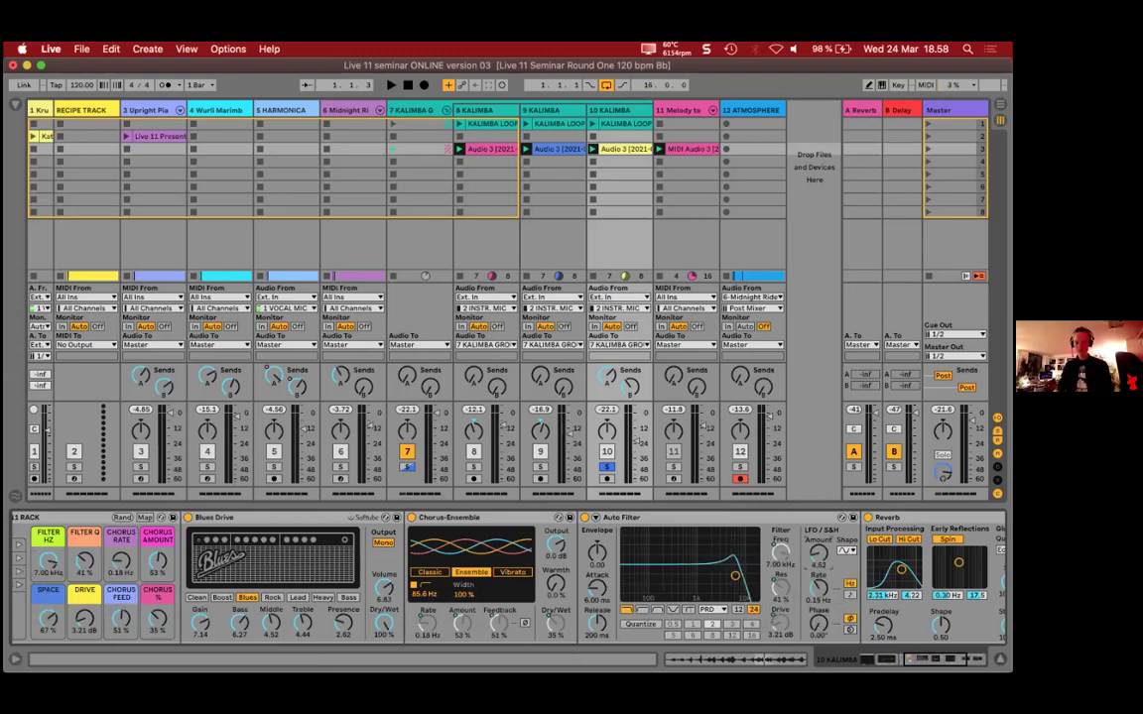
key("space")
left_click_drag(54, 568, 48, 525)
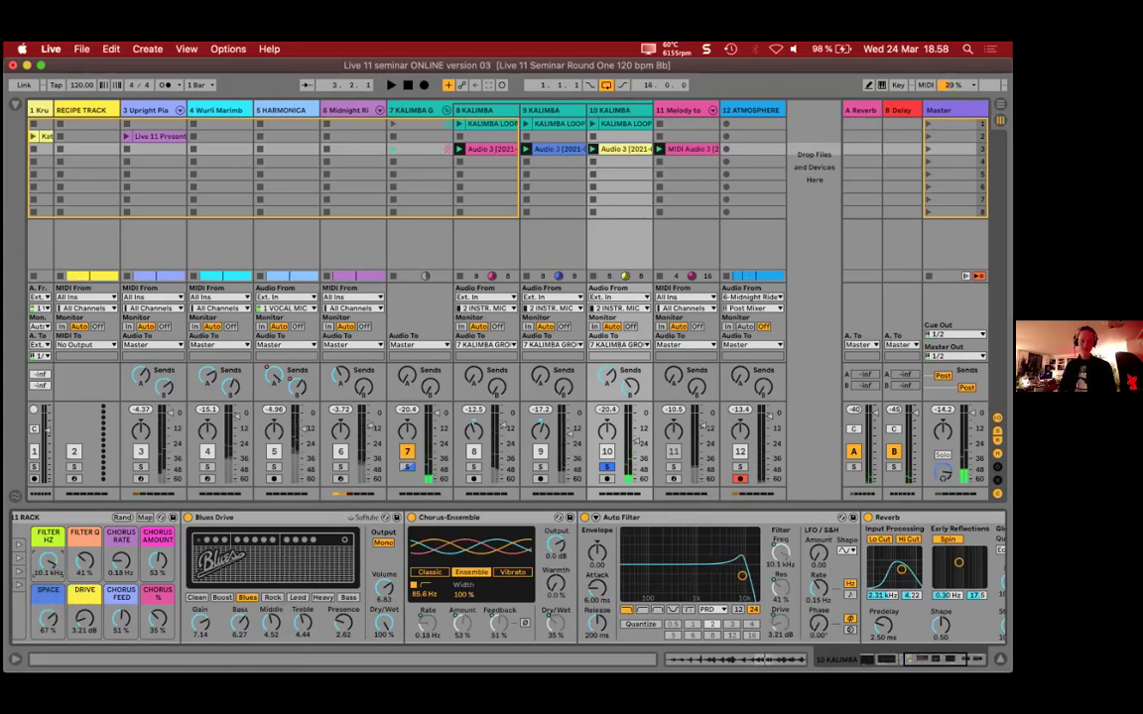
Step: Audition playback while dialing the Auto Filter LFO Amount to 7.62, then scroll back to the chain start
left_click_drag(817, 558, 817, 526)
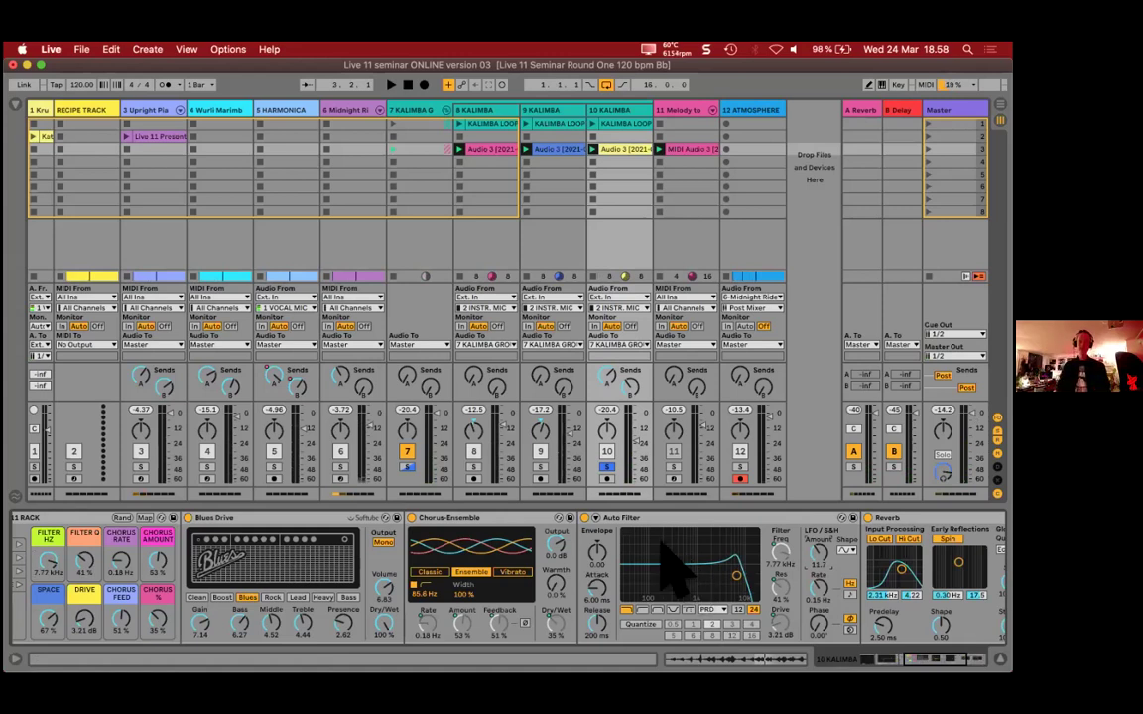
key("space")
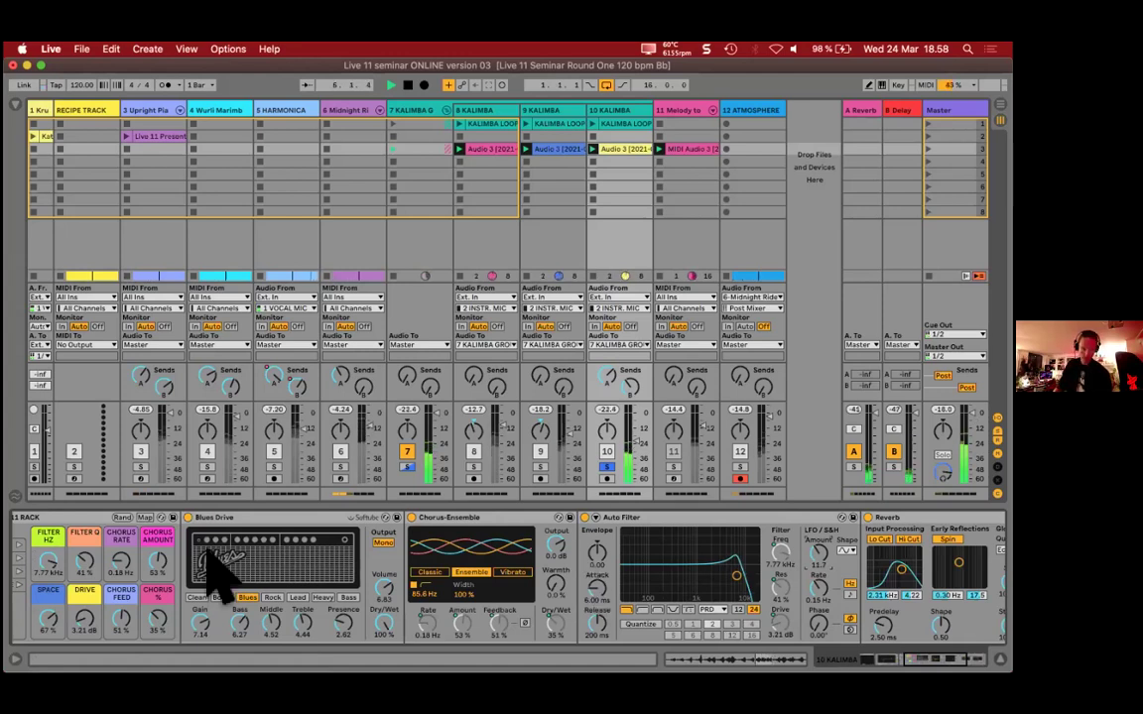
left_click_drag(819, 552, 816, 596)
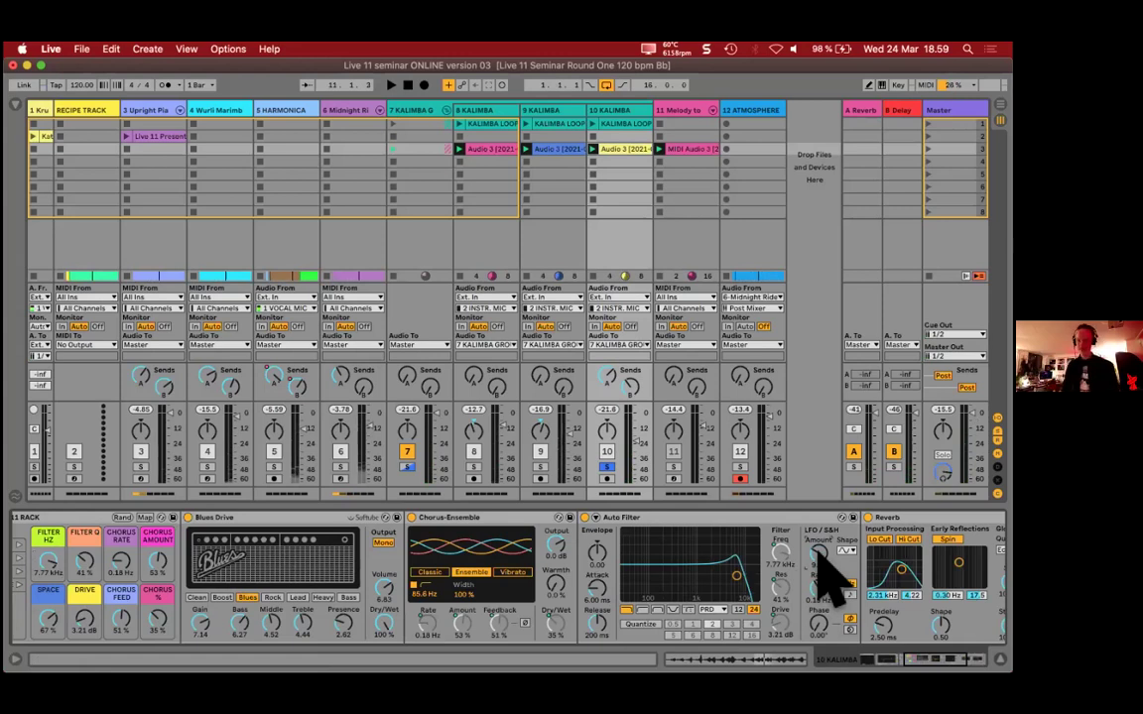
left_click_drag(817, 551, 824, 553)
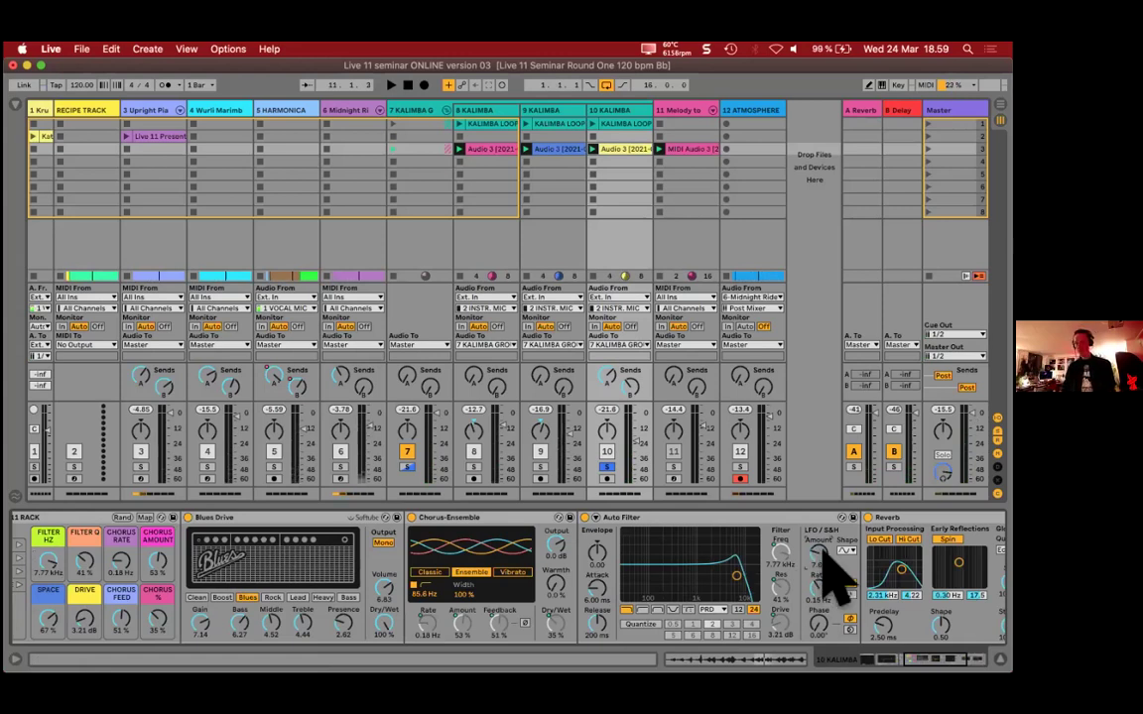
left_click_drag(820, 552, 819, 551)
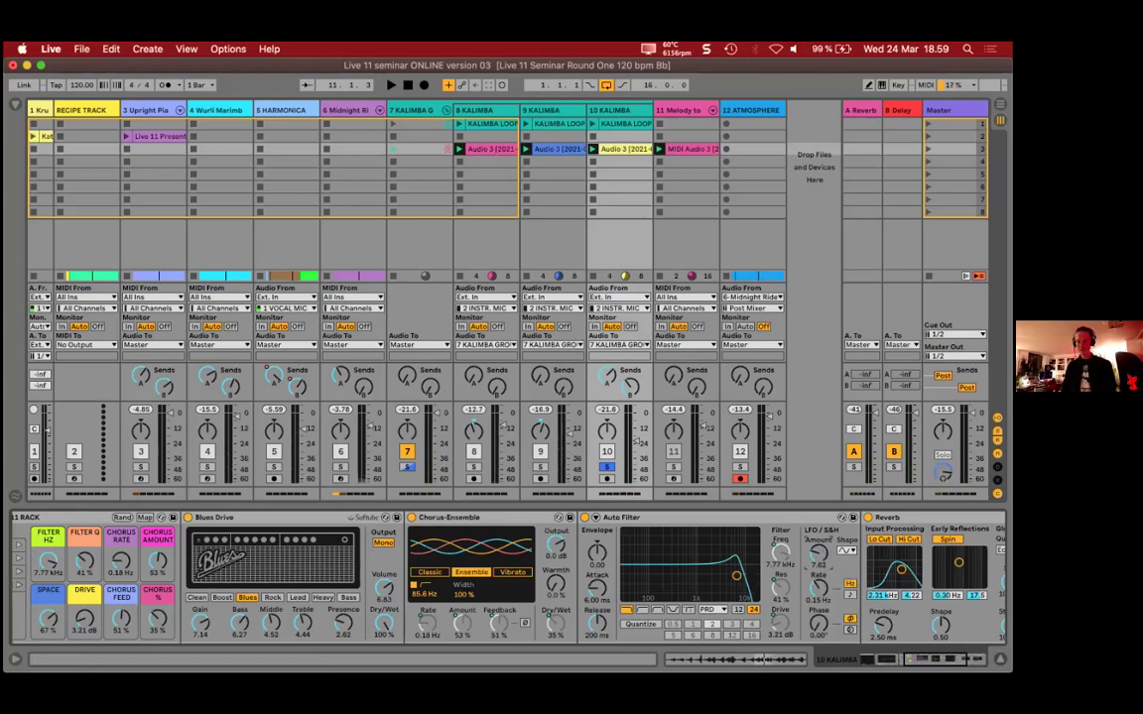
scroll(729, 581, "right", 3)
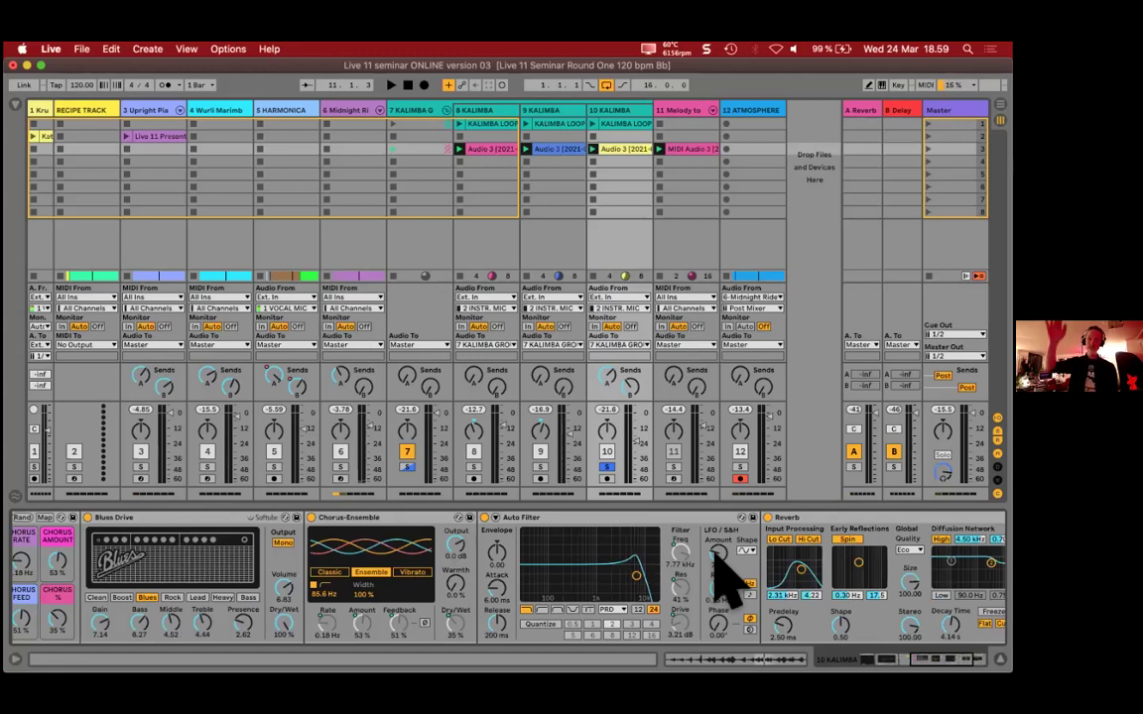
left_click(516, 528)
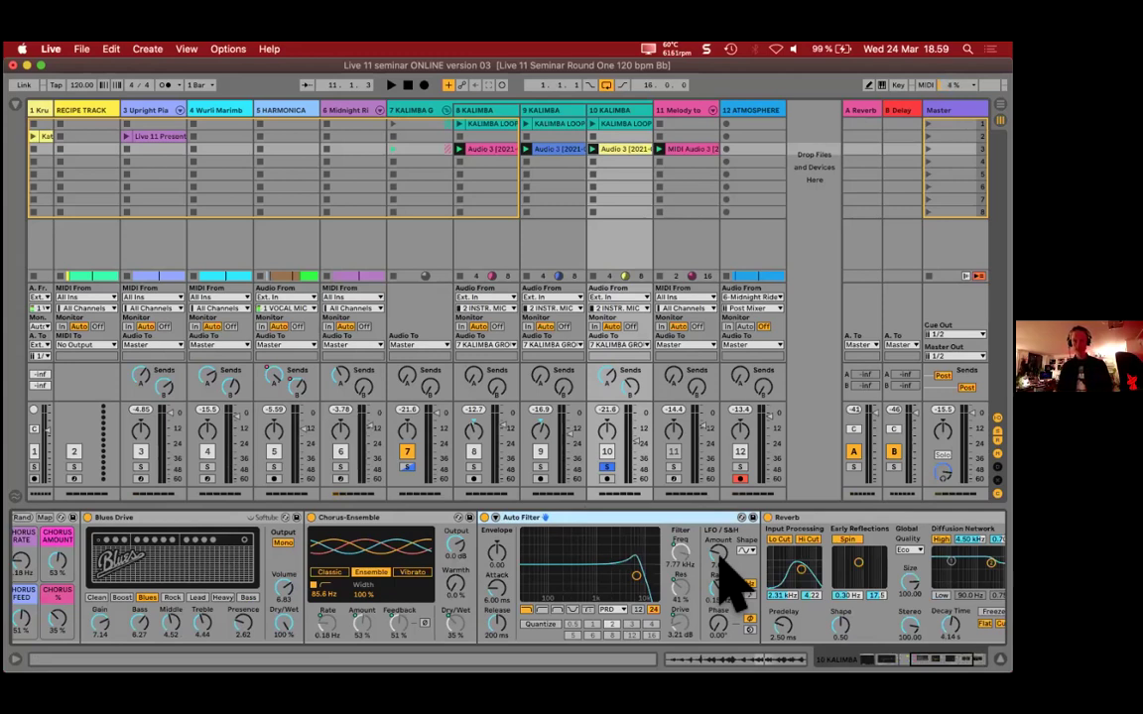
left_click_drag(721, 561, 721, 555)
scroll(721, 555, "right", 5)
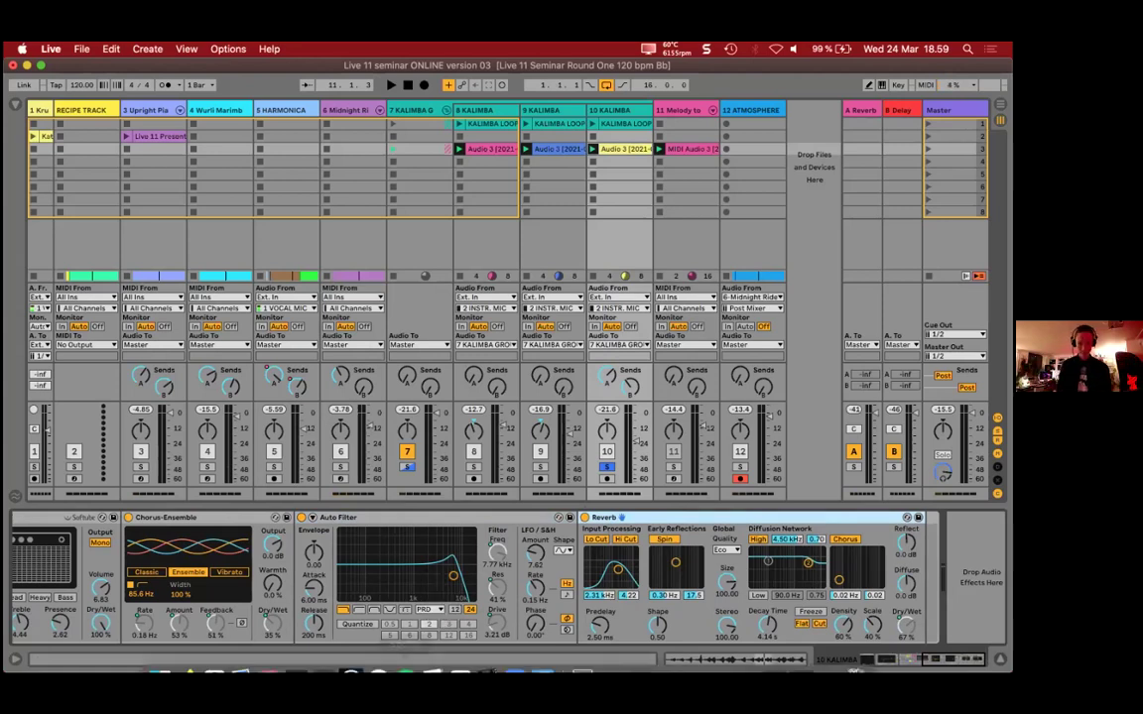
scroll(377, 571, "left", 10)
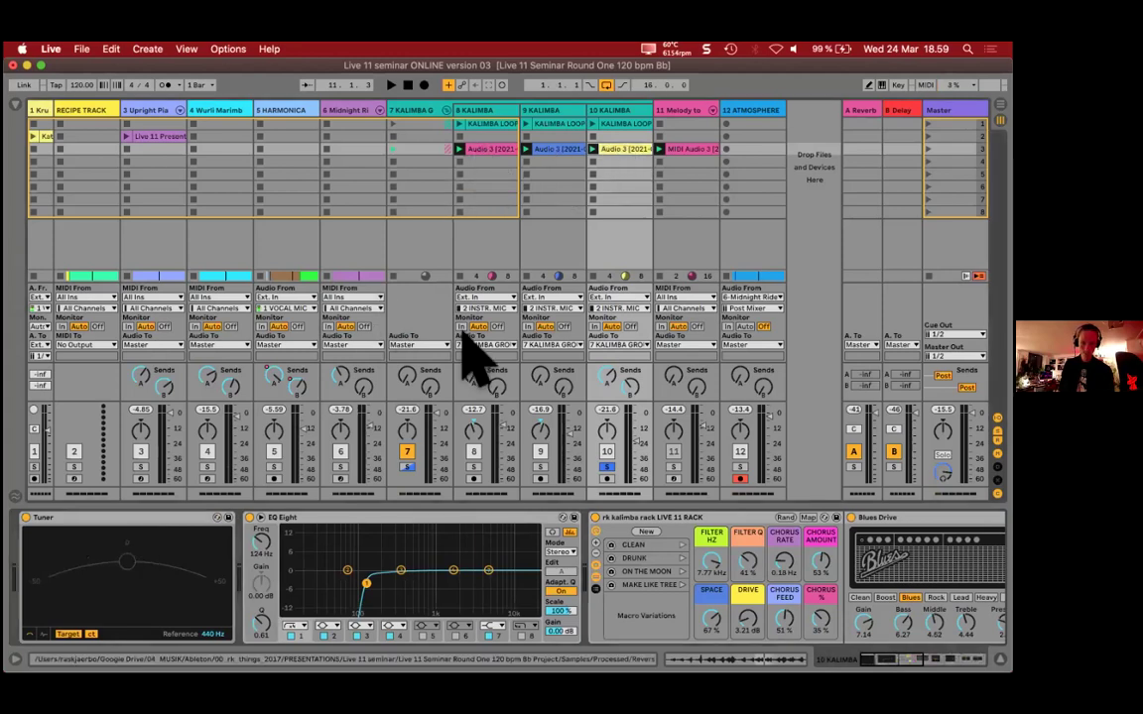
Step: Make EQ Eight band 1 a 10 Hz high-pass filter and expand the EQ graph
key("shift+Tab")
key("shift+Tab")
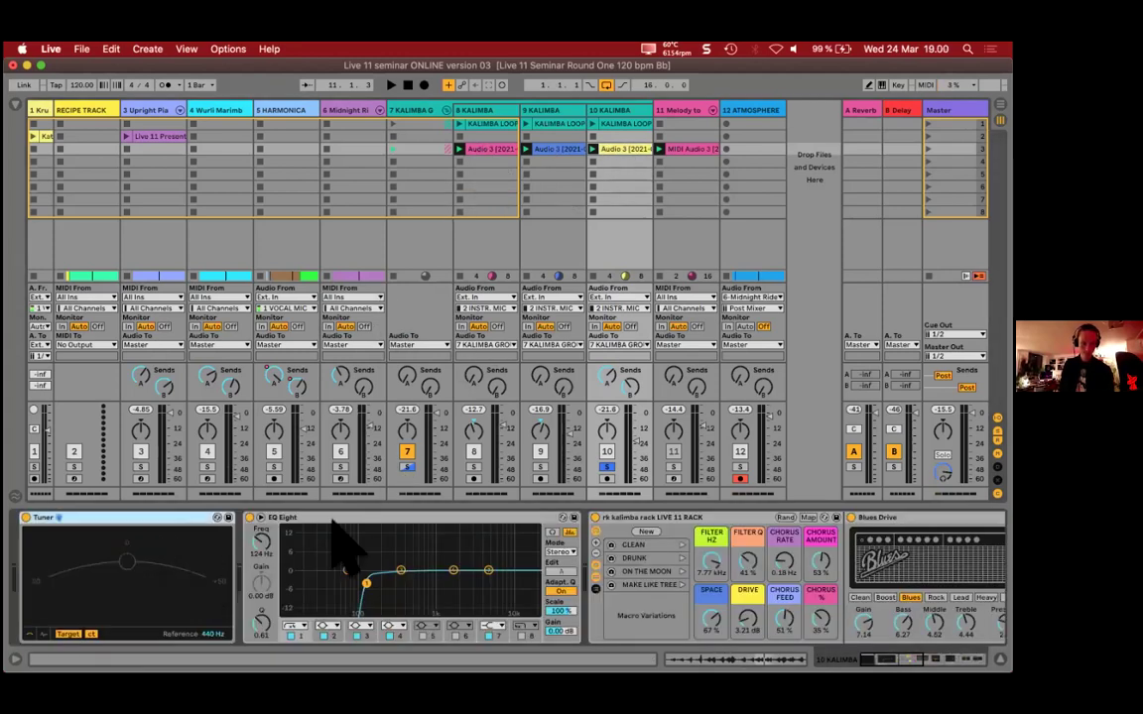
left_click(345, 526)
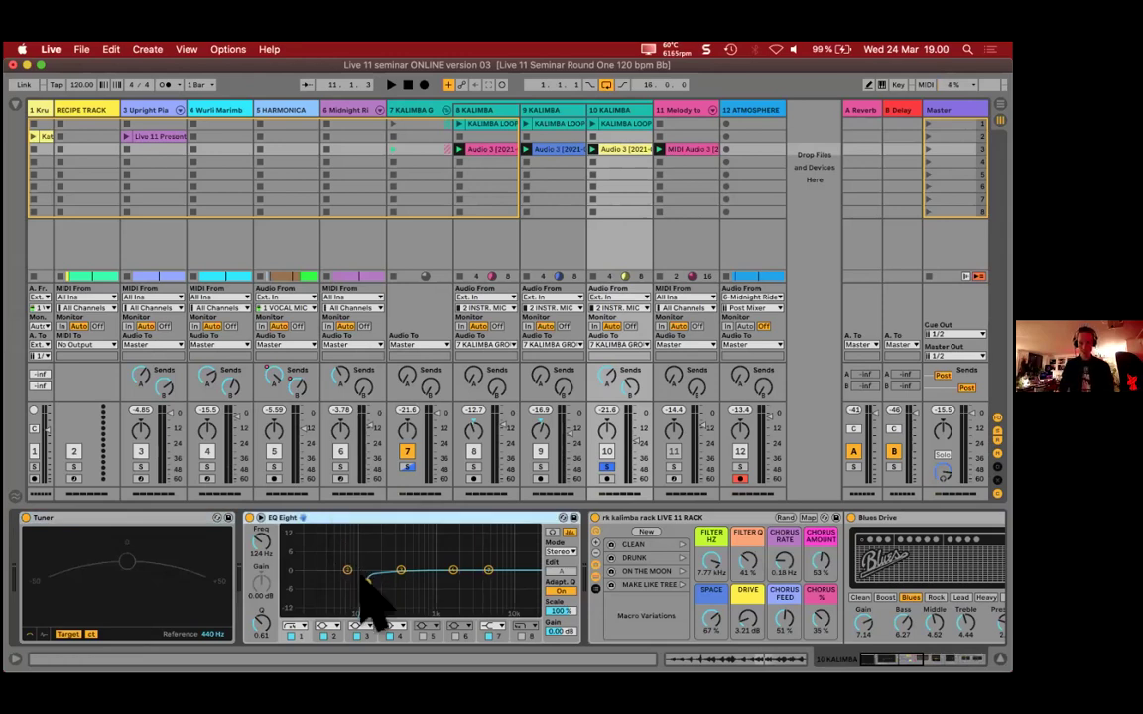
left_click_drag(367, 581, 283, 580)
left_click(294, 625)
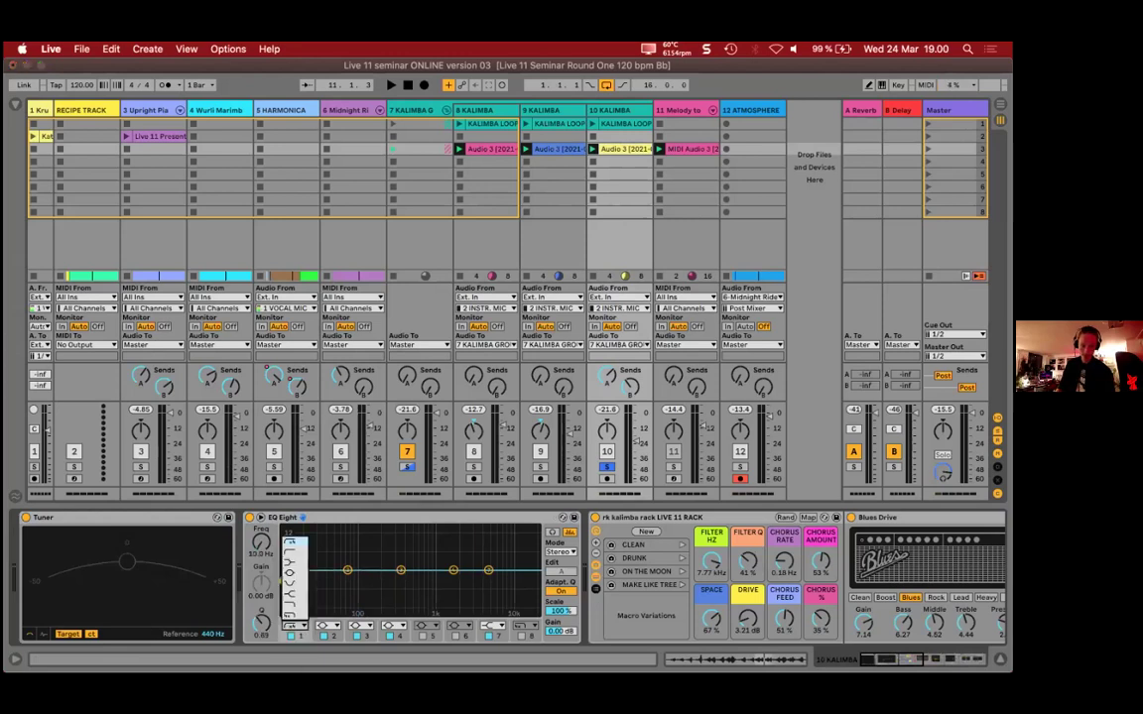
left_click(295, 571)
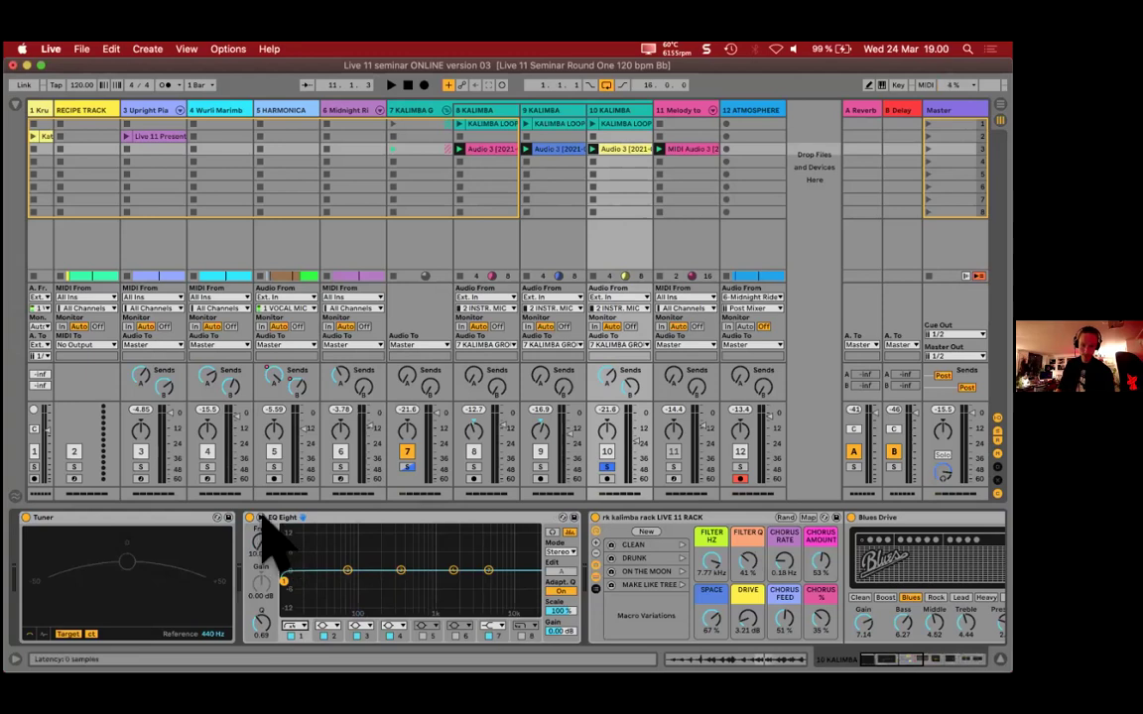
left_click(261, 523)
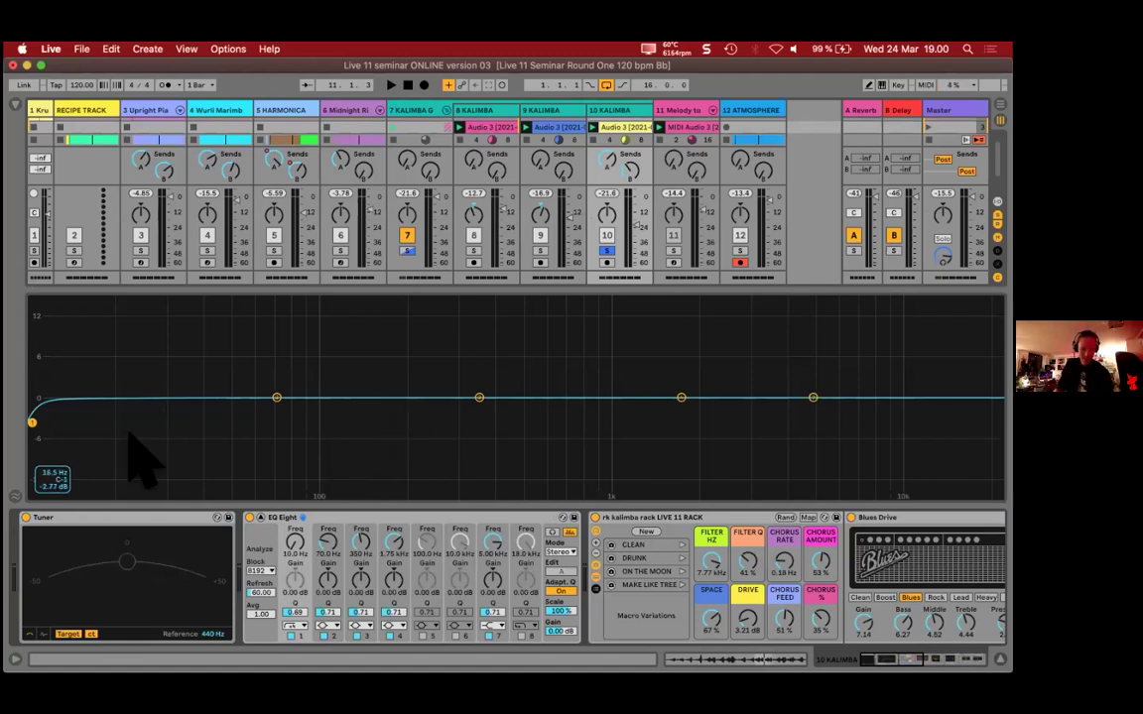
Step: While playing, raise the band 1 high-pass cutoff to about 545 Hz with Q 0.69
key("space")
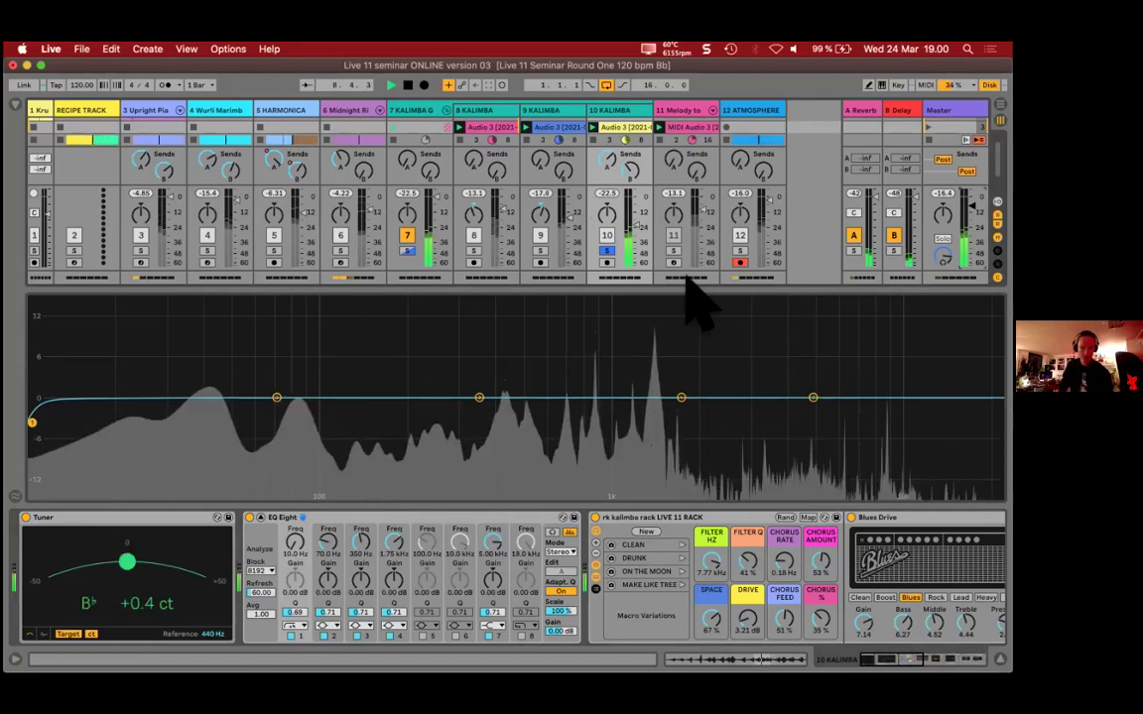
left_click_drag(32, 423, 543, 425)
key("space")
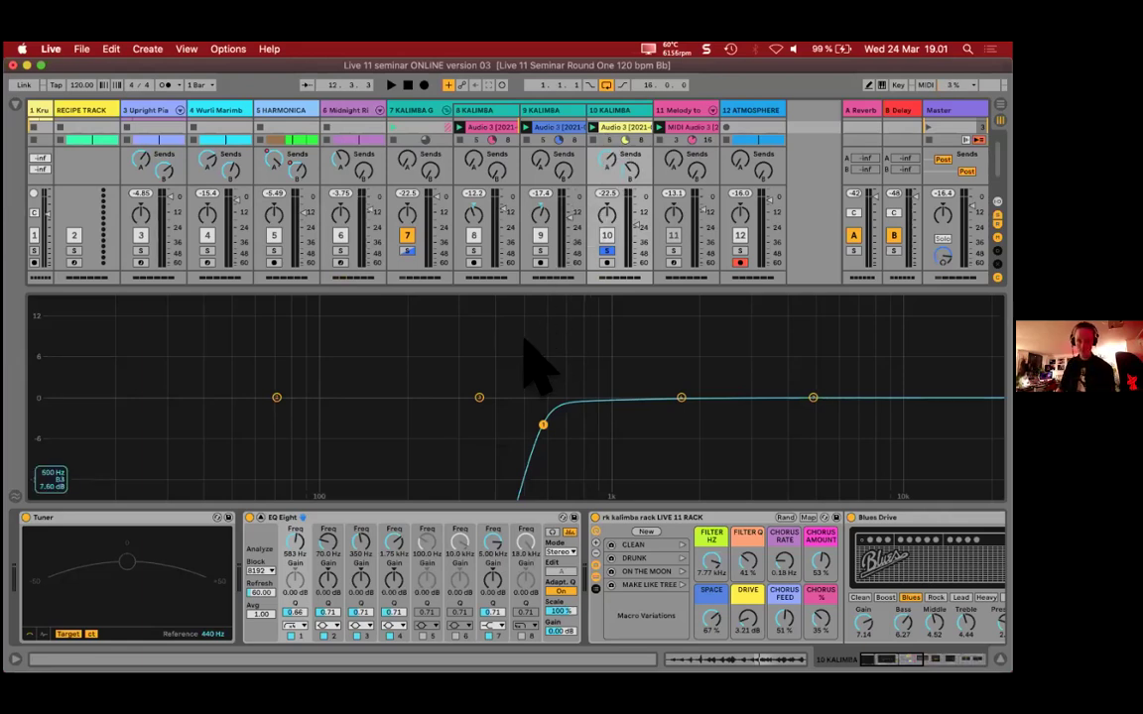
left_click_drag(542, 425, 535, 421)
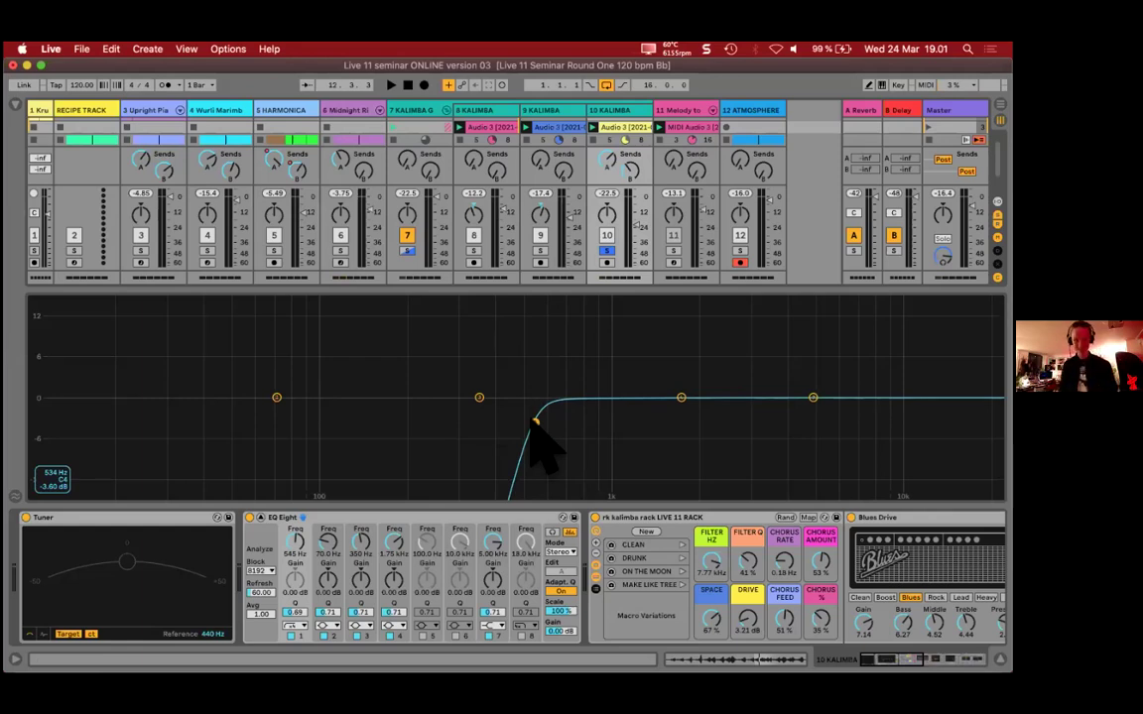
Step: Collapse the expanded EQ graph and rename the EQ Eight device to 'REDUCTIVE EQ'
left_click(283, 531)
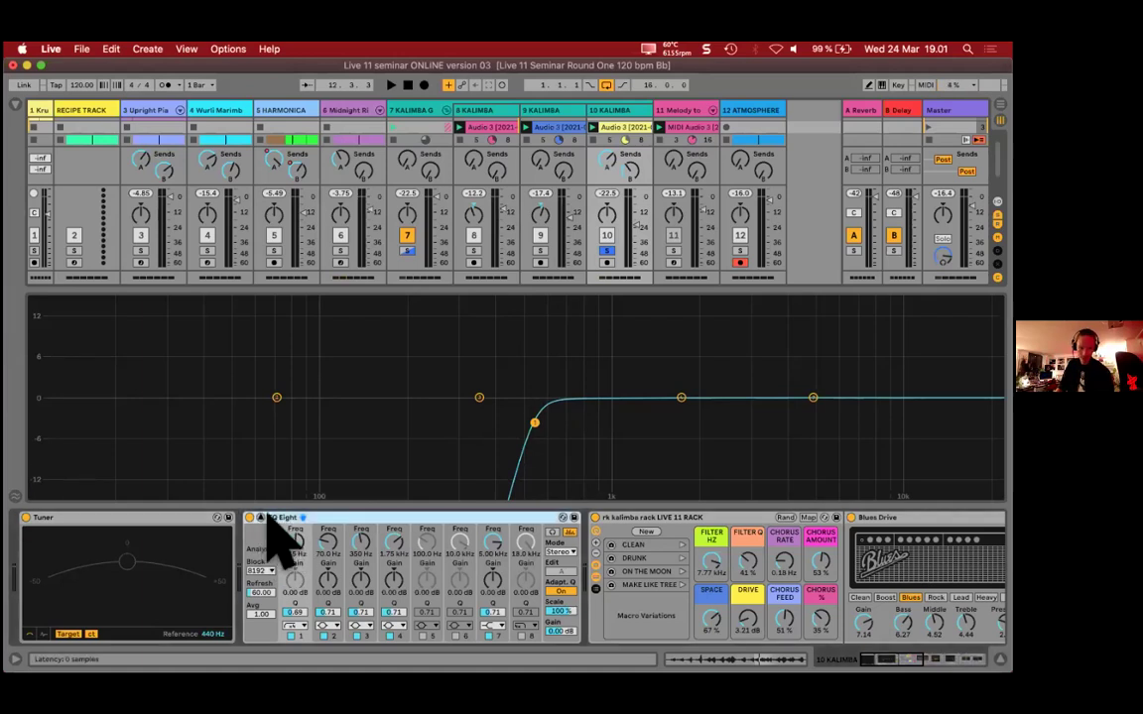
left_click(261, 518)
type("TIVE E")
key("BackSpace")
key("BackSpace")
key("BackSpace")
key("BackSpace")
key("BackSpace")
key("BackSpace")
key("BackSpace")
key("BackSpace")
key("BackSpace")
key("BackSpace")
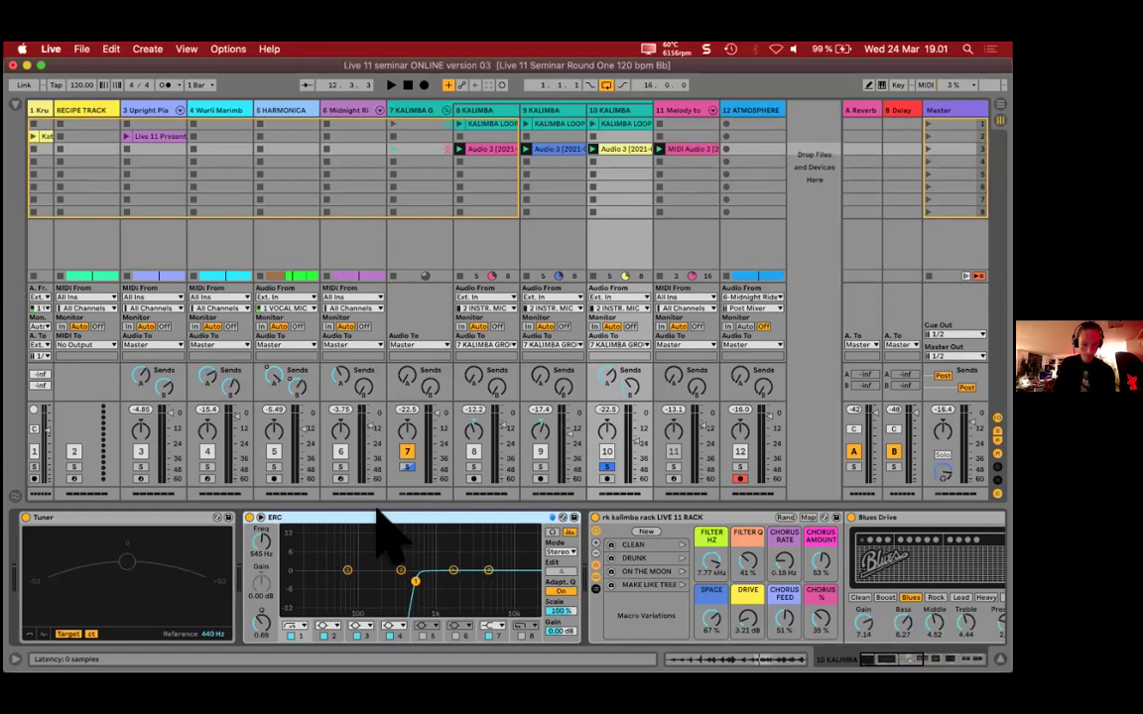
type("REDUCTIVE EQ")
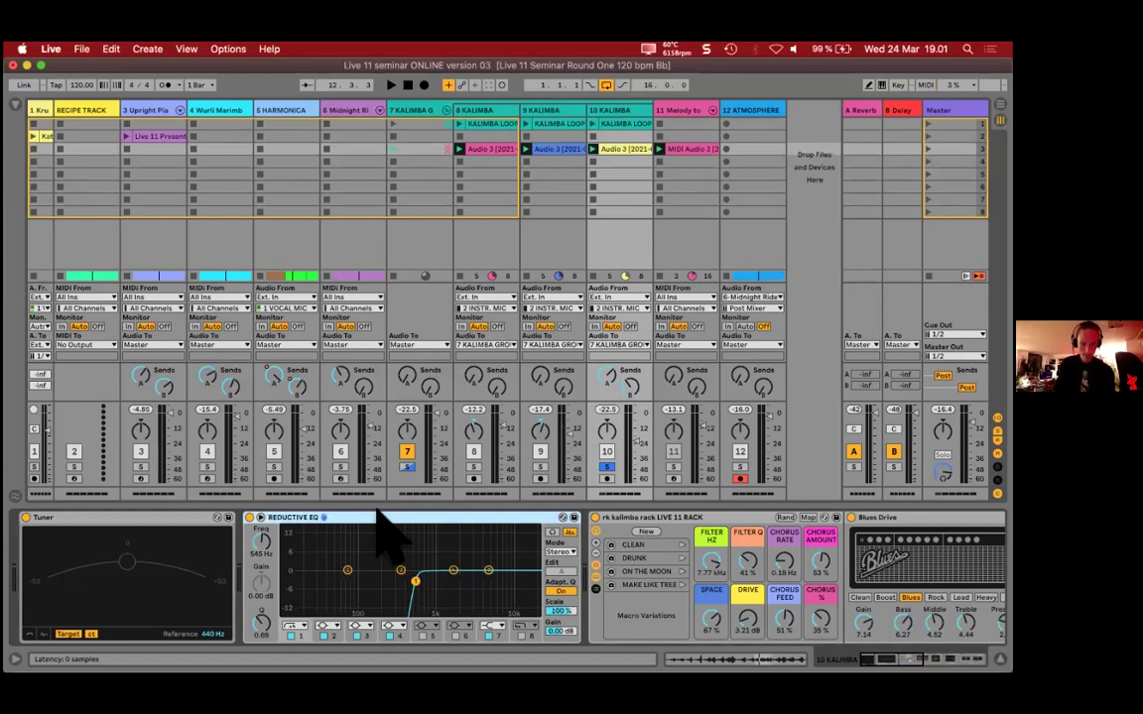
right_click(344, 517)
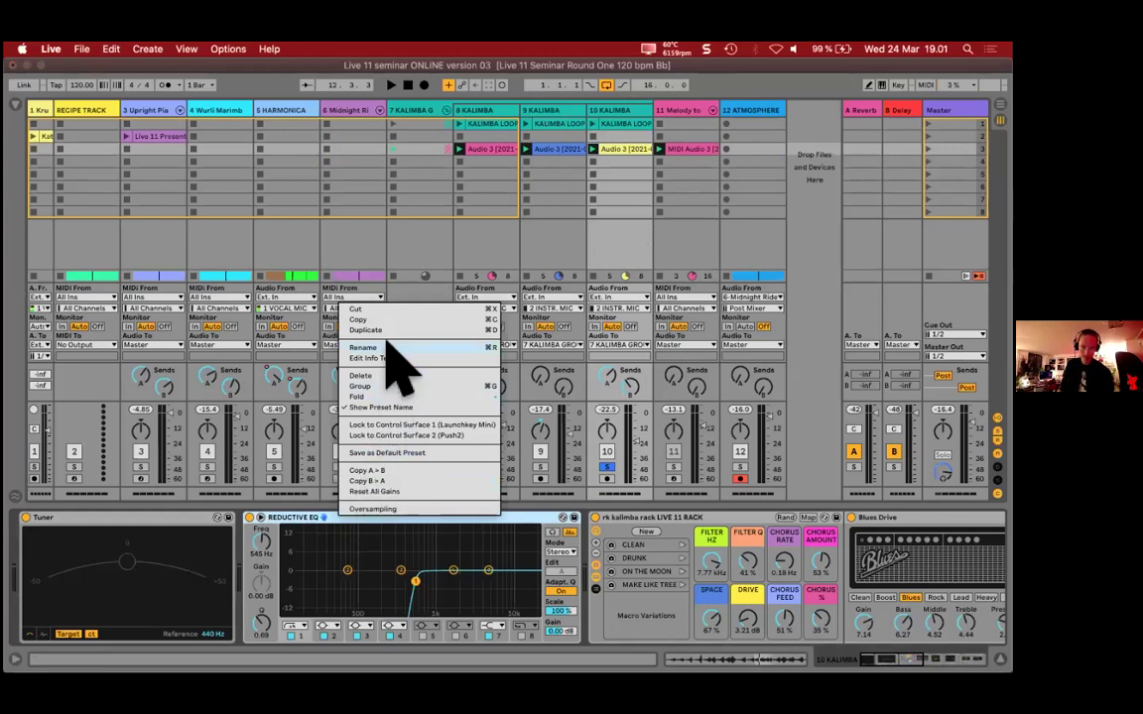
left_click(403, 509)
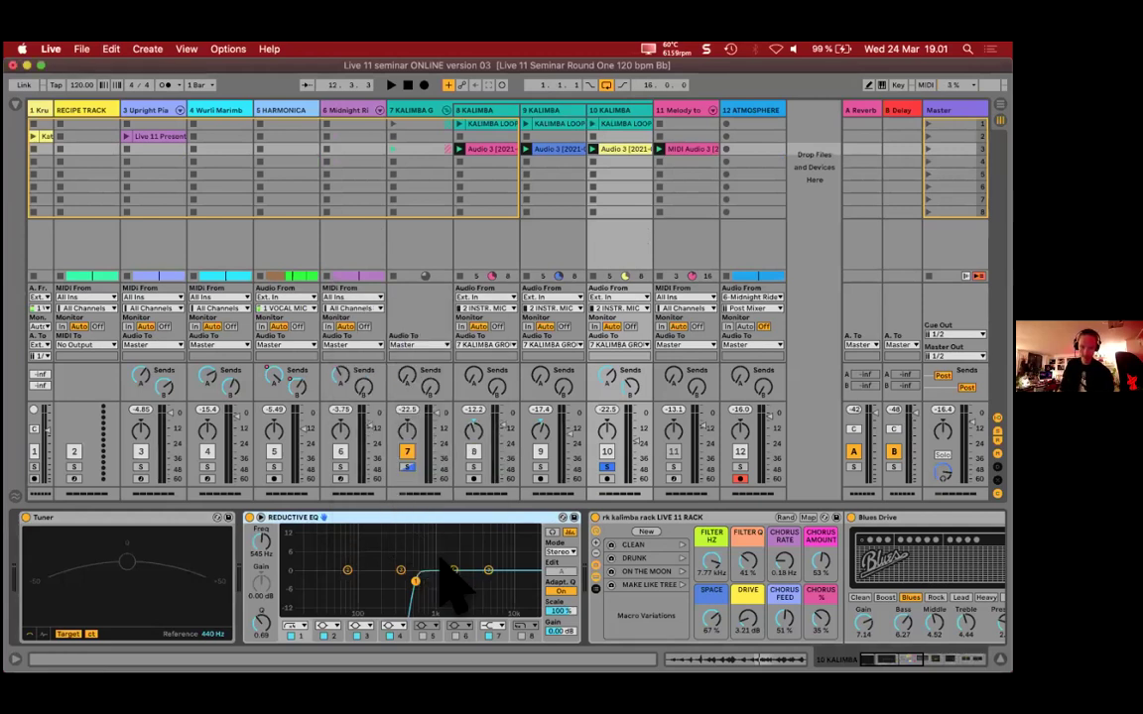
scroll(548, 547, "right", 10)
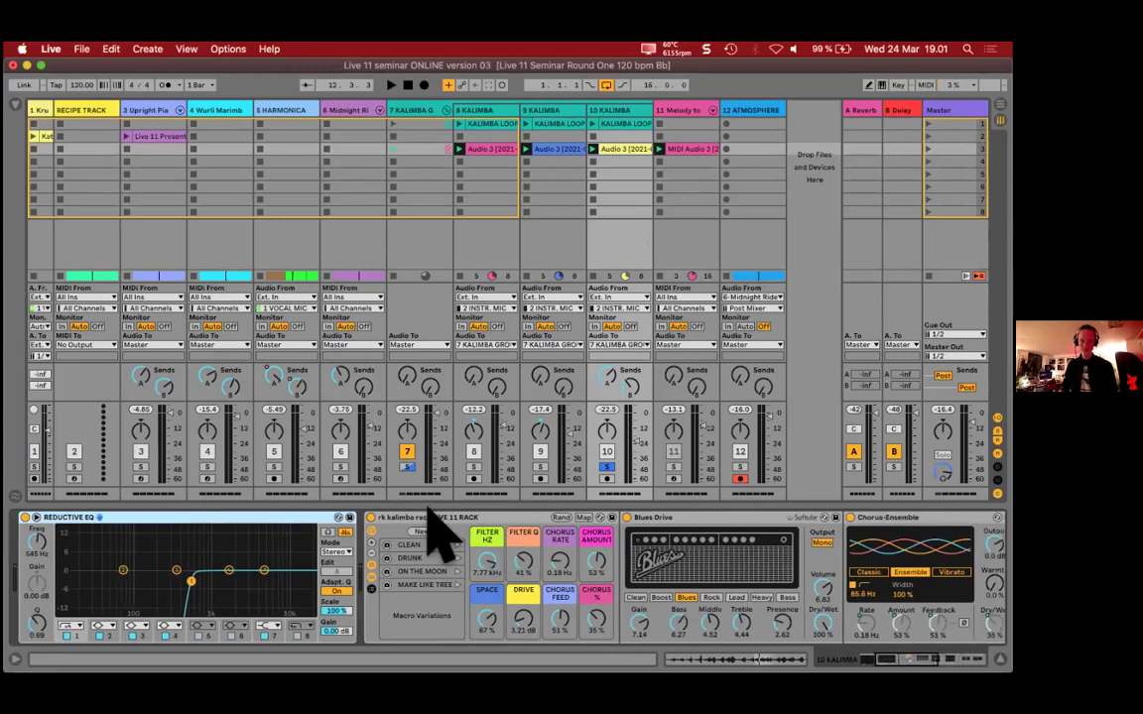
scroll(179, 536, "left", 2)
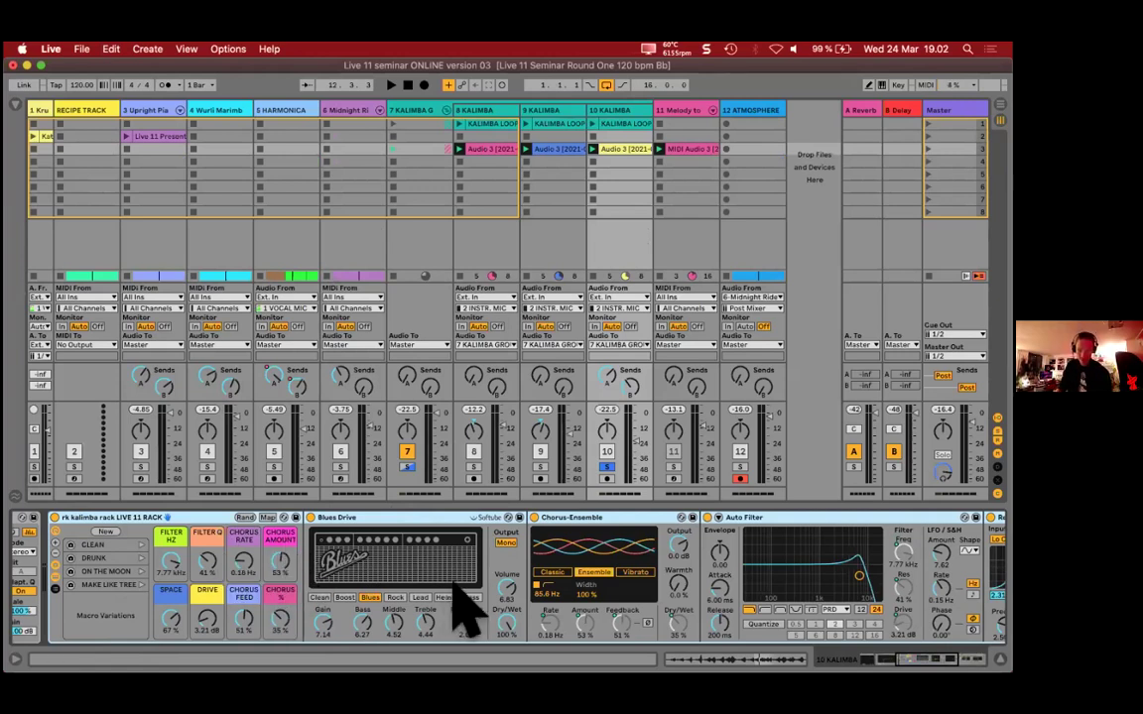
scroll(417, 591, "right", 3)
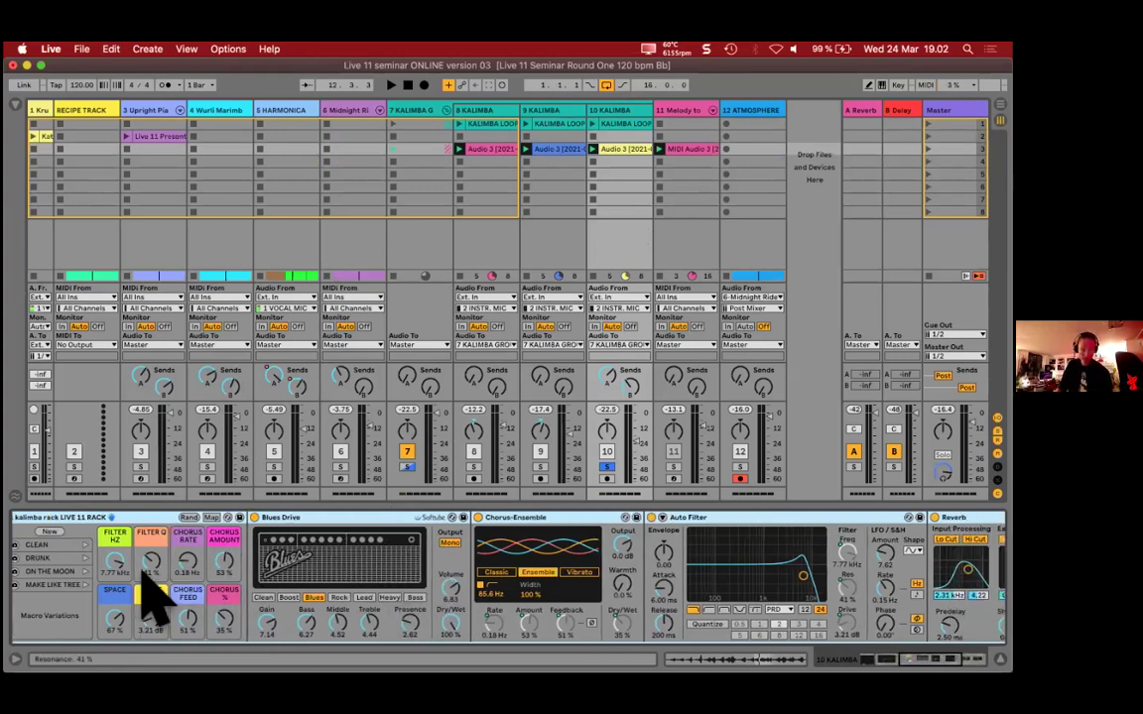
scroll(688, 593, "right", 5)
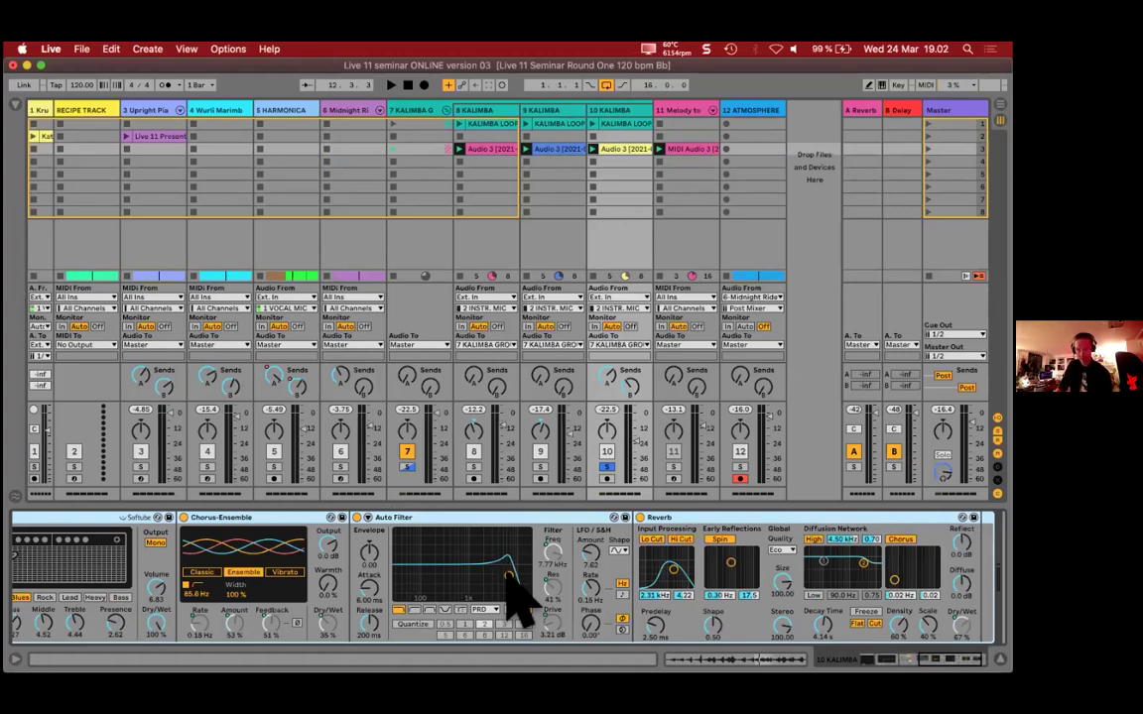
left_click(724, 540)
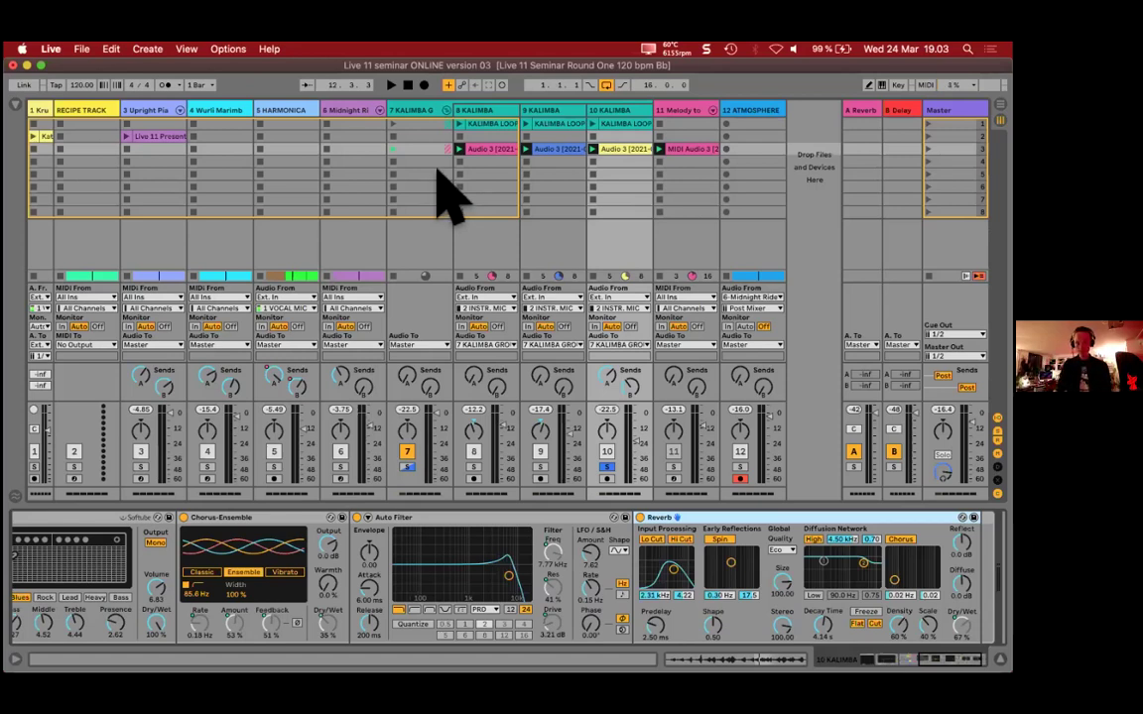
Step: Select track 6, then open track 10's Audio 3 clip to view its looped, warped waveform
left_click(346, 109)
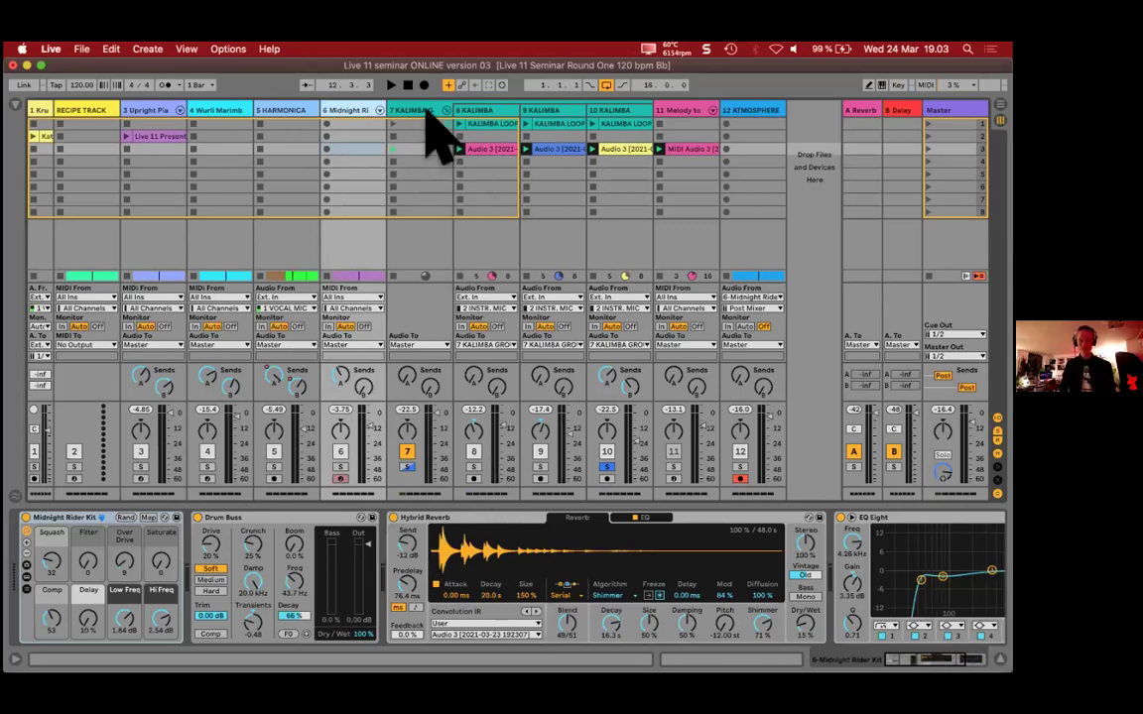
double_click(615, 149)
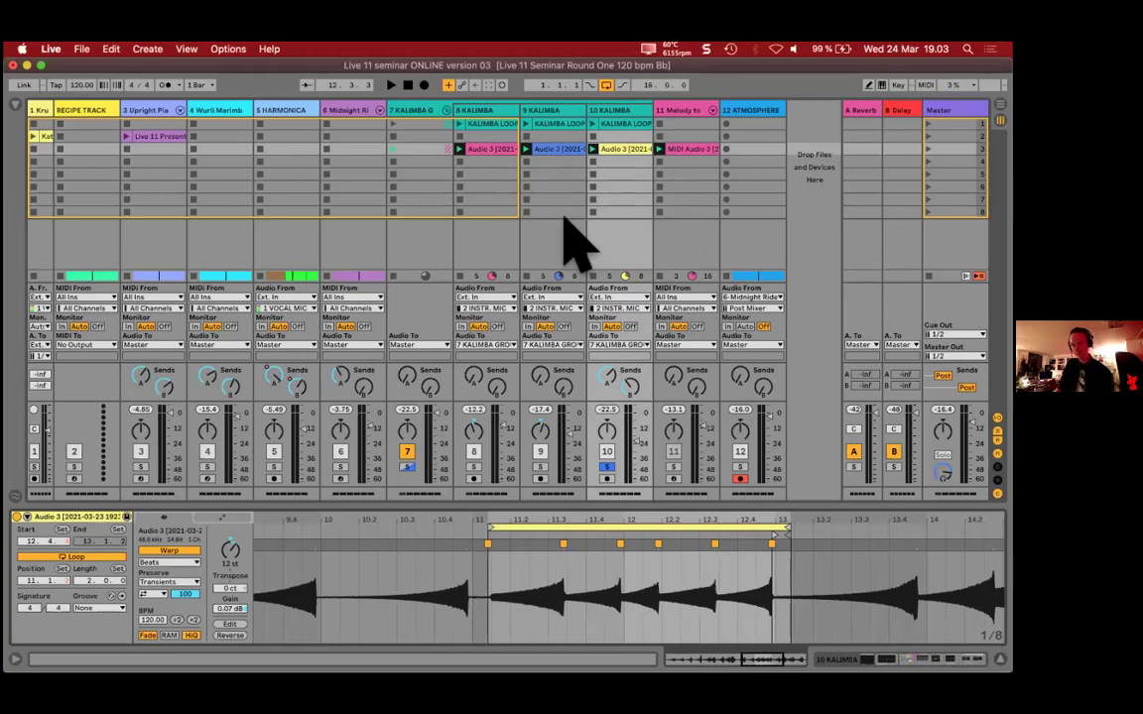
Step: Browse track 10 KALIMBA's Auto Filter and Reverb, then show the 7 KALIMBA GROUP chain
left_click(593, 199)
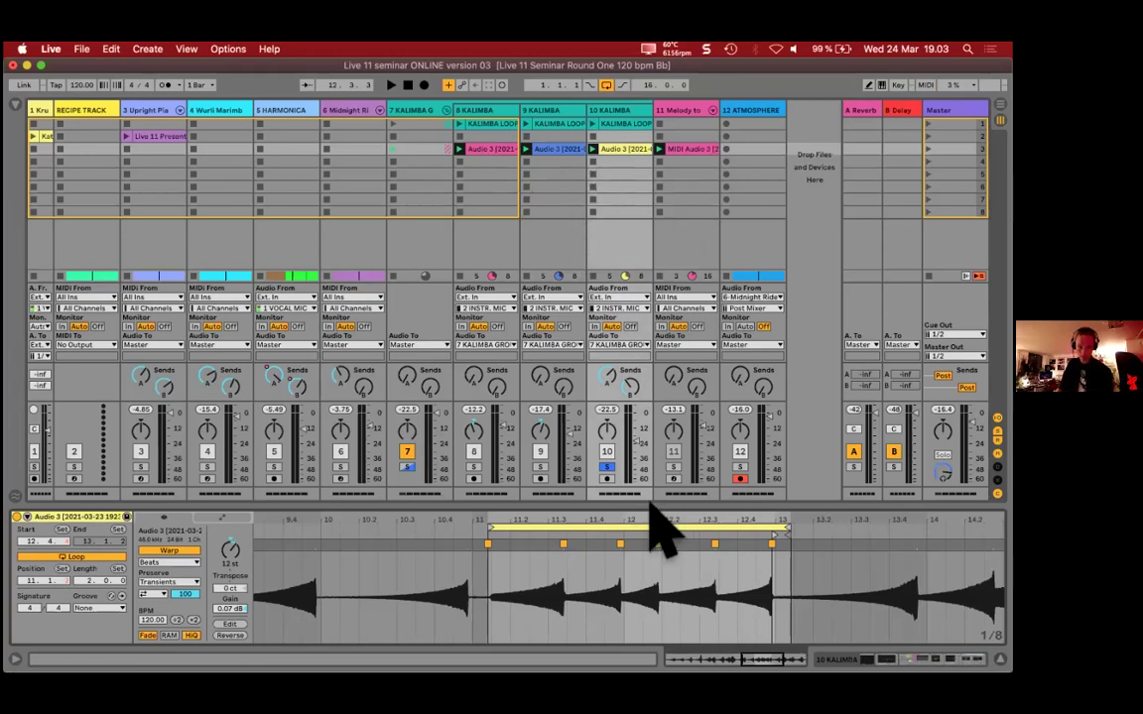
key("shift+Tab")
scroll(671, 566, "right", 2)
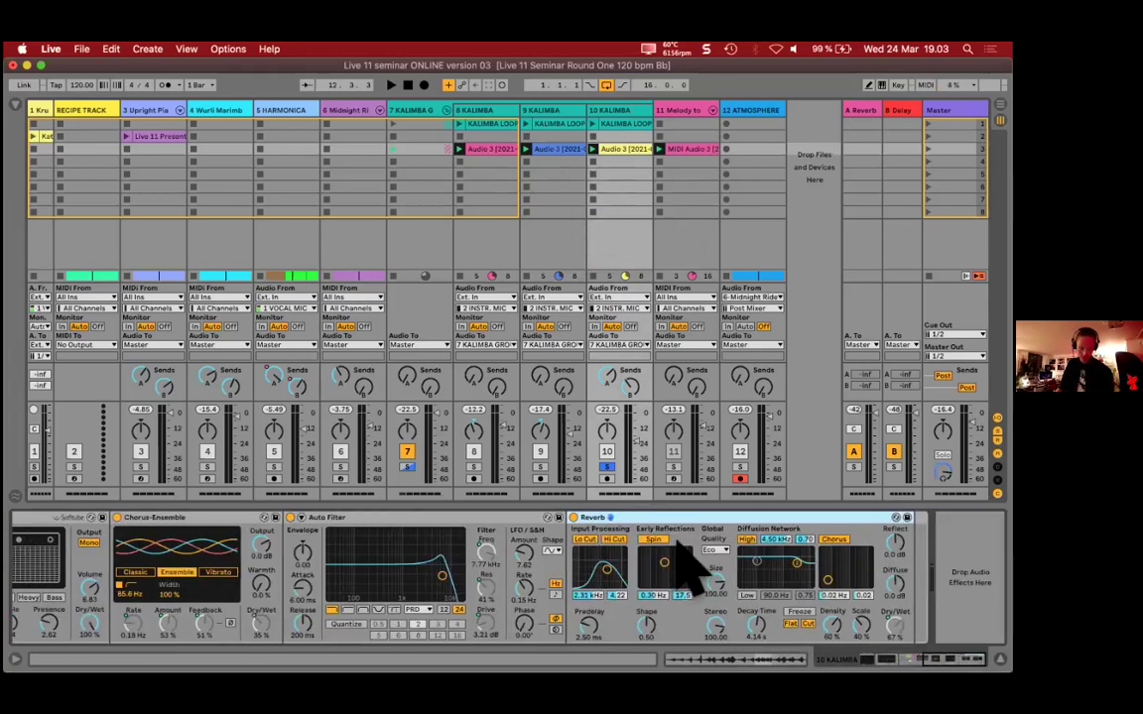
left_click(431, 595)
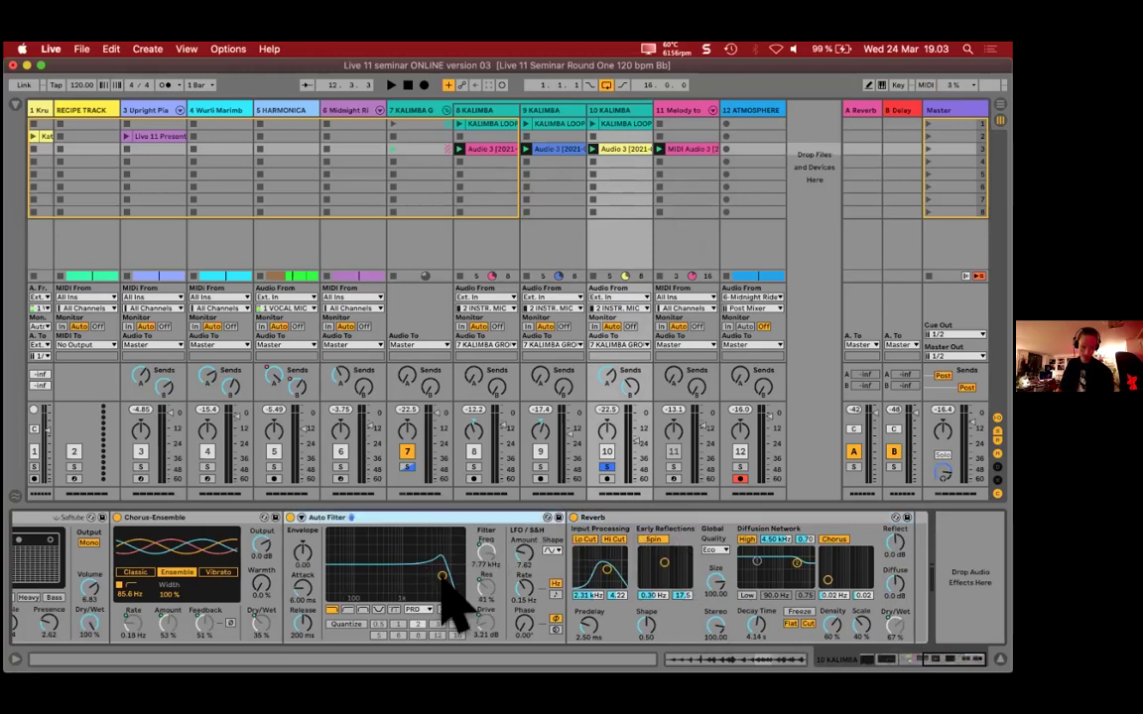
left_click(635, 517)
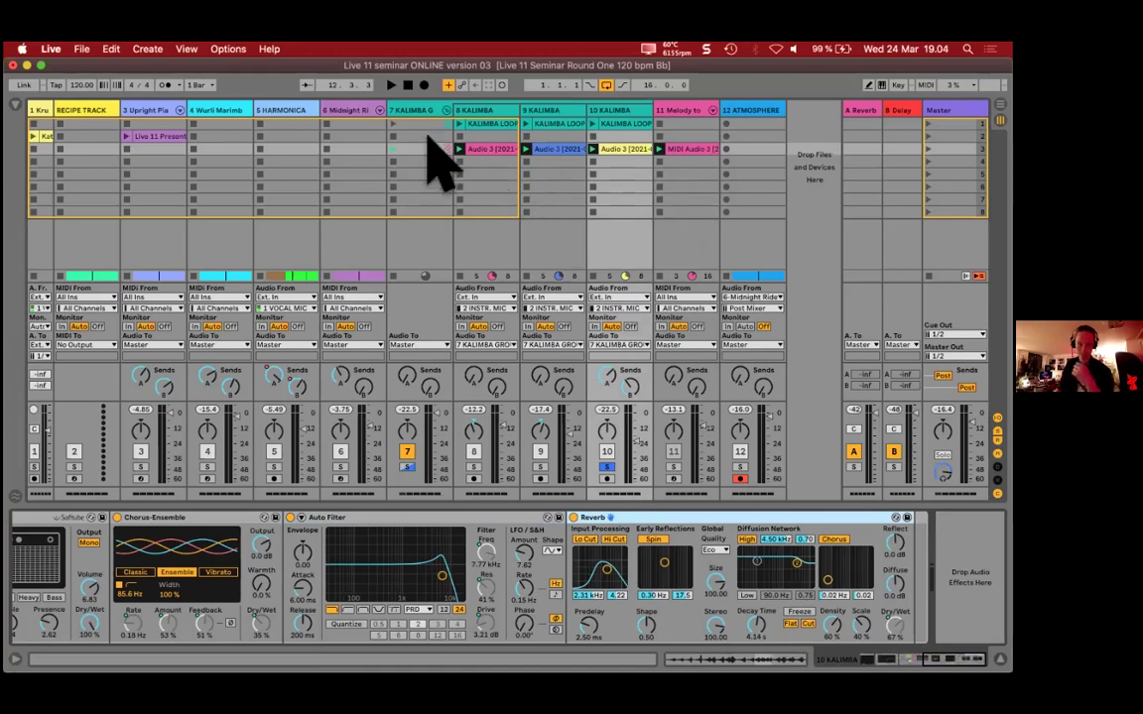
left_click(424, 109)
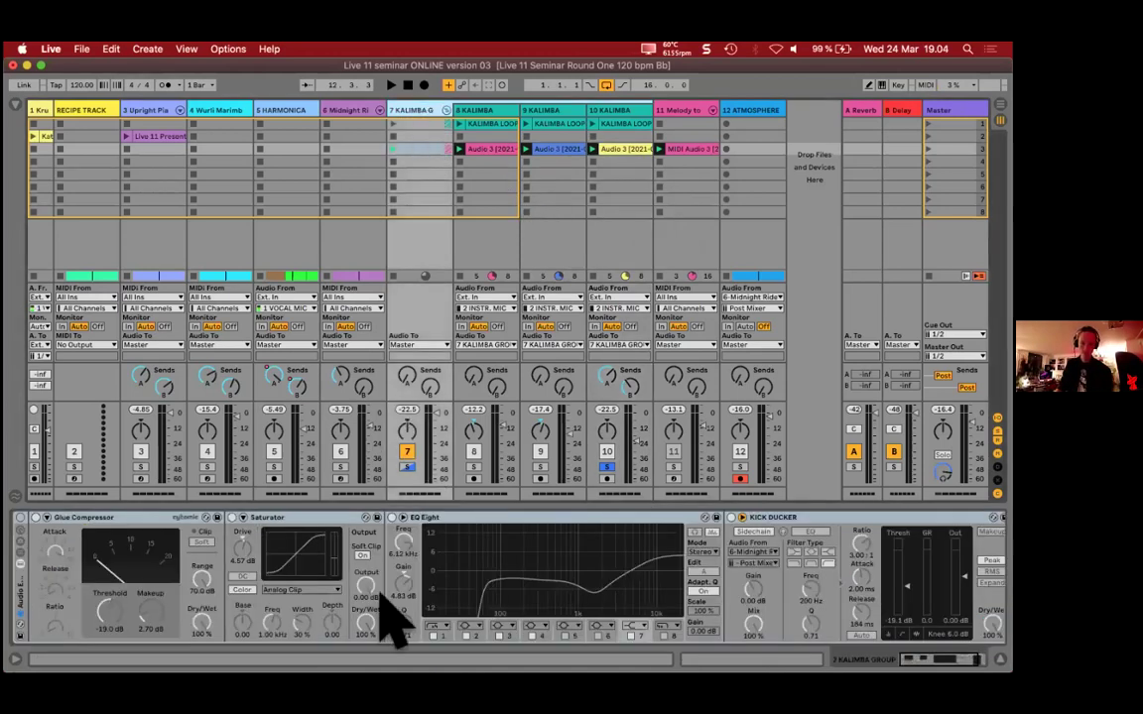
Step: Solo the KALIMBA GROUP, enable its effect rack, and turn off Saturator, EQ Eight and Kick Ducker
left_click(406, 466)
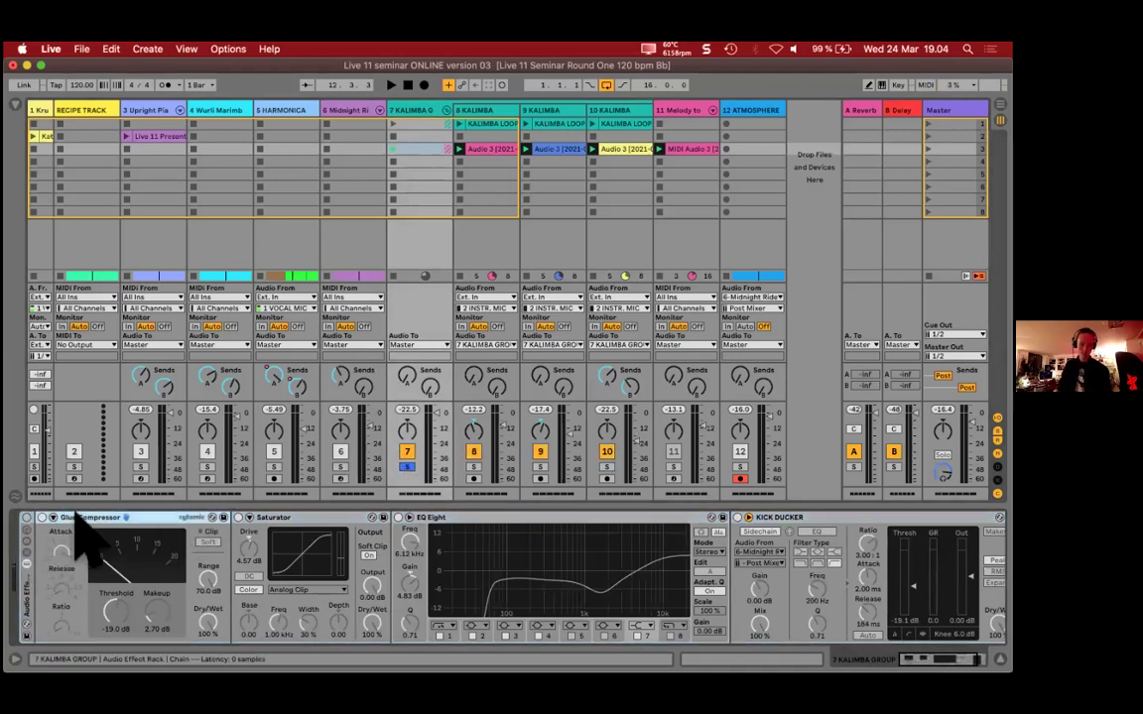
left_click(26, 517)
left_click(240, 517)
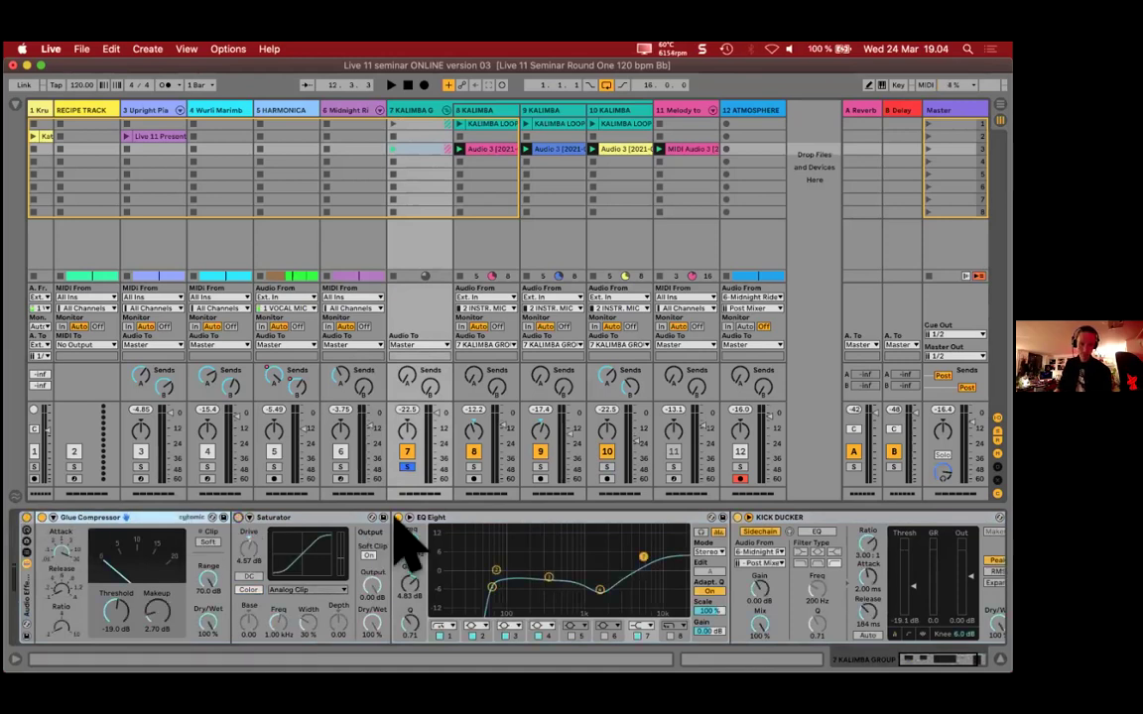
left_click(396, 517)
left_click(737, 517)
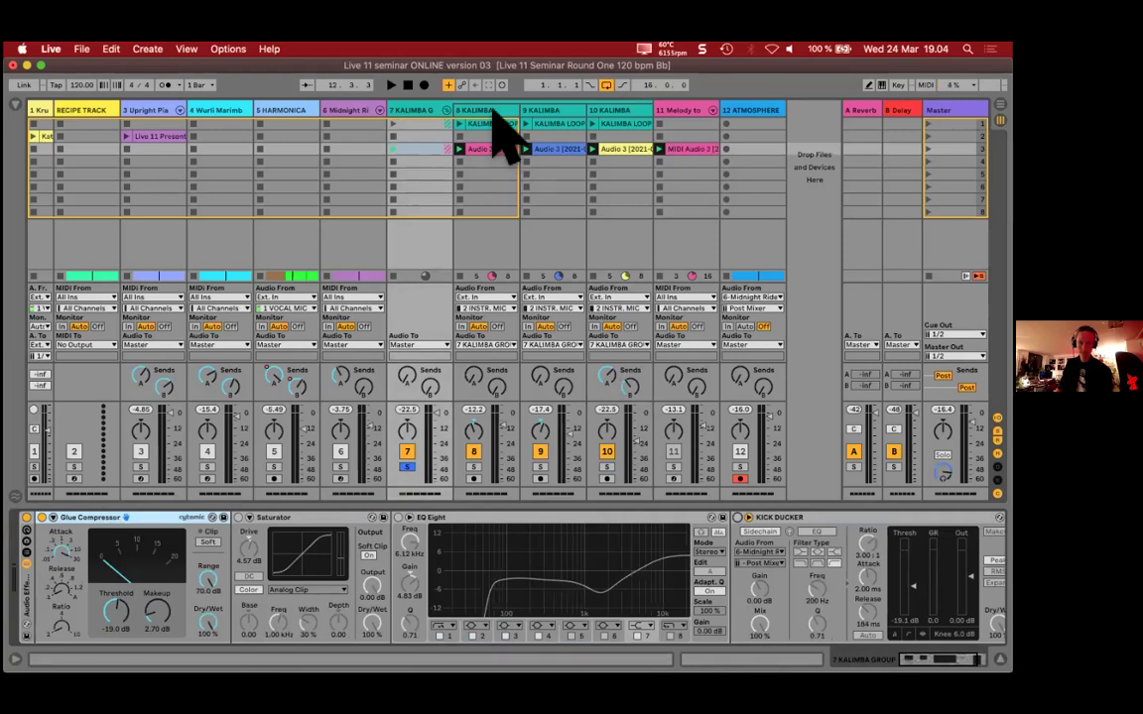
Step: Check the other kalimba tracks' devices, return to the group, and select track 9's Audio 3 clip
left_click(575, 115)
left_click(612, 133)
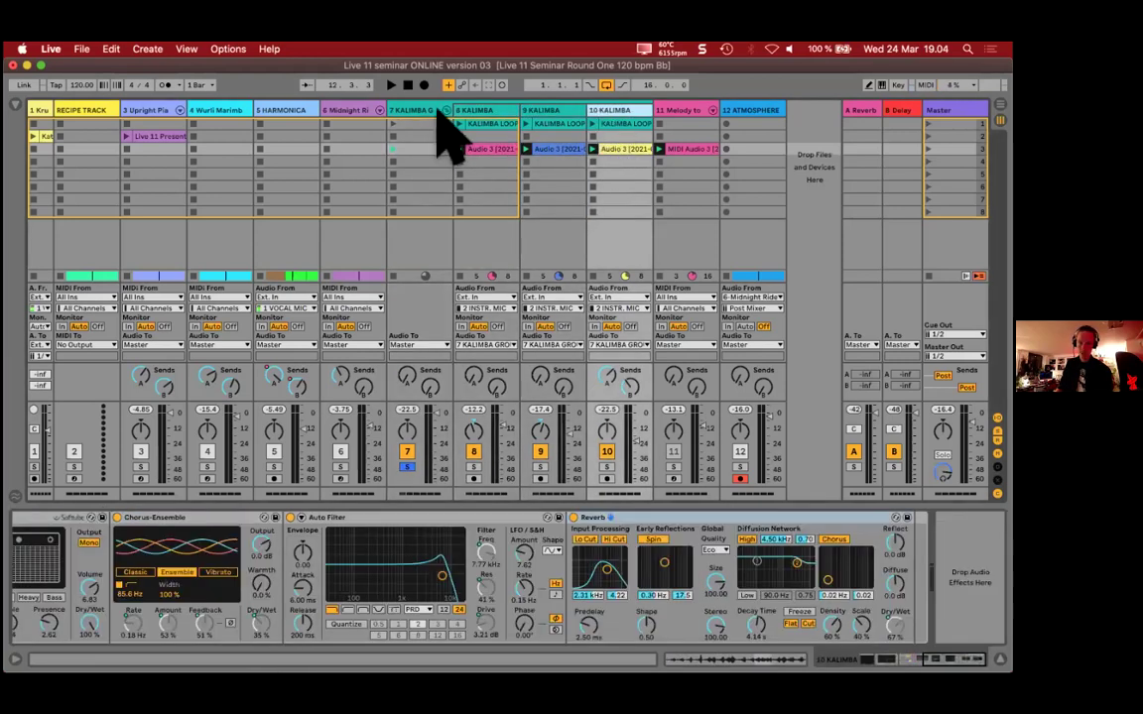
left_click(454, 212)
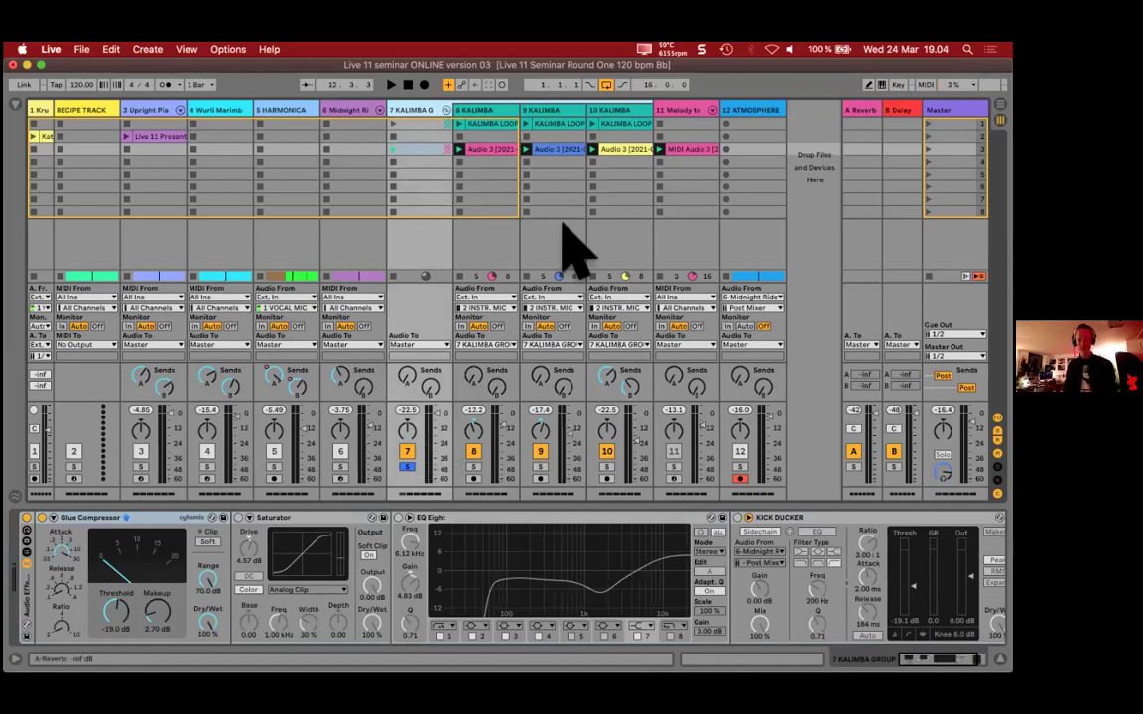
left_click(558, 150)
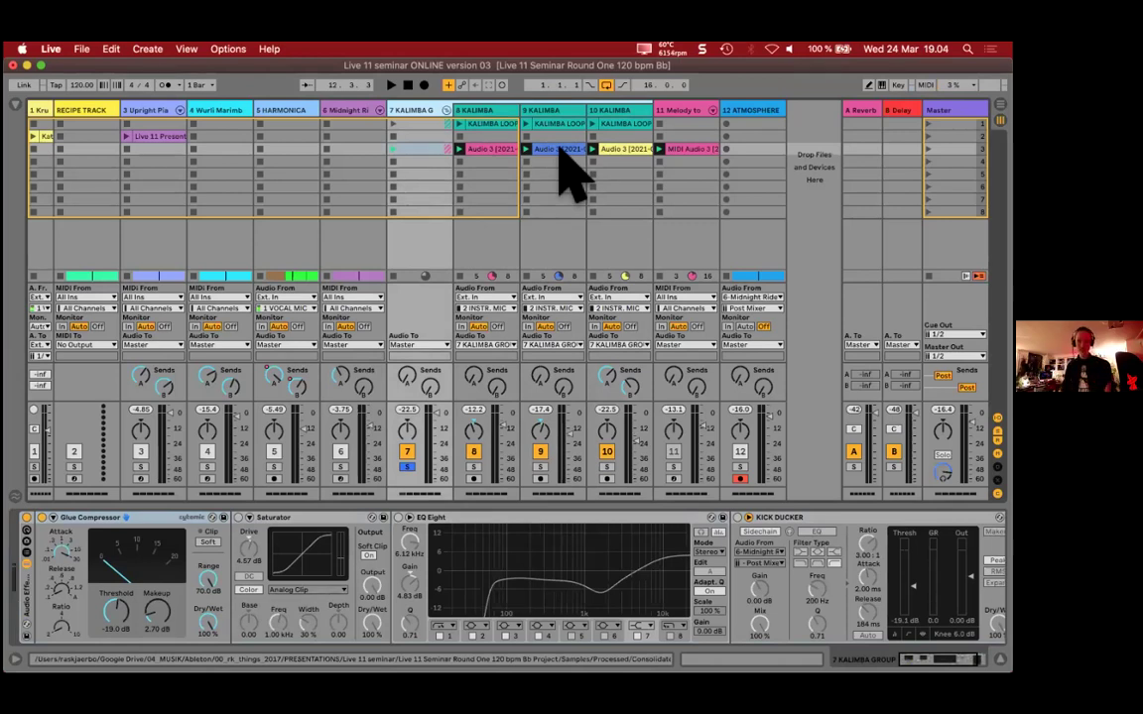
Step: Set the group's Glue Compressor threshold to -21.0 dB while auditioning playback
left_click_drag(115, 612, 95, 539)
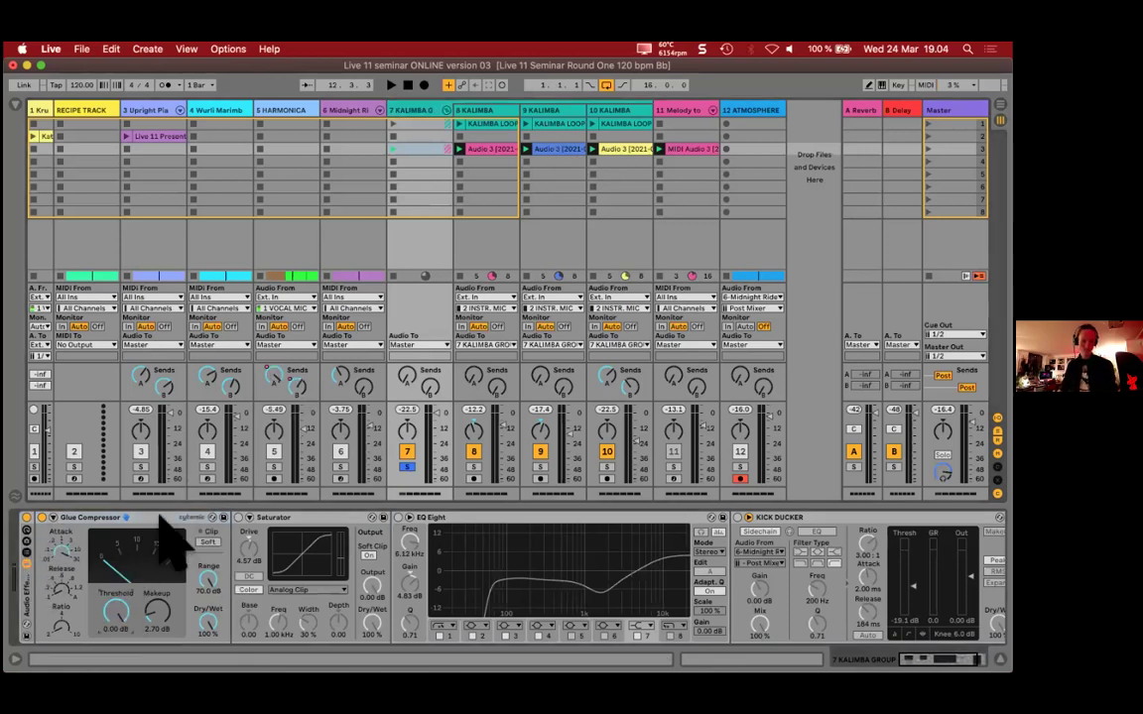
key("space")
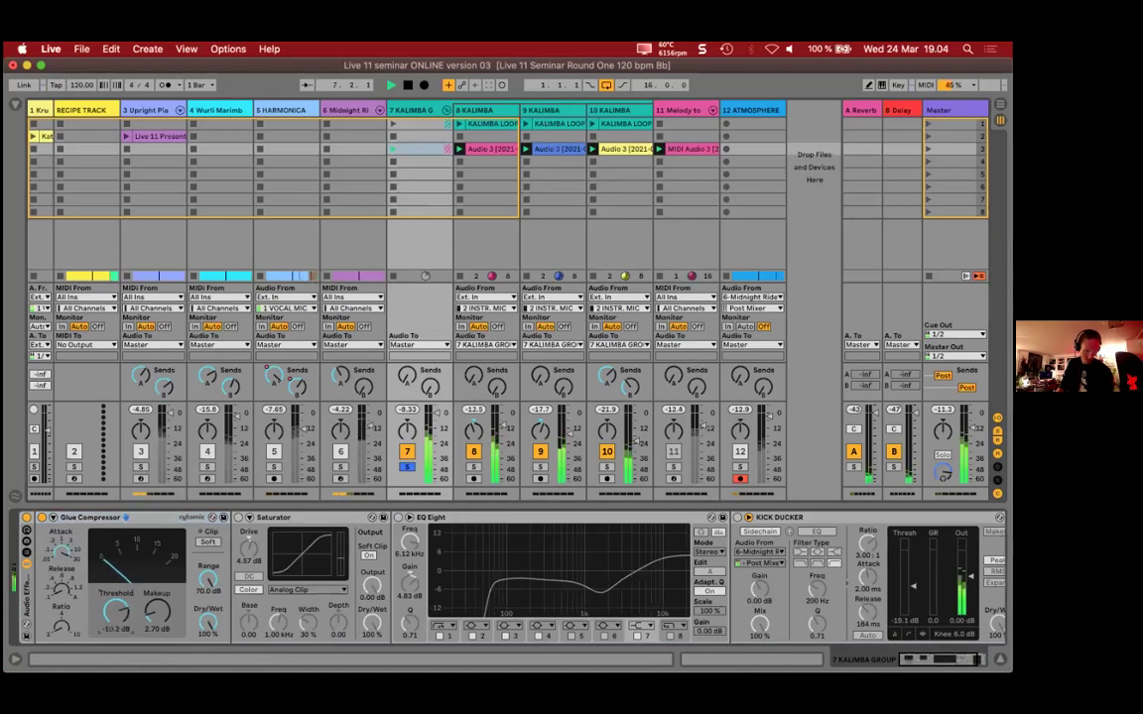
left_click_drag(117, 607, 117, 615)
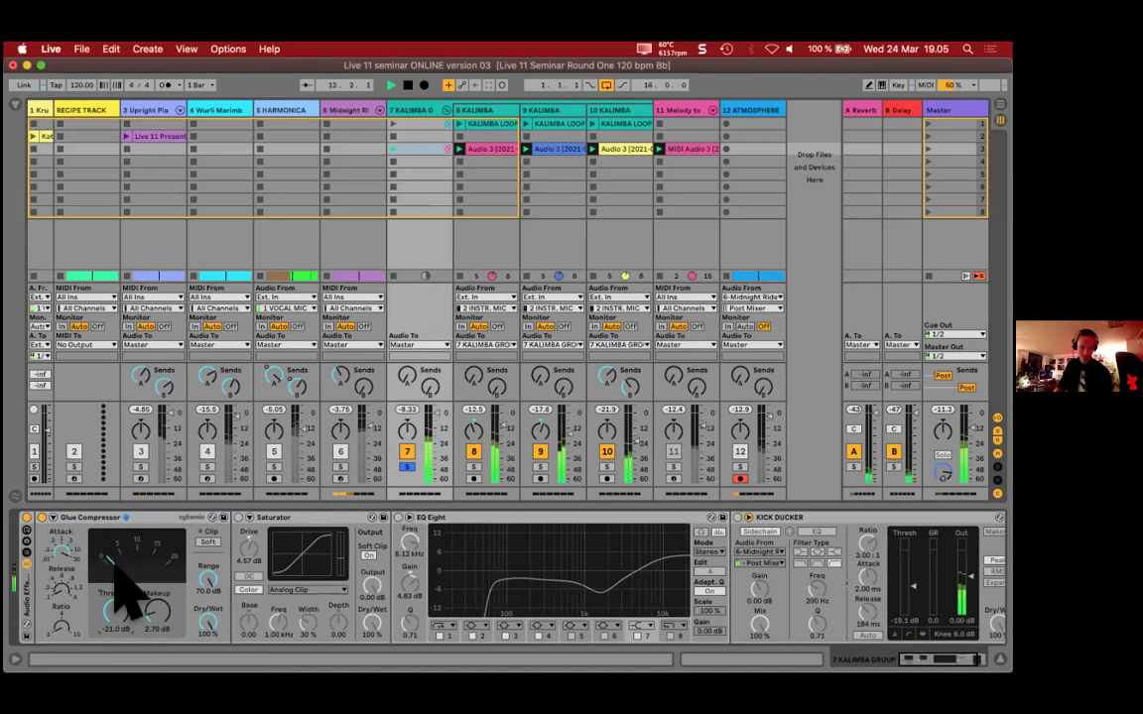
Step: Switch the Saturator back on and show track 9 KALIMBA's devices
left_click(302, 528)
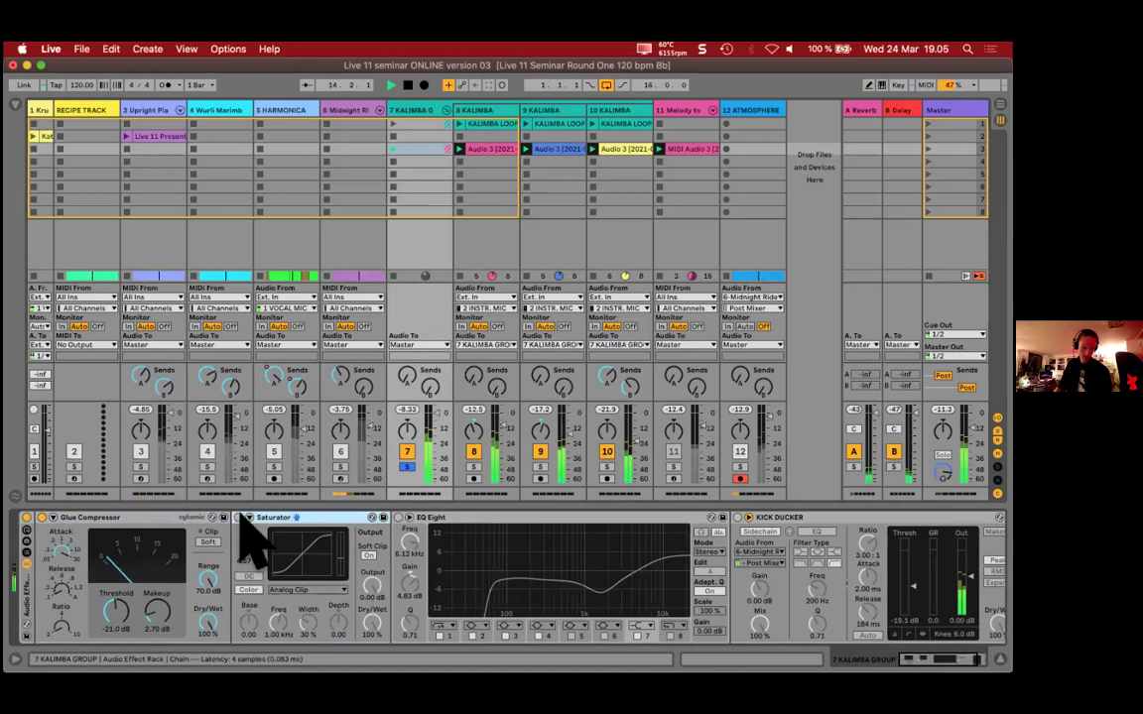
left_click(241, 517)
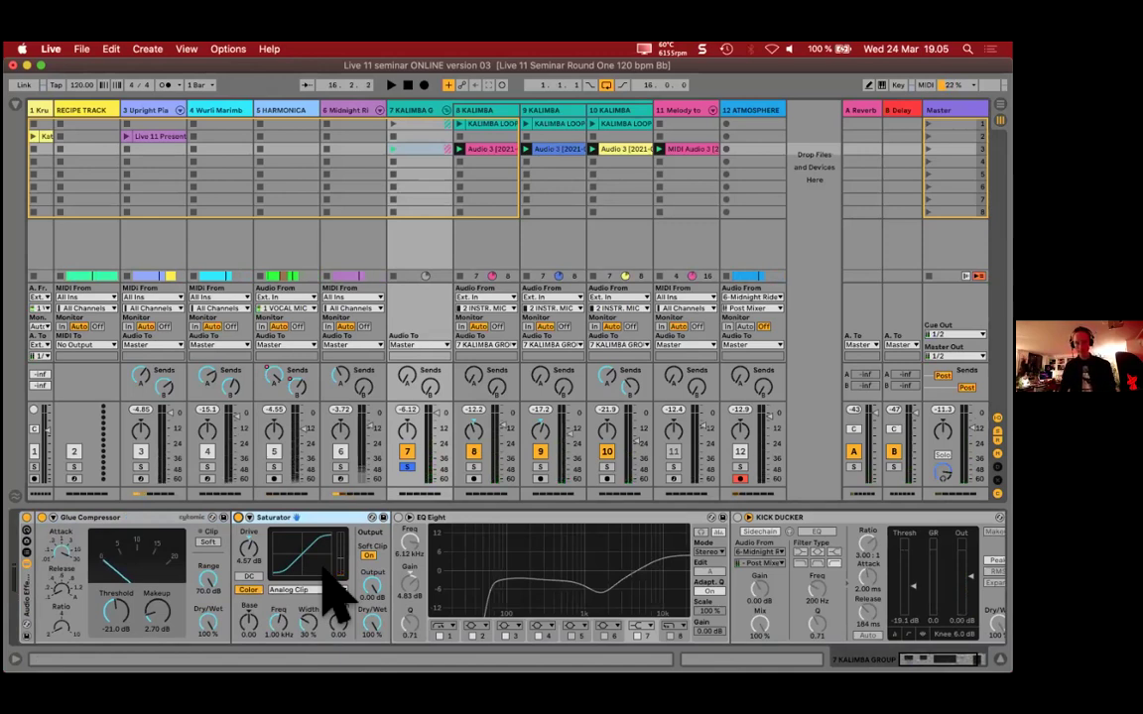
left_click(544, 110)
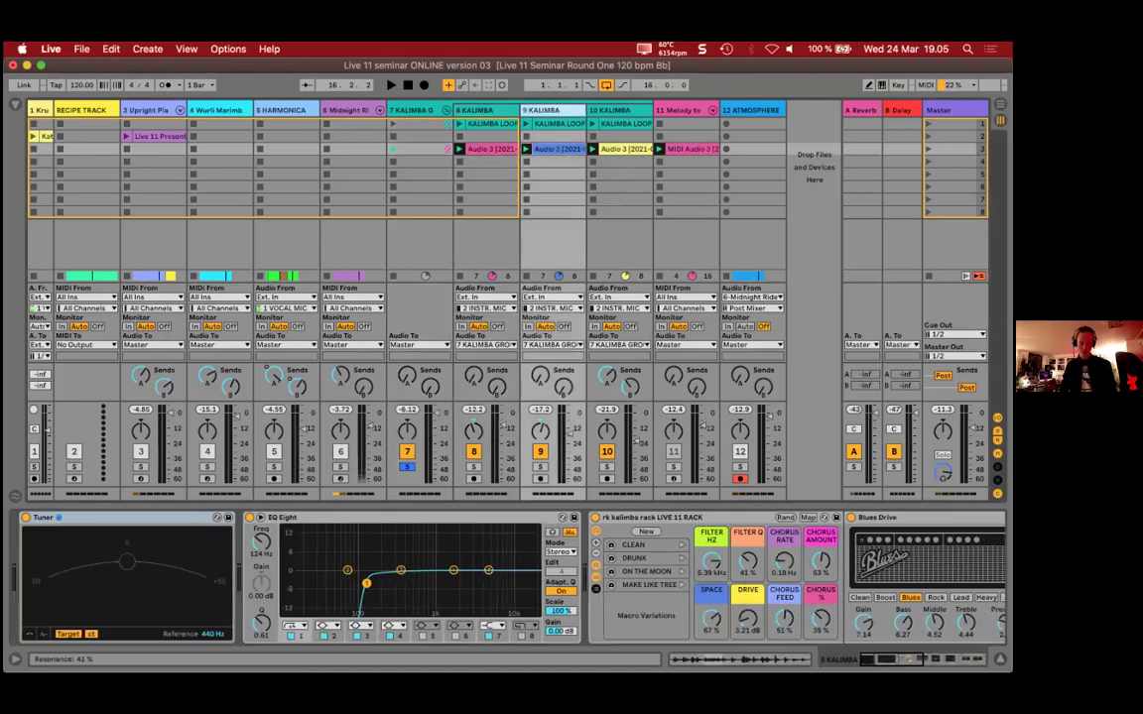
scroll(743, 585, "right", 10)
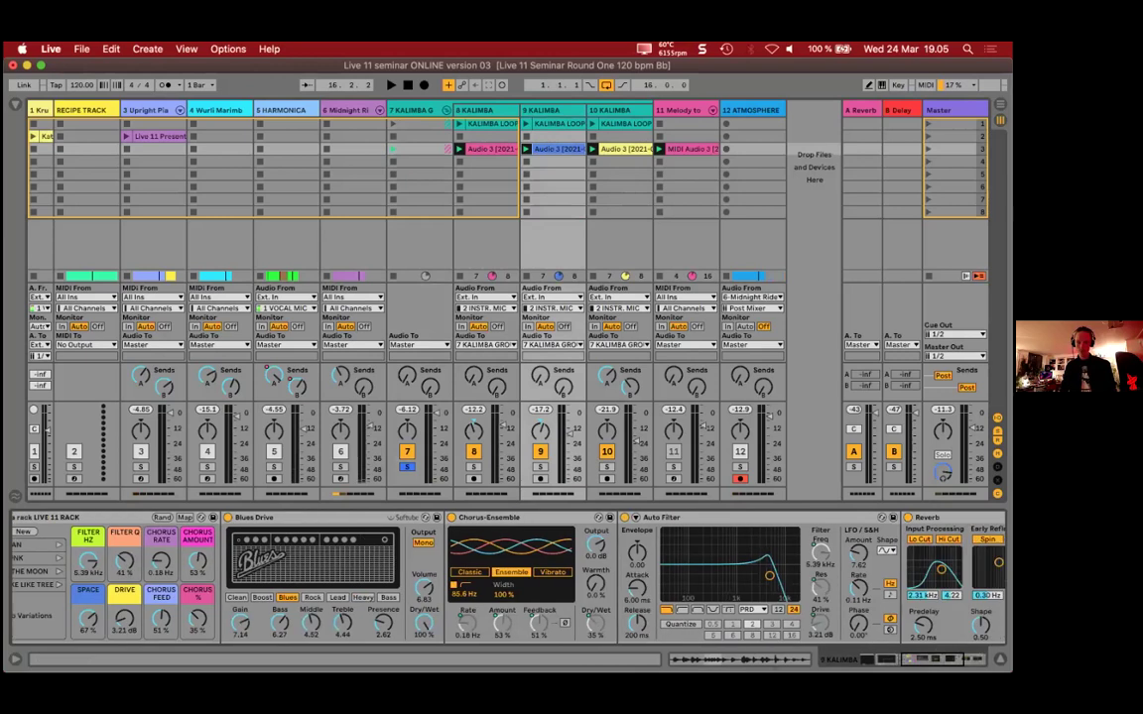
left_click(751, 609)
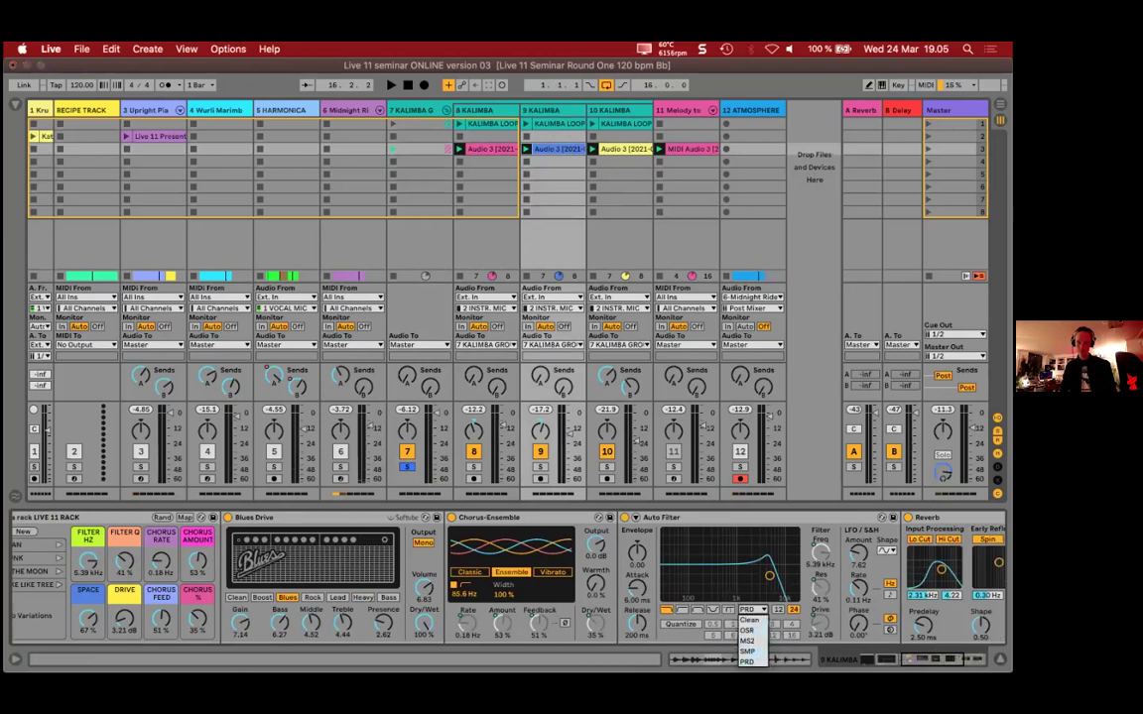
left_click(751, 620)
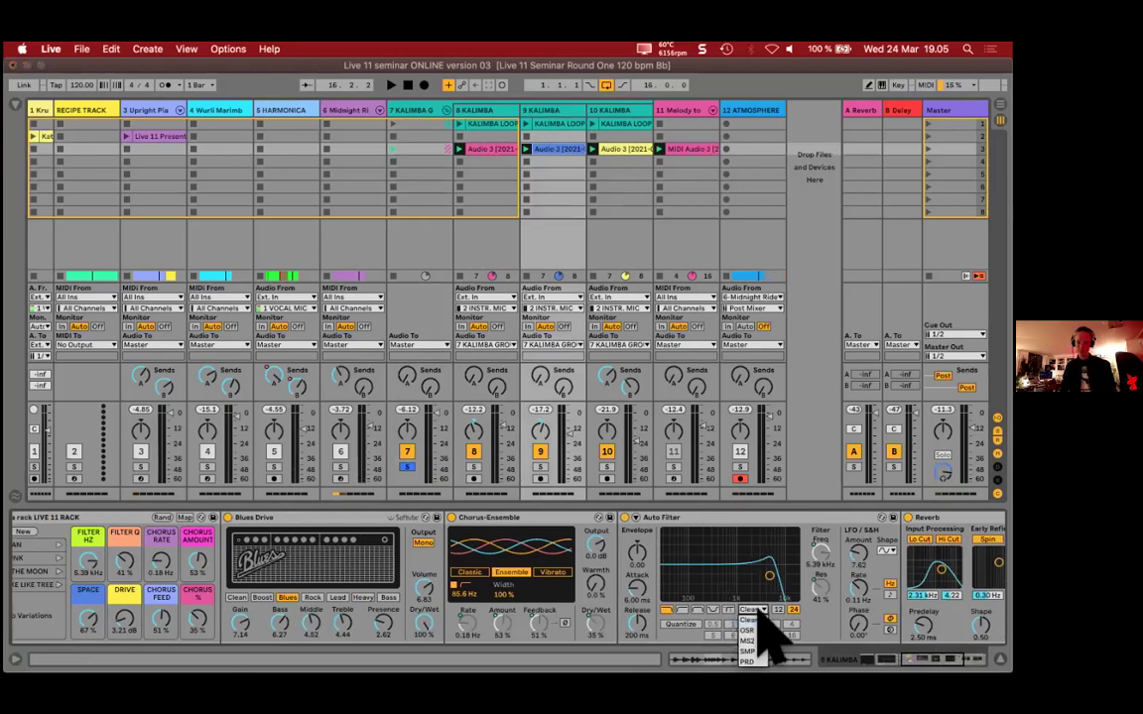
left_click(746, 661)
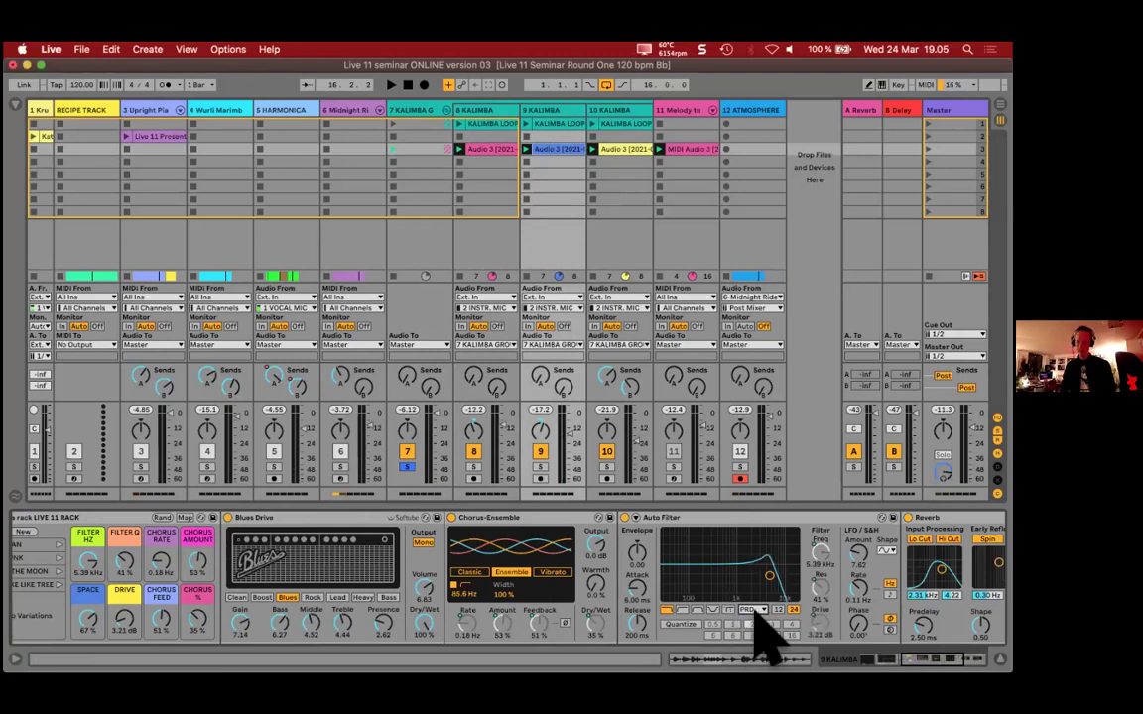
left_click(760, 611)
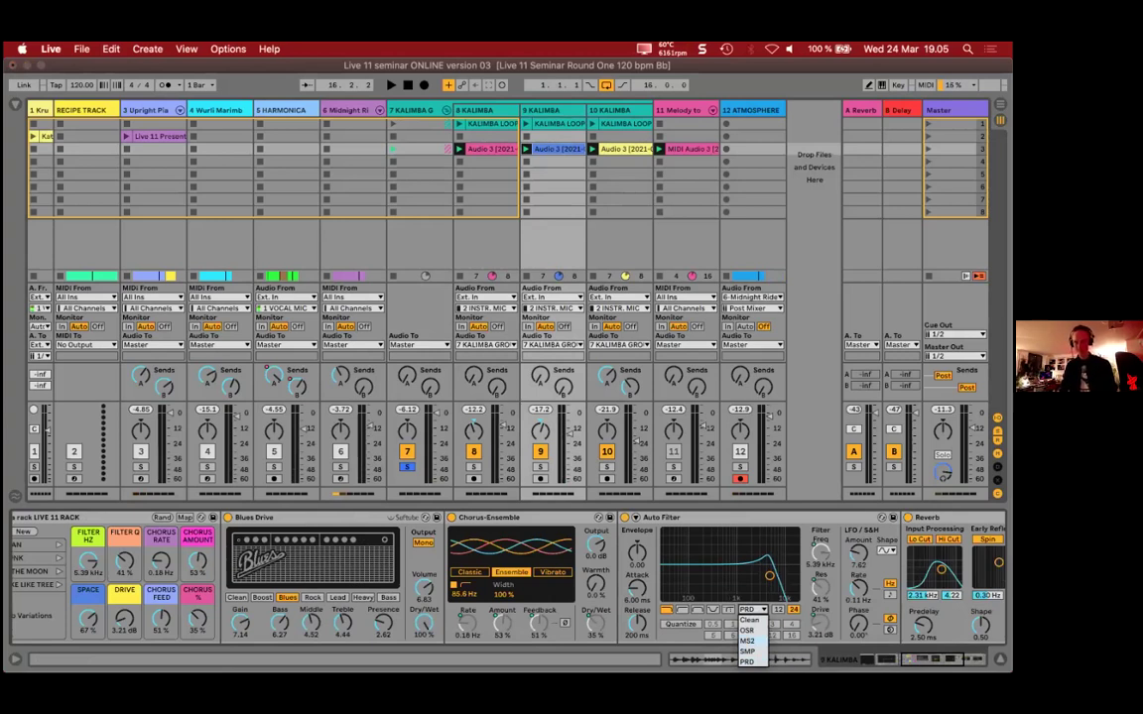
left_click(751, 659)
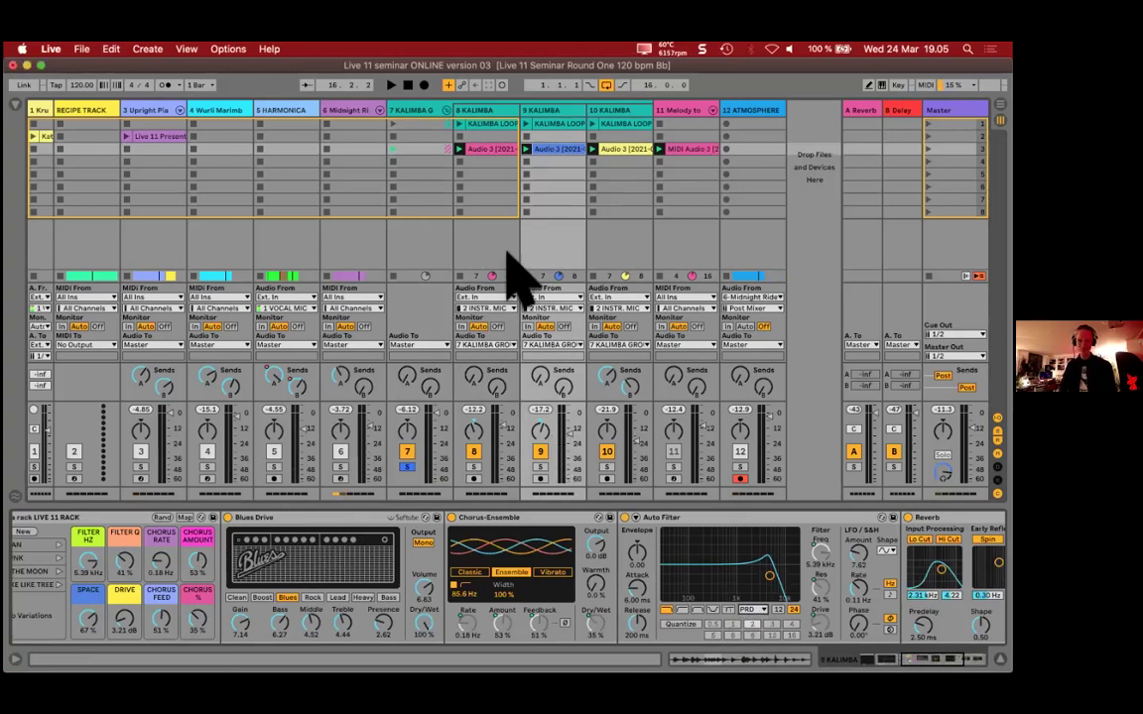
Step: Return to the KALIMBA GROUP chain, audition it, and select the Glue Compressor and Saturator
left_click(432, 112)
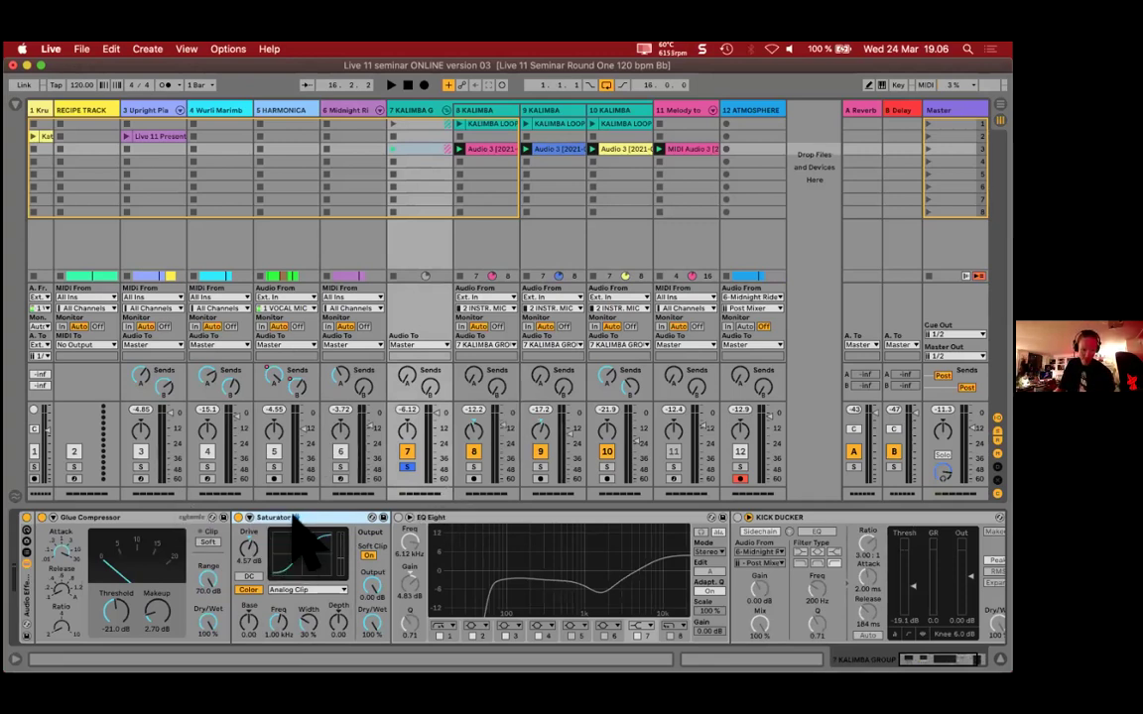
left_click(124, 525)
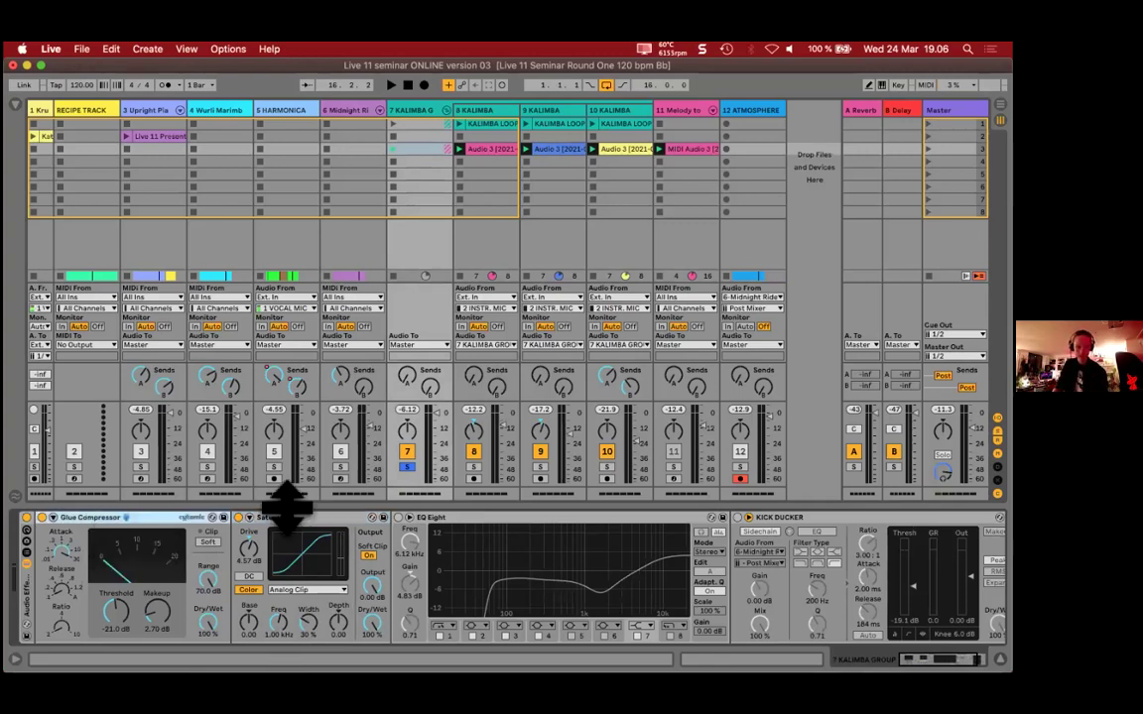
key("space")
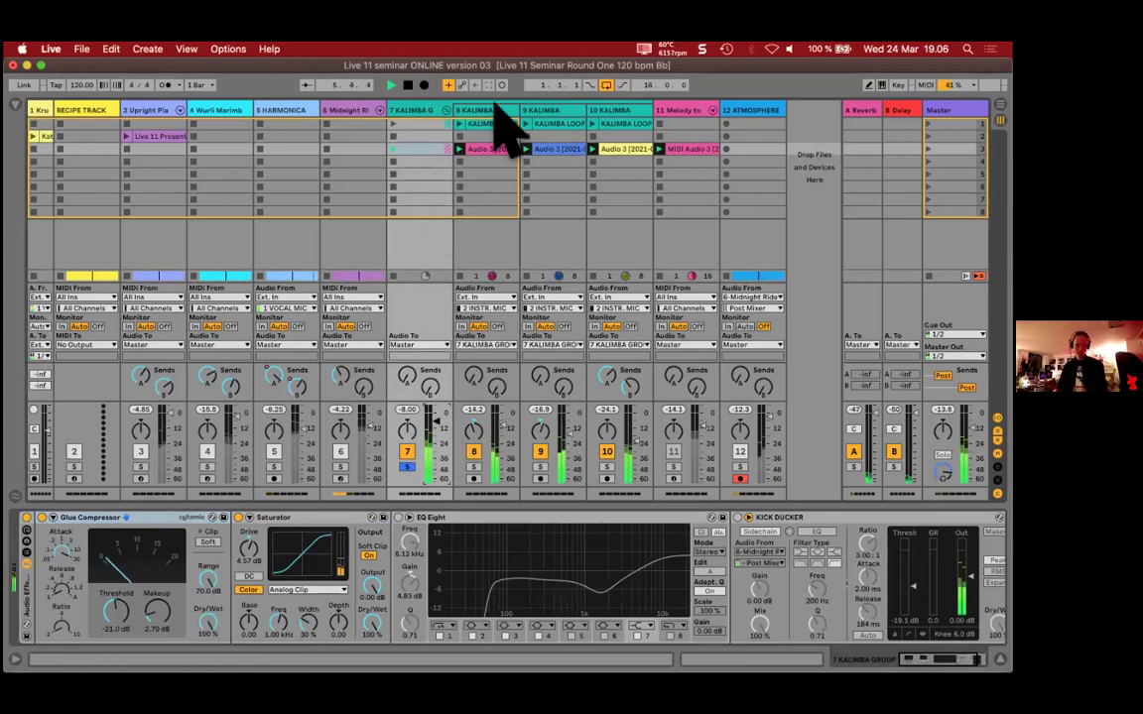
key("Right")
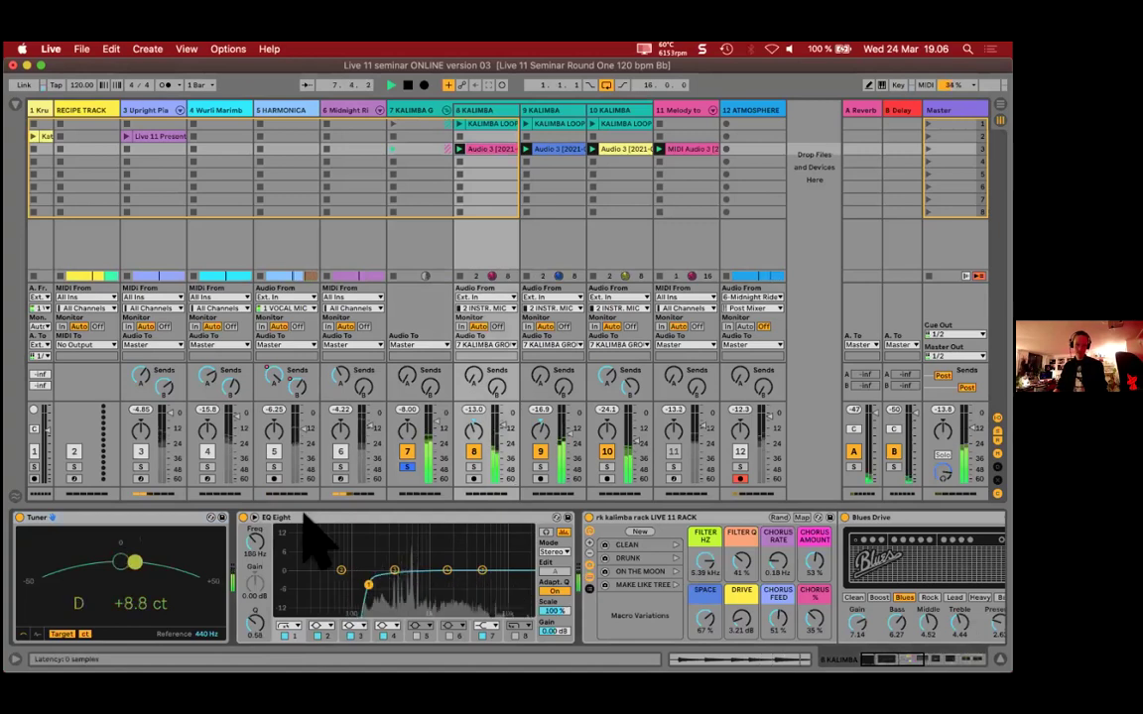
left_click(402, 109)
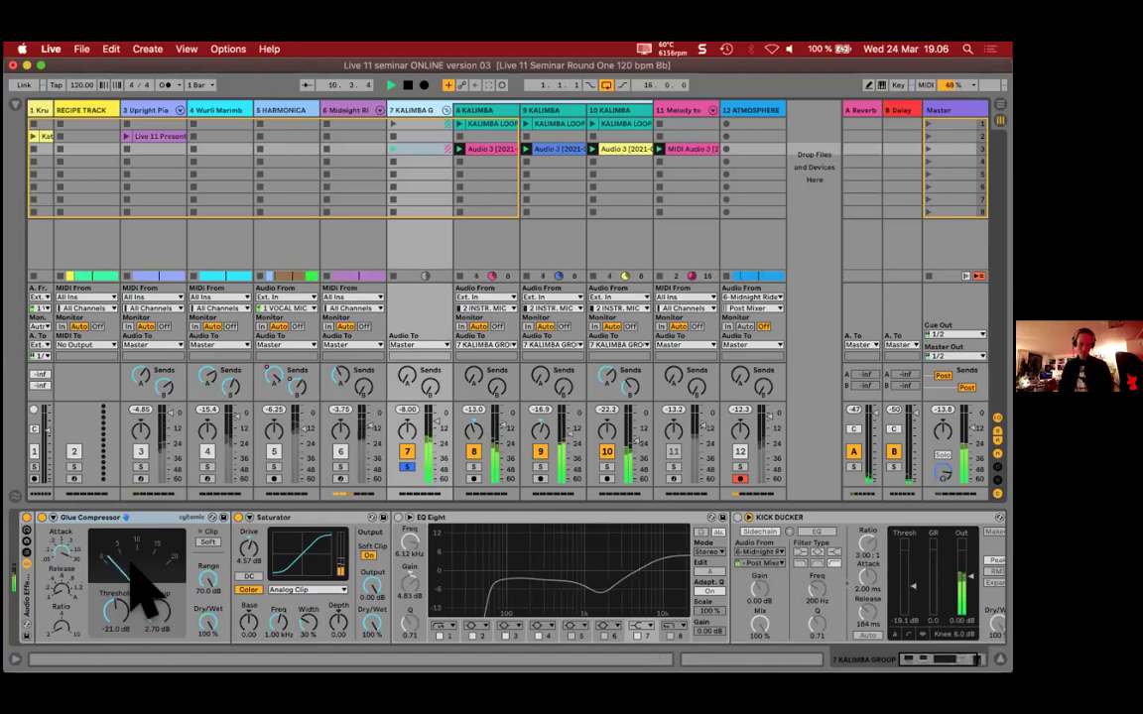
left_click(285, 523)
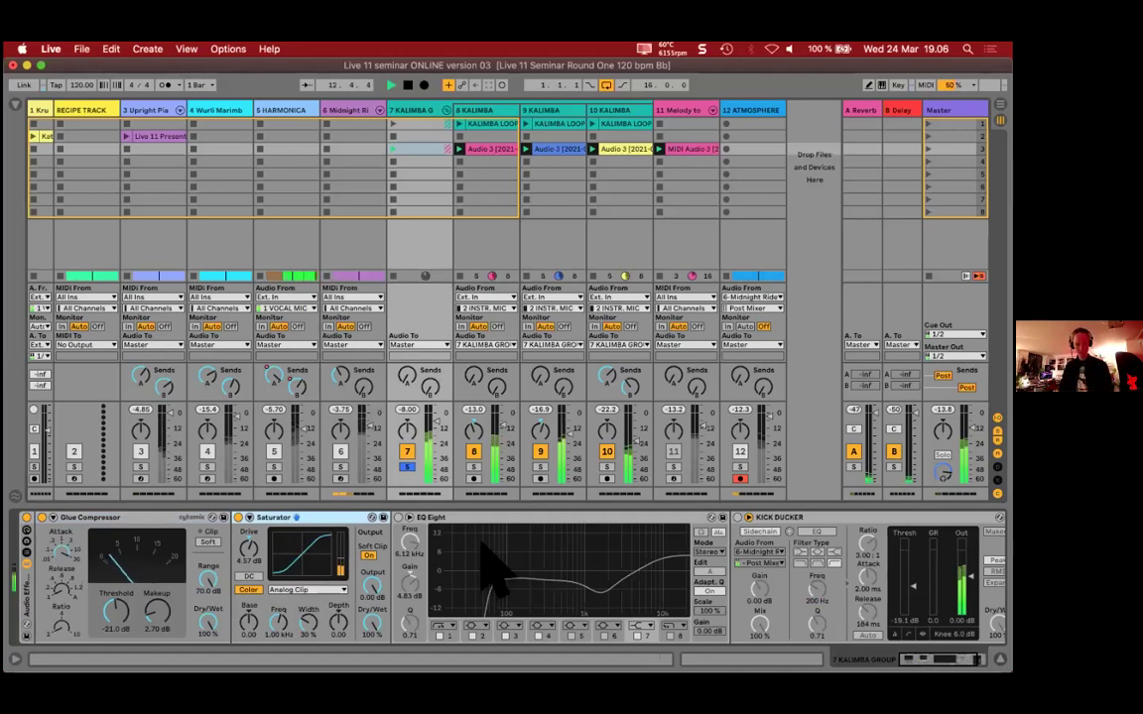
scroll(288, 536, "right", 2)
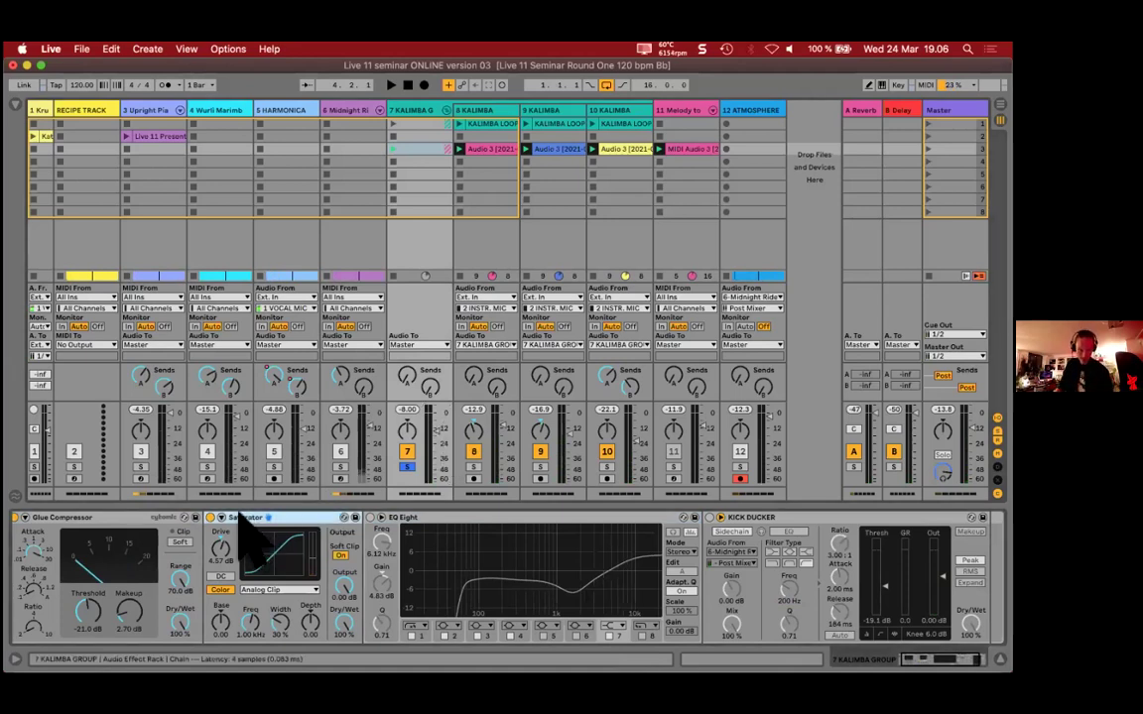
Step: Re-enable EQ Eight, raise the Kalimba group volume to about -4 dB, and expand the EQ display
left_click(412, 530)
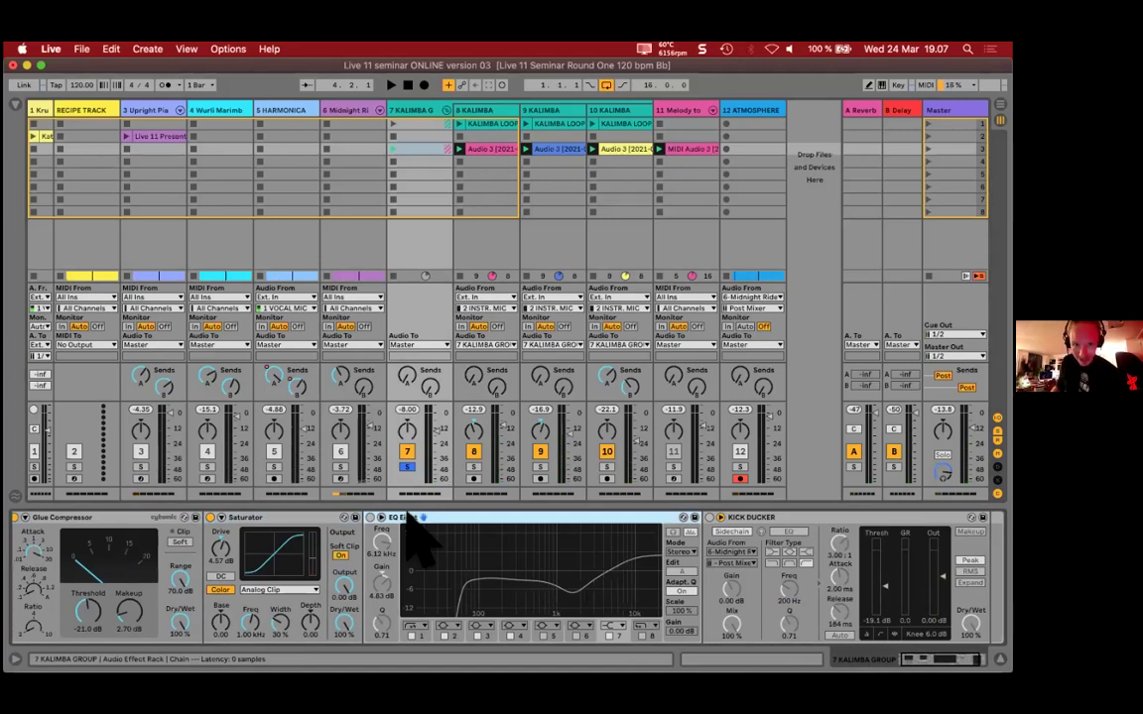
left_click(370, 517)
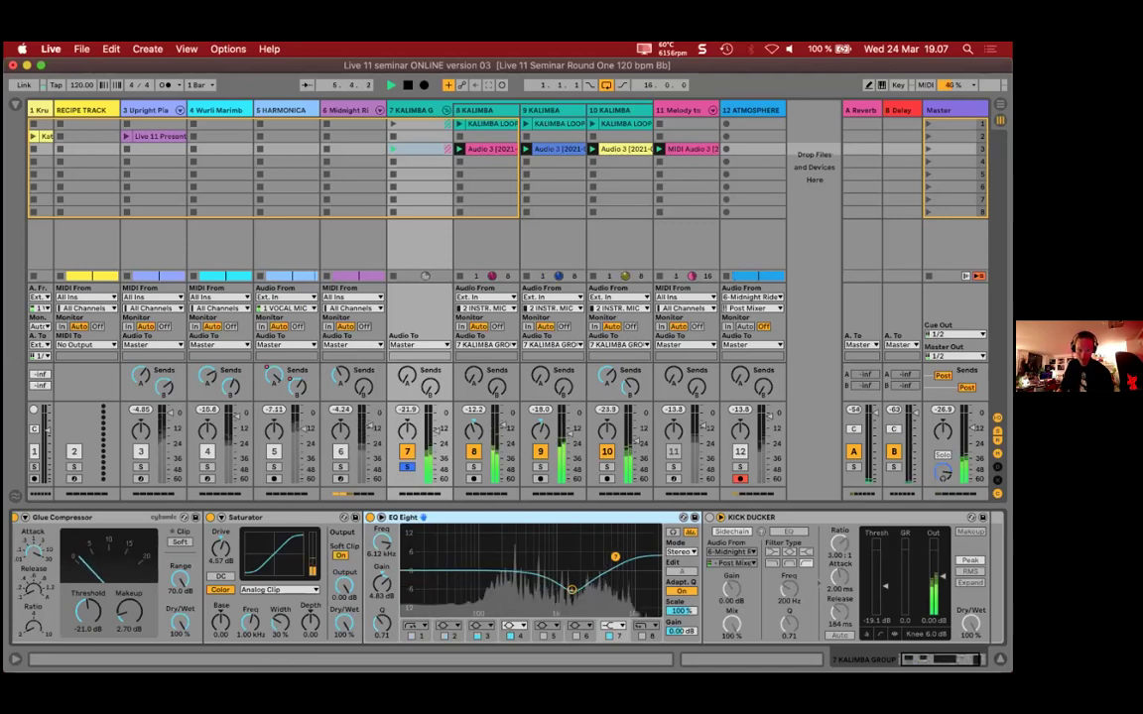
left_click_drag(438, 454, 446, 436)
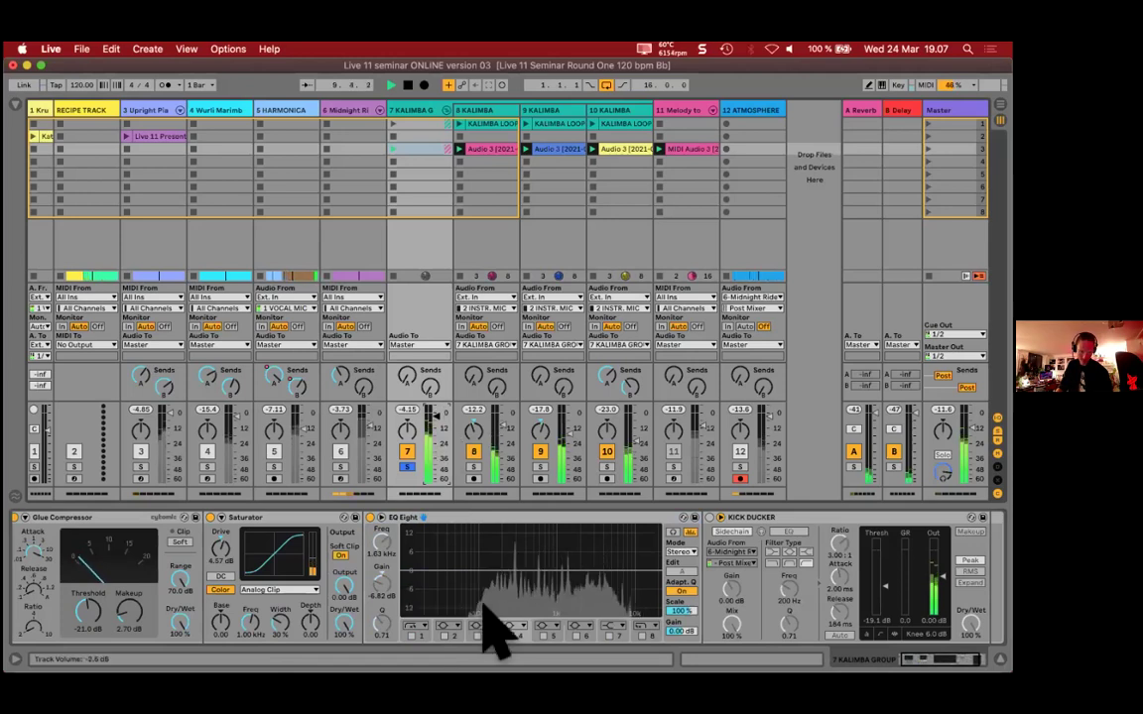
left_click(683, 517)
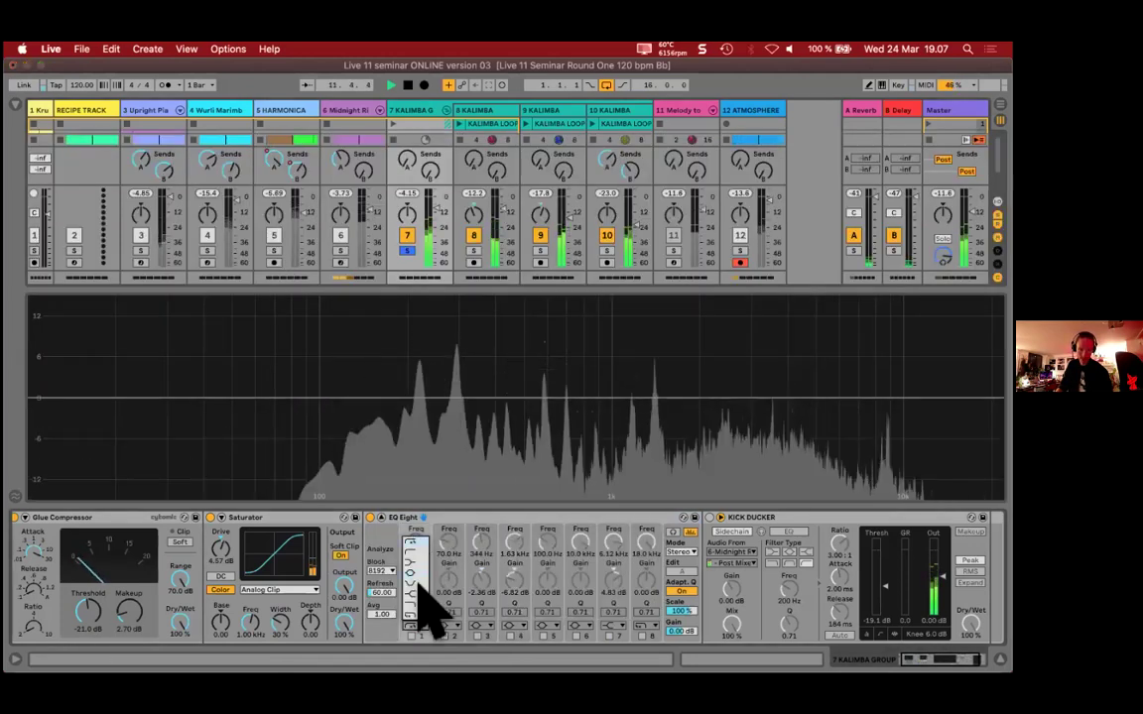
Step: Enable a low cut near 84 Hz and gentle dips near 336 Hz and 1.68 kHz
double_click(260, 437)
left_click_drag(258, 437, 301, 433)
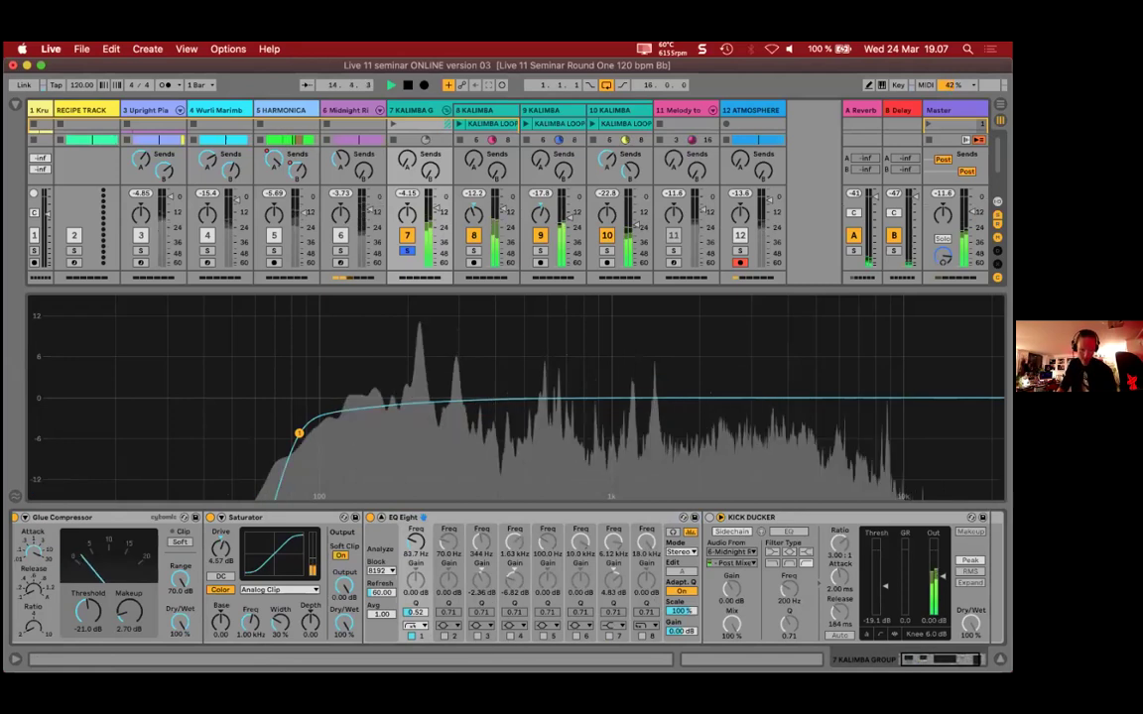
double_click(477, 413)
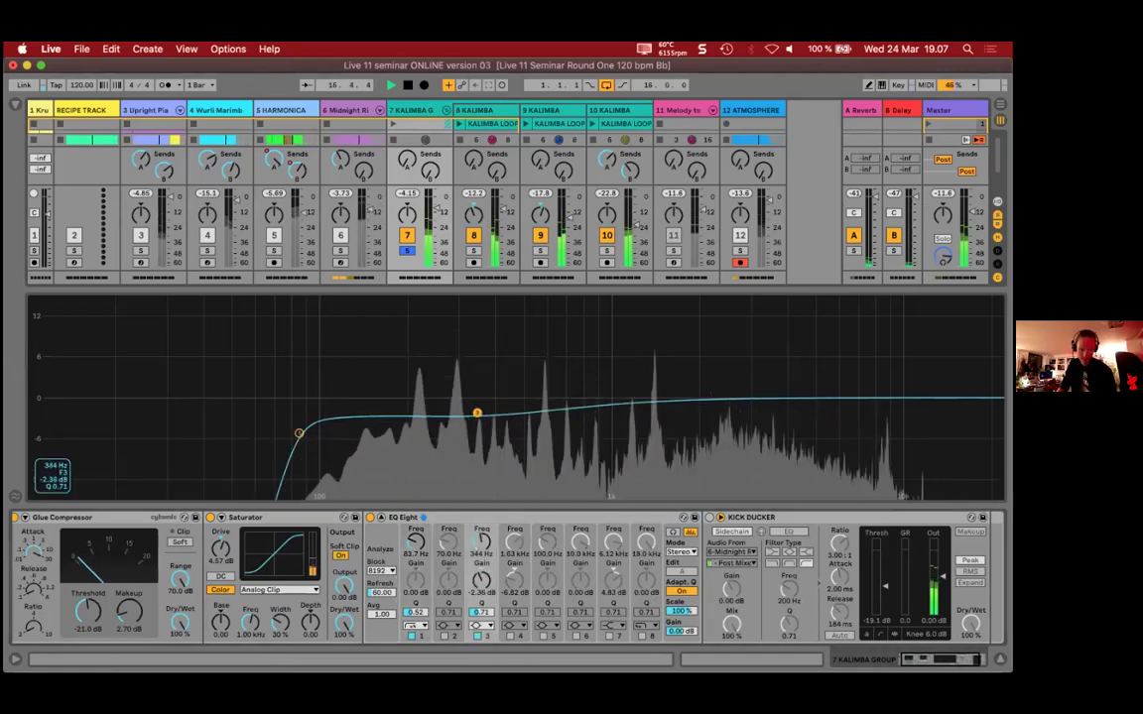
left_click_drag(478, 413, 479, 301)
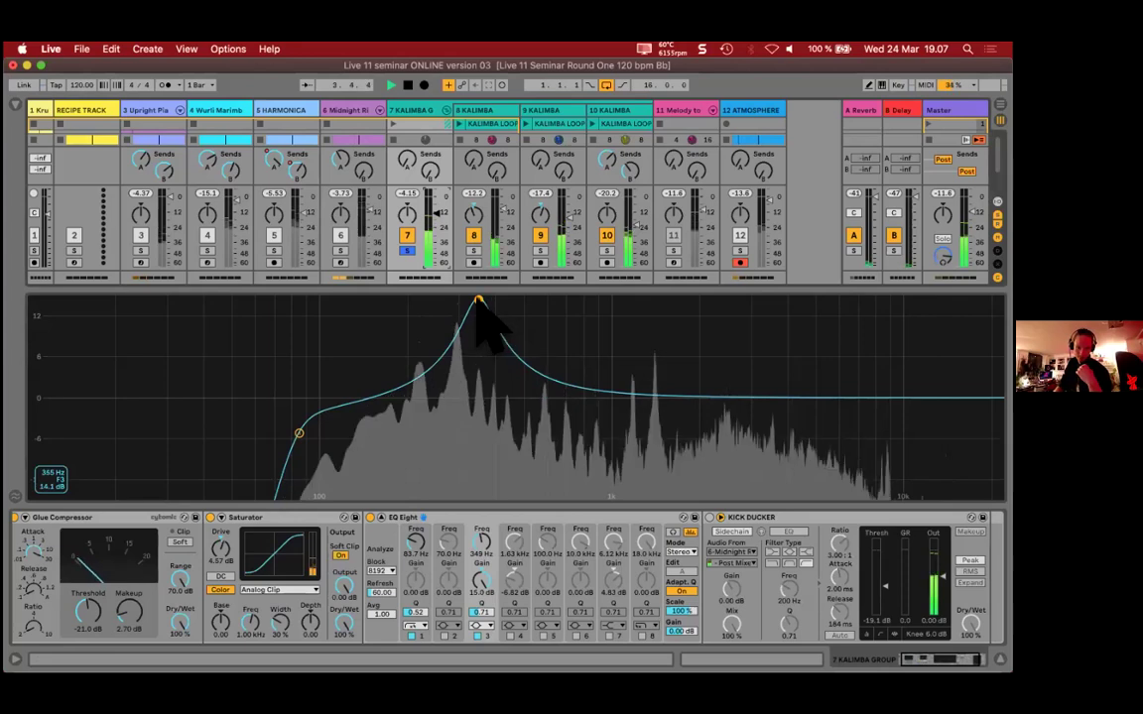
left_click_drag(477, 300, 477, 310)
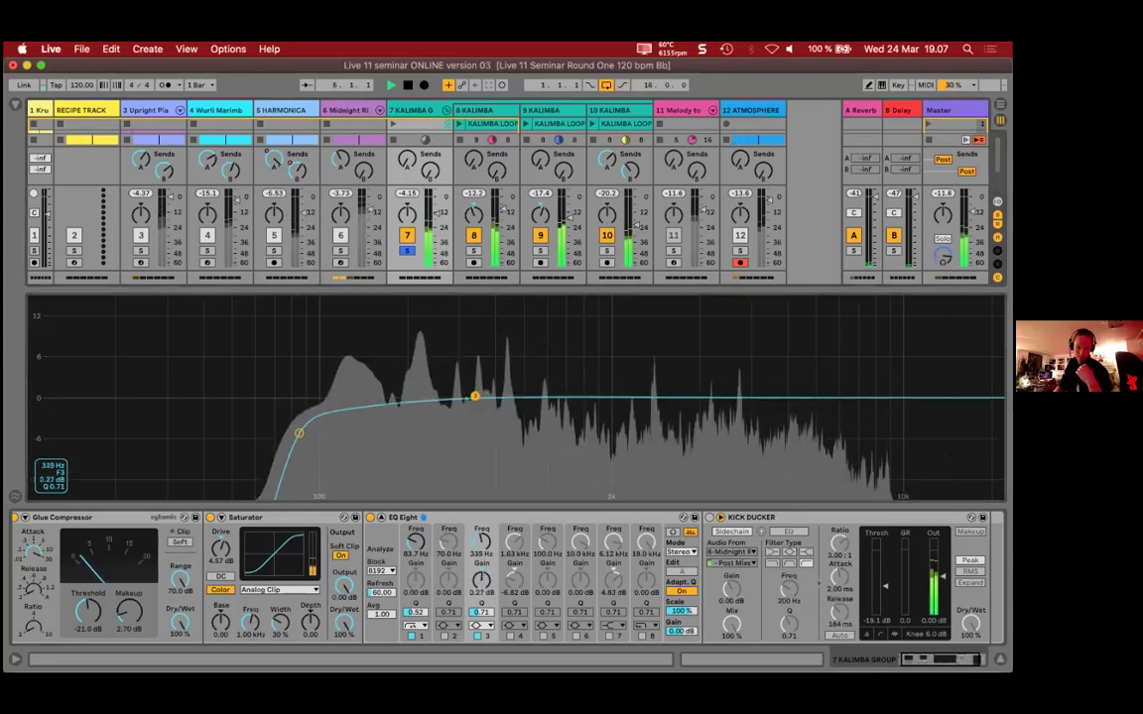
left_click_drag(475, 397, 472, 427)
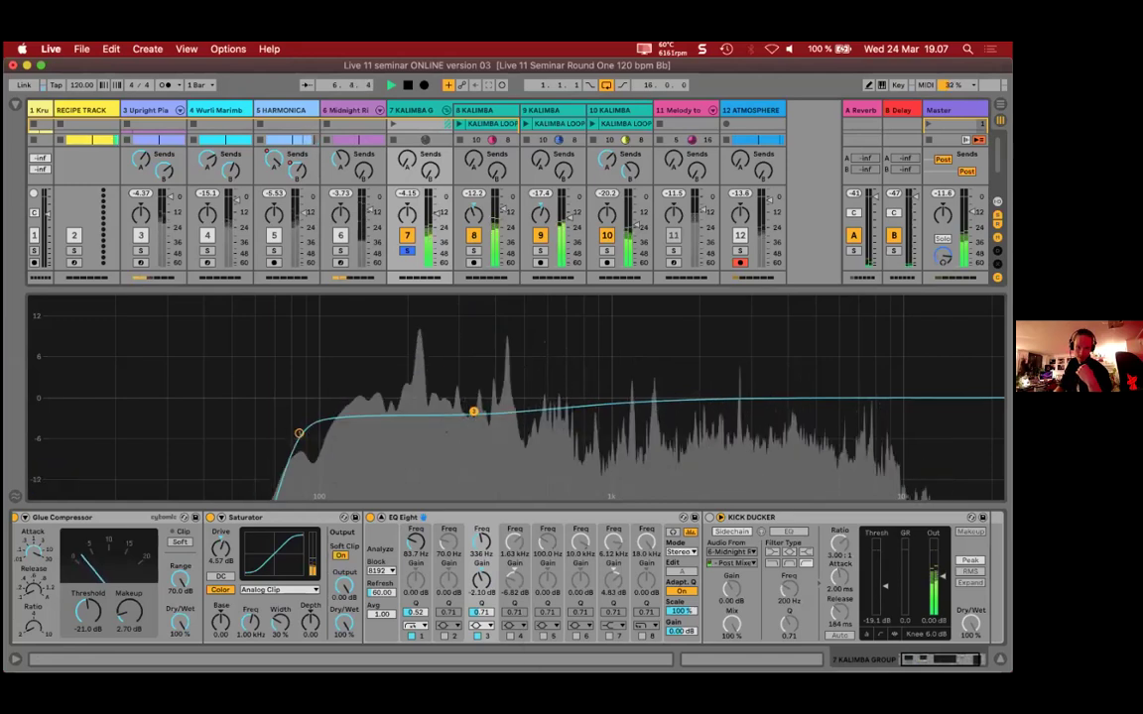
double_click(670, 441)
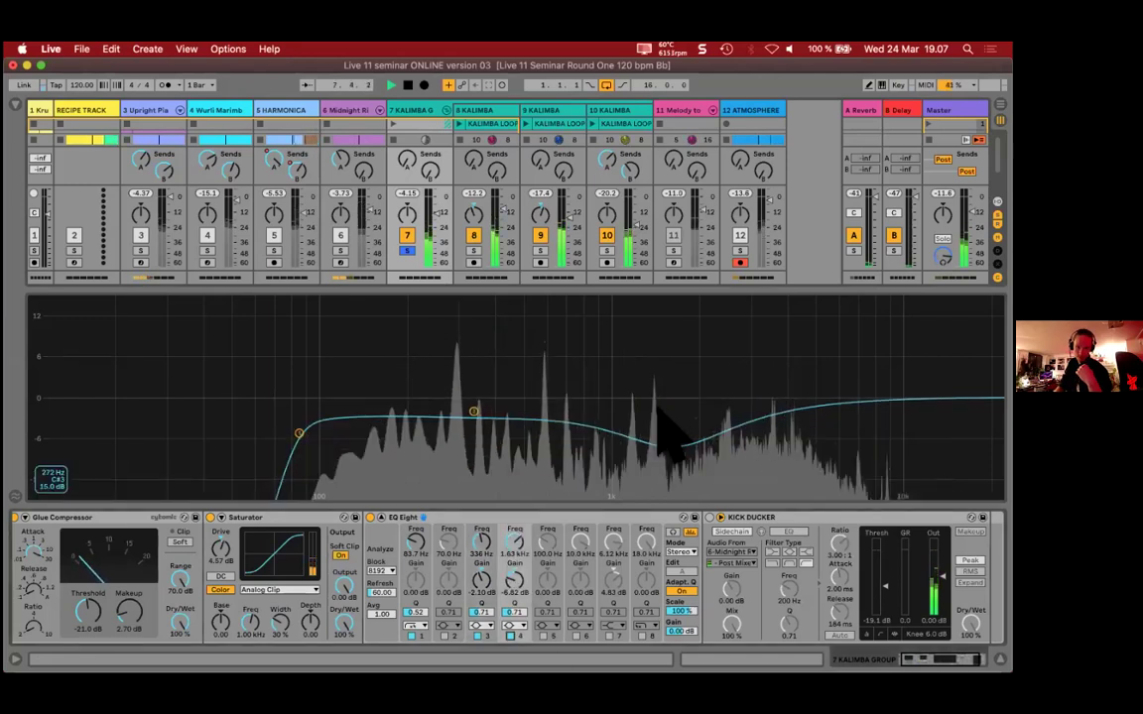
mouse_move(673, 443)
left_mouse_down()
mouse_move(675, 299)
mouse_move(675, 422)
left_mouse_up()
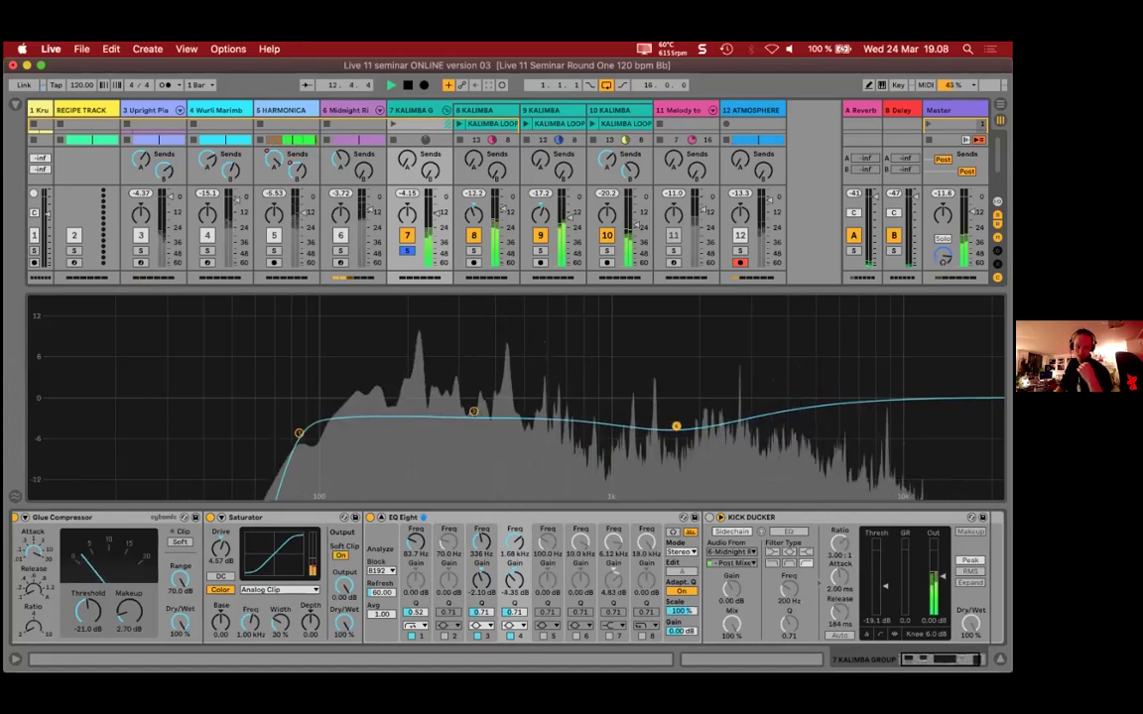
Step: Turn on band 7 as a high shelf and adjust its gain
left_click(613, 626)
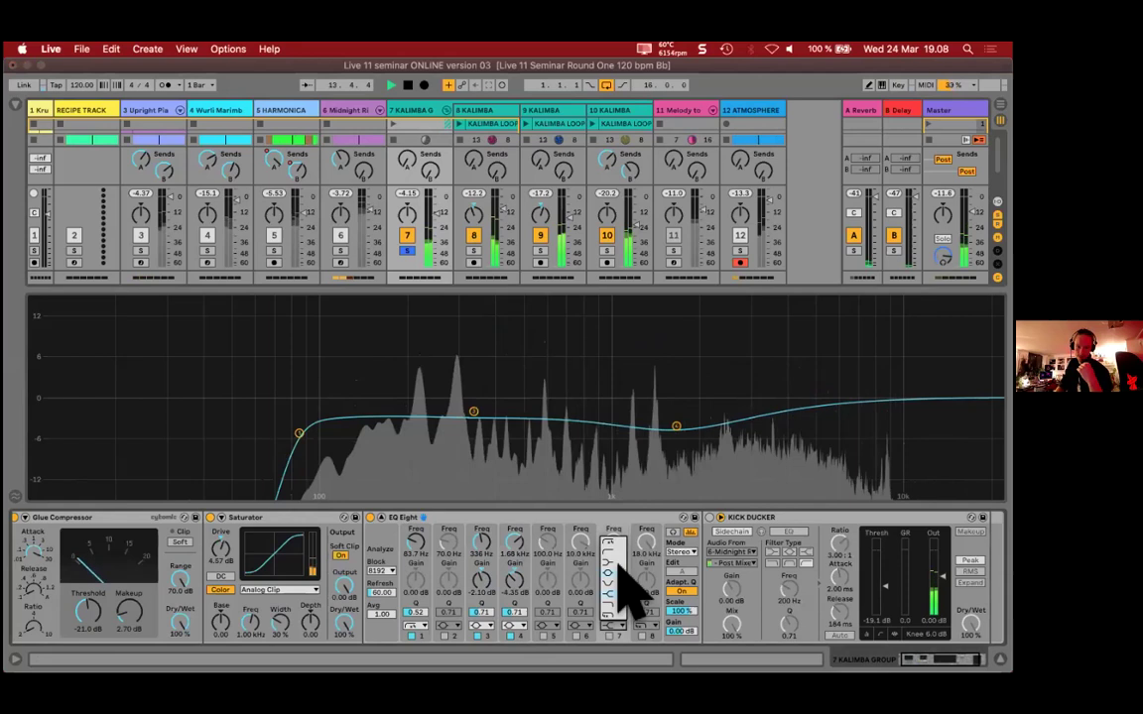
left_click(610, 595)
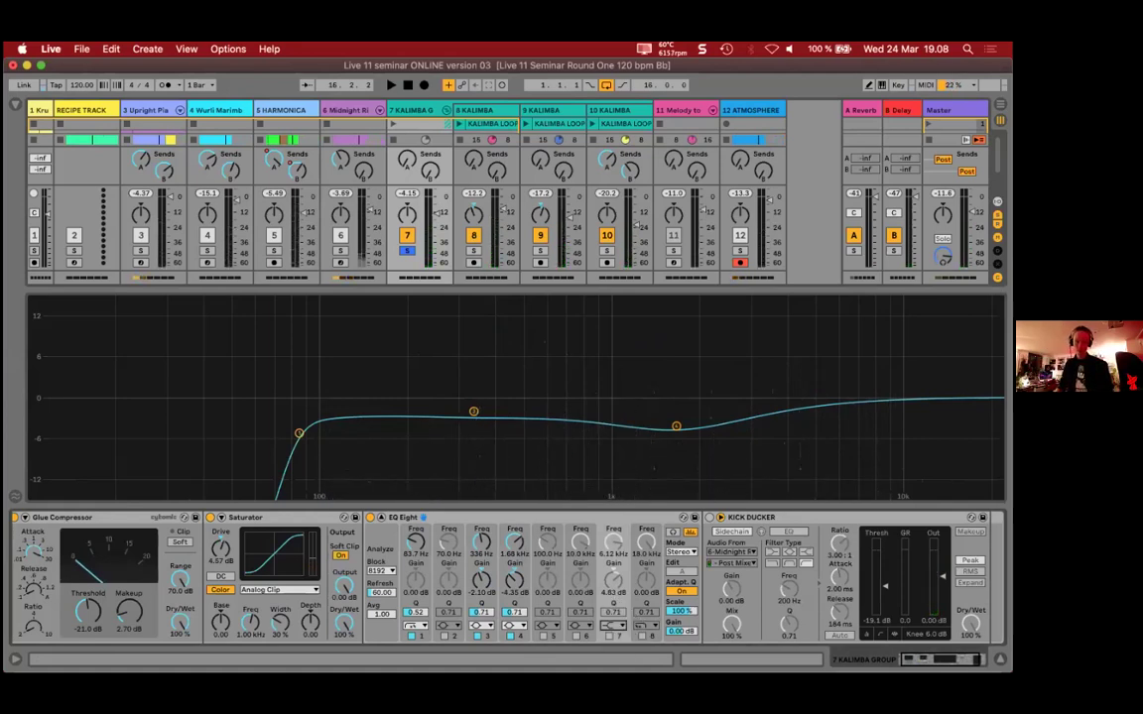
left_click(608, 635)
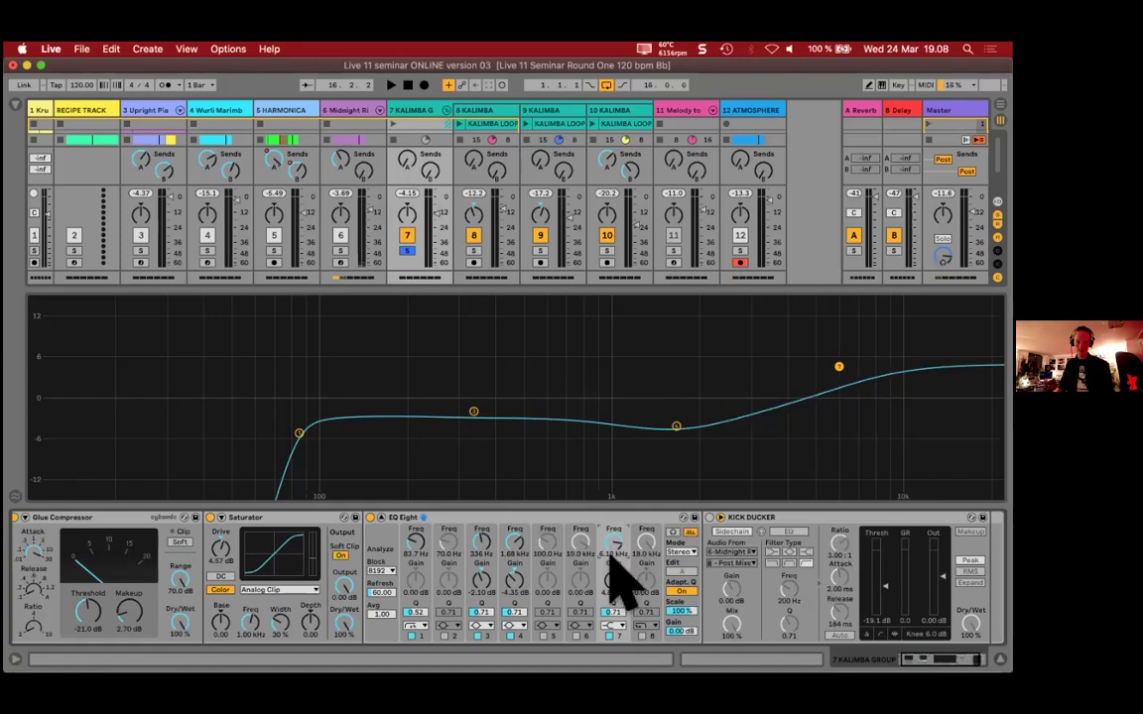
mouse_move(612, 577)
left_mouse_down()
mouse_move(612, 635)
mouse_move(612, 579)
left_mouse_up()
Step: Undo the shelf change, then re-enable the 6.12 kHz high shelf at +4.83 dB during playback
key("super+z")
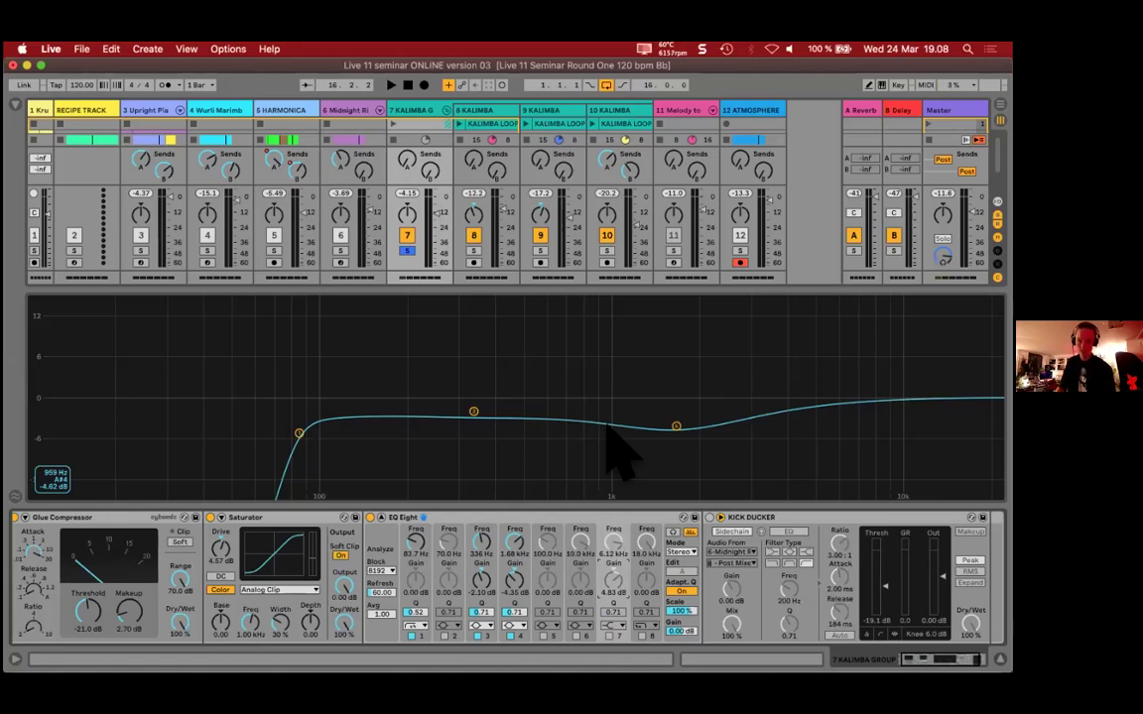
key("space")
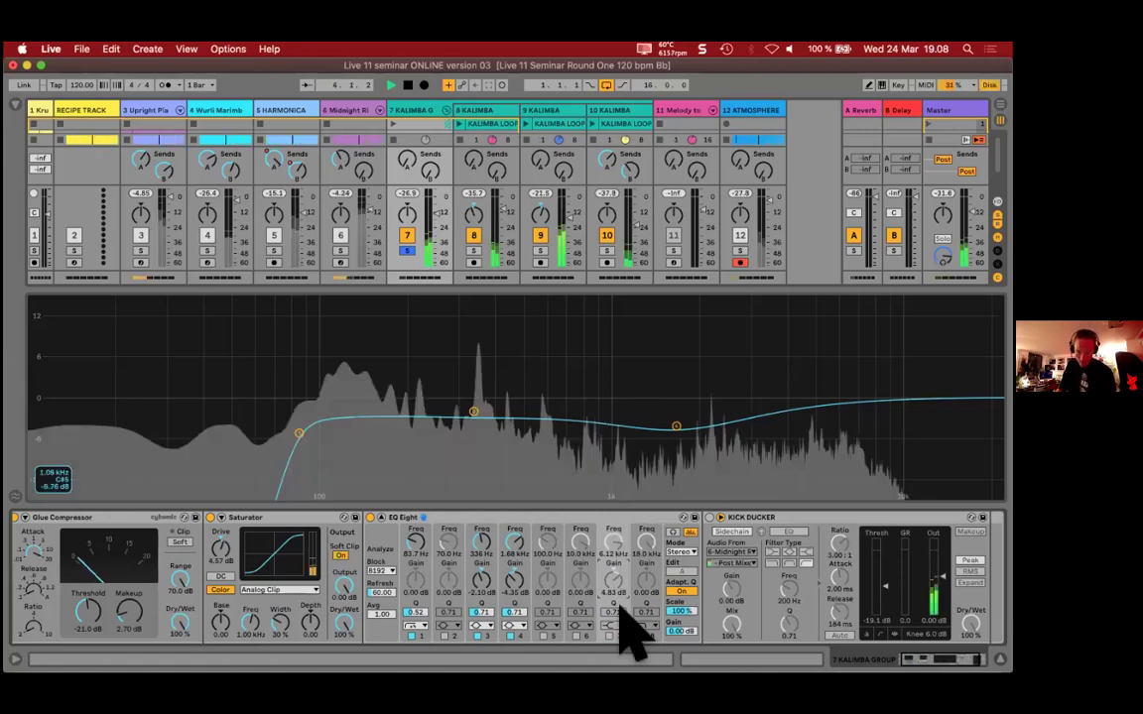
left_click(609, 635)
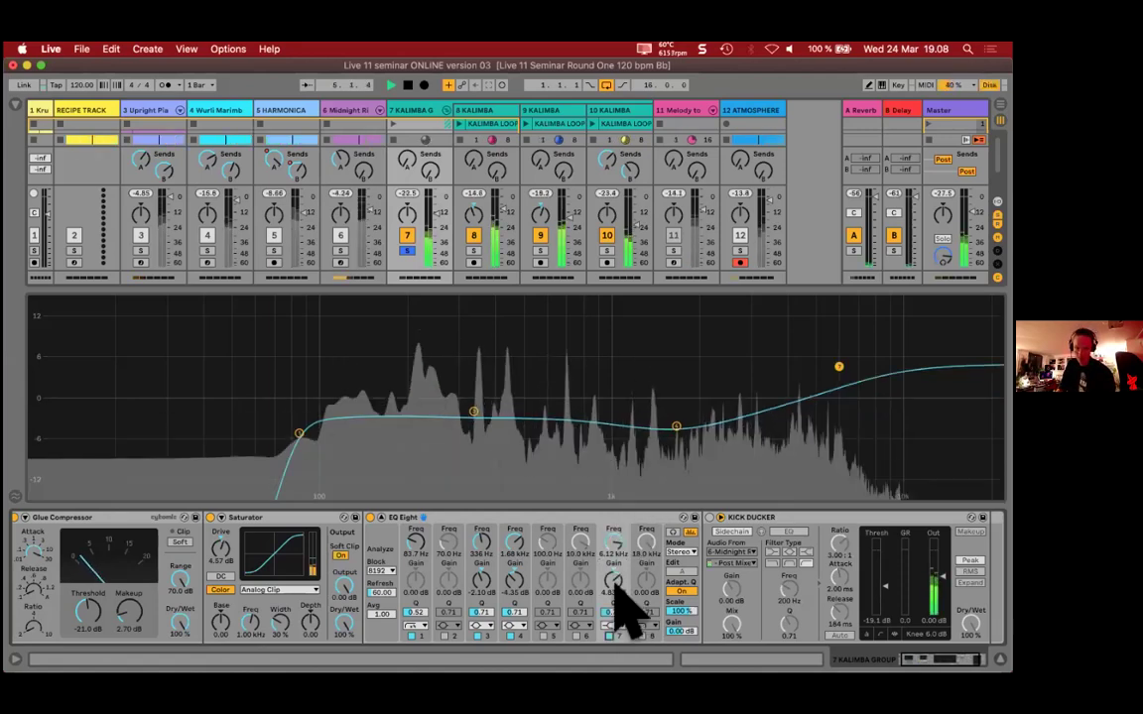
left_click_drag(838, 367, 839, 300)
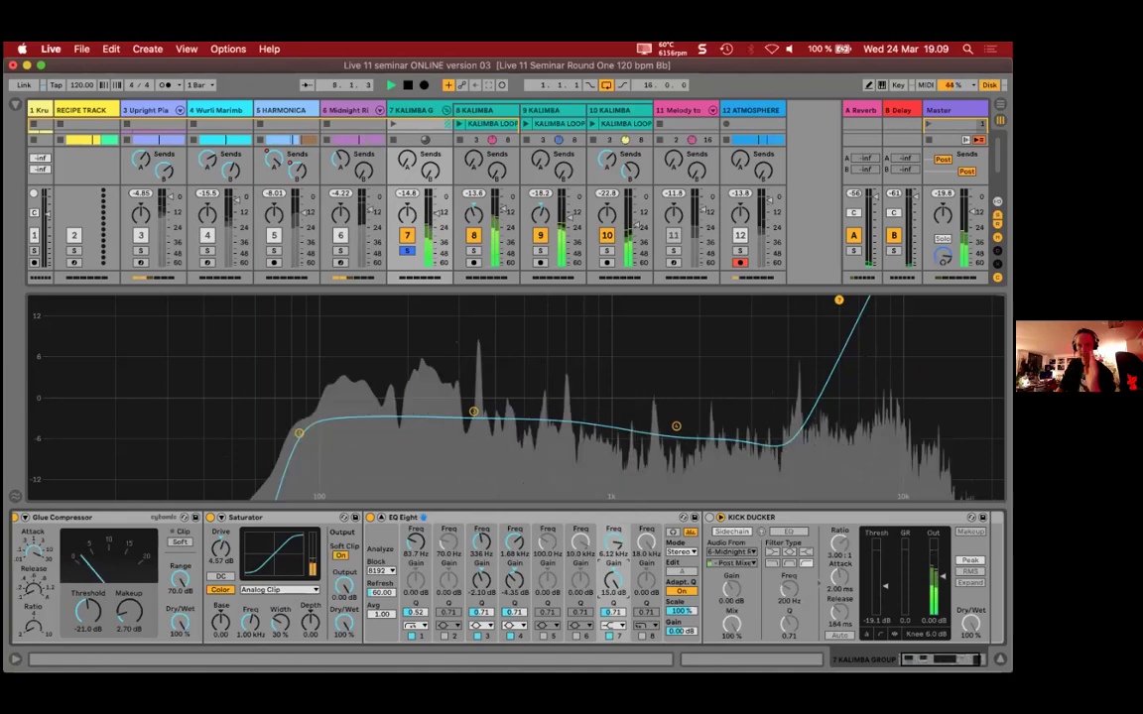
left_click_drag(839, 299, 838, 380)
left_click_drag(613, 578, 613, 560)
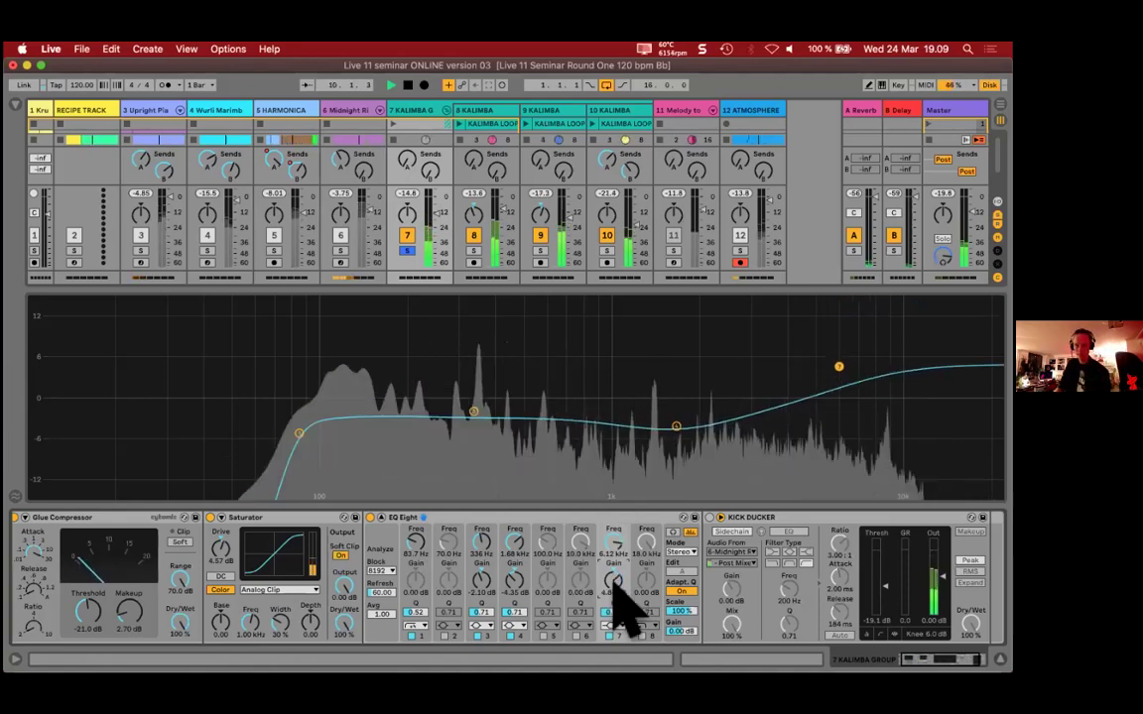
scroll(734, 571, "right", 3)
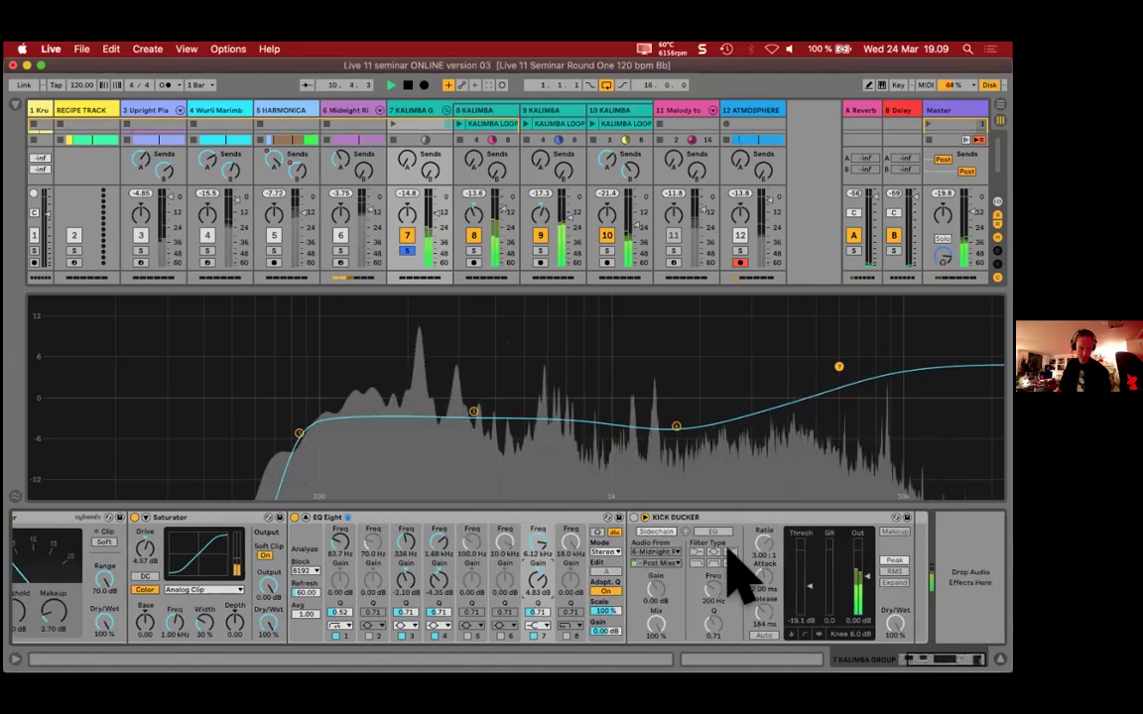
Step: Select the KICK DUCKER device, start renaming it 'Compre', then undo to keep KICK DUCKER
left_click(665, 520)
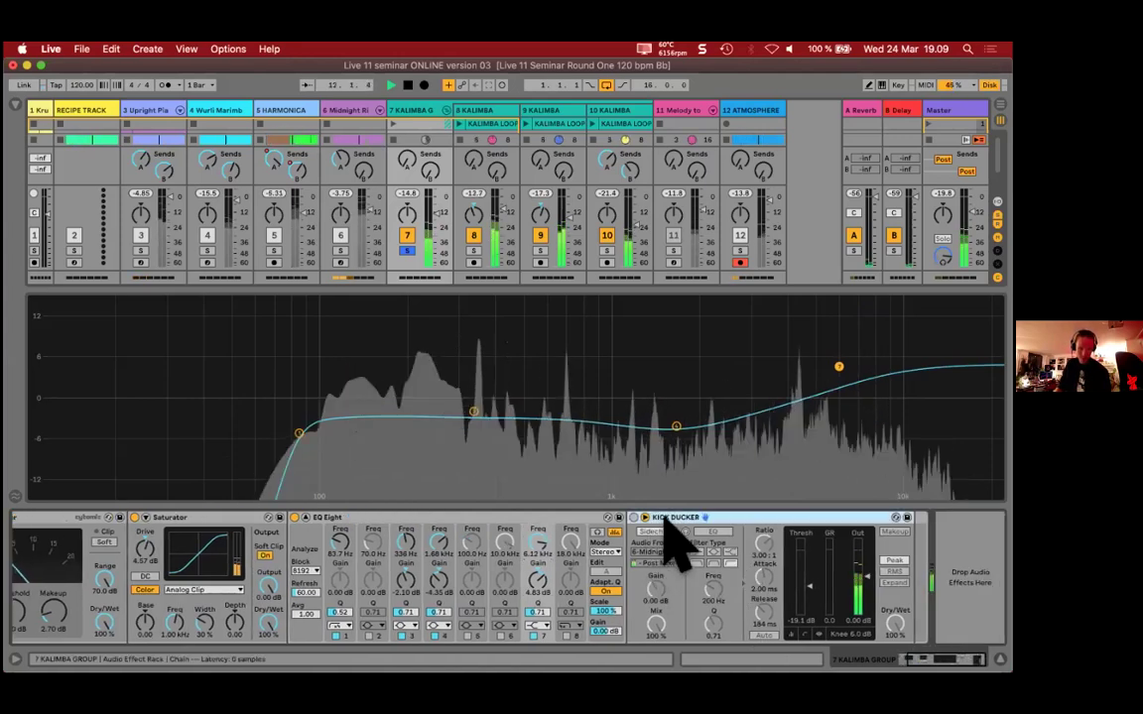
key("super+r")
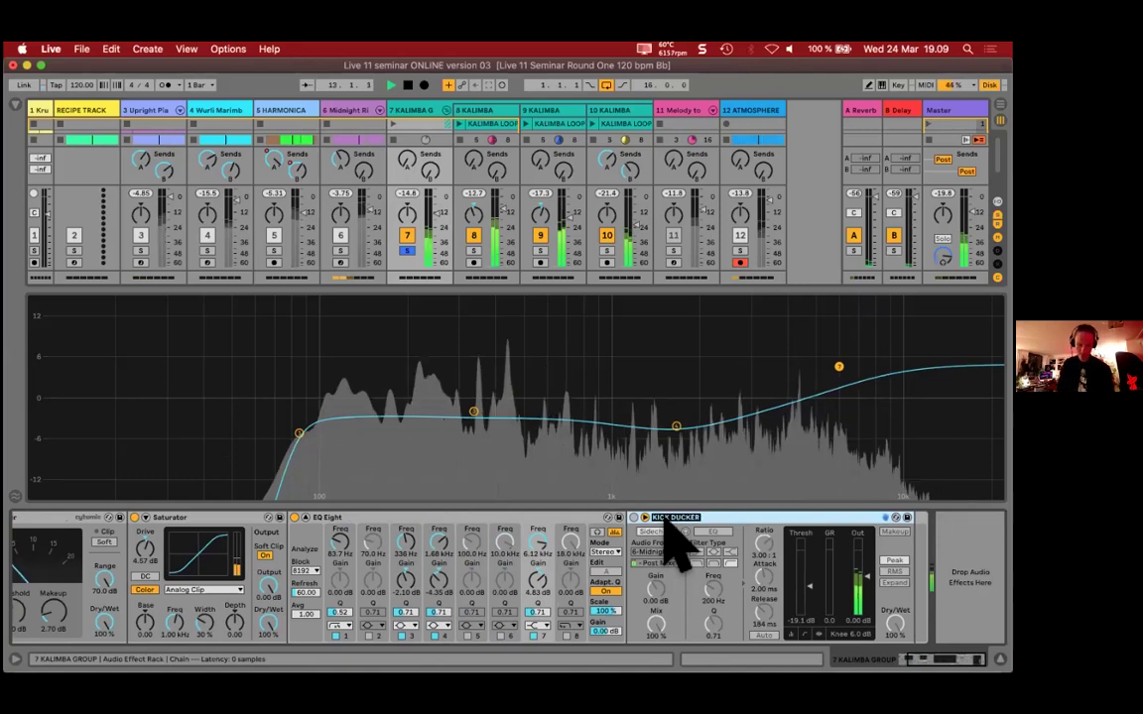
type("Compressor")
key("super+z")
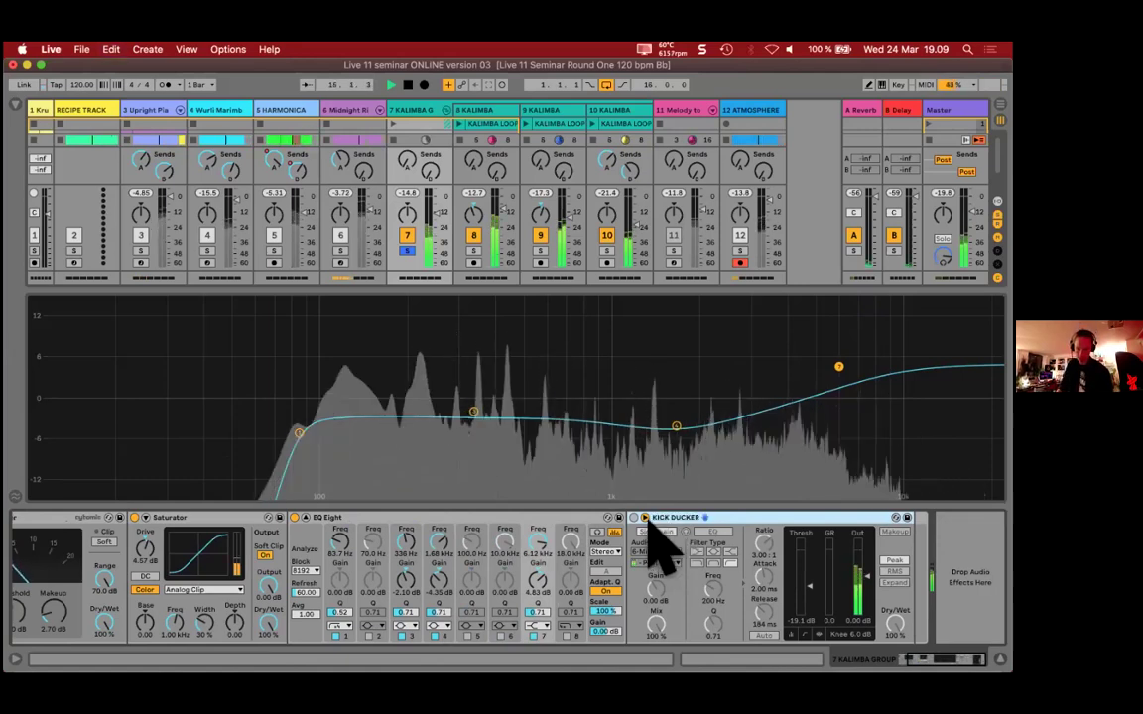
Step: Re-enable the Kick Ducker sidechain from 6-Midnight Rider Kit, solo track 6, and play
left_click(655, 532)
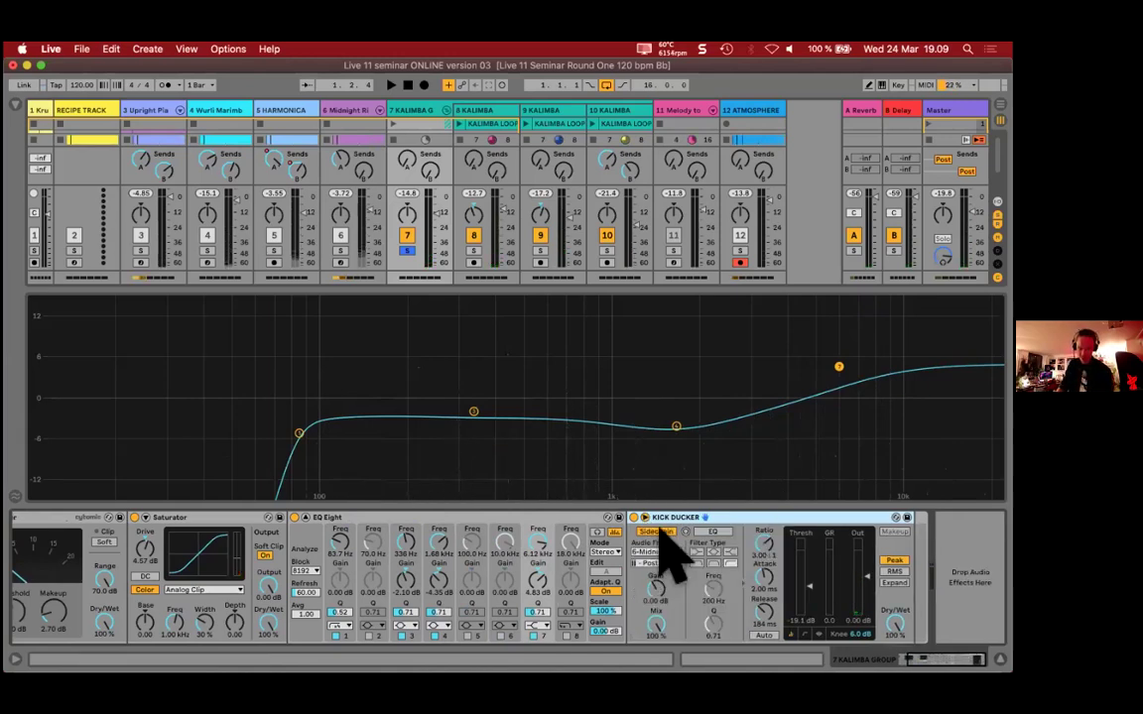
left_click(655, 531)
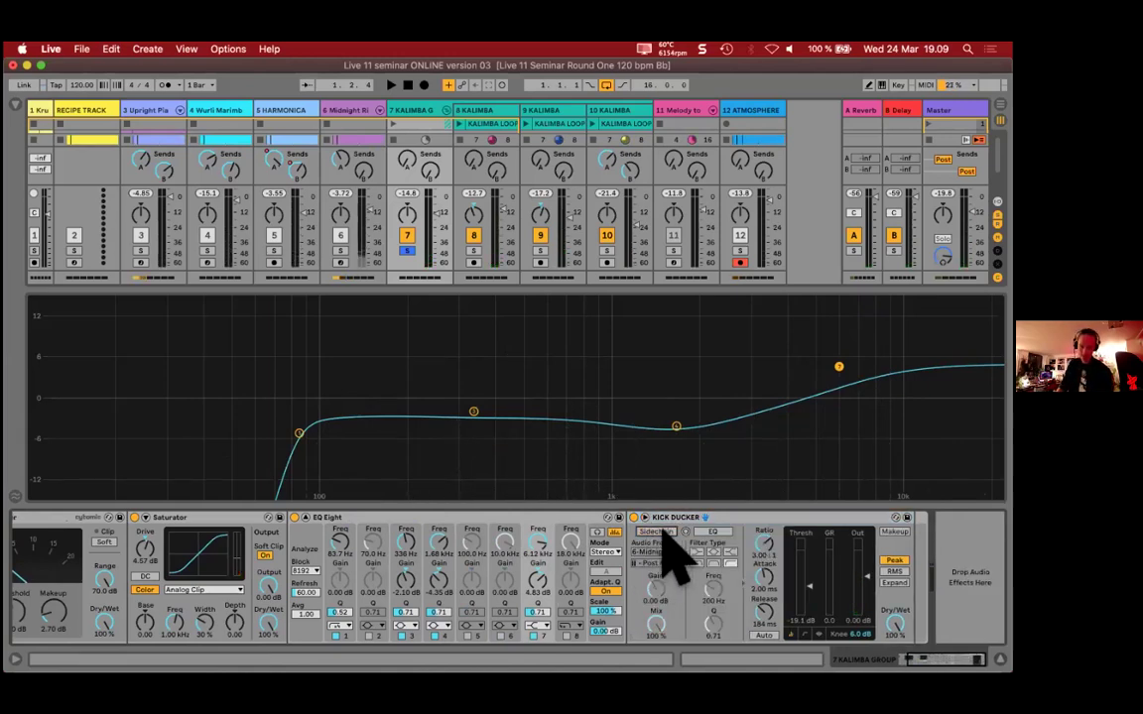
left_click(657, 533)
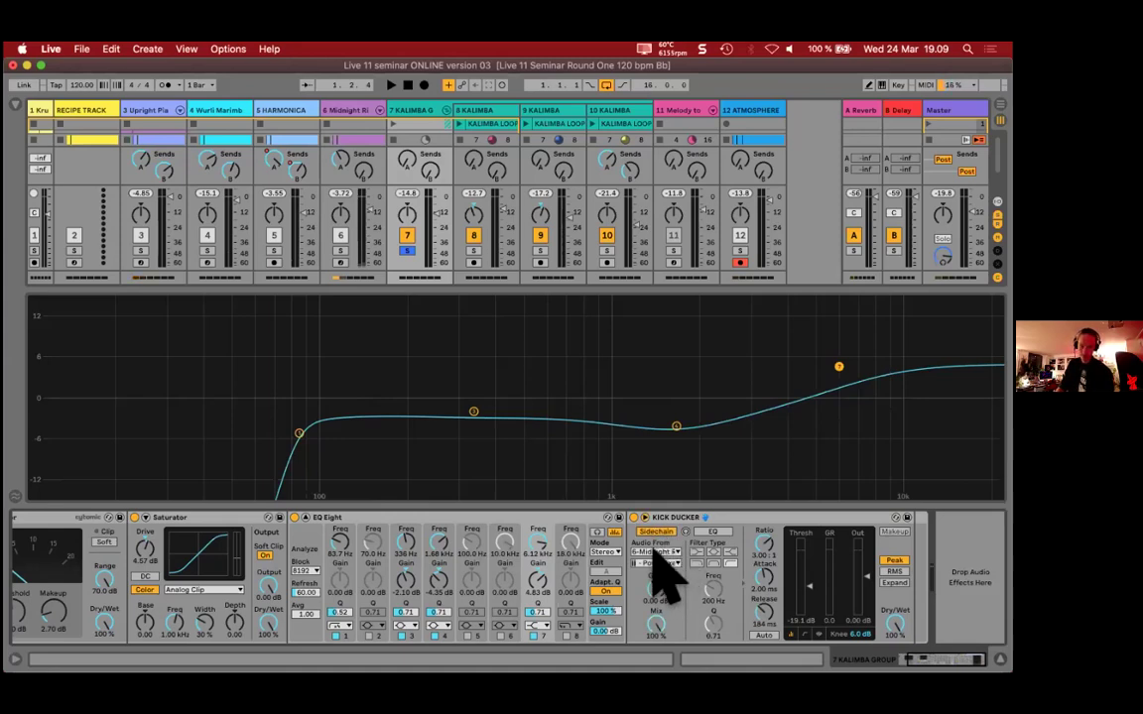
left_click(663, 553)
left_click(678, 434)
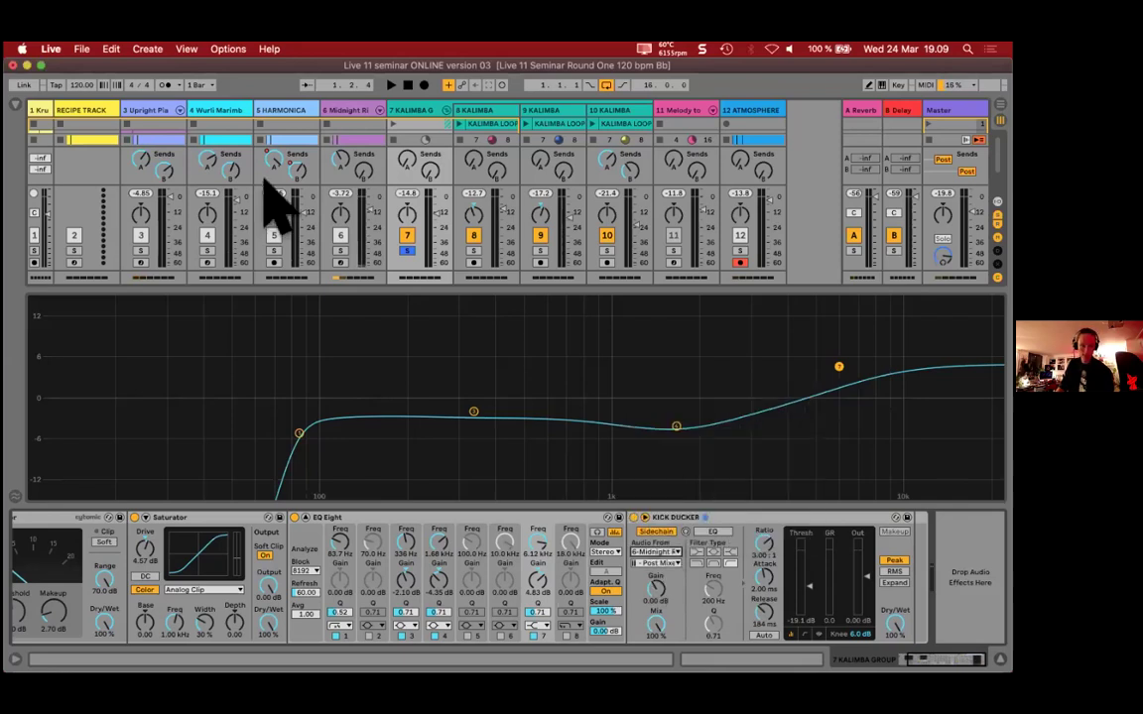
left_click(340, 250)
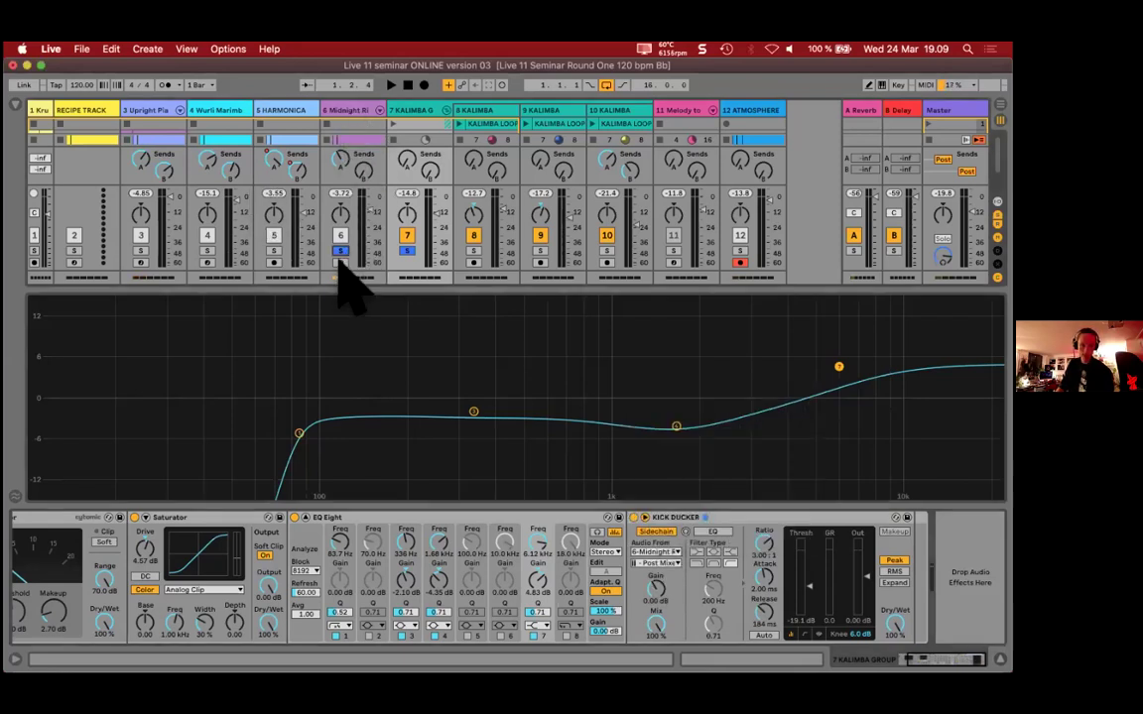
key("space")
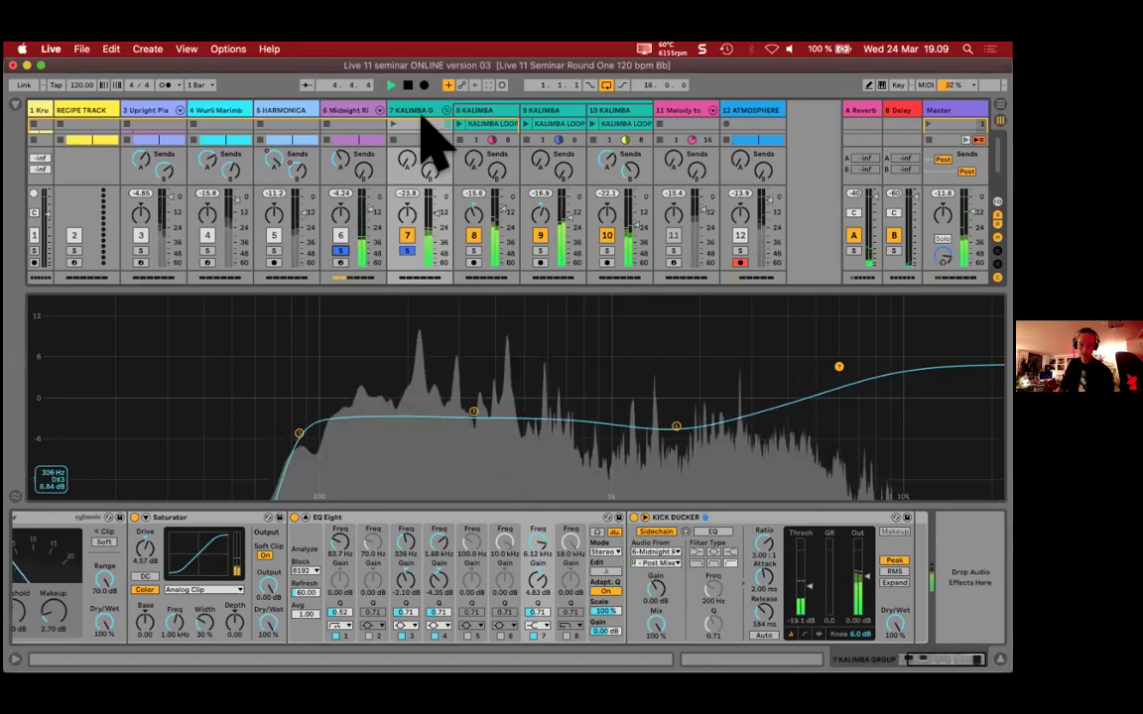
Step: Set the Kick Ducker sidechain to Midnight Rider Kit | Kick Kindified 3 | Post Mixer
left_click(659, 551)
left_click(657, 434)
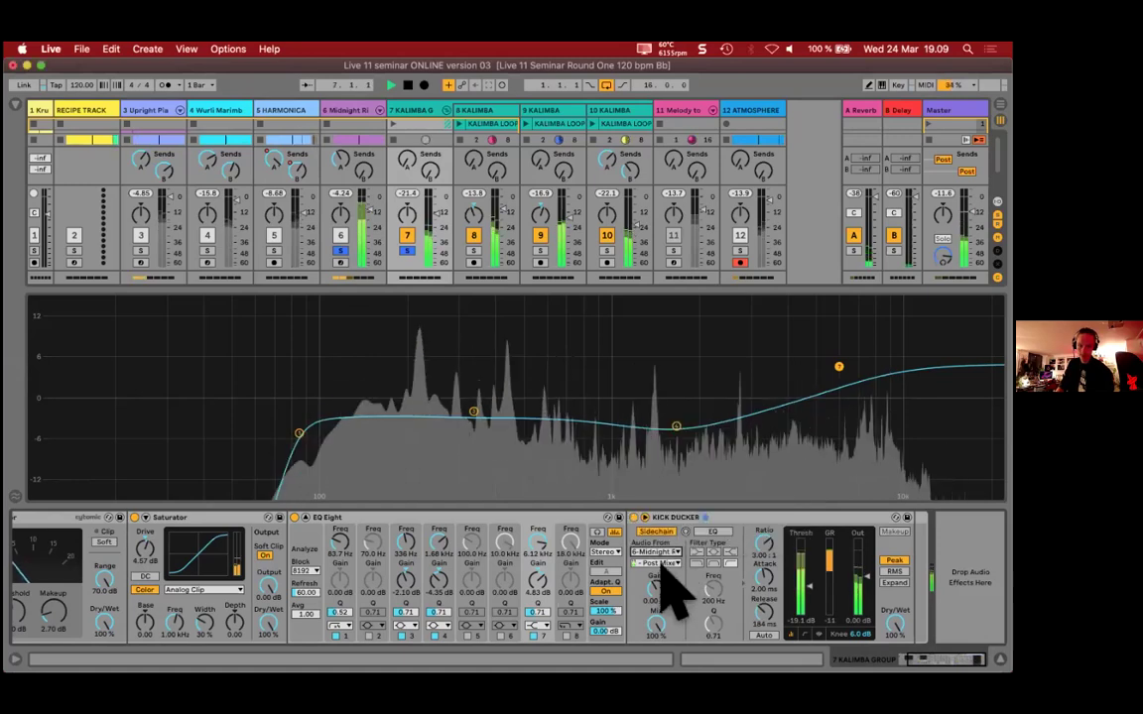
left_click(660, 566)
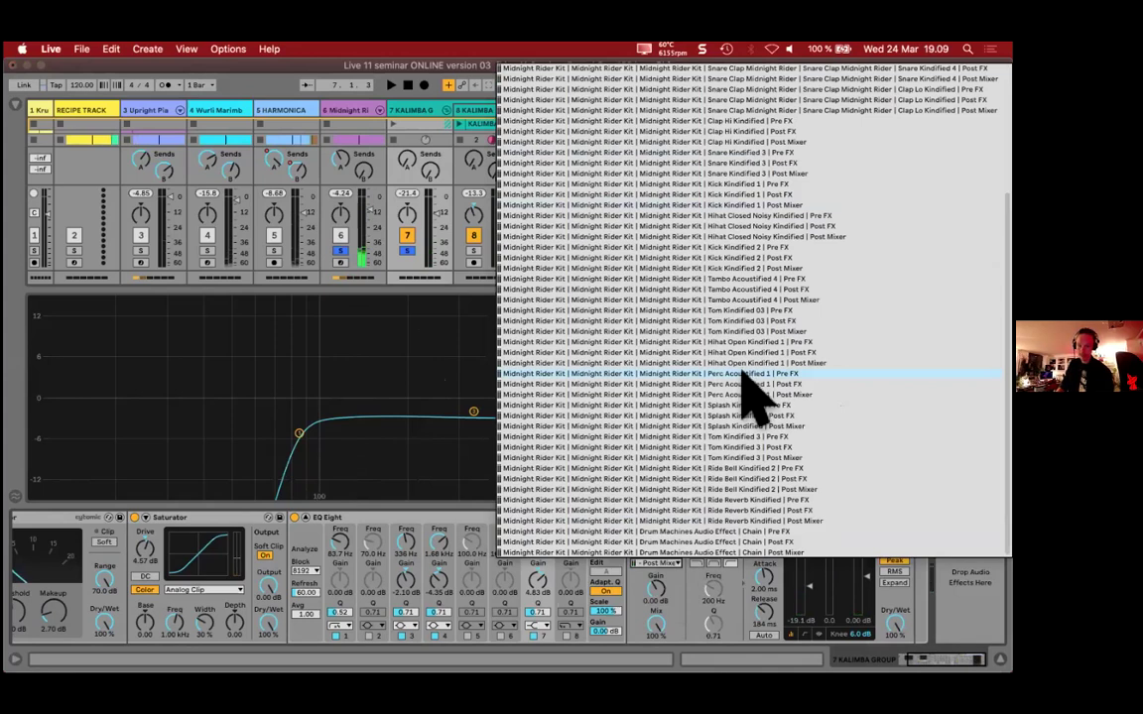
scroll(742, 371, "up", 5)
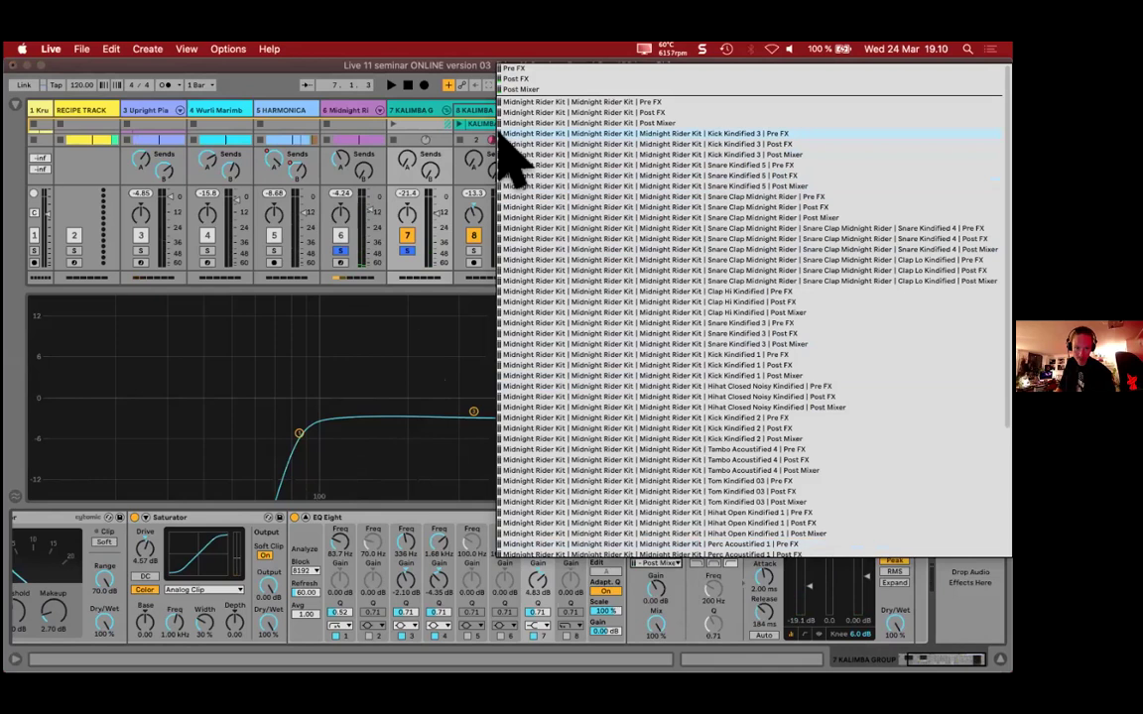
key("space")
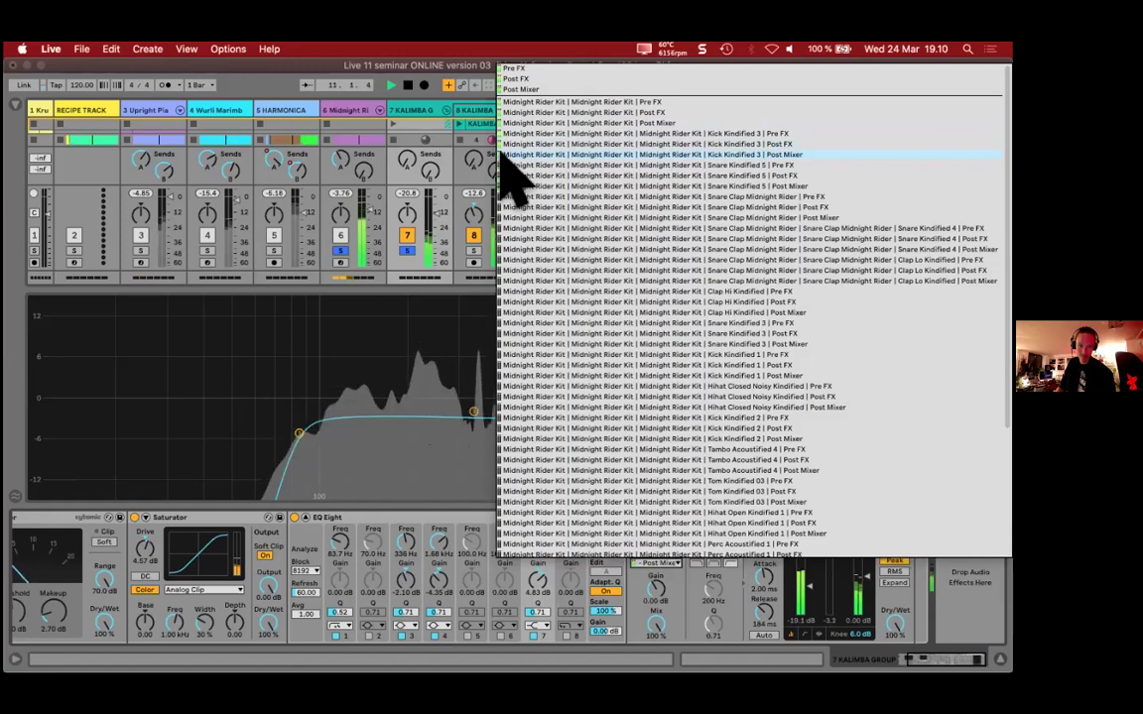
left_click(659, 377)
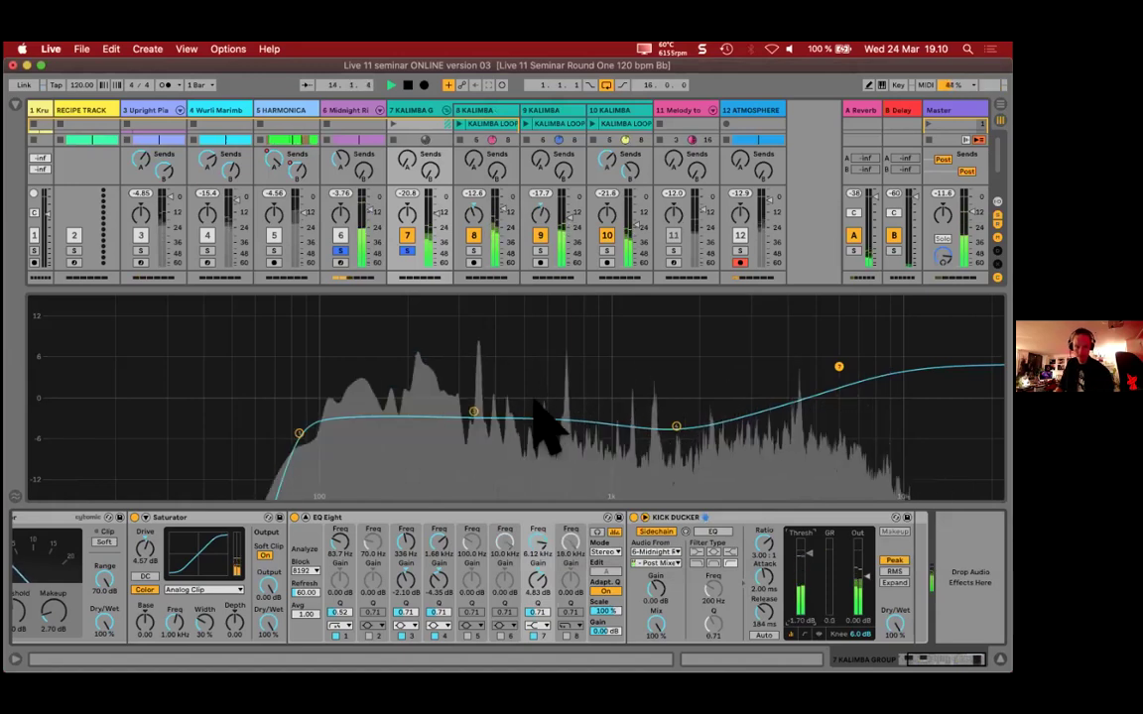
Step: Lower the Kick Ducker threshold from -1.70 dB to -12.7 dB, then stop playback
left_click(430, 245)
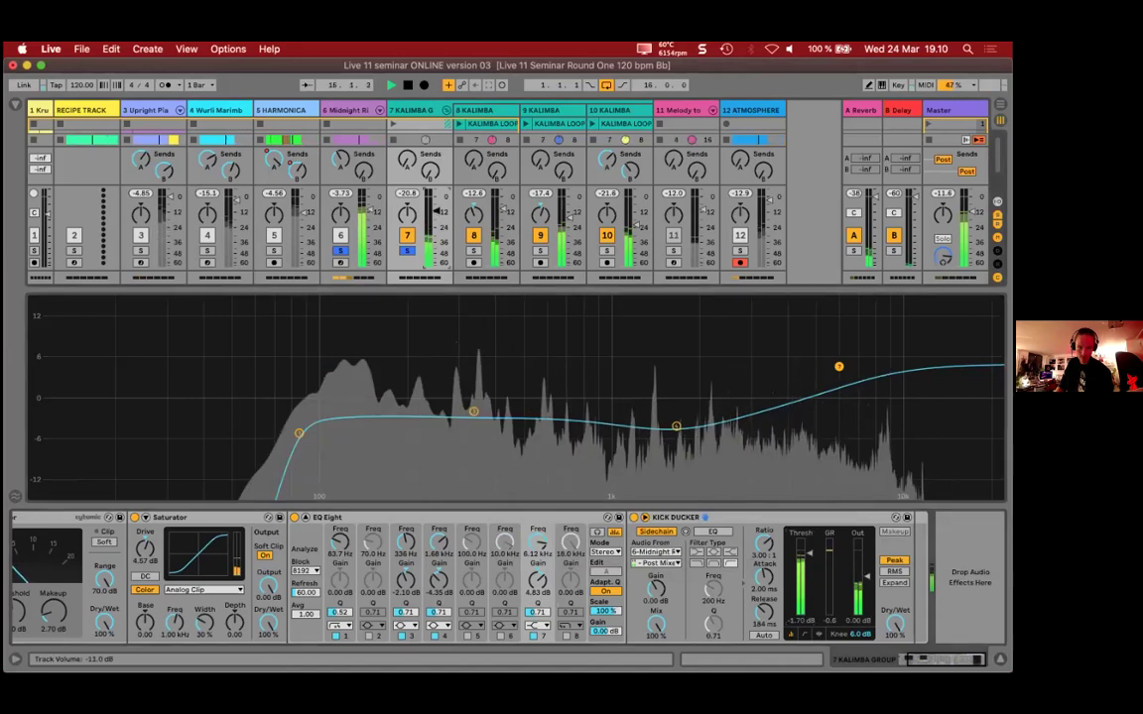
left_click_drag(805, 562, 806, 591)
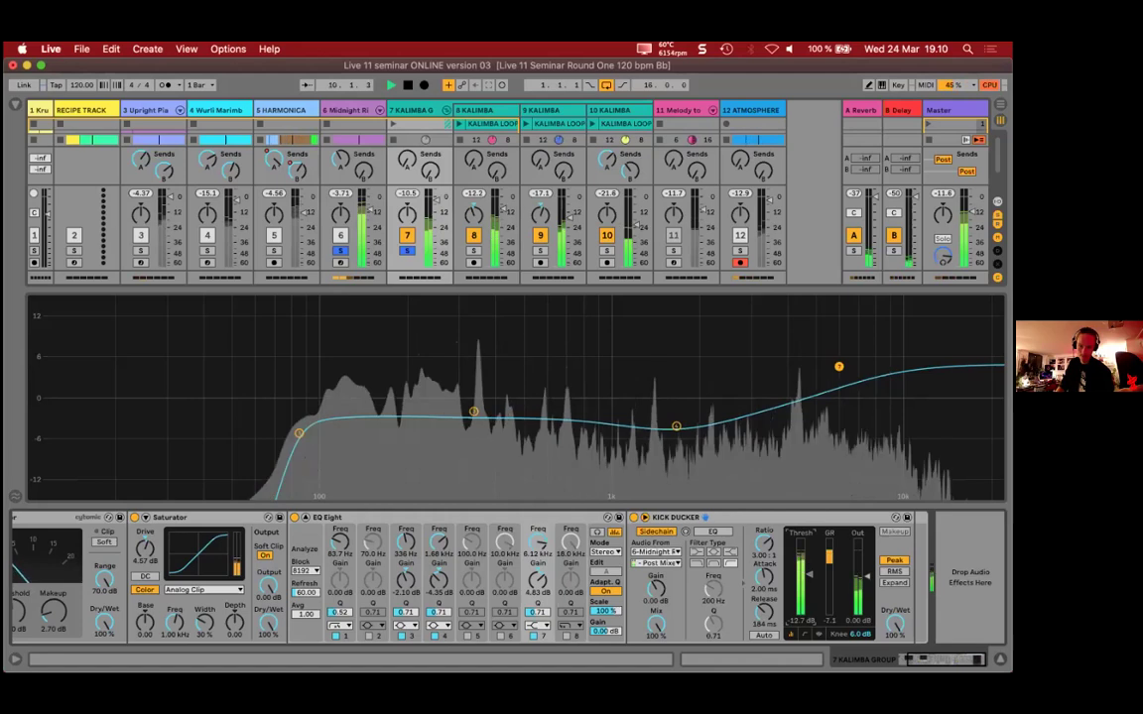
key("space")
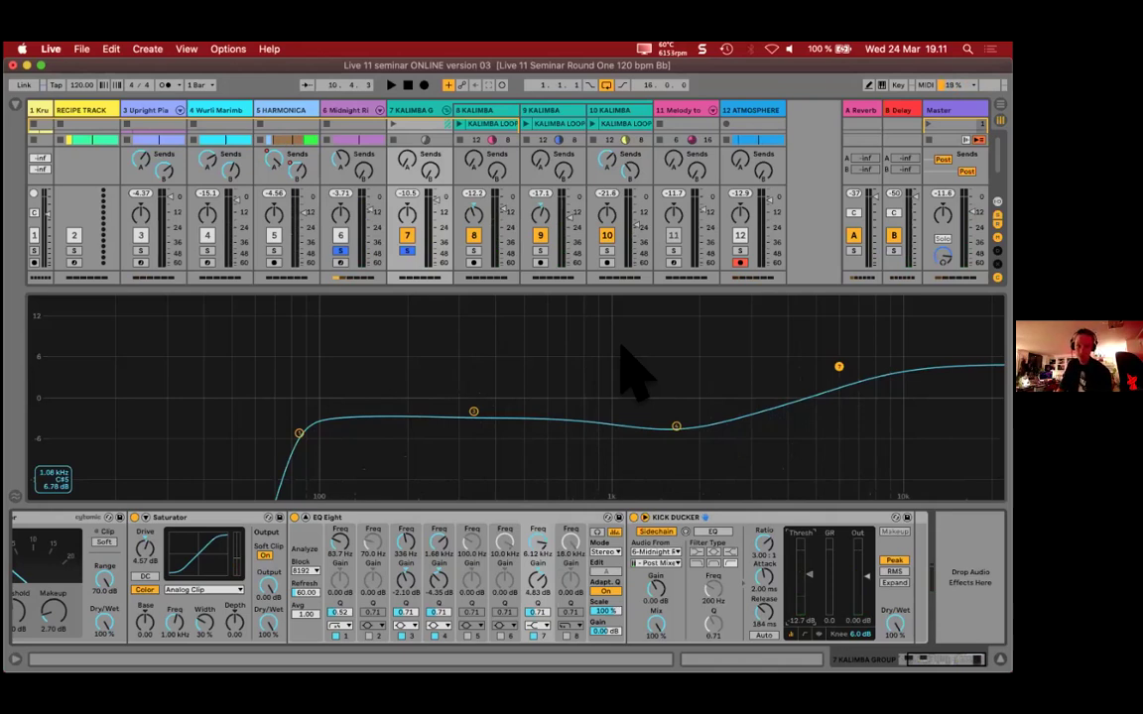
Step: Set Kick Ducker's sidechain to Kick Kindified 3 | Post Mixer, unsolo track 7, close the EQ display
left_click(658, 562)
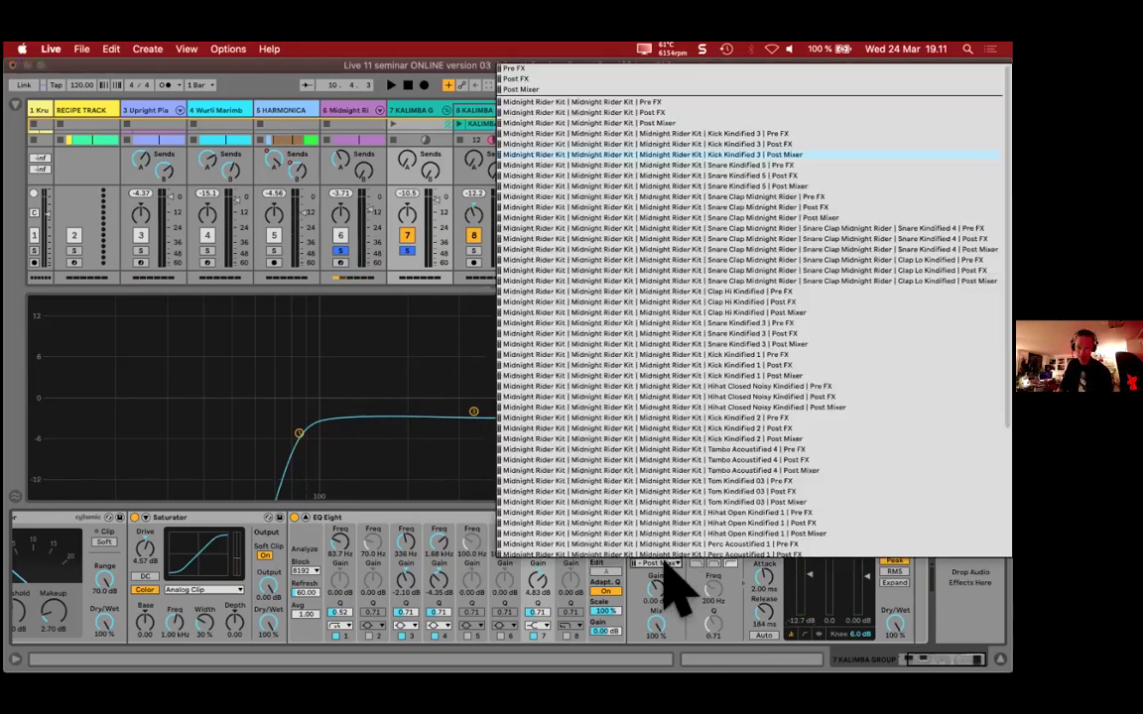
left_click(799, 155)
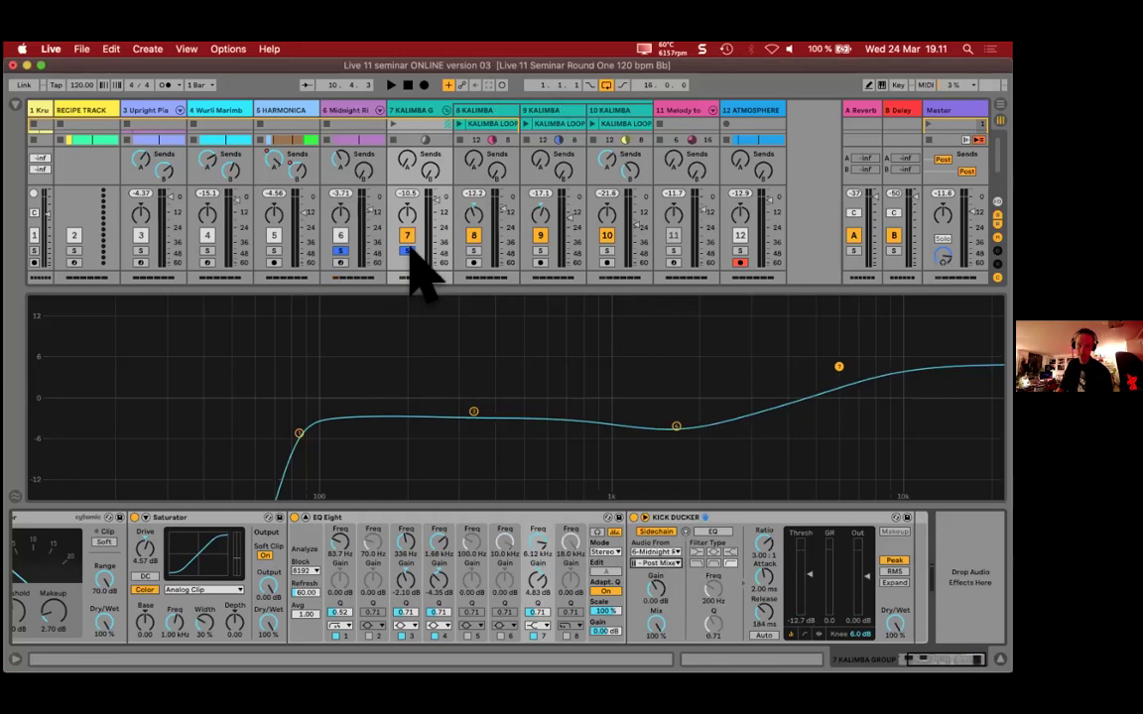
left_click(406, 251)
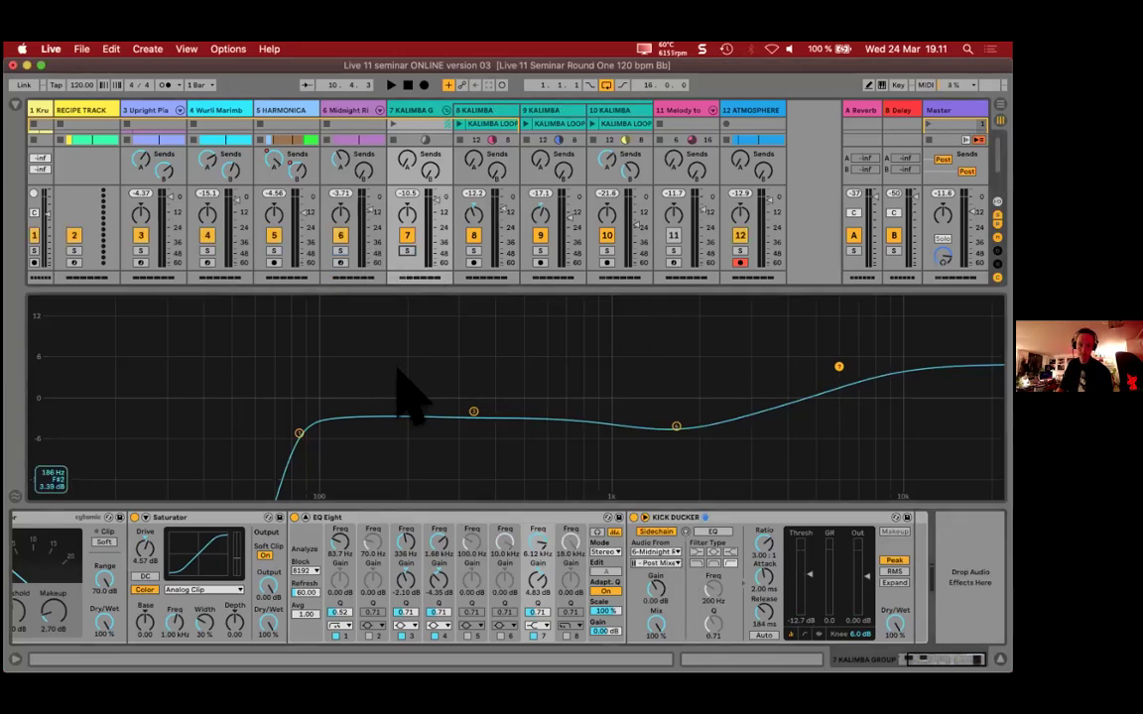
key("Escape")
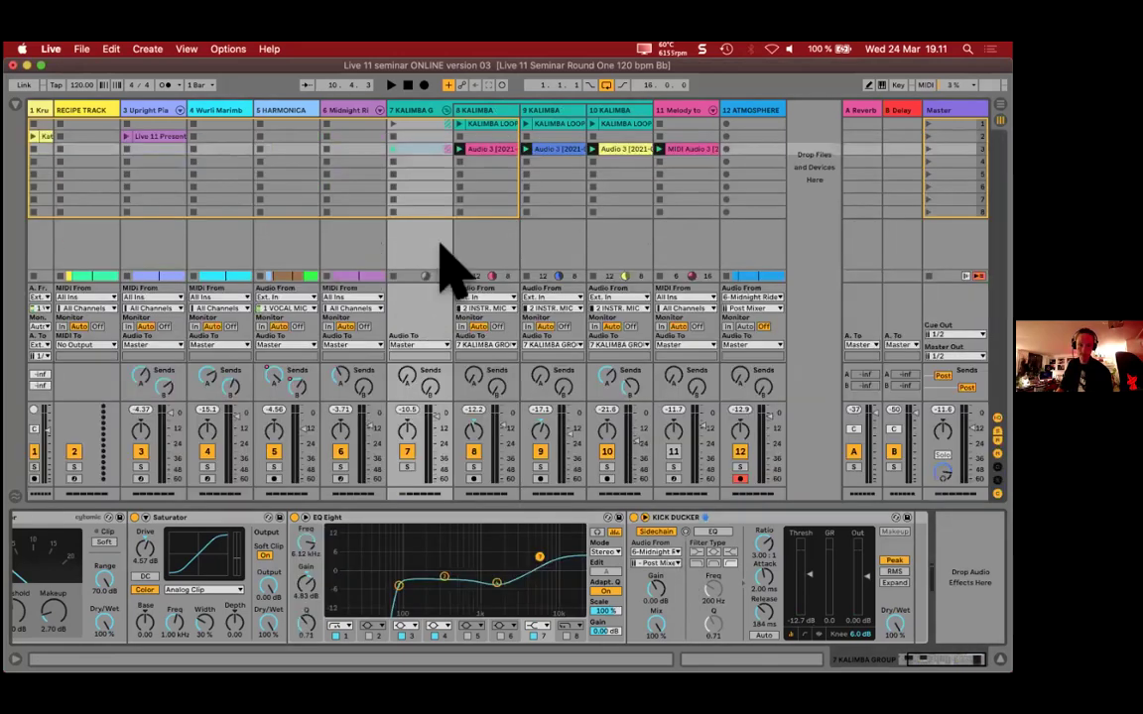
Step: Fold the Kalimba group and show track 6 Midnight Rider's devices
left_click(445, 110)
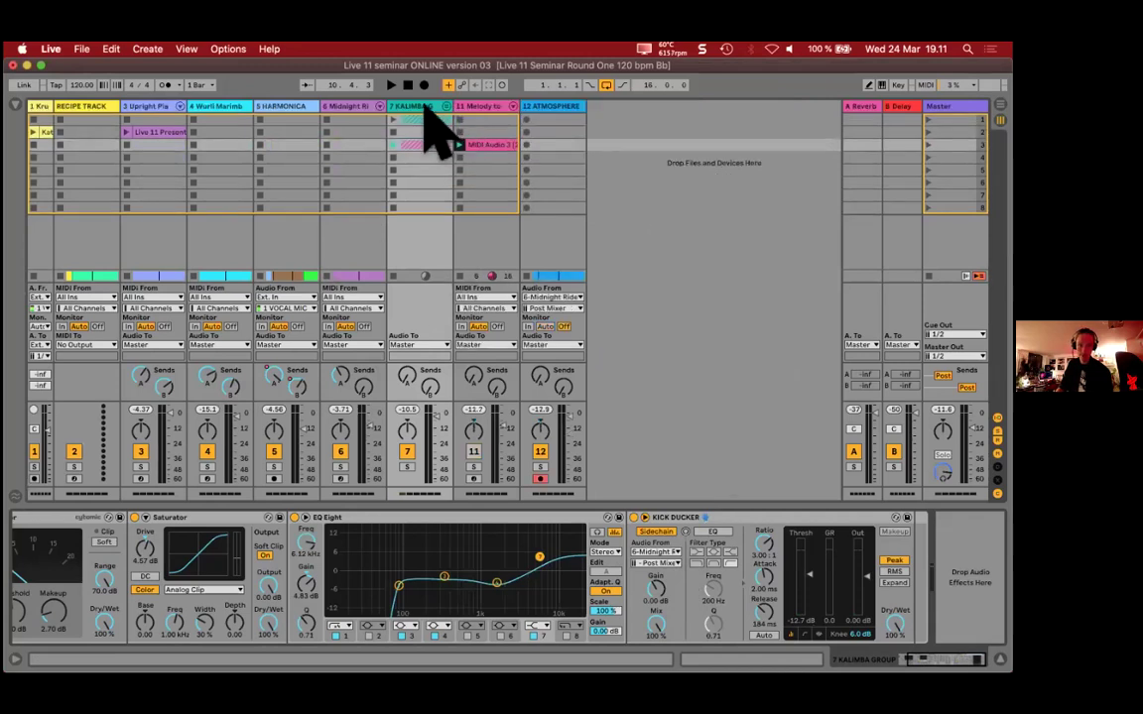
left_click(424, 110)
left_click(424, 110)
left_click(425, 110)
left_click(424, 110)
left_click(425, 110)
left_click(425, 110)
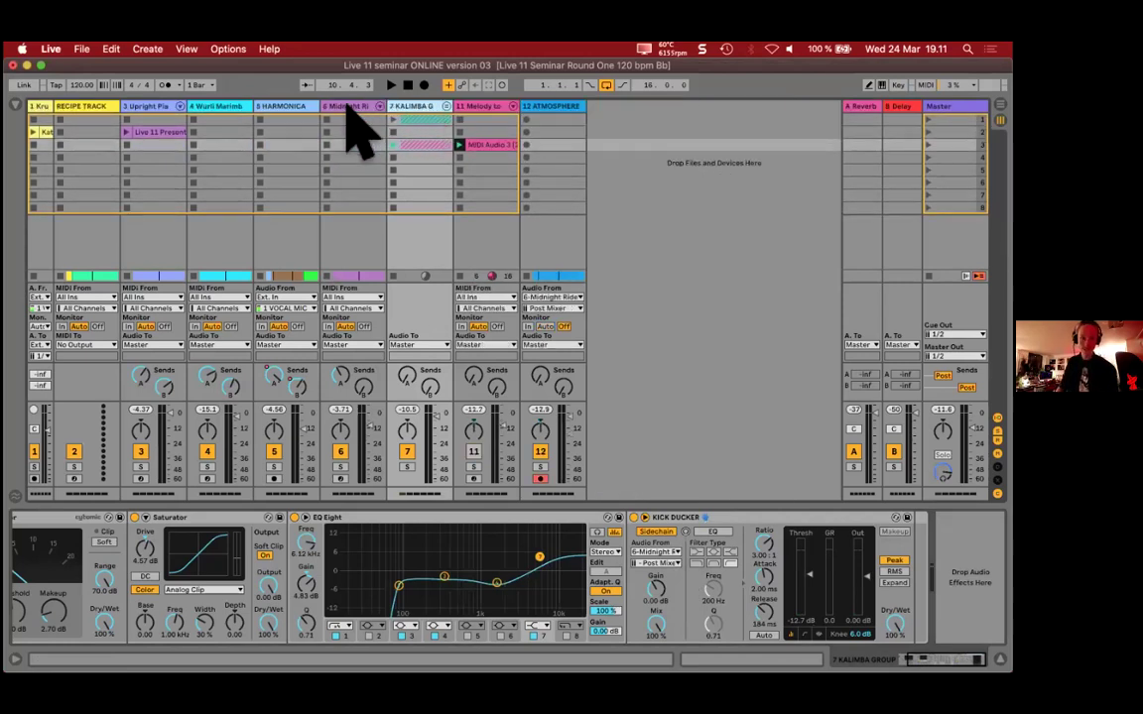
left_click(352, 452)
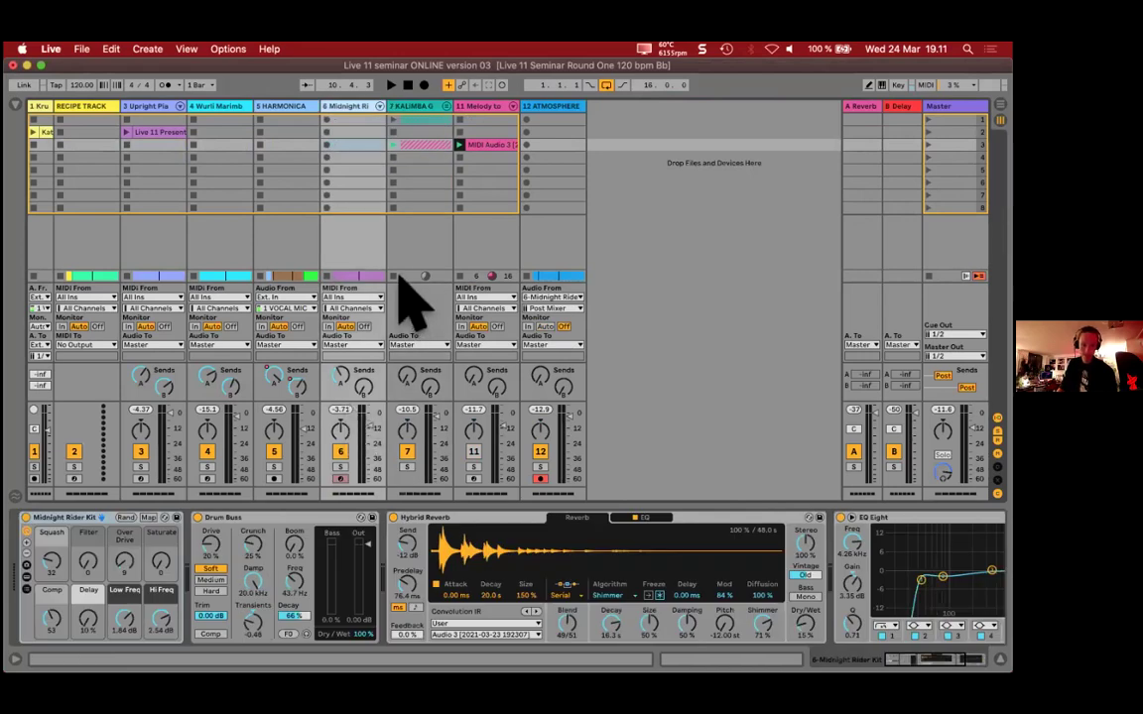
Step: Start playback, show the Kalimba group's device chain, and deactivate the Wurli Marimba track
key("space")
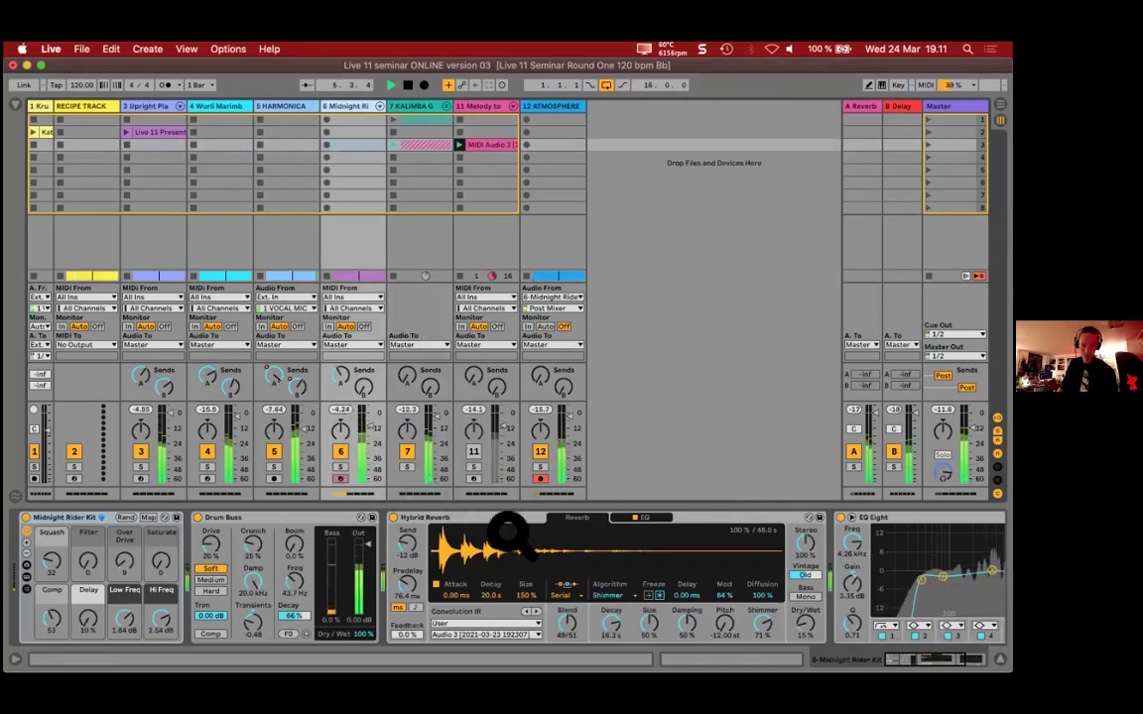
left_click(417, 117)
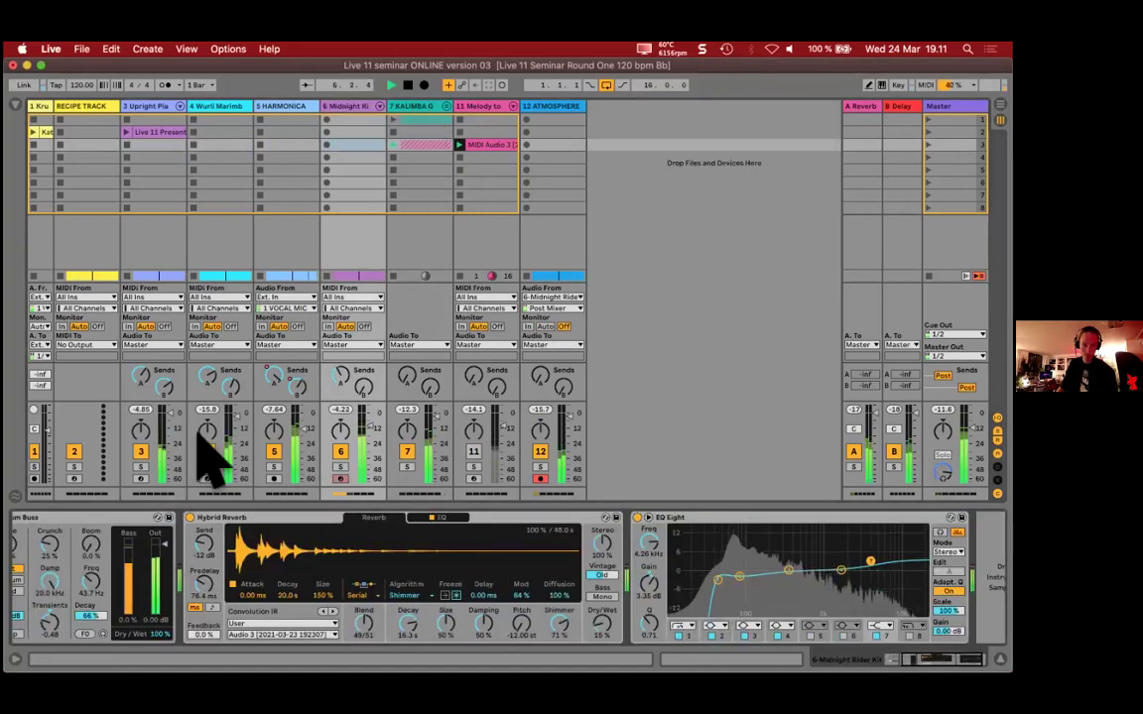
left_click(206, 452)
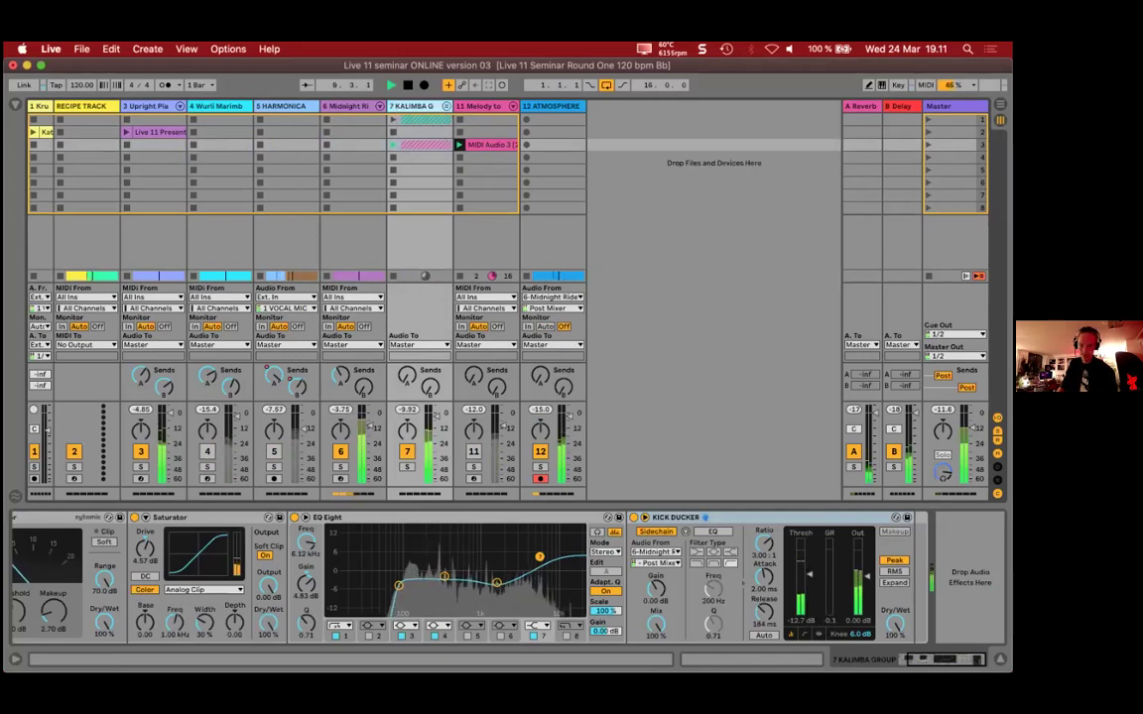
Step: Toggle the Midnight Rider track off and on and raise its fader to about -4 dB
left_click(340, 452)
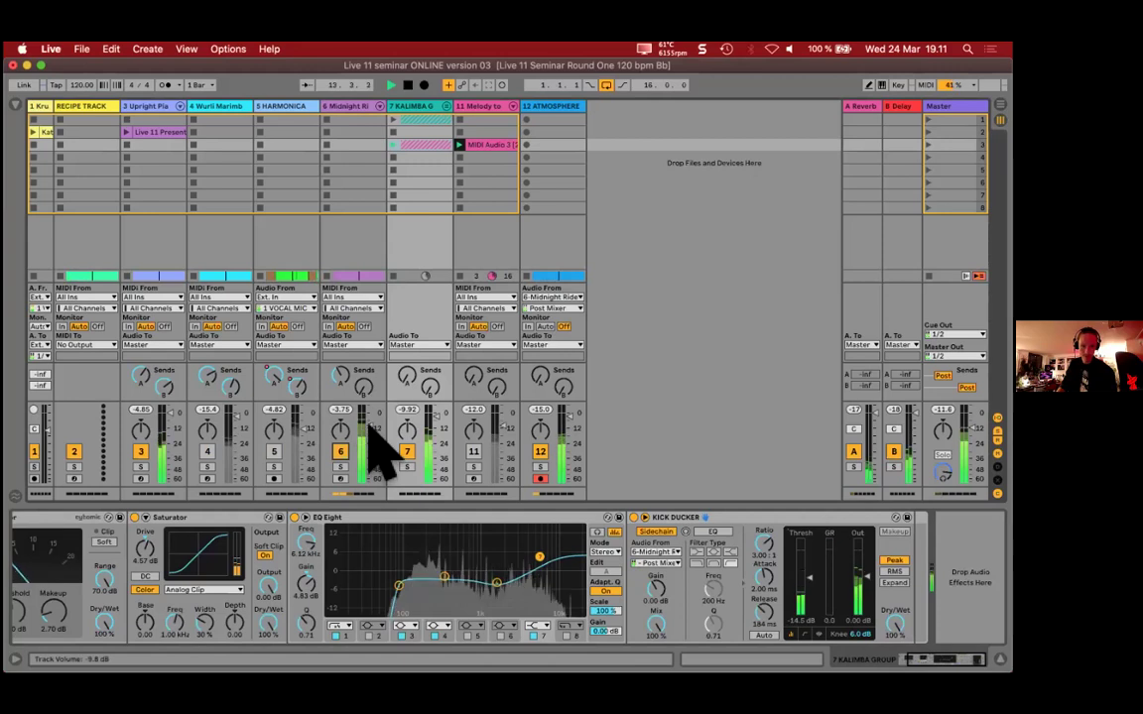
left_click(341, 451)
left_click_drag(340, 411, 341, 397)
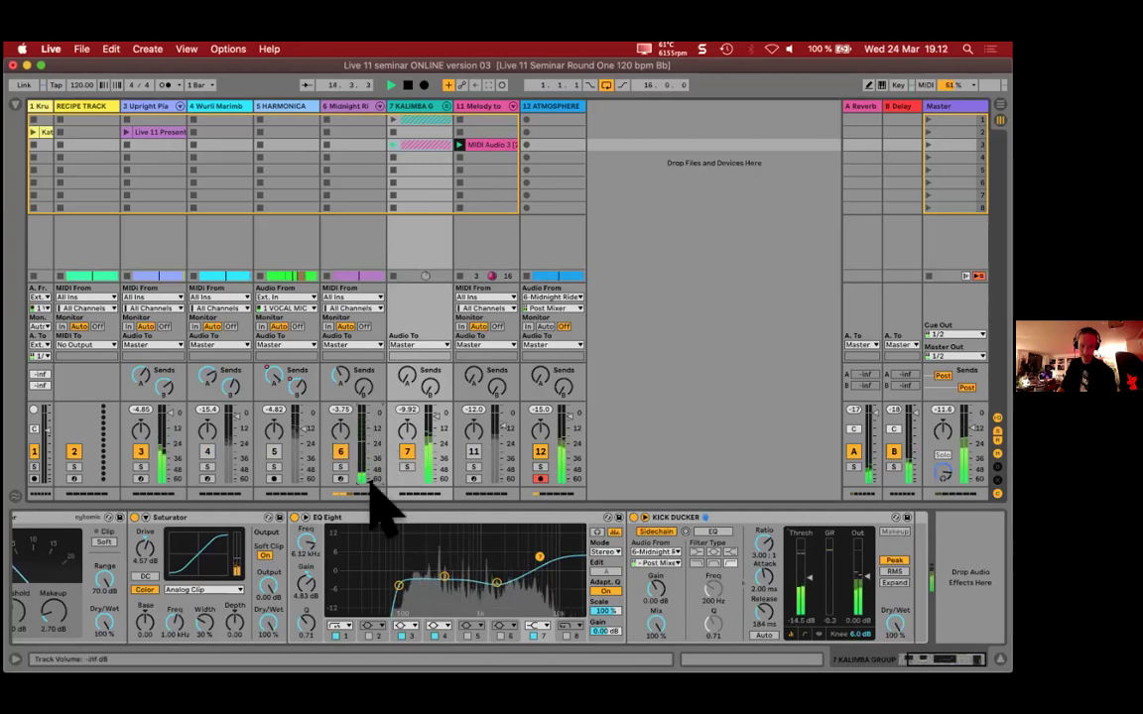
left_click(671, 565)
left_click(672, 565)
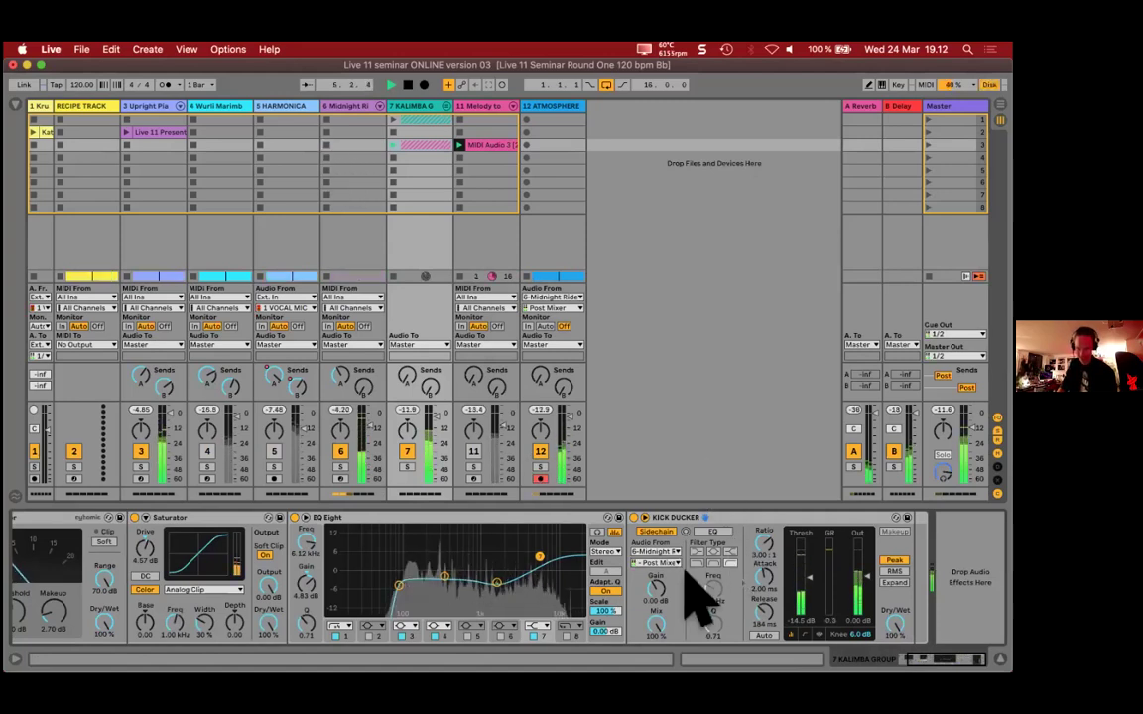
Step: Re-pick Kick Kindified 3 | Post Mixer as Kick Ducker's sidechain source and deactivate Midnight Rider
left_click(660, 562)
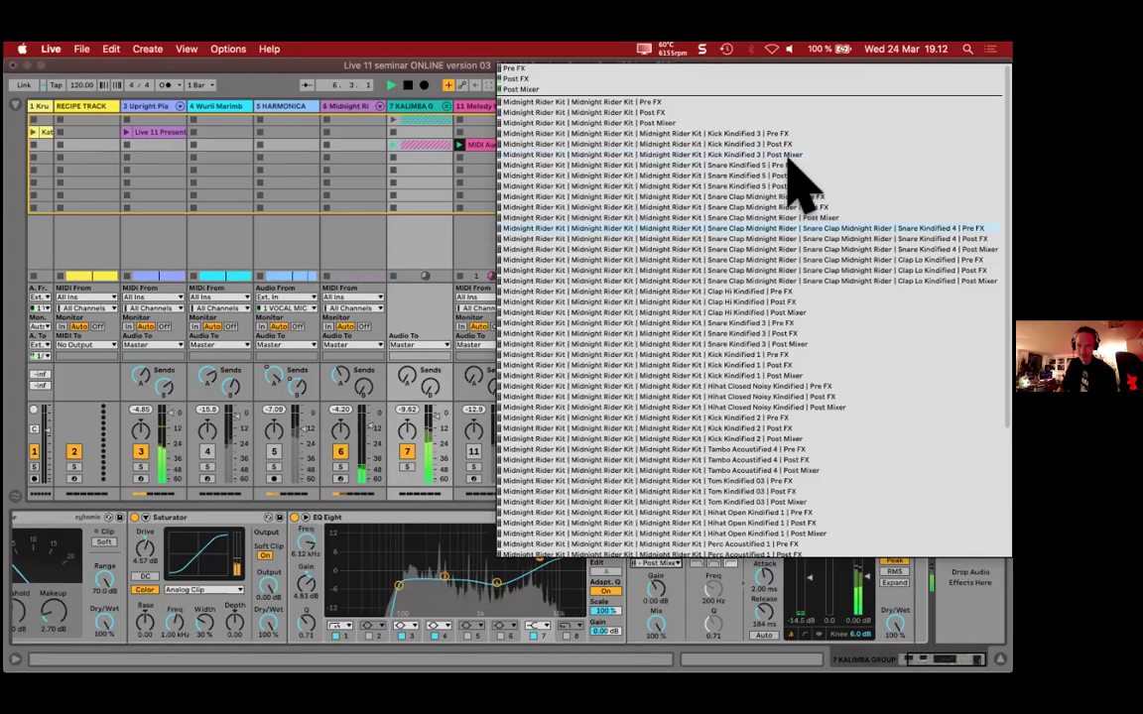
left_click(791, 155)
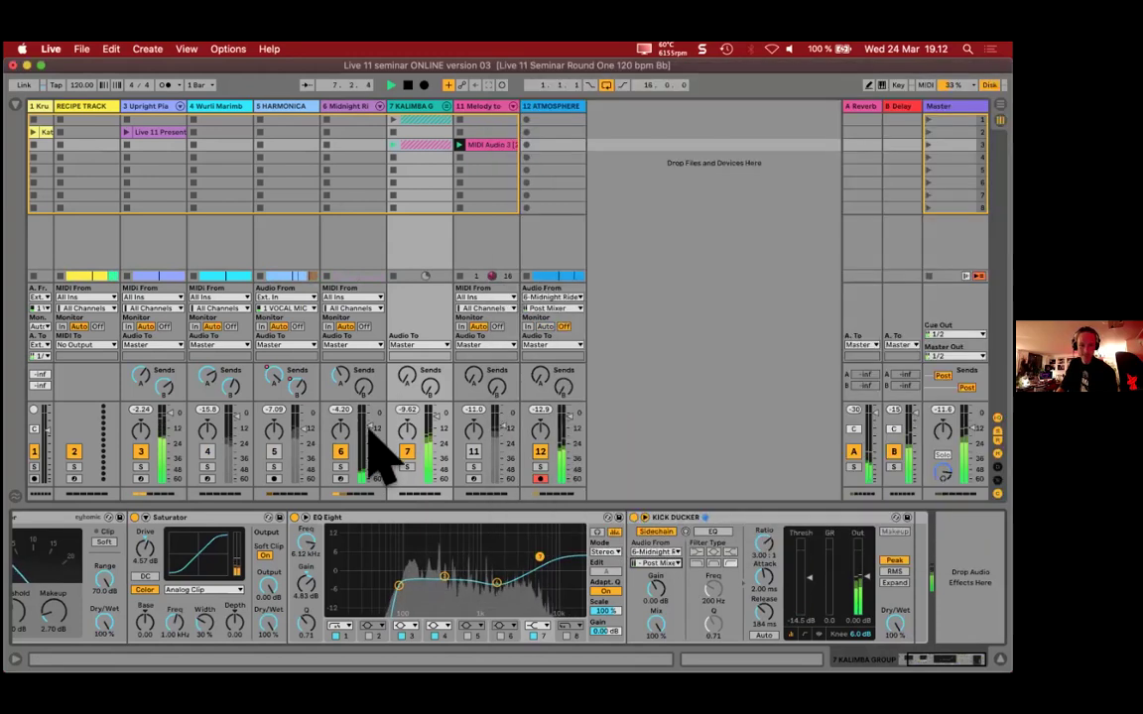
key("Tab")
key("Tab")
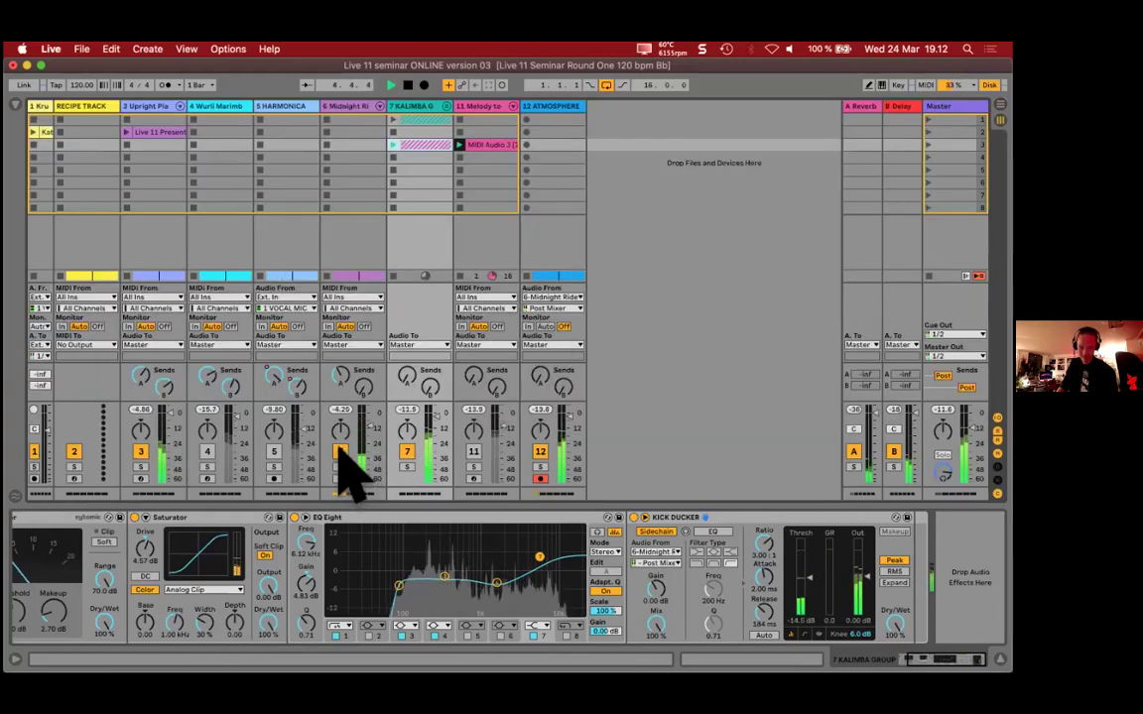
left_click(341, 451)
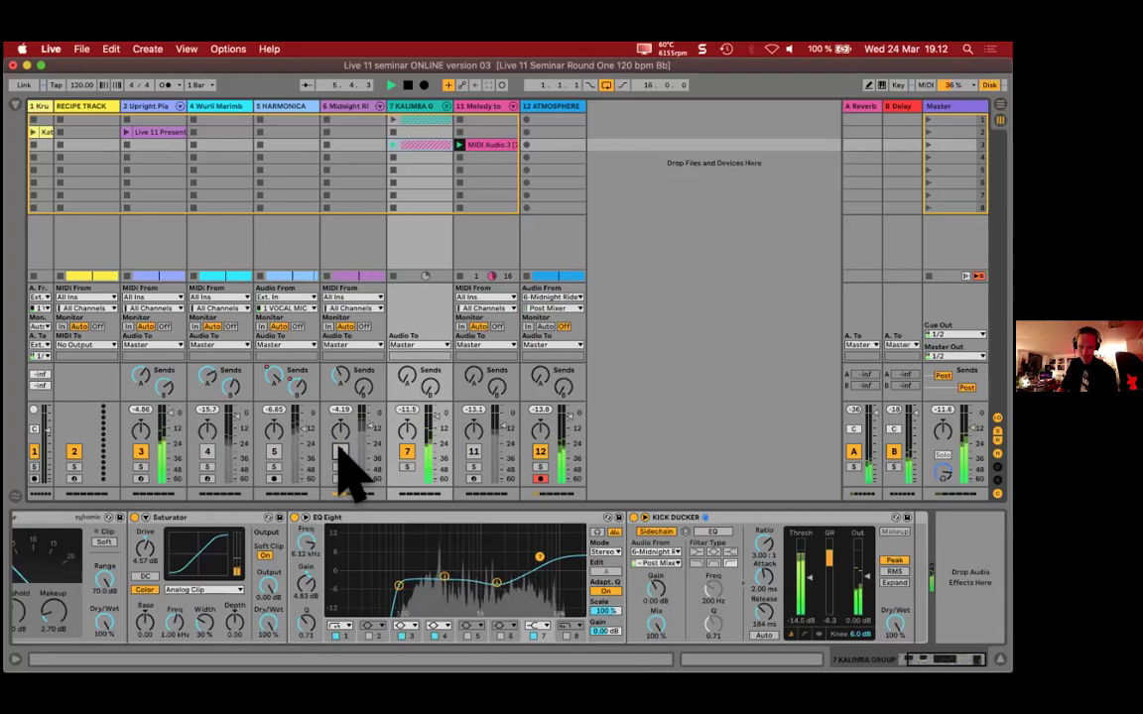
left_click(663, 562)
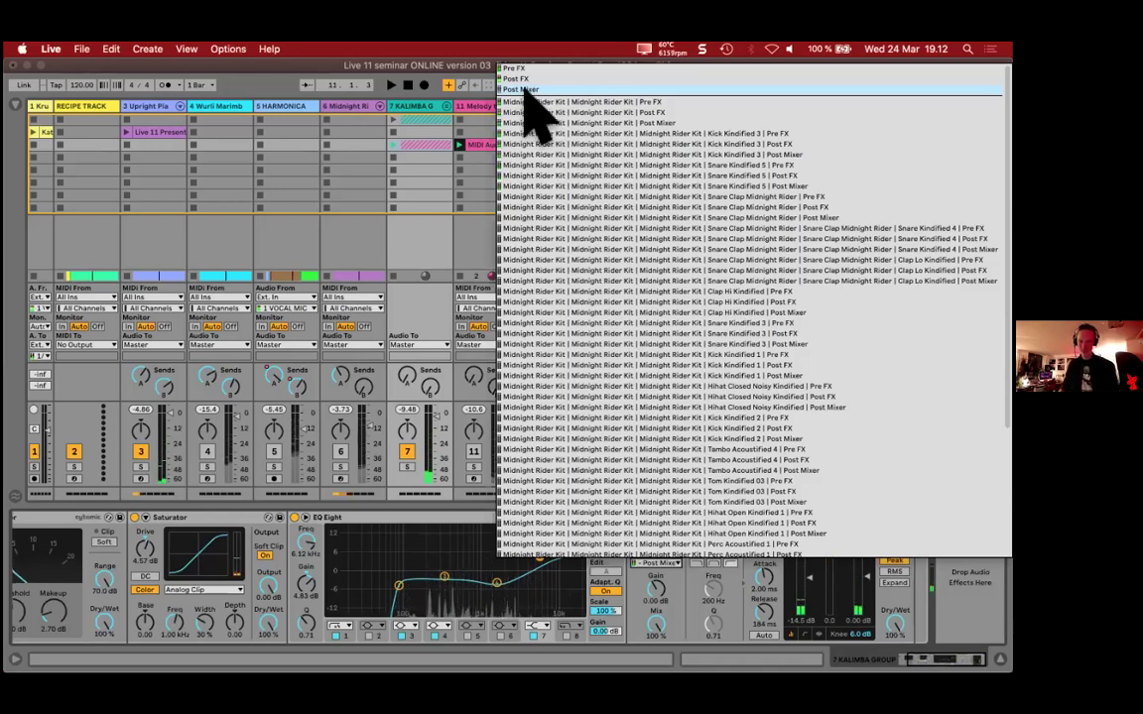
left_click(445, 434)
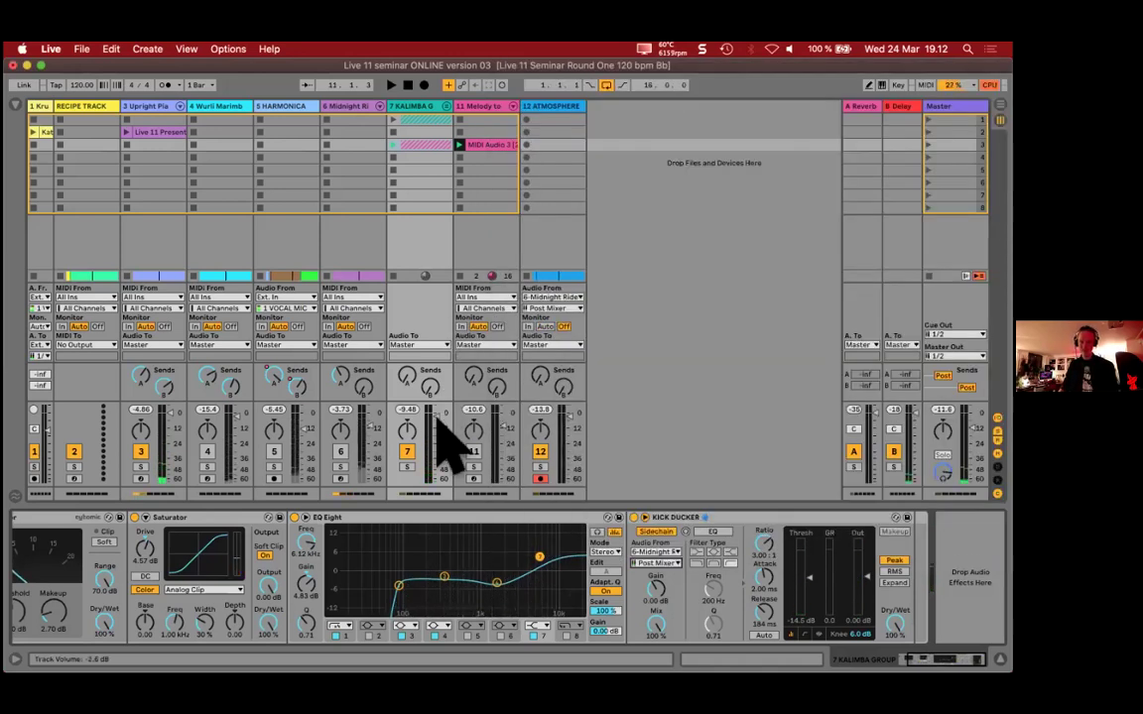
Step: Reactivate Midnight Rider, enable Kick Ducker's sidechain EQ, and set its frequency to 132 Hz during playback
left_click(340, 451)
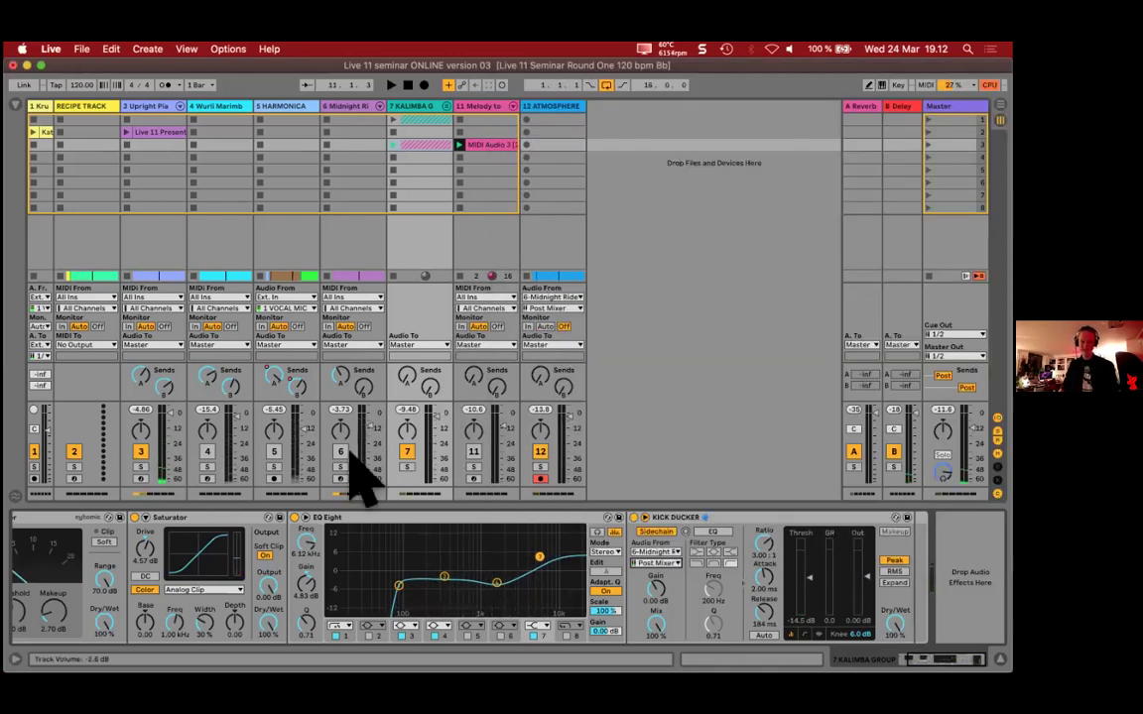
left_click(710, 533)
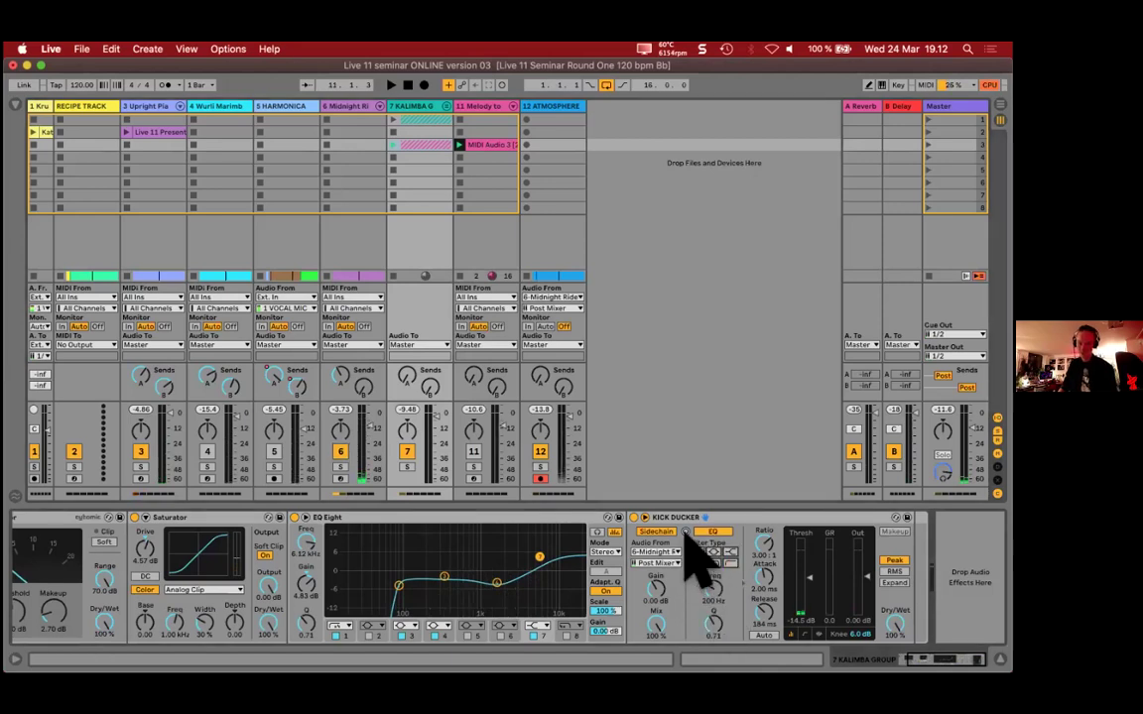
key("space")
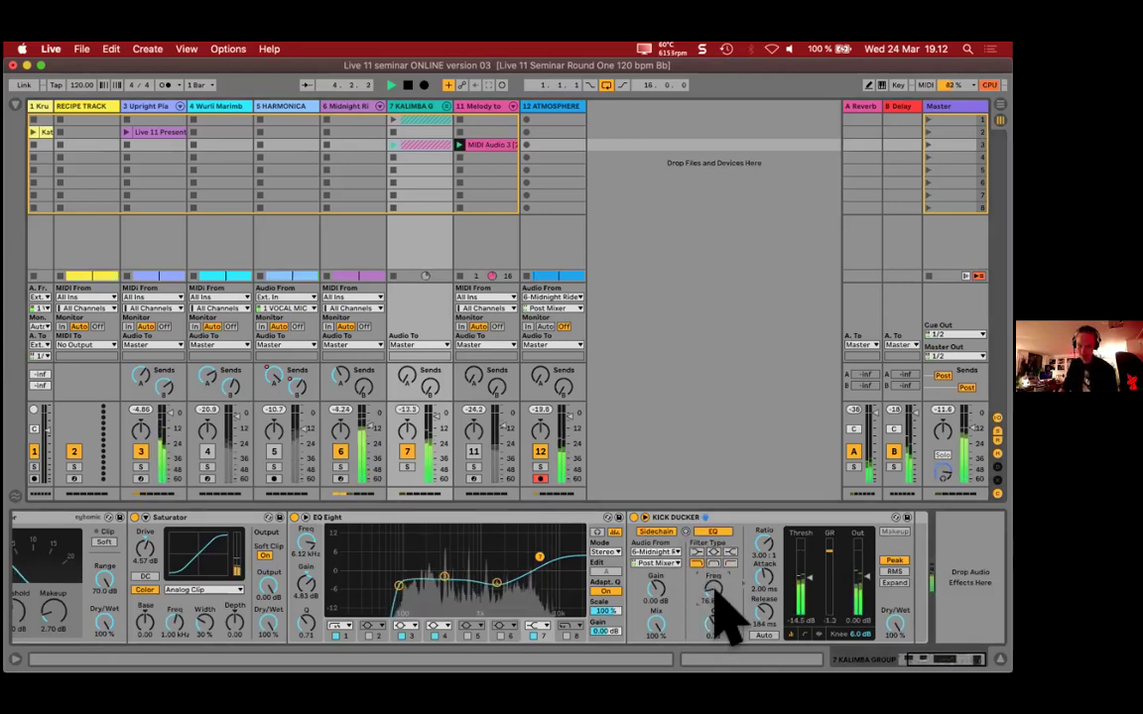
left_click_drag(713, 592, 713, 545)
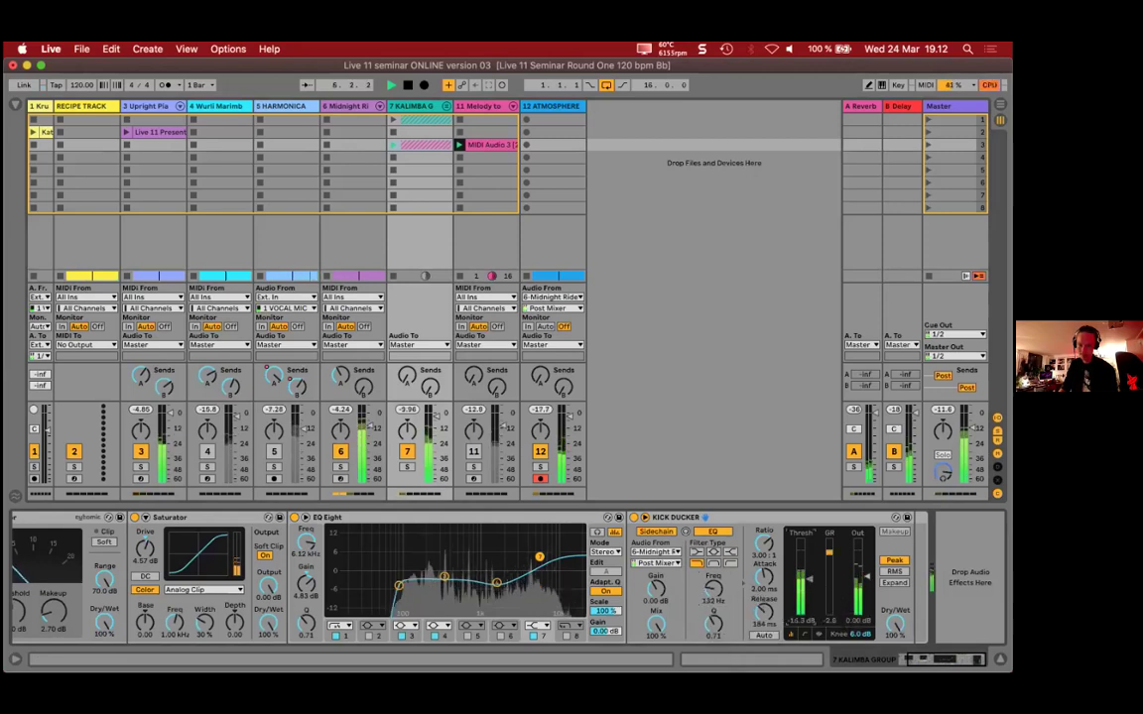
Step: Compare the Midnight Rider track off and on, then select the Kick Ducker rack
left_click(340, 452)
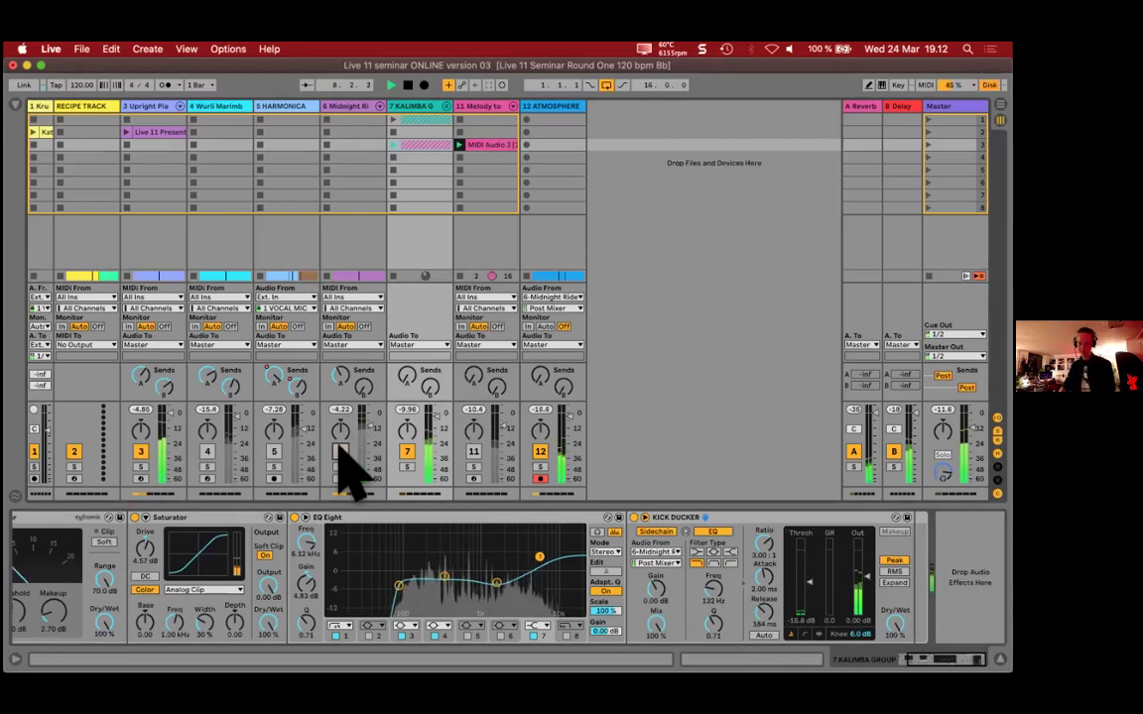
left_click(340, 451)
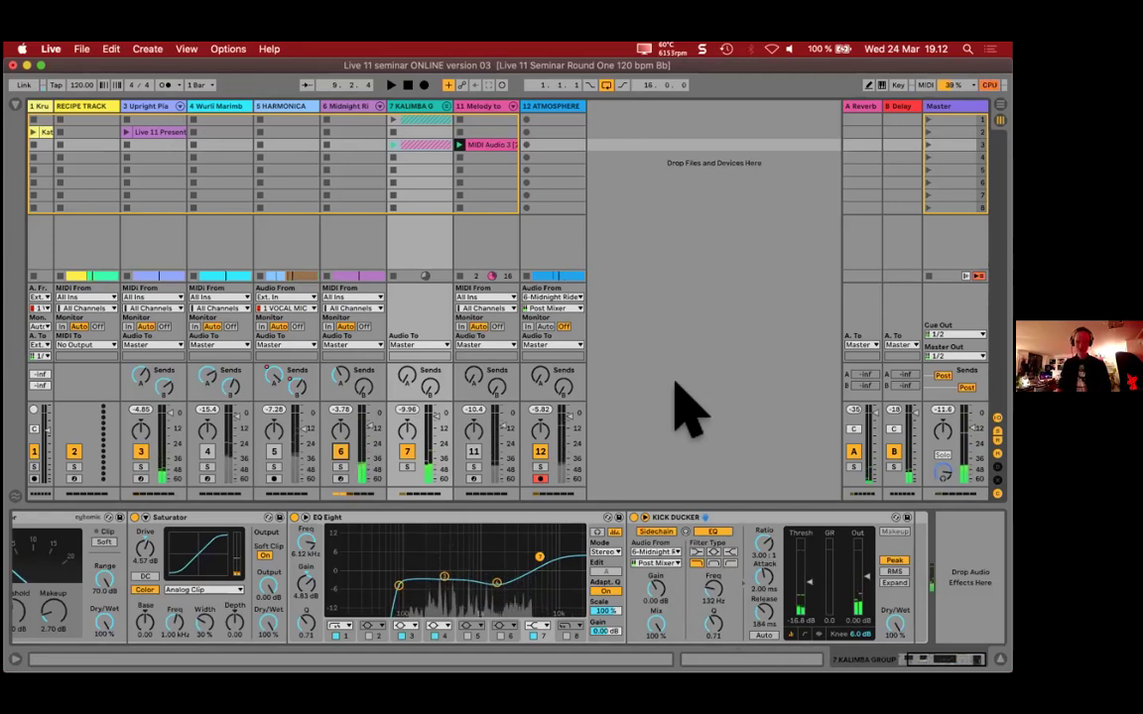
left_click(409, 182)
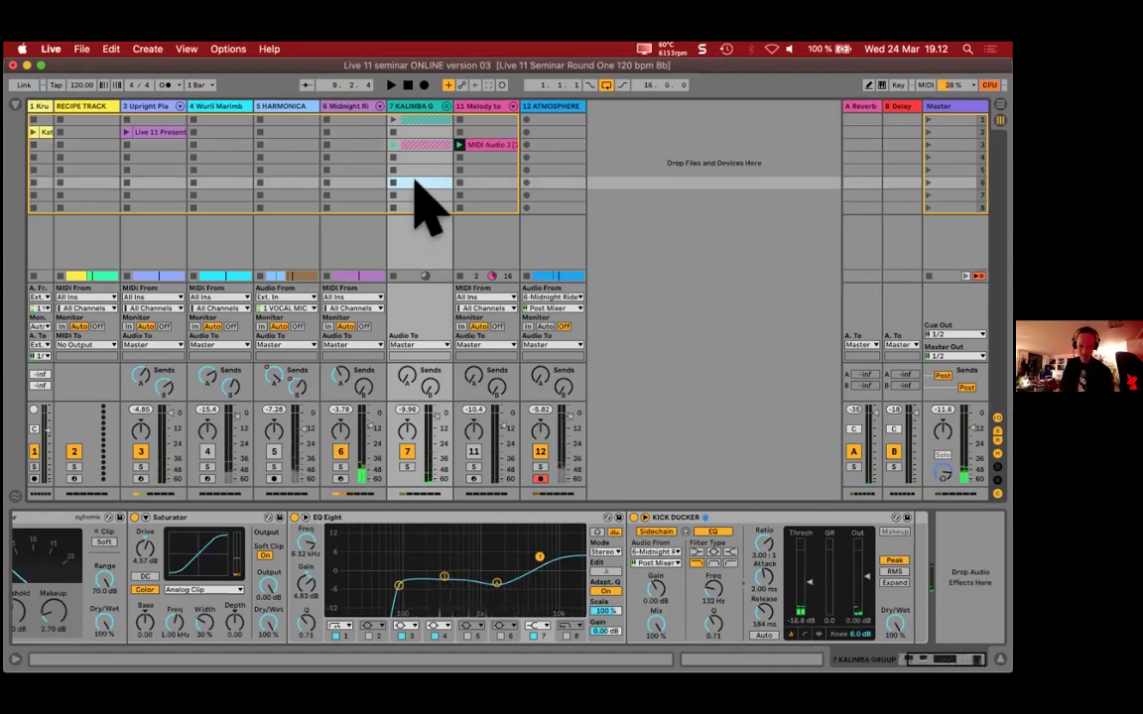
left_click(680, 520)
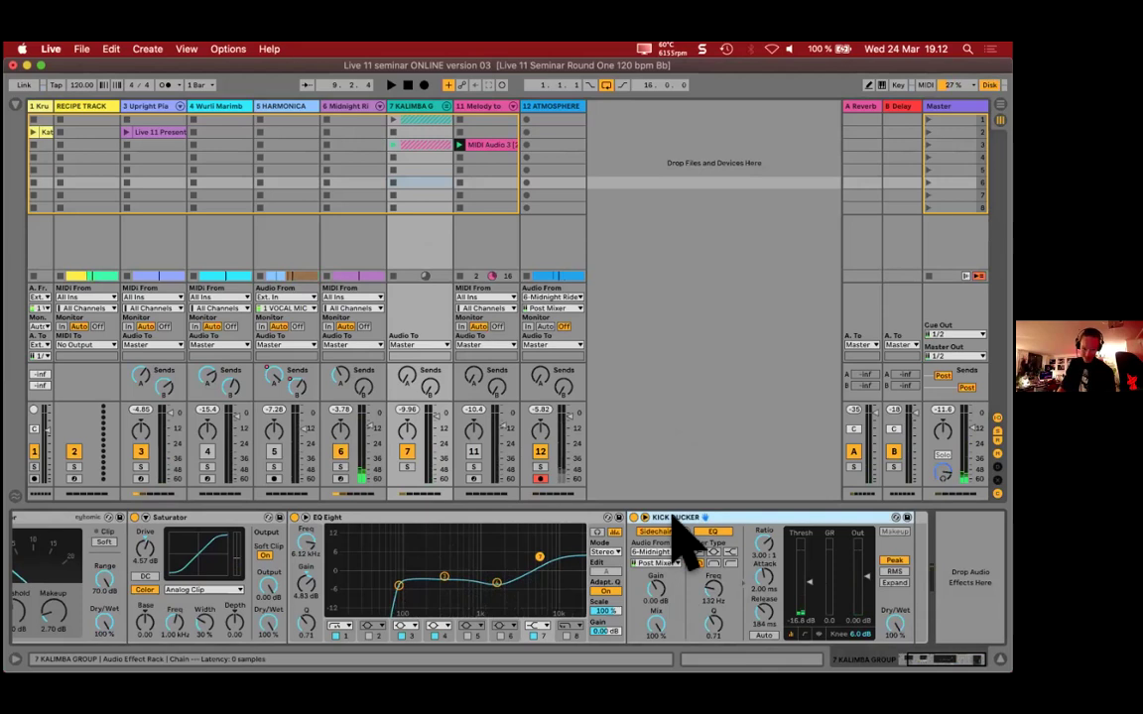
Step: Copy the Kick Ducker rack and bring up the ATMOSPHERE track's effects chain
right_click(677, 525)
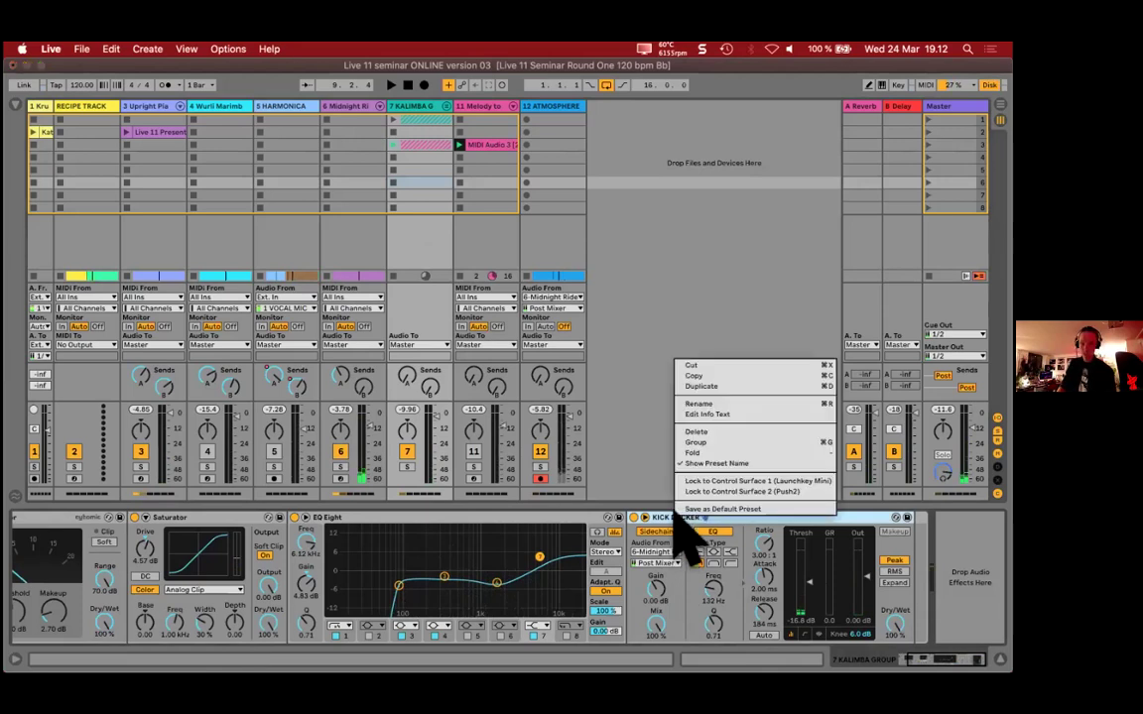
left_click(720, 374)
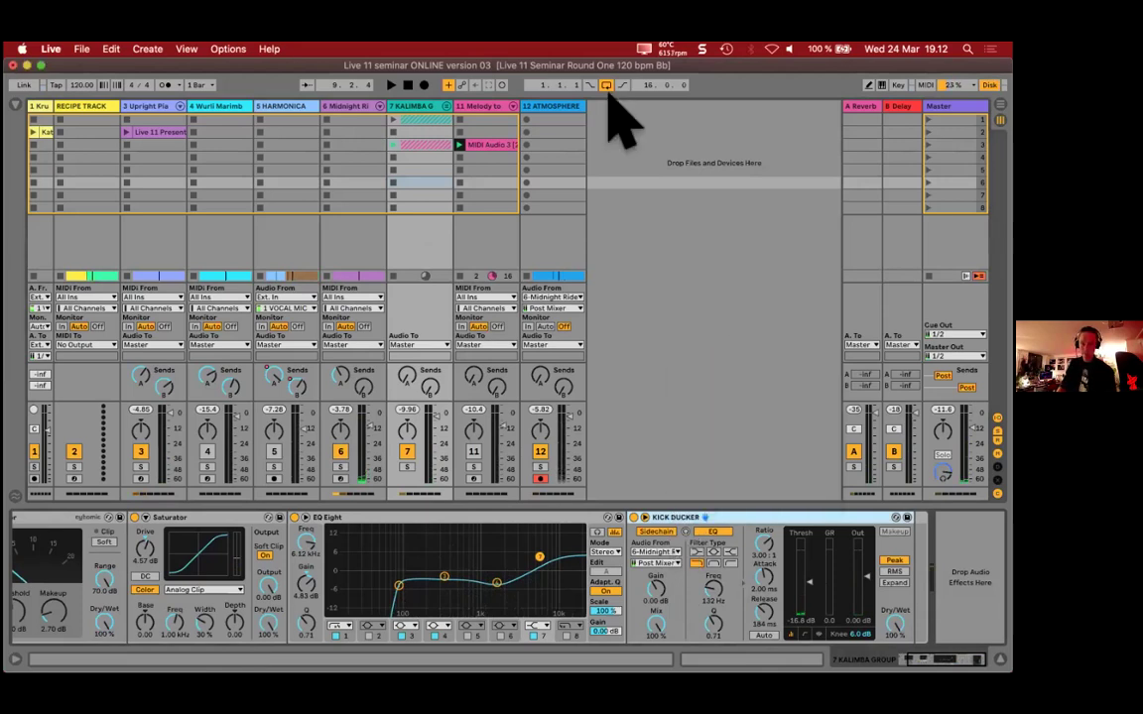
left_click(561, 444)
scroll(727, 595, "right", 5)
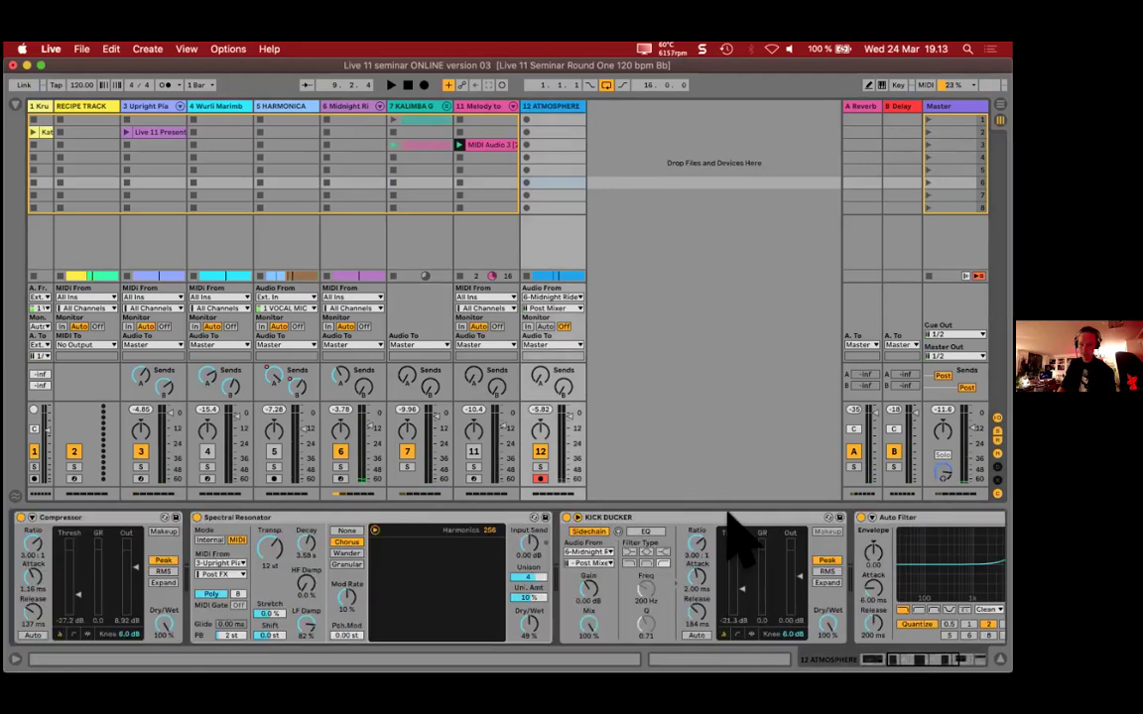
scroll(693, 585, "right", 3)
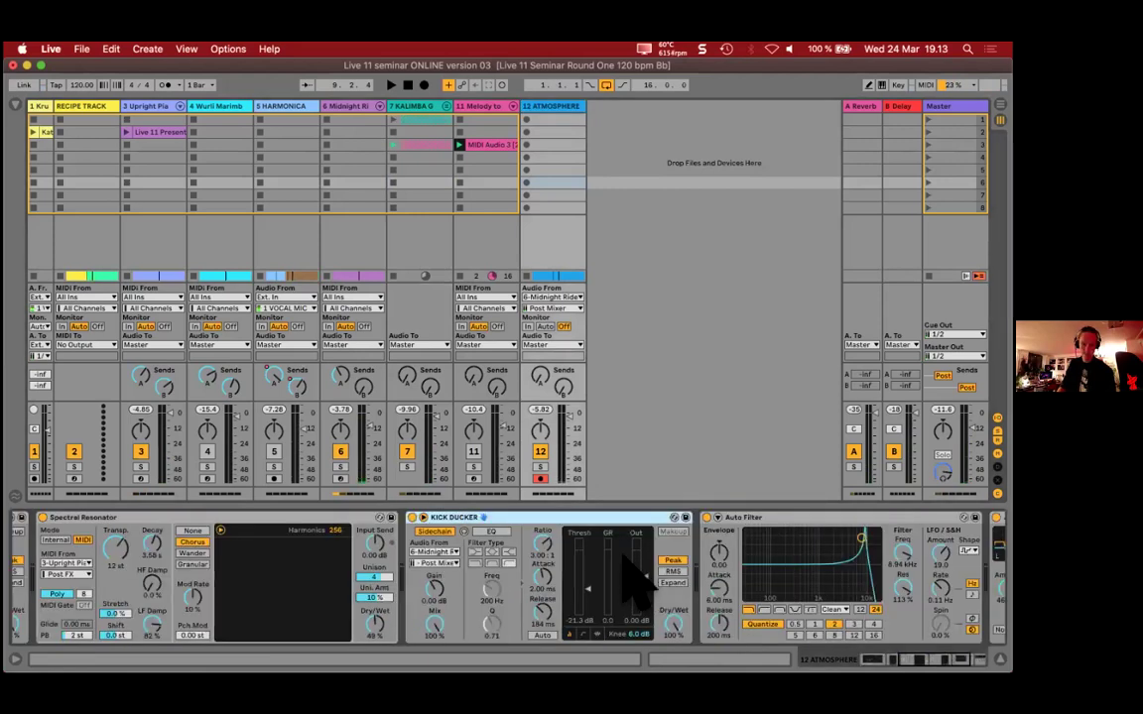
Step: Solo ATMOSPHERE and track 6, play them, and select the Auto Filter effect
left_click(539, 466)
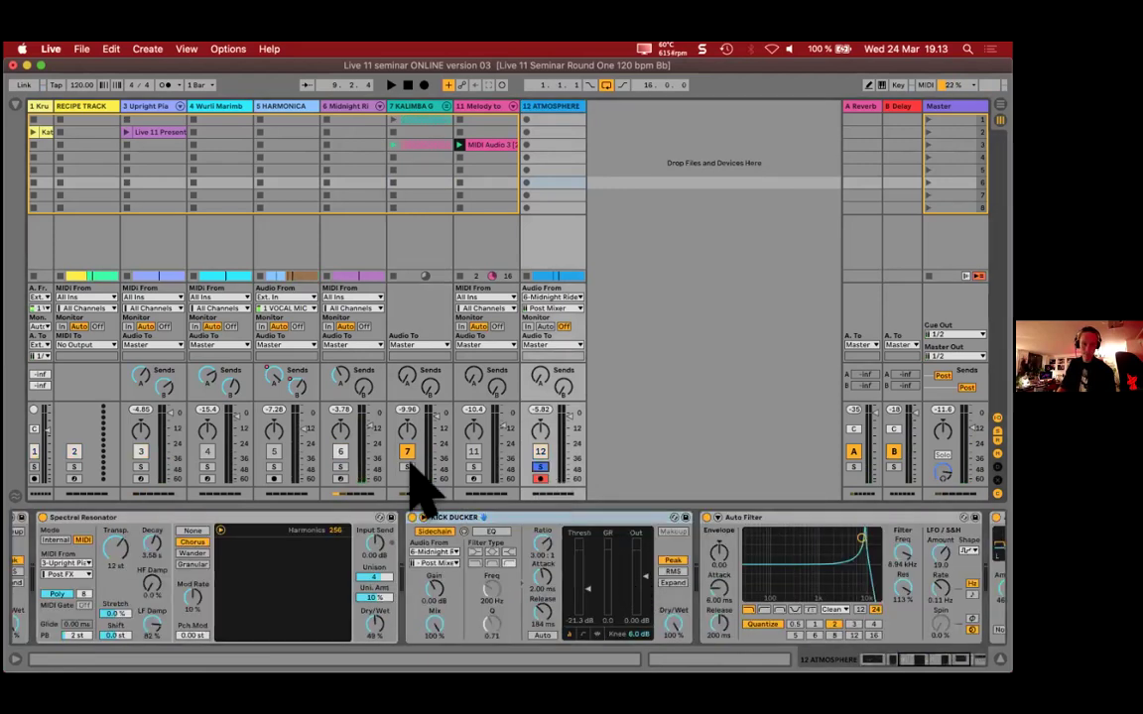
left_click(340, 467)
key("space")
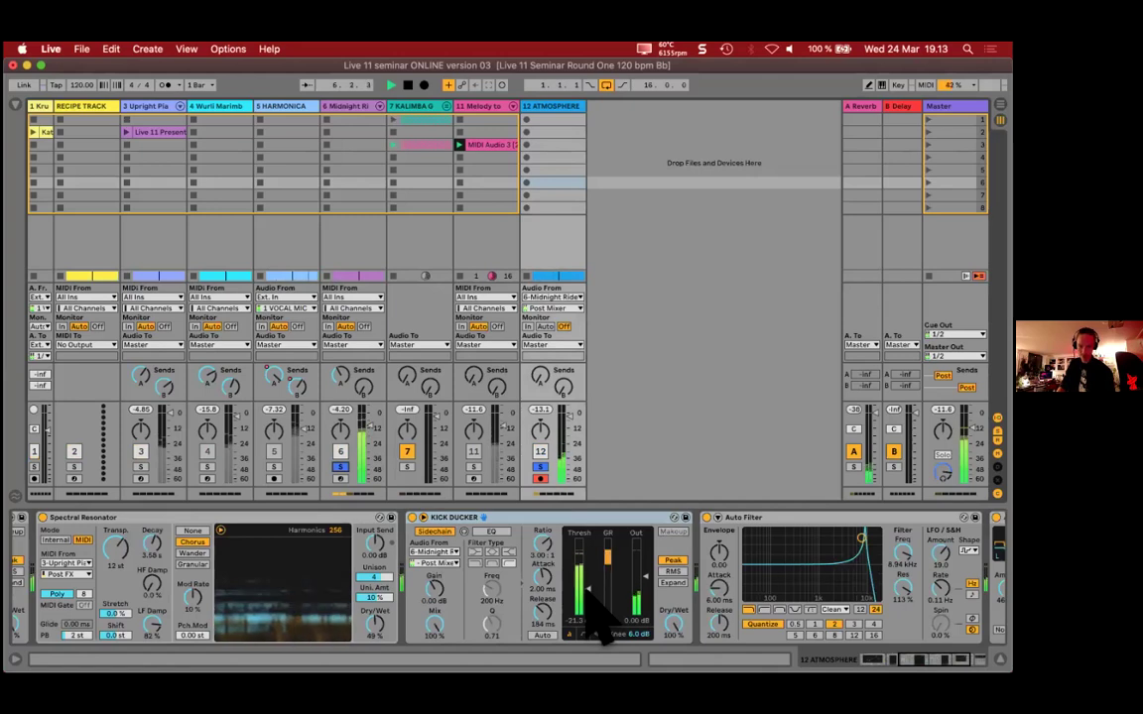
scroll(651, 544, "right", 5)
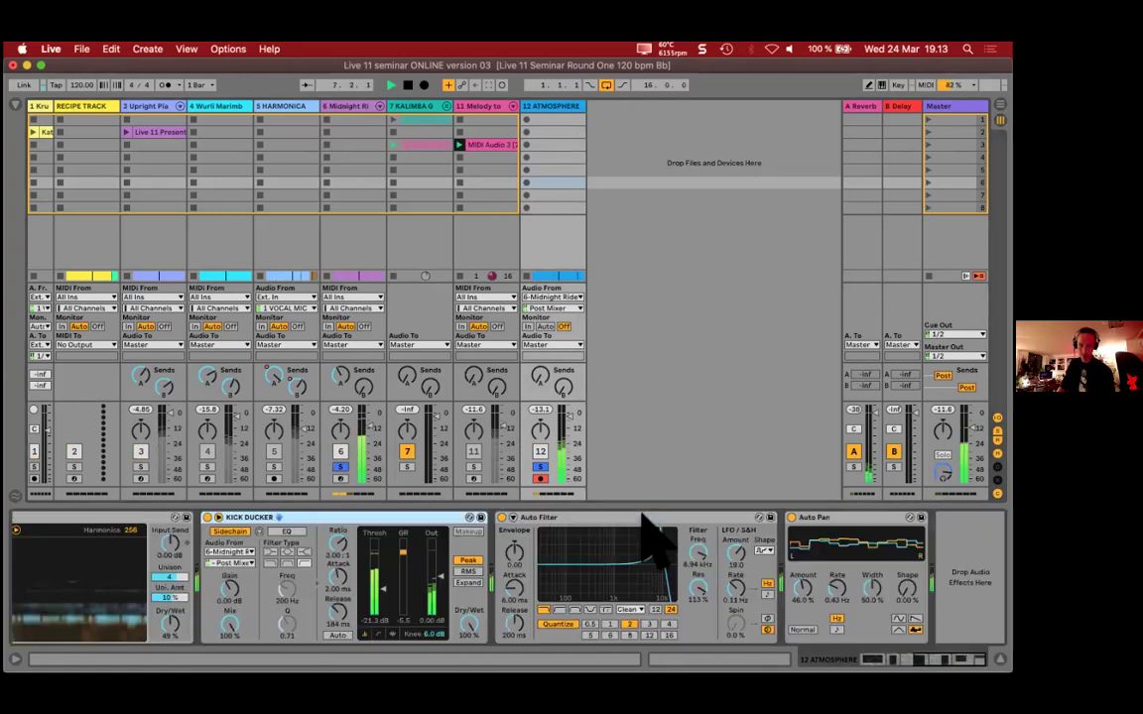
left_click(712, 580)
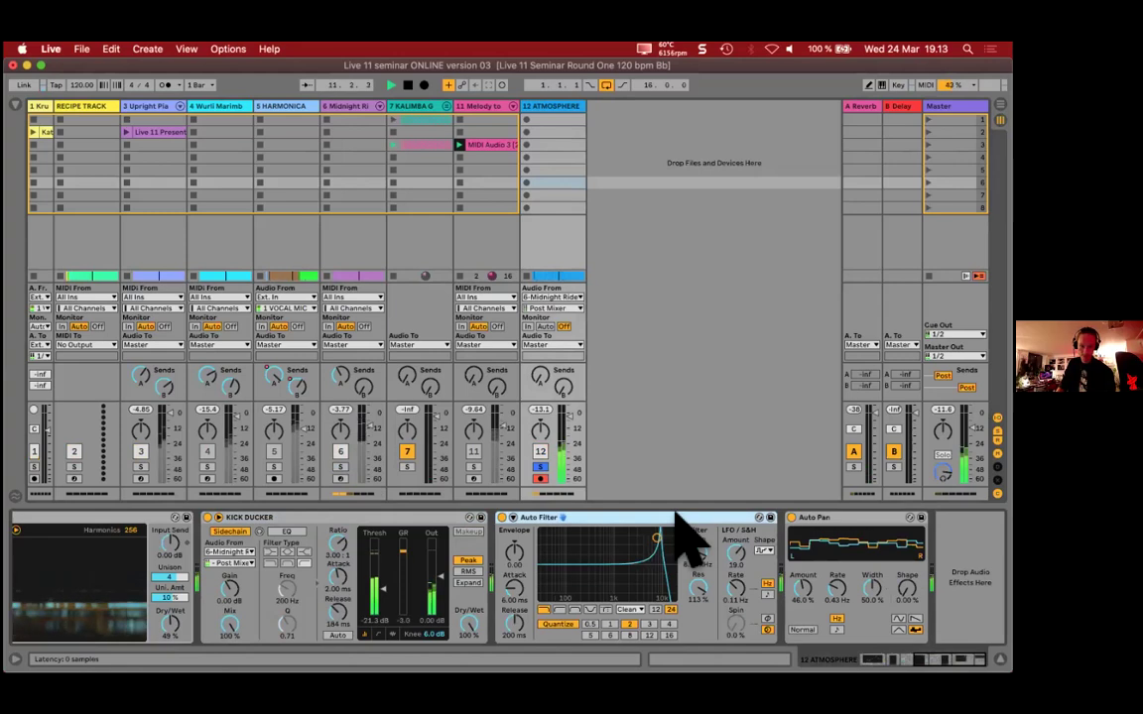
Step: Switch off ATMOSPHERE's Kick Ducker, pick an Auto Filter LFO shape, and lower cutoff to 7.71 kHz
left_click(207, 517)
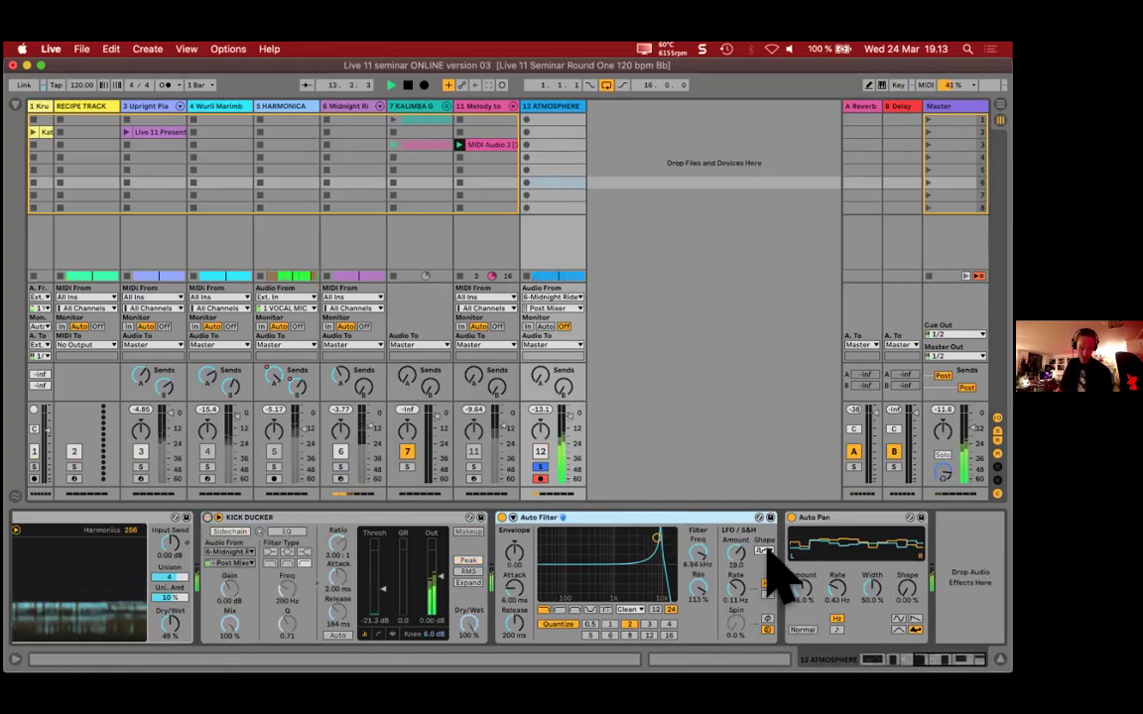
left_click(765, 551)
left_click(758, 603)
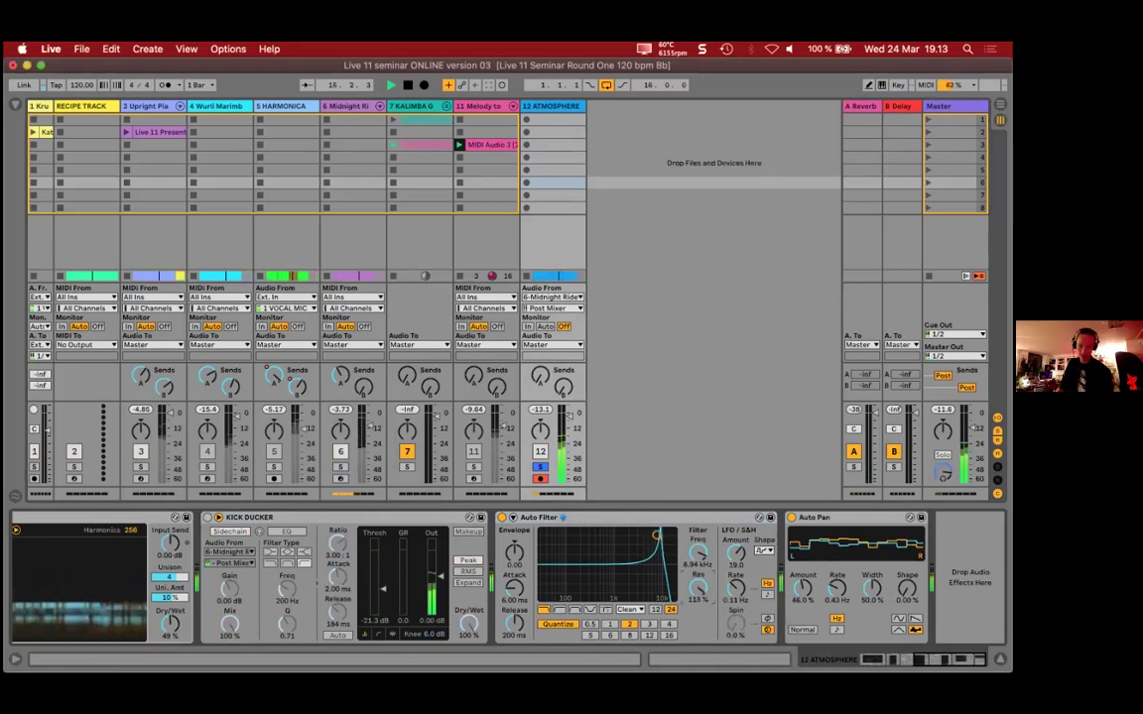
left_click_drag(697, 587, 697, 591)
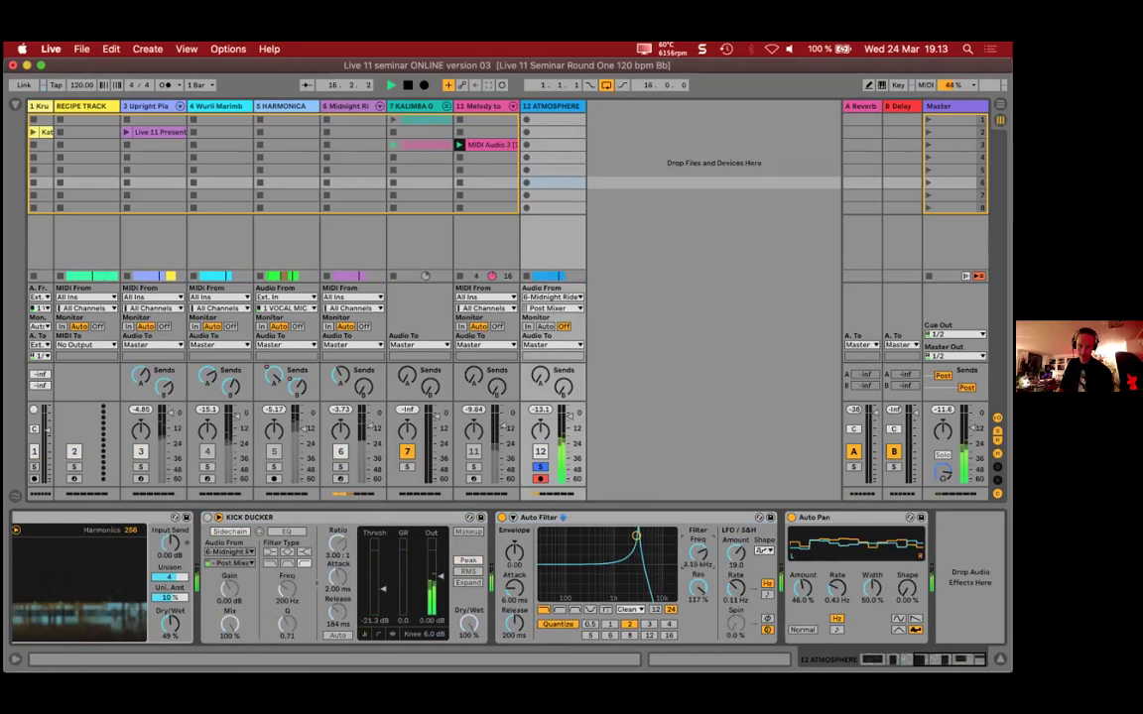
Step: Stop playback, select Auto Pan, restart playback, and switch to Arrangement view
key("space")
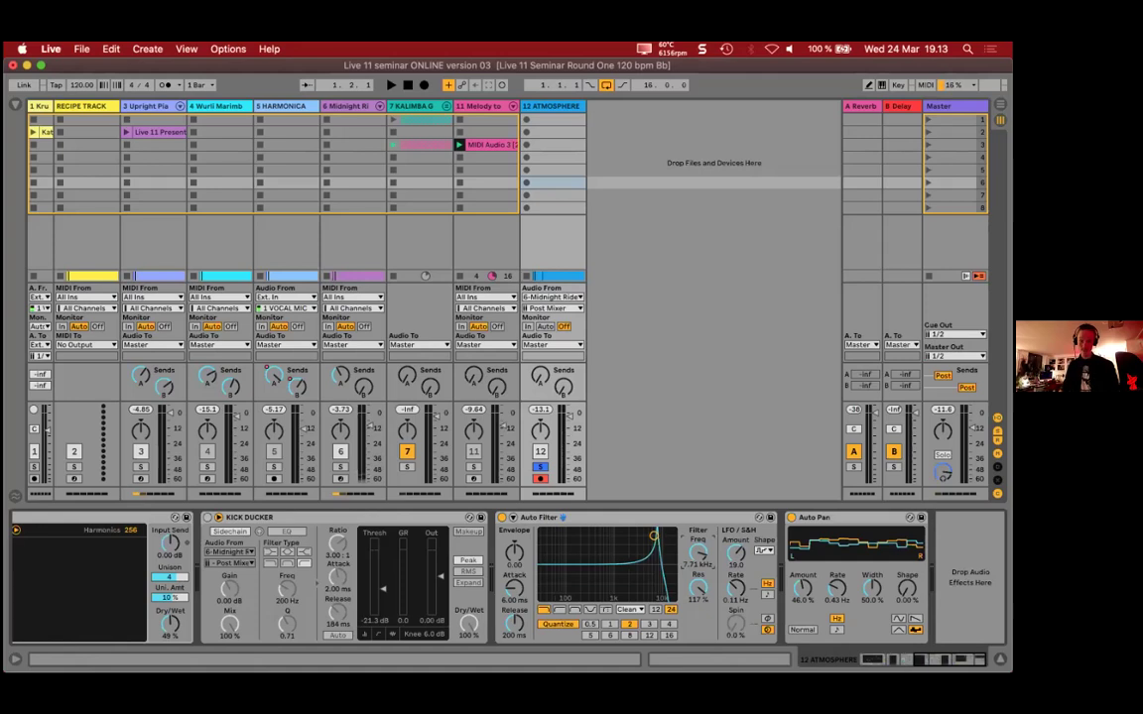
left_click(844, 518)
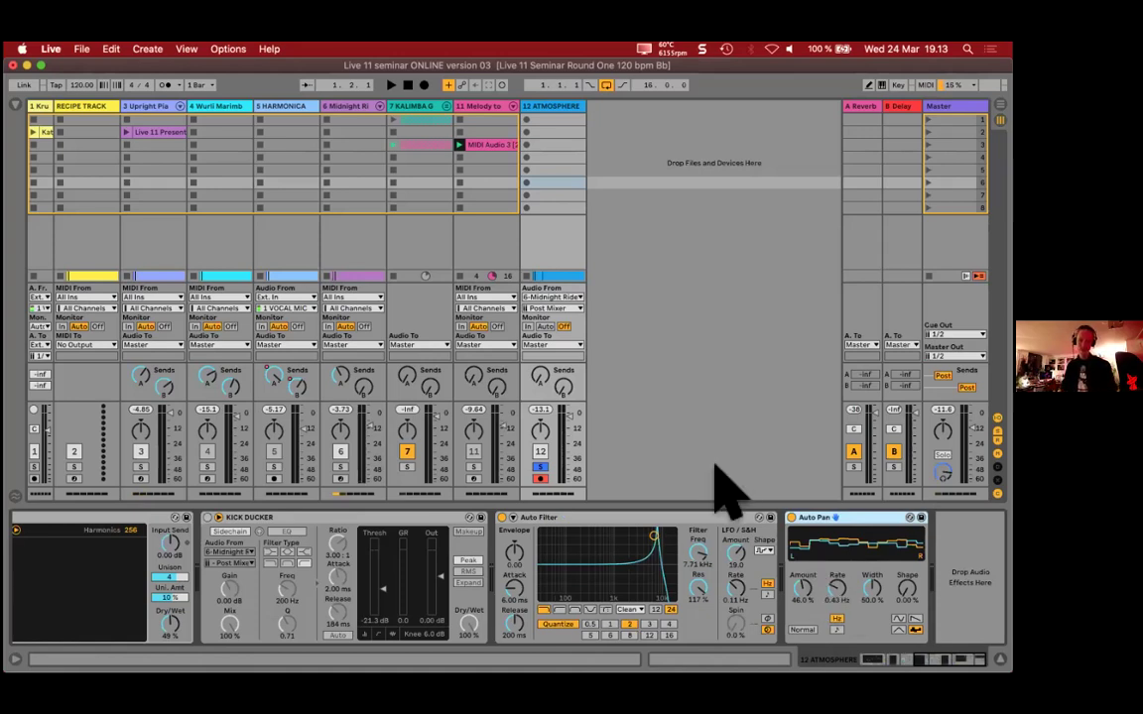
key("space")
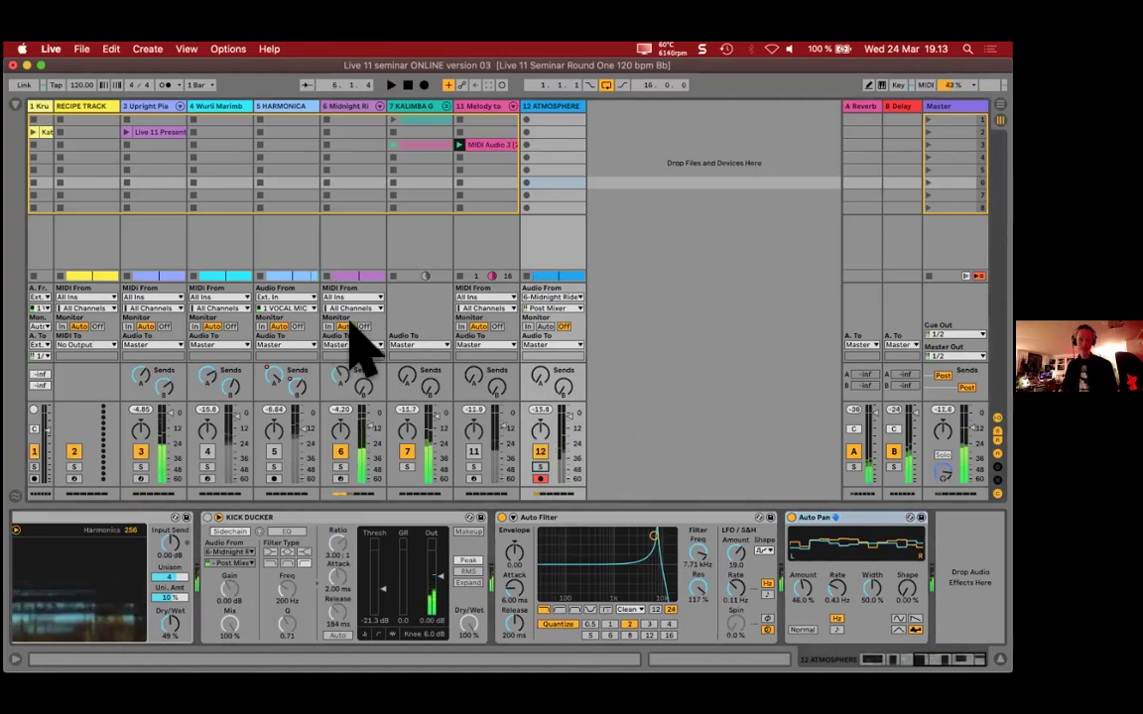
key("Tab")
Step: Zoom out the arrangement and set a time selection over bars 1–17
key("minus")
key("minus")
key("minus")
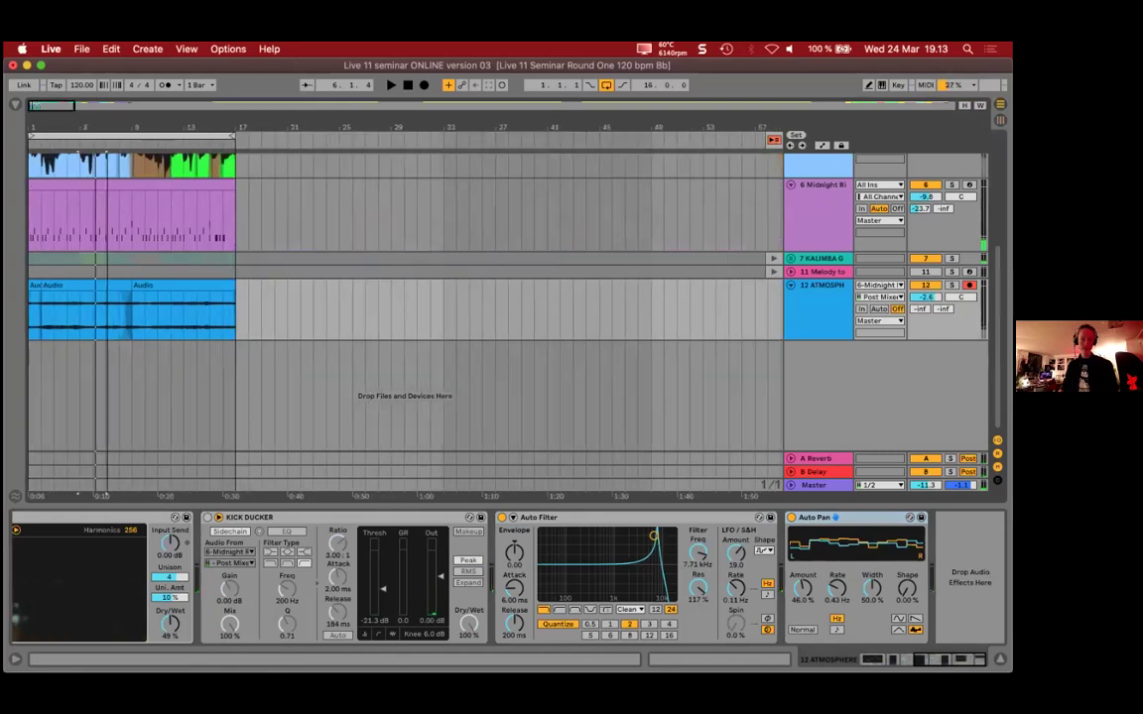
scroll(153, 272, "up", 5)
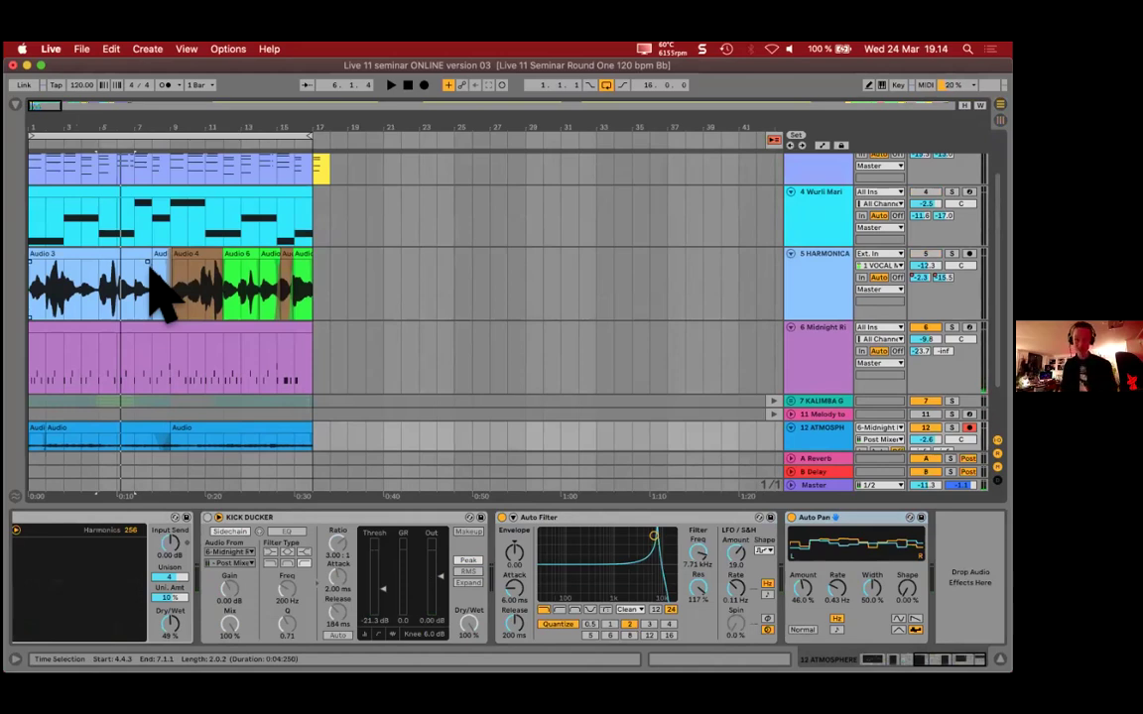
left_click_drag(153, 139, 153, 131)
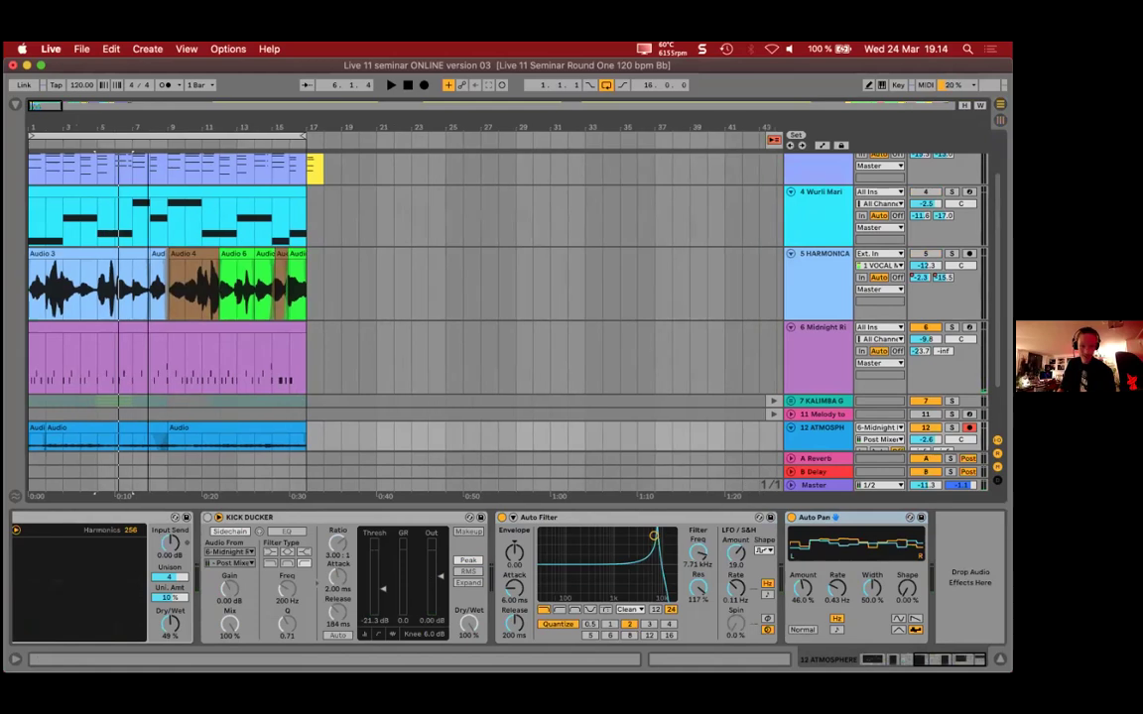
scroll(293, 242, "up", 2)
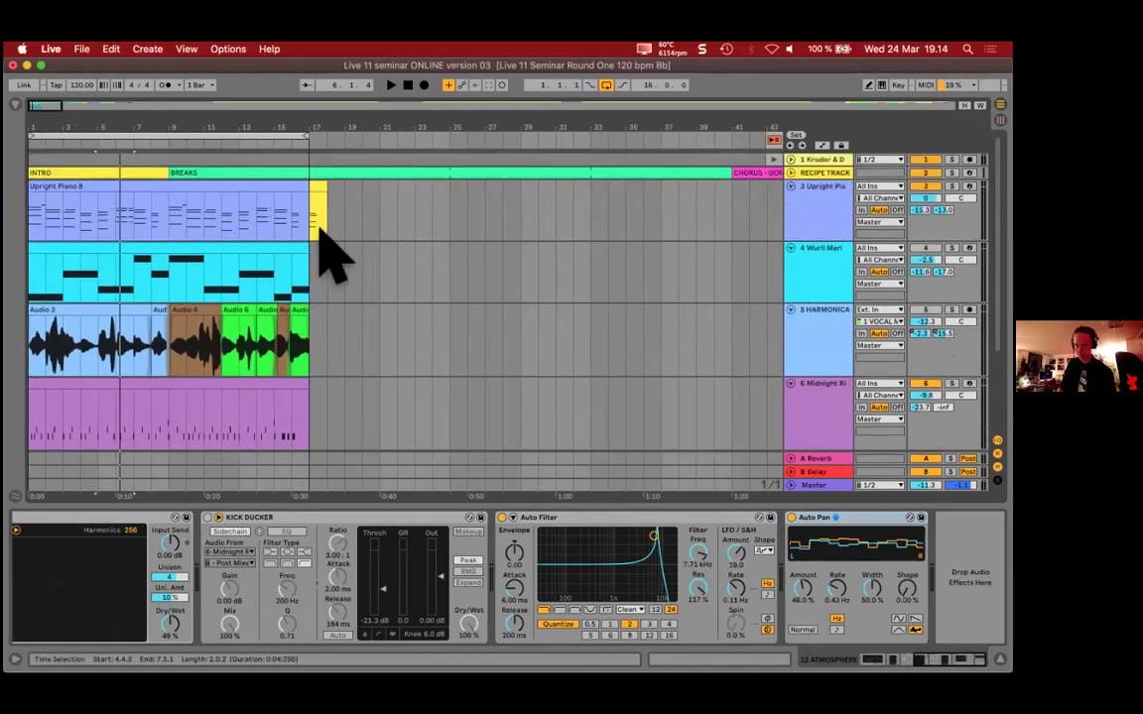
left_click(378, 175)
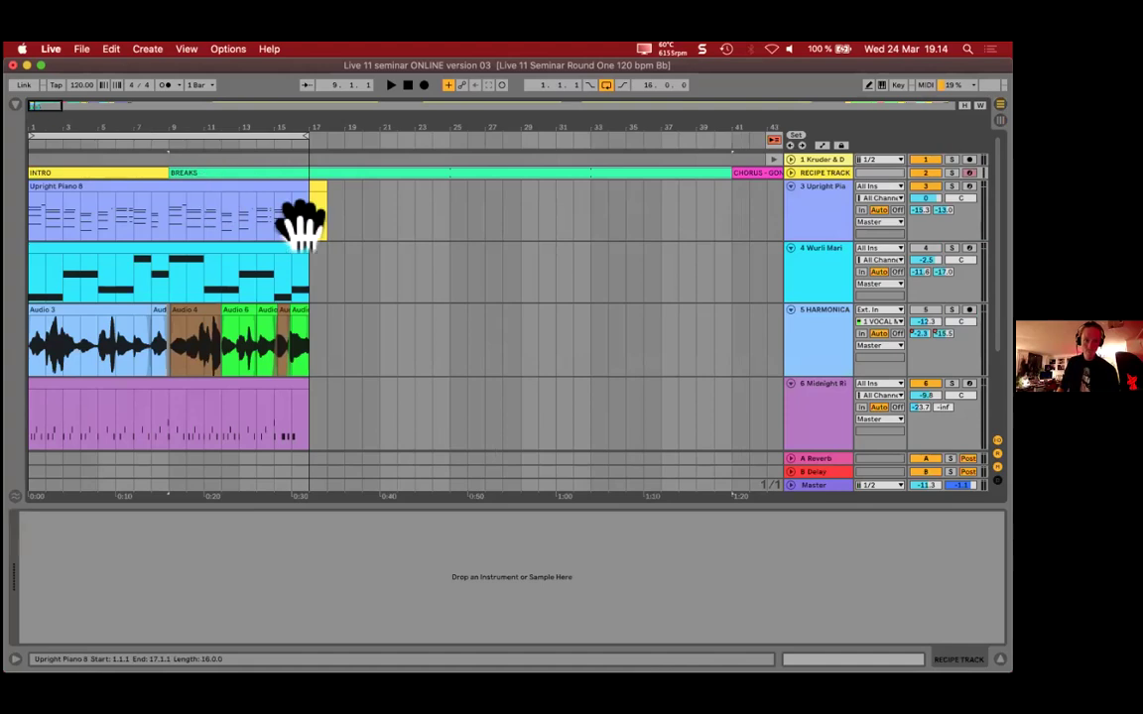
left_click(292, 213)
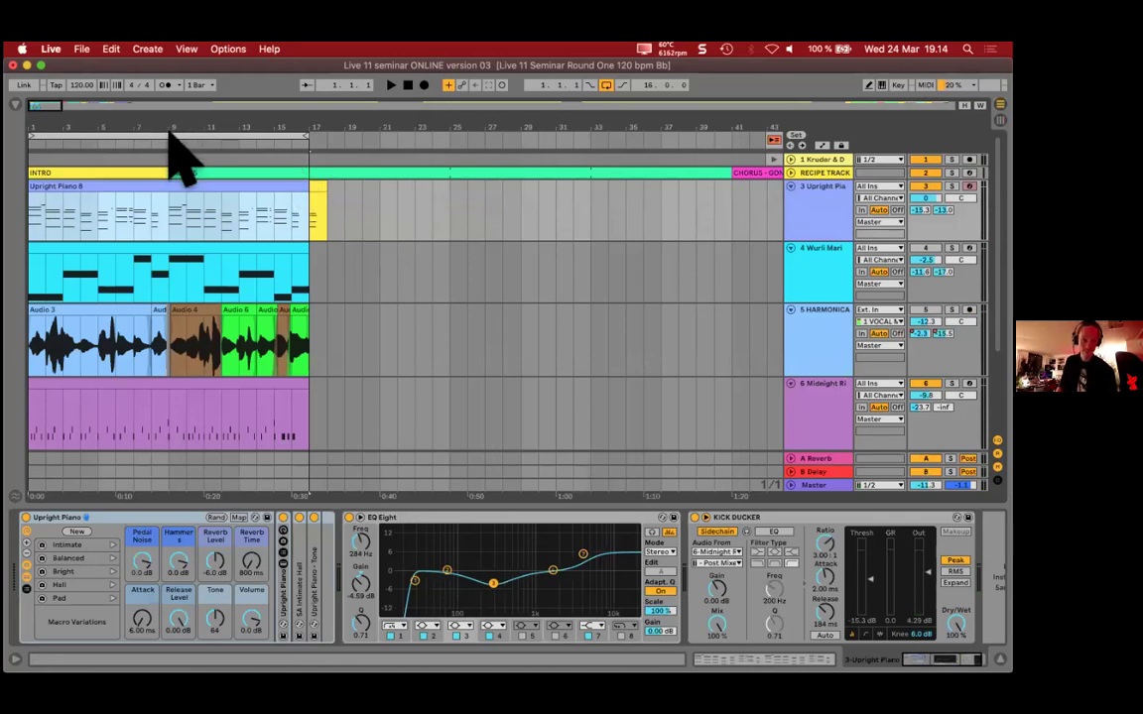
left_click(134, 144)
left_click_drag(122, 140, 122, 136)
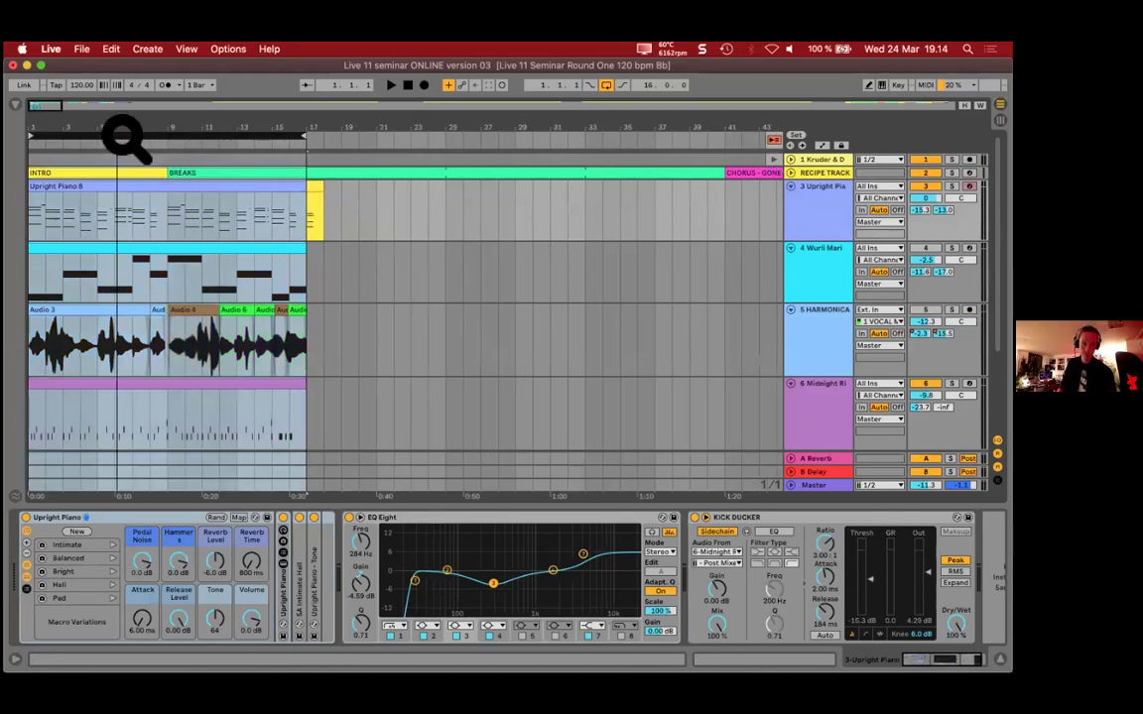
left_click(392, 263)
scroll(191, 248, "down", 4)
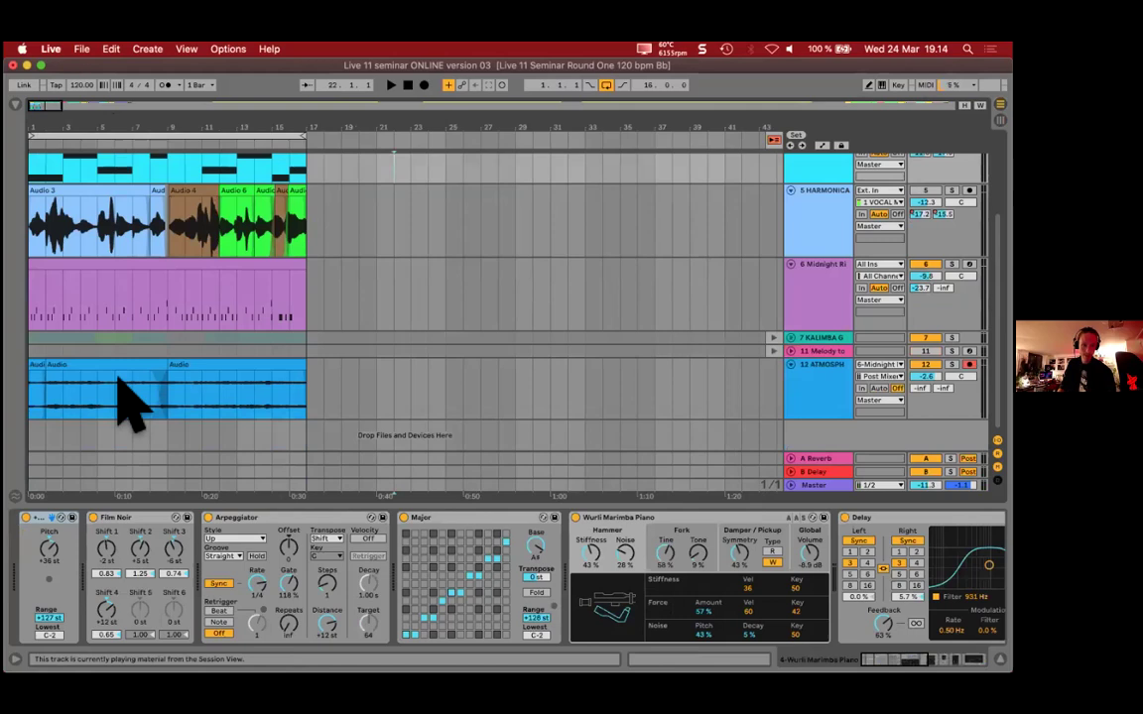
Step: Unfold the Kalimba group to show its three Kalimba tracks
left_click(790, 351)
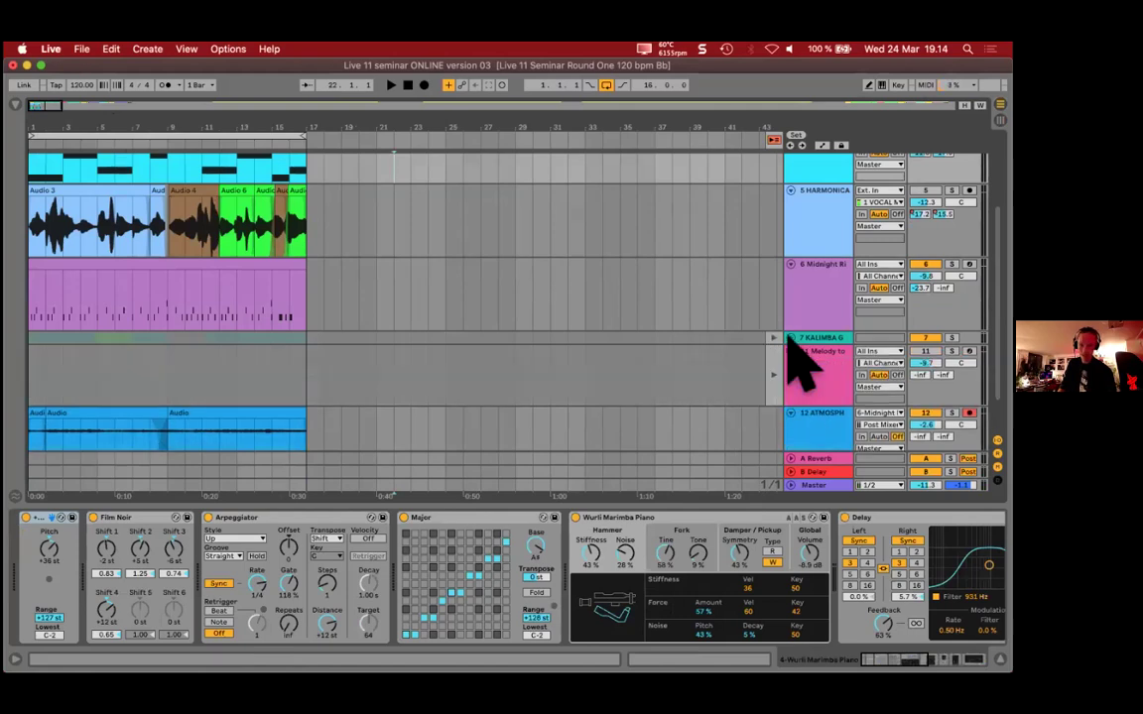
left_click(790, 338)
scroll(357, 300, "down", 5)
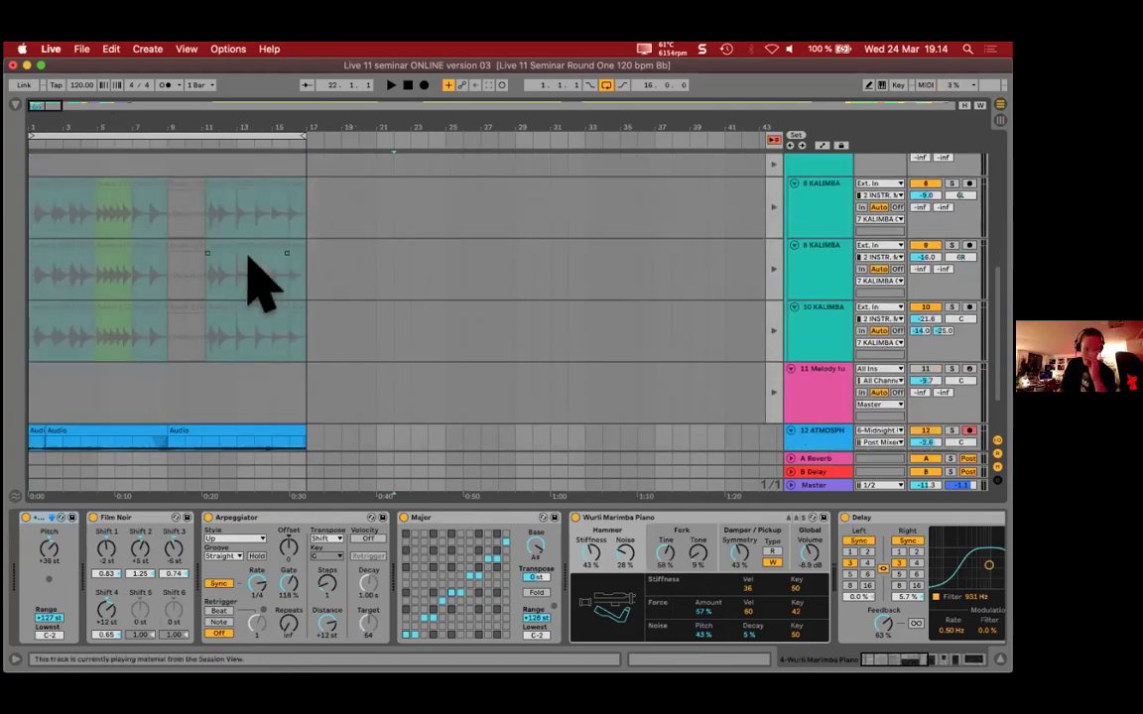
scroll(249, 258, "up", 3)
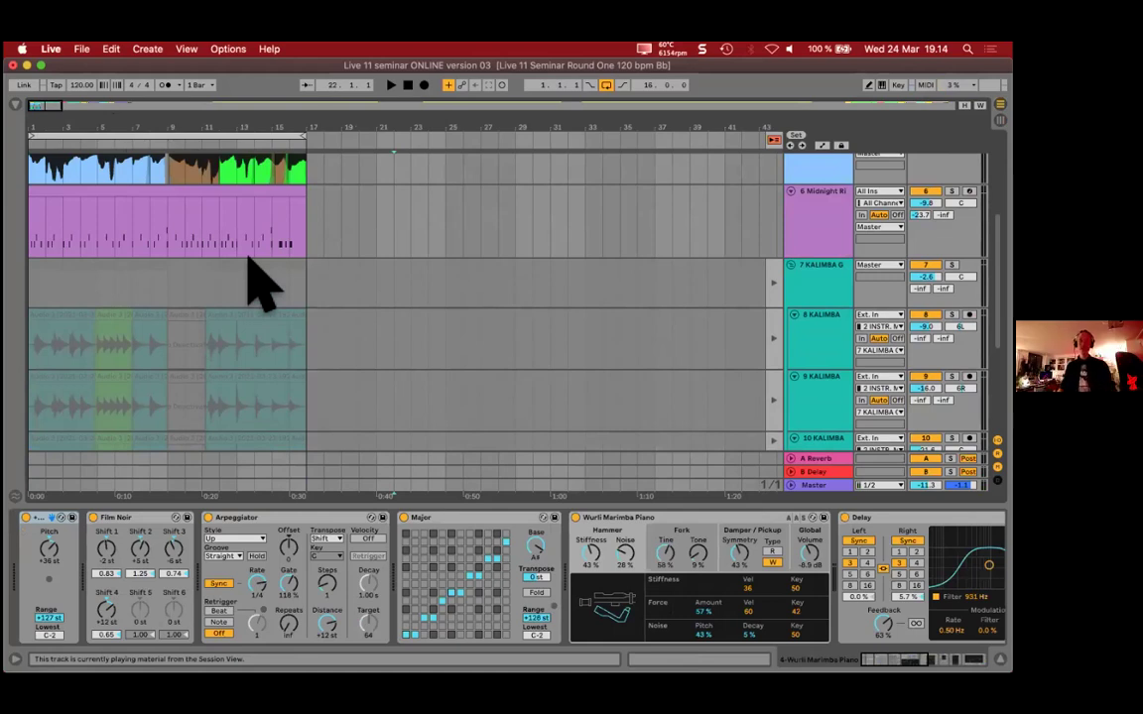
Step: Reactivate tracks 4 and 5 in Session view, start playback, and return to Arrangement
key("Tab")
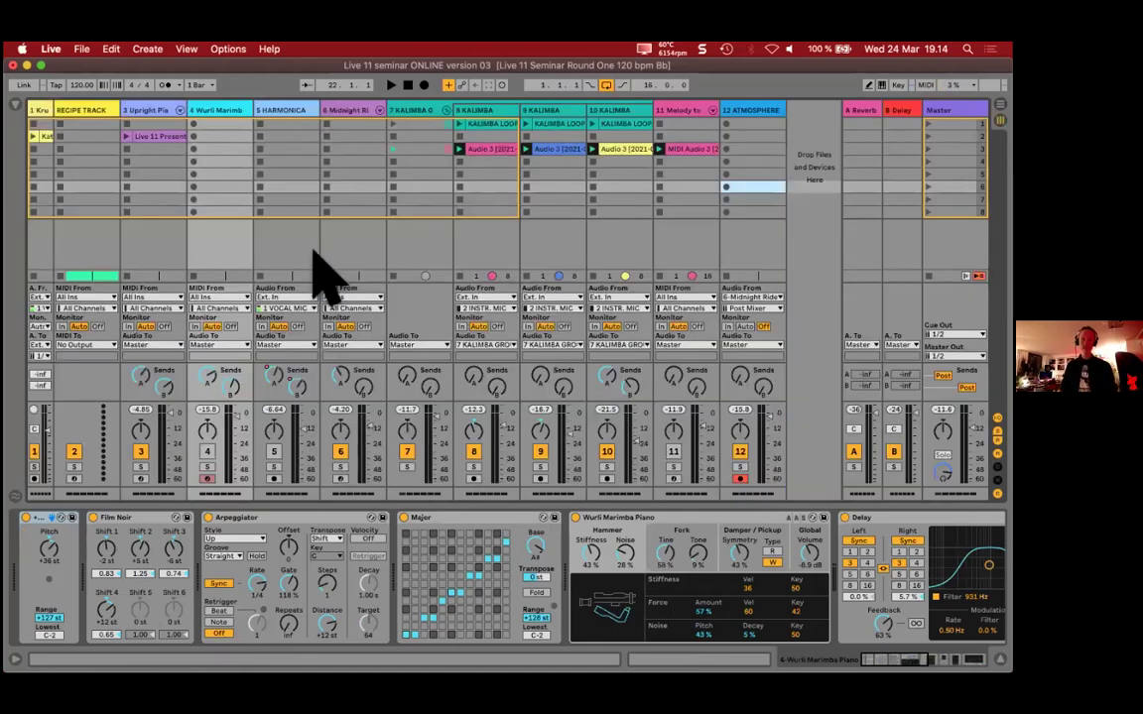
left_click(206, 451)
left_click(273, 451)
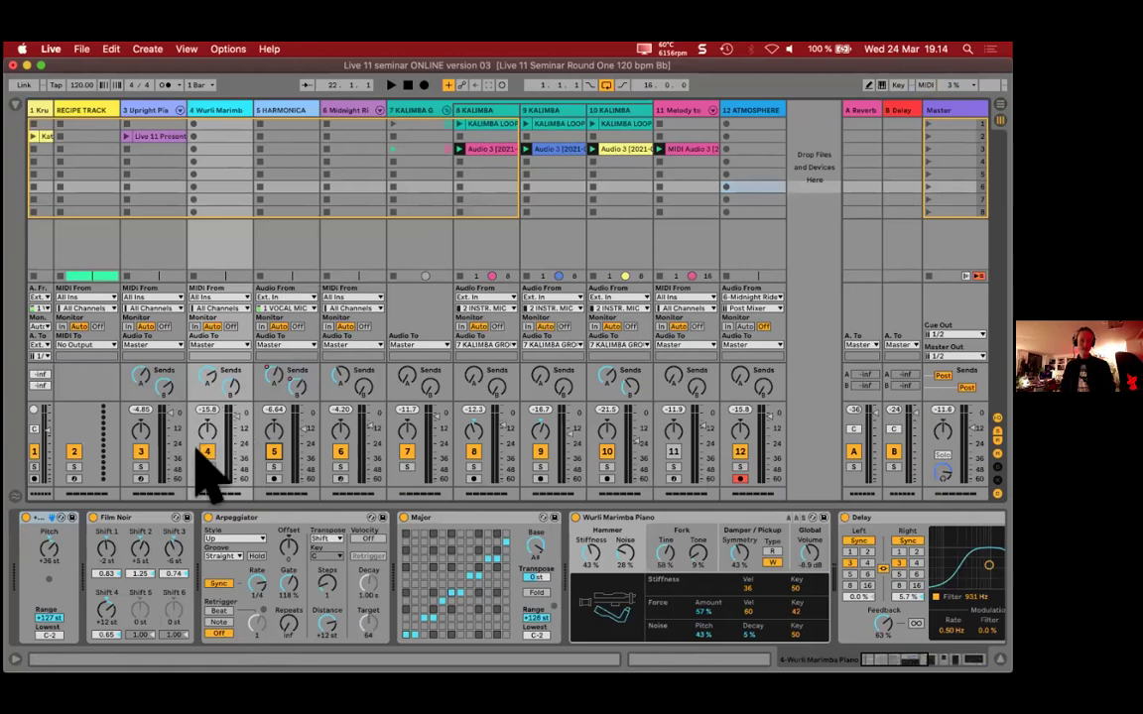
key("space")
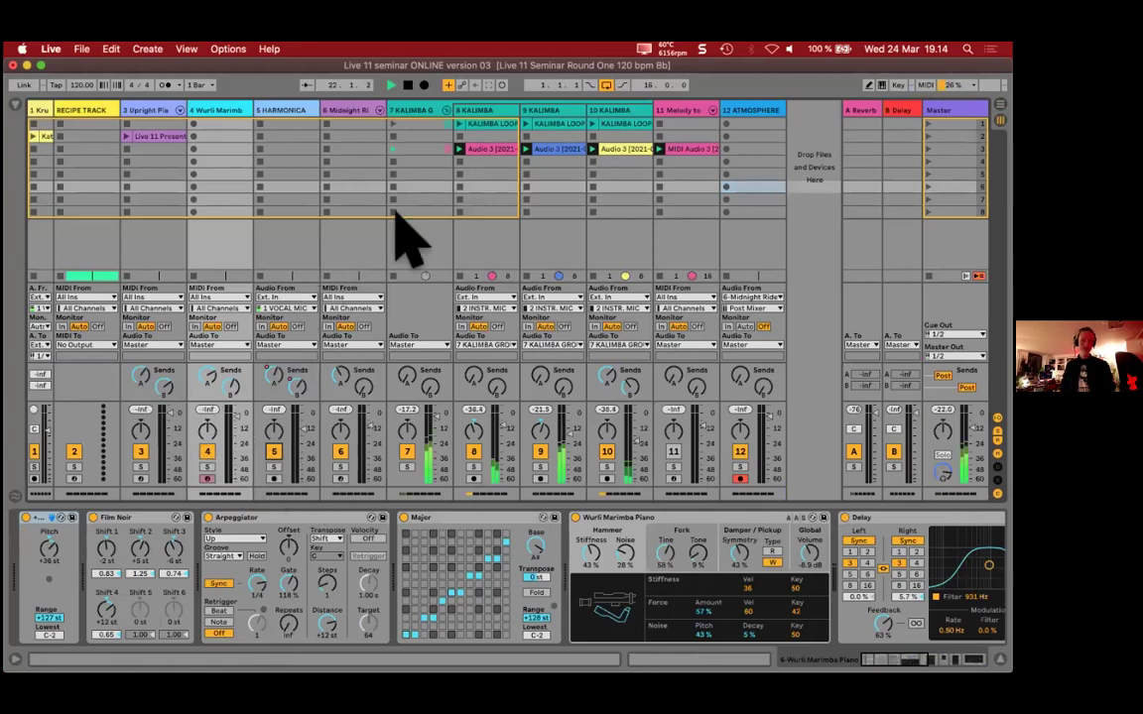
key("Tab")
Step: Select track 6's drum clip and audition the arrangement from there
key("space")
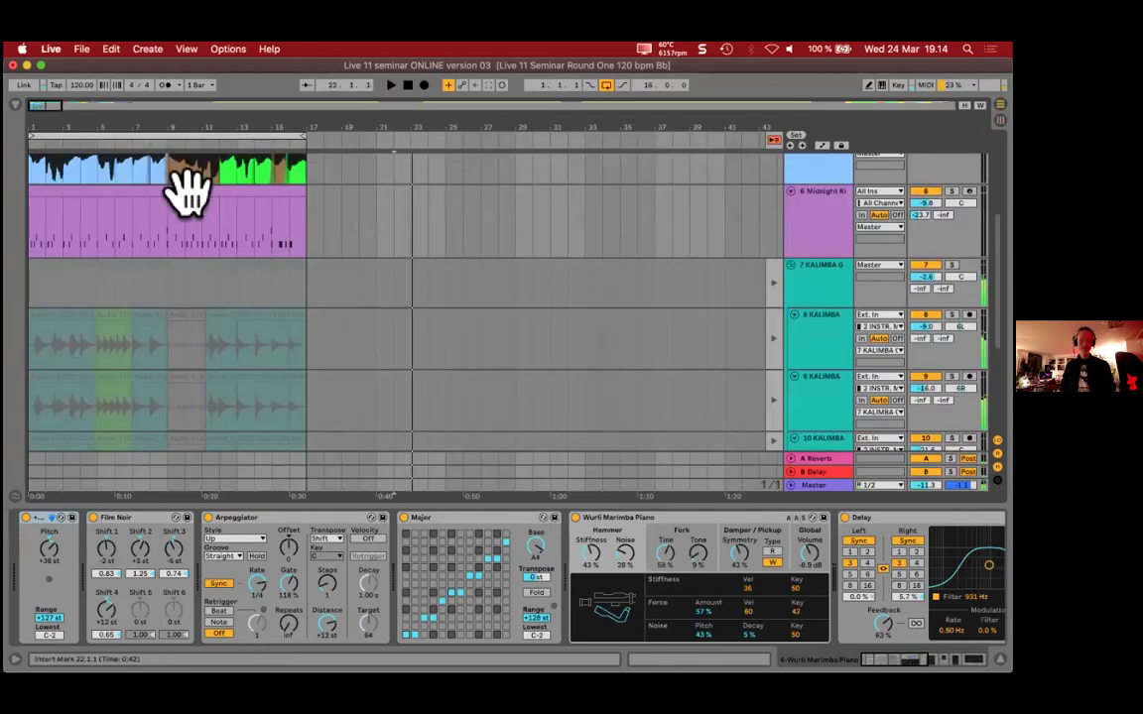
left_click(266, 238)
key("space")
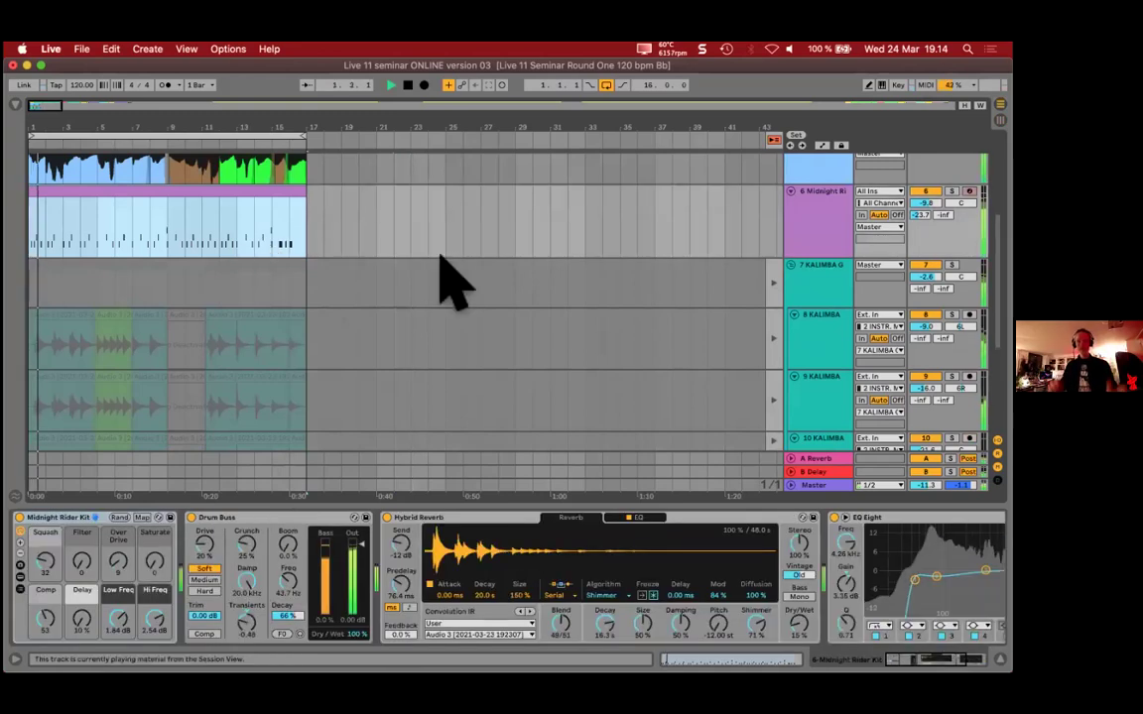
key("space")
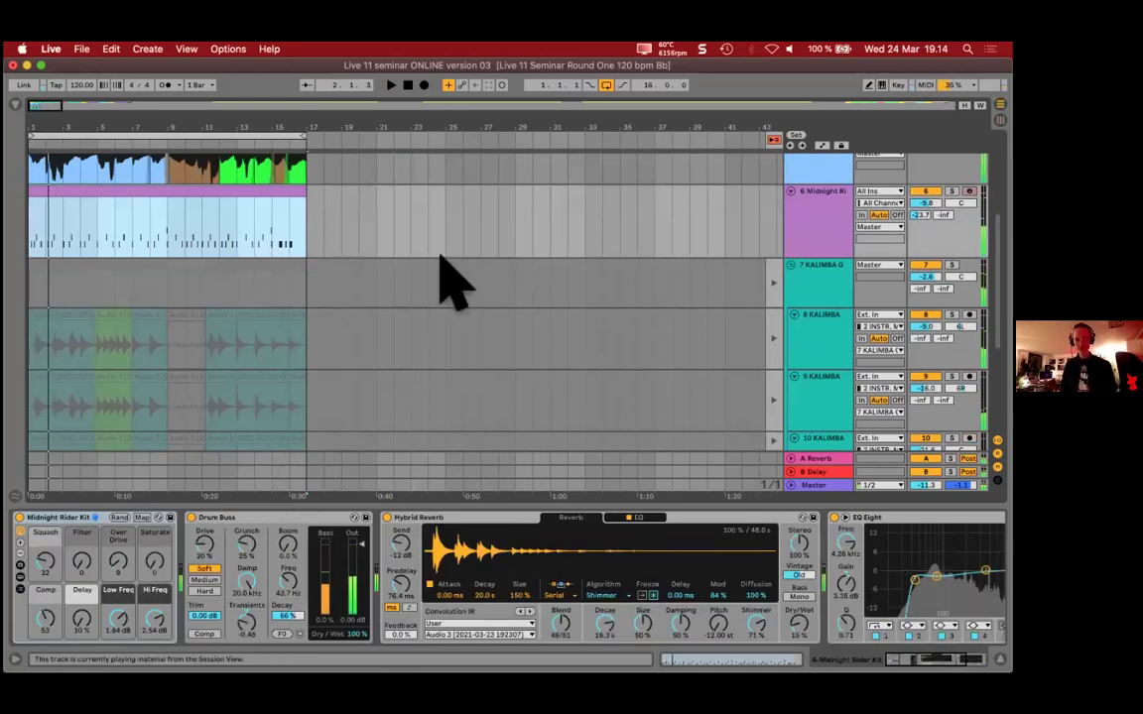
scroll(357, 243, "up", 2)
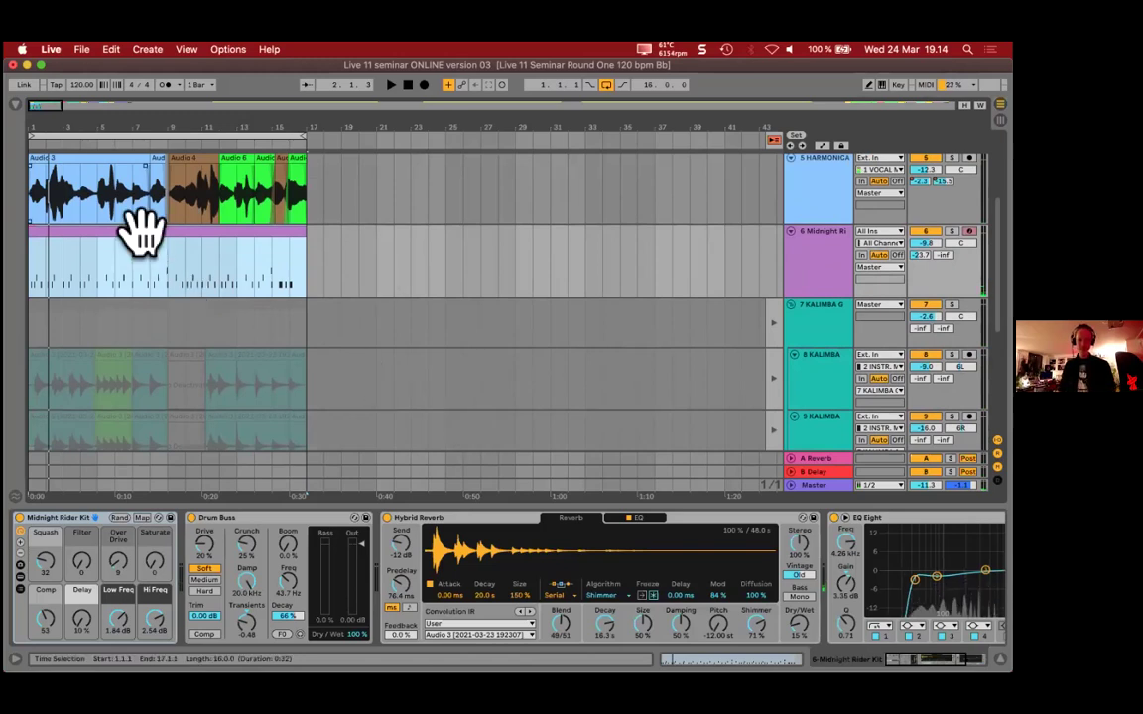
Step: Duplicate the bars 1–17 clips to bars 17–33, then undo the duplicate
key("super+d")
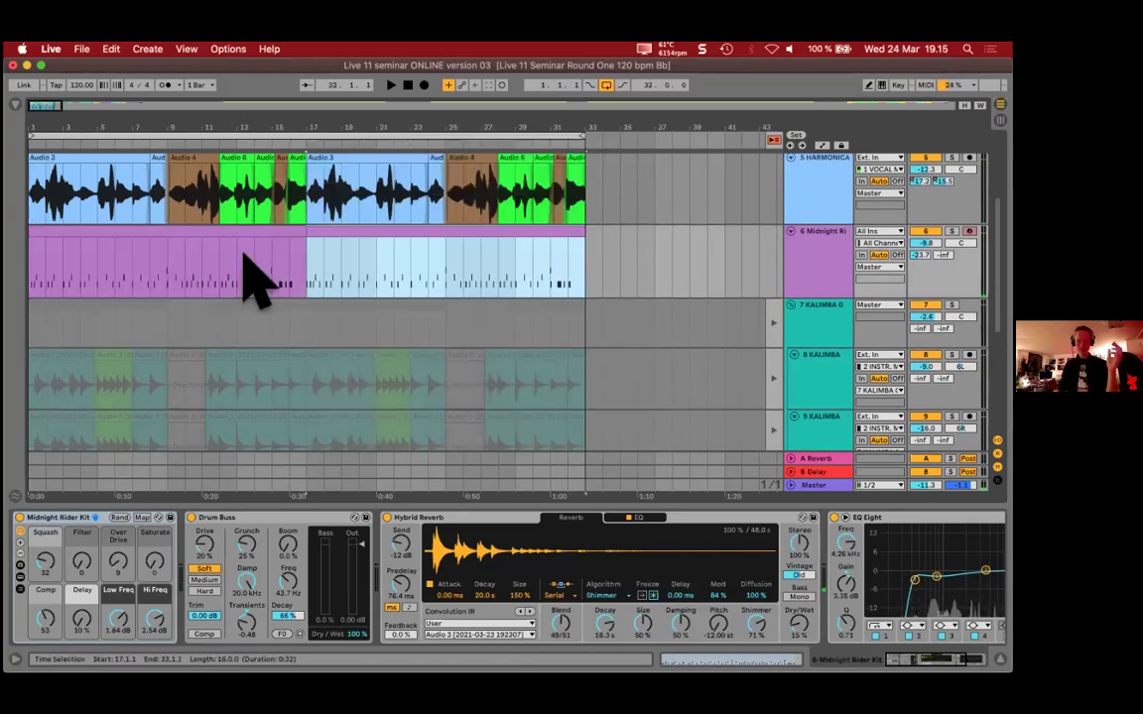
left_click(203, 255)
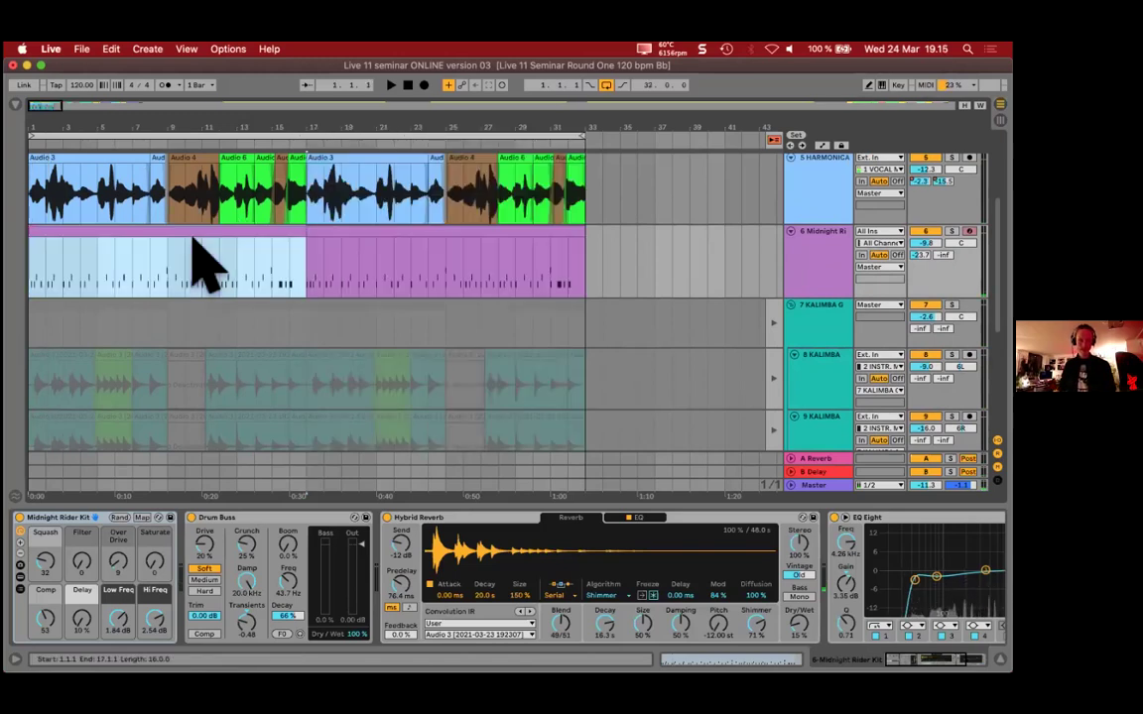
key("super+z")
Step: Select bars 1–17 of the Midnight Rider MIDI clip and open the Edit menu
left_click(301, 283)
left_click(32, 265, "shift")
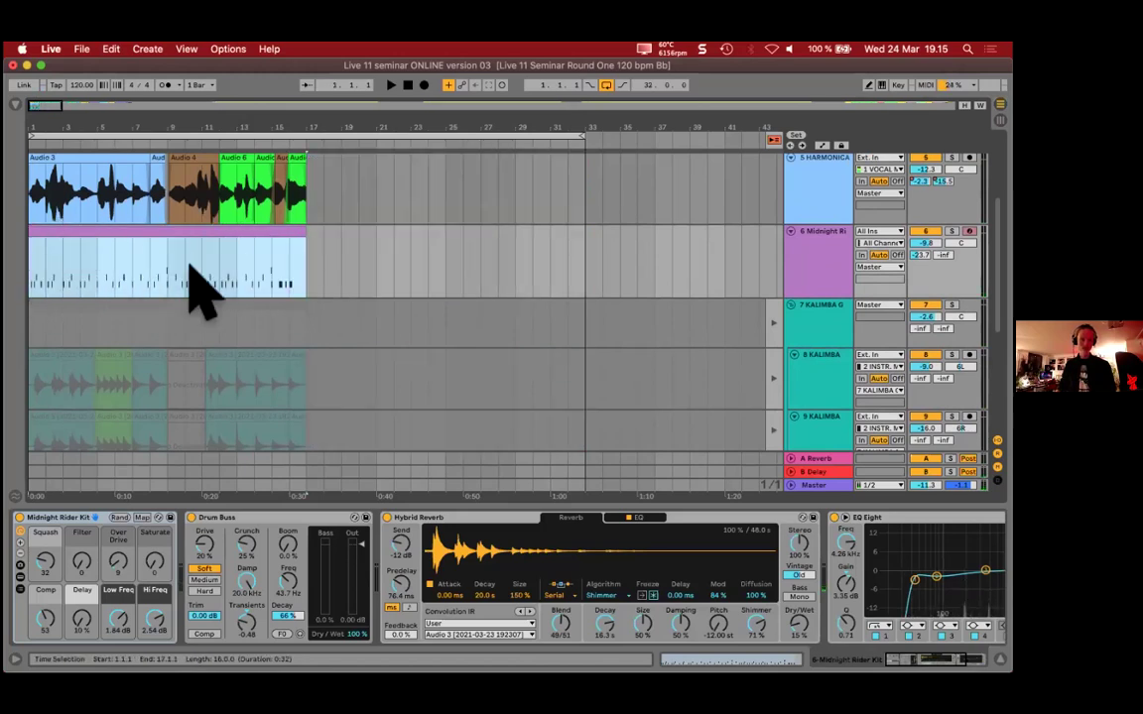
scroll(199, 285, "up", 1)
right_click(155, 266)
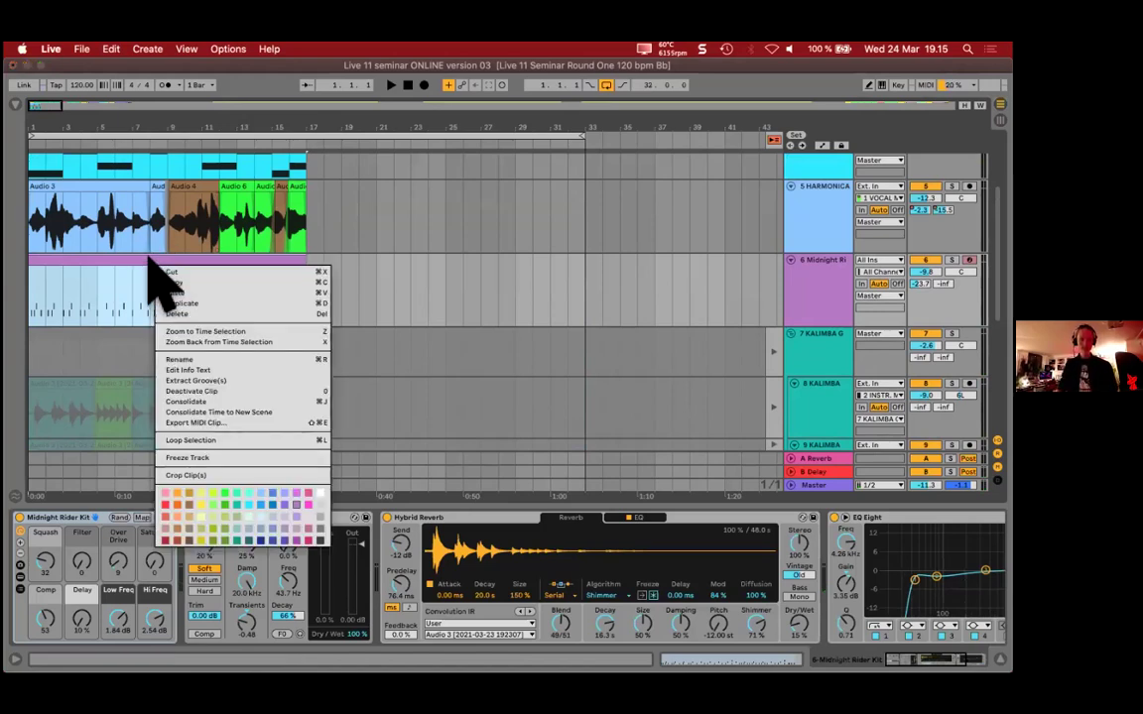
left_click(234, 302)
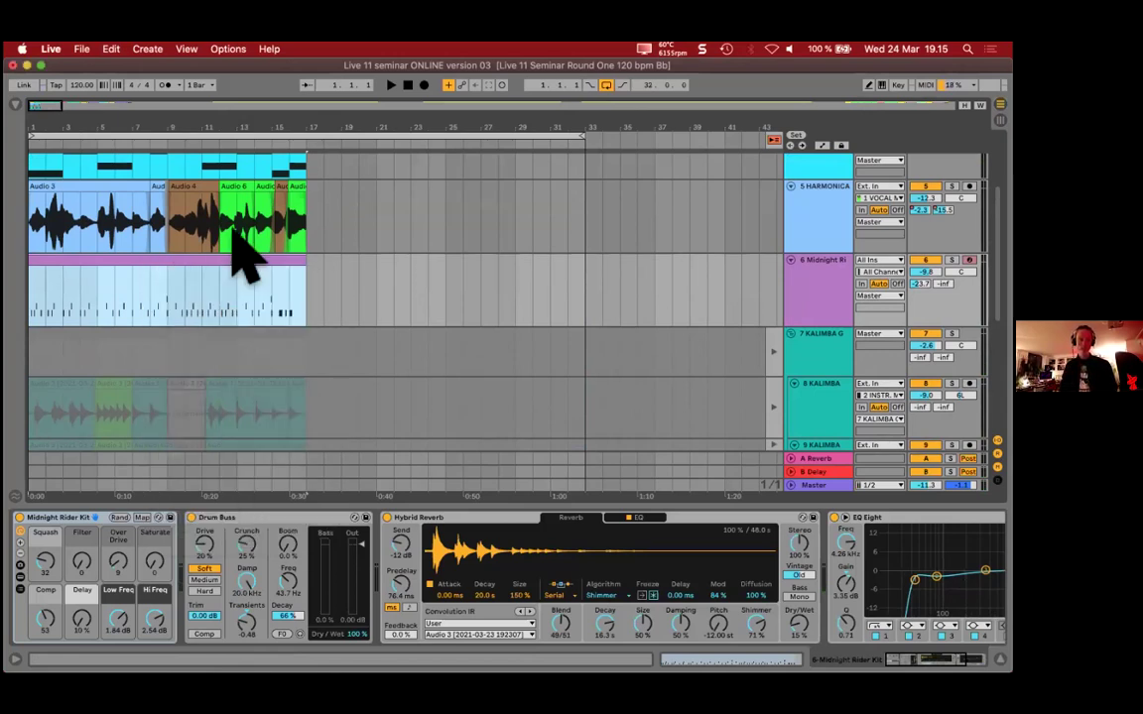
left_click(111, 49)
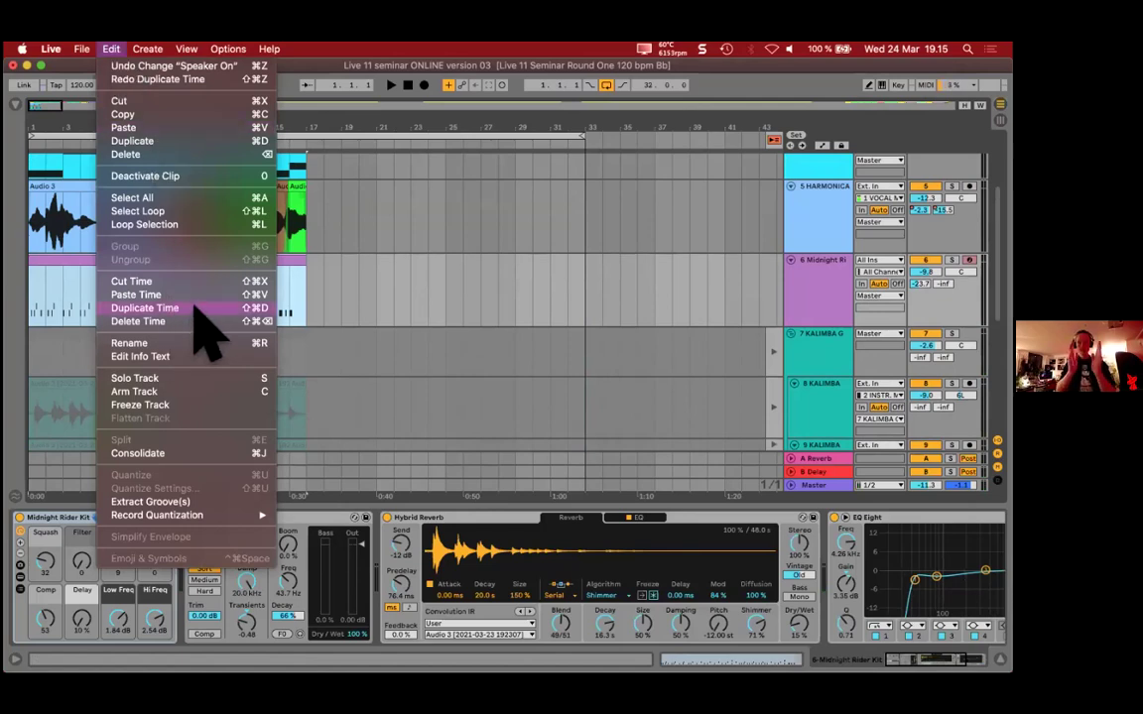
Step: Trial-duplicate the Upright Piano 8 clip to bars 17–33, then undo it
left_click(286, 290)
scroll(300, 247, "up", 3)
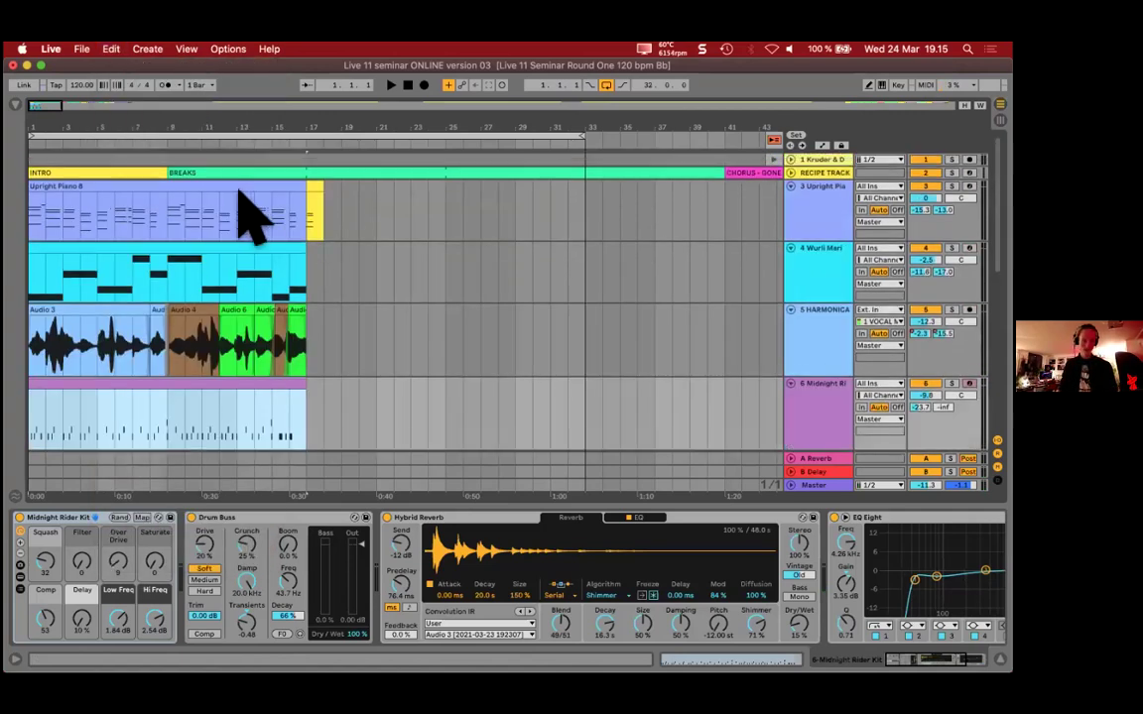
left_click(306, 224)
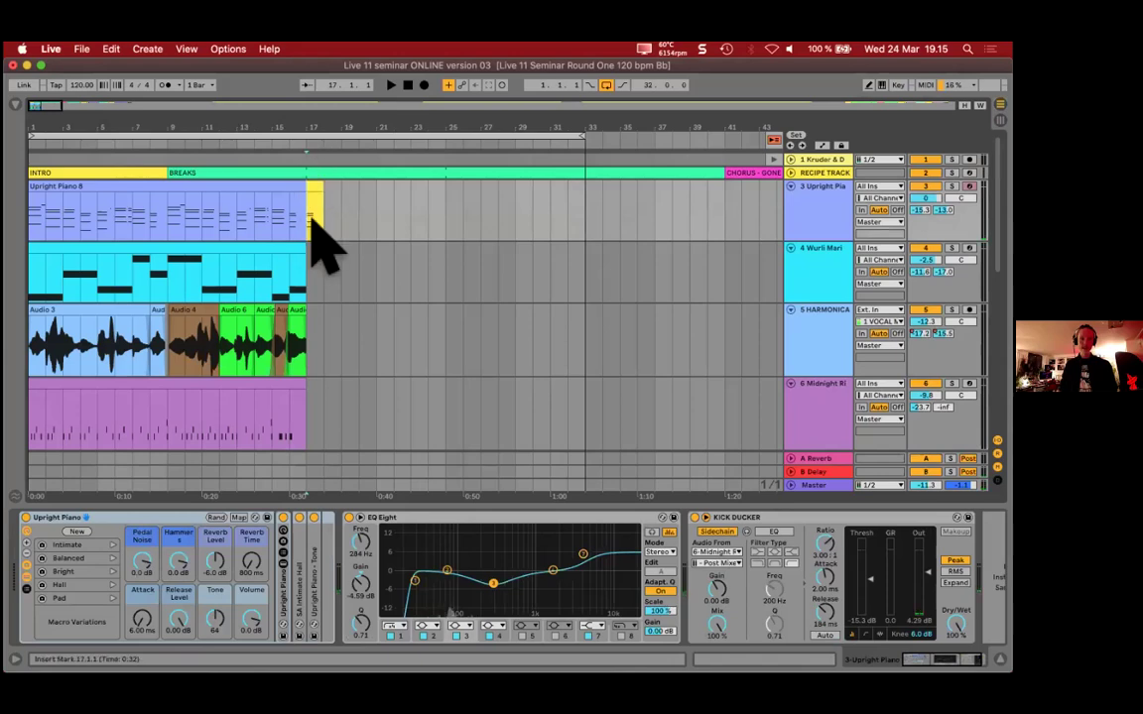
left_click(625, 190)
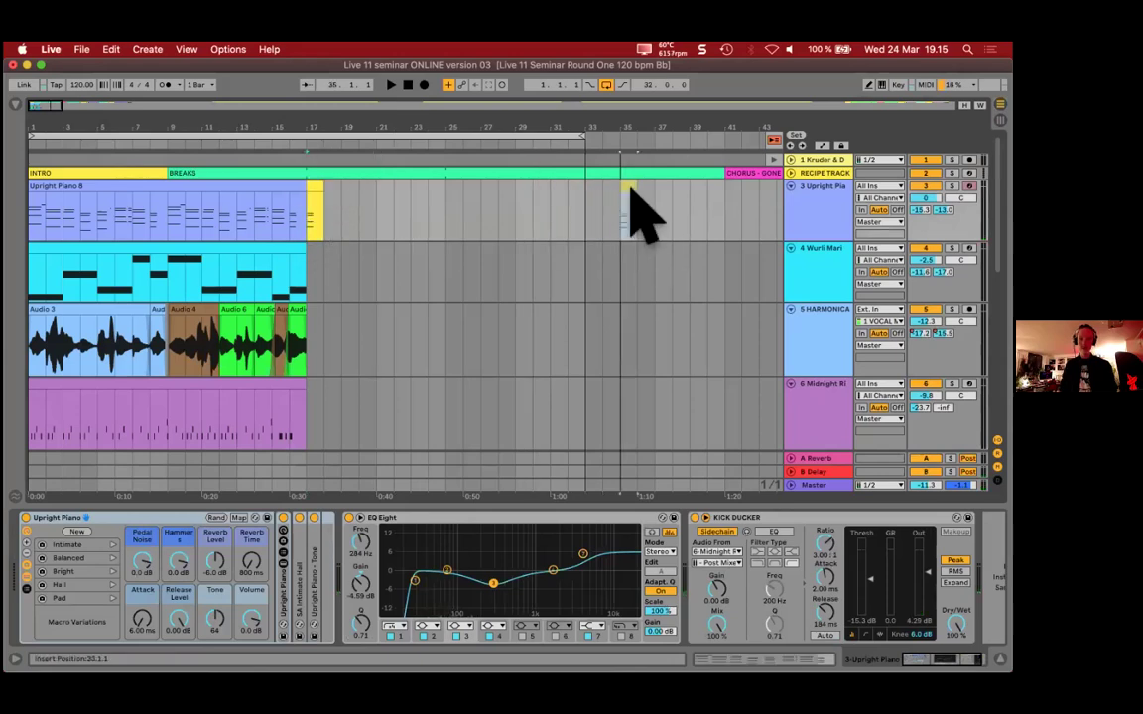
left_click(297, 196)
key("super+d")
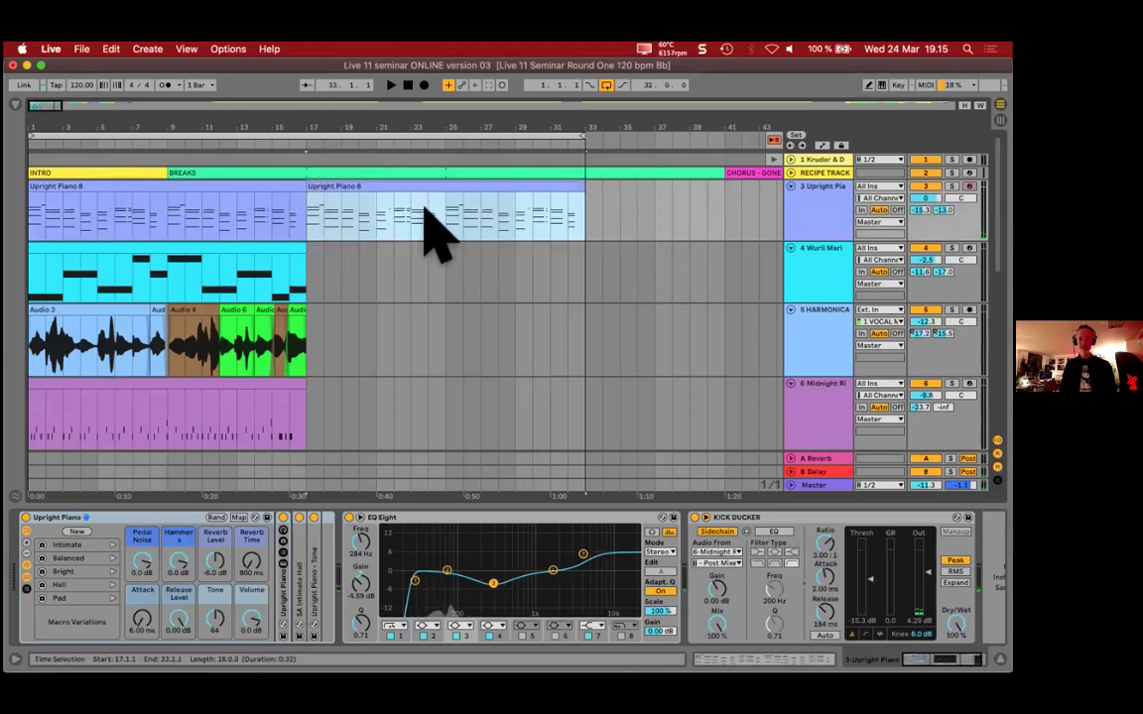
key("super+z")
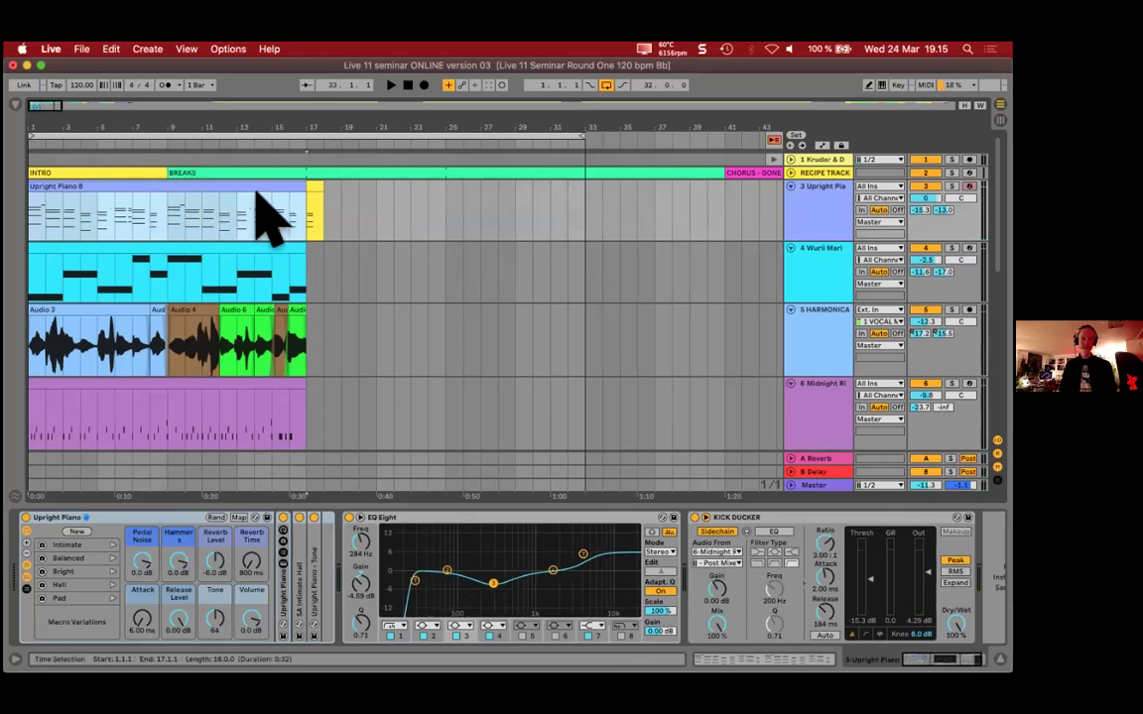
Step: Select bars 1–17 on the Wurli track and duplicate every track's bars into 17–33
left_click(281, 293)
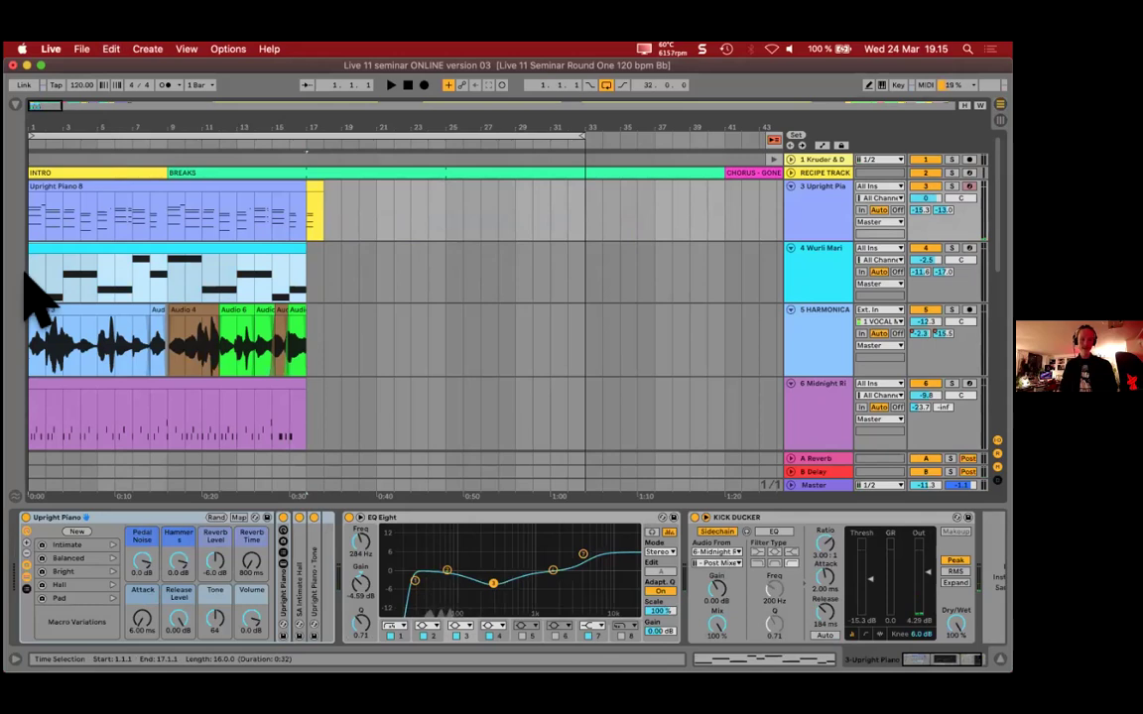
left_click(102, 270)
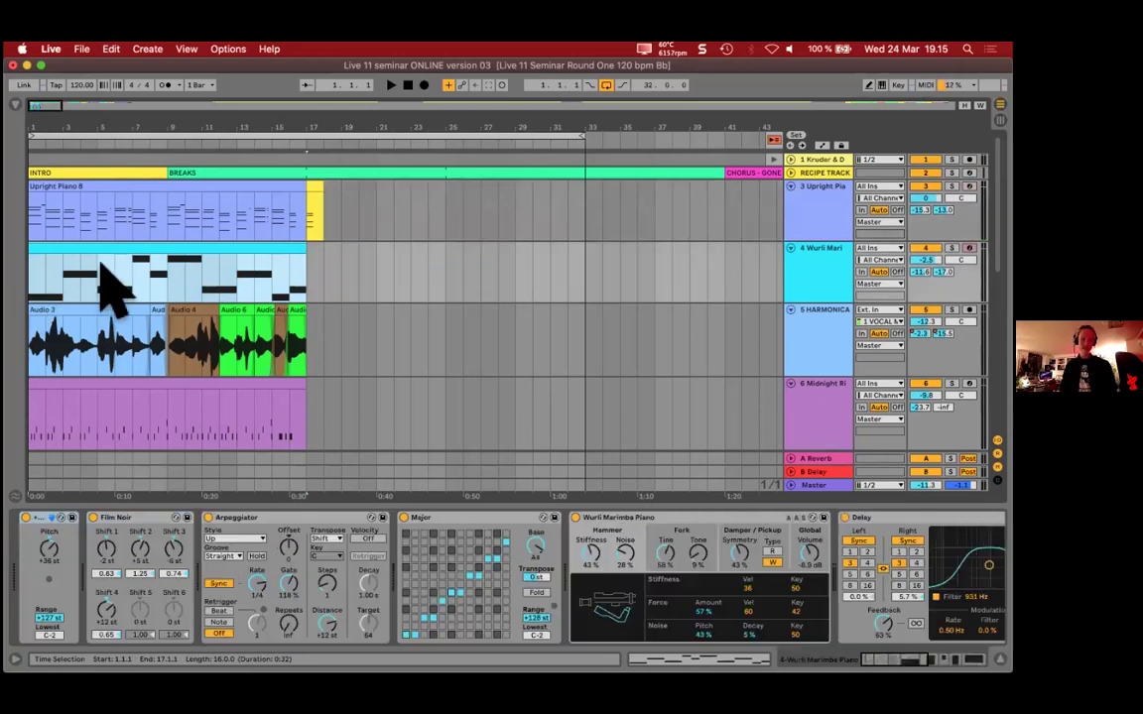
key("super+d")
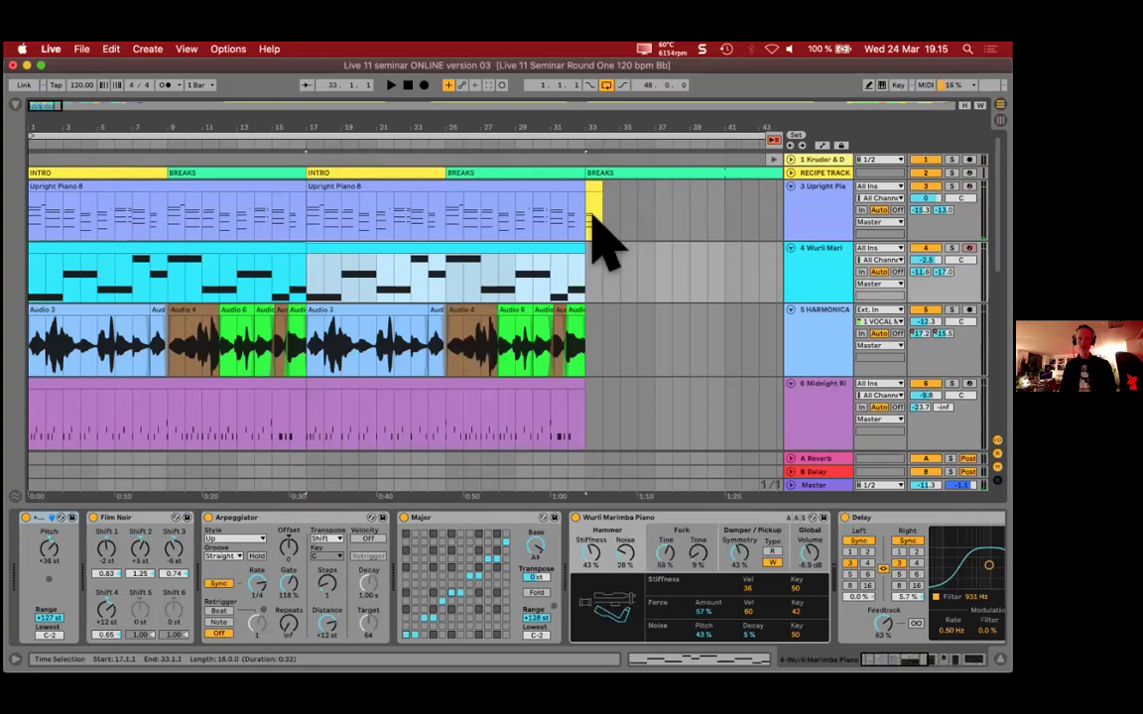
Step: Check the Wurli clips at bars 1–17 and 17–33, then solo the Wurli Marimba track
left_click(277, 248, "shift")
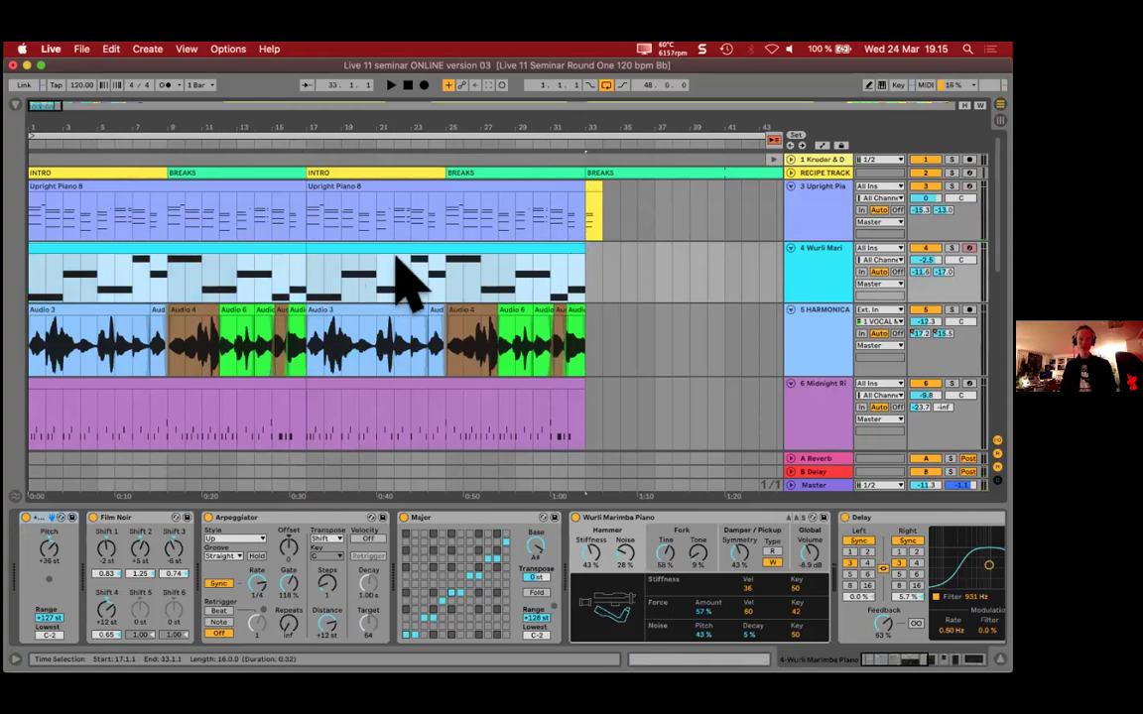
scroll(337, 267, "down", 1)
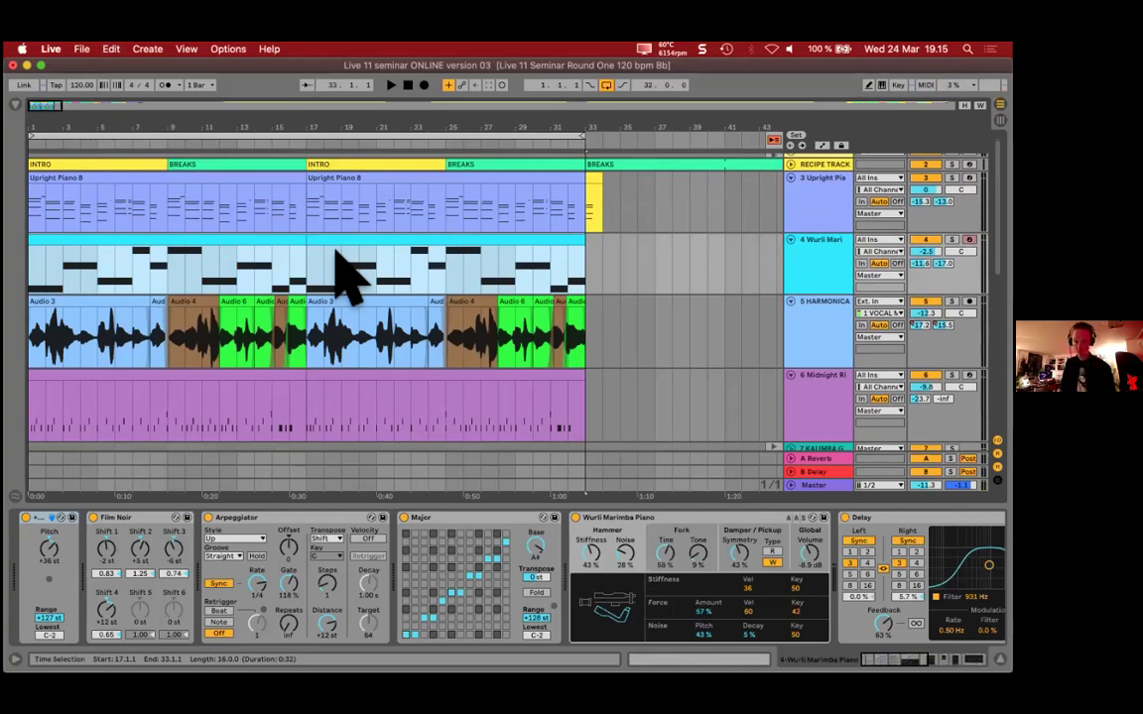
left_click(349, 255)
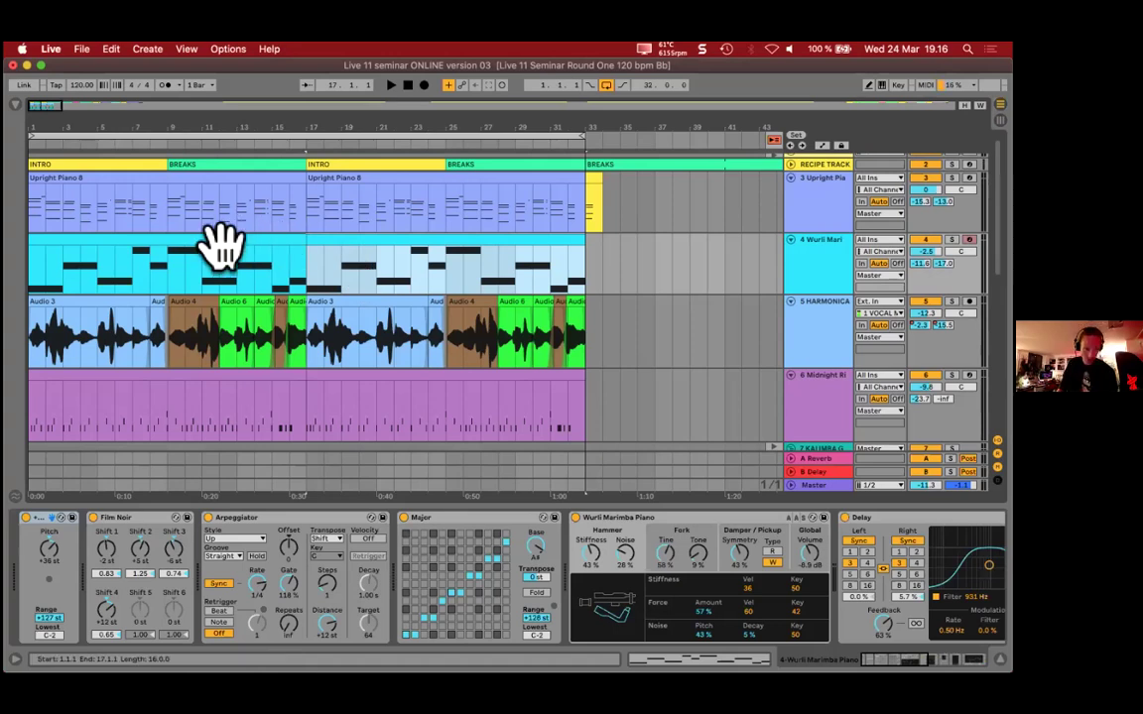
scroll(179, 243, "up", 1)
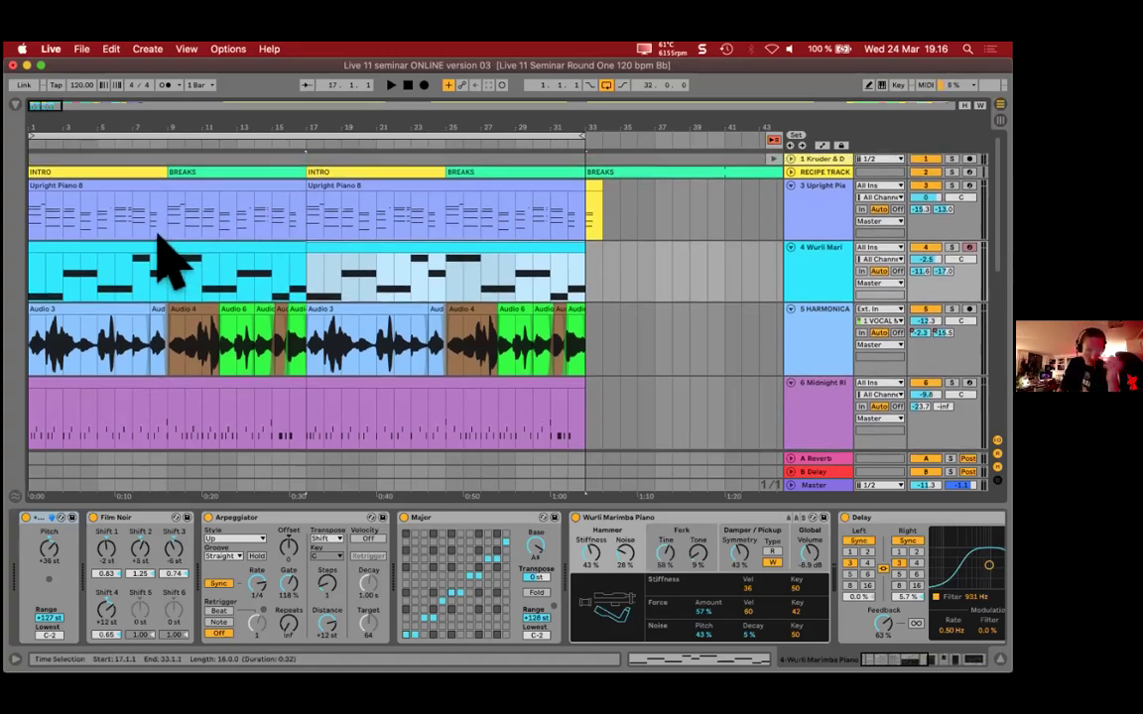
scroll(158, 255, "down", 5)
scroll(158, 276, "up", 5)
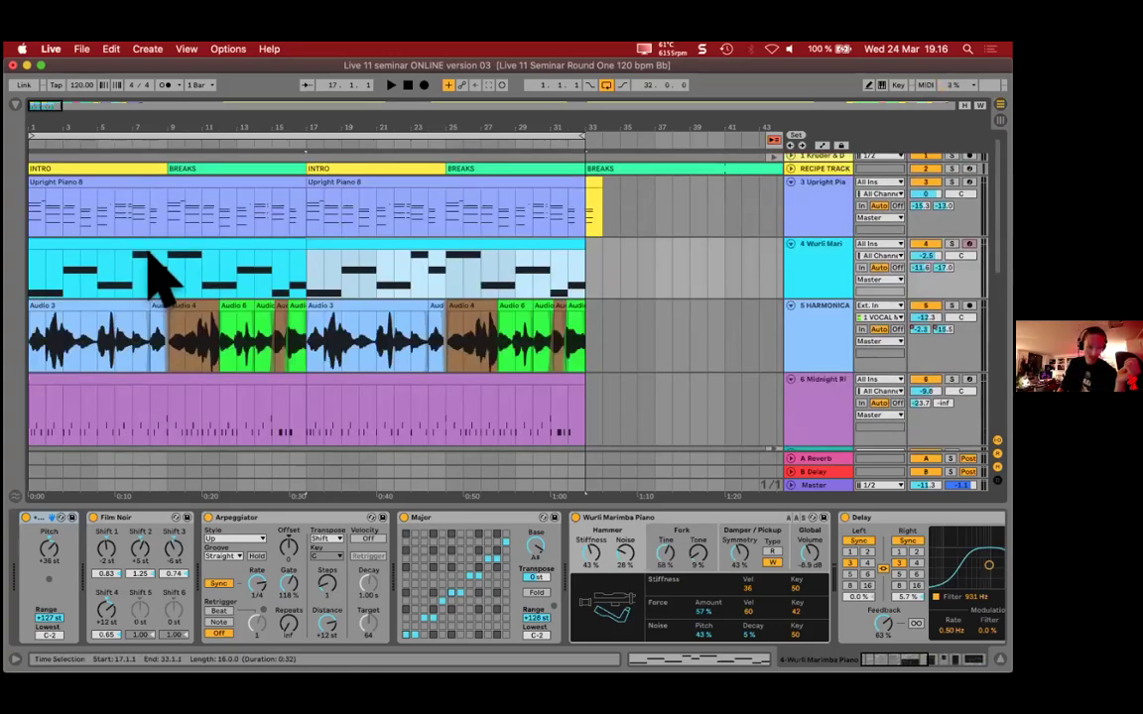
left_click(163, 242)
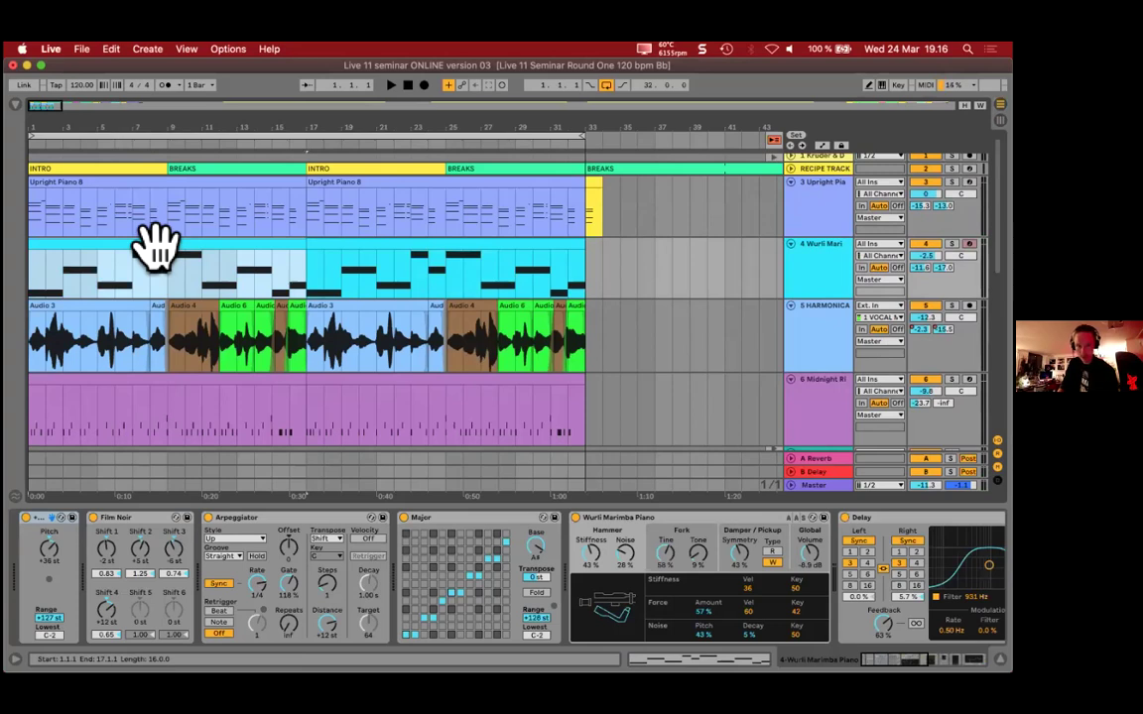
scroll(174, 294, "up", 1)
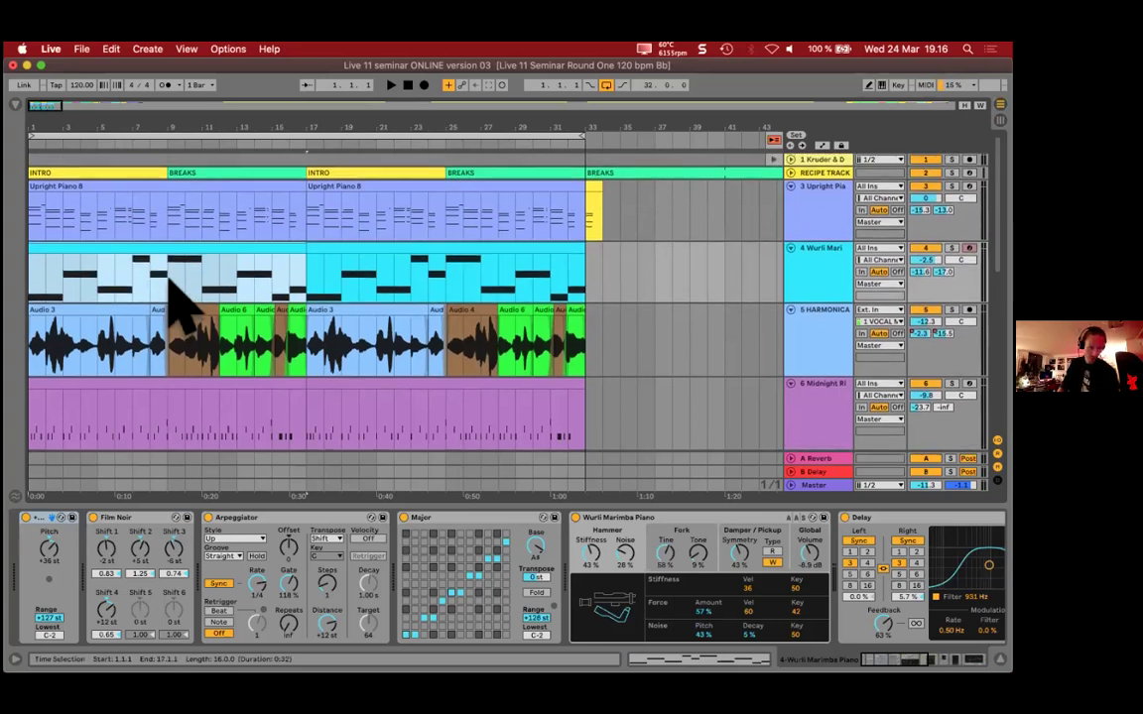
scroll(149, 287, "down", 1)
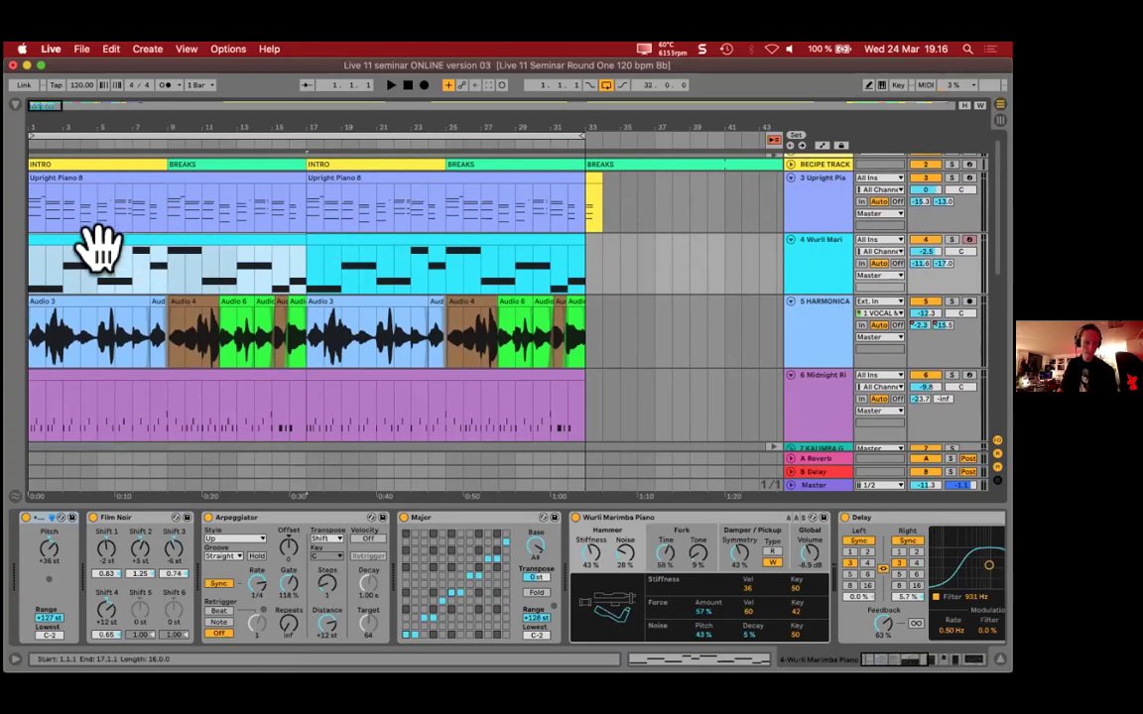
left_click(951, 239)
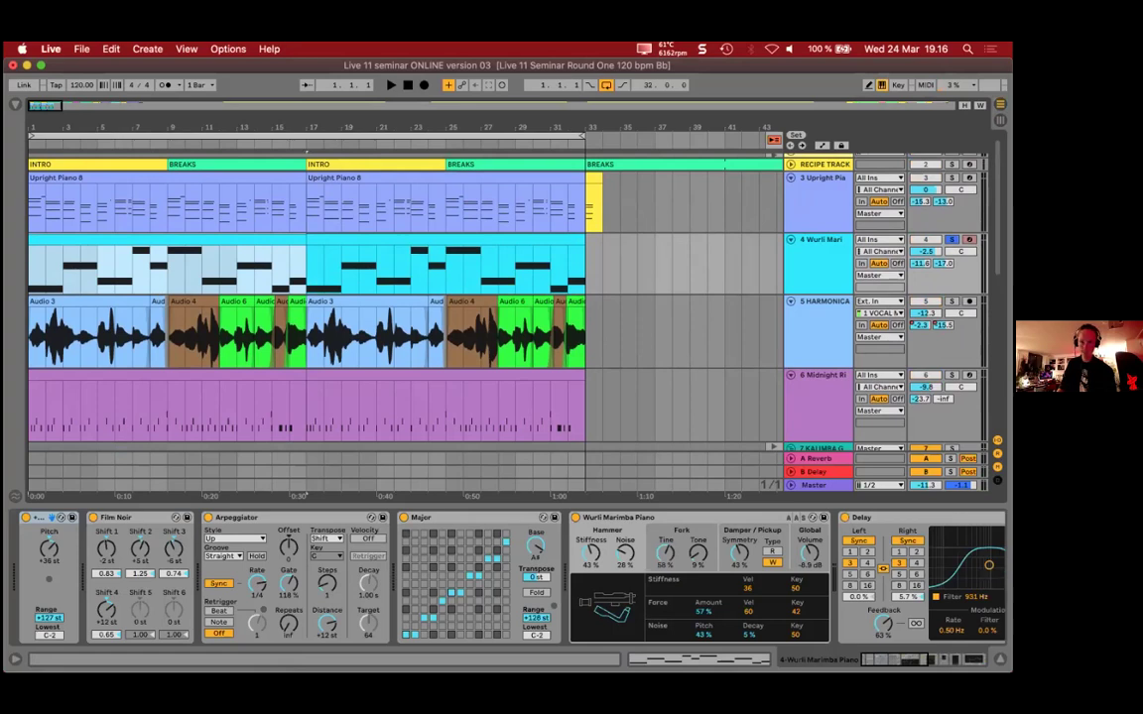
Step: Play the arrangement from the start and scroll along to audition the intro
key("space")
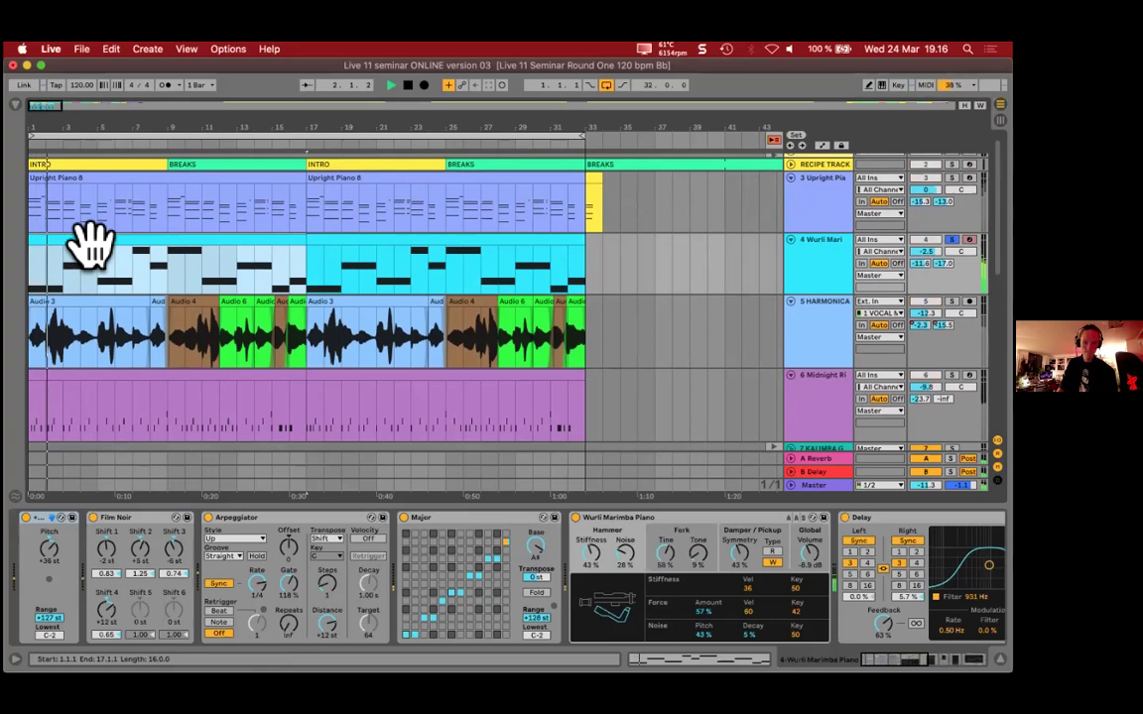
scroll(526, 603, "right", 10)
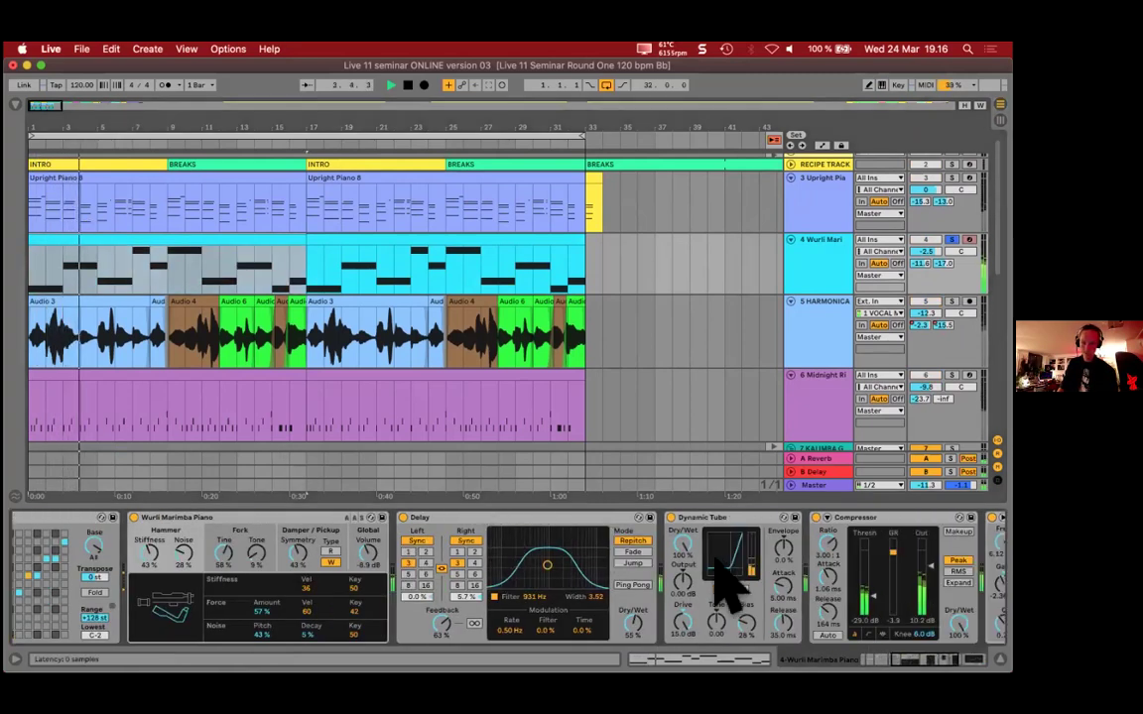
scroll(722, 583, "right", 5)
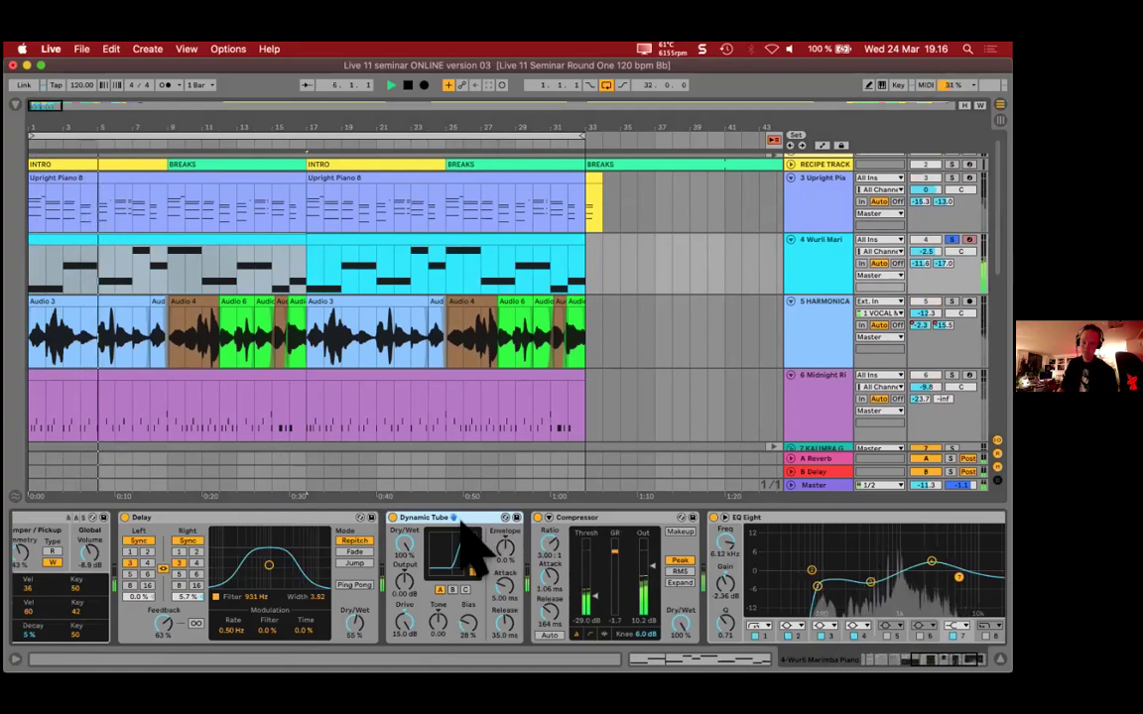
scroll(466, 540, "right", 6)
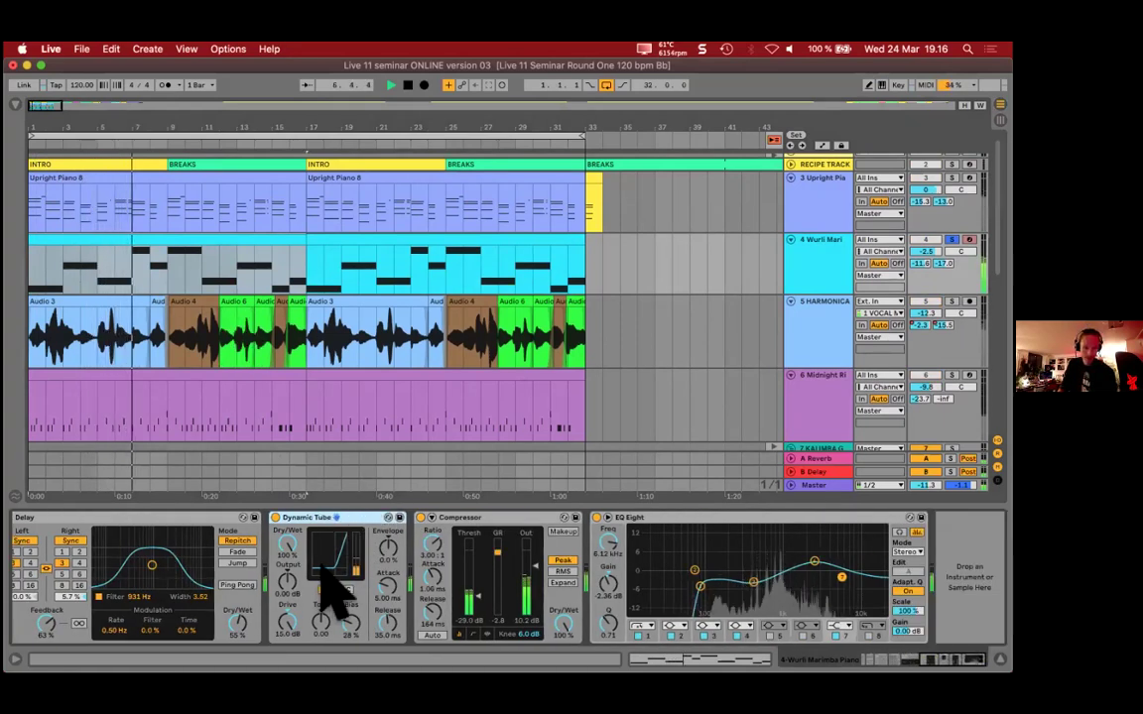
scroll(335, 590, "left", 5)
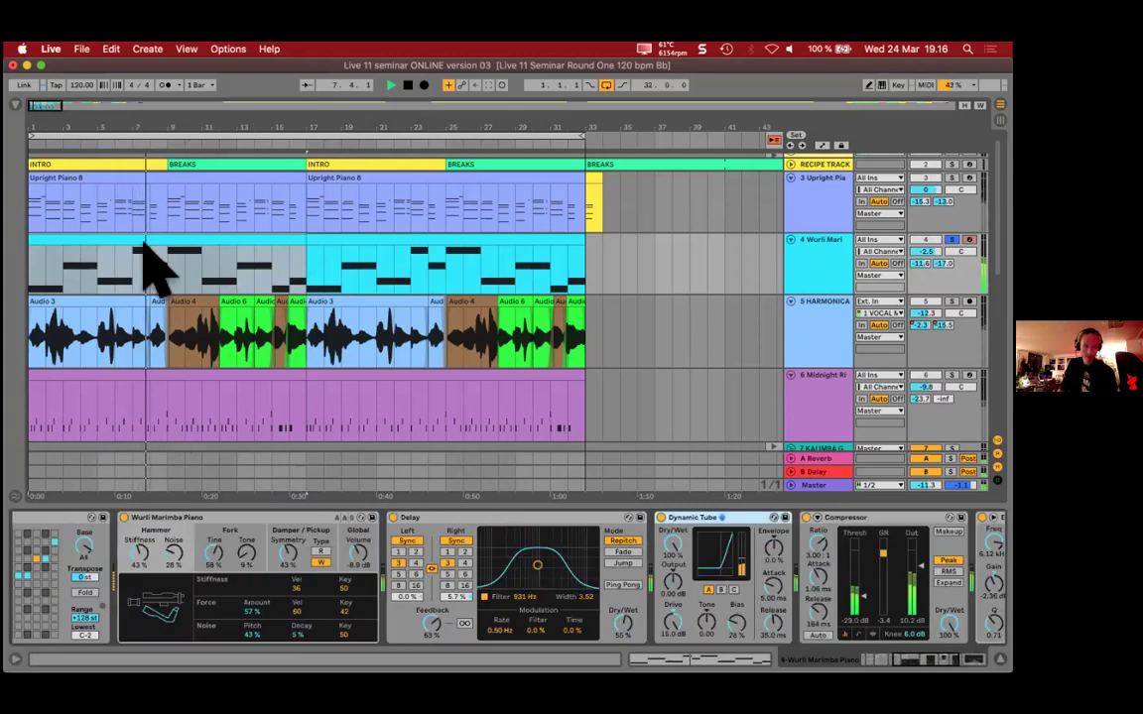
Step: Move from the Wurli clip to the Upright Piano clip and audition it from bar 1
left_click(156, 241)
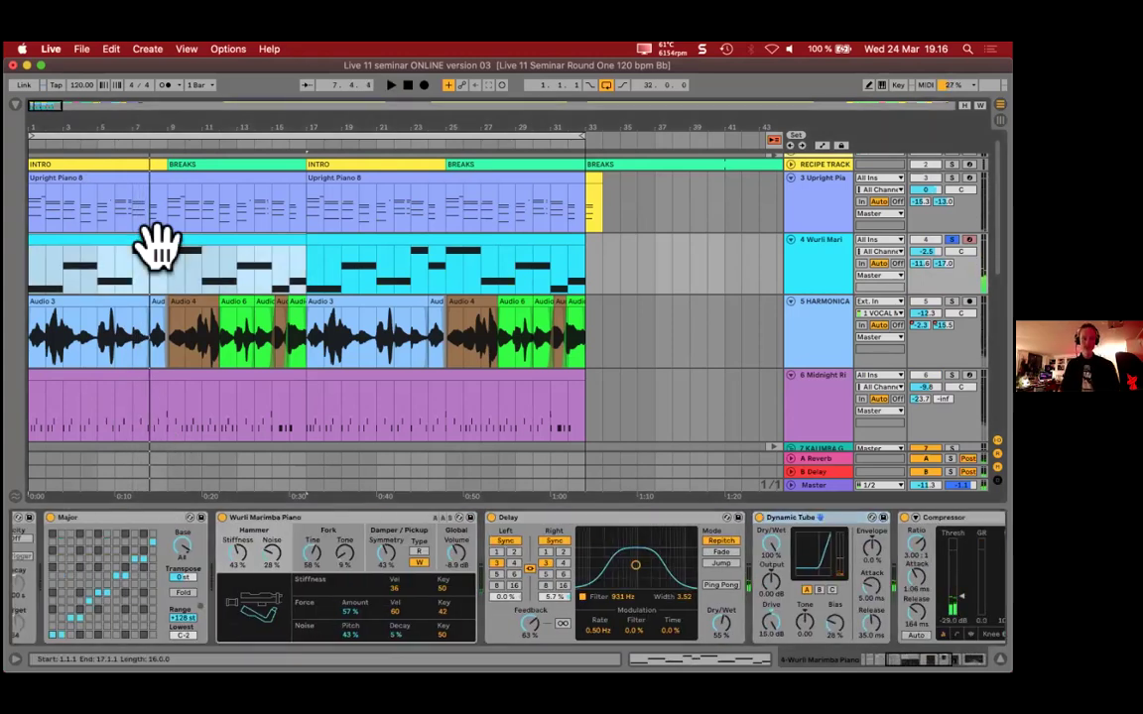
left_click(184, 209)
key("space")
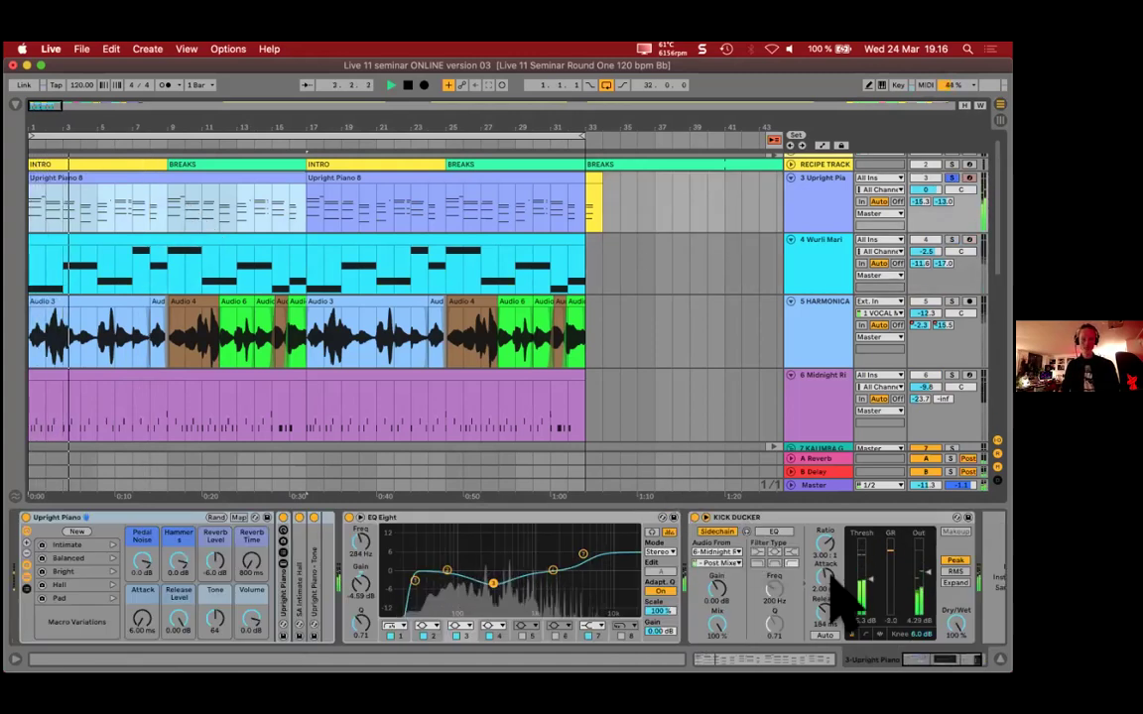
key("space")
Step: Deactivate the bars 1–17 Wurli Marimba clip with the 0 key, then play to hear the change
left_click(219, 250)
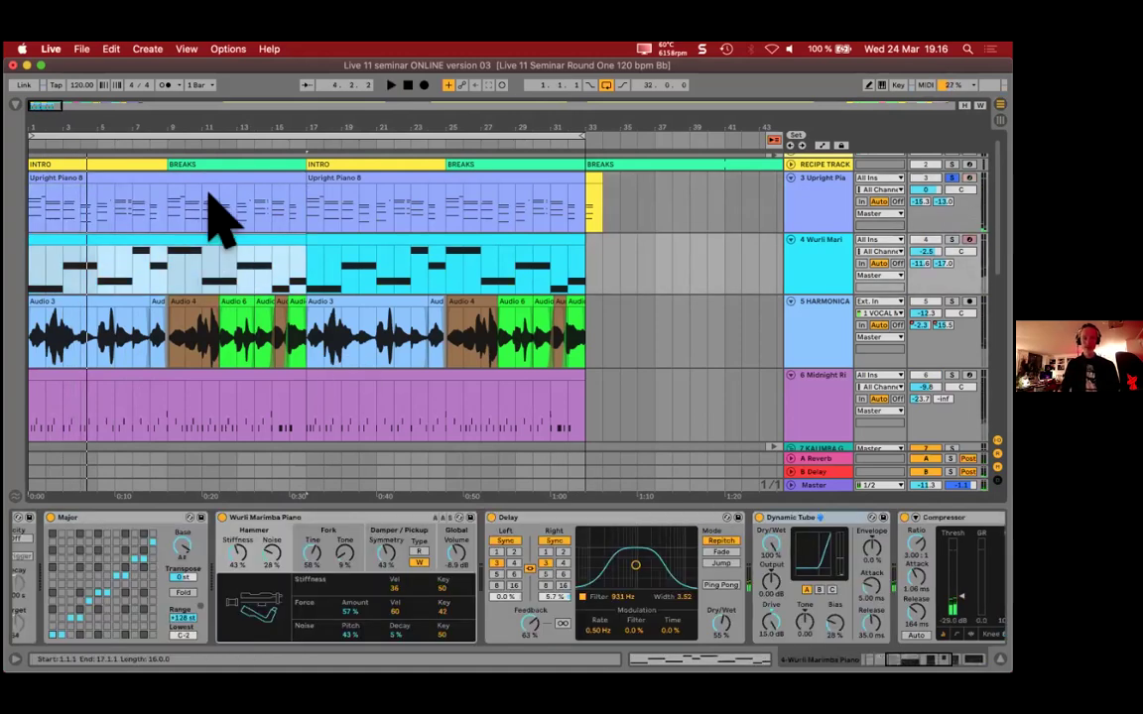
left_click(217, 179)
left_click(219, 247)
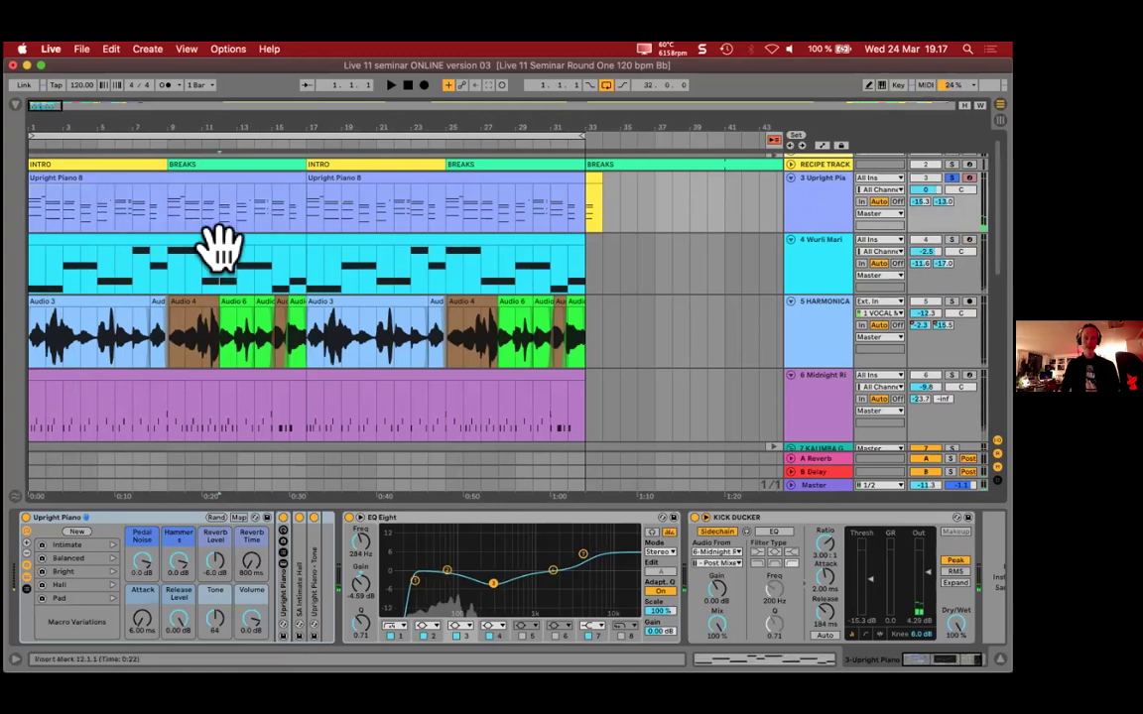
left_click(219, 247)
key("0")
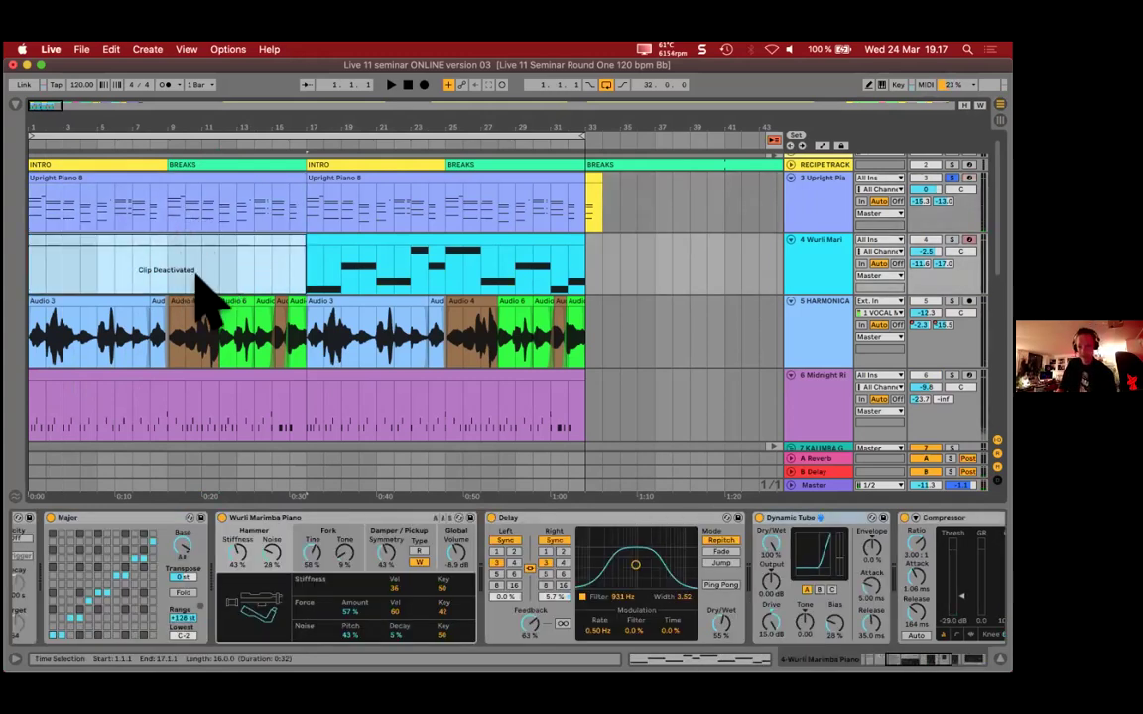
key("0")
key("0")
key("0")
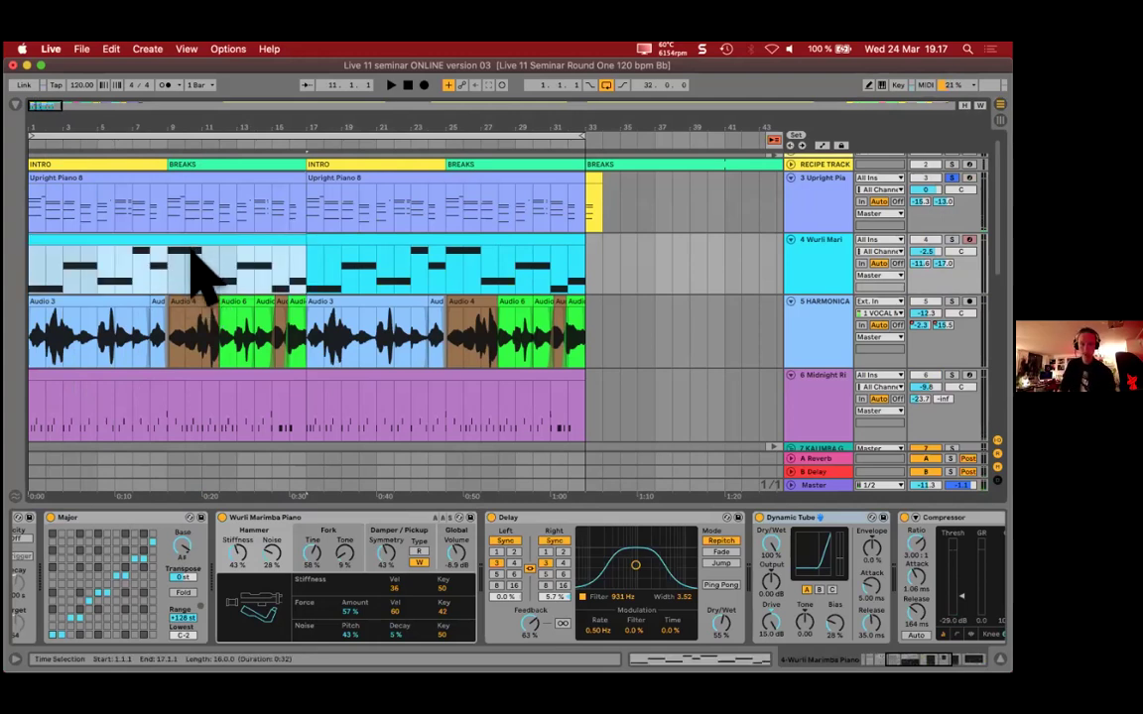
key("0")
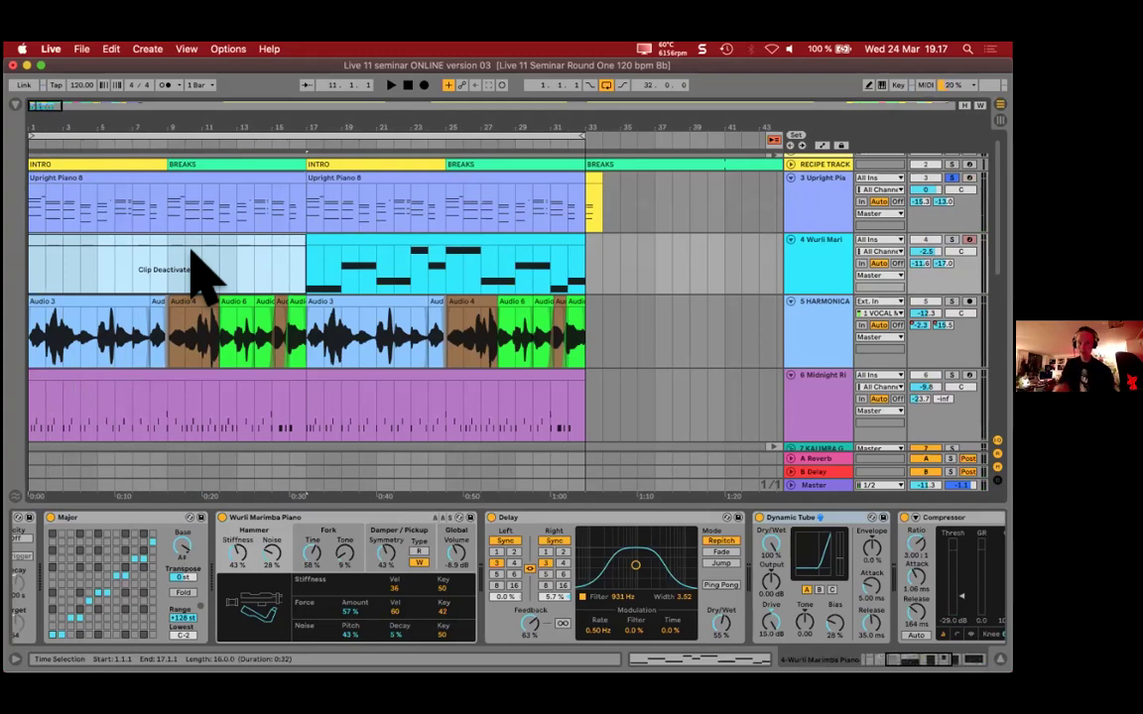
left_click(50, 307)
key("space")
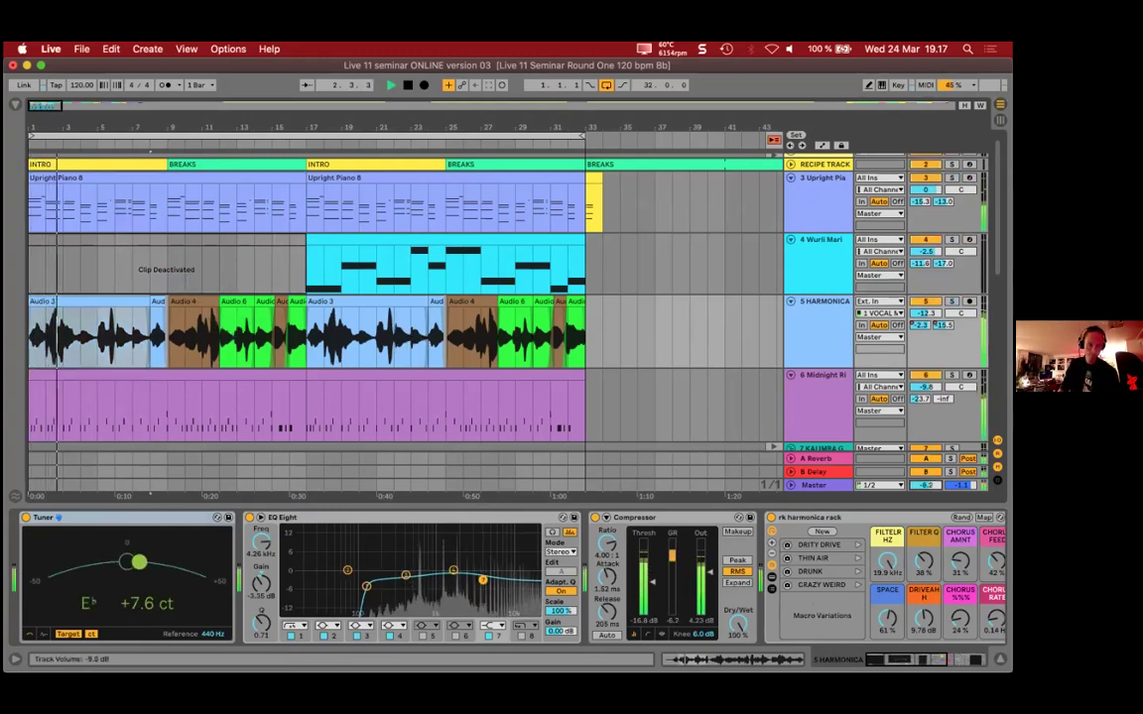
Step: Stop playback, switch to Session view and select track 8's KALIMBA clip
scroll(153, 289, "down", 3)
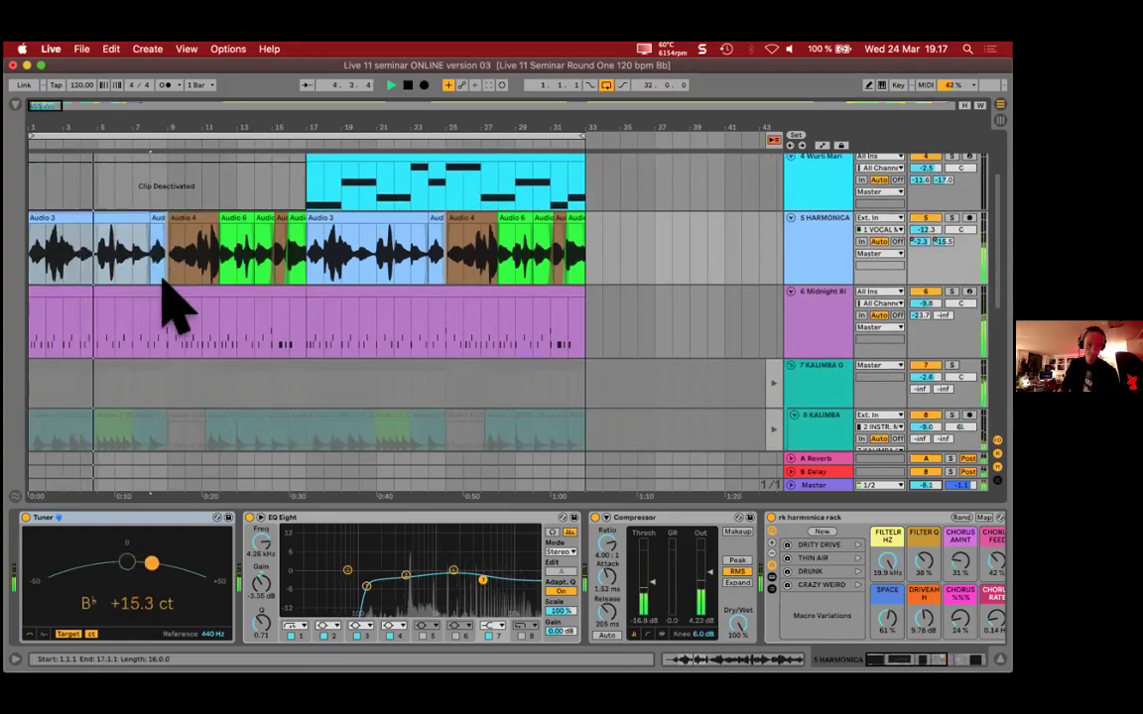
scroll(160, 293, "down", 1)
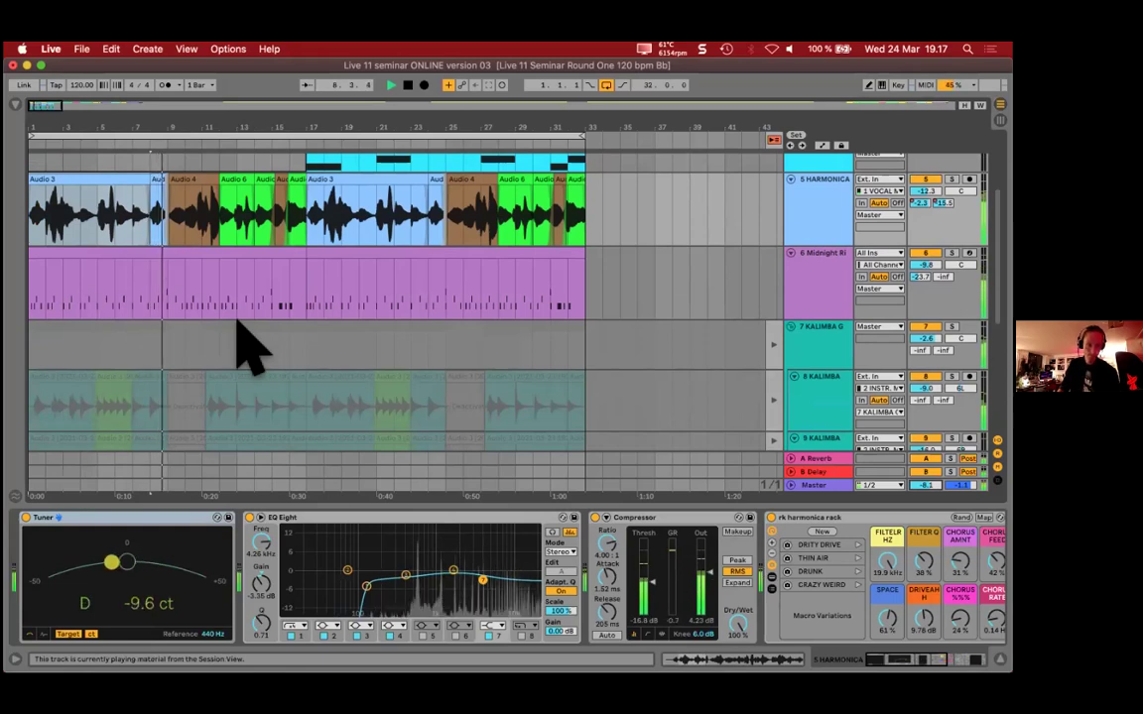
key("space")
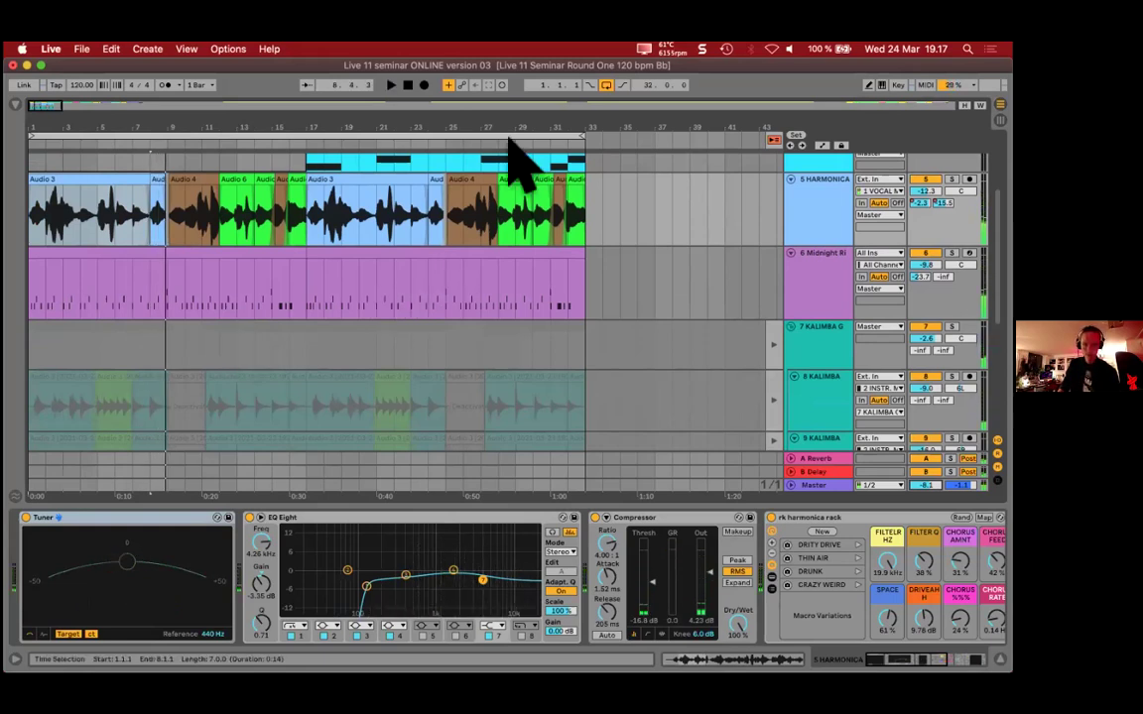
key("Tab")
left_click(476, 151)
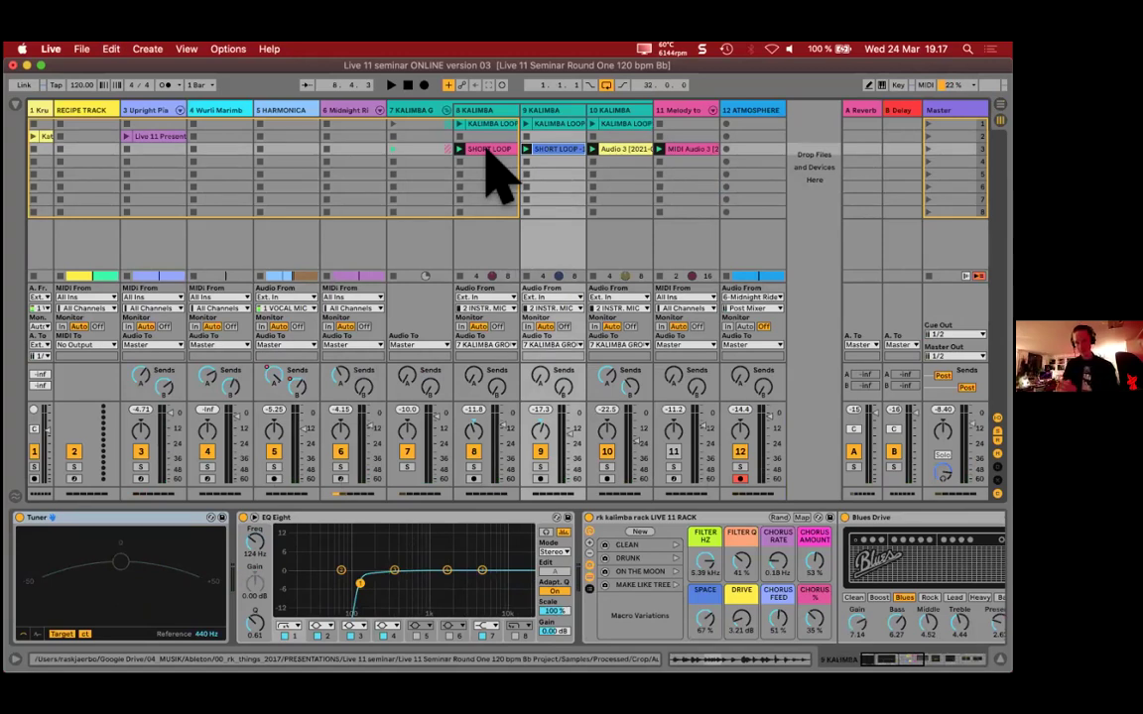
Step: Rename track 10's kalimba clip to SHORT LOOP
left_click(616, 147)
left_click(618, 149)
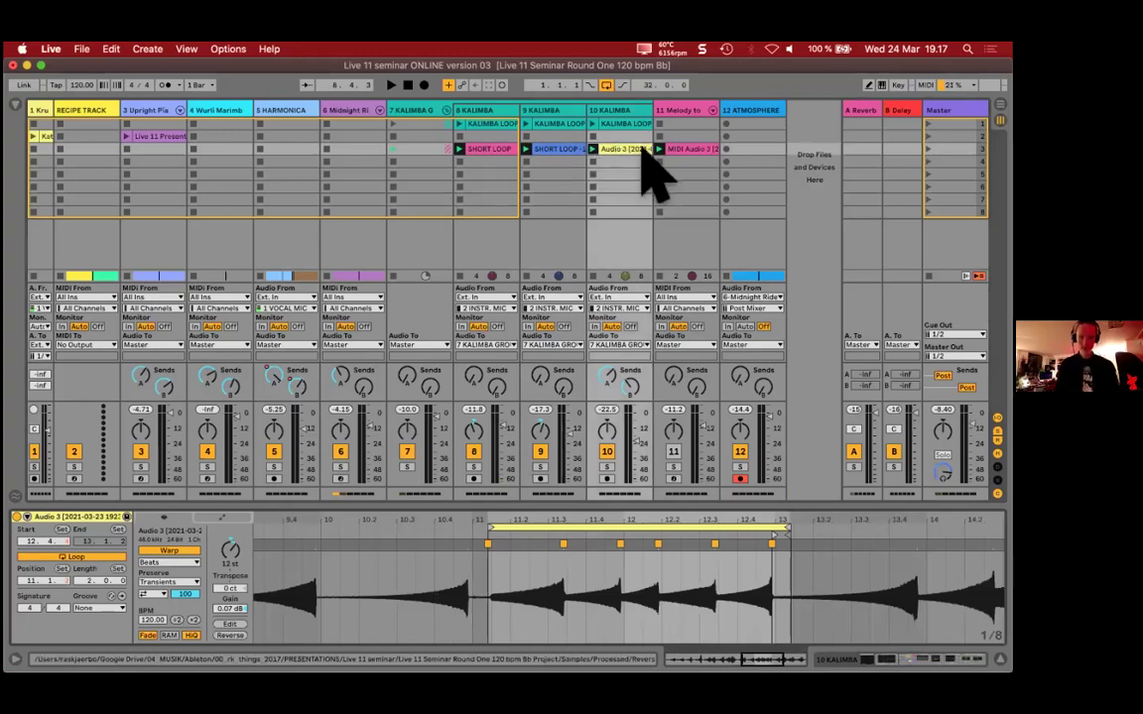
left_click(628, 149)
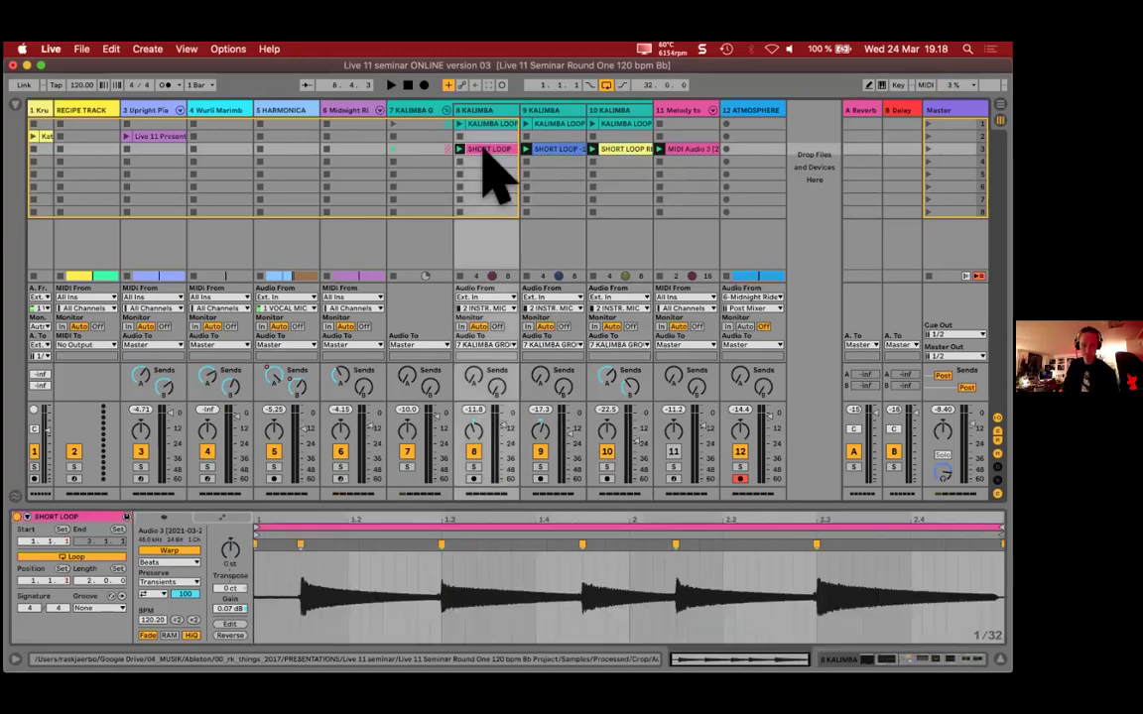
Step: Drag the three SHORT LOOP clips from tracks 8–10 over into the Arrangement view
left_click(621, 151, "shift")
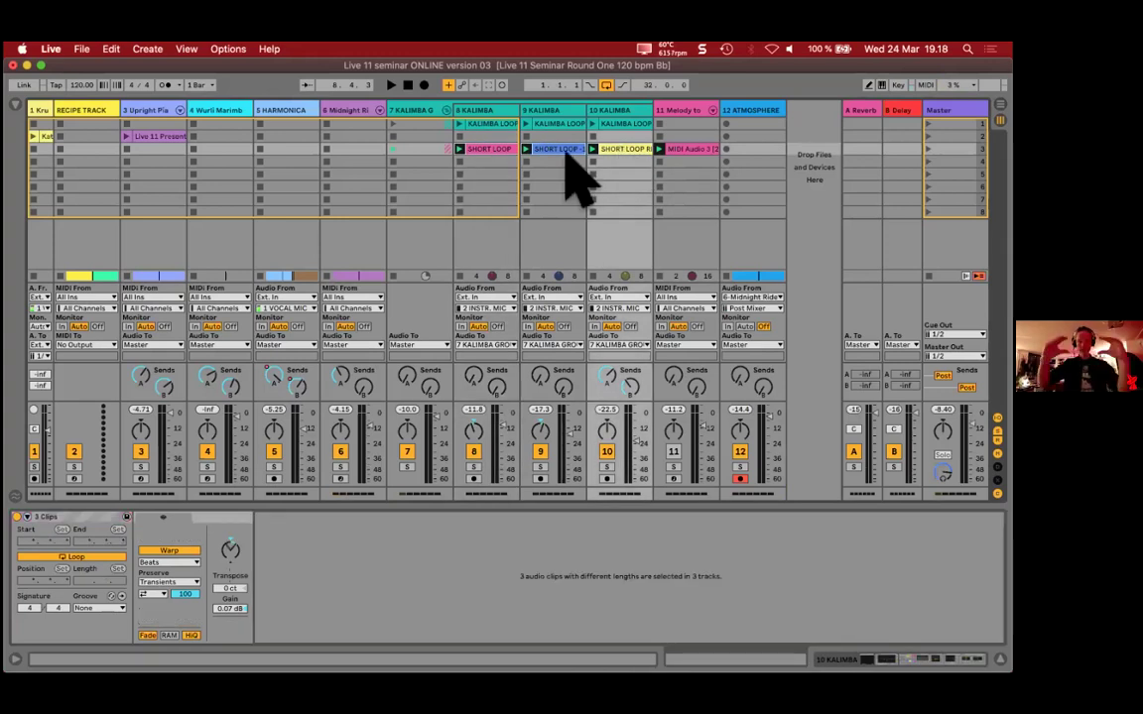
left_click_drag(564, 152, 34, 390)
key("Tab")
Step: Extend the three dropped kalimba loops from bar 1 so they end at bar 17
scroll(114, 228, "down", 3)
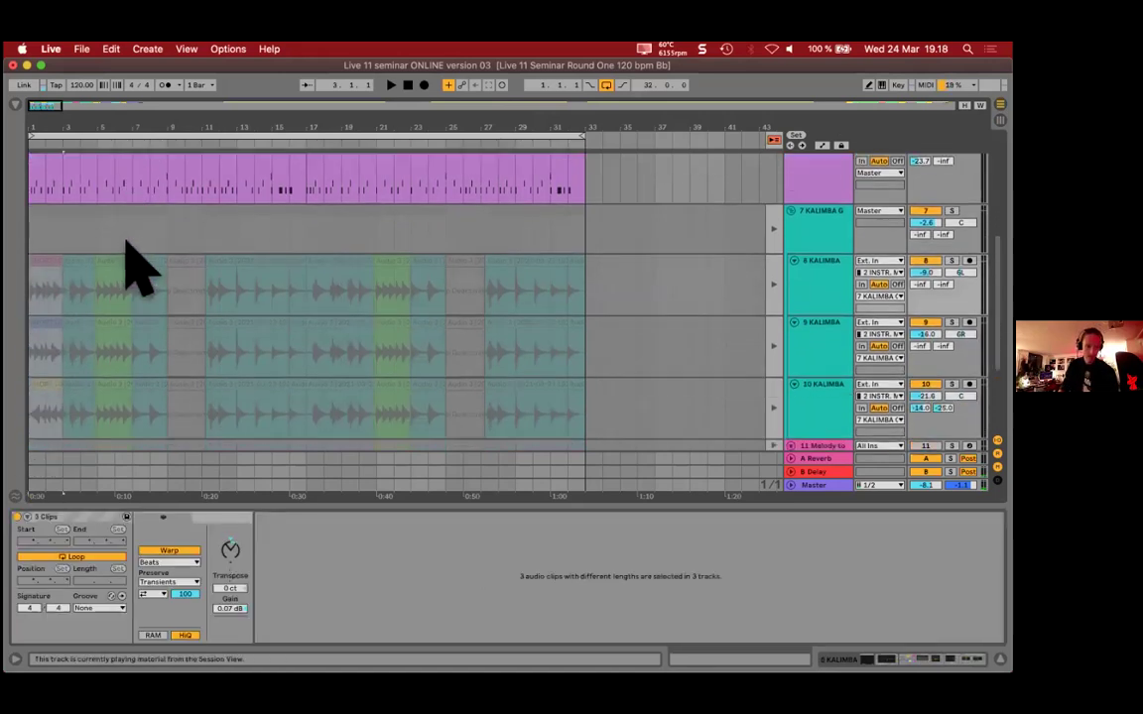
left_click(52, 283)
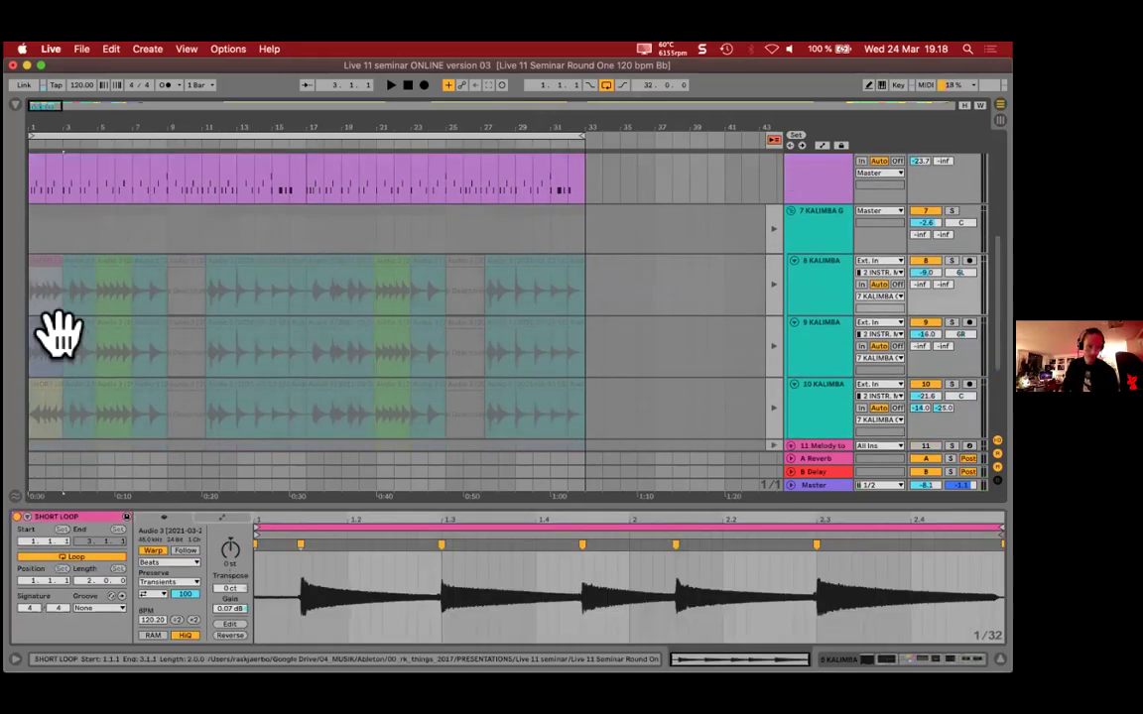
left_click(54, 392, "shift")
left_click_drag(61, 268, 303, 275)
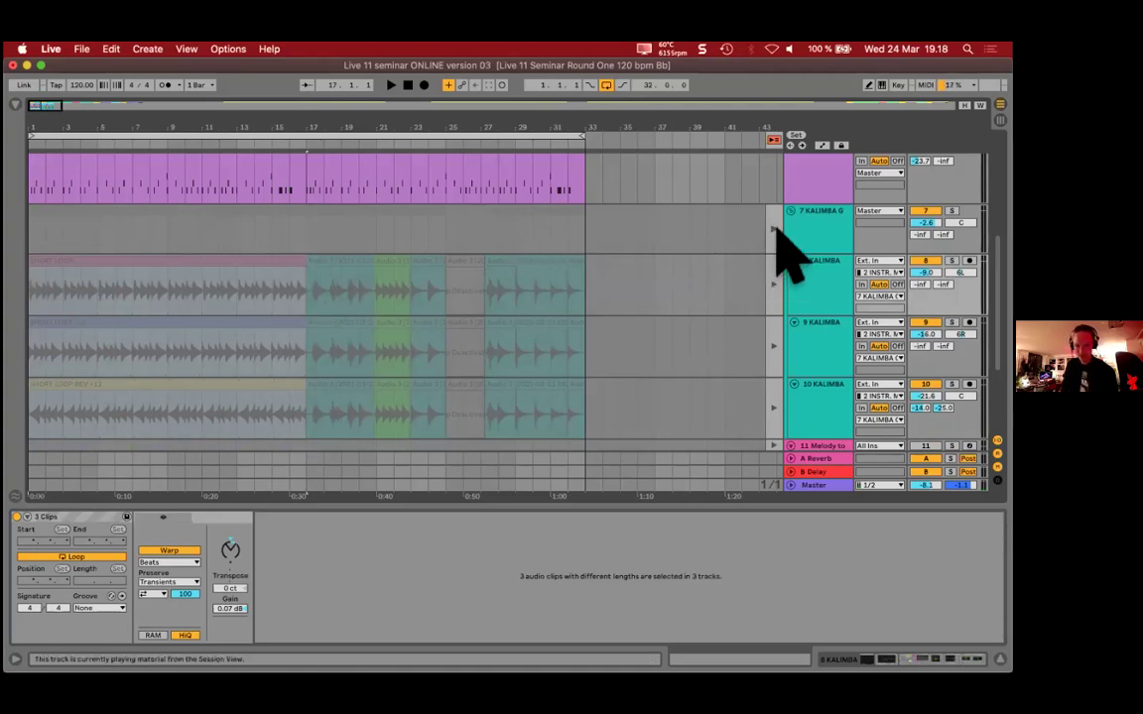
Step: Set tracks 9, 10 and 8 back to playing the arrangement
left_click(773, 344)
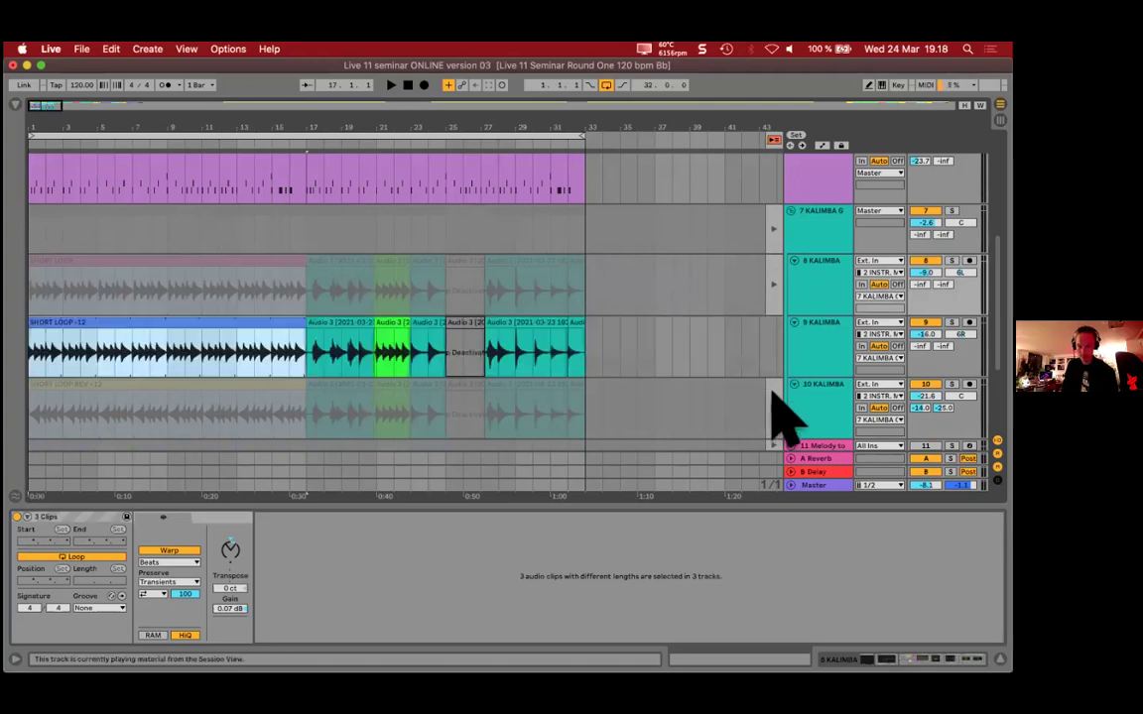
left_click(774, 407)
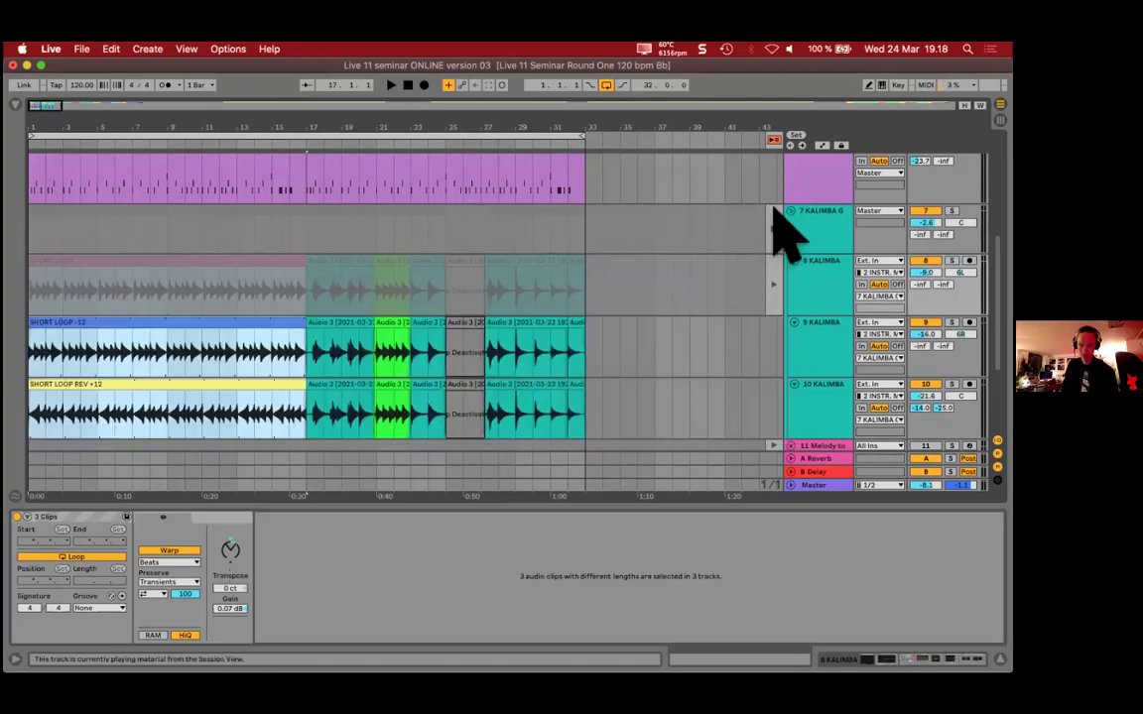
left_click(774, 285)
scroll(396, 262, "up", 1)
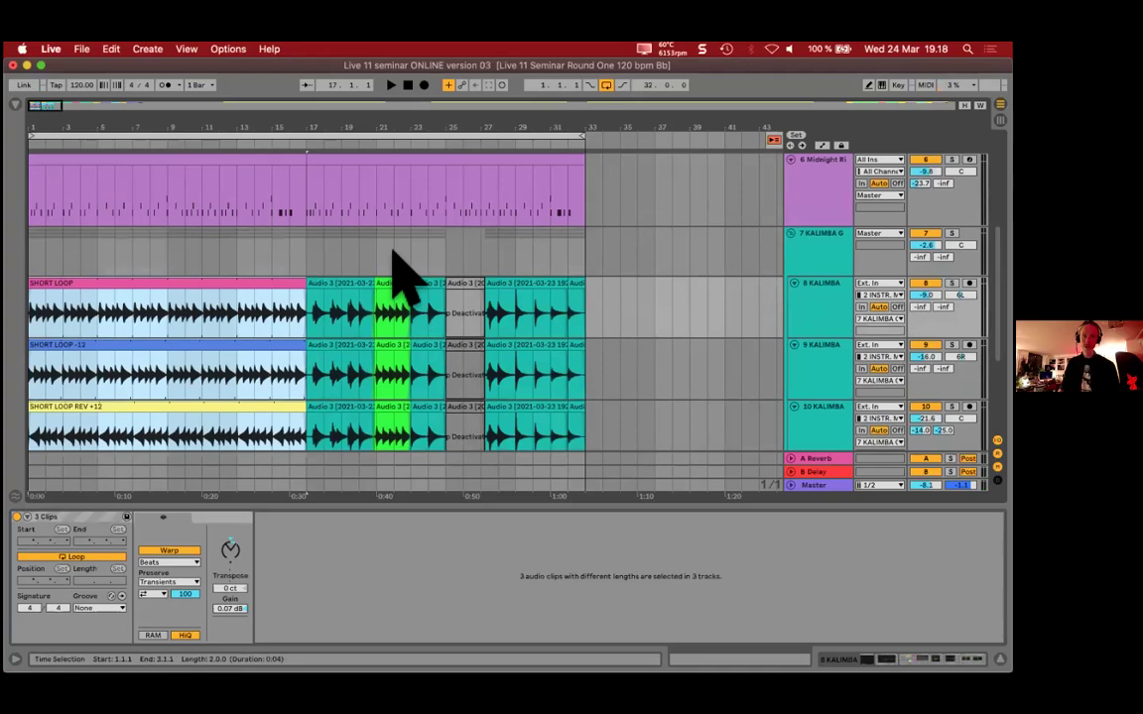
Step: In Session view, select the empty row 4 slots on tracks 11 and 7 while playback starts
key("Tab")
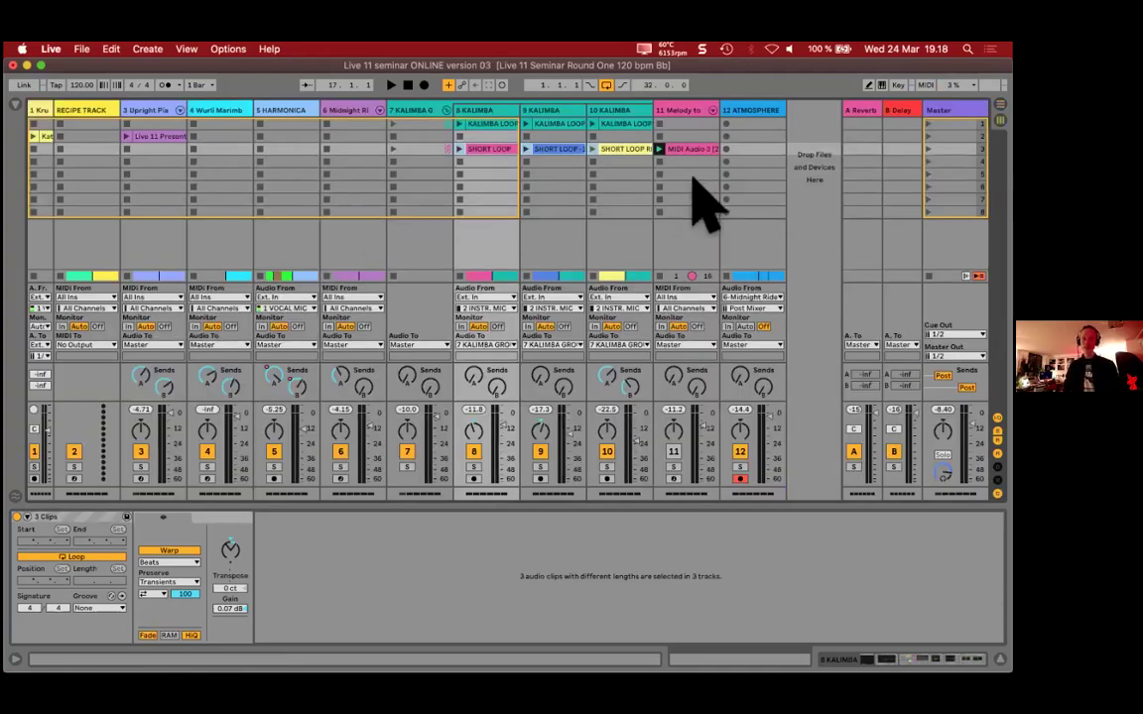
left_click(660, 162)
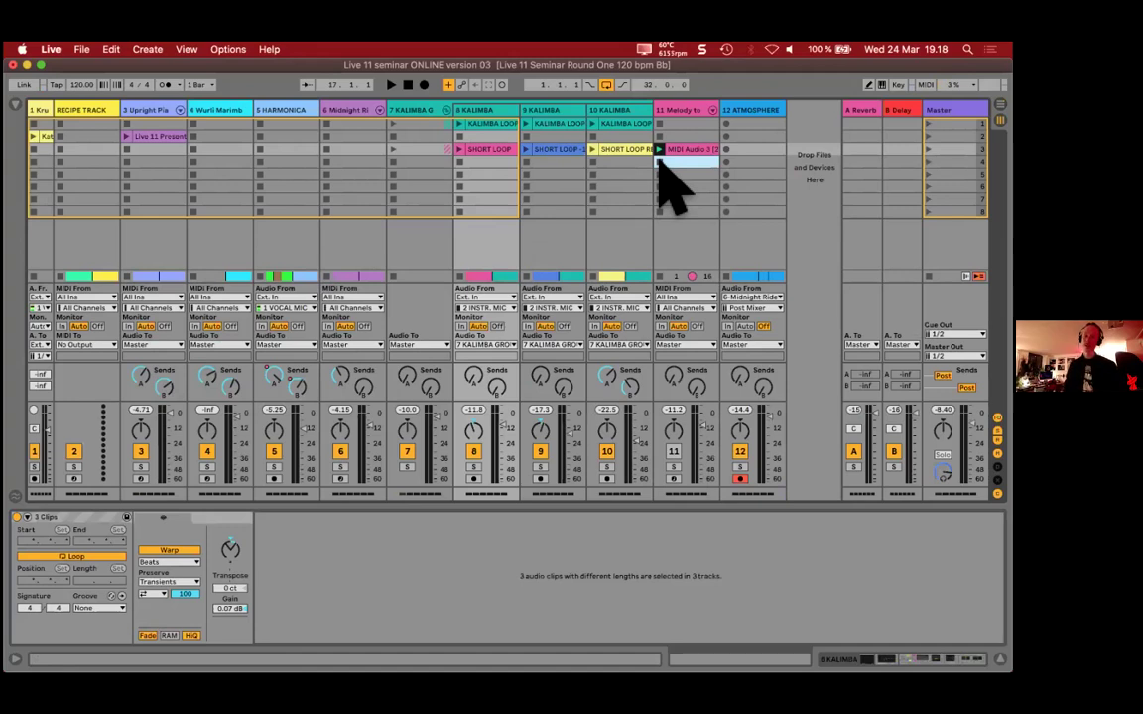
left_click(659, 161)
key("space")
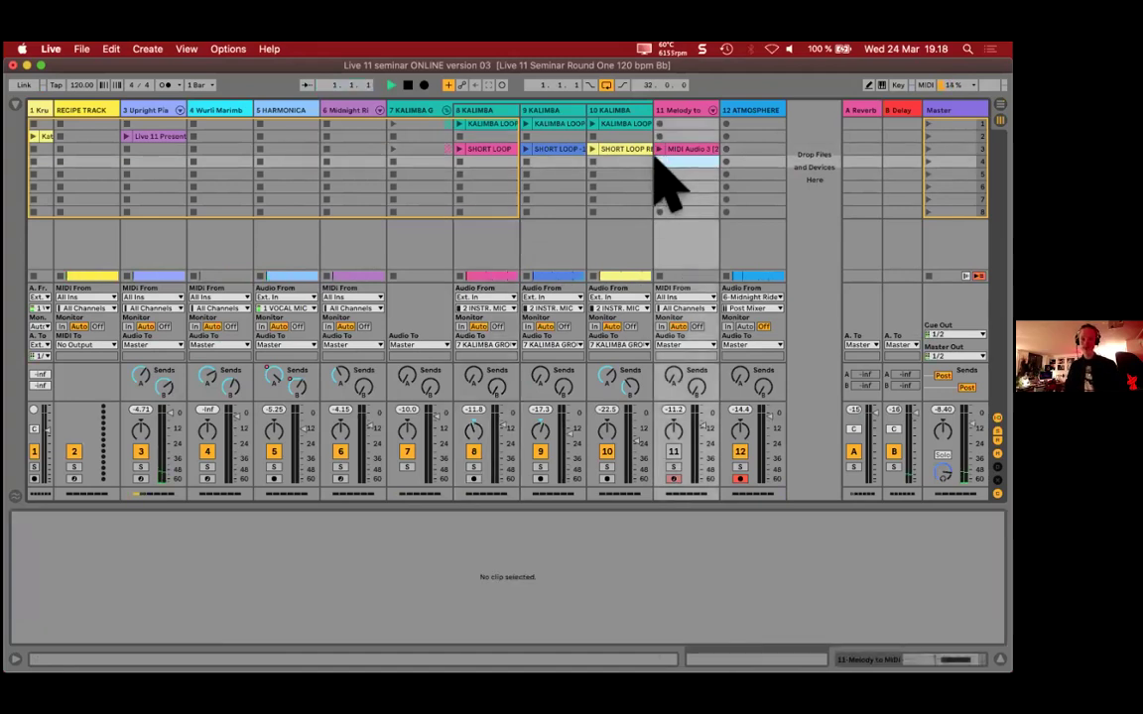
left_click(402, 162)
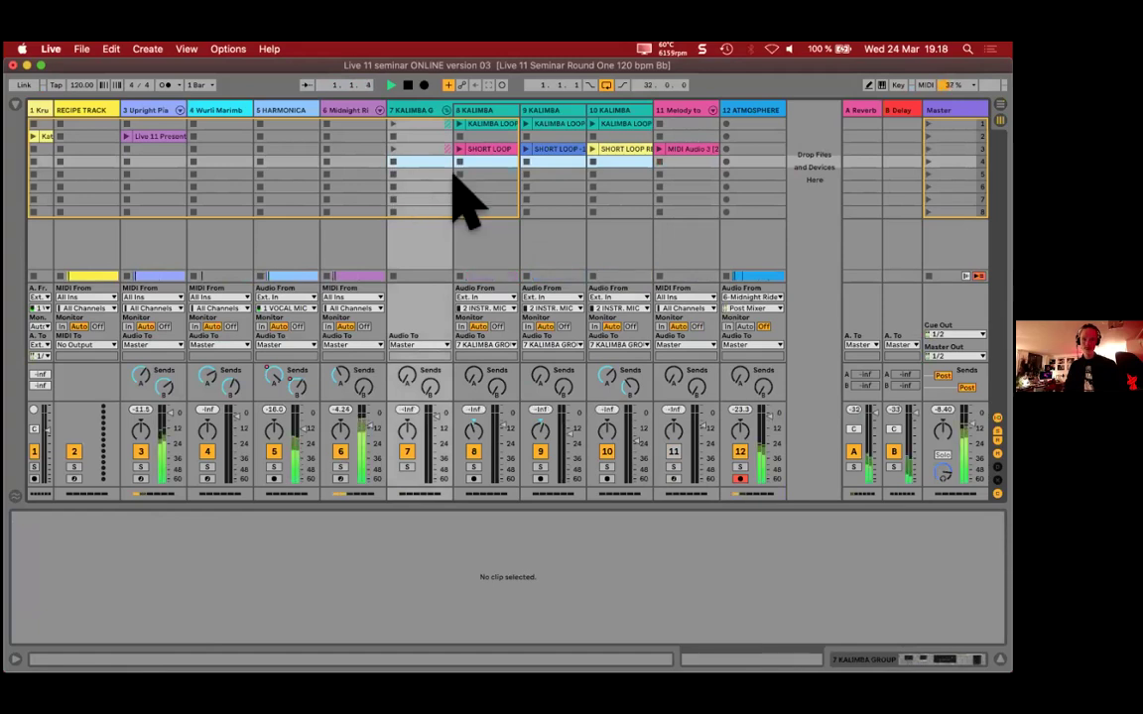
Step: Return tracks 8–10 to the arrangement, zoom out slightly and replay with SHORT LOOP selected
key("Tab")
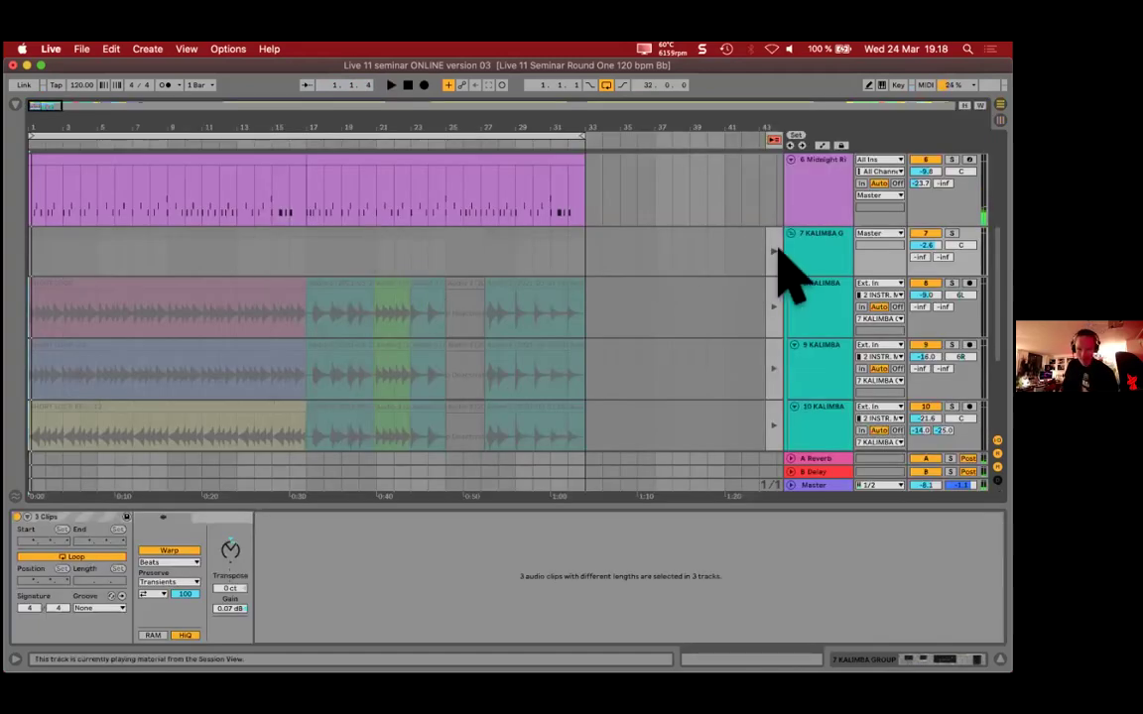
left_click(151, 137)
key("minus")
key("space")
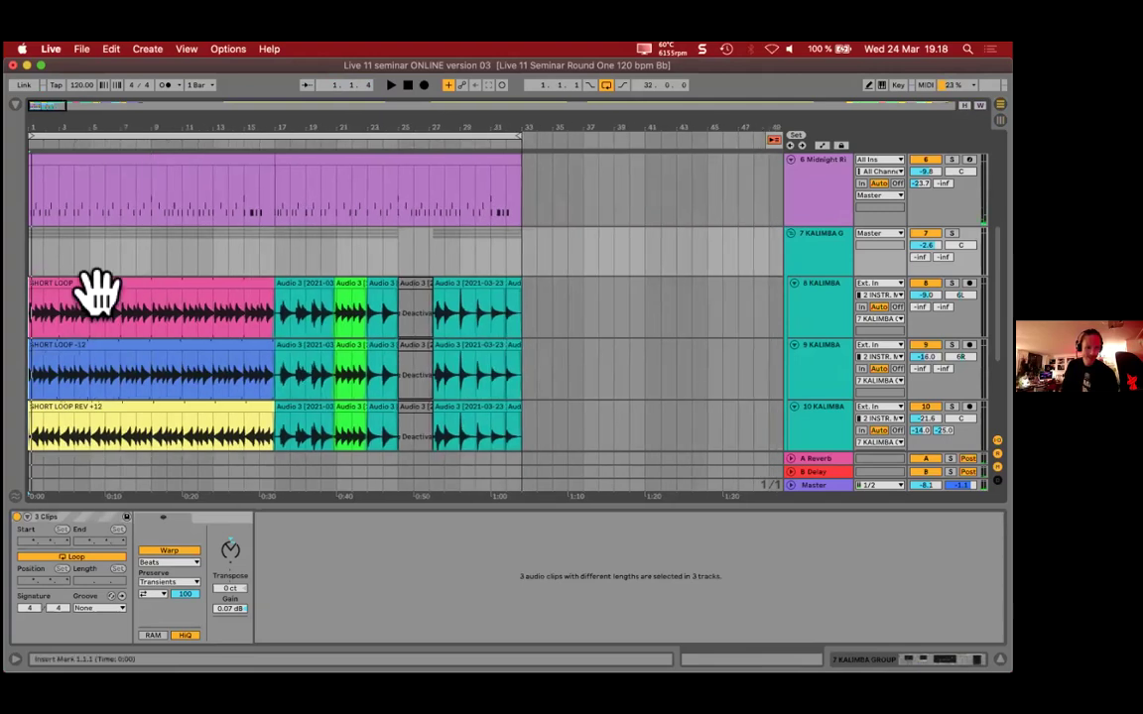
left_click(117, 288)
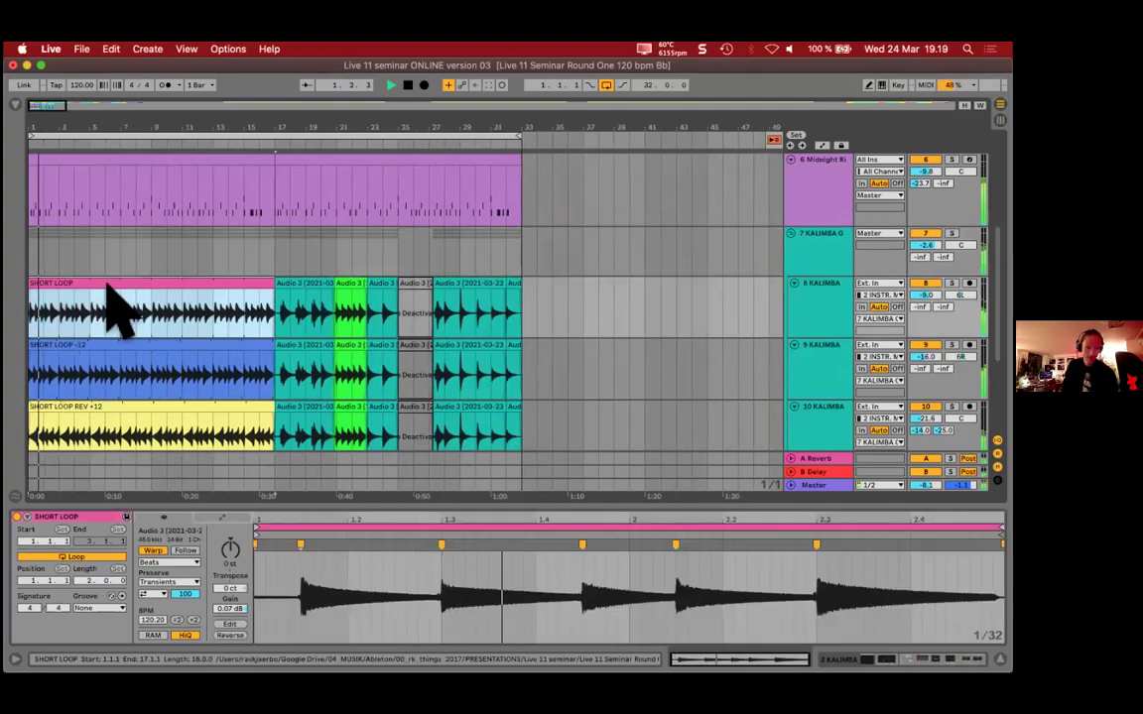
Step: Trim the first Midnight Rider drum clip so it starts at bar 9
scroll(115, 298, "up", 2)
left_click(115, 238)
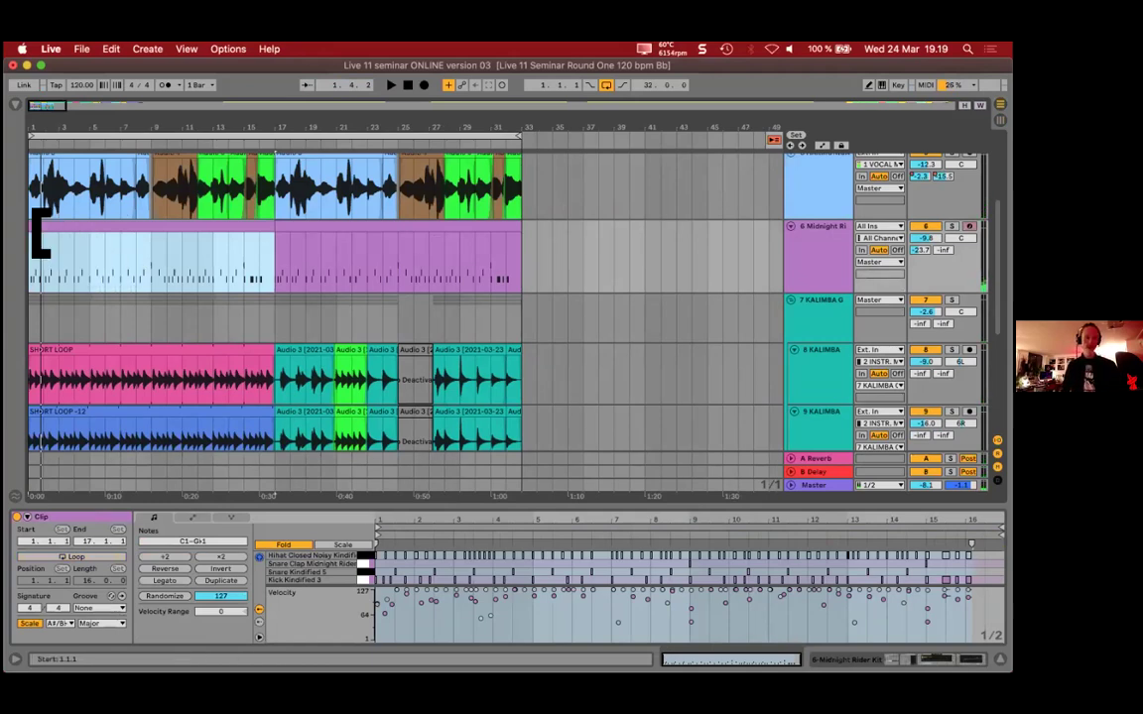
left_click_drag(40, 235, 154, 238)
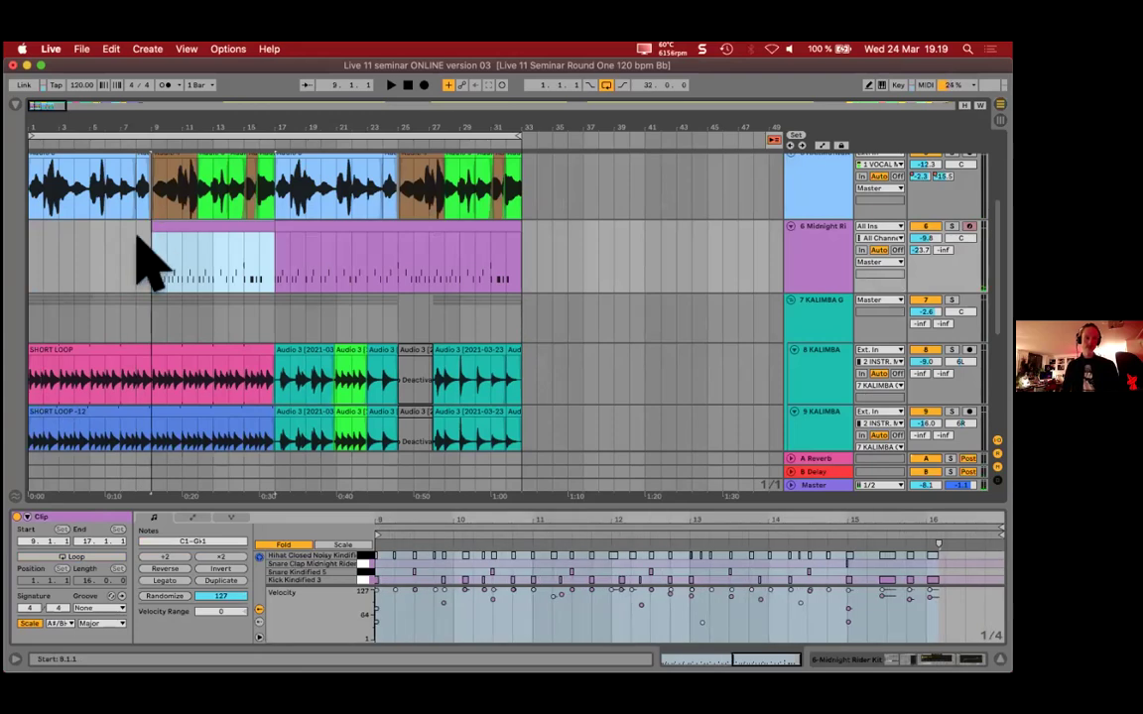
left_click(59, 263)
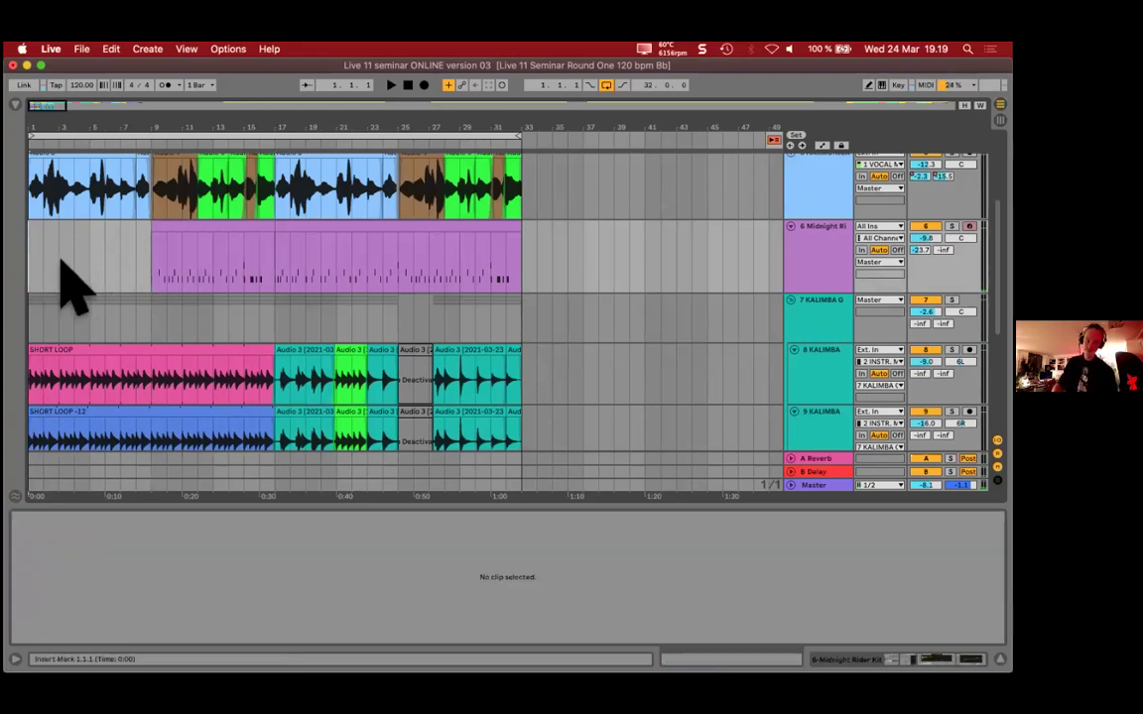
Step: Play the arrangement from the beginning to hear the kalimba loops through bar 17
key("space")
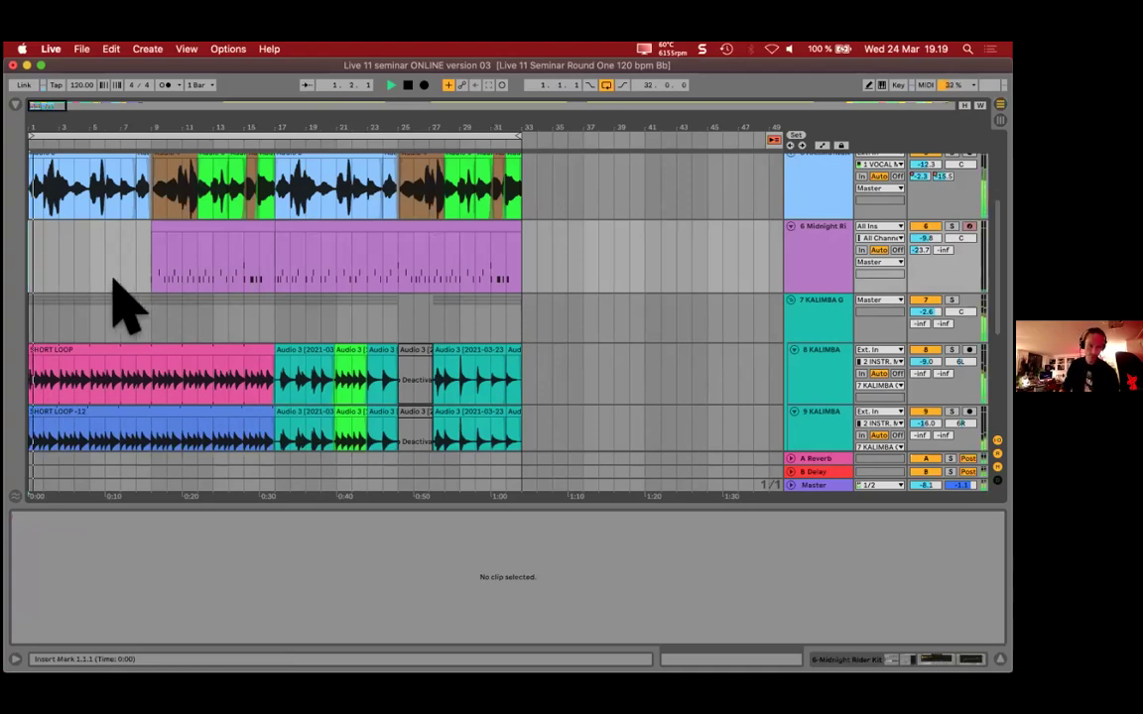
scroll(112, 281, "down", 1)
scroll(112, 282, "down", 4)
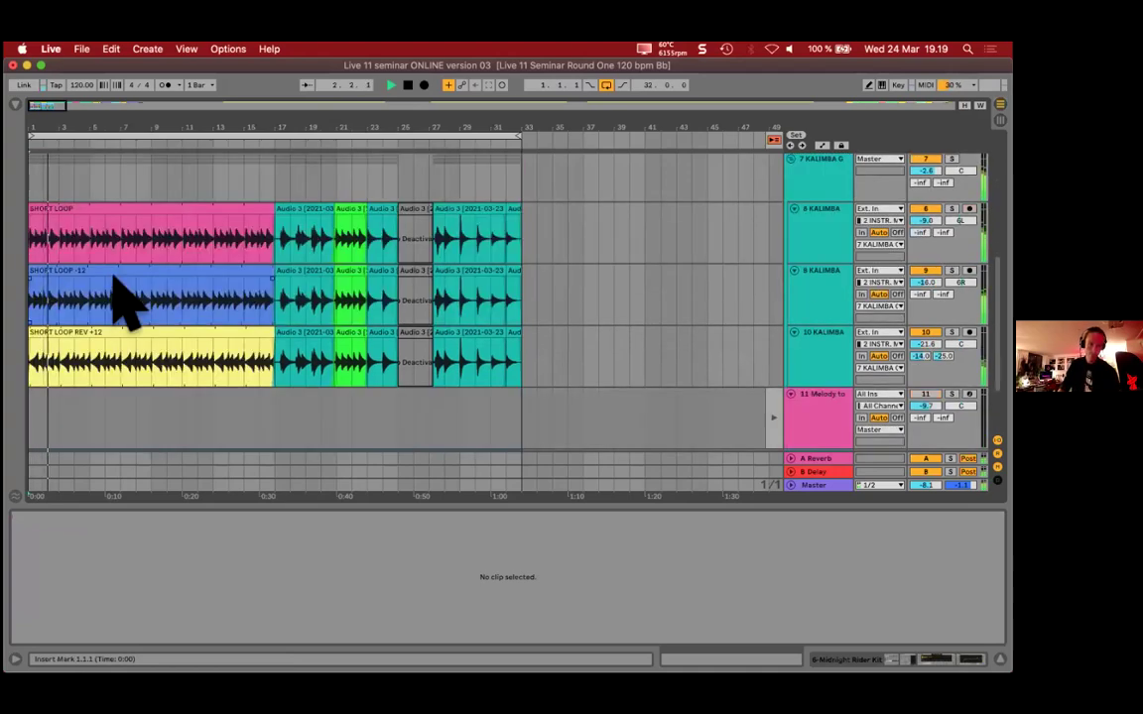
scroll(112, 281, "up", 1)
scroll(115, 287, "up", 6)
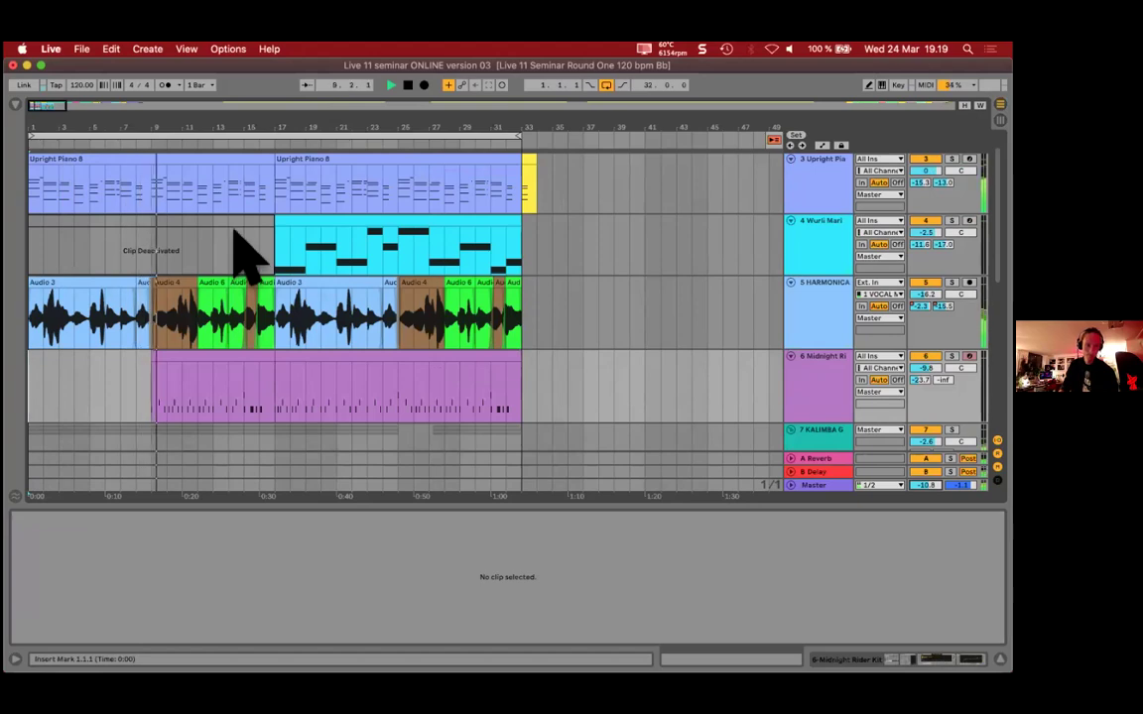
Step: Select bars 1–9 on the Wurli track and apply Edit > Duplicate Time
left_click(182, 238)
key("space")
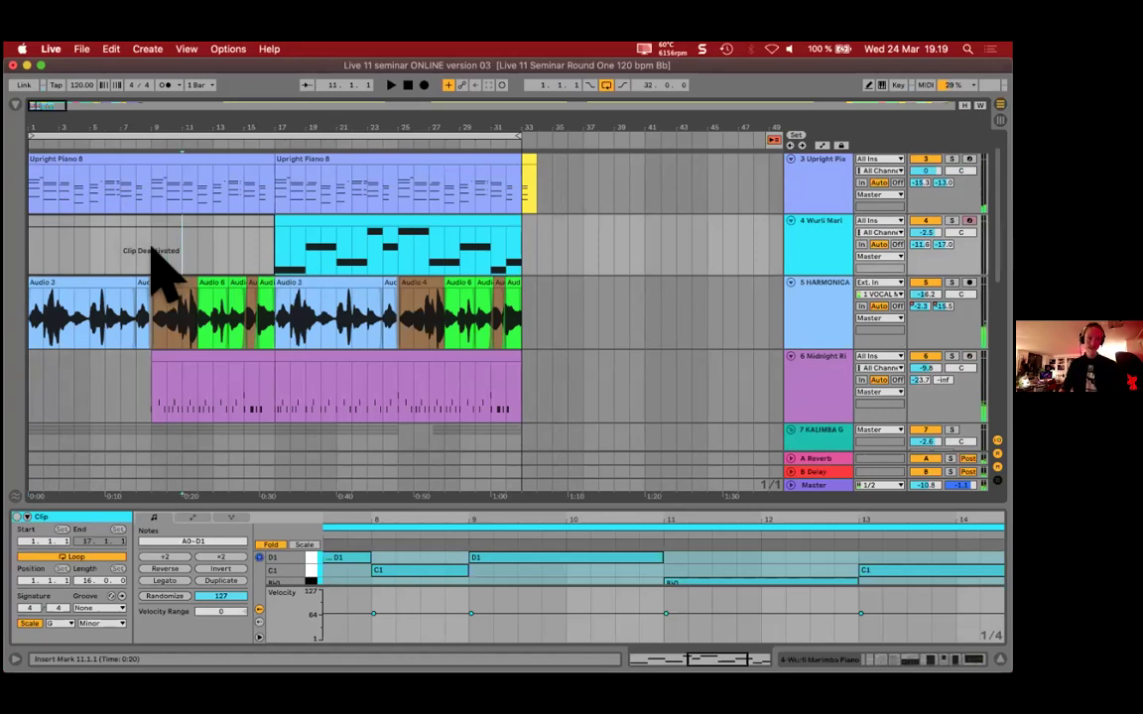
left_click_drag(153, 250, 31, 250)
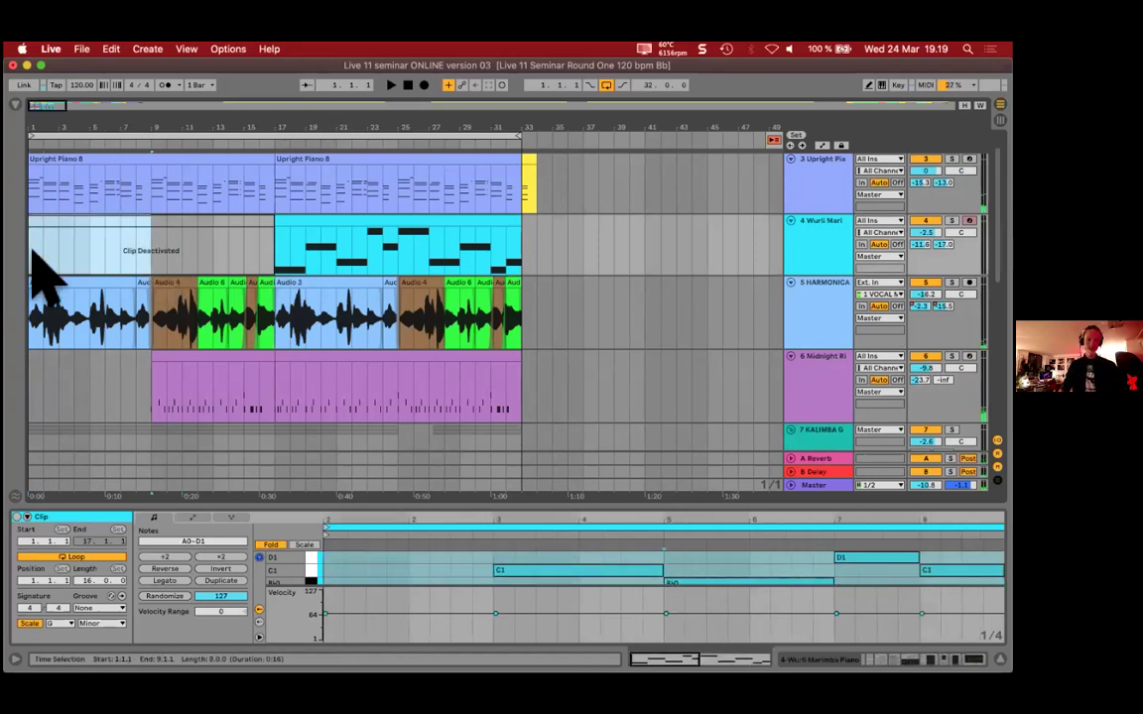
left_click_drag(152, 248, 32, 253)
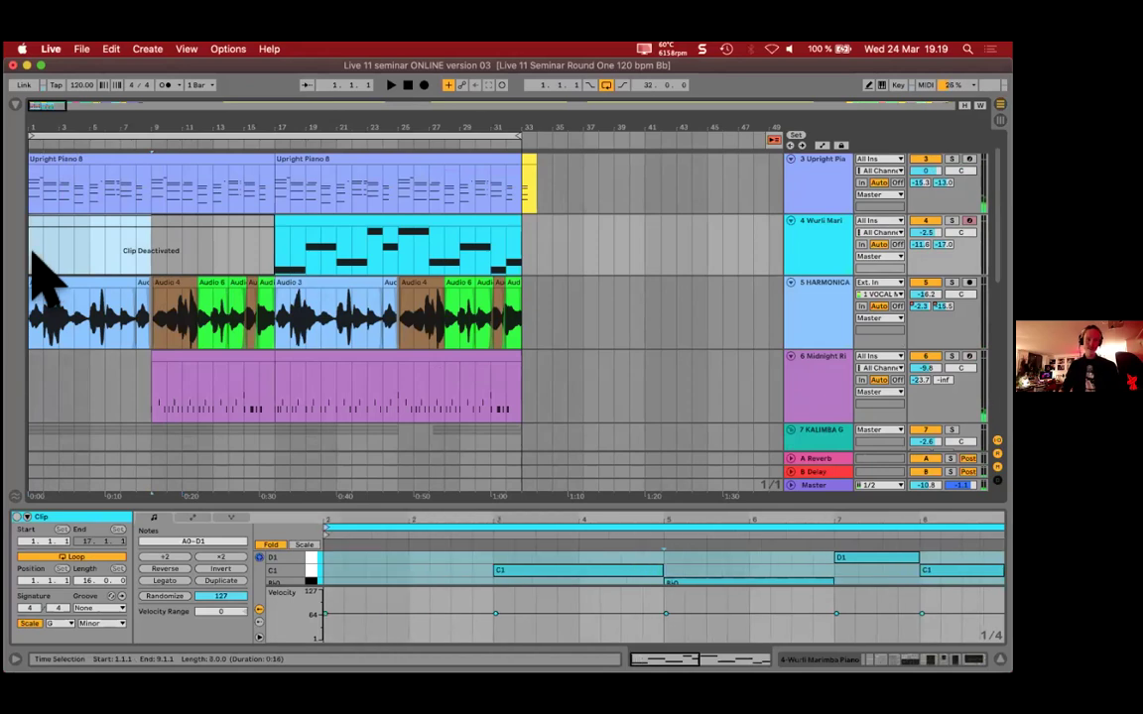
left_click(110, 49)
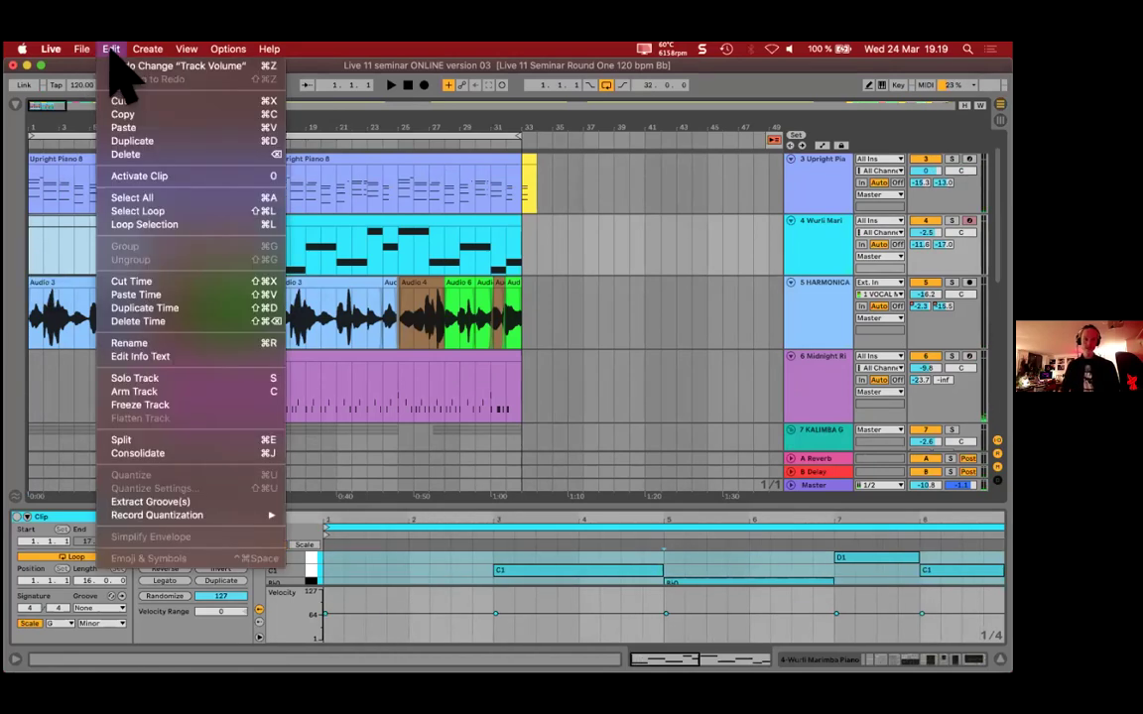
left_click(176, 309)
Step: Stretch the second INTRO section, now A PART, out to bar 25 and colour it lavender
scroll(122, 250, "up", 1)
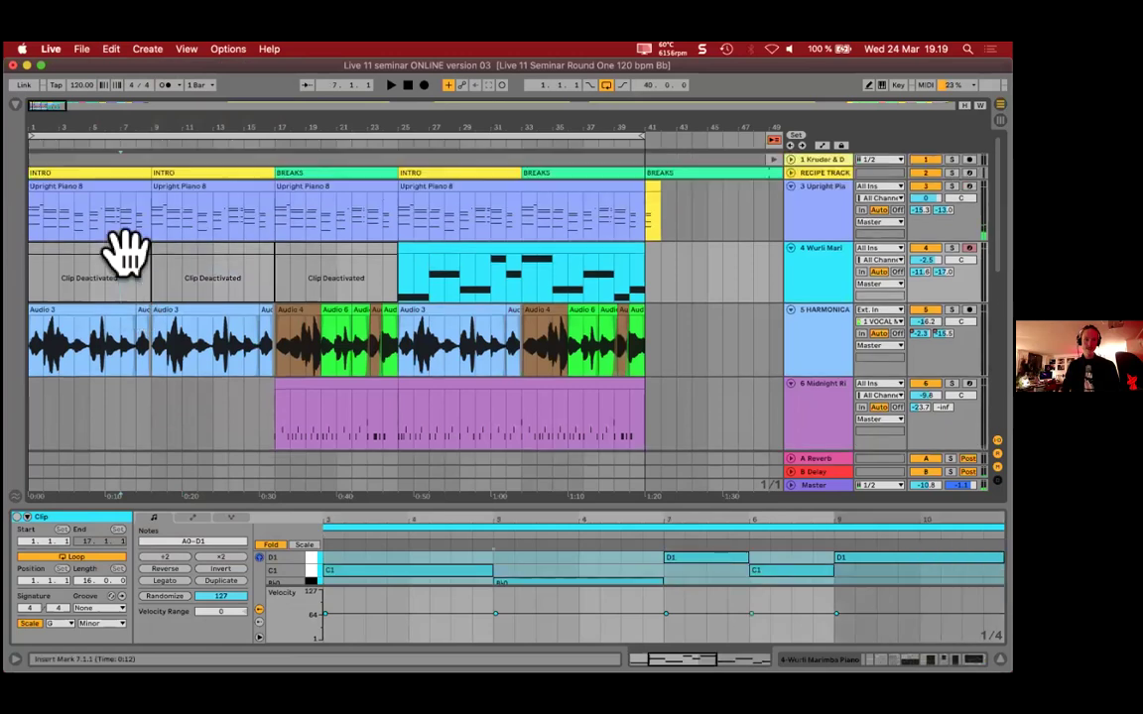
left_click(116, 190)
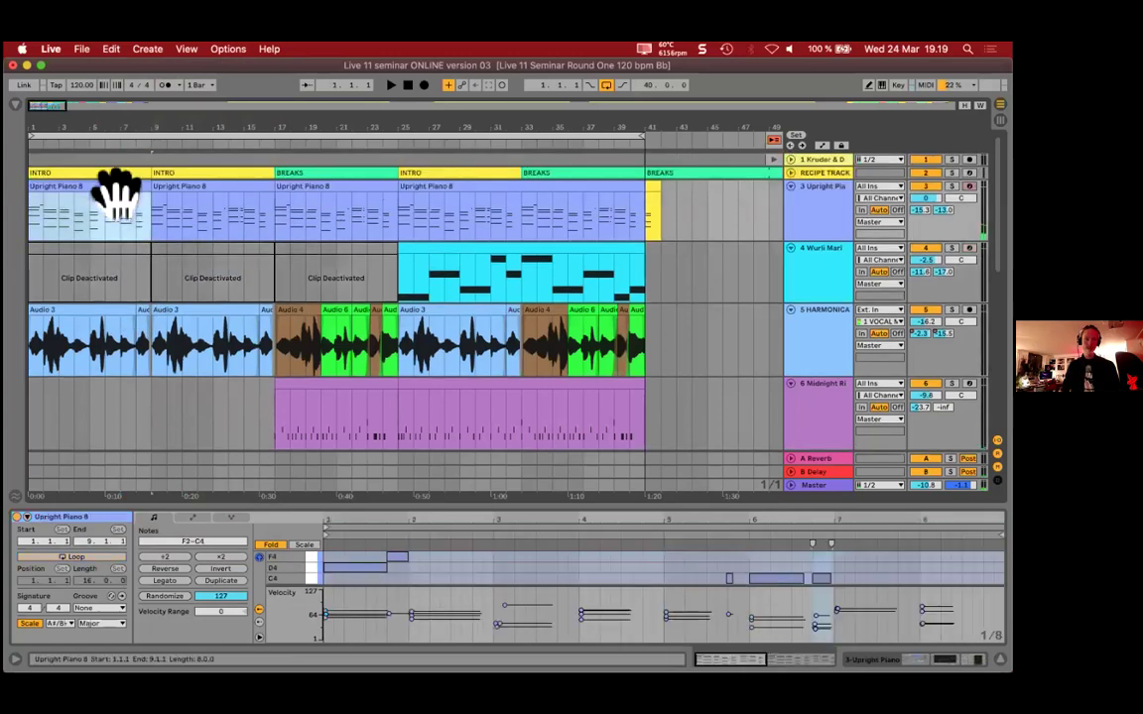
left_click(203, 174)
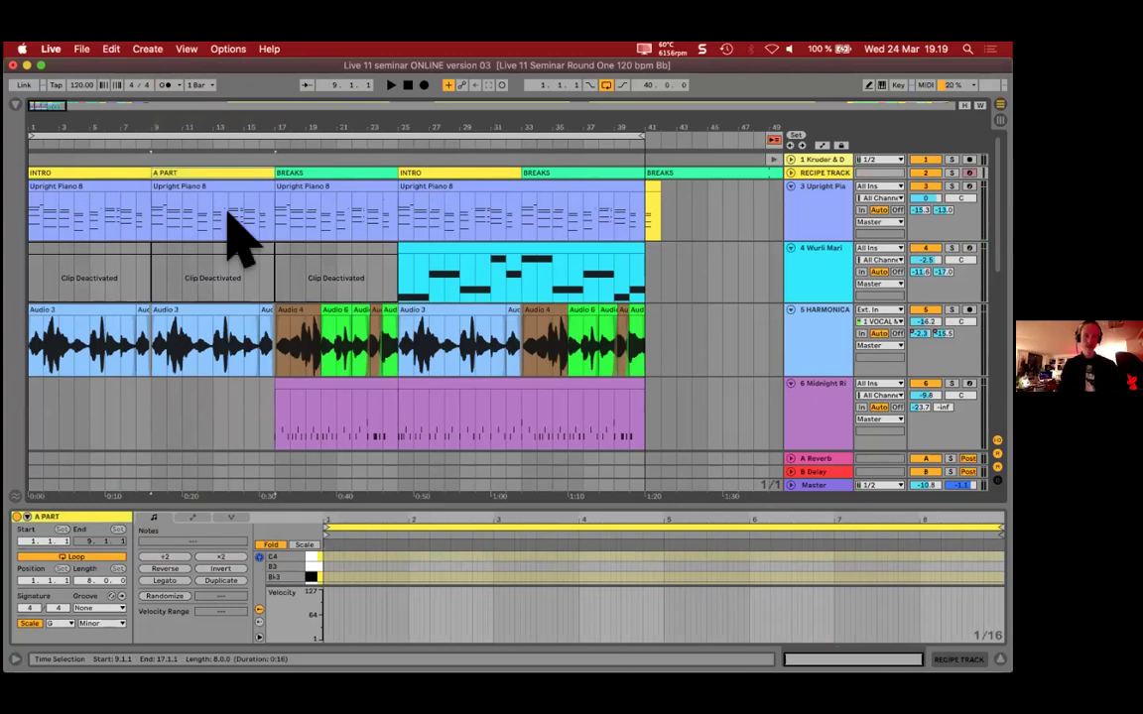
left_click_drag(268, 177, 373, 181)
right_click(370, 172)
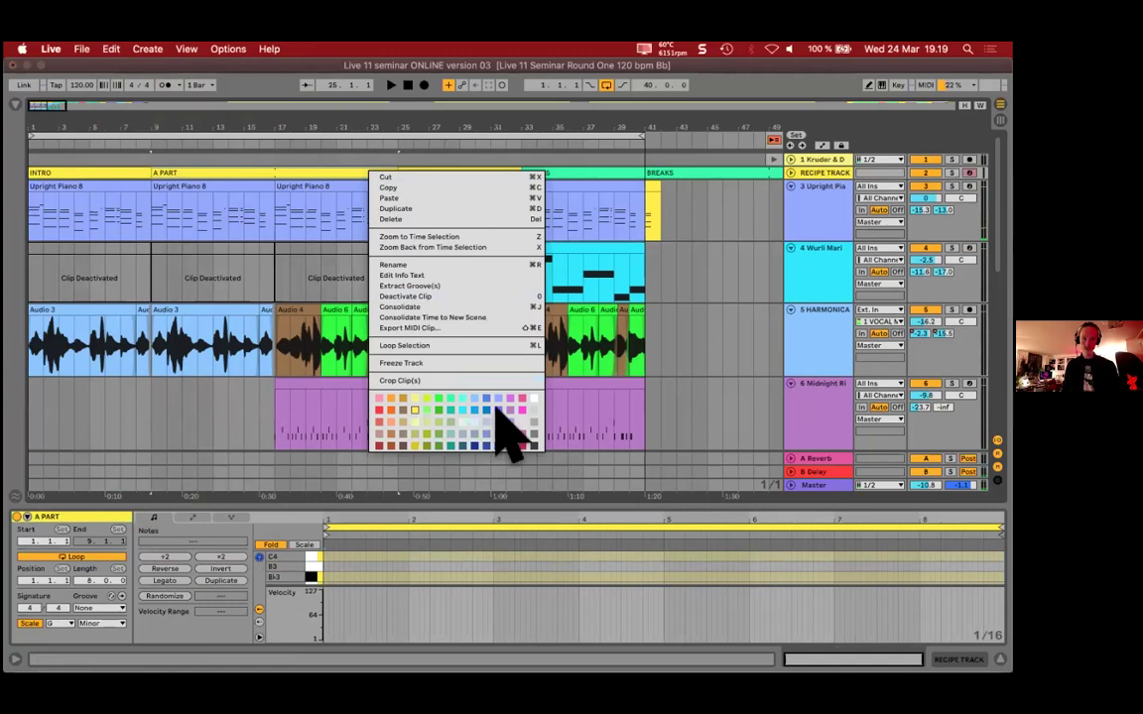
left_click(498, 408)
Step: Check the INTRO sections, select bars 9–25 and play from the beginning
left_click(94, 177)
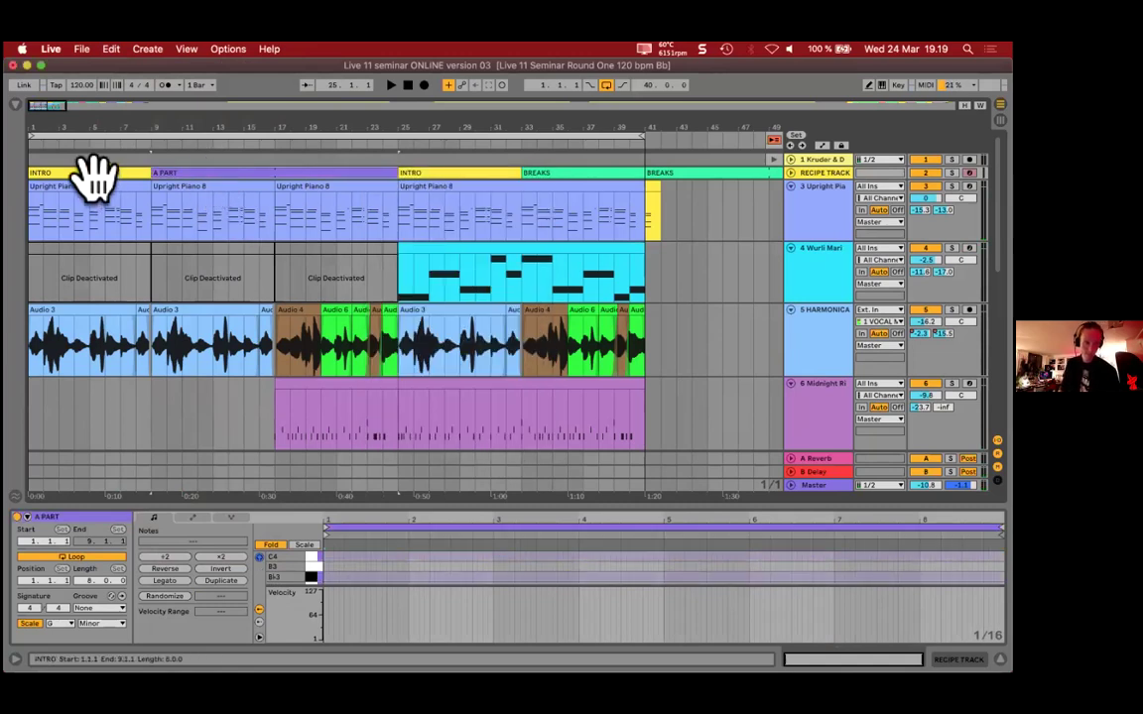
left_click(506, 177)
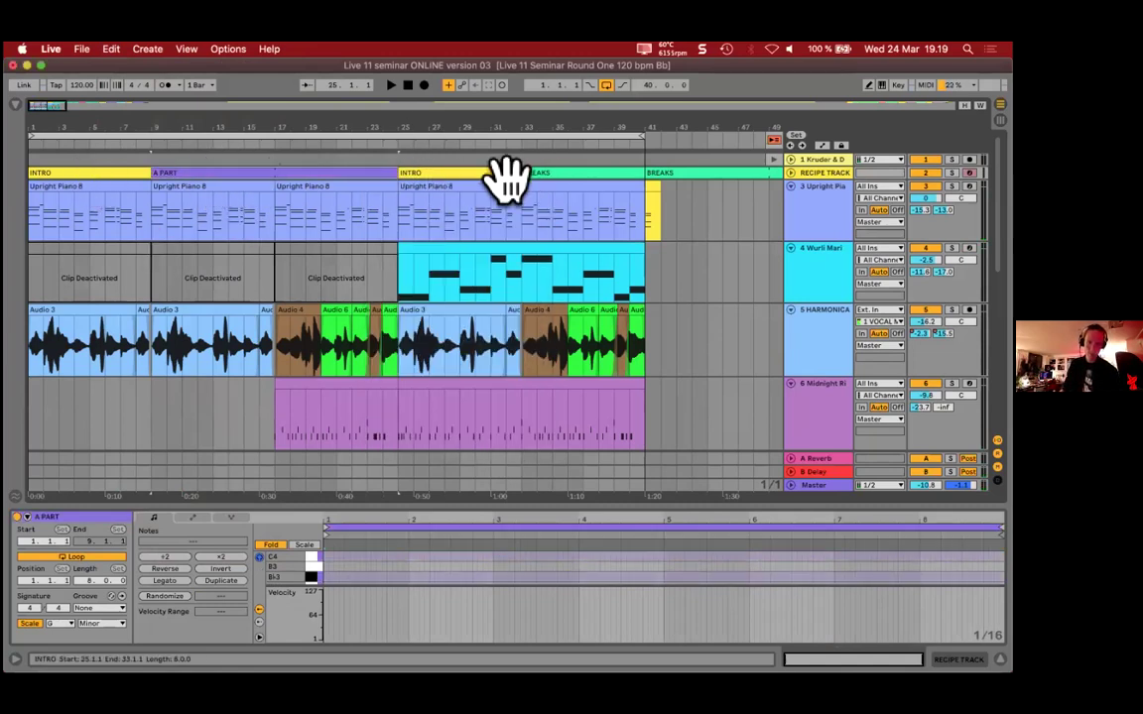
left_click_drag(398, 226, 154, 233)
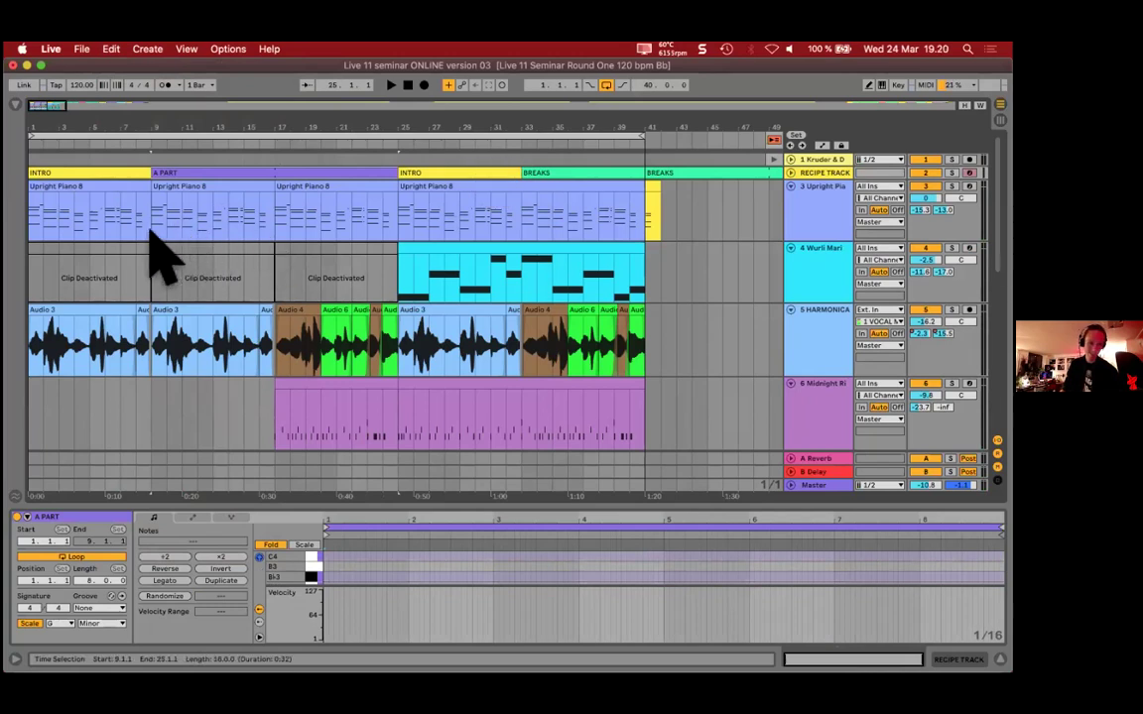
scroll(154, 233, "down", 3)
scroll(109, 198, "up", 2)
left_click(57, 170)
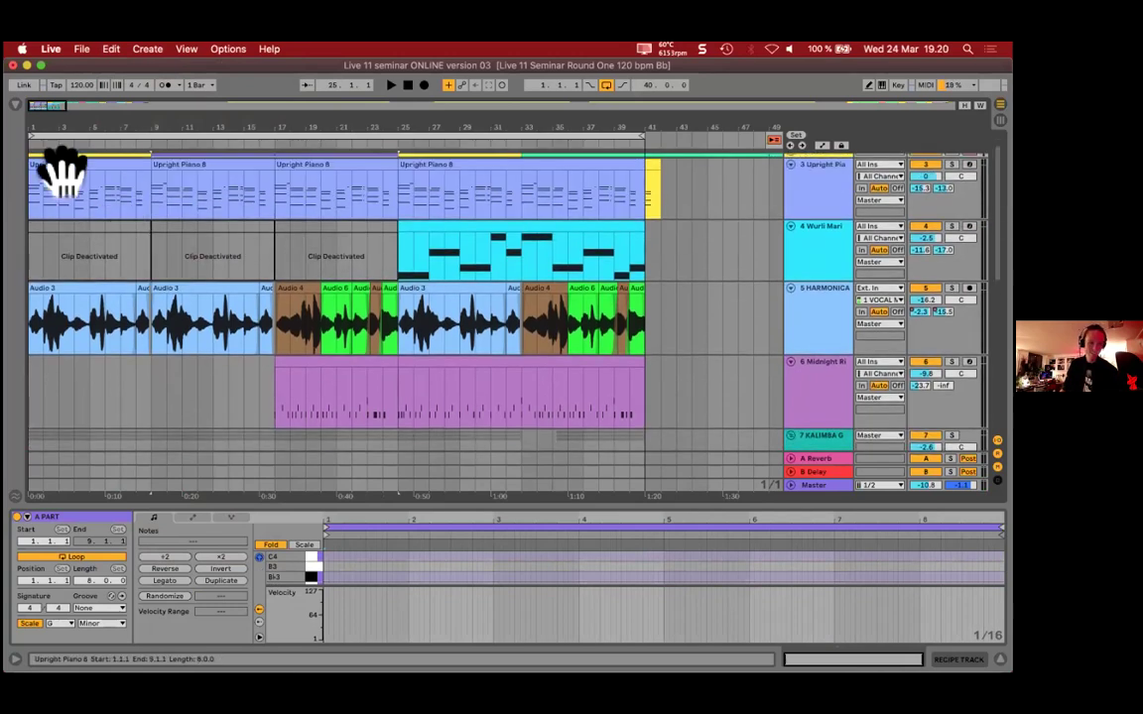
scroll(107, 244, "down", 1)
key("space")
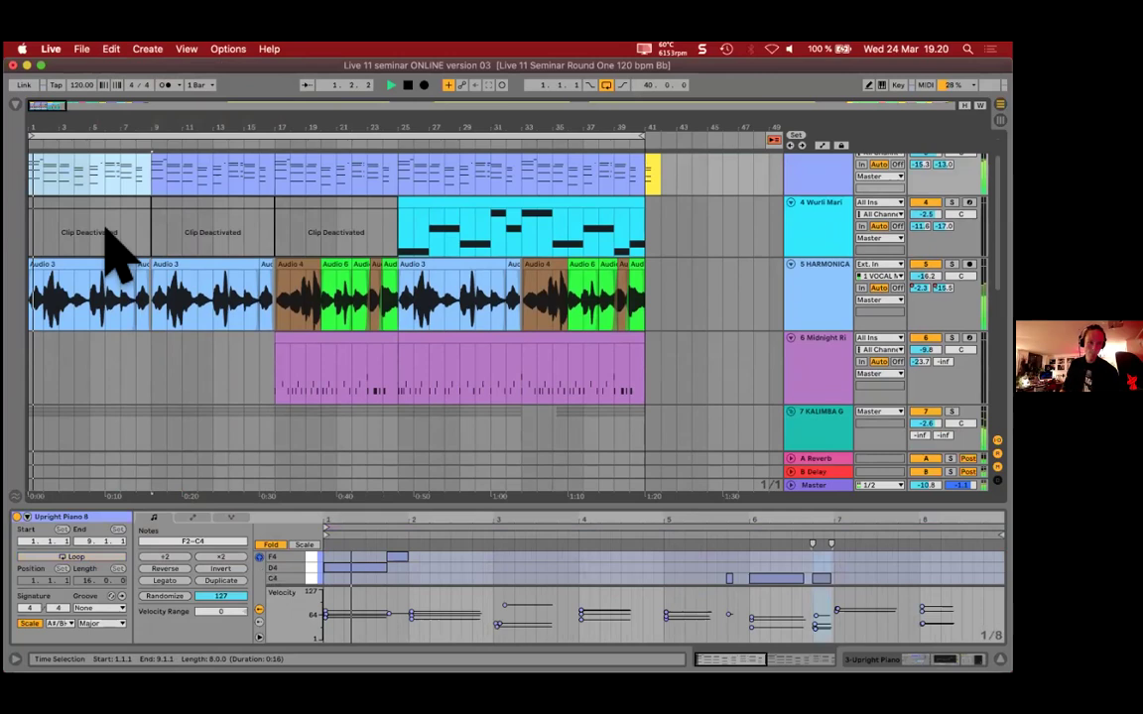
Step: Deactivate the first Audio 3 harmonica clip and audition the result
key("space")
left_click(146, 263)
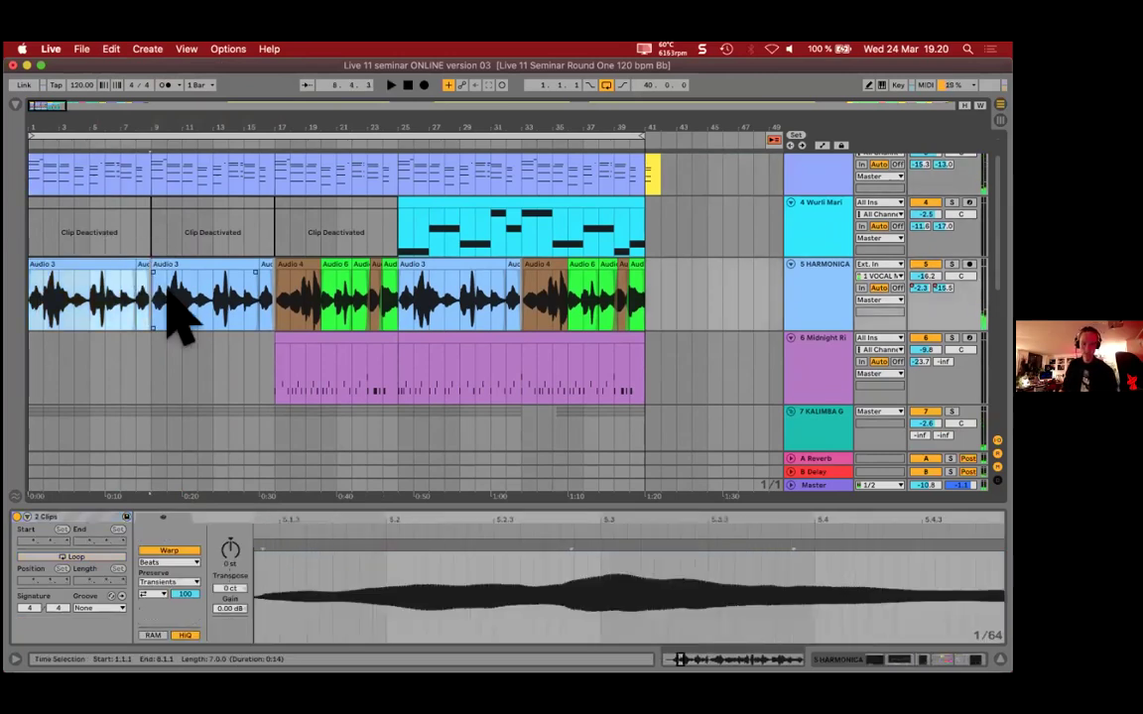
left_click(115, 268)
key("0")
left_click(89, 347)
key("space")
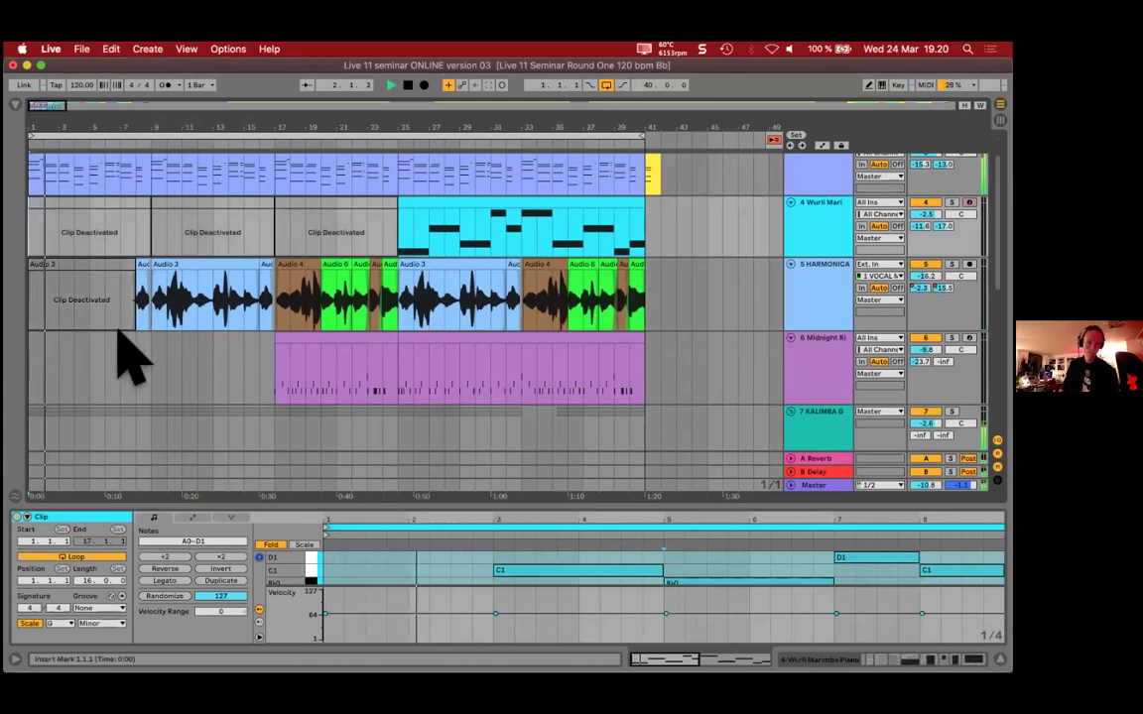
scroll(119, 338, "down", 5)
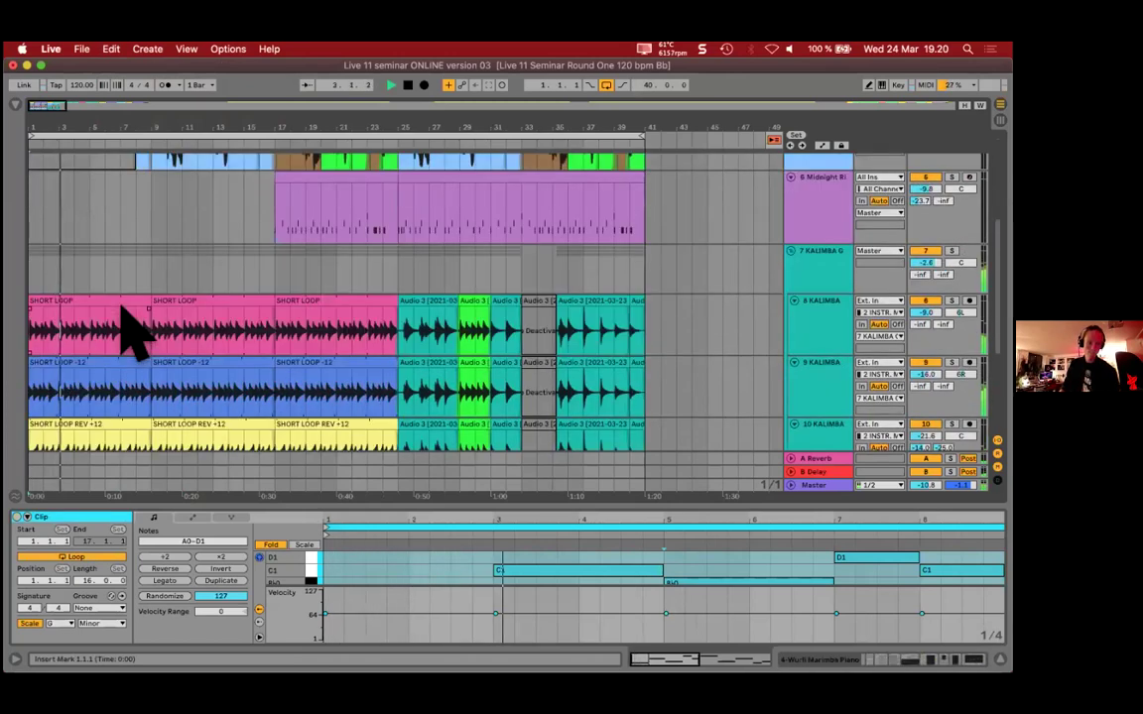
scroll(124, 328, "down", 2)
key("space")
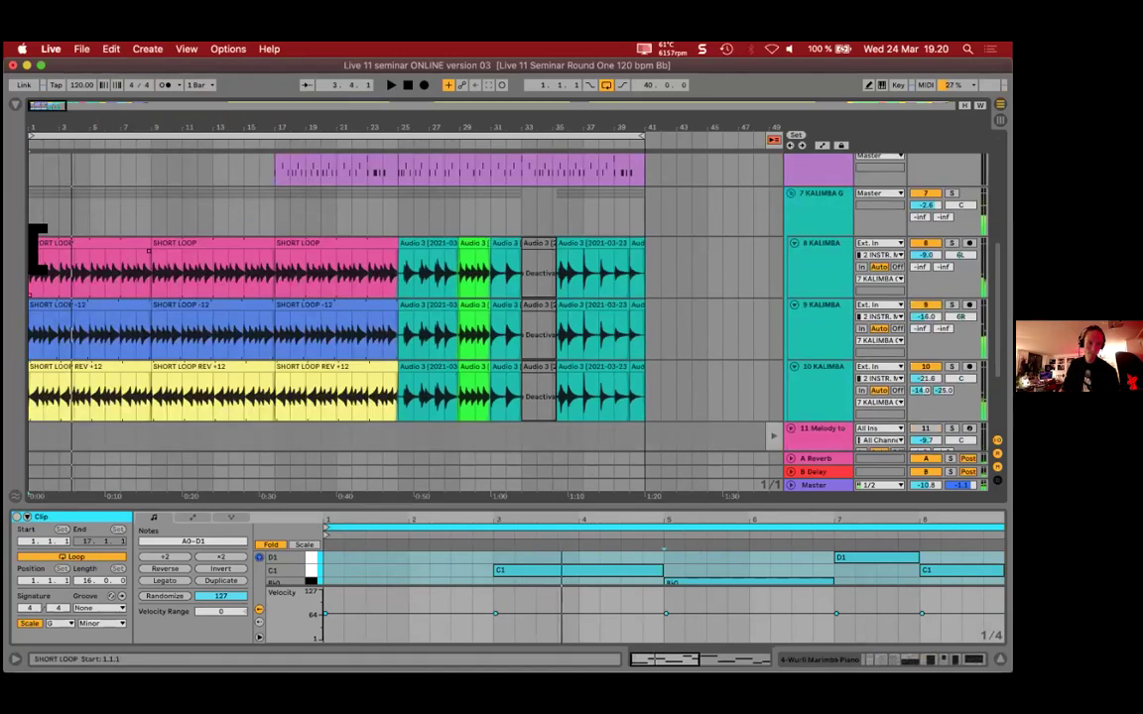
Step: Trim the SHORT LOOP and SHORT LOOP -12 clips to start at bar 5, then play
left_click_drag(92, 248, 90, 250)
left_click_drag(36, 319, 89, 307)
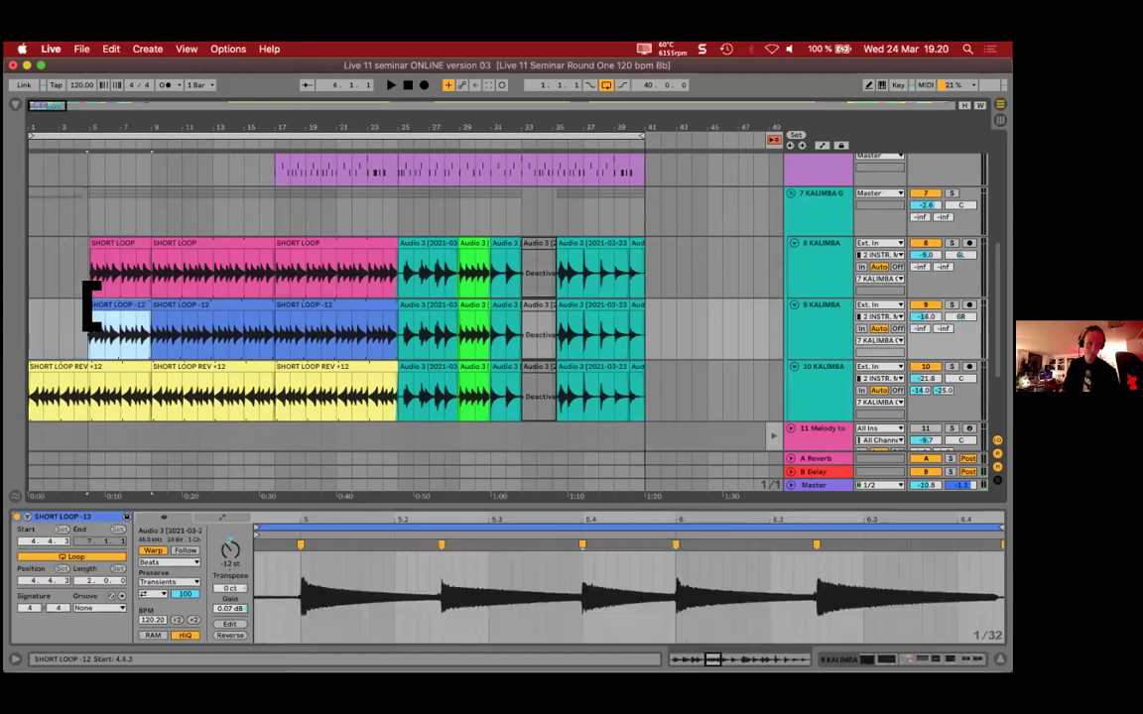
left_click(76, 294)
key("space")
scroll(80, 297, "down", 5)
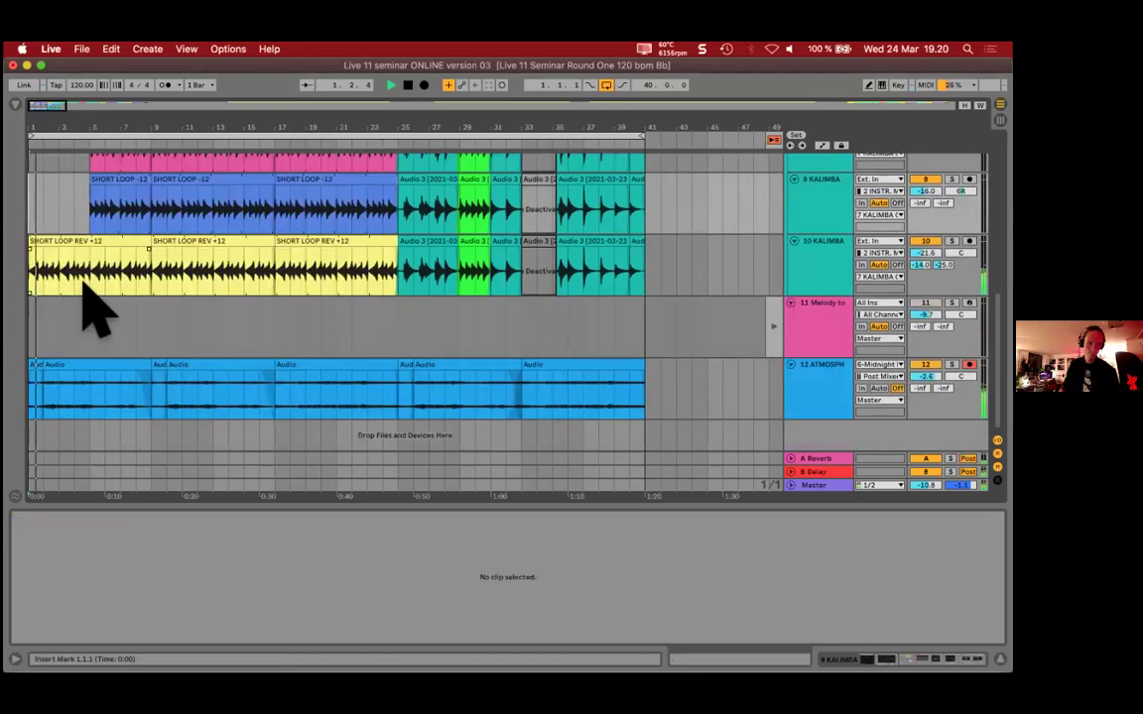
left_click(950, 364)
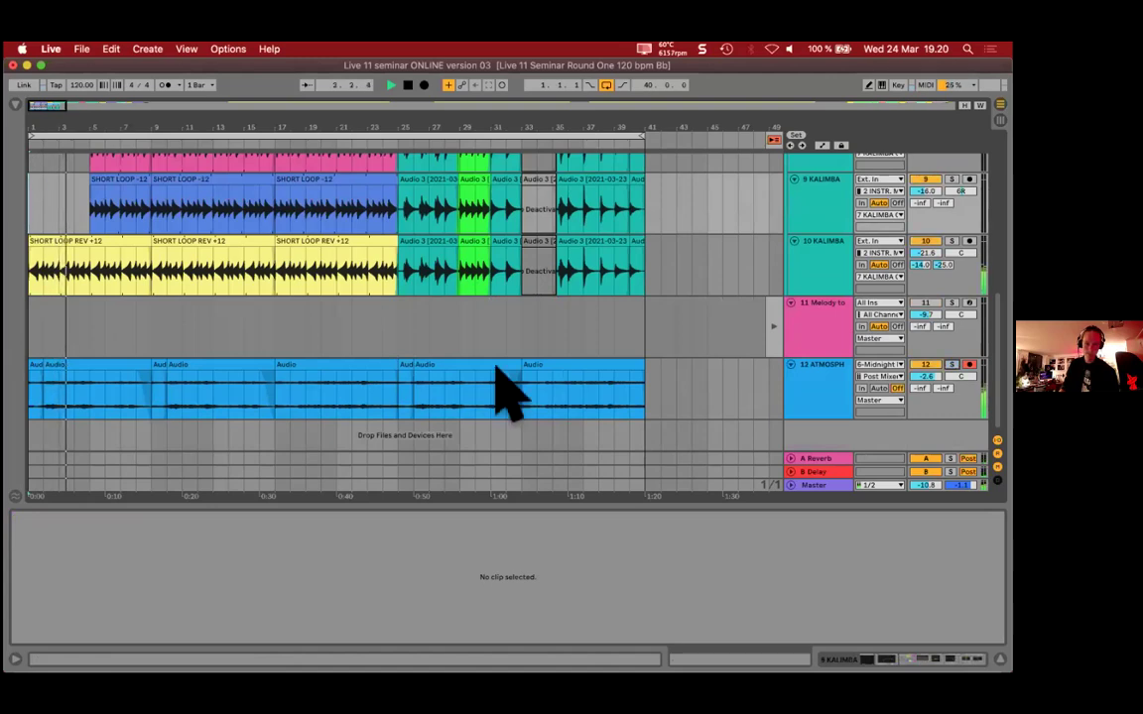
left_click(950, 364)
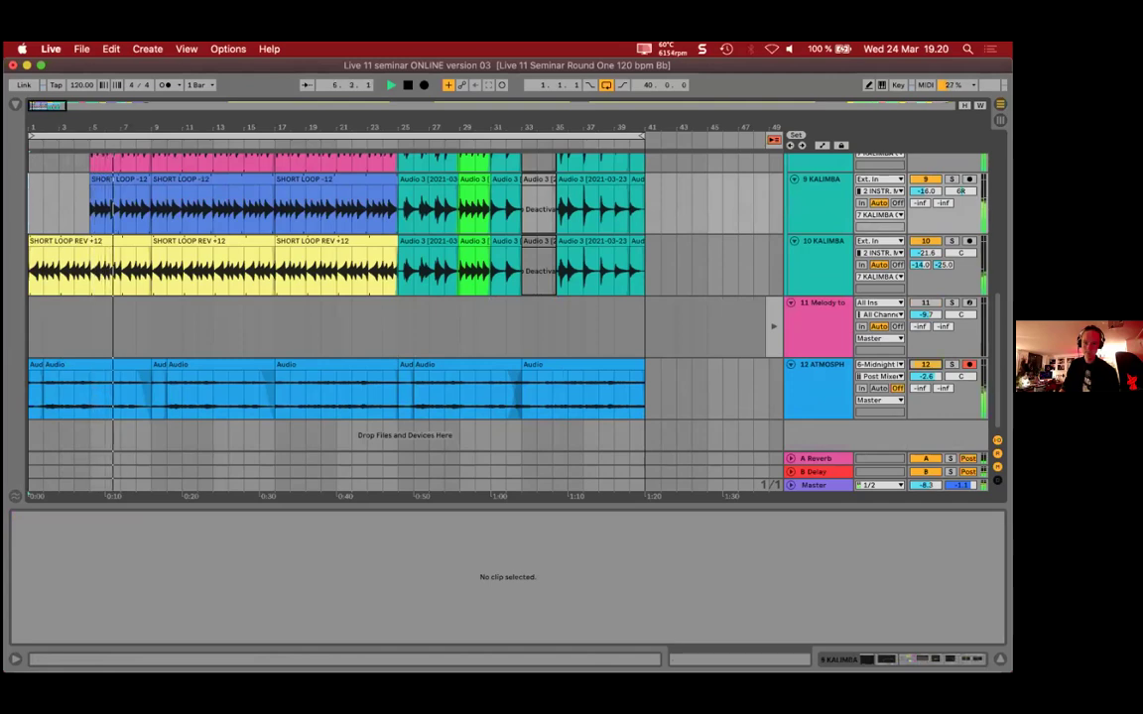
scroll(196, 298, "up", 3)
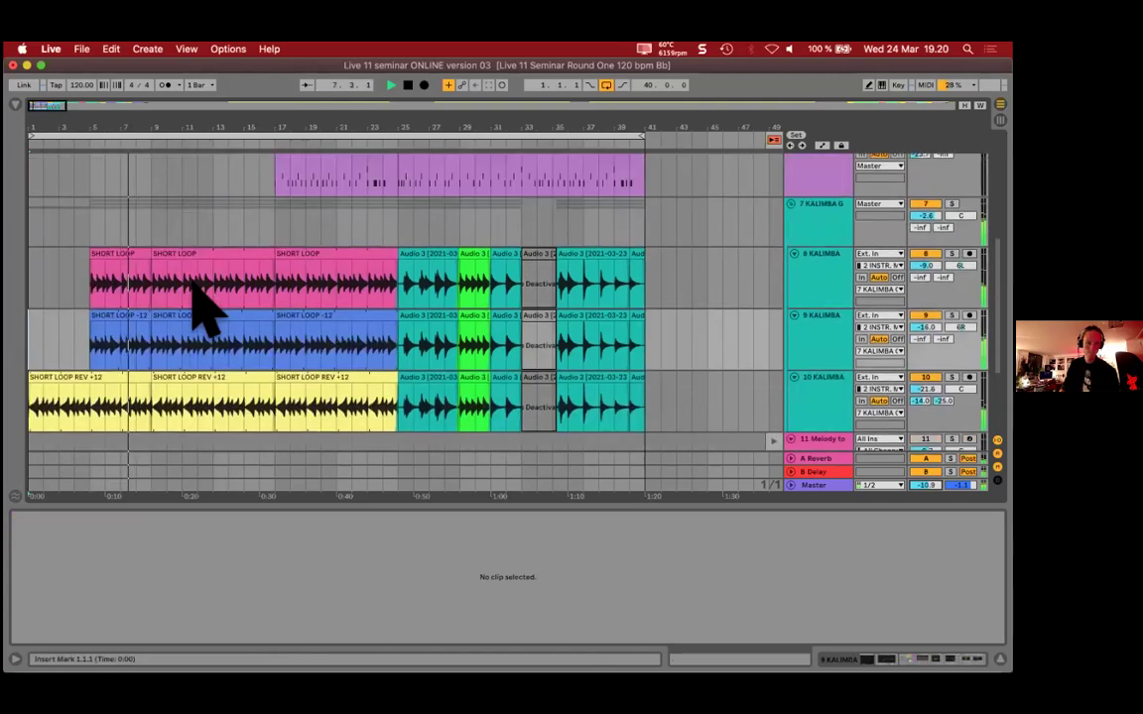
scroll(102, 297, "up", 3)
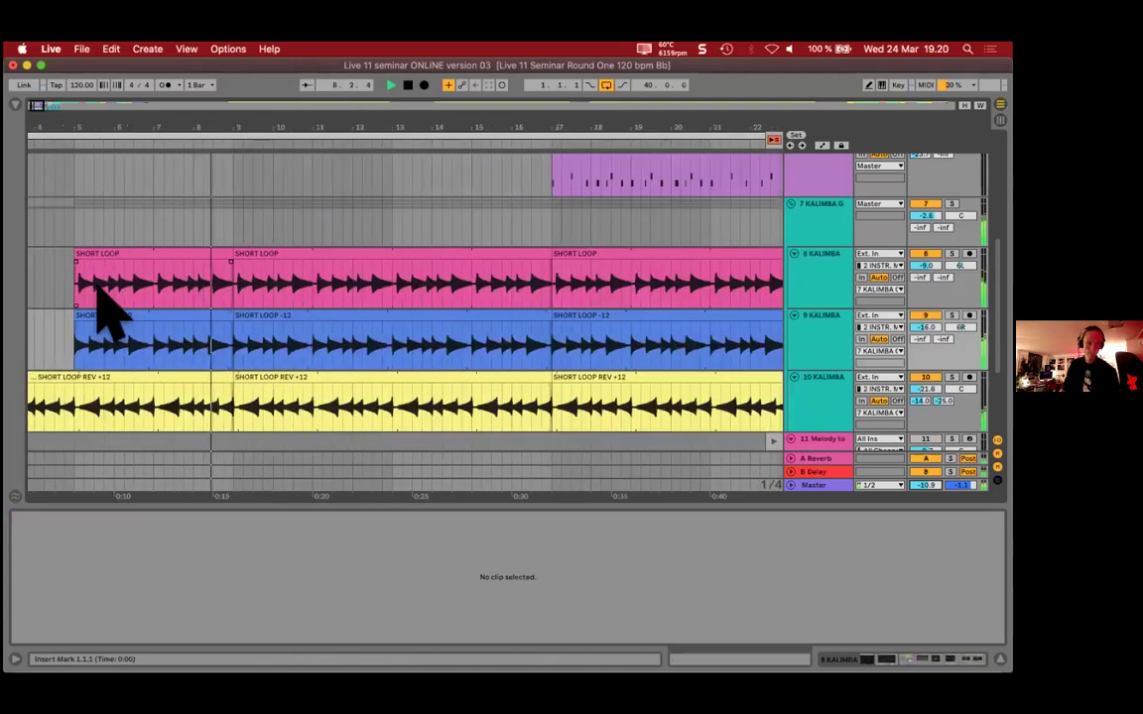
scroll(171, 288, "up", 5)
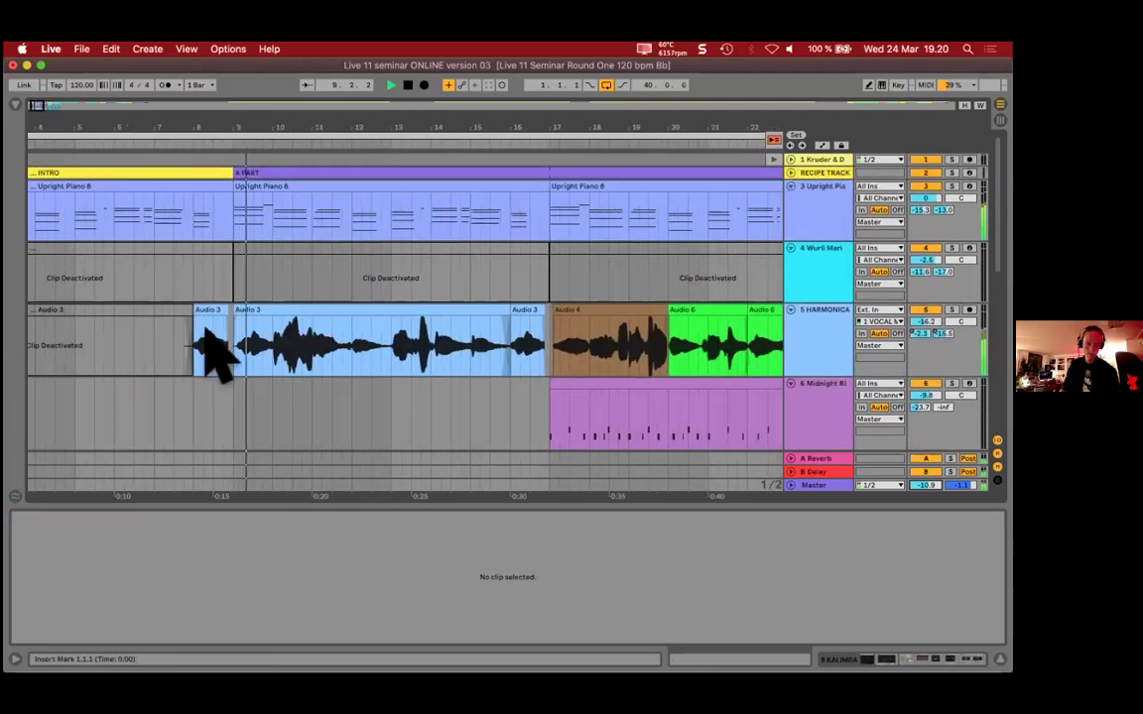
scroll(209, 347, "down", 3)
left_click(205, 365)
left_click(206, 379)
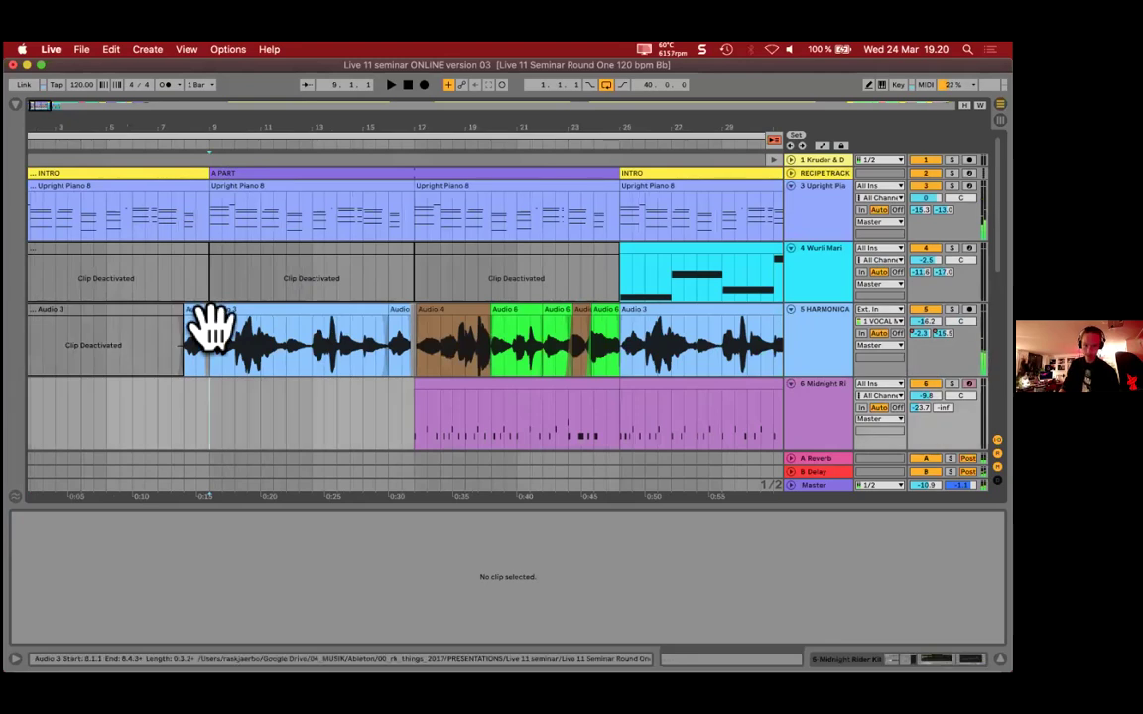
left_click(204, 328)
left_click(218, 399)
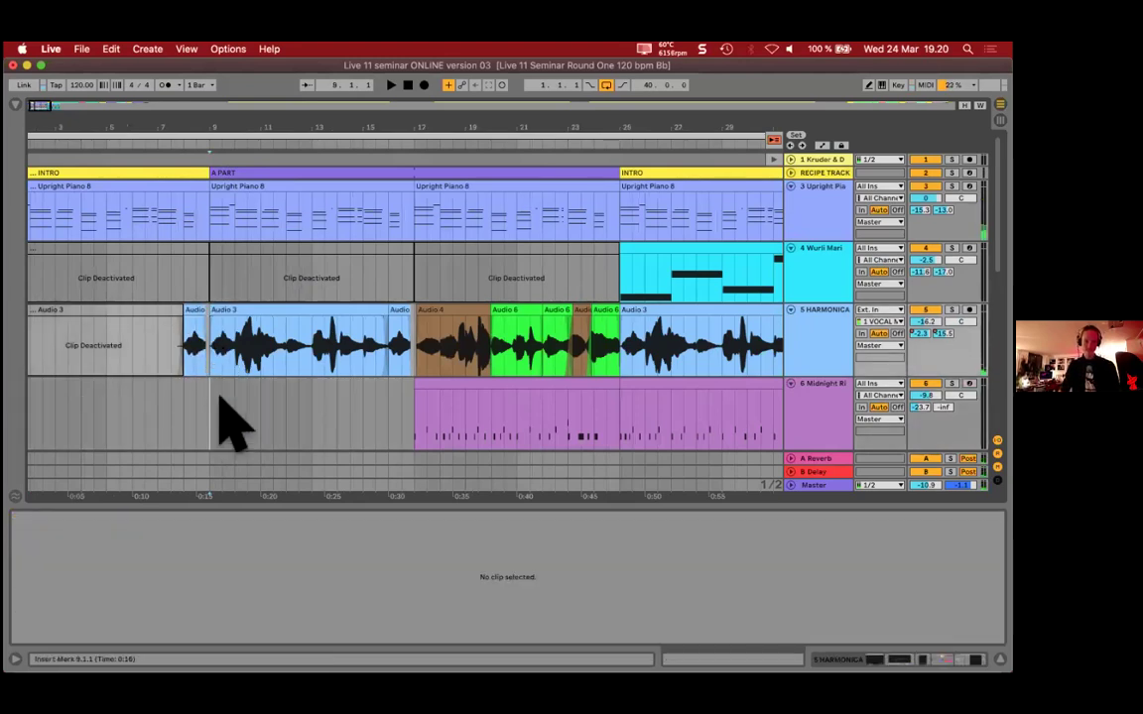
scroll(134, 402, "down", 6)
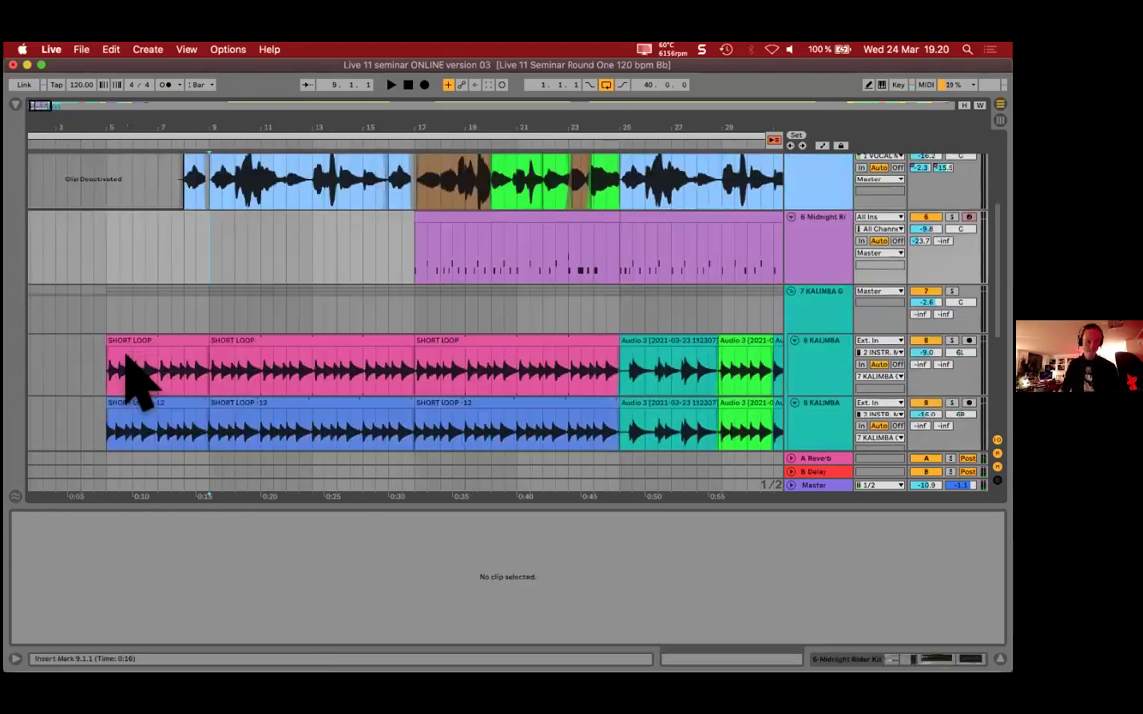
left_click(153, 382)
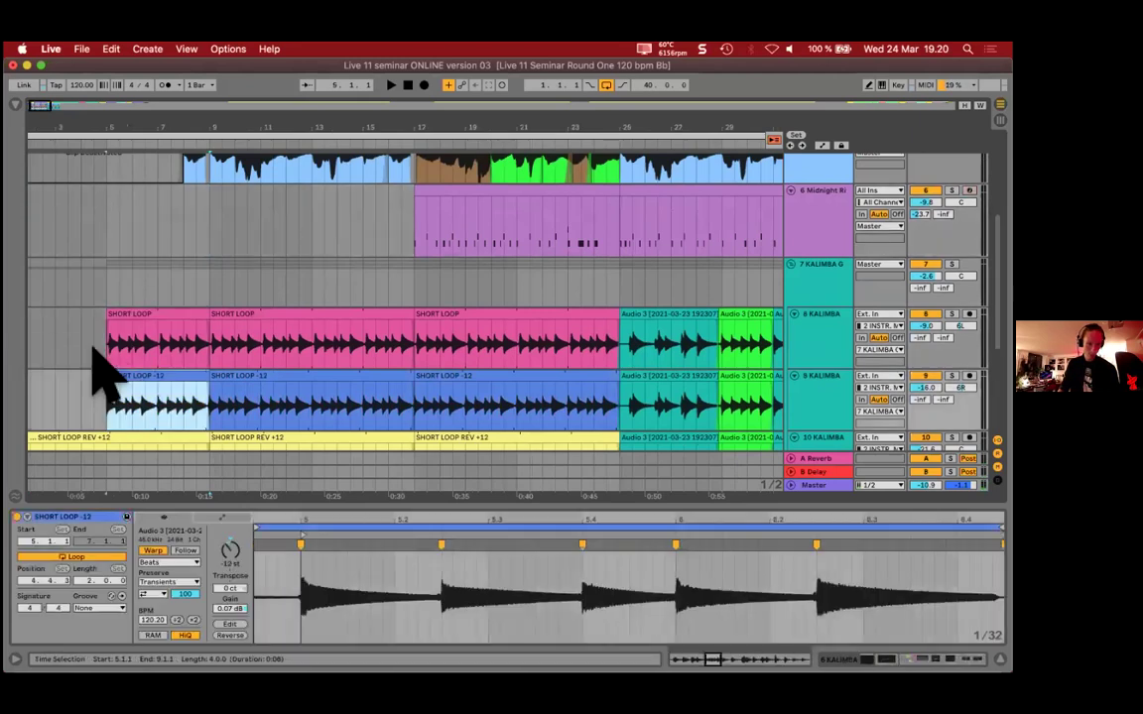
scroll(94, 370, "left", 2)
scroll(94, 370, "down", 3)
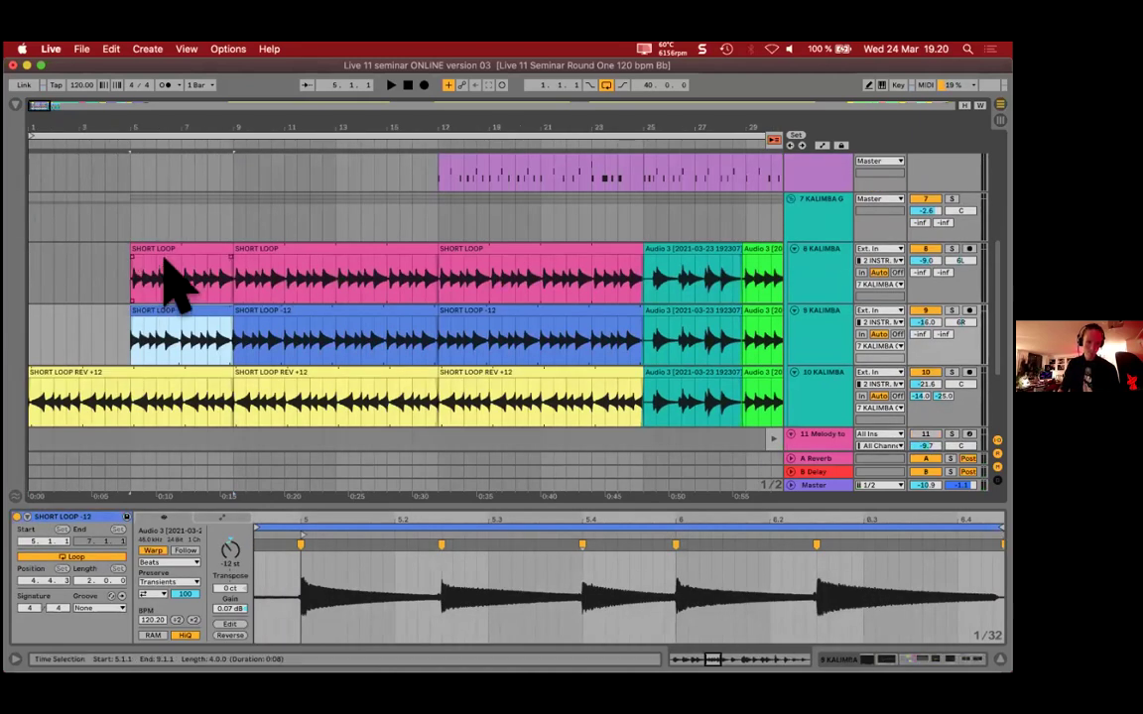
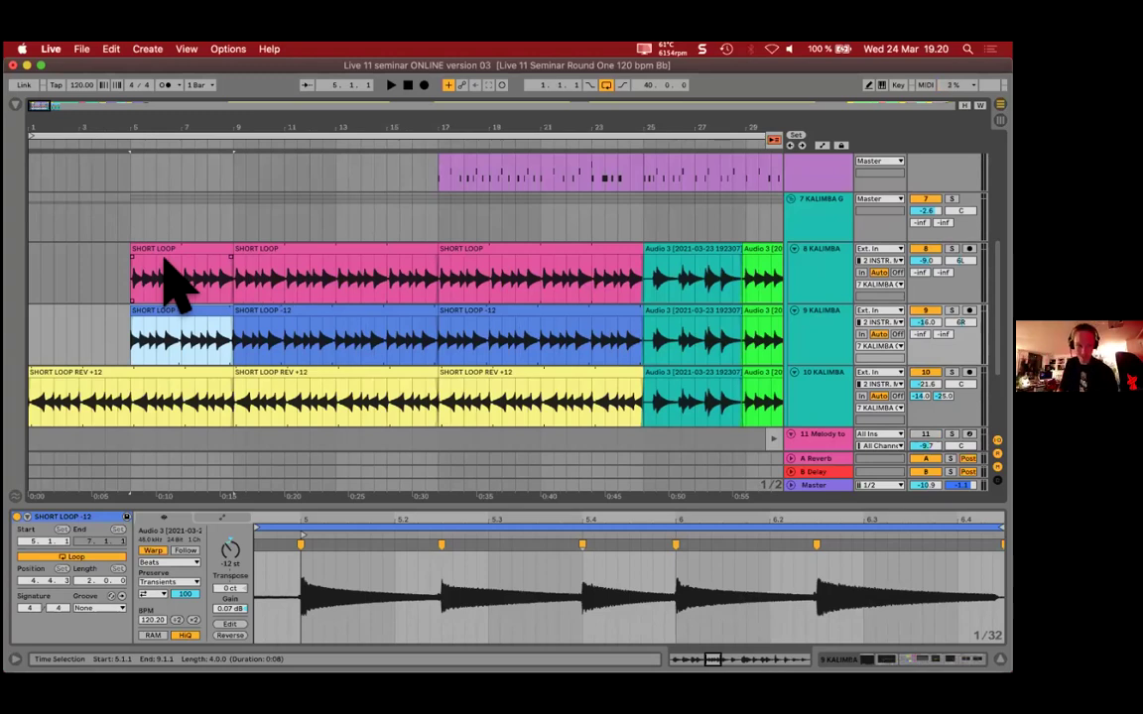
Step: Play from 3.3.1 and select bars 7–9 of the pink SHORT LOOP clip only
left_click(92, 273)
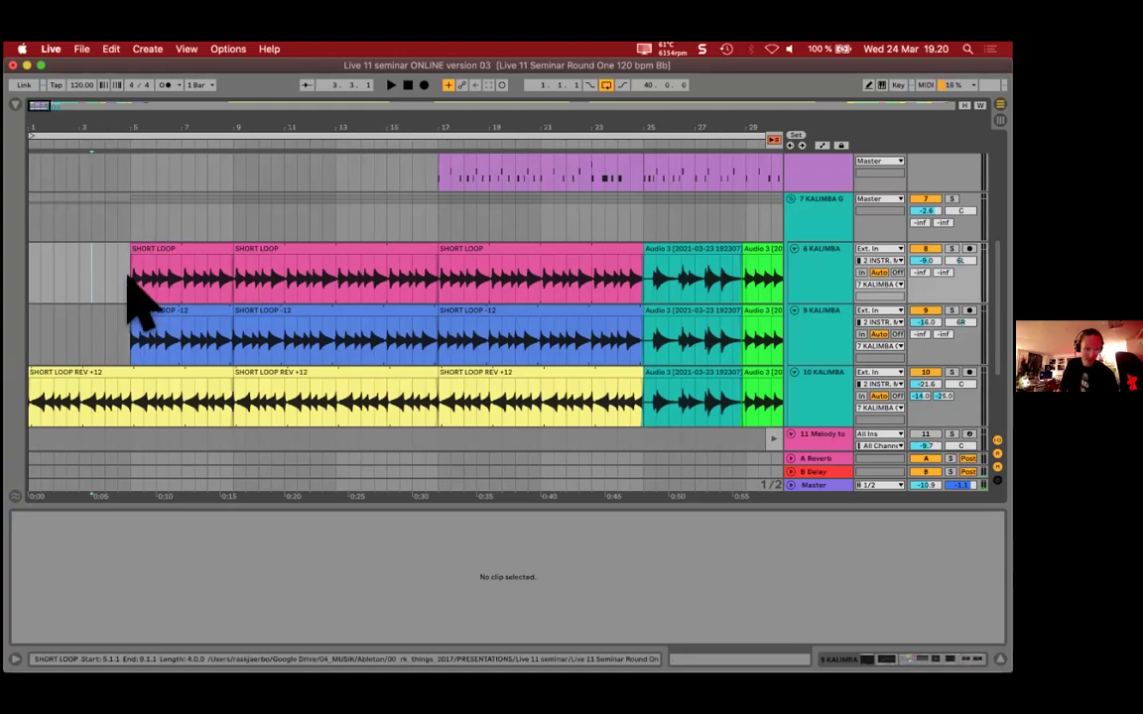
key("space")
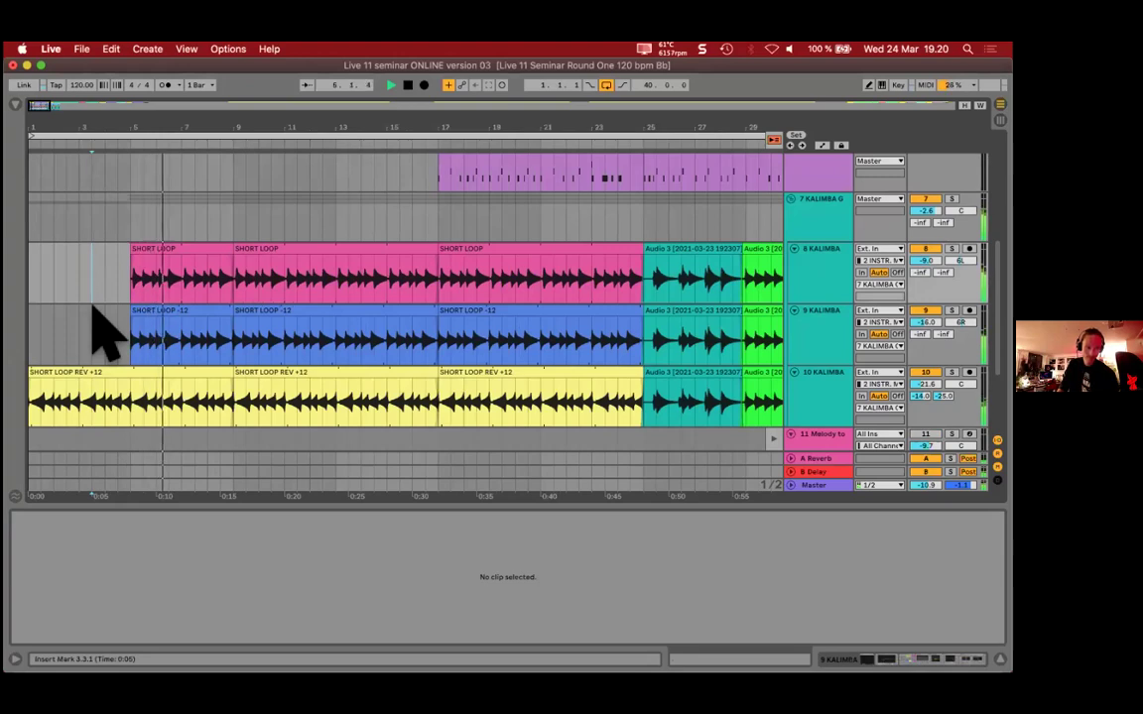
left_click(182, 345)
left_click_drag(207, 295, 218, 321)
left_click(197, 282)
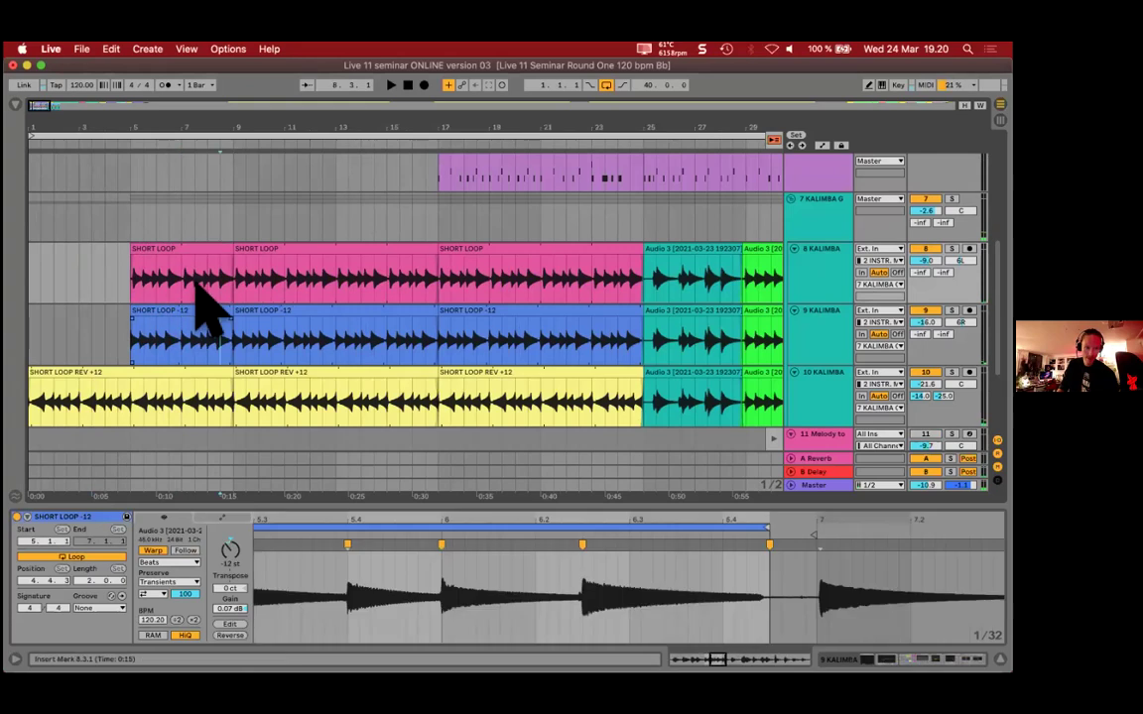
left_click_drag(177, 282, 226, 283)
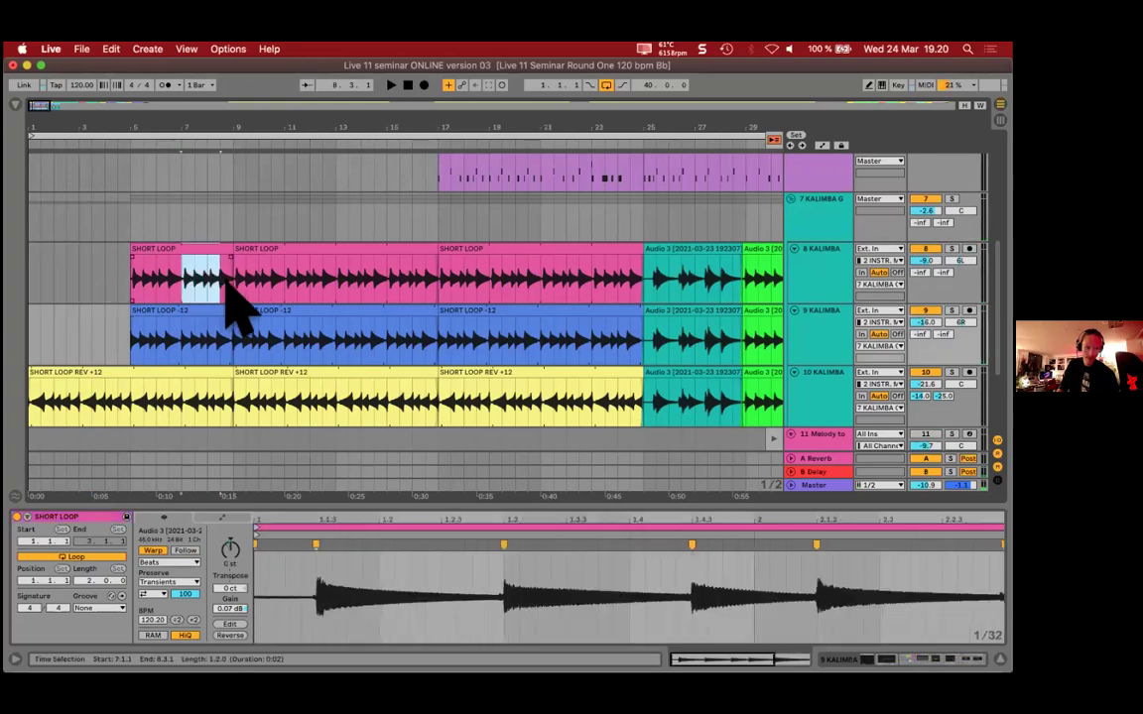
Step: Split off and deactivate bars 7–9, then replay from 3.3.1 to hear the silence
key("0")
left_click(177, 250)
left_click(103, 337)
key("space")
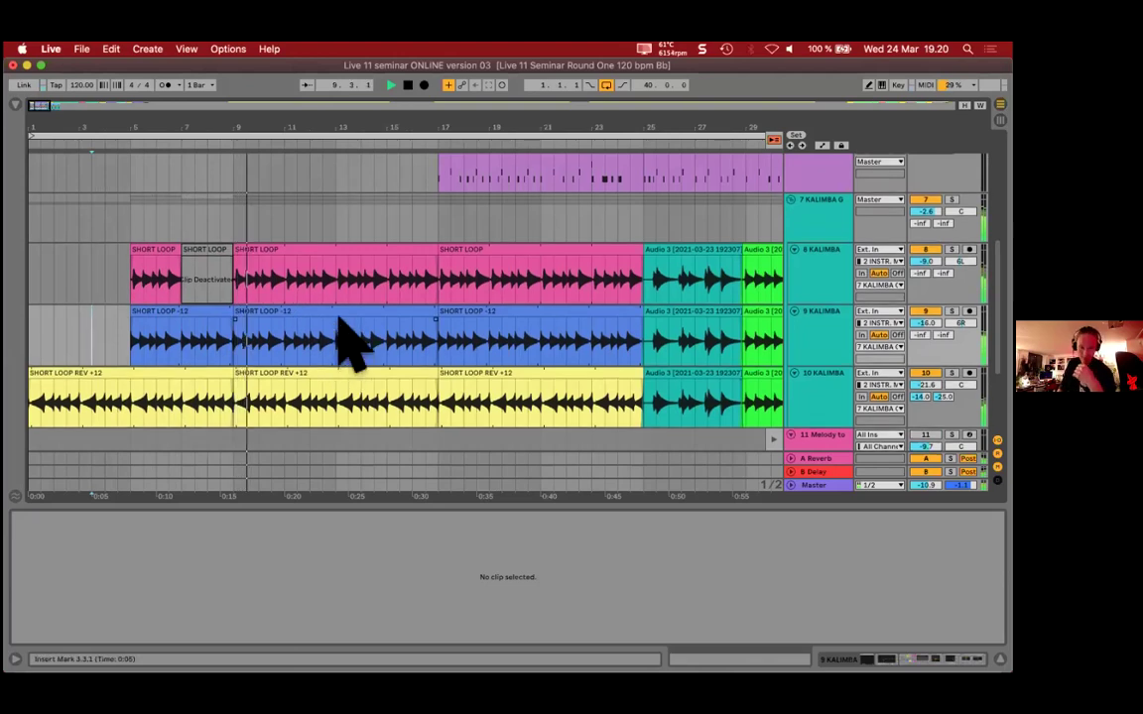
scroll(334, 322, "up", 3)
Step: Stop playback and extend the Midnight drum clip so it starts at bar 9
key("space")
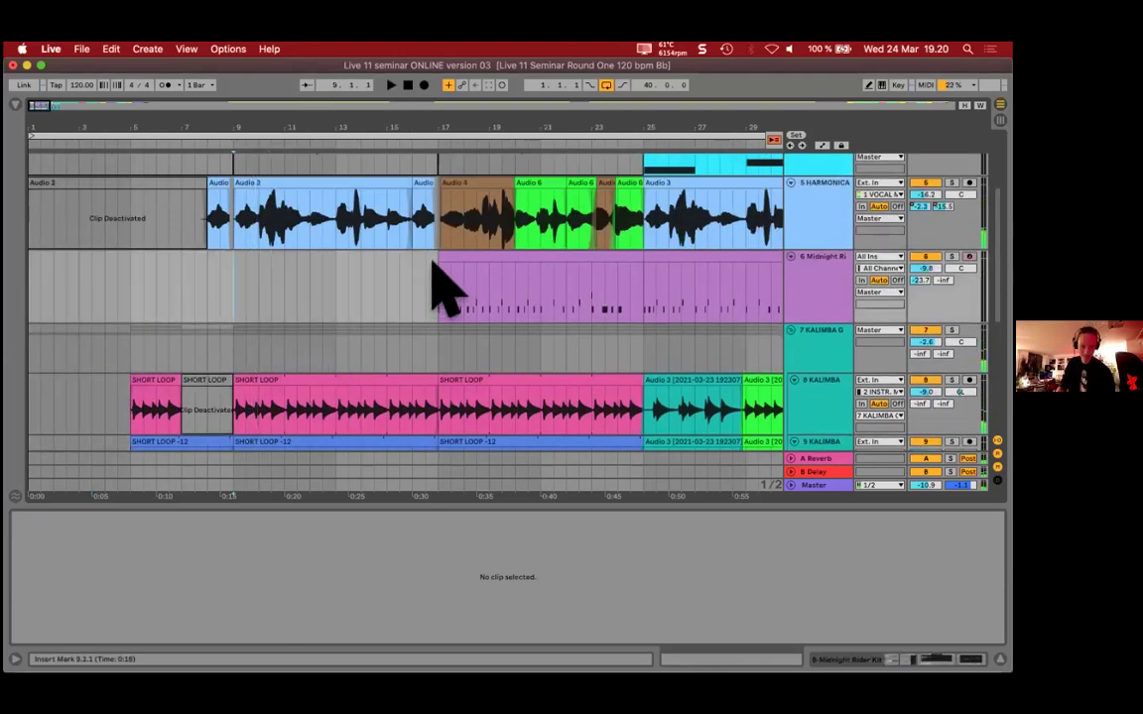
left_click_drag(244, 268, 238, 270)
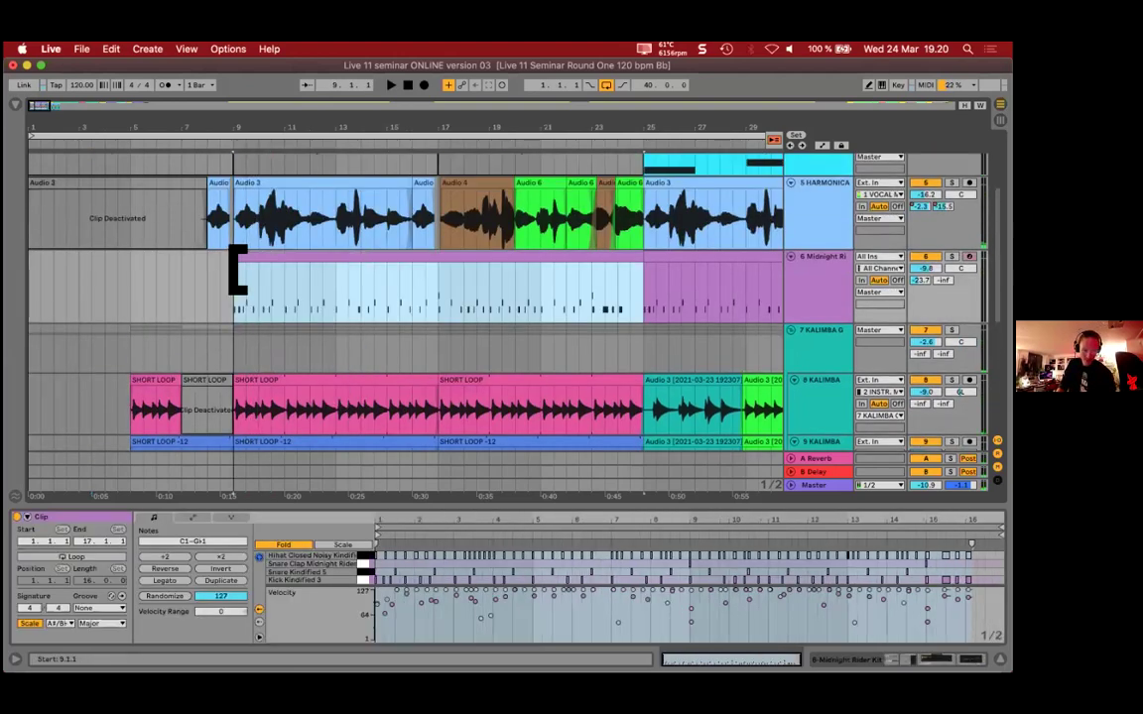
scroll(268, 298, "up", 3)
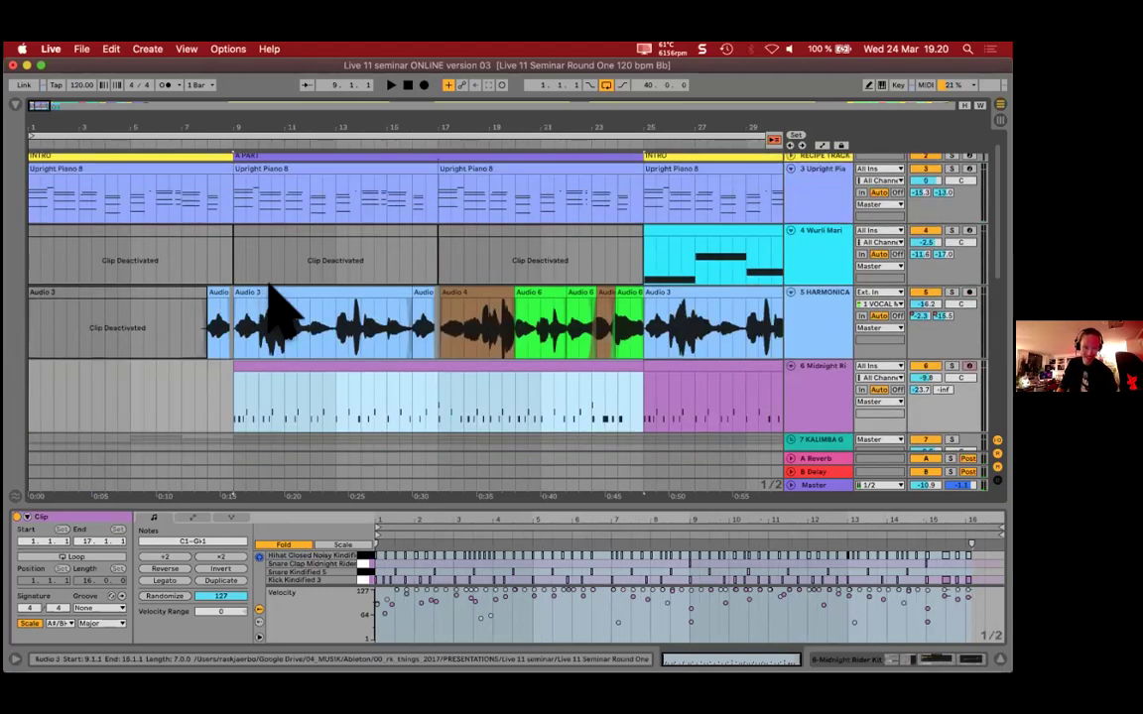
scroll(277, 307, "up", 1)
Step: Audition the arrangement from bar 7, then stop and select the deactivated Wurli clip at bar 9
left_click(211, 220)
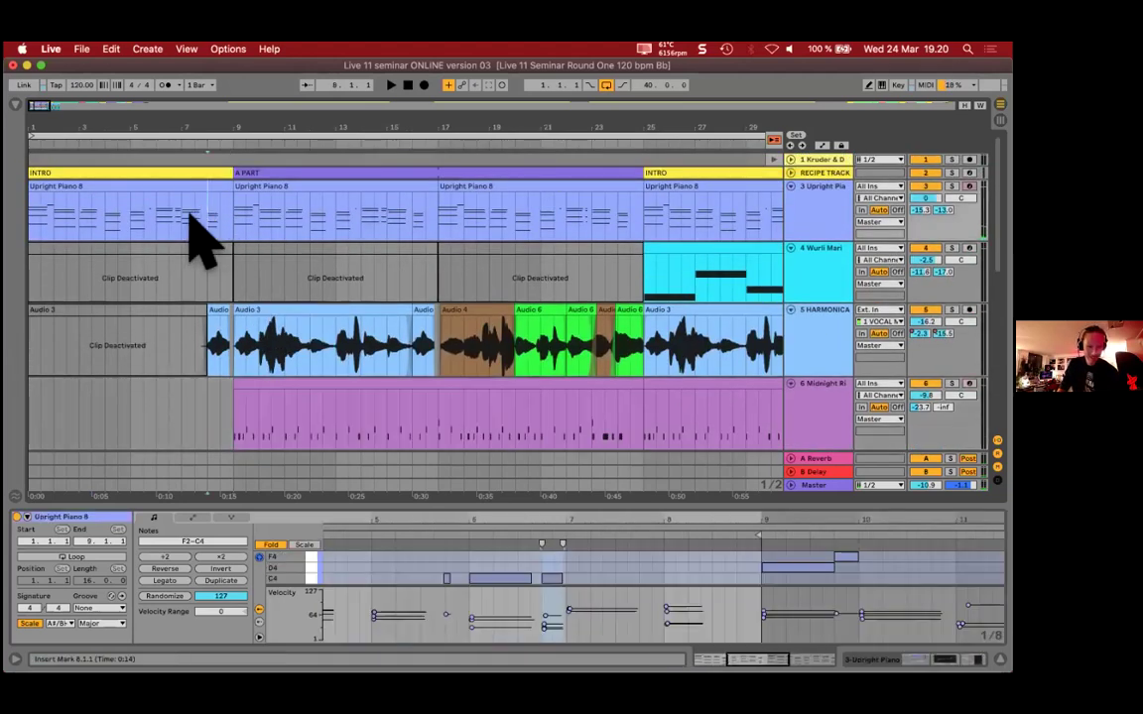
left_click(182, 236)
key("space")
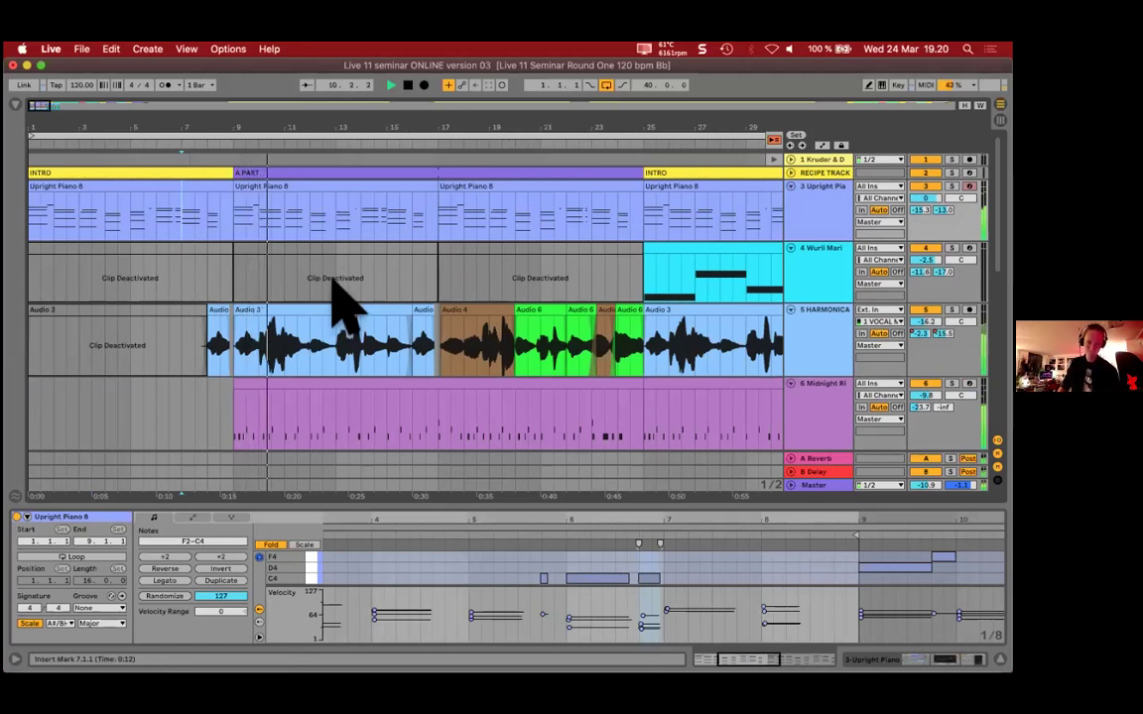
left_click(335, 363)
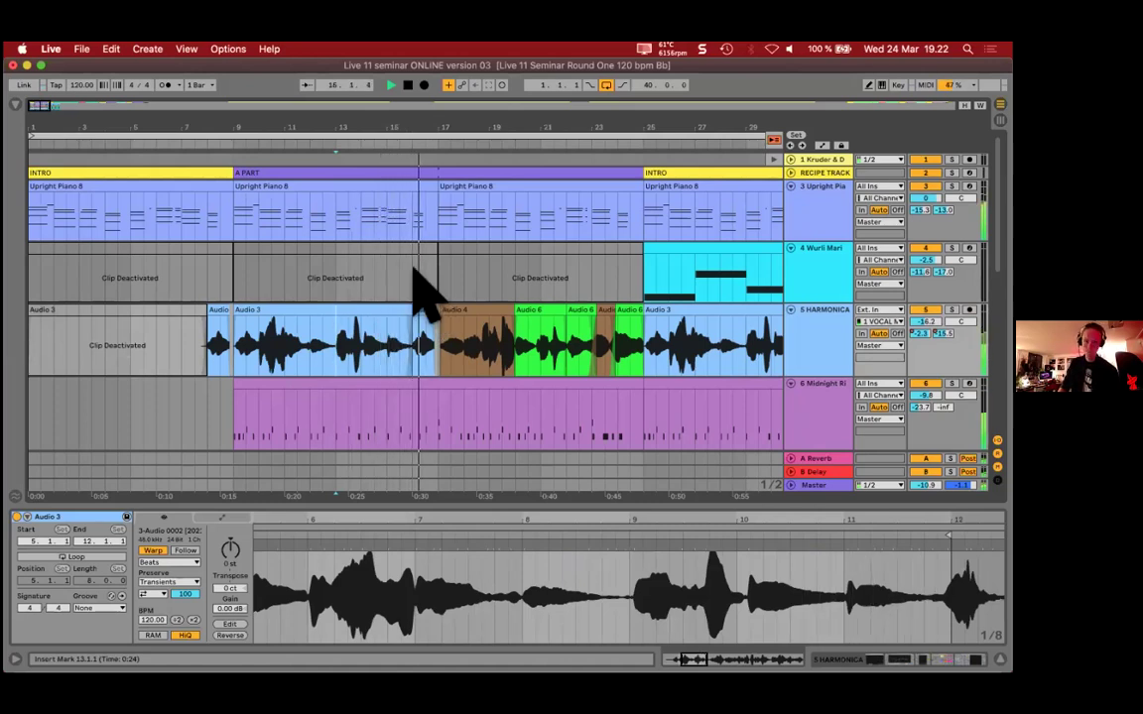
key("space")
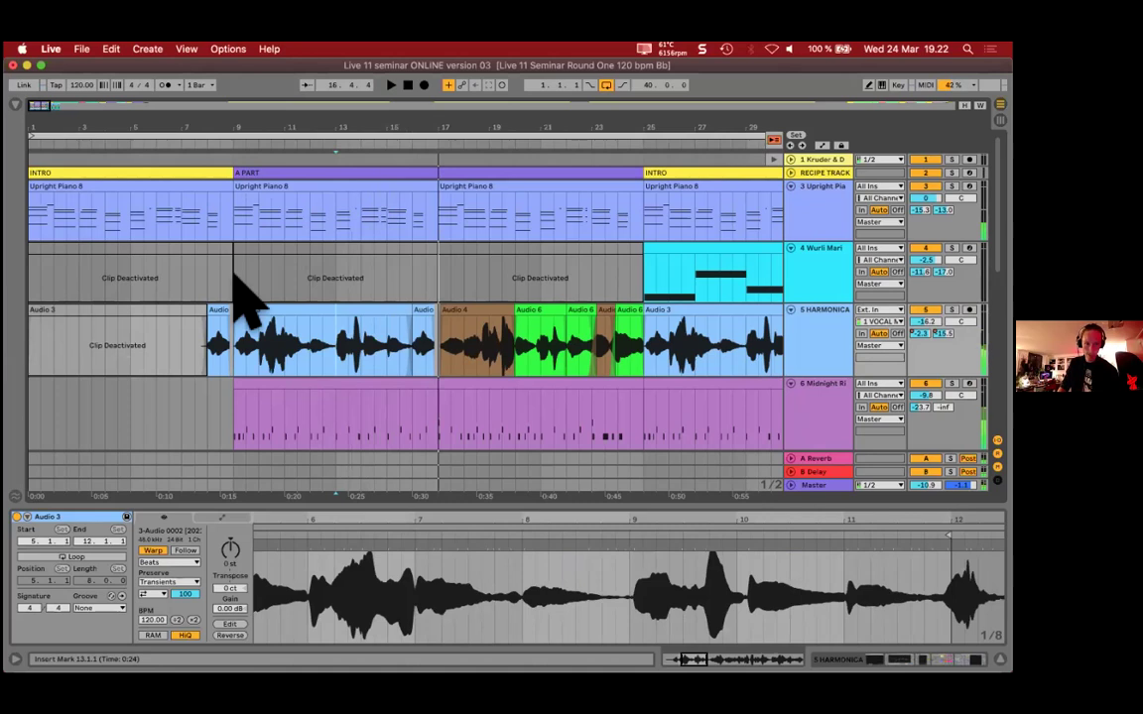
left_click(239, 295)
left_click(320, 256)
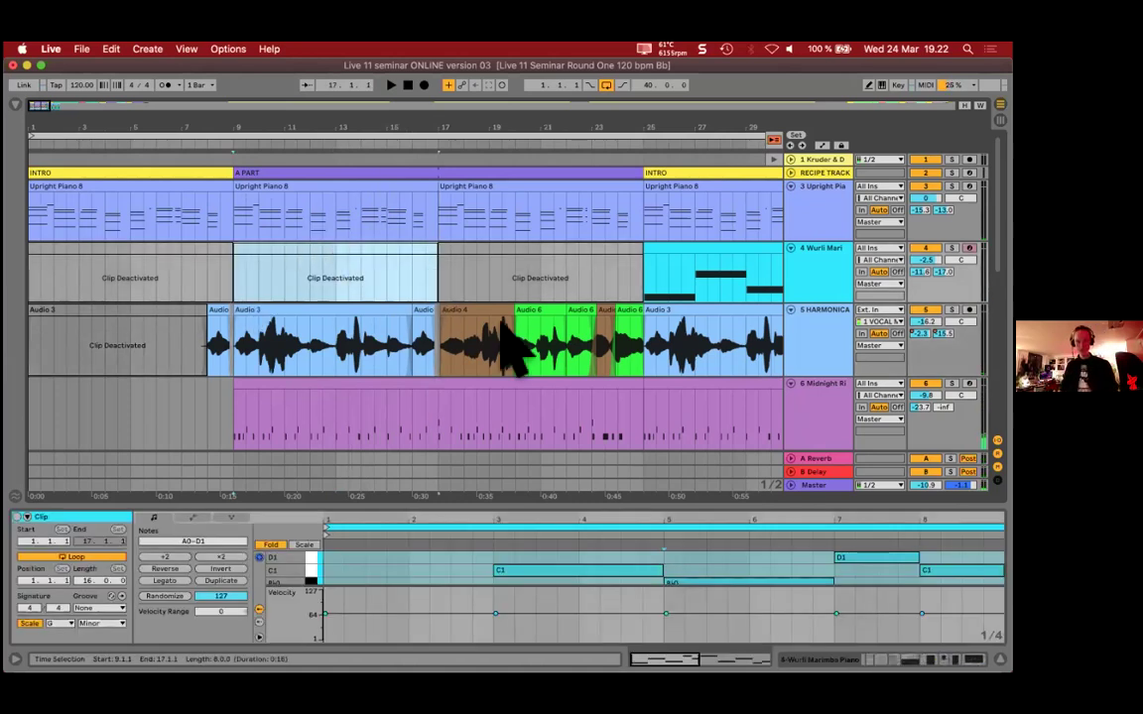
Step: Time-select the bars 9–17 A part across the harmonica and Wurli tracks and duplicate it to bars 17–25
left_click_drag(442, 365, 236, 365)
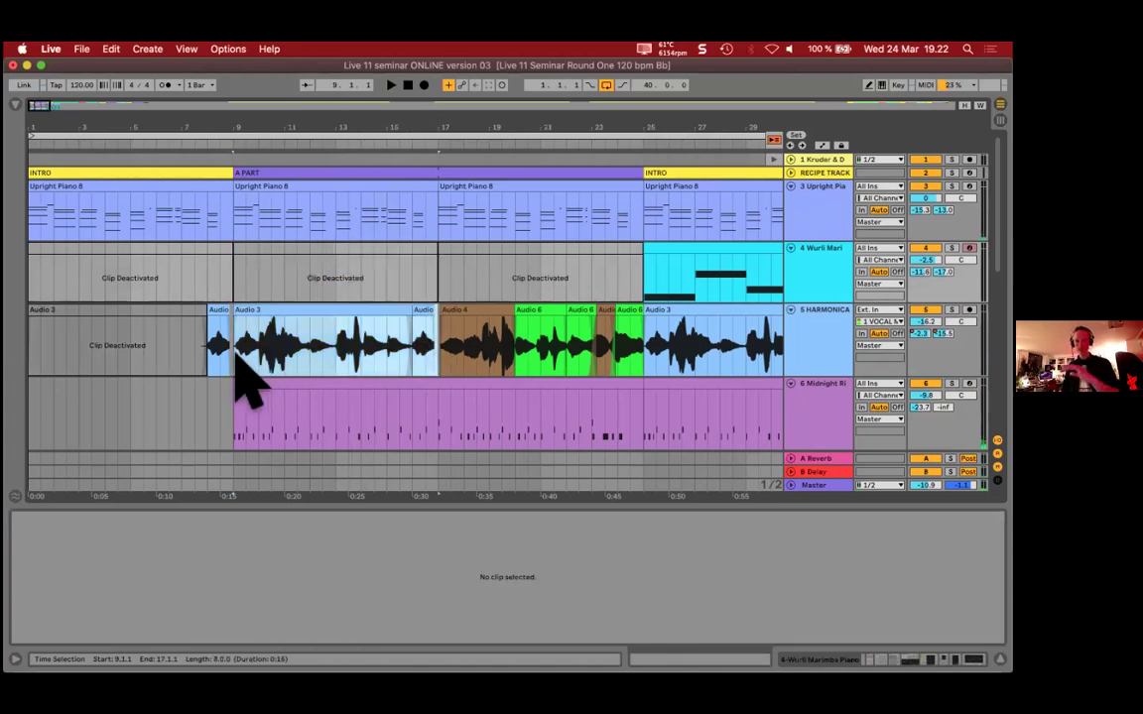
left_click_drag(236, 364, 647, 361)
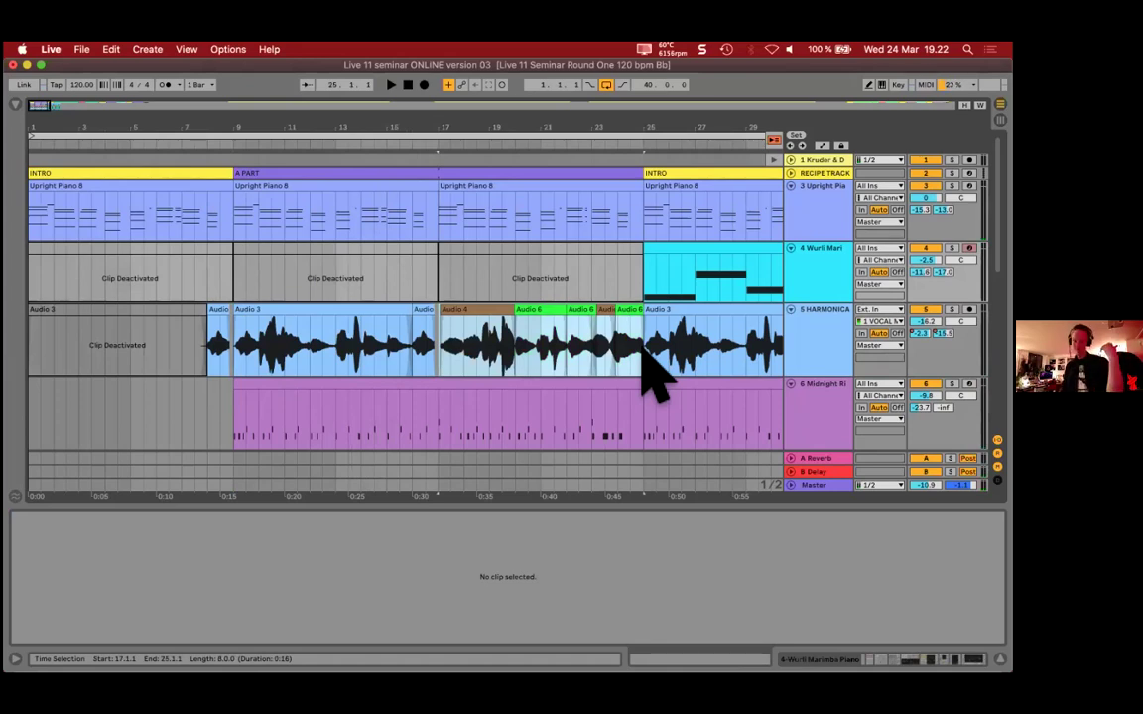
left_click_drag(650, 377, 286, 318)
left_click(297, 315)
left_click(428, 352, "shift")
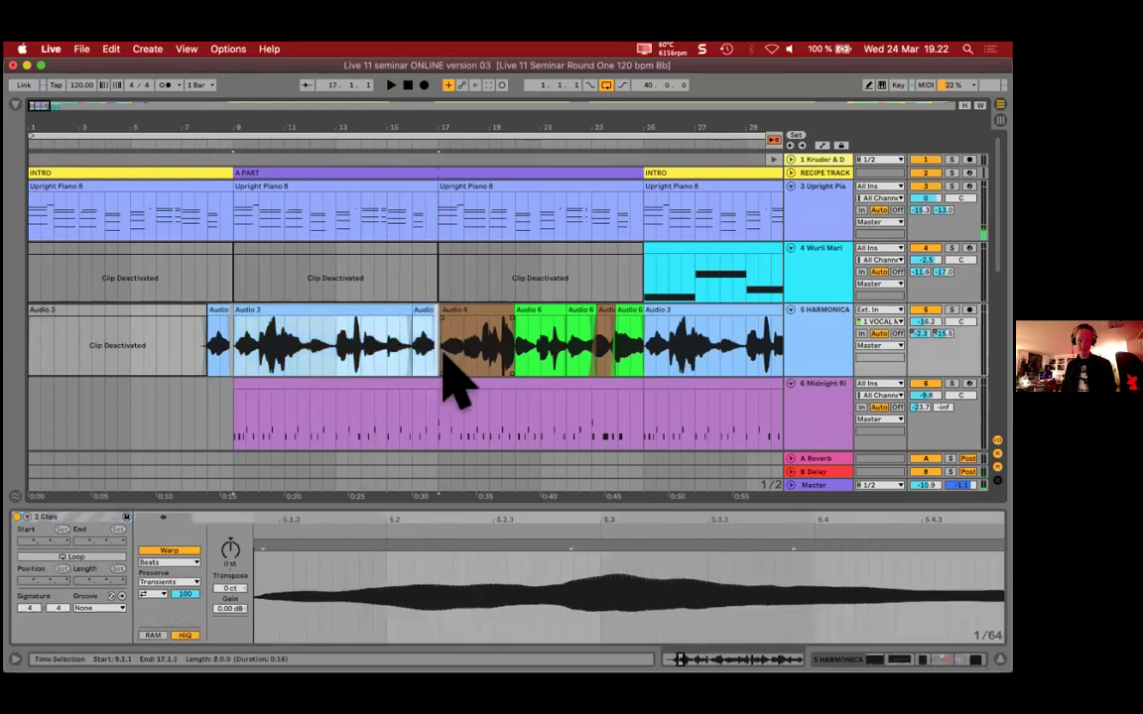
left_click(378, 258)
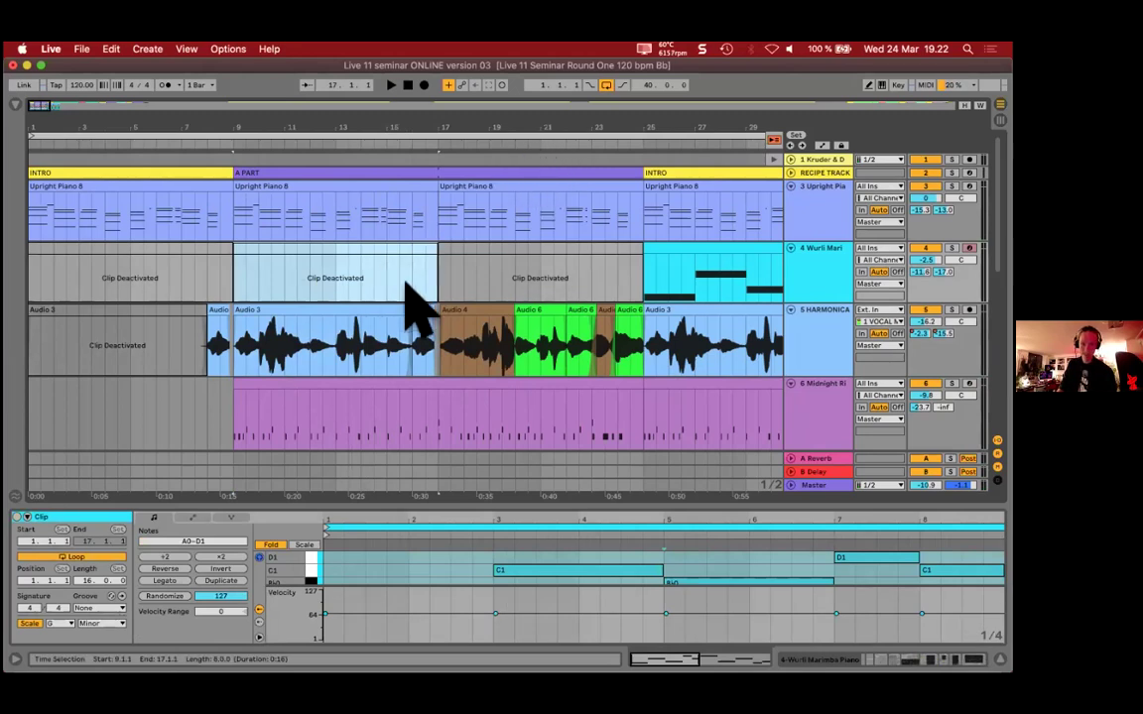
key("super+d")
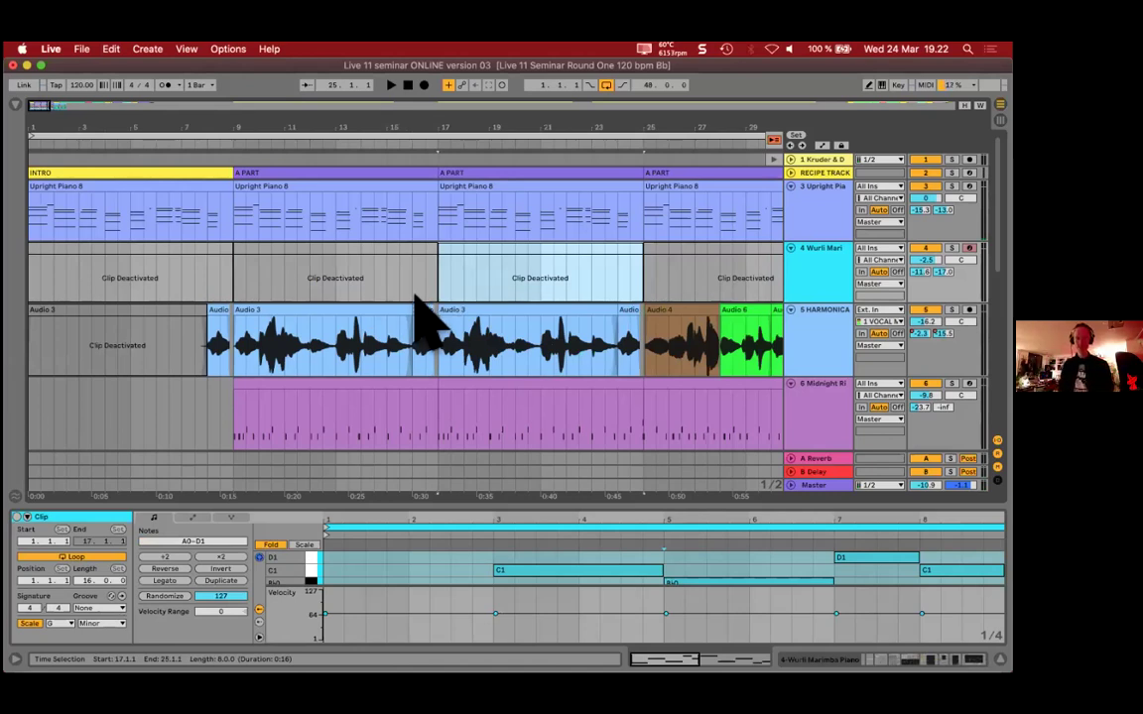
scroll(419, 300, "down", 5)
scroll(367, 313, "down", 1)
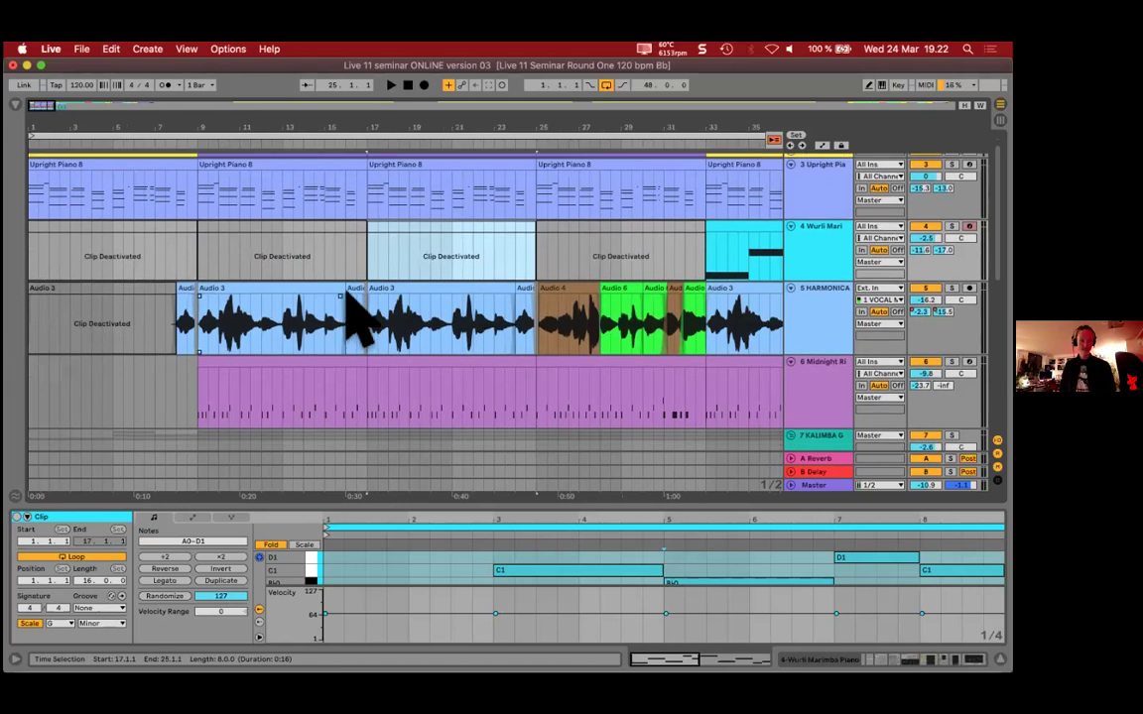
left_click(181, 400)
scroll(242, 370, "down", 6)
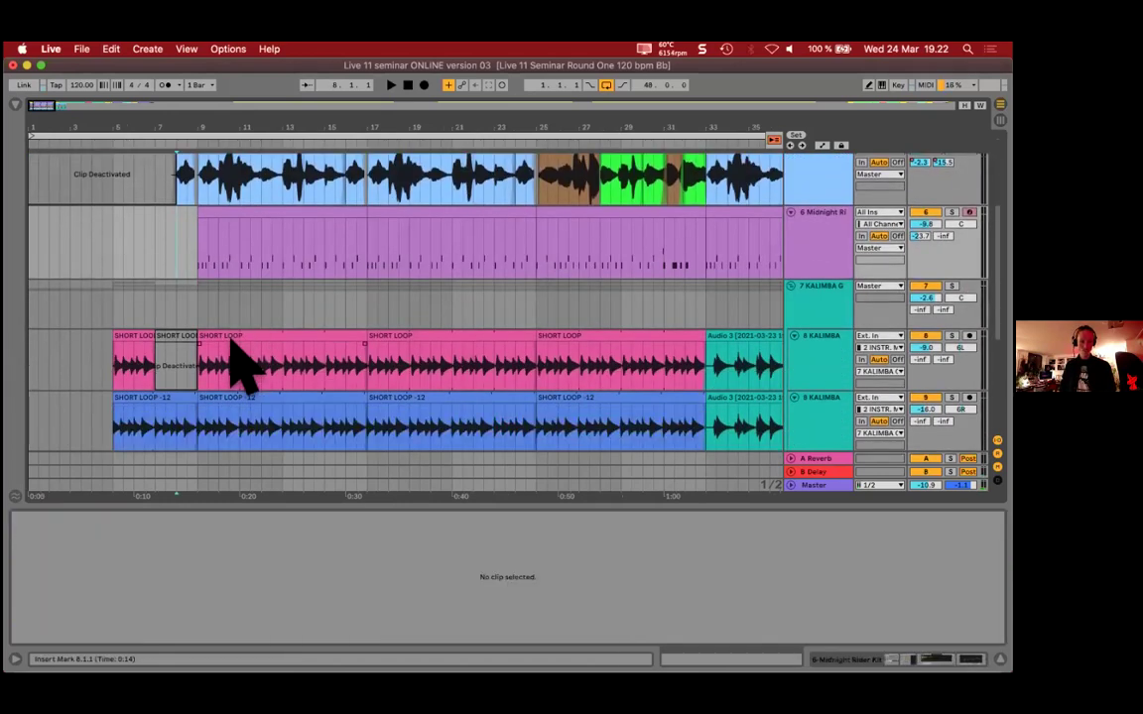
scroll(243, 369, "down", 2)
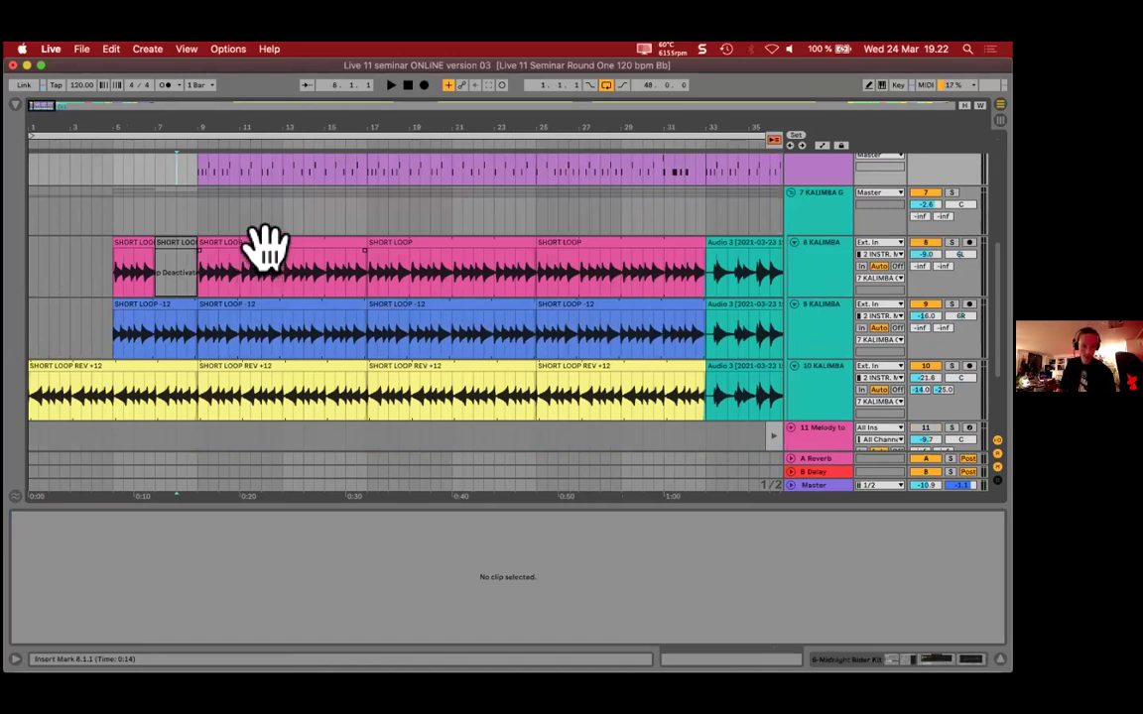
left_click(266, 342)
left_click(263, 377)
left_click(264, 369)
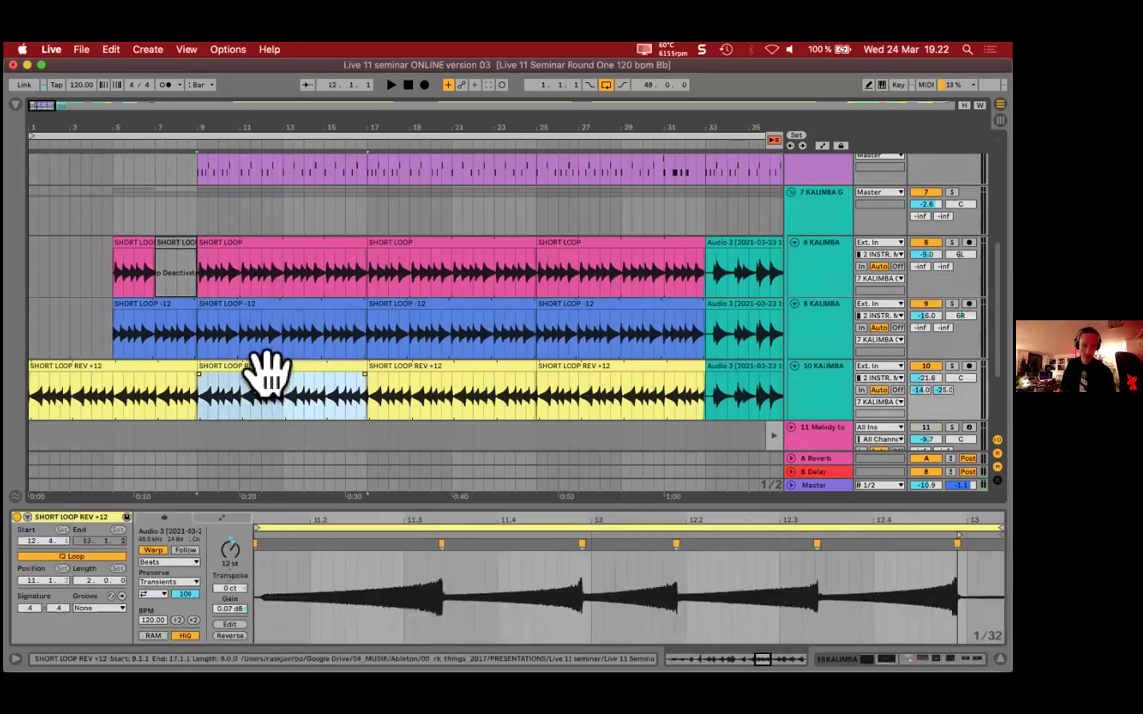
left_click(110, 369)
left_click(32, 387)
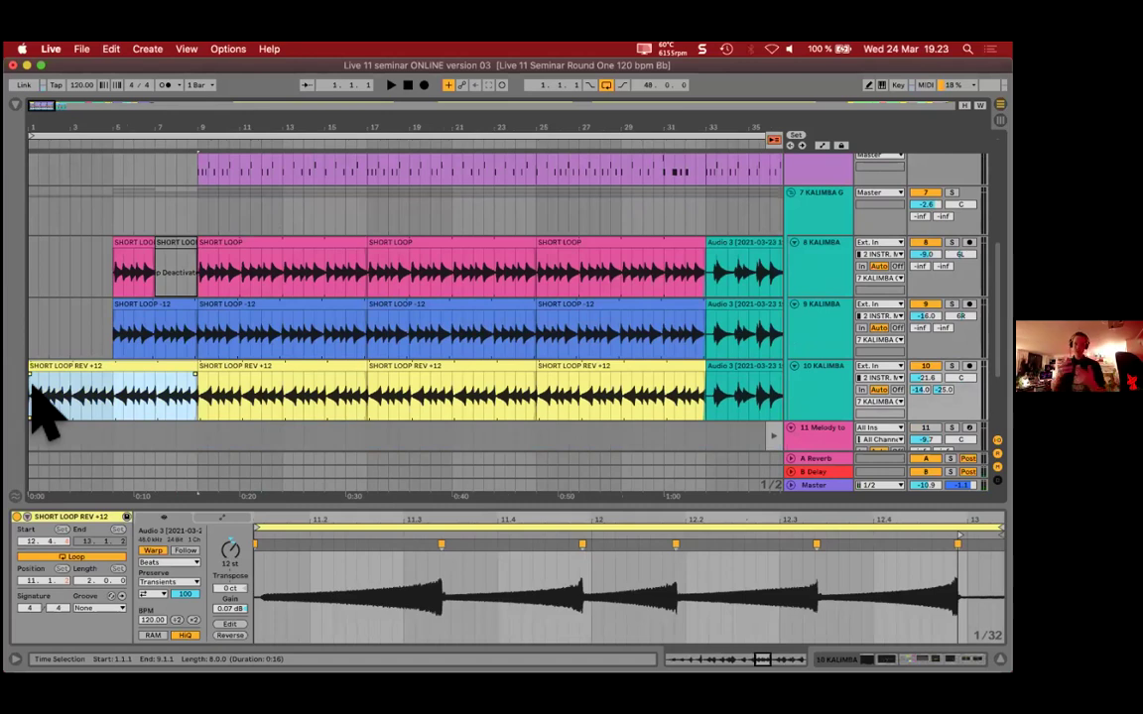
right_click(139, 383)
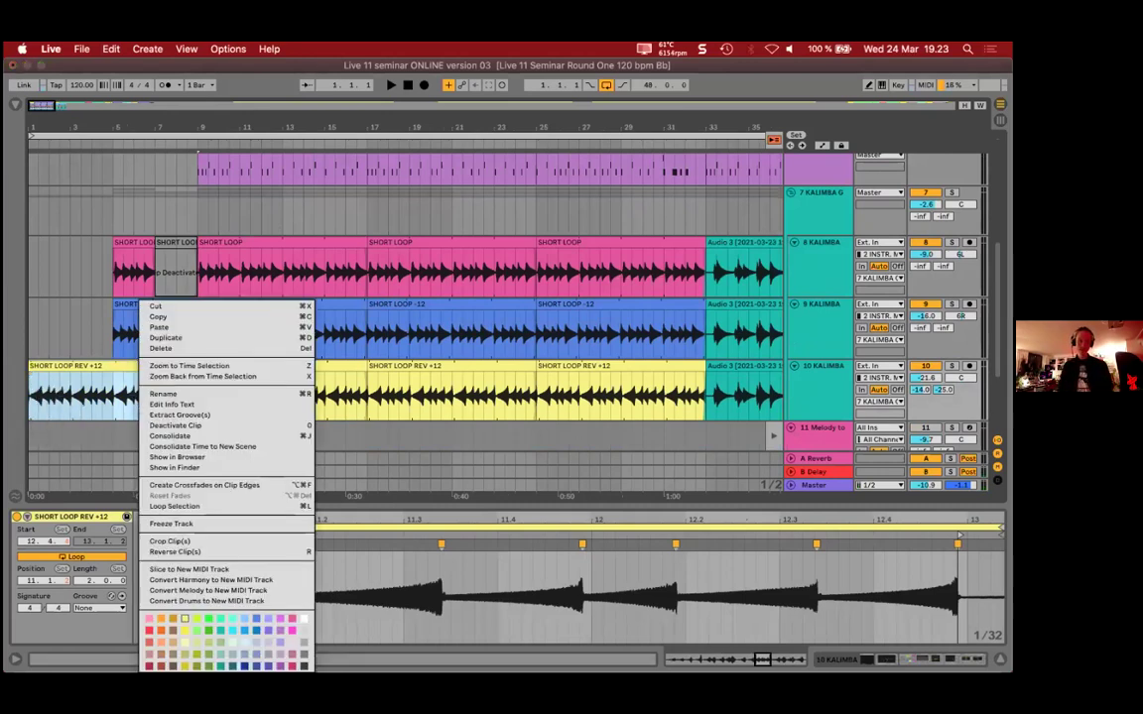
key("Escape")
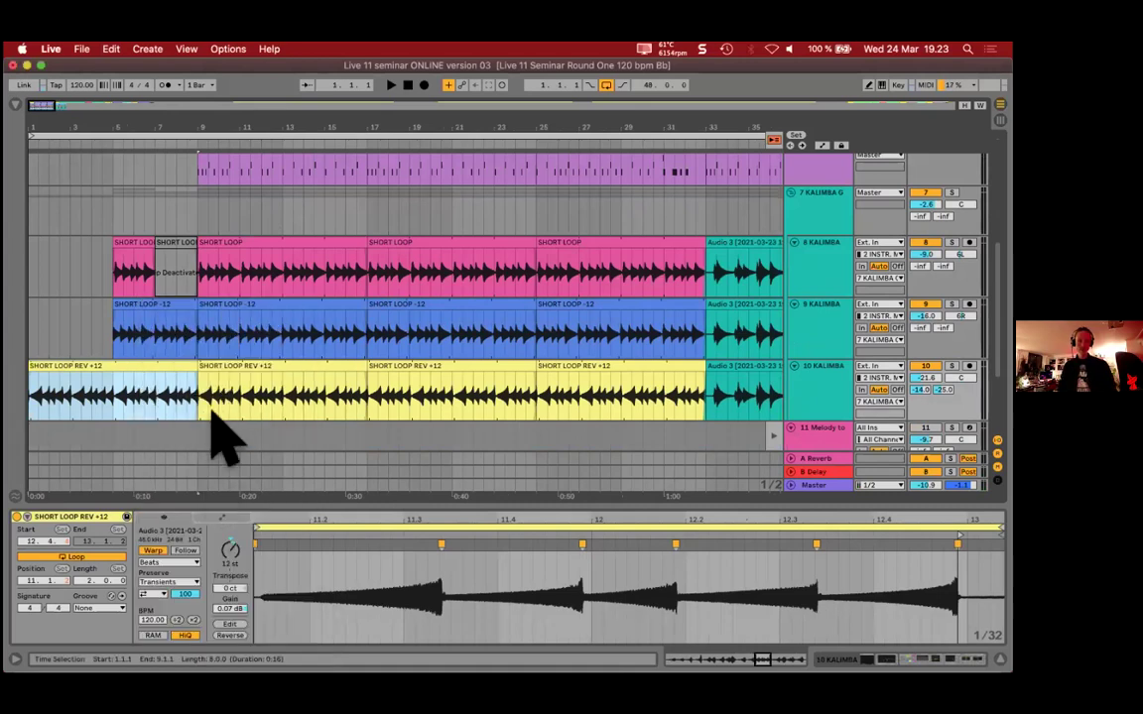
left_click_drag(203, 283, 367, 387)
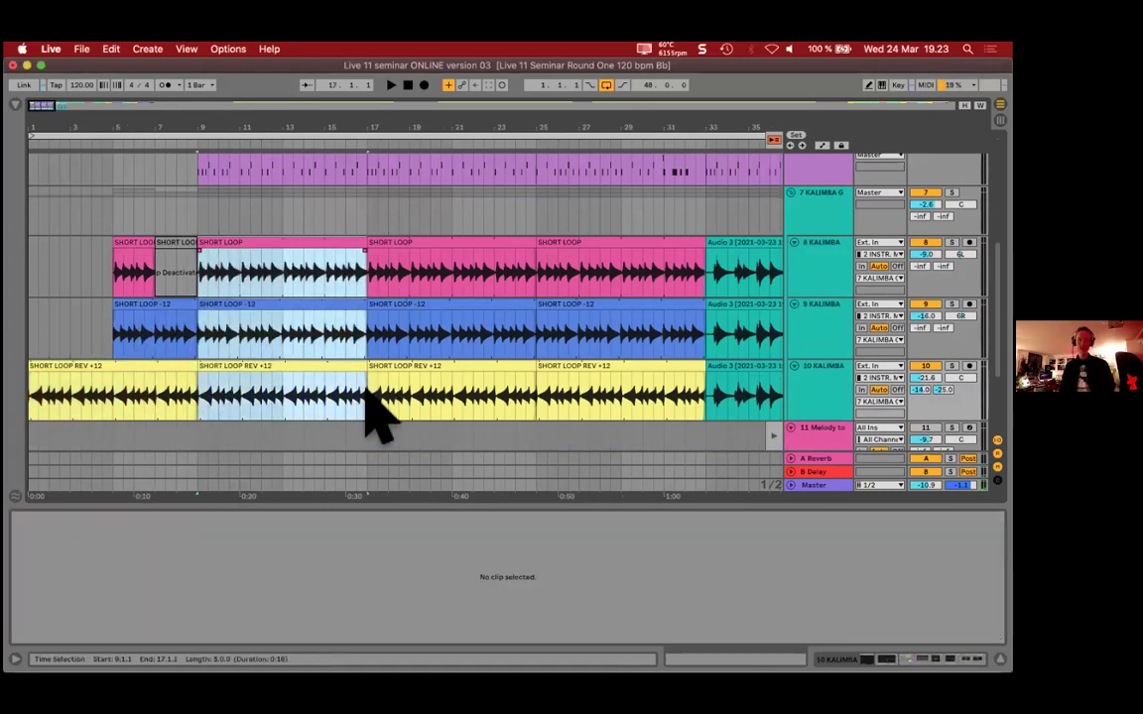
left_click(366, 391)
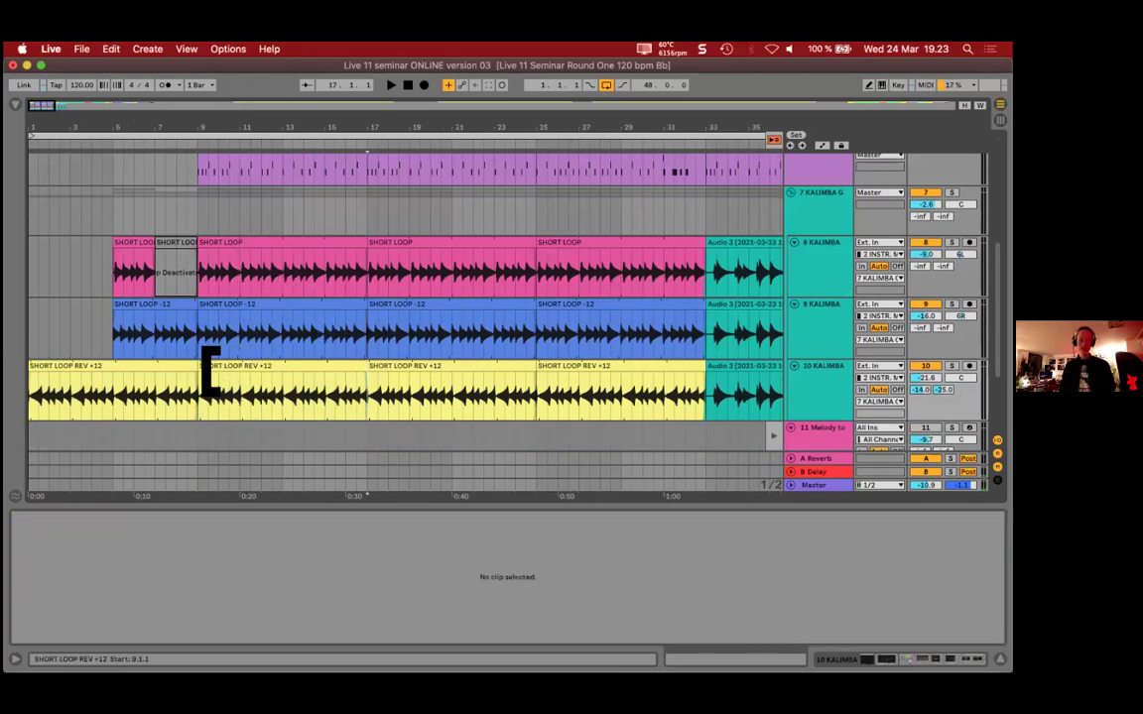
Step: Try trimming the yellow SHORT LOOP REV +12 clip, undo it, and deactivate its marked section
left_click(157, 379)
left_click_drag(204, 369, 208, 426)
key("super+z")
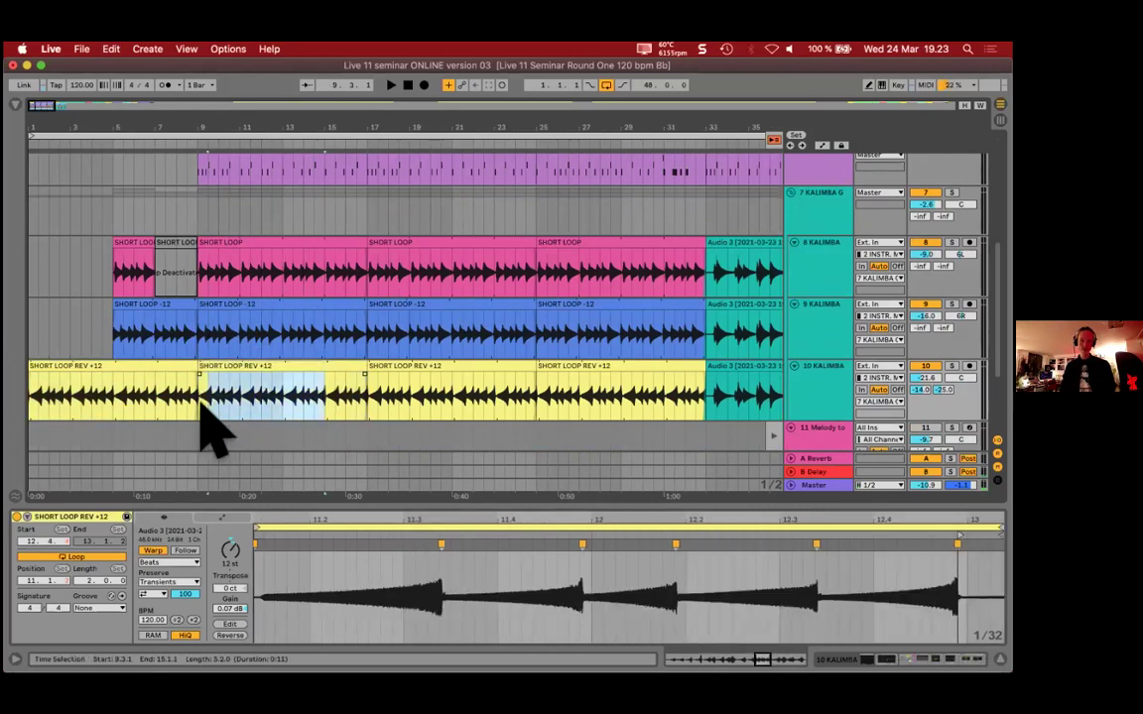
key("0")
left_click(227, 343)
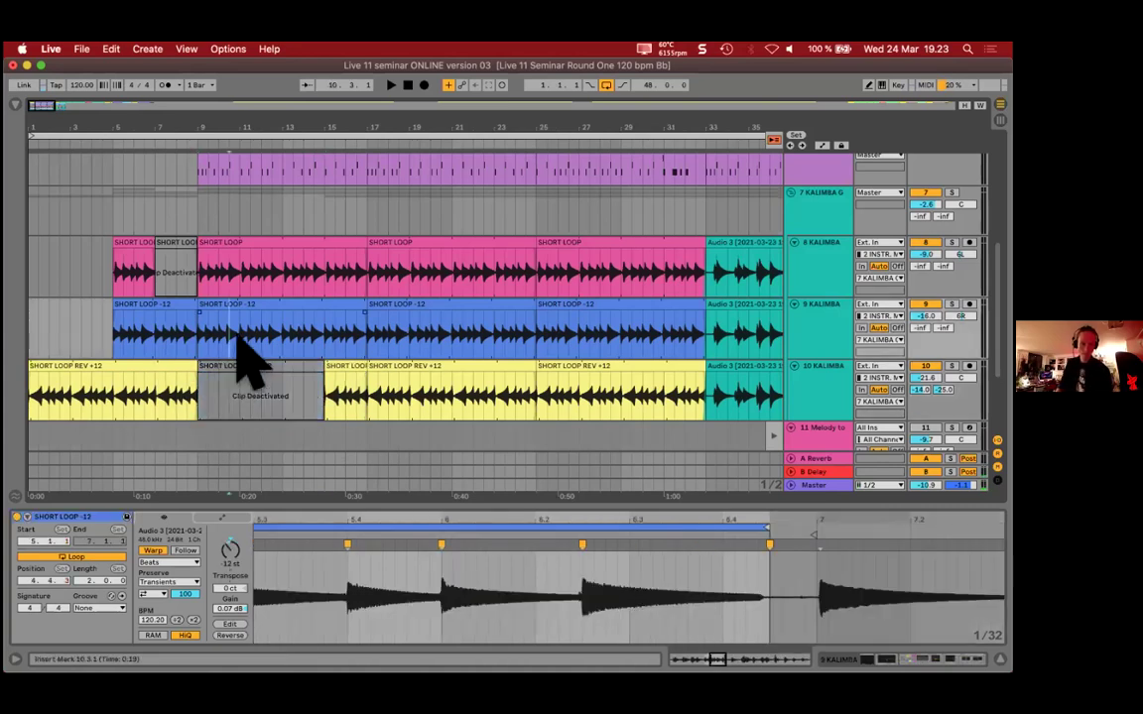
Step: Deactivate bars 11–13 and 15–17 of the pink SHORT LOOP clip
left_click(174, 247)
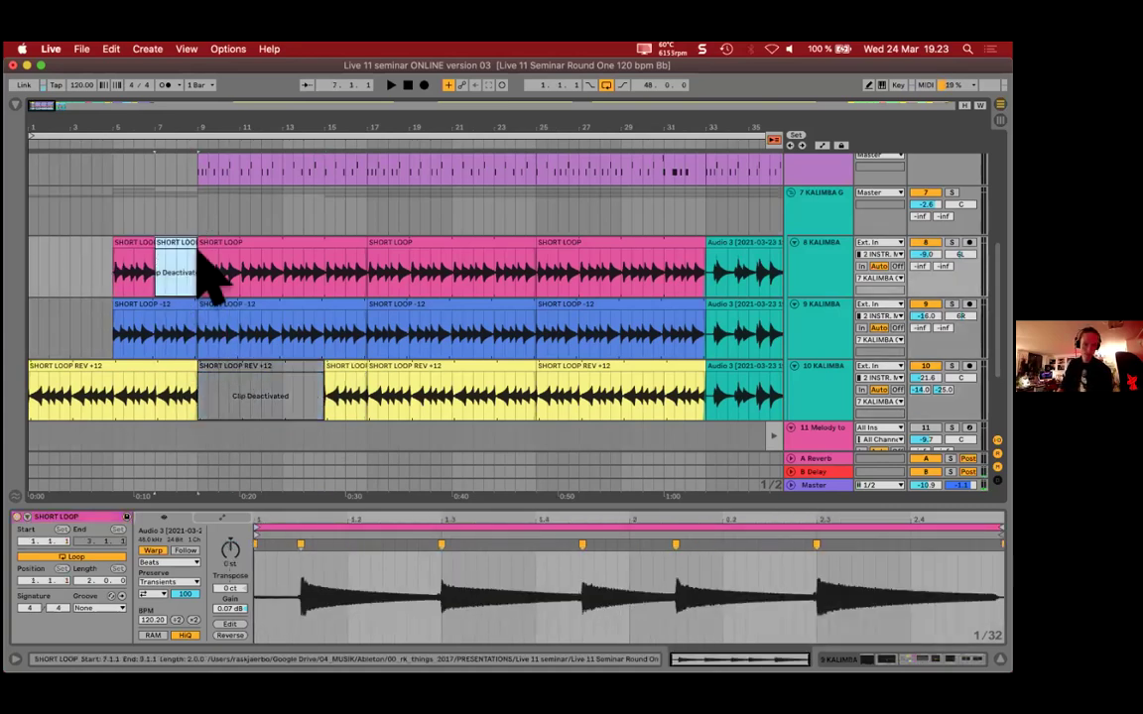
left_click_drag(241, 276, 365, 286)
key("0")
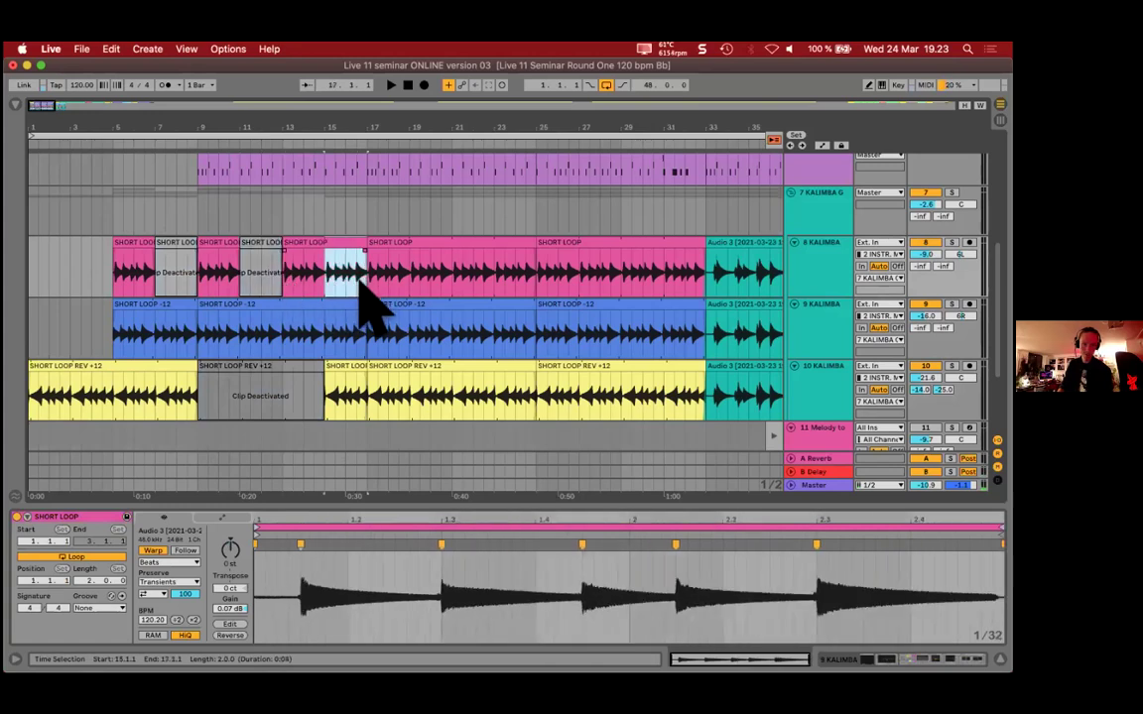
key("0")
Step: Deactivate bars 9–11 and 13–15 on the blue track, then clear the selection
left_click_drag(203, 335, 325, 332)
key("0")
key("0")
left_click(349, 312)
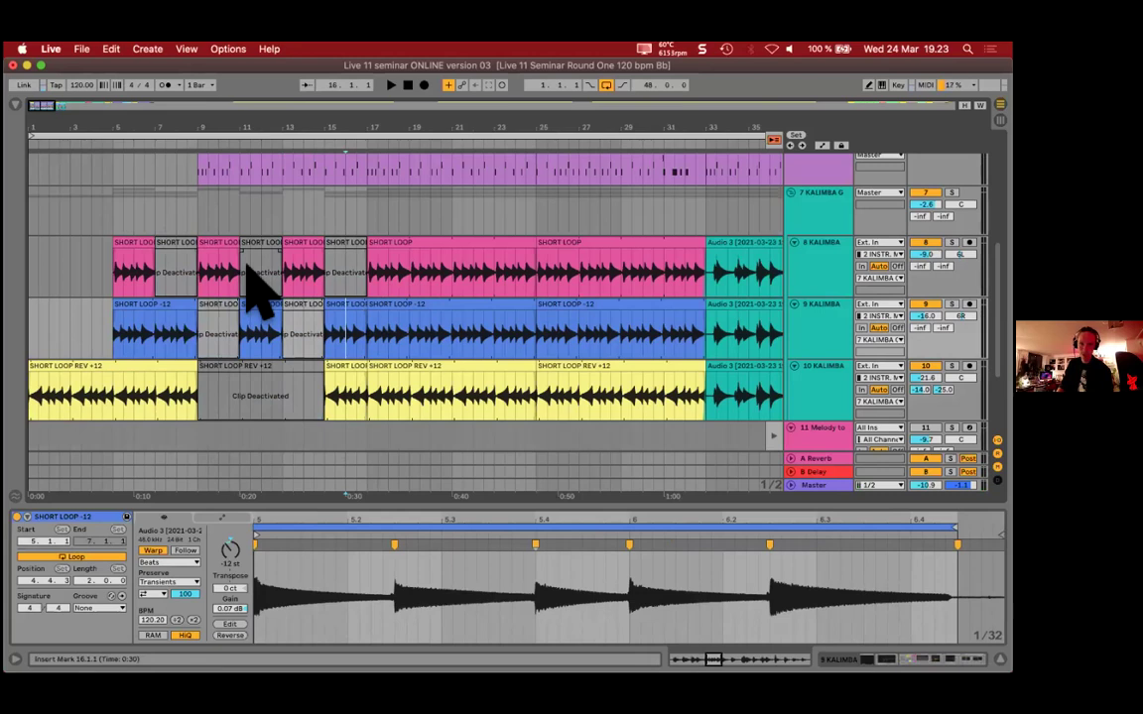
left_click(178, 218)
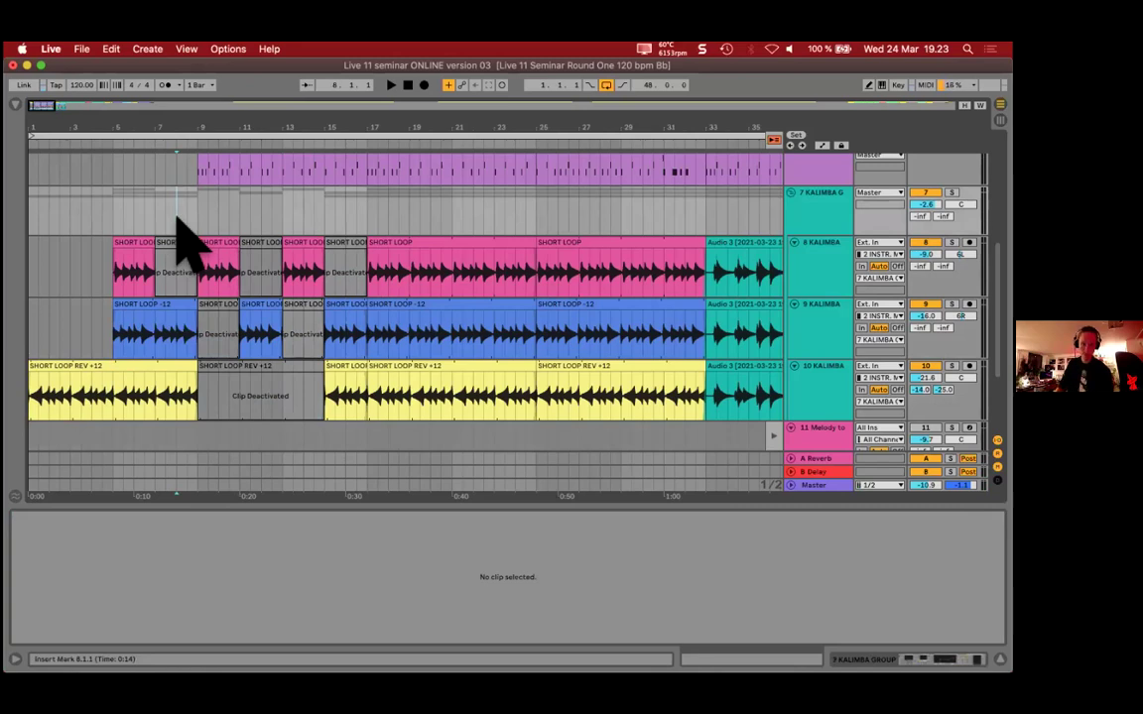
scroll(171, 231, "down", 1)
scroll(178, 243, "up", 5)
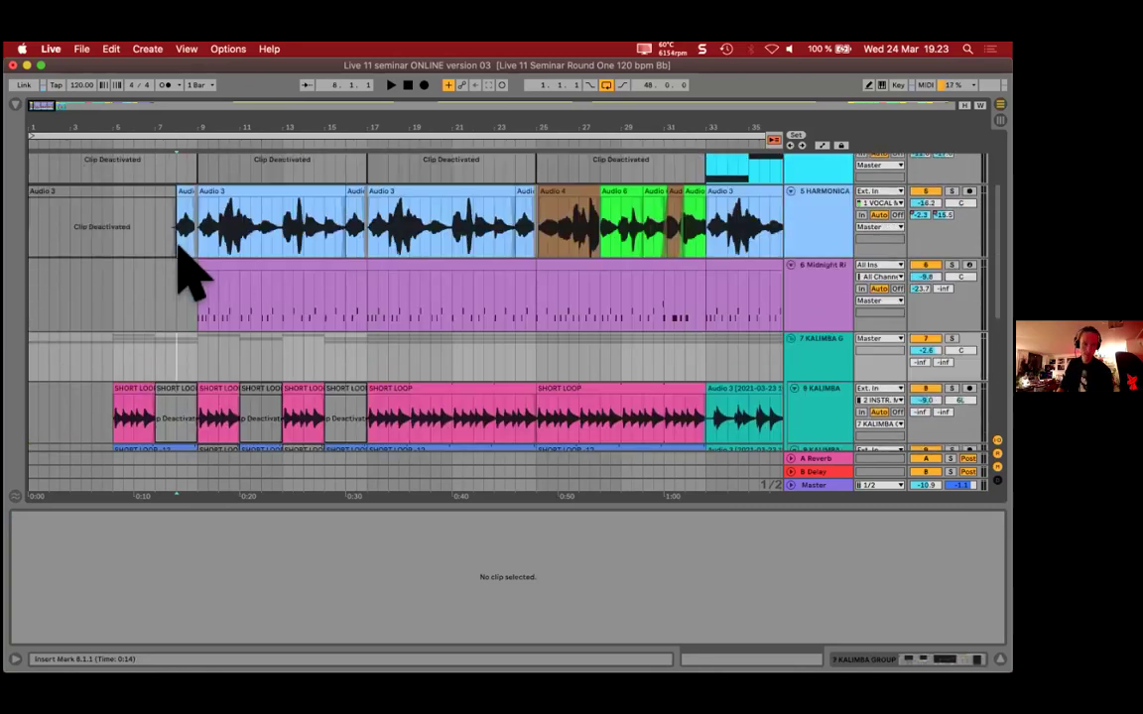
scroll(180, 248, "down", 5)
left_click(161, 290)
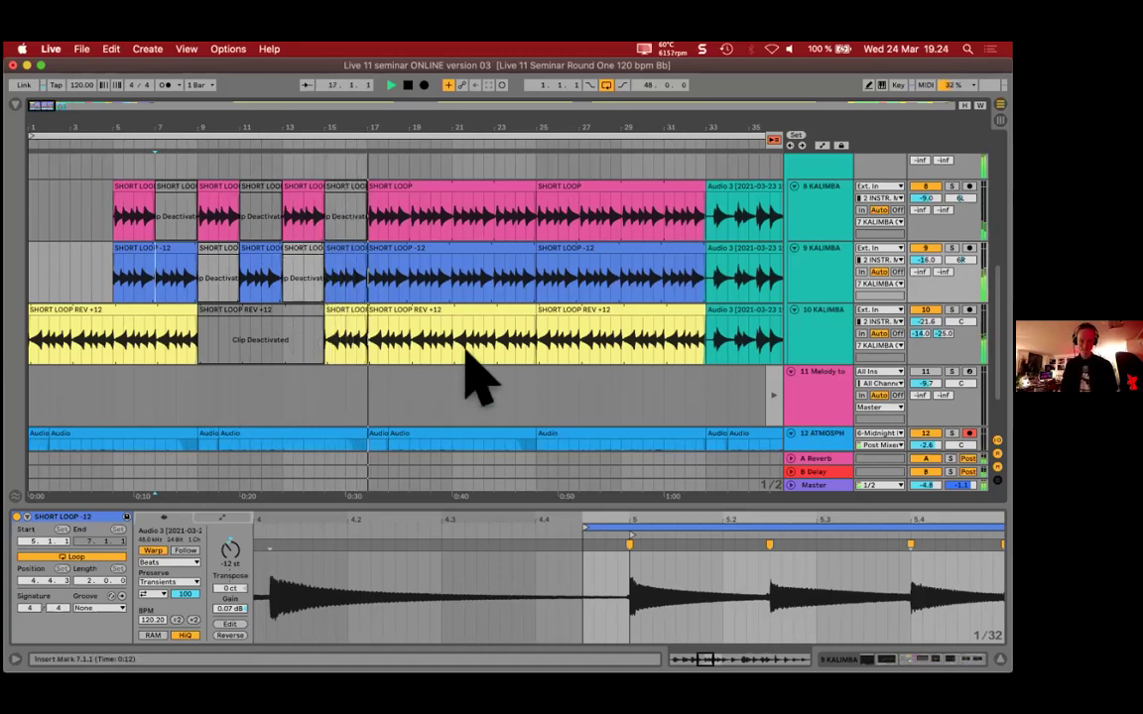
Step: Stop playback and deactivate bars 23–25 of the yellow SHORT LOOP REV +12 clip
scroll(478, 375, "up", 10)
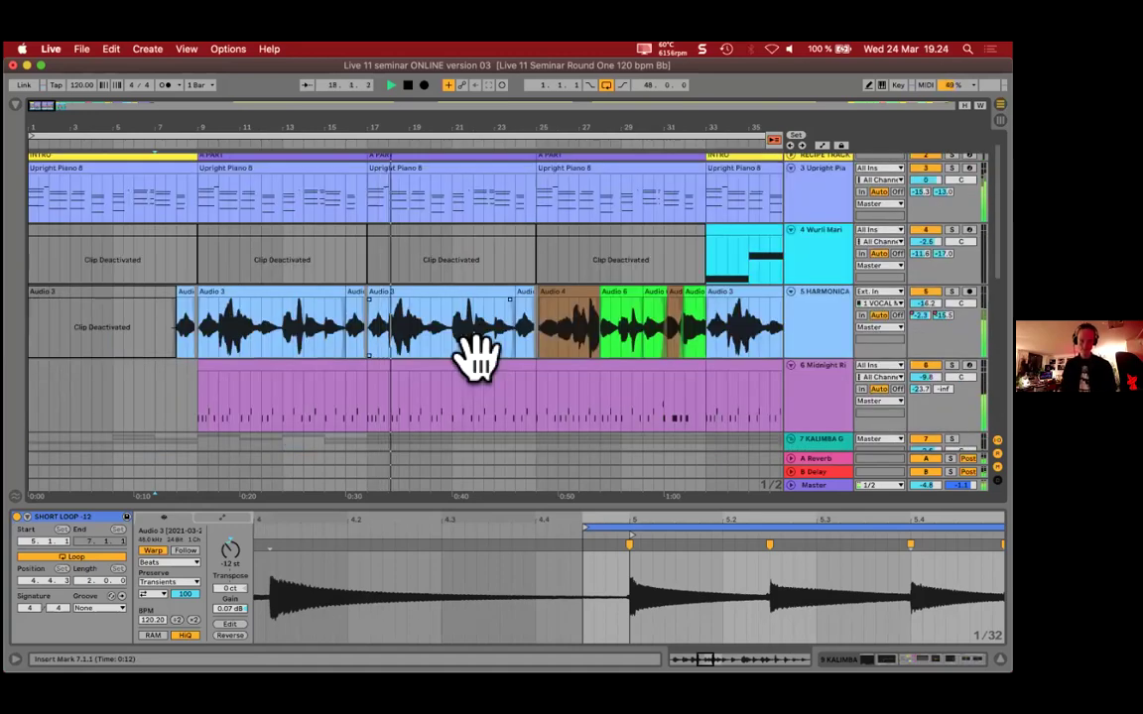
scroll(478, 353, "down", 10)
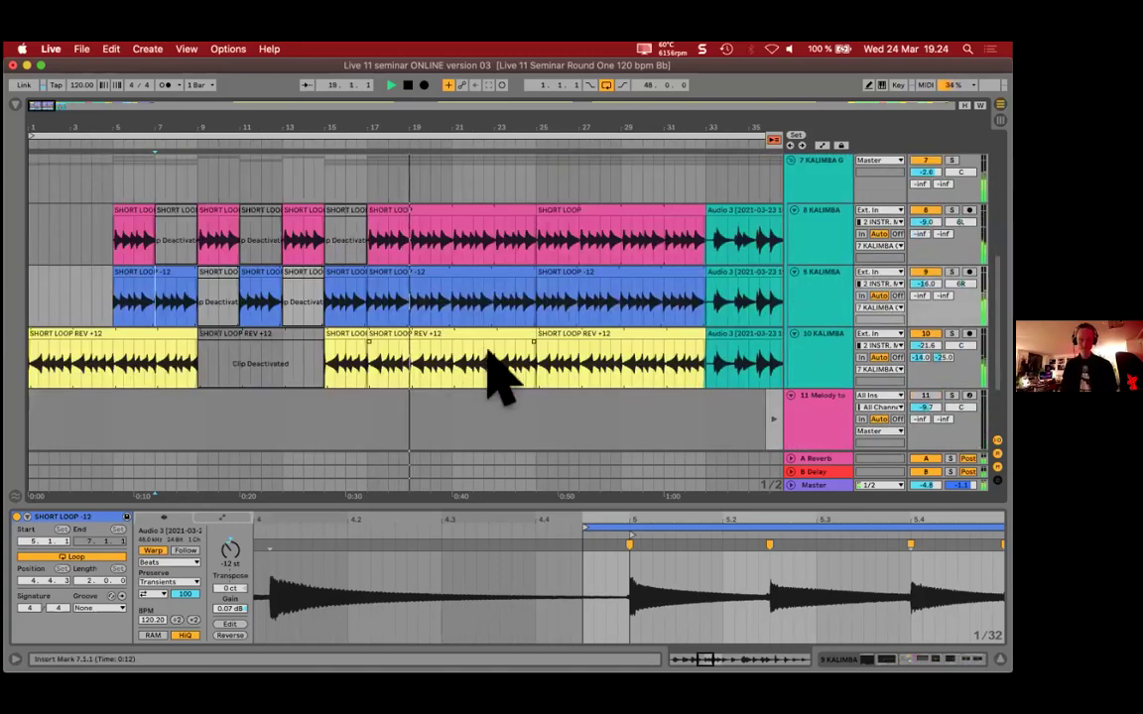
scroll(499, 340, "up", 10)
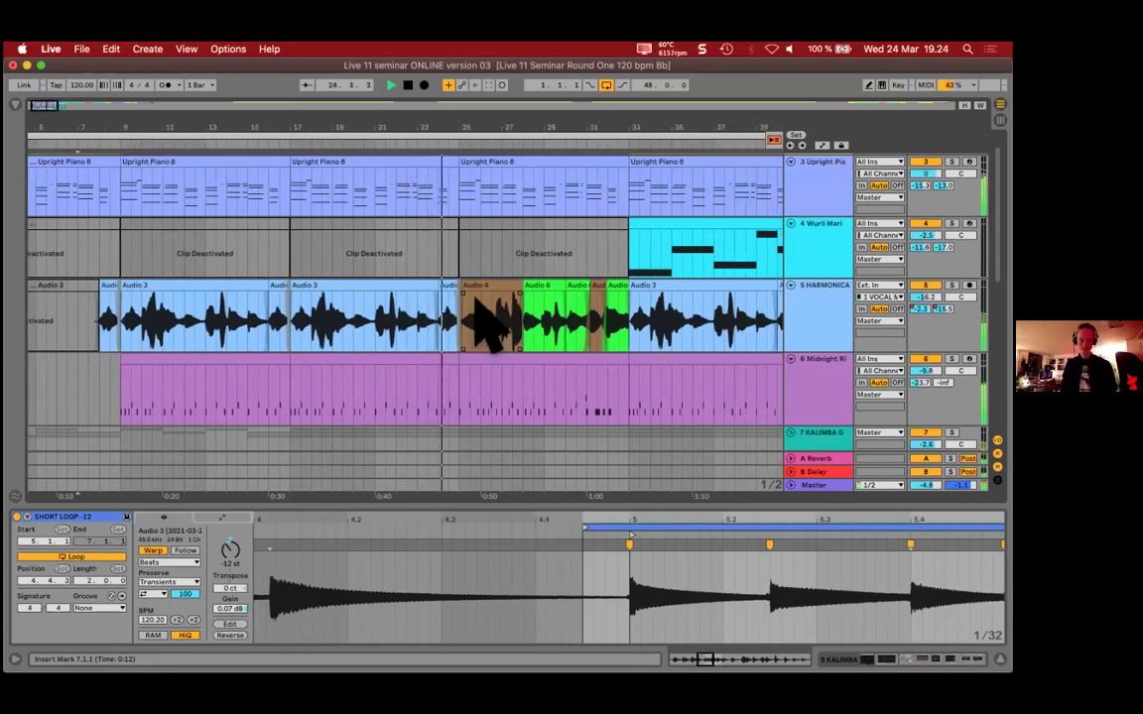
key("space")
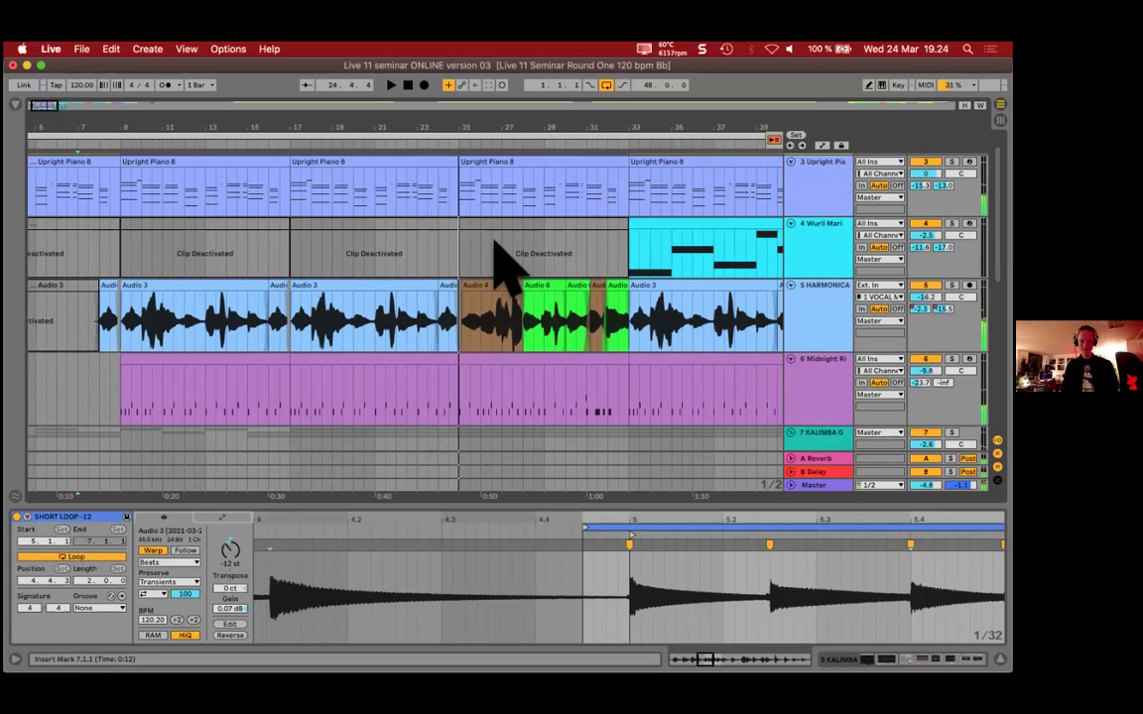
scroll(495, 248, "up", 1)
scroll(466, 263, "down", 5)
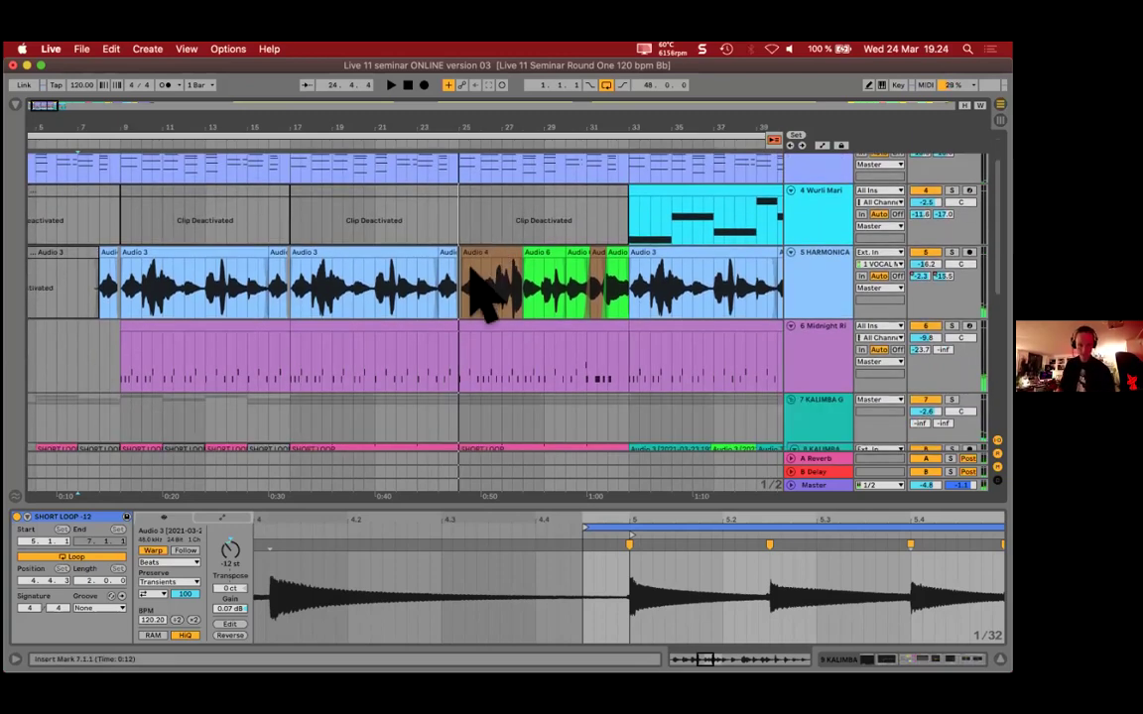
scroll(476, 288, "down", 2)
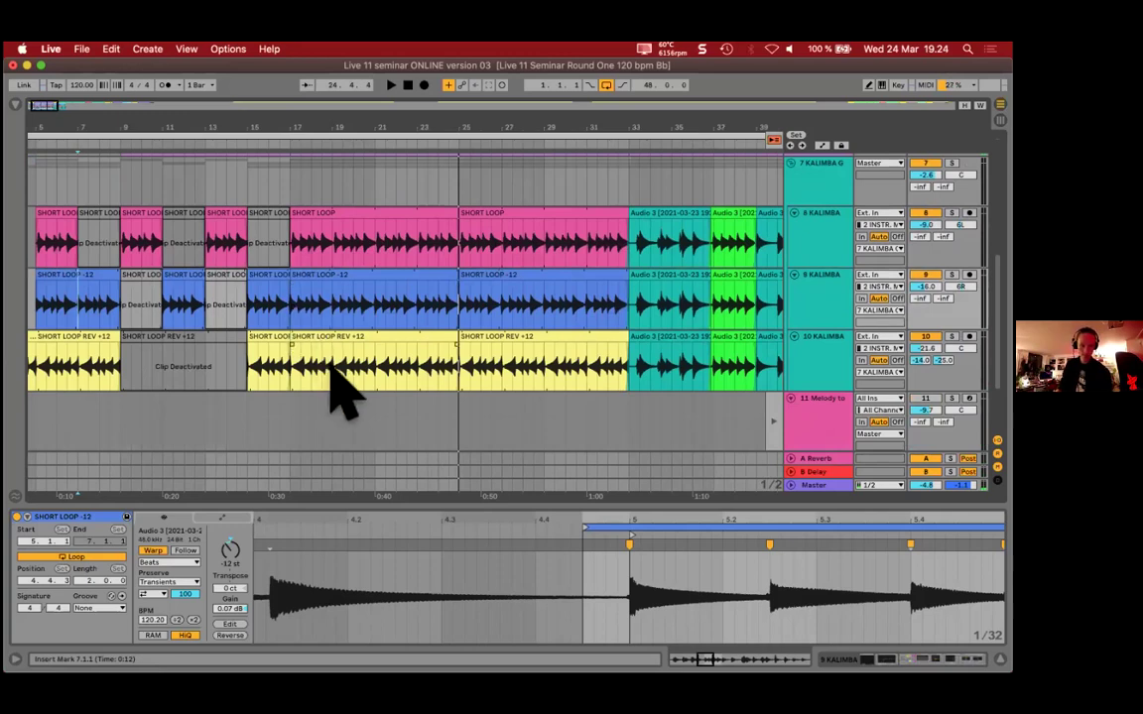
left_click_drag(330, 367, 454, 375)
key("0")
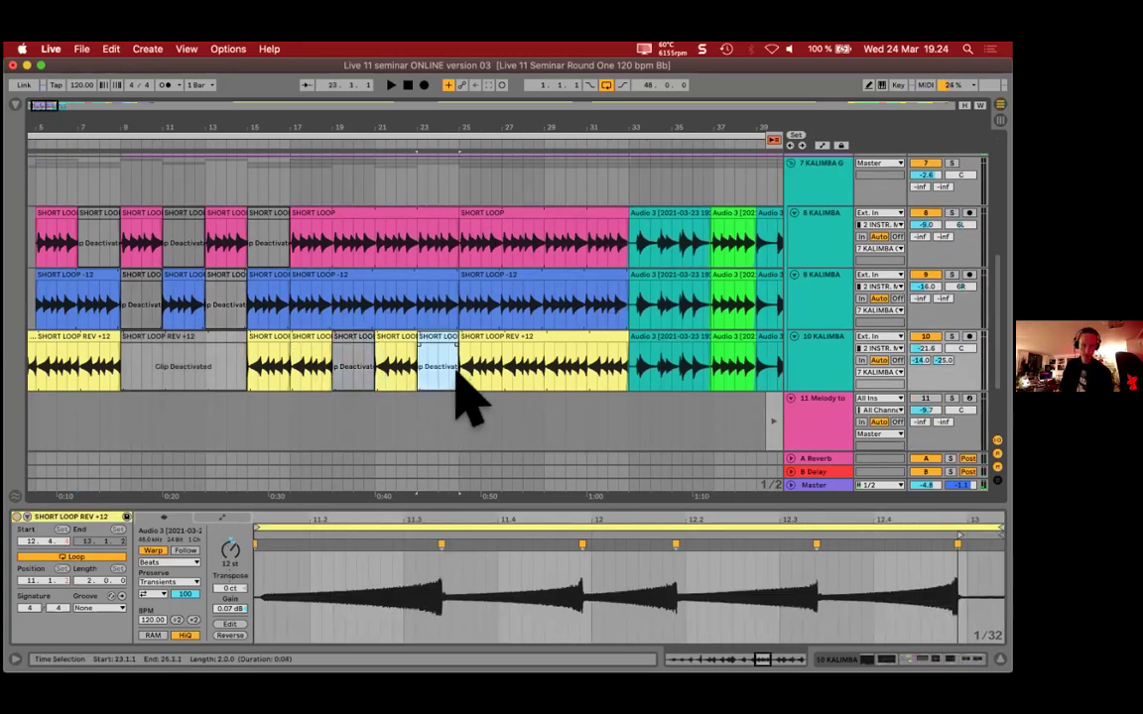
Step: Deactivate yellow bars 21–23 and split the pink and blue clips at bars 21 and 25
left_click(396, 342)
key("0")
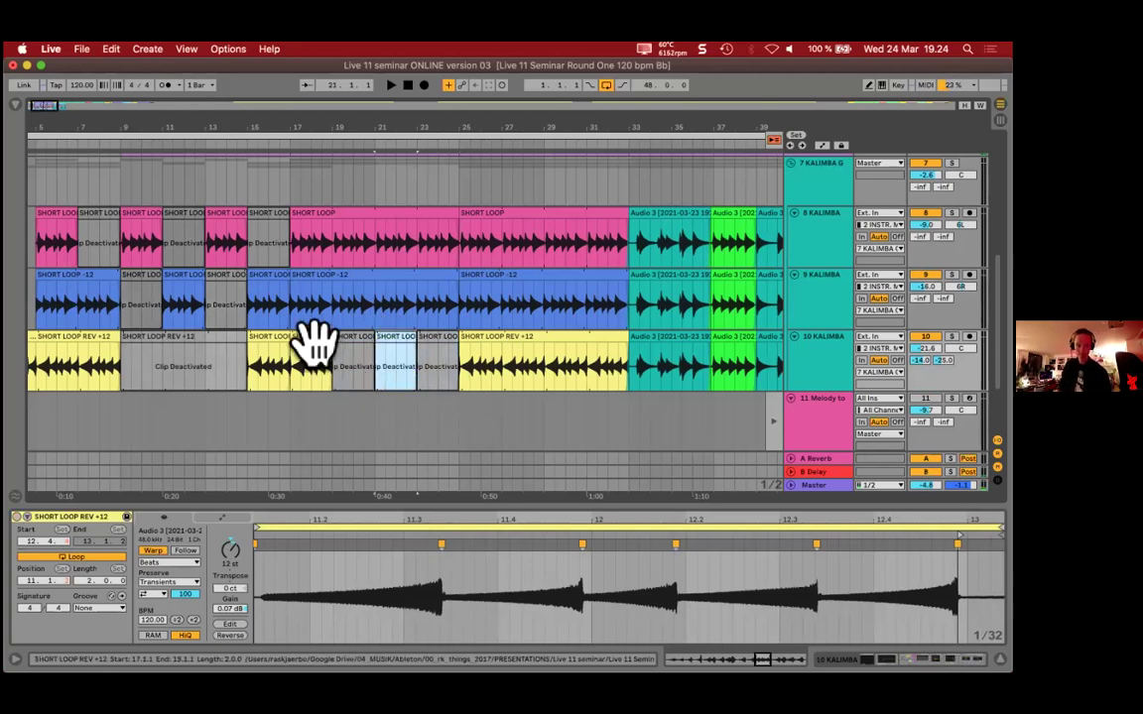
left_click(376, 308)
left_click_drag(376, 307, 459, 255)
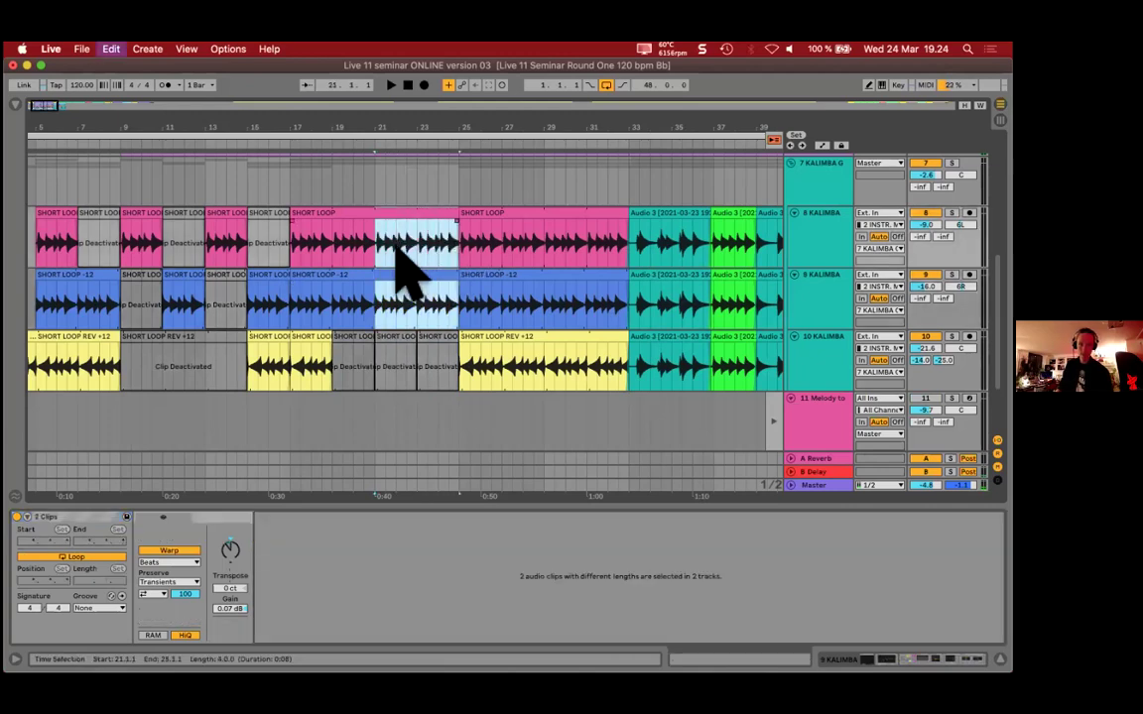
key("super+e")
Step: Colour the bars 21–25 pieces of the pink and blue clips brown
left_click(400, 213)
left_click(412, 277, "shift")
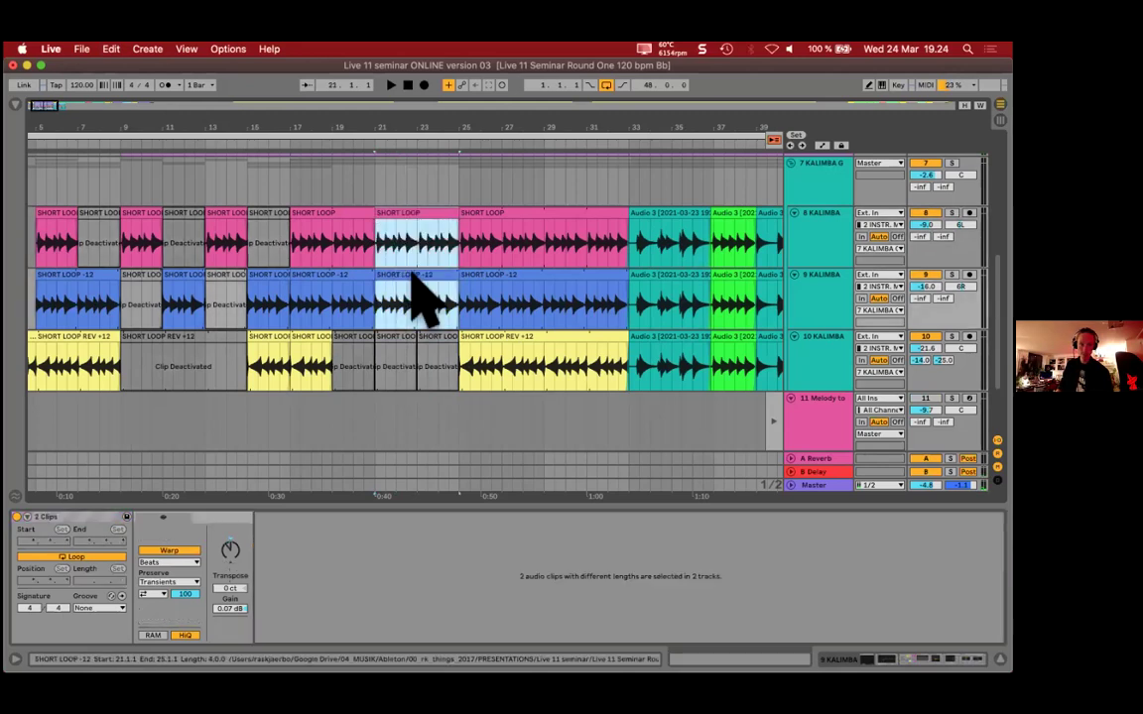
right_click(411, 283)
left_click(438, 517)
left_click(369, 292)
left_click(399, 282)
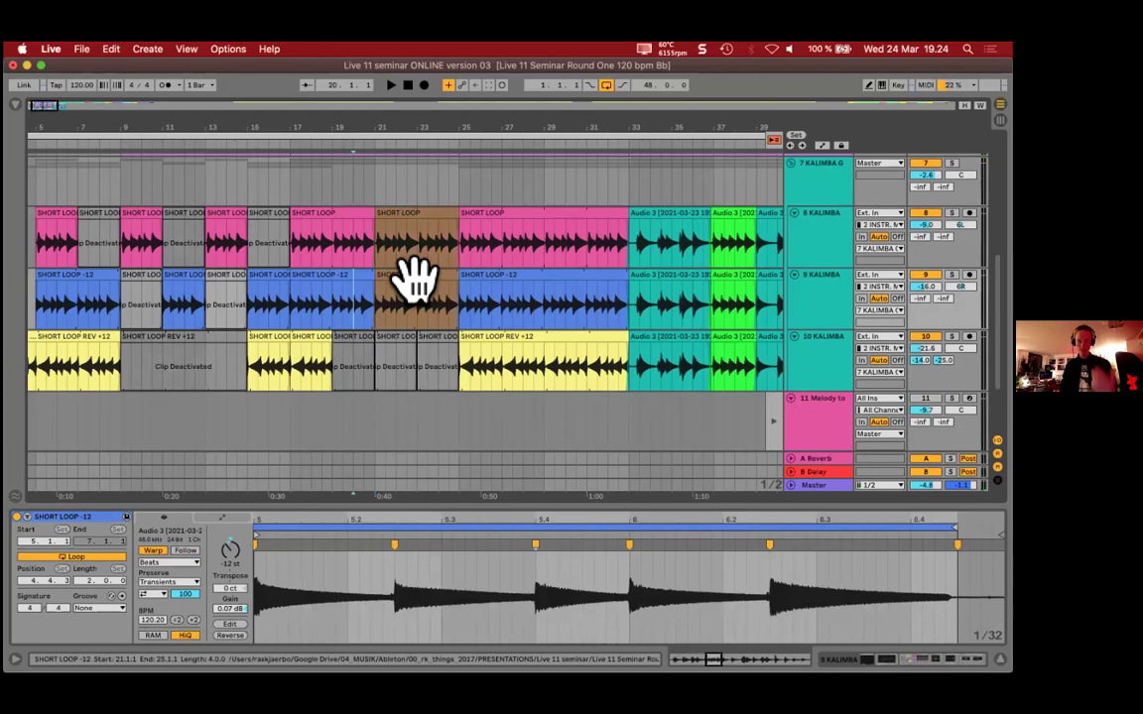
left_click(412, 283)
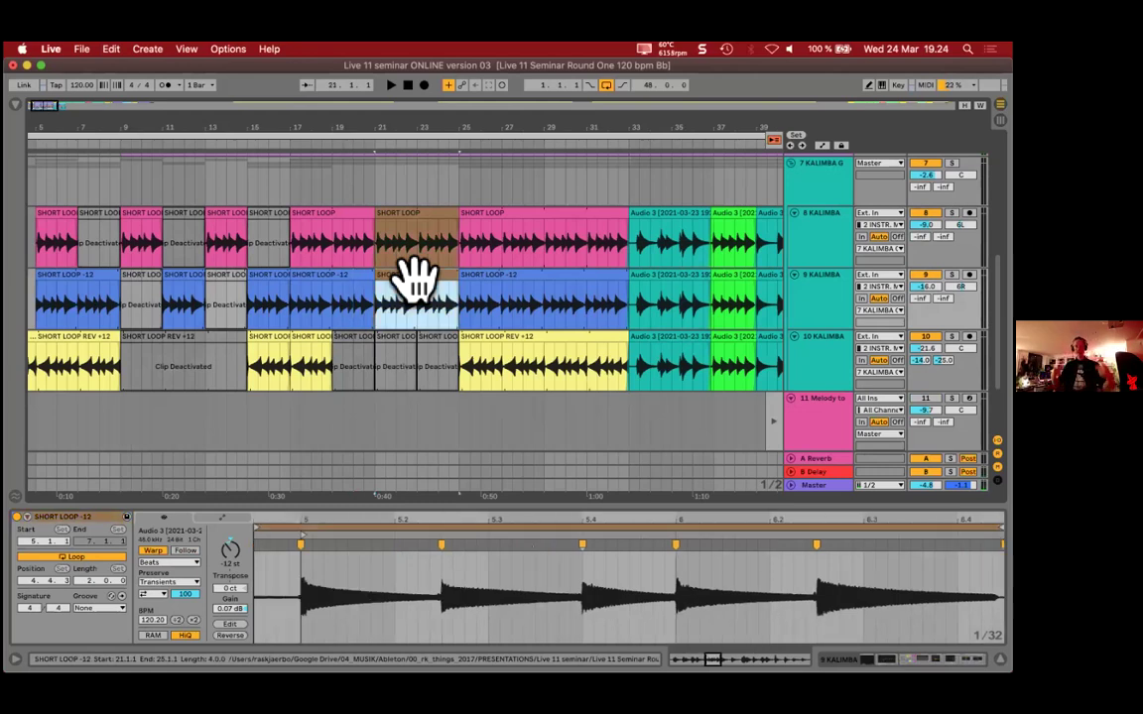
left_click(417, 218)
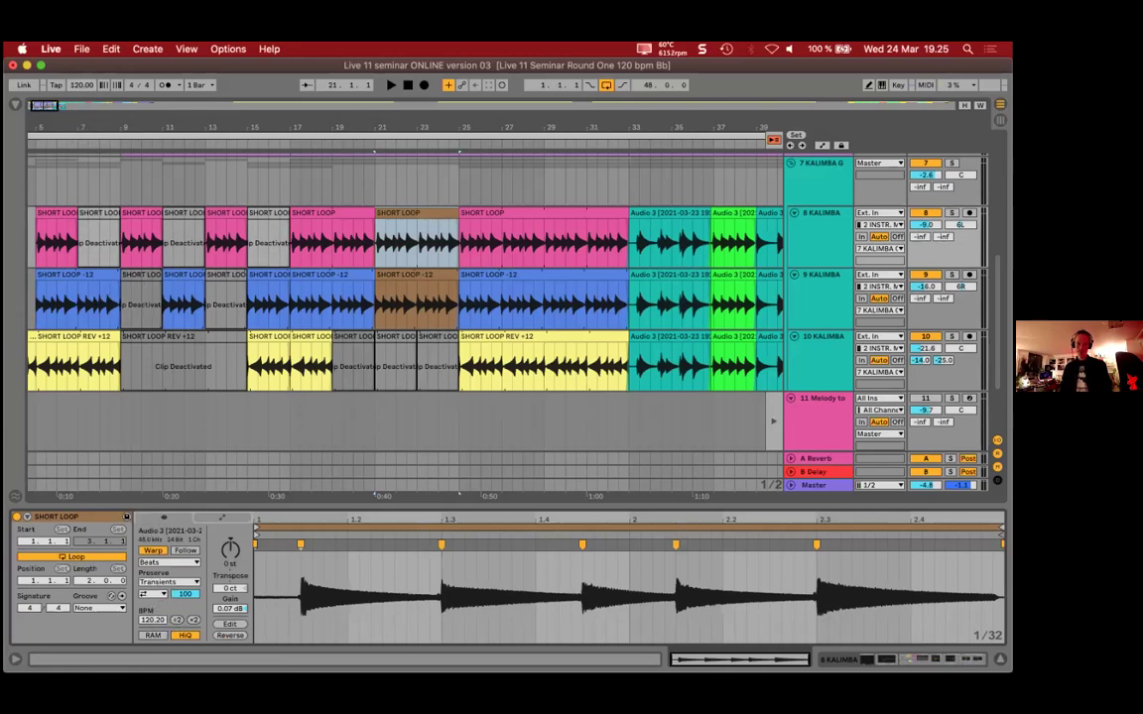
Step: Double the brown bar-21 SHORT LOOP clip's segment tempo from 120.20 to 240.39 BPM
left_click(166, 619)
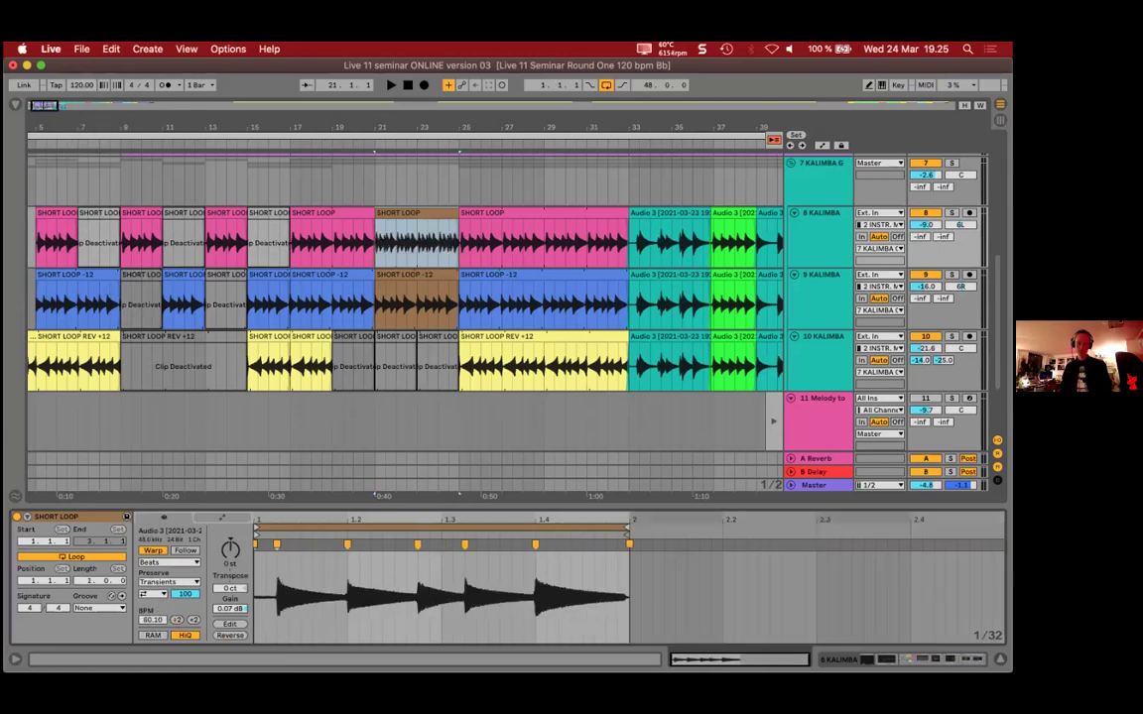
left_click(179, 619)
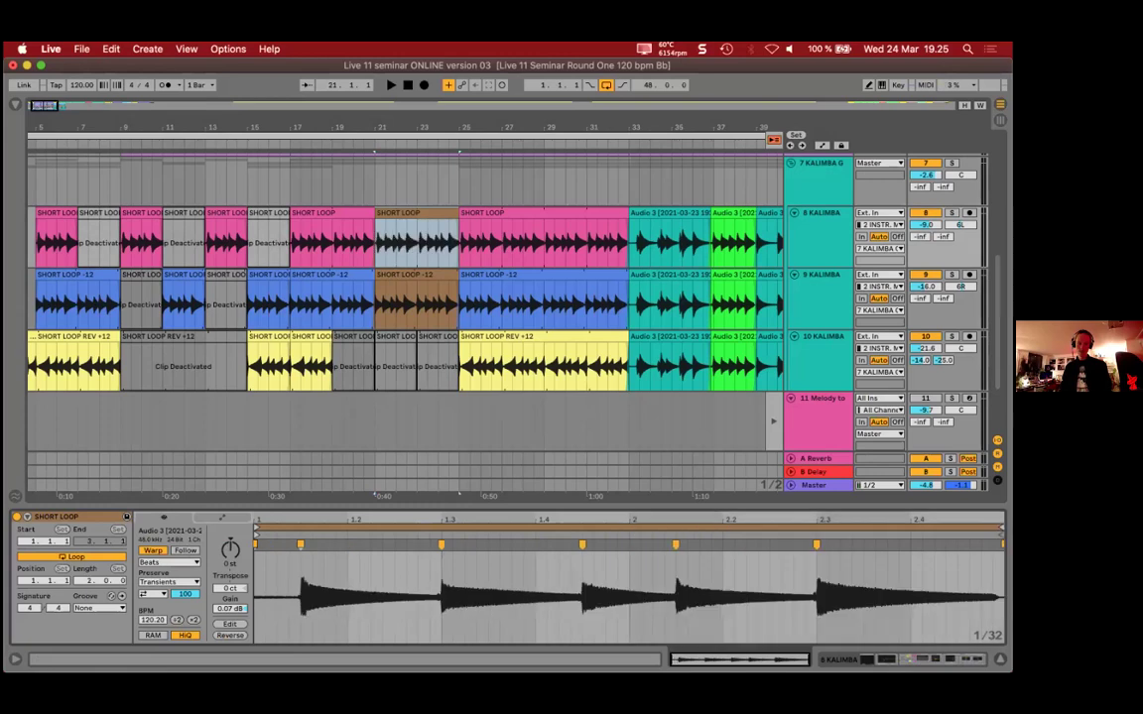
left_click(179, 619)
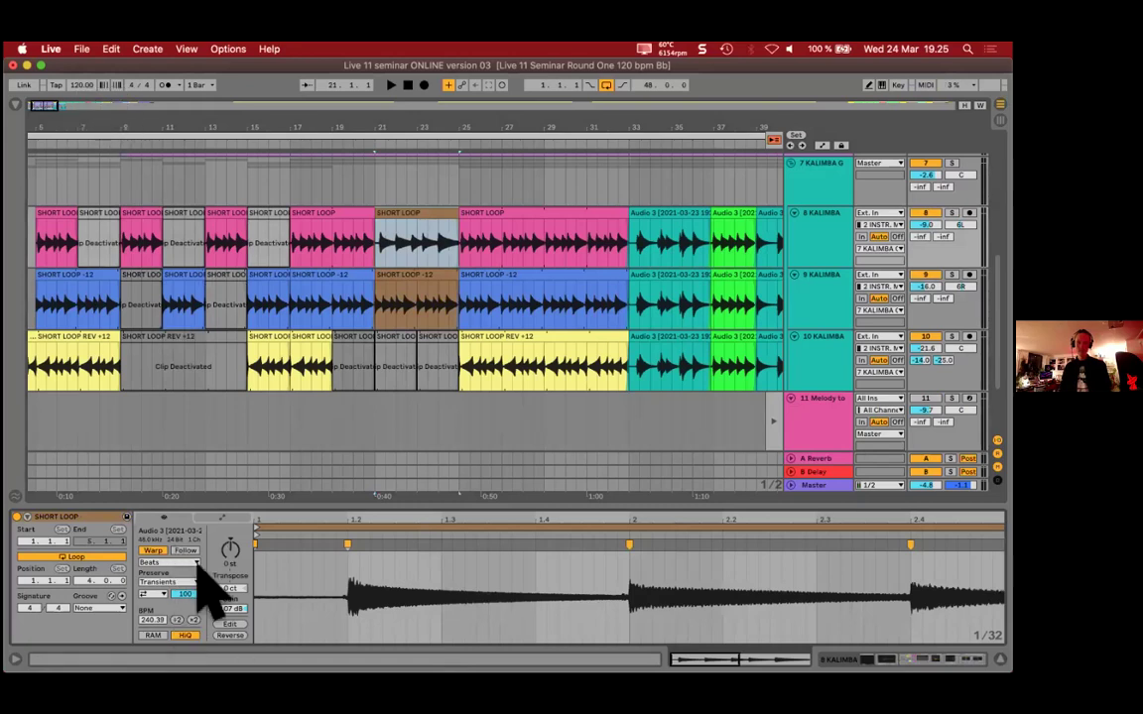
left_click(419, 220)
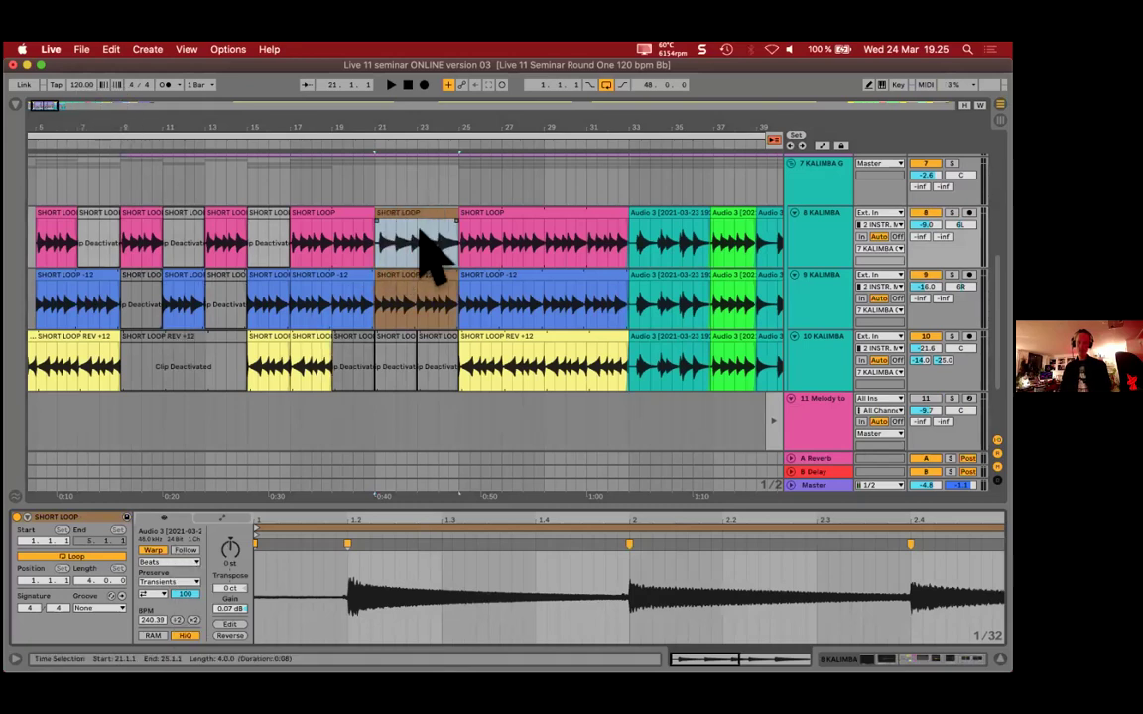
key("z")
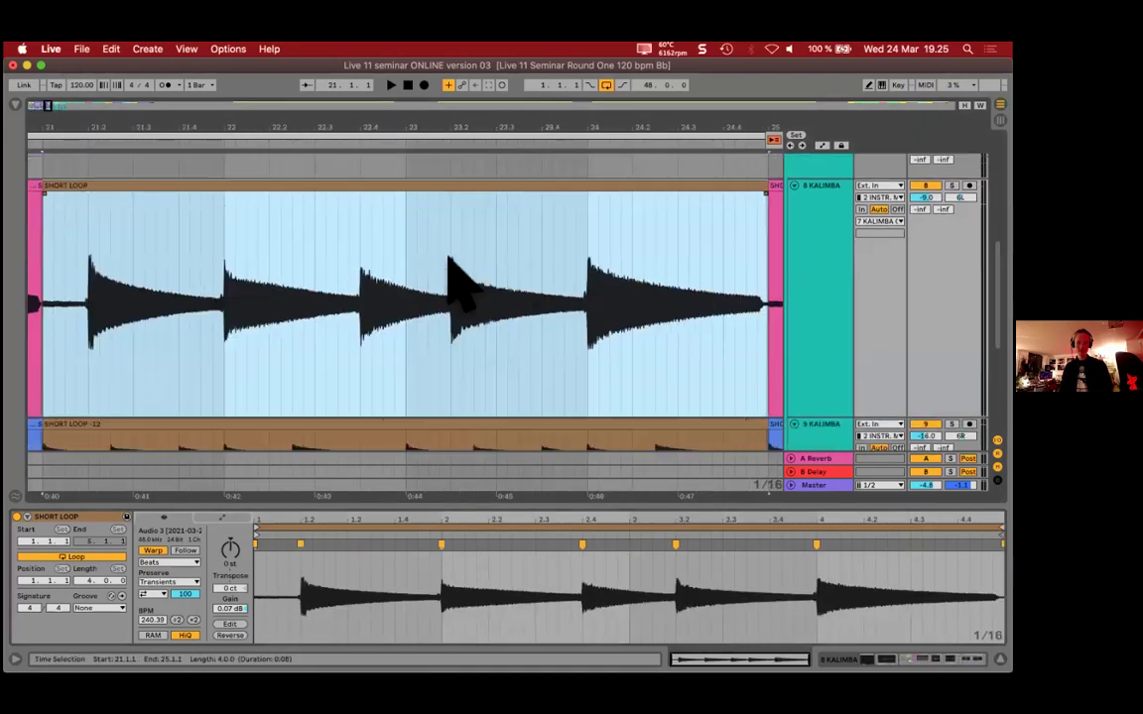
left_click(177, 620)
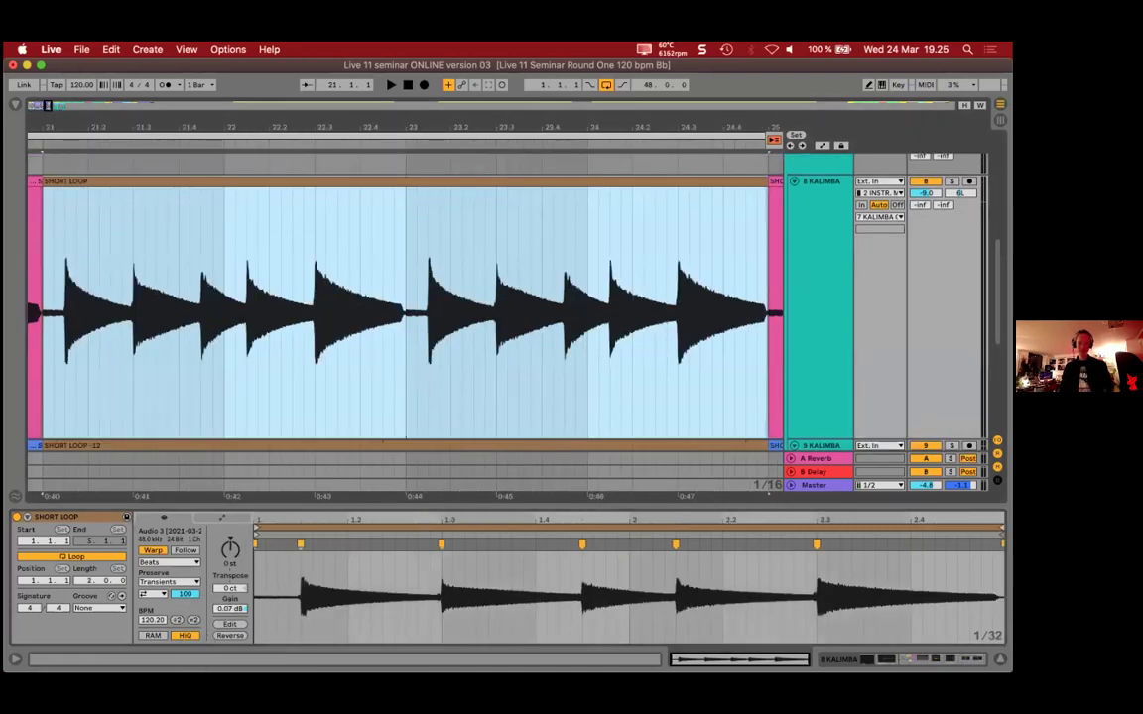
left_click(177, 620)
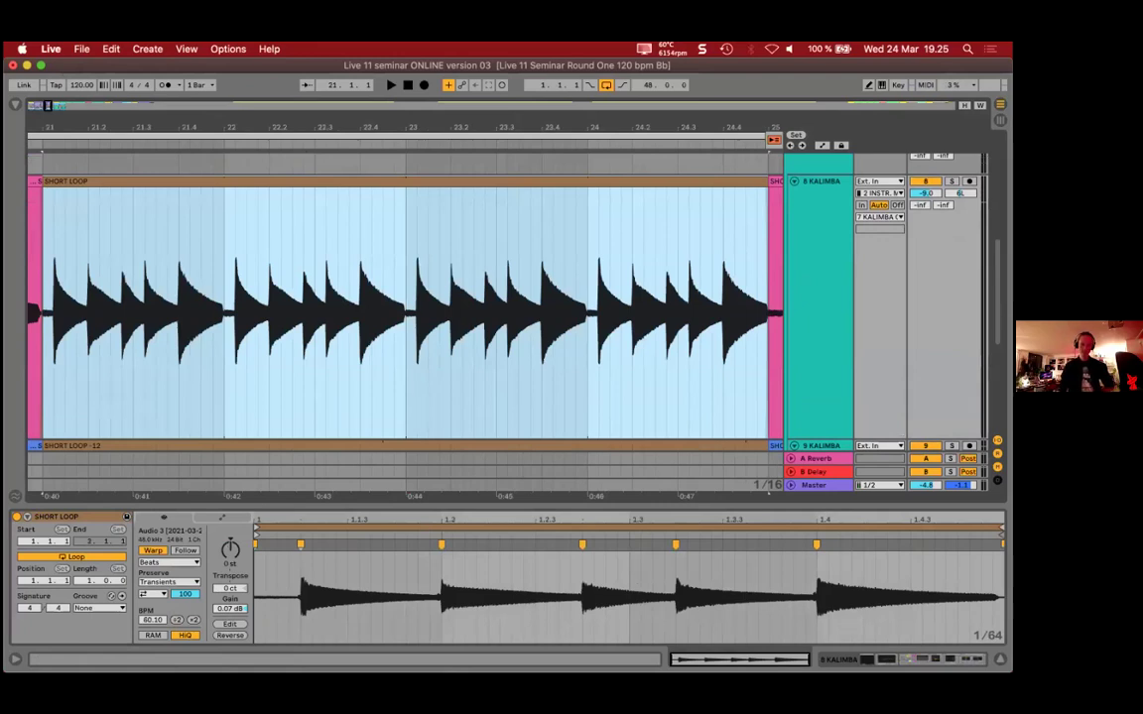
key("super+z")
key("super+z")
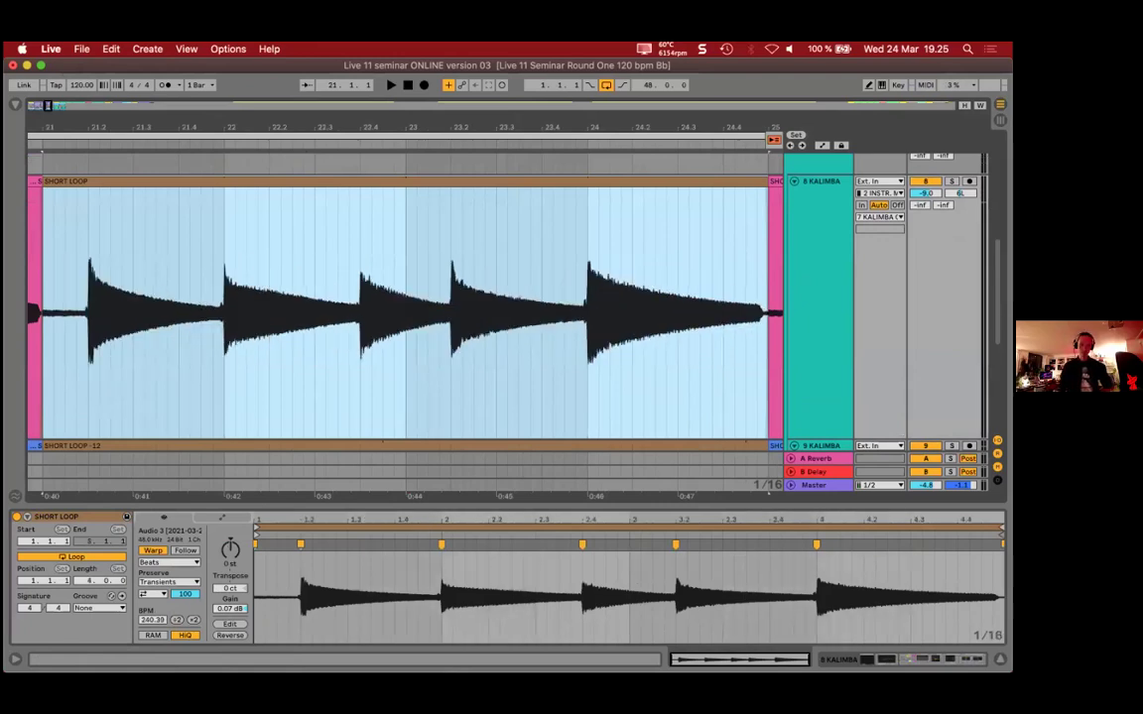
key("x")
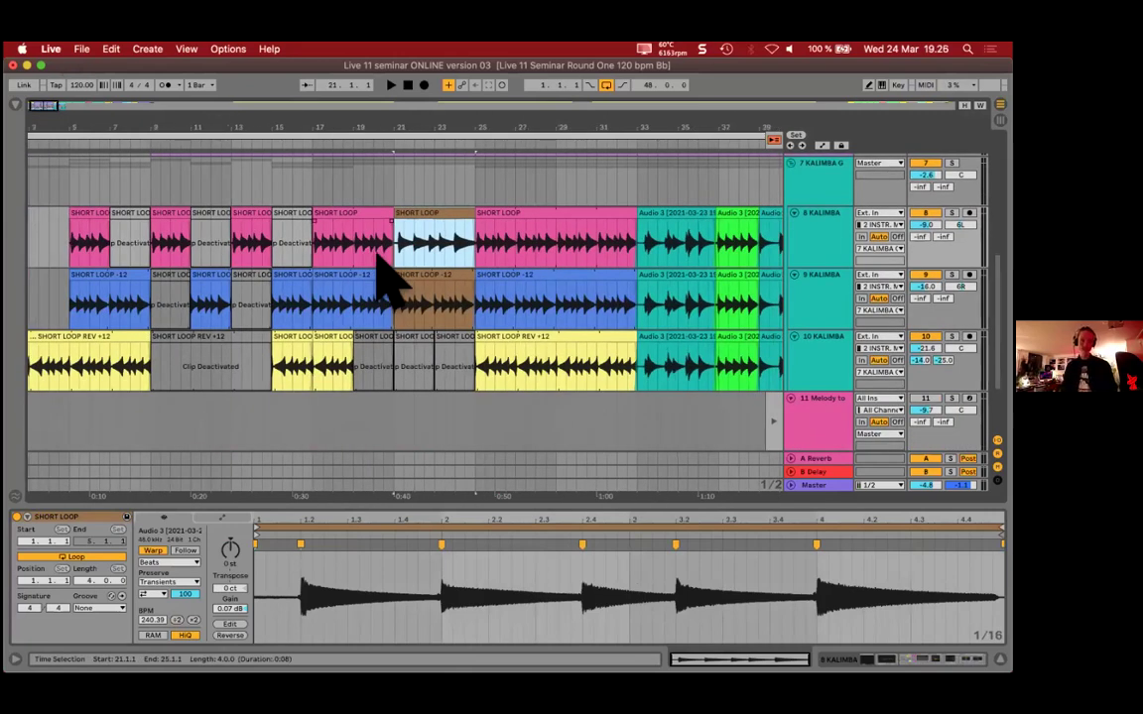
left_click(447, 278)
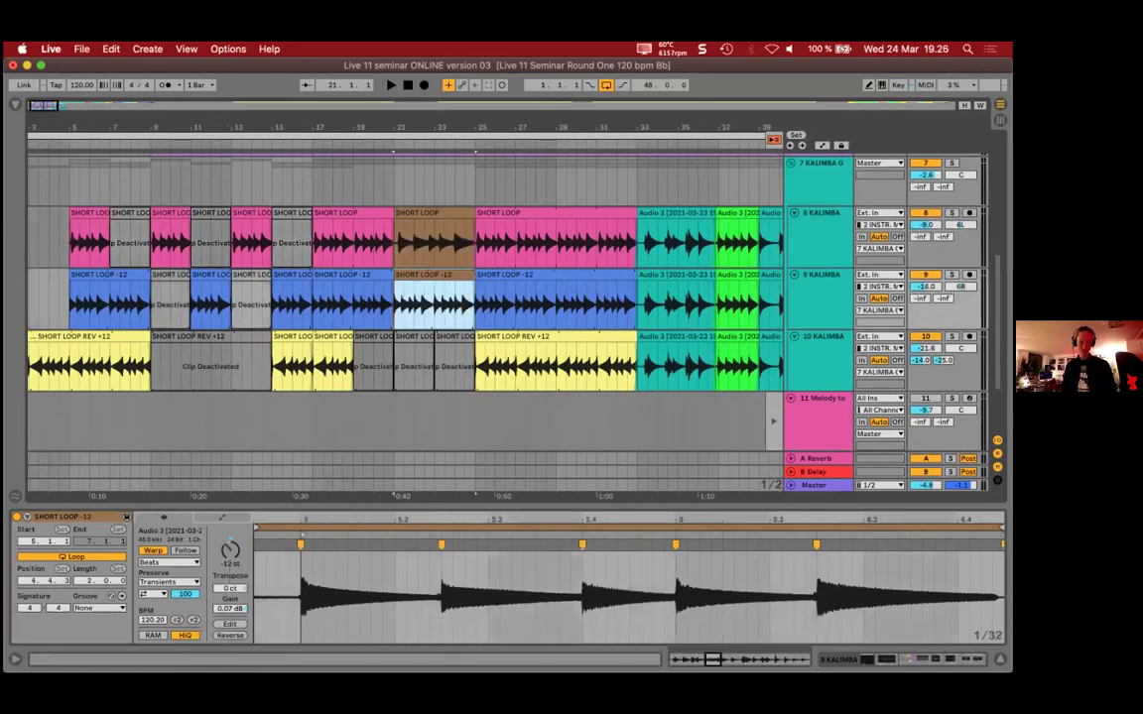
left_click(435, 243)
scroll(428, 266, "up", 1)
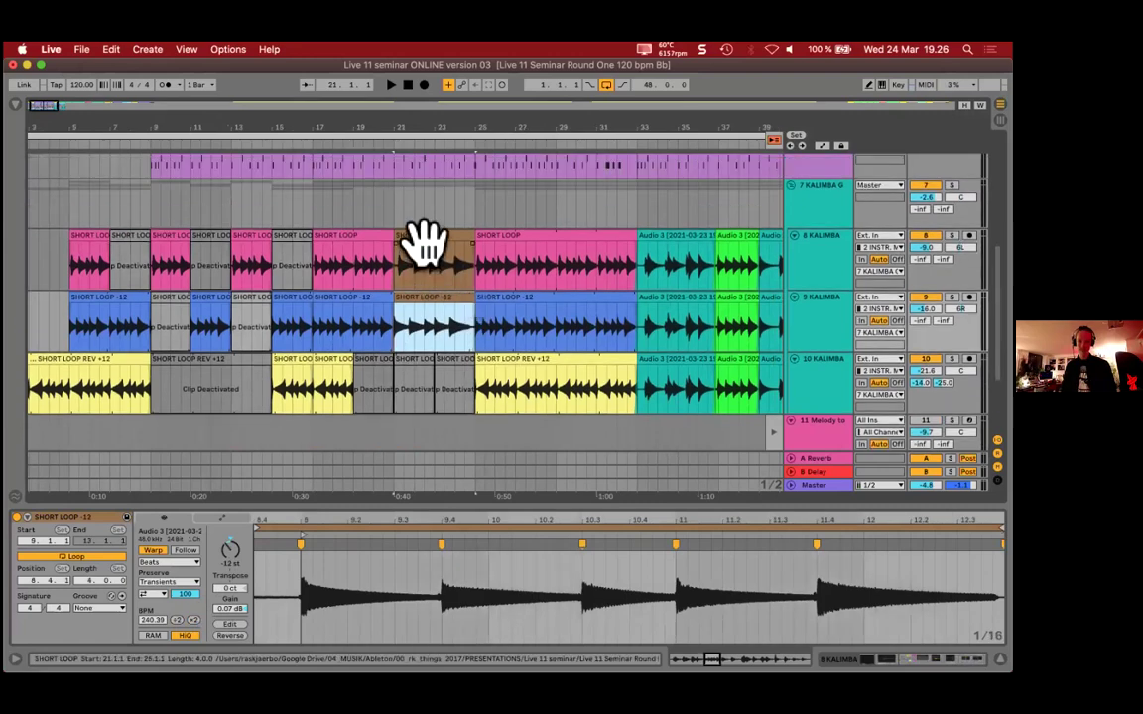
left_click_drag(375, 283, 442, 303)
left_click(370, 287)
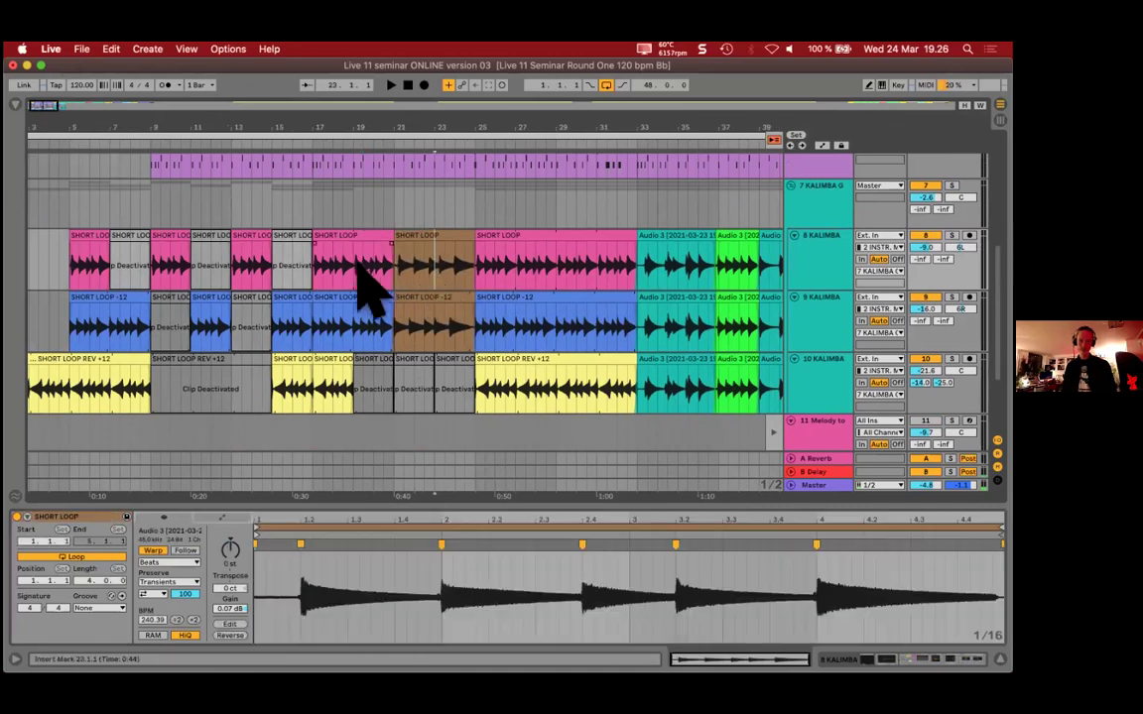
key("space")
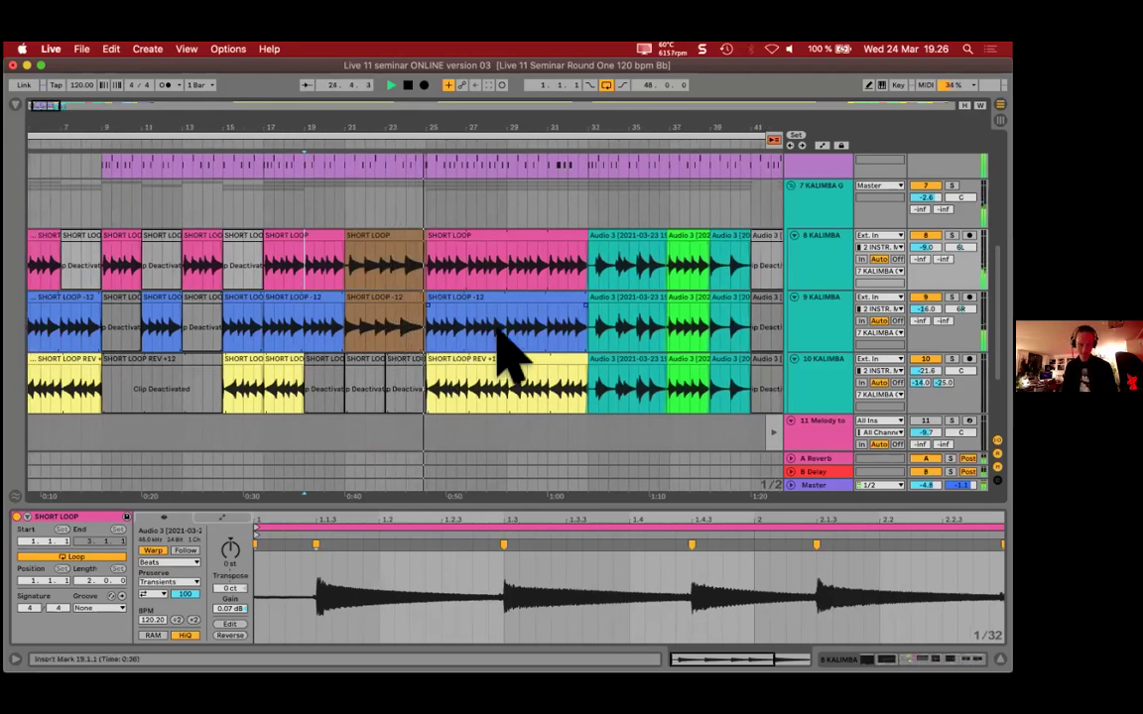
left_click(407, 255)
key("space")
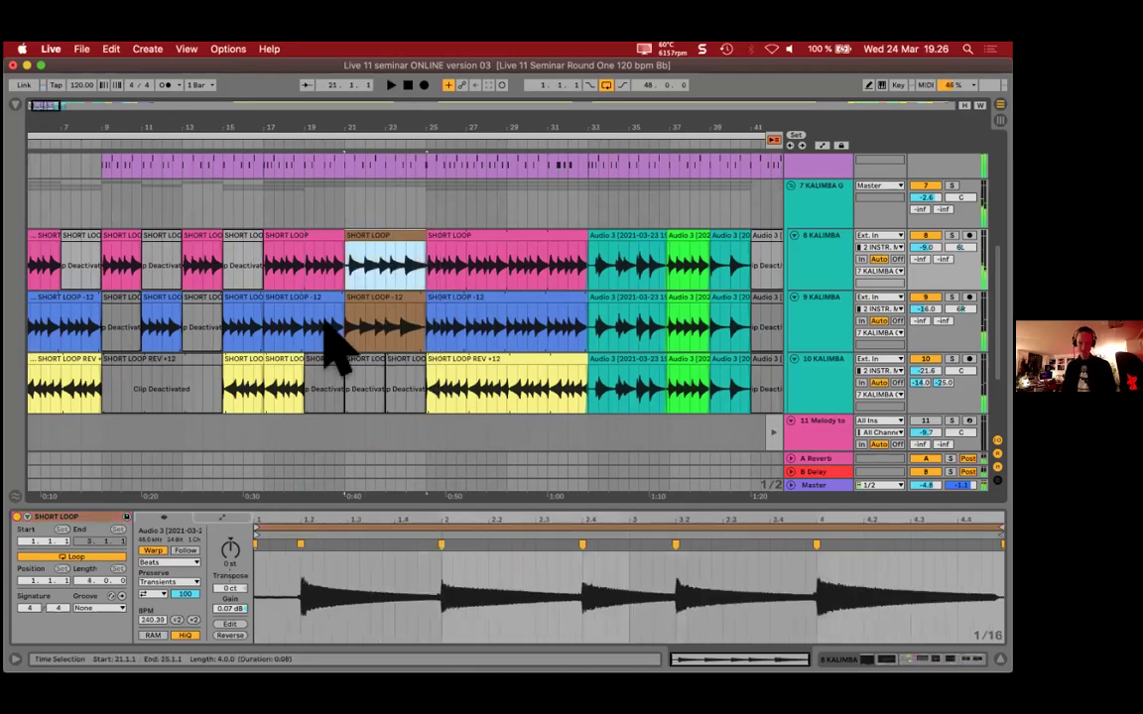
left_click(331, 347)
left_click(442, 288, "shift")
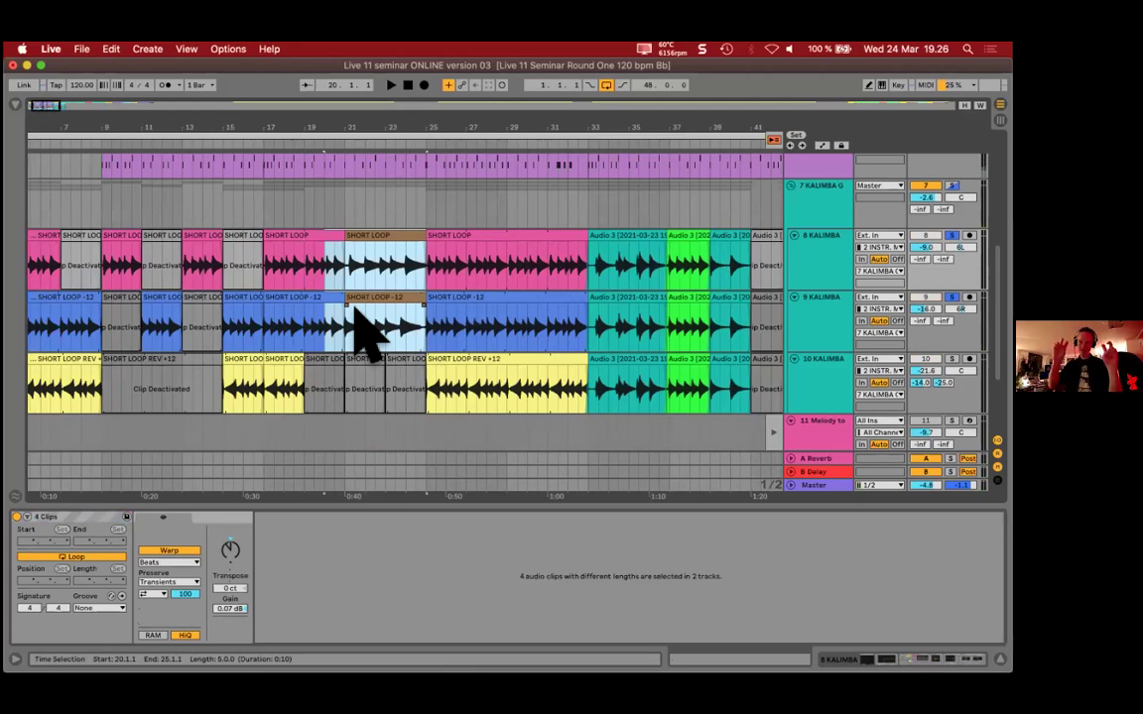
key("space")
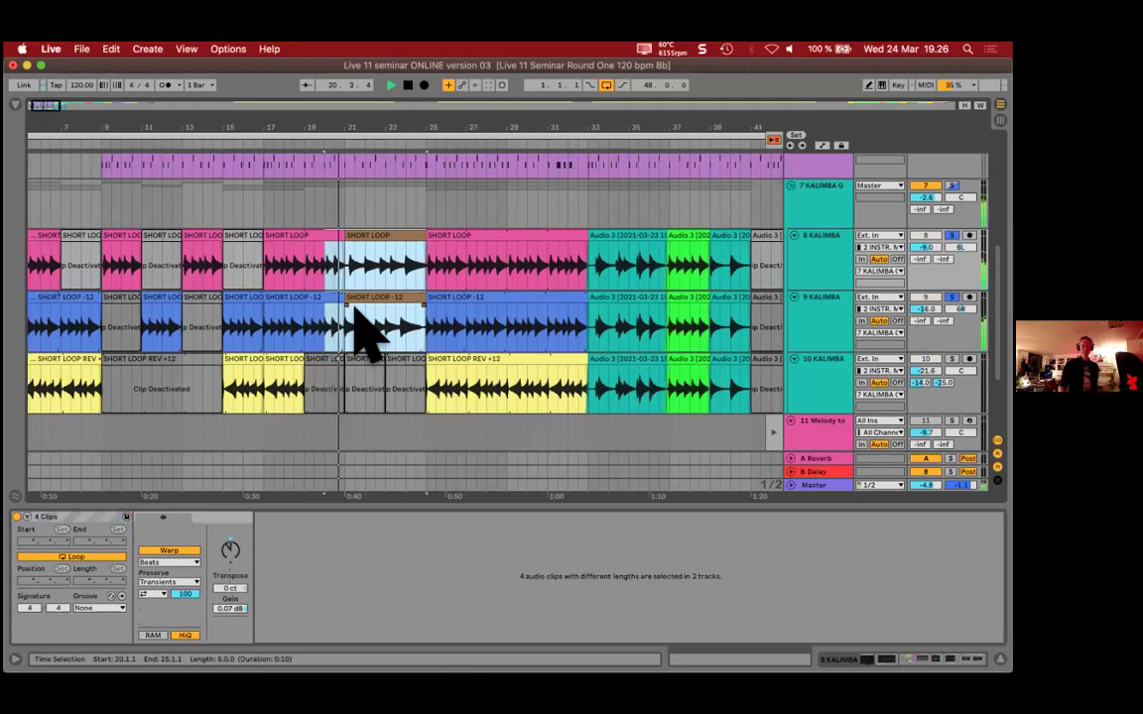
left_click_drag(395, 135, 398, 184)
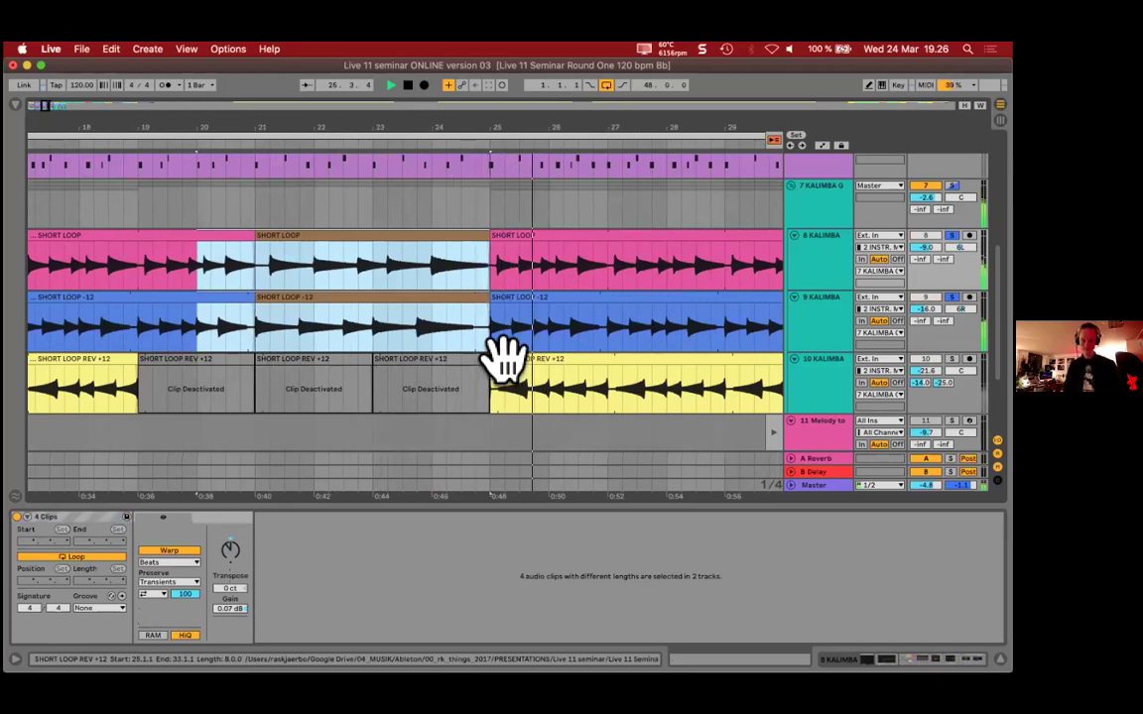
key("space")
scroll(440, 306, "down", 5)
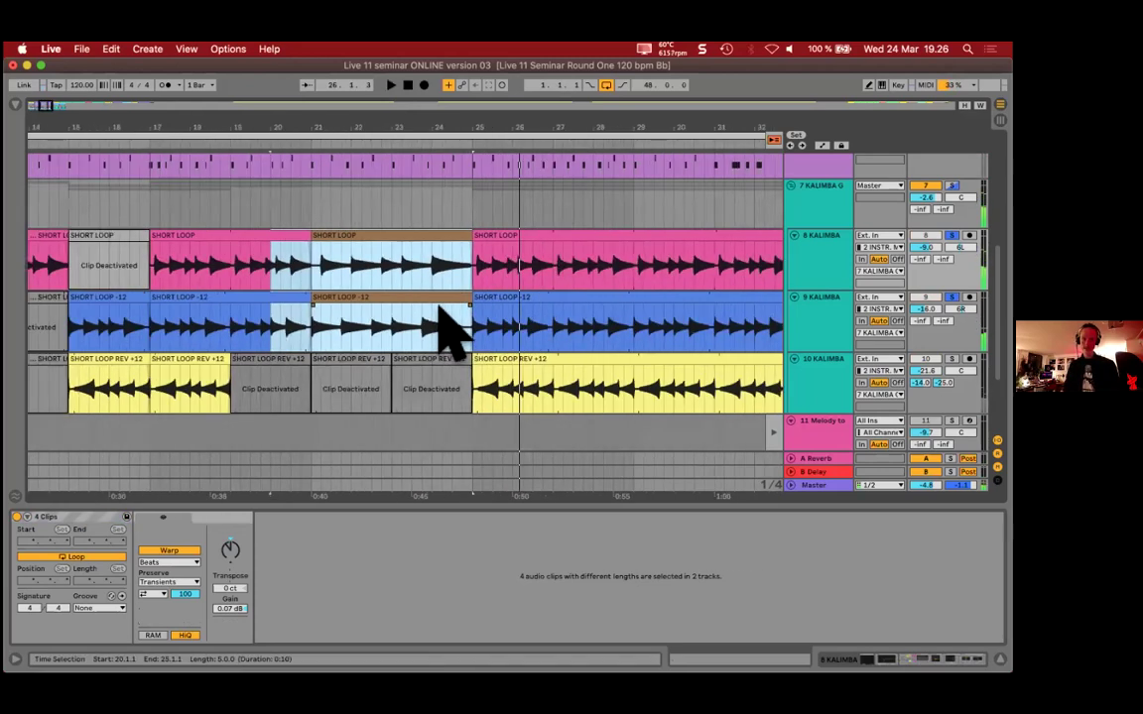
scroll(449, 323, "down", 3)
left_click(468, 322)
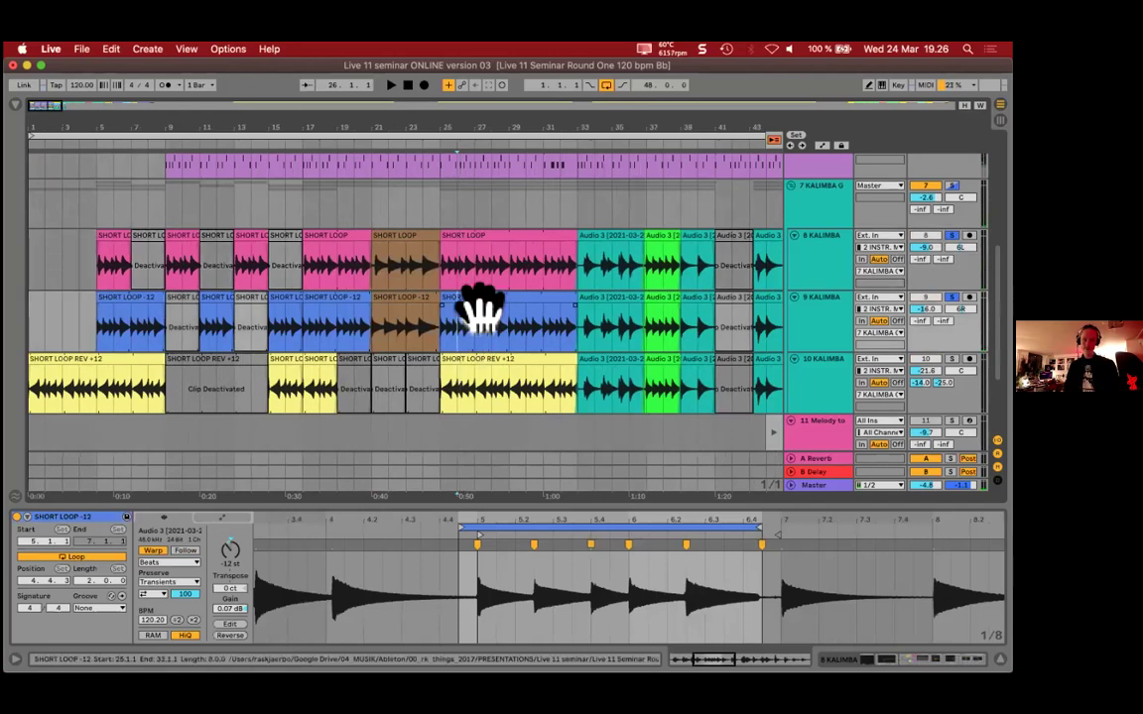
scroll(474, 316, "right", 3)
scroll(466, 317, "up", 1)
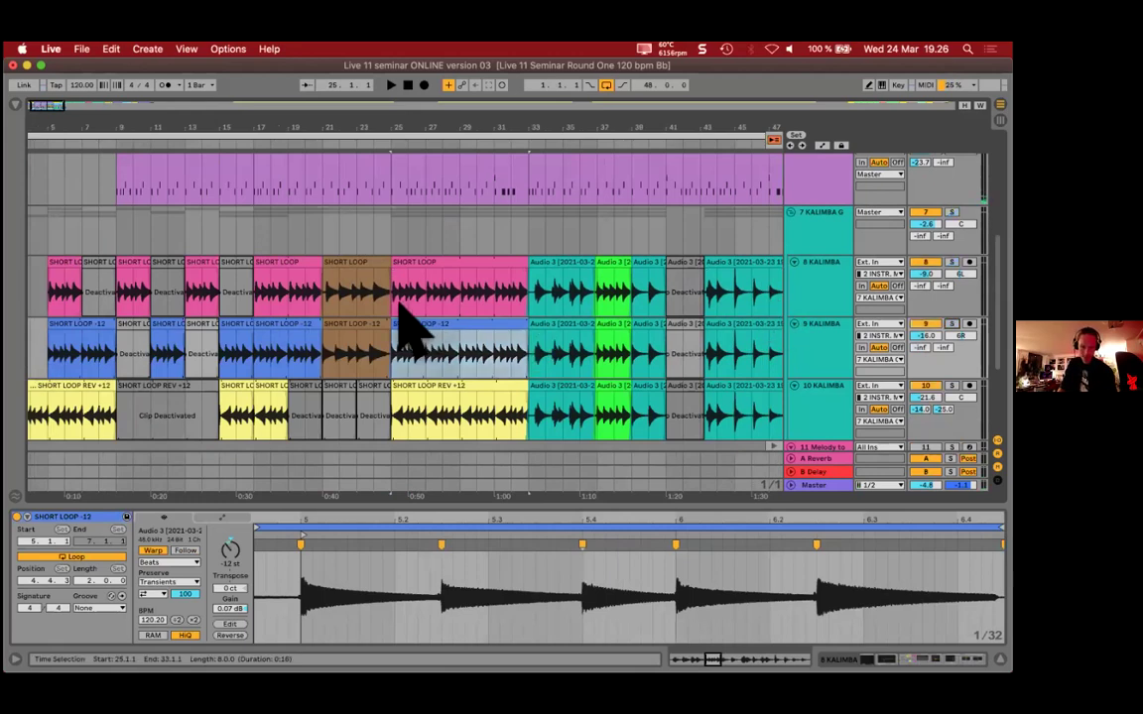
scroll(388, 331, "up", 1)
scroll(396, 342, "down", 2)
scroll(381, 315, "down", 2)
scroll(327, 316, "down", 3)
scroll(318, 298, "up", 3)
scroll(318, 301, "up", 3)
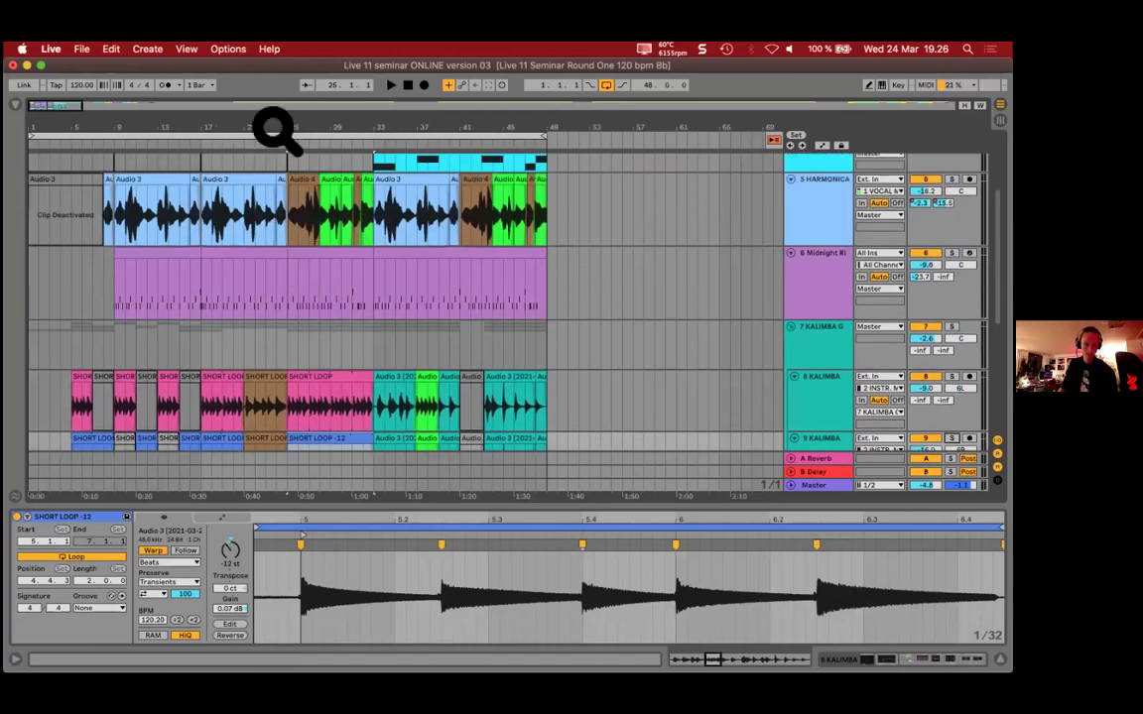
Step: Zoom to bars 7–49, set the insert point at bar 25 on the Upright Piano track, and open Create
left_click_drag(275, 129, 344, 231)
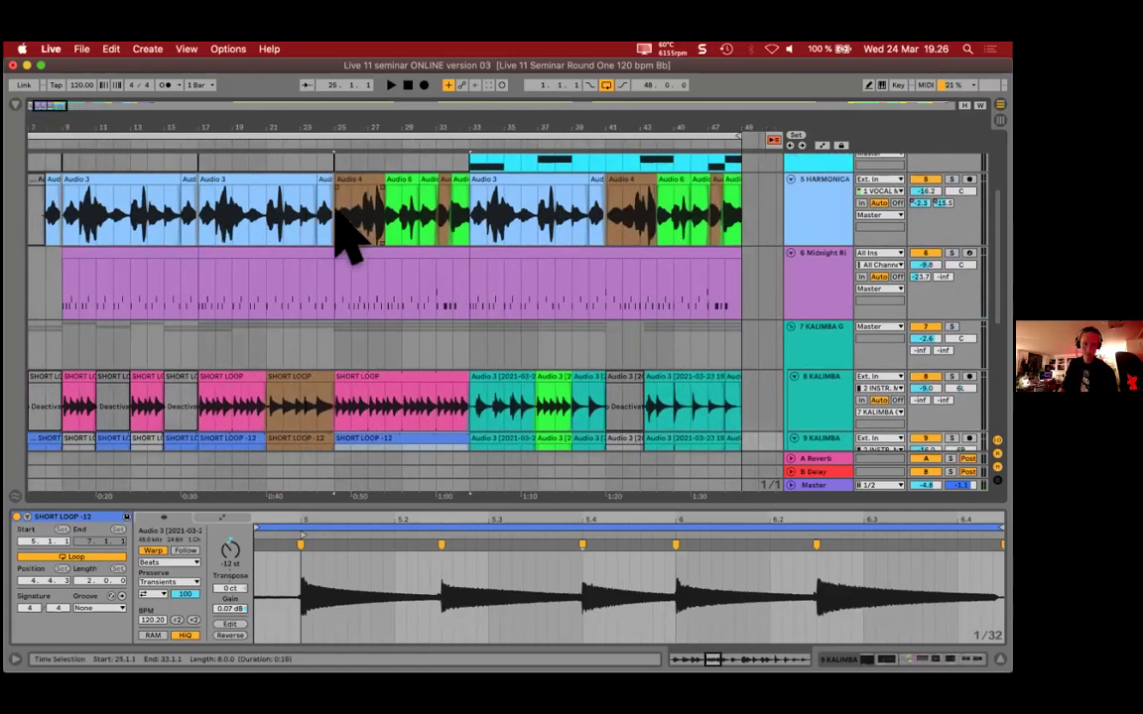
left_click(331, 218)
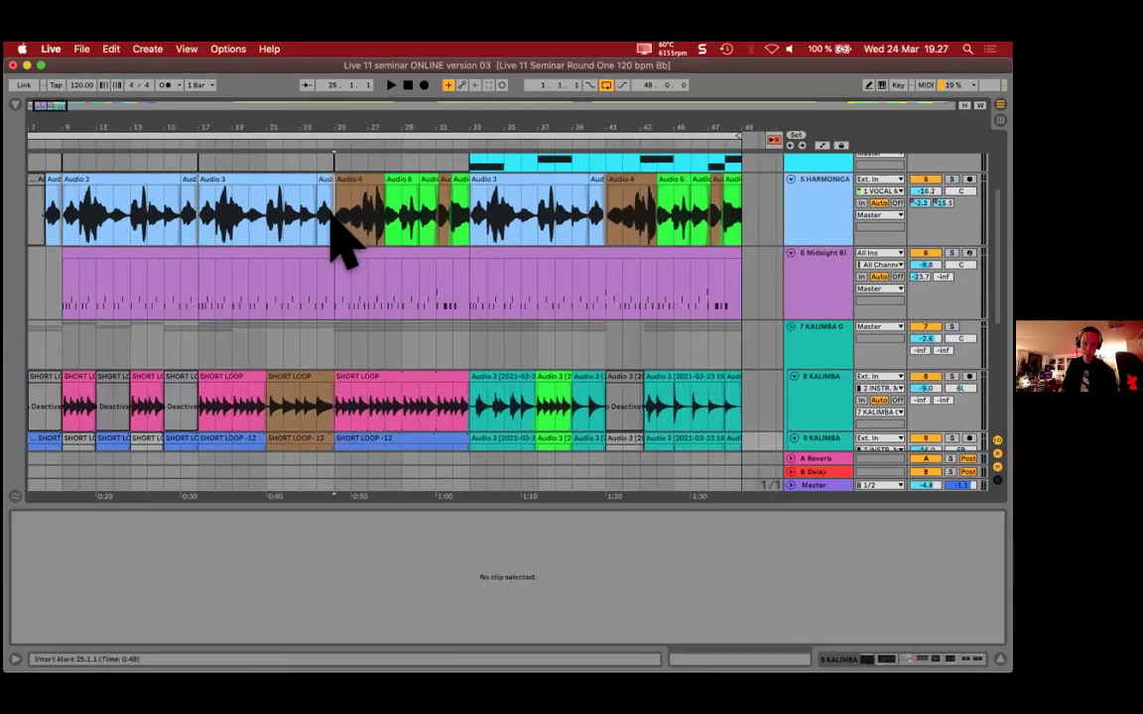
scroll(342, 238, "down", 2)
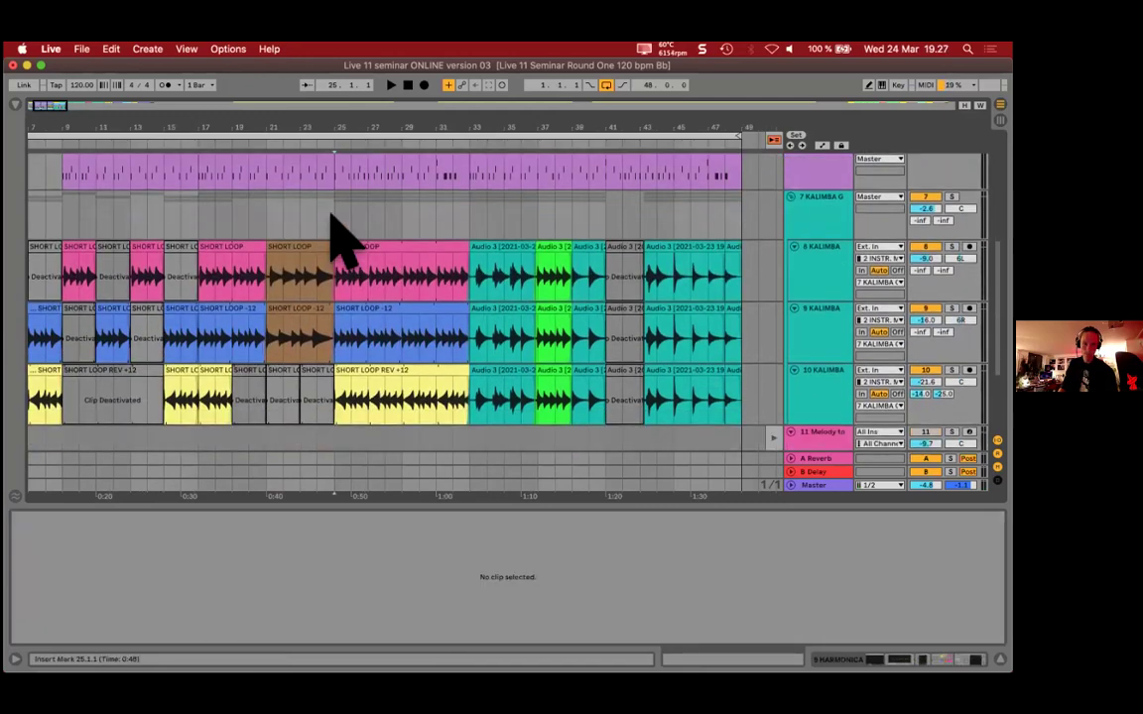
scroll(342, 238, "up", 4)
left_click_drag(335, 212, 271, 223)
left_click(336, 211)
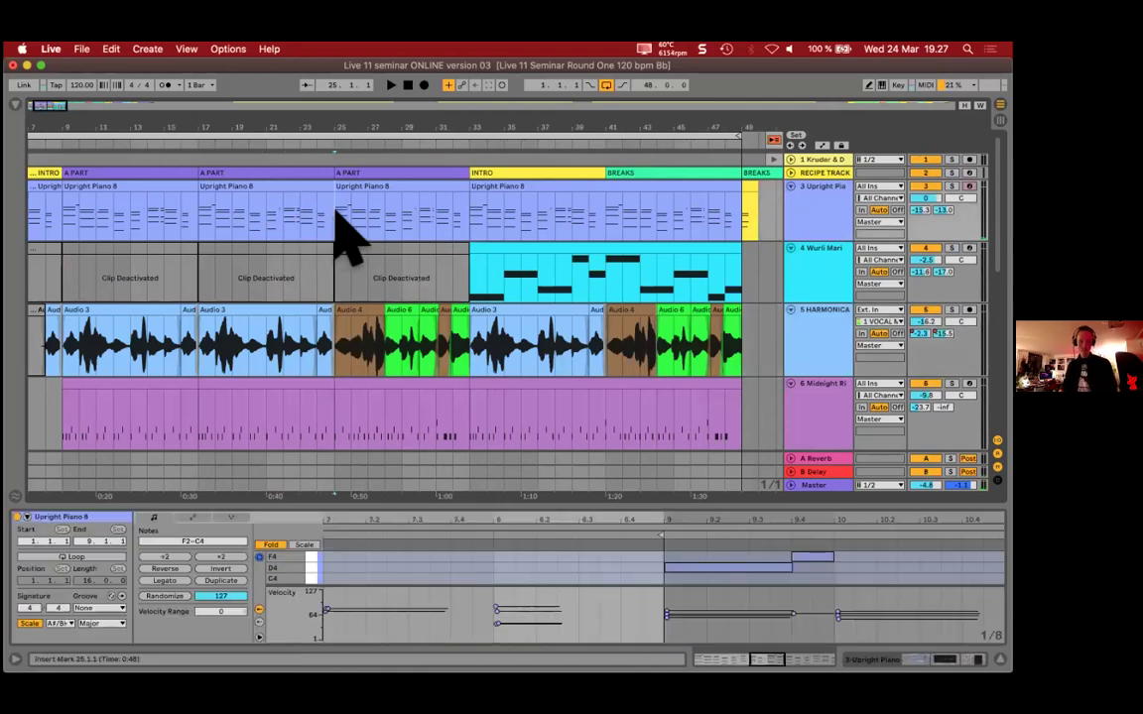
left_click(144, 49)
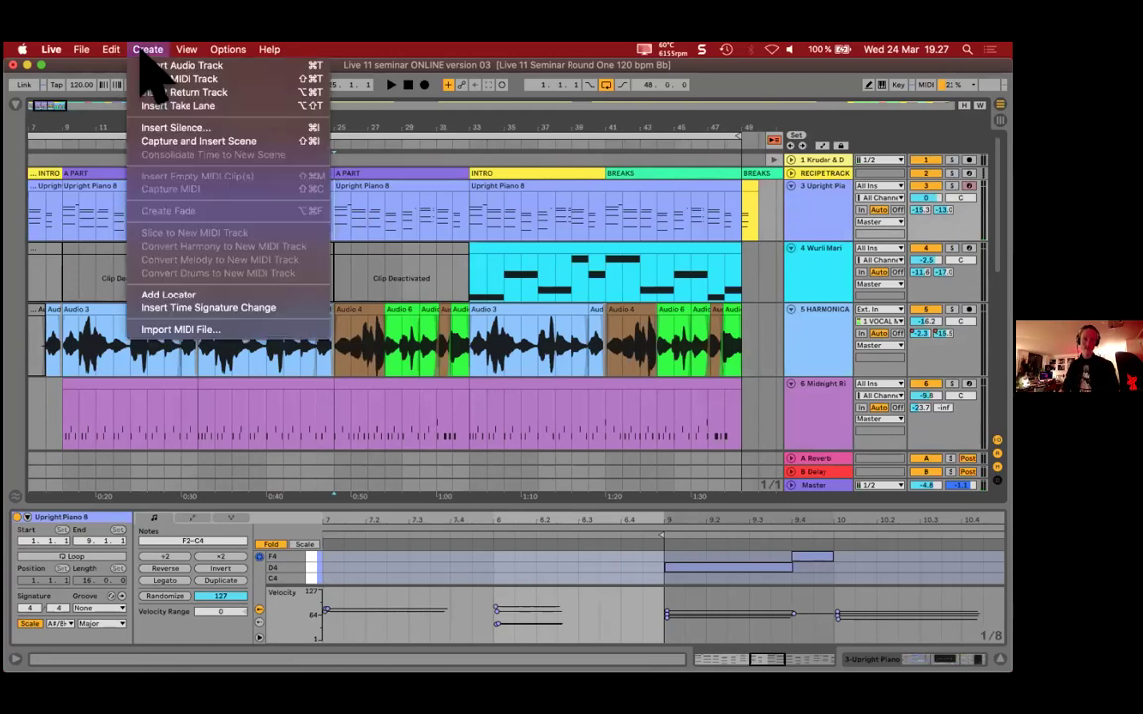
Step: Insert 2 bars of silence at bar 25 using Insert Silence (Cmd+I)
left_click(224, 127)
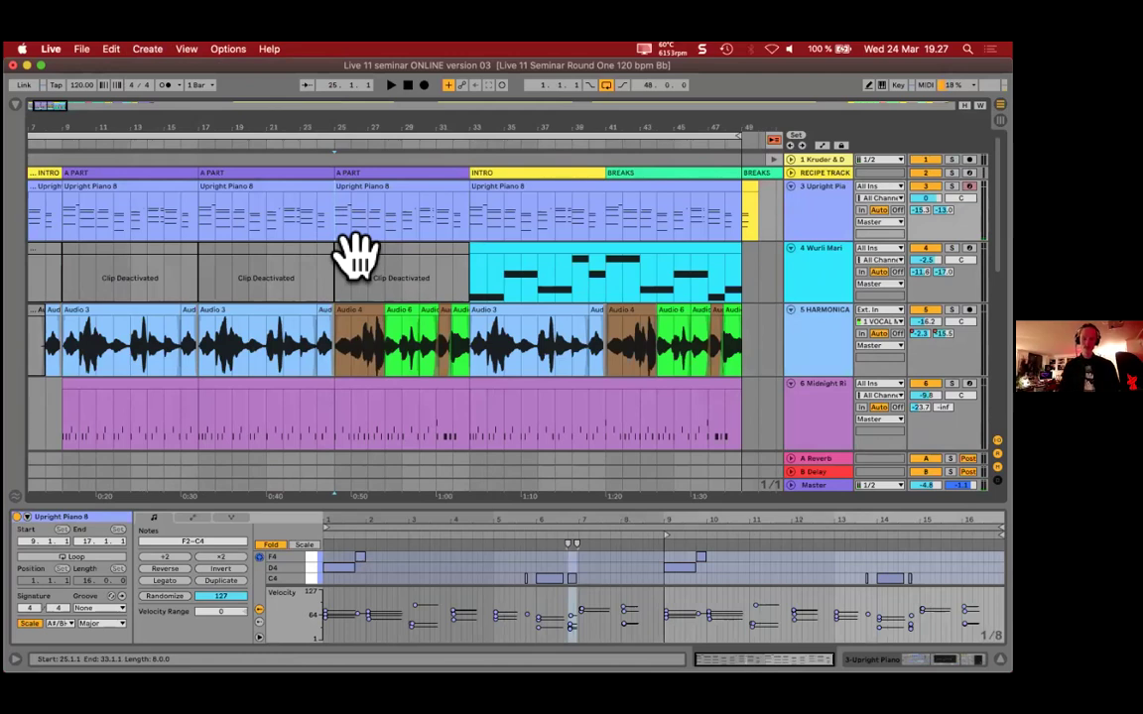
key("super+i")
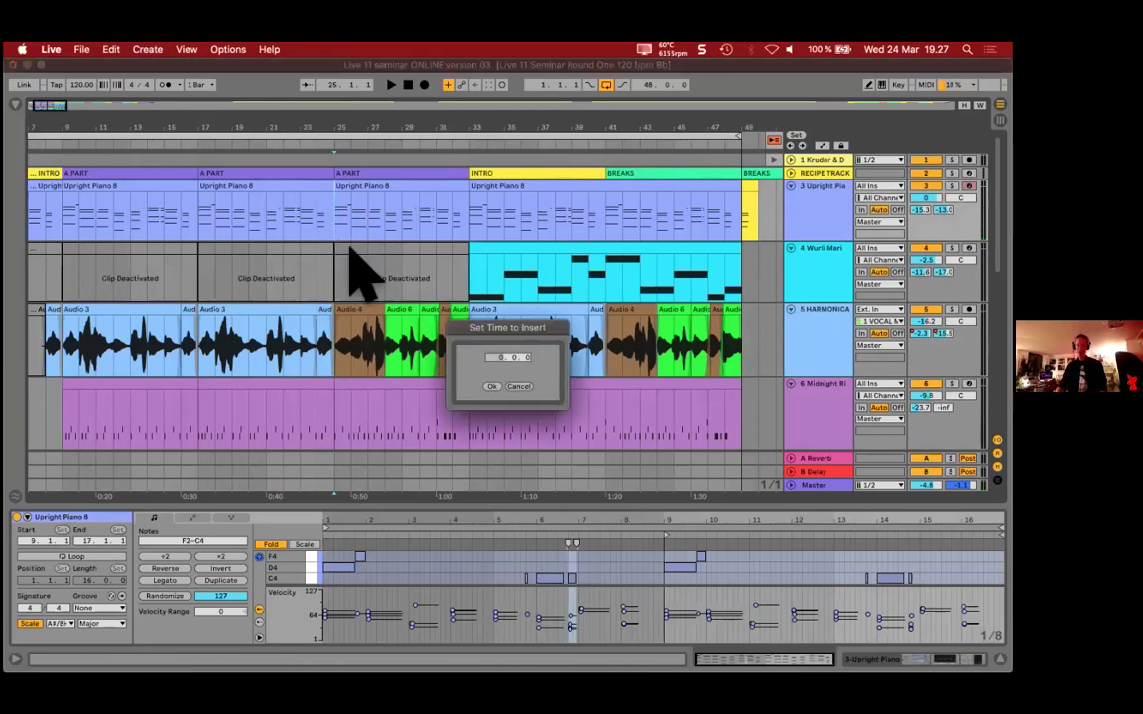
left_click(508, 355)
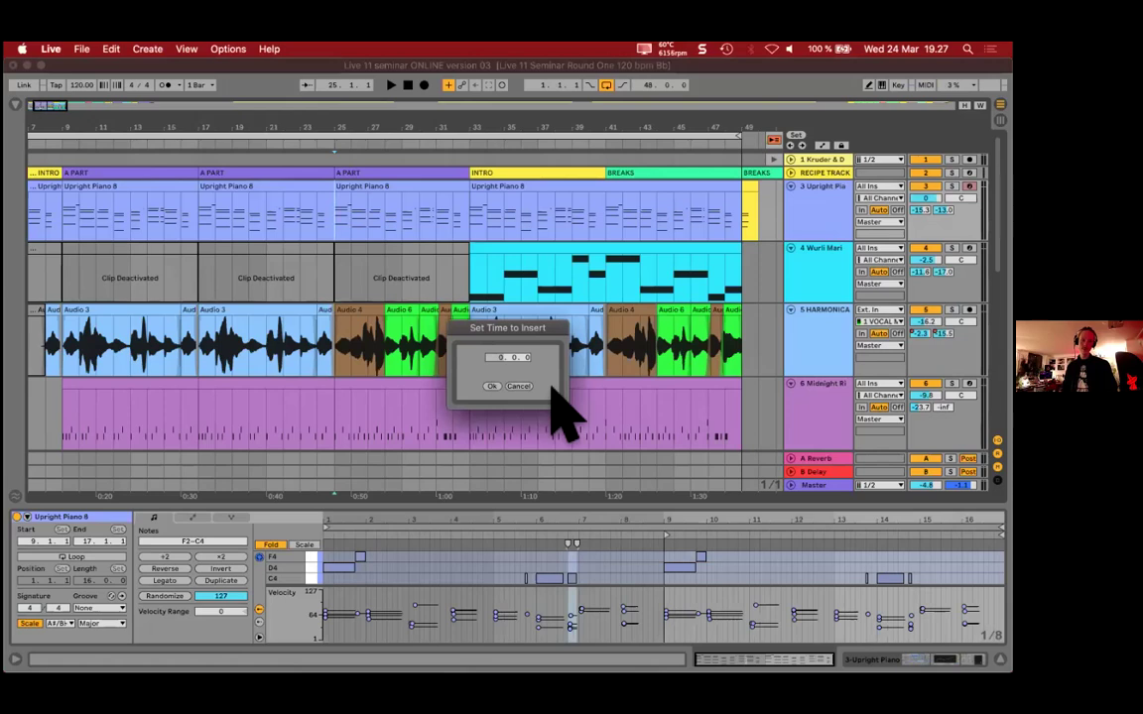
type("2")
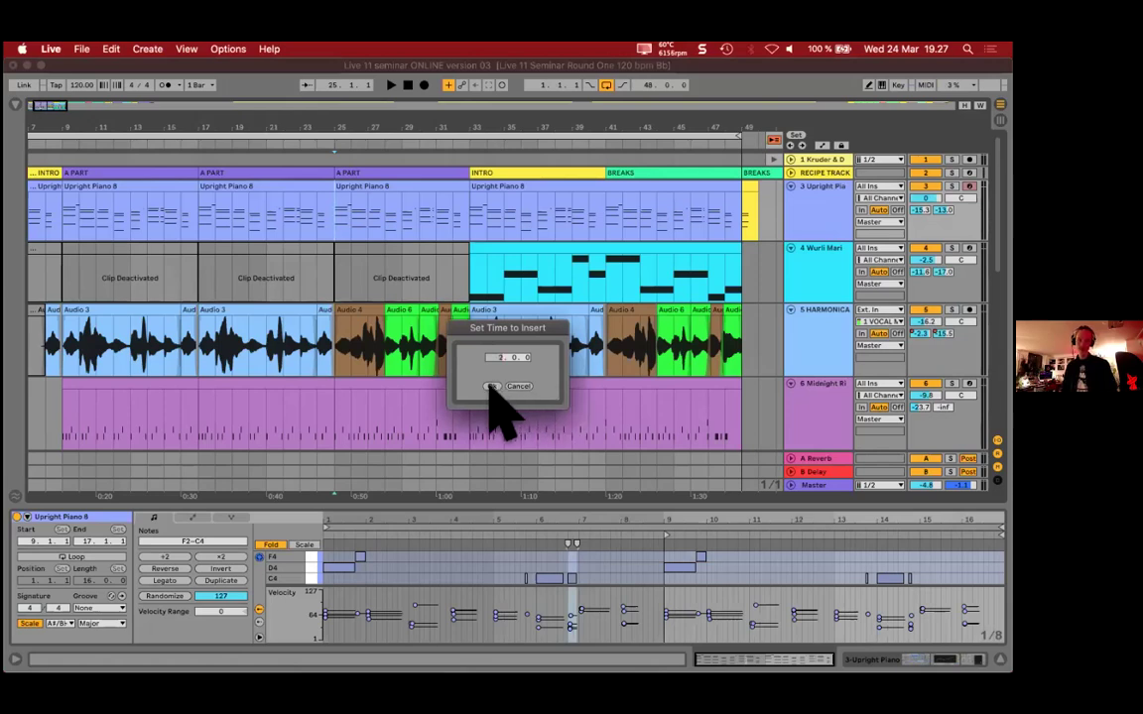
left_click(492, 386)
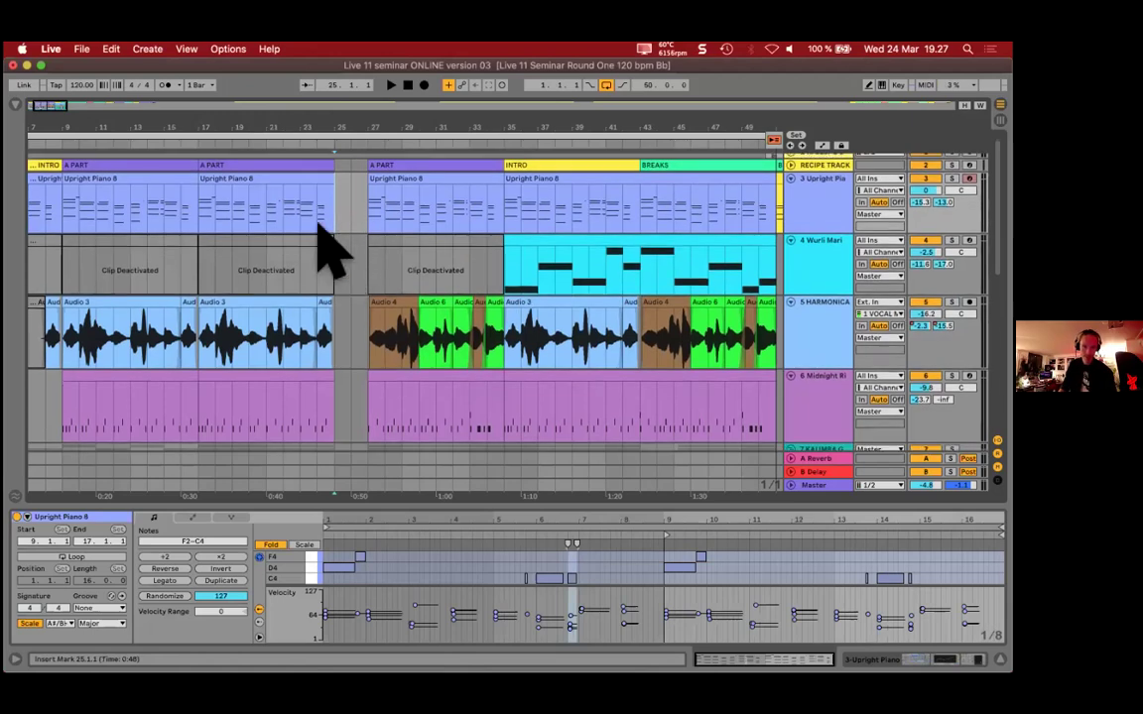
Step: Play through the bar-25 gap, then fill it with reversed duplicates of the track 8 and 9 clip ends
key("space")
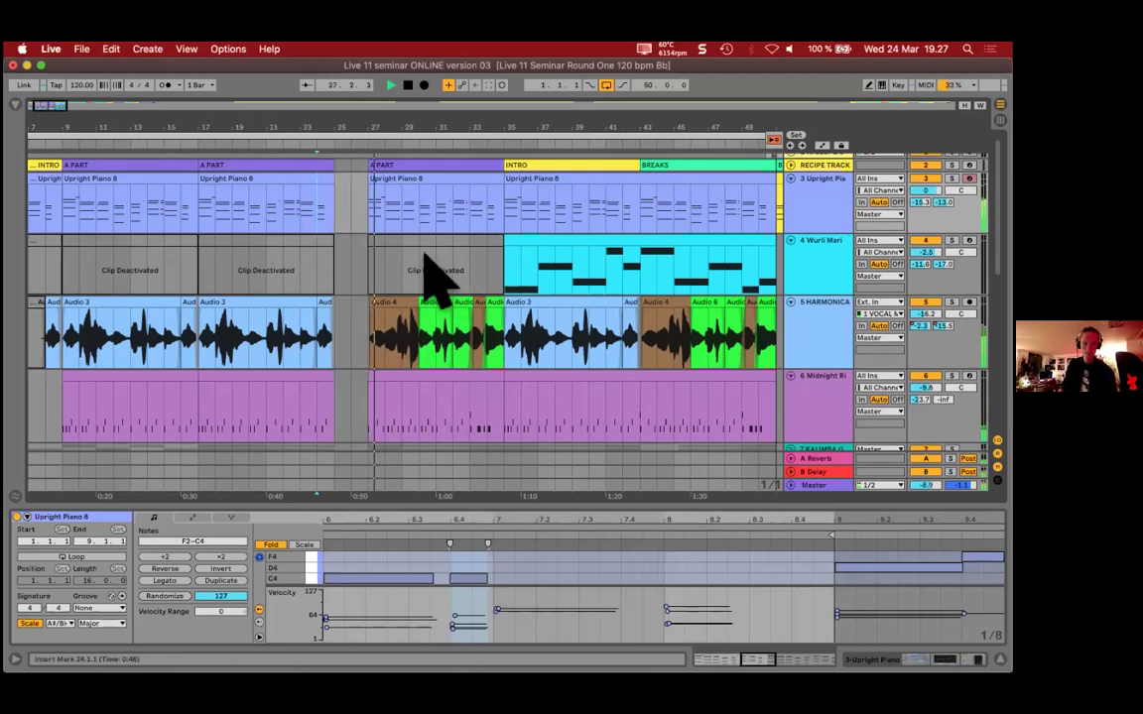
key("space")
scroll(394, 332, "down", 2)
scroll(357, 318, "down", 8)
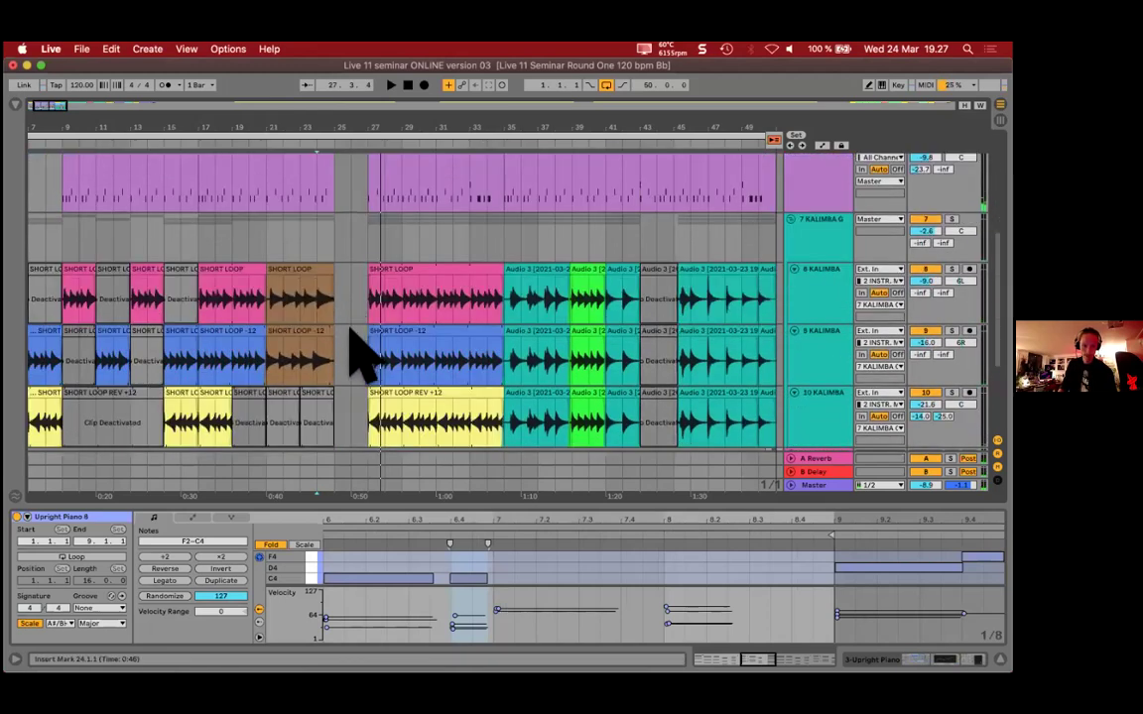
scroll(344, 320, "down", 1)
scroll(357, 348, "up", 3)
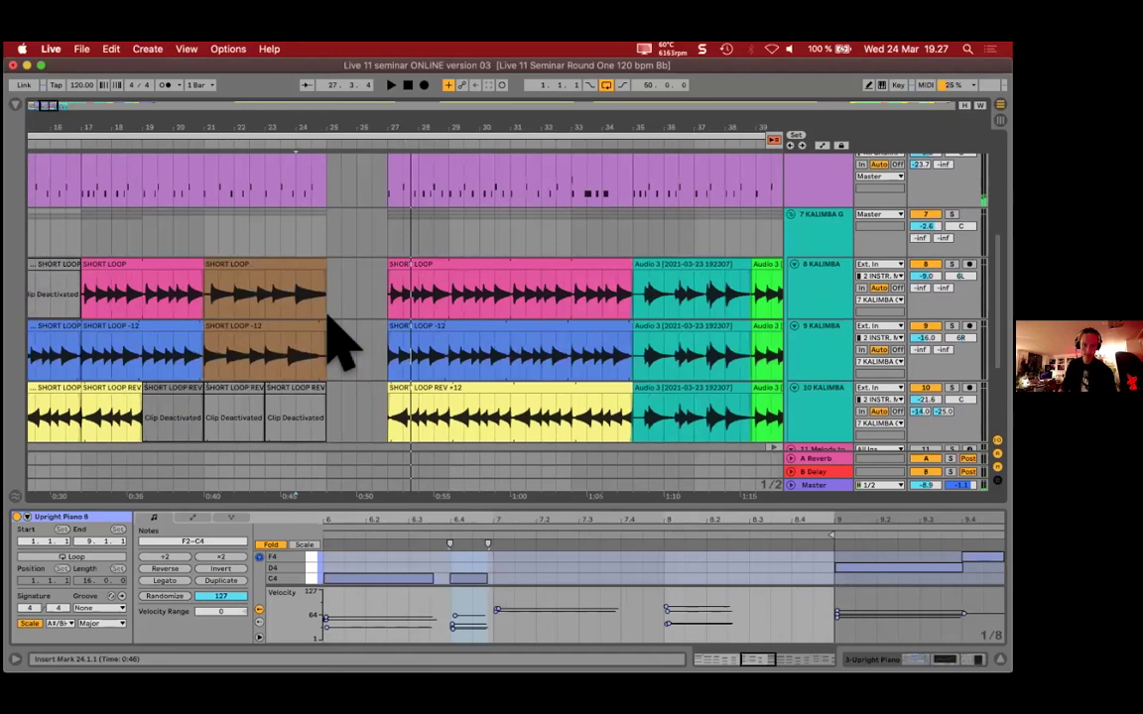
left_click_drag(284, 298, 324, 354)
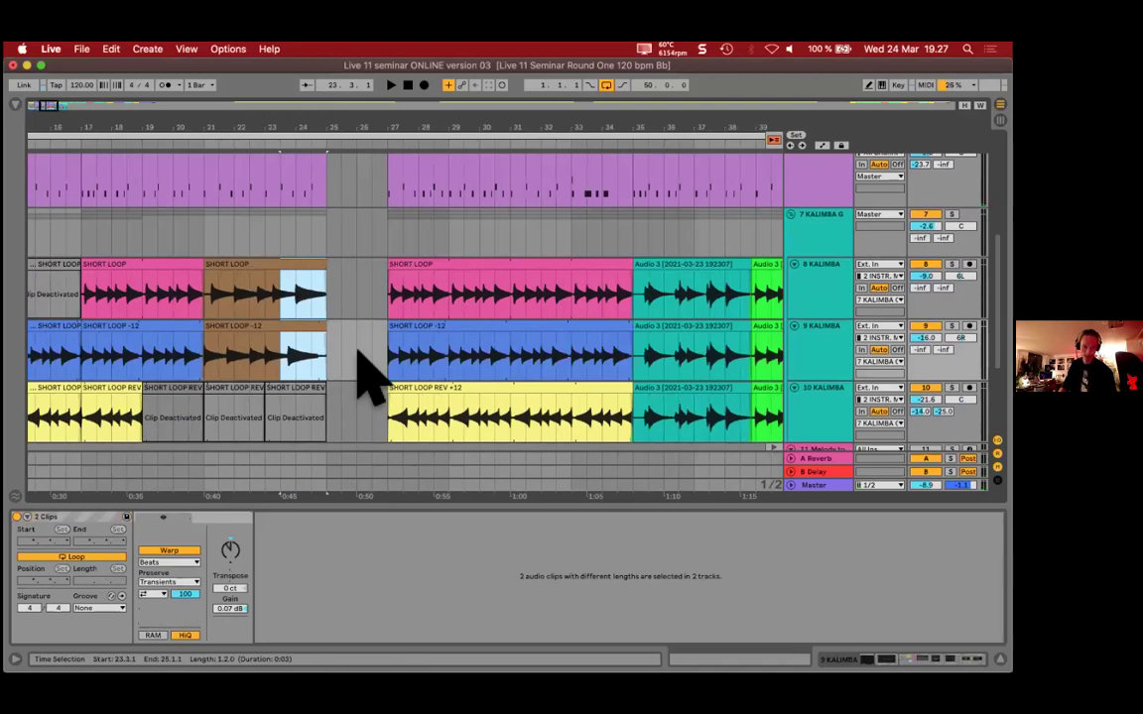
key("super+d")
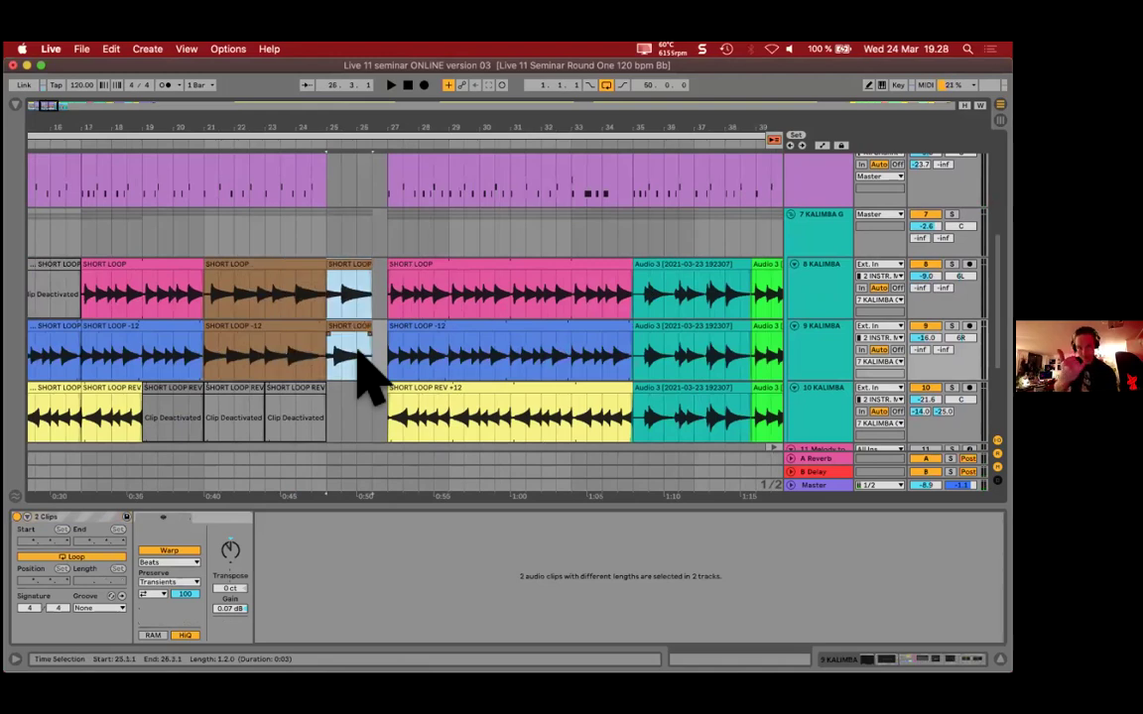
key("r")
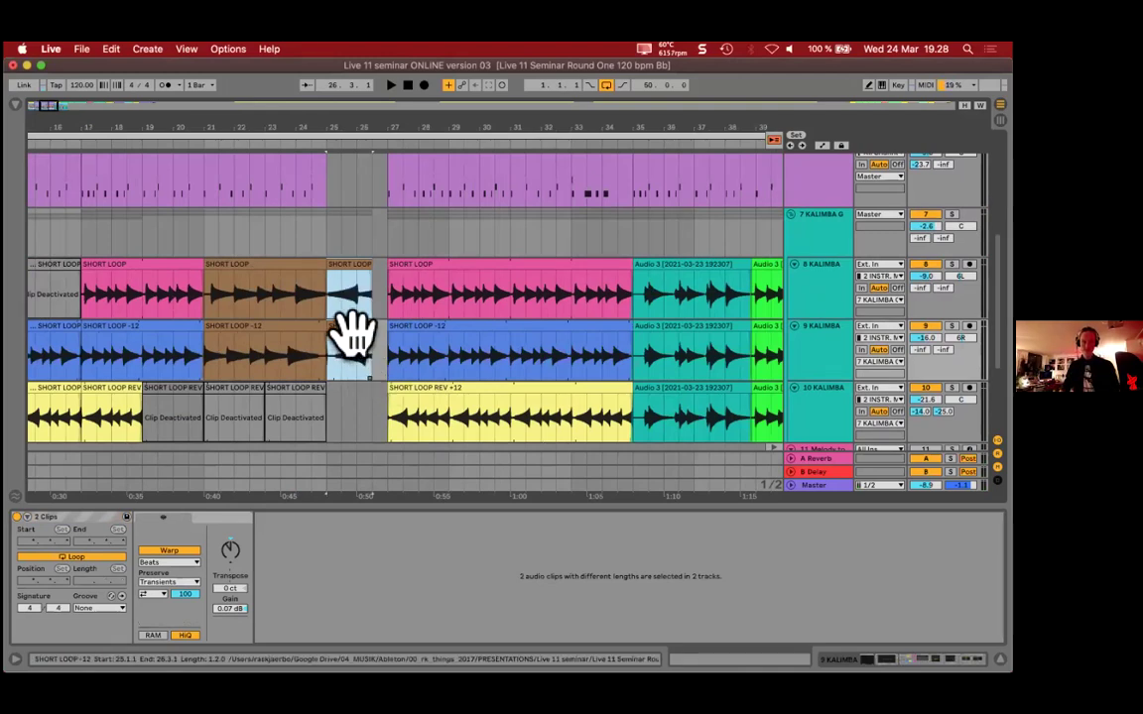
Step: Move the bar-25 SHORT LOOP -12 piece's sample start later, then select both bar-25 pieces
left_click(349, 335)
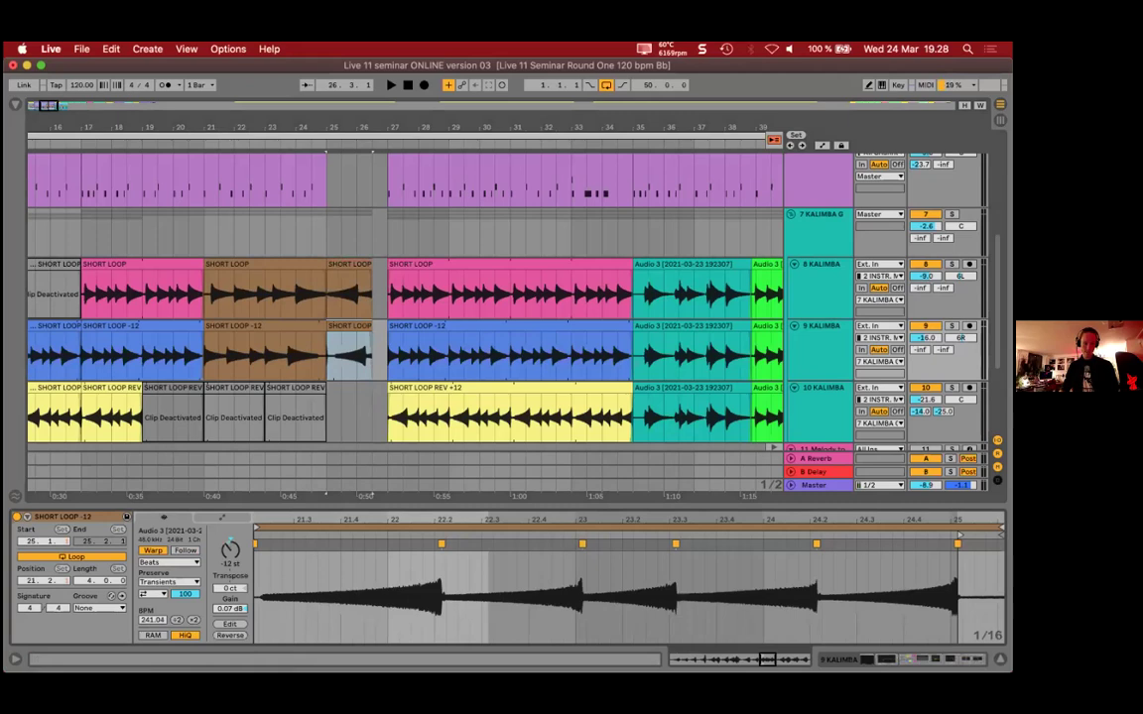
left_click(357, 277)
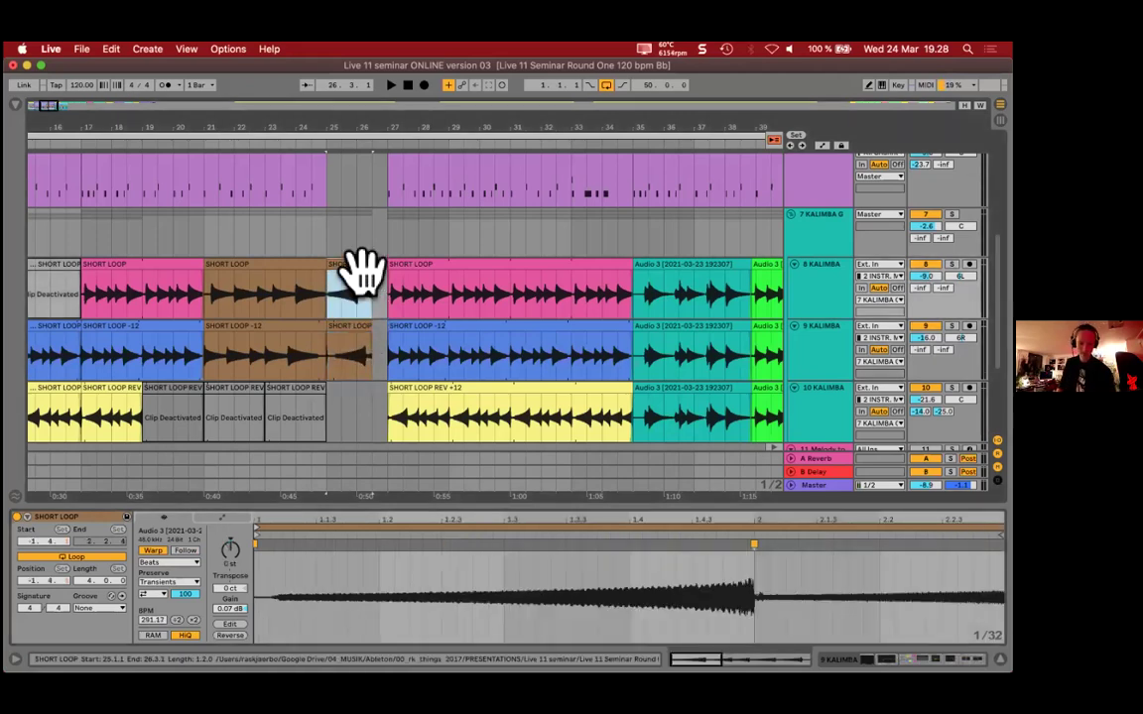
scroll(322, 383, "up", 2)
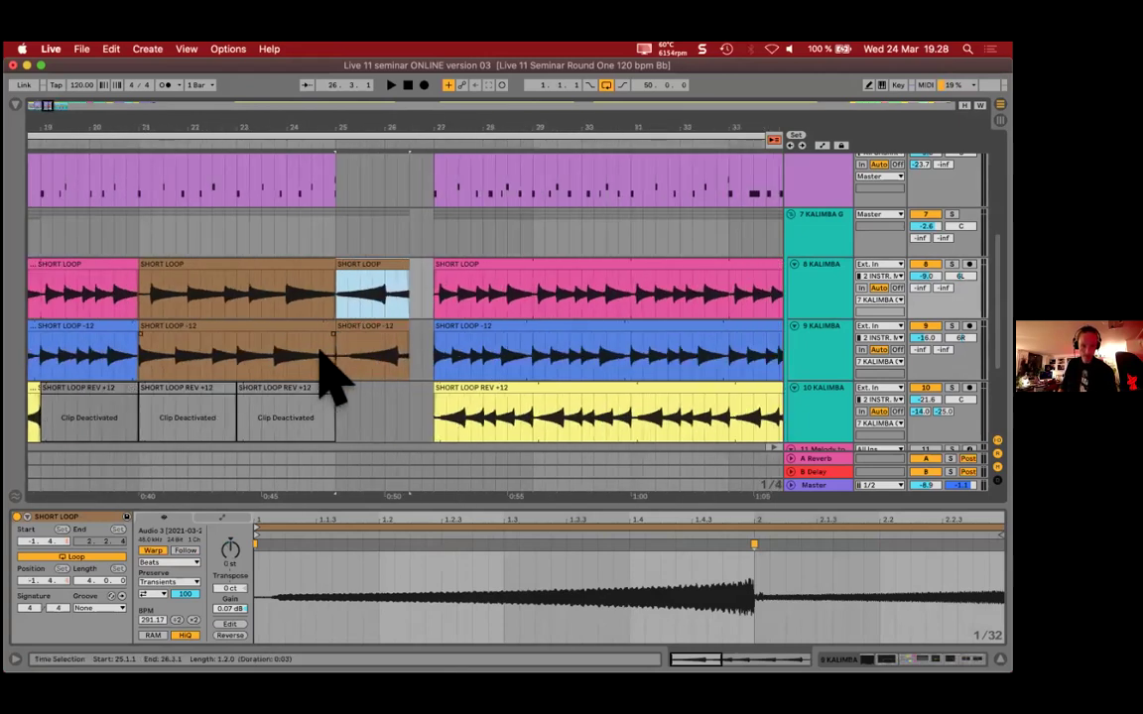
scroll(367, 357, "up", 2)
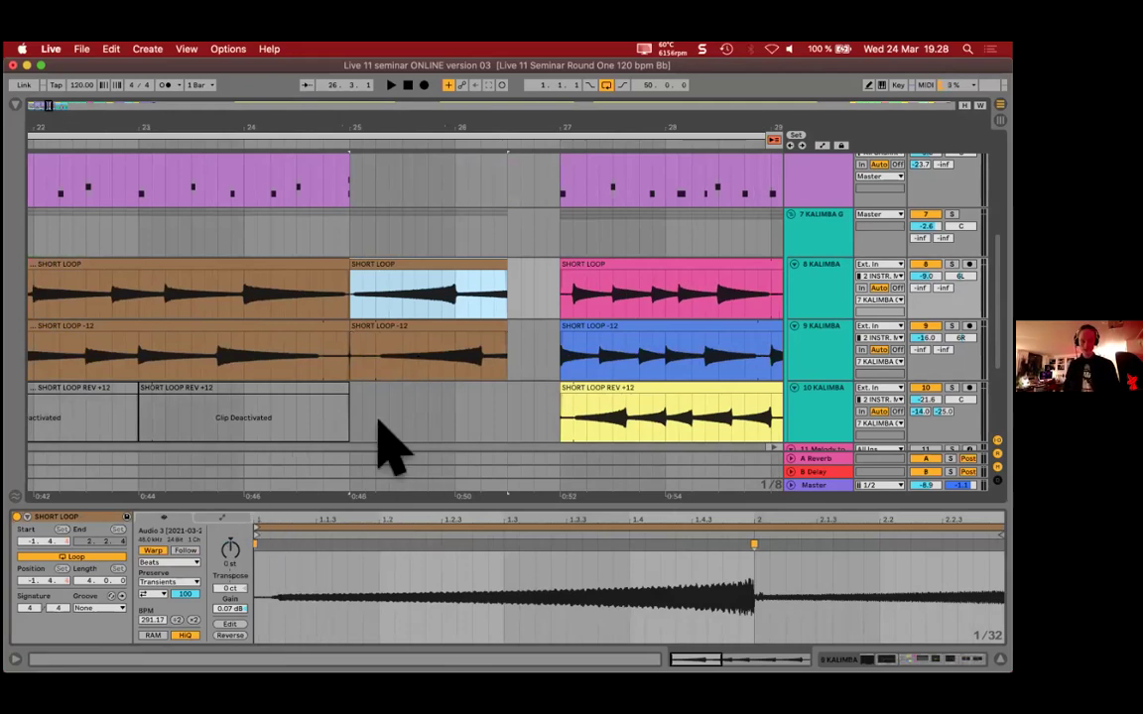
left_click(415, 340)
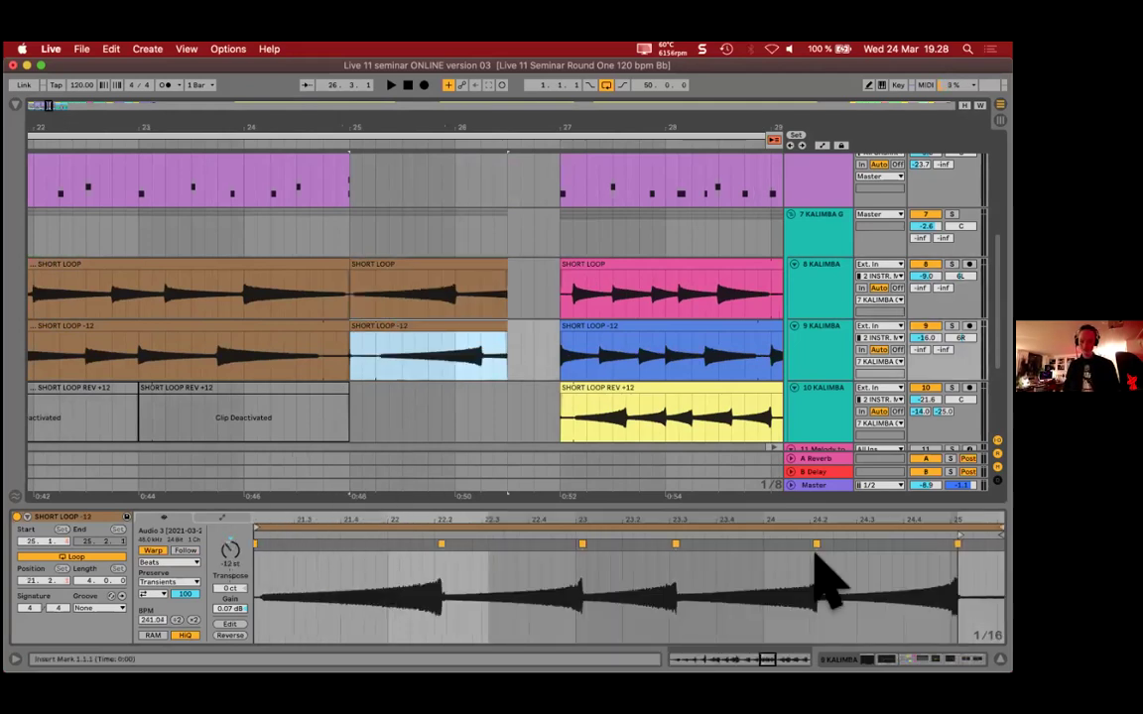
left_click(859, 544)
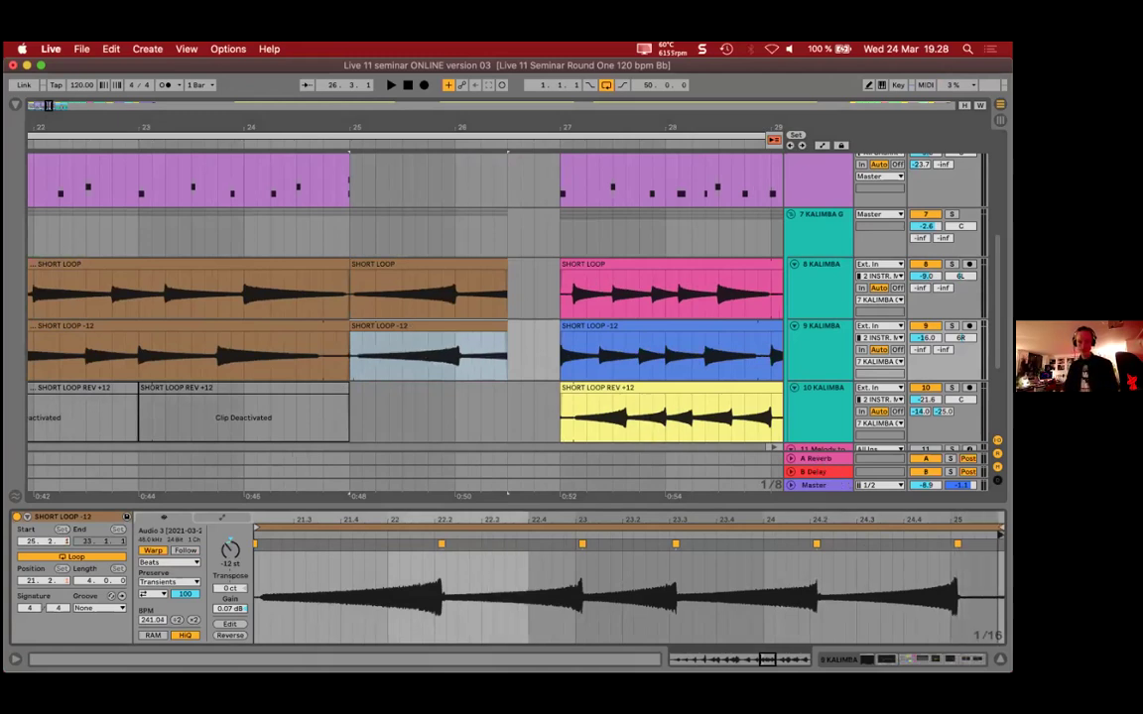
key("Right")
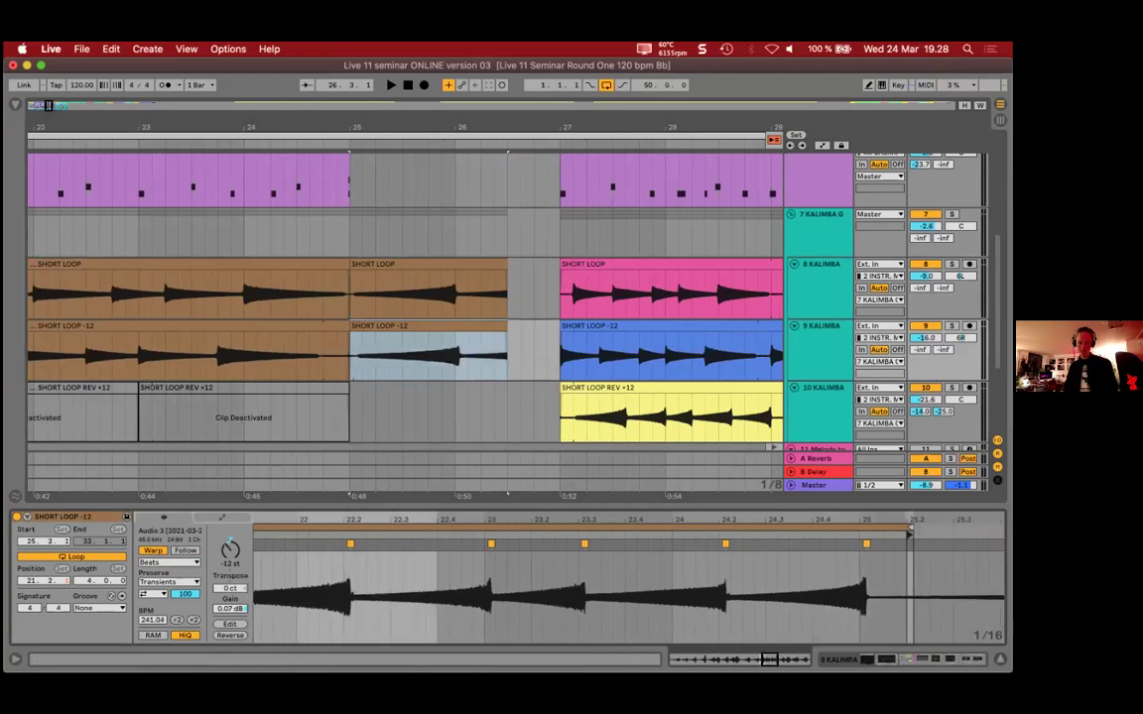
left_click(444, 263)
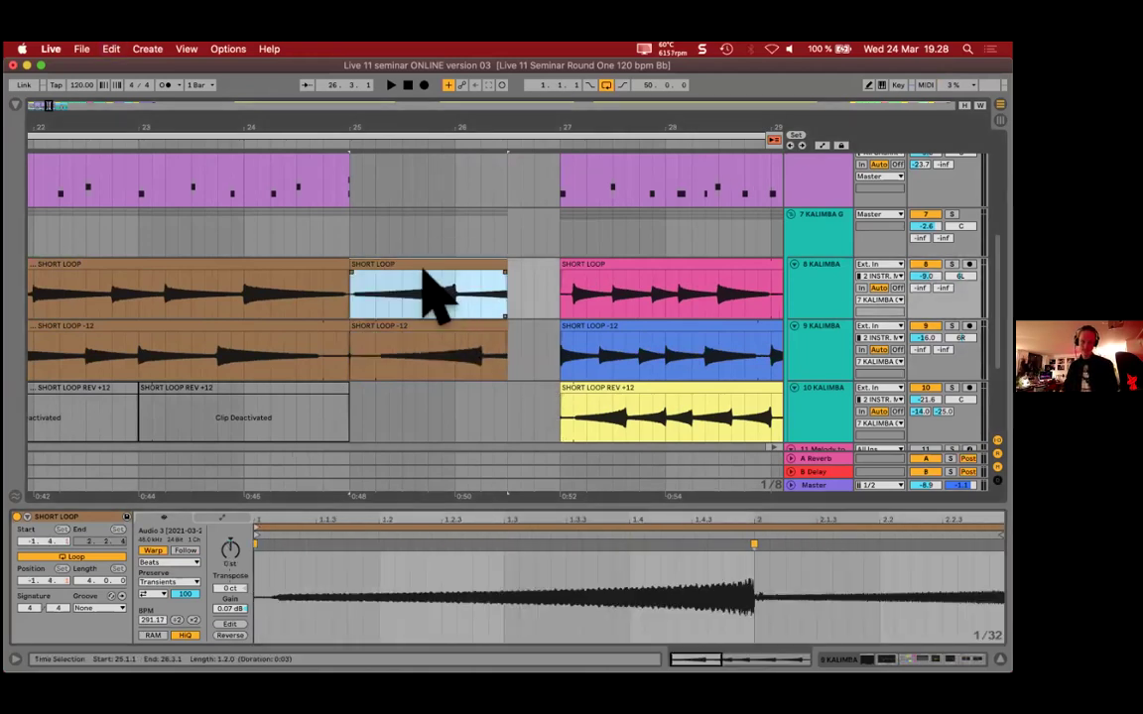
left_click(436, 342, "shift")
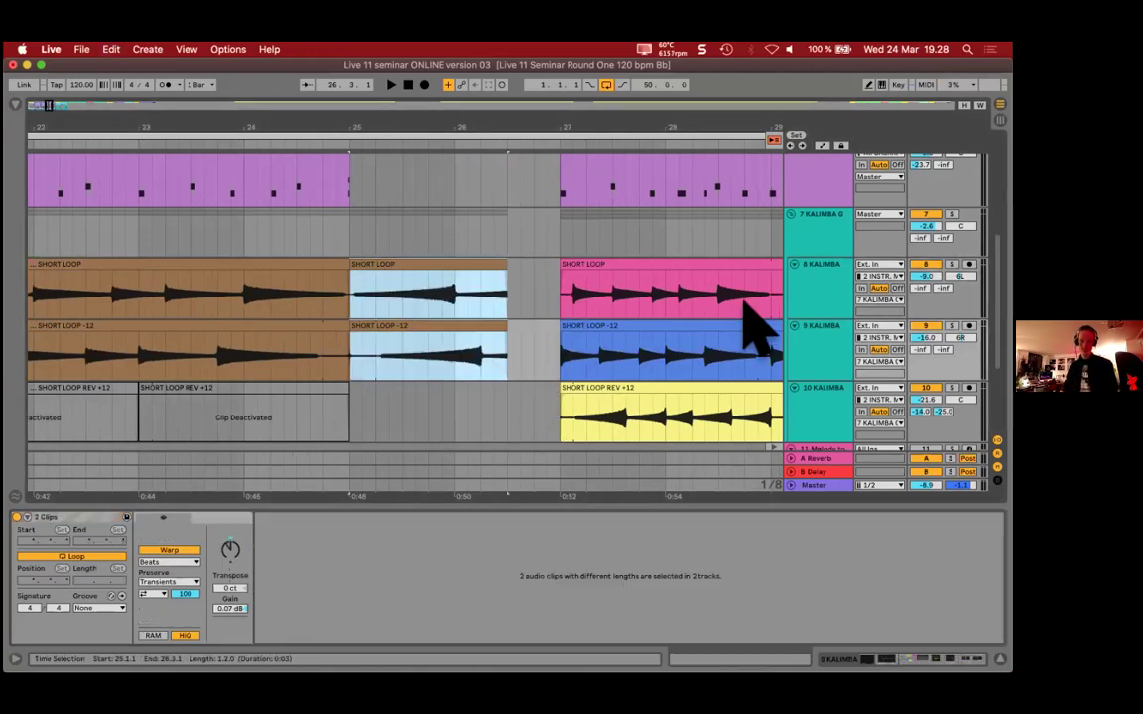
Step: Make the 8 KALIMBA and 9 KALIMBA tracks much taller
left_click(808, 285)
left_click(816, 332, "shift")
left_click_drag(817, 323, 832, 396)
scroll(541, 322, "down", 2)
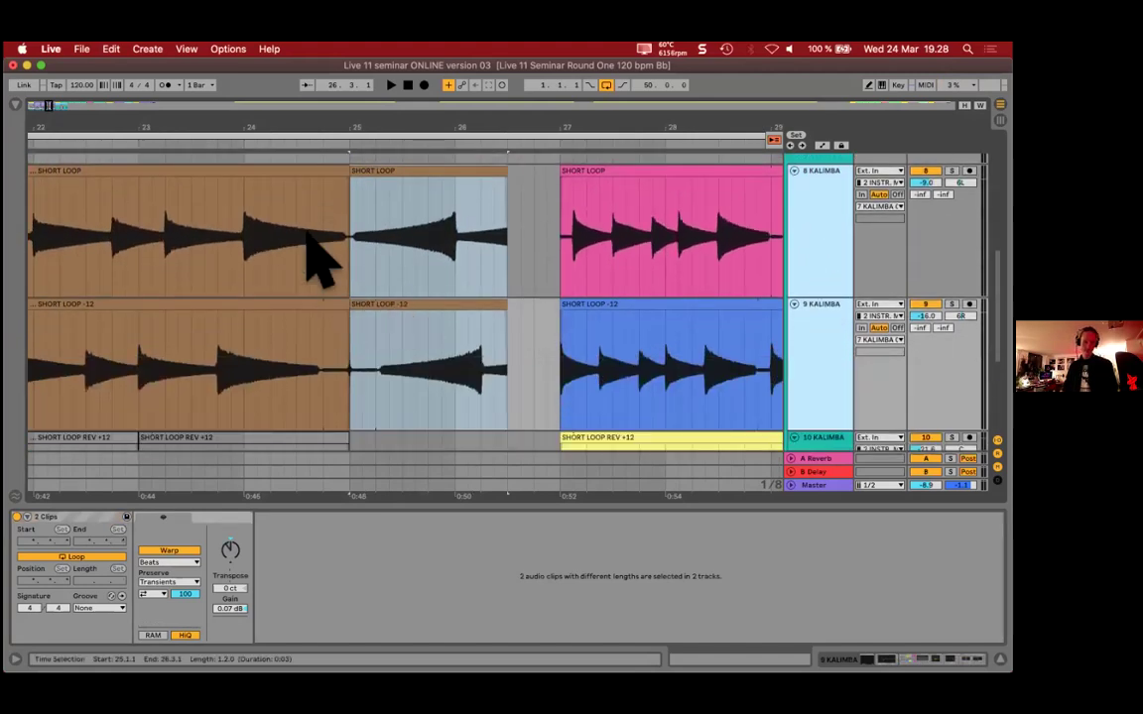
Step: Zoom the arrangement to bars 19–31 and mark a short range on track 8 near bar 21
left_click_drag(242, 132, 182, 258)
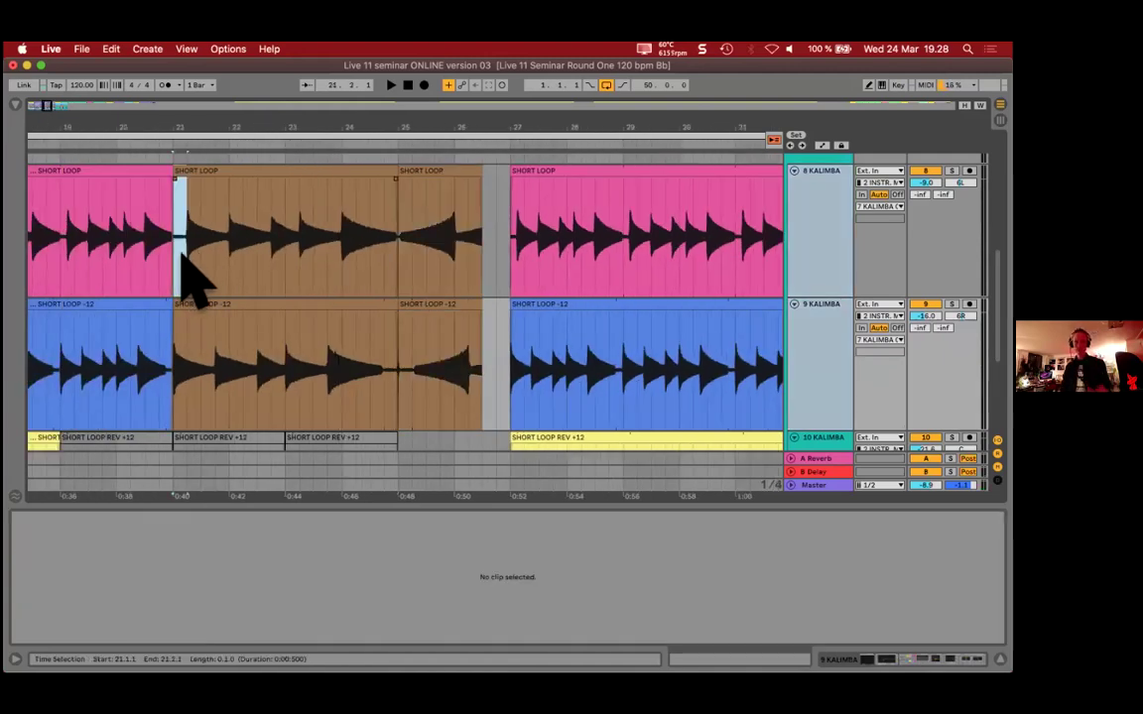
left_click(182, 253)
left_click(176, 375)
left_click(191, 247)
left_click(195, 250)
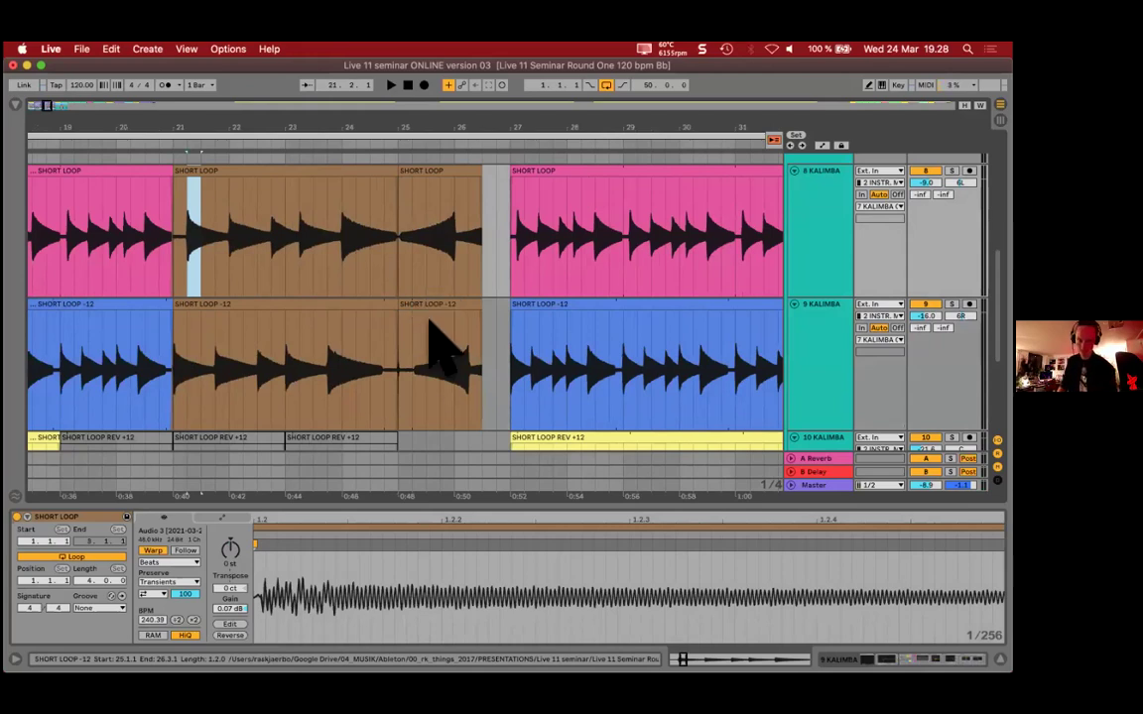
Step: Select the SHORT LOOP -12 clip at bar 25
scroll(454, 352, "up", 3)
scroll(447, 367, "up", 2)
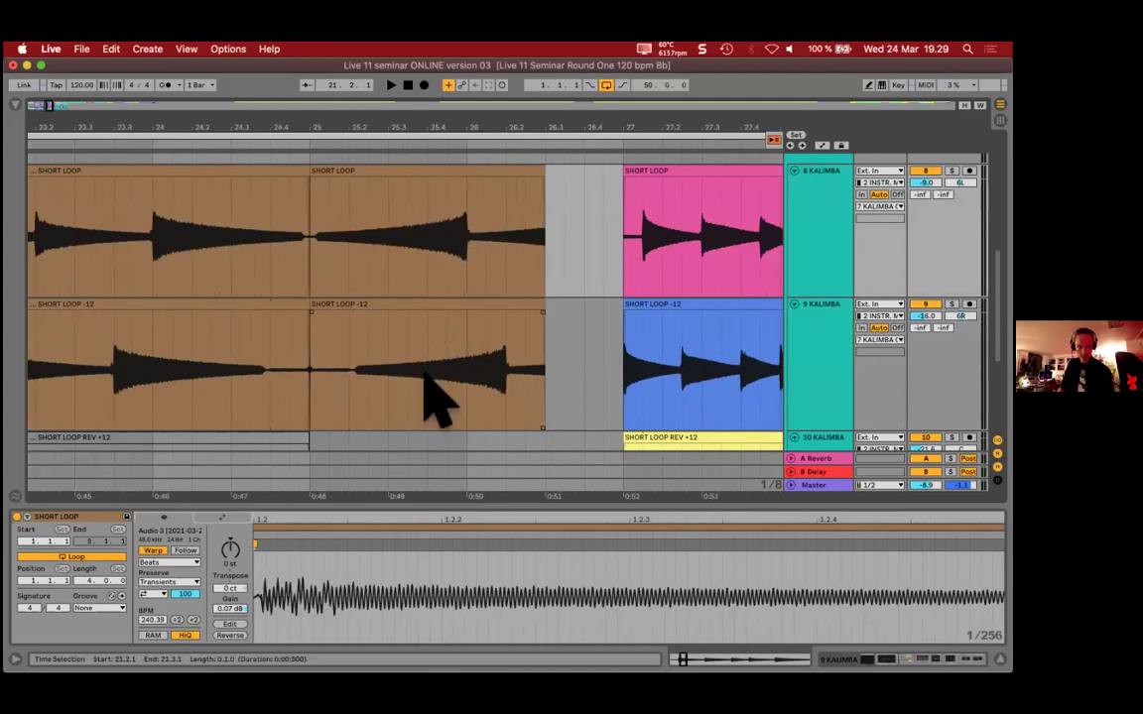
left_click(426, 382)
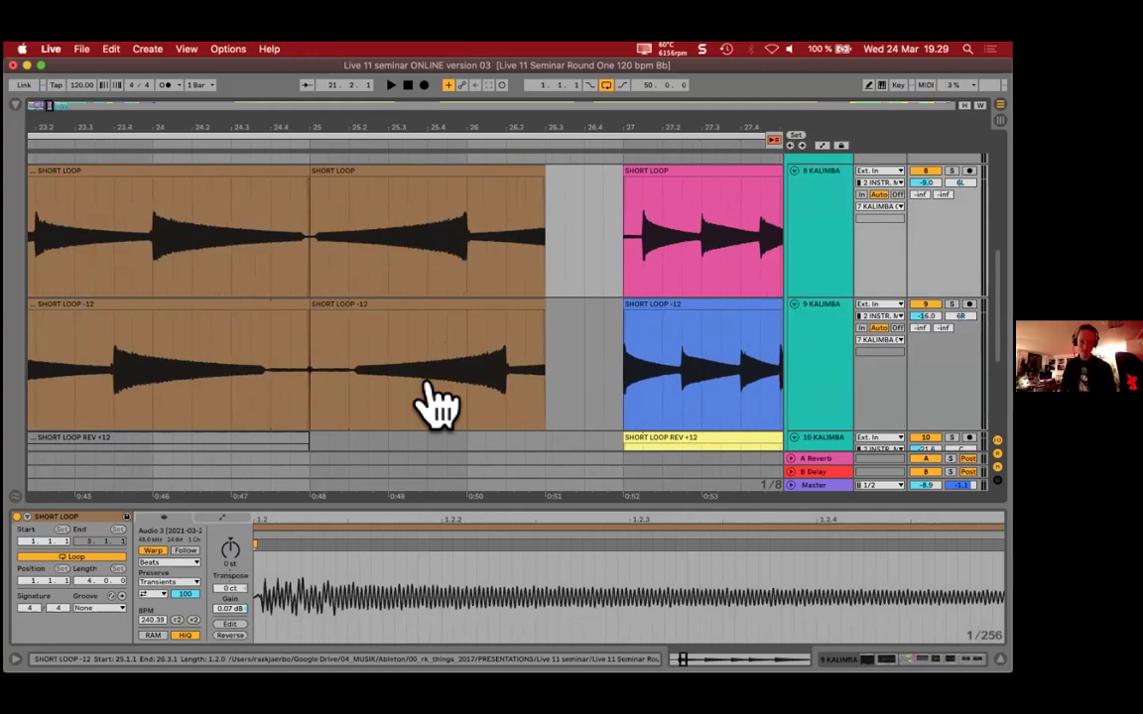
Step: Slide the audio inside the bar-25 SHORT LOOP -12 clip so its swell comes earlier
left_click(484, 397)
mouse_move(451, 412)
left_mouse_down()
mouse_move(576, 420)
mouse_move(433, 438)
mouse_move(447, 433)
left_mouse_up()
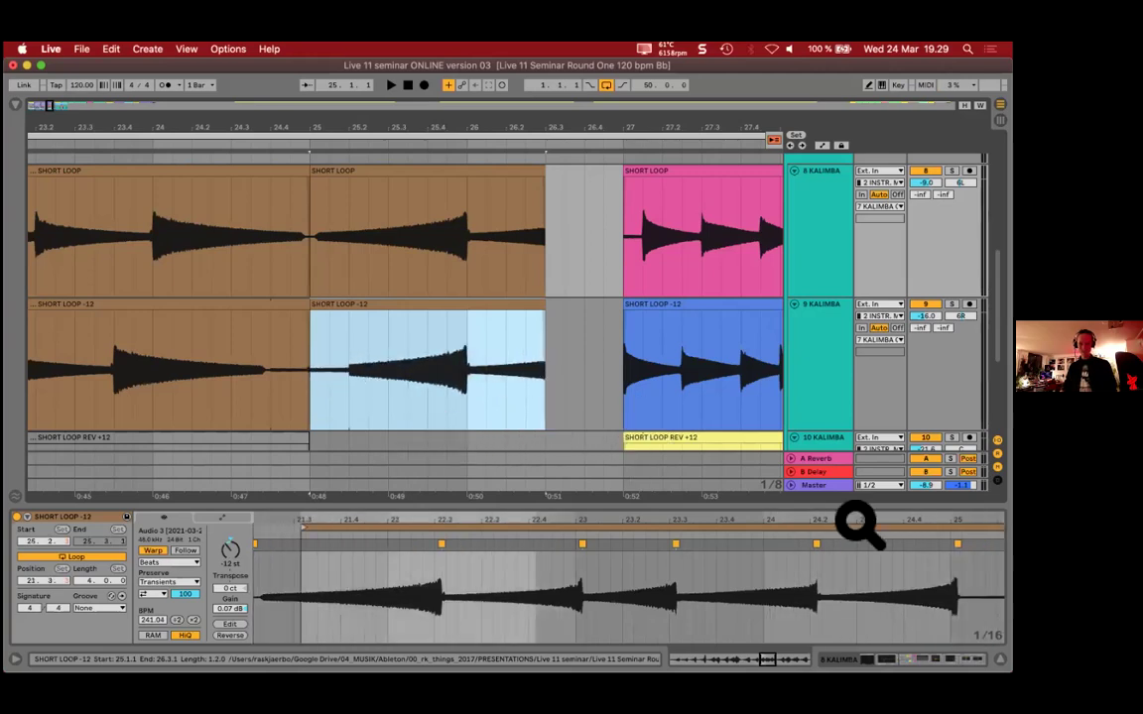
mouse_move(599, 522)
left_mouse_down()
mouse_move(594, 535)
mouse_move(607, 517)
mouse_move(607, 555)
left_mouse_up()
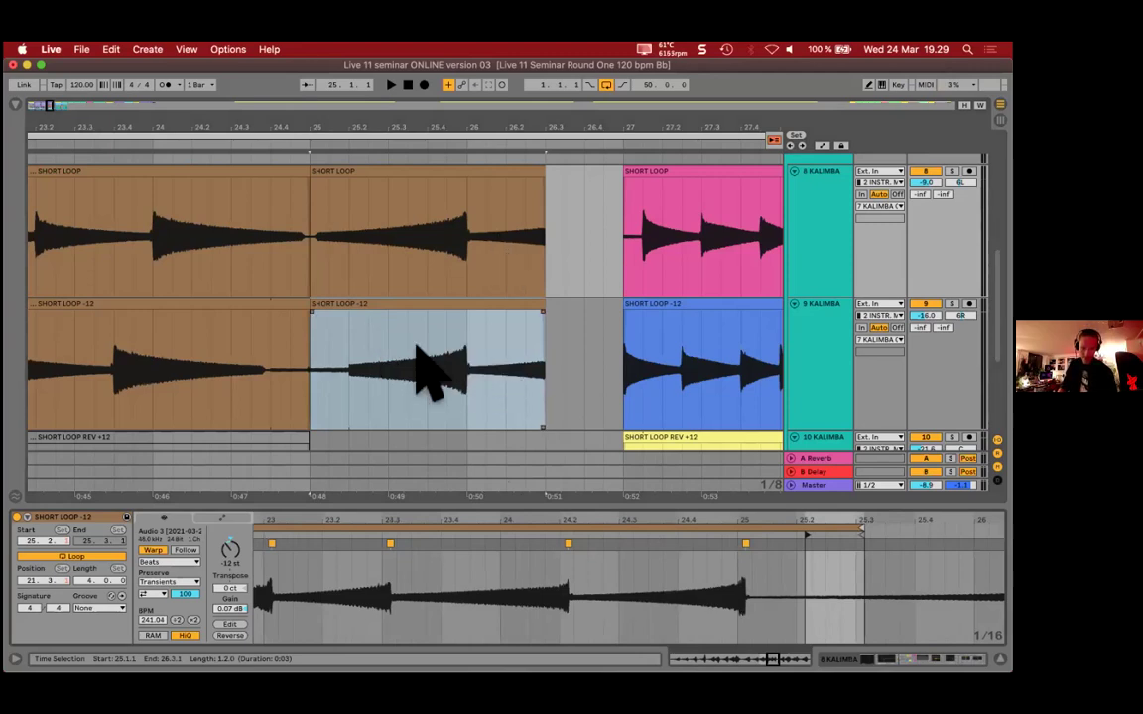
mouse_move(454, 383)
left_mouse_down()
mouse_move(433, 395)
mouse_move(535, 401)
mouse_move(456, 415)
mouse_move(475, 415)
mouse_move(465, 388)
left_mouse_up()
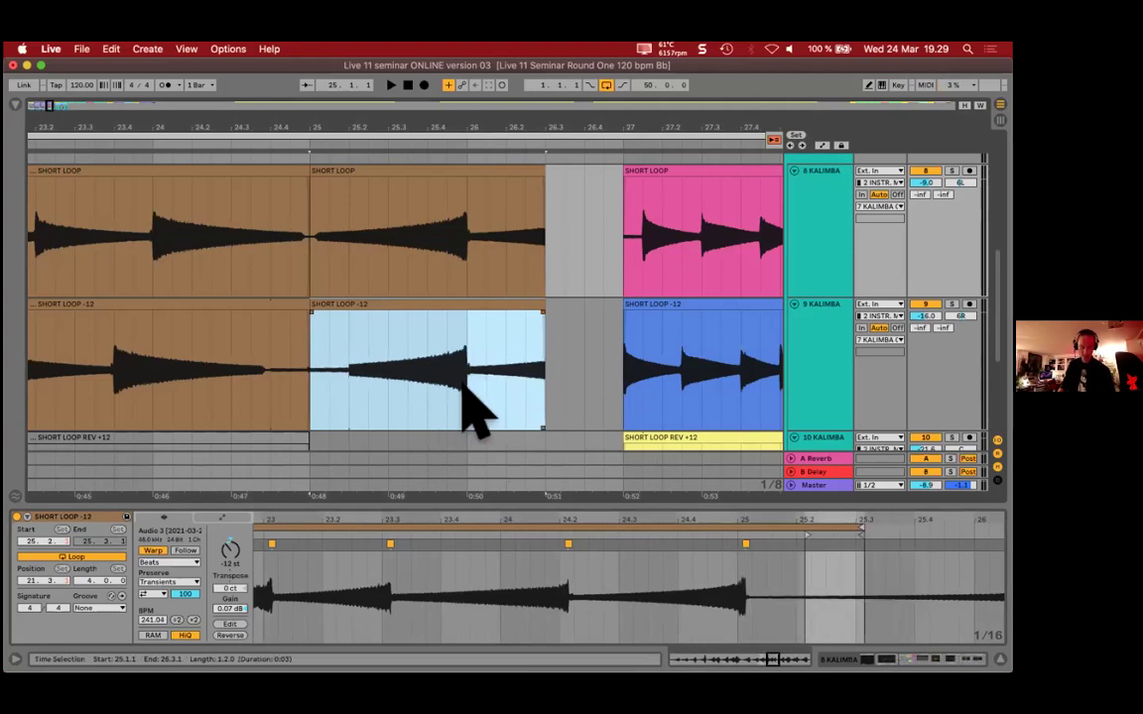
left_click(474, 409)
mouse_move(486, 405)
left_mouse_down()
mouse_move(459, 412)
mouse_move(523, 407)
mouse_move(436, 407)
mouse_move(501, 406)
mouse_move(481, 411)
left_mouse_up()
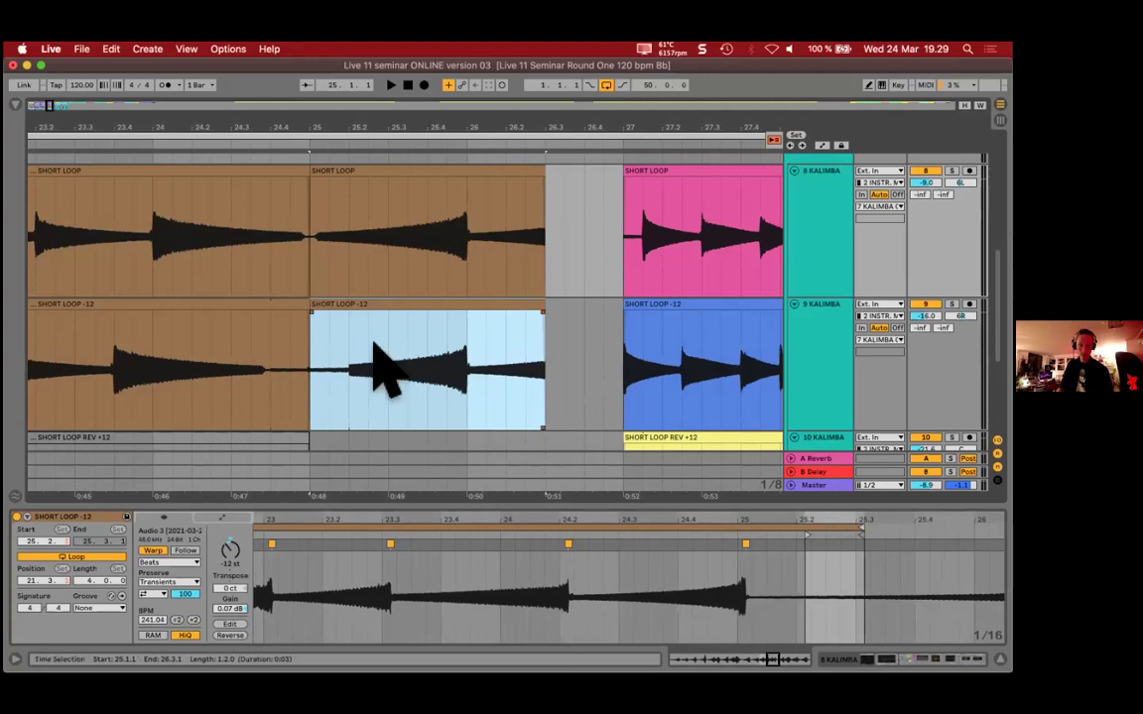
Step: Adjust the -12 clip's loop end in the Clip View, then restore it
mouse_move(346, 402)
left_mouse_down()
mouse_move(314, 387)
mouse_move(358, 403)
mouse_move(312, 390)
mouse_move(349, 400)
left_mouse_up()
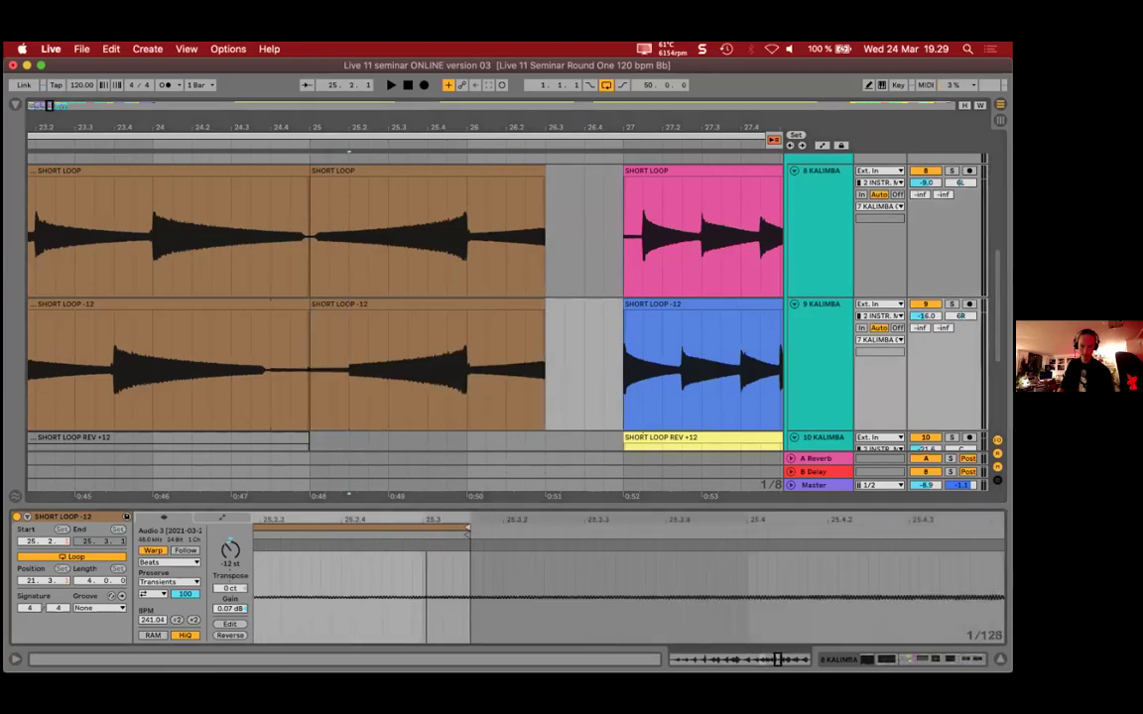
mouse_move(446, 533)
left_mouse_down()
mouse_move(467, 527)
mouse_move(446, 536)
mouse_move(439, 525)
mouse_move(462, 531)
left_mouse_up()
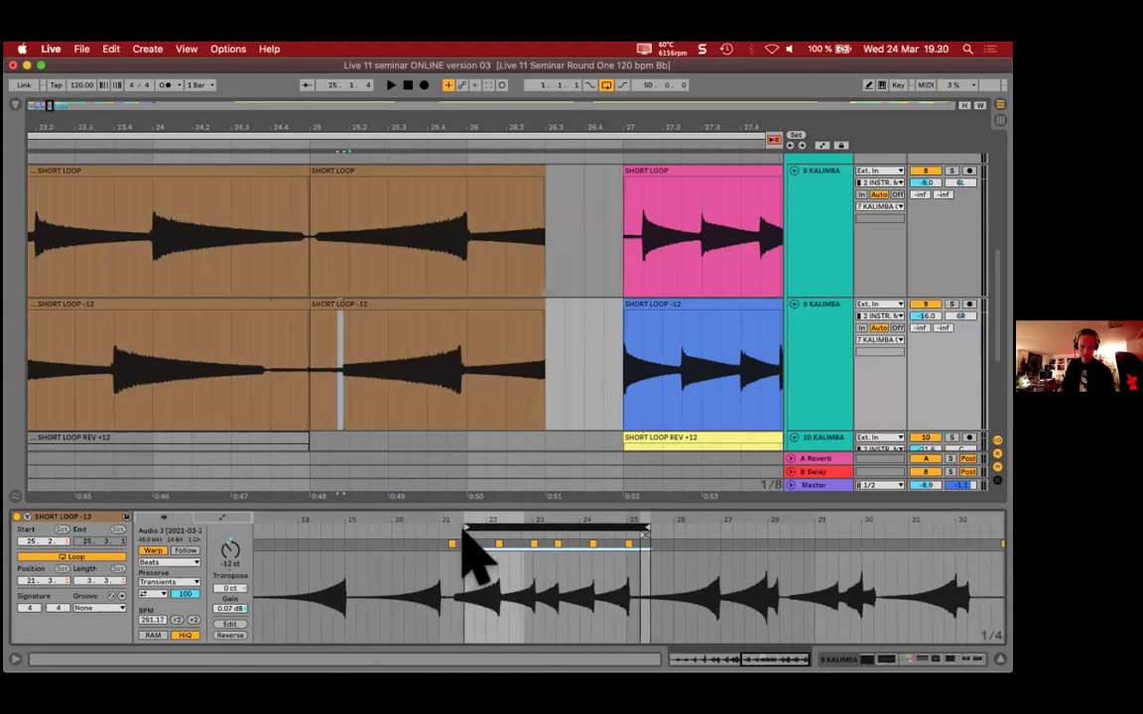
left_click_drag(466, 532, 459, 532)
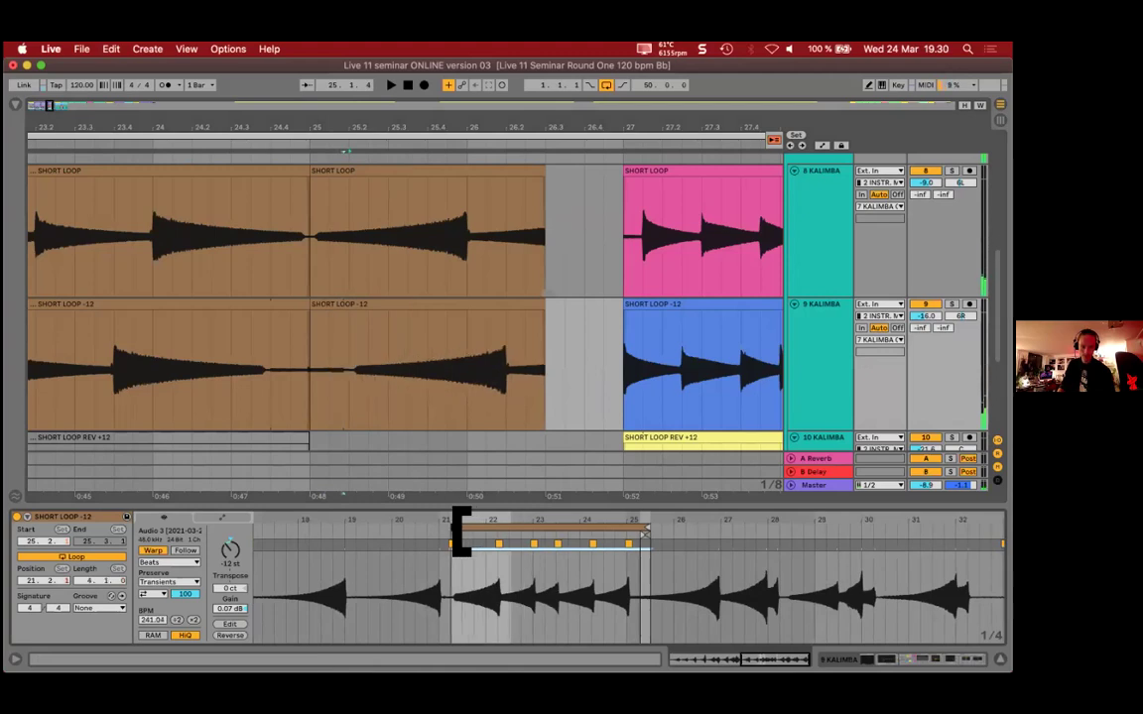
left_click(451, 404)
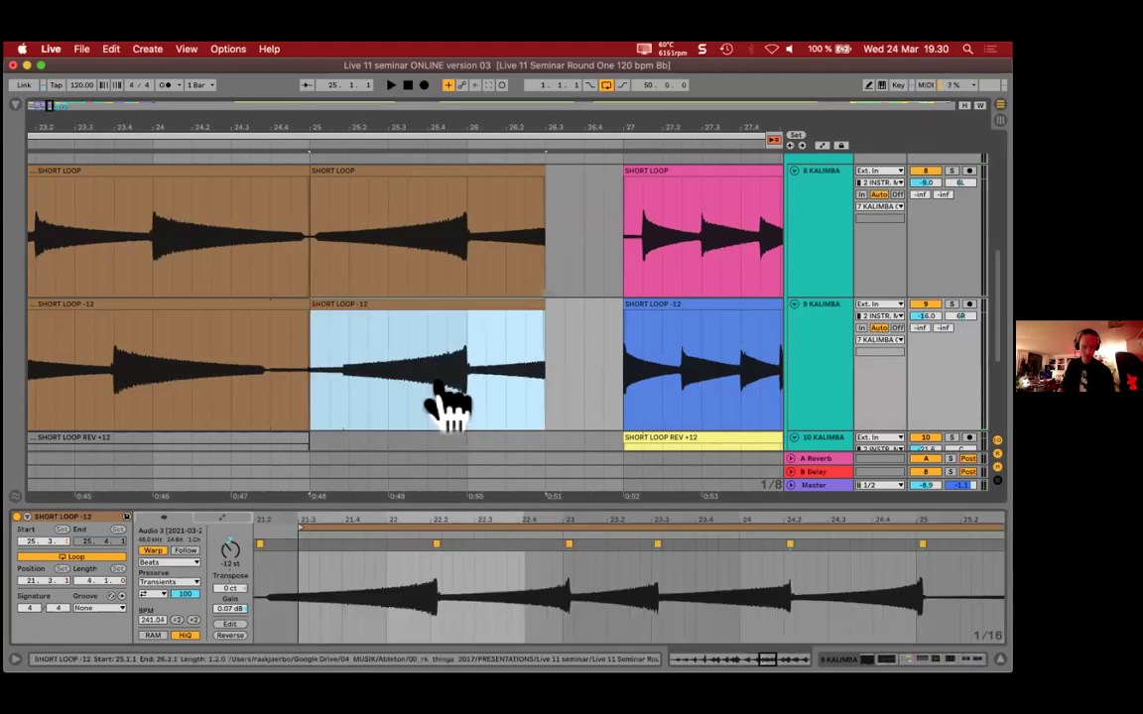
Step: Undo the audio slide and delete the -12 clip's tail from 26.1 to 26.3
key("z")
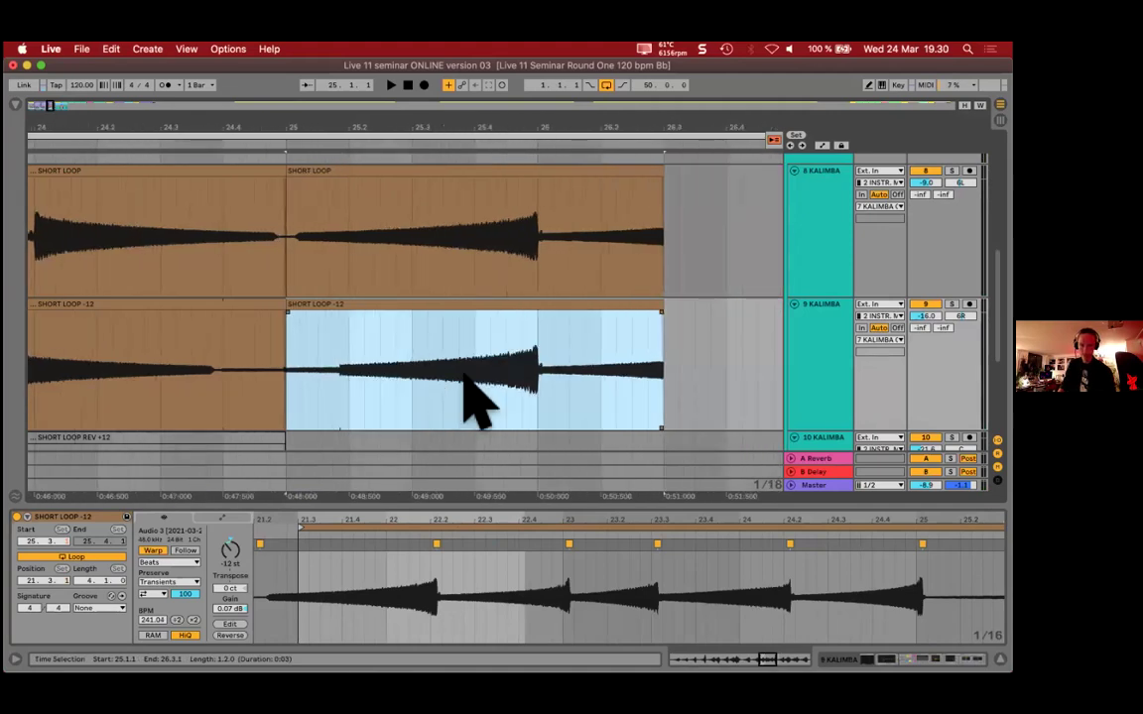
key("super+z")
left_click(459, 389)
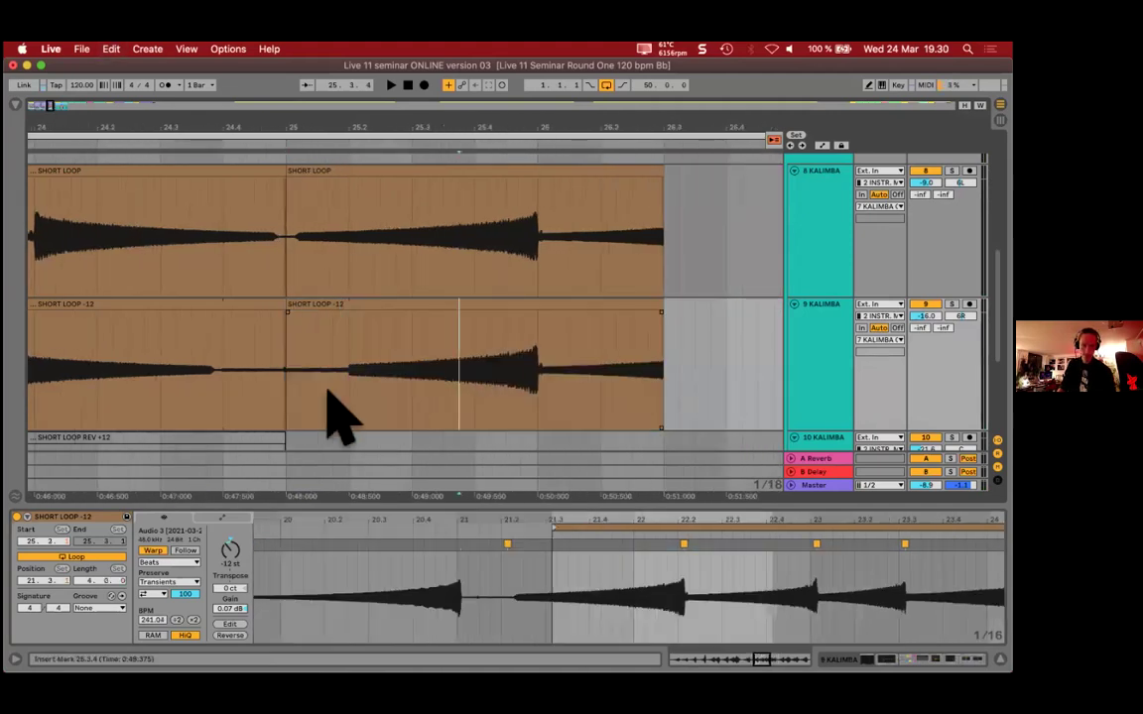
left_click(348, 395)
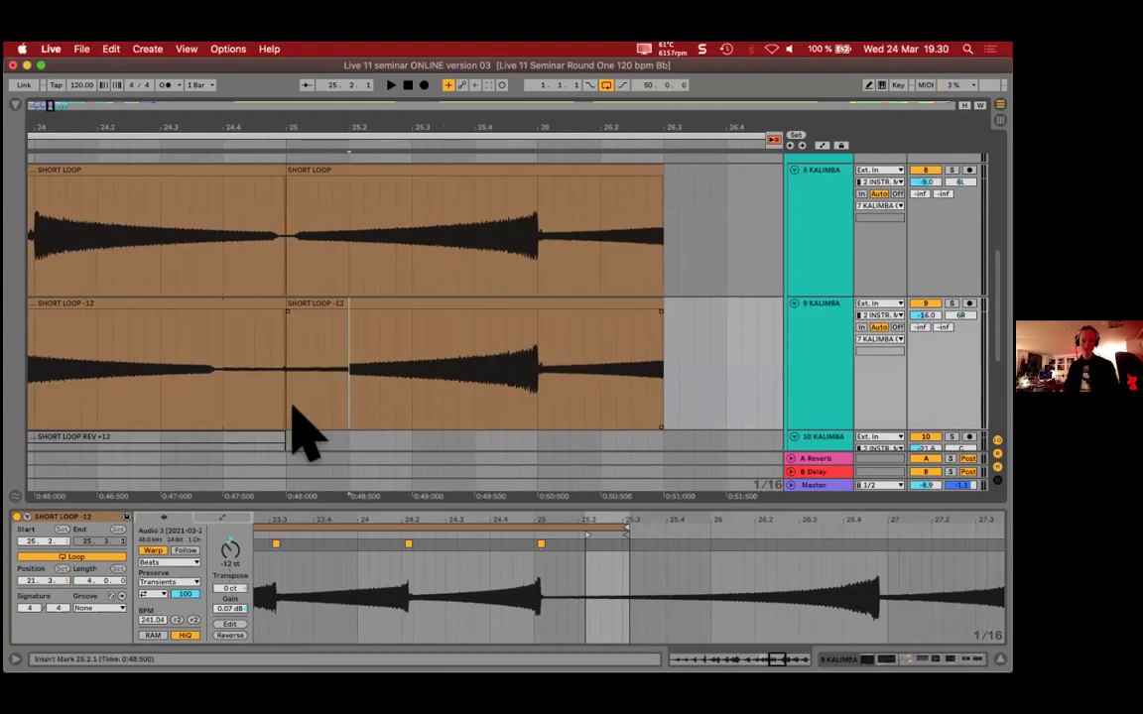
left_click(288, 406, "shift")
left_click_drag(541, 417, 660, 398)
key("Delete")
left_click(663, 395)
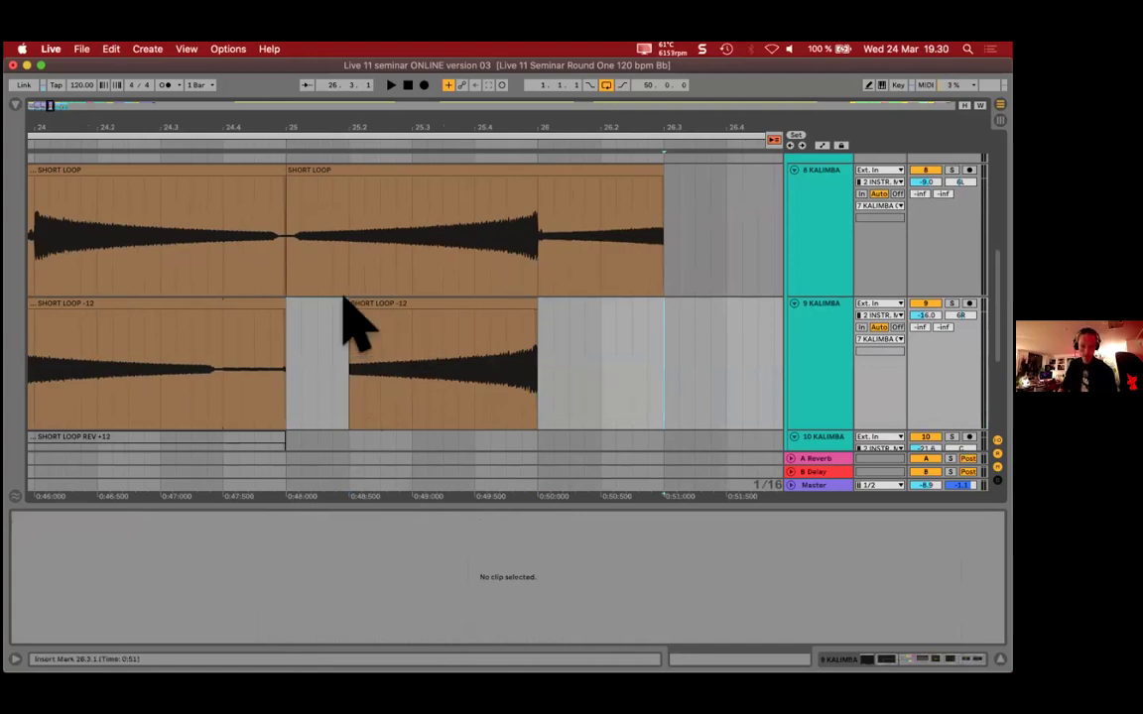
Step: Drag the -12 piece's start back to bar 25, then trim it to 25.2
mouse_move(359, 308)
left_mouse_down()
mouse_move(288, 313)
mouse_move(365, 317)
mouse_move(344, 318)
mouse_move(352, 330)
left_mouse_up()
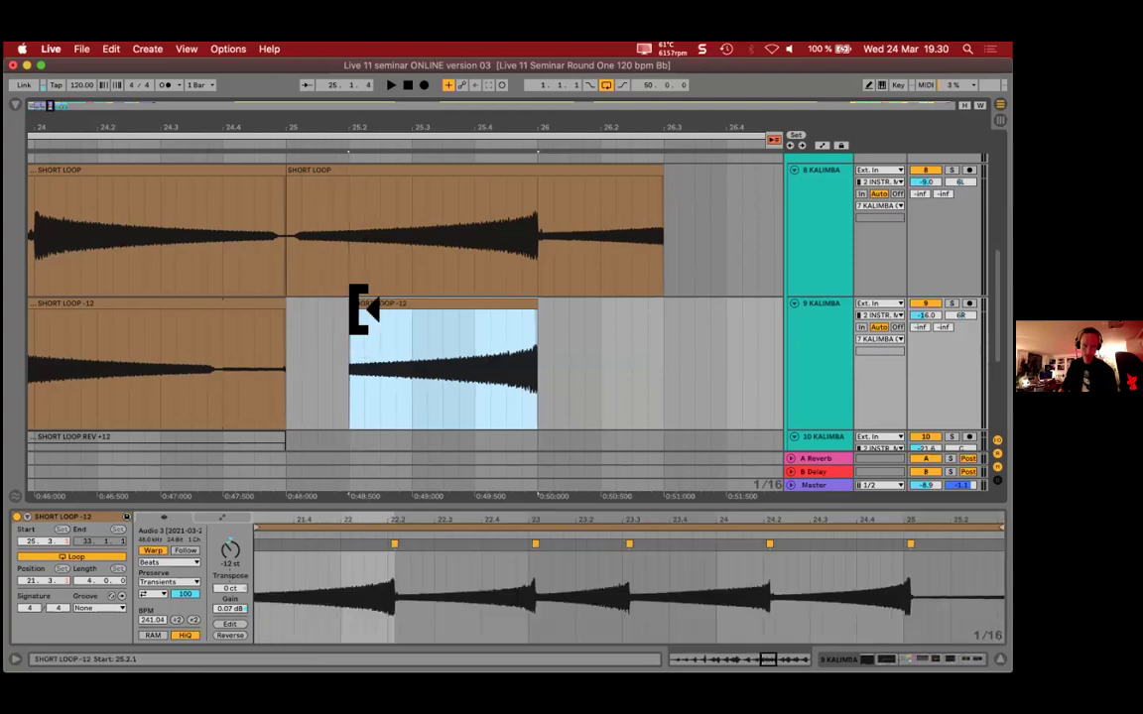
left_click_drag(342, 312, 295, 315)
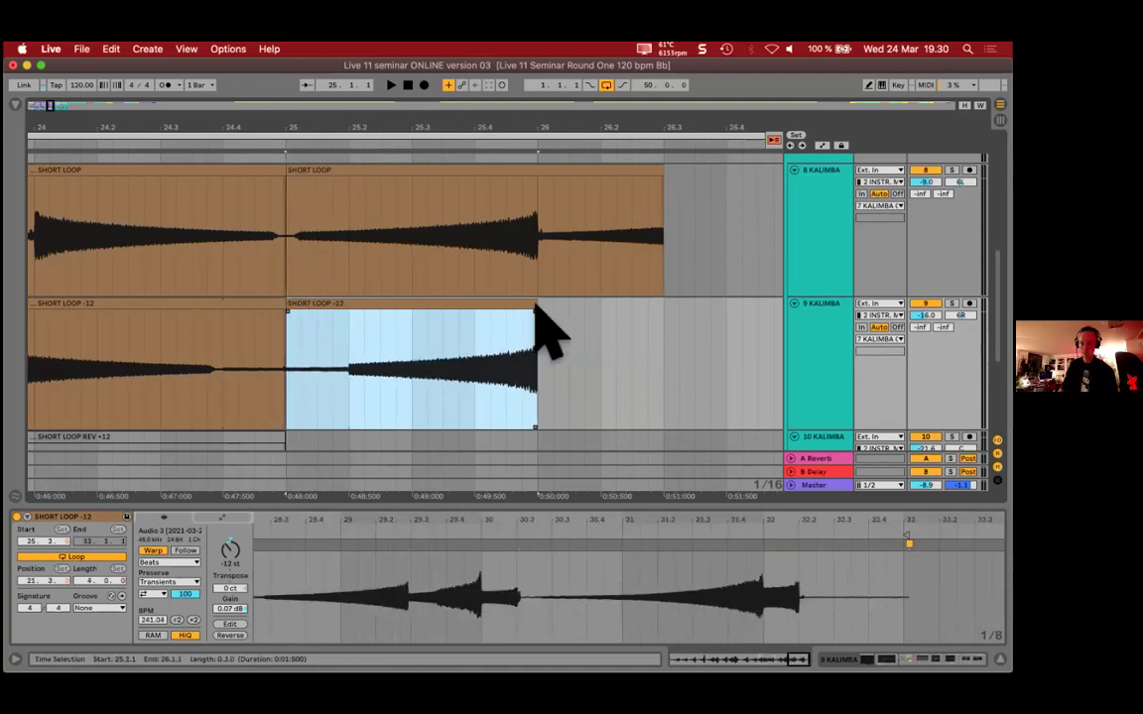
mouse_move(288, 316)
left_mouse_down()
mouse_move(353, 310)
mouse_move(273, 308)
left_mouse_up()
Step: Mark bar 24 to 24.2 across tracks 8 and 9
left_click(65, 367)
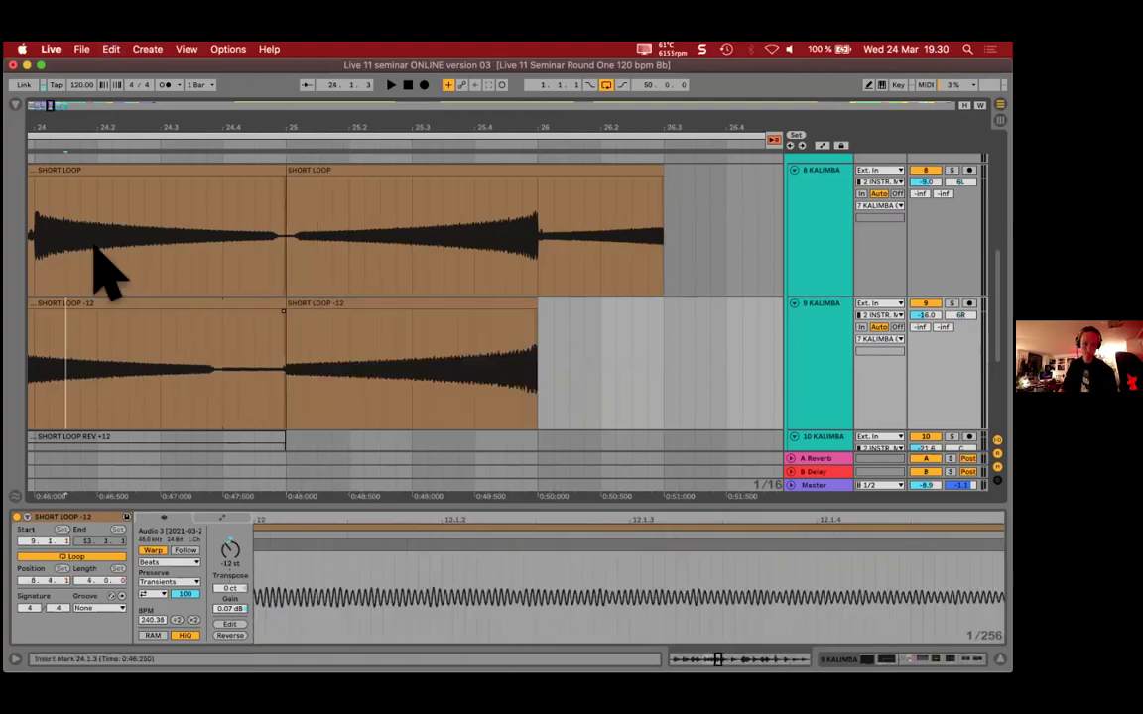
left_click(99, 263, "shift")
left_click(71, 364)
left_click_drag(54, 233, 127, 397)
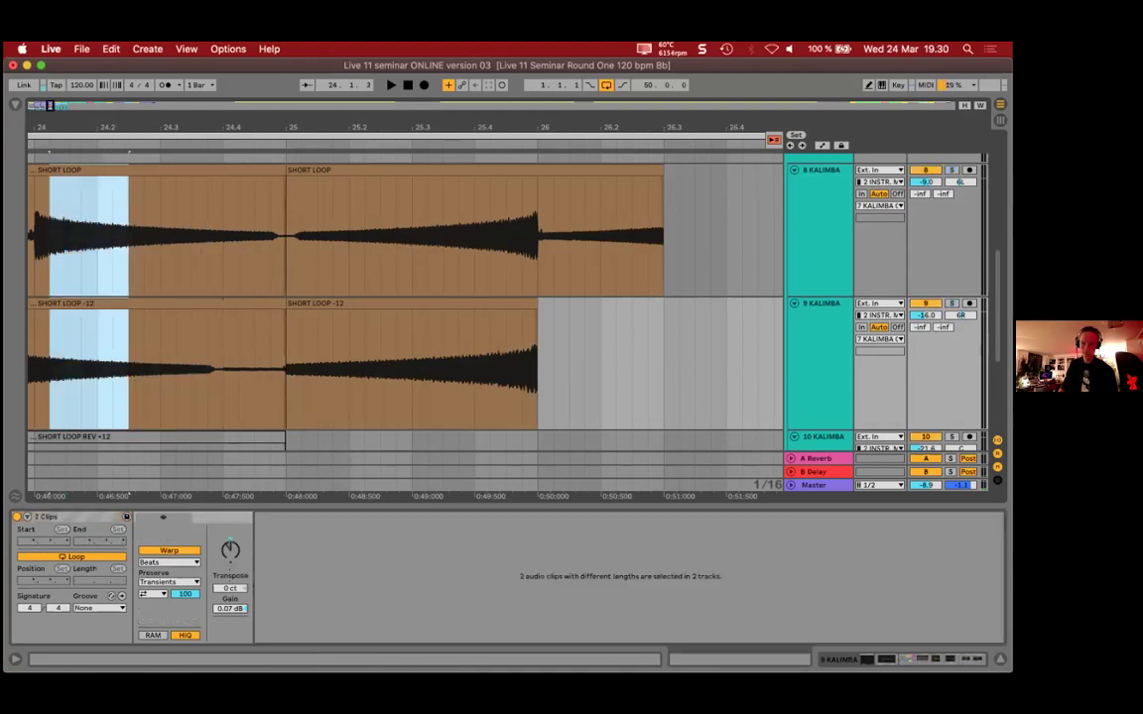
Step: Play the kalimba loops from 24.2.2 to hear them
left_click(111, 315)
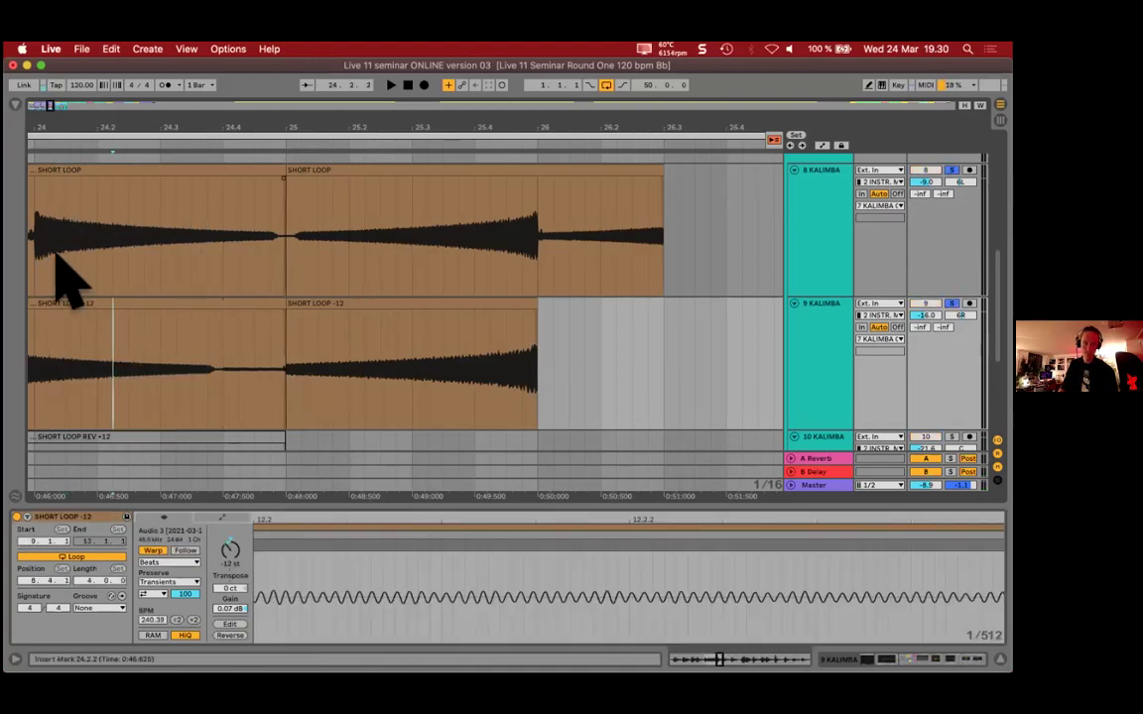
key("space")
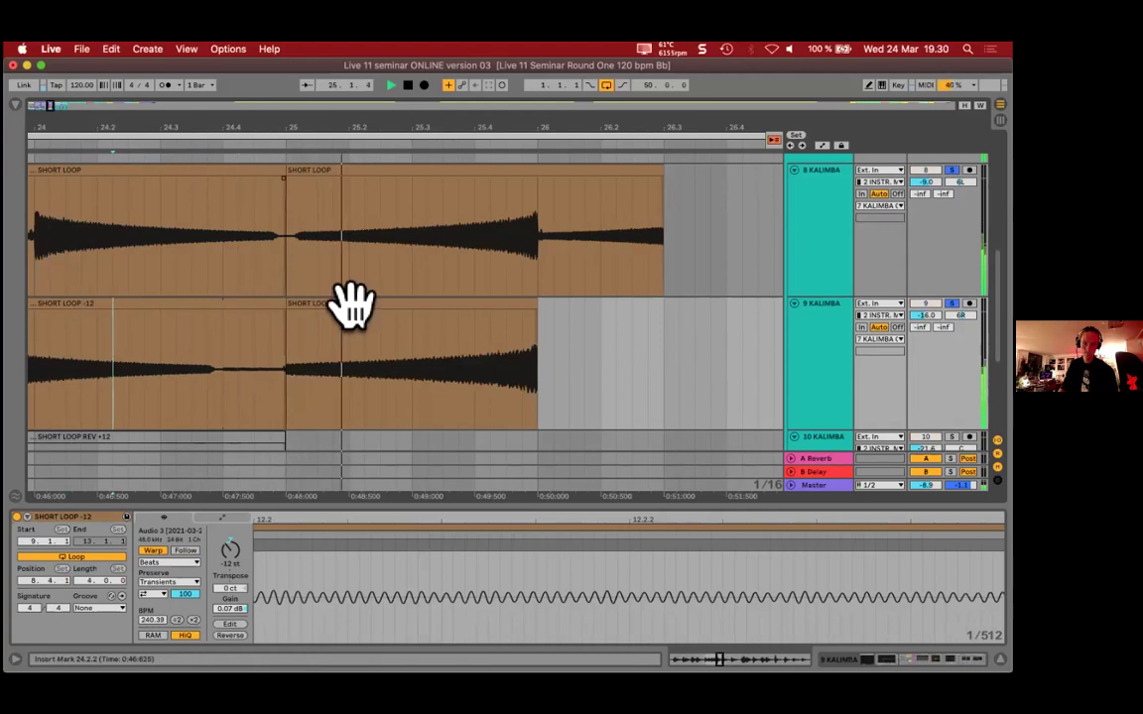
scroll(590, 367, "down", 5)
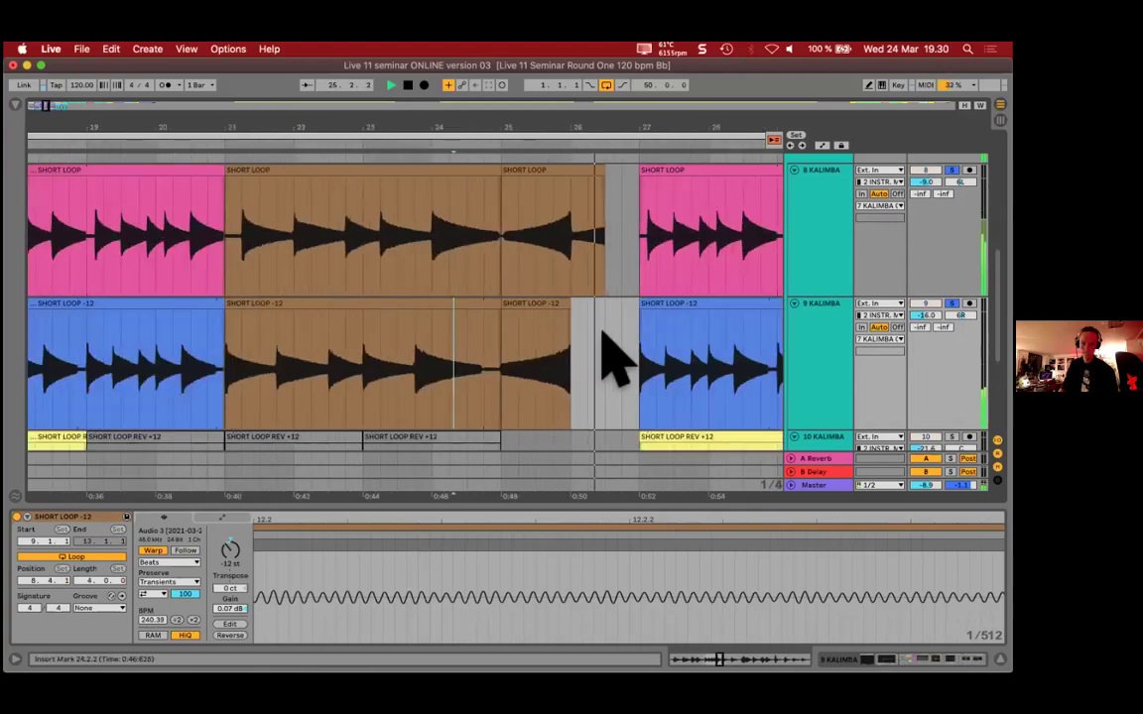
key("space")
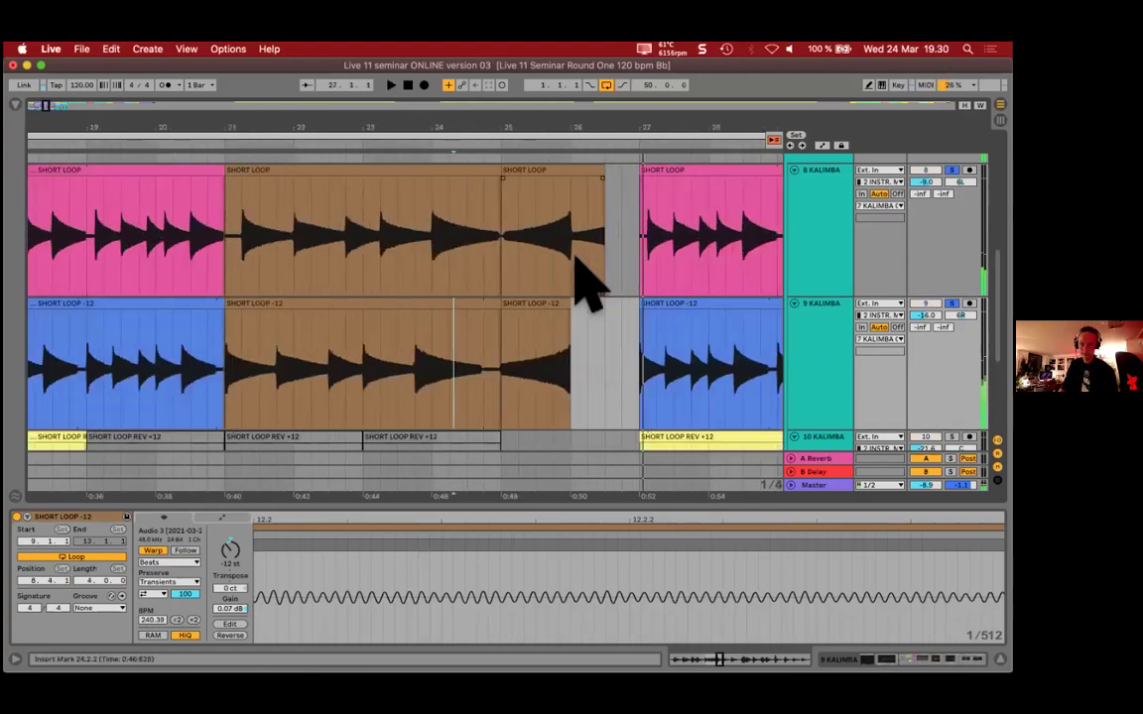
Step: Select the top loop from bar 26 and extend its end to 26.3.2
left_click_drag(573, 256, 598, 253)
scroll(600, 263, "up", 5)
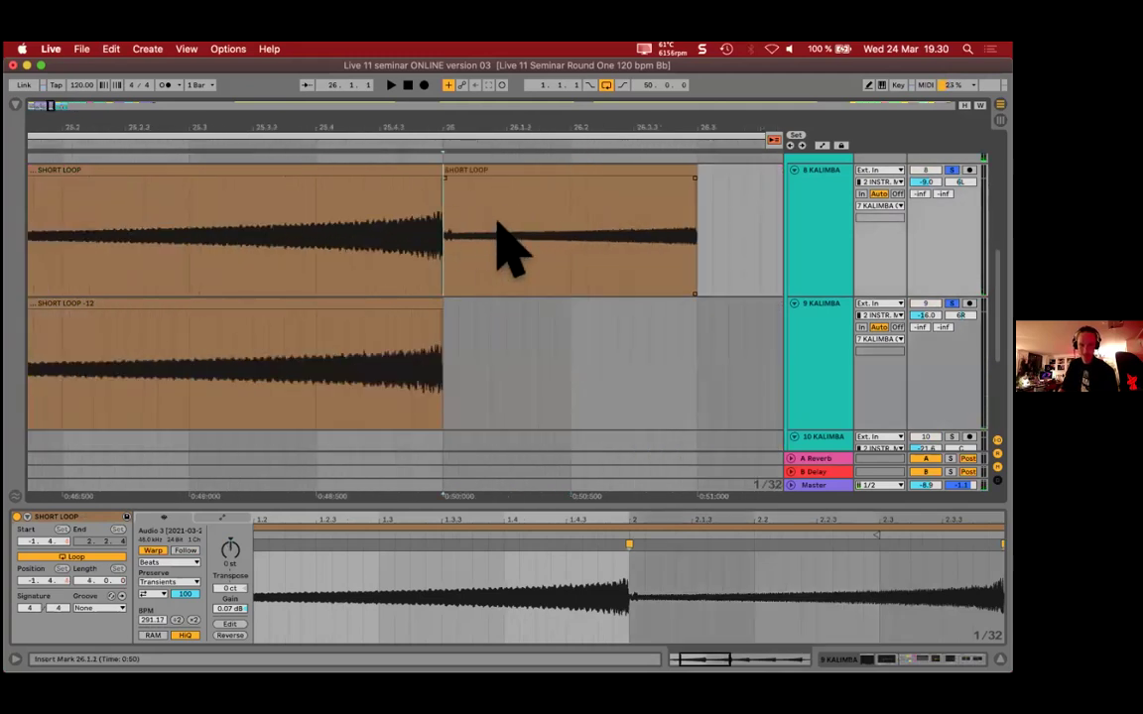
scroll(542, 208, "down", 4)
left_click_drag(517, 171, 578, 178)
Step: Audition from bar 25, then shorten the bar-26 SHORT LOOP piece to end at 26.3.1
left_click(486, 355)
key("space")
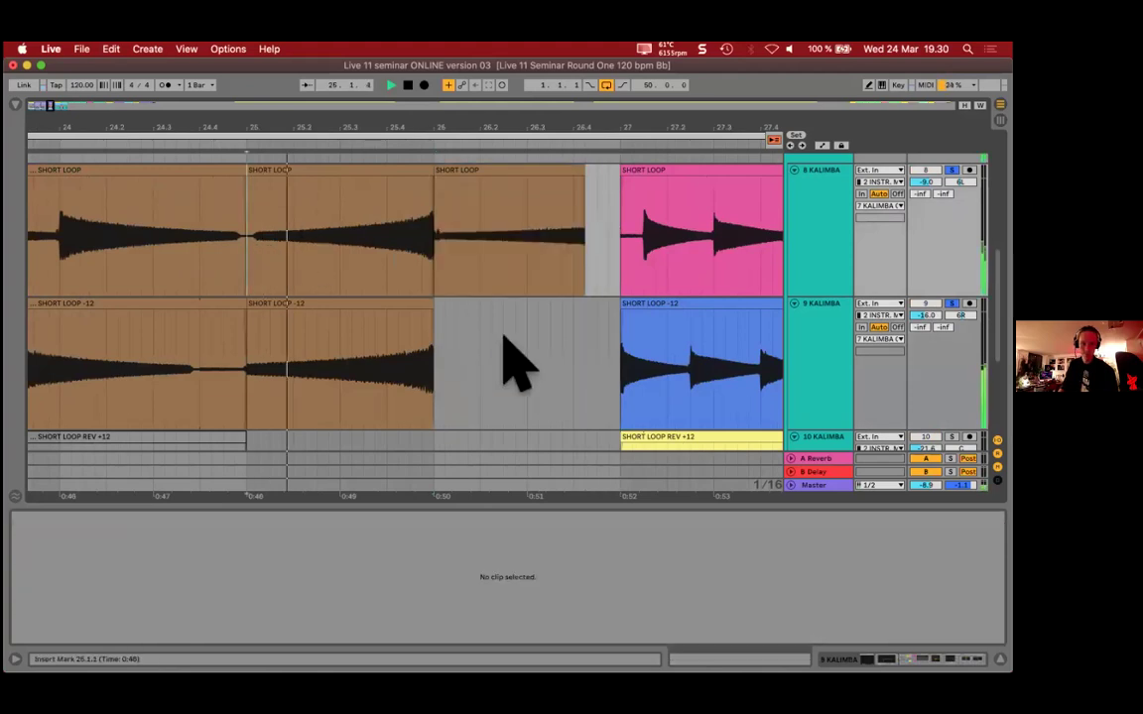
scroll(511, 362, "down", 5)
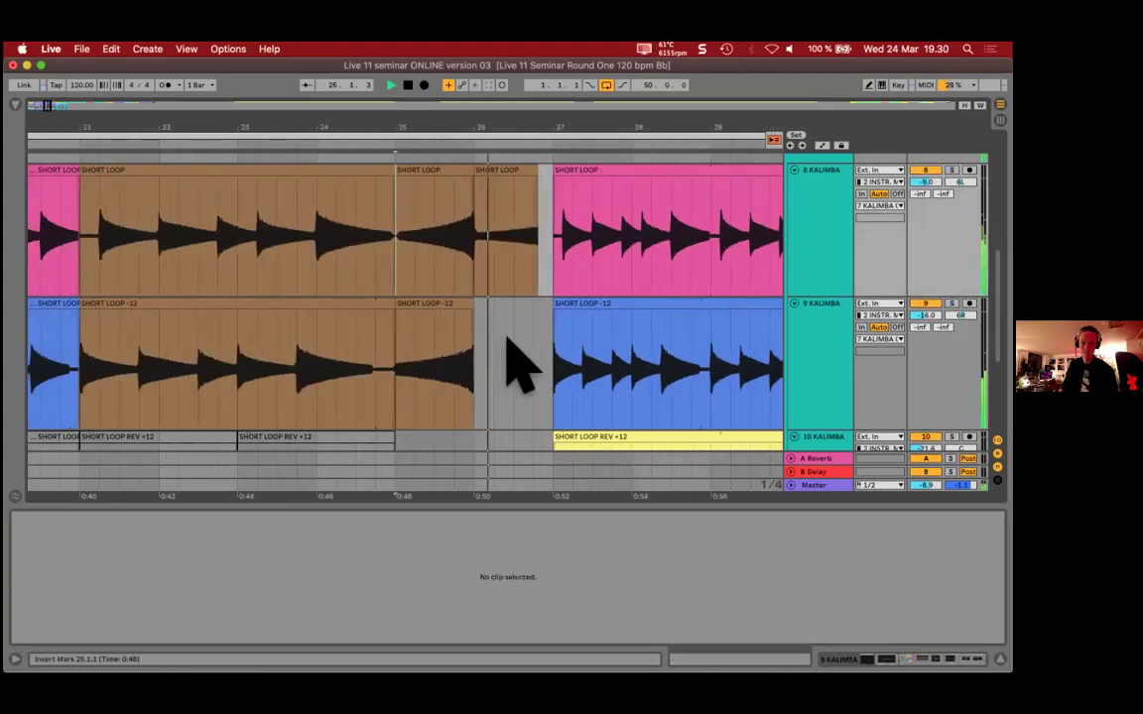
key("space")
left_click_drag(541, 184, 508, 179)
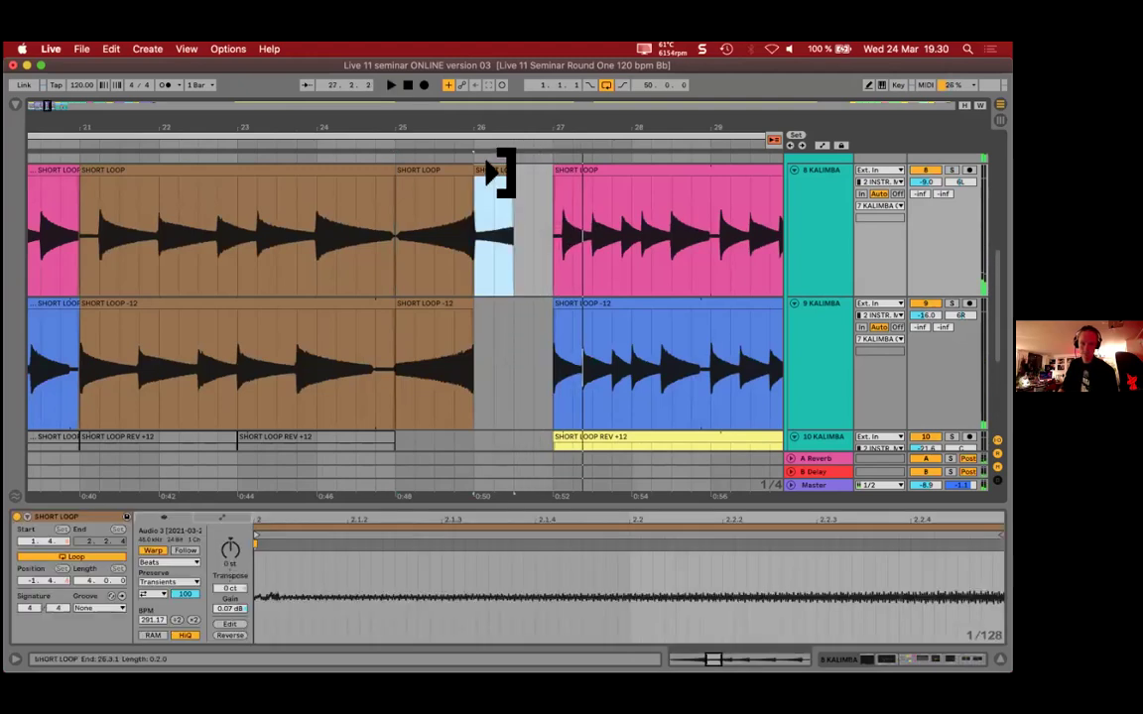
Step: Zoom out to review the kalimba loops and SHORT LOOP fills around bars 22–27
key("minus")
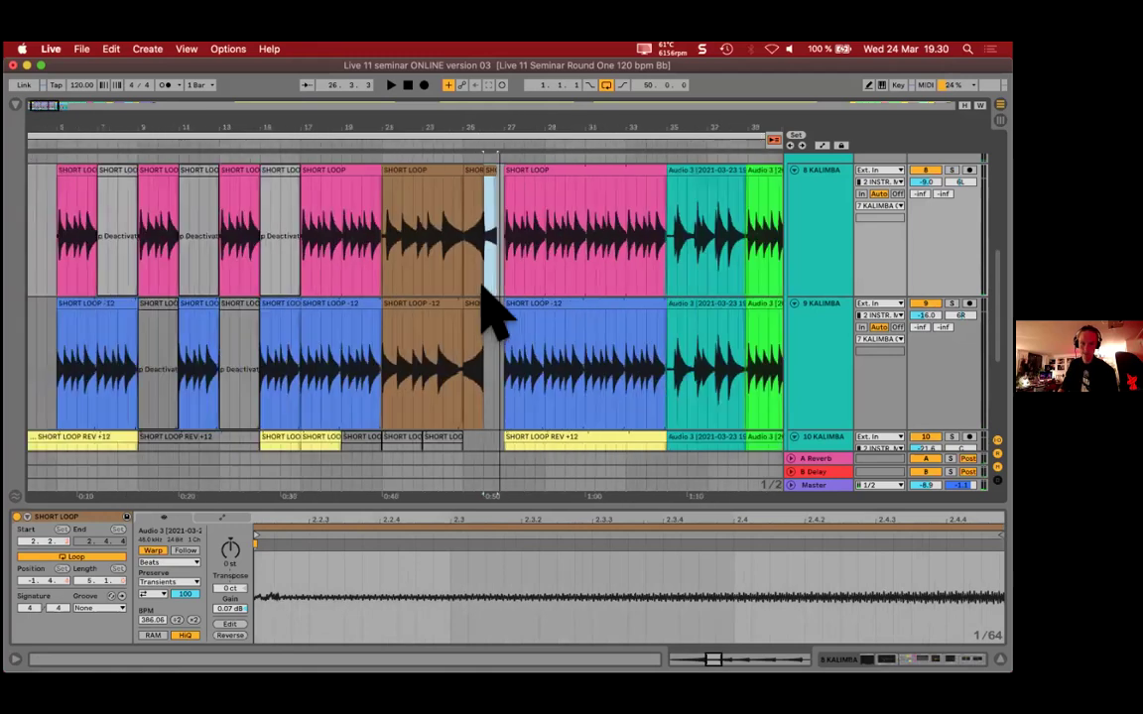
scroll(510, 312, "up", 3)
left_click(556, 225)
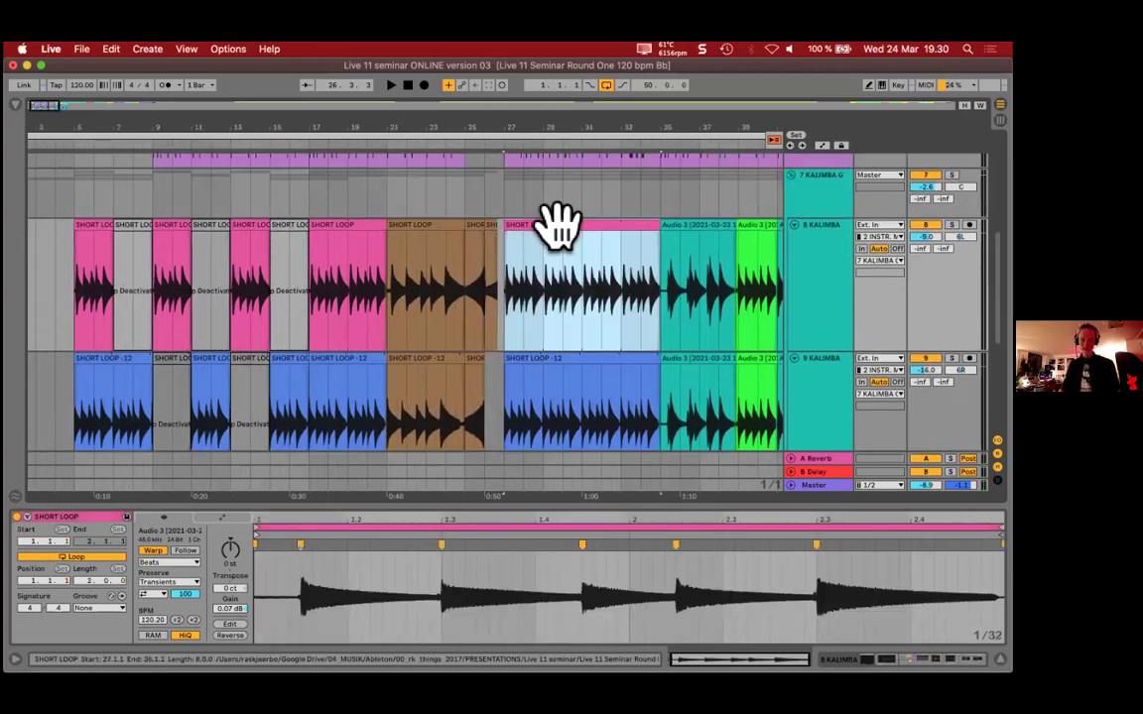
key("minus")
key("minus")
key("minus")
key("minus")
key("minus")
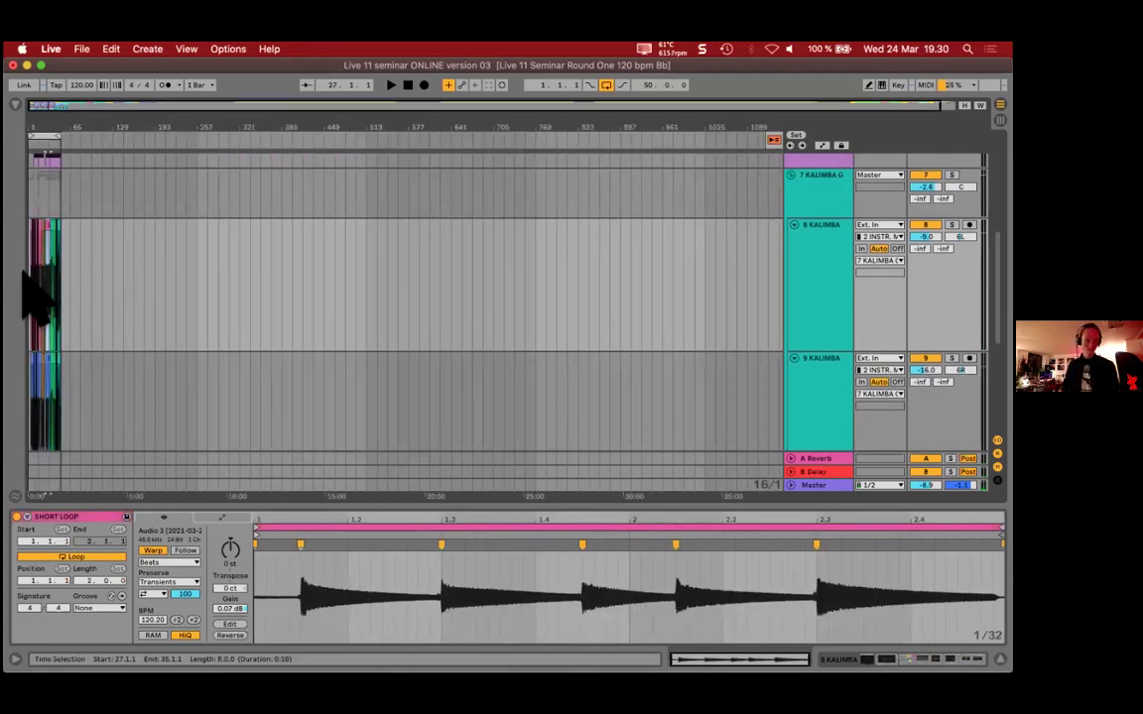
key("plus")
key("plus")
key("plus")
key("plus")
key("plus")
left_click(417, 282)
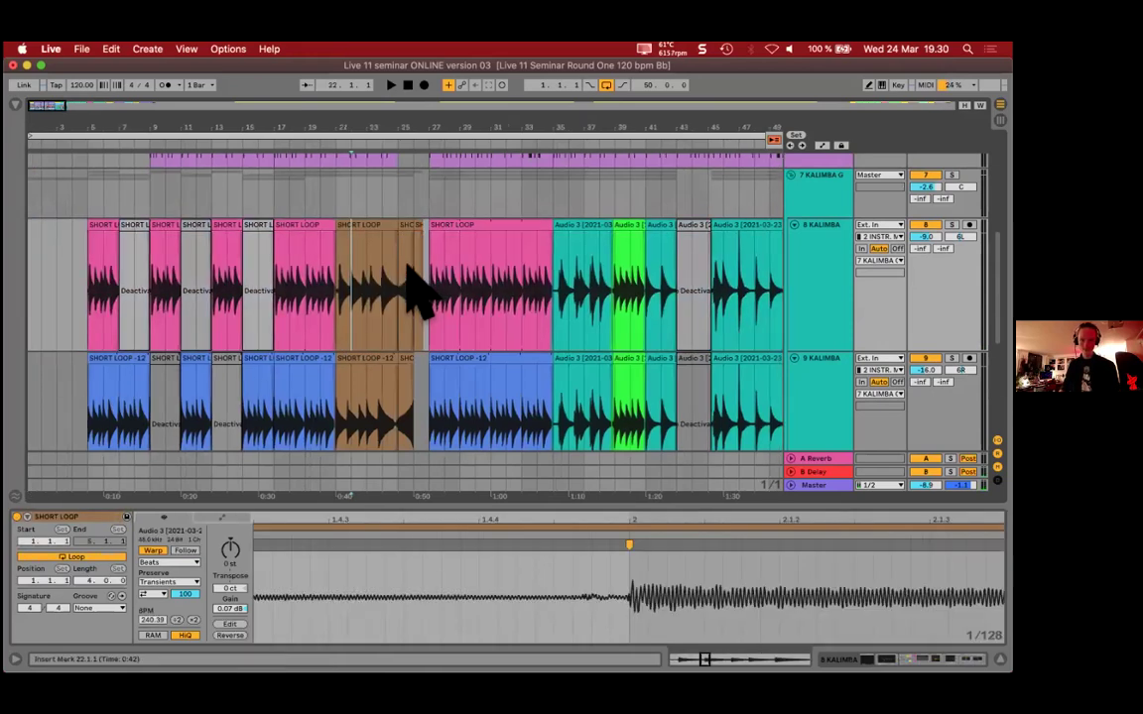
scroll(416, 282, "down", 3)
mouse_move(422, 347)
left_mouse_down()
mouse_move(326, 344)
mouse_move(407, 357)
left_mouse_up()
Step: Play the arrangement and open the Midnight Rider drum clip at bar 27
key("space")
scroll(447, 359, "down", 3)
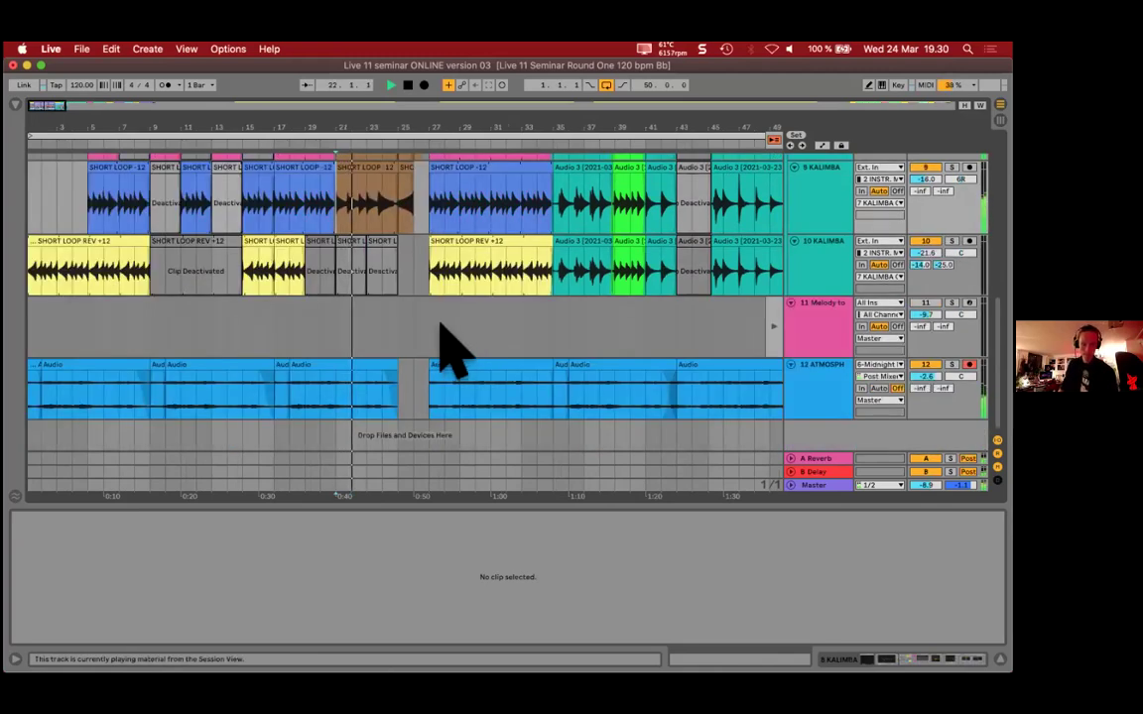
key("plus")
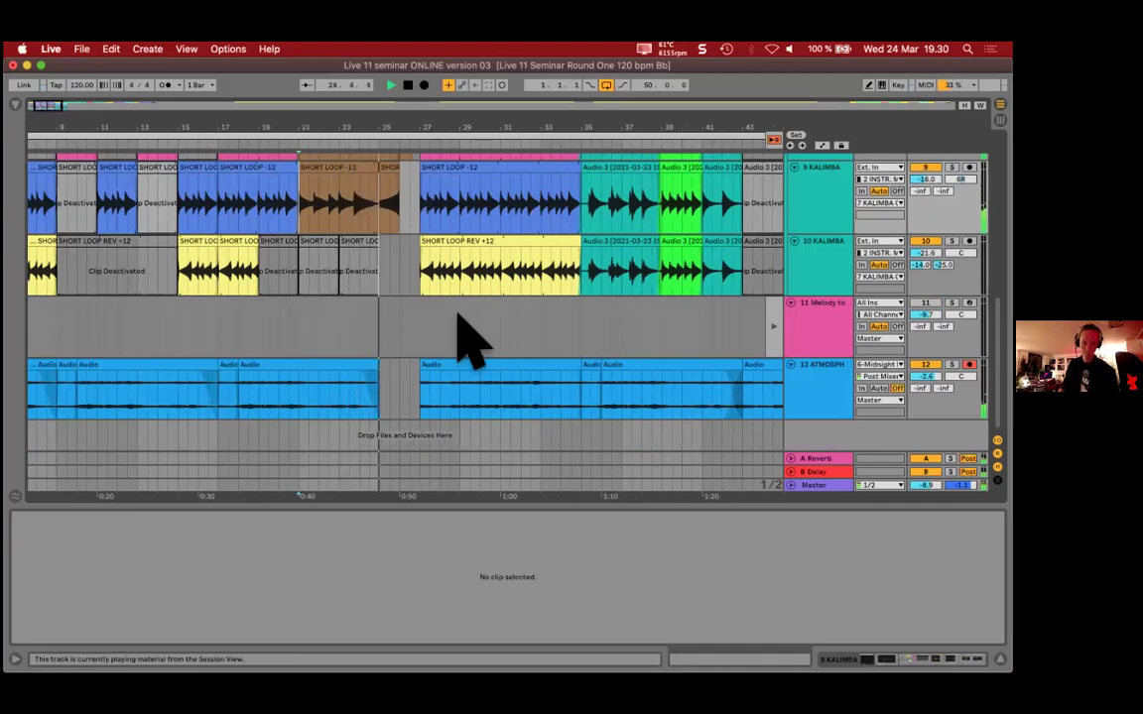
scroll(466, 337, "up", 3)
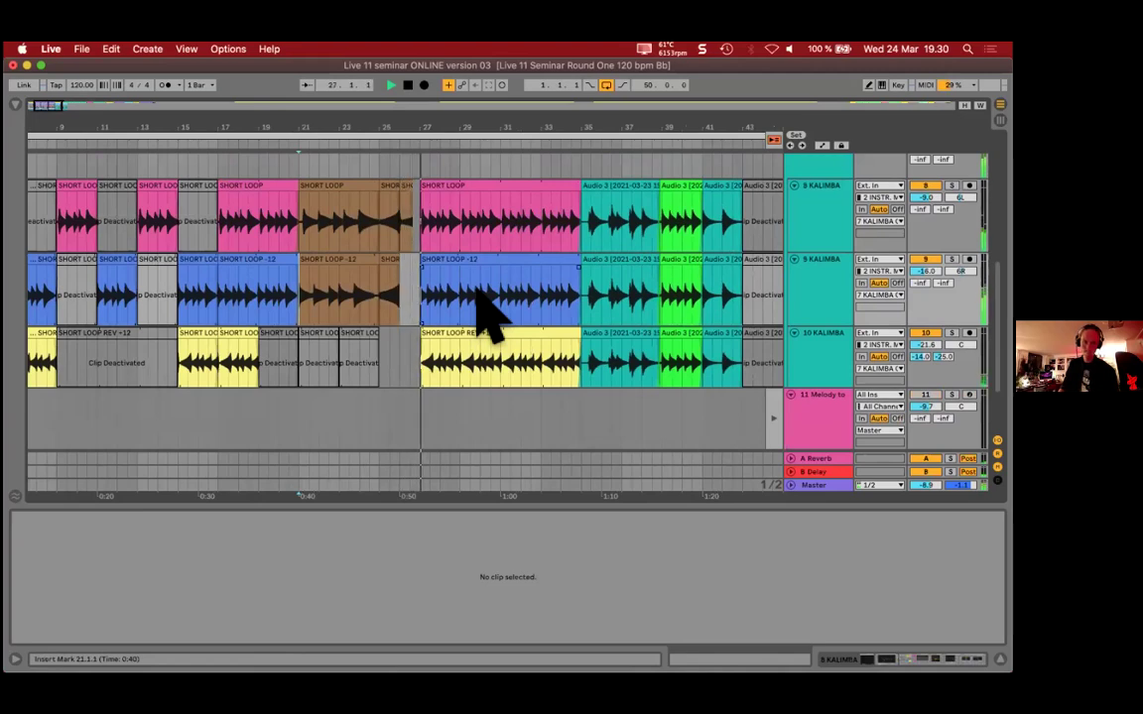
scroll(496, 318, "up", 8)
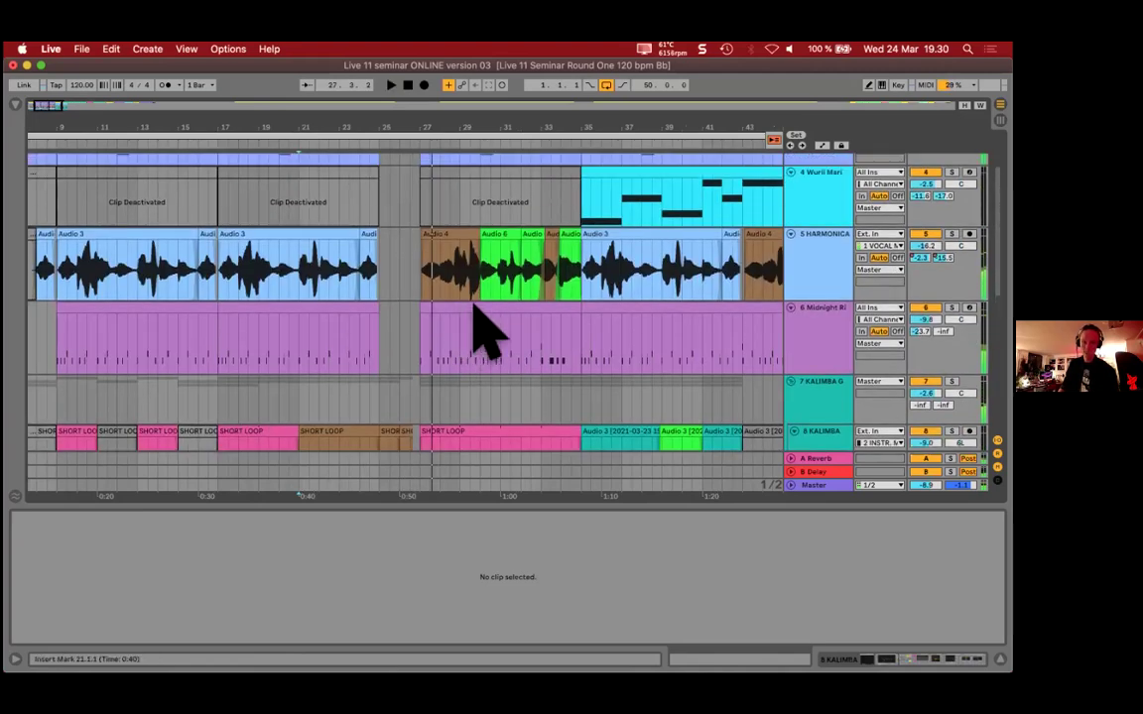
left_click(475, 313)
Step: Enlarge the note editor and audition the Hihat and Kick rows by selecting their notes
scroll(447, 491, "down", 1)
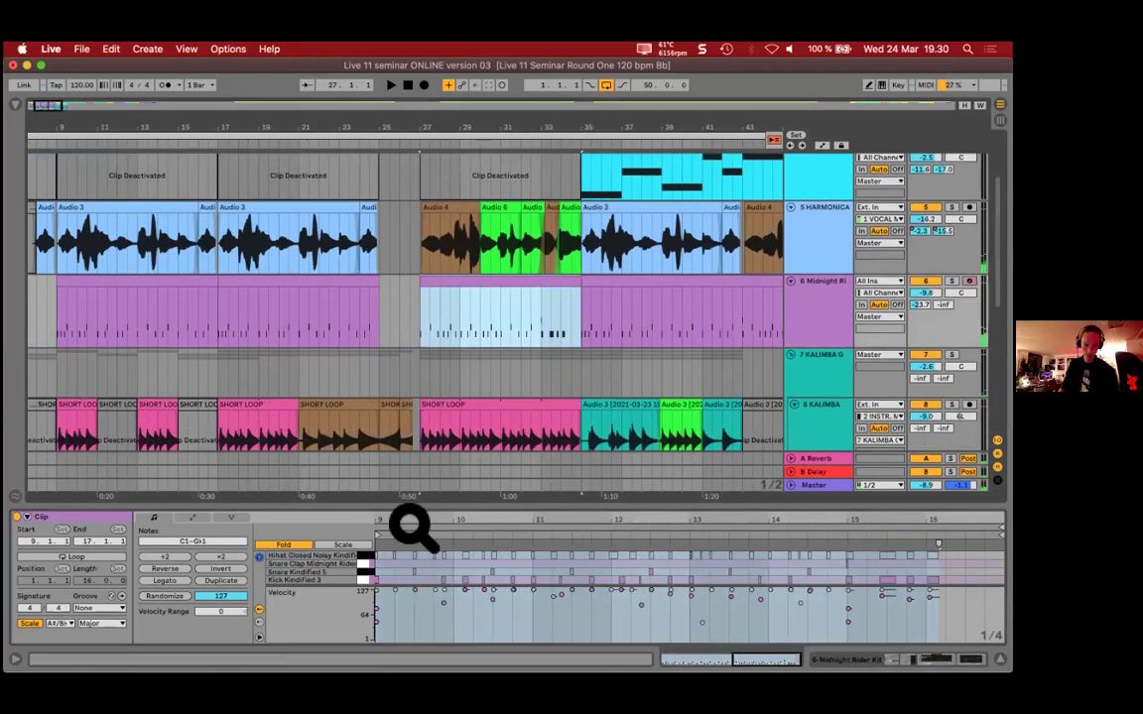
left_click_drag(415, 508, 425, 454)
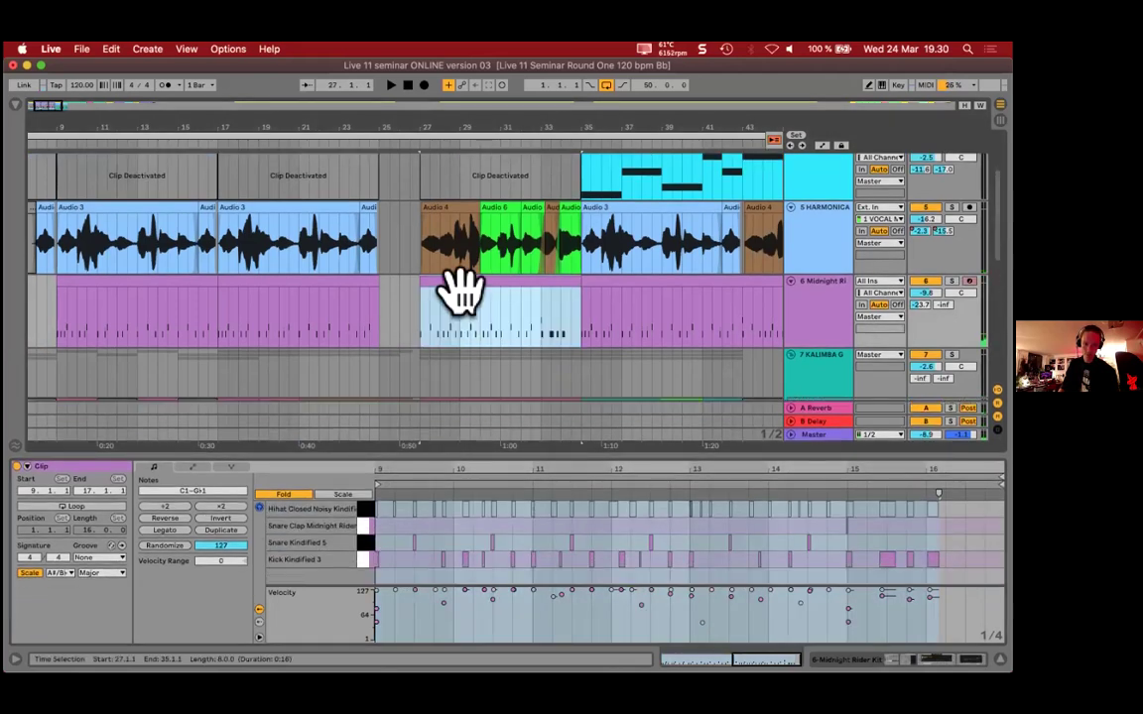
left_click(360, 511)
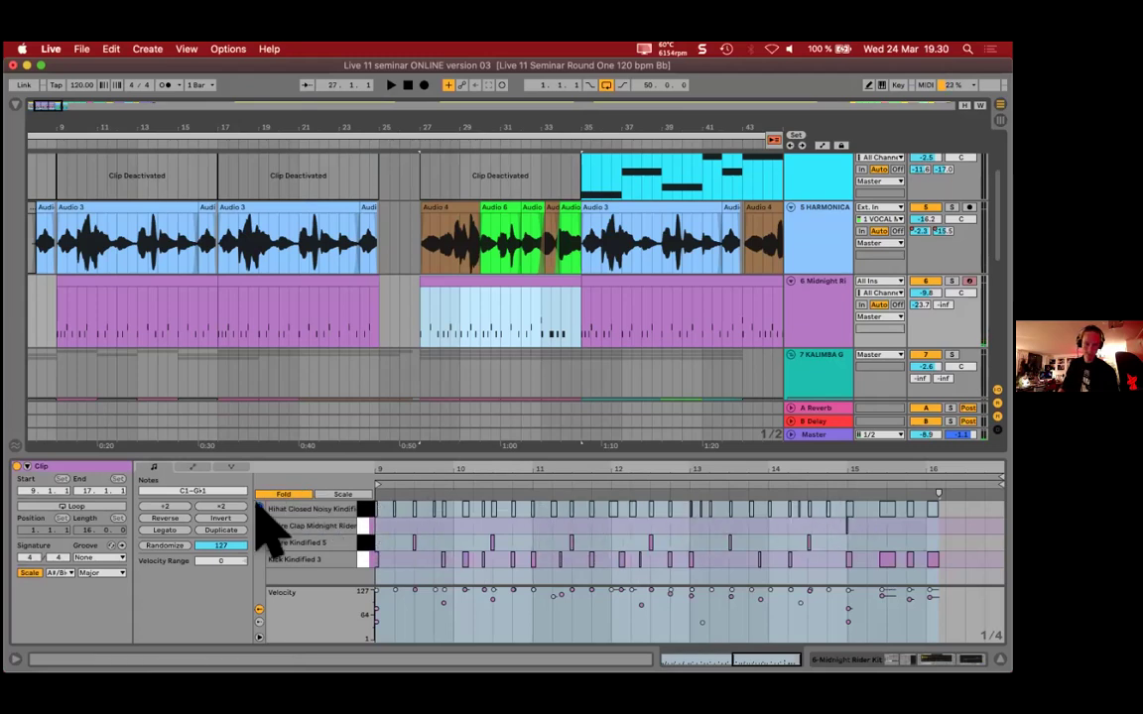
left_click(363, 509)
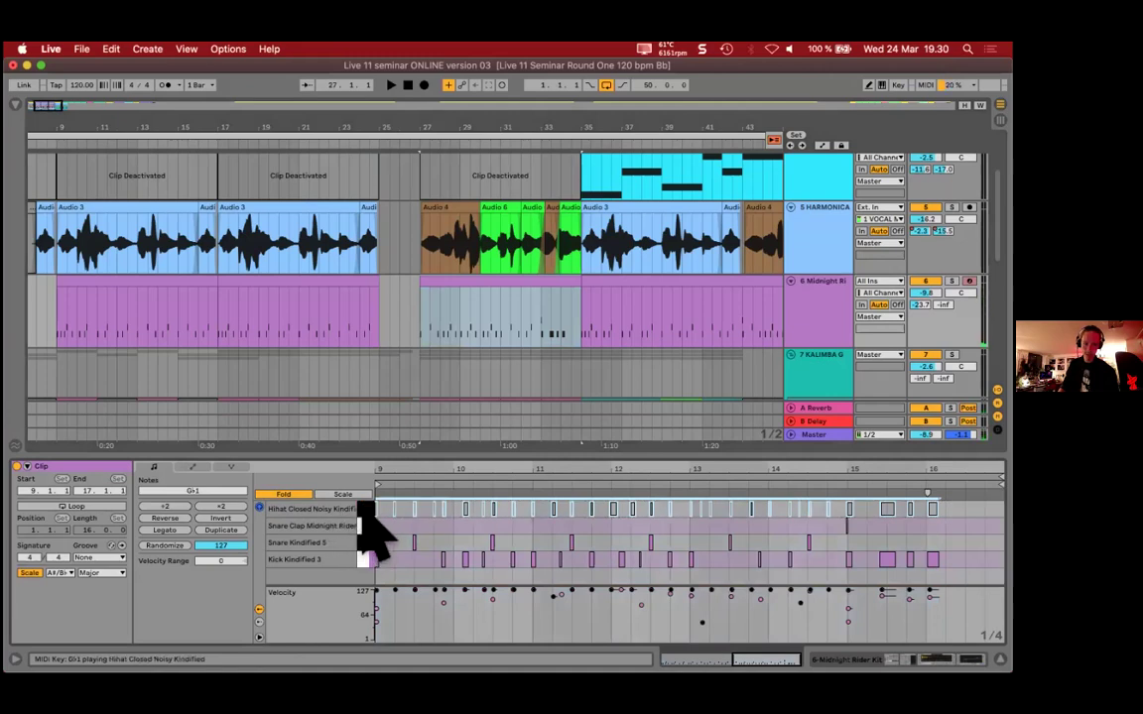
left_click(363, 561)
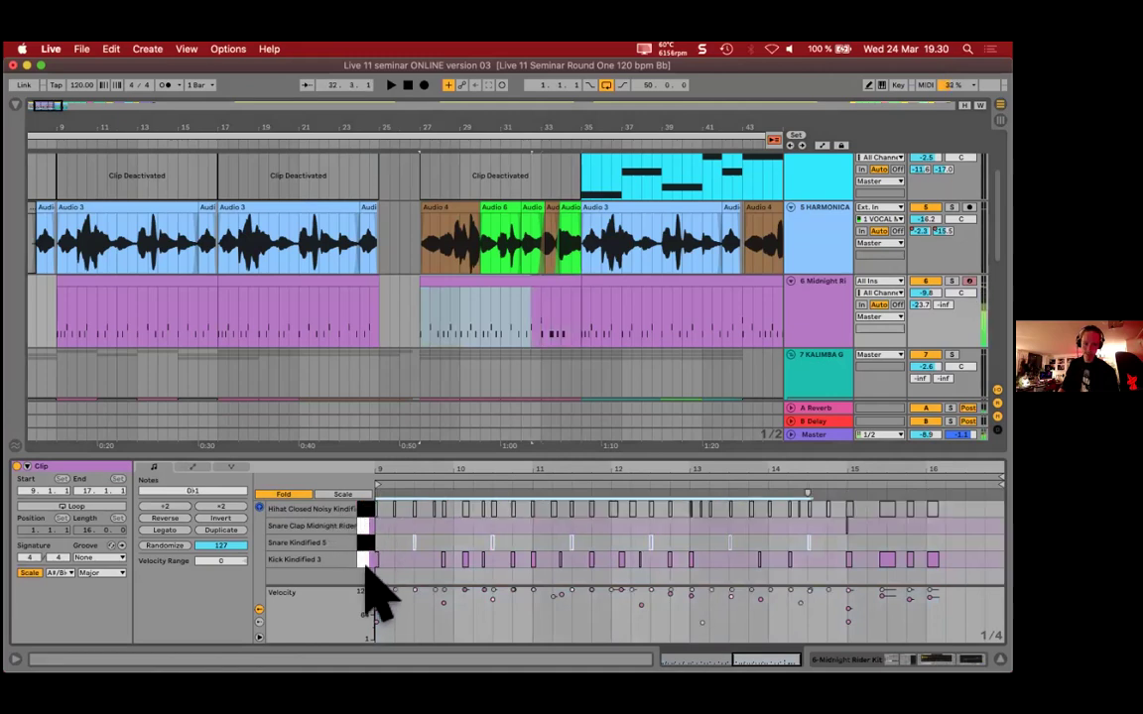
left_click(363, 509)
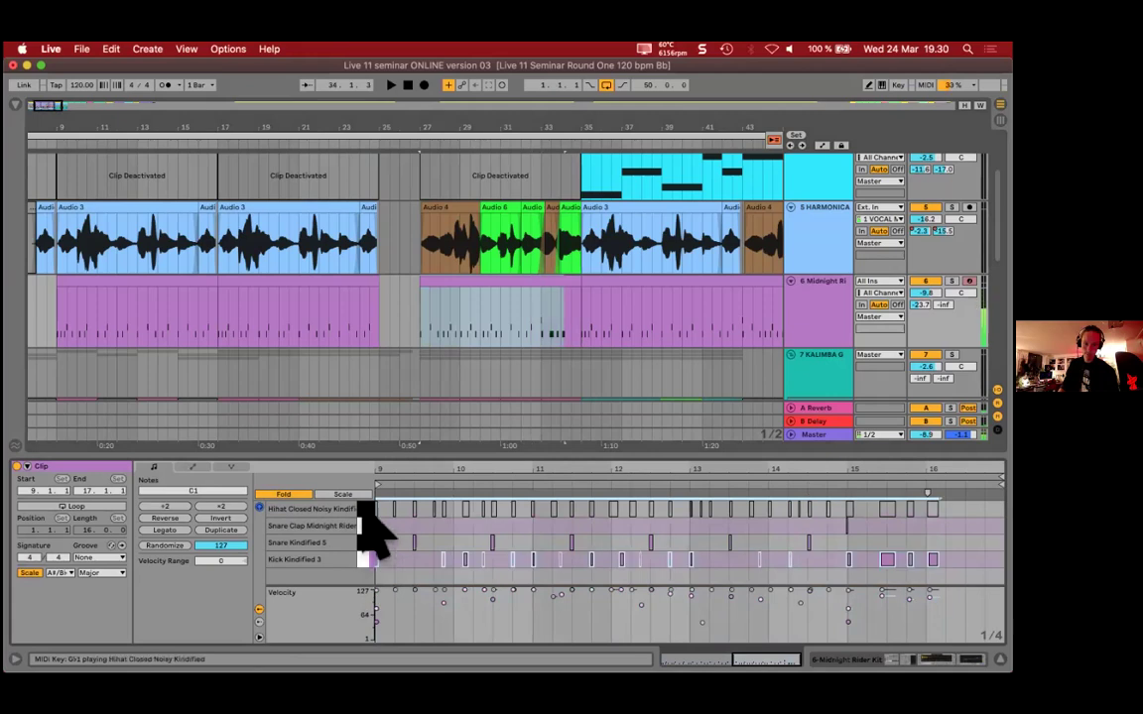
left_click(457, 493)
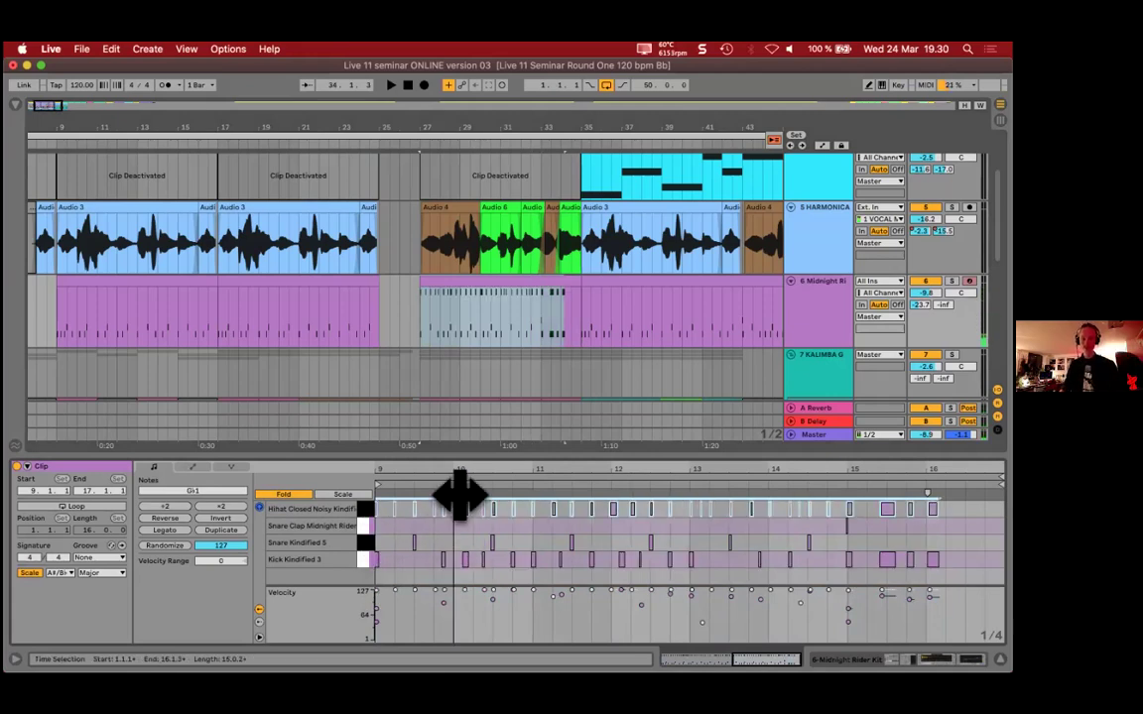
Step: Zoom the arrangement to bars 20–37 and deselect the drum clip
left_click_drag(503, 132, 433, 318)
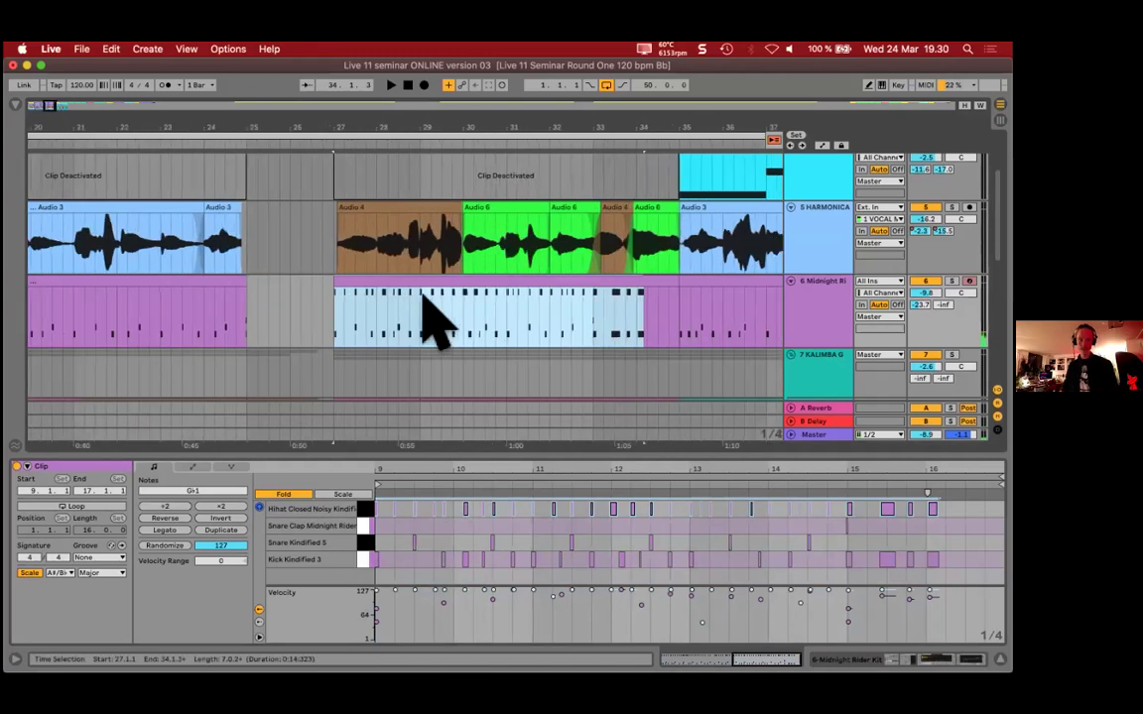
left_click(359, 506)
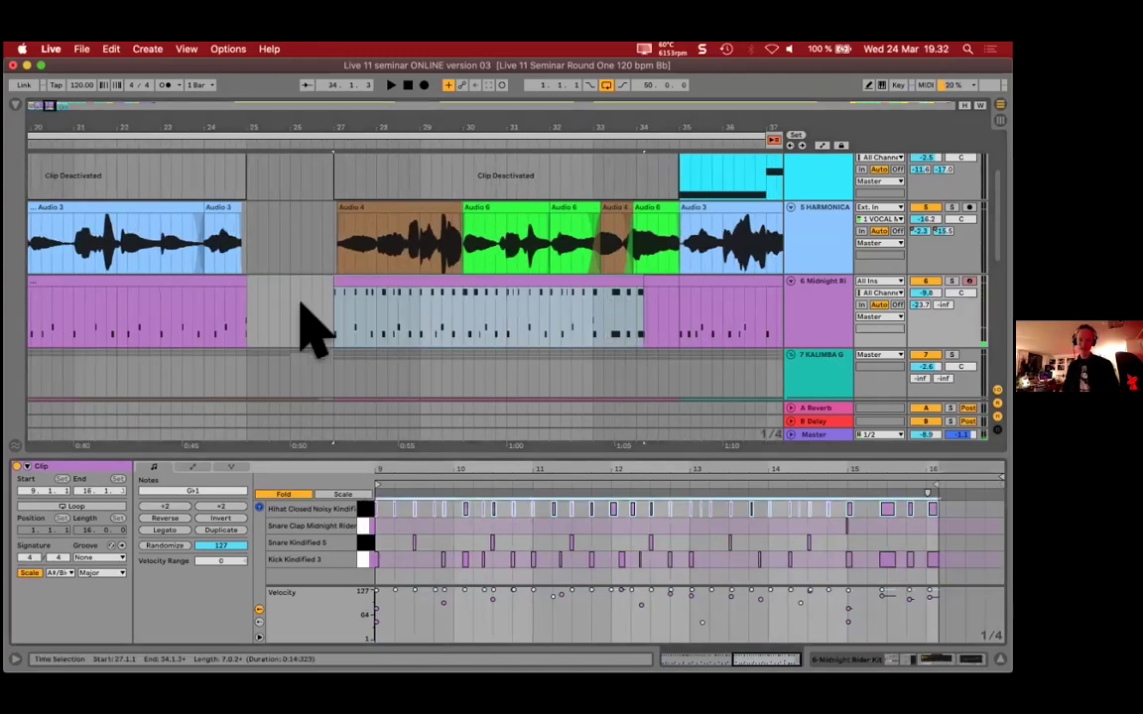
left_click(300, 287)
scroll(311, 268, "down", 3)
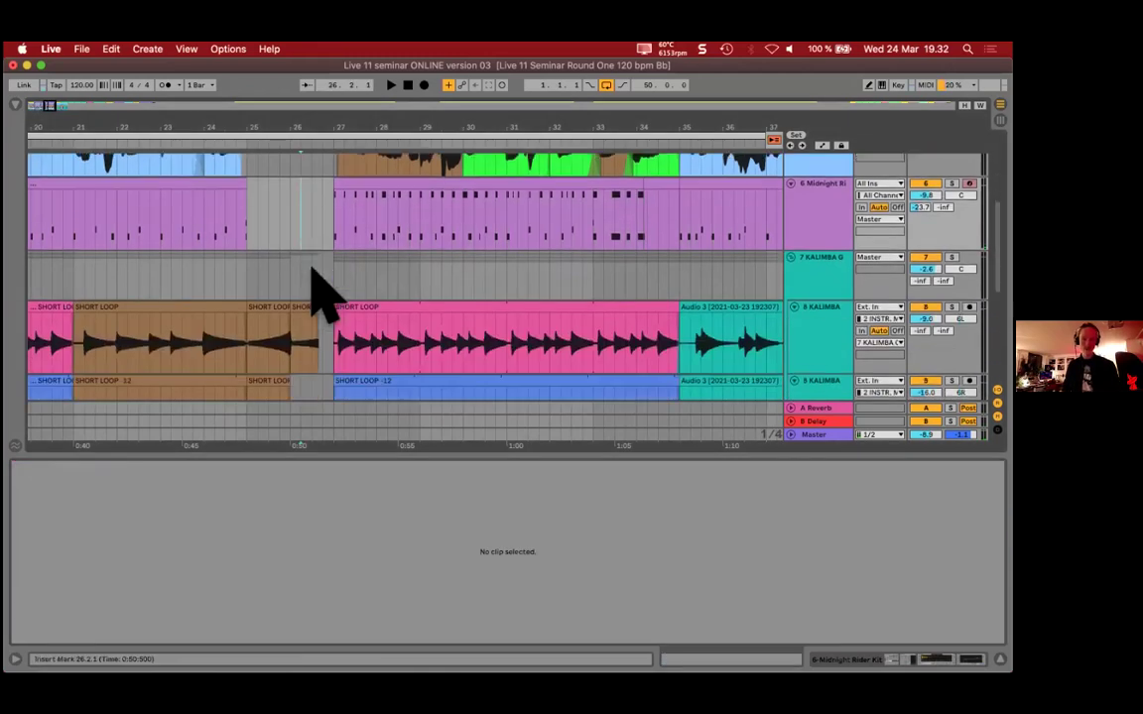
Step: Deactivate the Audio clip spanning bars 27–35 on the ATMOSPH track
scroll(316, 288, "down", 2)
scroll(318, 293, "up", 5)
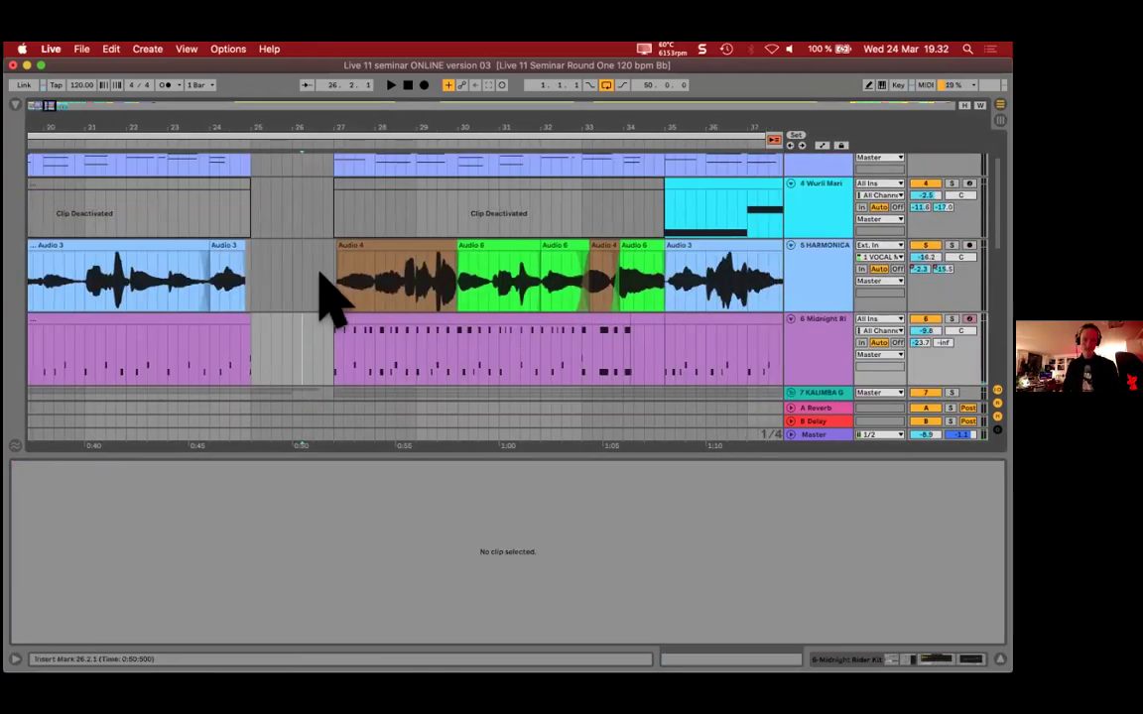
scroll(337, 258, "up", 2)
left_click(370, 198)
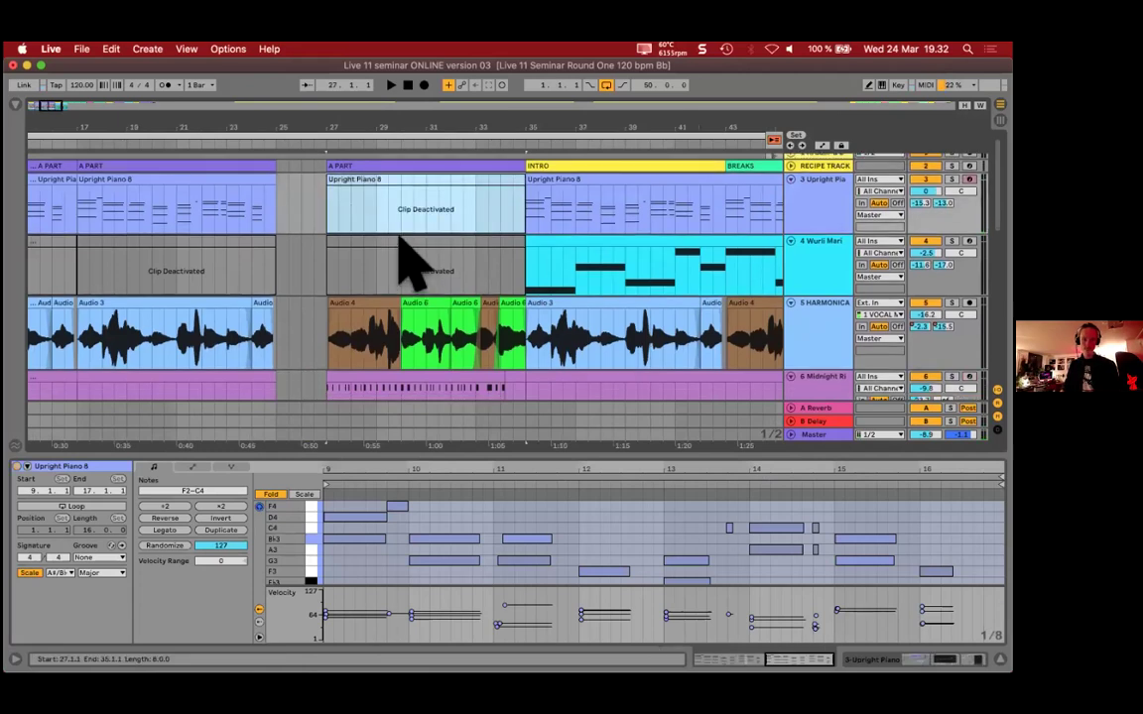
scroll(407, 255, "down", 9)
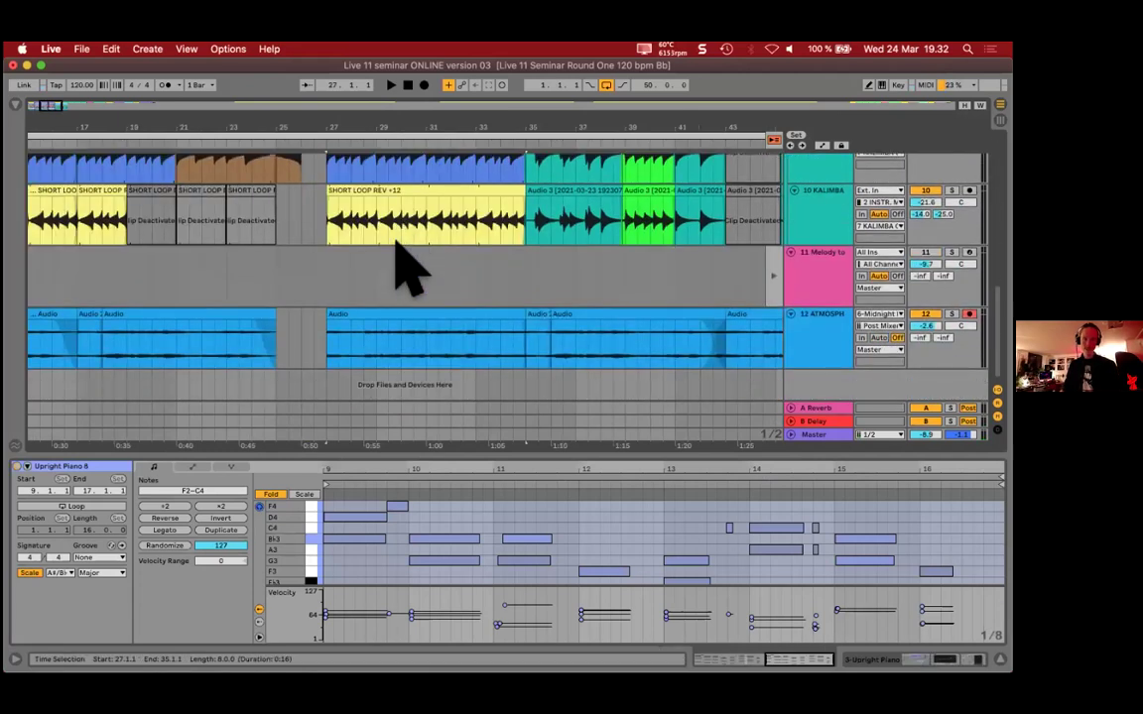
left_click(359, 320)
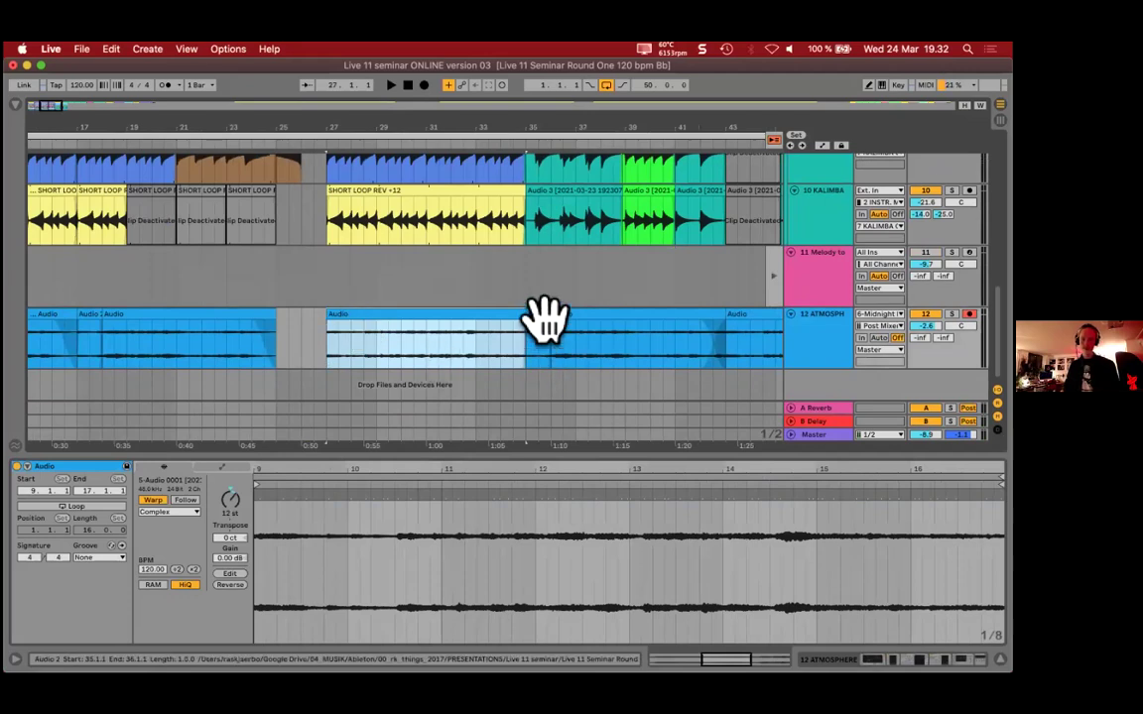
key("0")
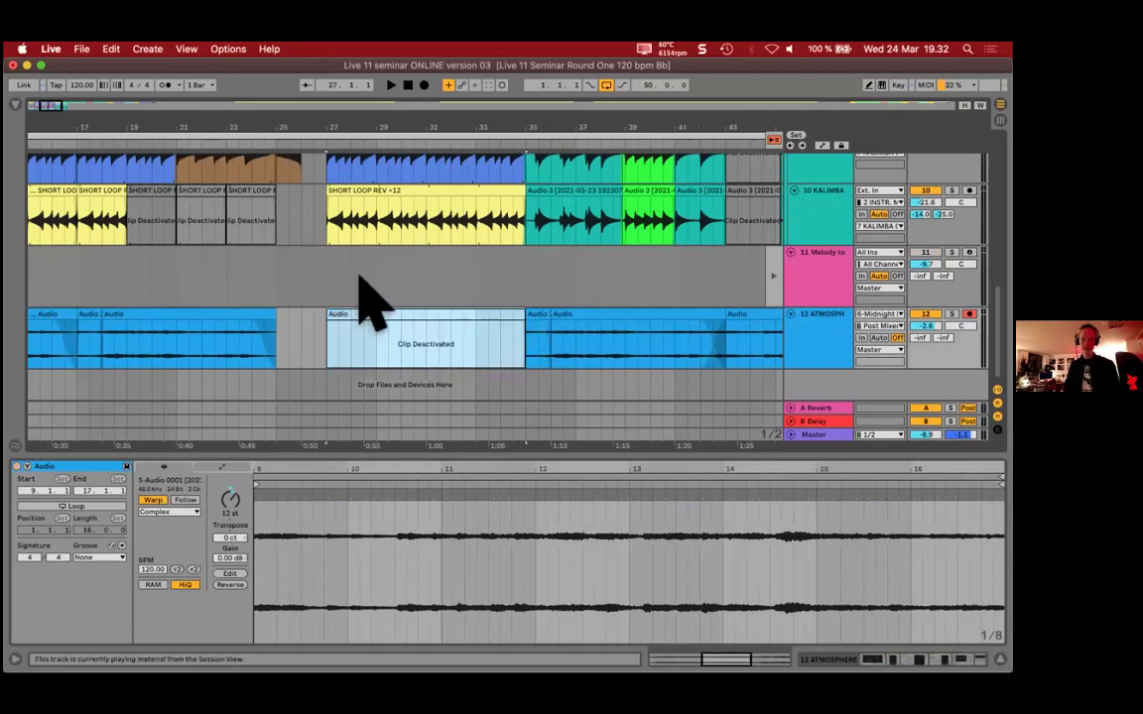
Step: Start playback of the arrangement from bar 23
left_click(275, 282)
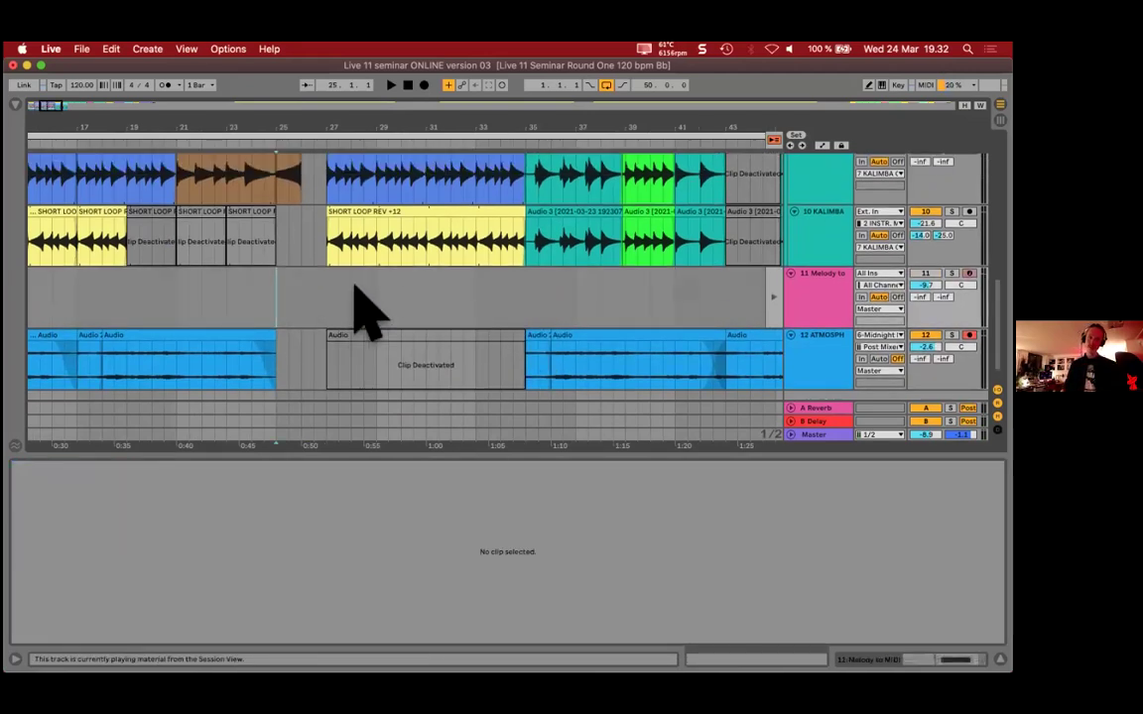
left_click(226, 303)
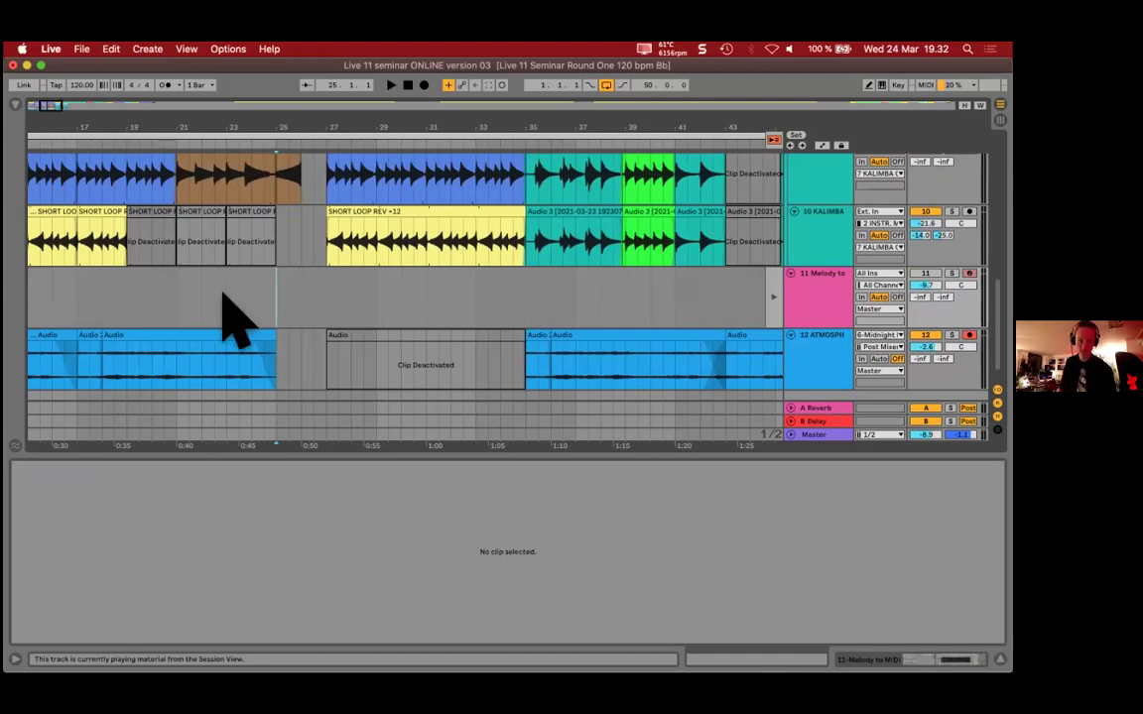
key("space")
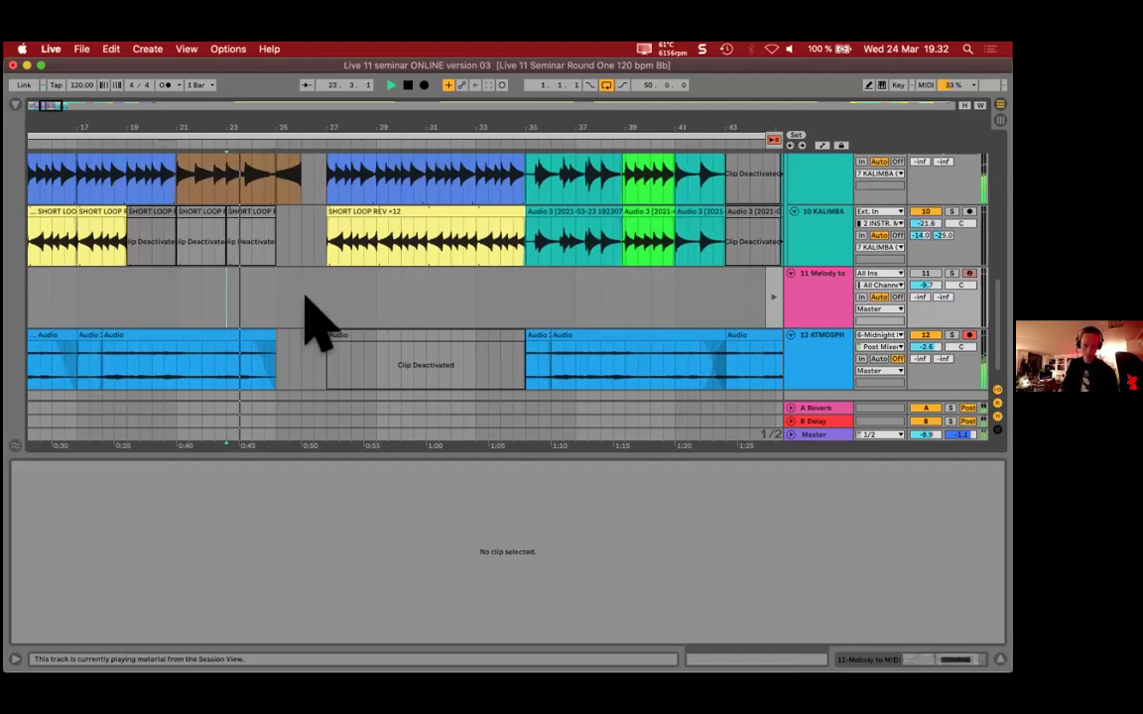
scroll(310, 302, "up", 3)
Step: Scroll up to the HARMONICA and Midnight tracks and select the bar-27 drum clip
left_click_drag(349, 459, 359, 650)
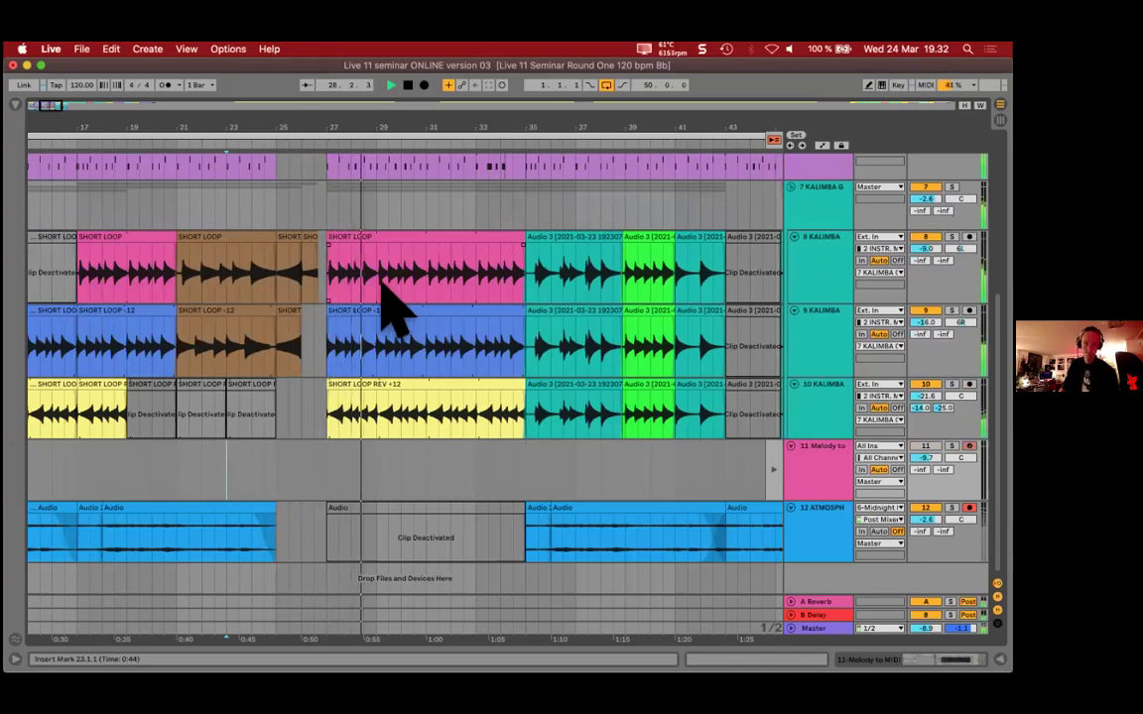
scroll(382, 272, "up", 3)
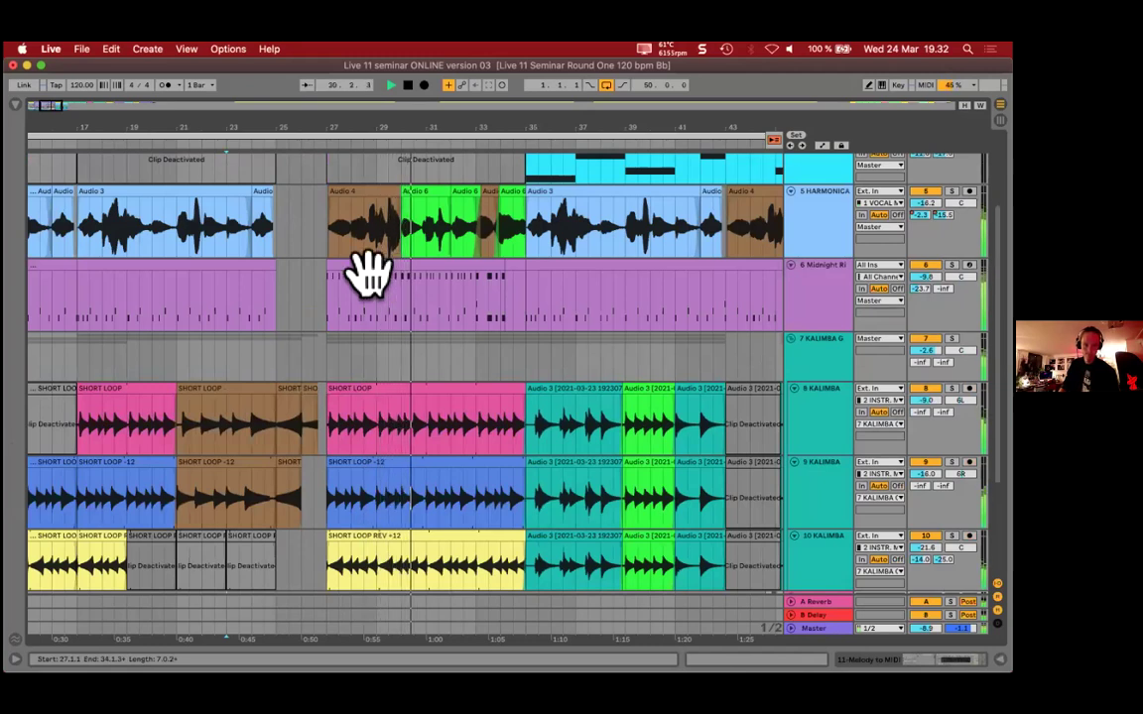
left_click(369, 272)
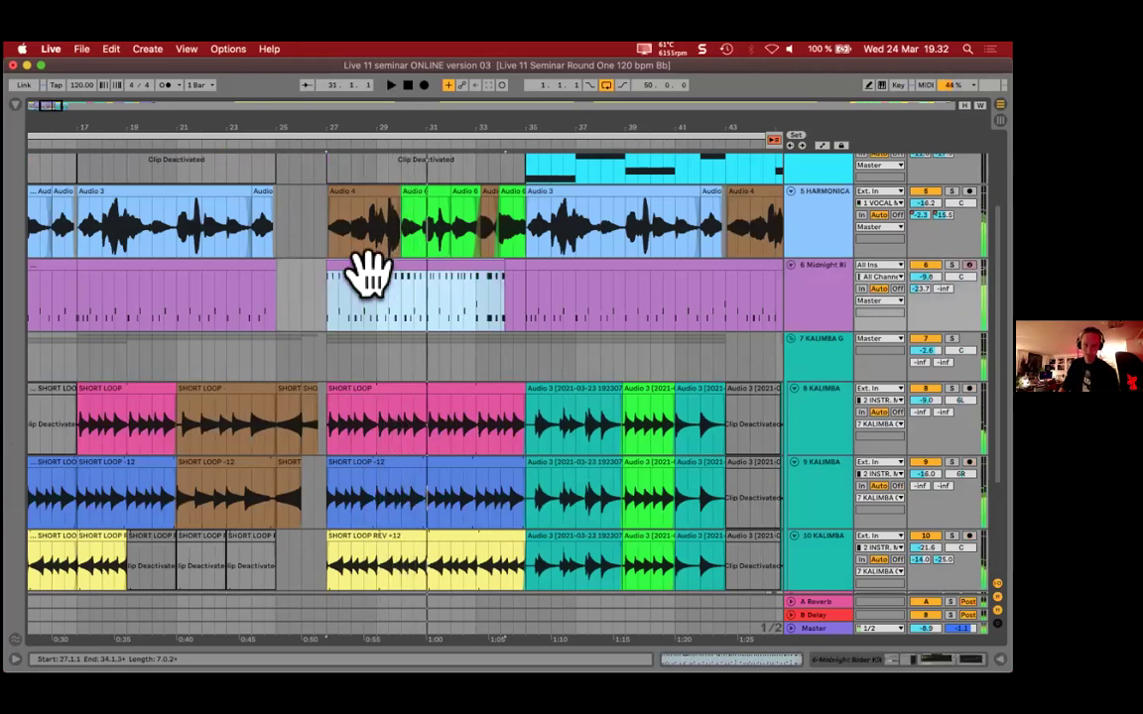
Step: Slide the bar-27 drum clip's content so its Start reads 1.1.1, and audition it
double_click(369, 273)
left_click_drag(466, 502, 426, 384)
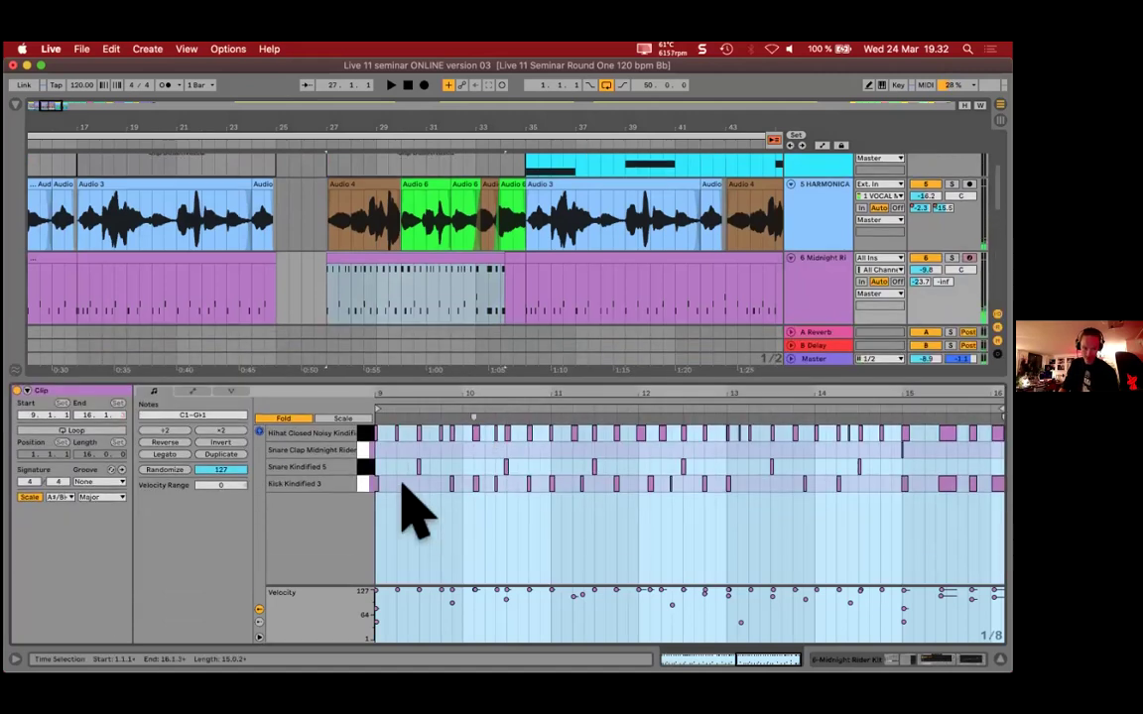
left_click(375, 488)
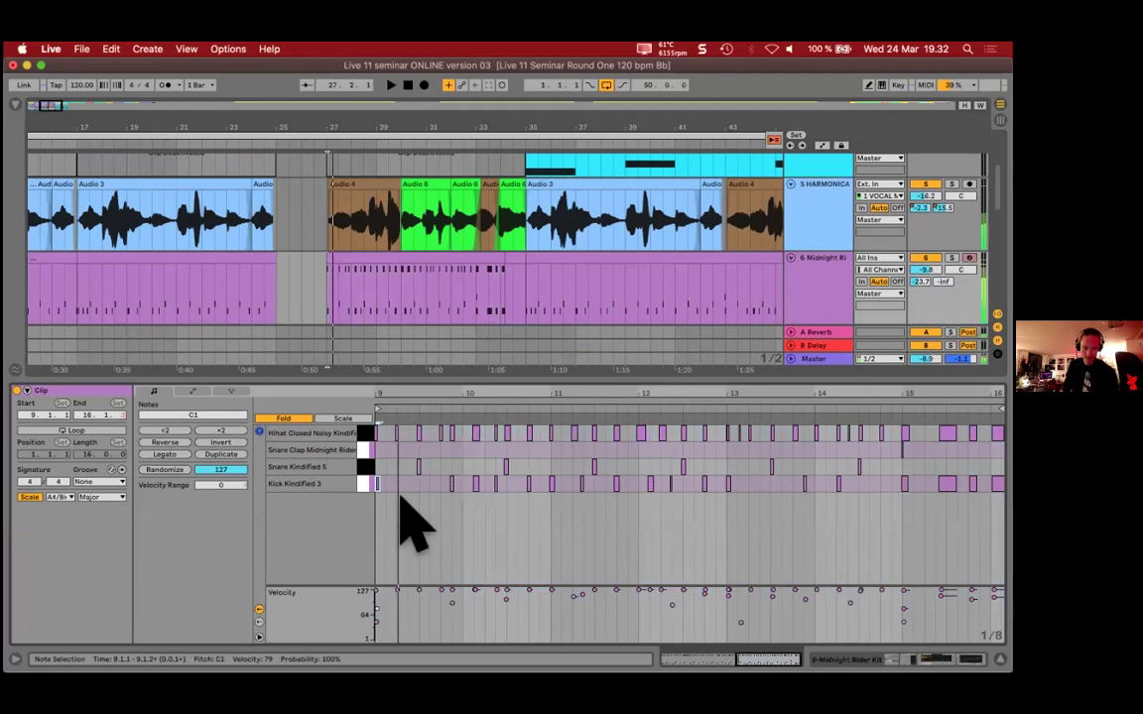
left_click_drag(645, 396, 644, 367)
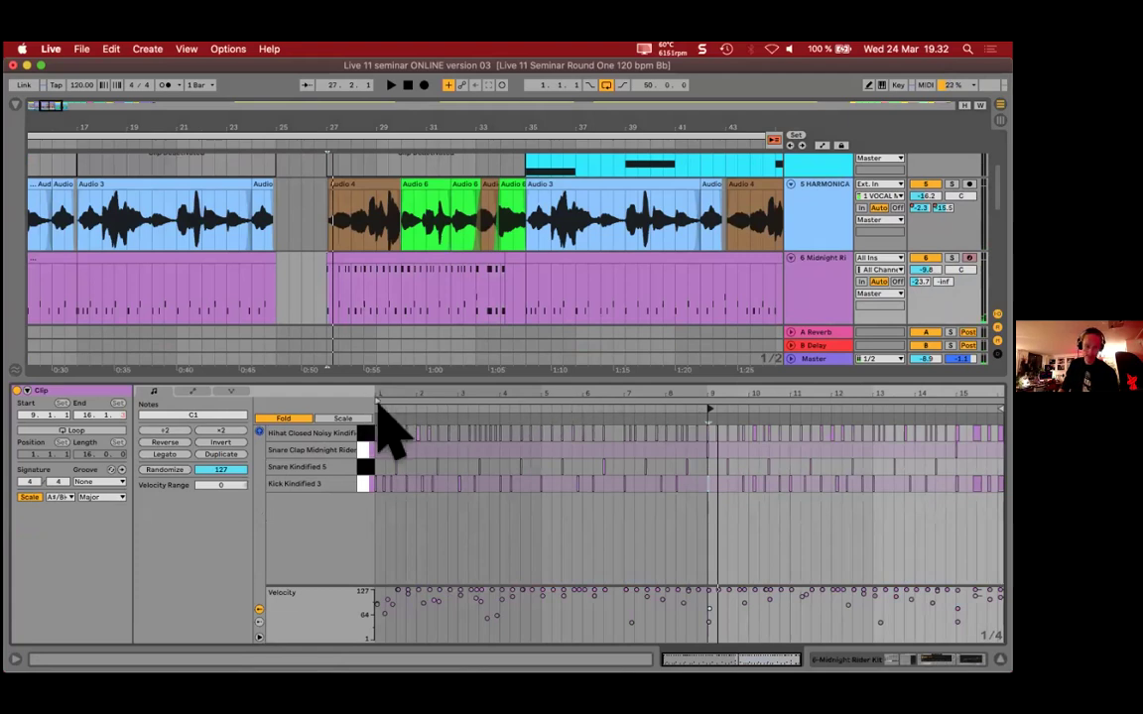
left_click(370, 263)
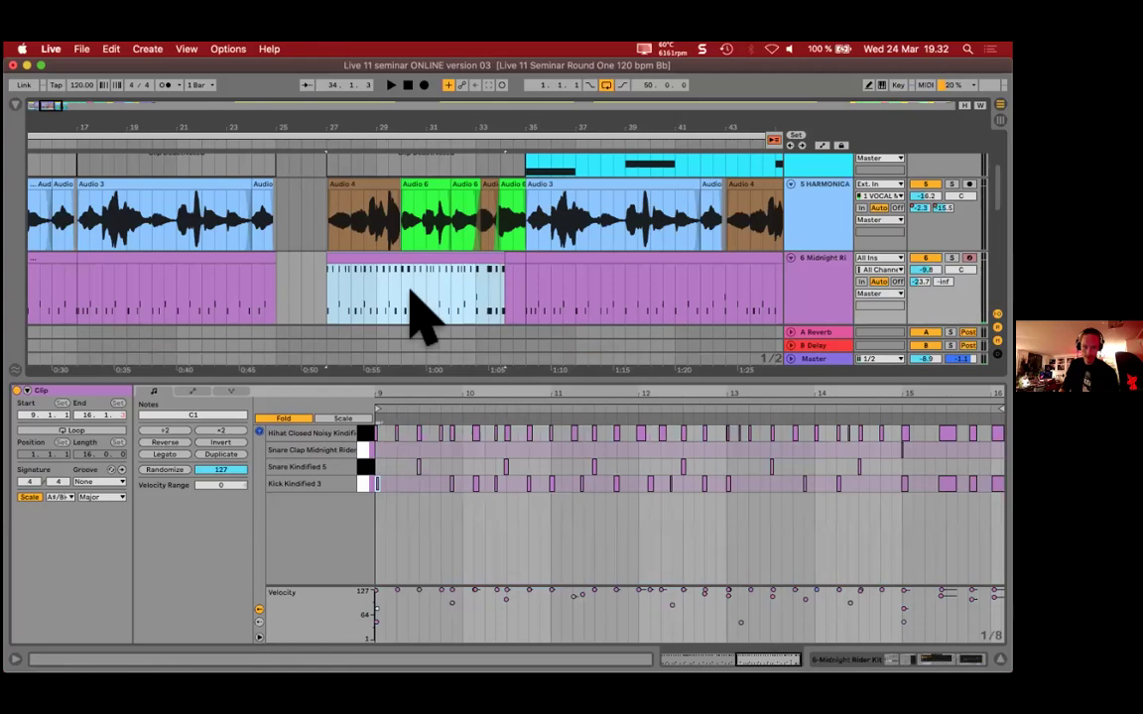
mouse_move(383, 303)
left_mouse_down()
mouse_move(612, 300)
mouse_move(357, 263)
mouse_move(382, 280)
left_mouse_up()
key("space")
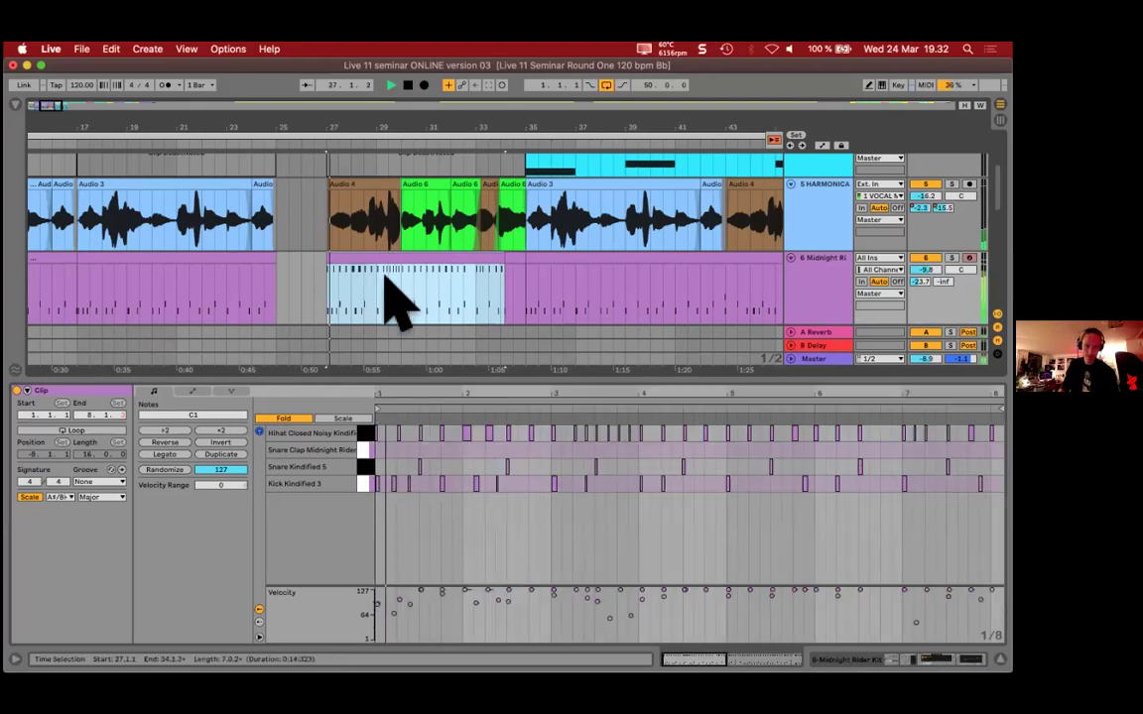
Step: Add a kick note at 2.4.1, stop playback, and show the drum kit's device chain
double_click(523, 484)
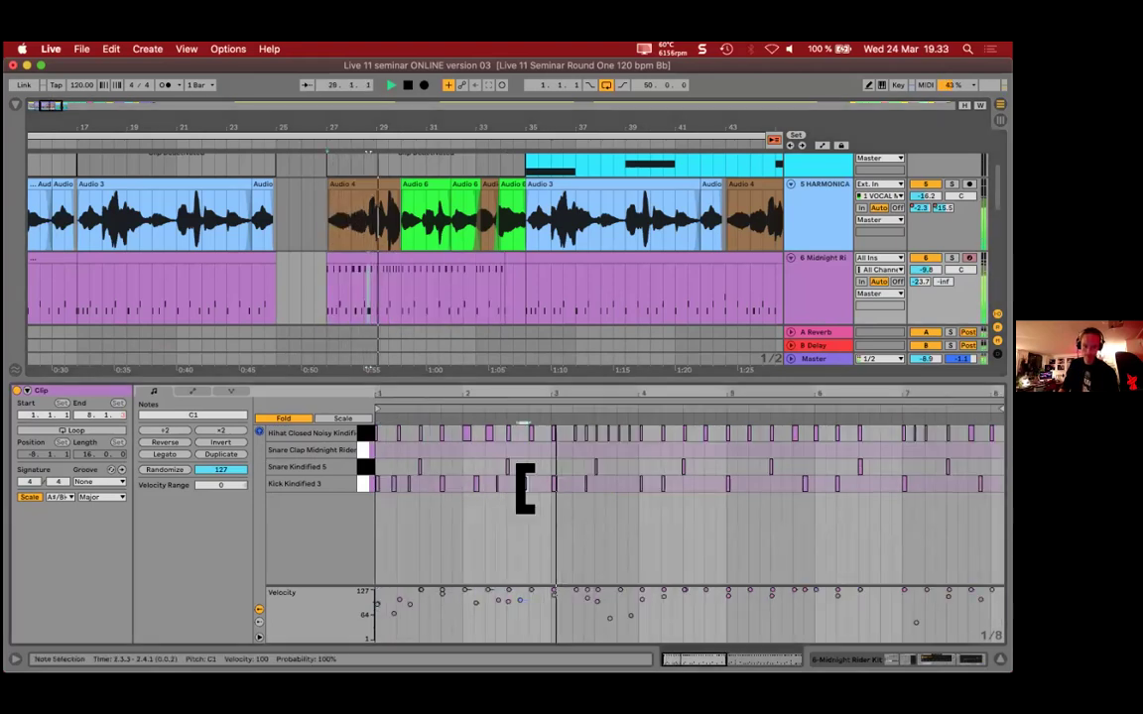
left_click_drag(524, 483, 532, 484)
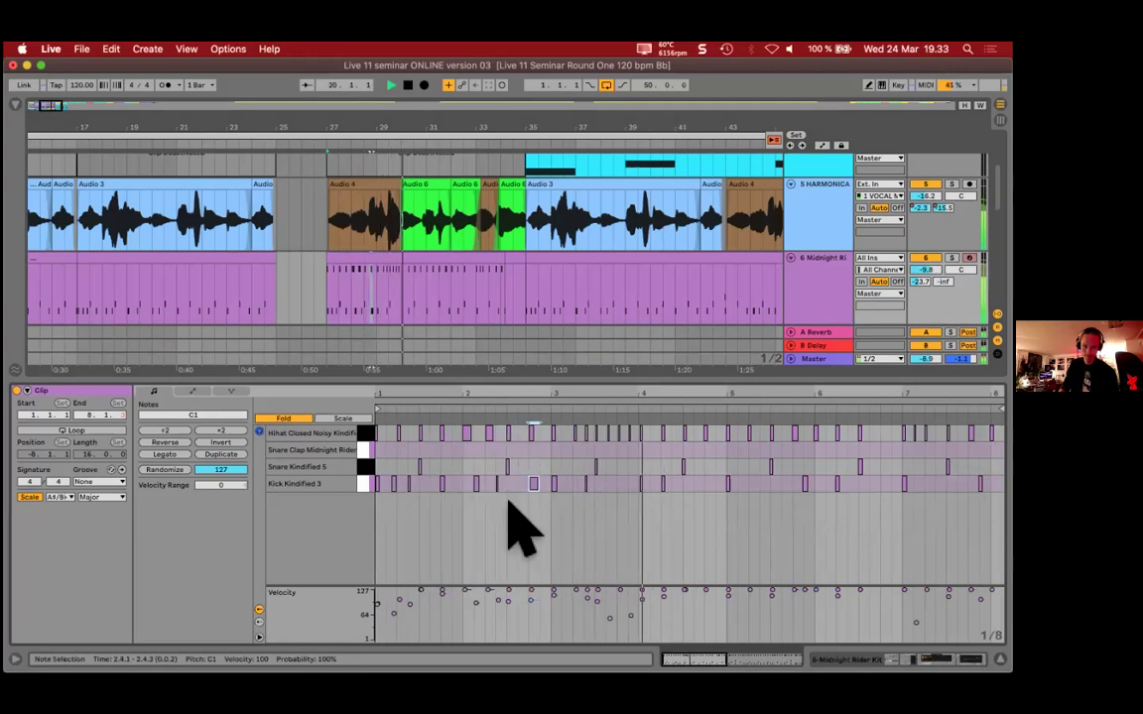
key("space")
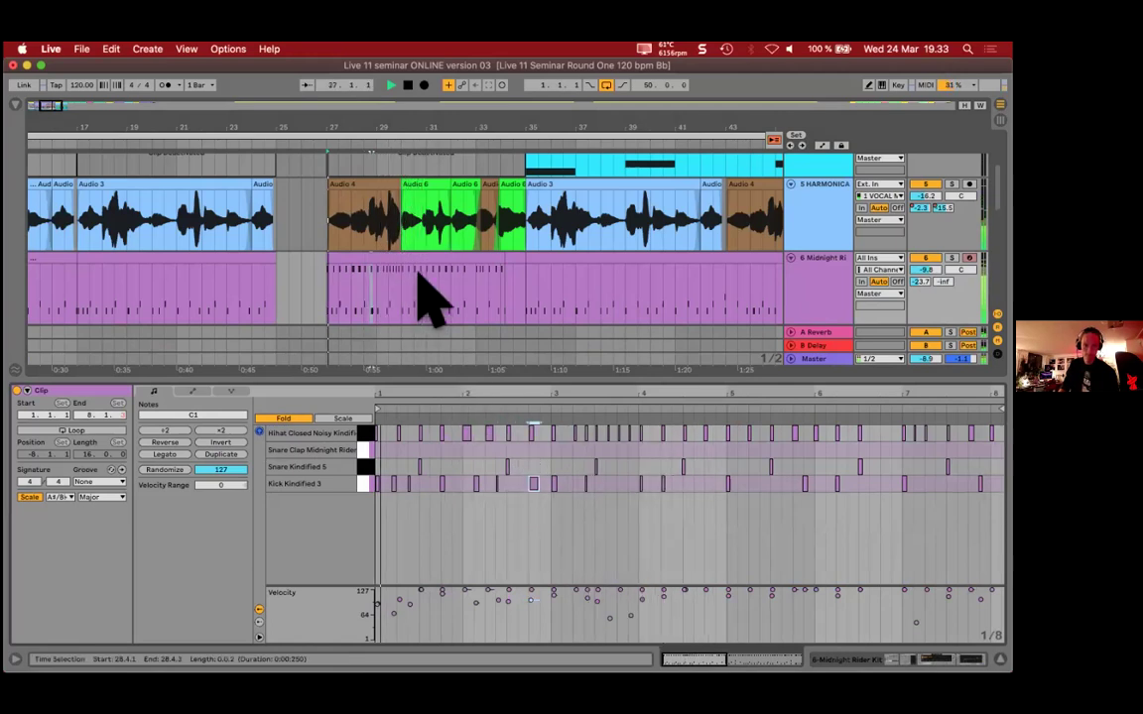
key("shift+Tab")
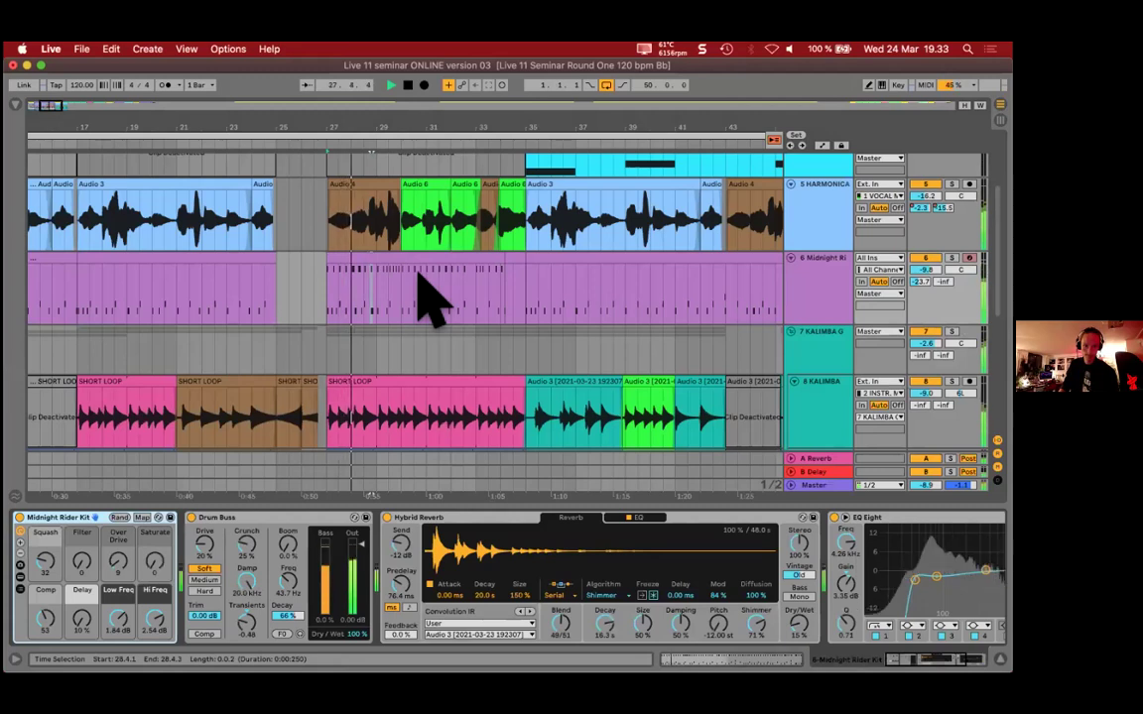
scroll(436, 315, "up", 5)
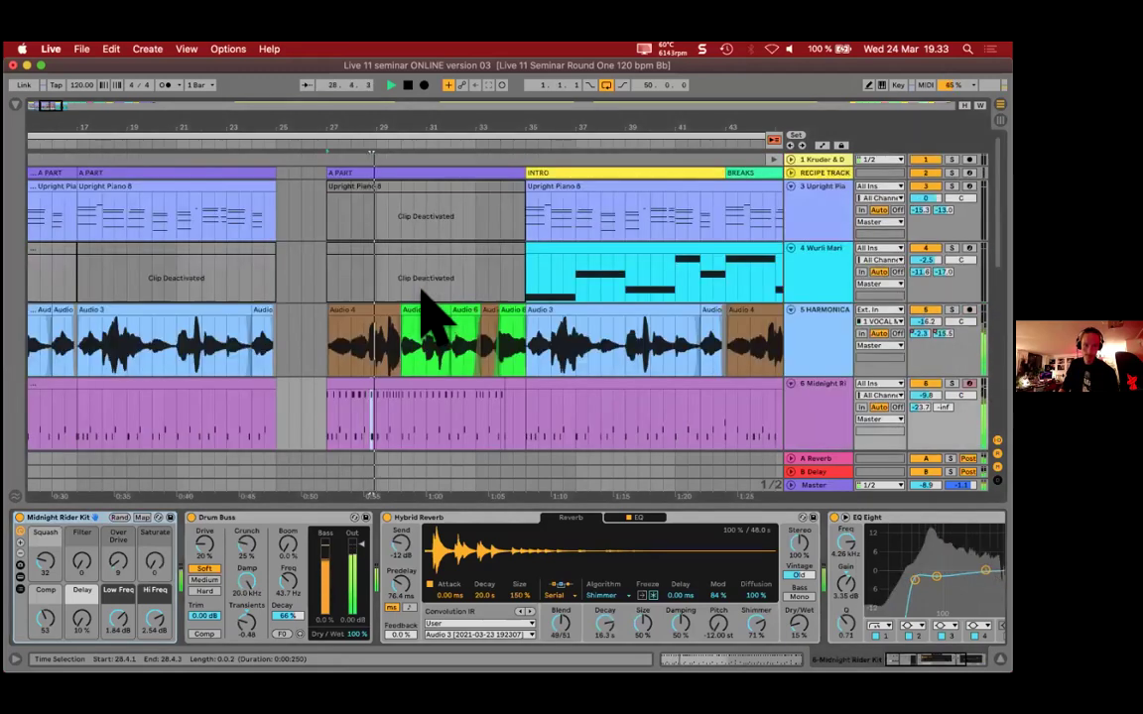
scroll(436, 315, "down", 5)
scroll(437, 315, "down", 3)
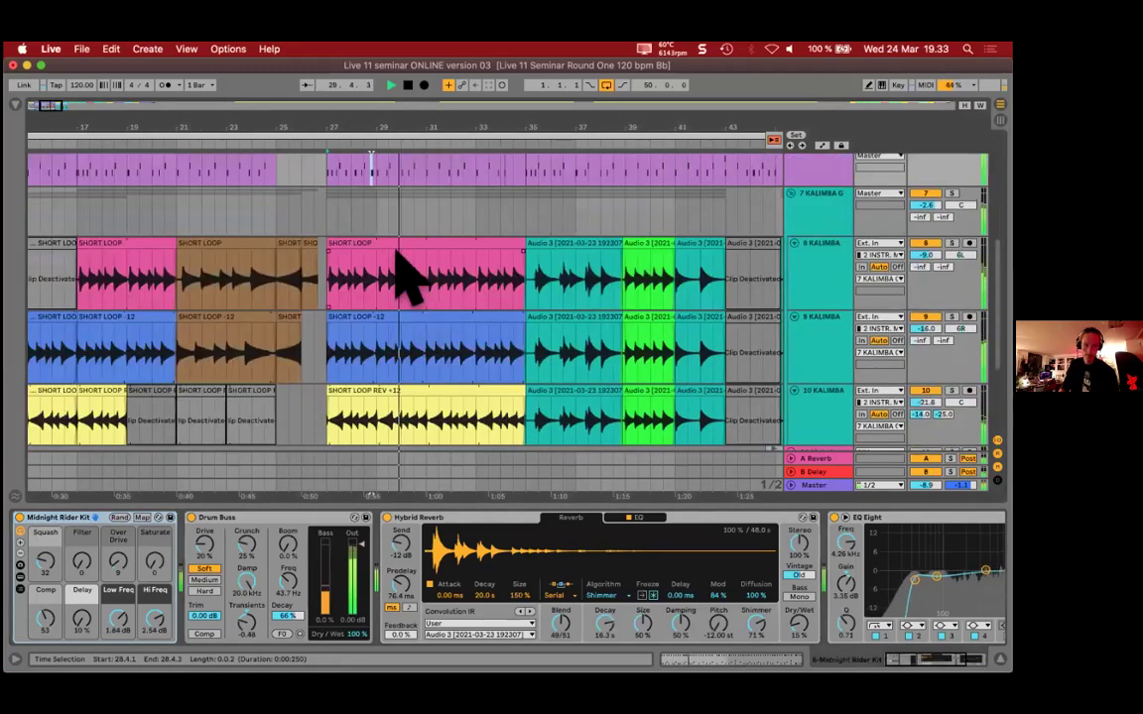
left_click(401, 248)
key("space")
left_click(401, 317)
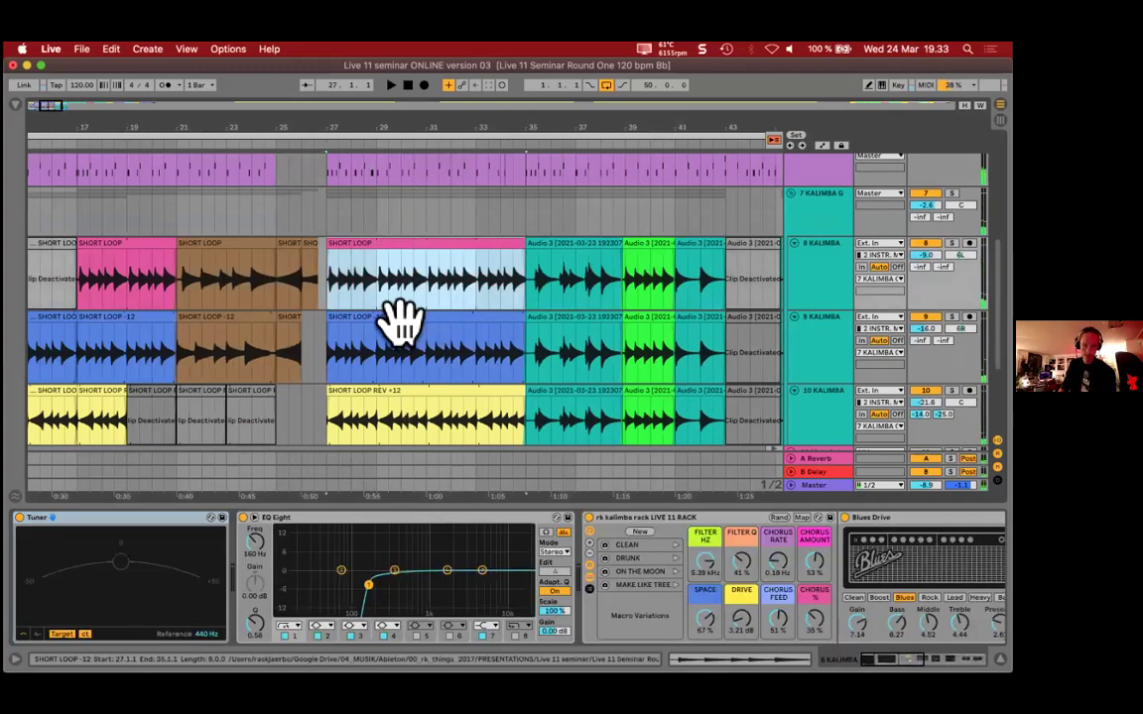
key("0")
left_click(401, 317)
key("0")
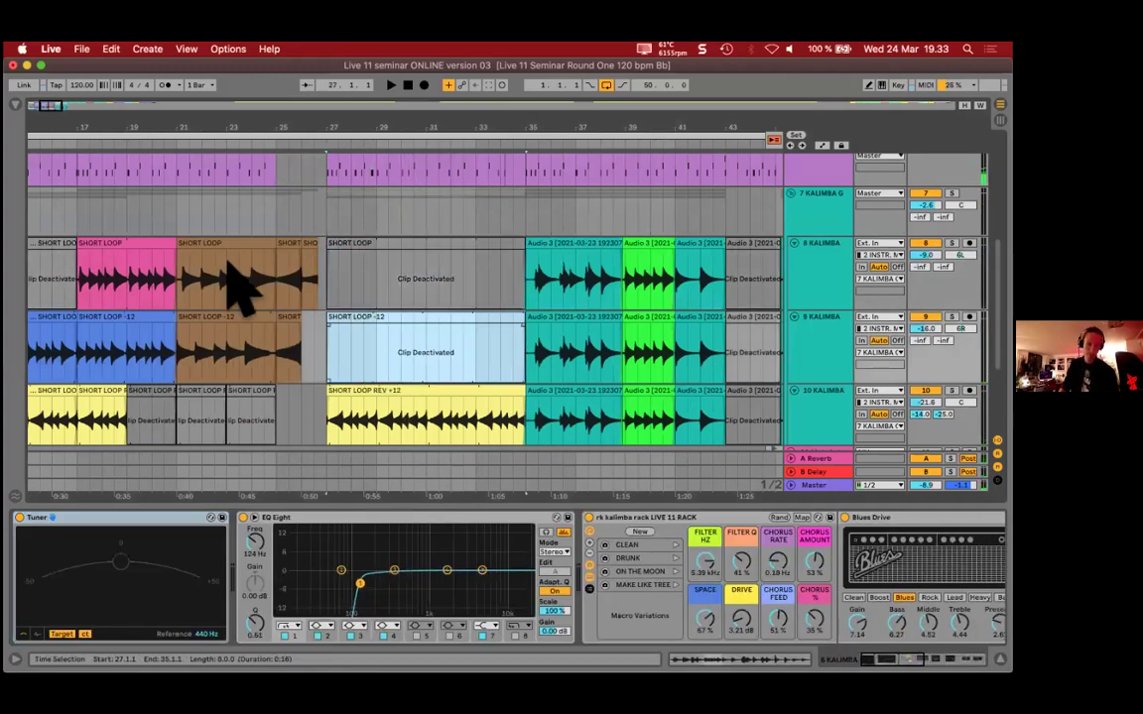
scroll(256, 307, "down", 2)
left_click(314, 342)
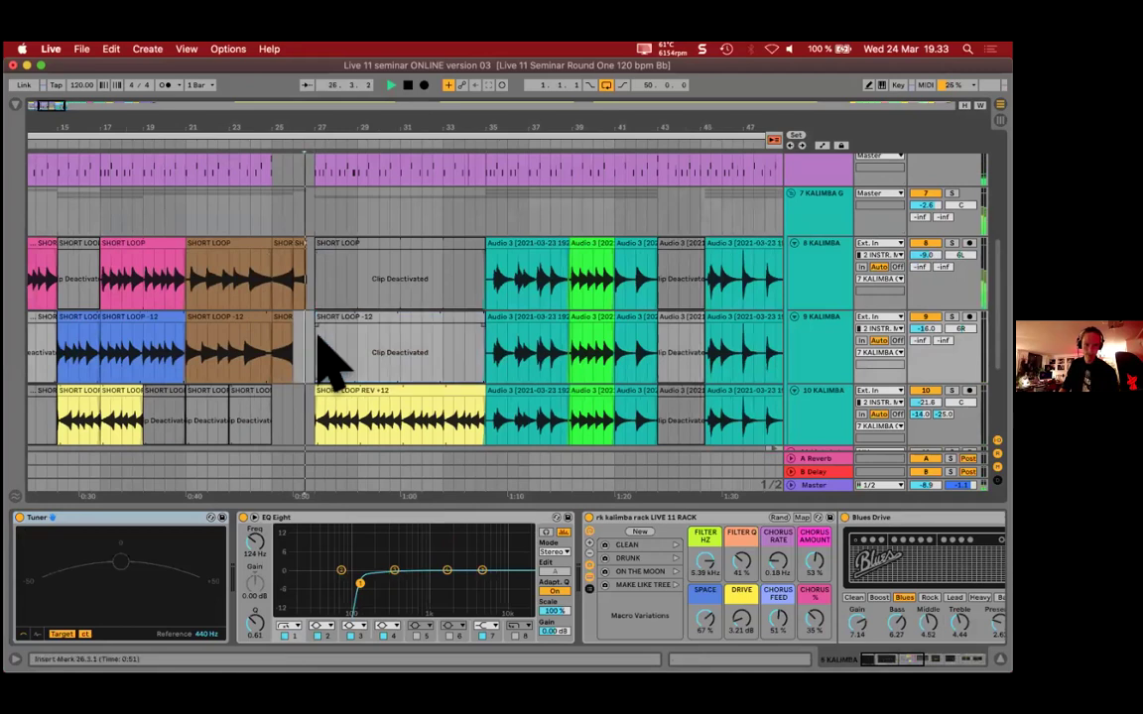
key("space")
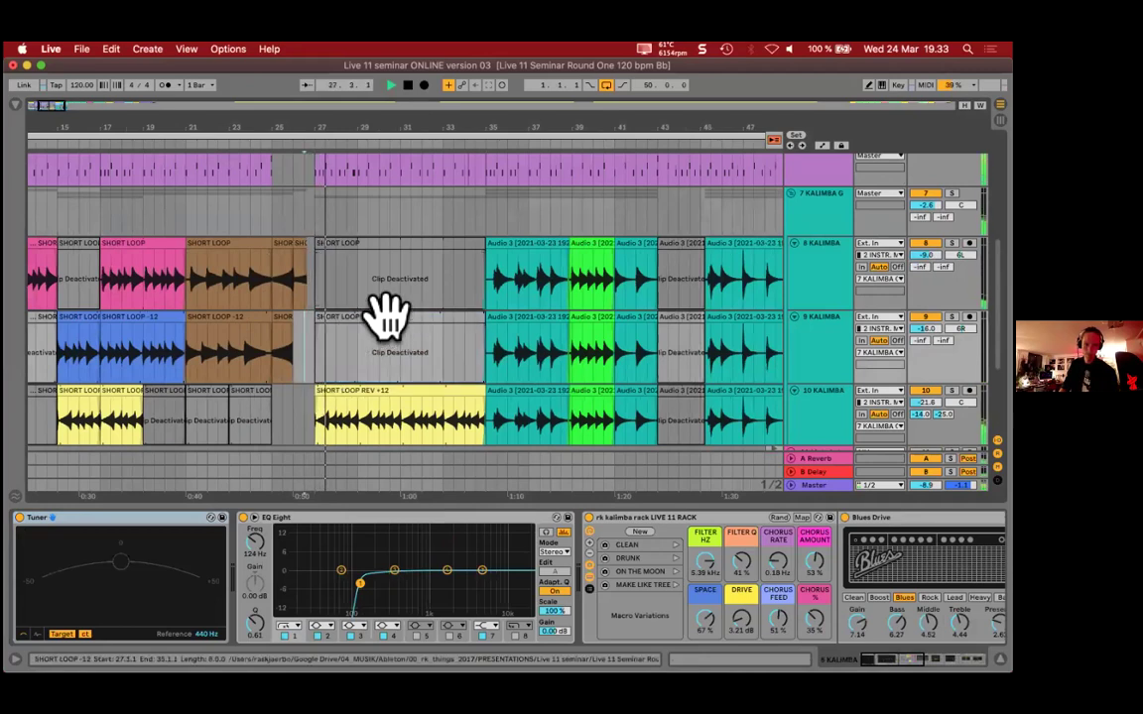
left_click(400, 395)
key("space")
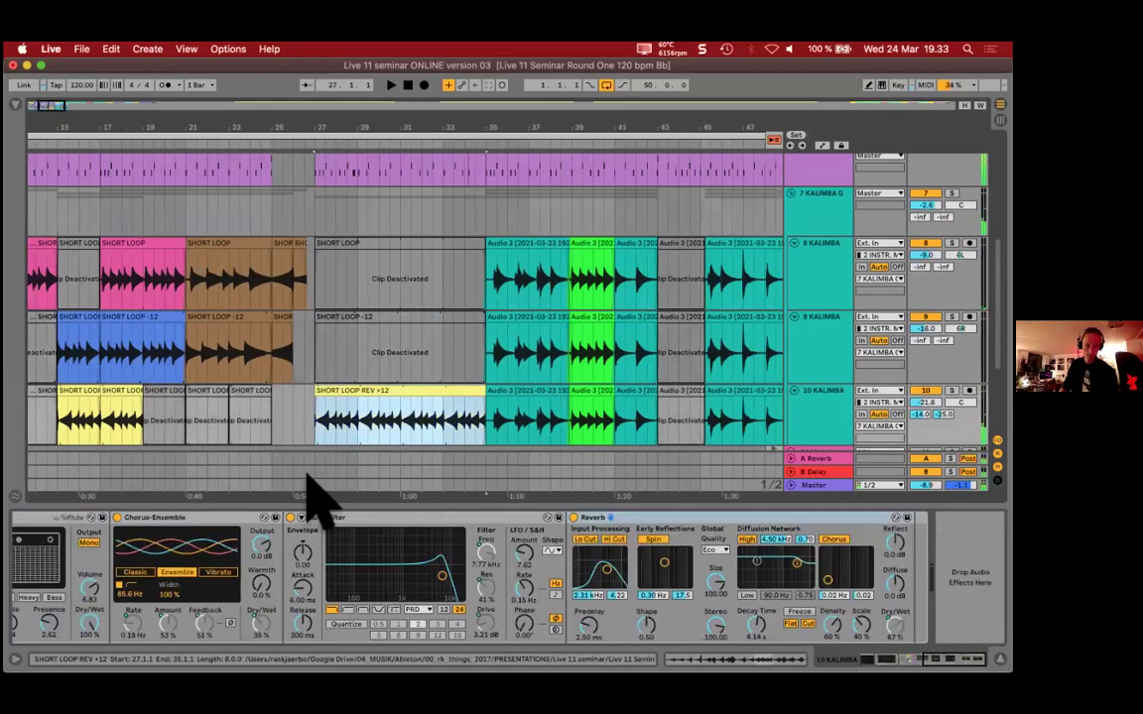
key("shift+Tab")
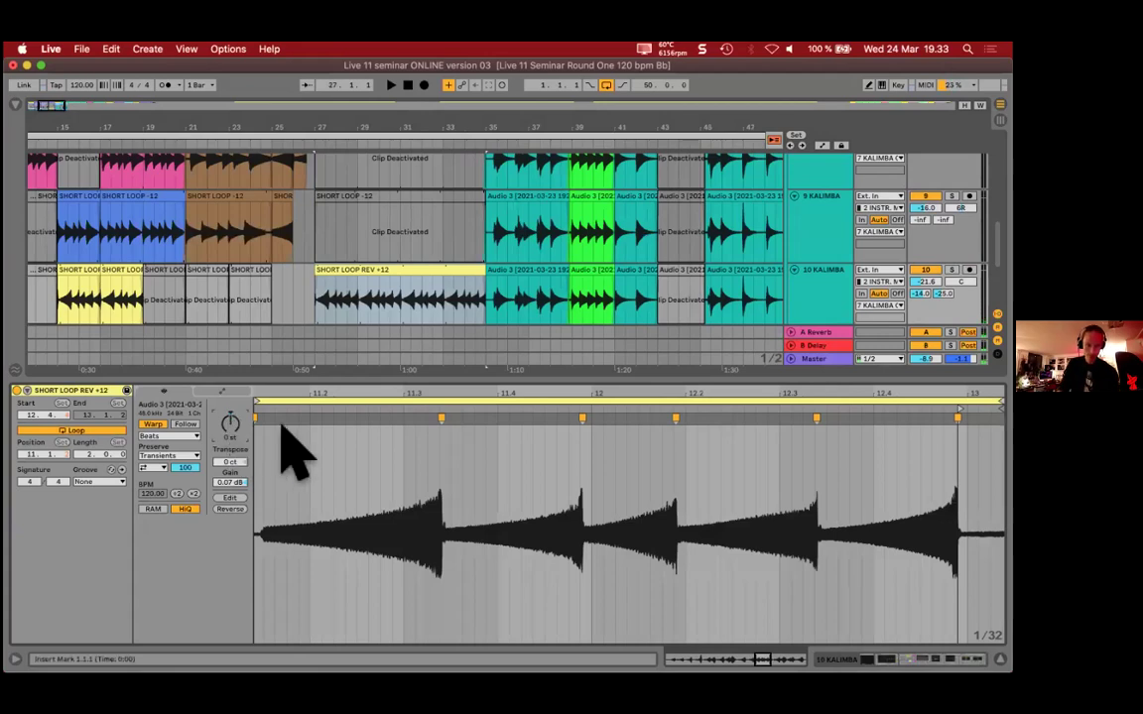
left_click(388, 276)
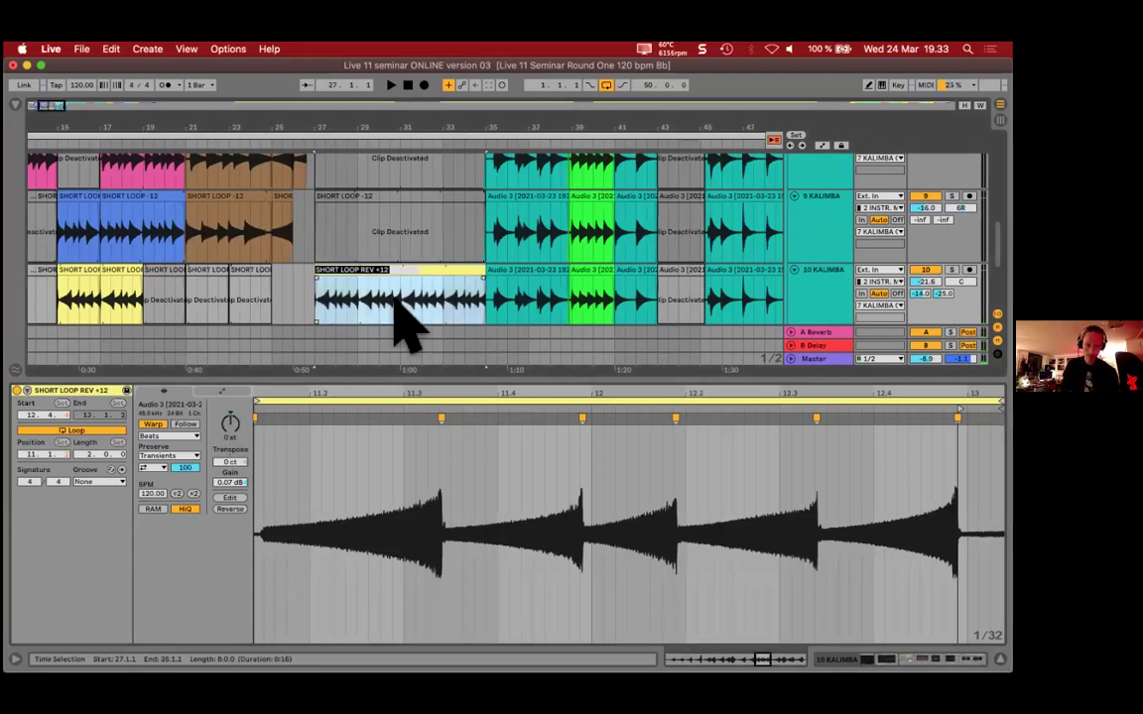
key("shift+Tab")
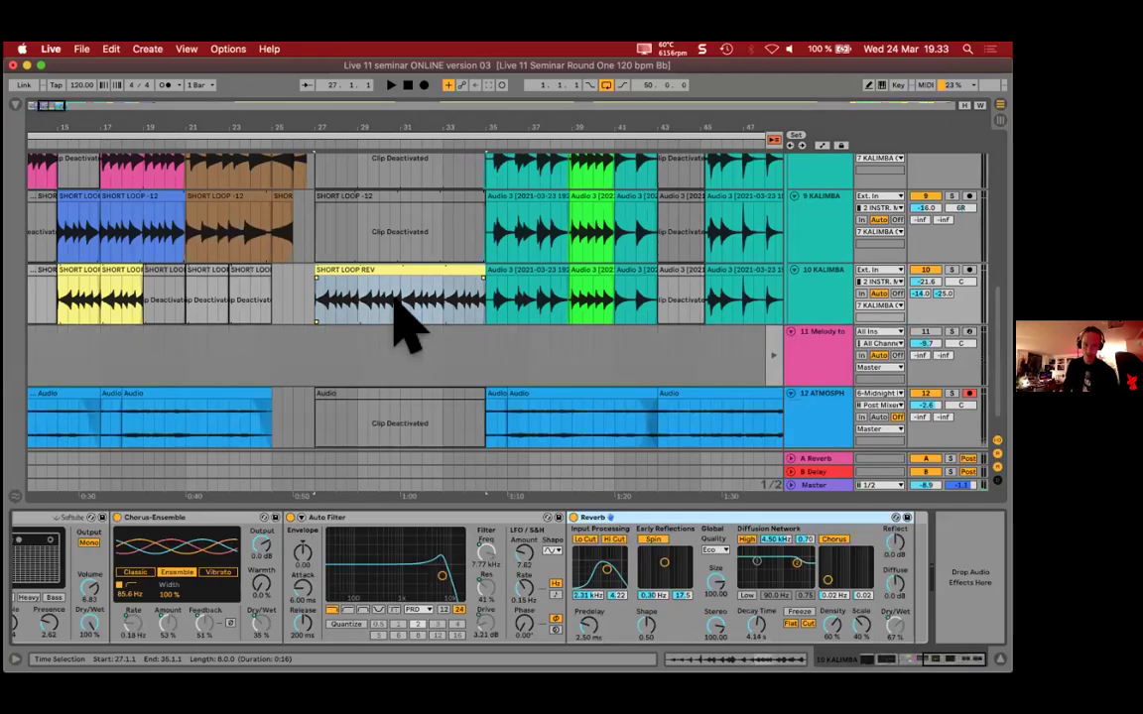
right_click(388, 275)
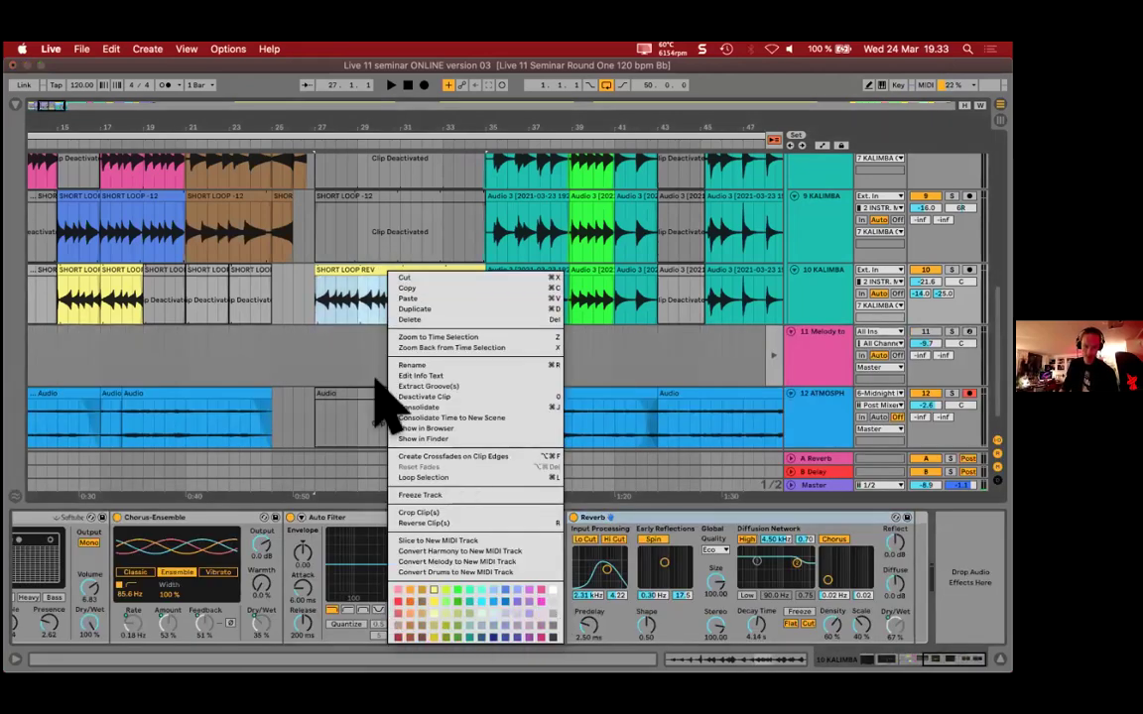
left_click(357, 276)
key("space")
scroll(439, 383, "up", 3)
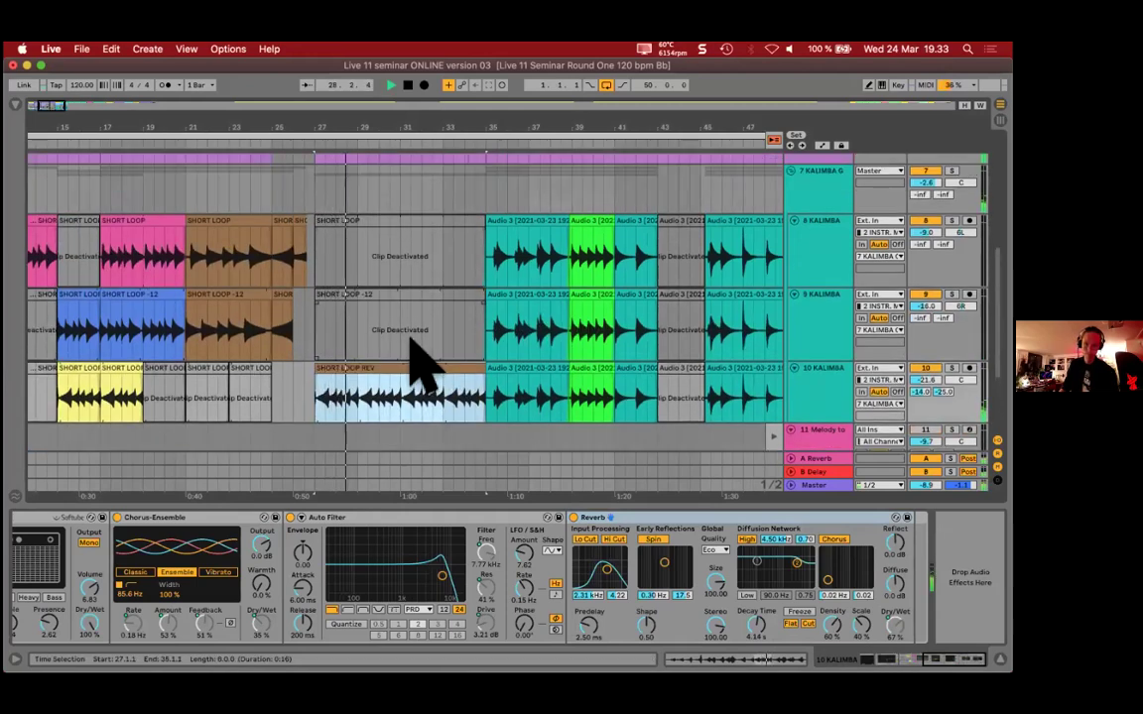
scroll(434, 331, "up", 4)
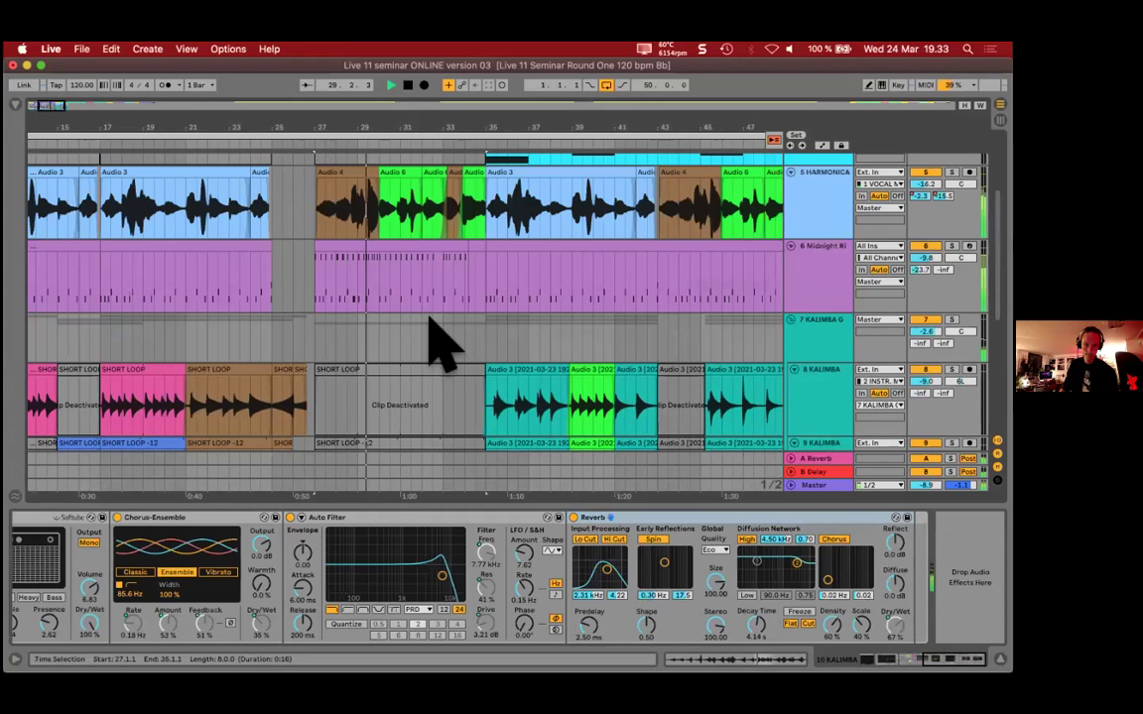
scroll(439, 345, "up", 2)
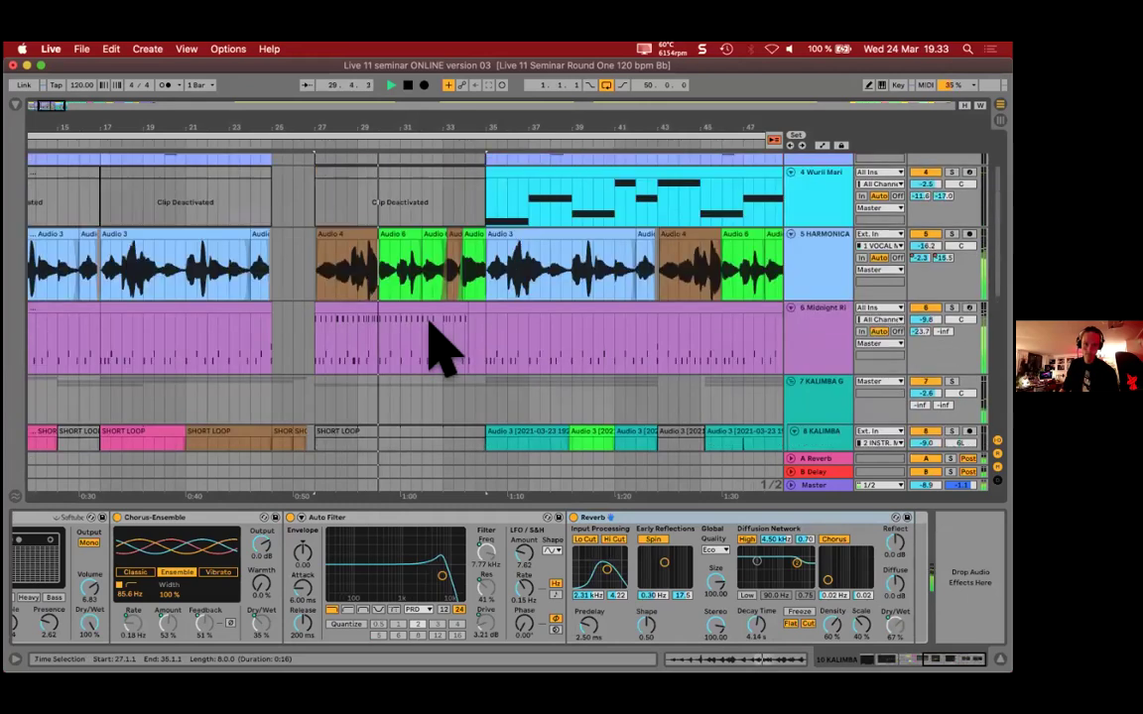
Step: Stop playback and select the Wurli clip covering bars 35.1.1–51.1.1
left_click(483, 315)
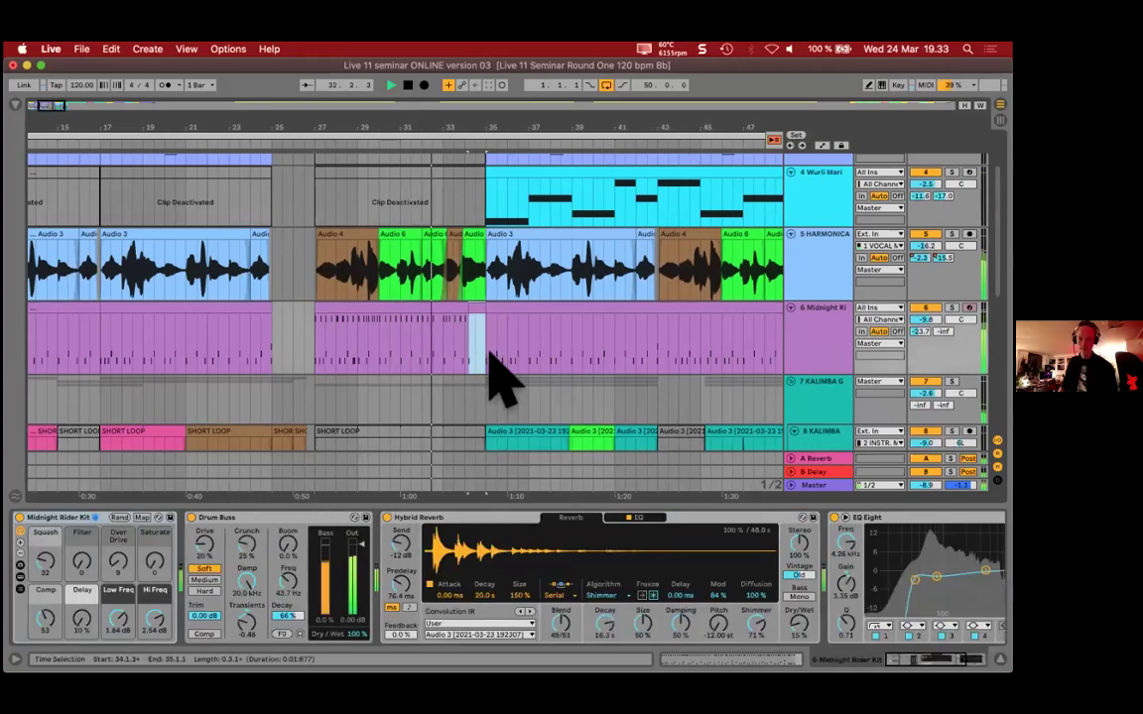
left_click(462, 312)
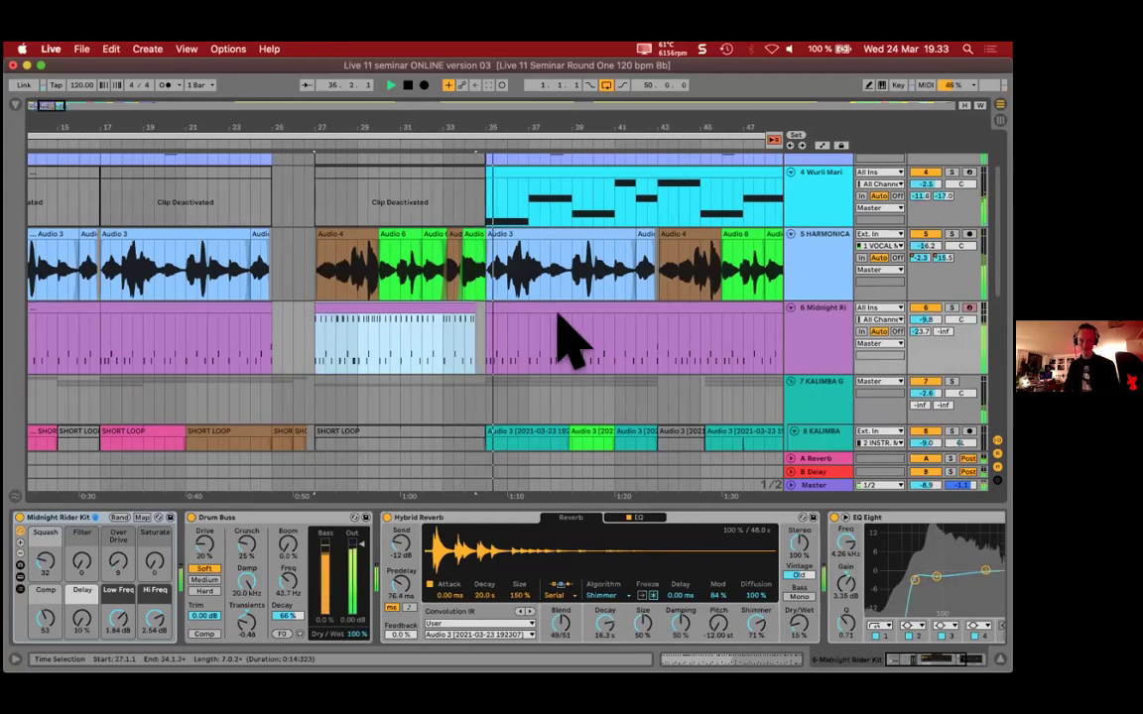
scroll(396, 268, "right", 5)
key("space")
scroll(427, 298, "up", 1)
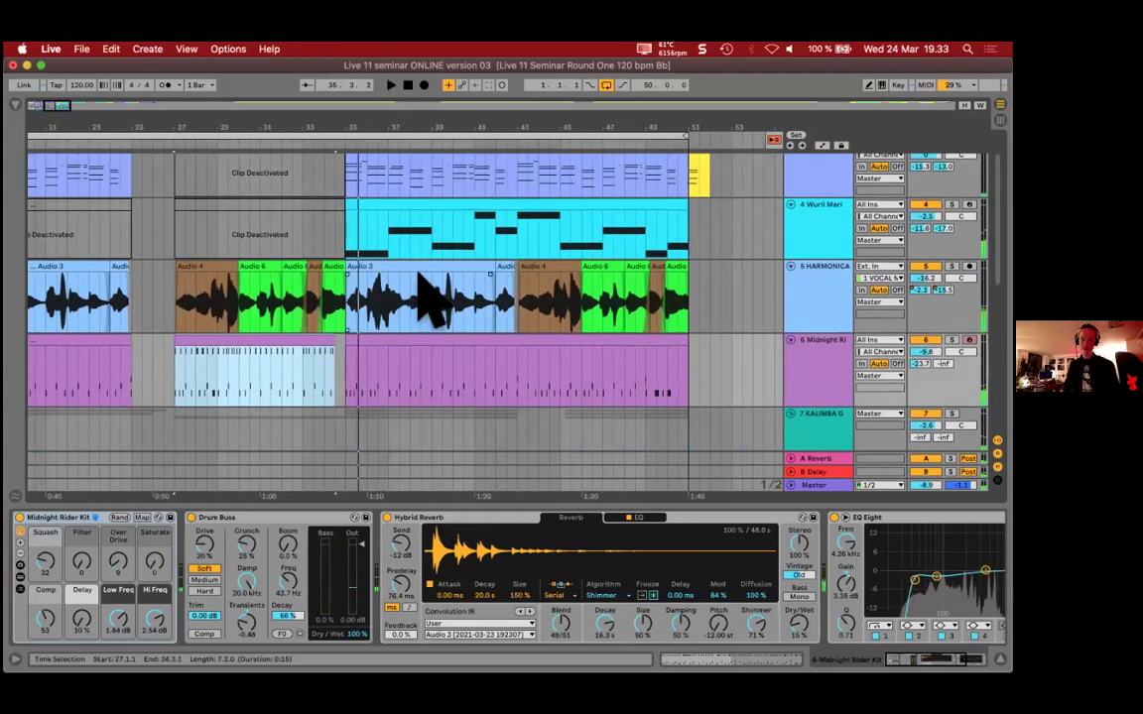
scroll(417, 273, "up", 1)
left_click(355, 263)
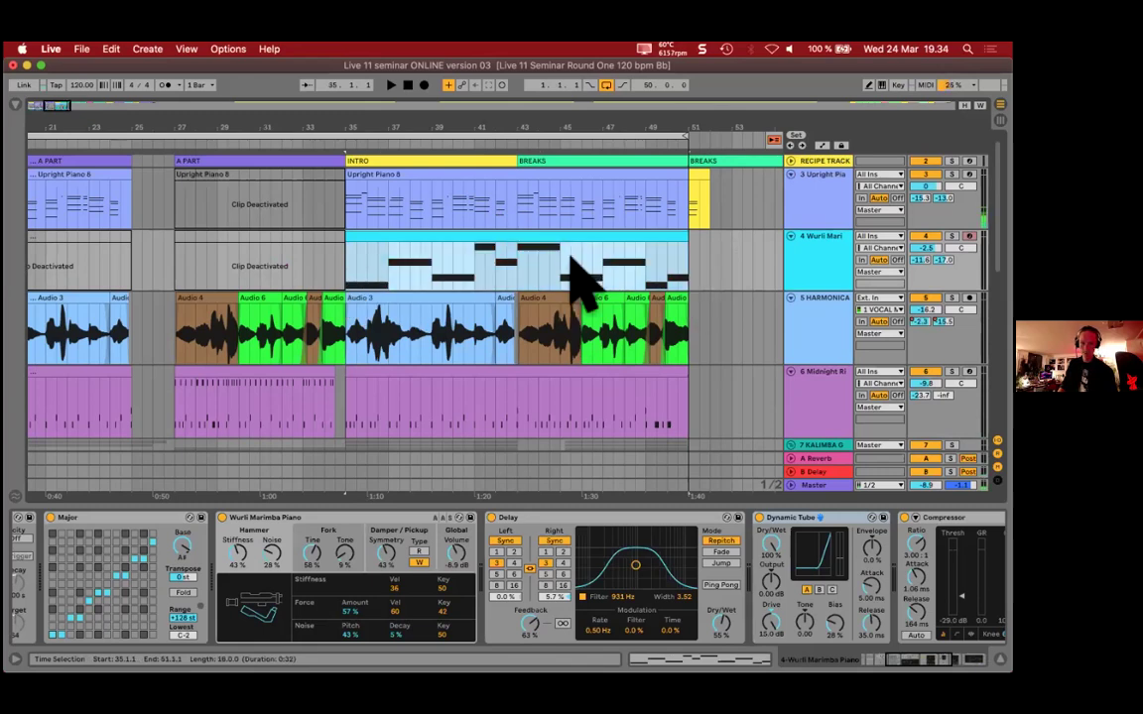
Step: Duplicate bars 35–51 so the copy follows at bar 51
key("super+d")
key("minus")
key("minus")
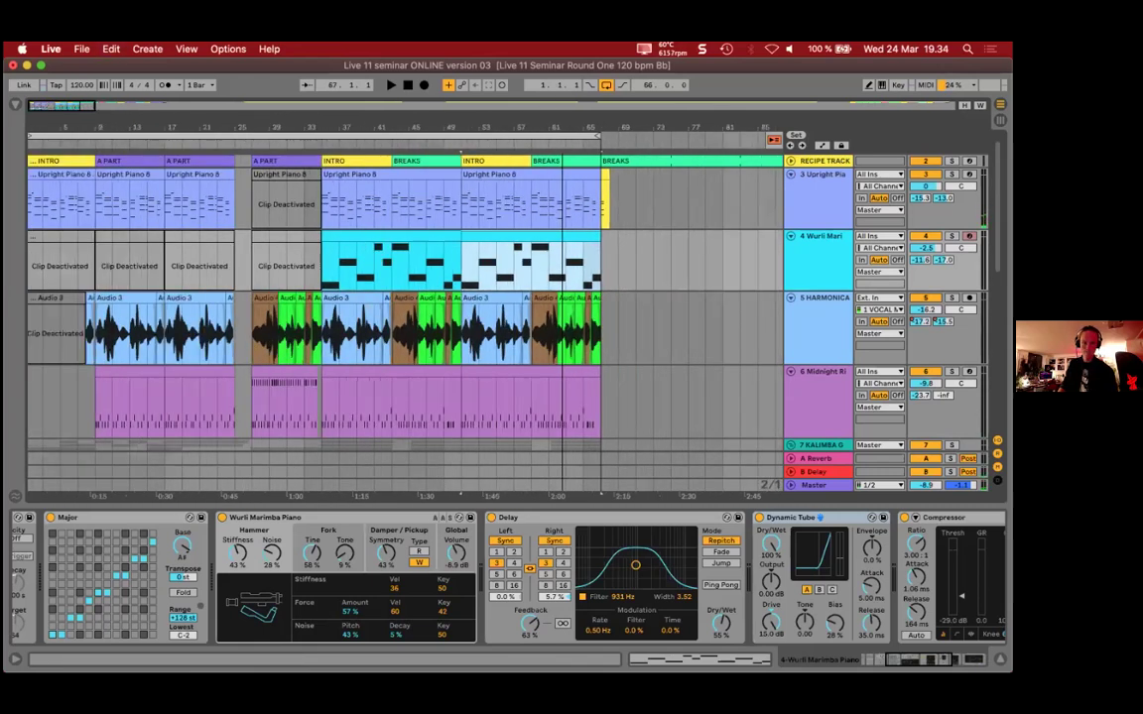
left_click(324, 175)
left_click_drag(268, 330, 380, 339)
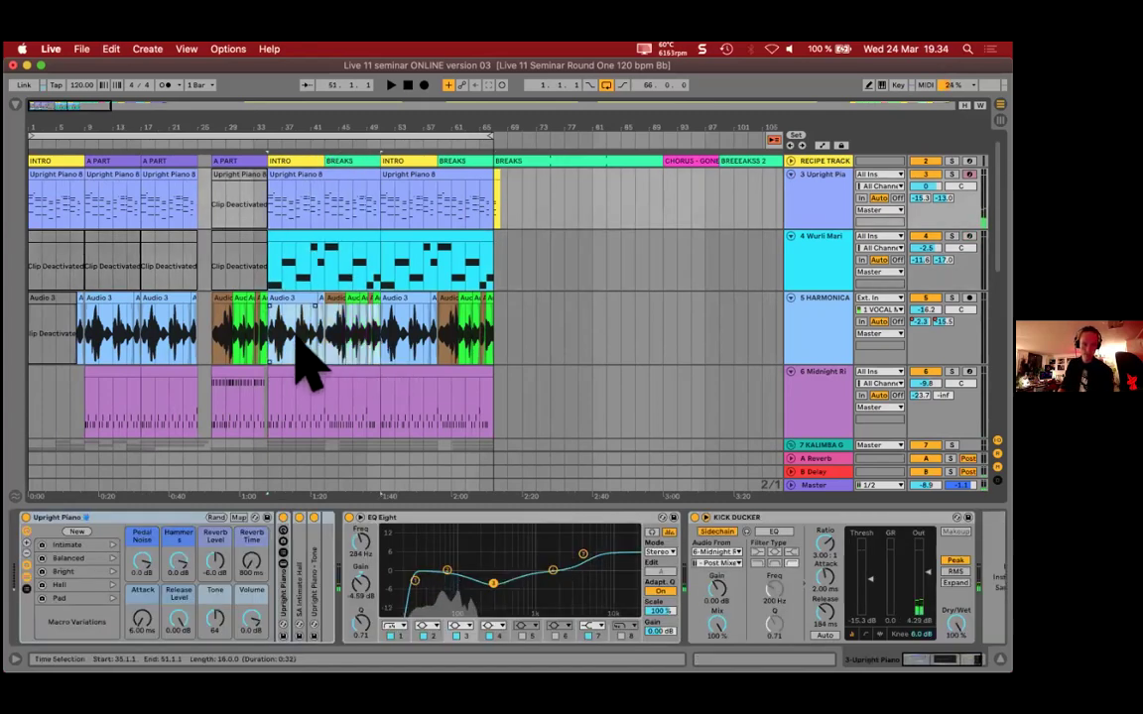
Step: Deactivate the harmonica clips in bars 35–49, including the Audio 3 and Audio 6 clips
left_click(288, 342)
key("plus")
key("plus")
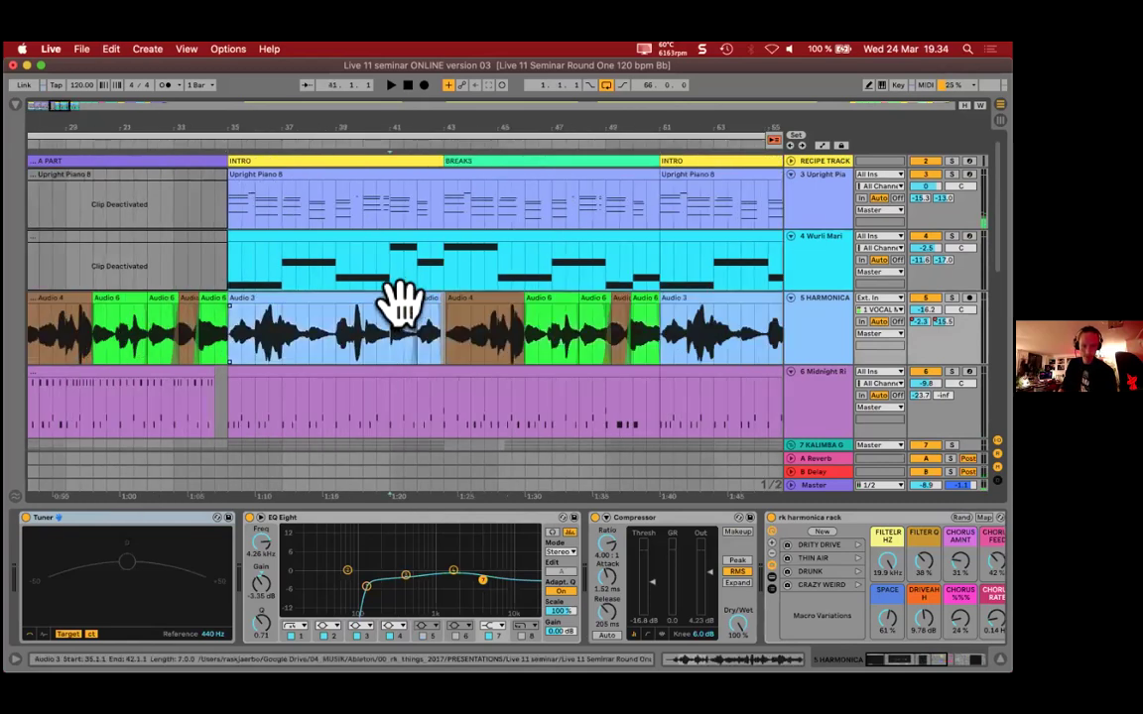
key("0")
left_click(479, 311)
key("0")
left_click(549, 307)
key("0")
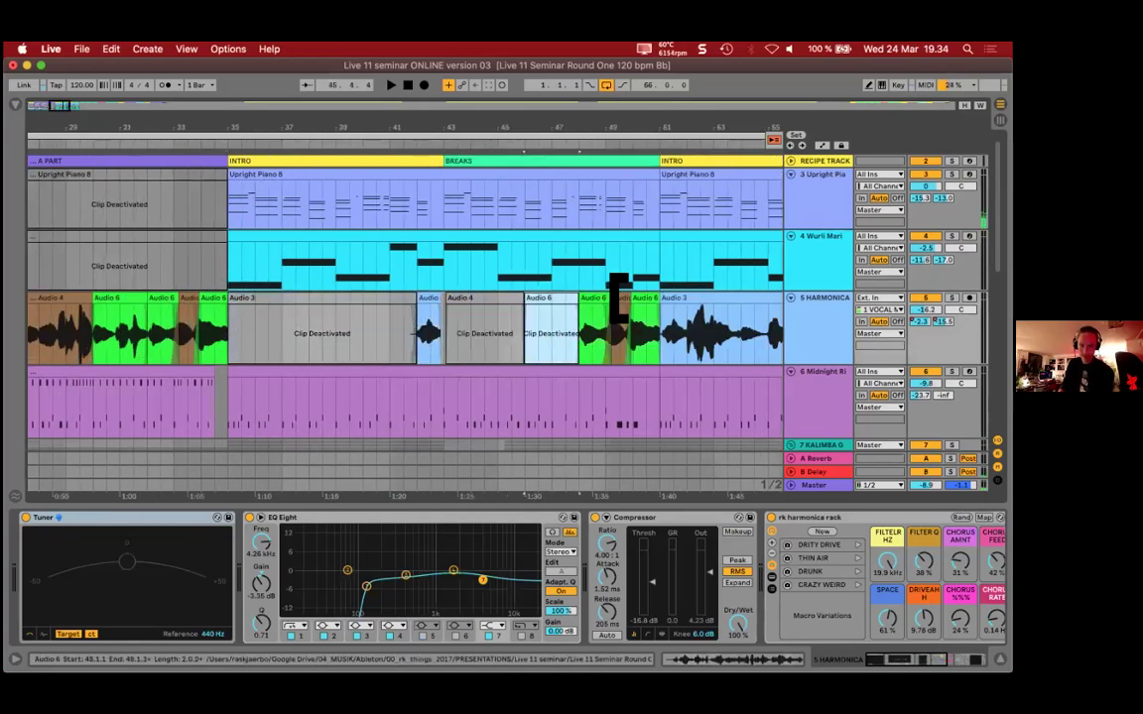
left_click(600, 312)
key("0")
left_click(619, 306)
Step: Select bars 35–43, then bars 43–49, on the piano track to check them
scroll(485, 356, "right", 5)
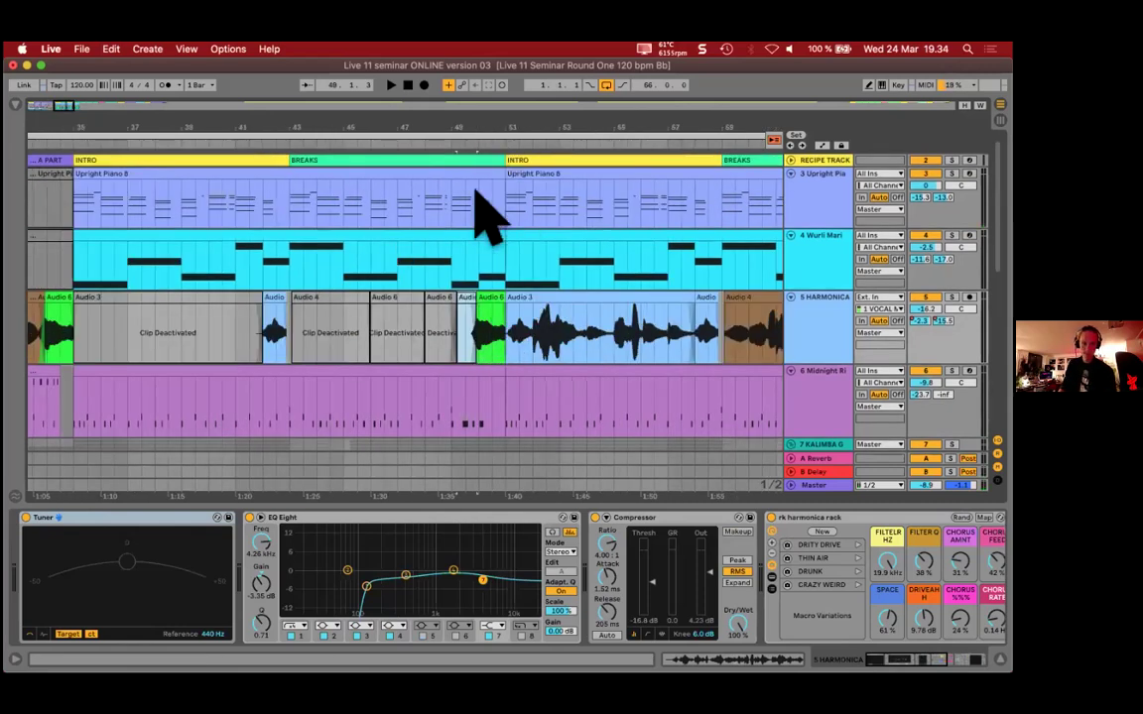
left_click_drag(299, 192, 80, 201)
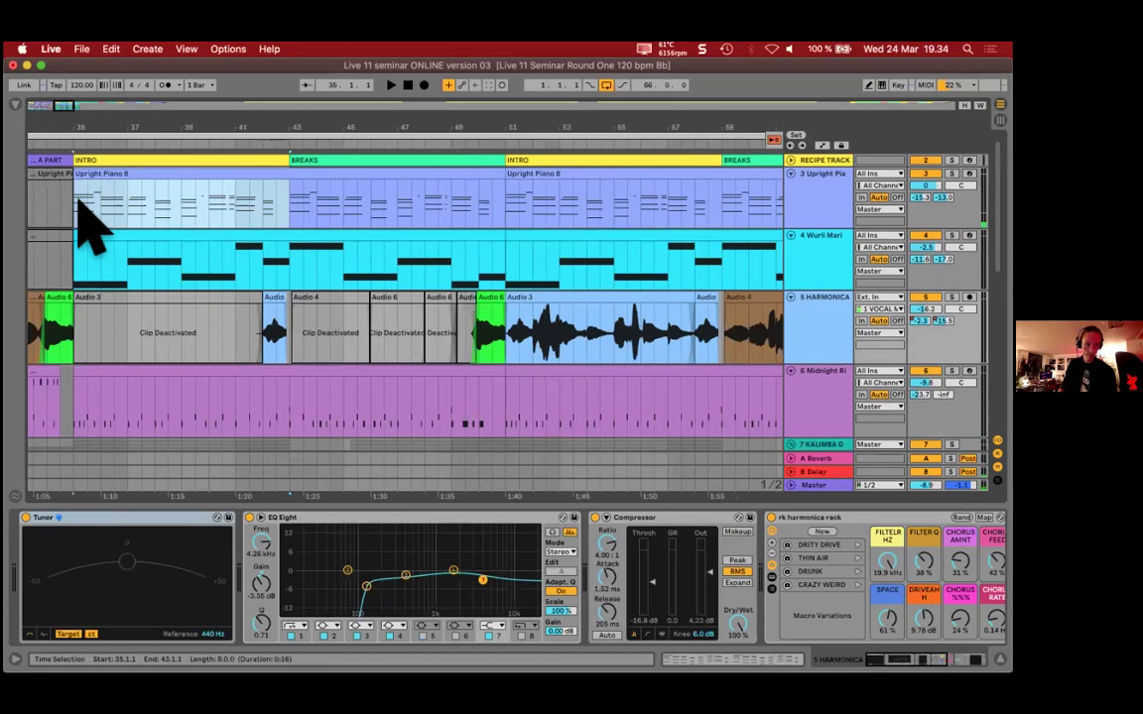
left_click_drag(293, 214, 496, 223)
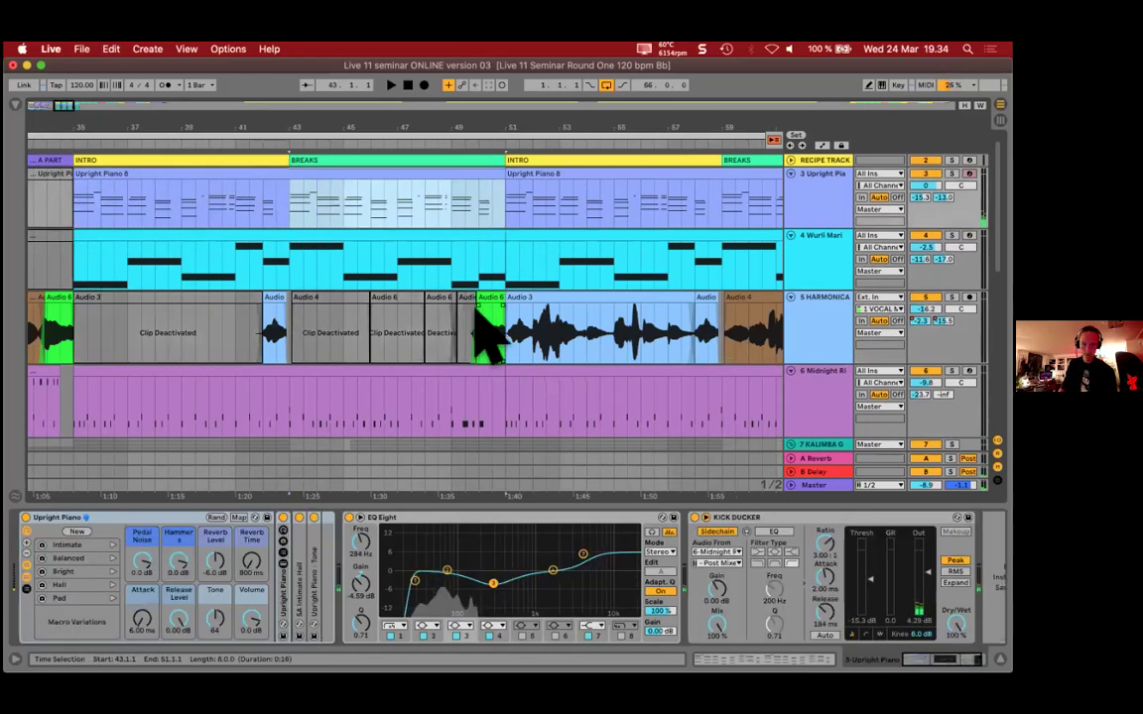
scroll(484, 327, "right", 3)
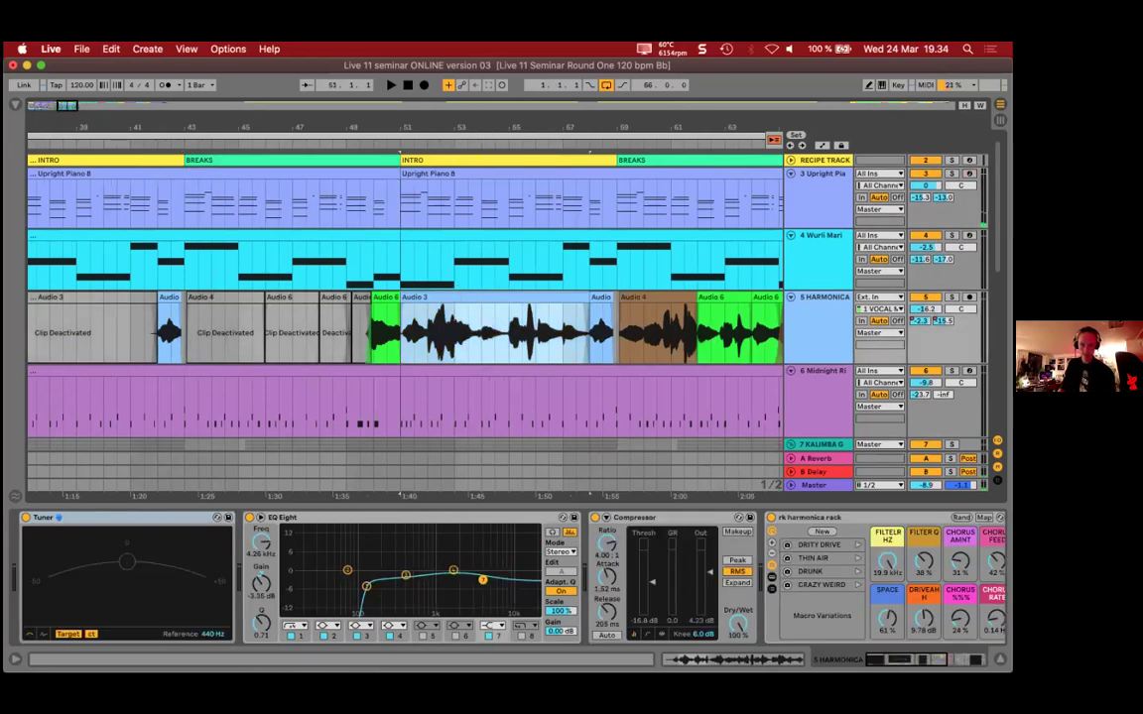
scroll(536, 229, "left", 5)
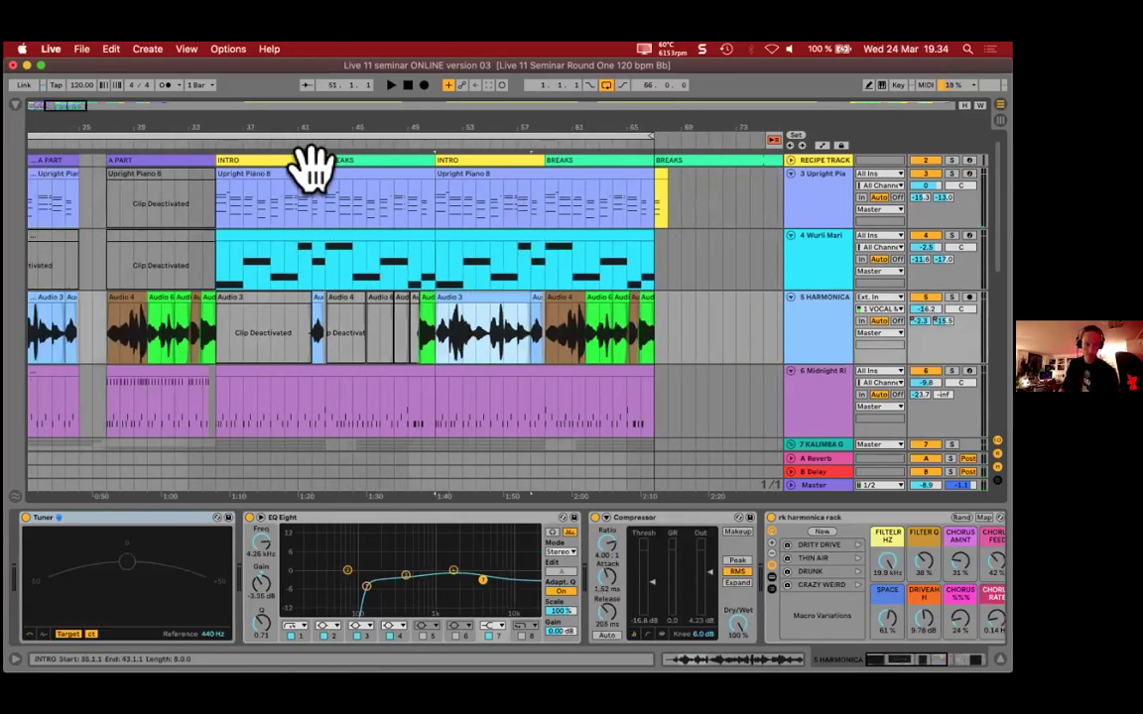
Step: Start the section label at bar 35 as a blue B PART, then copy it across bars 51–67
left_click_drag(246, 159, 228, 159)
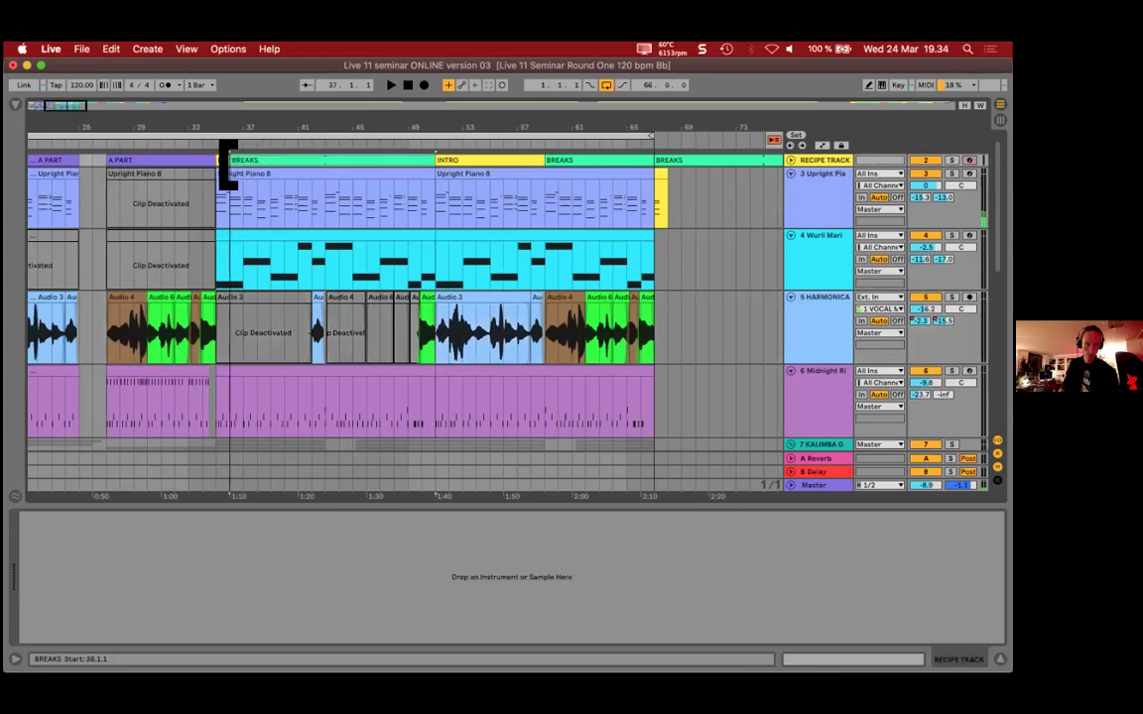
left_click(236, 160)
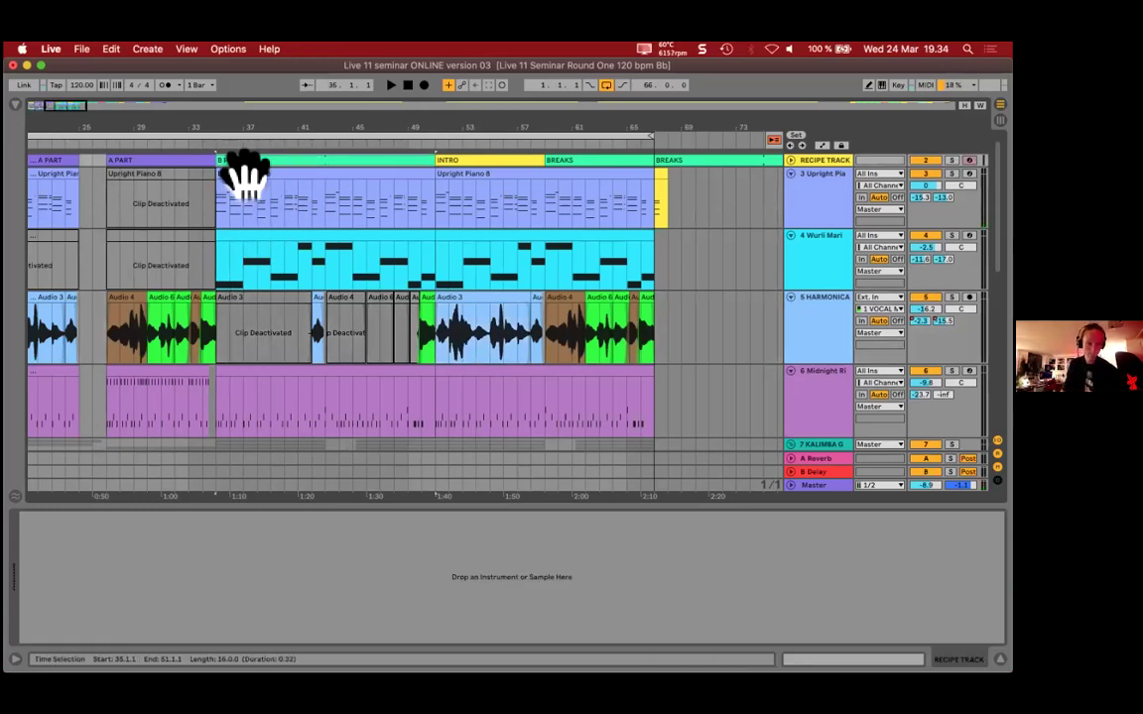
right_click(258, 165)
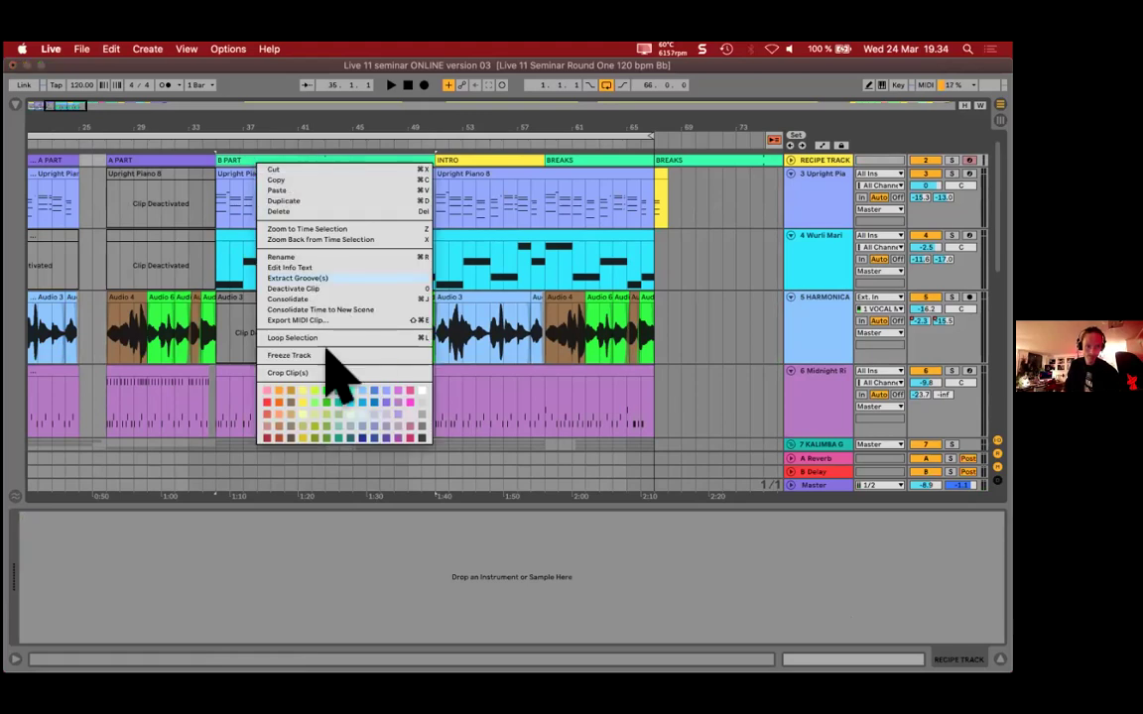
left_click(374, 403)
left_click_drag(300, 166, 516, 198)
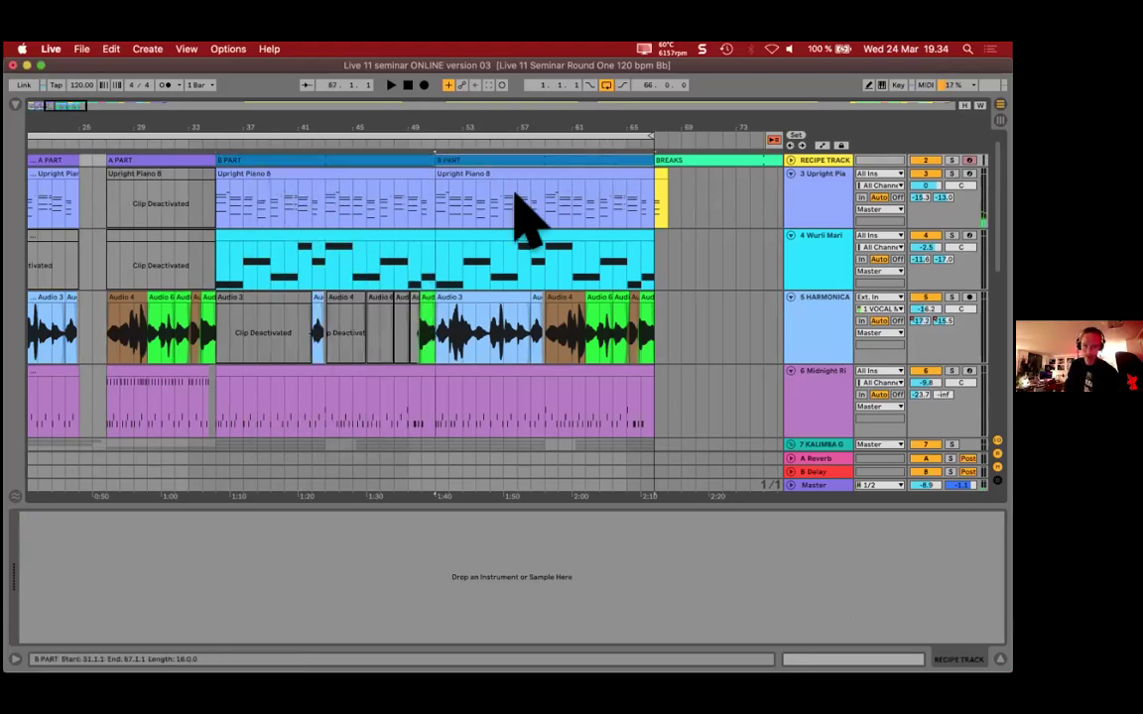
left_click(285, 238)
Step: Shorten the SHORT LOOP REV clip so it ends at bar 34
scroll(297, 258, "down", 4)
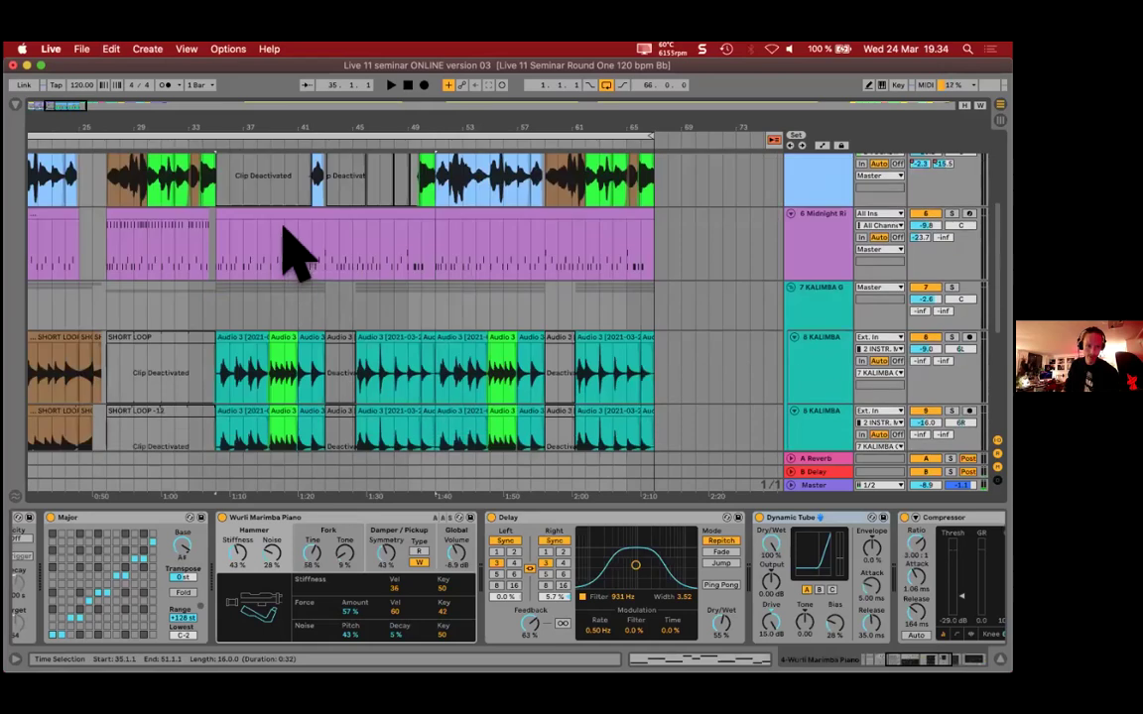
left_click(287, 218)
scroll(322, 273, "left", 2)
scroll(332, 278, "down", 2)
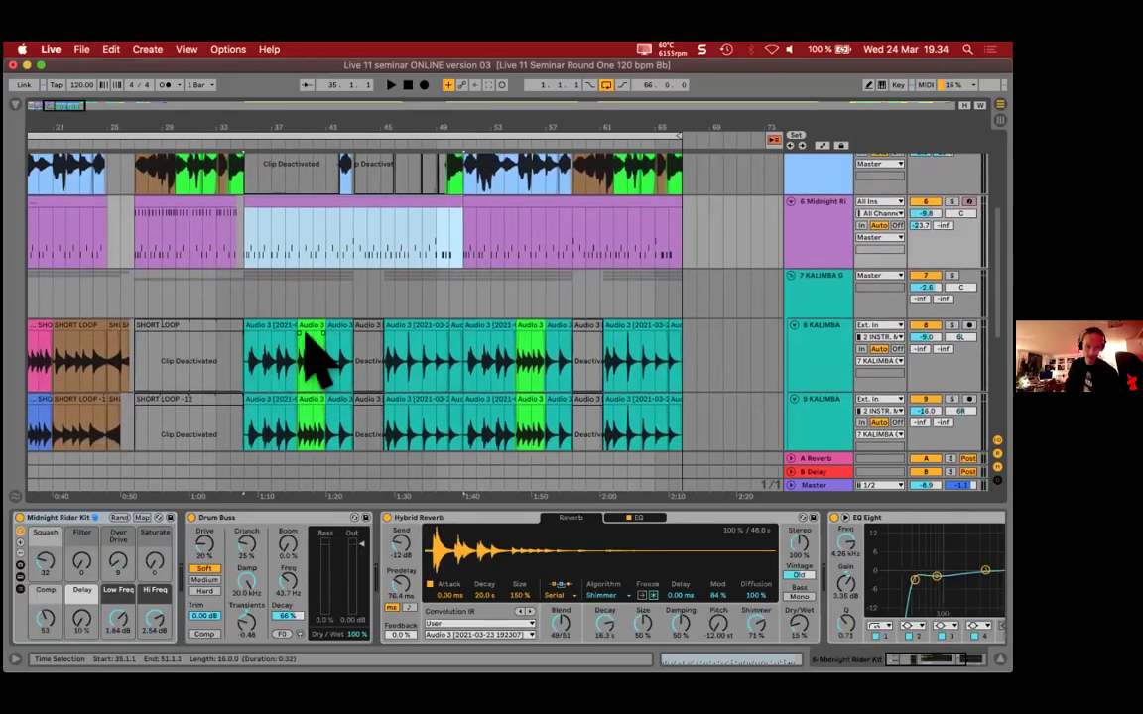
scroll(347, 352, "down", 2)
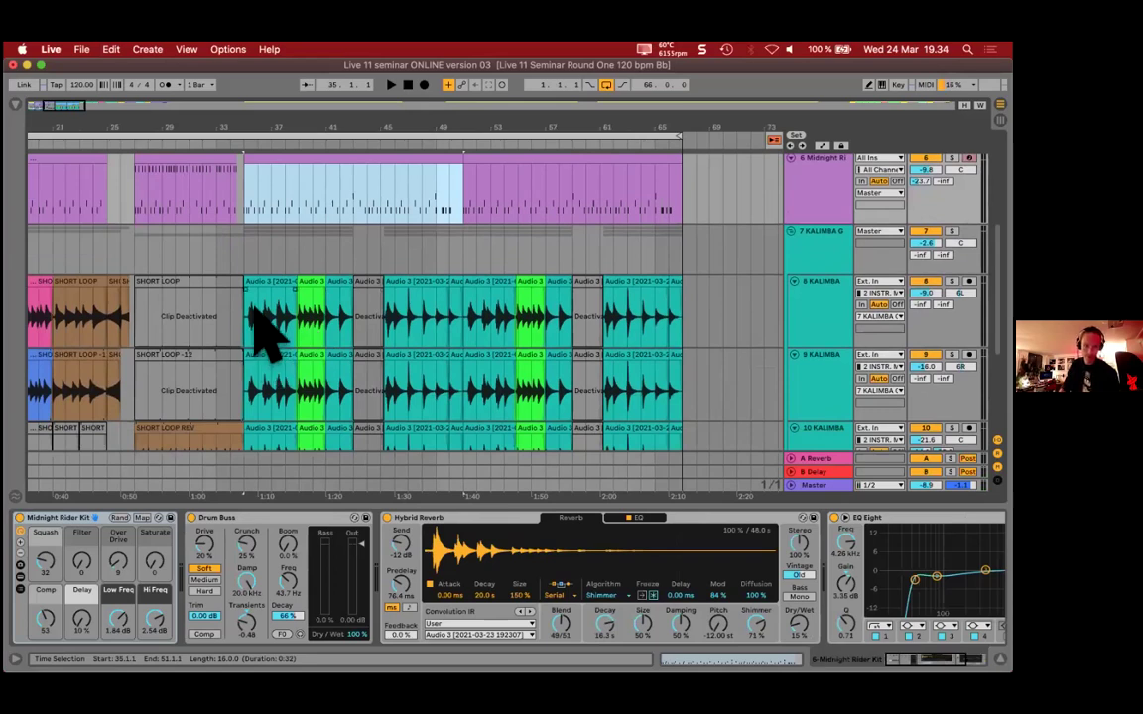
scroll(297, 337, "down", 3)
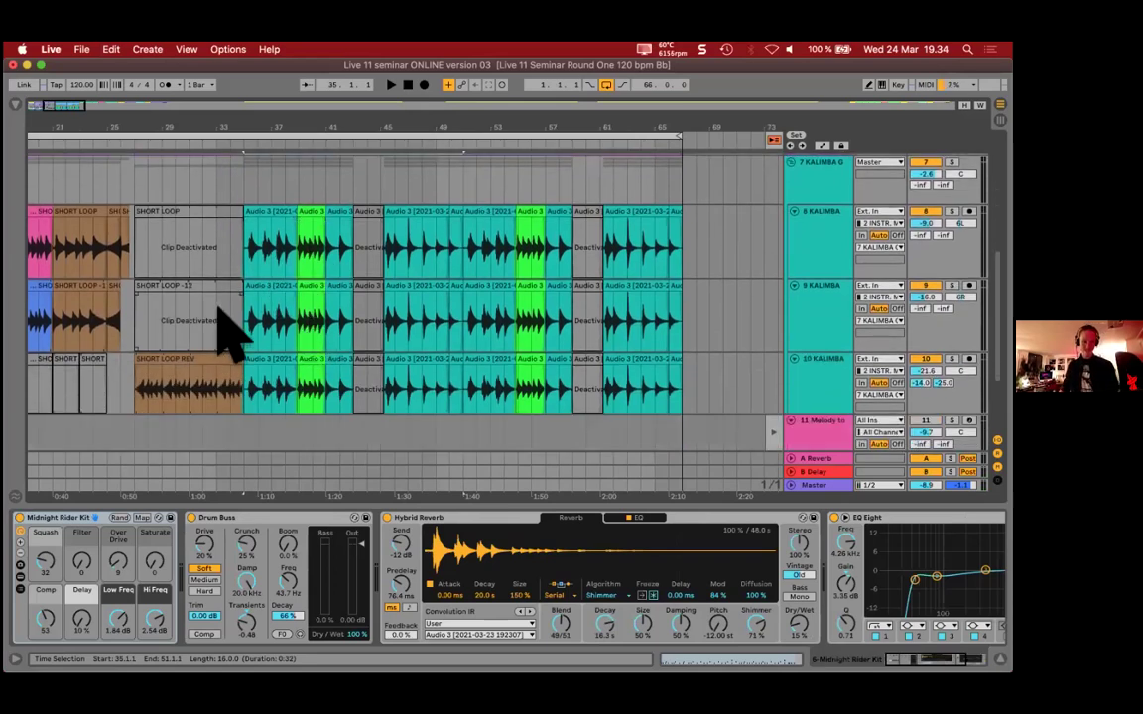
scroll(216, 357, "down", 1)
left_click_drag(238, 357, 217, 354)
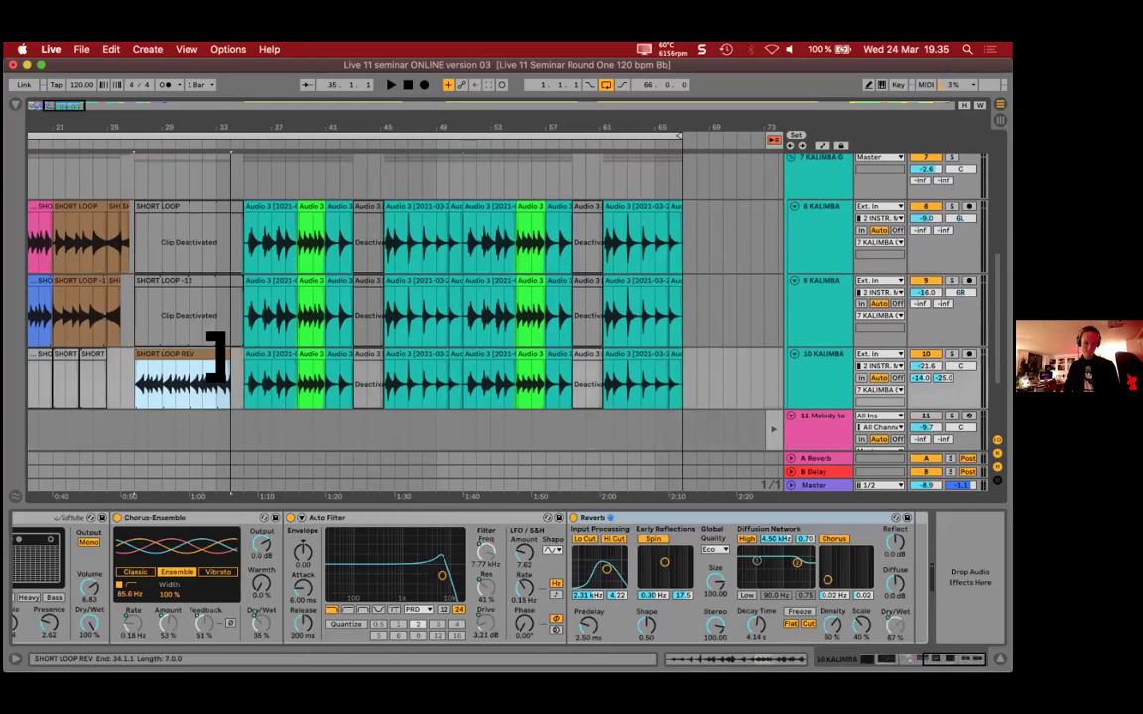
left_click(230, 389)
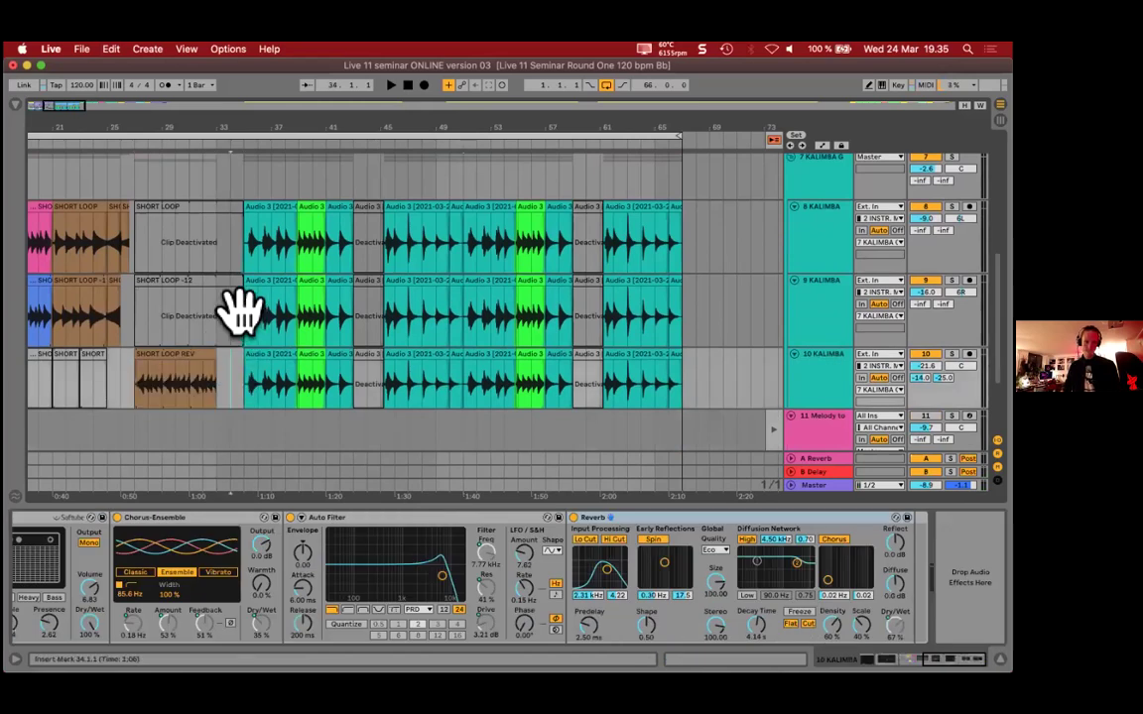
scroll(238, 313, "up", 4)
left_click(221, 273)
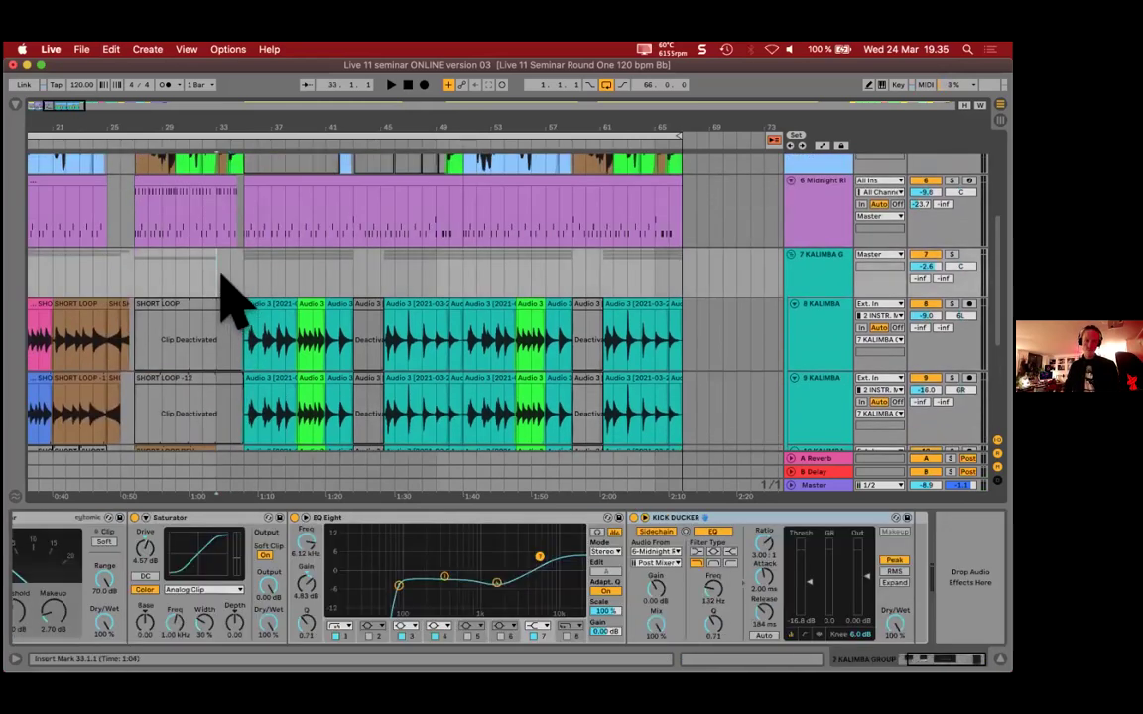
scroll(248, 294, "down", 8)
Step: Play the arrangement to review it, then stop with the start point at bar 51
key("space")
scroll(276, 312, "up", 7)
scroll(286, 306, "up", 2)
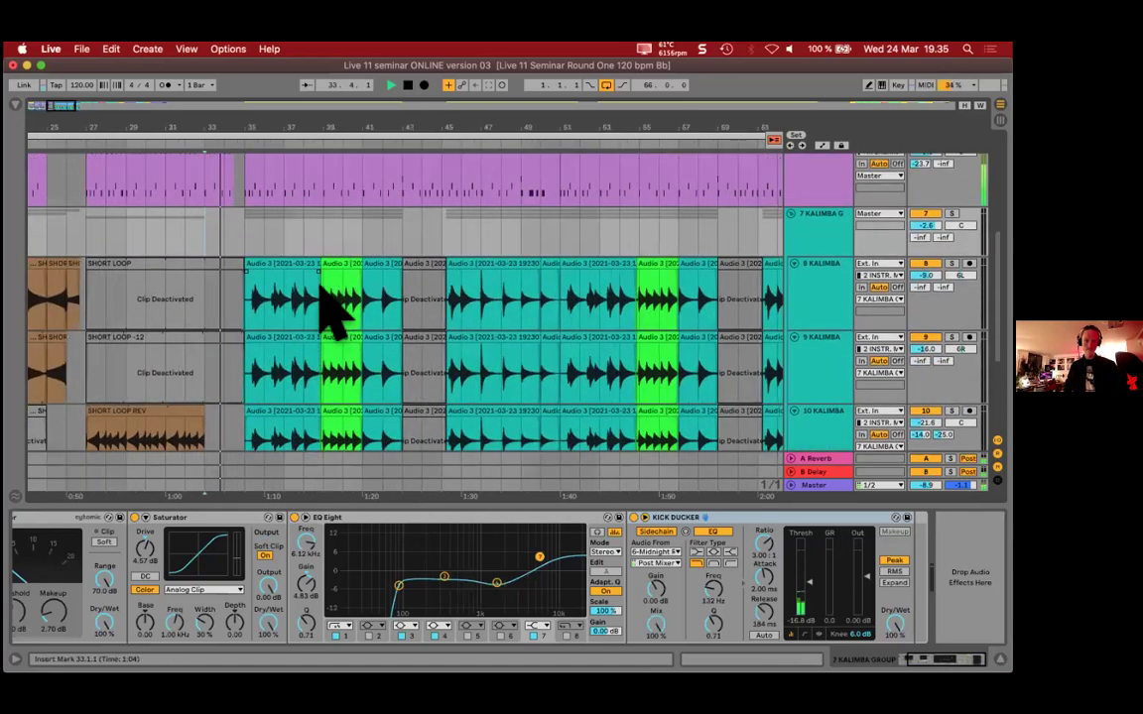
scroll(333, 312, "up", 3)
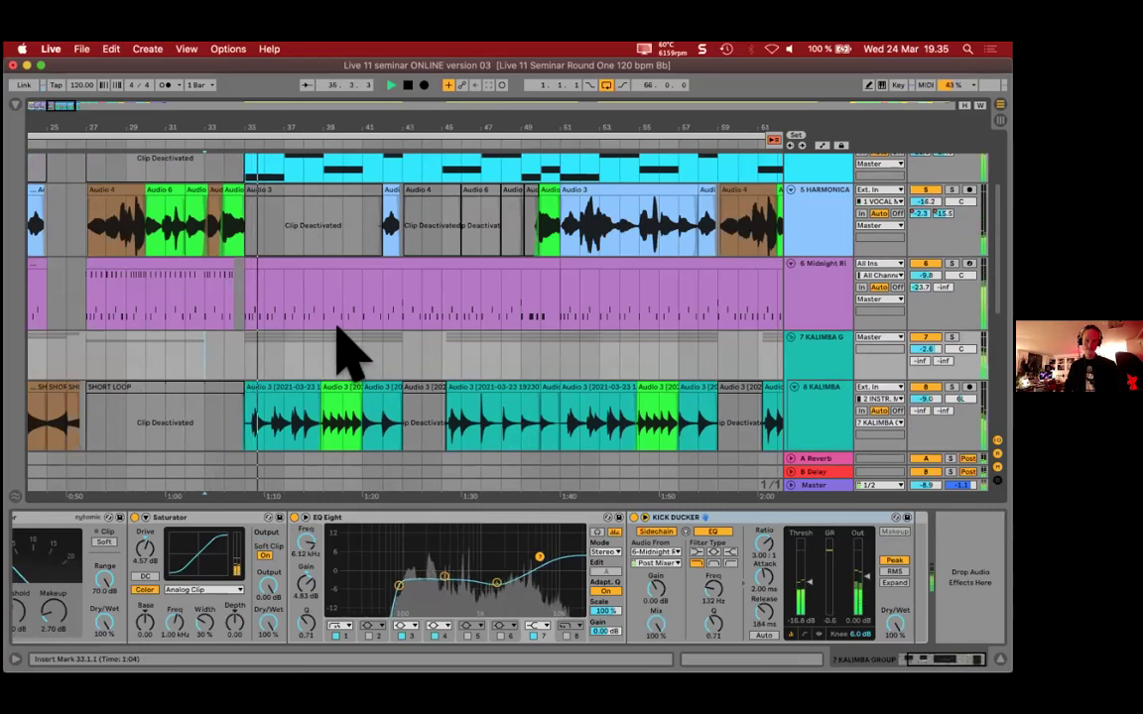
scroll(337, 342, "down", 5)
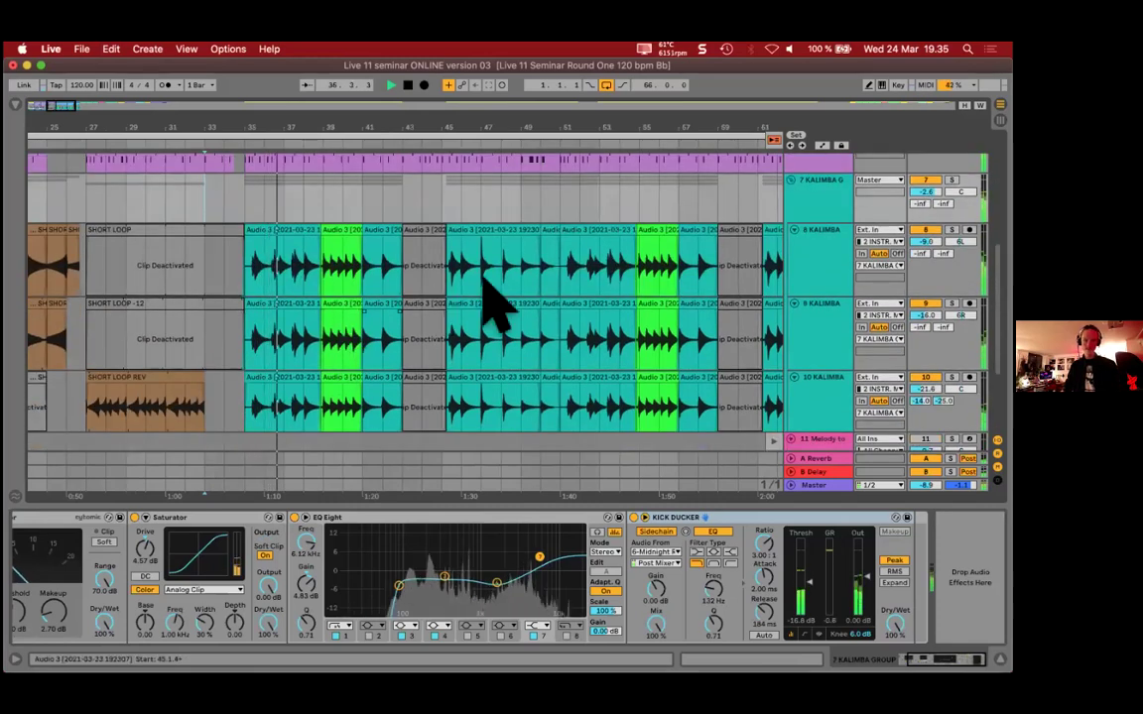
scroll(501, 287, "down", 5)
scroll(536, 258, "up", 4)
key("space")
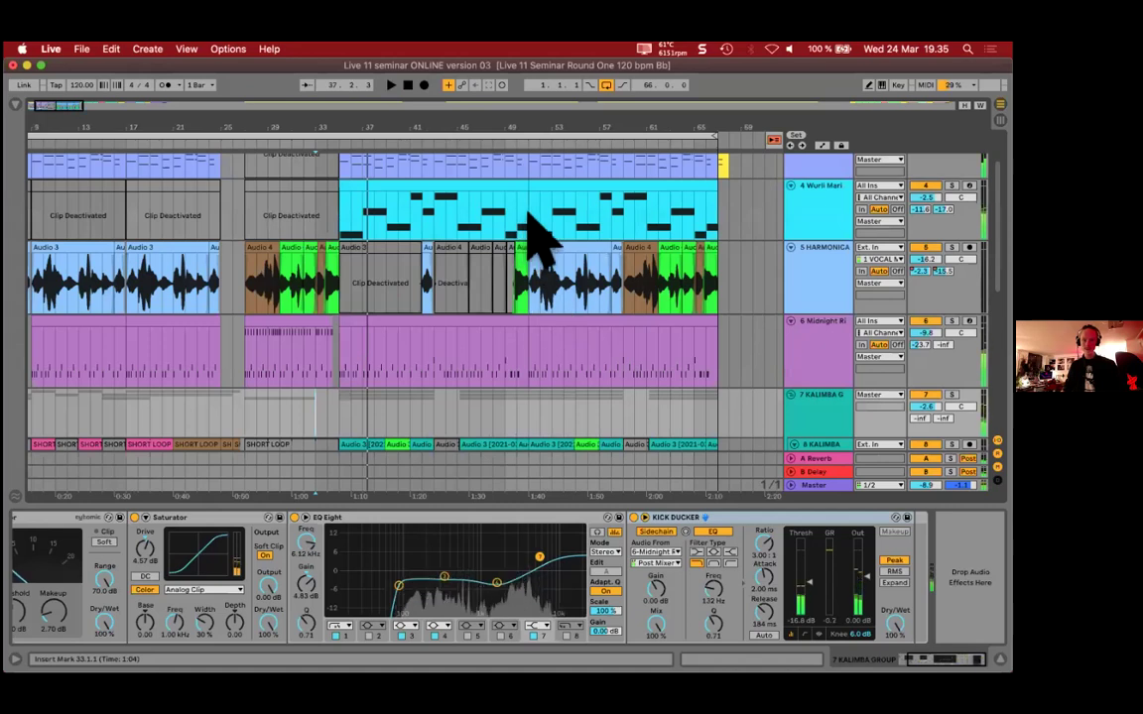
left_click(519, 298)
scroll(520, 298, "down", 4)
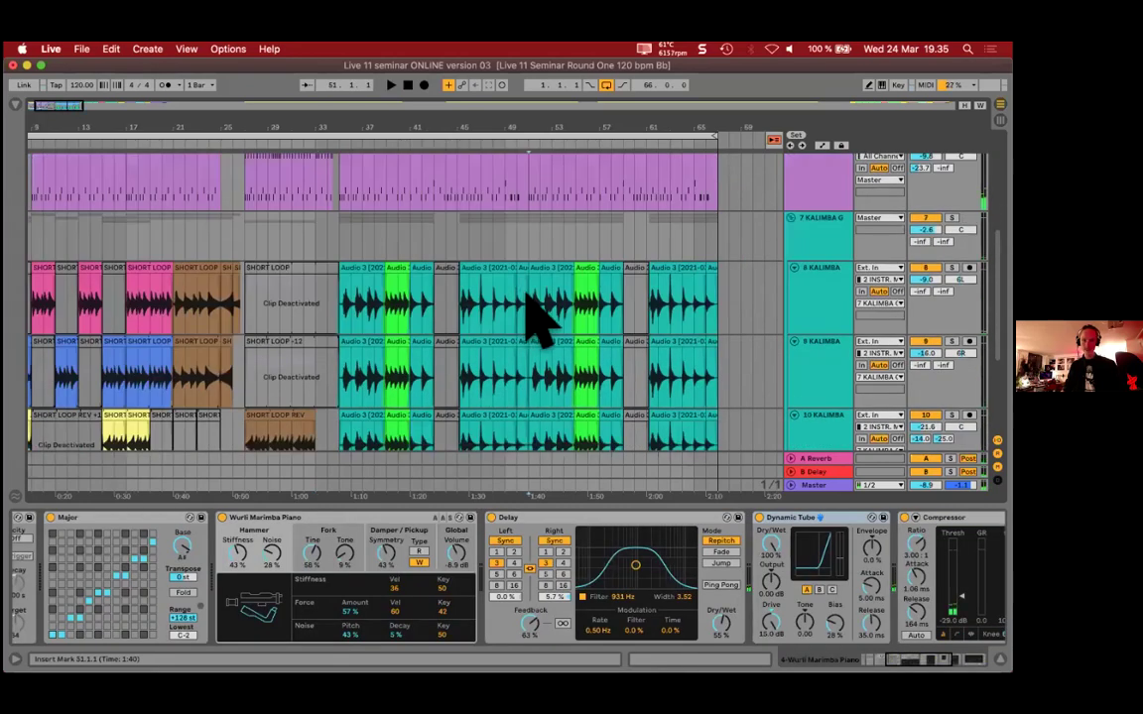
Step: Try selecting Kalimba clips around bars 41–45, then set the insert point at bar 35
left_click(337, 426, "shift")
left_click(421, 328)
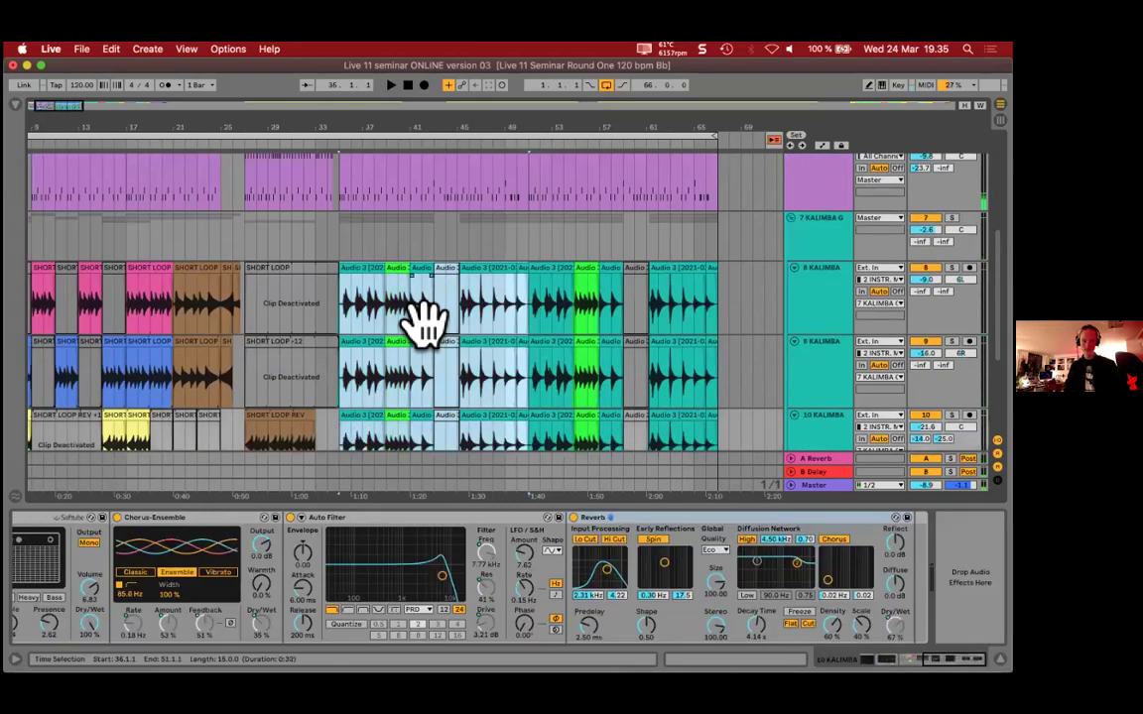
scroll(424, 328, "down", 3)
left_click(447, 323)
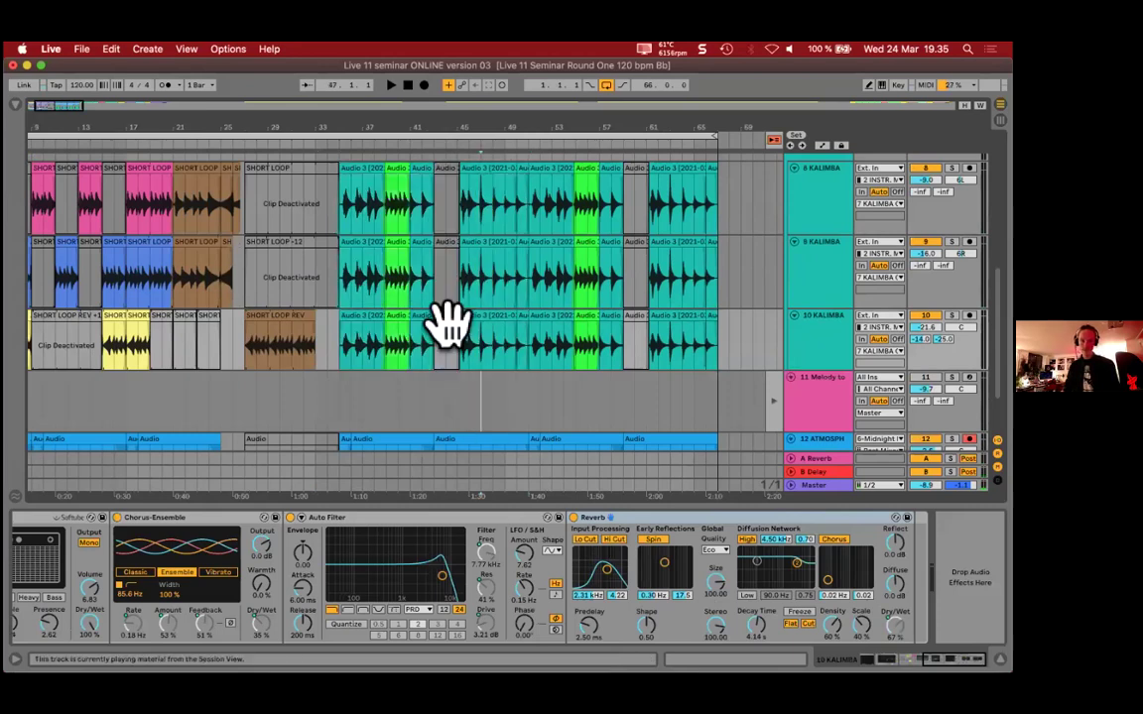
left_click_drag(454, 176, 458, 357)
left_click(454, 388)
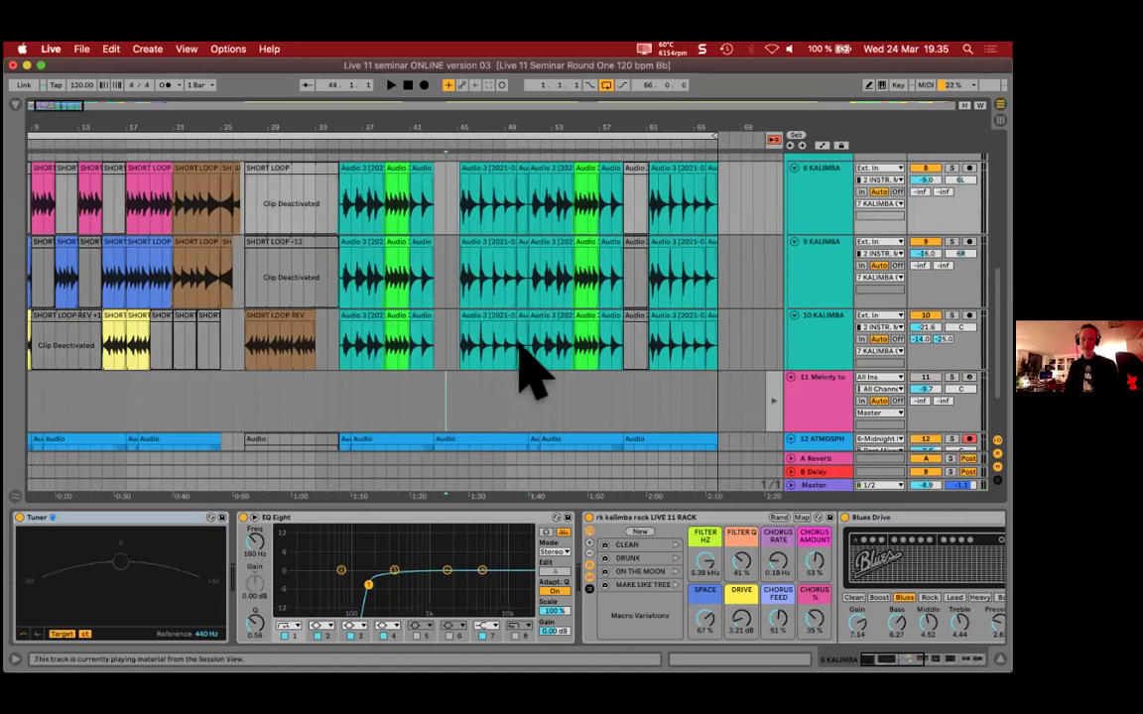
scroll(519, 346, "up", 1)
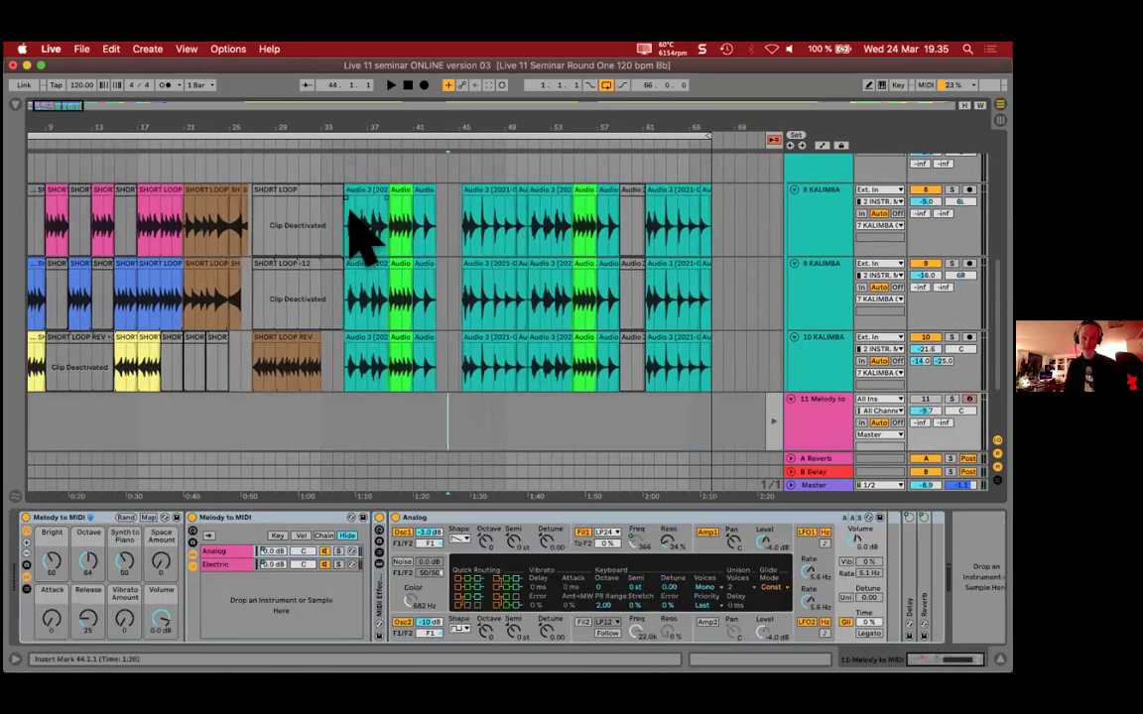
left_click(353, 222)
scroll(486, 213, "up", 3)
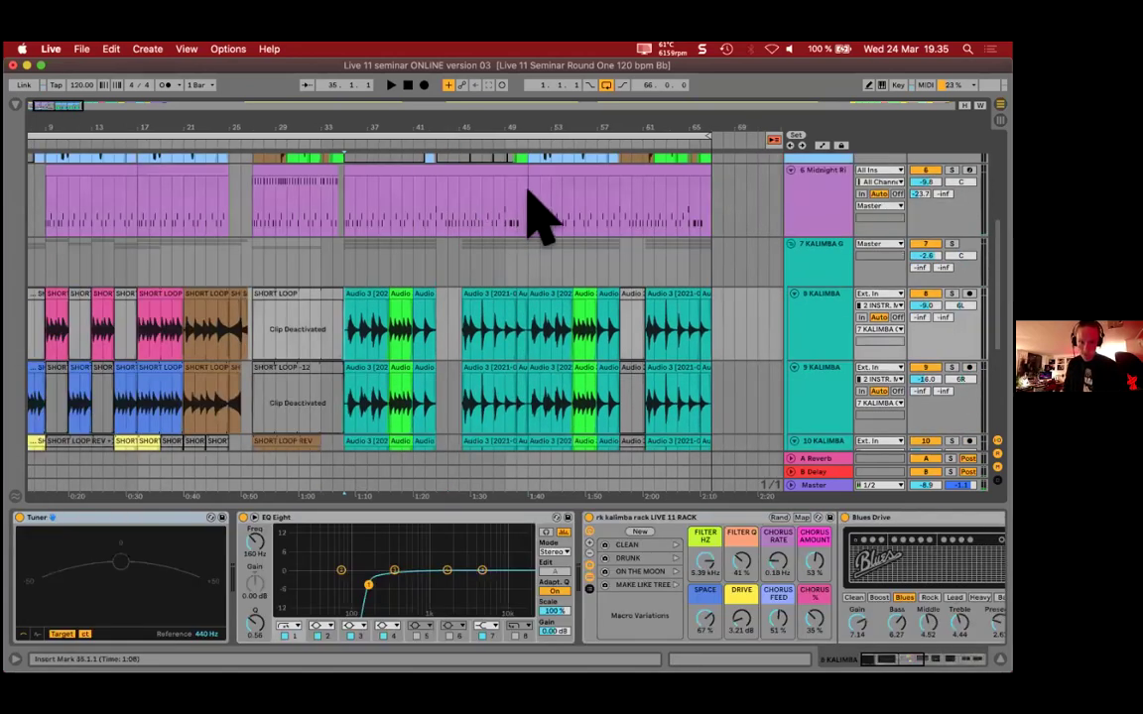
Step: Deactivate bars 35–51 on all three Kalimba tracks
left_click(530, 323, "shift")
scroll(519, 383, "down", 2)
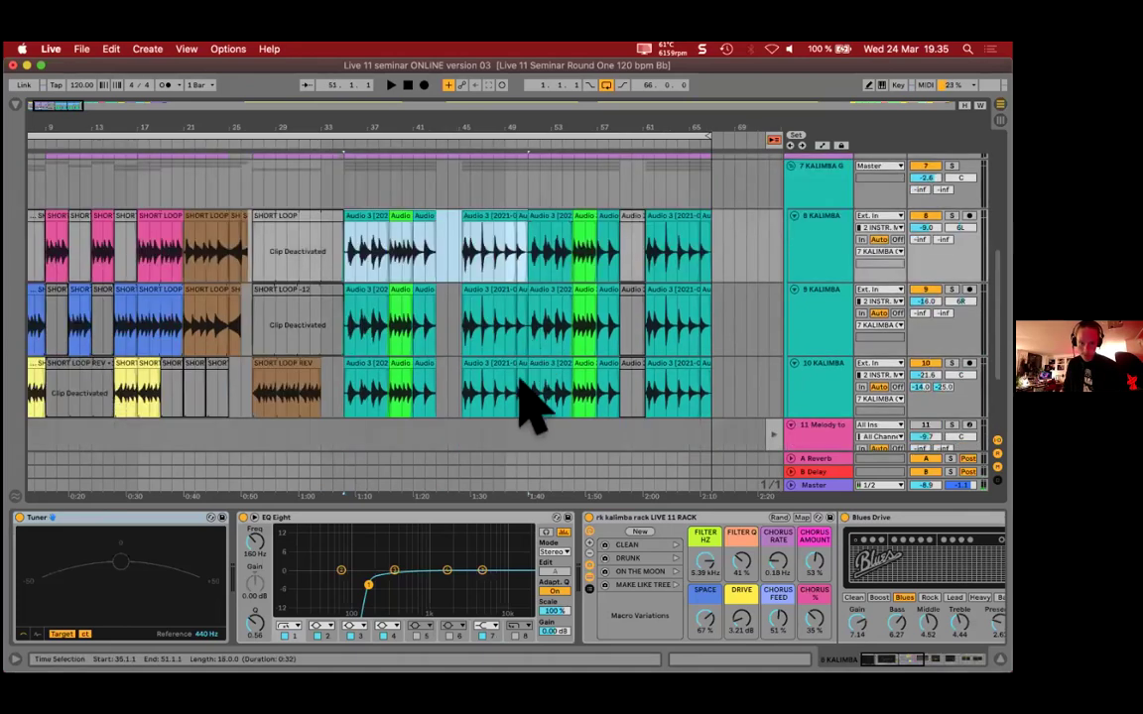
left_click(530, 407, "shift")
key("0")
scroll(392, 327, "up", 2)
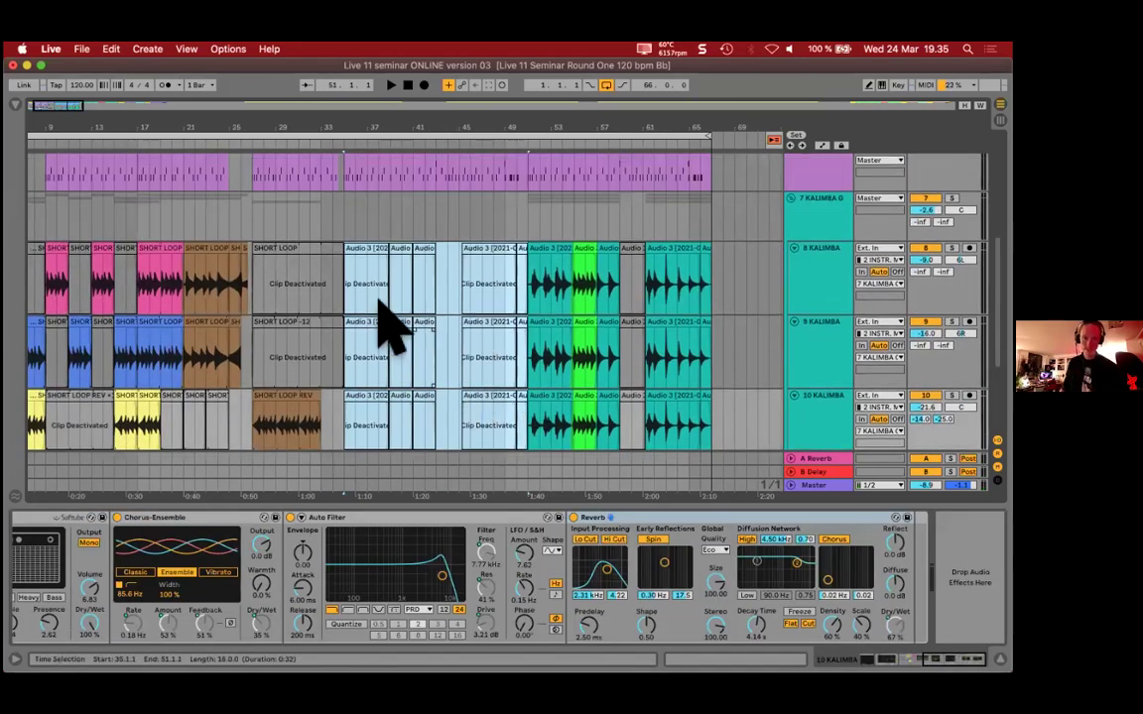
scroll(378, 300, "up", 2)
Step: Play the arrangement from bar 34 to hear the change
left_click(349, 329)
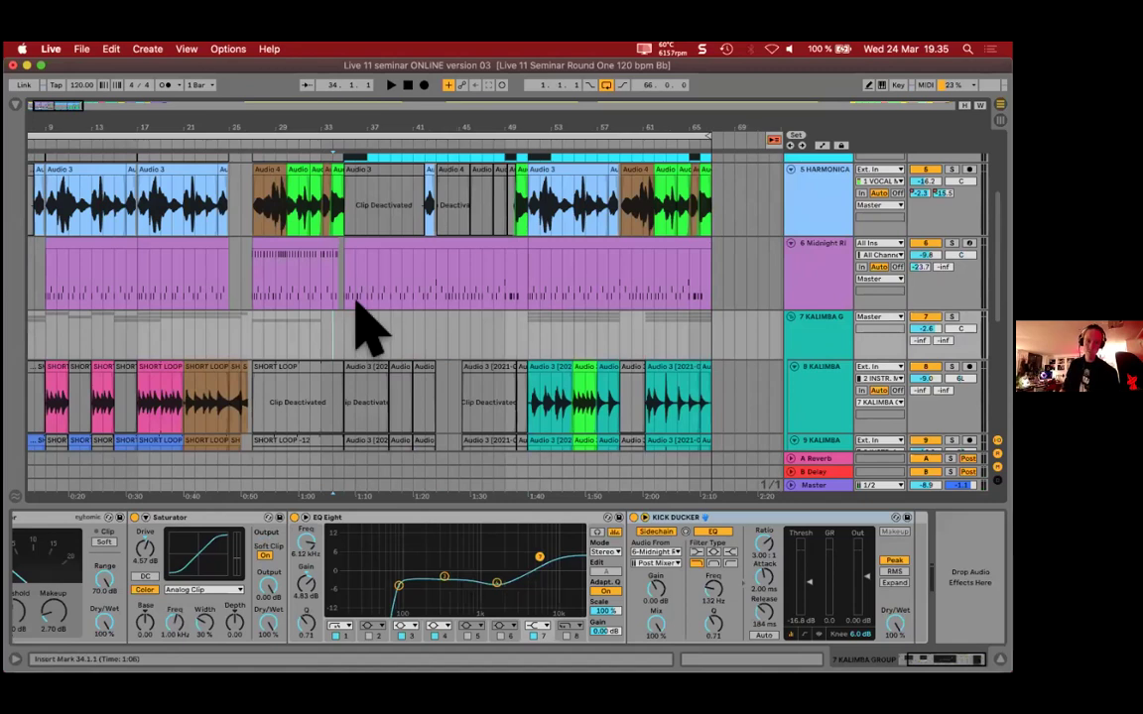
scroll(367, 305, "down", 1)
key("space")
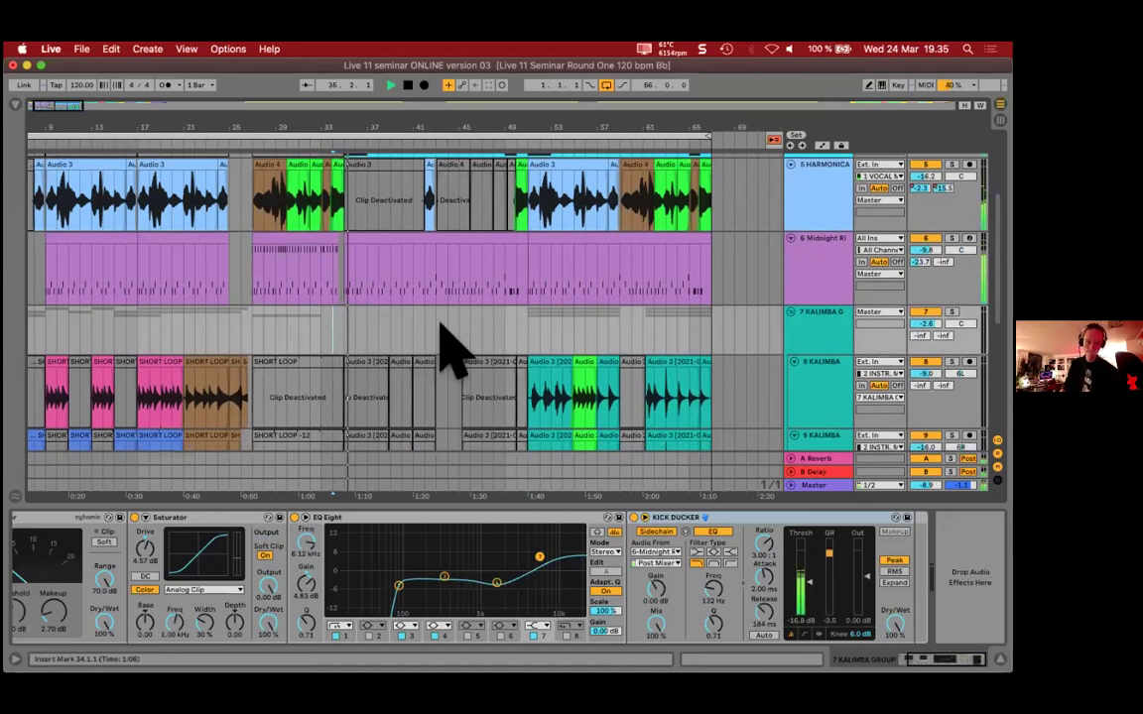
scroll(442, 327, "up", 2)
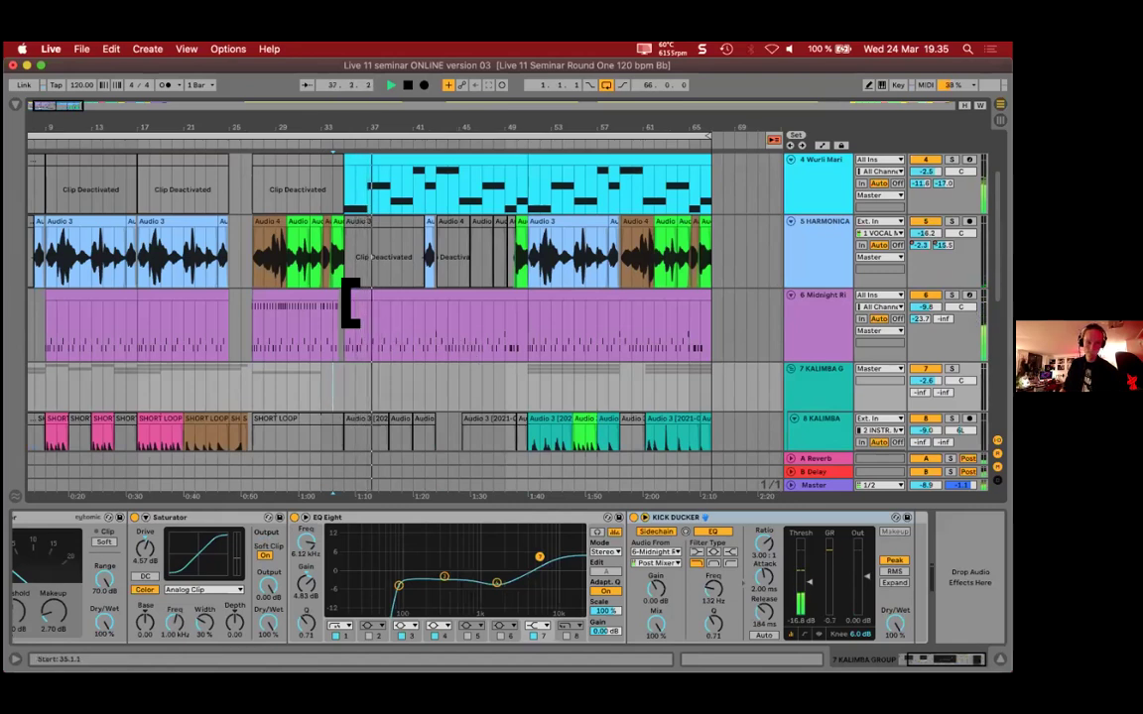
left_click(433, 302)
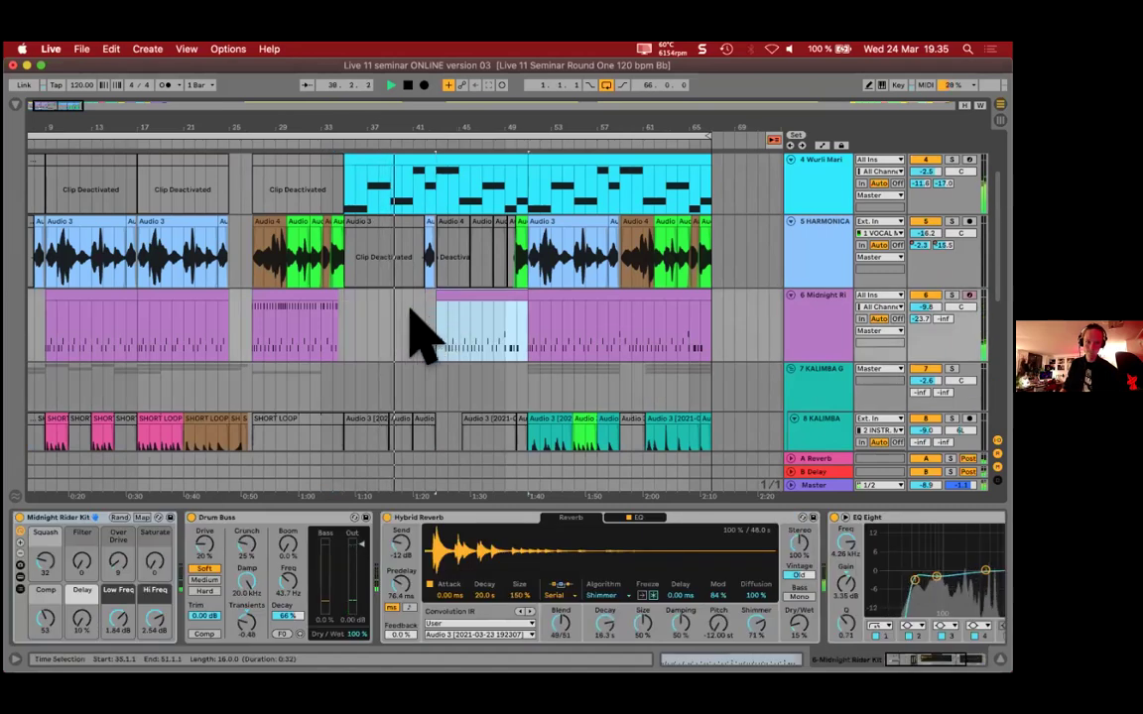
Step: Extend the end of the B-part Upright Piano clip to bar 50
key("plus")
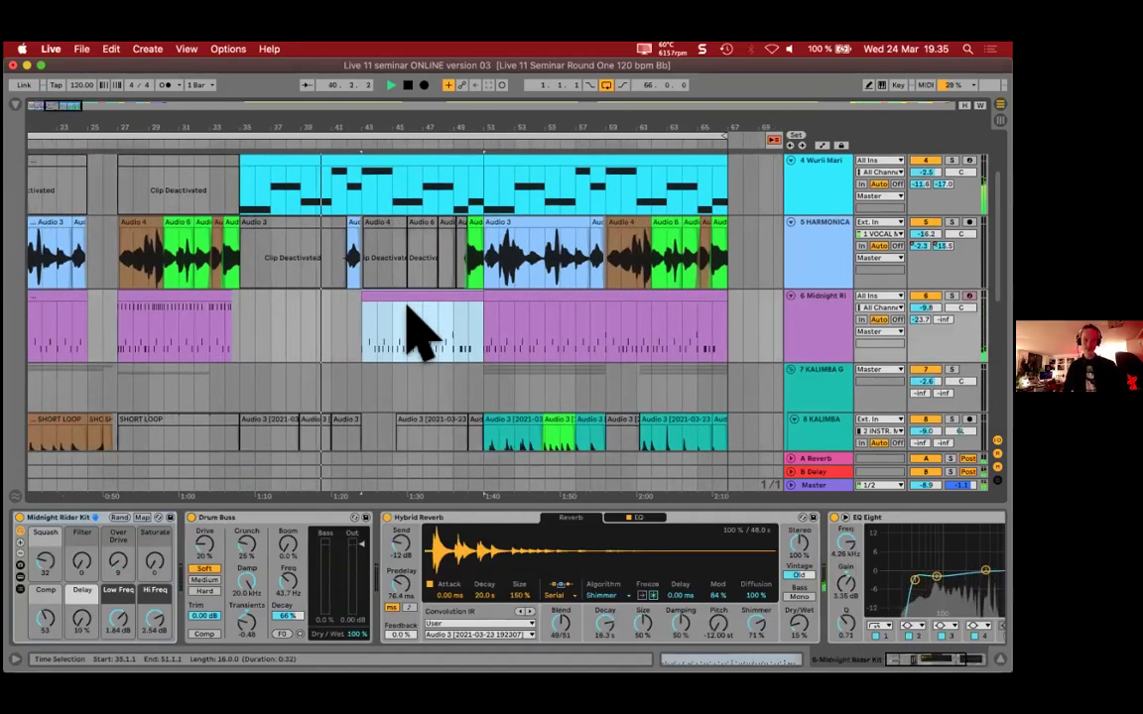
scroll(406, 304, "up", 2)
scroll(411, 303, "up", 1)
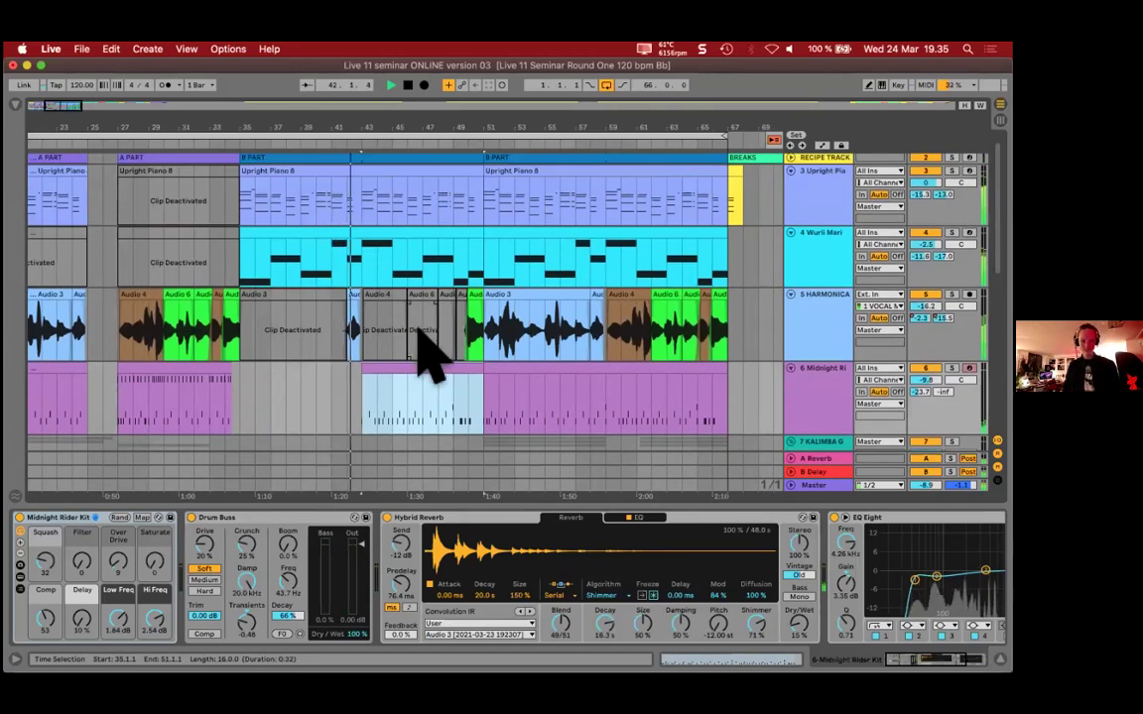
scroll(418, 332, "down", 1)
scroll(422, 330, "up", 3)
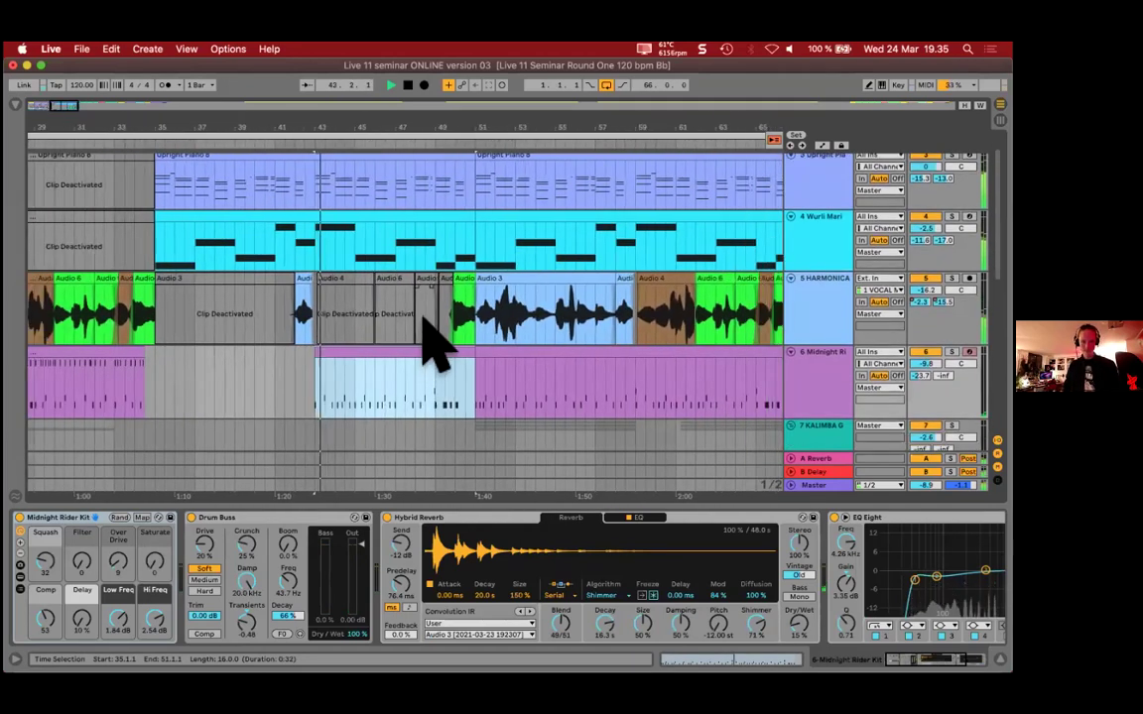
scroll(510, 377, "down", 1)
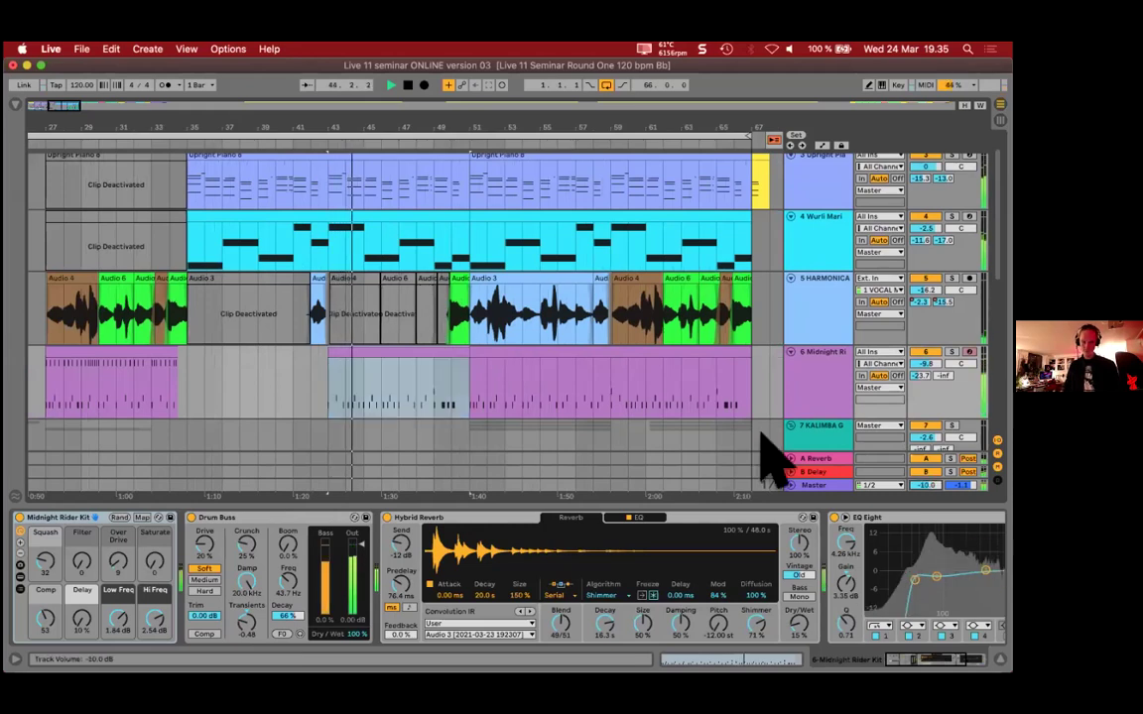
scroll(446, 365, "down", 2)
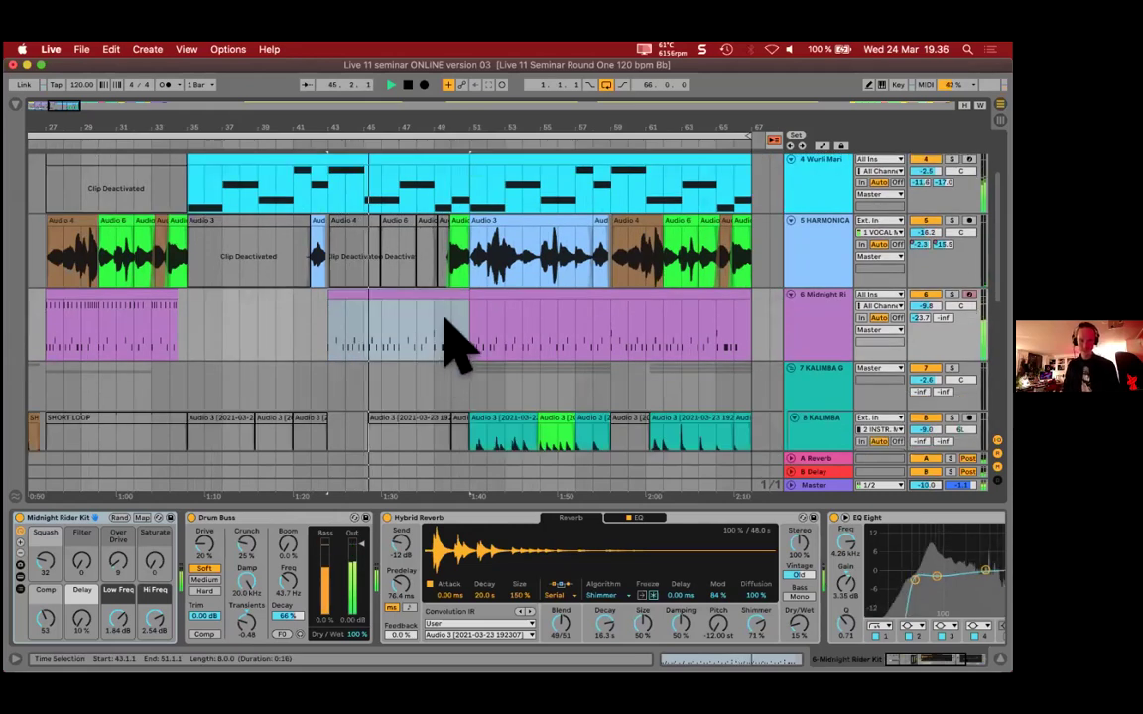
scroll(459, 339, "up", 2)
scroll(464, 337, "up", 3)
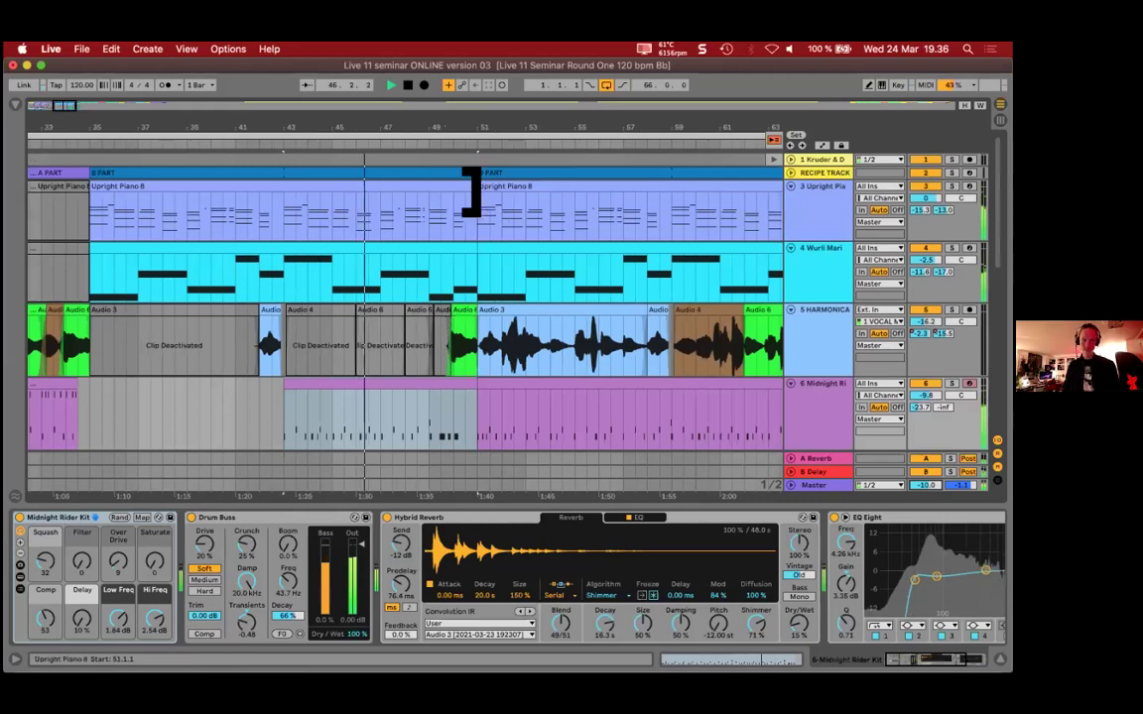
left_click(428, 198)
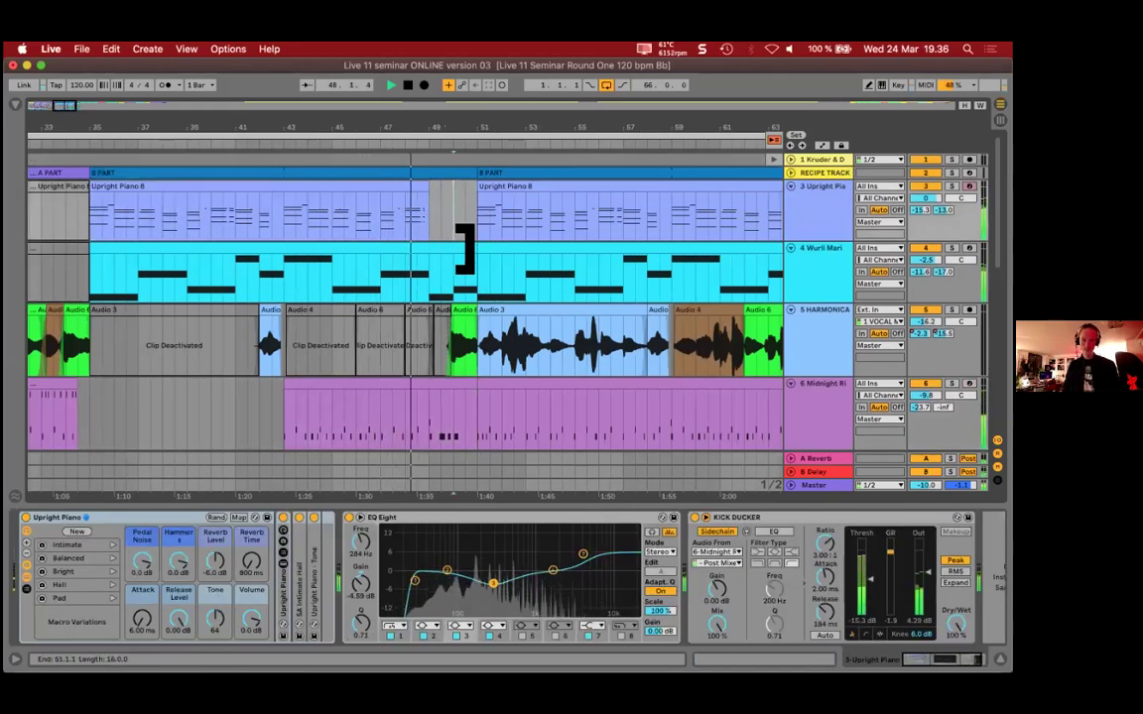
left_click_drag(428, 193, 466, 243)
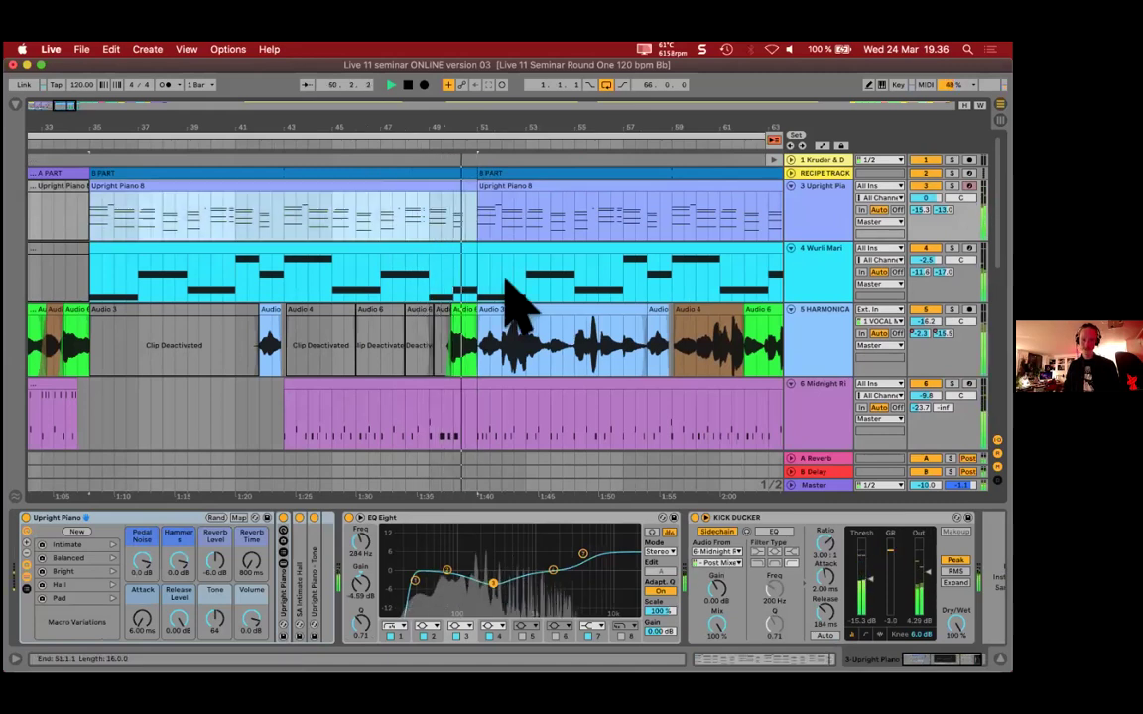
Step: Stop playback and select the B-part Wurli clip
scroll(507, 301, "right", 2)
key("space")
left_click(417, 311)
left_click(221, 319)
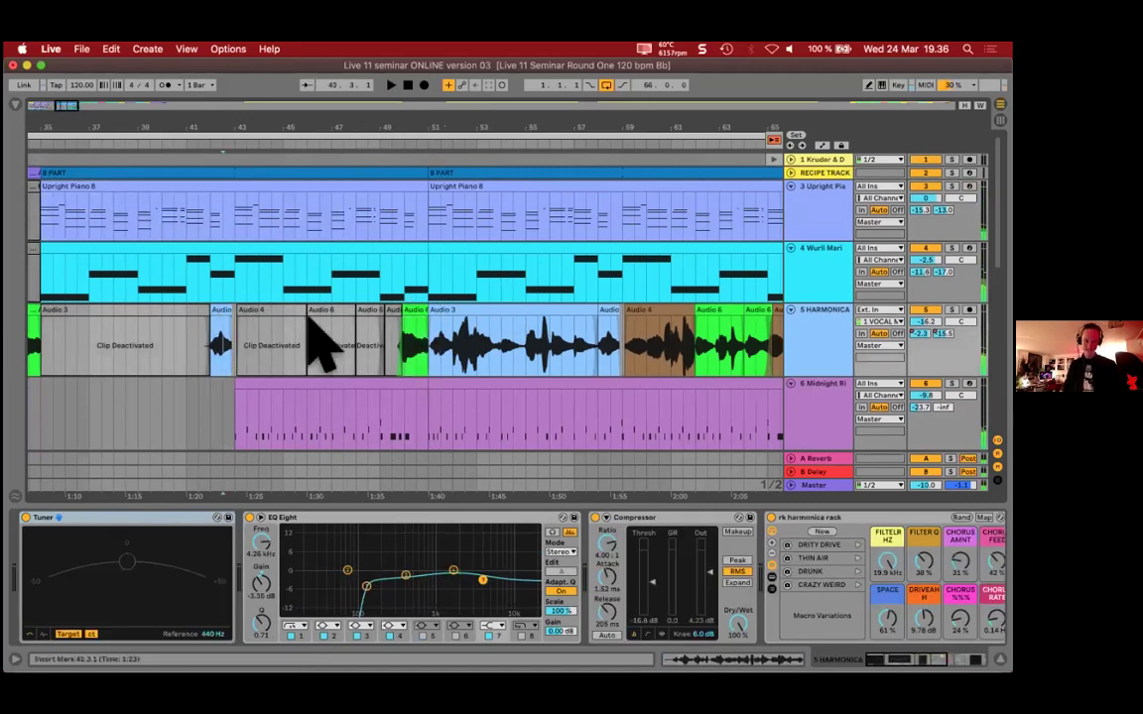
scroll(420, 263, "down", 2)
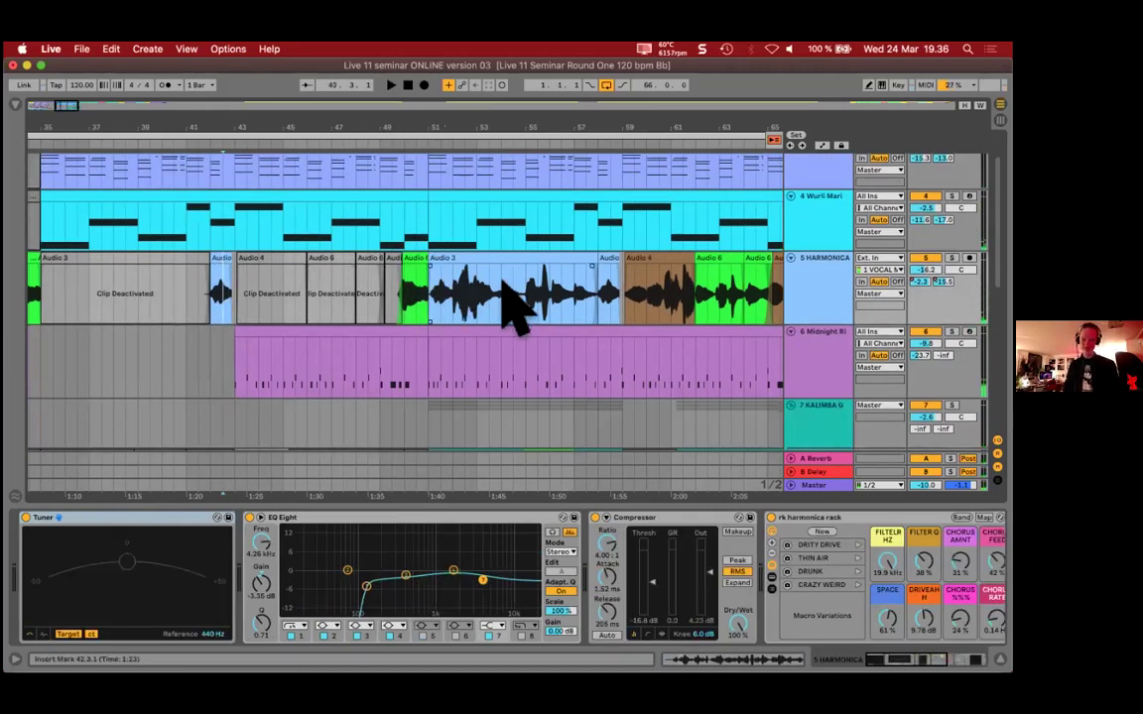
scroll(417, 307, "left", 6)
scroll(416, 310, "up", 1)
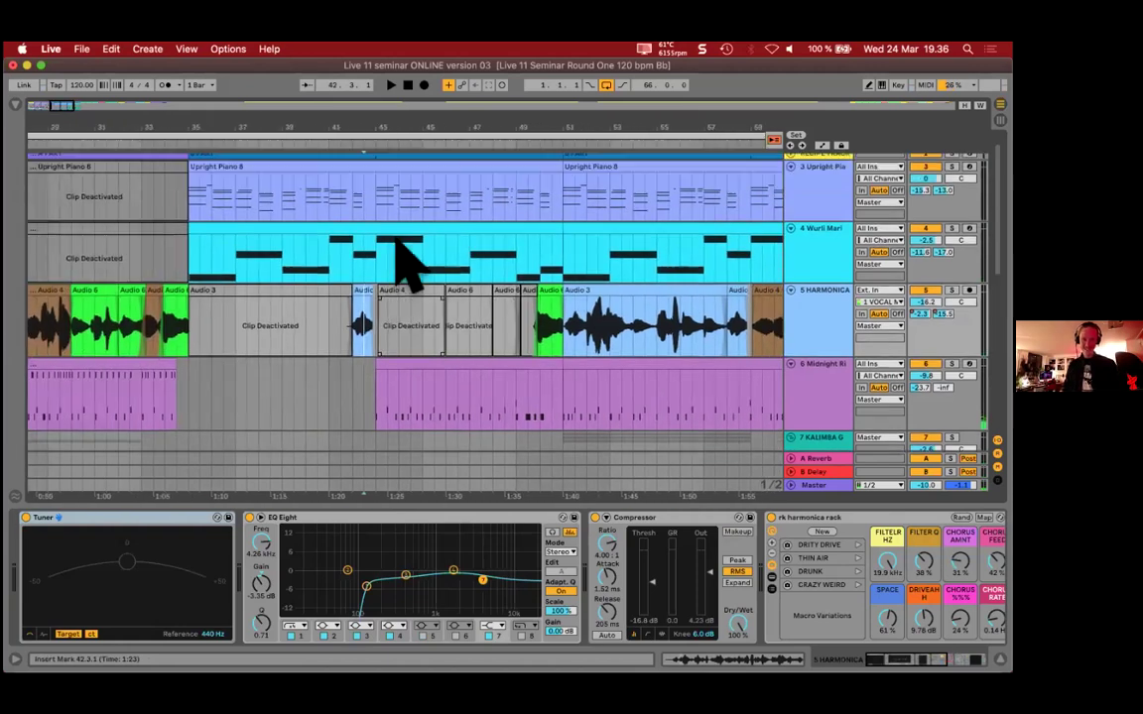
left_click(401, 235)
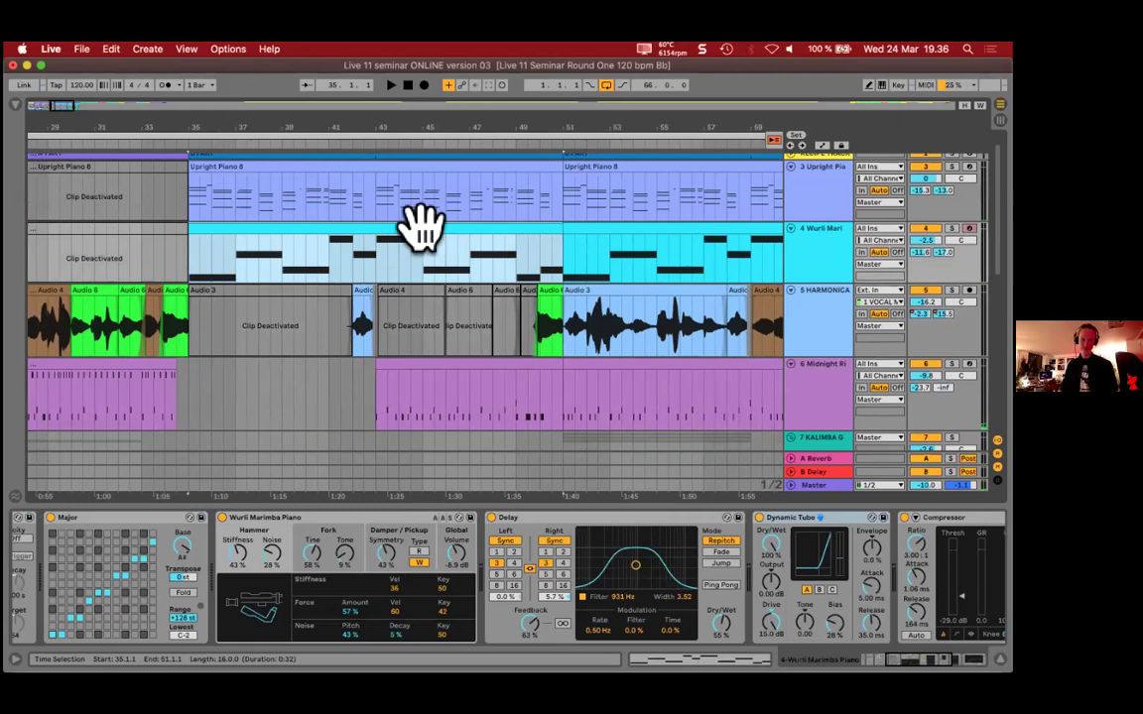
left_click_drag(442, 137, 476, 139)
scroll(369, 307, "up", 3)
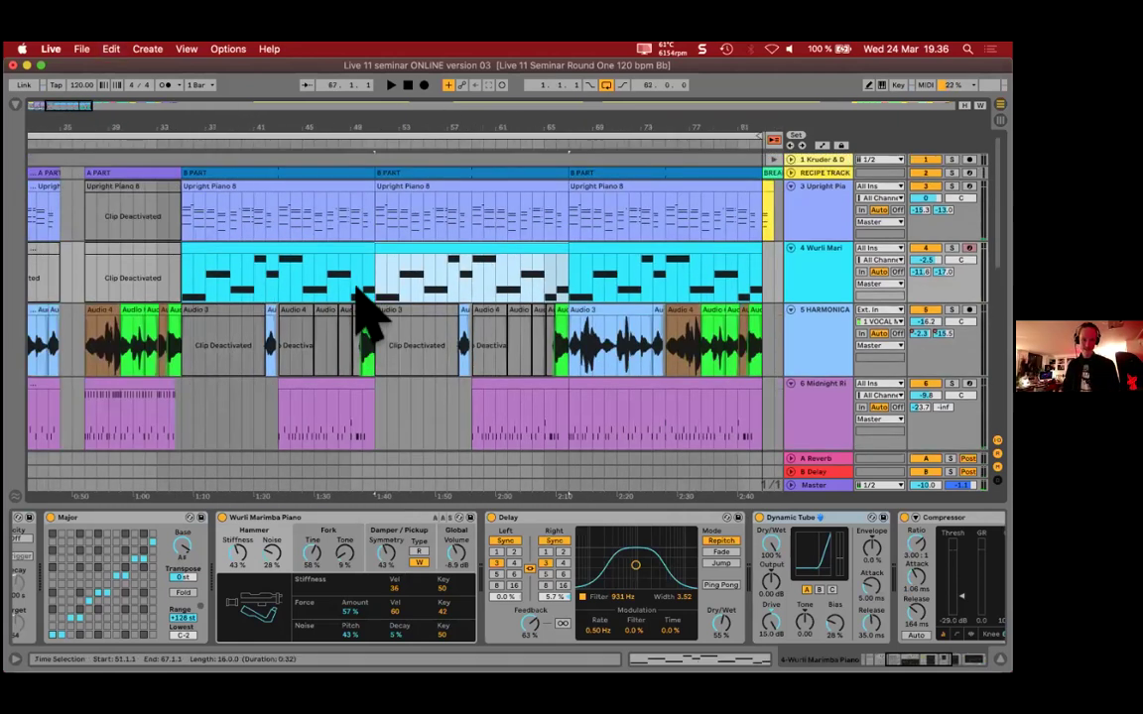
Step: Select the Upright Piano 8 clip that starts at bar 35
left_click(369, 286)
scroll(393, 297, "down", 3)
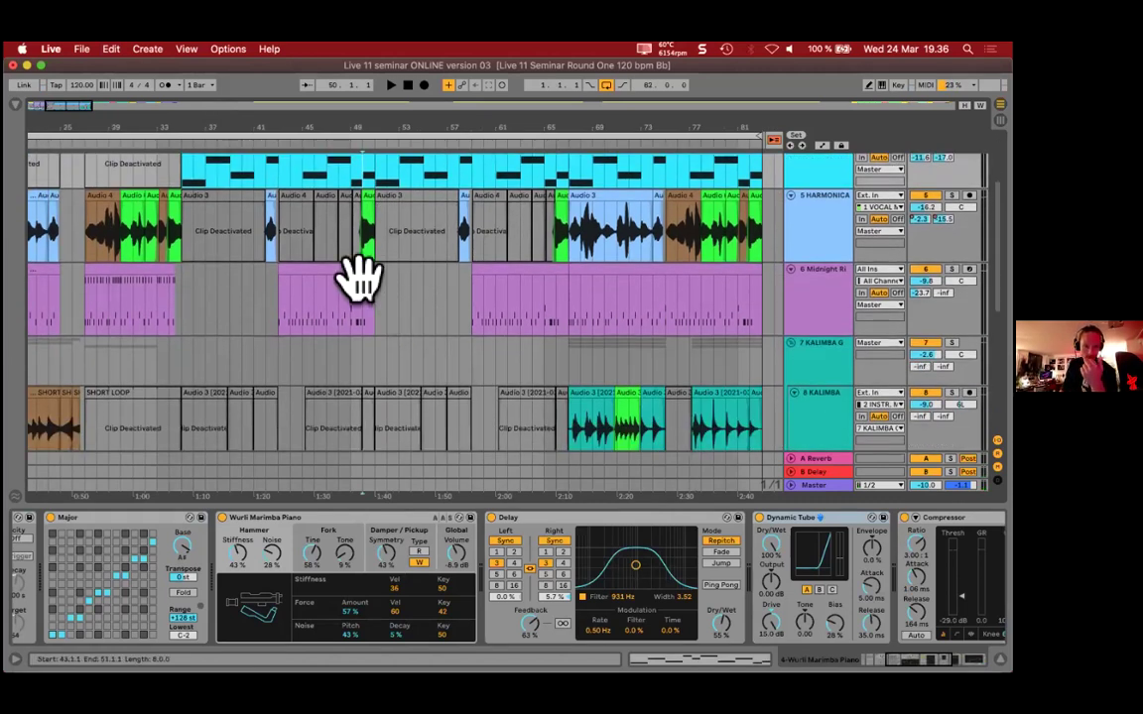
scroll(266, 327, "down", 3)
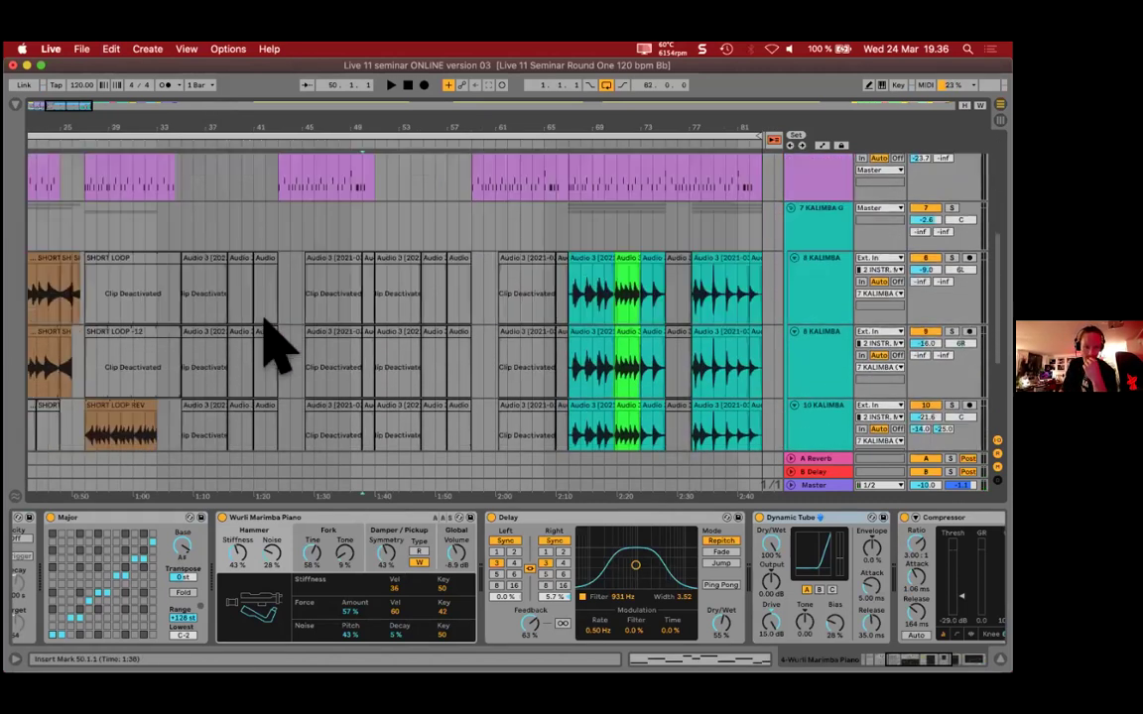
scroll(288, 343, "up", 3)
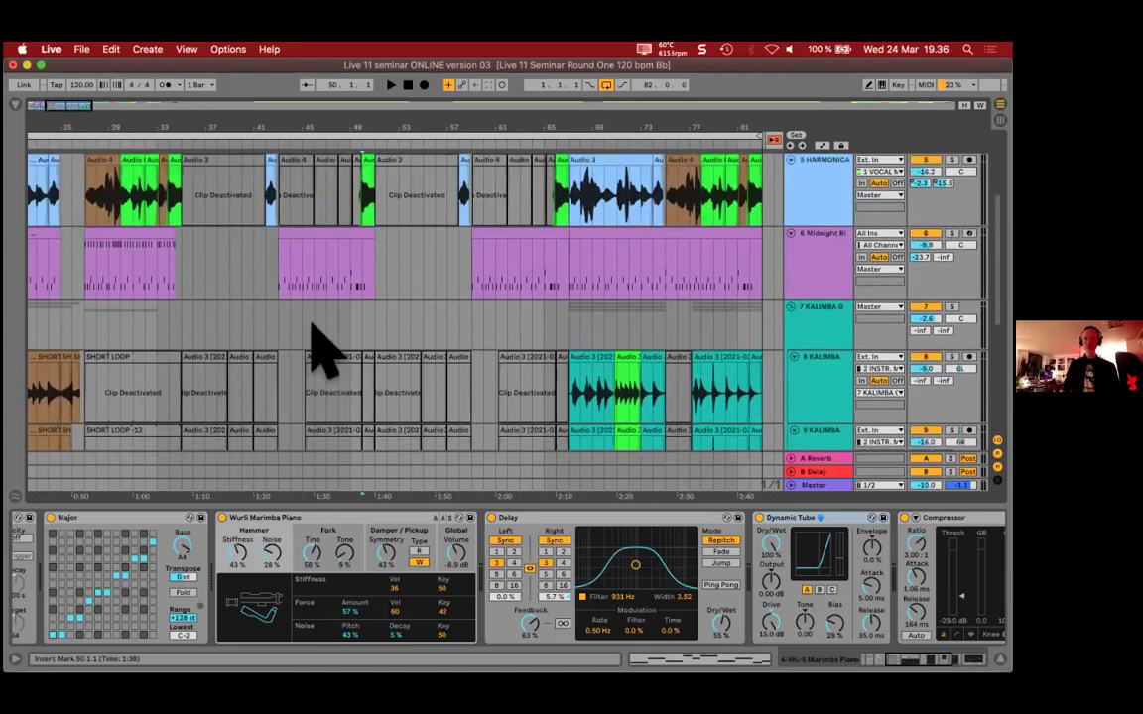
scroll(322, 349, "up", 2)
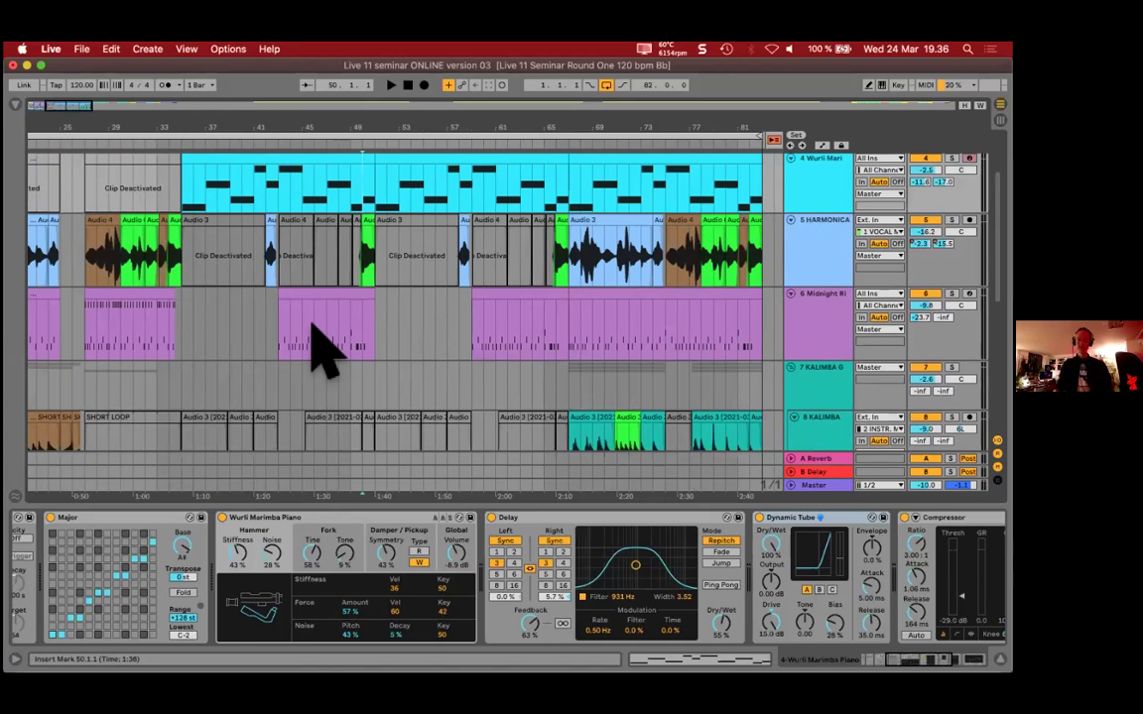
scroll(347, 332, "left", 2)
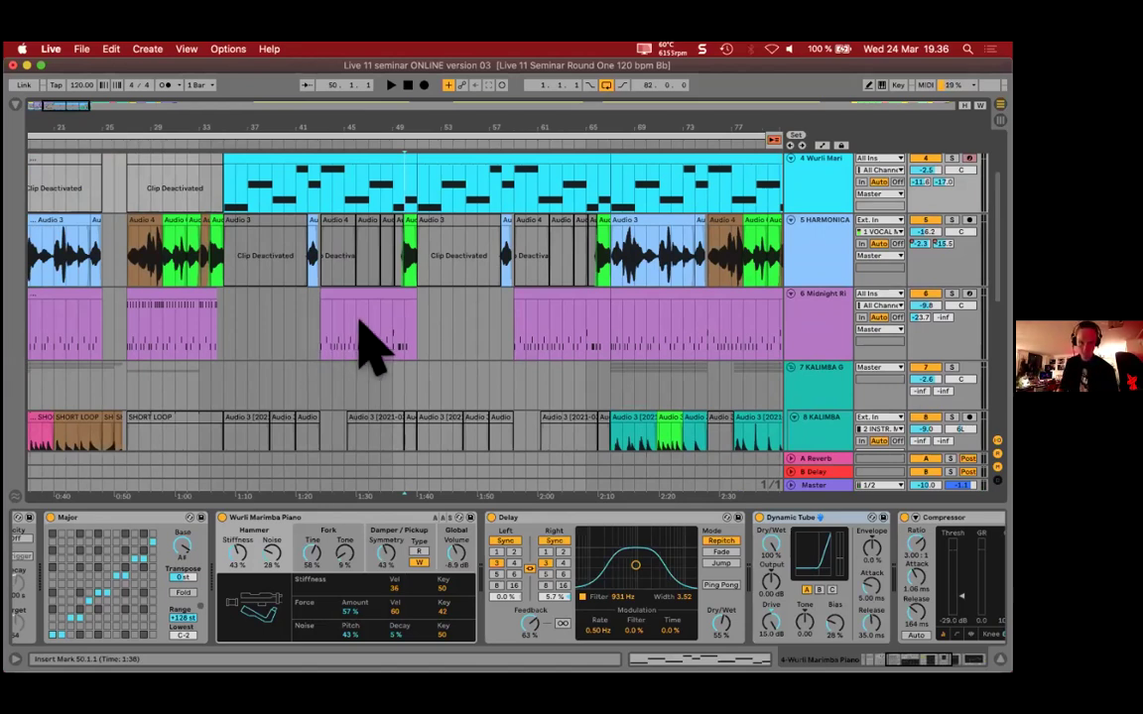
scroll(417, 347, "up", 4)
scroll(331, 332, "down", 1)
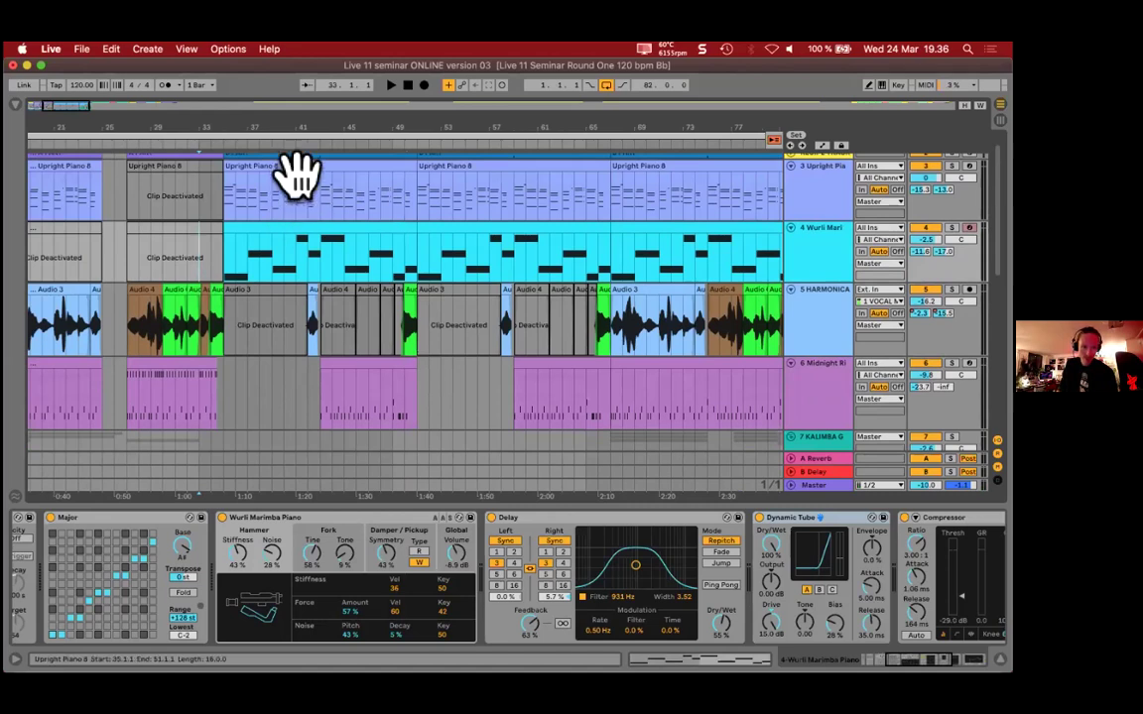
scroll(316, 233, "up", 1)
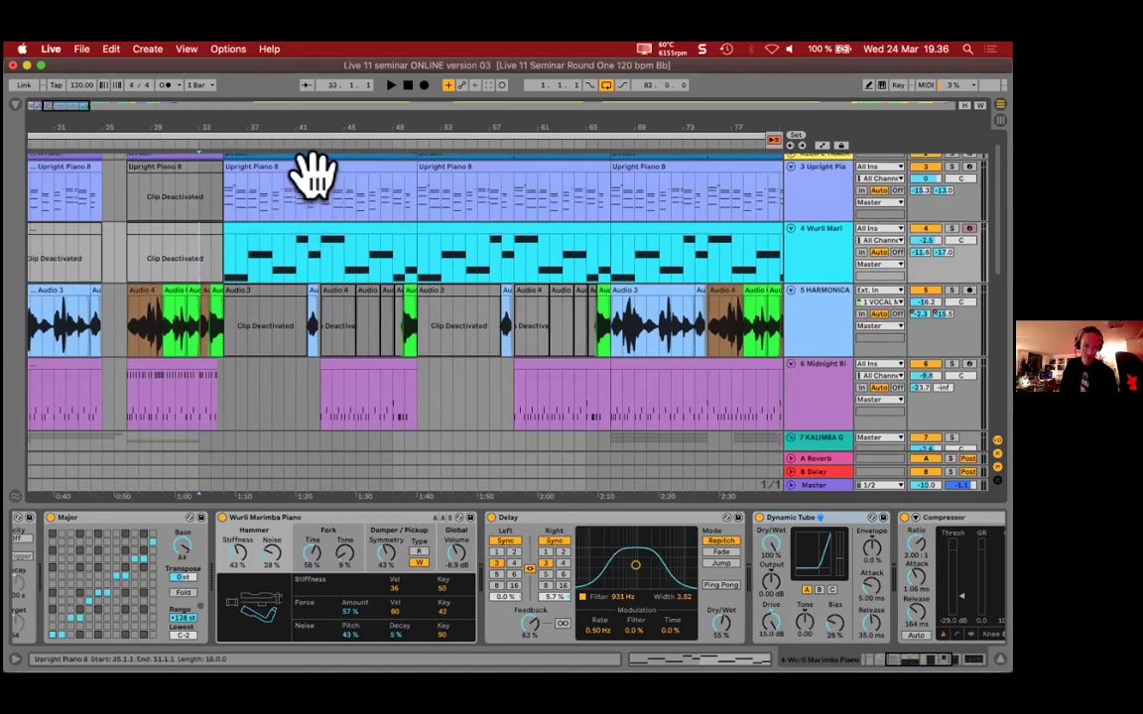
scroll(303, 213, "down", 3)
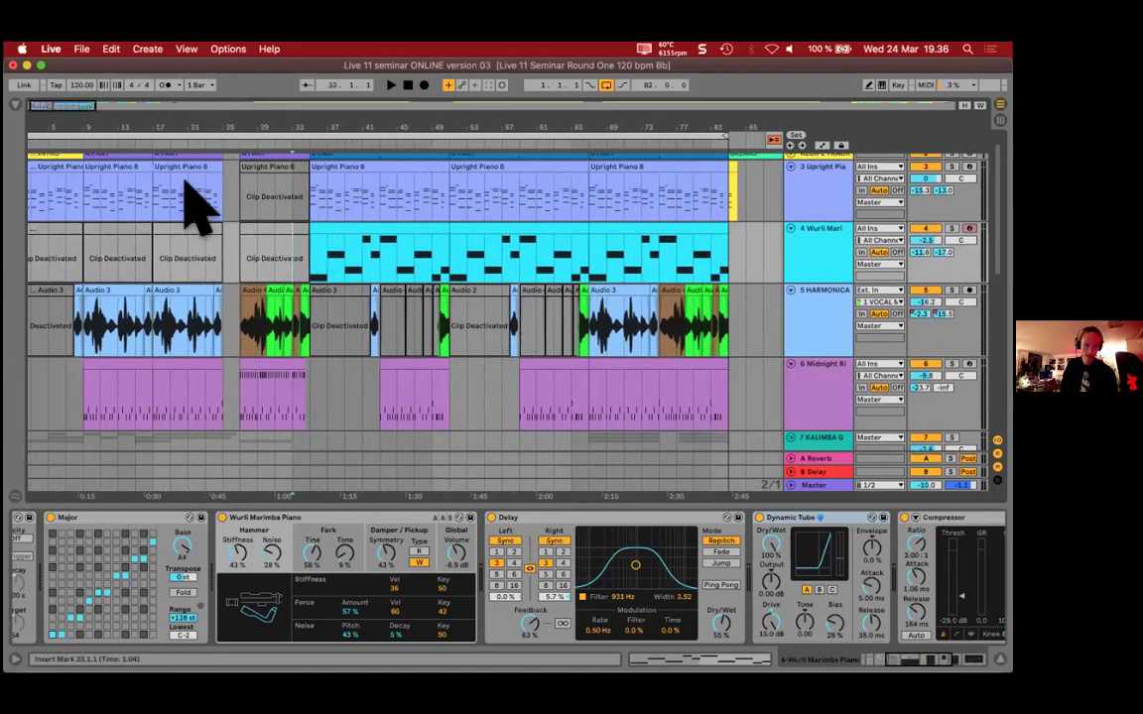
scroll(203, 204, "down", 2)
left_click(176, 179)
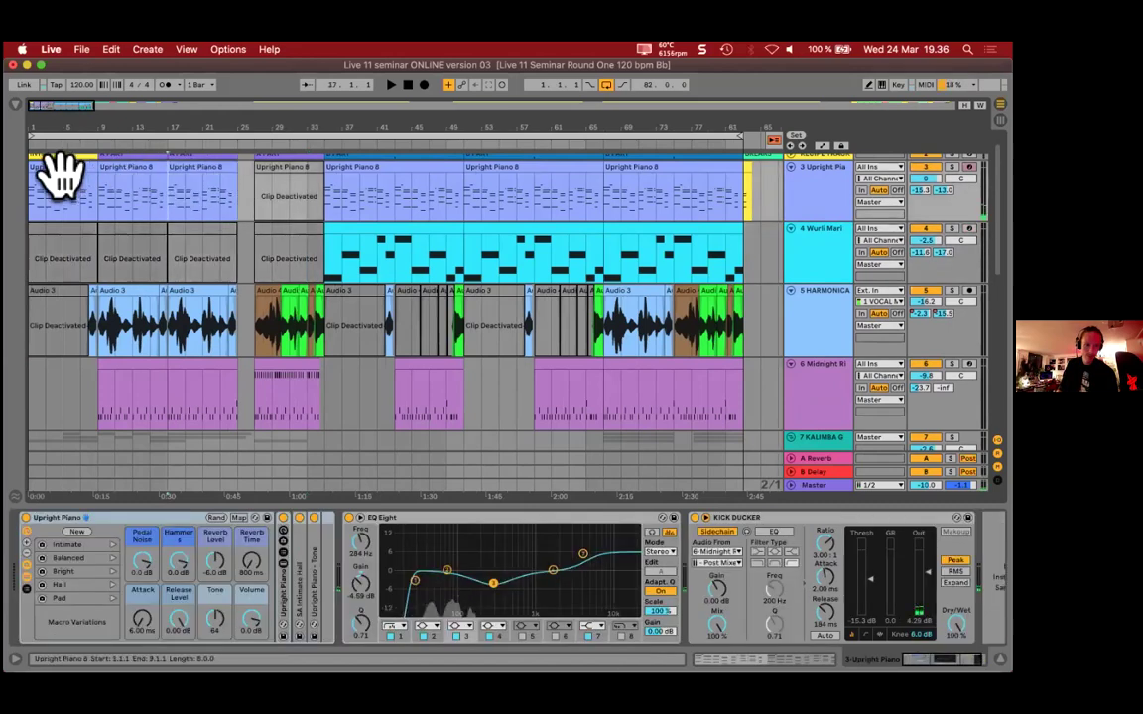
left_click(355, 179)
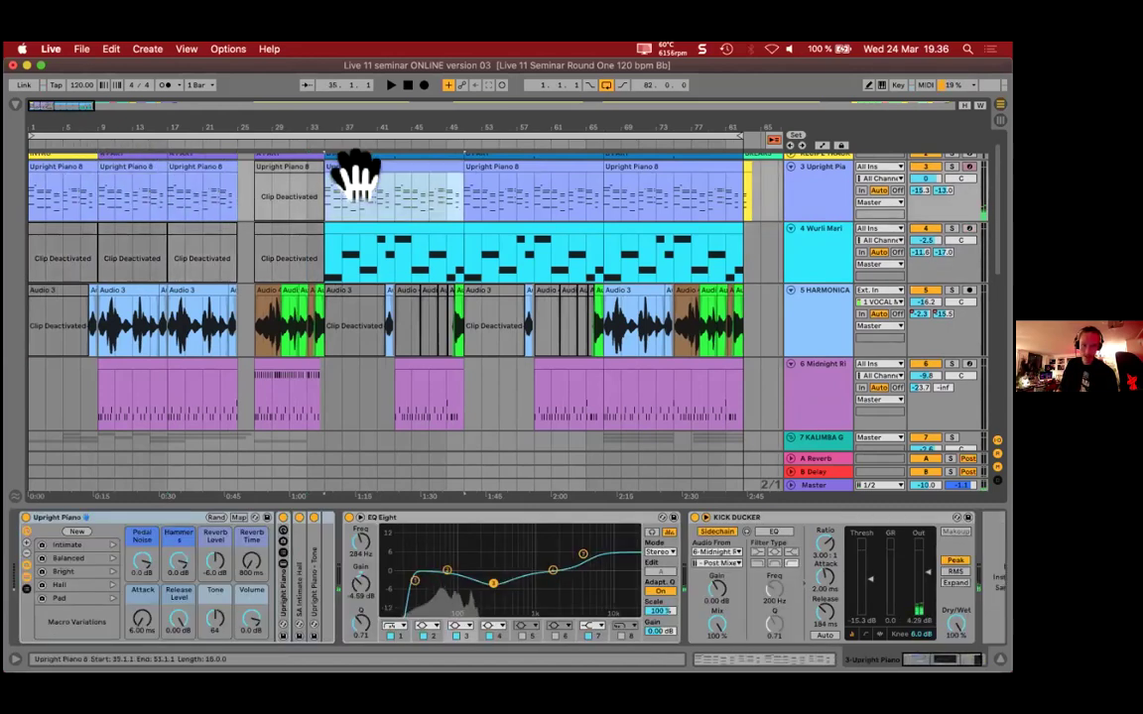
Step: Play from around bar 31 and show the clip's notes in the MIDI editor
left_click(302, 258)
key("space")
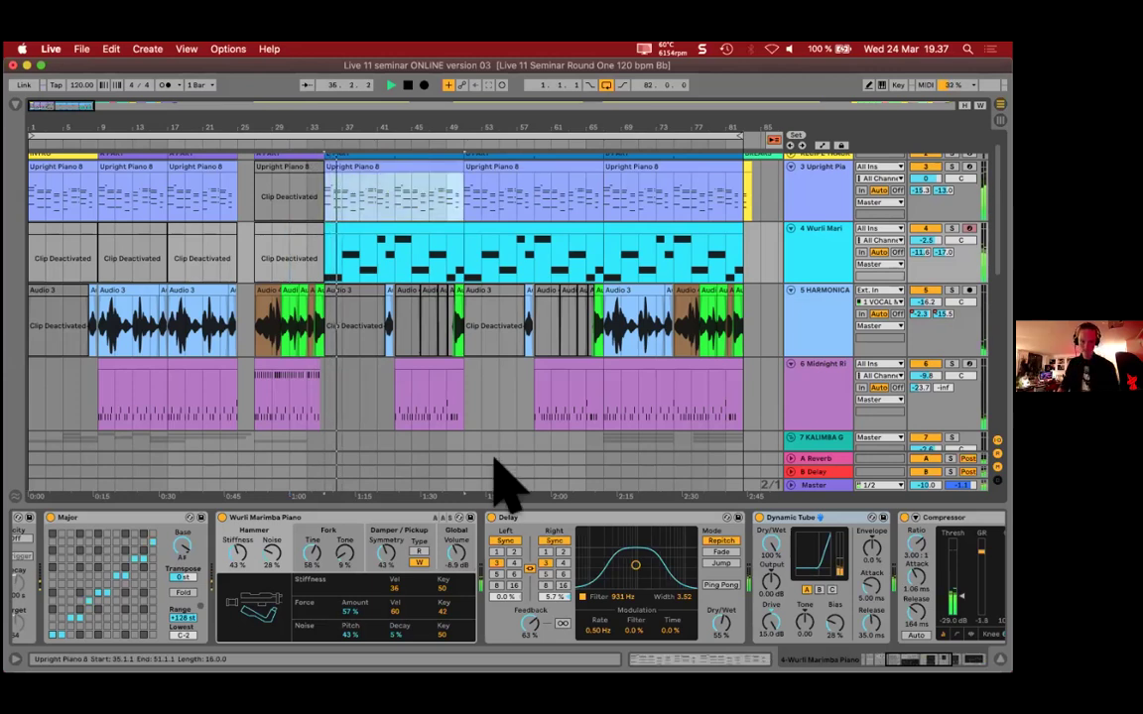
key("shift+Tab")
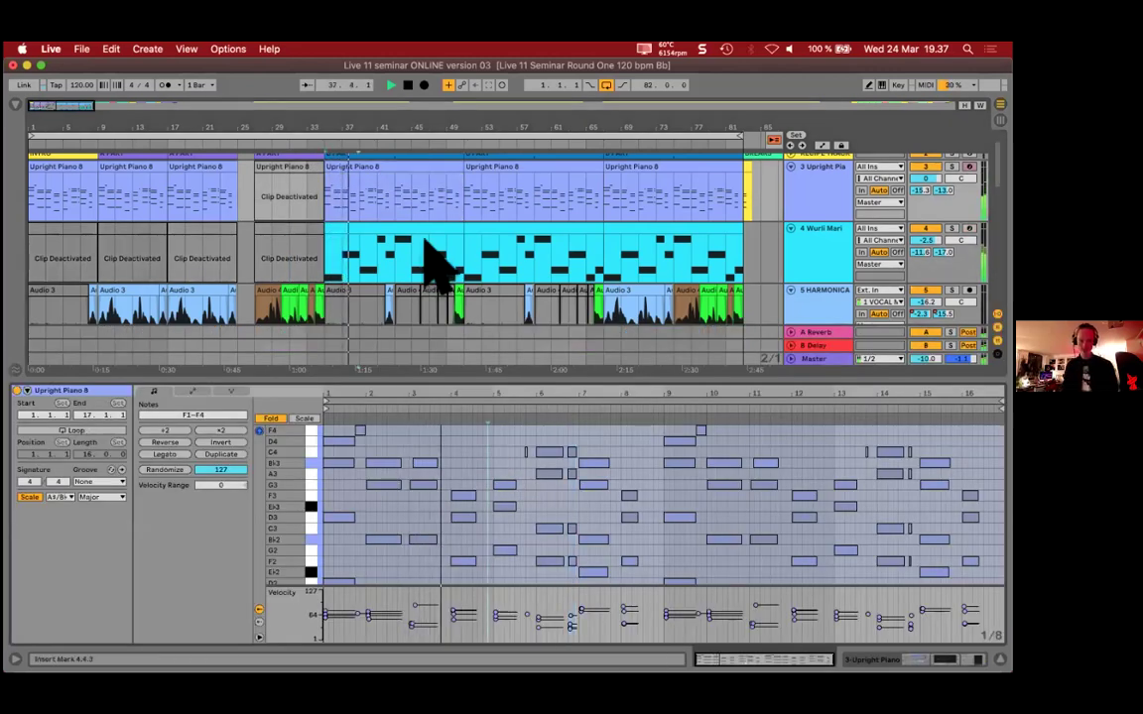
Step: Colour the bar-35 piano clip pink and transpose all its notes down an octave
right_click(395, 171)
left_click(544, 408)
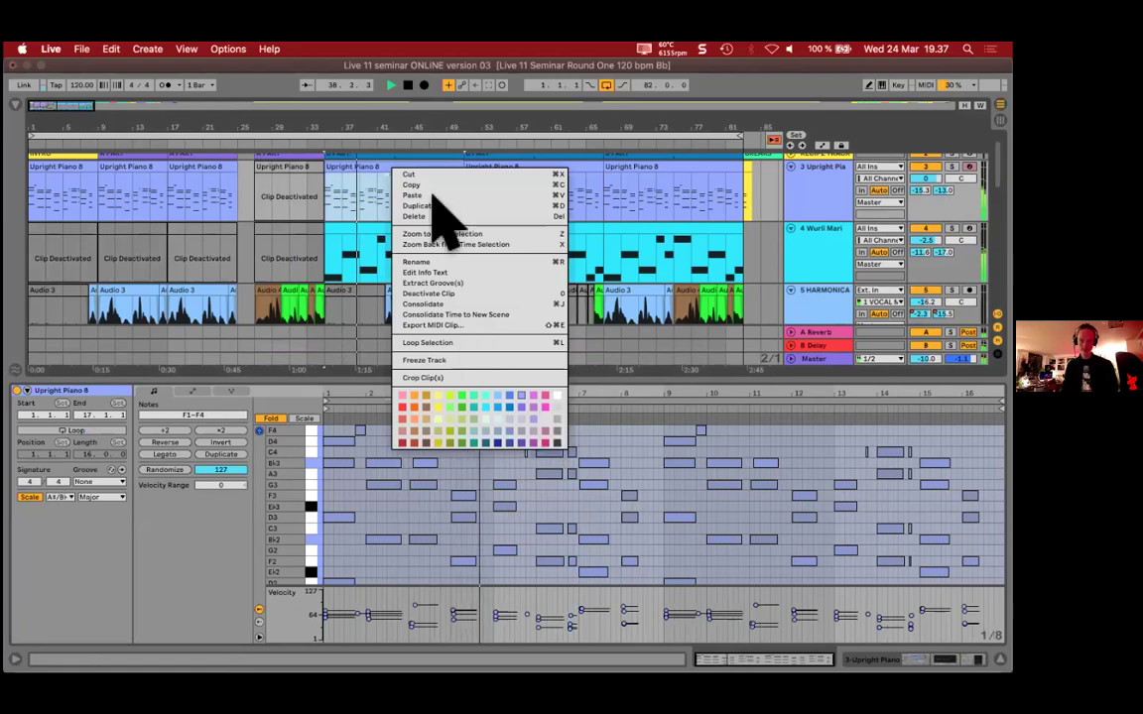
left_click(478, 456)
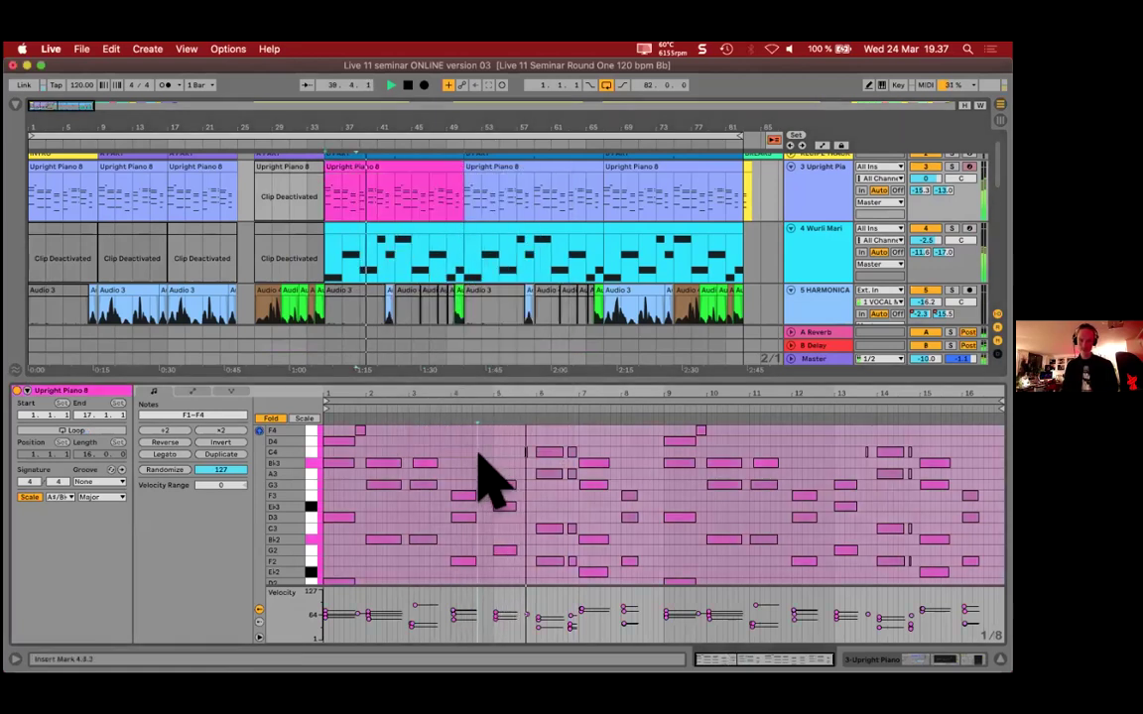
key("super+a")
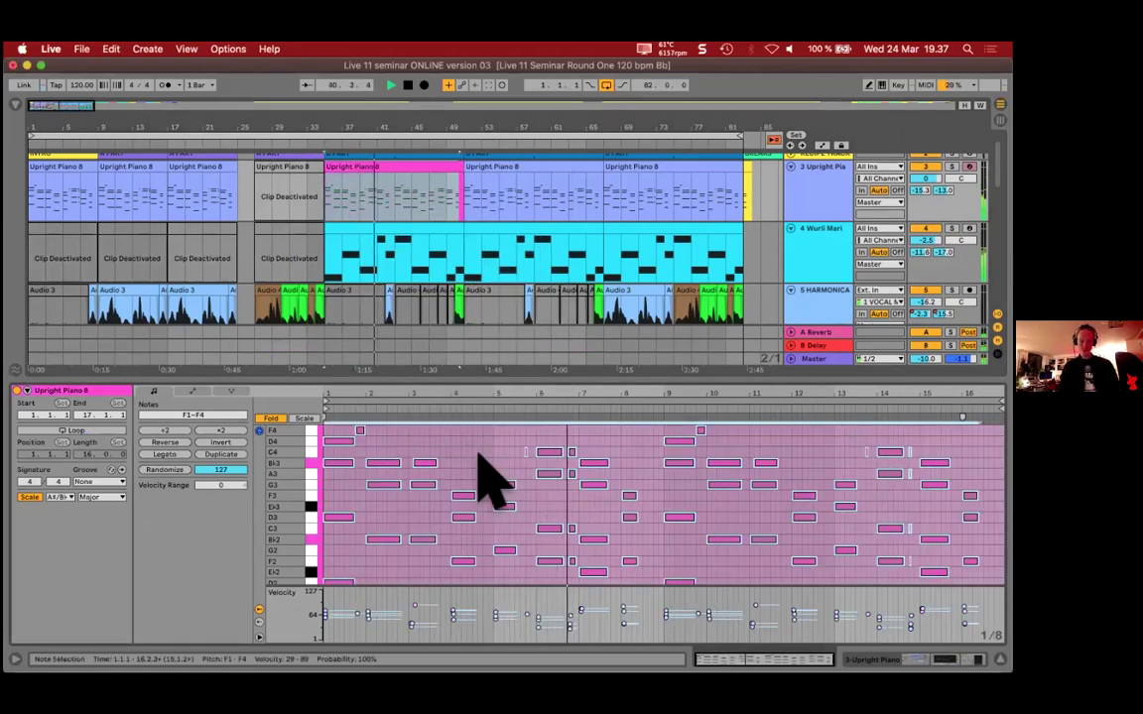
key("shift+Down")
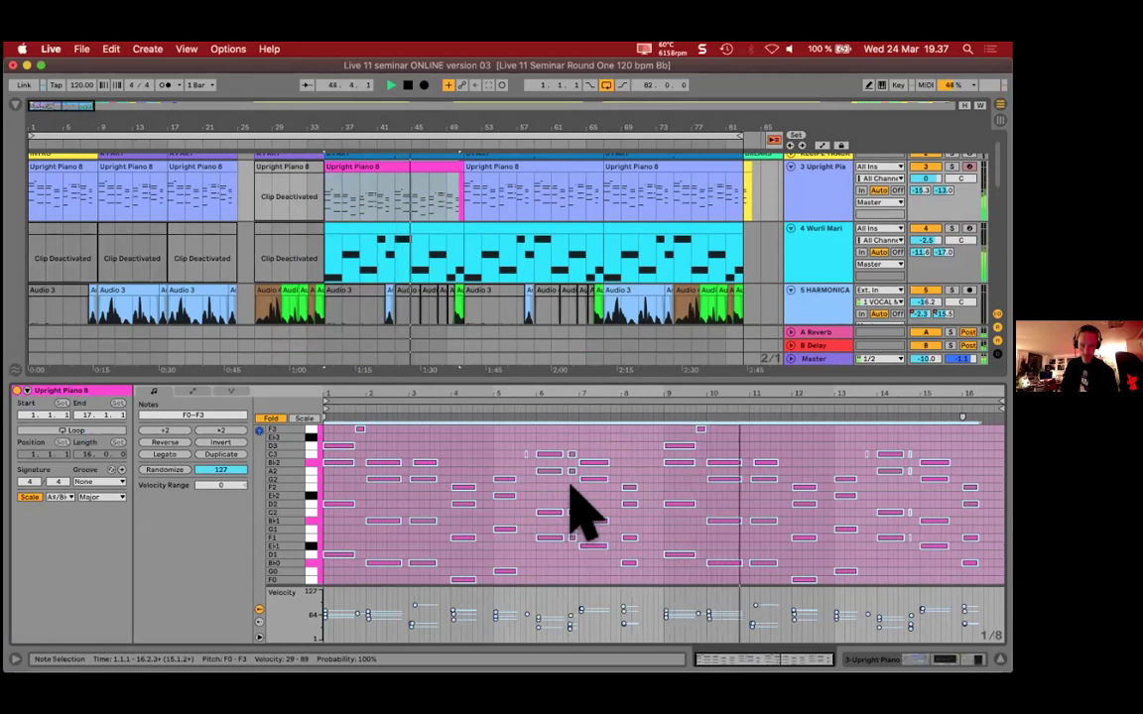
Step: Stop playback and select the D1 notes in the clip
key("space")
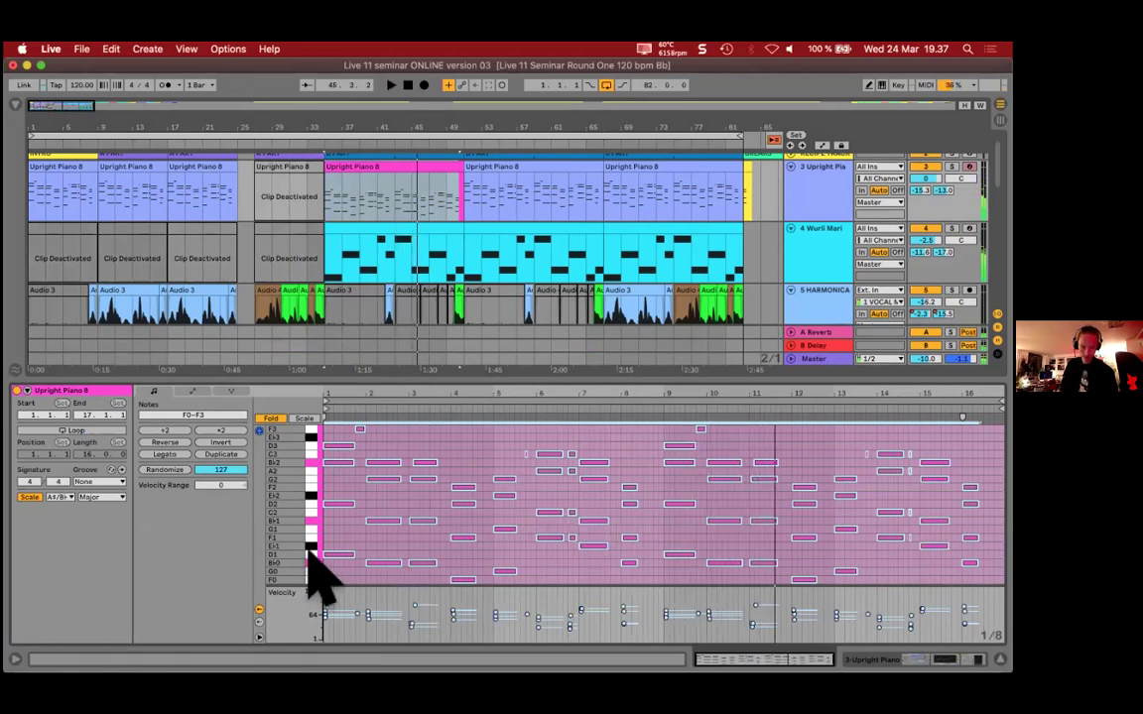
left_click(308, 552)
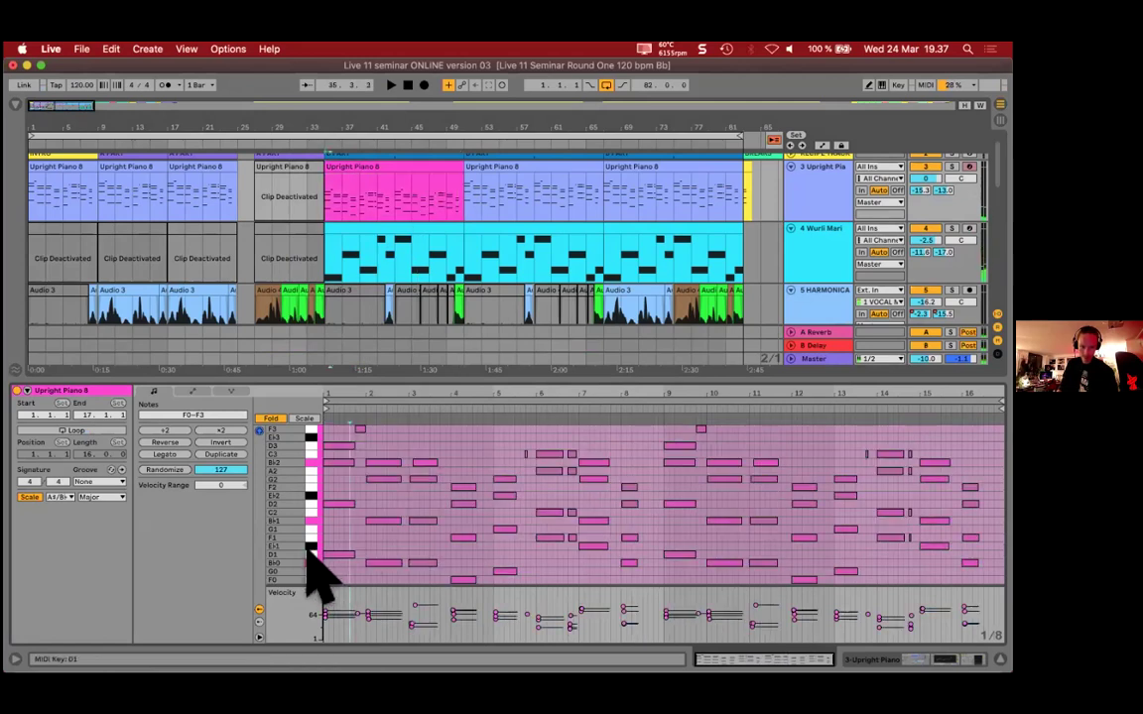
left_click(309, 553)
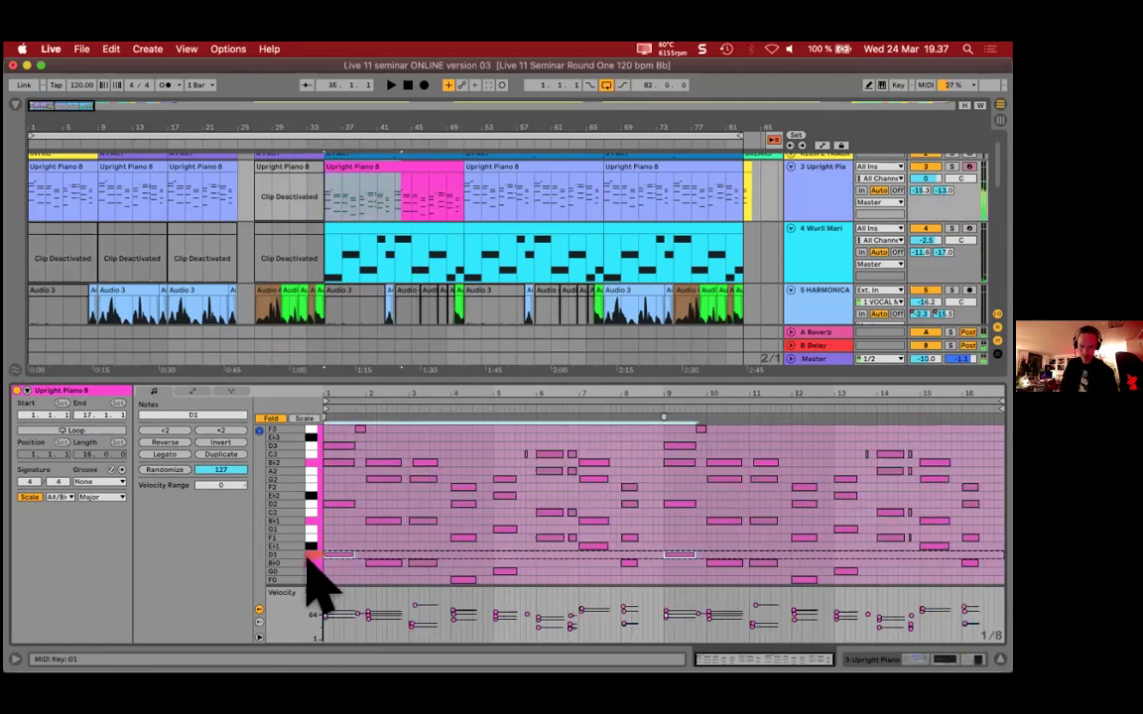
Step: Select the low notes F0–D1 and lower their velocities from 43–85 to about 6–11
left_click_drag(307, 562, 307, 580)
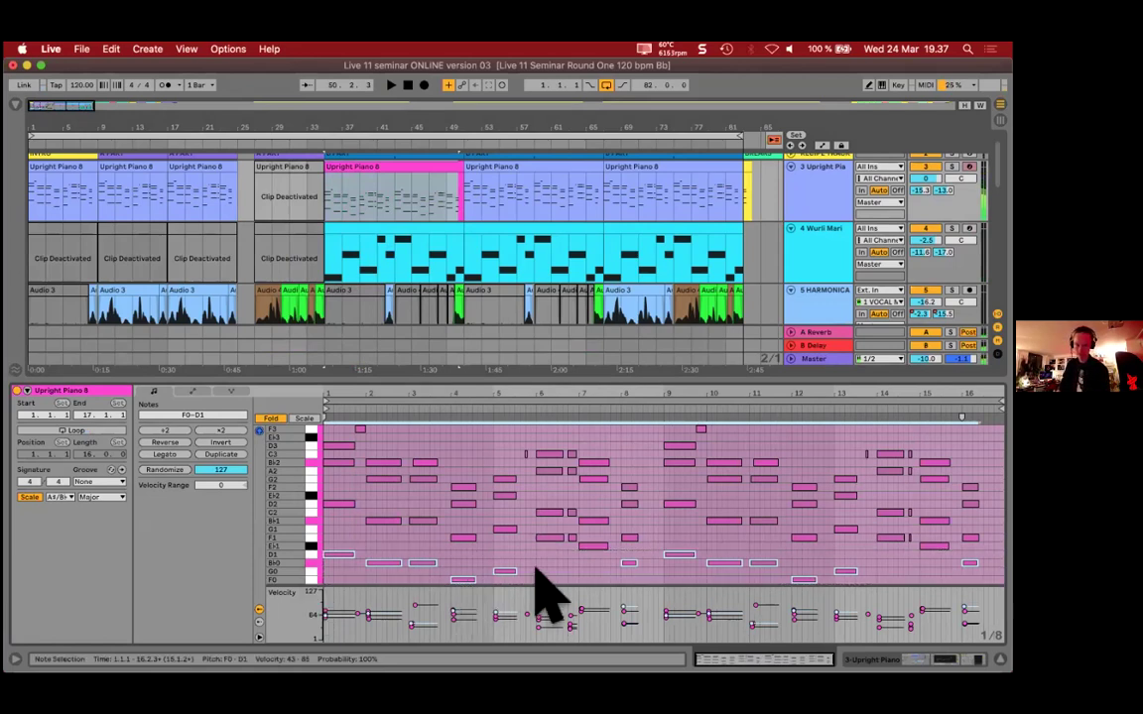
left_click(580, 575)
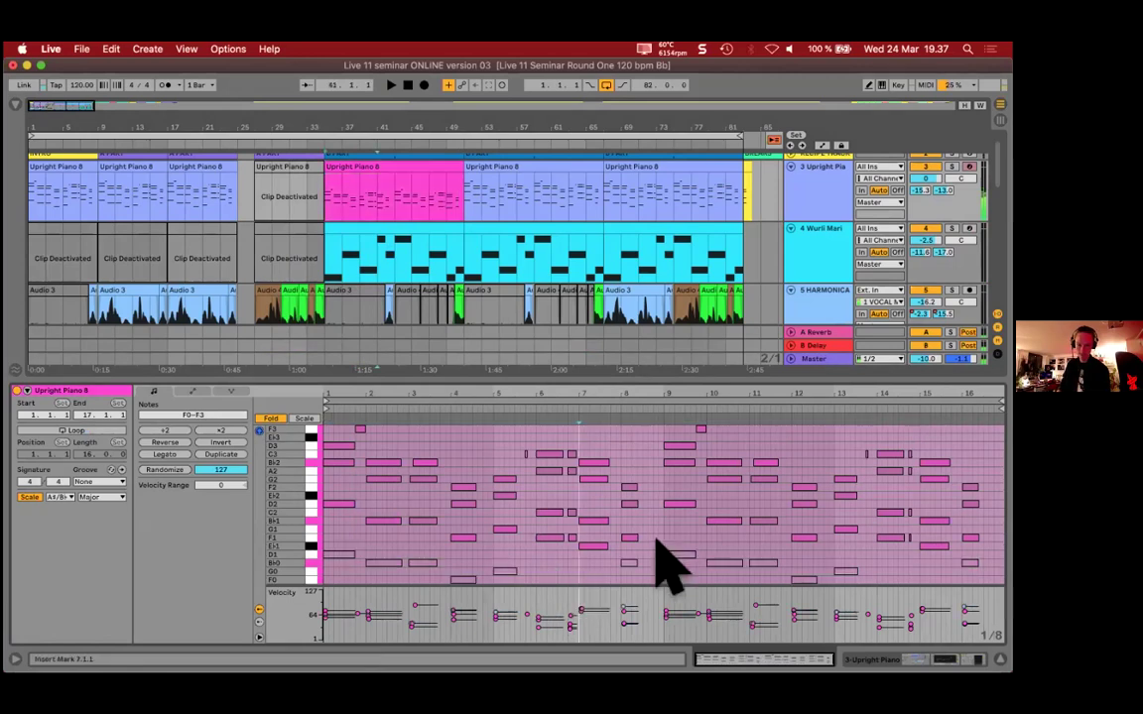
left_click(594, 541)
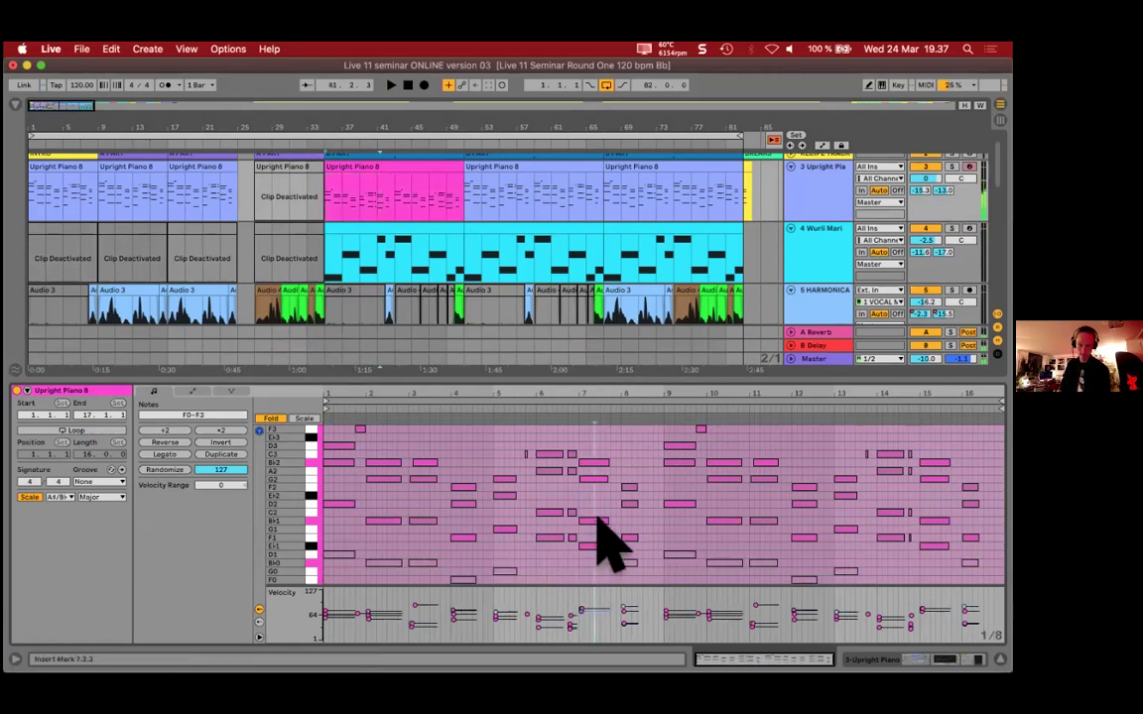
left_click(597, 517)
left_click_drag(599, 454, 421, 556)
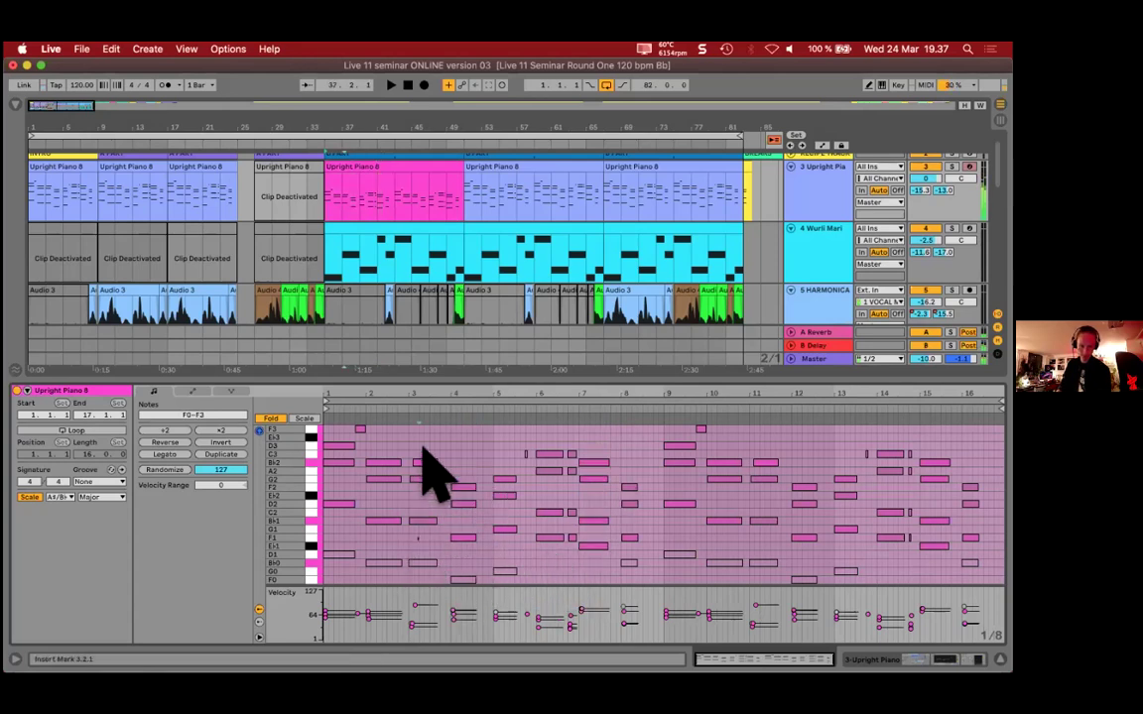
left_click(407, 574)
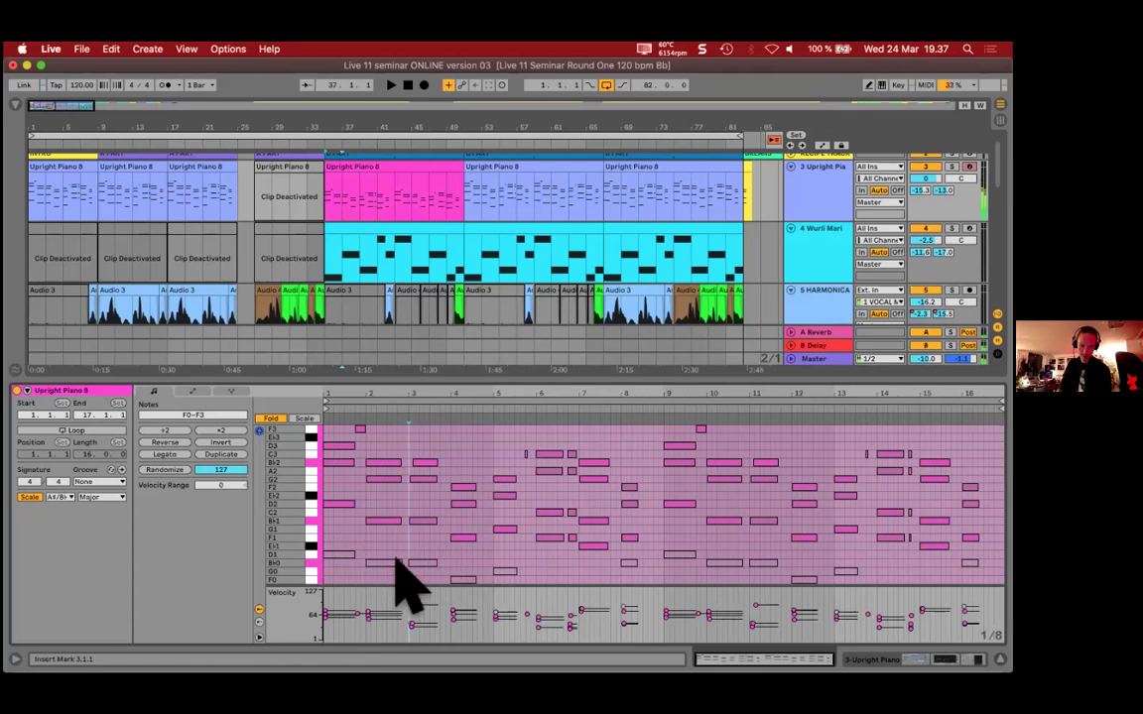
left_click(429, 551)
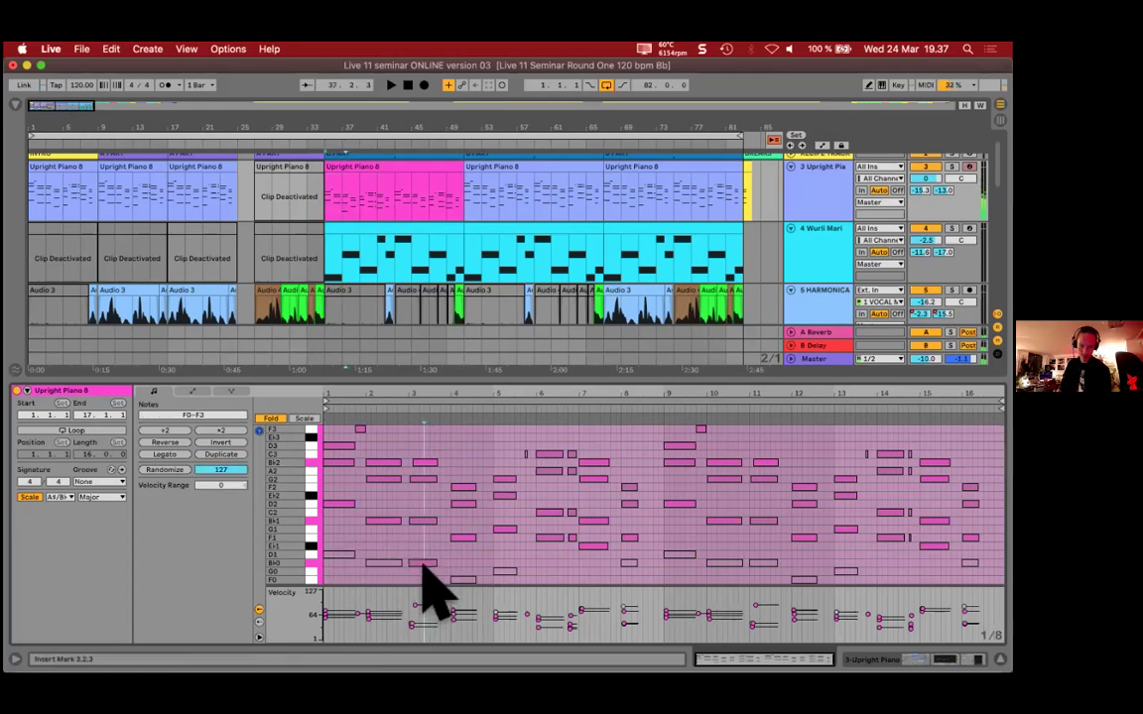
left_click(437, 551)
left_click_drag(338, 553, 337, 578)
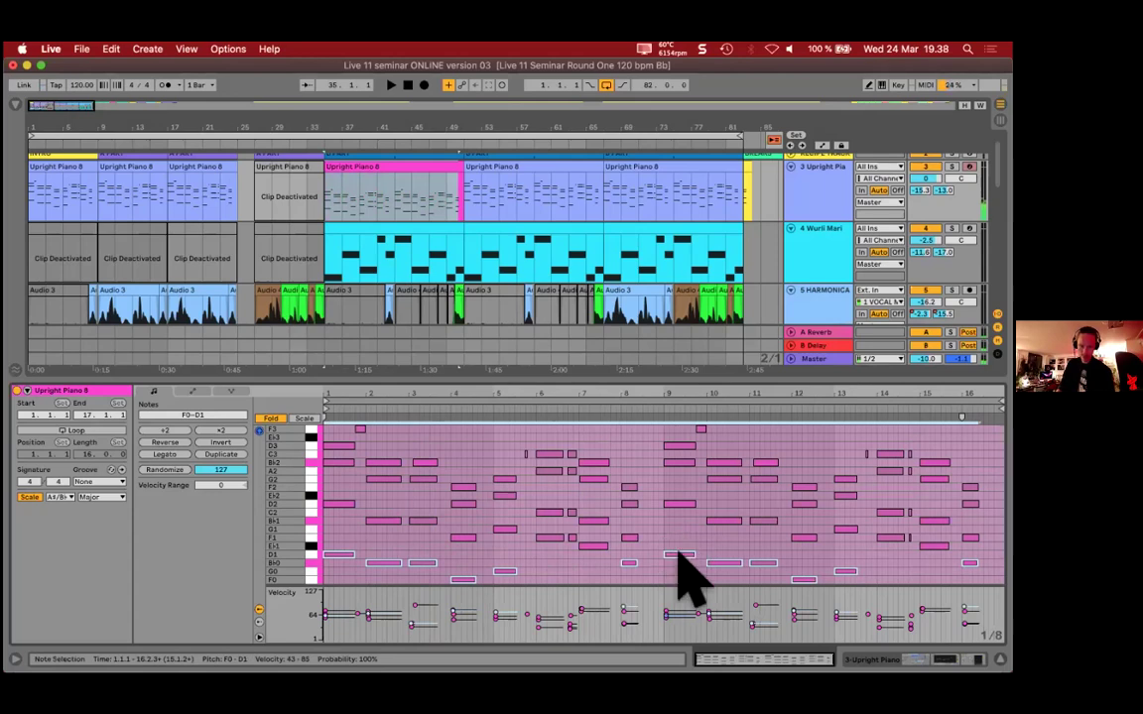
left_click_drag(683, 559, 683, 559)
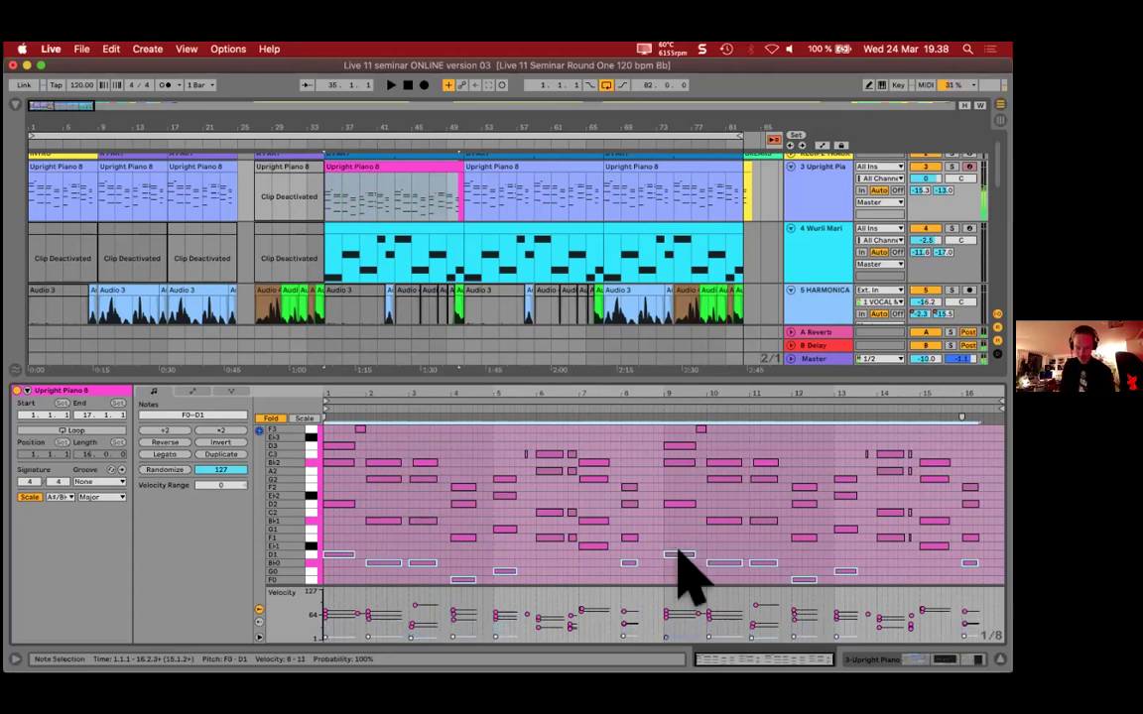
mouse_move(679, 552)
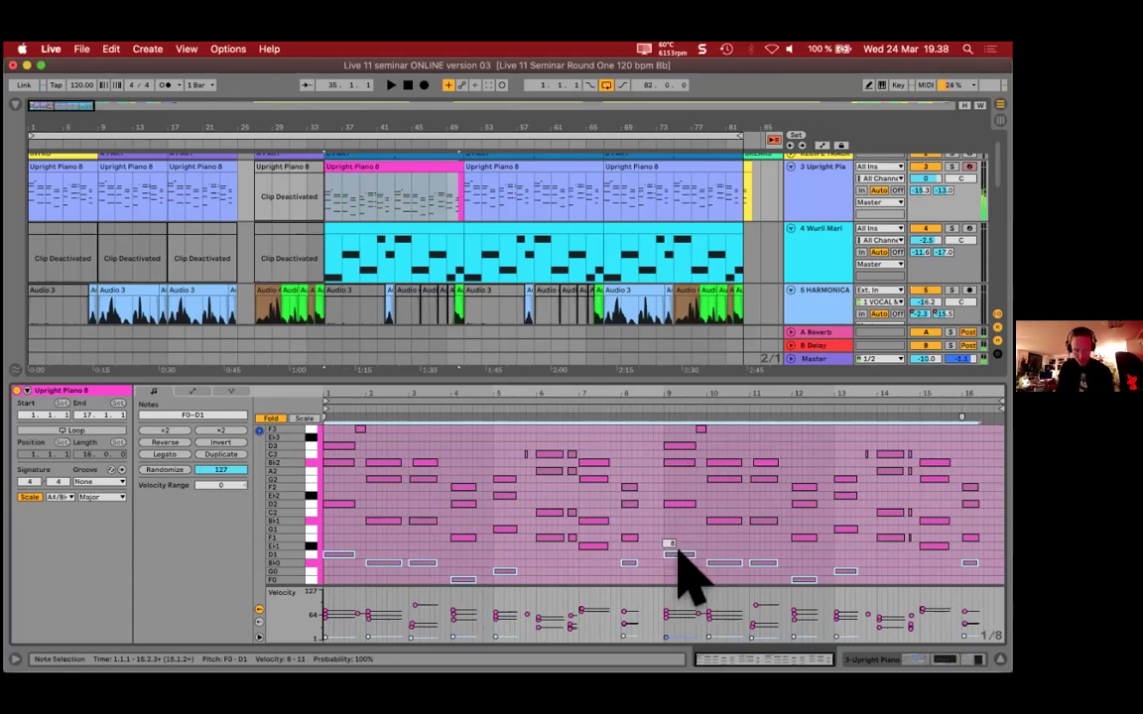
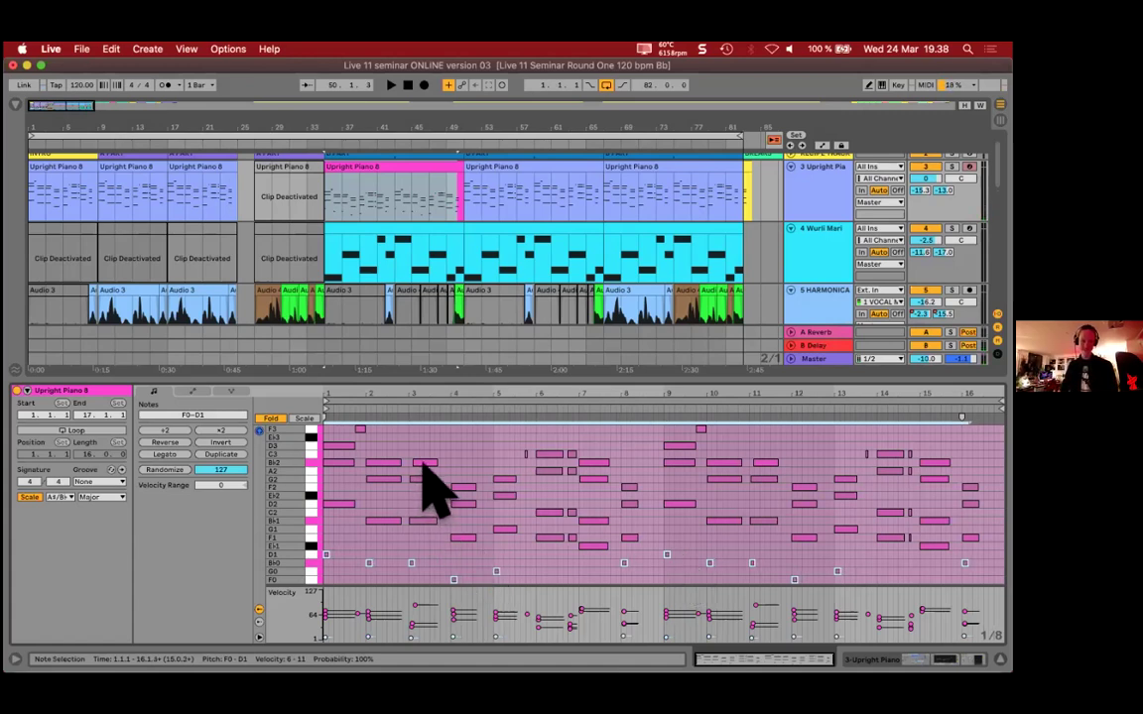
Step: Start arrangement playback and show the Upright Piano track's devices in the detail view
key("space")
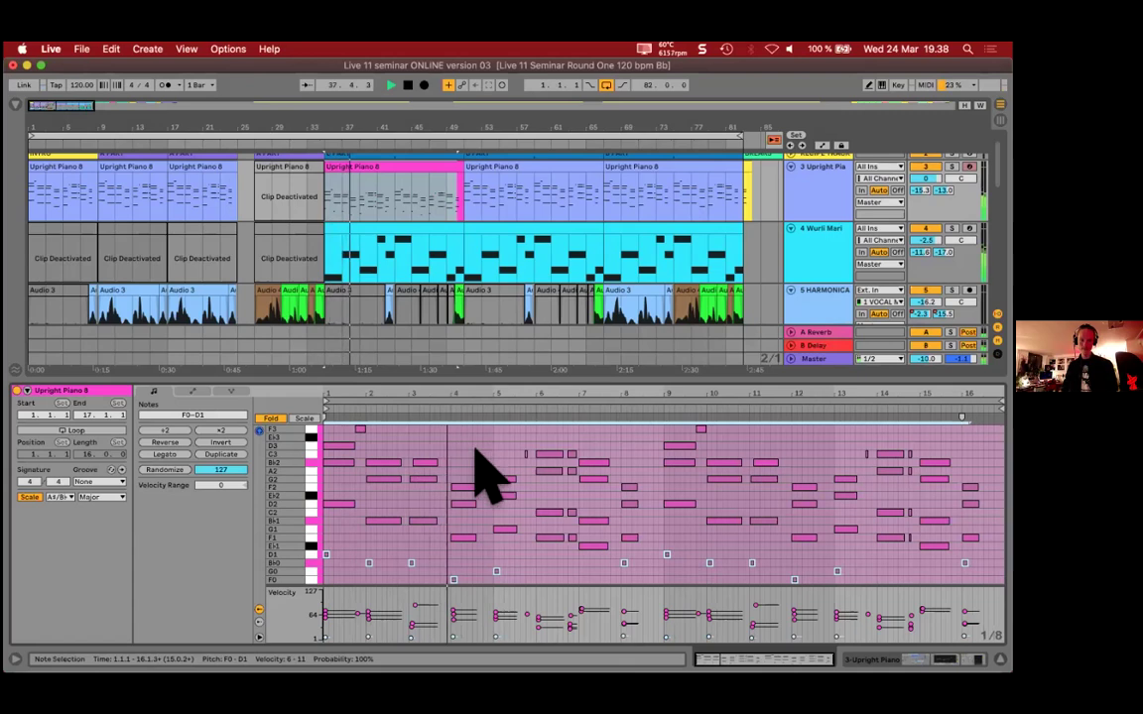
key("shift+Tab")
scroll(382, 377, "down", 6)
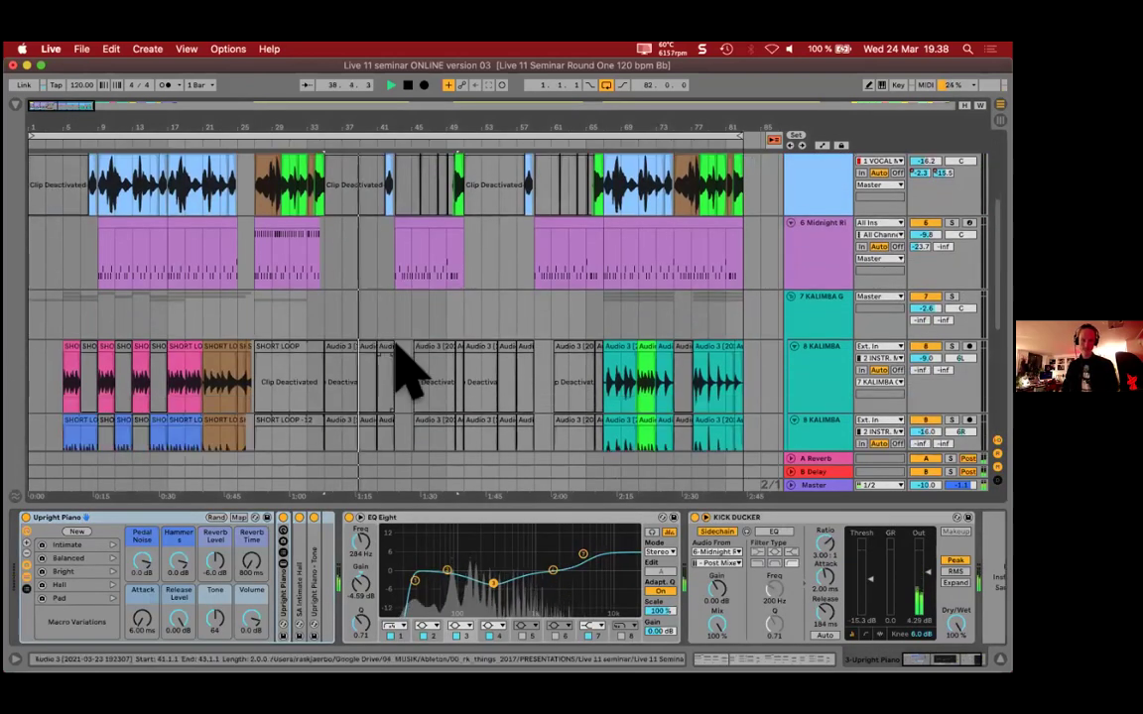
scroll(411, 355, "down", 3)
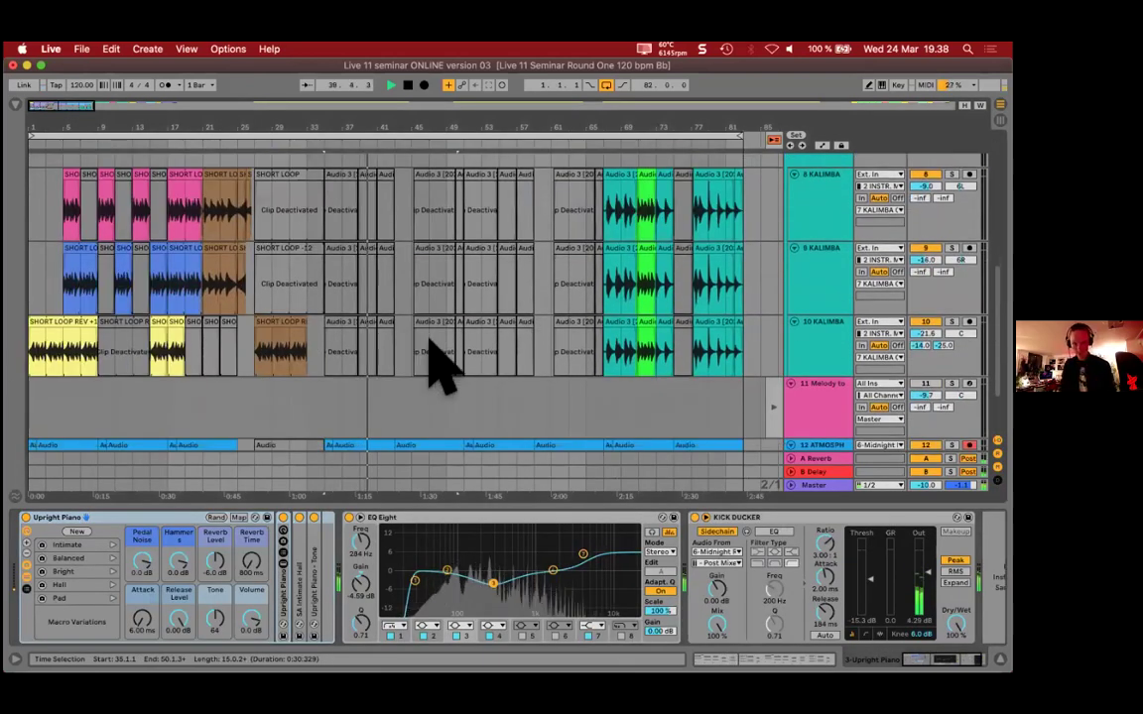
scroll(448, 342, "up", 4)
scroll(456, 345, "up", 3)
scroll(459, 344, "up", 5)
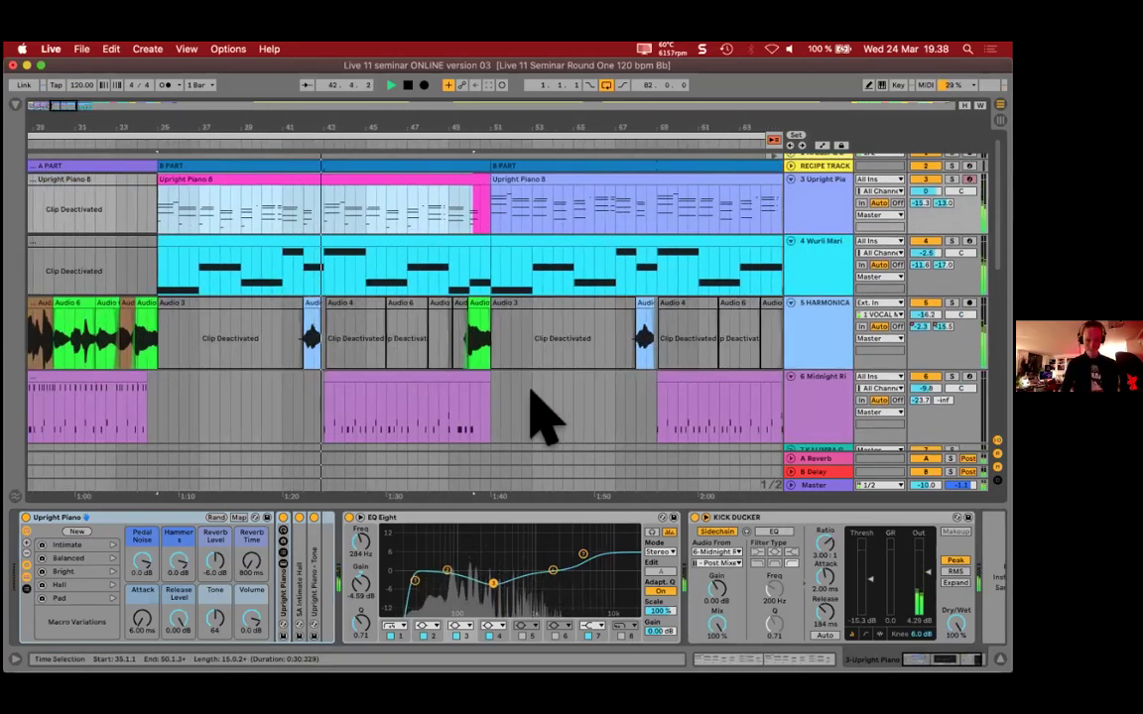
Step: Open the Midnight drum clip and inspect its first beats of Kick notes
left_click(326, 383)
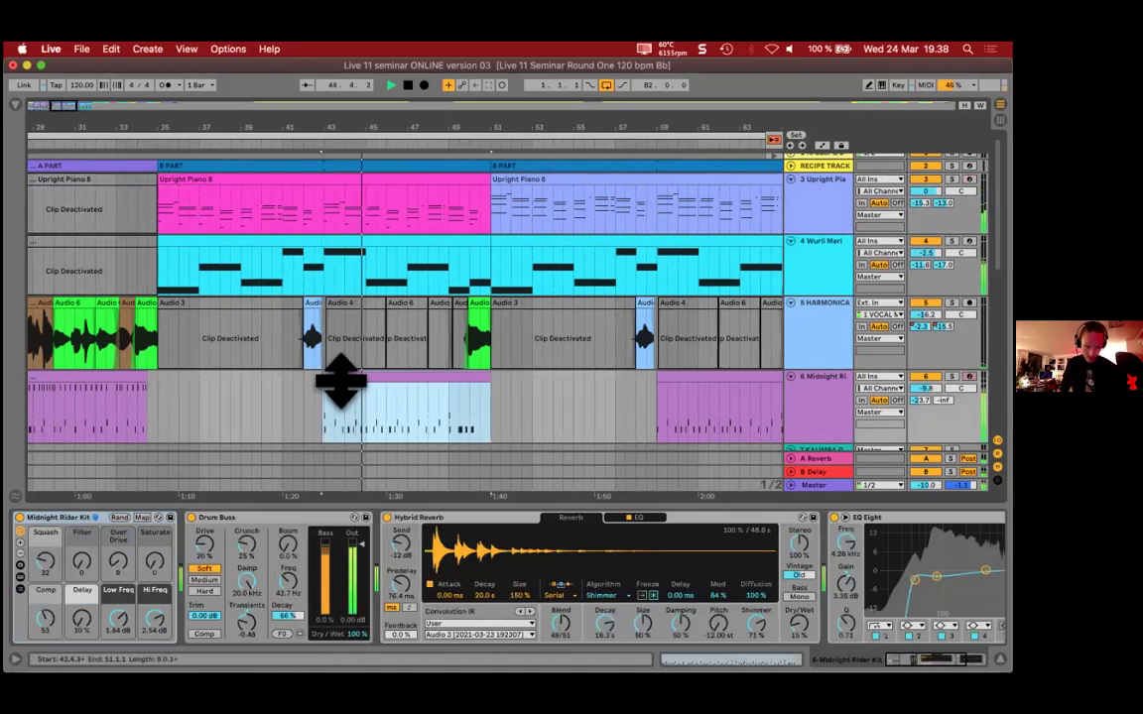
double_click(342, 378)
left_click_drag(388, 402, 395, 485)
left_click(419, 483)
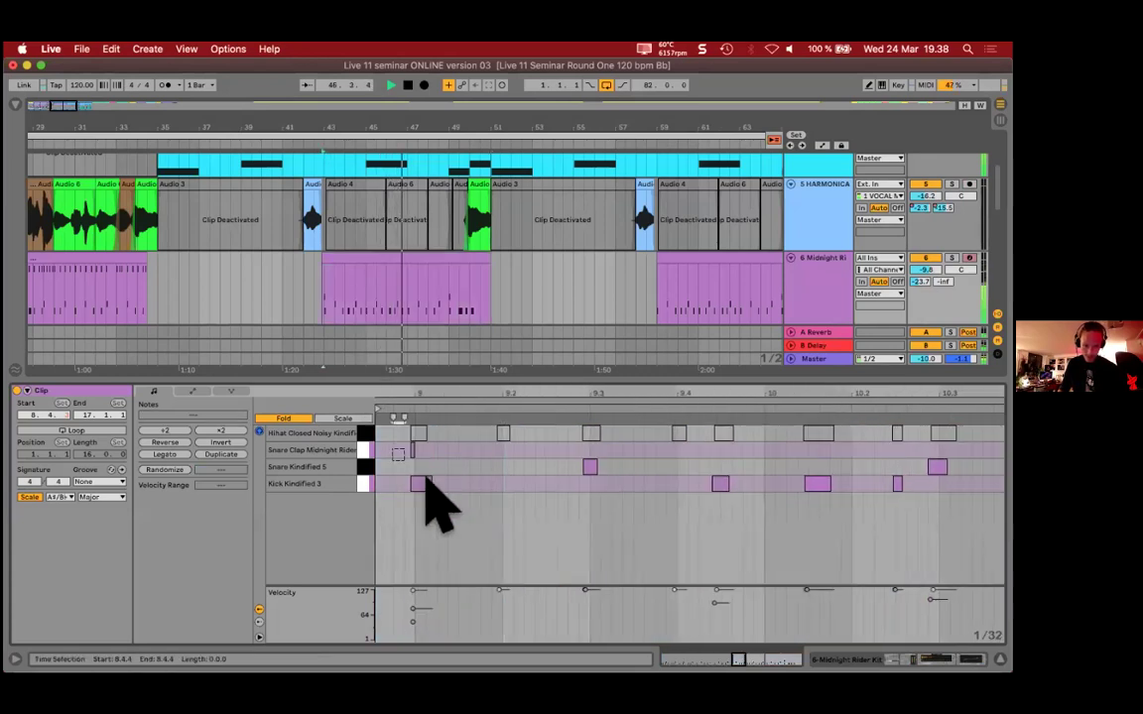
left_click(482, 508)
Step: Play the arrangement from bar 43 with the drum track's devices showing
left_click(326, 296)
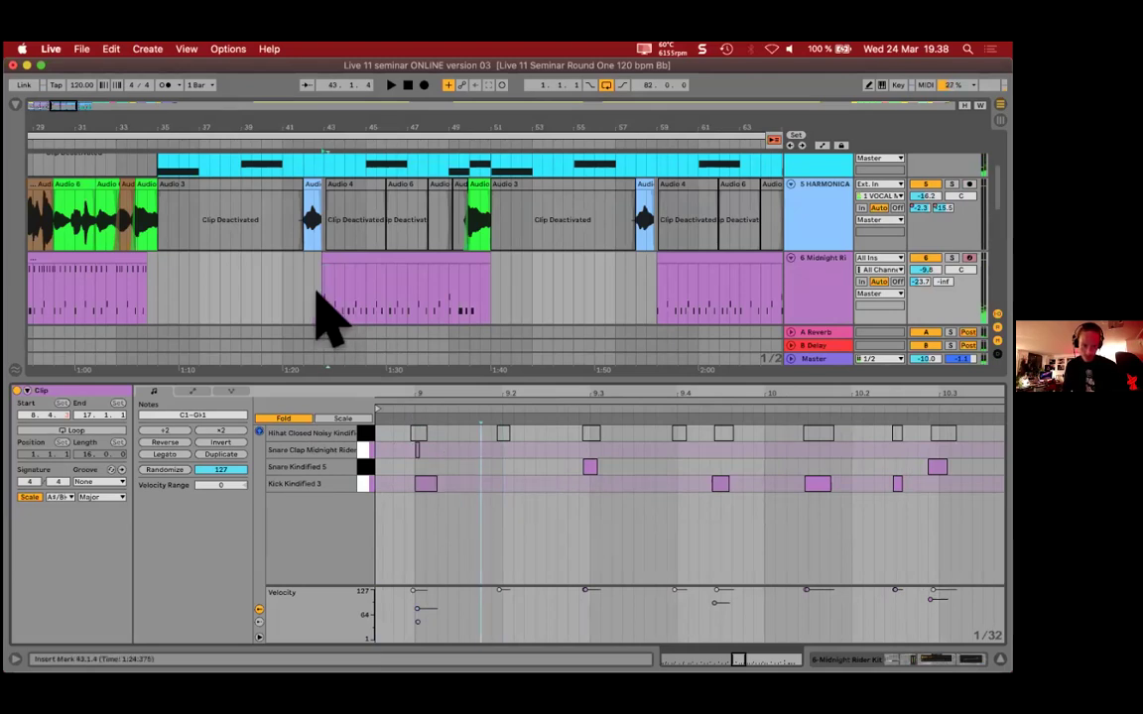
key("space")
key("shift+Tab")
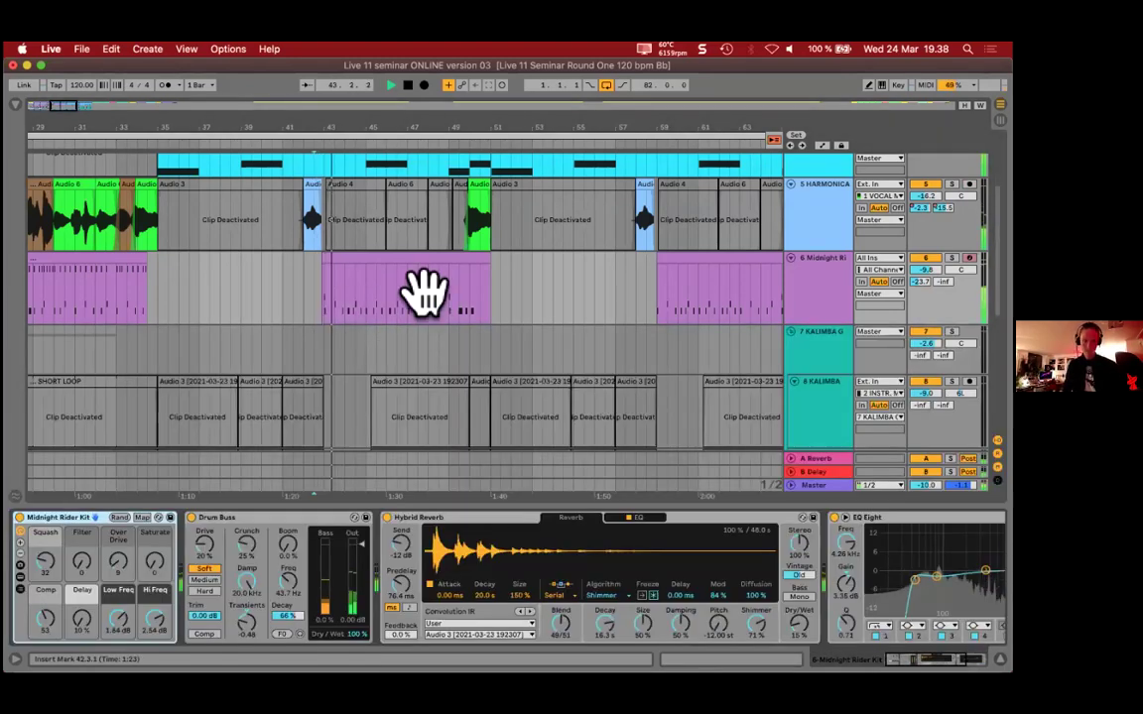
scroll(424, 289, "up", 2)
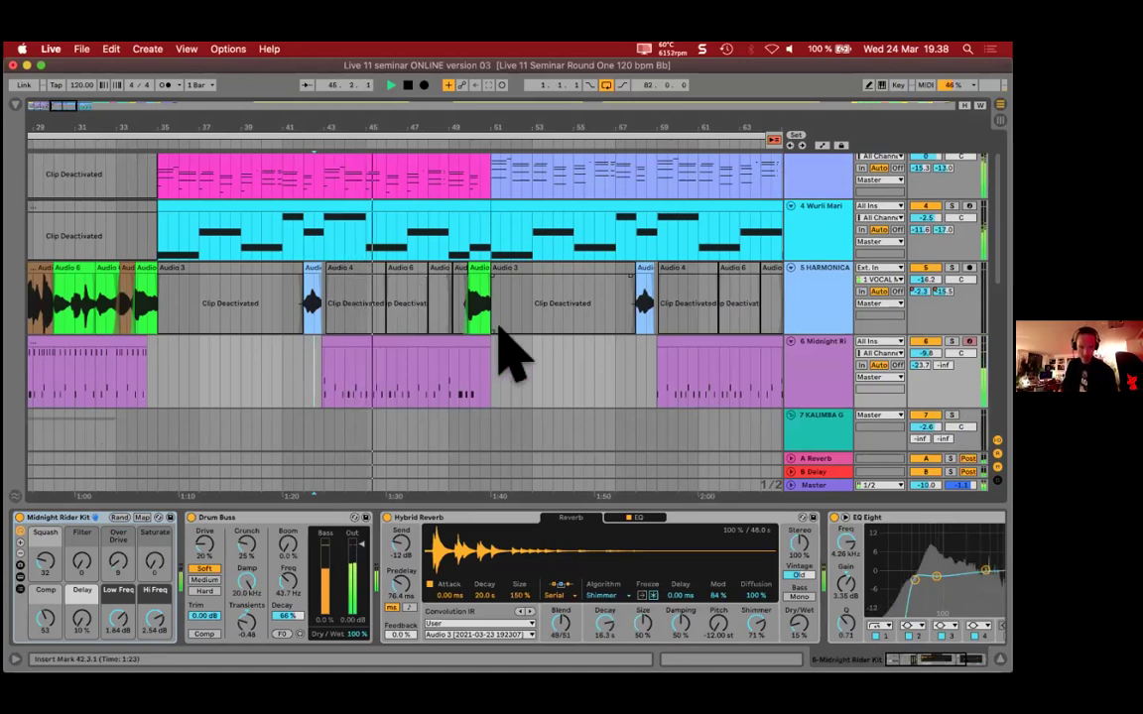
scroll(511, 352, "up", 1)
scroll(513, 352, "right", 1)
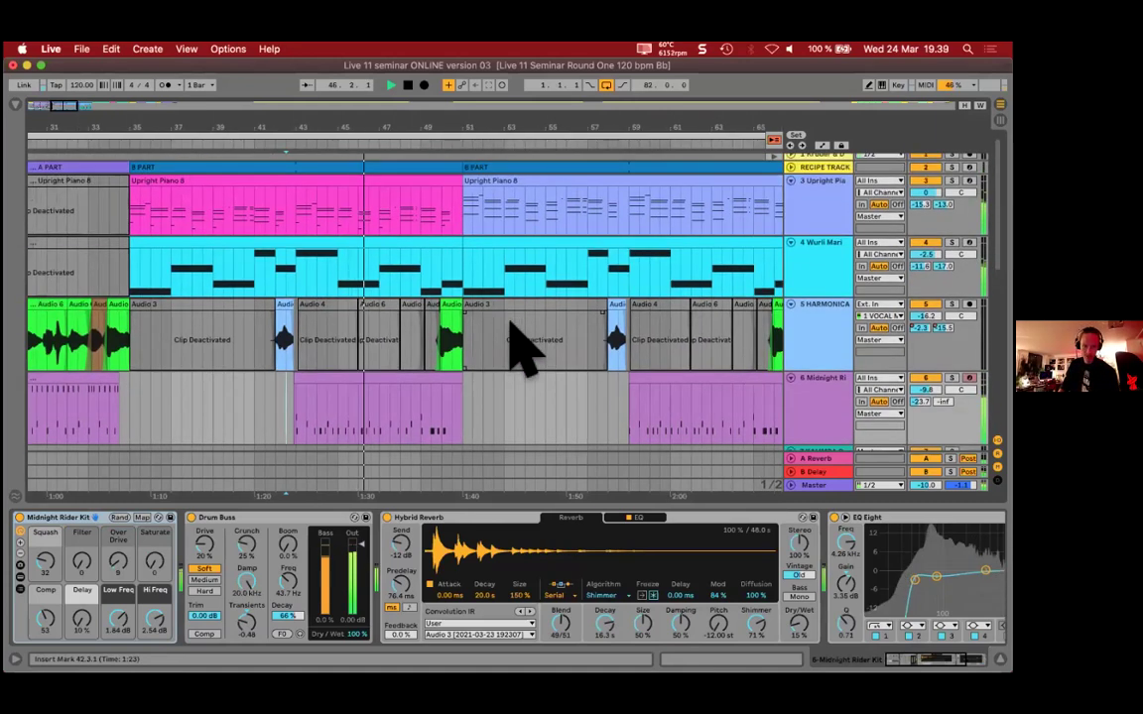
scroll(516, 332, "down", 1)
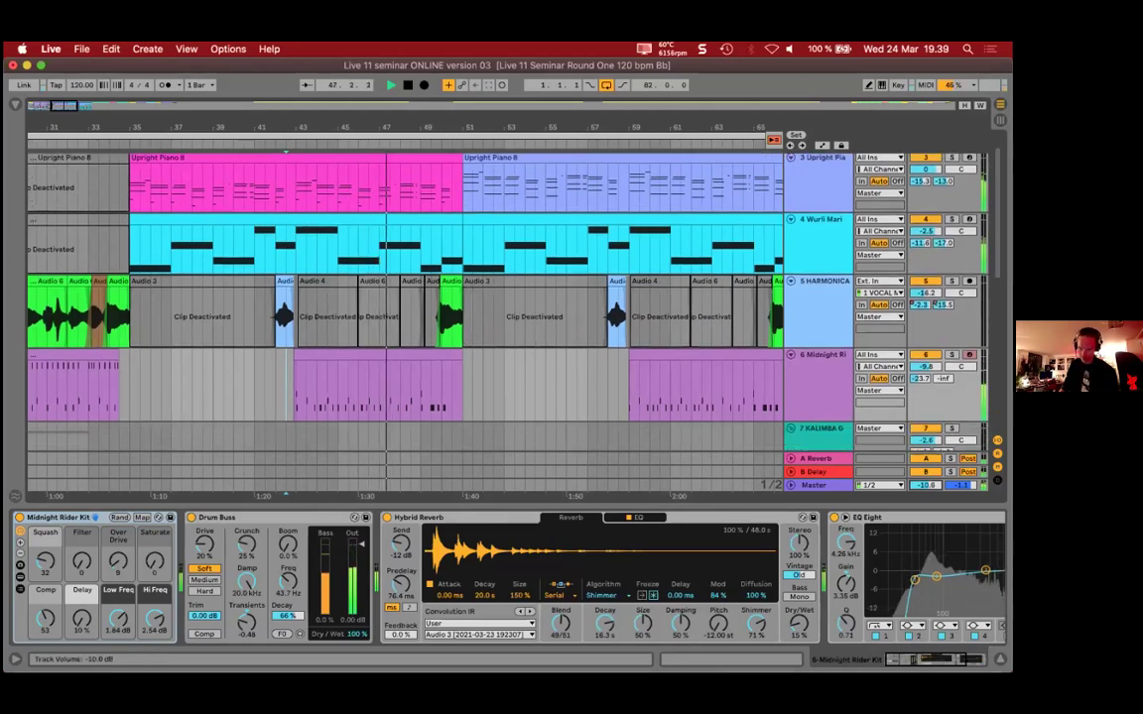
scroll(506, 382, "right", 4)
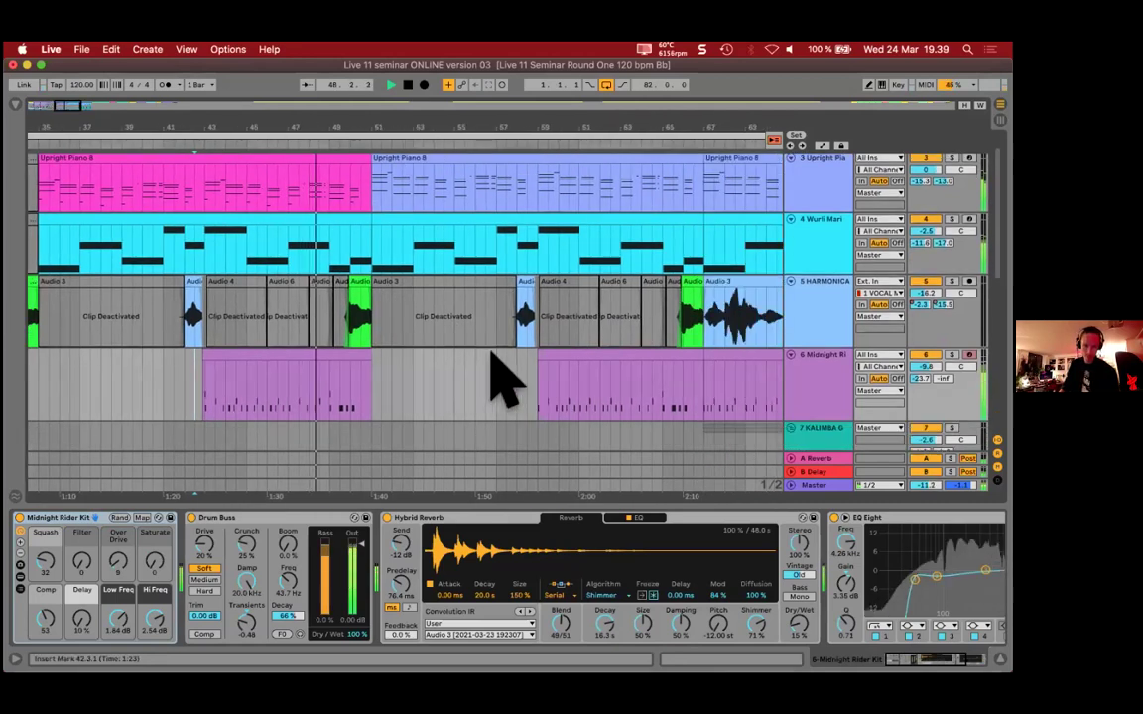
scroll(501, 376, "down", 2)
scroll(436, 307, "up", 1)
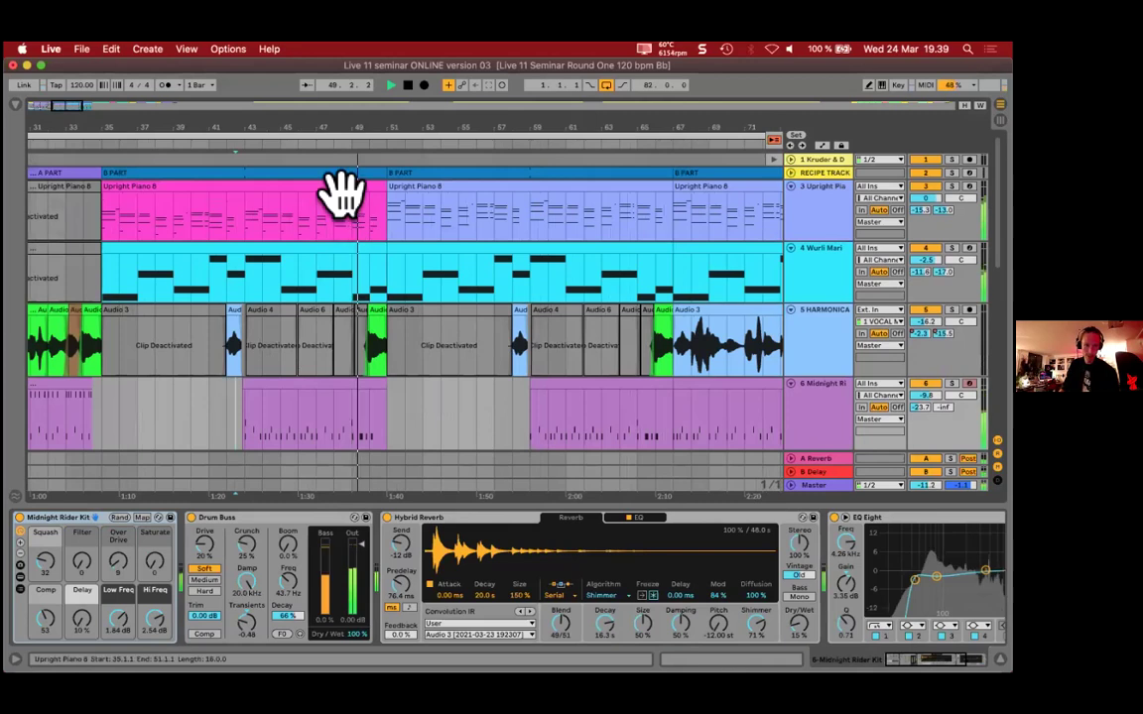
Step: Audition the Upright Piano clip at bars 51–67, then stop playback near bar 59
left_click(357, 236)
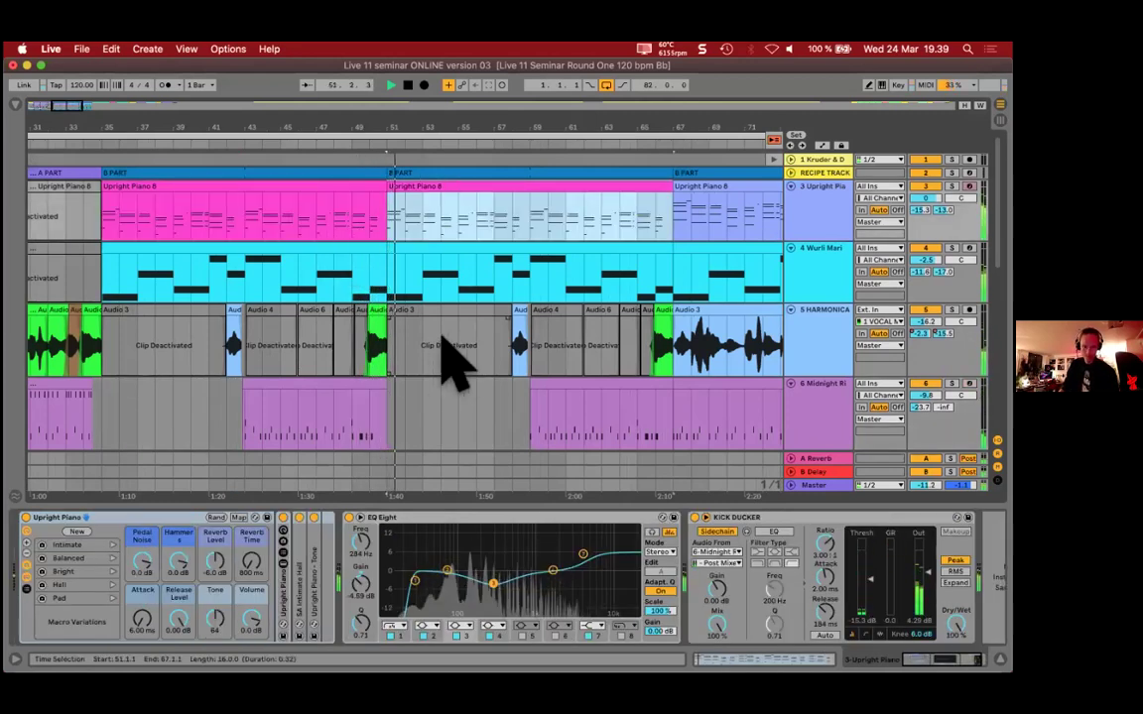
scroll(408, 357, "right", 3)
scroll(407, 357, "down", 2)
scroll(407, 357, "up", 1)
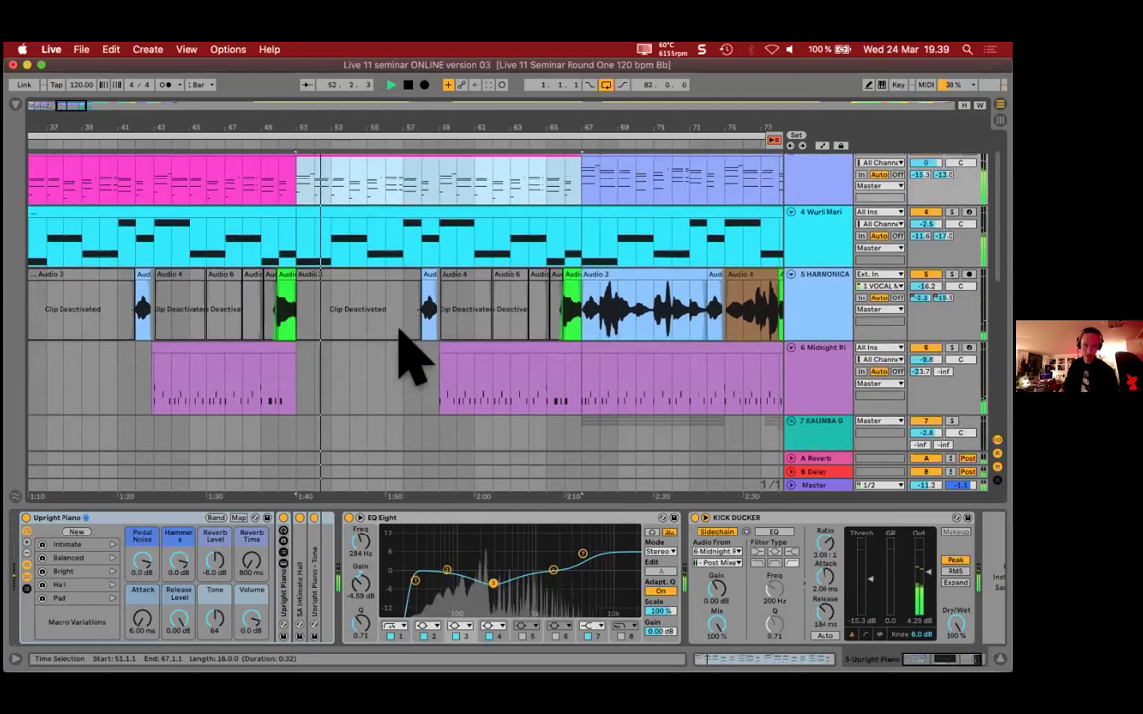
scroll(407, 358, "up", 2)
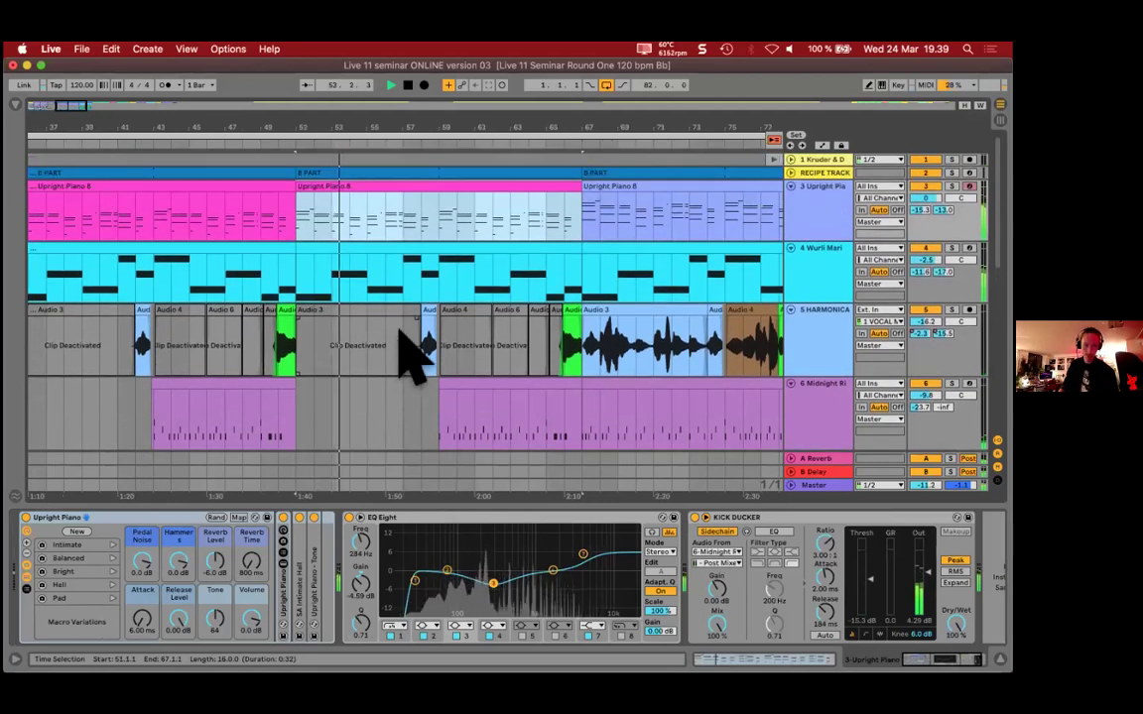
scroll(407, 357, "right", 1)
scroll(408, 357, "down", 1)
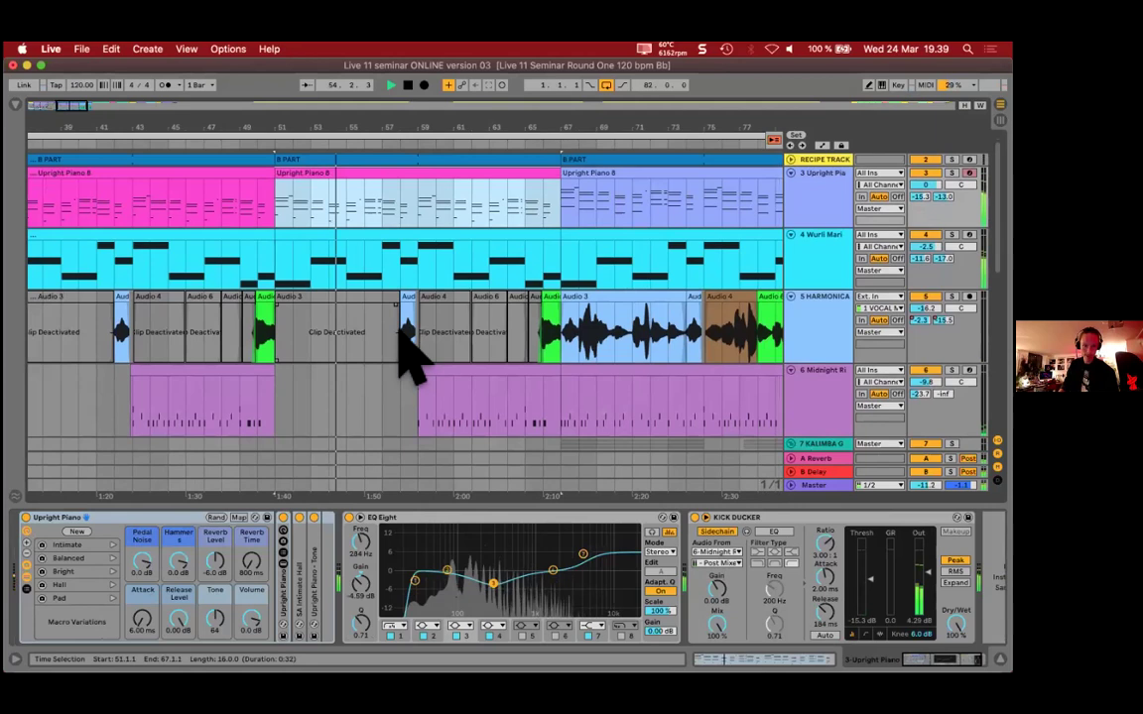
scroll(408, 357, "down", 10)
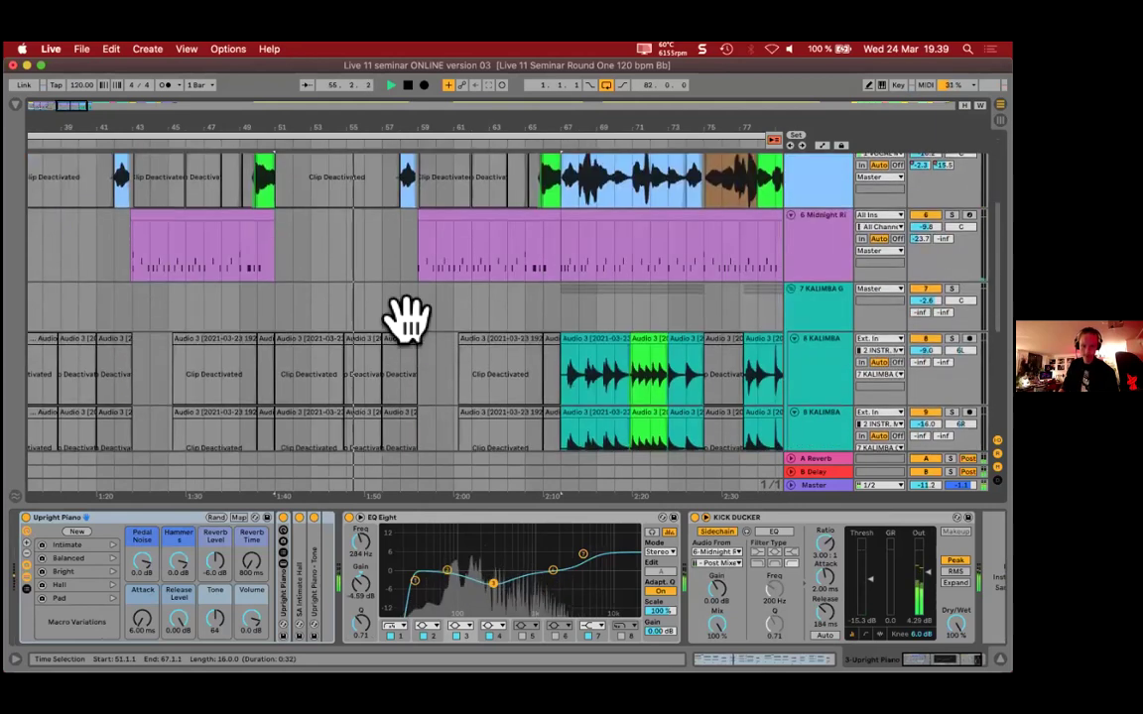
scroll(407, 335, "down", 3)
scroll(403, 310, "up", 15)
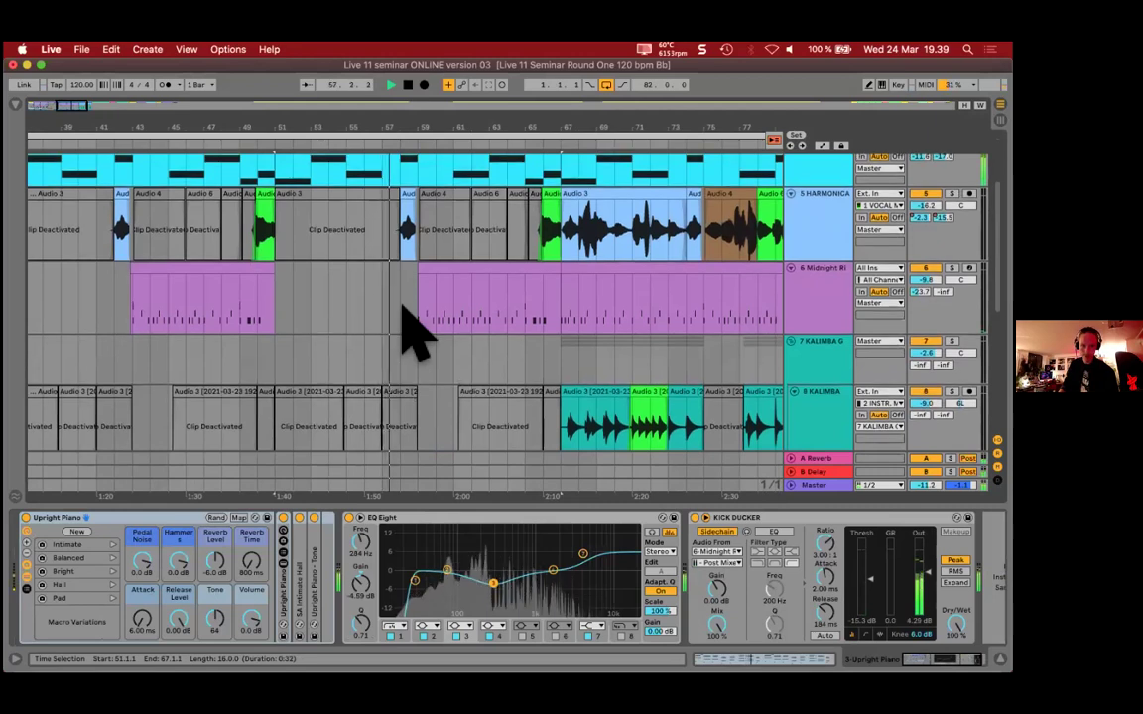
scroll(408, 336, "down", 2)
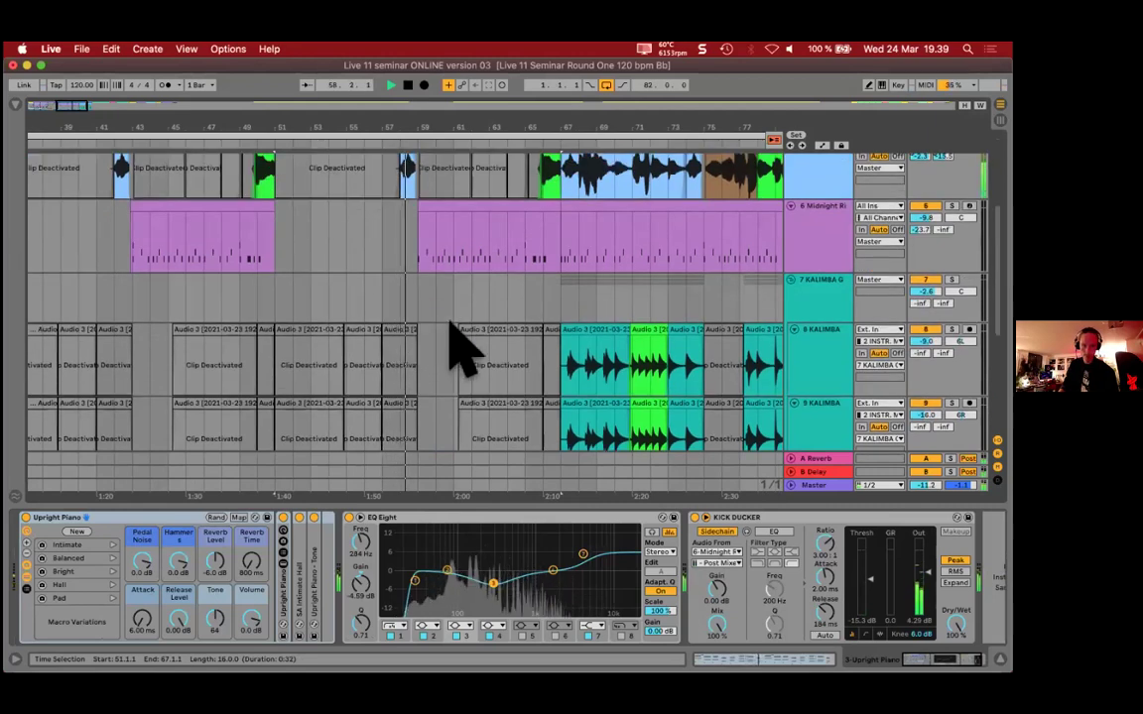
scroll(458, 347, "up", 3)
key("space")
left_click(199, 328)
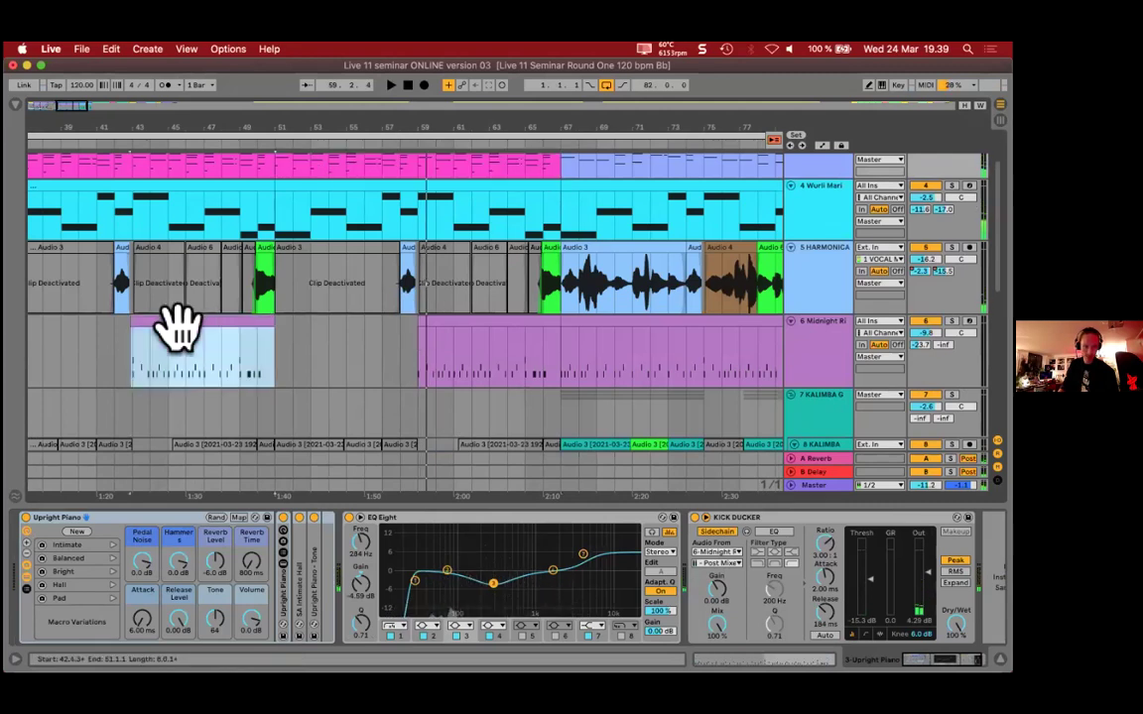
left_click(456, 325)
left_click_drag(462, 321, 454, 339)
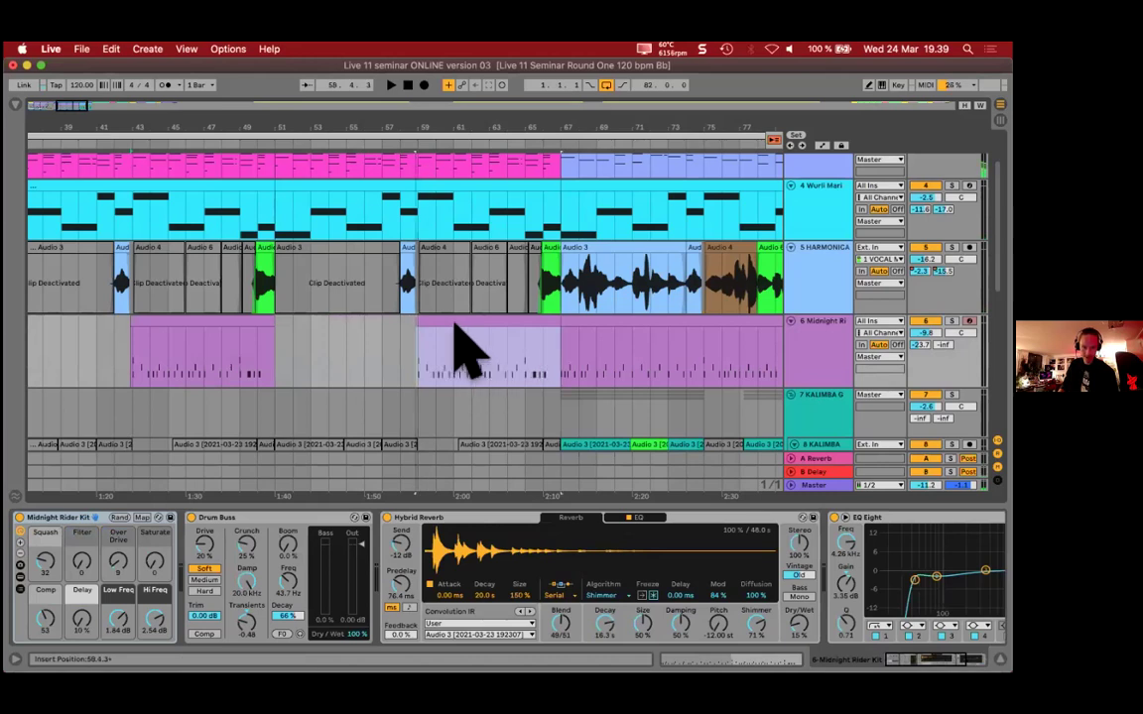
scroll(418, 369, "up", 10)
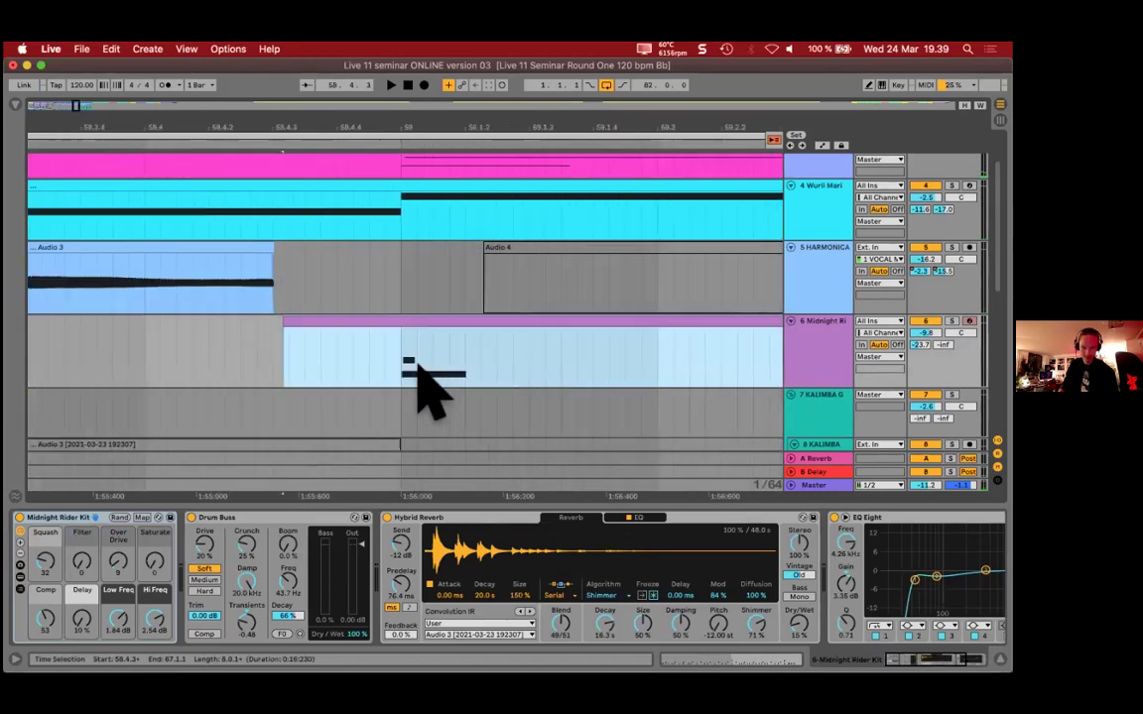
key("super+z")
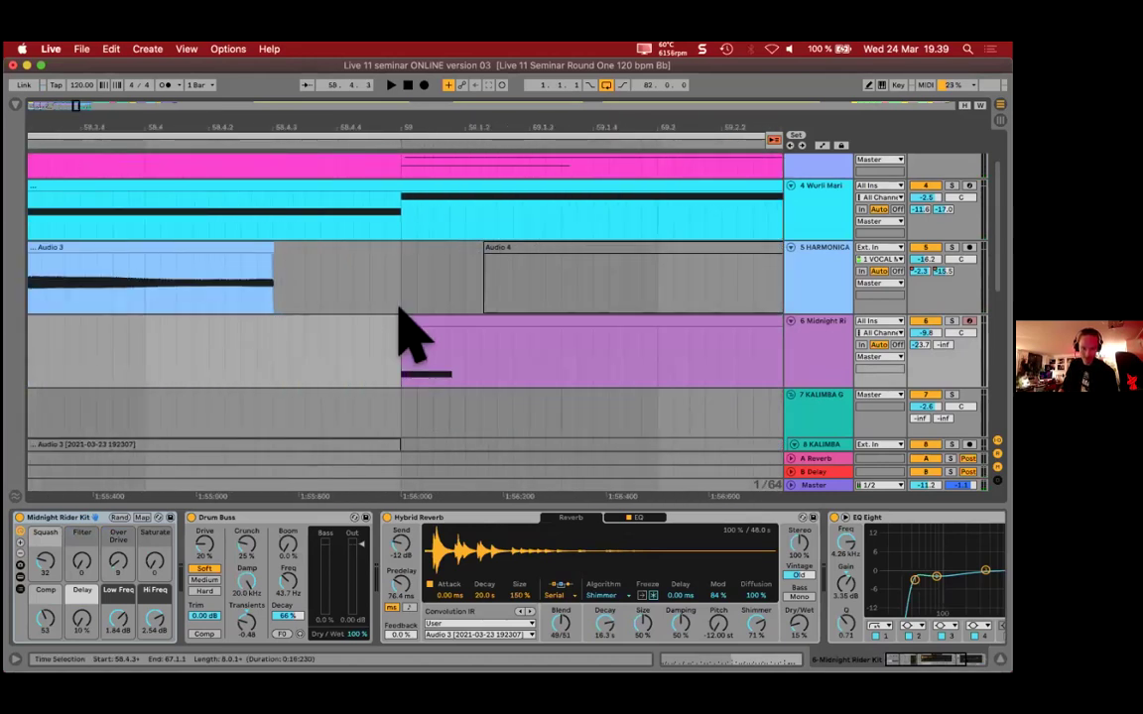
left_click_drag(405, 322, 339, 320)
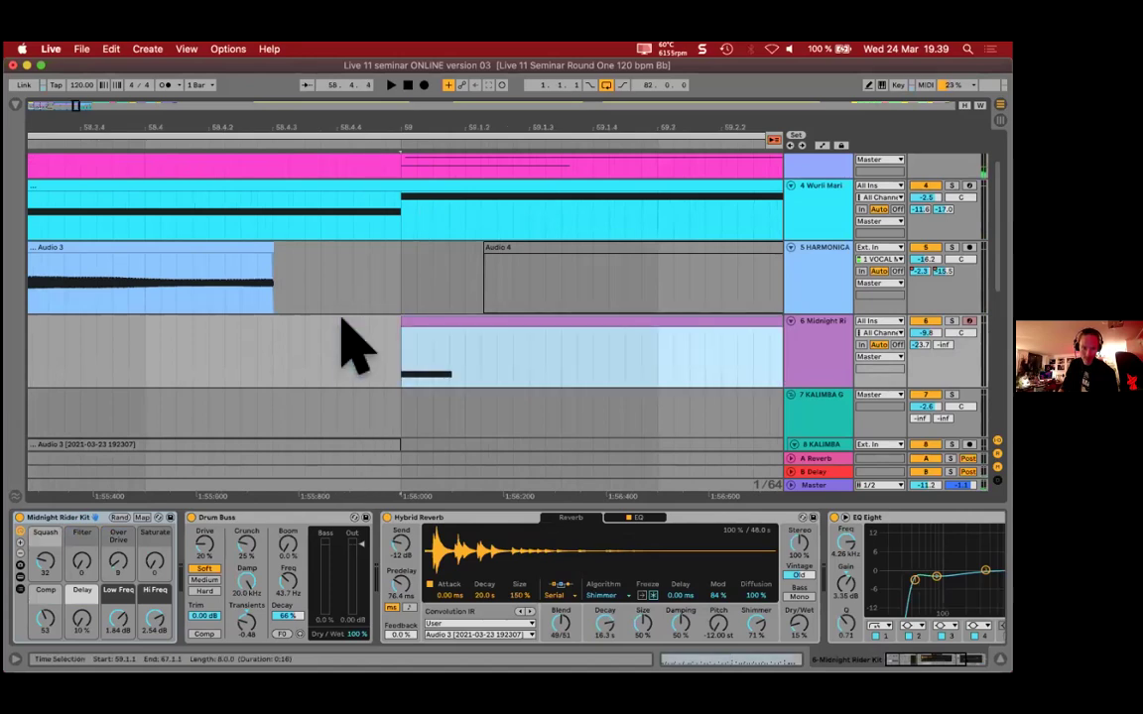
key("super+z")
key("super+shift+z")
scroll(343, 335, "down", 3)
scroll(348, 338, "down", 2)
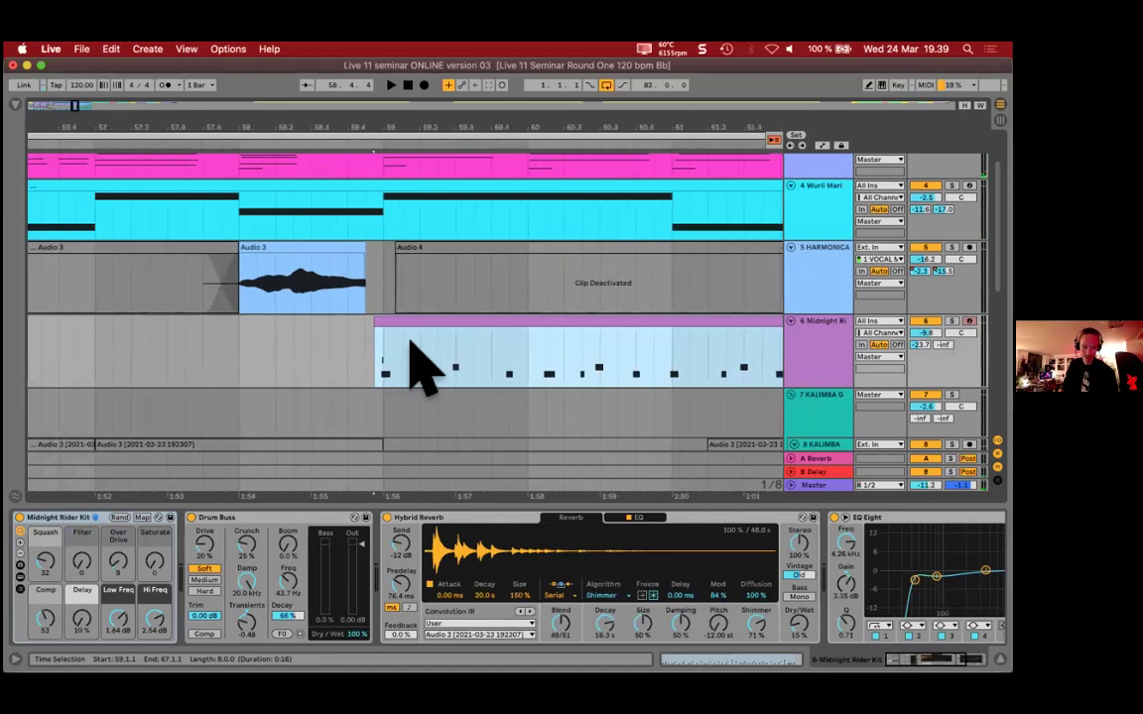
scroll(408, 357, "down", 3)
scroll(416, 357, "down", 3)
scroll(451, 208, "down", 2)
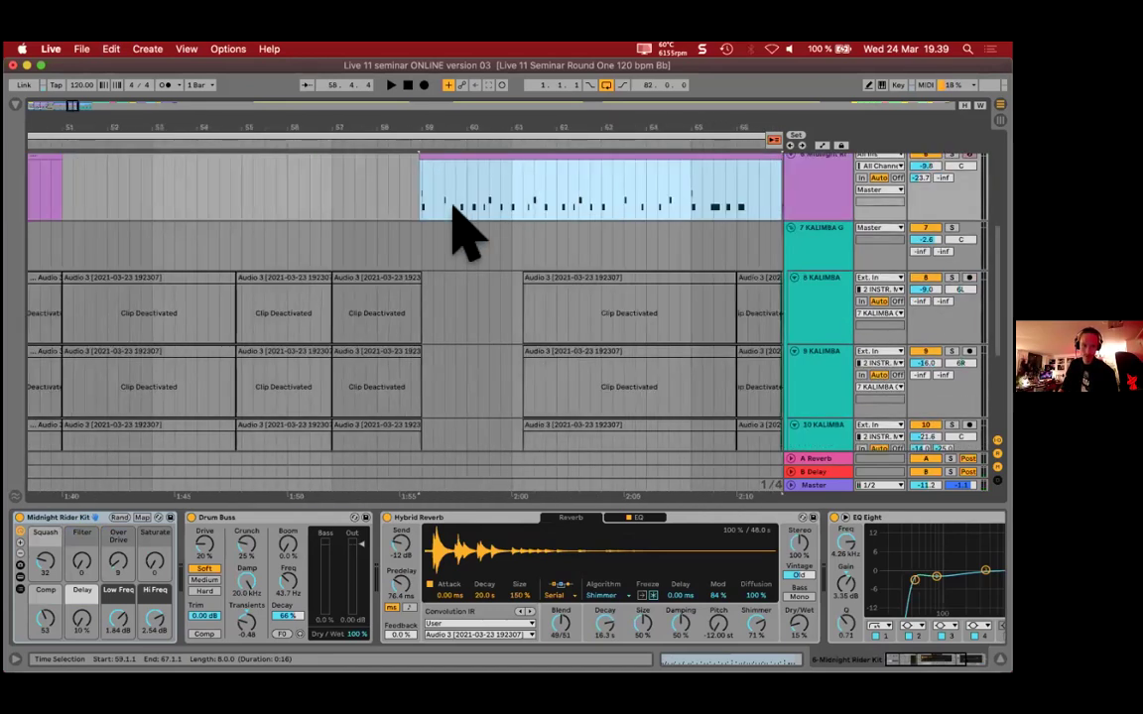
scroll(464, 229, "up", 3)
scroll(318, 294, "down", 3)
left_click_drag(179, 273, 541, 297)
scroll(543, 302, "up", 1)
scroll(496, 297, "down", 3)
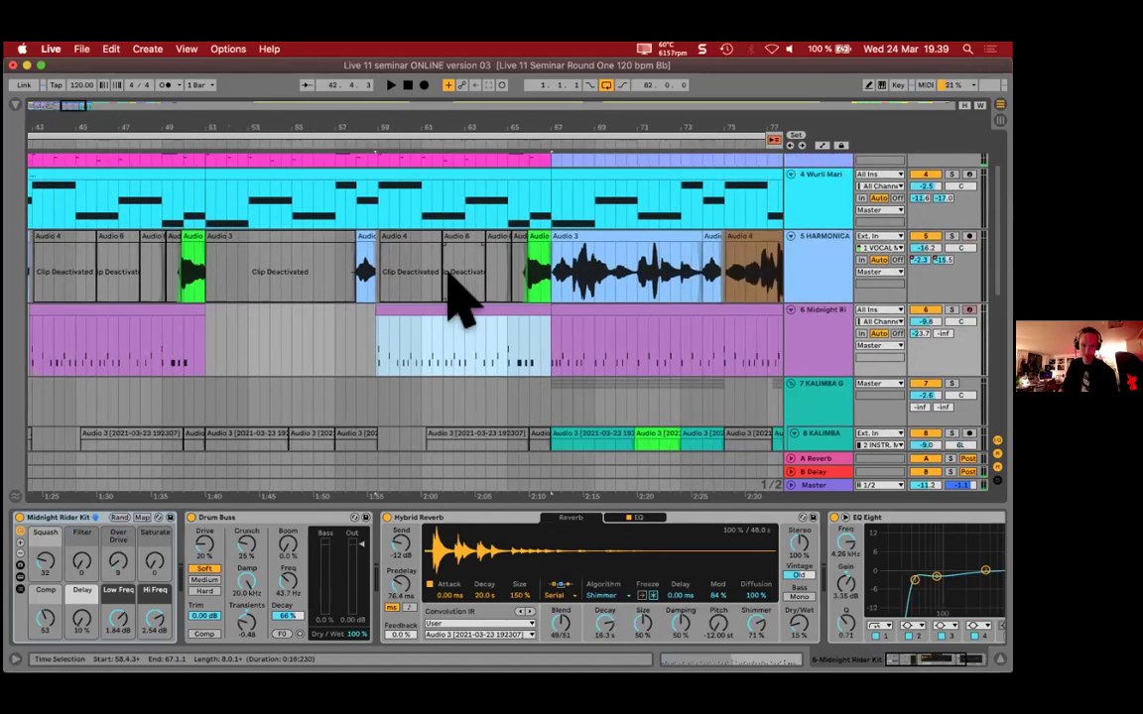
scroll(457, 295, "up", 1)
scroll(459, 296, "up", 1)
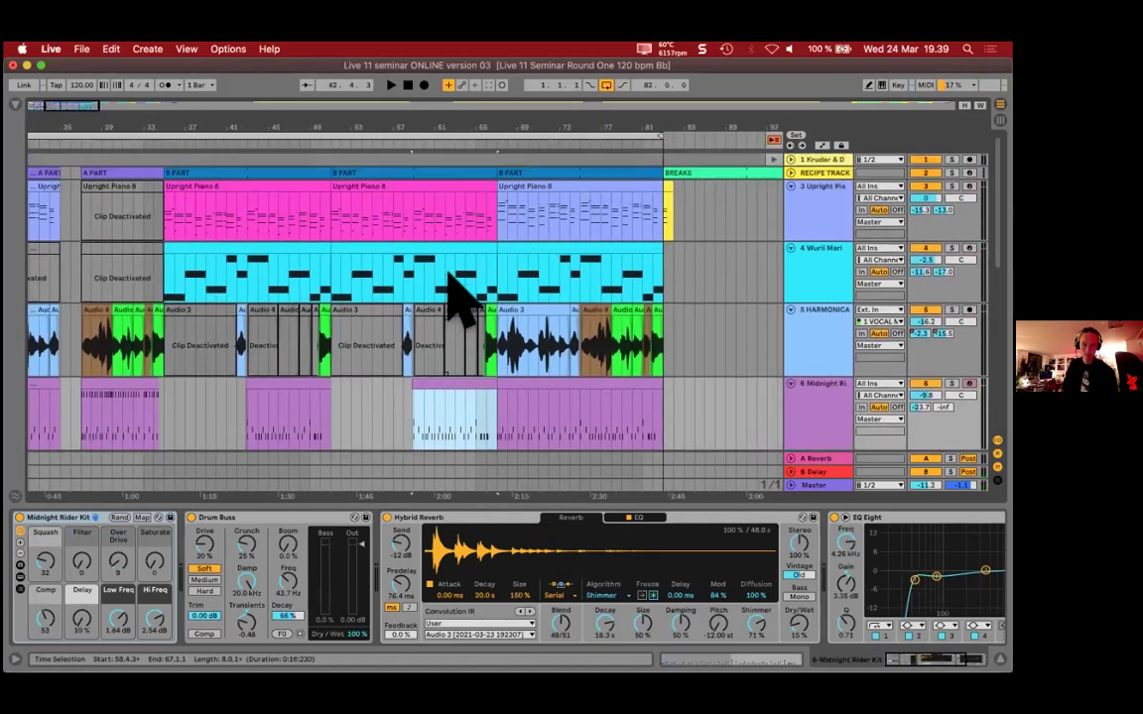
scroll(448, 272, "down", 2)
left_click(415, 314)
key("space")
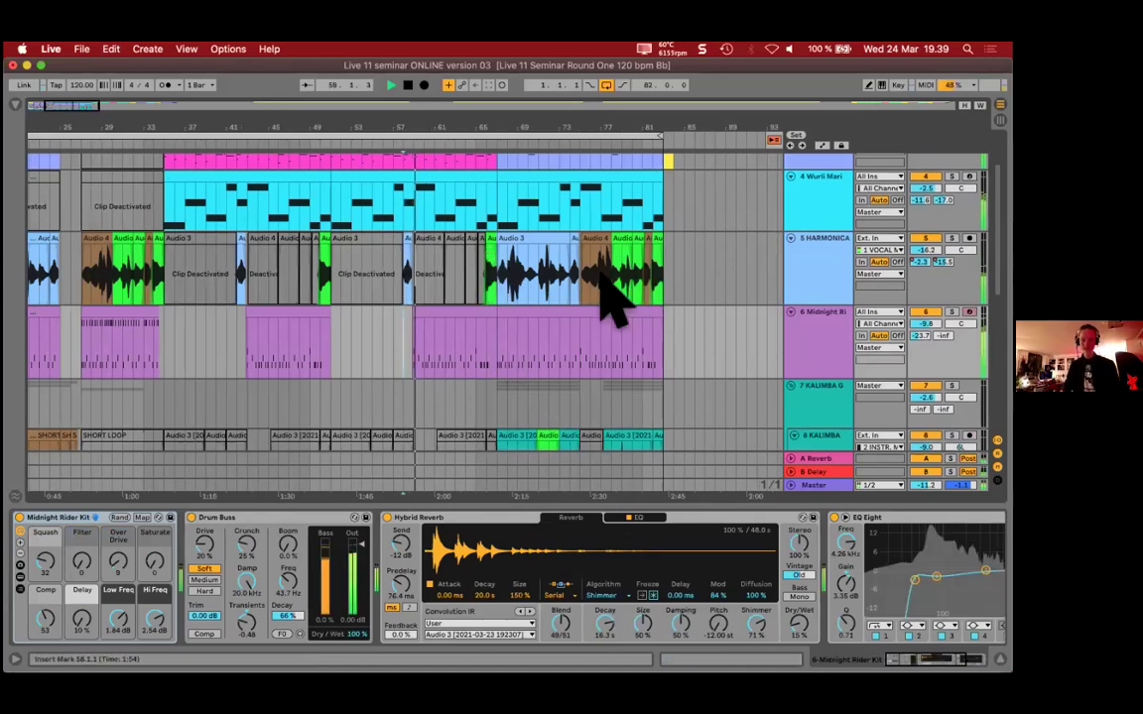
scroll(595, 279, "up", 1)
scroll(600, 285, "left", 3)
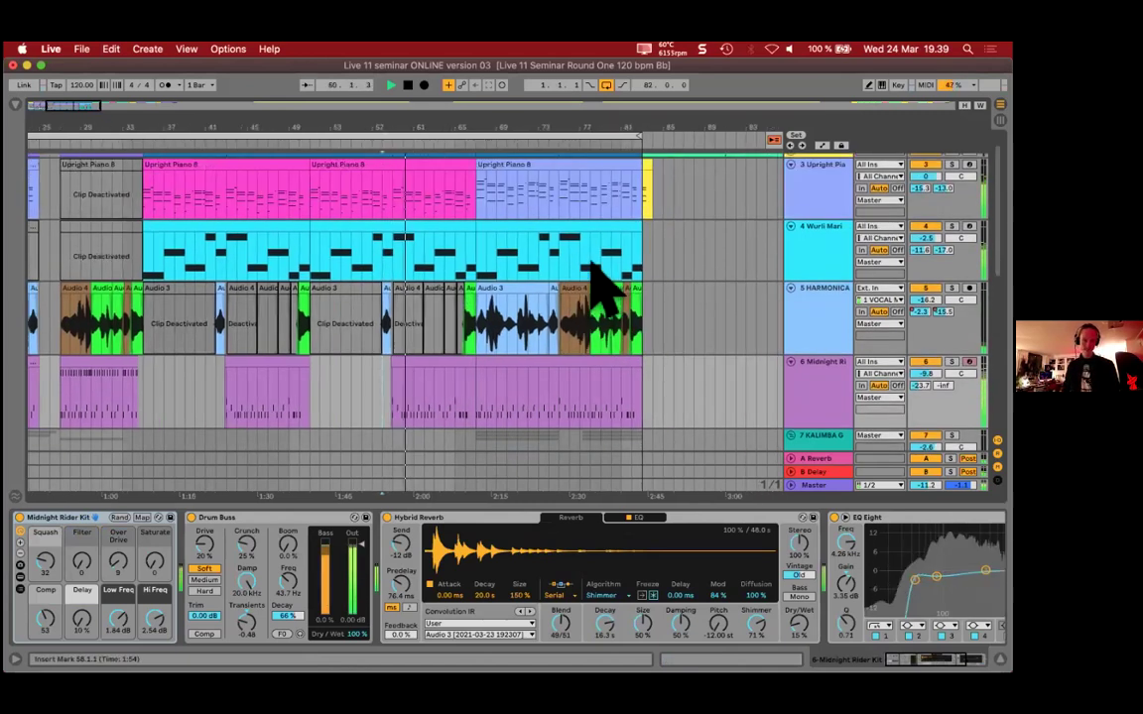
scroll(601, 282, "right", 6)
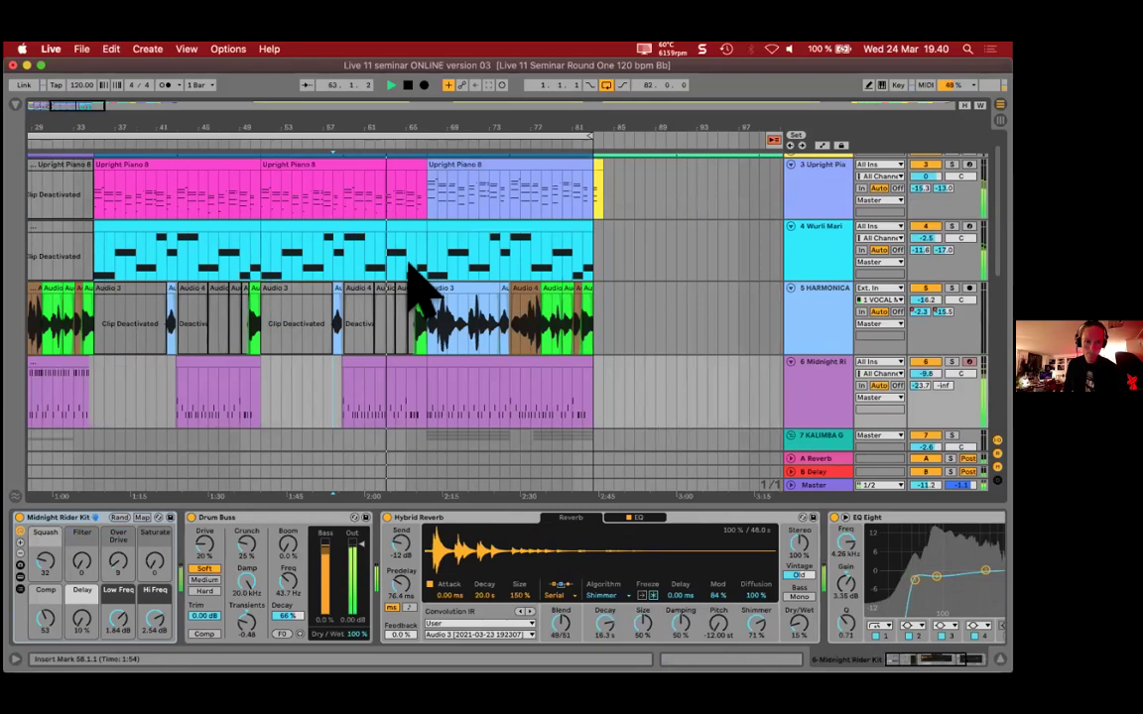
scroll(408, 256, "up", 3)
scroll(335, 264, "up", 2)
Step: Stop playback and raise all notes of the Wurli clip by one octave
left_click(323, 258)
key("space")
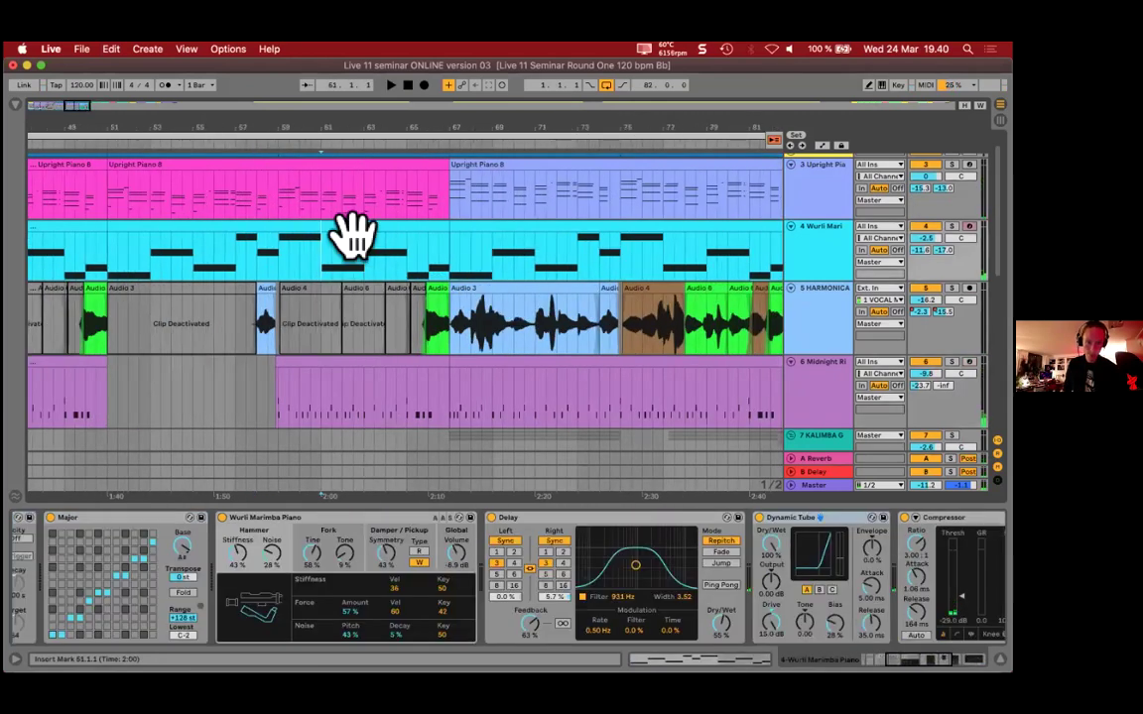
double_click(352, 236)
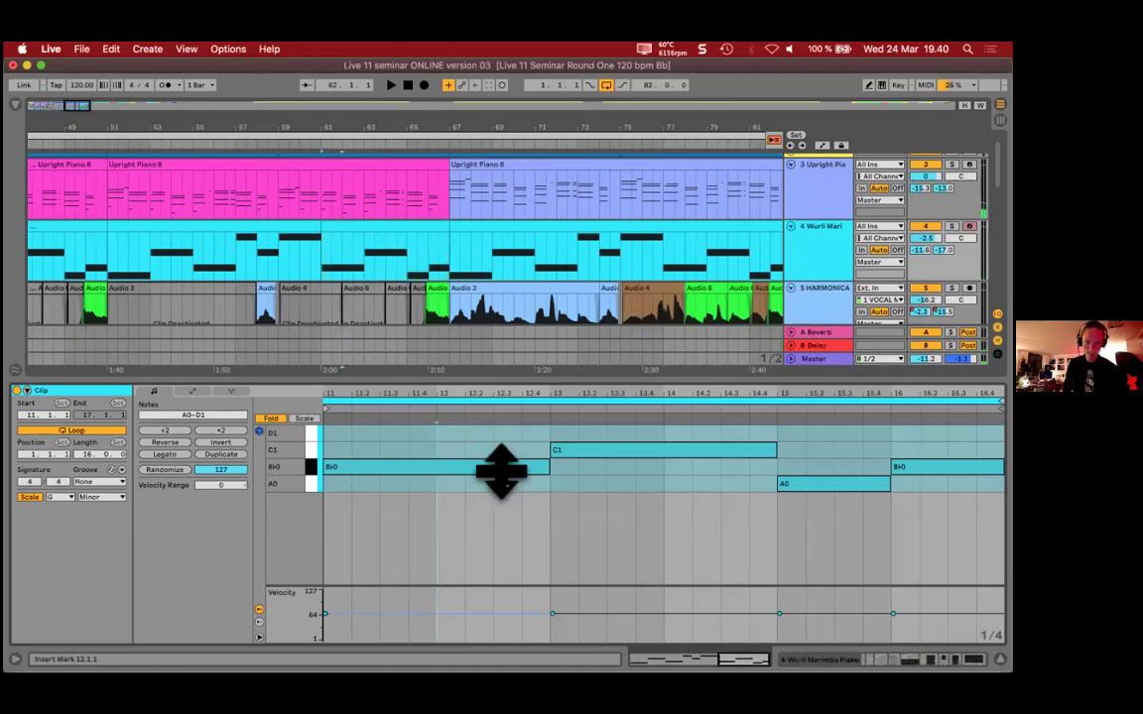
key("super+a")
key("shift+Up")
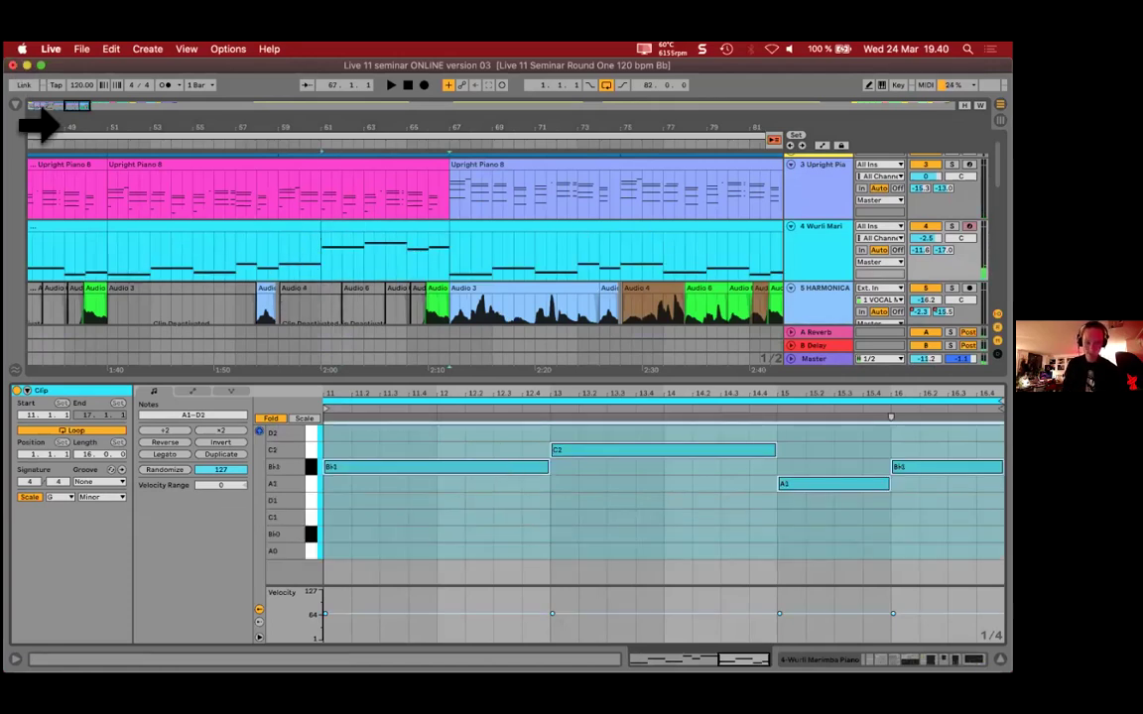
key("shift+Down")
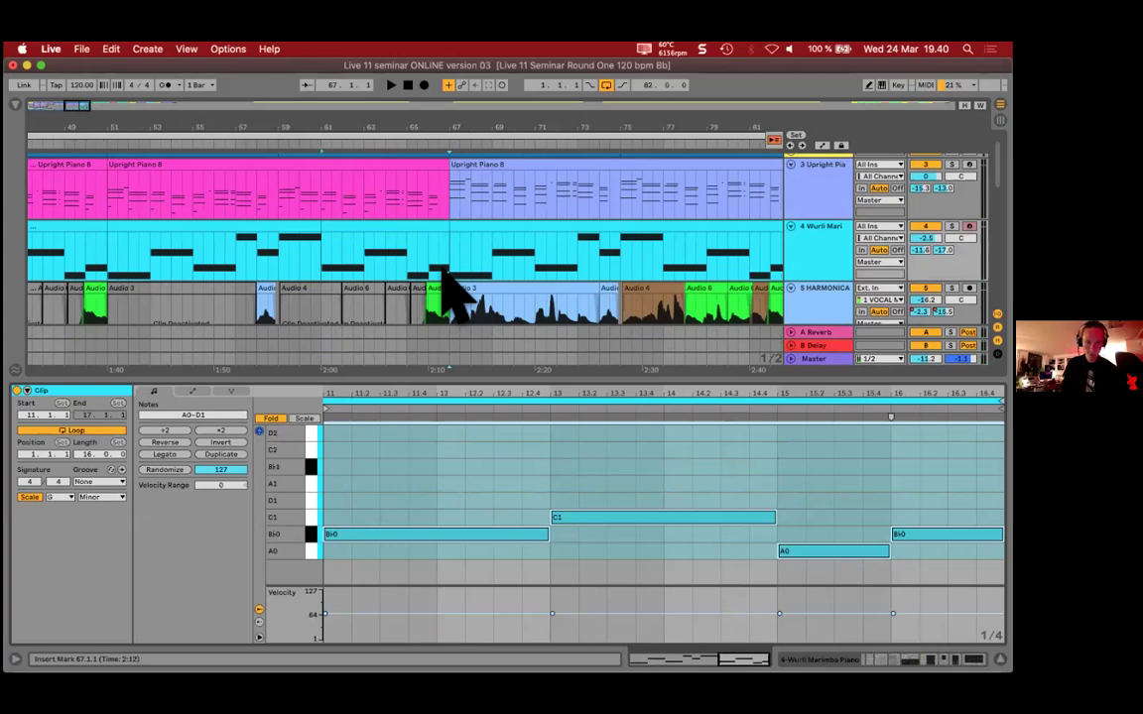
key("shift+Up")
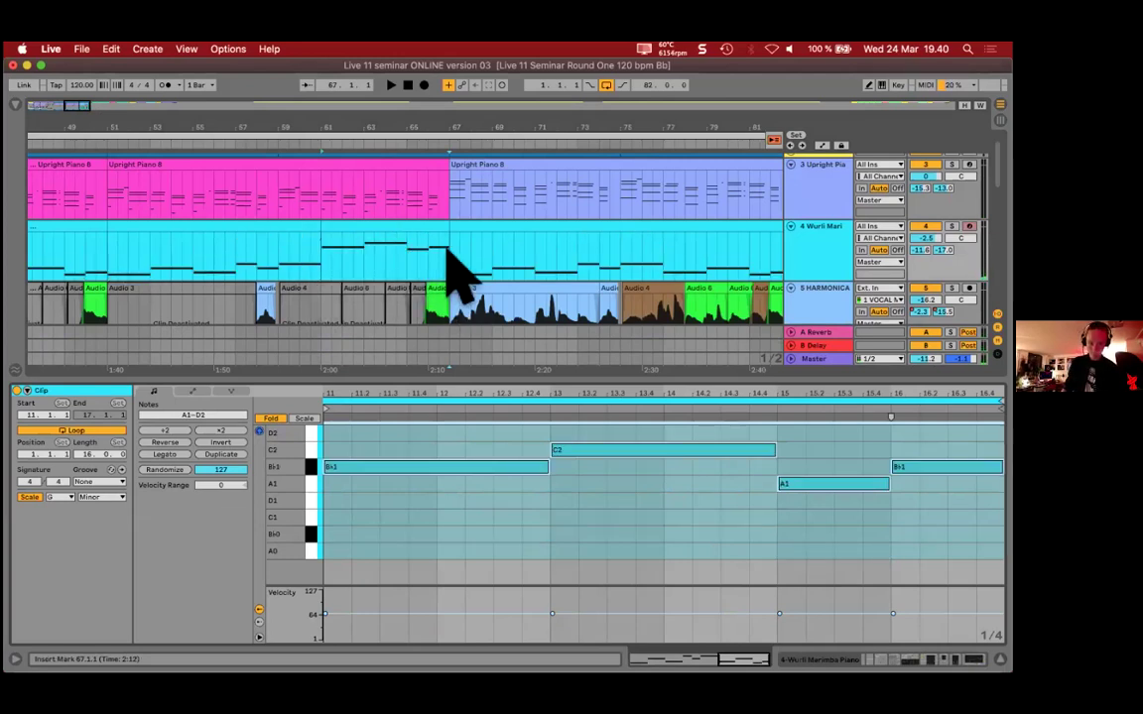
Step: Play from bar 58 to audition the Upright Piano 8 and Wurli clips
left_click(265, 266)
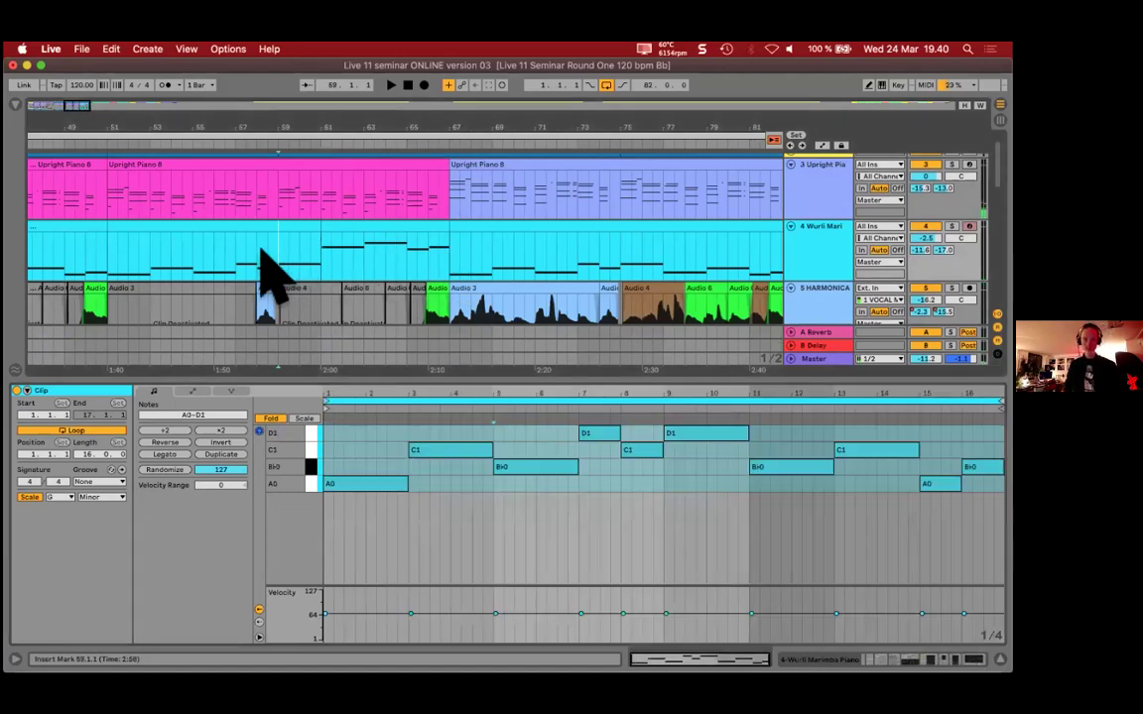
key("space")
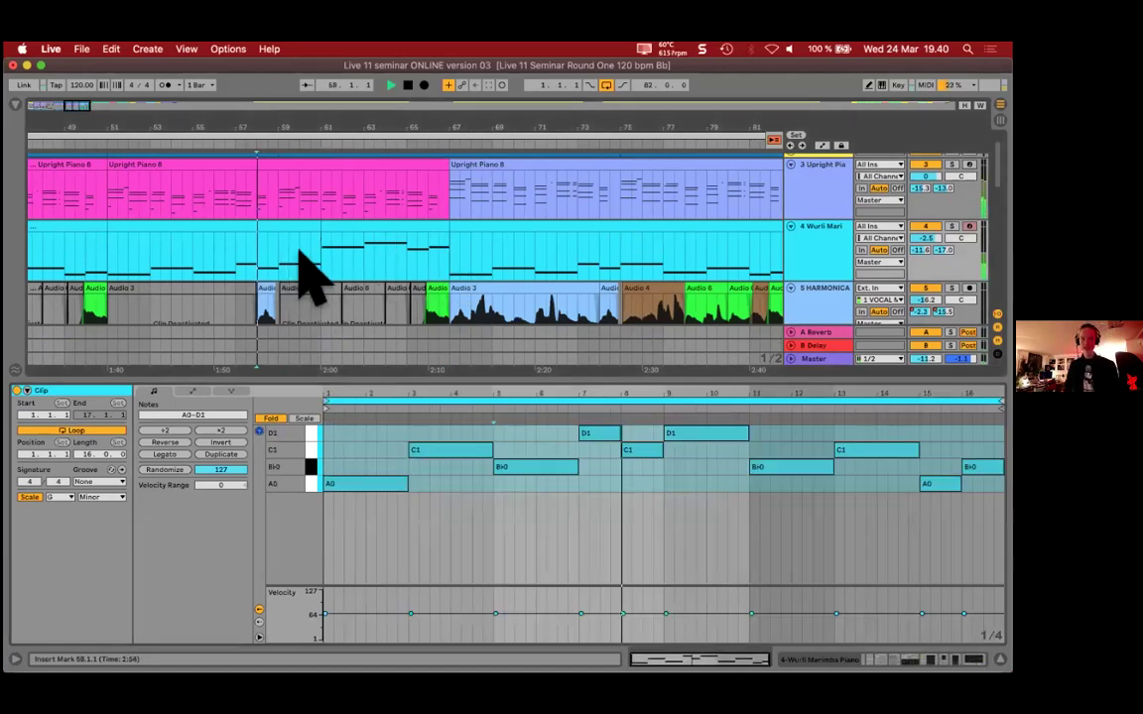
left_click(349, 211)
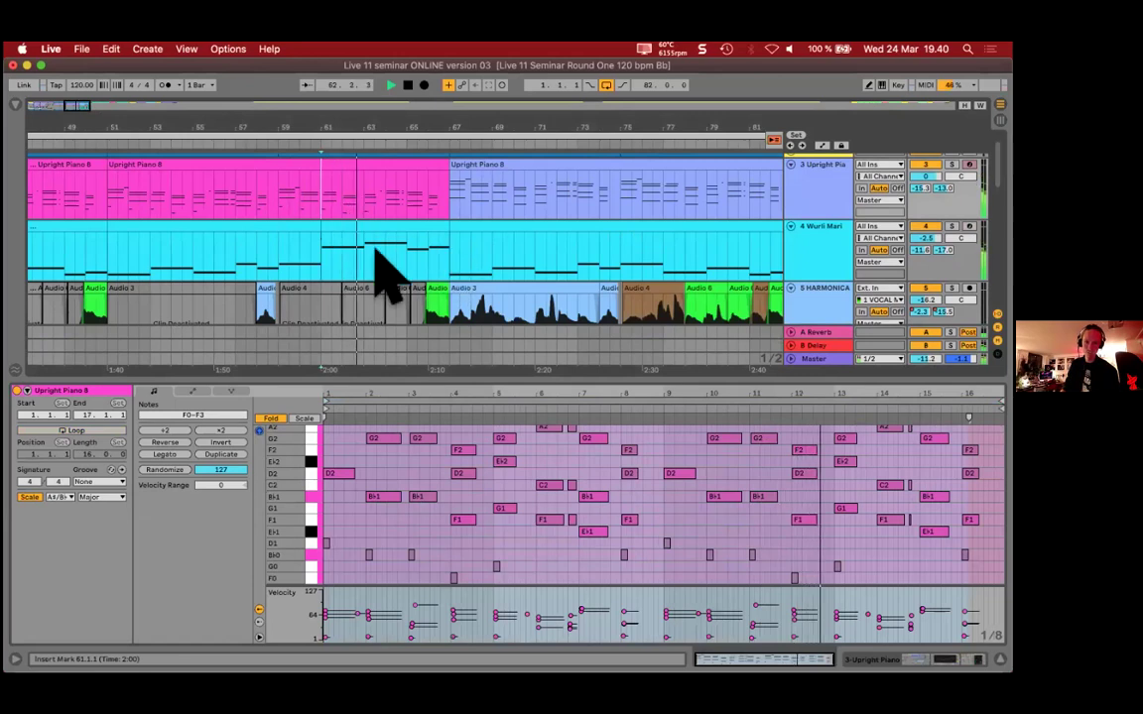
scroll(376, 267, "right", 2)
scroll(383, 248, "right", 1)
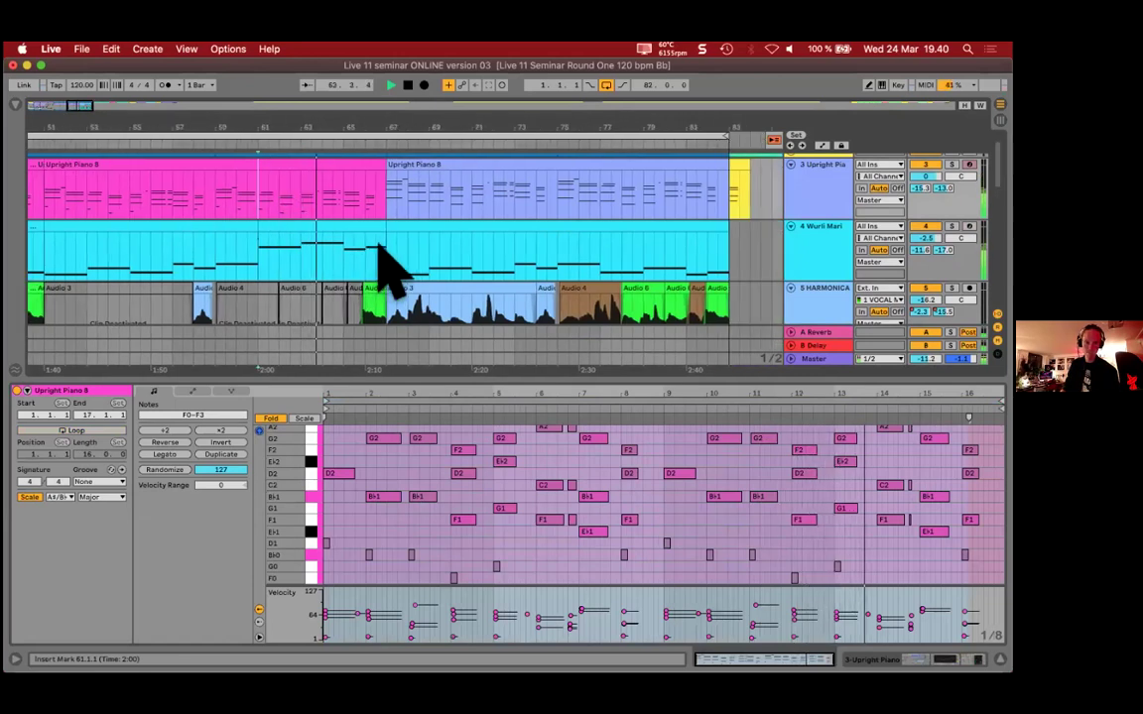
left_click(347, 255)
key("space")
Step: Raise the Wurli clip's last two notes from A1 and B♭1 to A2 and B♭2
left_click_drag(782, 488, 997, 462)
key("shift+Up")
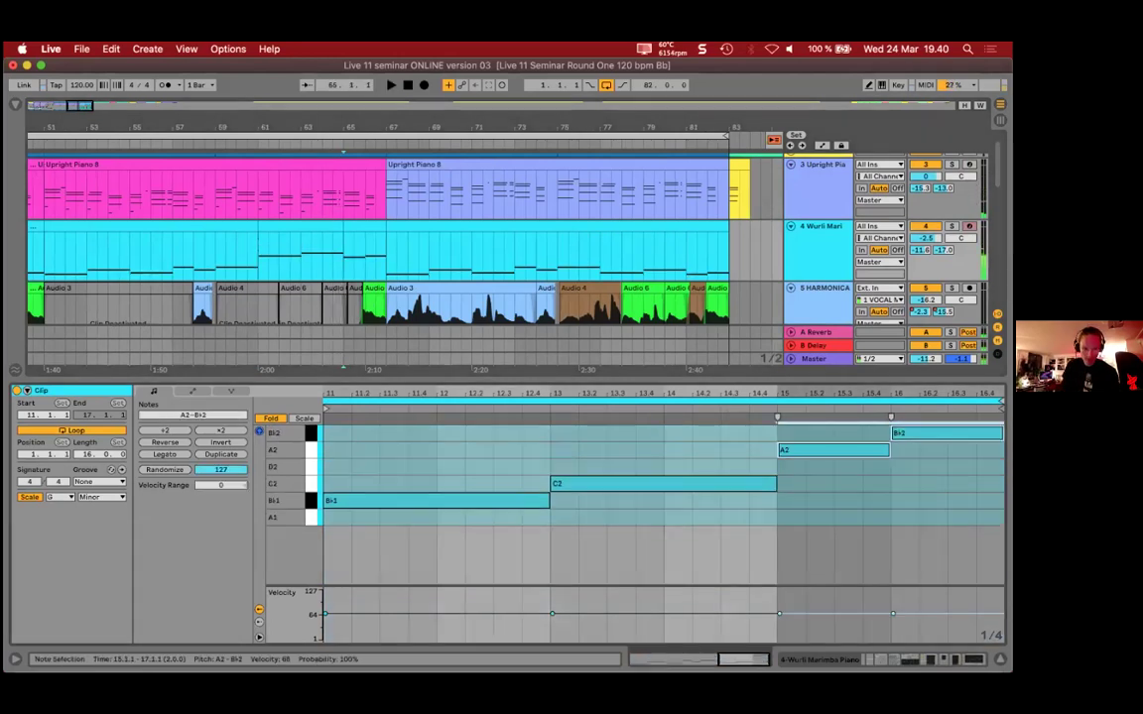
left_click(291, 266)
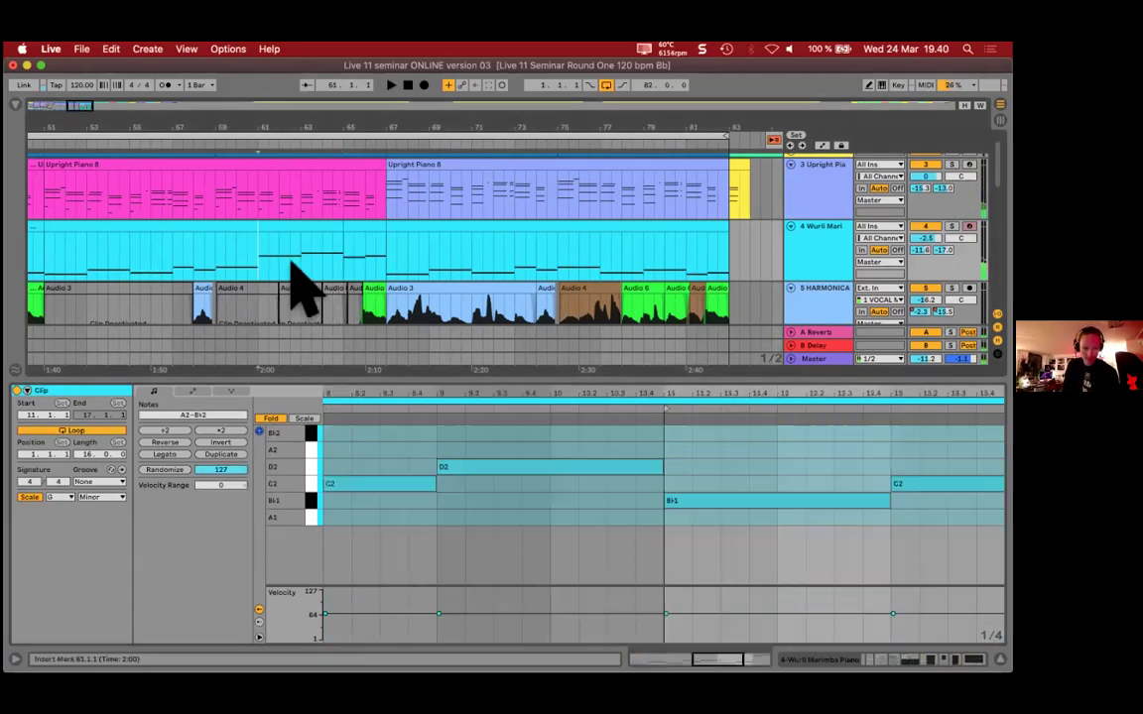
scroll(352, 255, "up", 2)
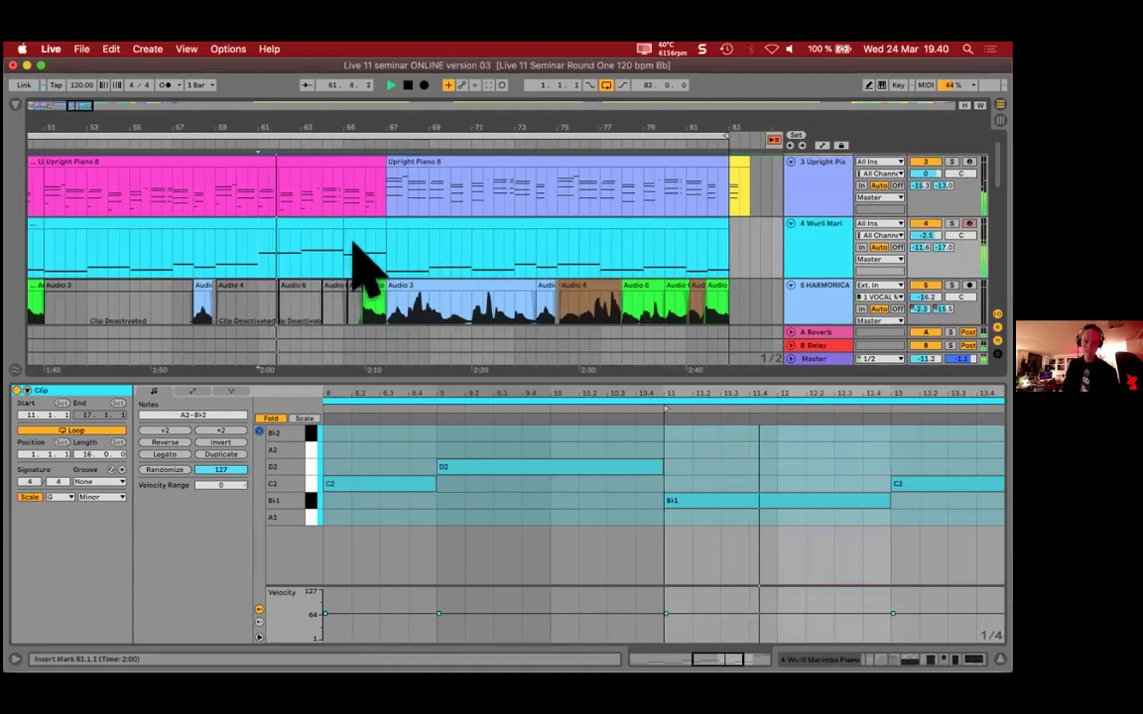
scroll(367, 259, "up", 2)
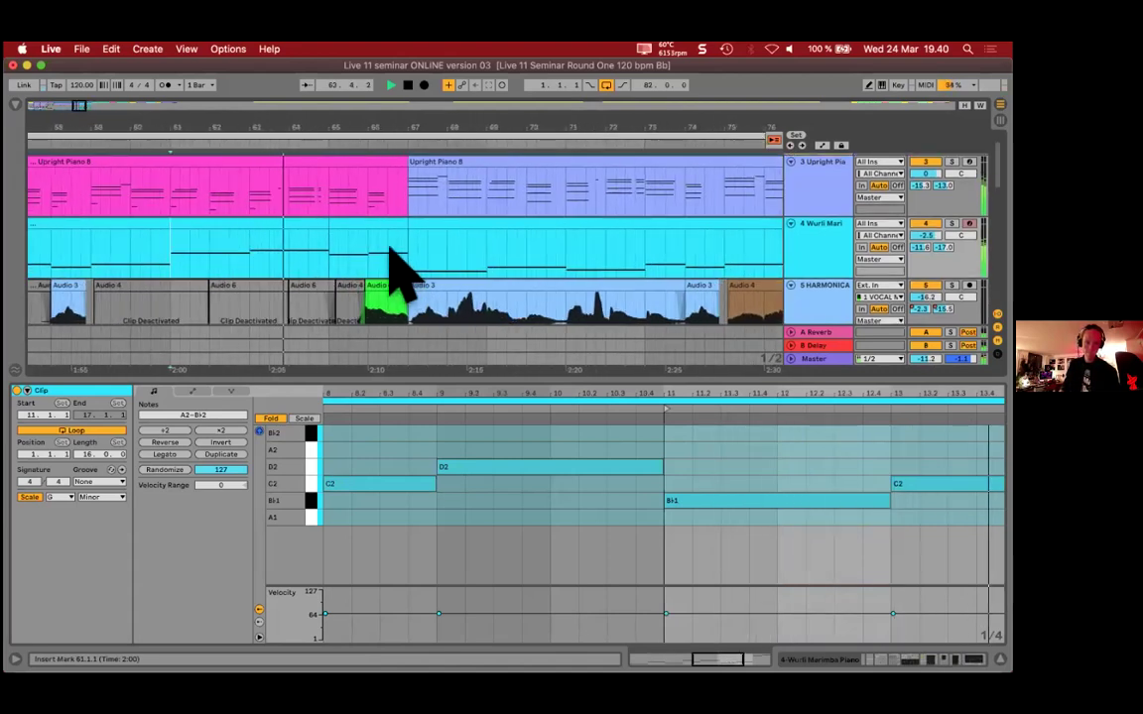
scroll(396, 265, "down", 2)
left_click_drag(469, 397, 528, 402)
key("space")
Step: Shorten the Wurli clip to end before bar 67 and play from bar 63
left_click(364, 230)
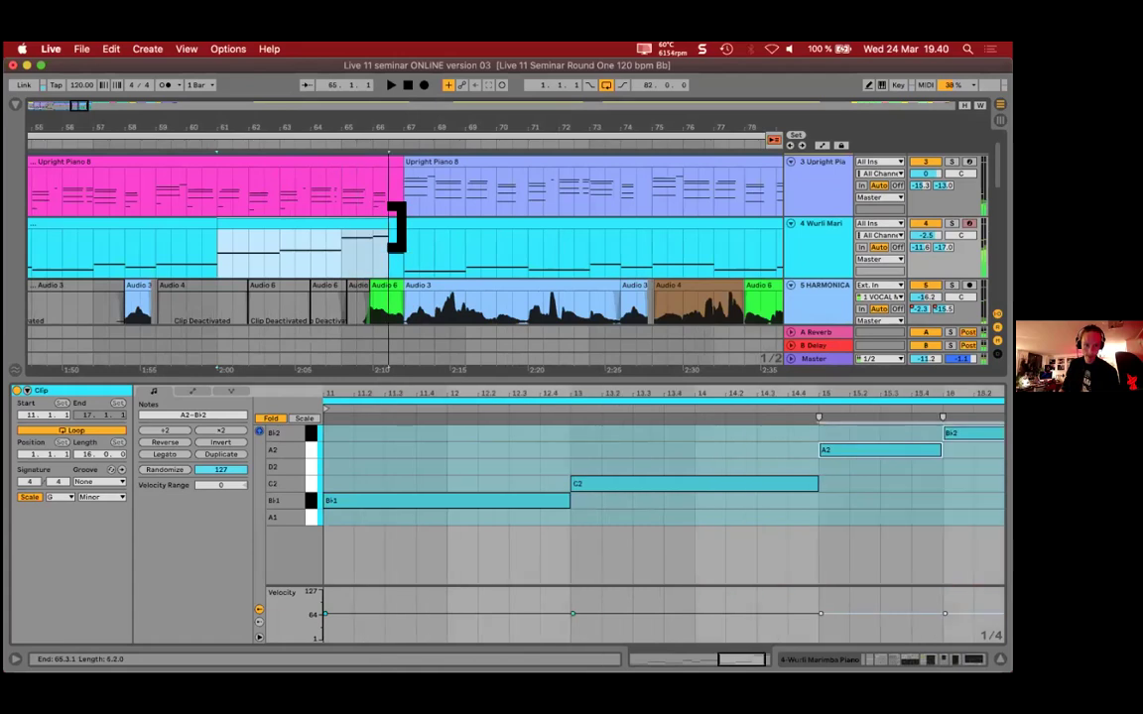
left_click(287, 266)
key("space")
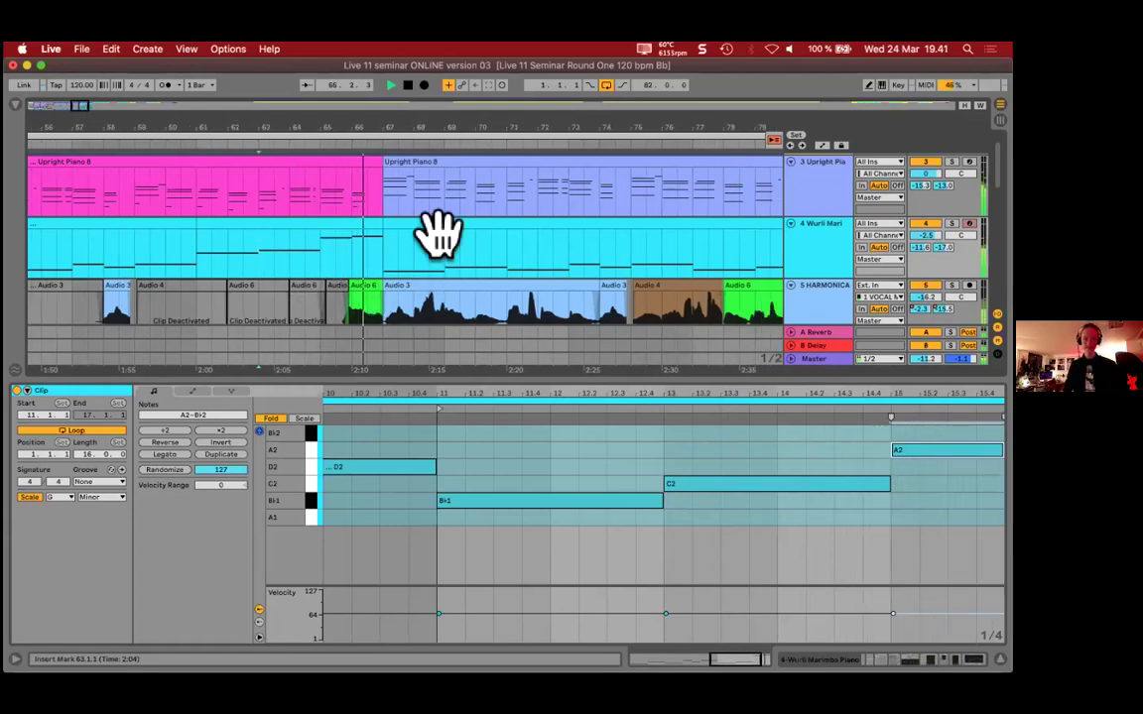
left_click_drag(373, 230, 352, 230)
left_click(281, 248)
key("space")
Step: Stop playback and clear the arrangement clip selection
scroll(382, 263, "down", 1)
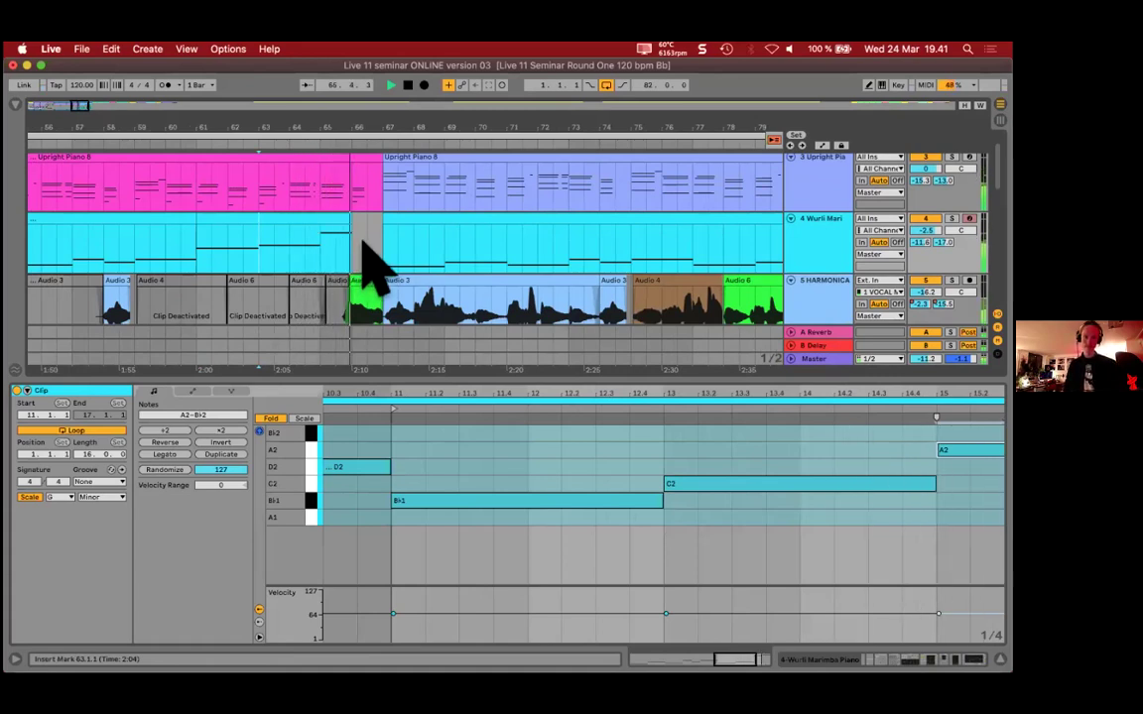
scroll(388, 242, "down", 5)
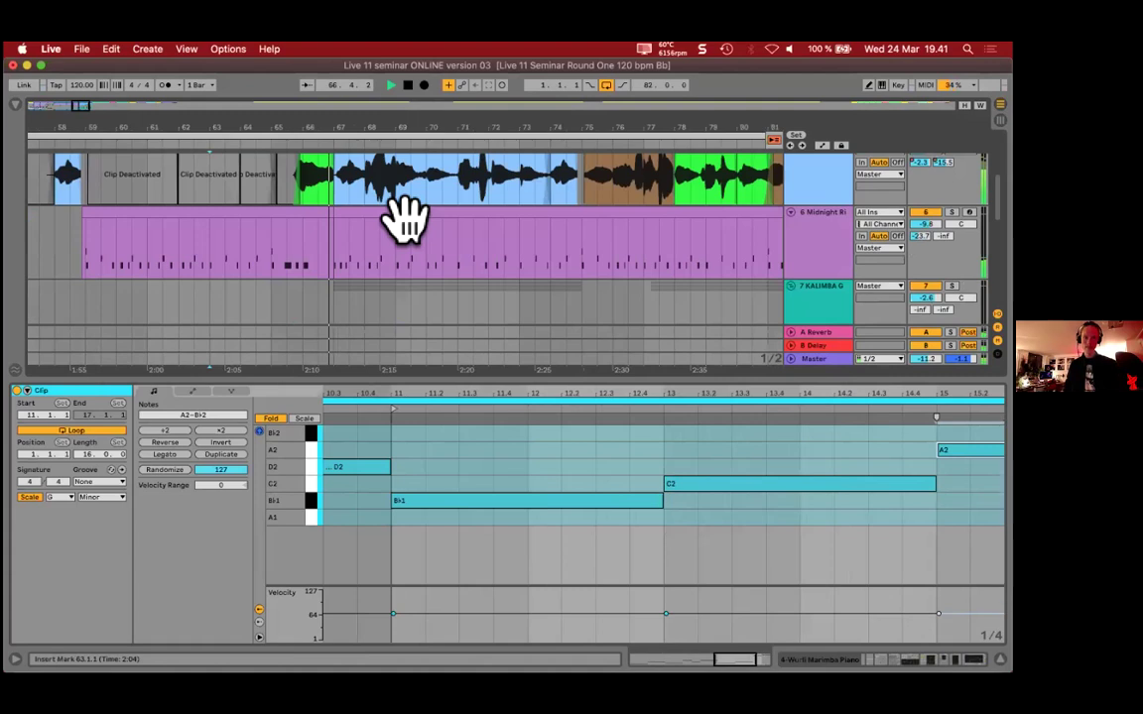
scroll(441, 236, "down", 3)
scroll(474, 255, "up", 4)
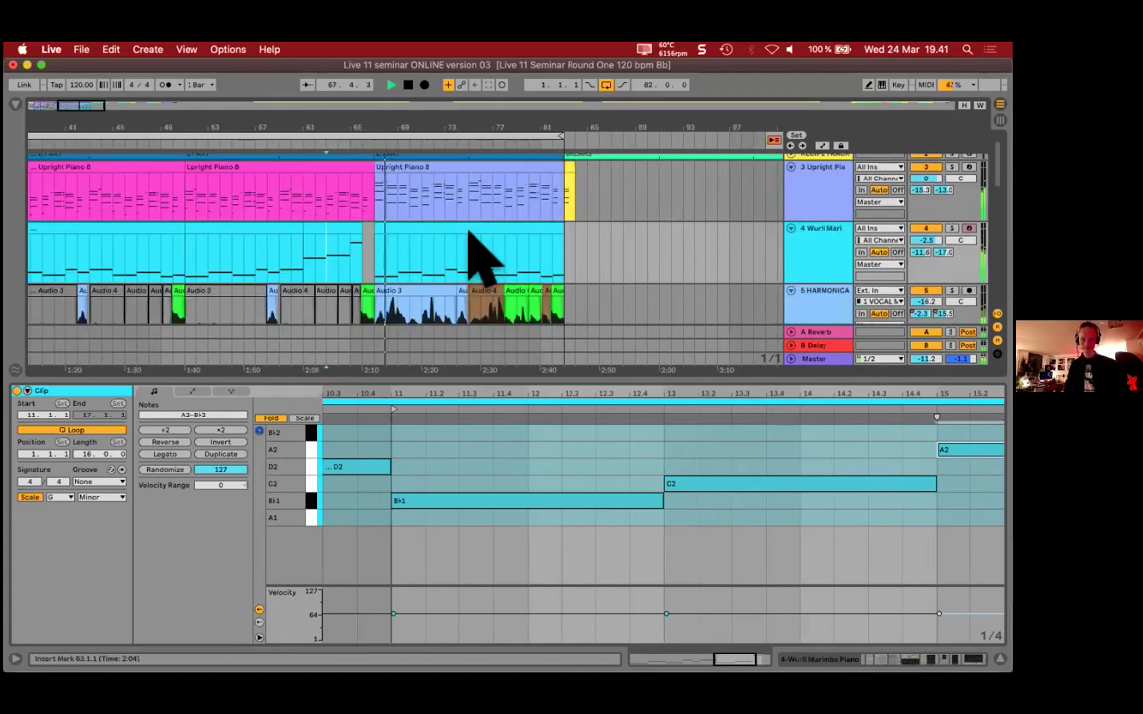
key("space")
scroll(484, 255, "up", 1)
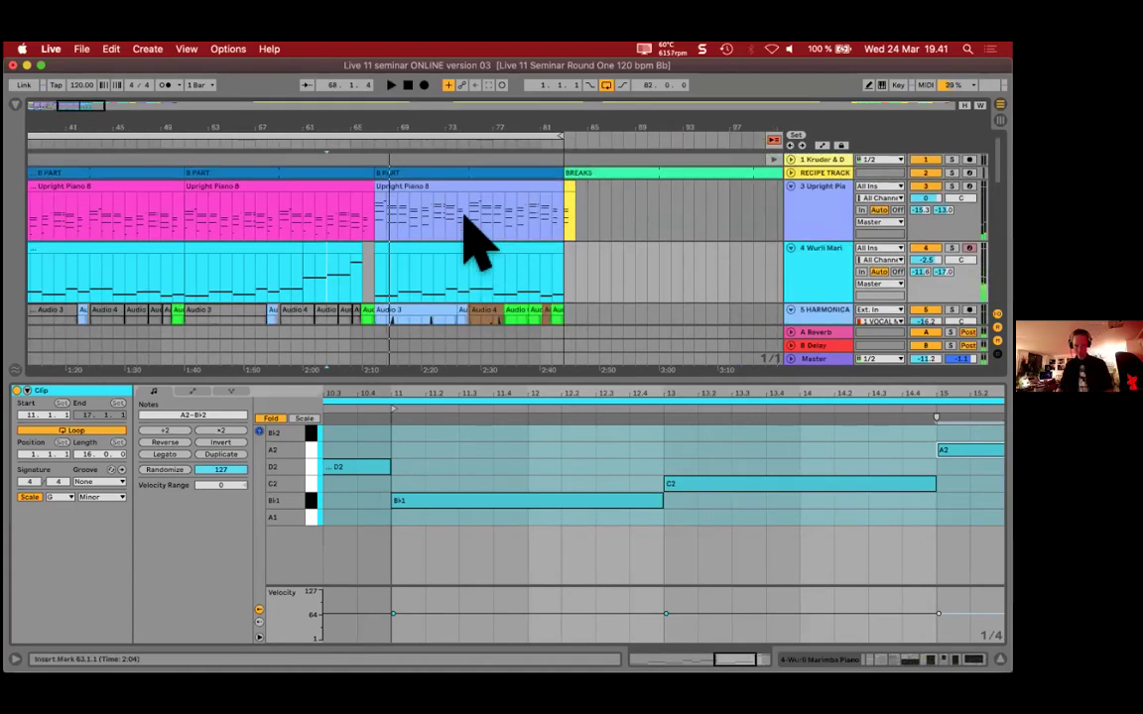
scroll(456, 198, "down", 1)
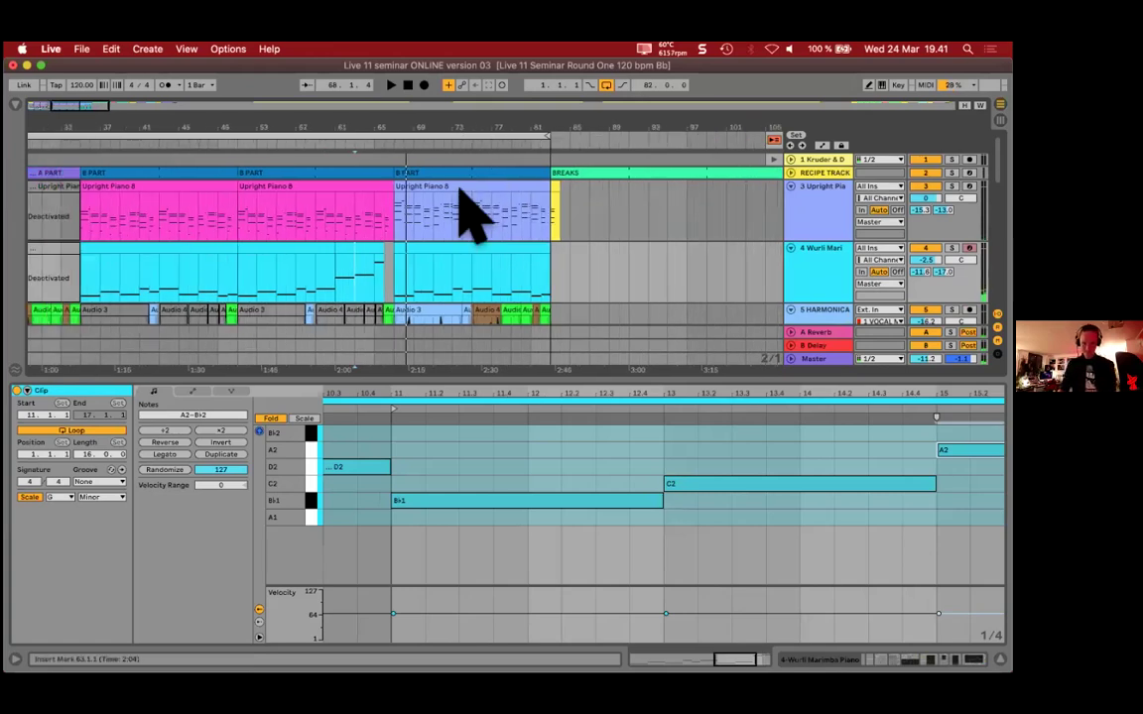
left_click(402, 213)
Step: Enlarge the arrangement and open the Upright Piano 8 clip at bars 67–83
scroll(421, 223, "down", 1)
scroll(416, 204, "down", 1)
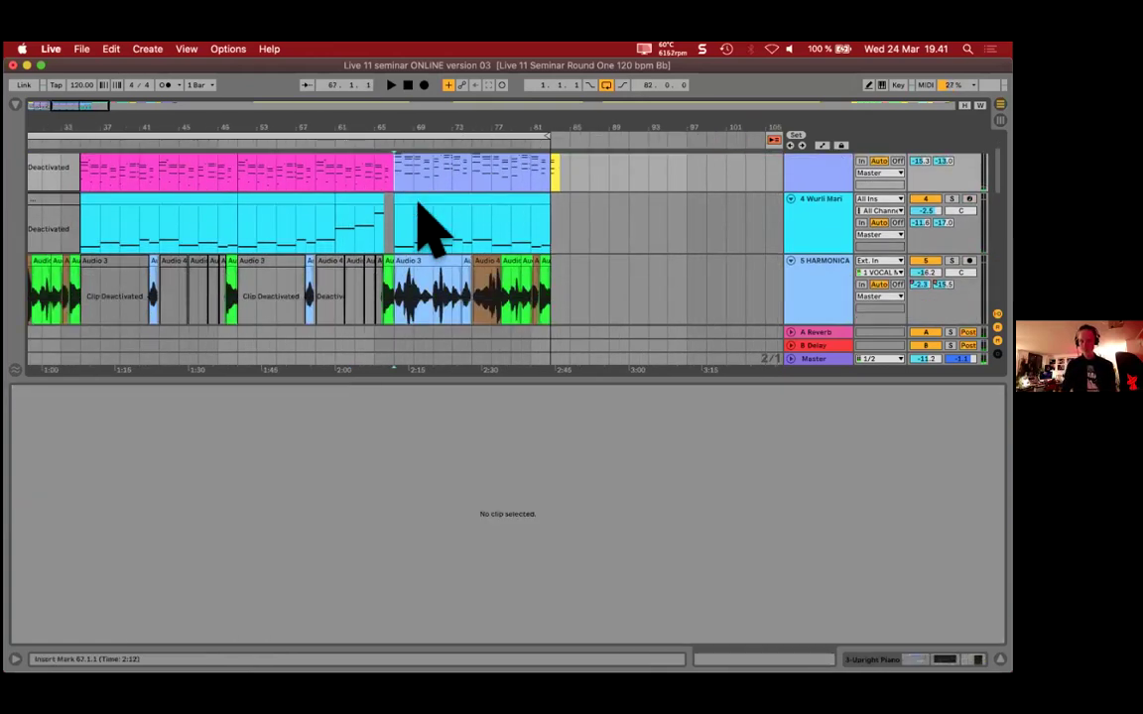
scroll(479, 242, "down", 1)
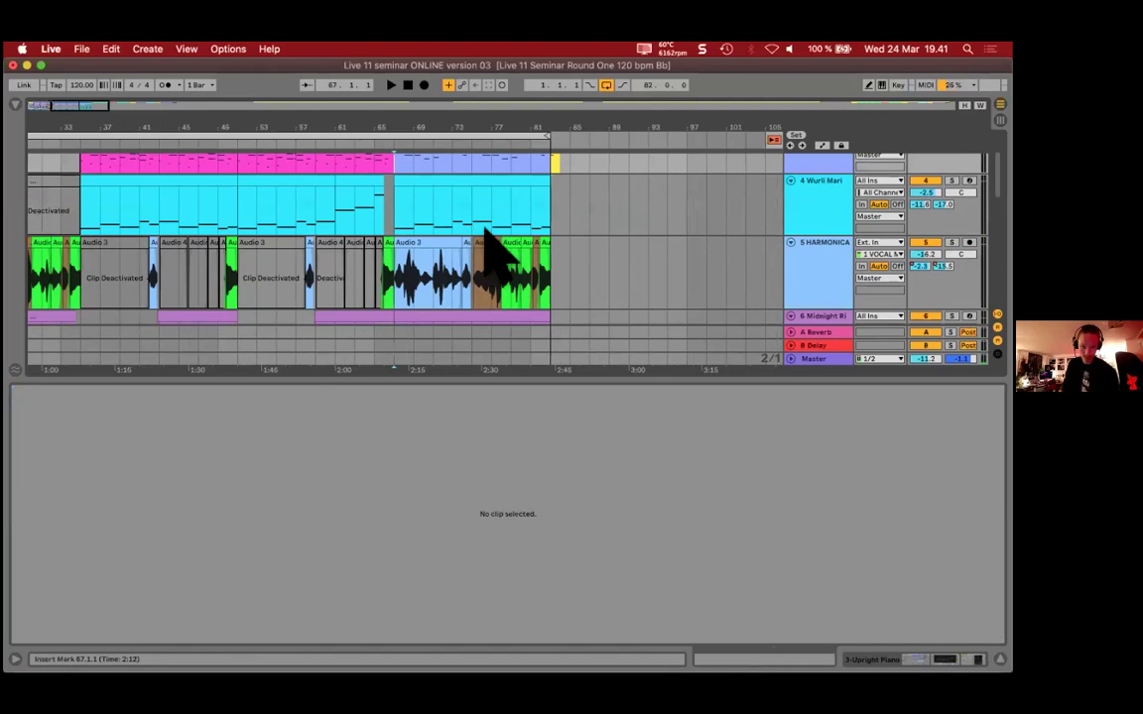
left_click_drag(485, 382, 486, 503)
scroll(474, 322, "up", 3)
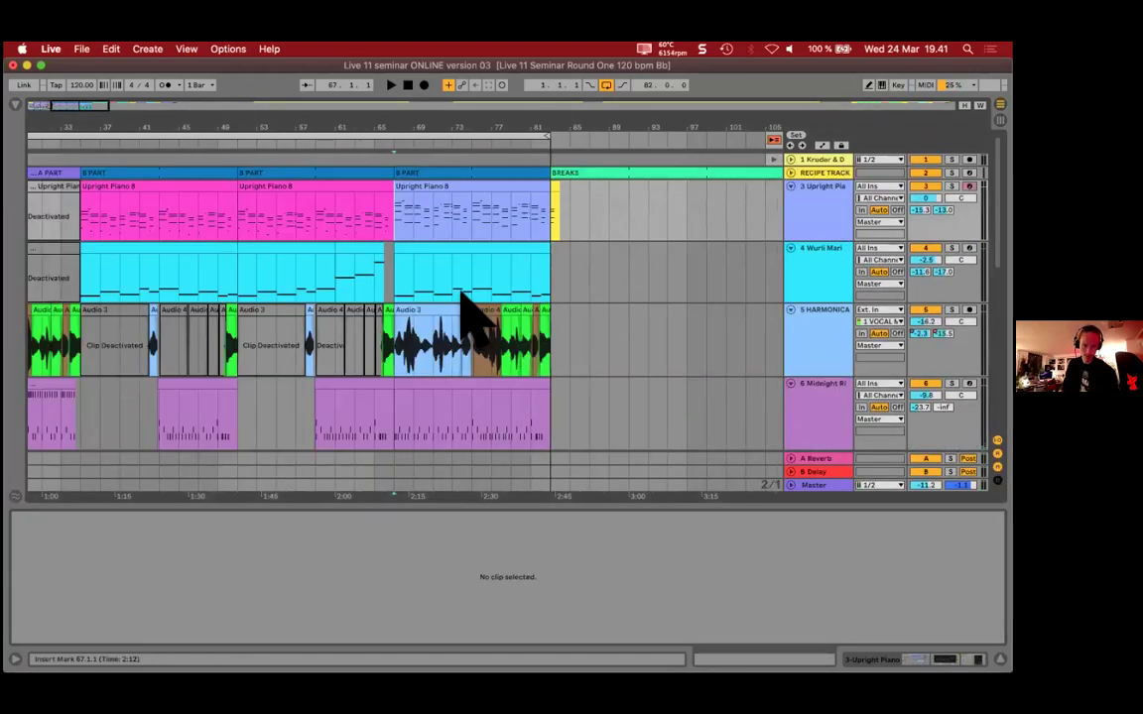
left_click(448, 191)
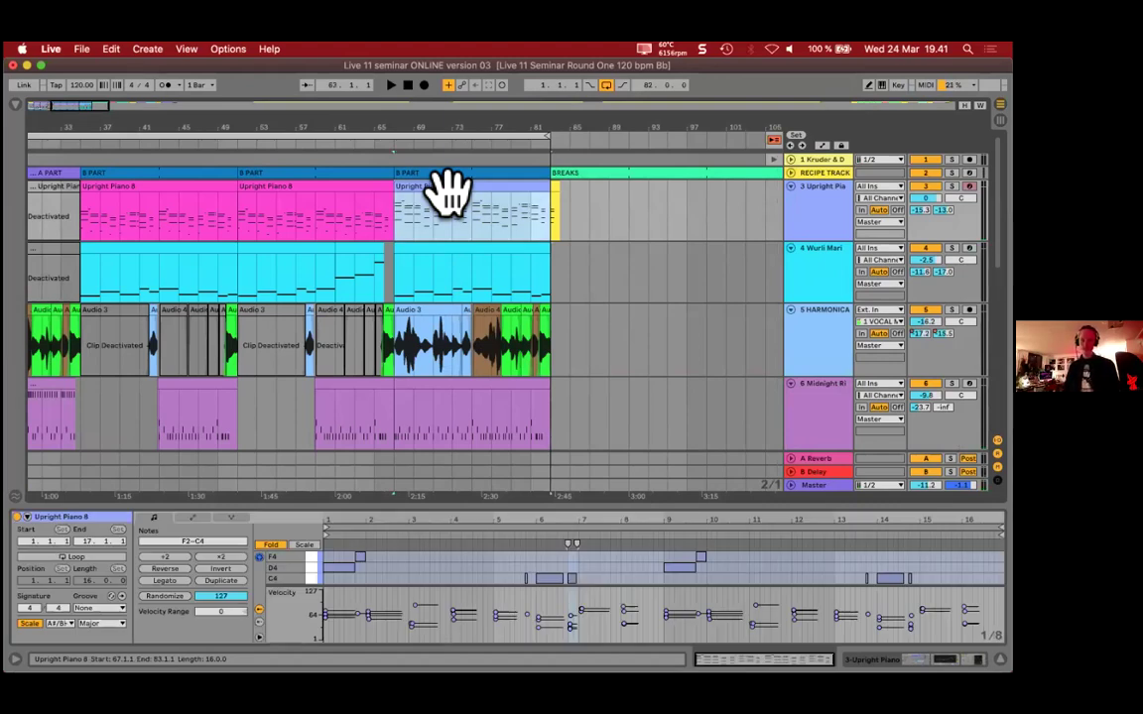
Step: Enlarge the note editor and invert the pitches of the bar 67–83 piano notes
left_click(475, 238)
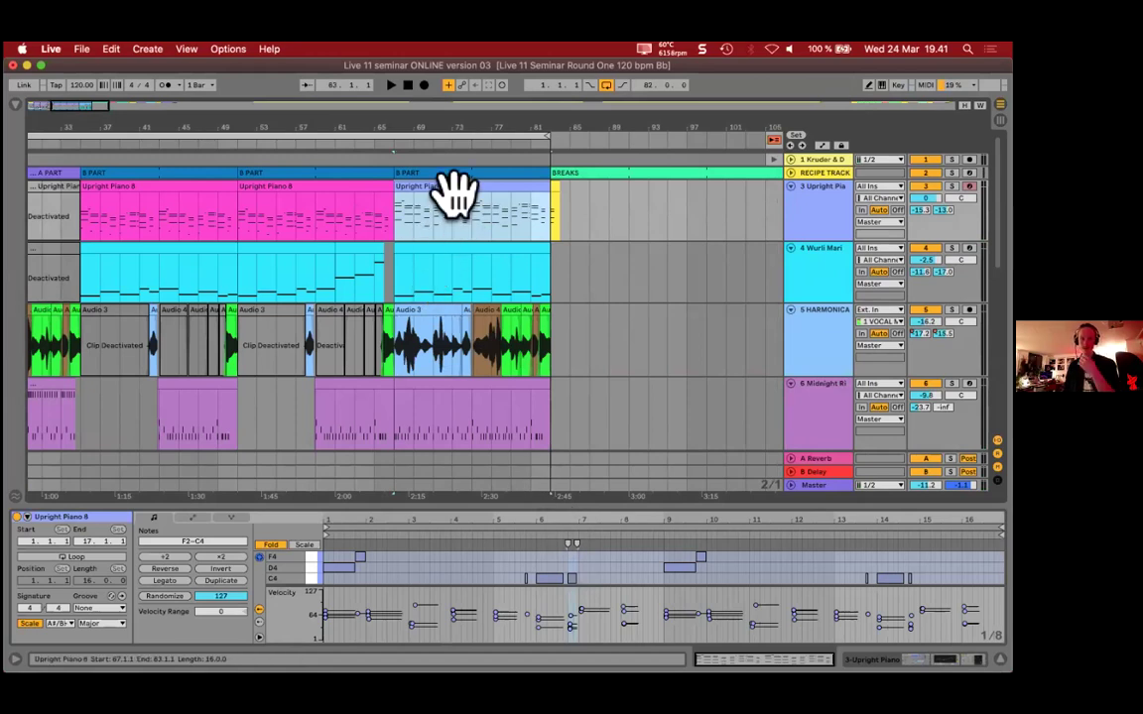
left_click(533, 522)
left_click_drag(532, 507, 531, 275)
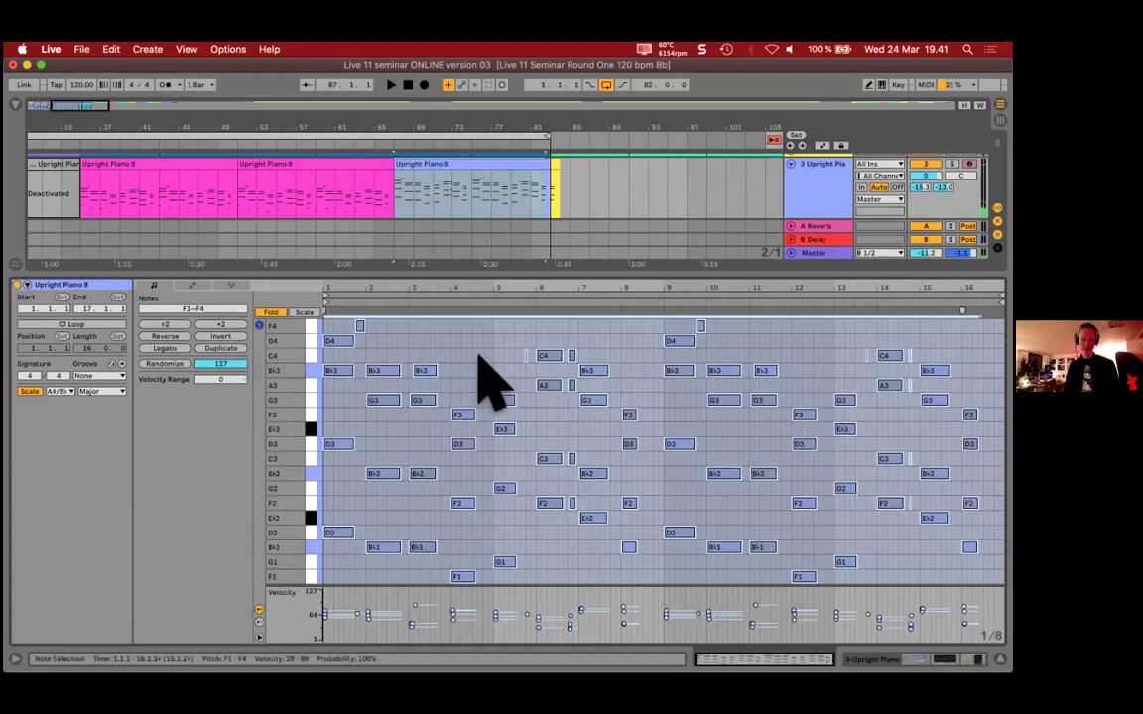
left_click(223, 337)
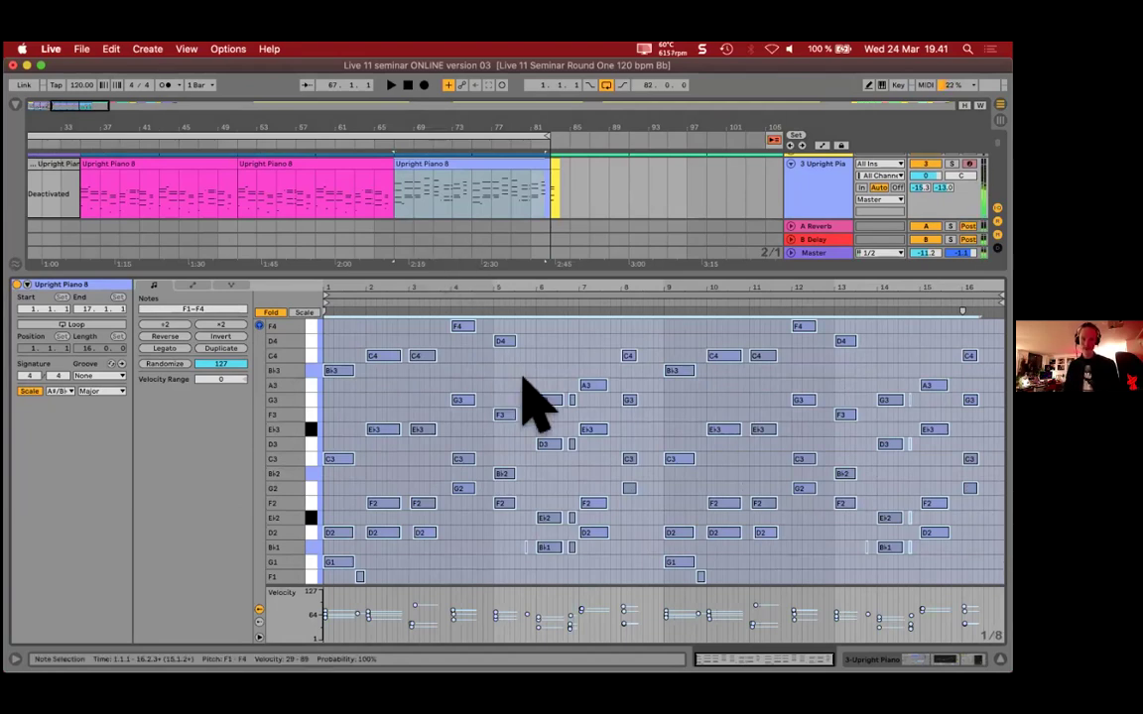
key("super+z")
key("super+shift+z")
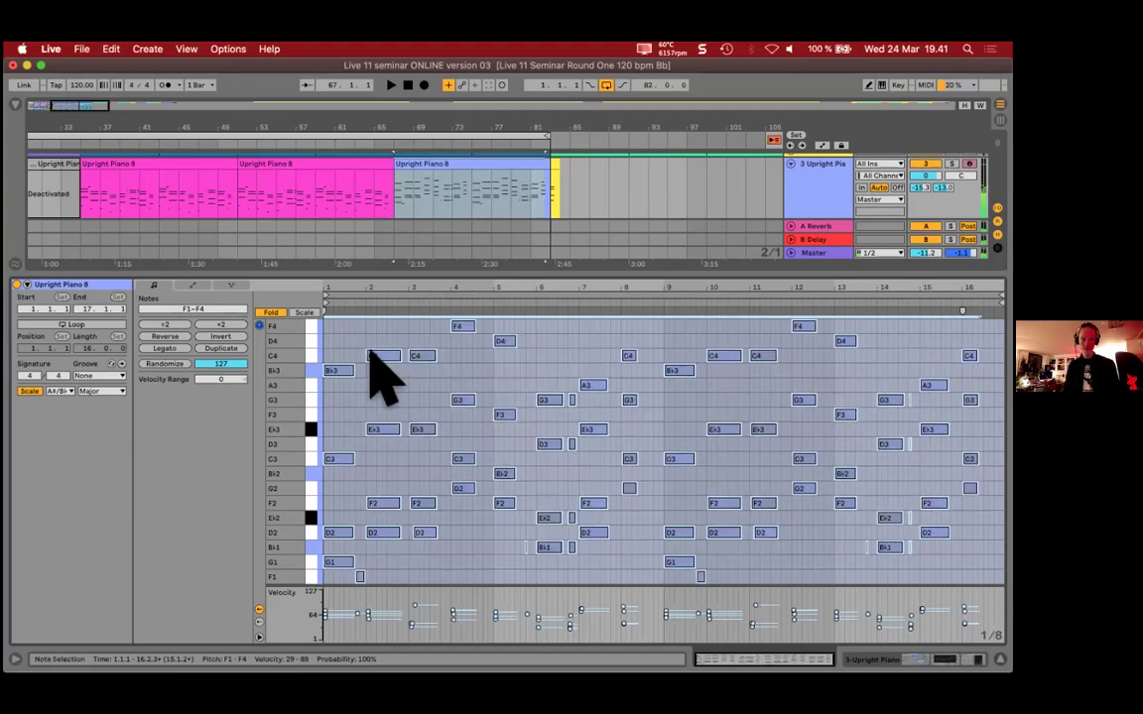
Step: Show the clip's scale rows and move all piano notes up five scale steps
left_click(274, 311)
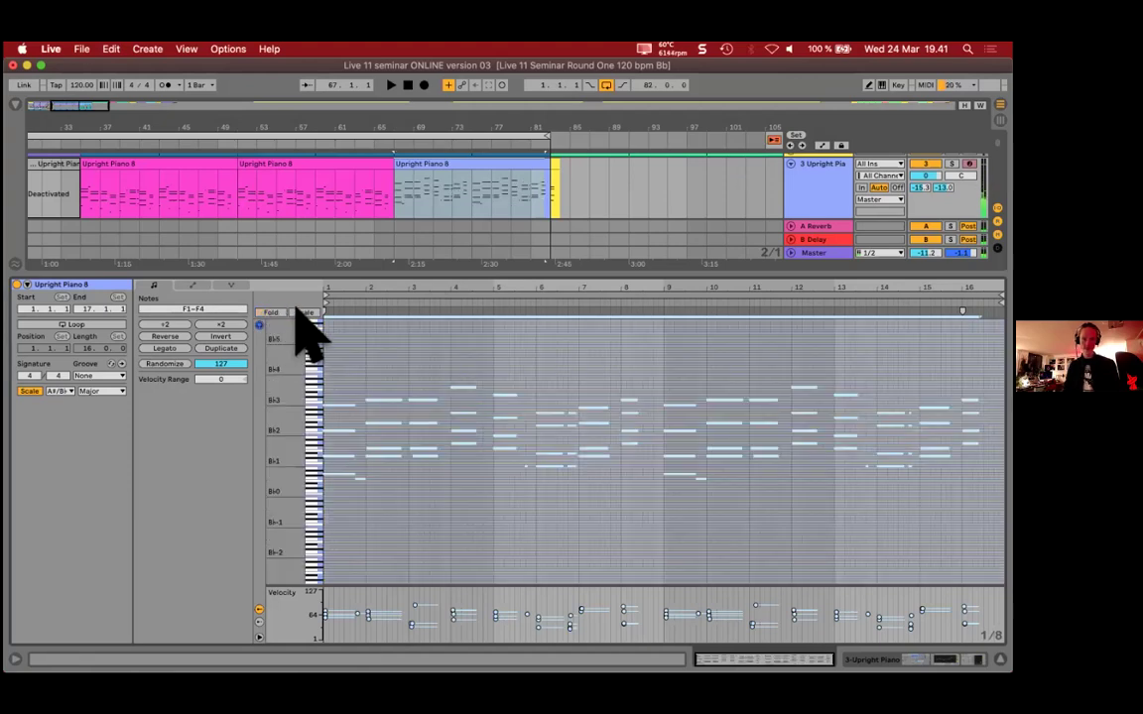
left_click(304, 312)
mouse_move(311, 416)
left_mouse_down()
mouse_move(367, 416)
mouse_move(317, 417)
left_mouse_up()
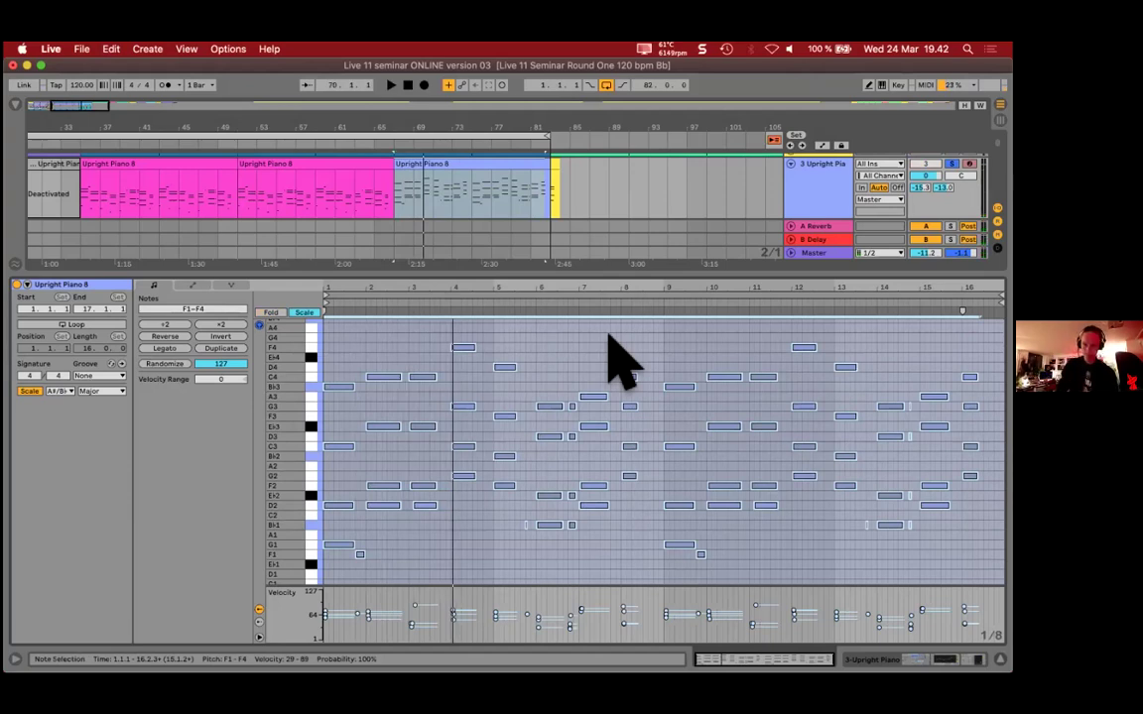
key("Up")
key("Up")
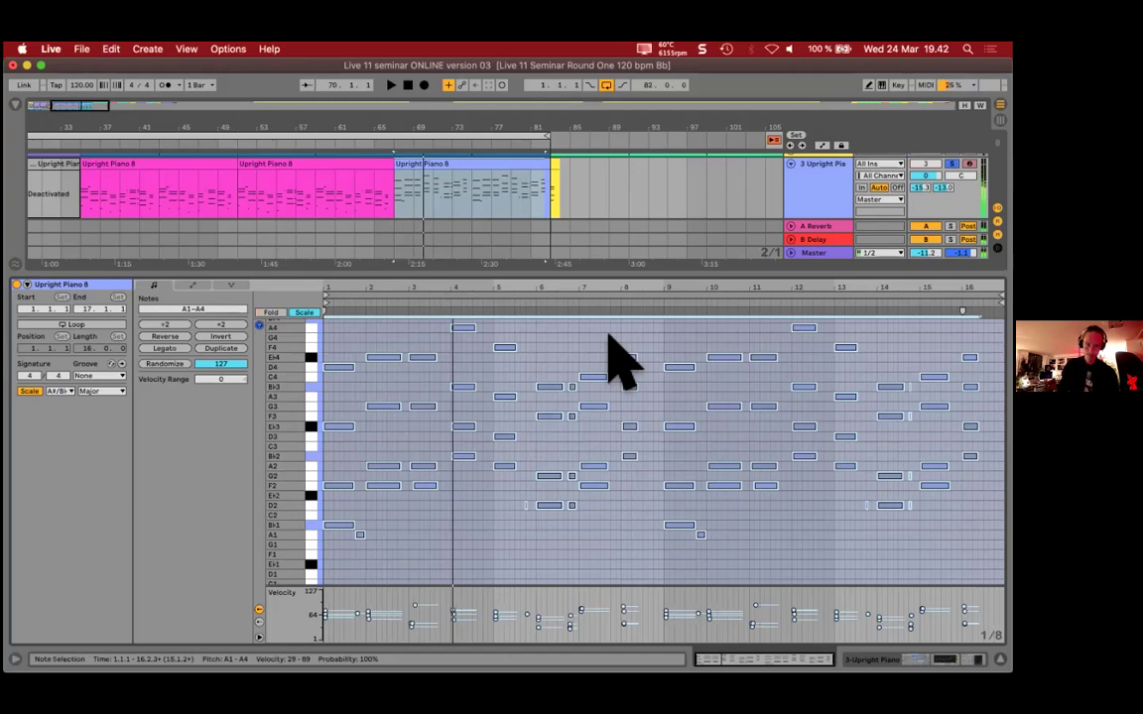
key("Up")
key("Up")
key("Up")
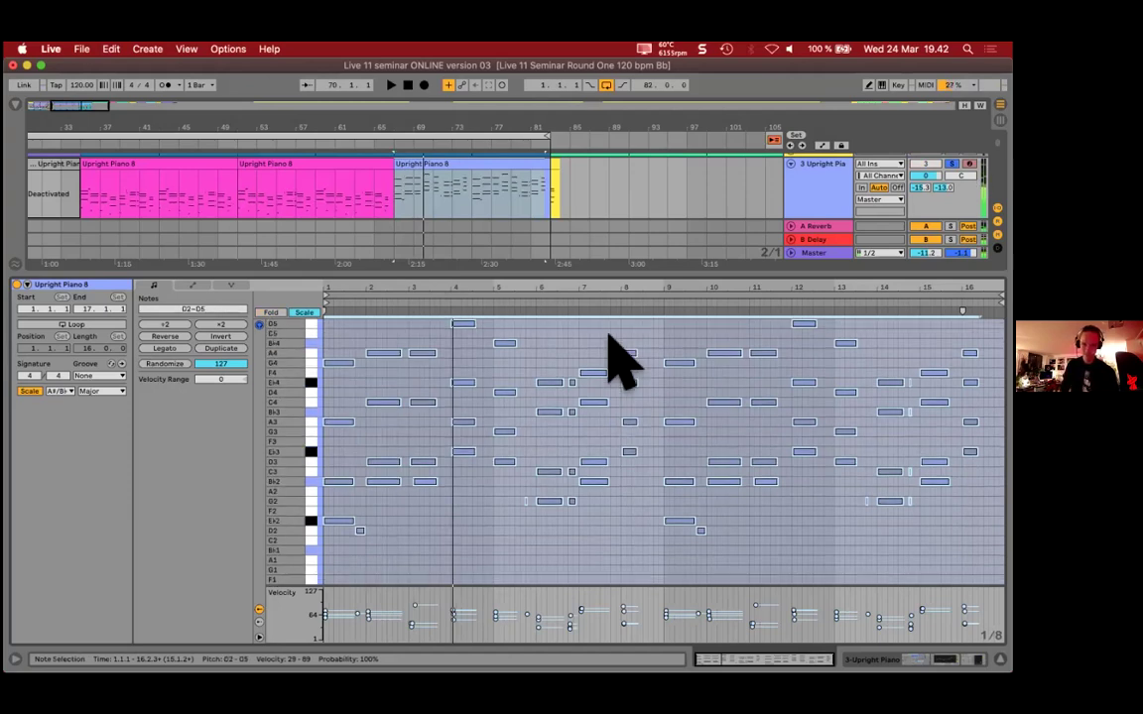
Step: Play back from near bar 65 to audition the changed piano clip
left_click(397, 163)
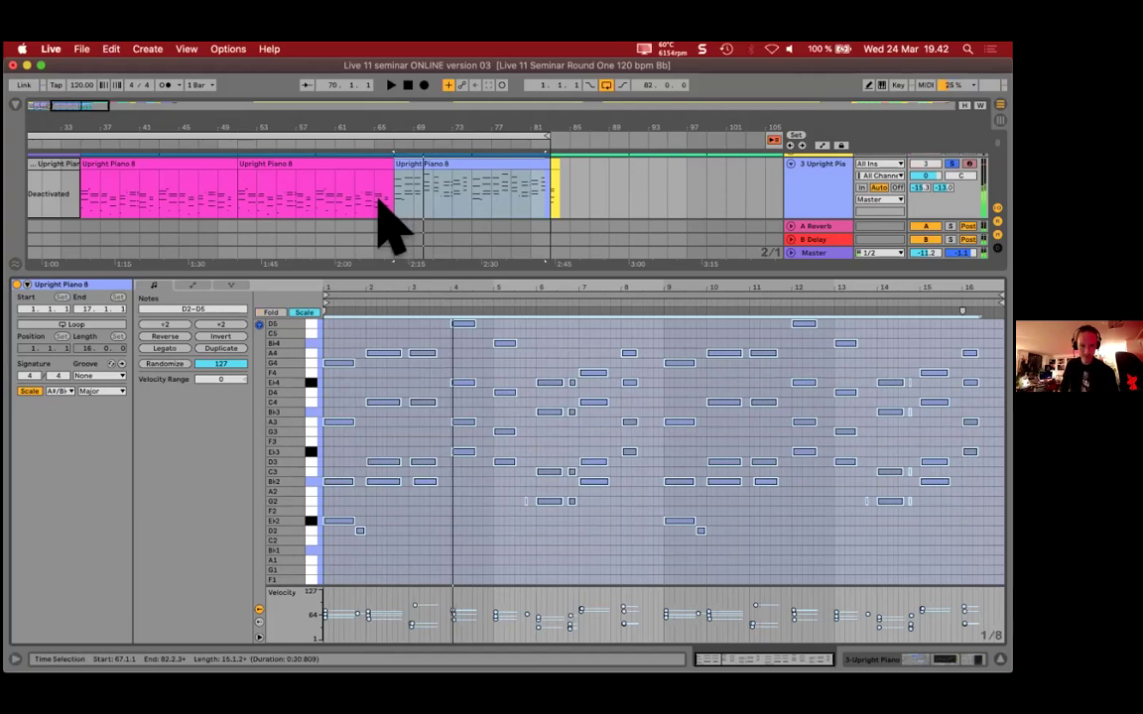
left_click(383, 201)
key("space")
scroll(406, 204, "up", 3)
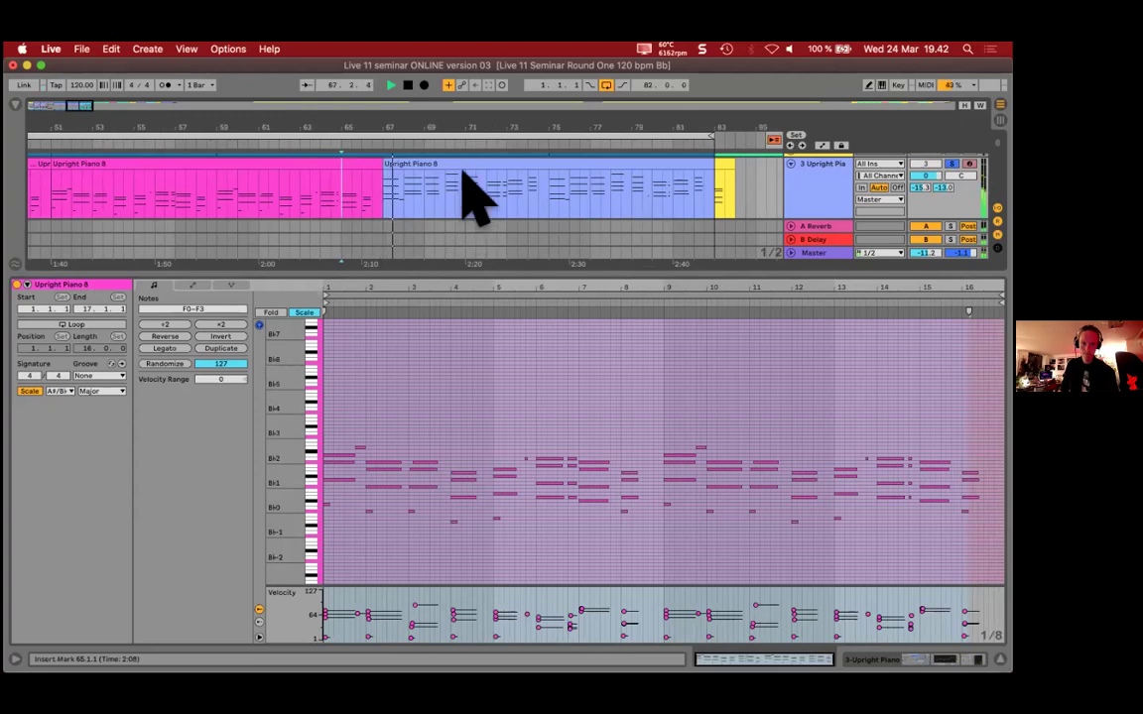
Step: Rename the Upright Piano 8 clip at bar 67 to '+5' and show the track's devices
left_click(466, 173)
type("+5")
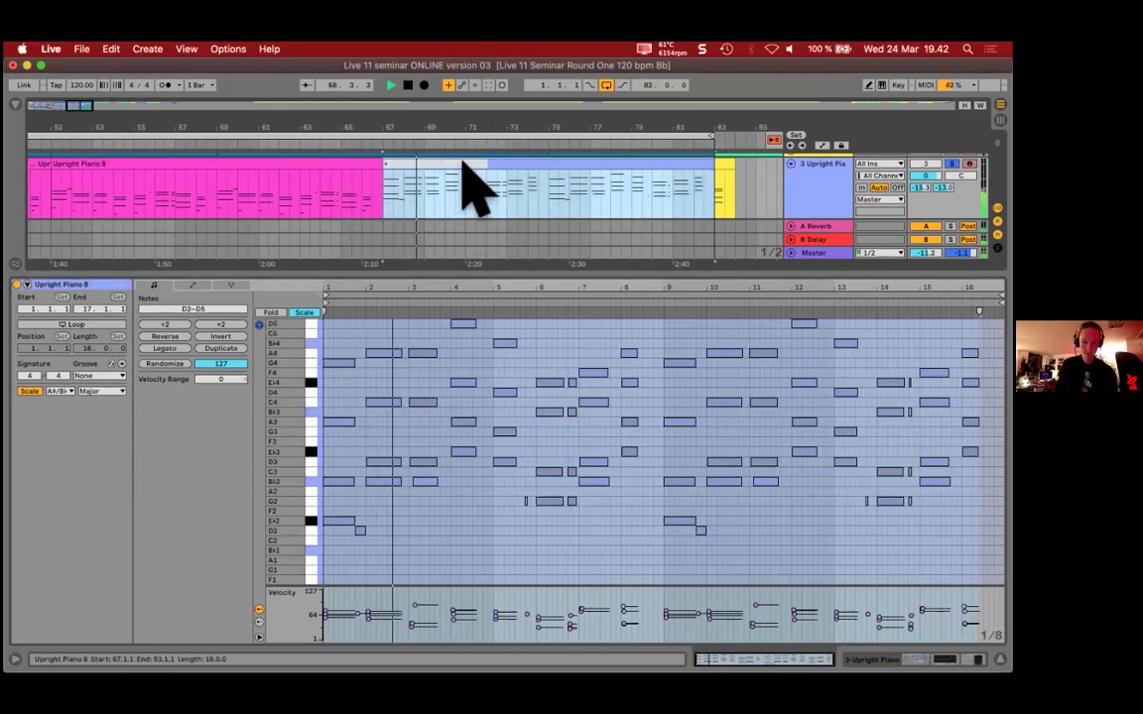
key("Return")
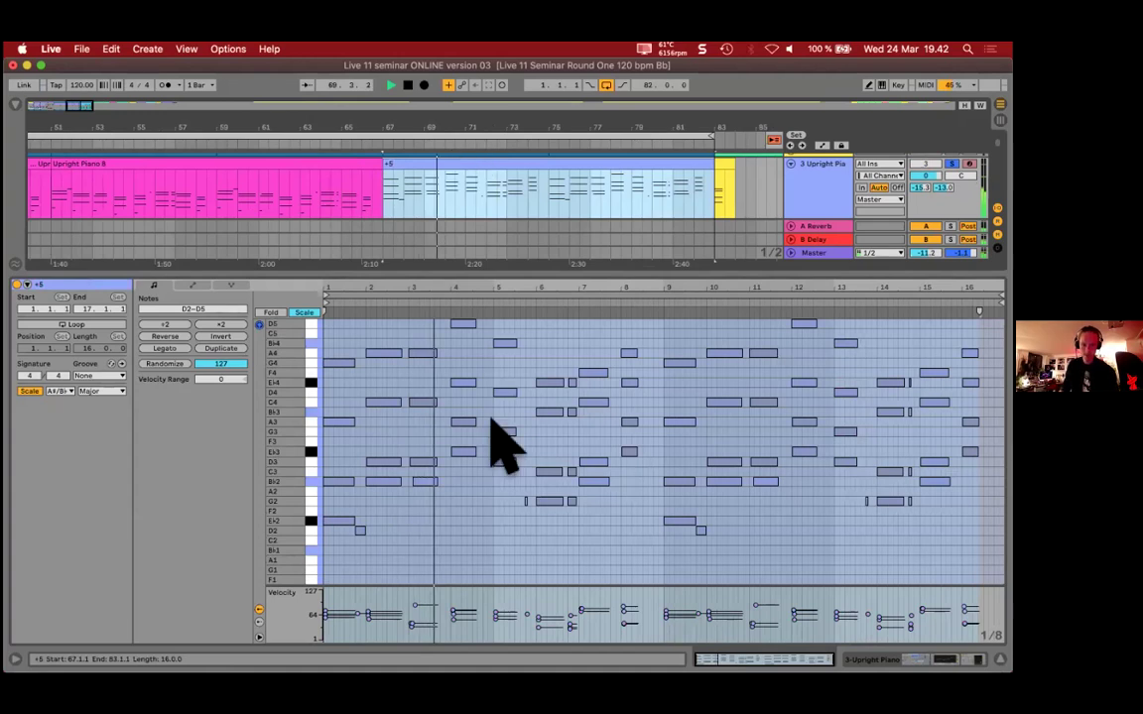
left_click(424, 480)
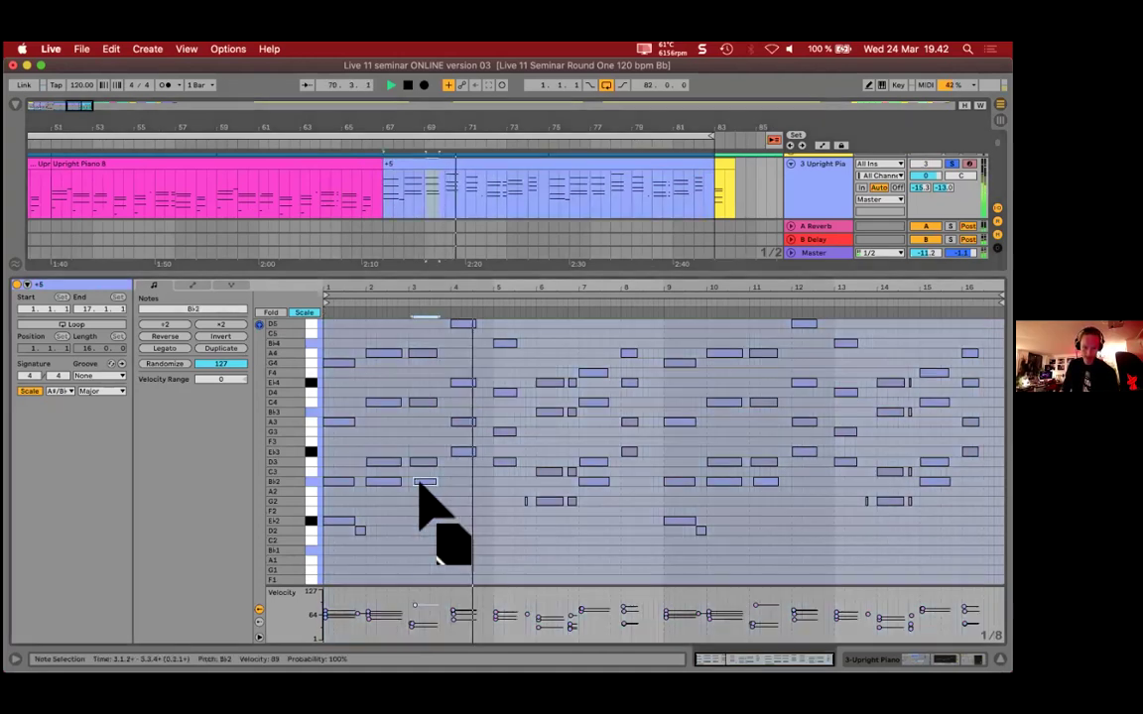
left_click(422, 482)
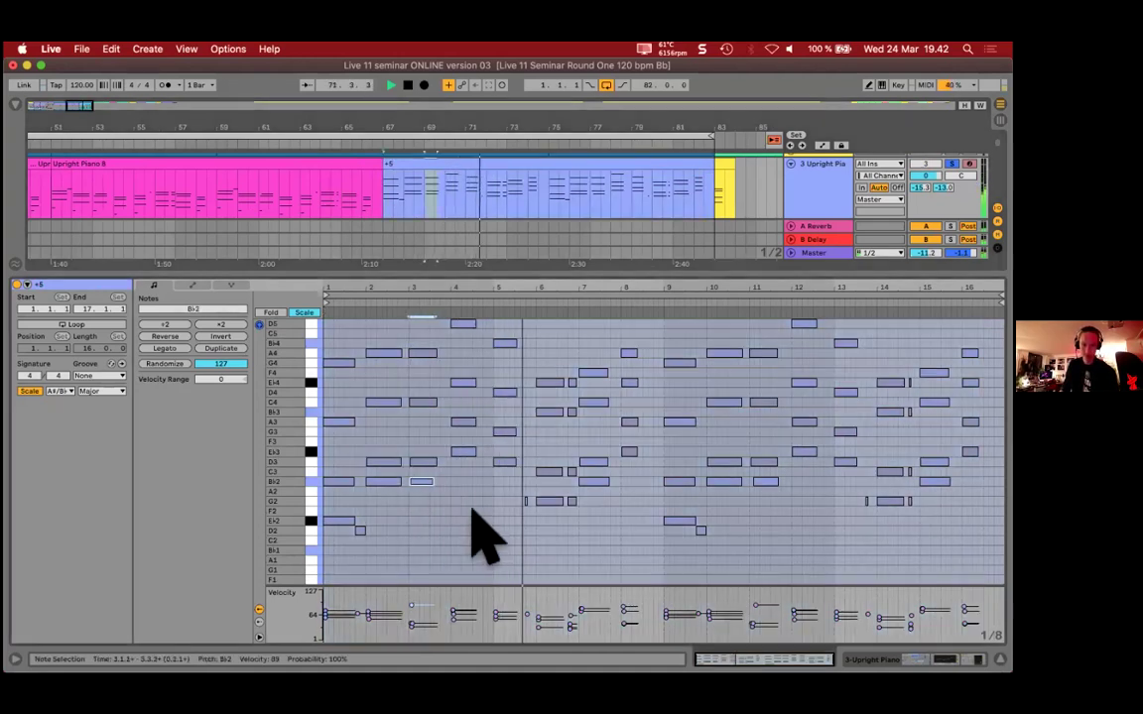
key("shift+Tab")
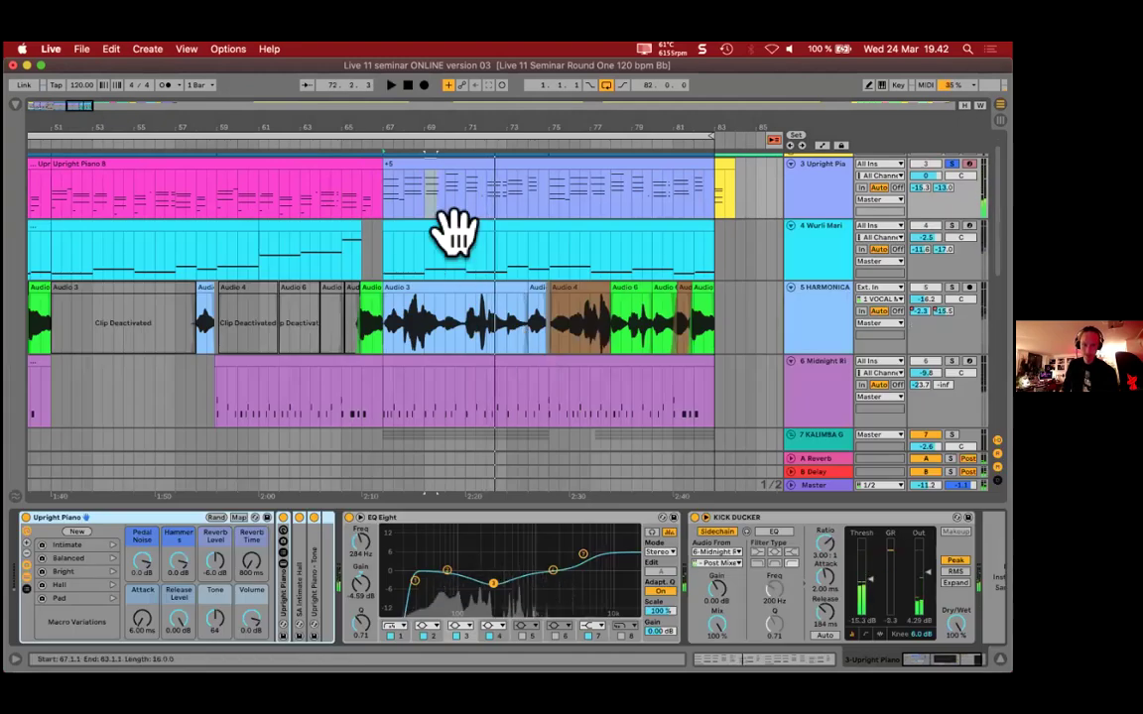
Step: Transpose all Wurli Marimba clip notes upward
double_click(455, 232)
key("super+a")
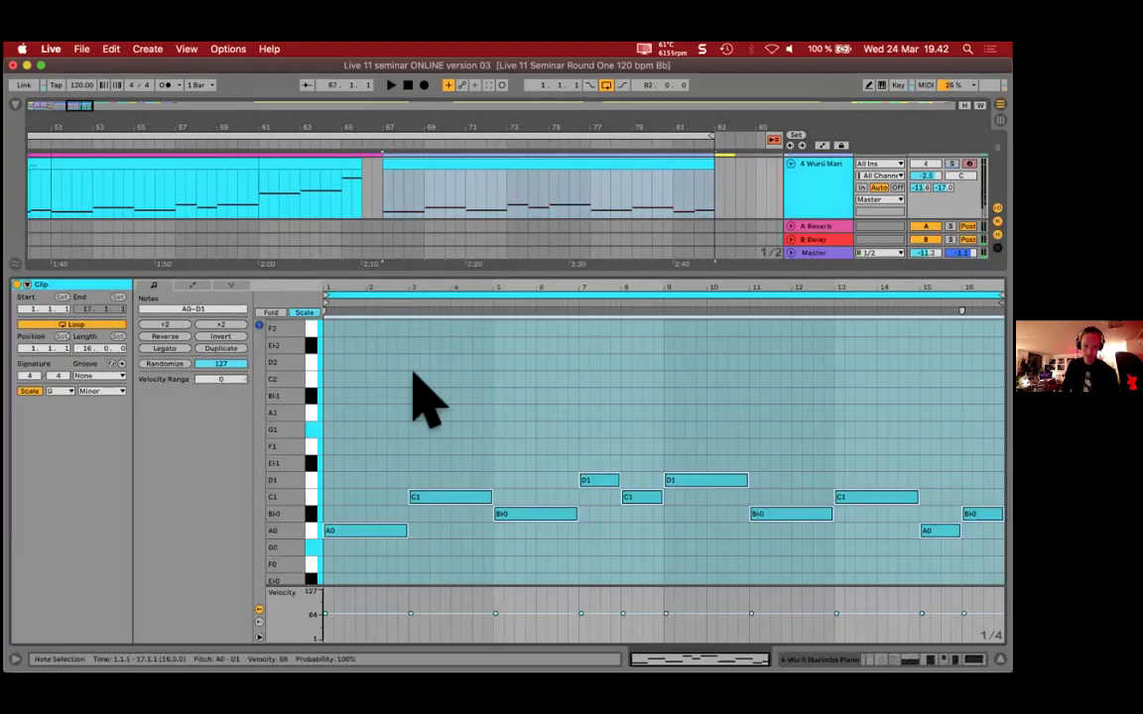
key("Up")
key("Up")
key("Up")
key("Up")
key("Up")
key("Up")
key("Up")
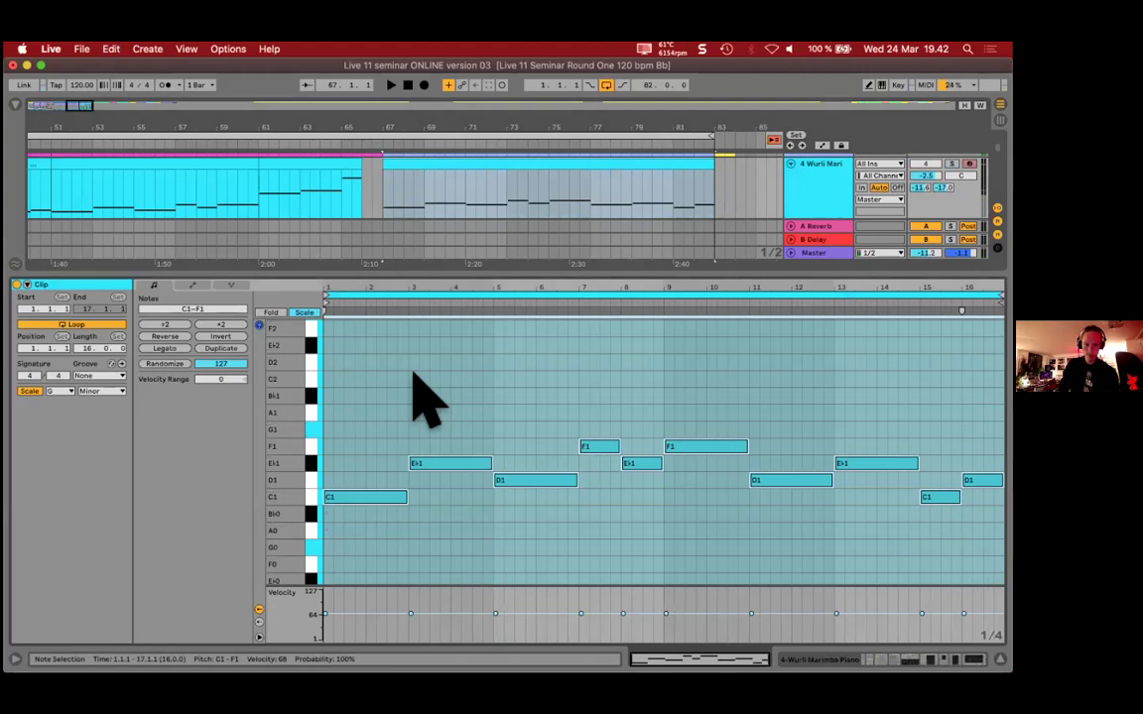
key("shift+Tab")
Step: Select the ATMOSPH clips from bar 67 and inspect their audio clip properties
scroll(472, 347, "down", 5)
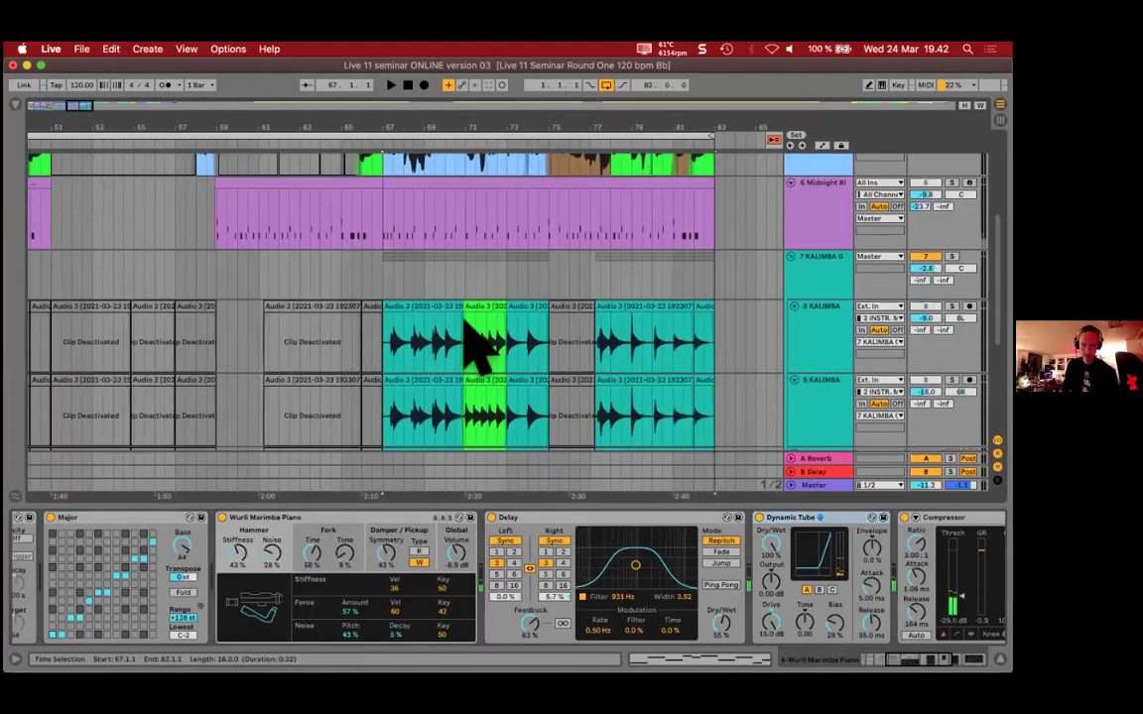
left_click(416, 256)
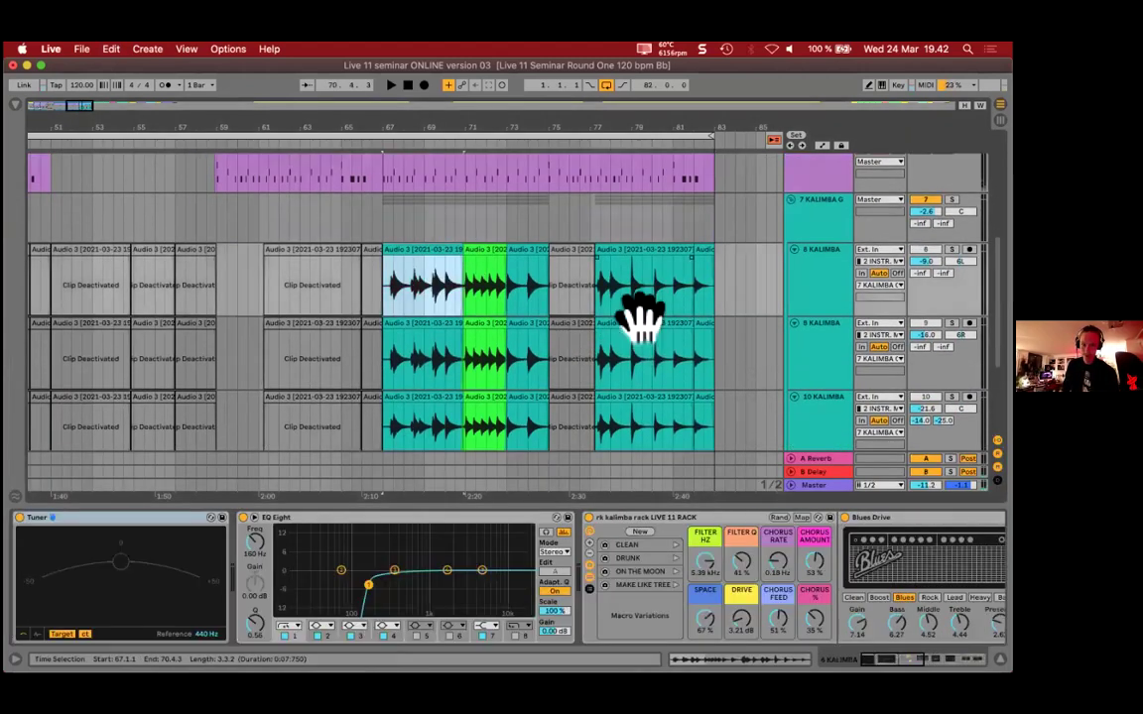
scroll(640, 322, "down", 2)
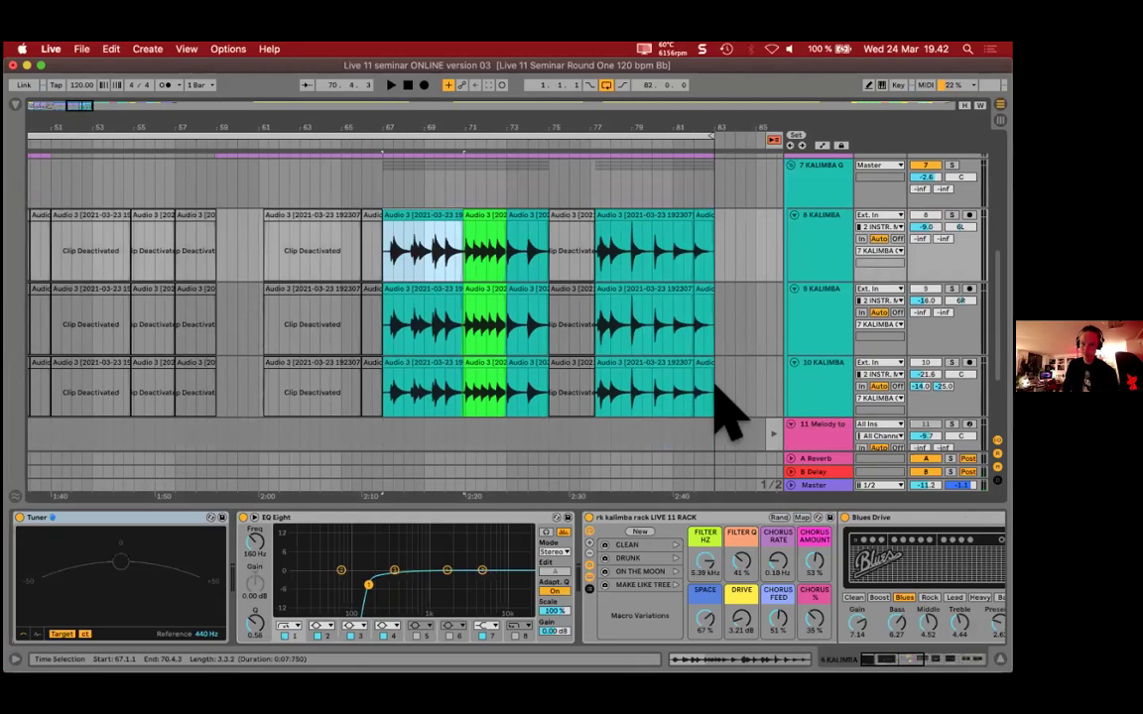
scroll(531, 327, "down", 3)
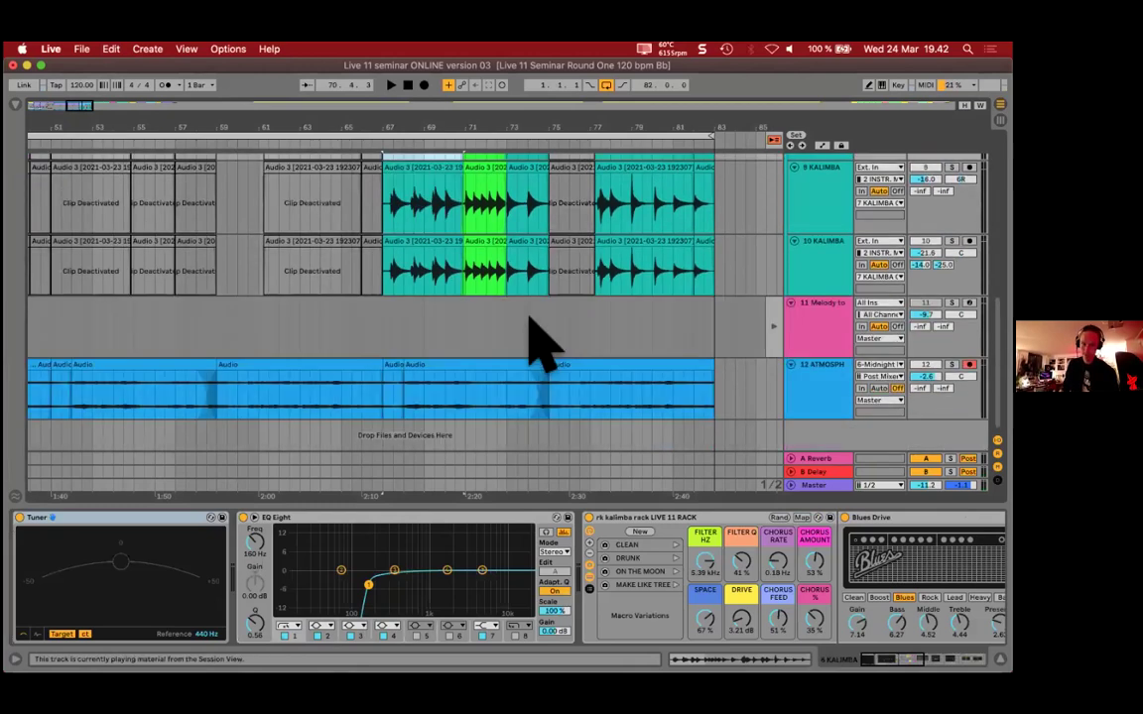
left_click(620, 375, "shift")
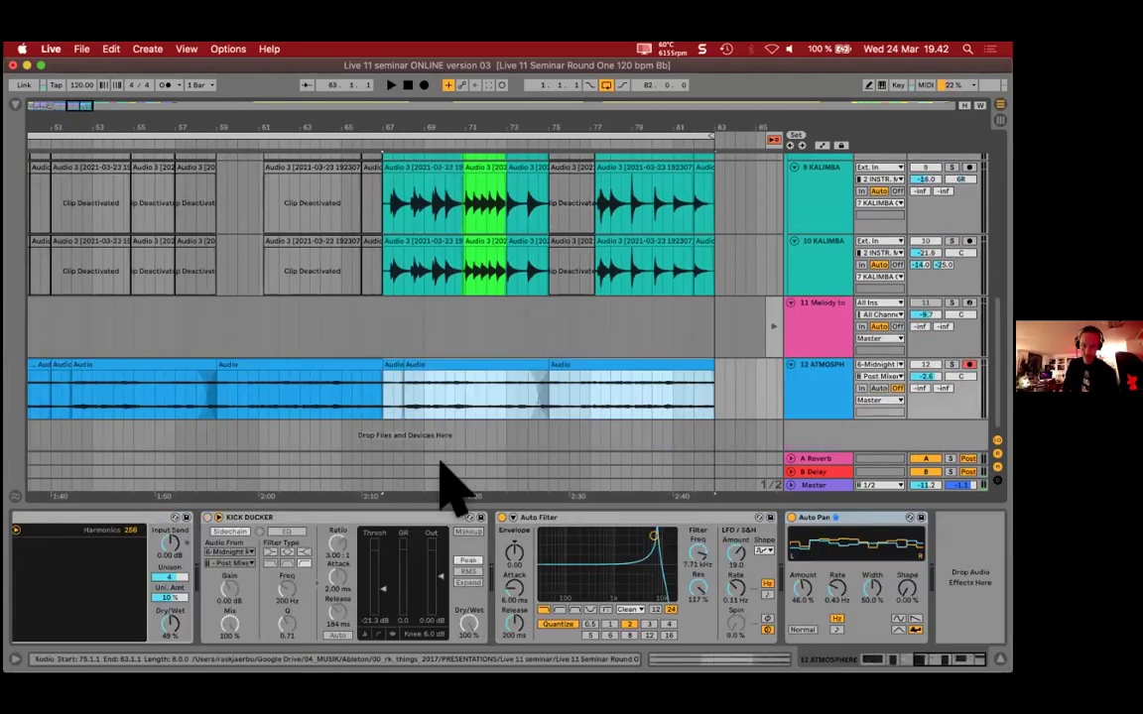
key("shift+Tab")
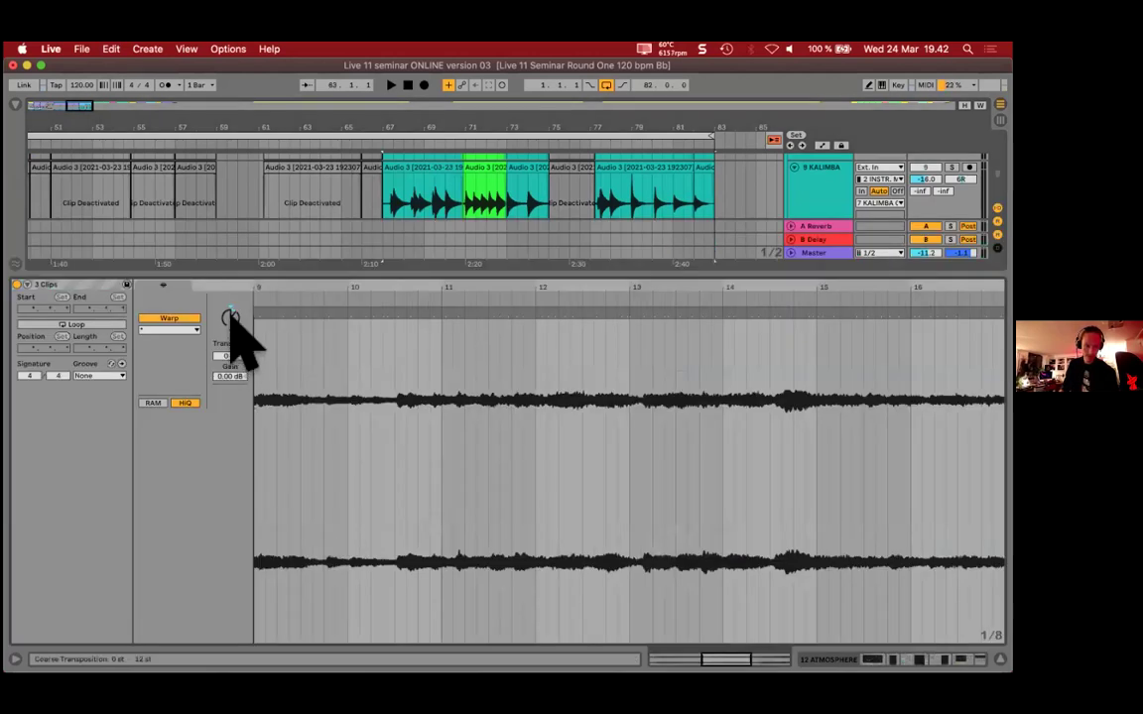
key("shift+Tab")
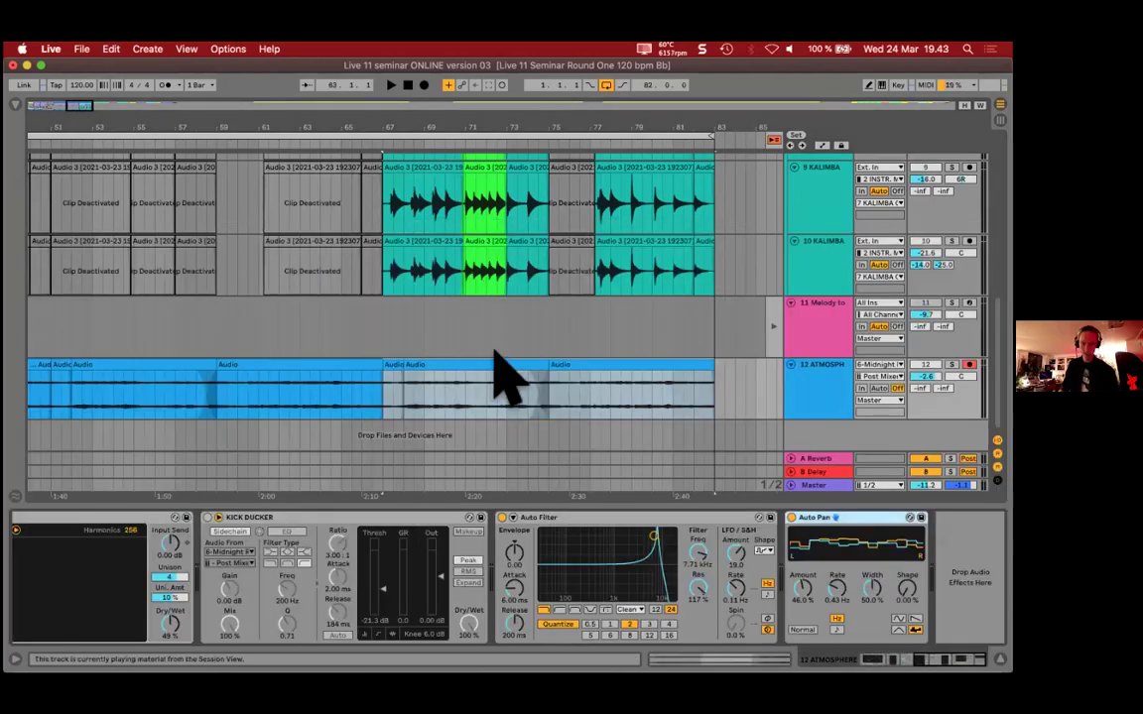
Step: Consolidate the ATMOSPH clips from bars 67–83 into one 'Audio 2' clip
left_click(492, 364)
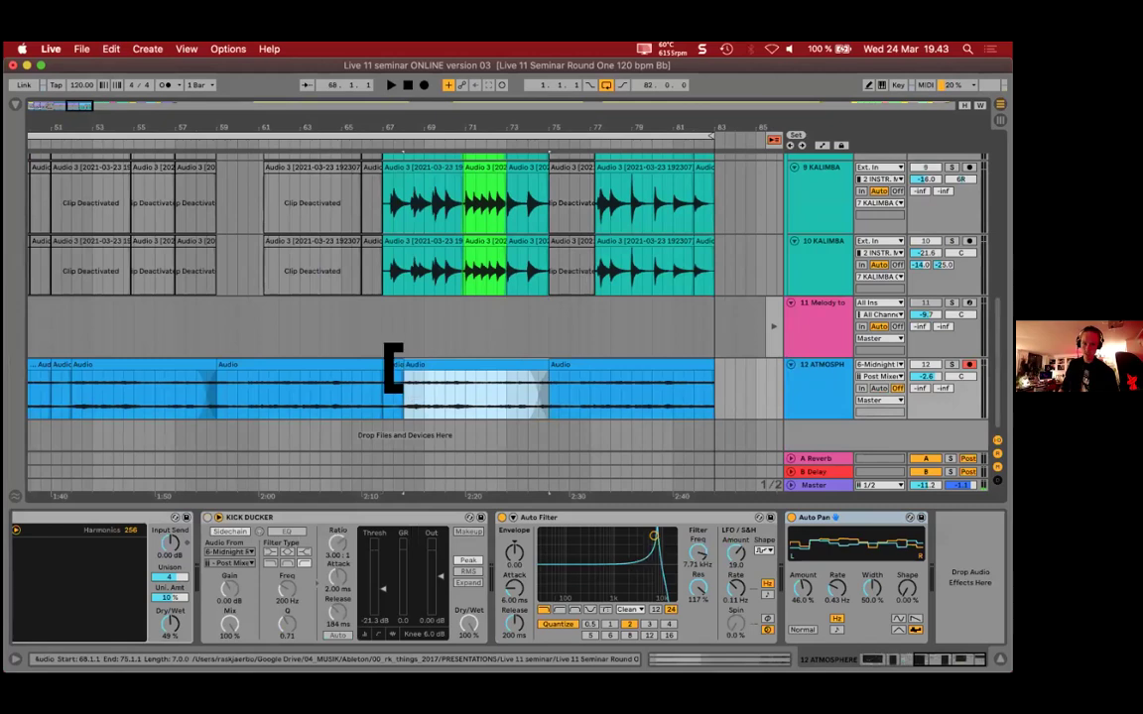
left_click(600, 372, "shift")
key("super+j")
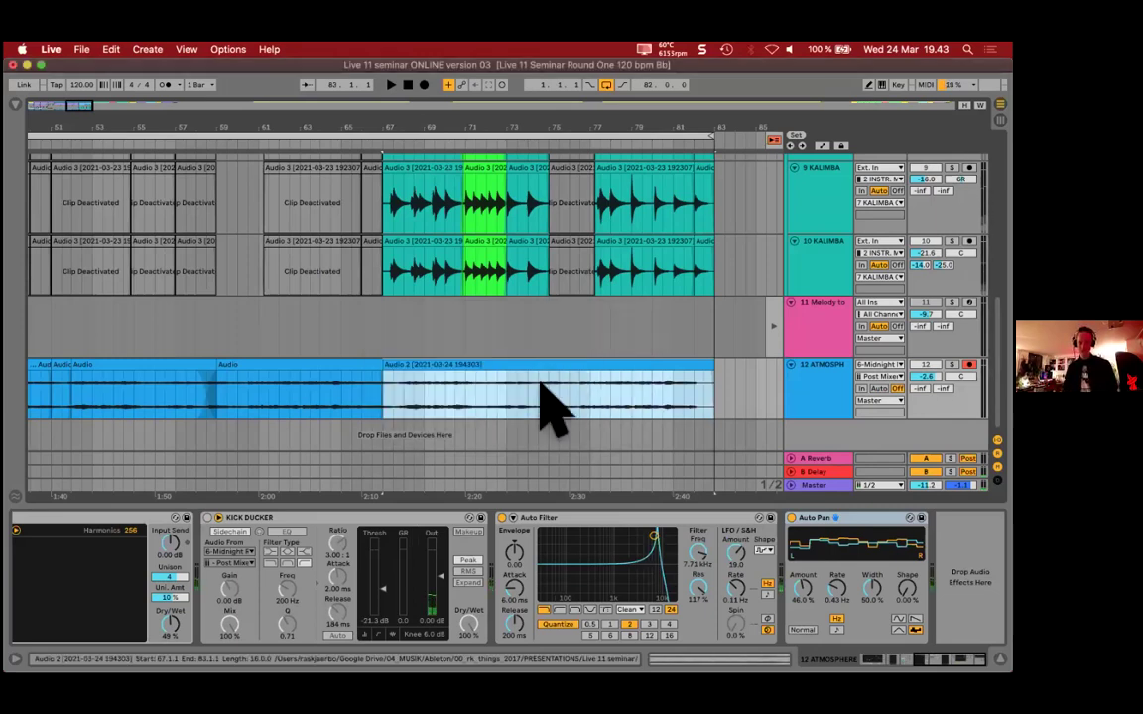
double_click(544, 404)
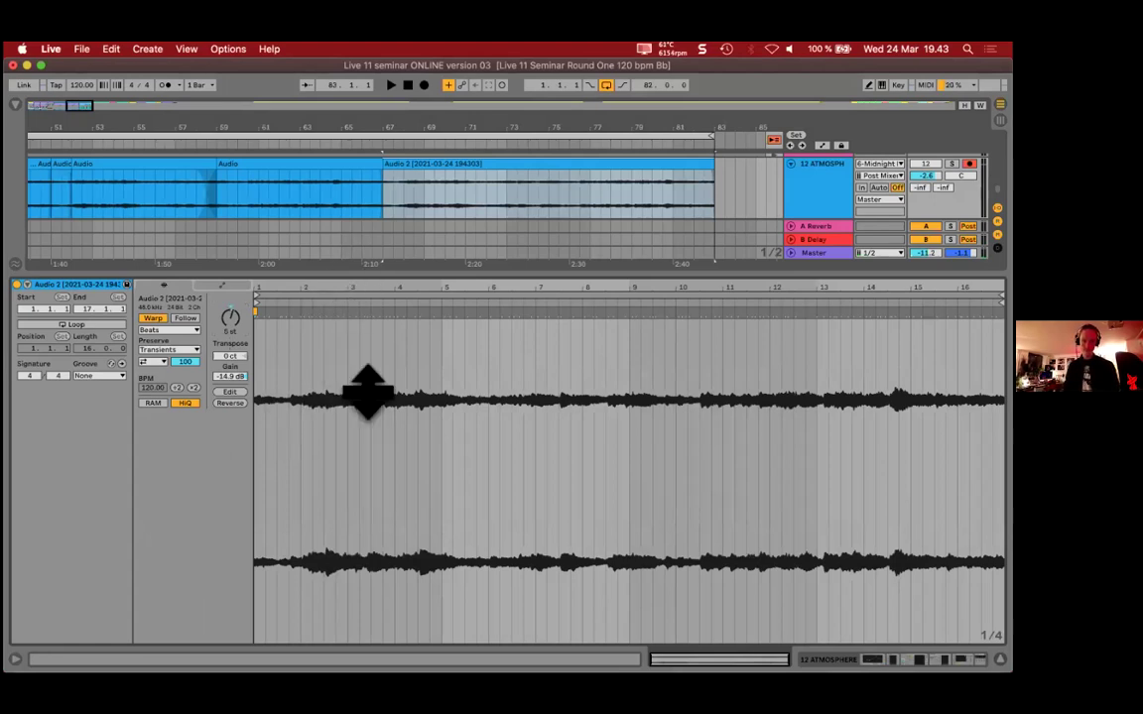
scroll(549, 319, "up", 5)
left_click(510, 332)
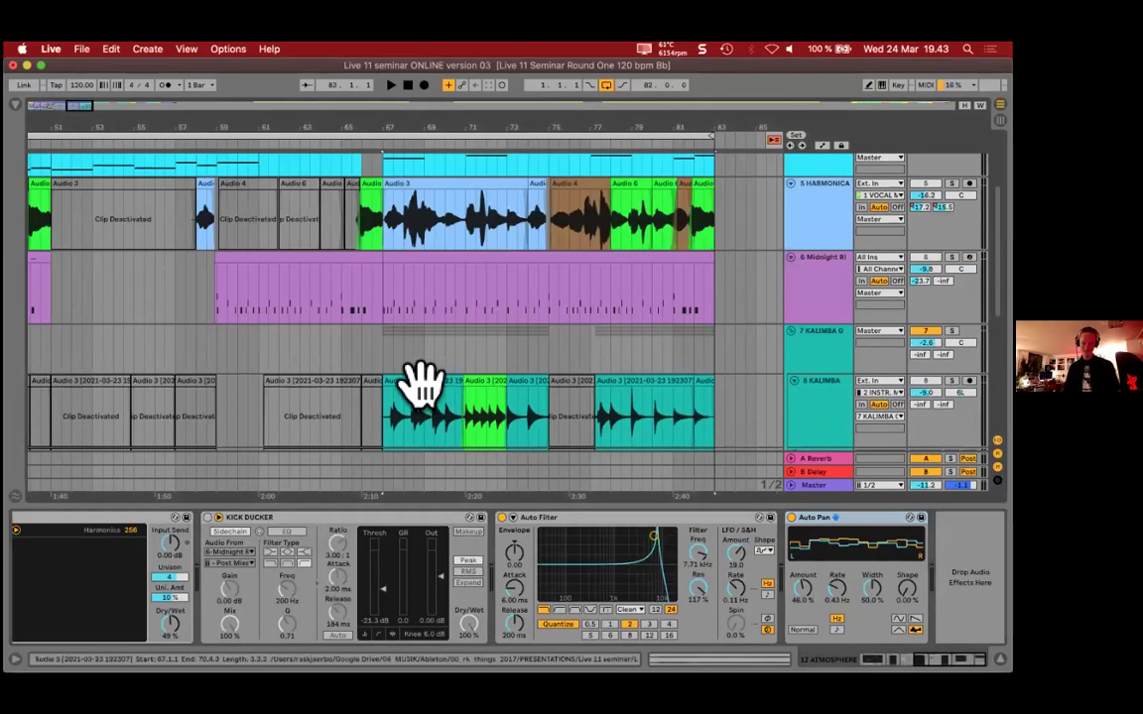
left_click(421, 387)
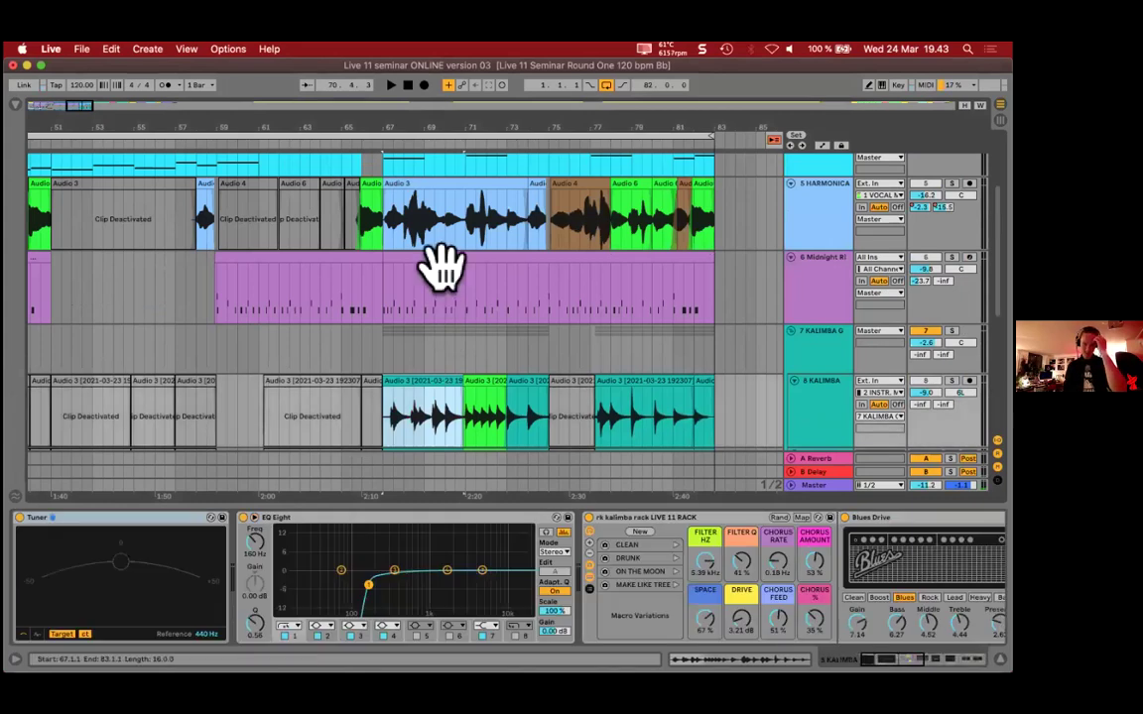
left_click(441, 266)
key("shift+Tab")
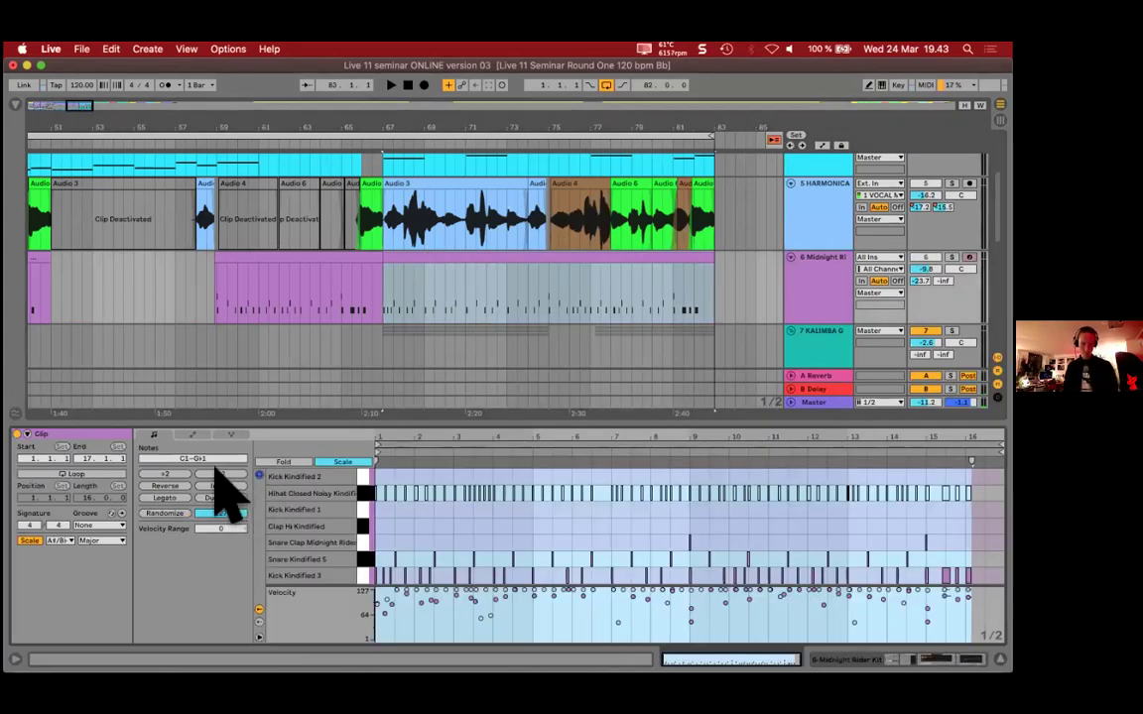
left_click(420, 312)
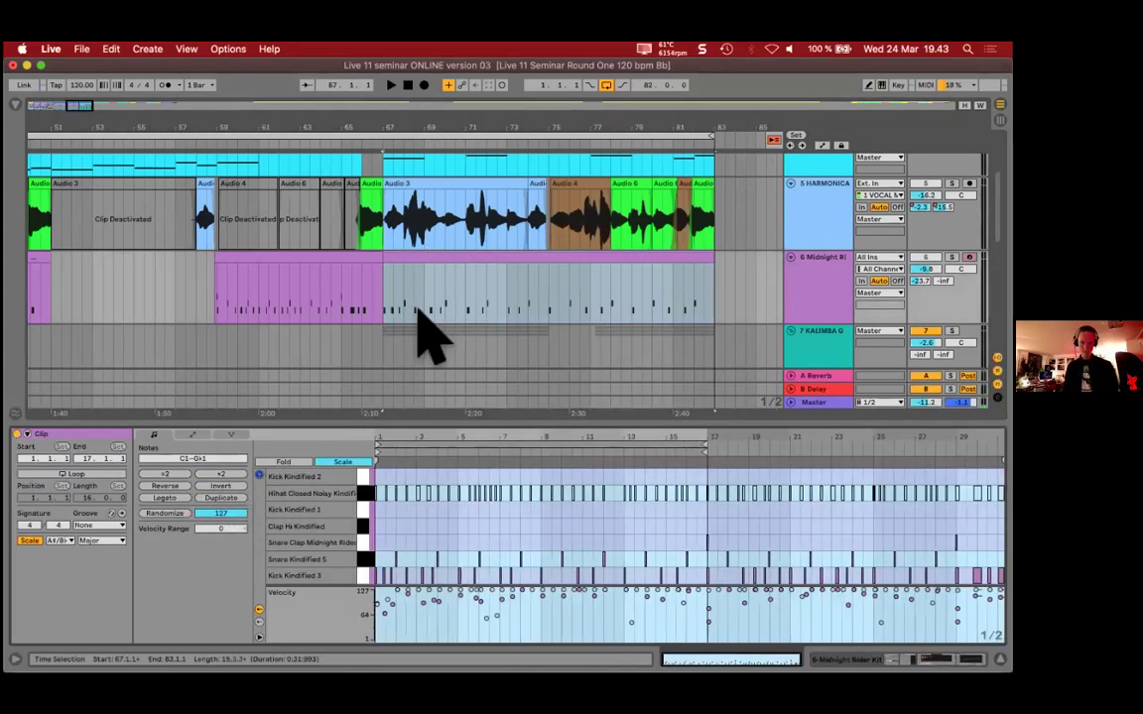
left_click(168, 468)
key("space")
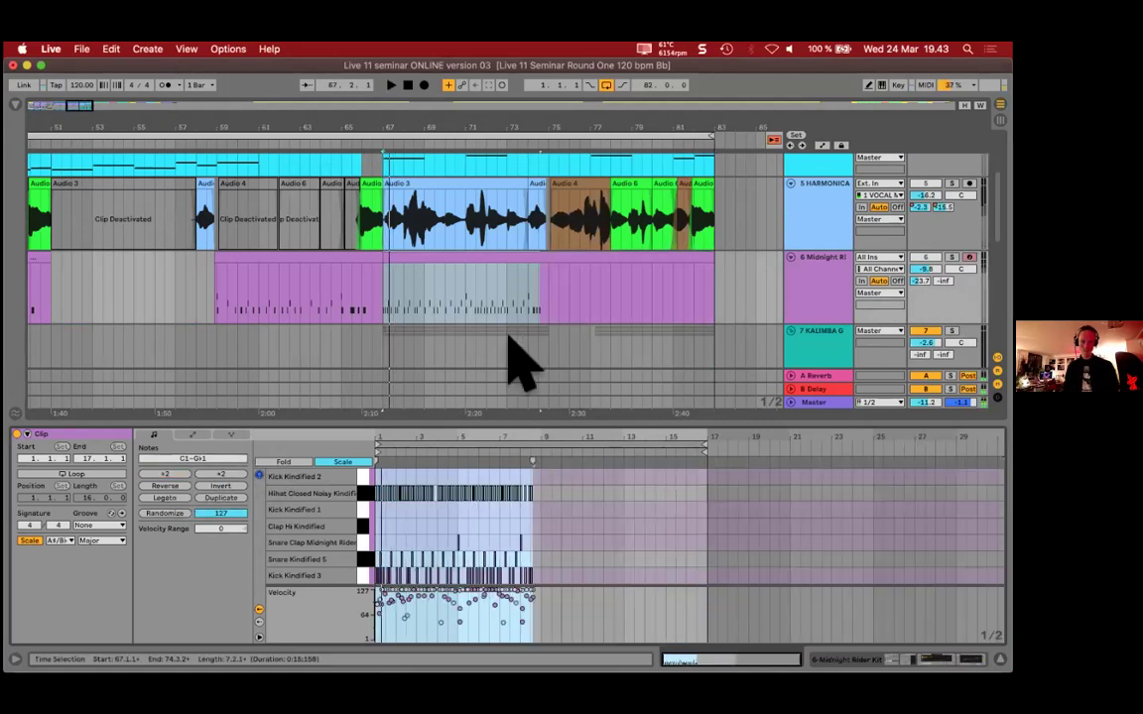
key("space")
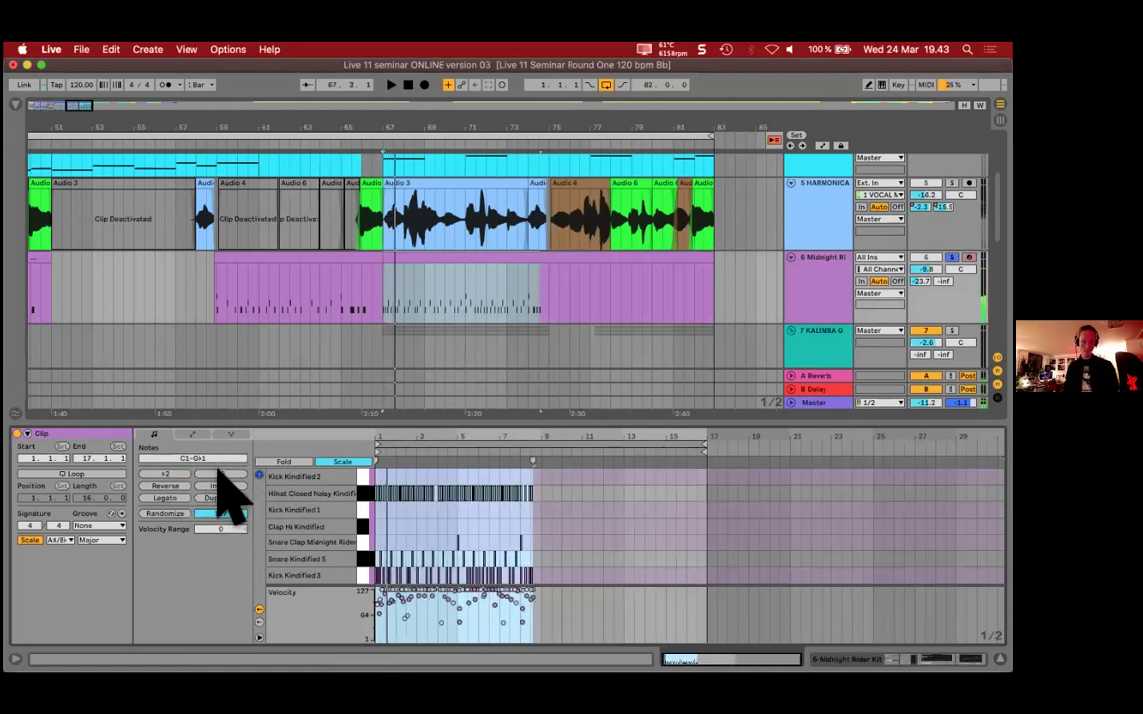
left_click(220, 473)
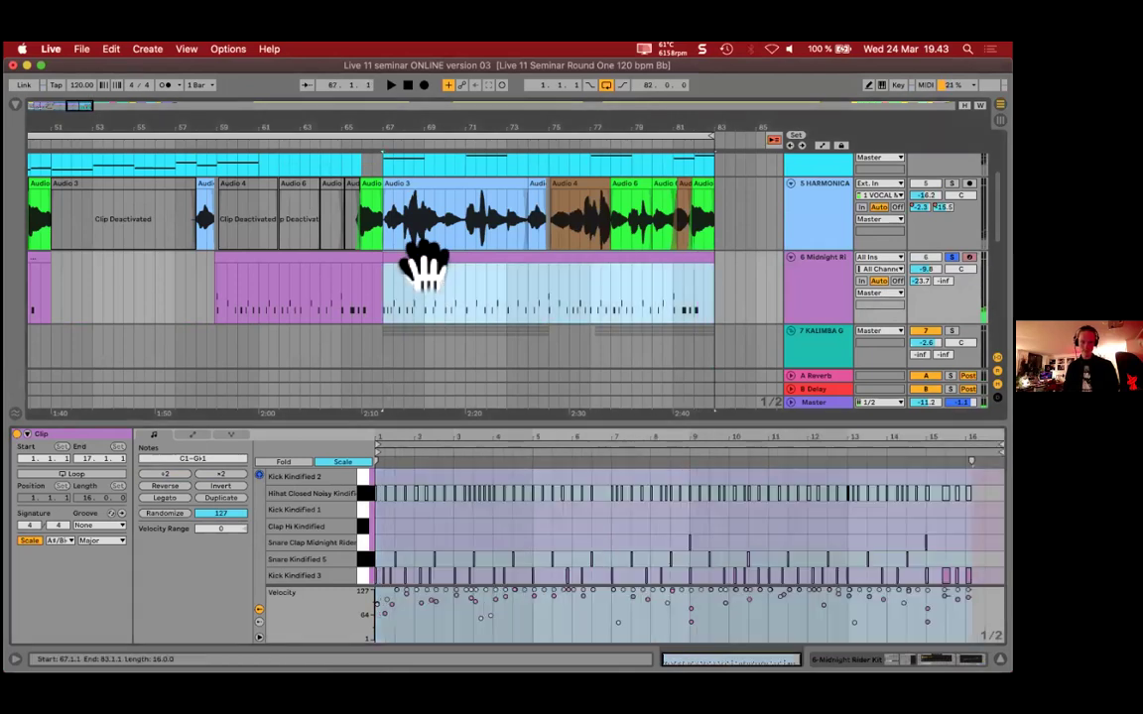
left_click(355, 284)
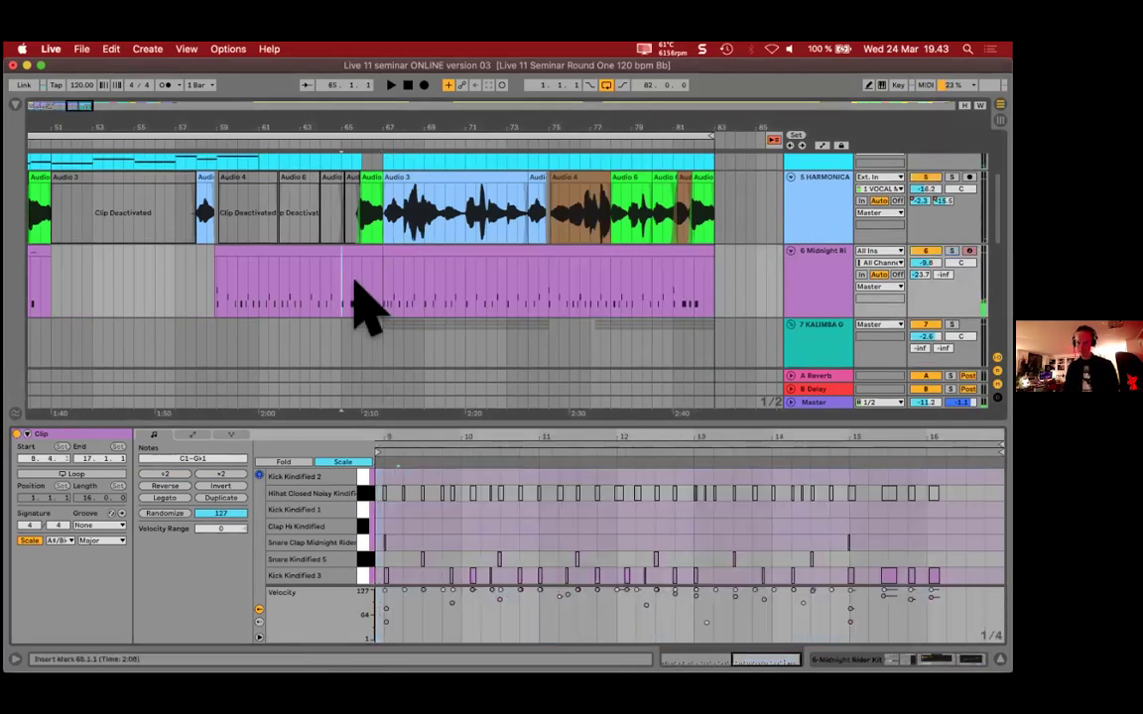
key("space")
scroll(480, 298, "down", 3)
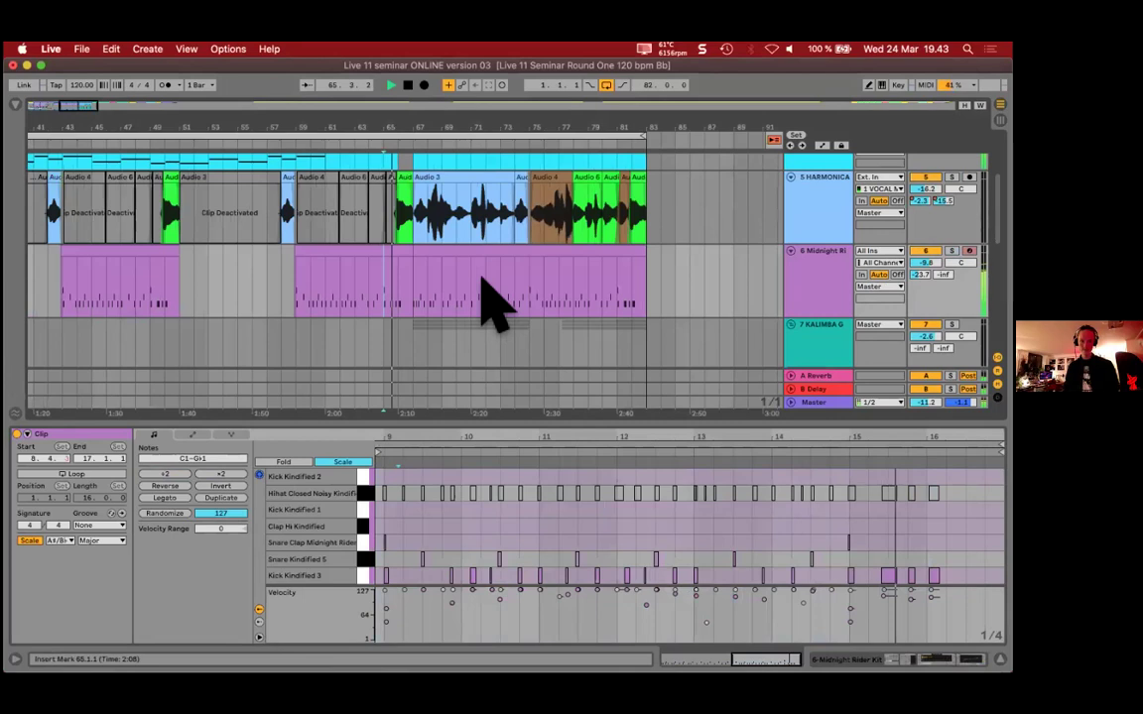
key("shift+Tab")
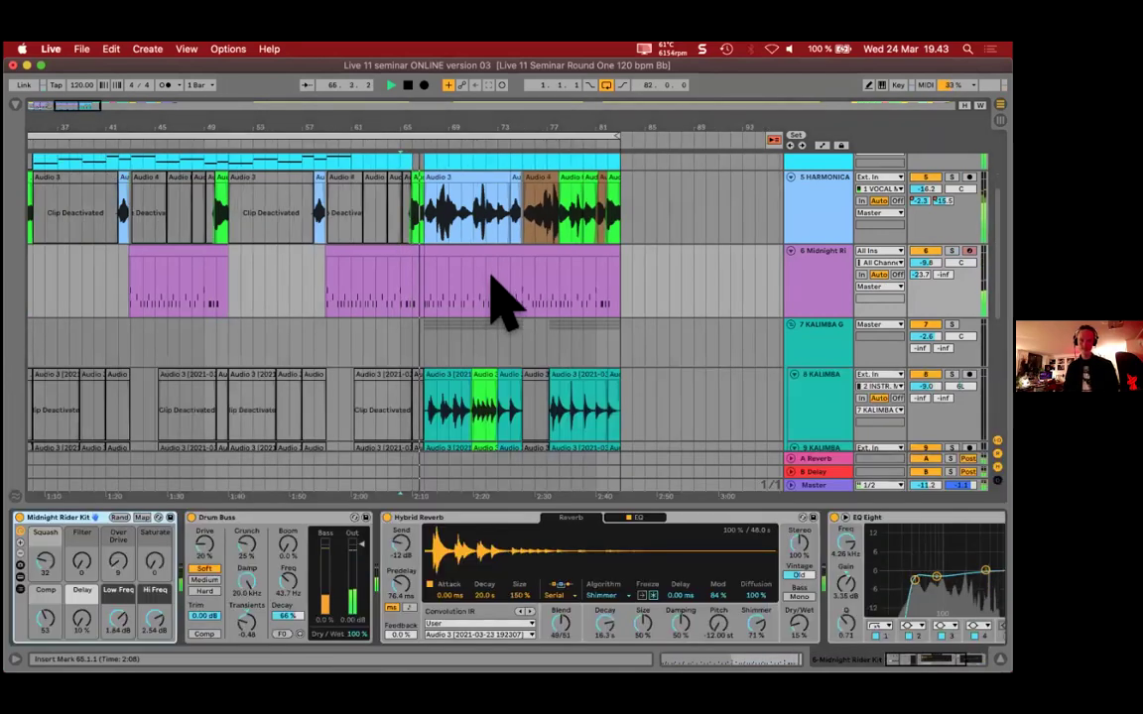
scroll(558, 317, "up", 2)
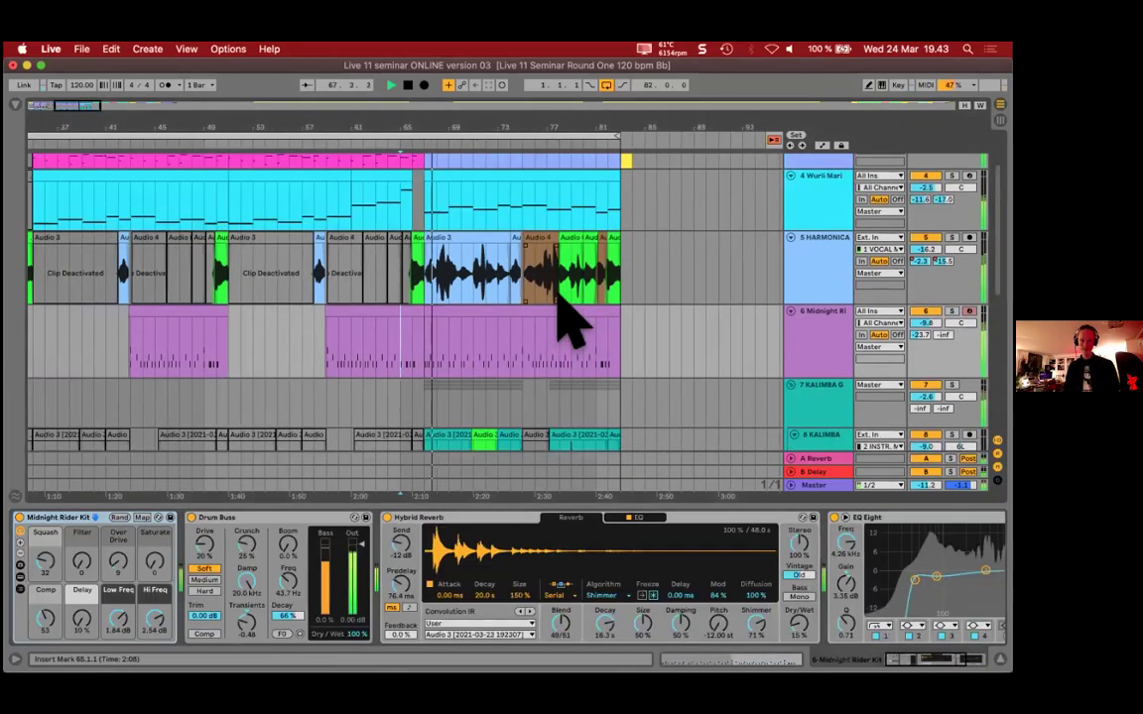
scroll(567, 316, "up", 1)
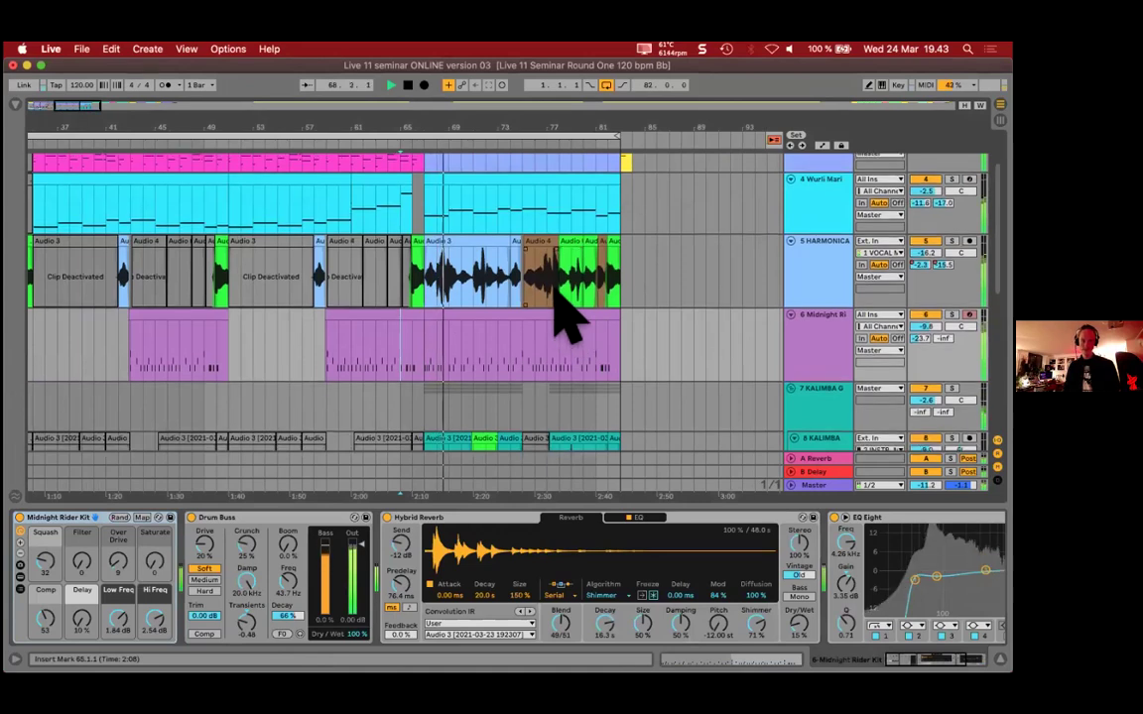
Step: Deactivate and delete the harmonica clips in bars 67–83
left_click(572, 297)
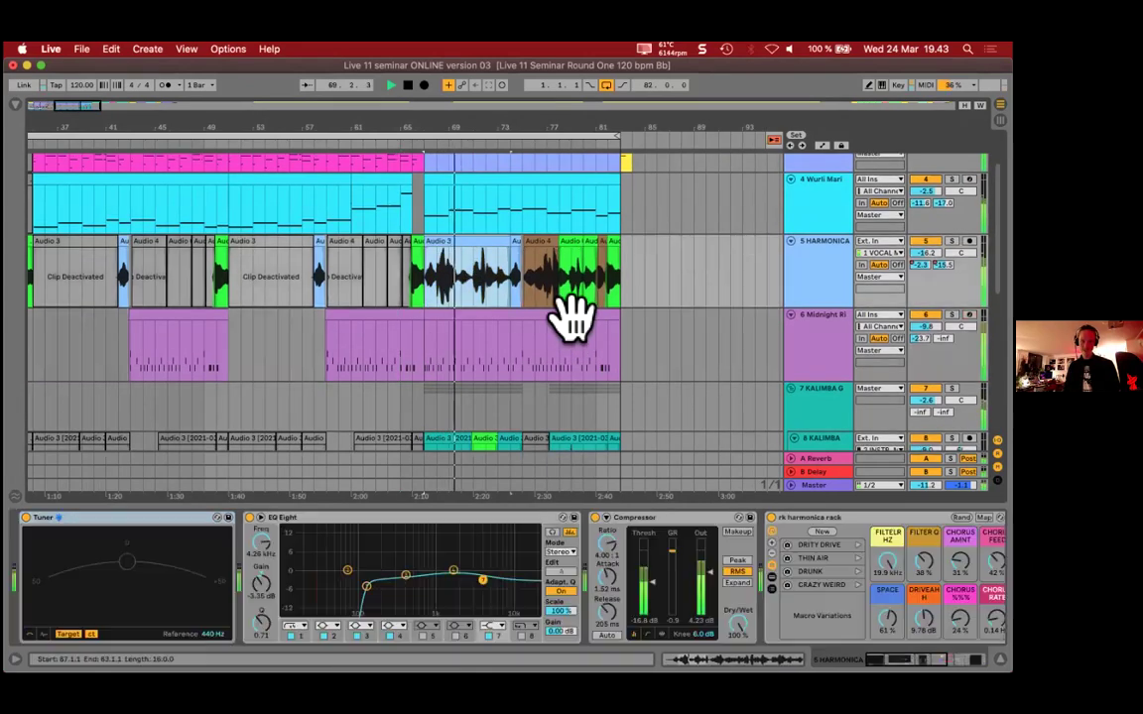
left_click(494, 183)
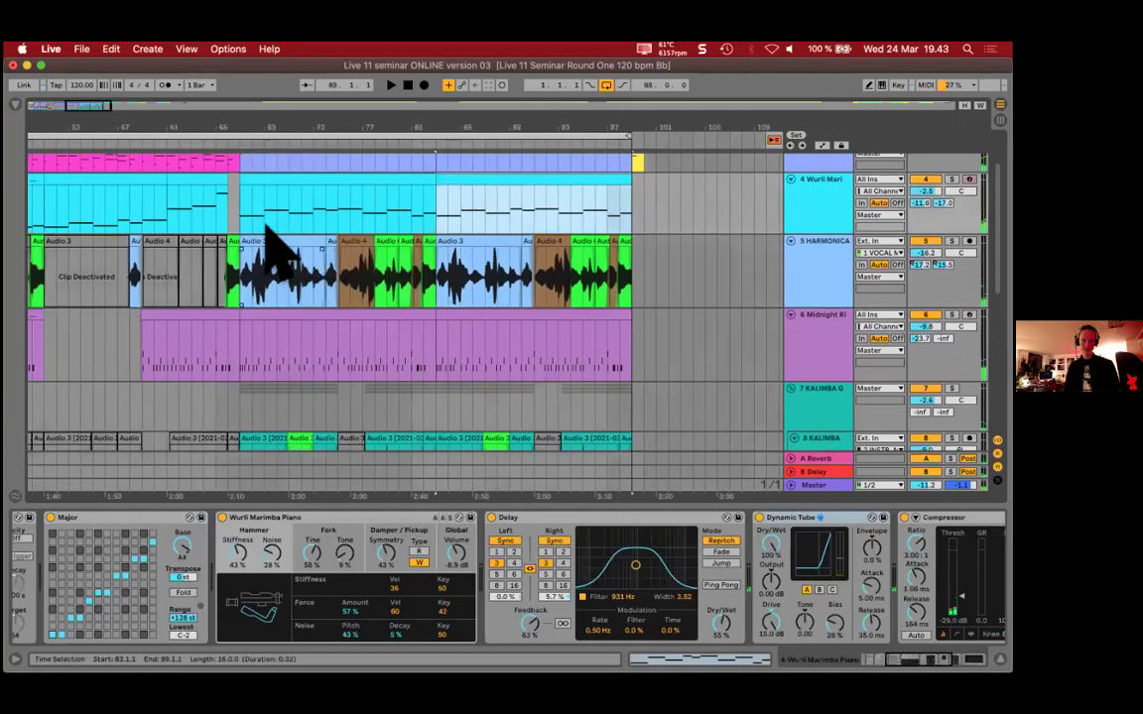
left_click(266, 243)
left_click(433, 242, "shift")
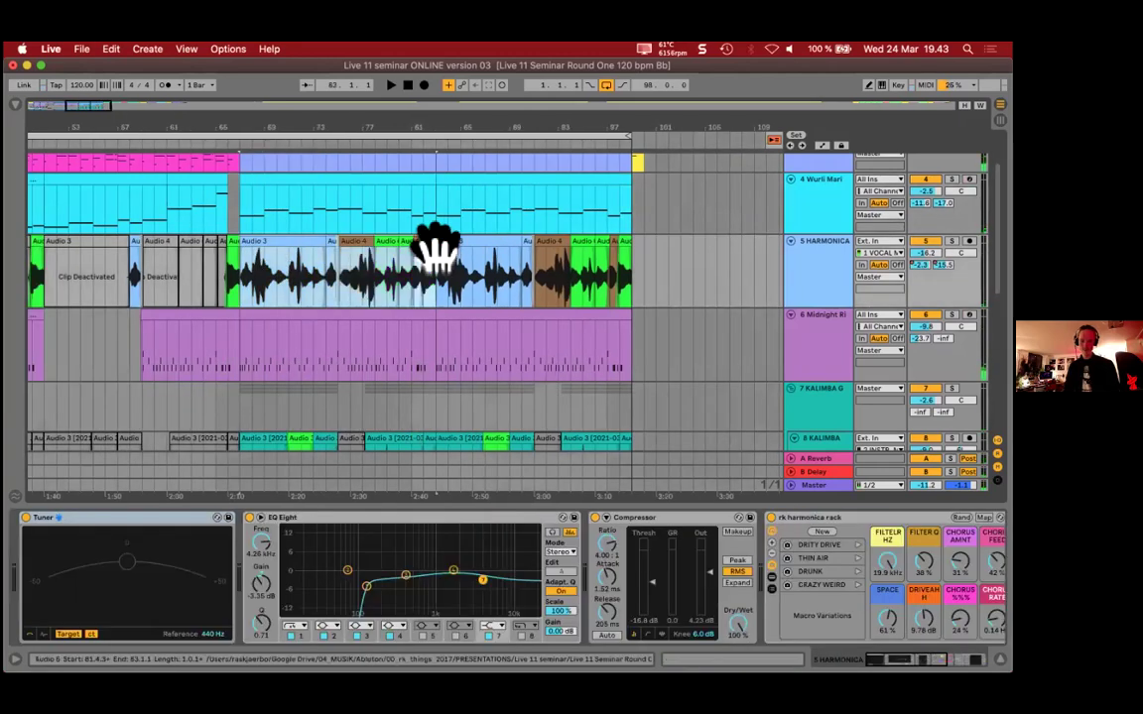
key("0")
key("0")
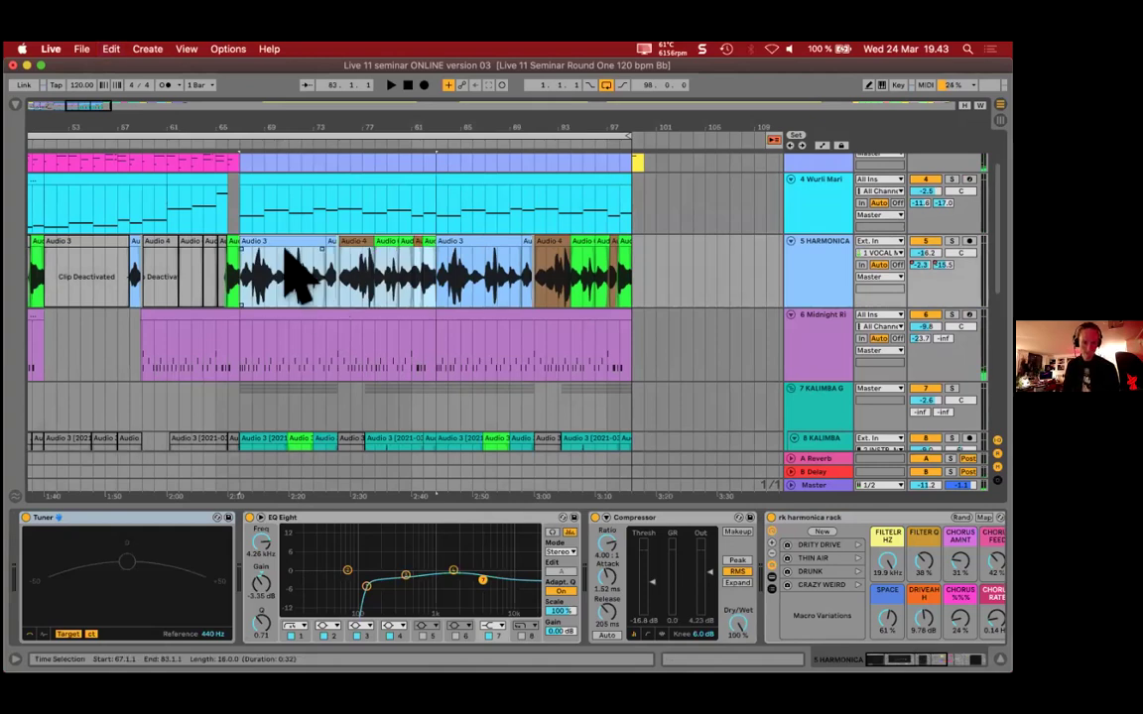
scroll(281, 294, "left", 5)
key("Delete")
Step: Duplicate the bar 50–67 harmonica clips into bars 67–83
left_click_drag(407, 281, 192, 301)
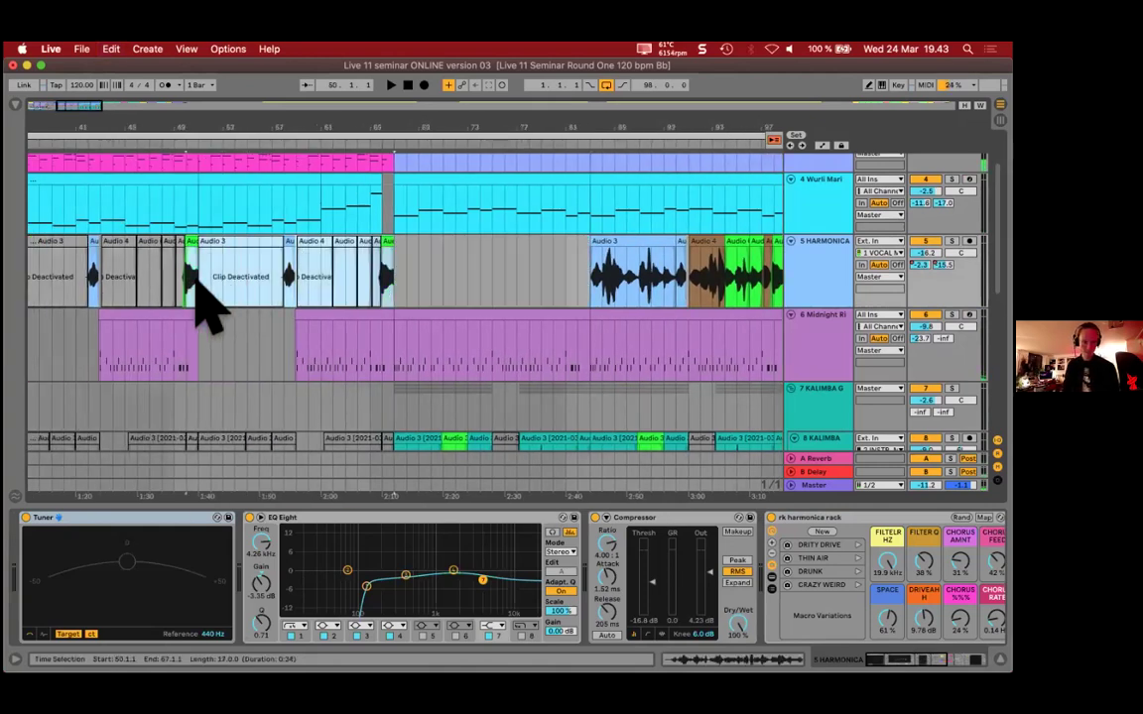
key("super+d")
left_click(479, 301)
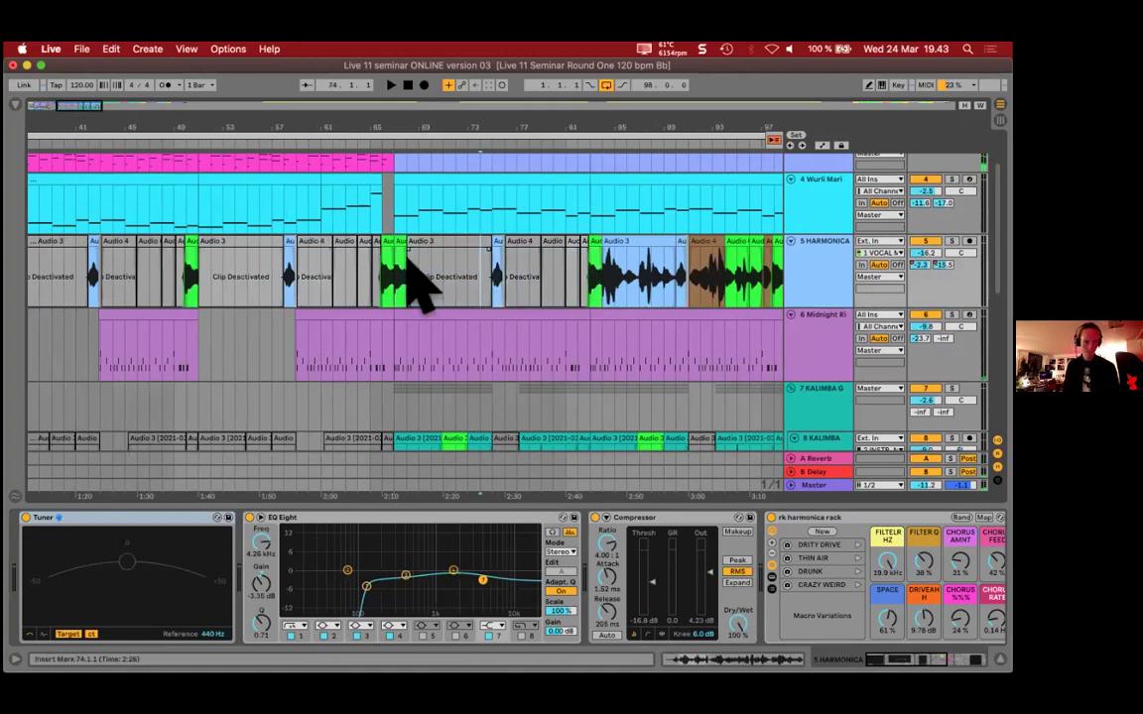
key("super+z")
left_click(211, 296)
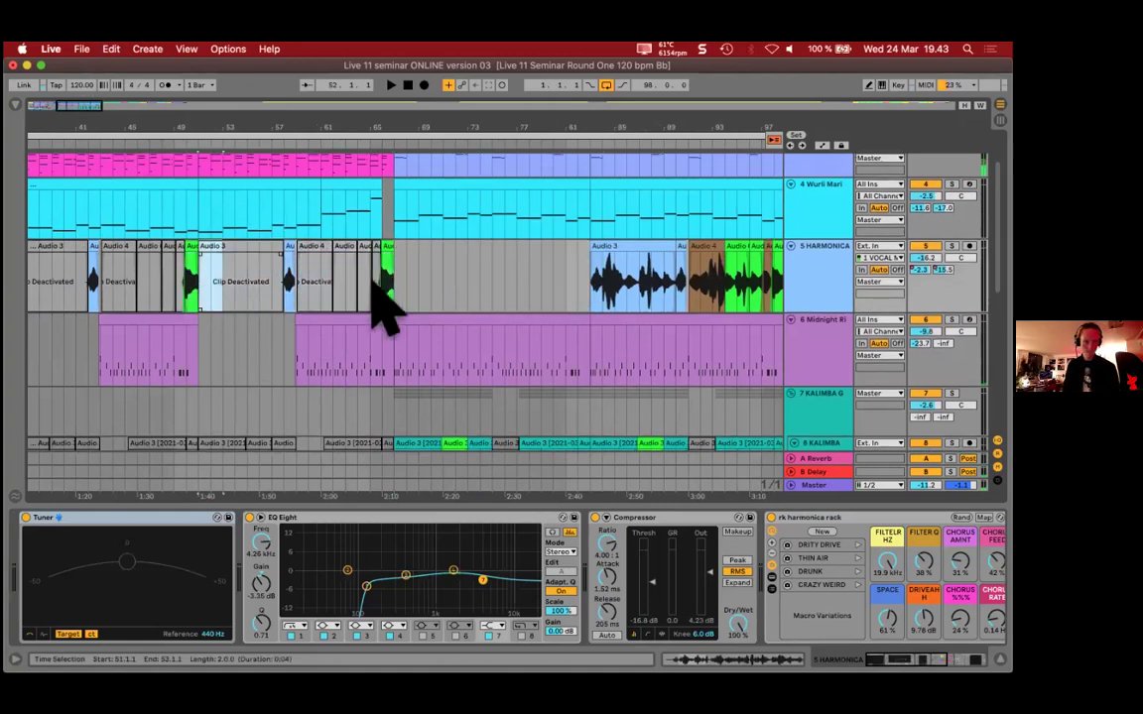
key("super+shift+z")
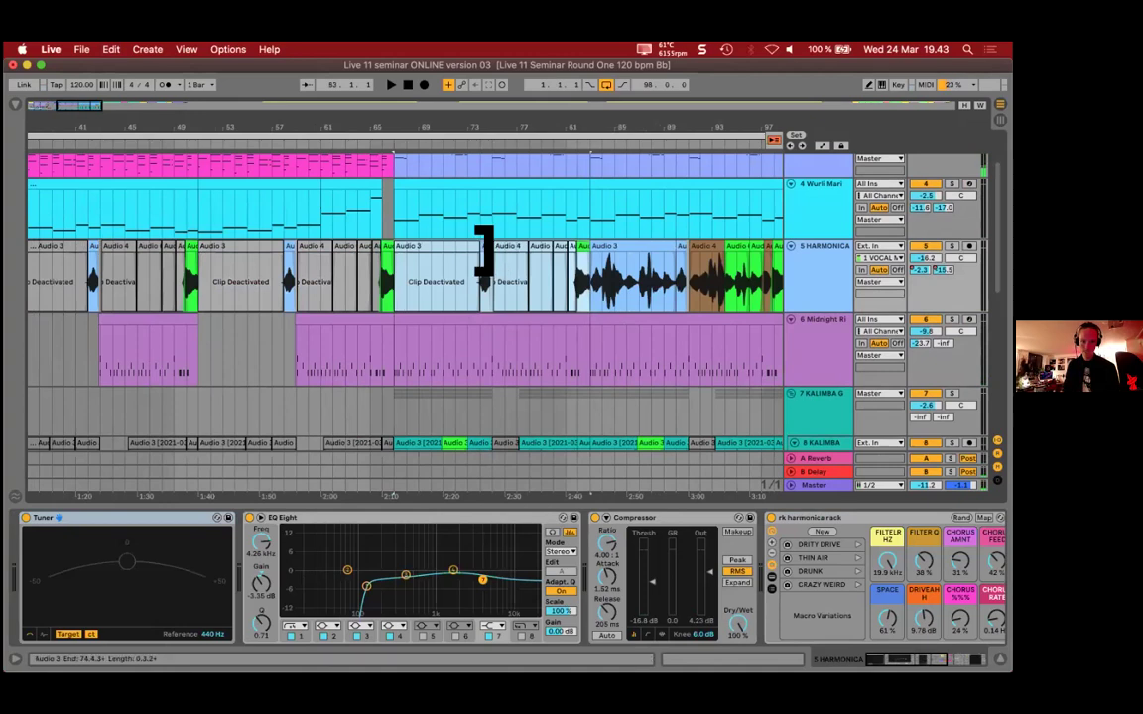
Step: Play the song from bar 66 and follow it past bar 70
left_click(384, 287)
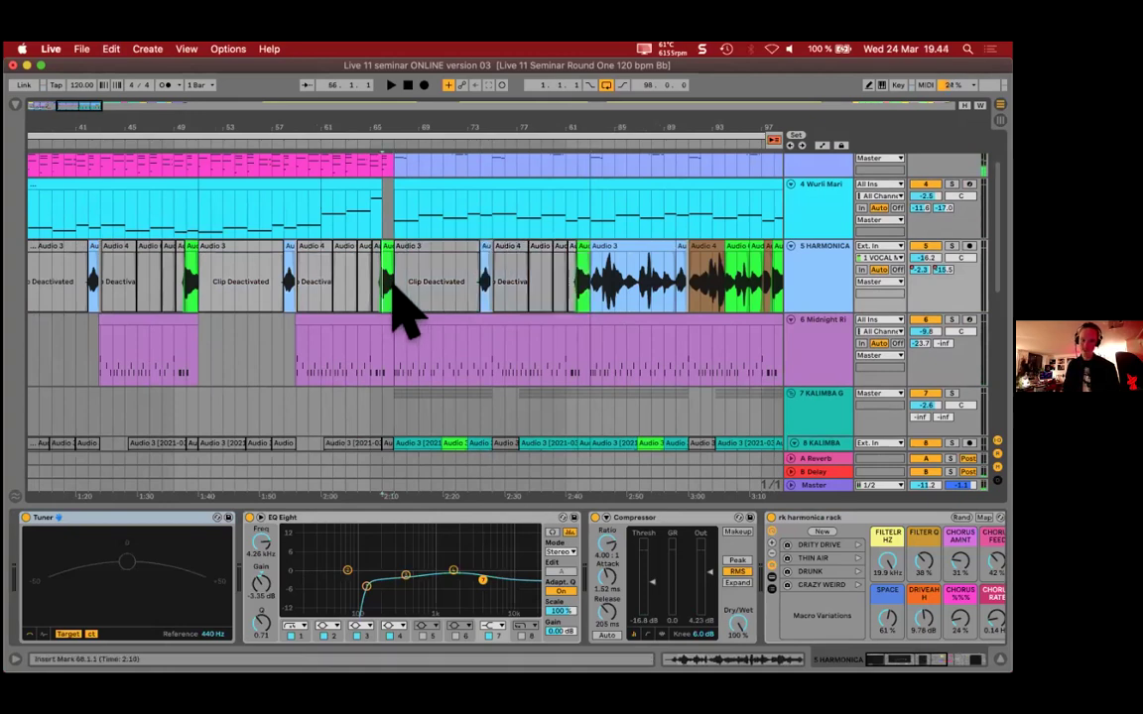
key("space")
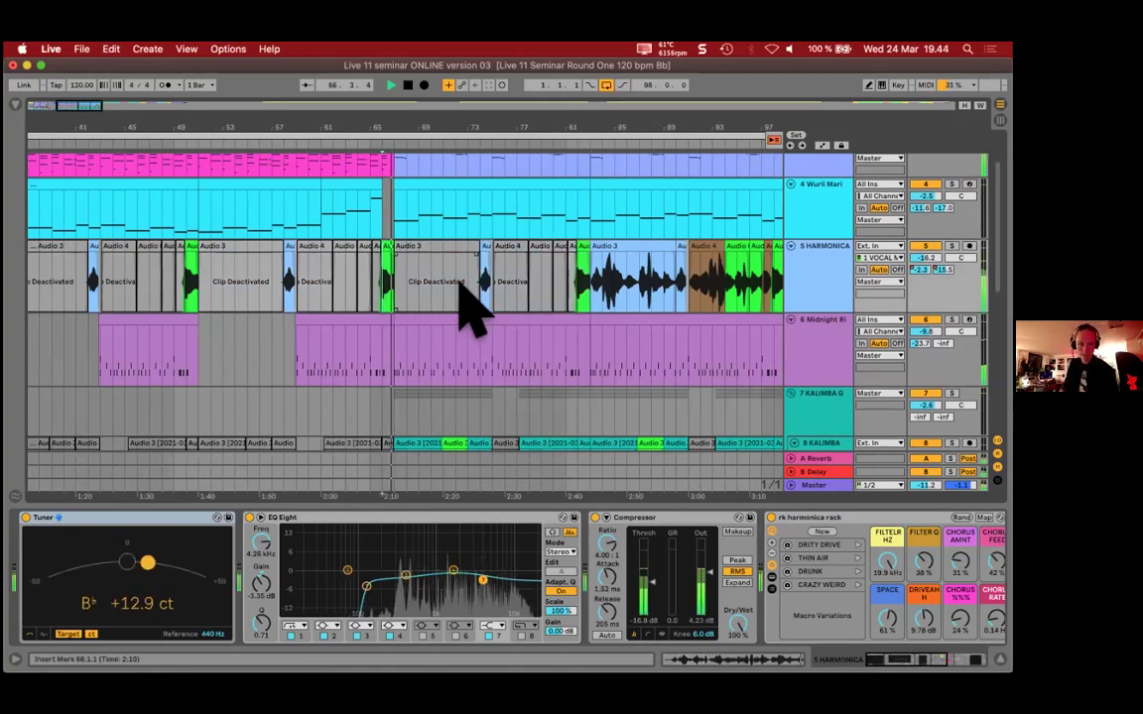
scroll(471, 308, "right", 2)
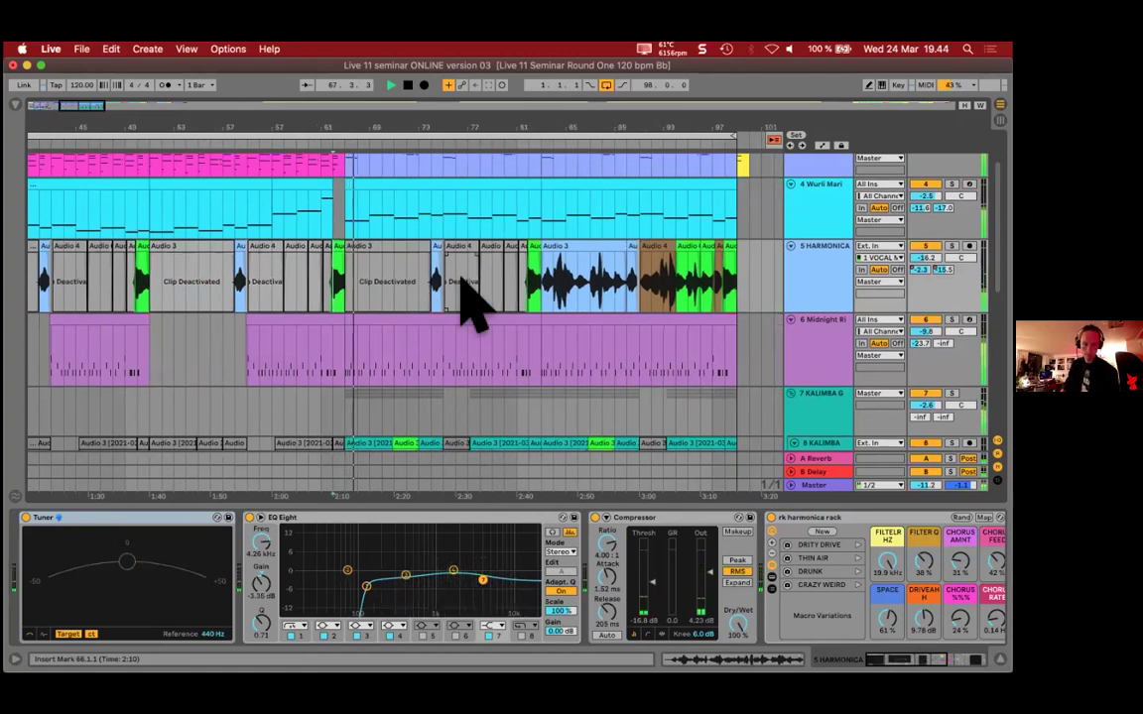
scroll(459, 290, "right", 1)
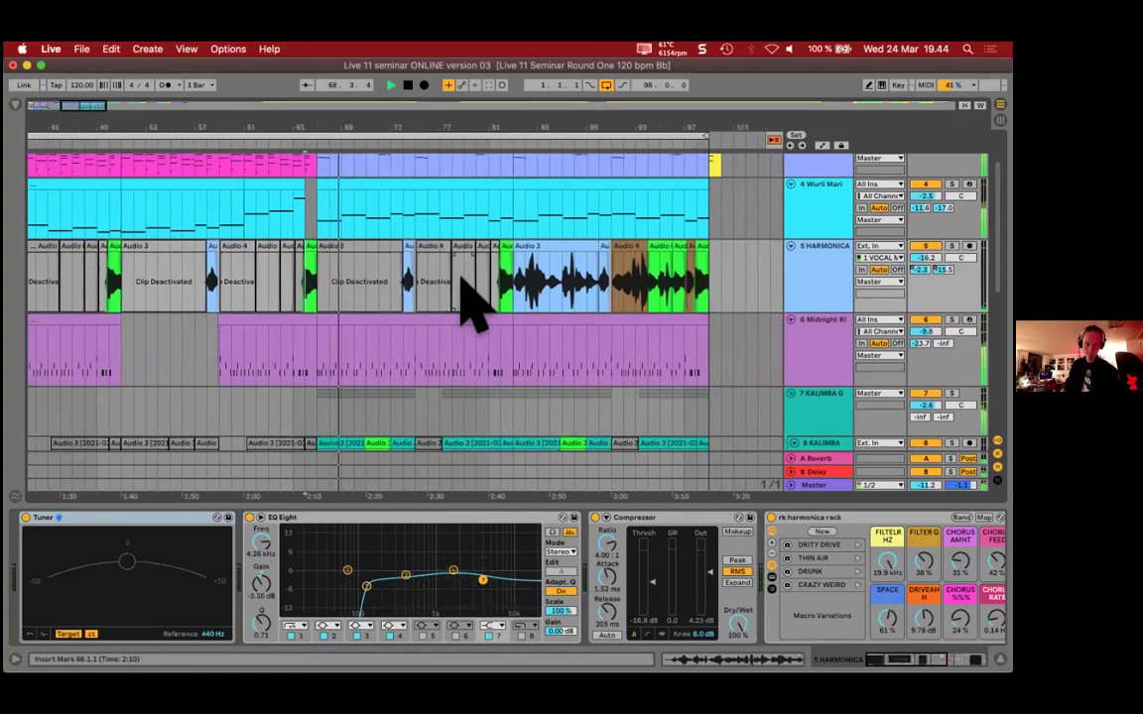
left_click(401, 319)
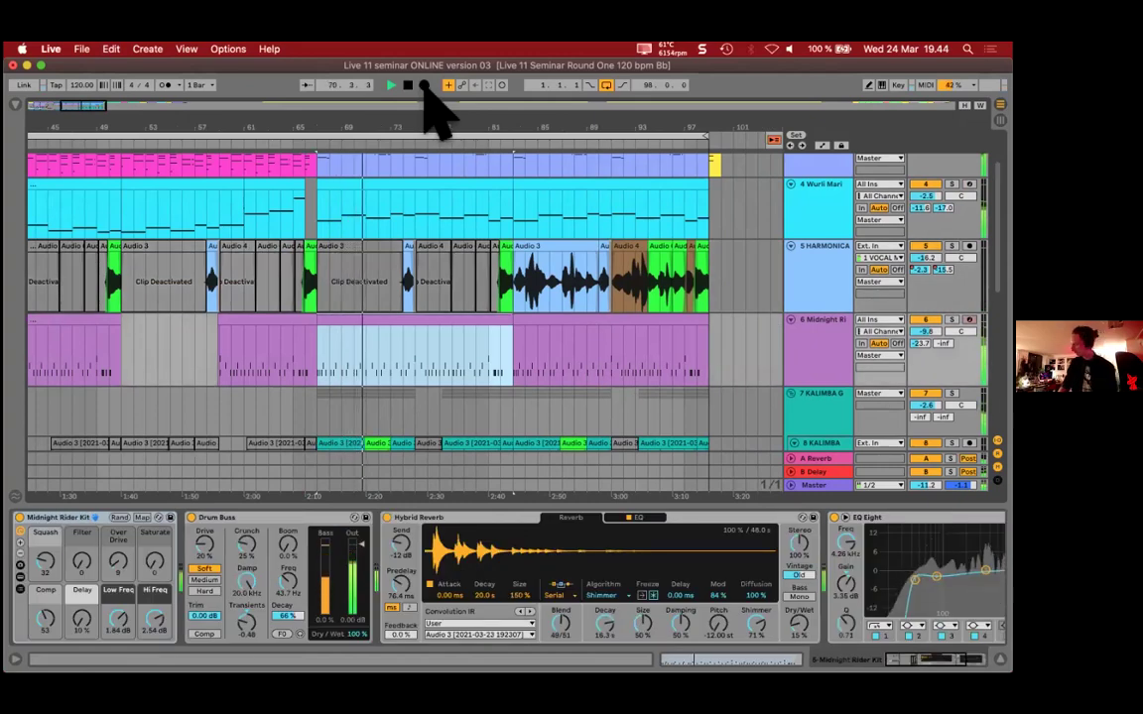
Step: Record a new drum take onto the Midnight Rider track in Arrangement, then stop playback
left_click(424, 85)
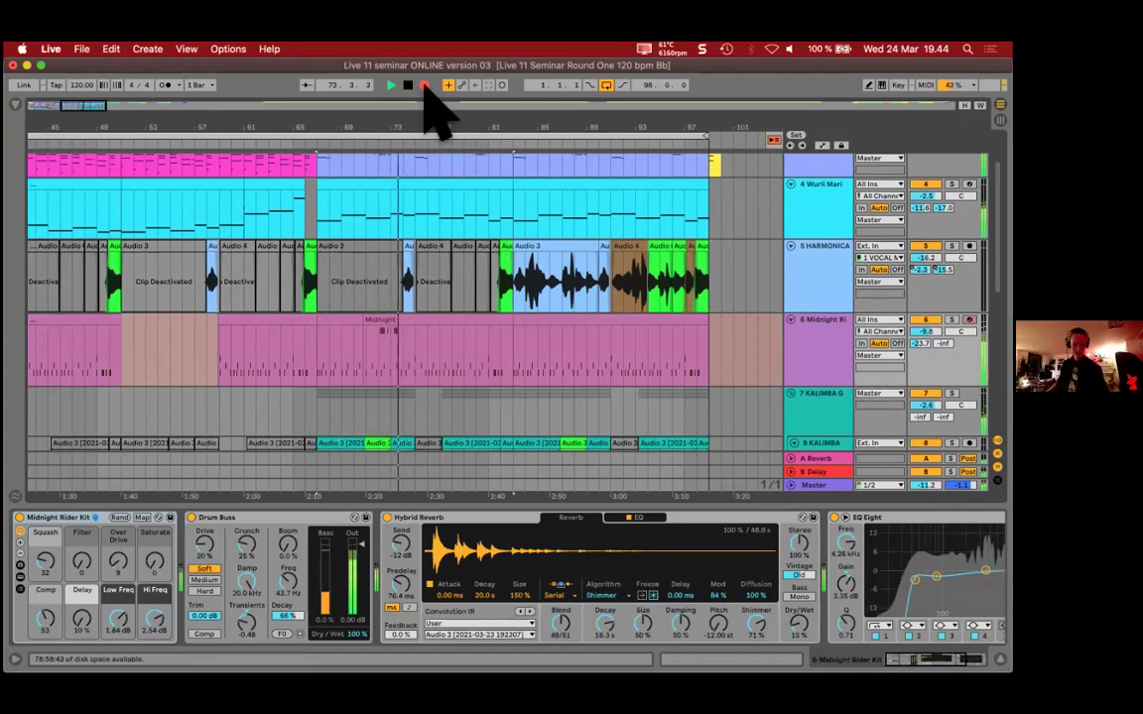
key("super+Tab")
key("super+Tab")
key("super+Tab")
key("super+Tab")
key("super+Tab")
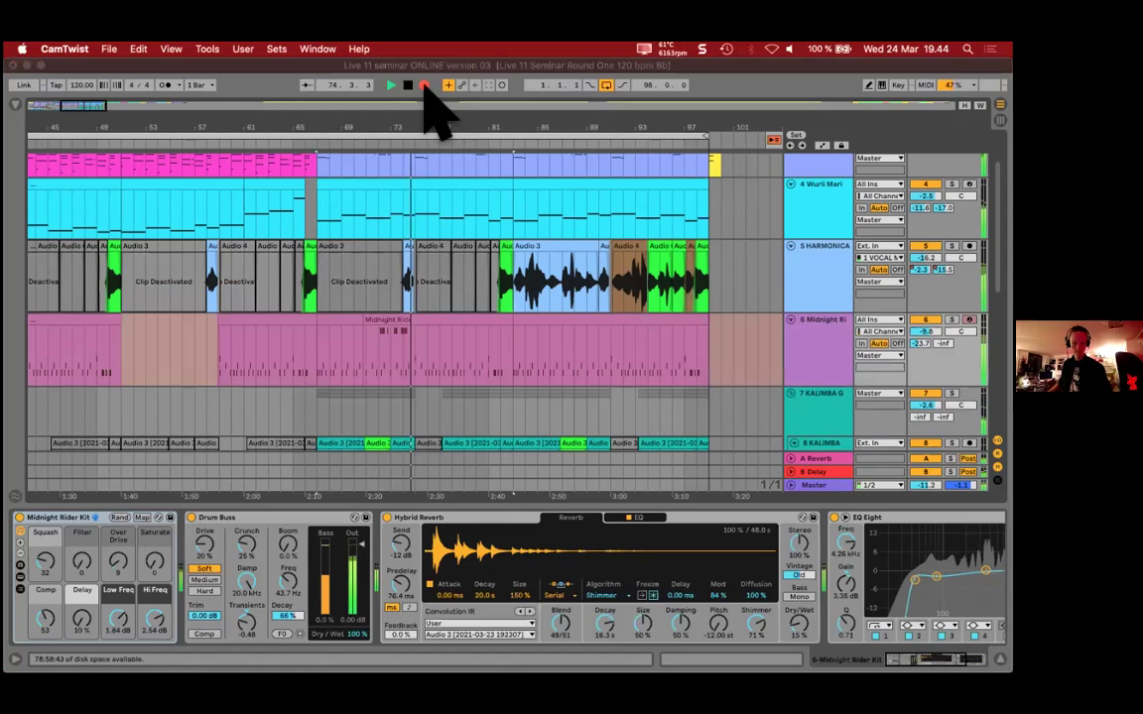
key("super+2")
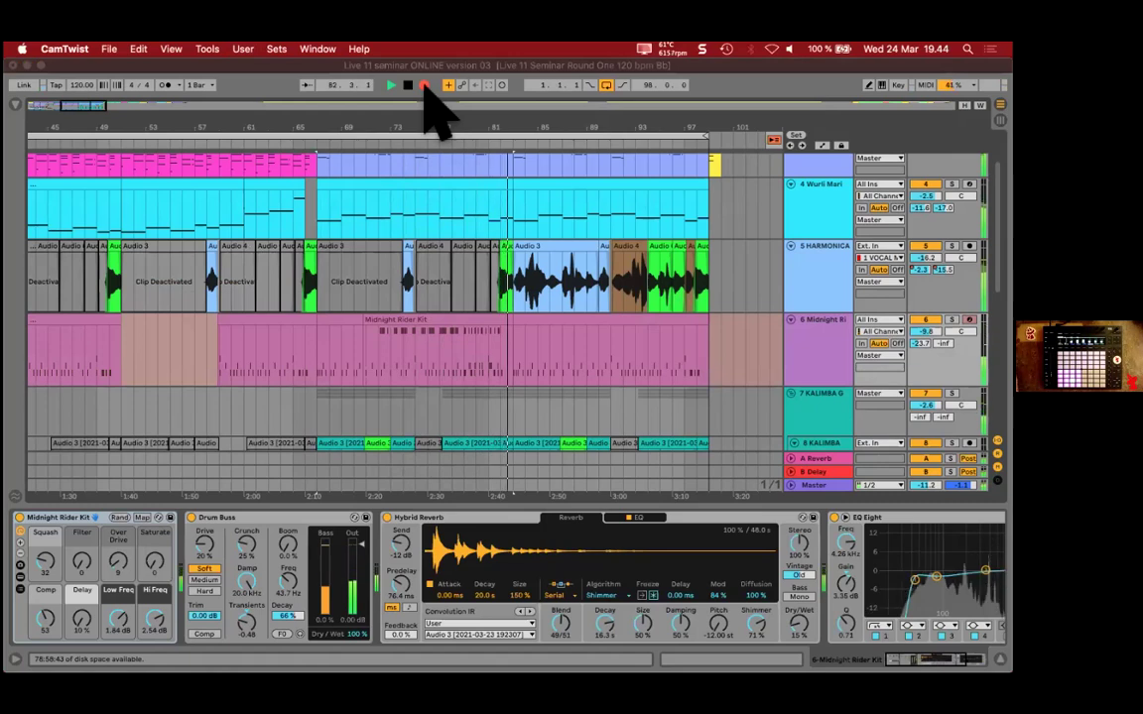
left_click(424, 85)
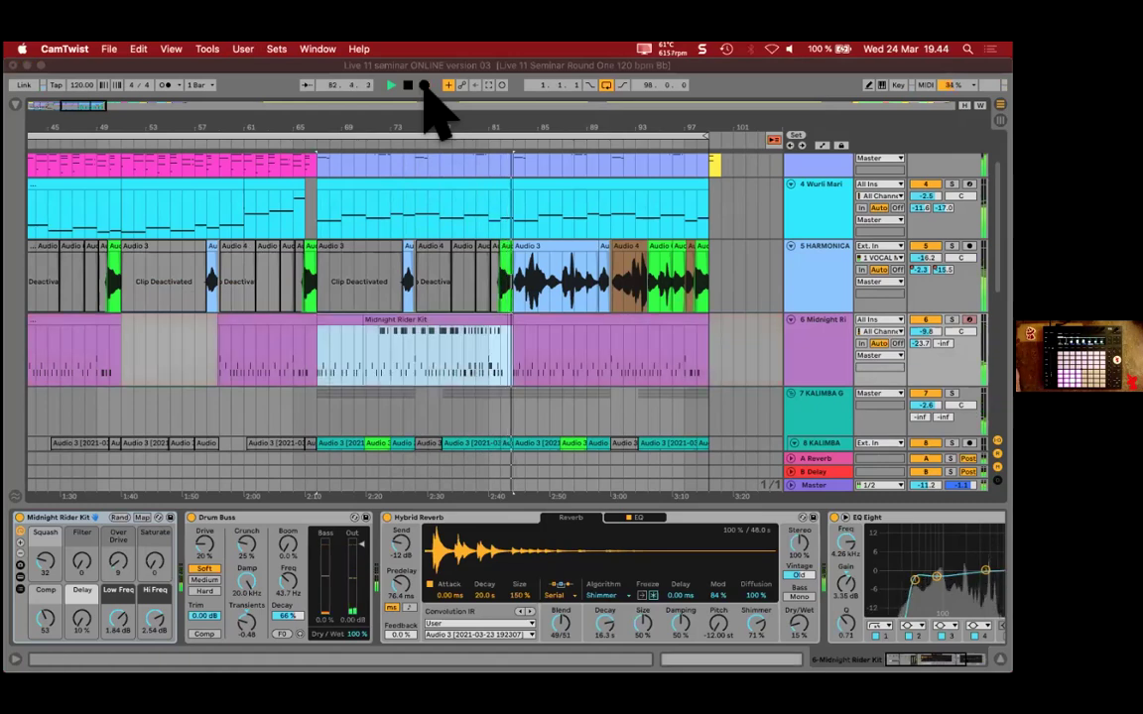
left_click(460, 321)
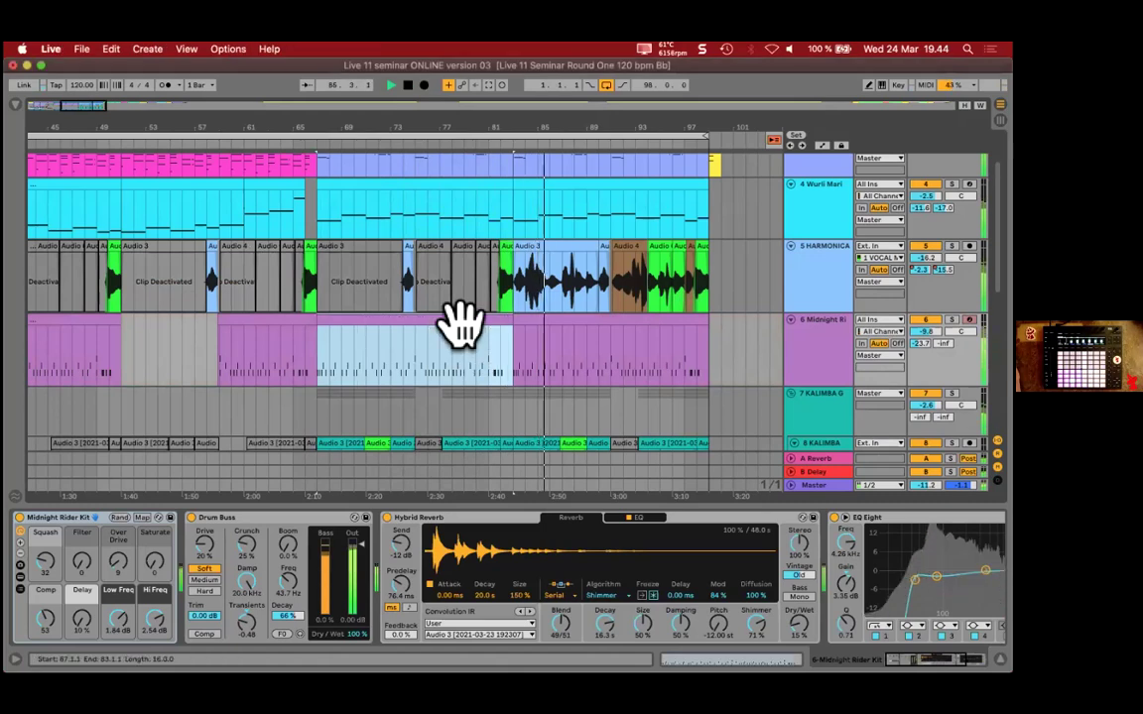
key("space")
Step: Return to bar 1, fold all tracks and play the arrangement from the start
left_click_drag(527, 128, 409, 87)
left_click(408, 86)
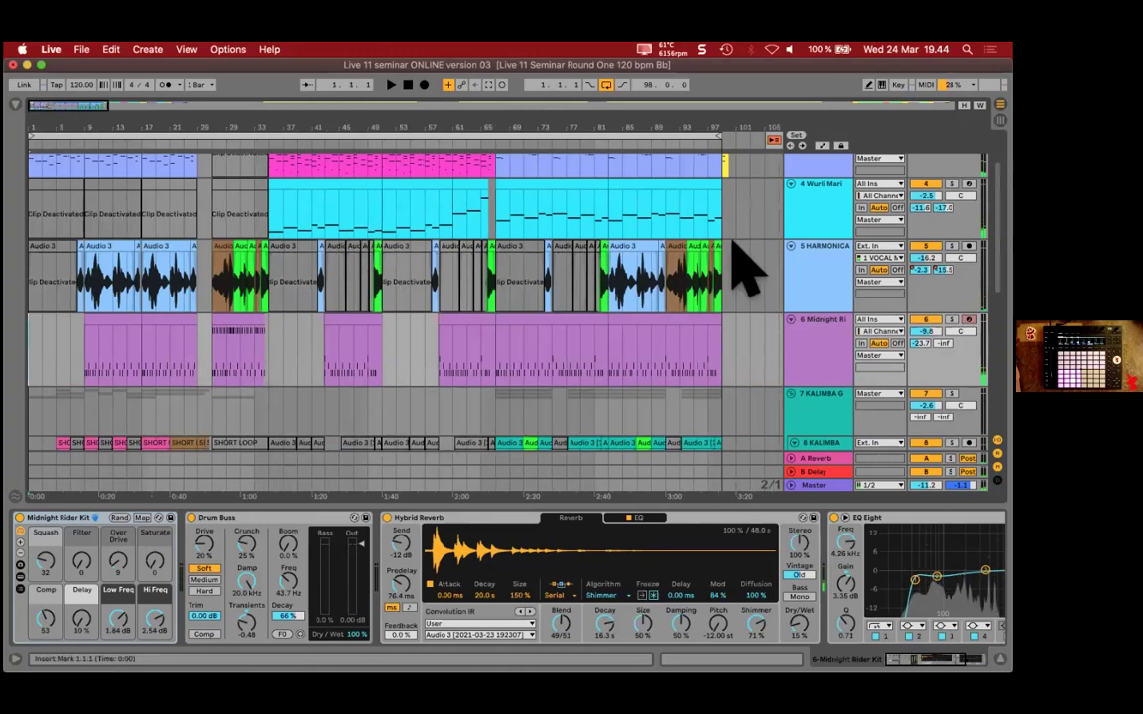
key("alt+u")
left_click(64, 173)
left_click_drag(103, 129, 96, 129)
key("space")
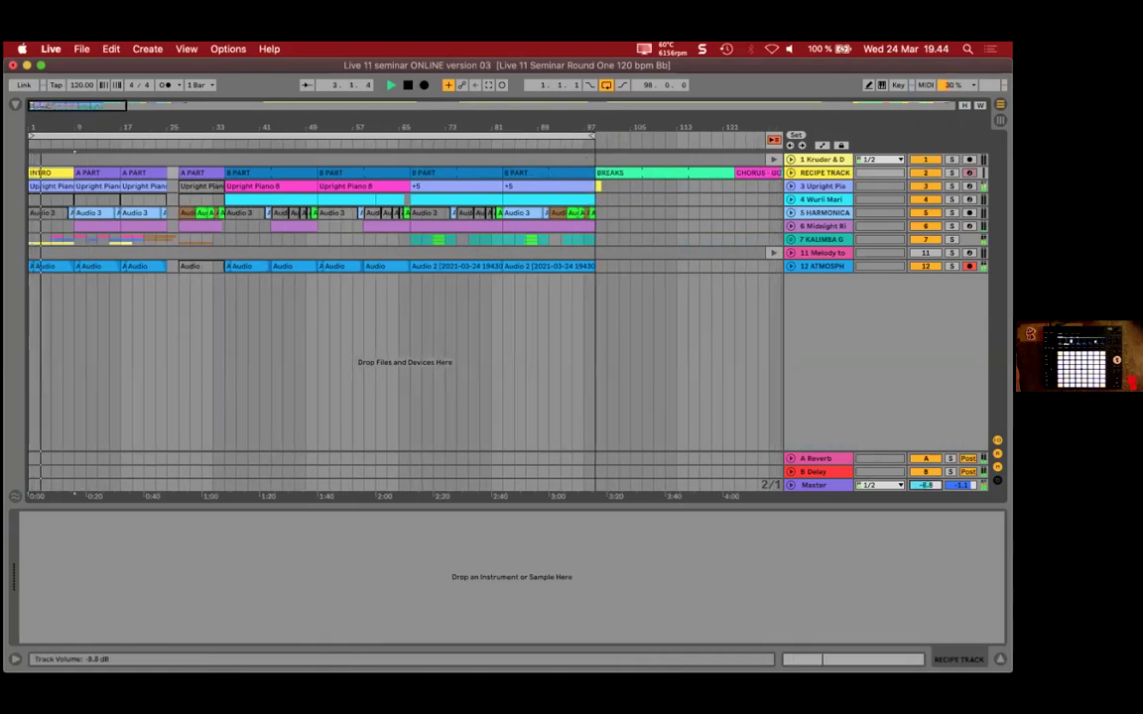
Step: Unfold the tracks to show their waveforms and hide the Detail View
key("super+Tab")
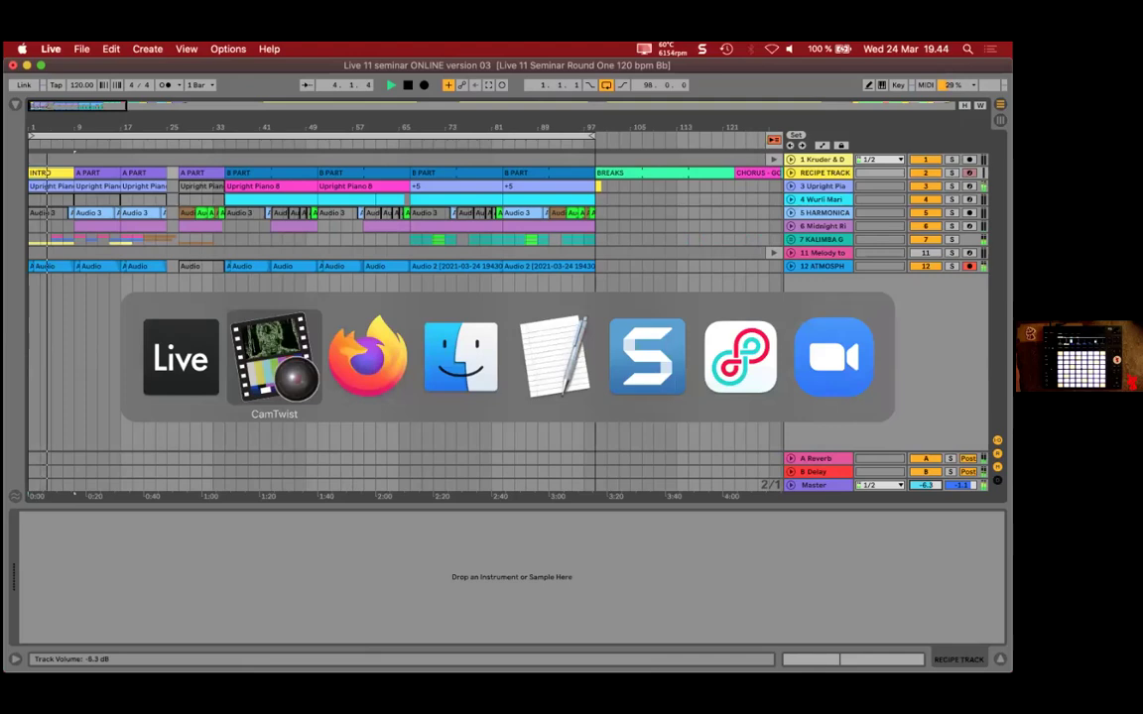
key("super+Tab")
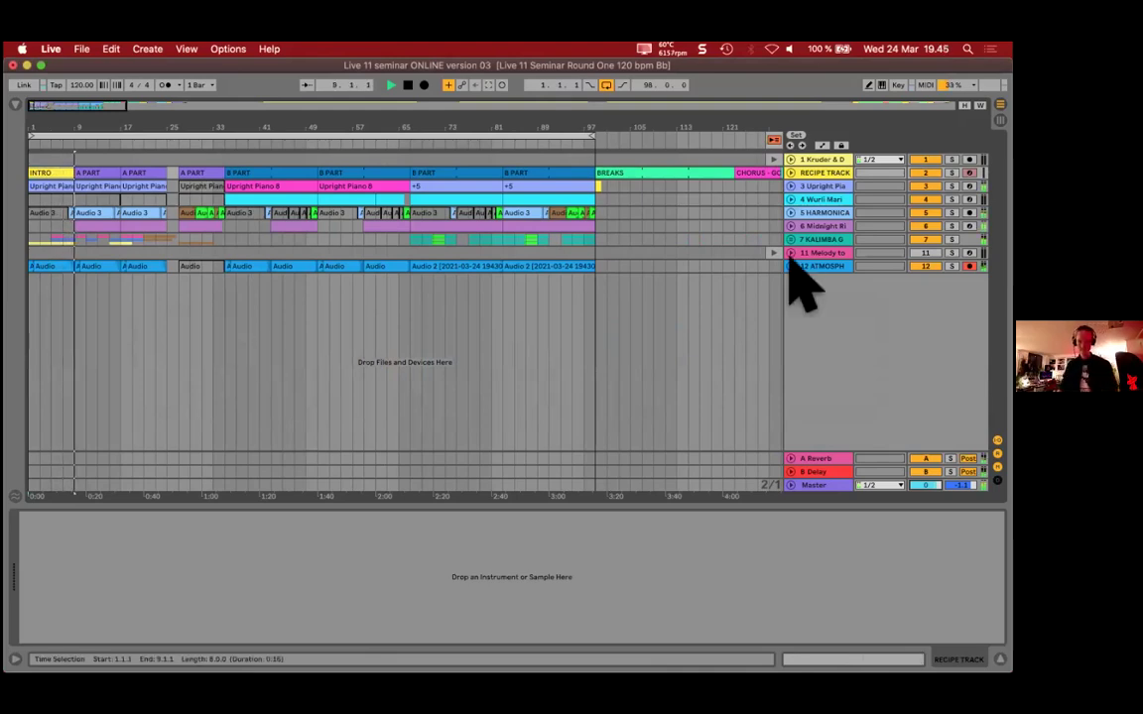
key("h")
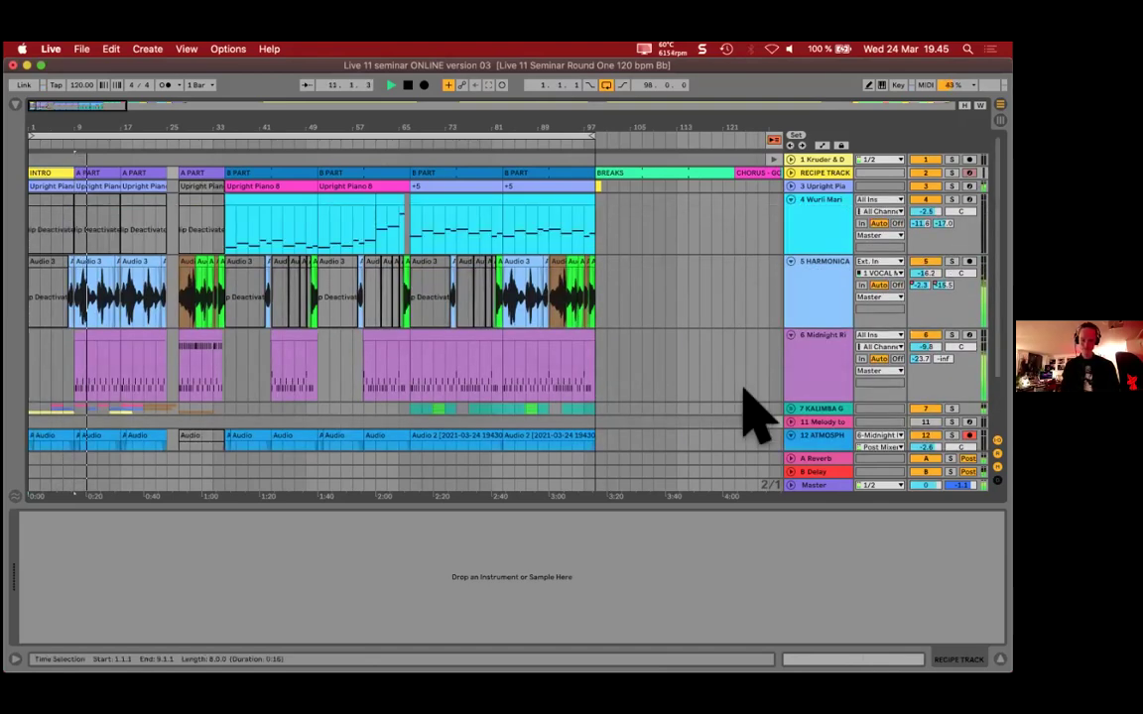
key("super+alt+l")
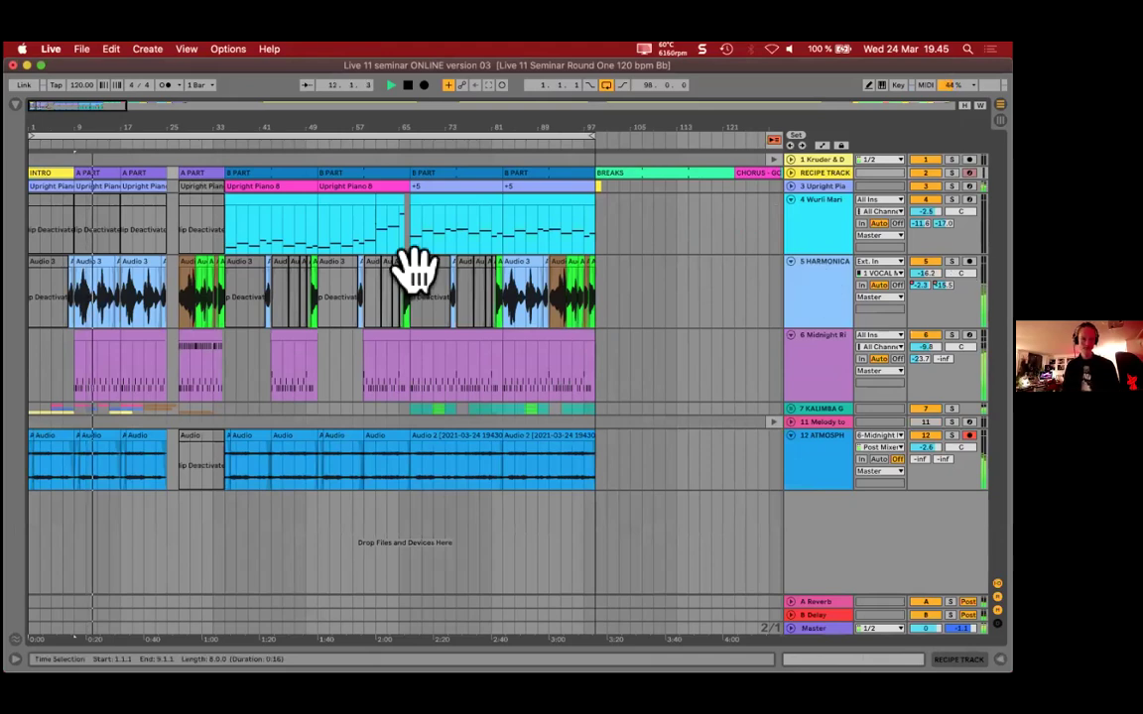
Step: Show the Master track's Glue Compressor and Limiter chain
scroll(32, 297, "up", 2)
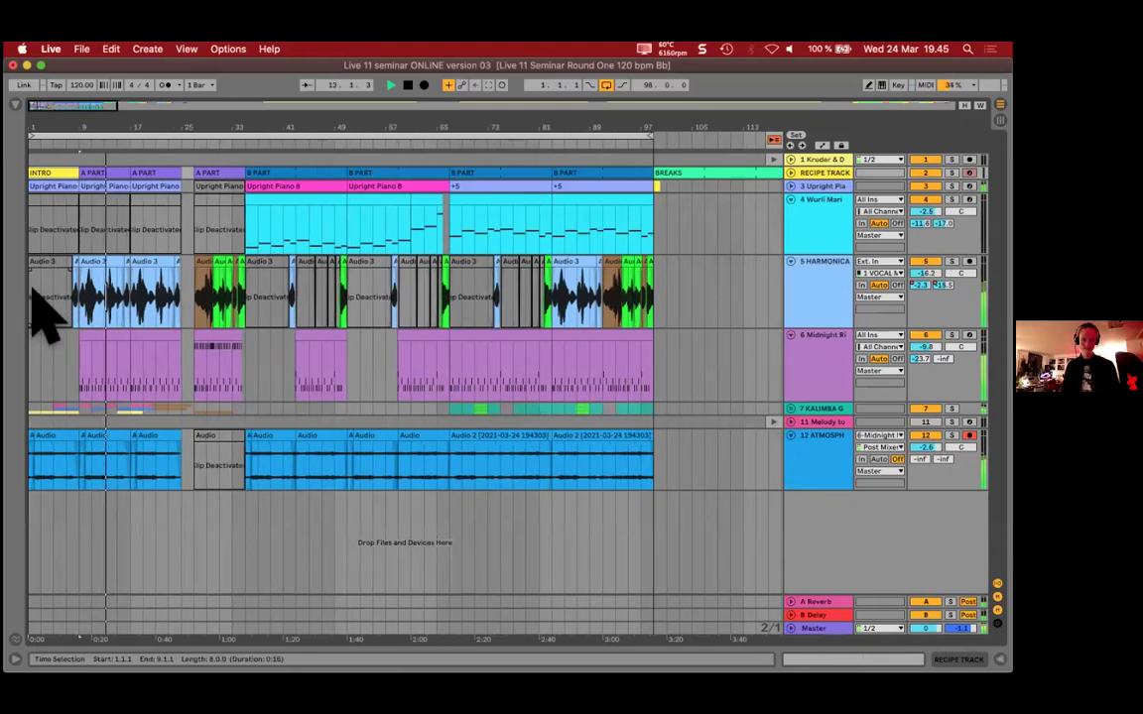
scroll(40, 313, "up", 1)
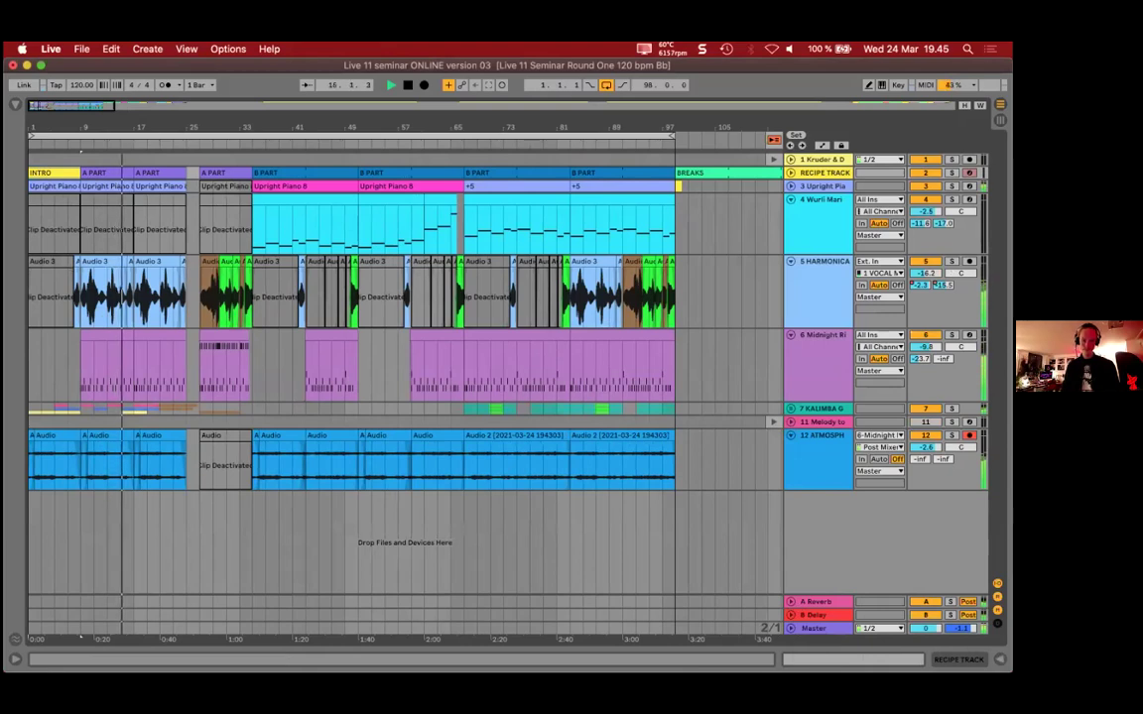
double_click(438, 408)
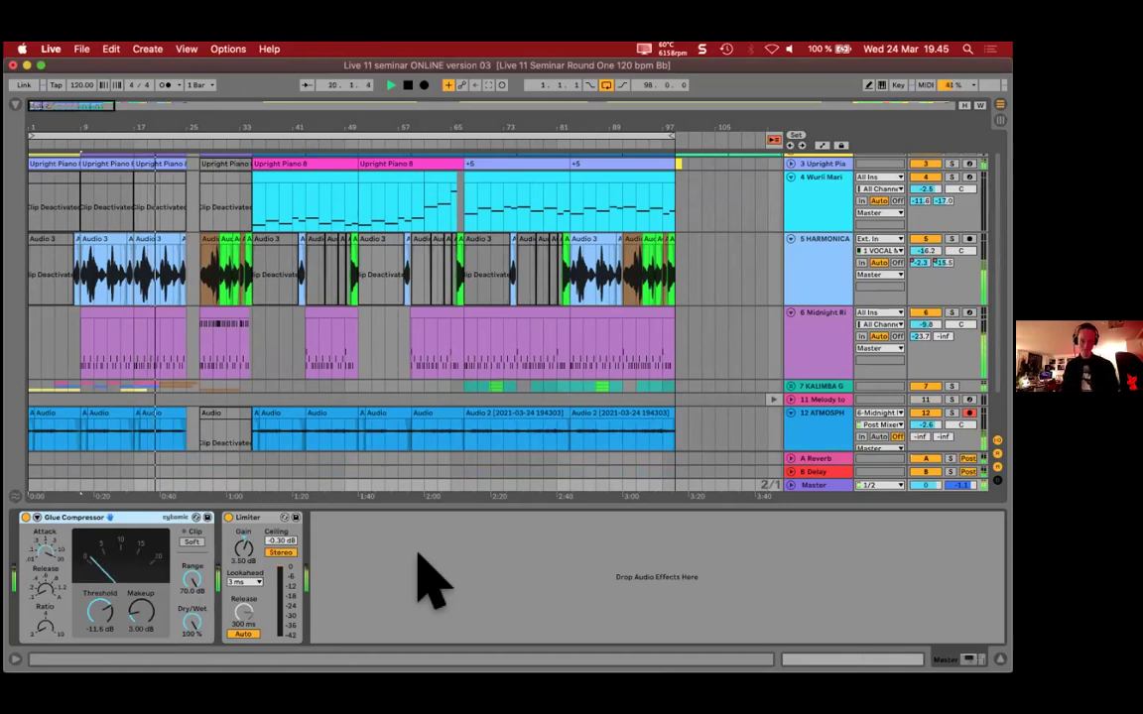
Step: Save the Set, enable Follow, hide Detail View, and select the Midnight Rider and ATMOSPHERE tracks
key("super+s")
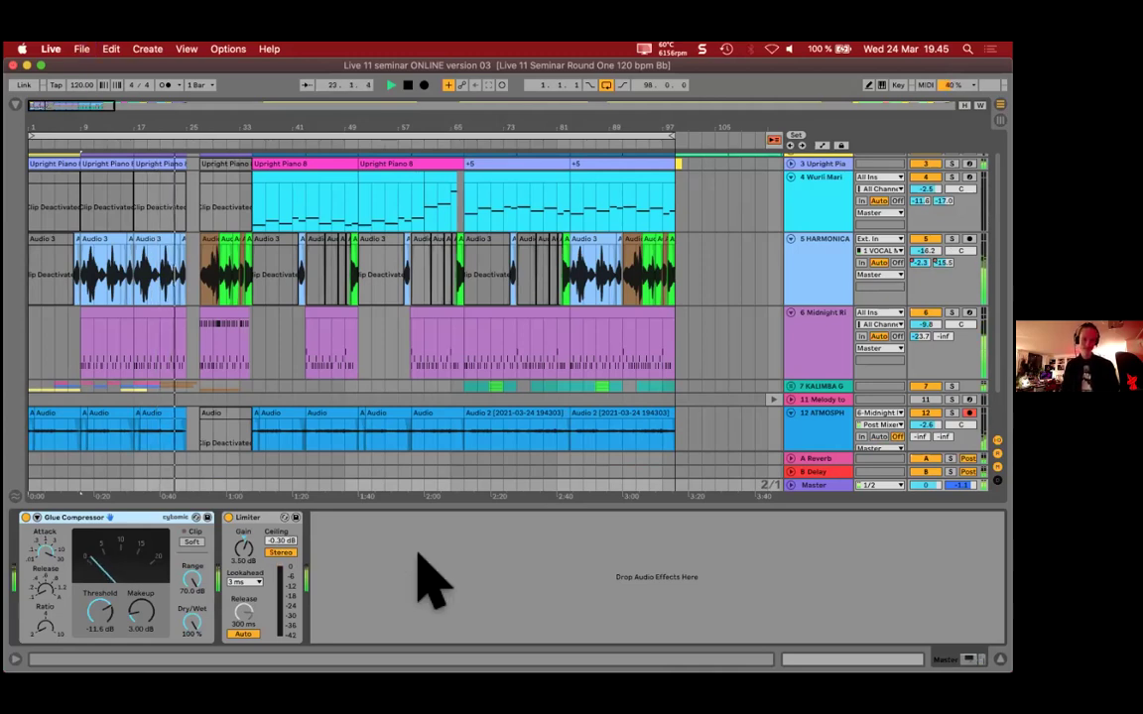
scroll(149, 298, "up", 5)
left_click(306, 85)
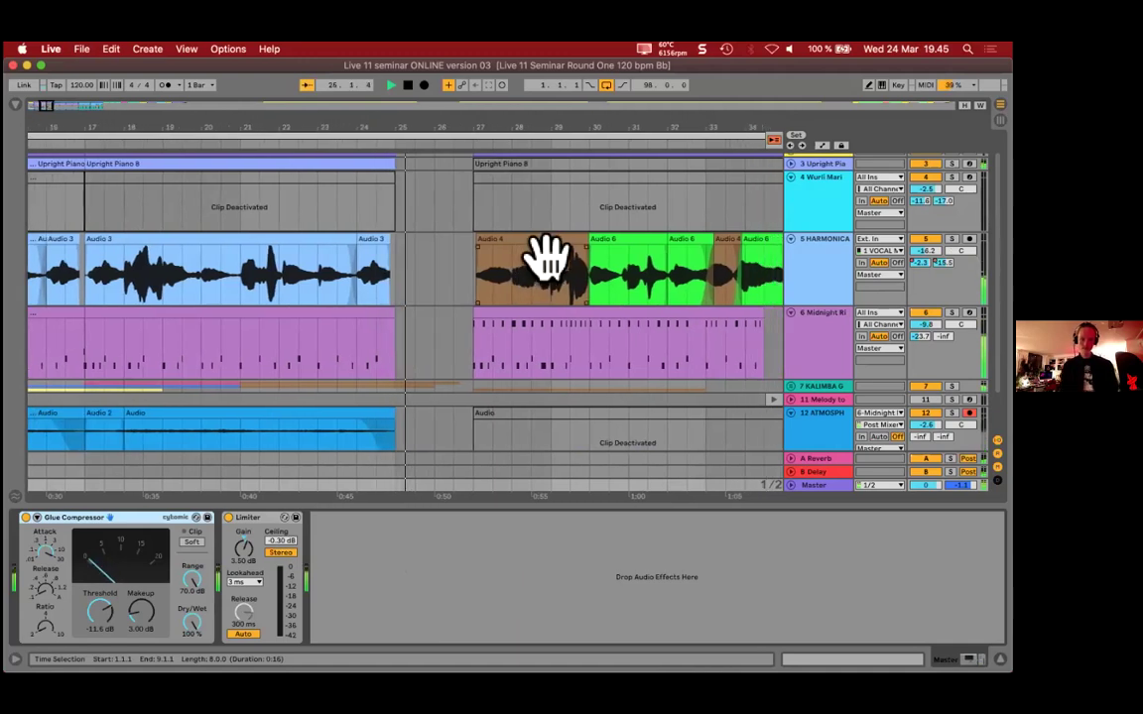
key("super+alt+l")
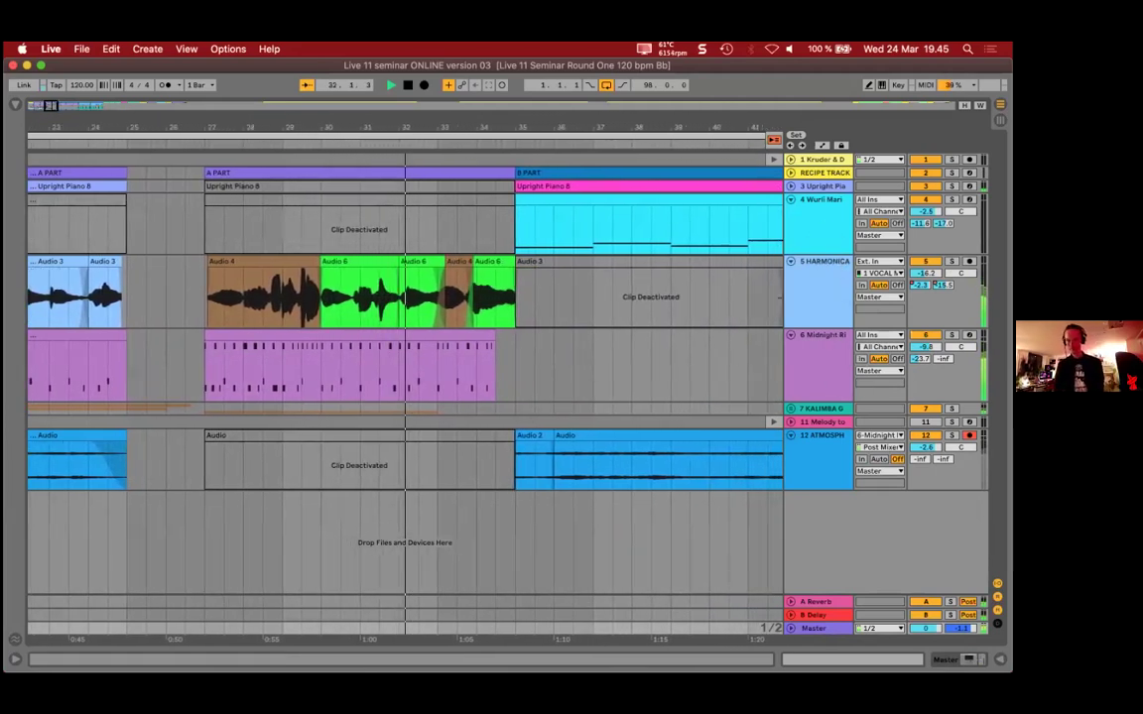
left_click(833, 359)
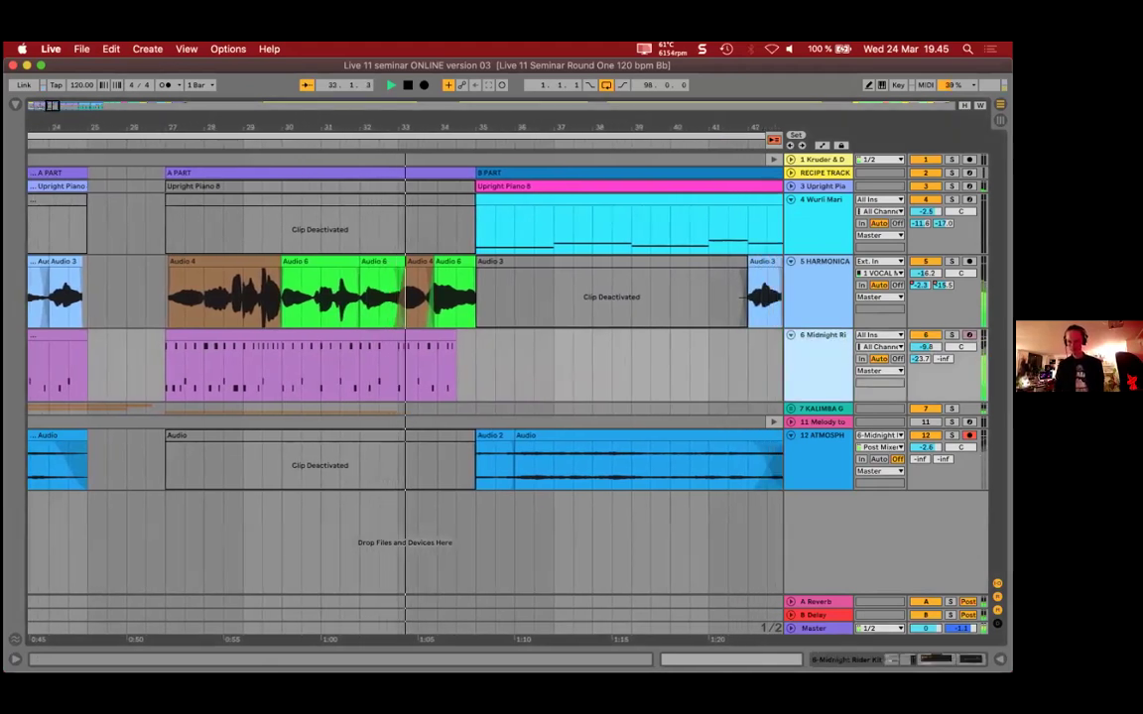
left_click(819, 461)
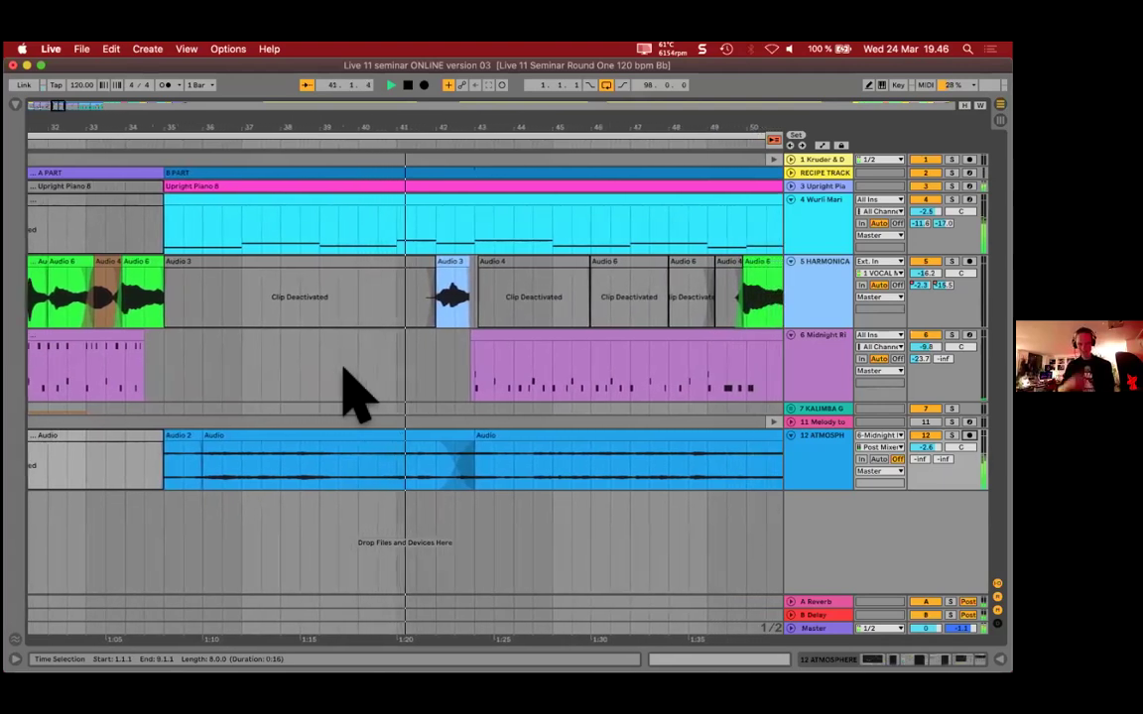
Step: Re-arm arrangement recording, unfold the Upright Piano track and show the B Delay return's Delay
left_click(424, 85)
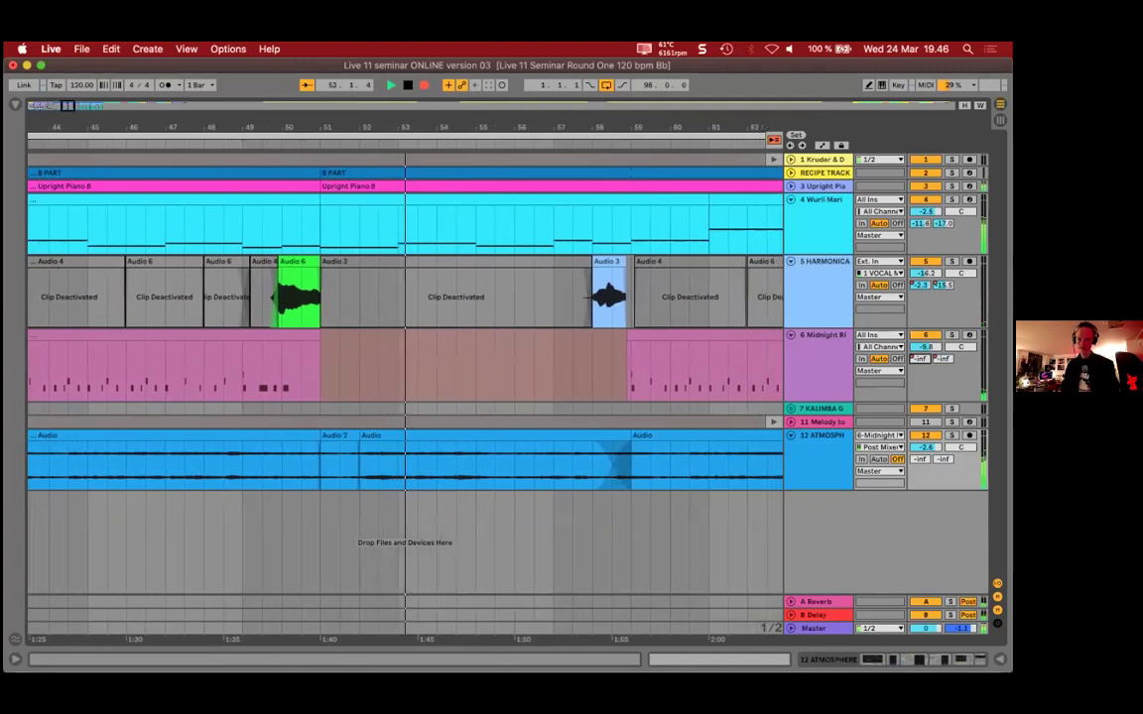
left_click(791, 187)
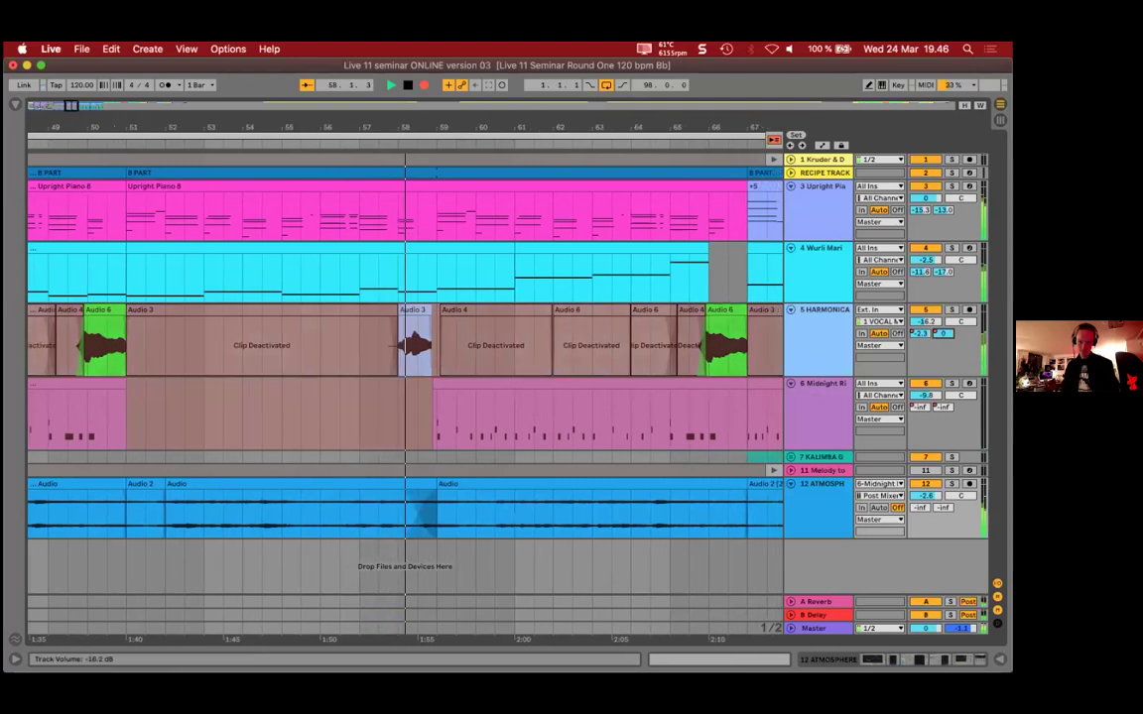
double_click(821, 617)
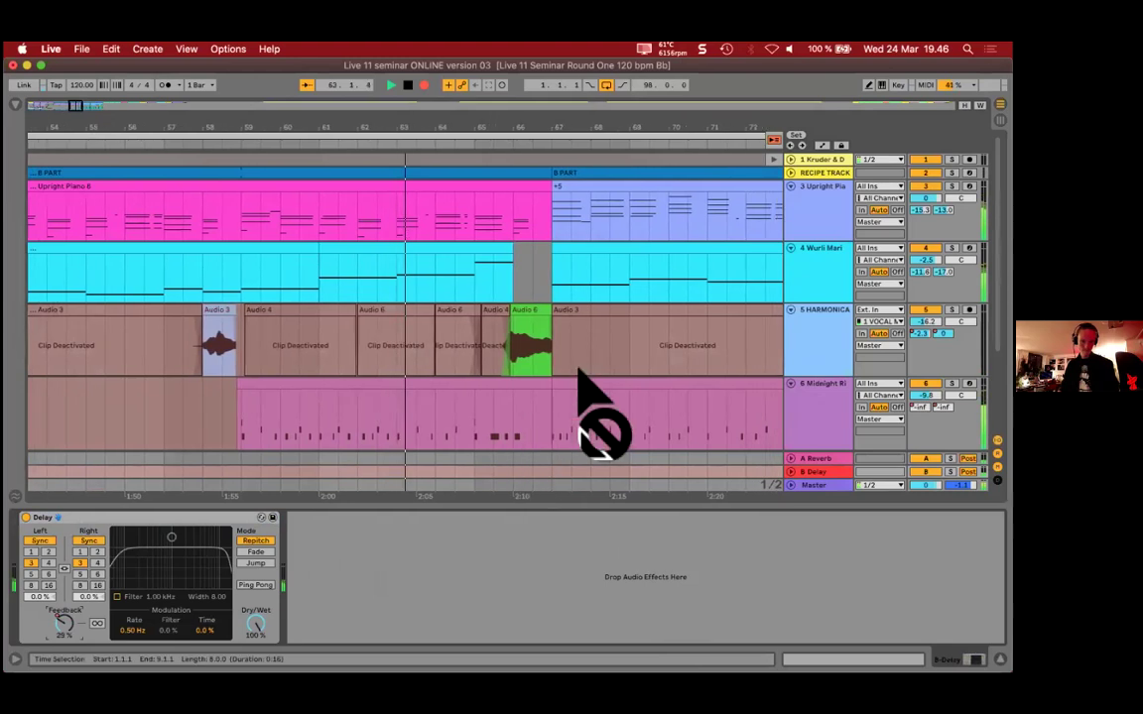
Step: Freeze the Delay, narrow its filter to 721 Hz width 3.52, and search the browser for 'auto'
scroll(558, 337, "down", 3)
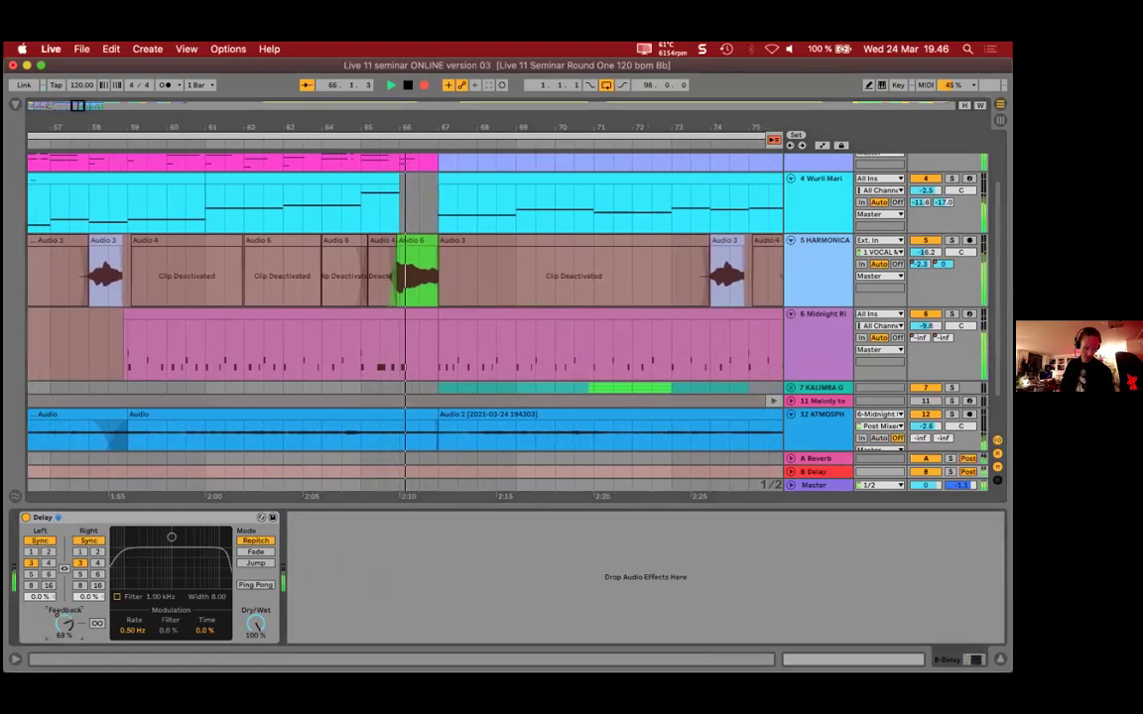
left_click(96, 622)
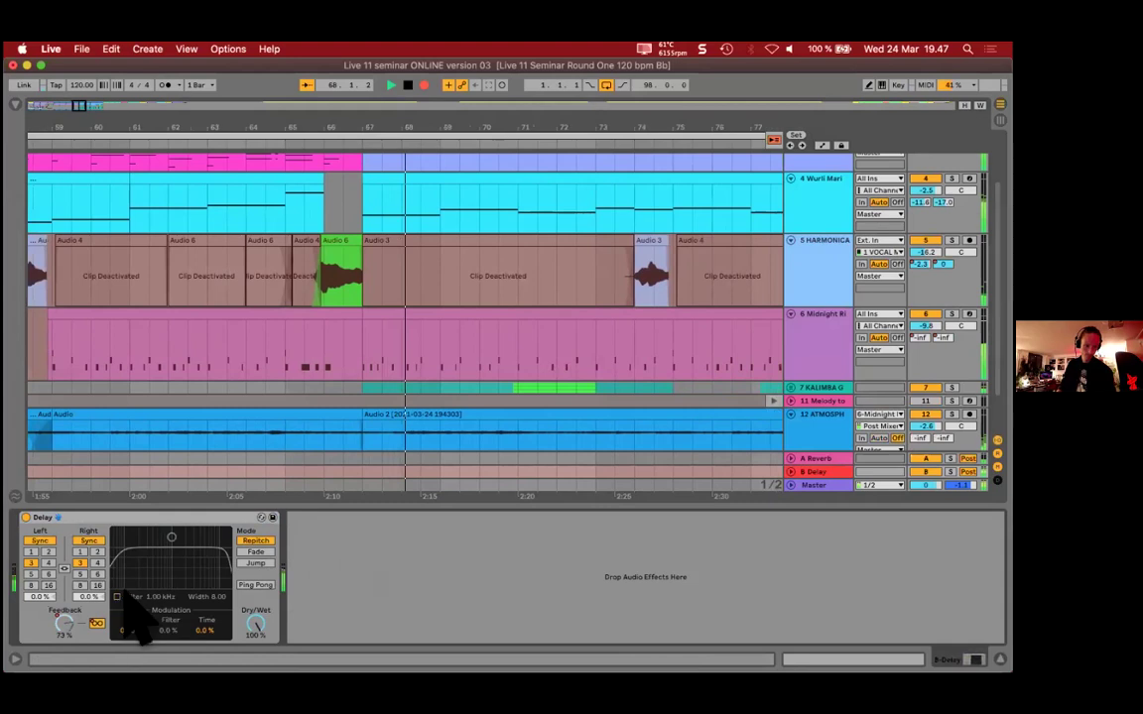
left_click_drag(171, 536, 165, 565)
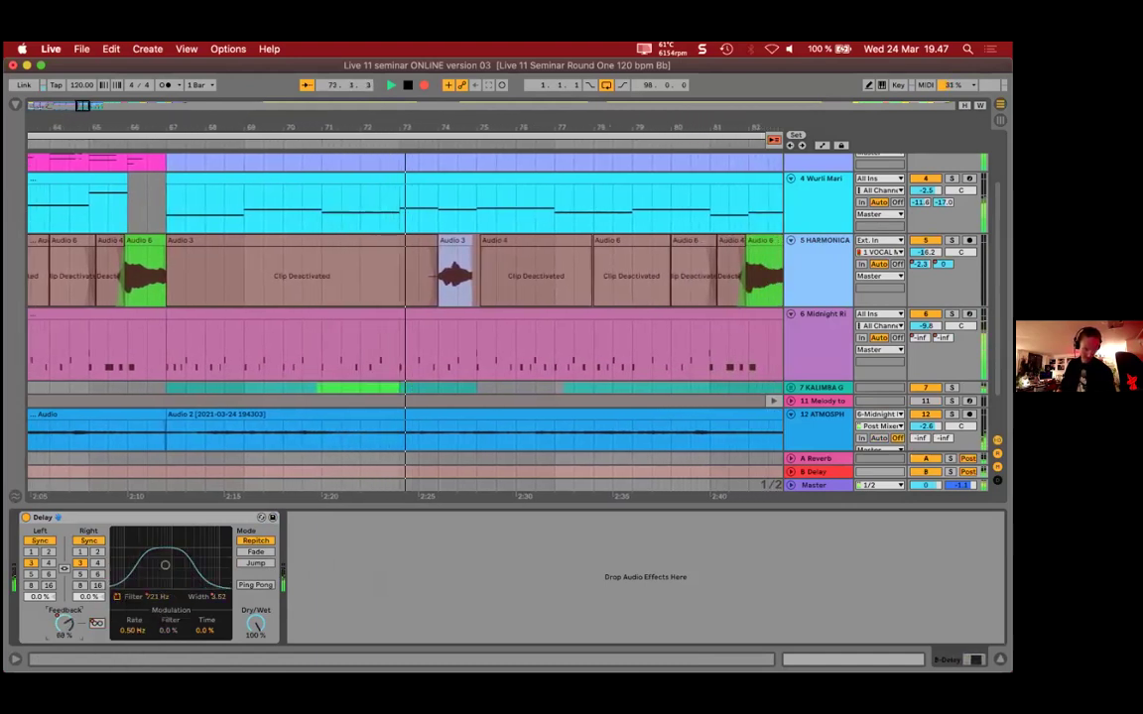
left_click(97, 623)
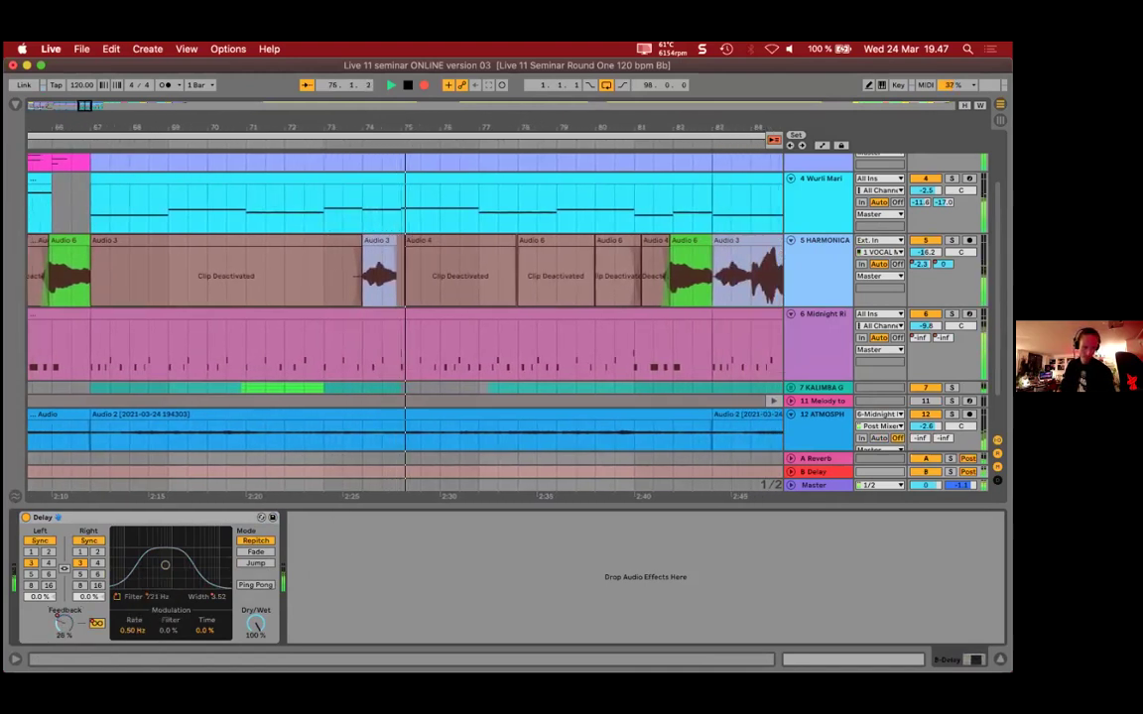
key("super+alt+b")
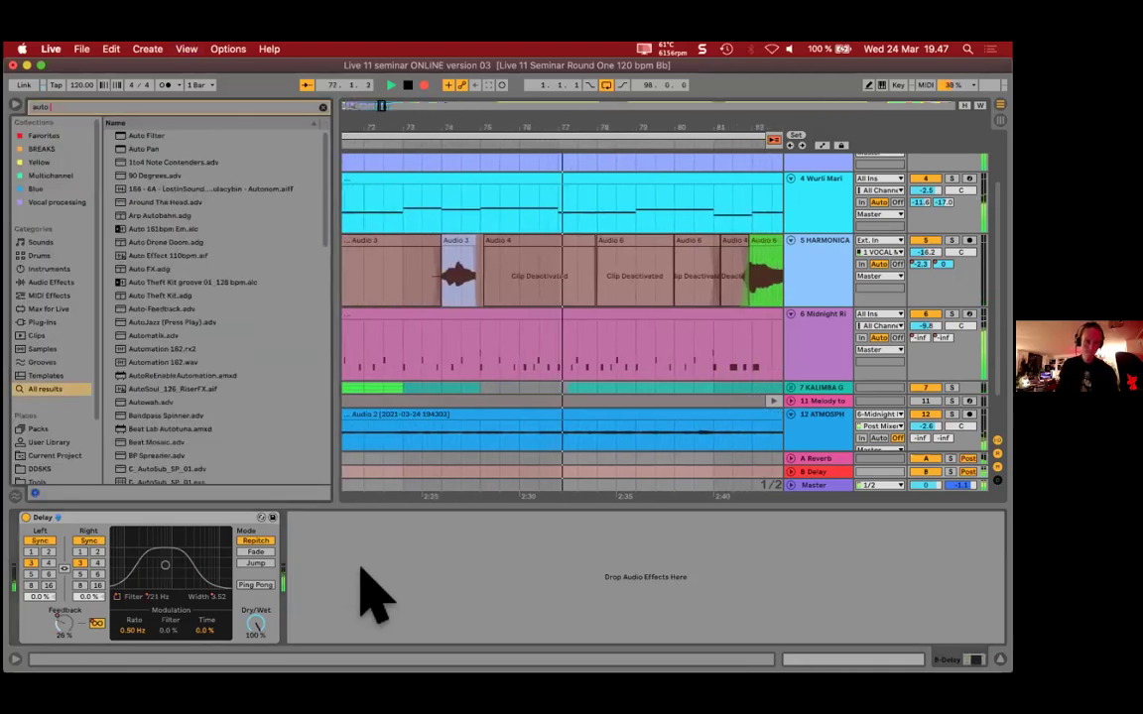
Step: Add Auto Filter after the Delay with cutoff 19.2 kHz and resonance 24%
key("Down")
key("Return")
mouse_move(455, 591)
left_mouse_down()
mouse_move(400, 574)
mouse_move(463, 584)
left_mouse_up()
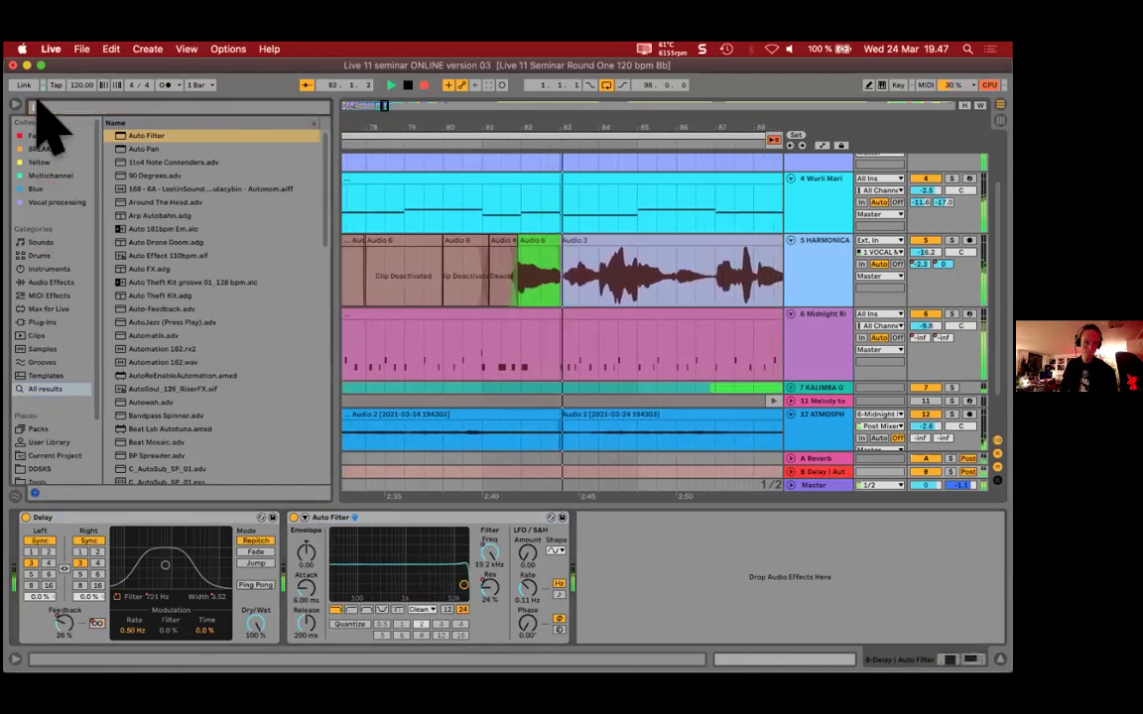
Step: Hide the browser and shorten the Wurli Marimba clip to end near bar 91
left_click(39, 106)
key("super+alt+b")
left_click(383, 332)
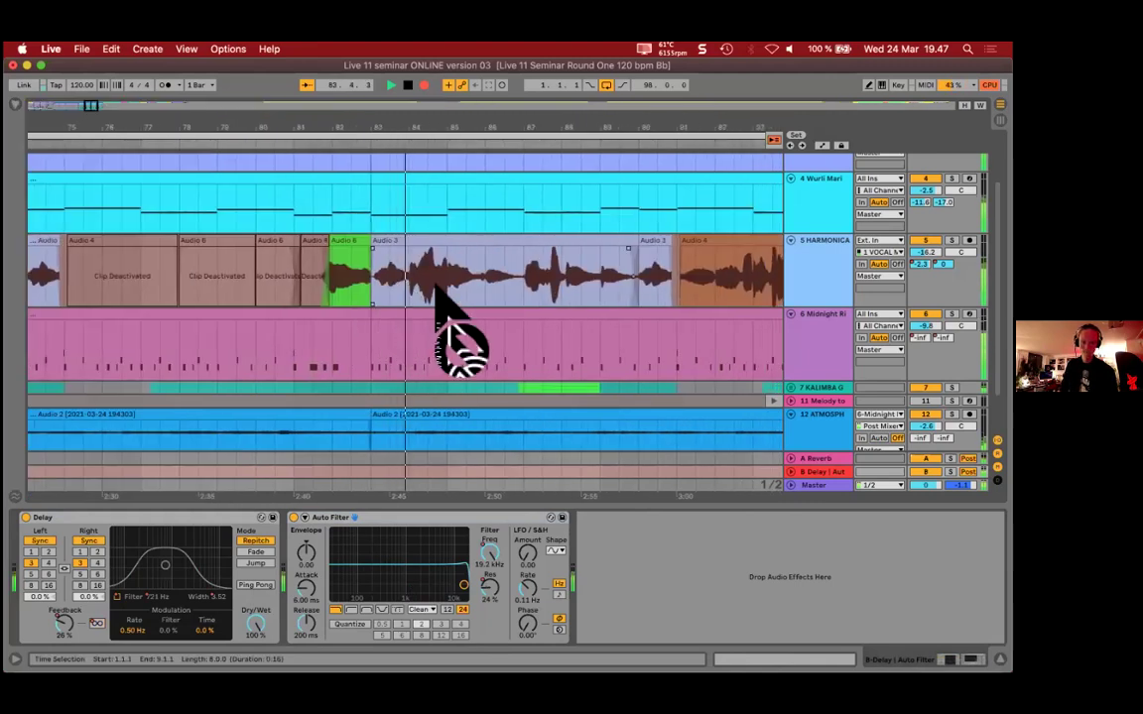
scroll(448, 328, "down", 5)
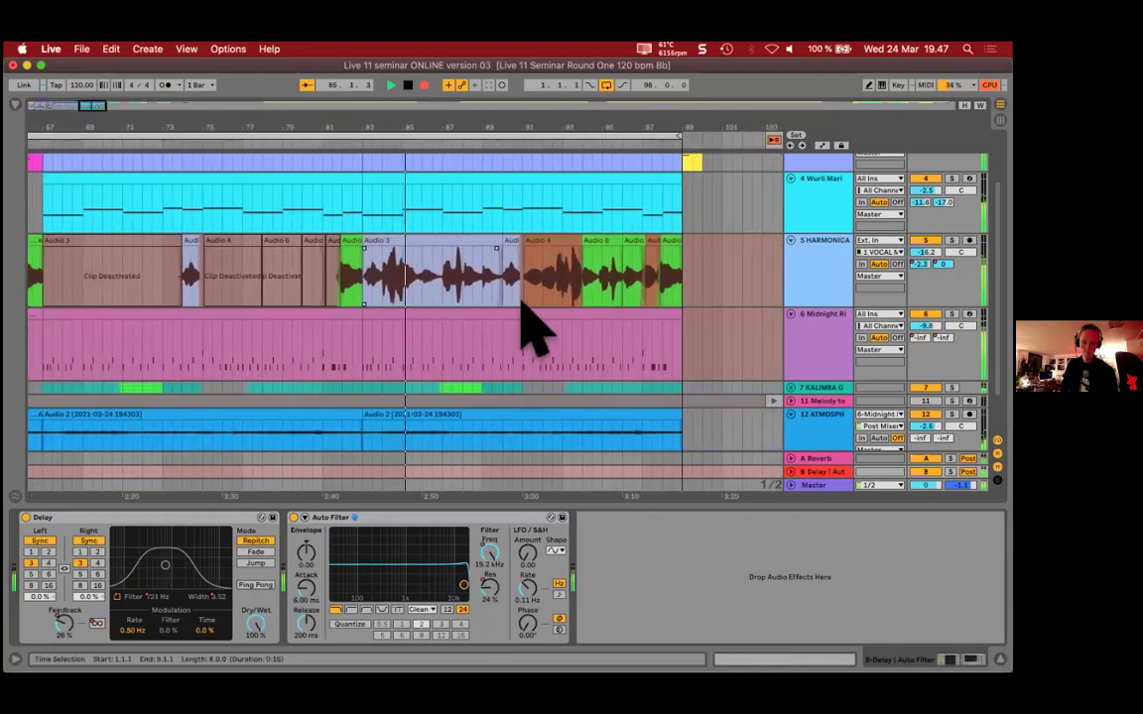
scroll(555, 297, "up", 1)
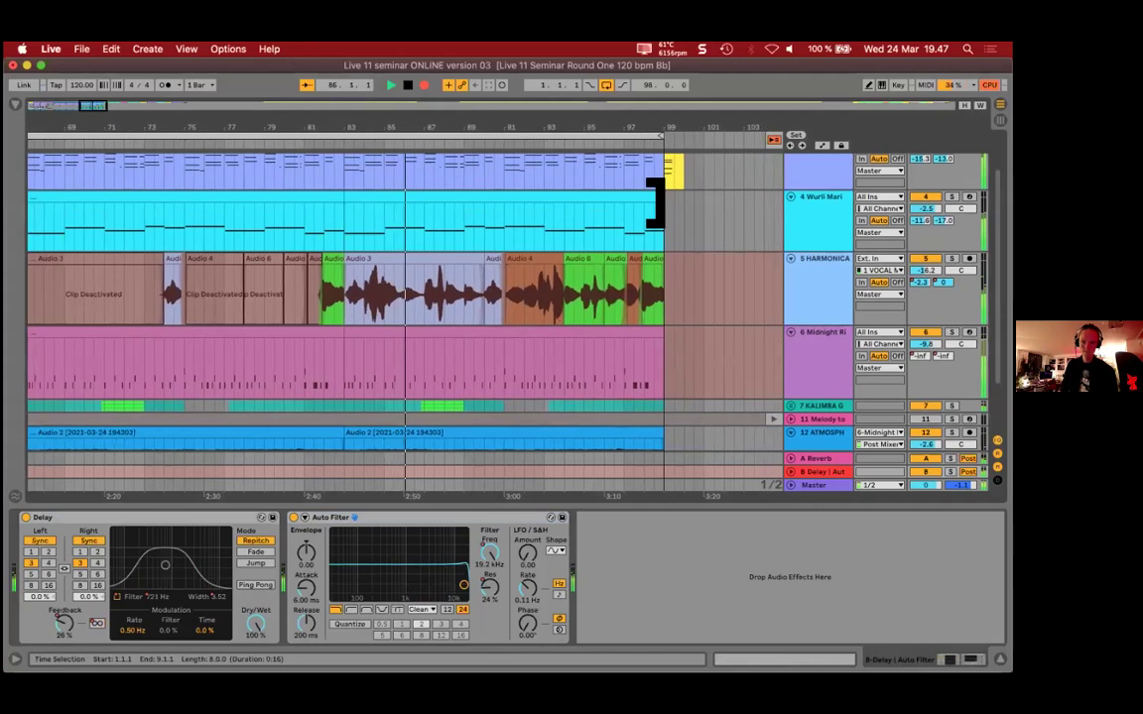
left_click_drag(633, 205, 502, 203)
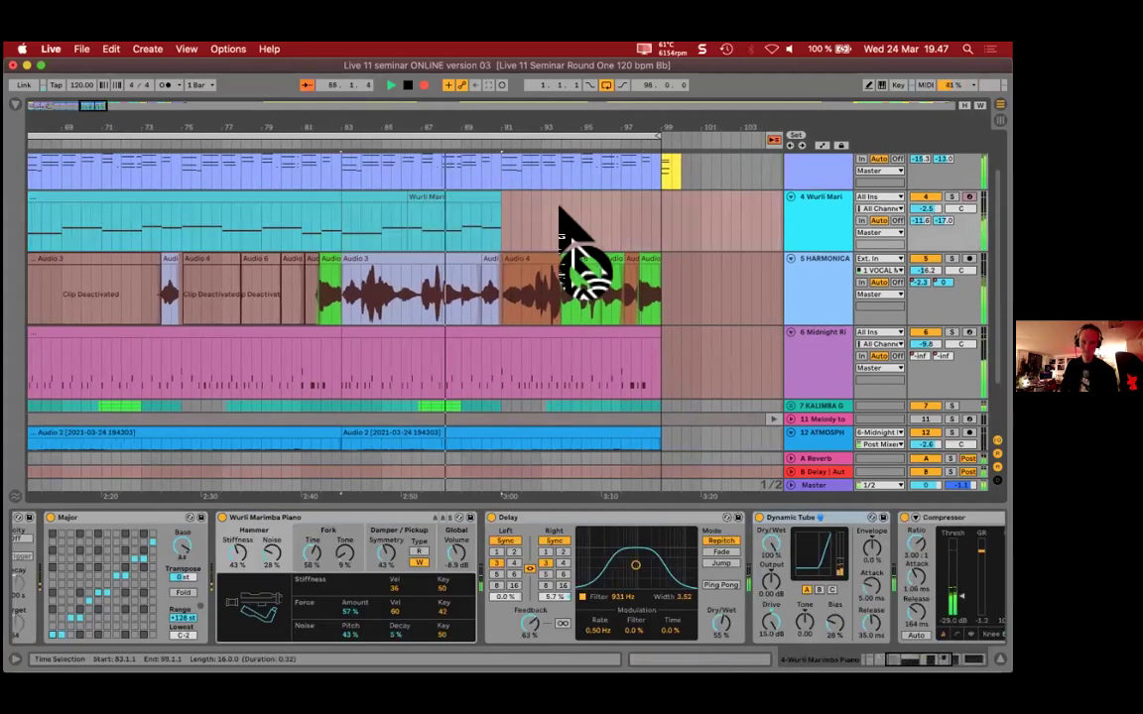
Step: Trim the Upright Piano clip to bar 91, select bars 83–91, and shorten the Midnight Rider clip
scroll(585, 223, "up", 3)
left_click(460, 198)
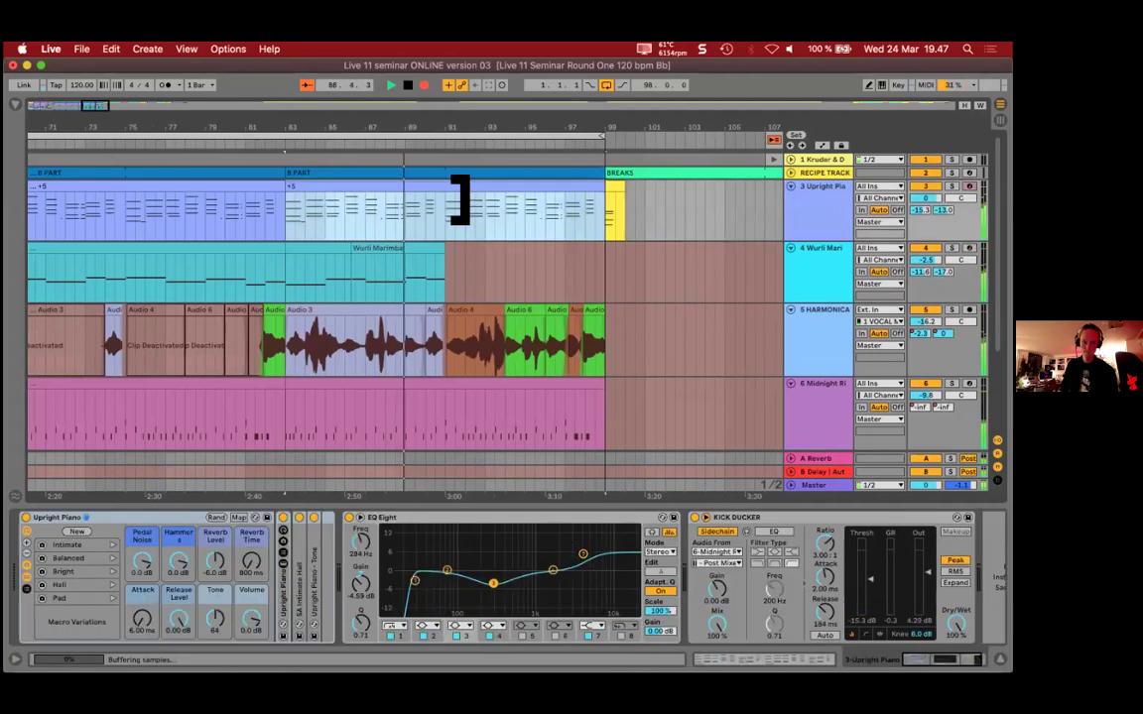
left_click_drag(459, 198, 445, 199)
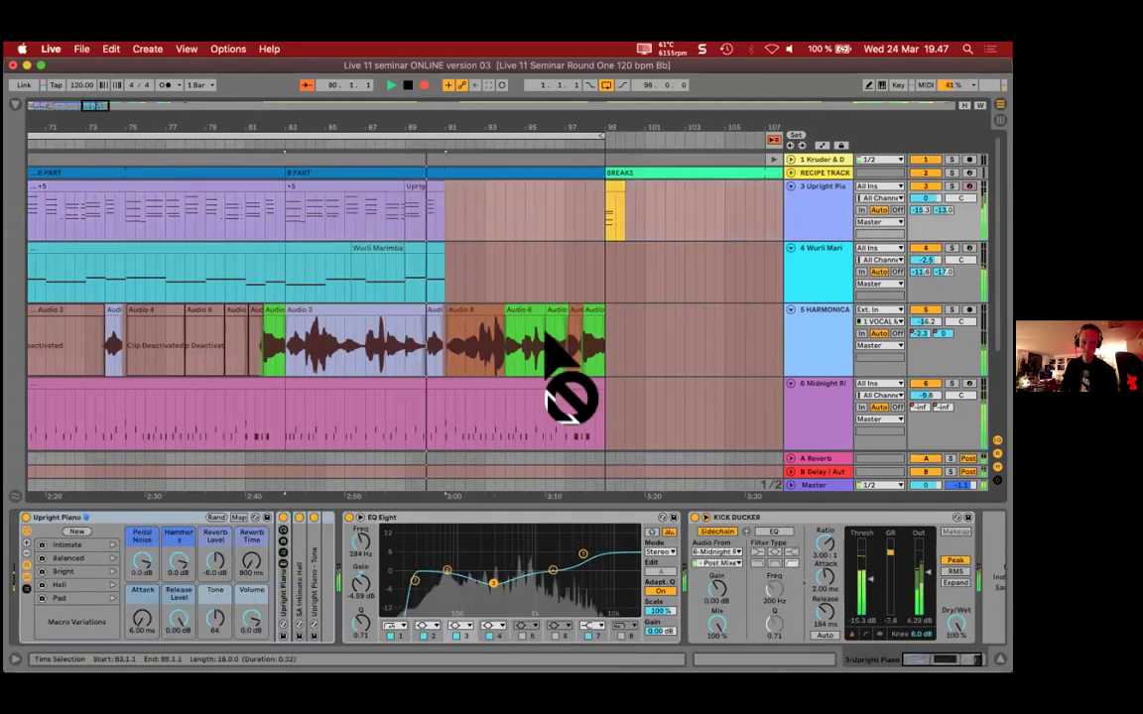
scroll(545, 332, "down", 2)
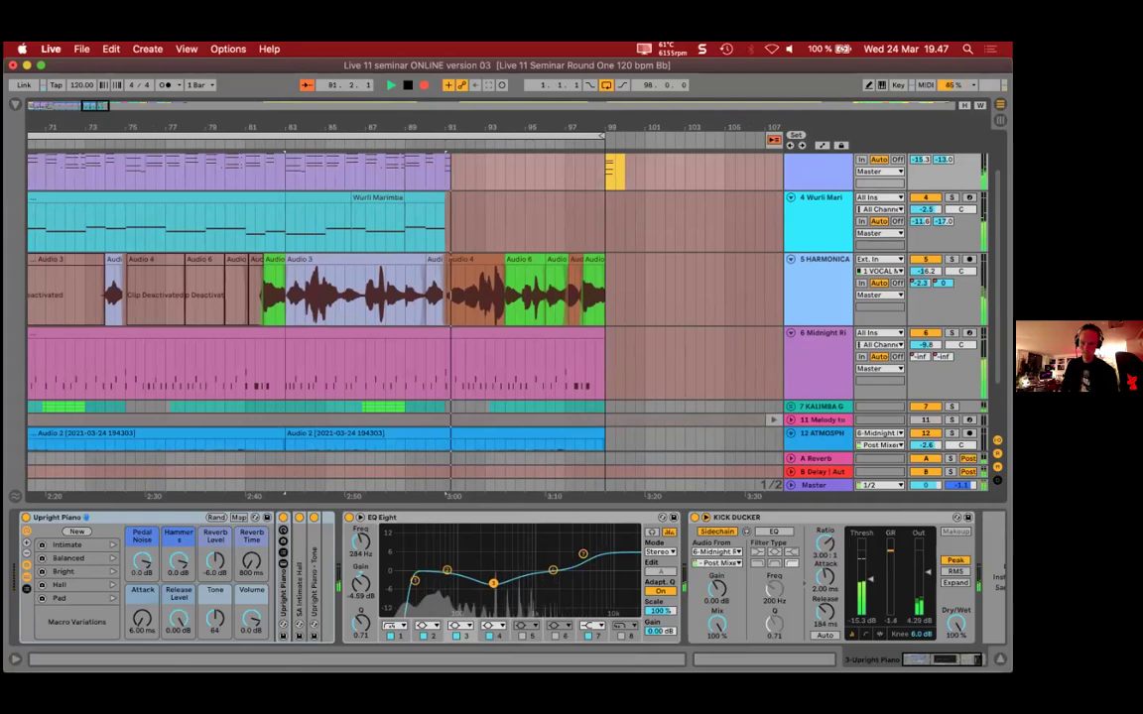
left_click(441, 137)
left_click_drag(604, 335, 526, 342)
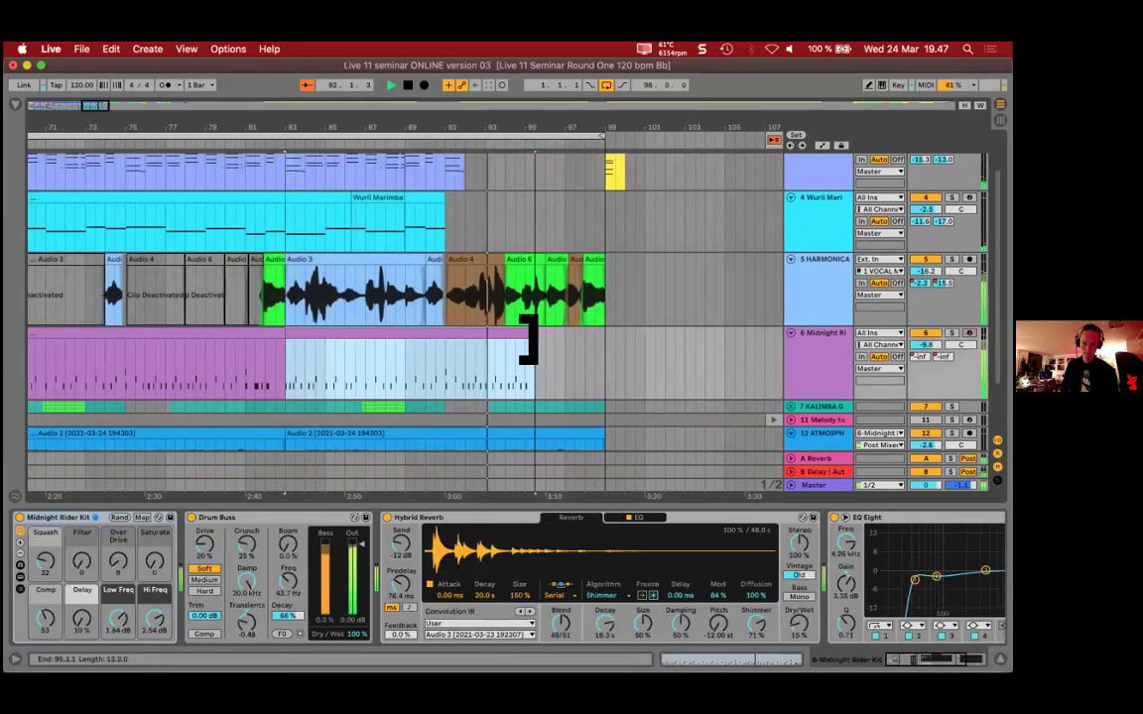
Step: Draw a fade-out at the end of the Atmosphere clip
scroll(664, 357, "down", 2)
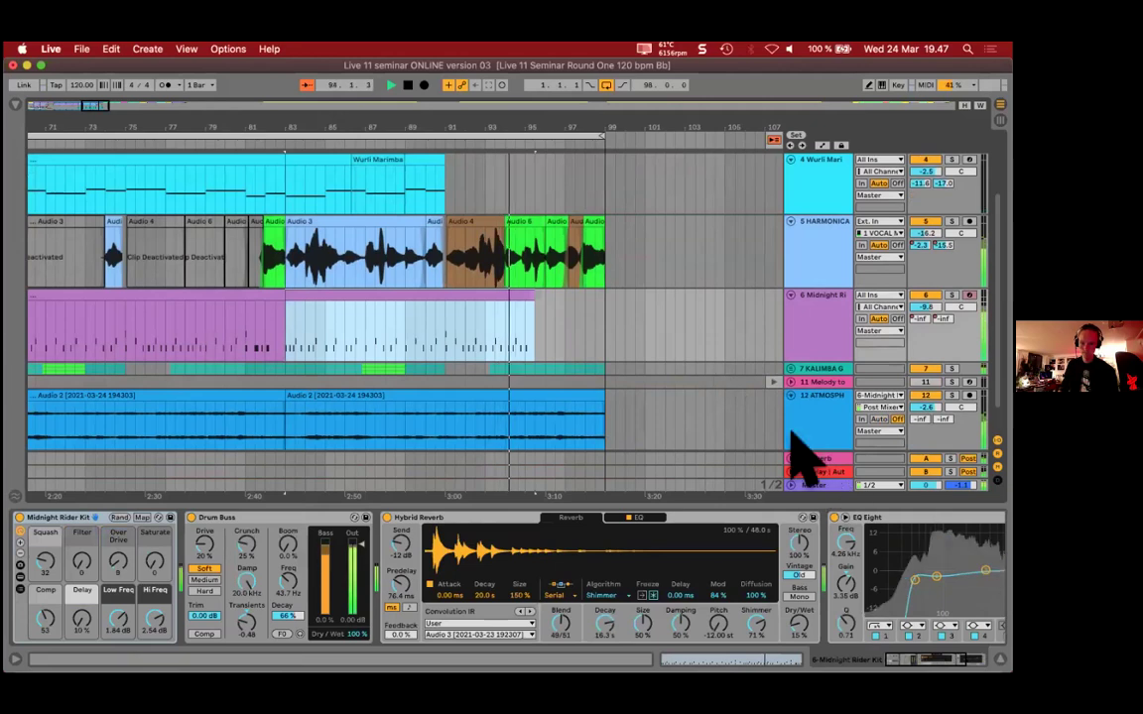
left_click(822, 470)
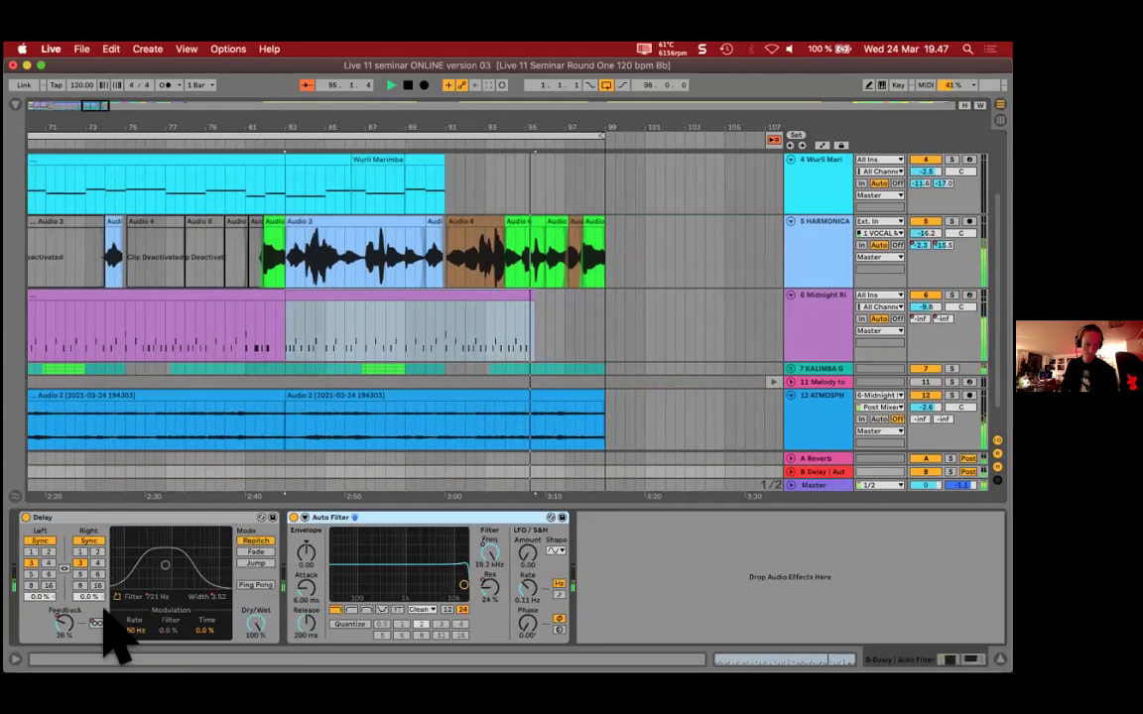
scroll(638, 345, "down", 2)
left_click_drag(590, 366, 562, 374)
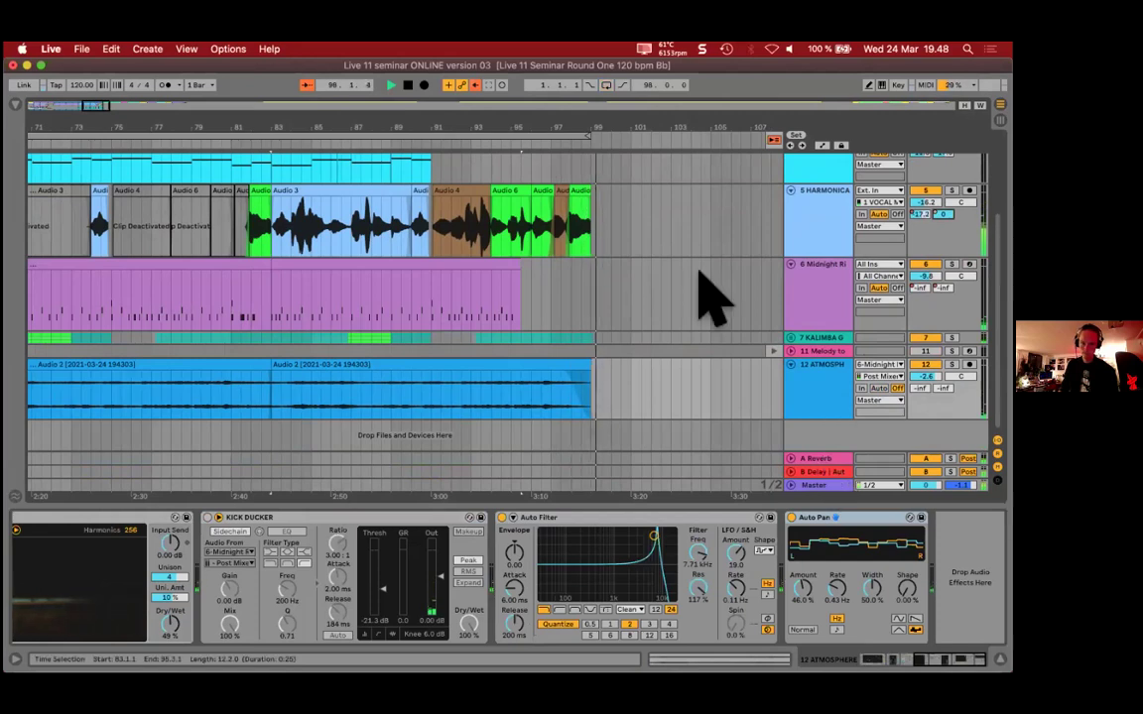
Step: Unfold the Kalimba group, stop playback around bar 106, and zoom the arrangement out
scroll(706, 287, "up", 4)
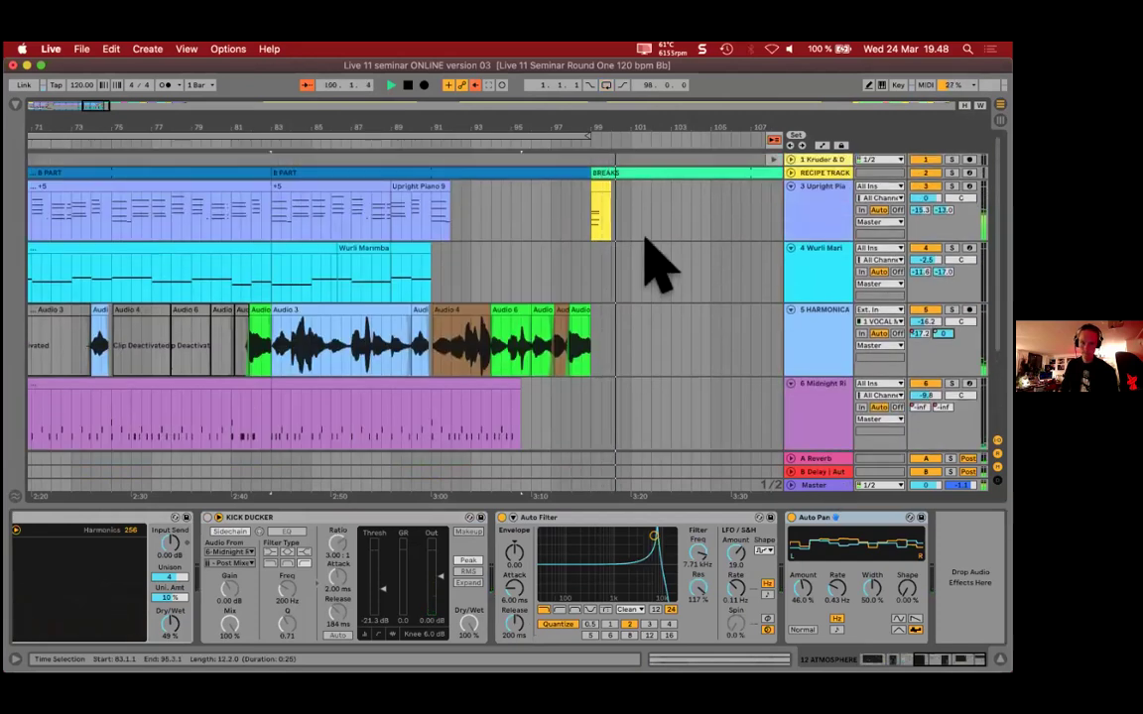
left_click(601, 191)
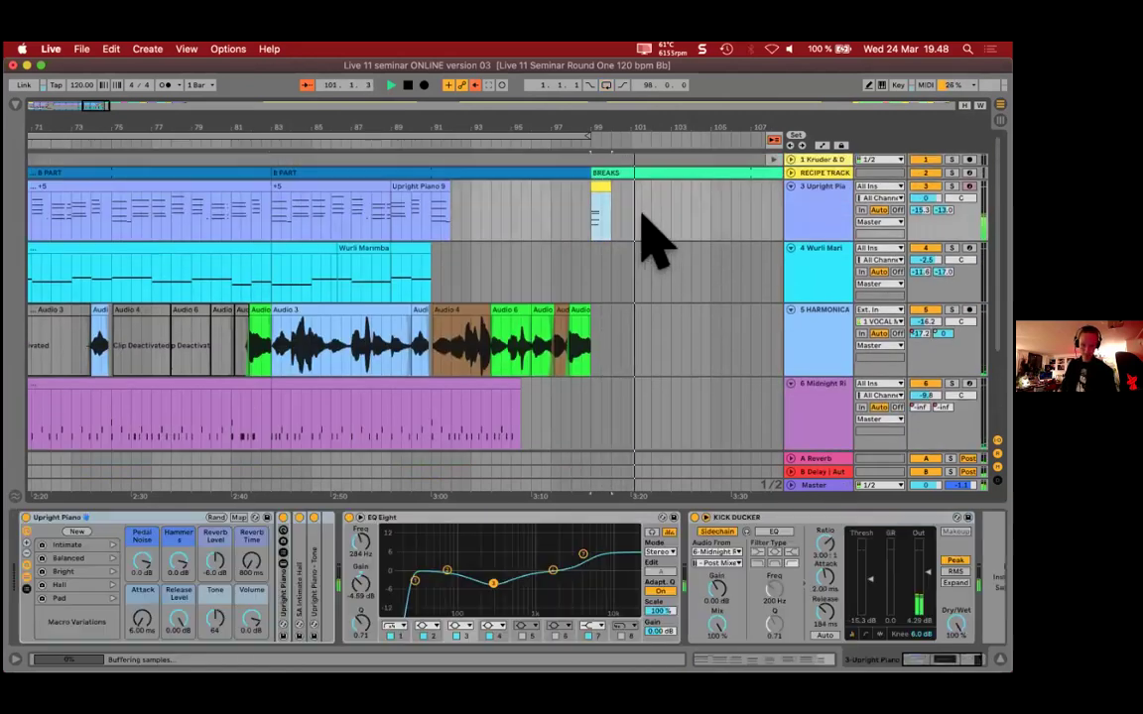
scroll(595, 218, "right", 3)
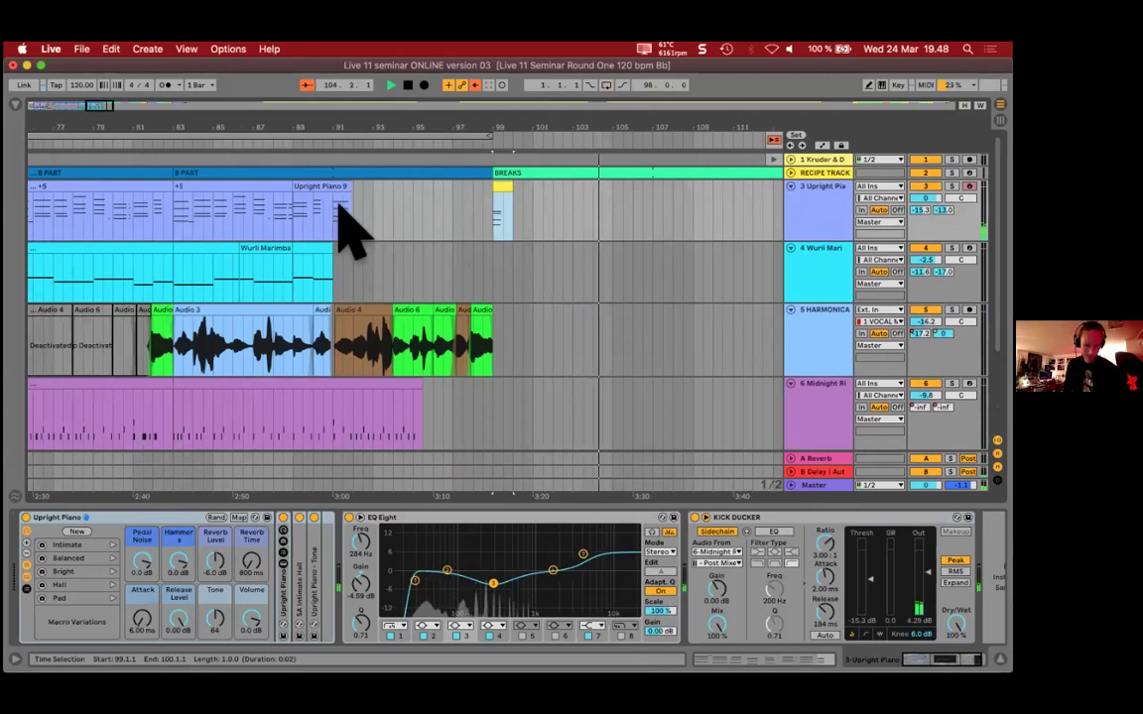
scroll(276, 370, "down", 2)
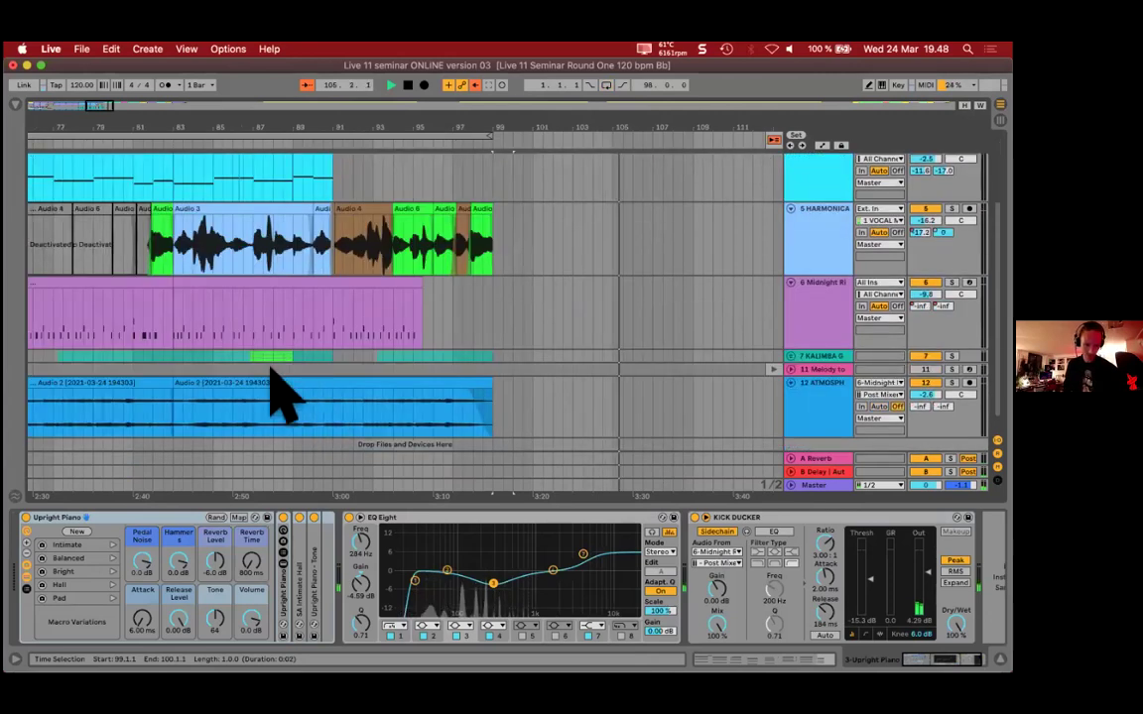
left_click(790, 355)
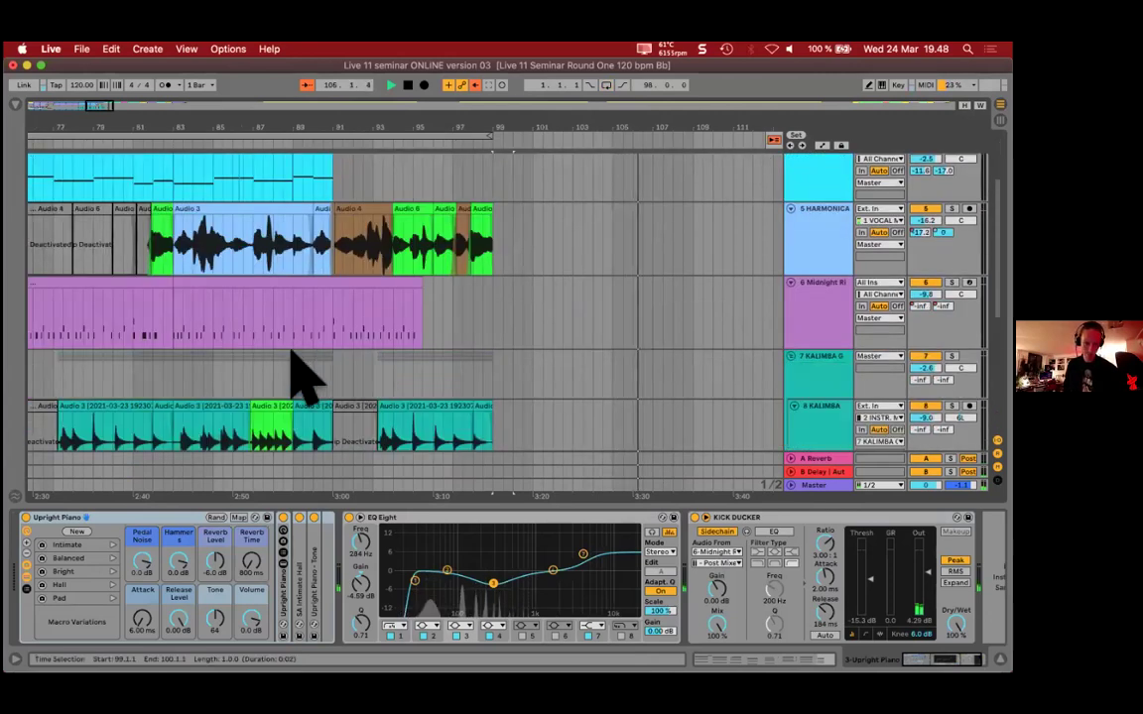
key("space")
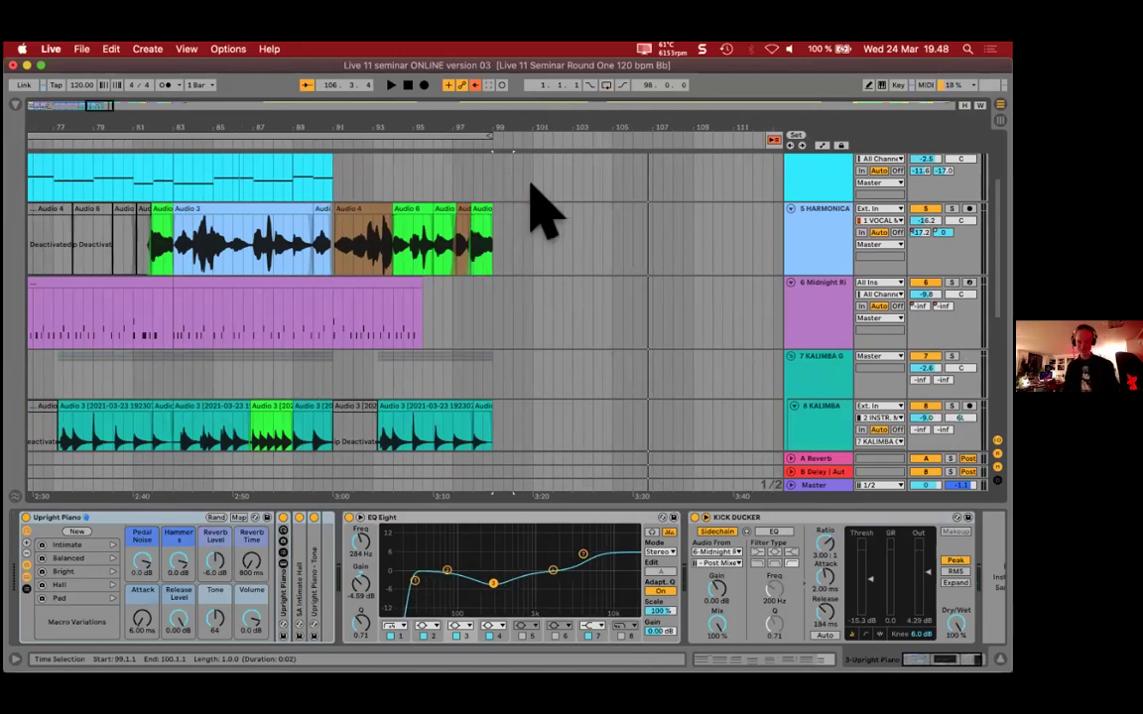
left_click_drag(433, 122, 434, 89)
Step: Zoom out over the whole song and switch to Session View
scroll(581, 191, "left", 5)
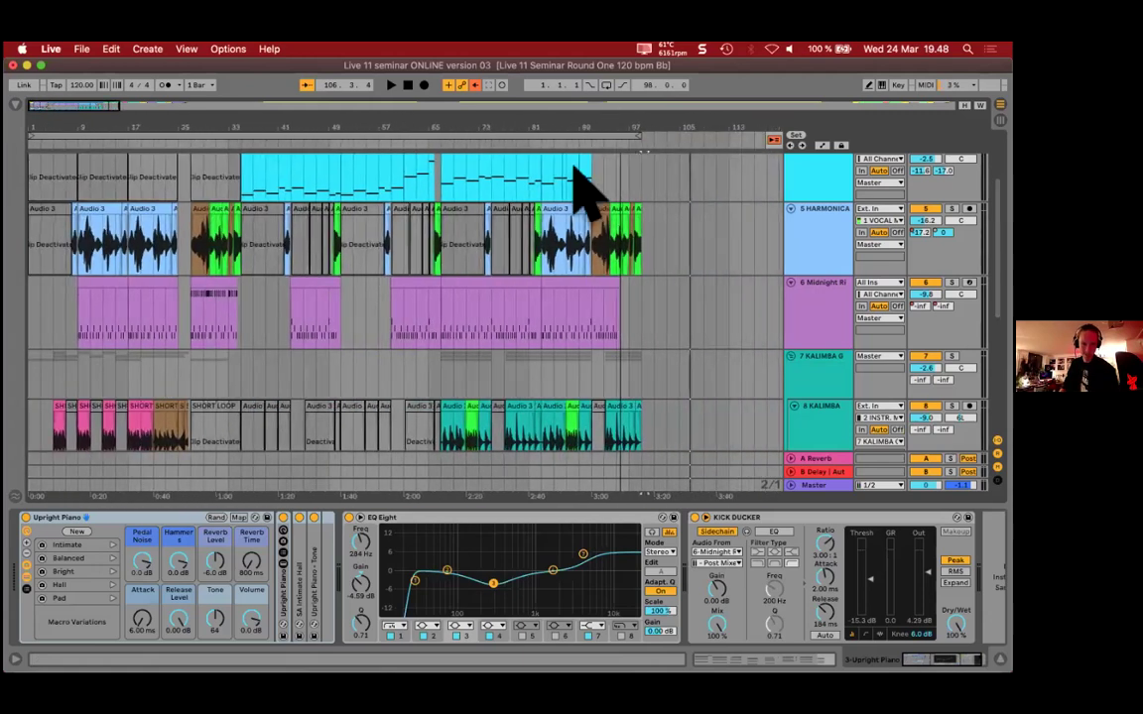
scroll(357, 327, "up", 3)
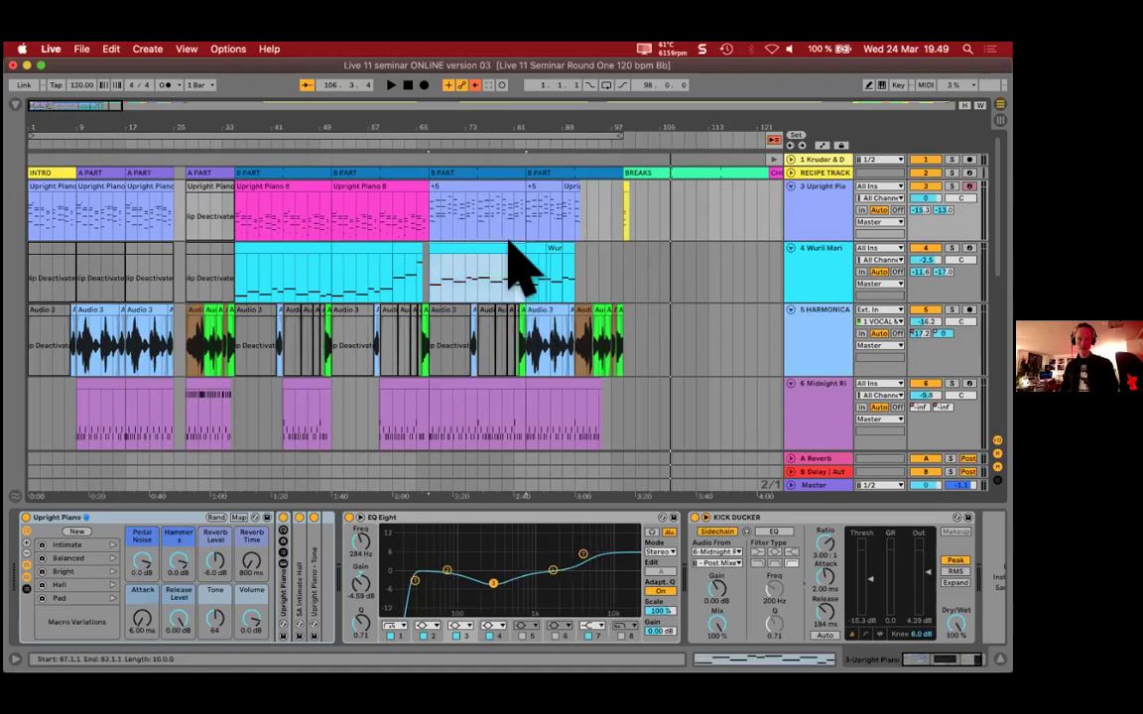
key("Tab")
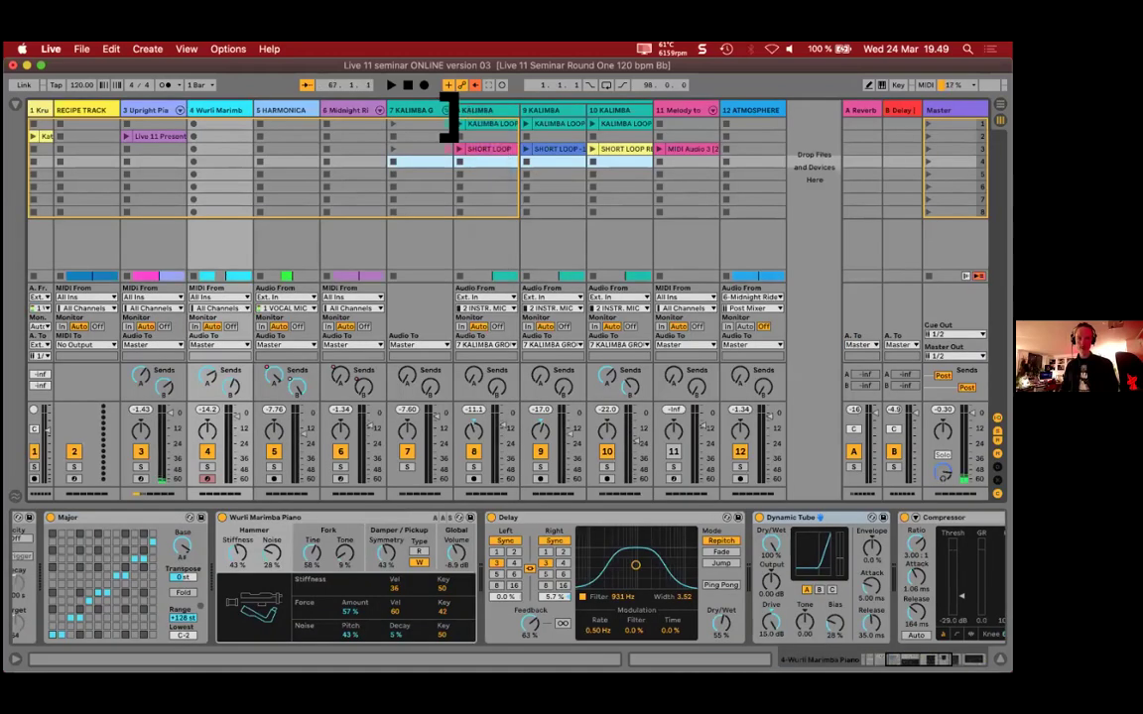
Step: Inspect the 8, 9 and 10 KALIMBA tracks and move 8 KALIMBA after track 10
left_click(555, 134)
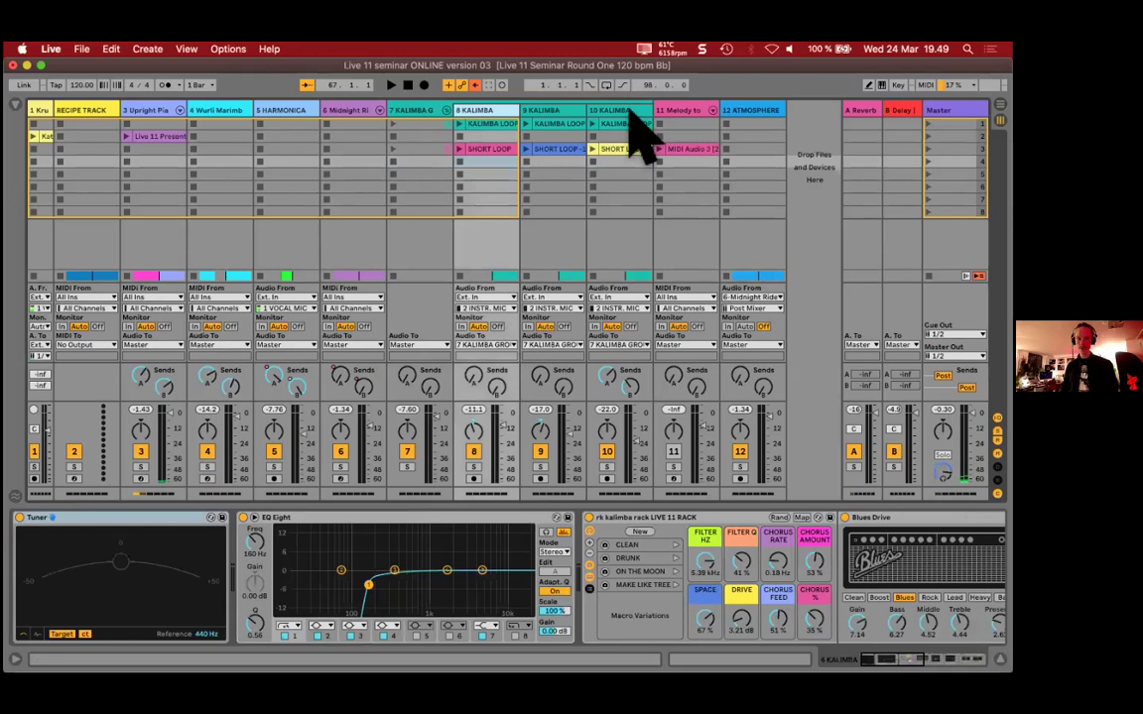
left_click(639, 139)
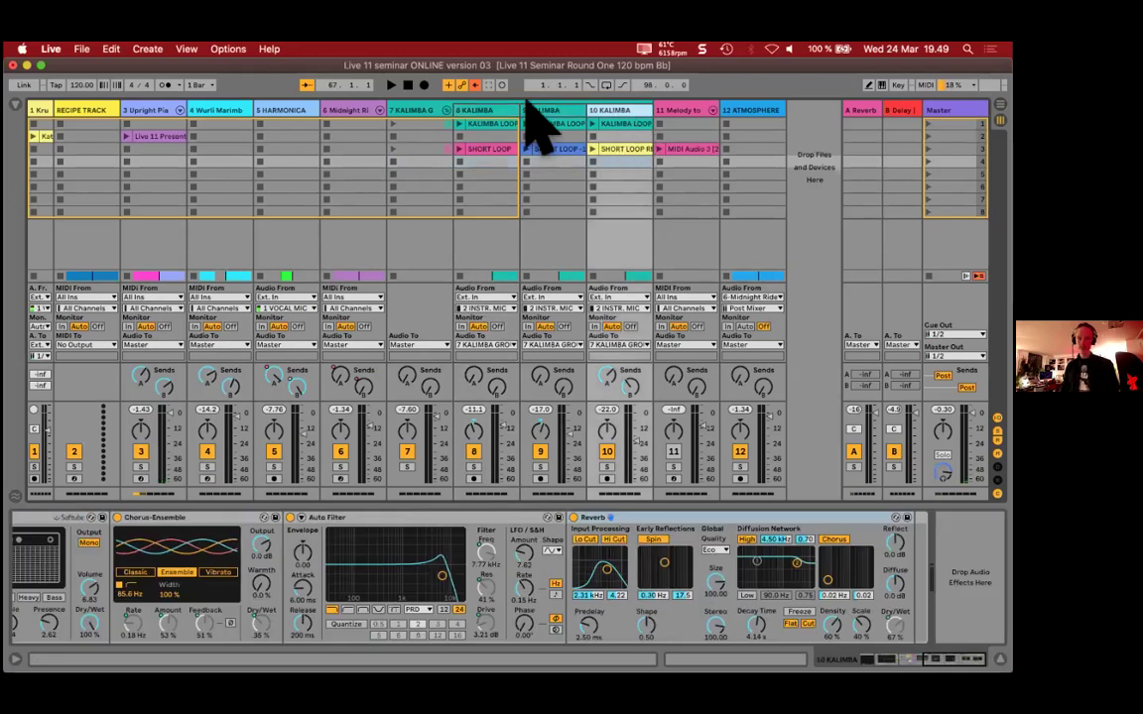
left_click(489, 109)
left_click(485, 126)
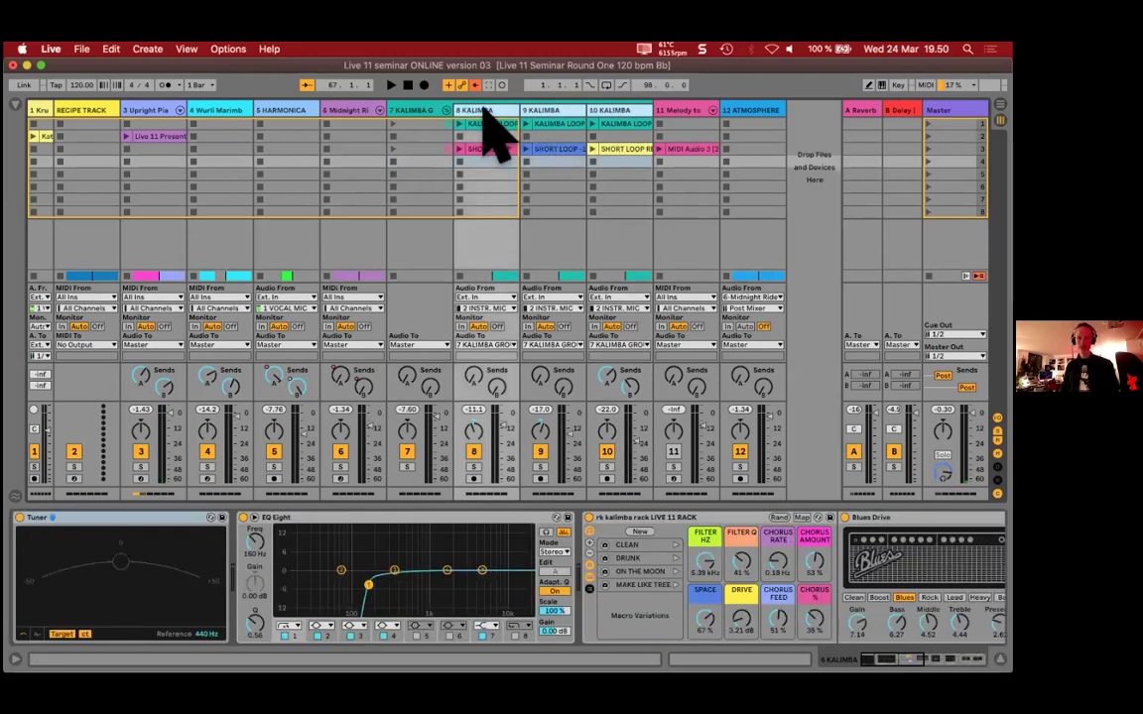
mouse_move(483, 112)
left_mouse_down()
mouse_move(790, 116)
mouse_move(722, 247)
left_mouse_up()
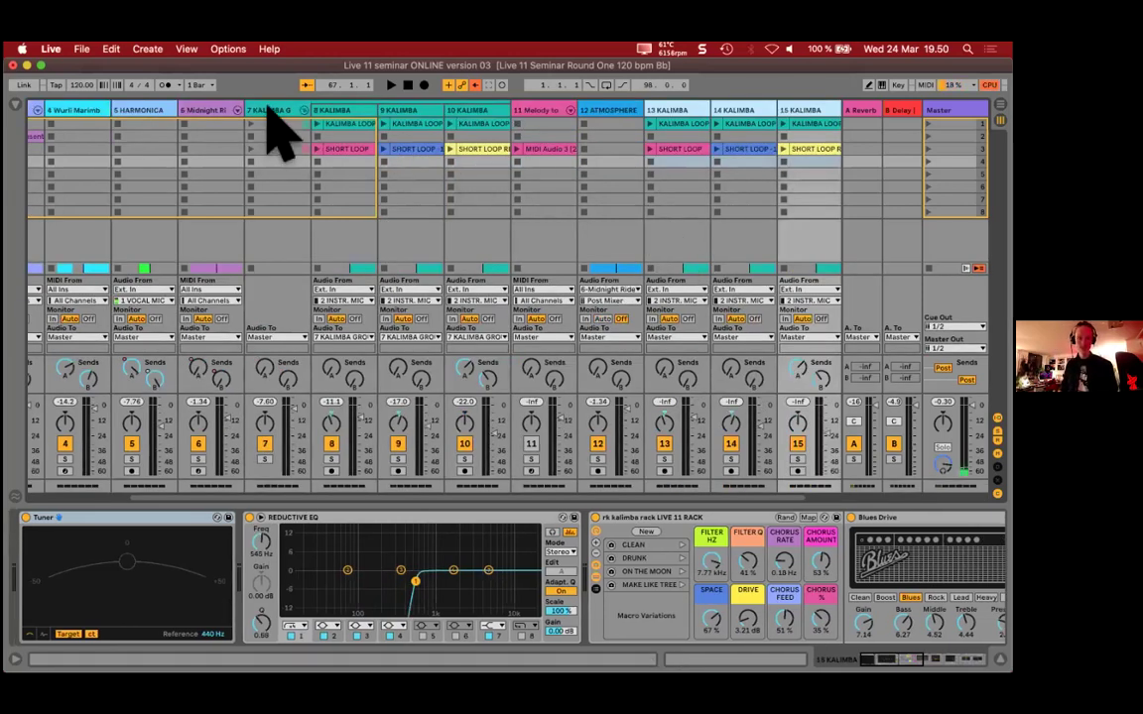
Step: Select the Kalimba group, then undo and redo to restore the group and its tracks
left_click(284, 442)
scroll(288, 543, "left", 3)
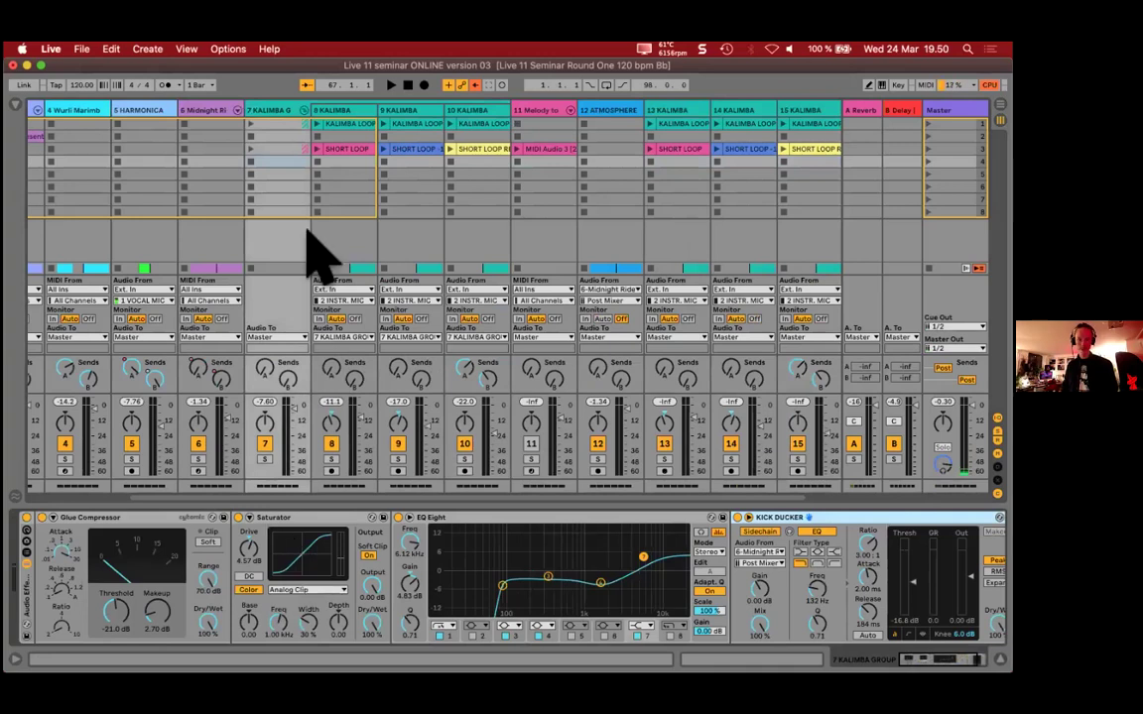
scroll(28, 607, "right", 1)
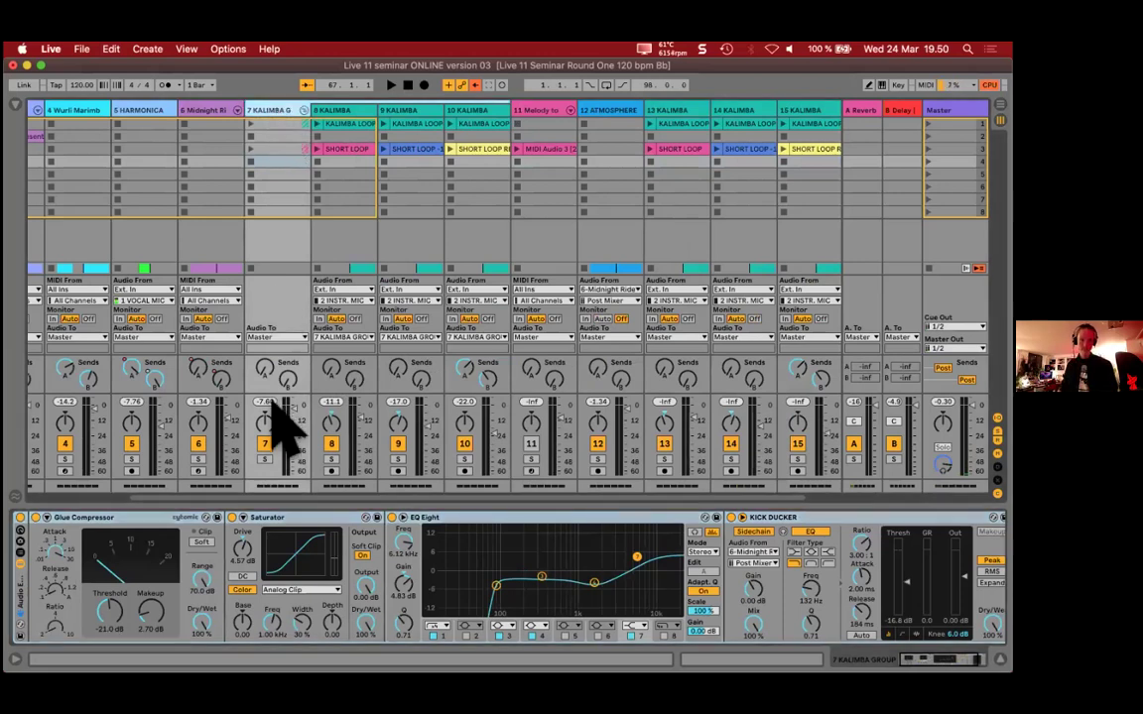
left_click(293, 162)
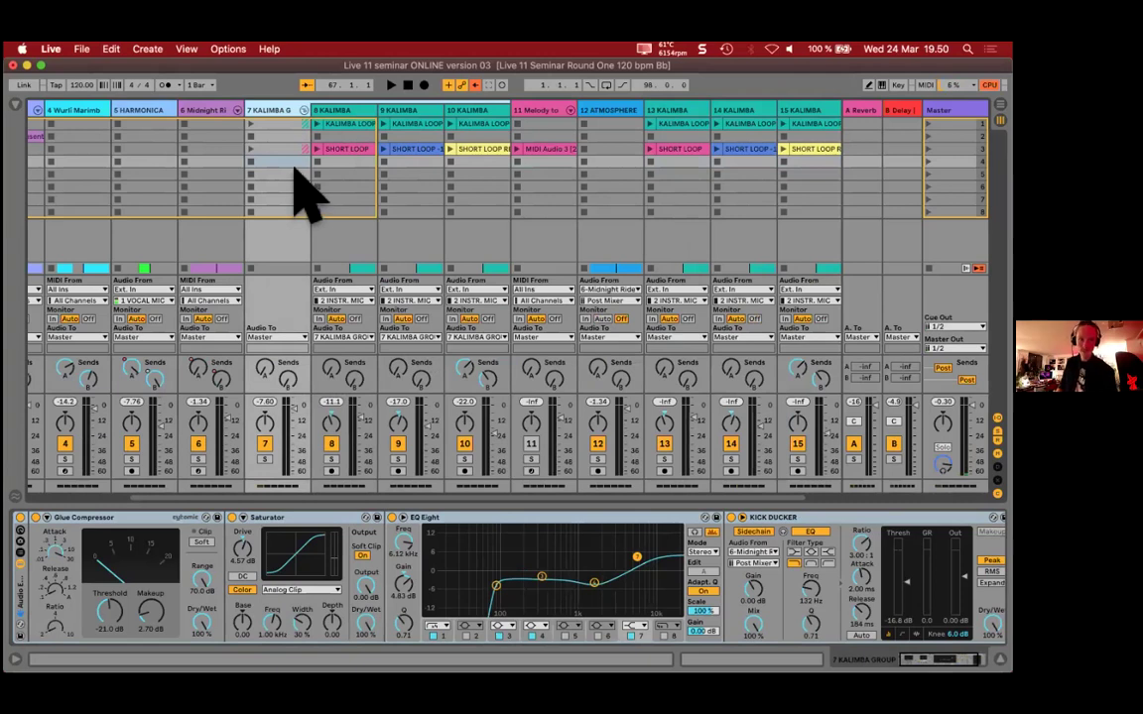
key("super+z")
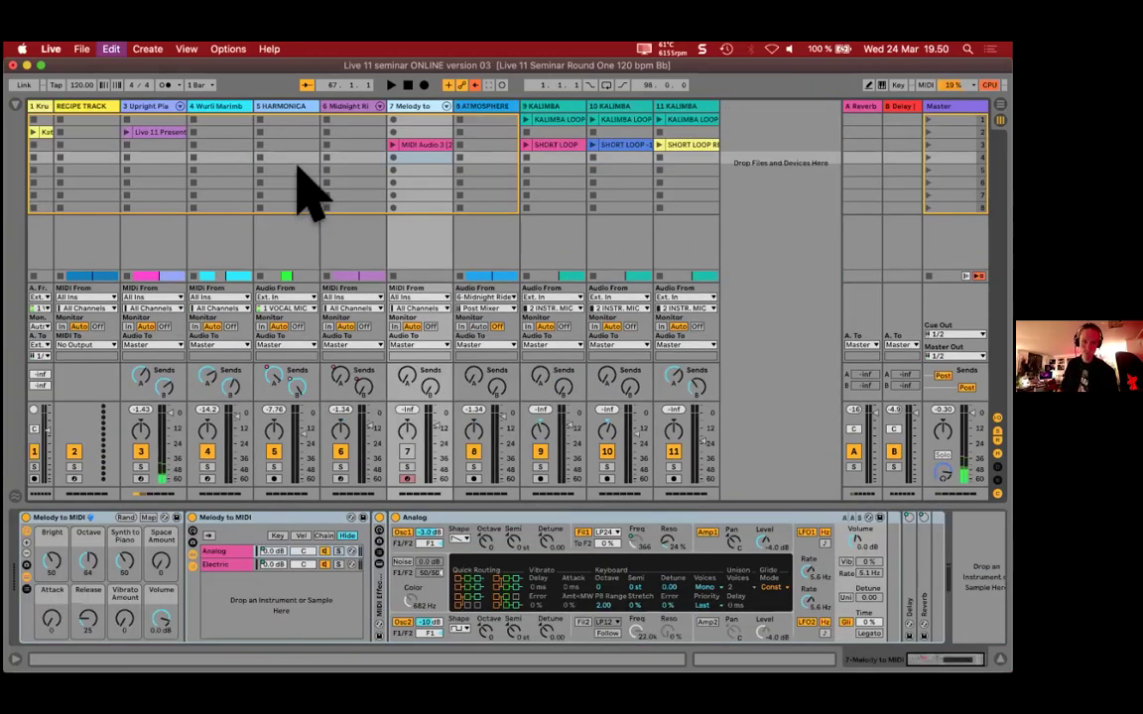
key("super+shift+z")
Step: Duplicate track 8 KALIMBA with its clips, then dissolve the Kalimba group with Cmd+Shift+G
scroll(548, 140, "right", 2)
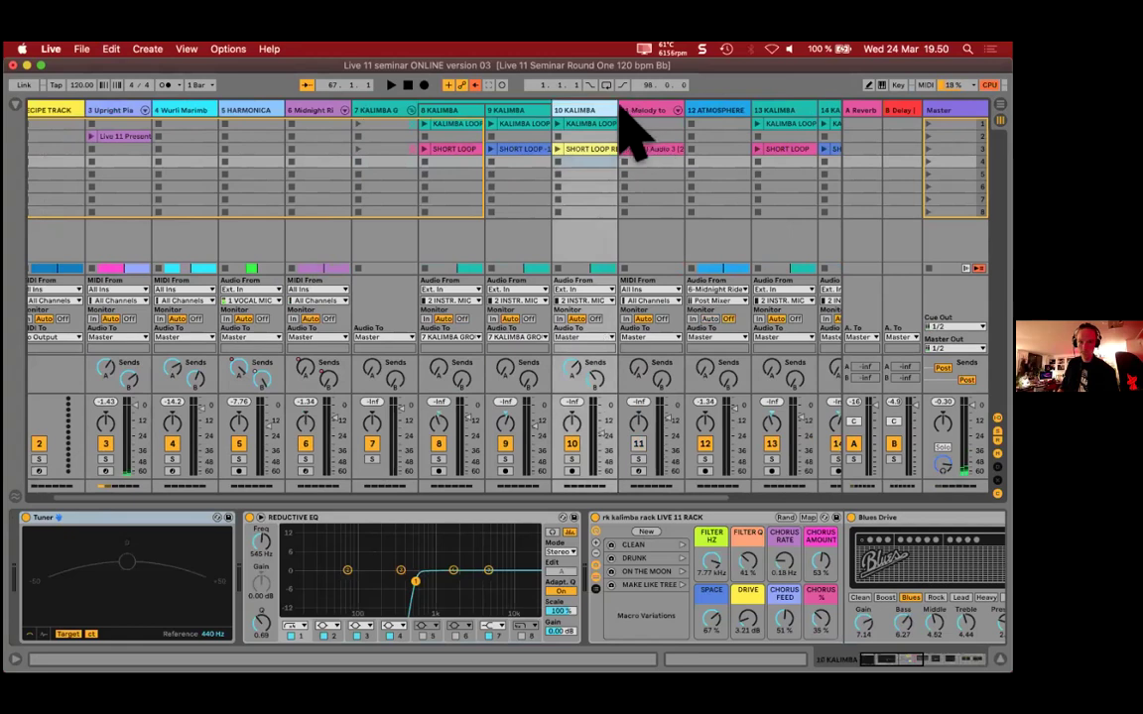
left_click(530, 111)
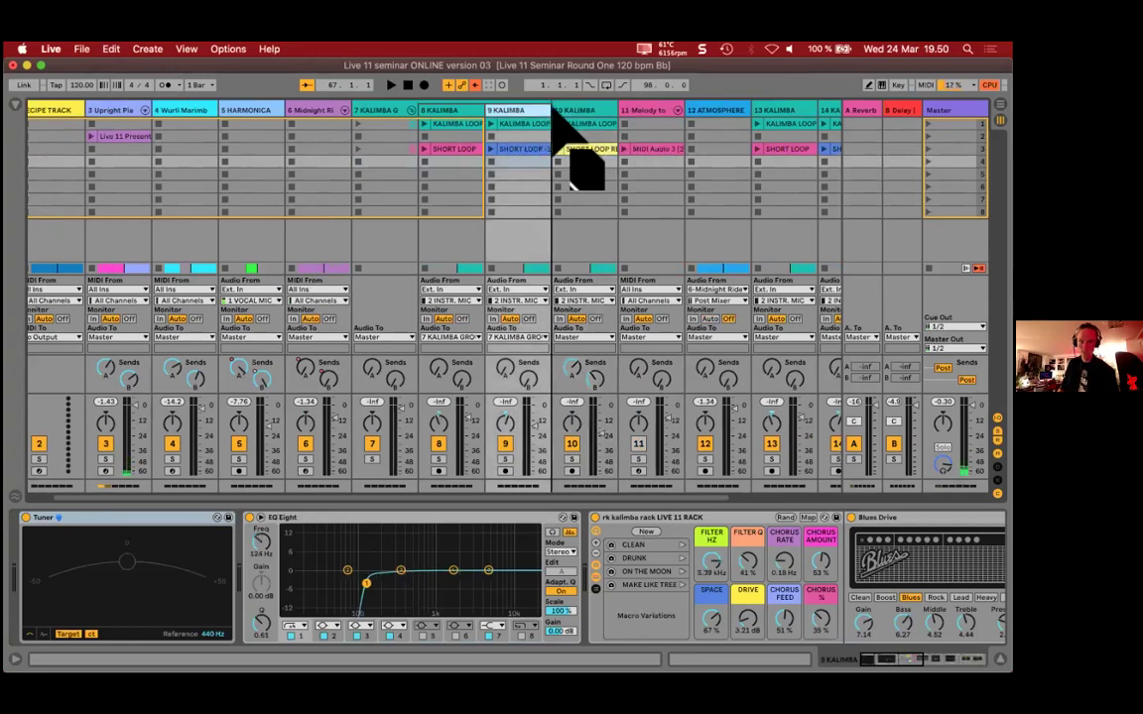
left_click(448, 109)
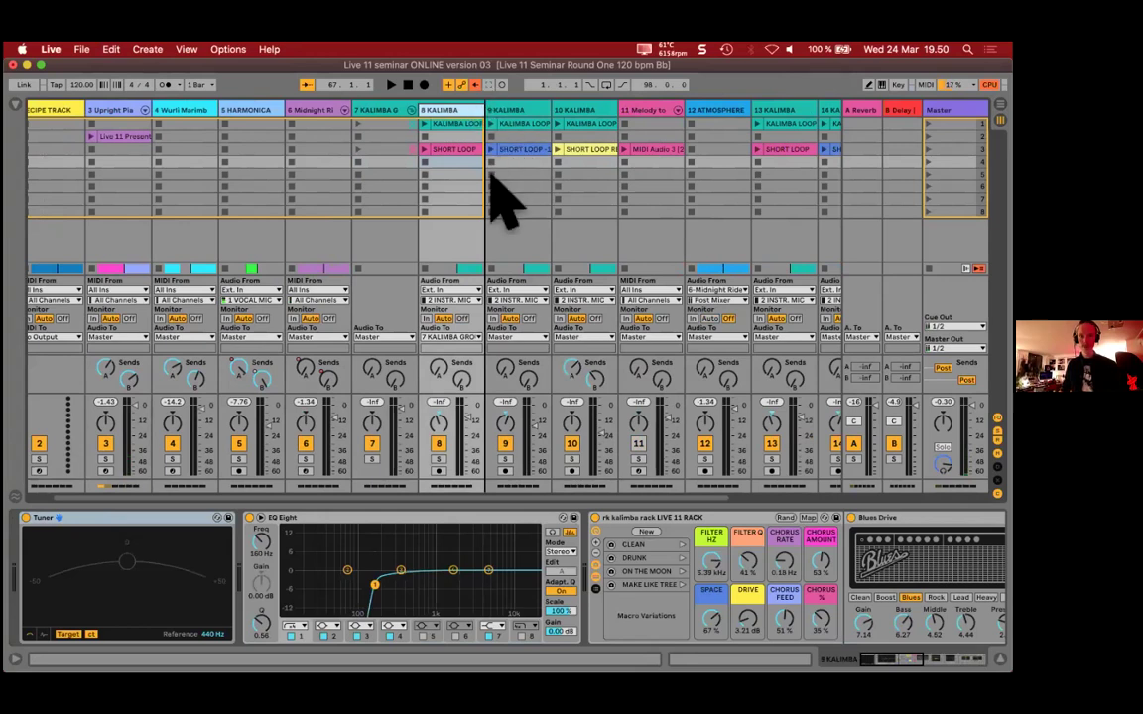
key("super+d")
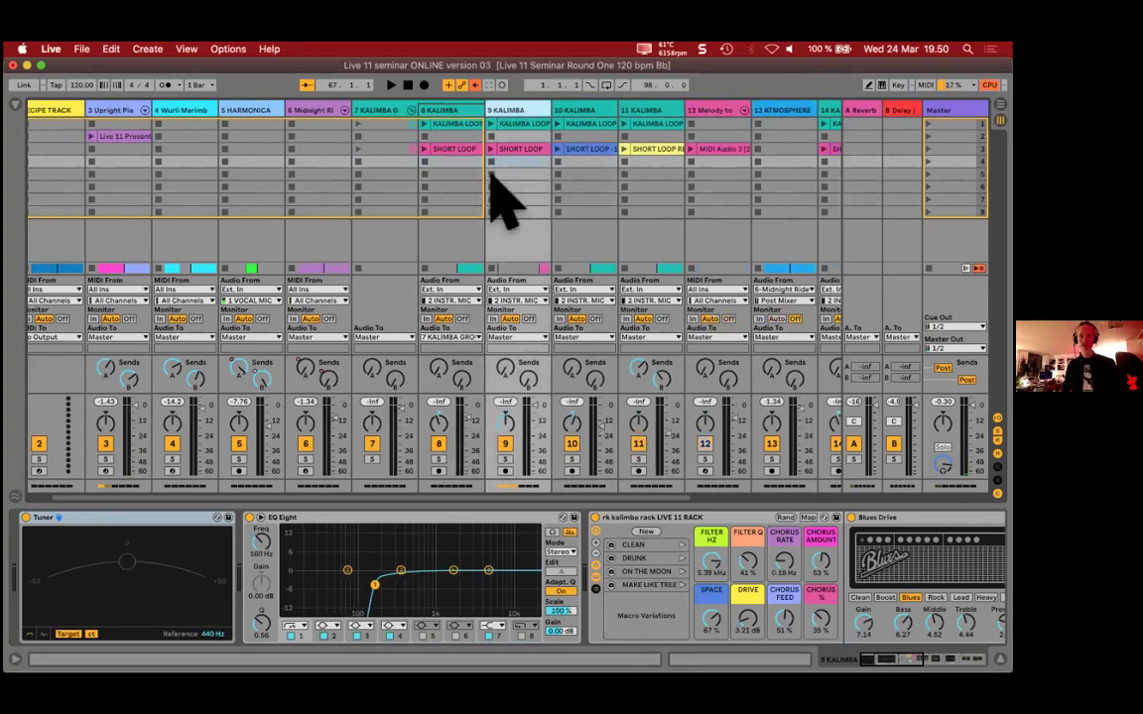
left_click(380, 109)
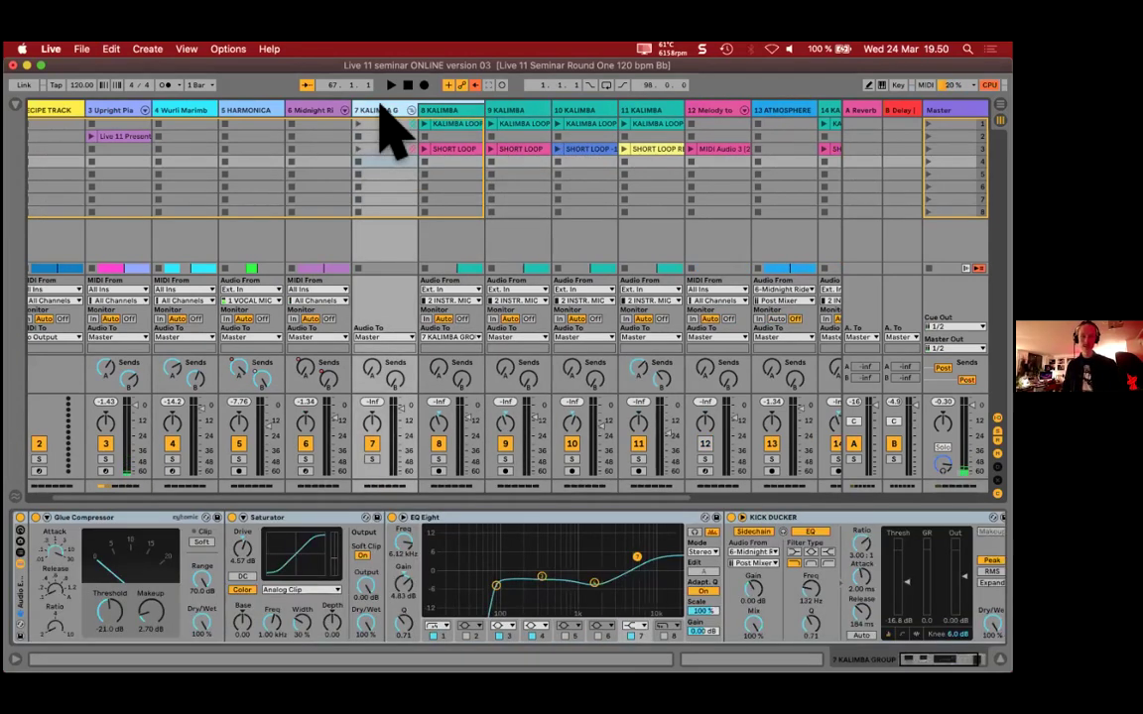
key("super+shift+g")
Step: Colour track 8 KALIMBA lime and track 9 tan, and delete the three extra KALIMBA tracks
right_click(445, 113)
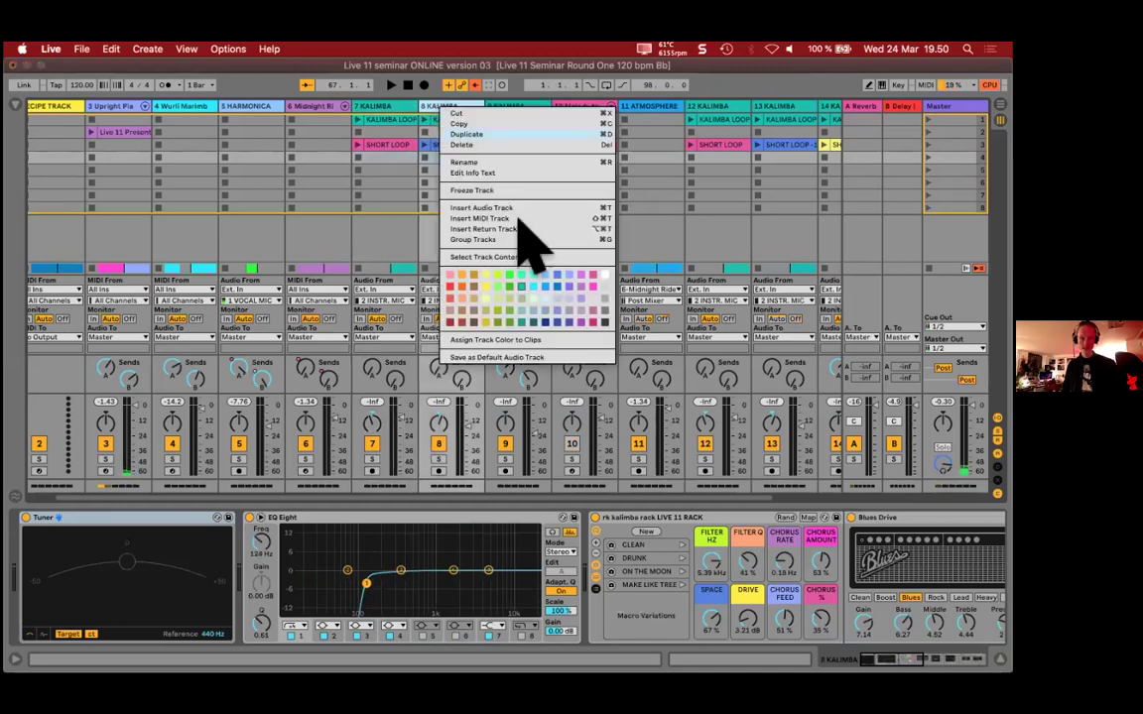
left_click(499, 283)
right_click(511, 110)
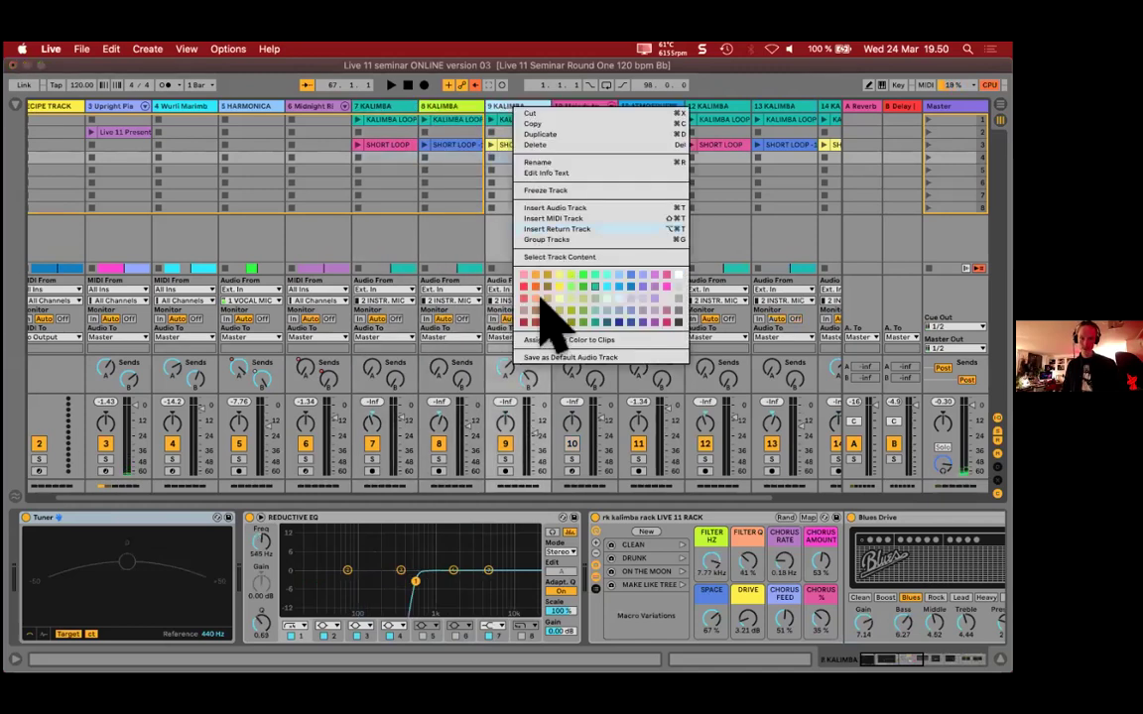
left_click(549, 230)
scroll(587, 140, "right", 3)
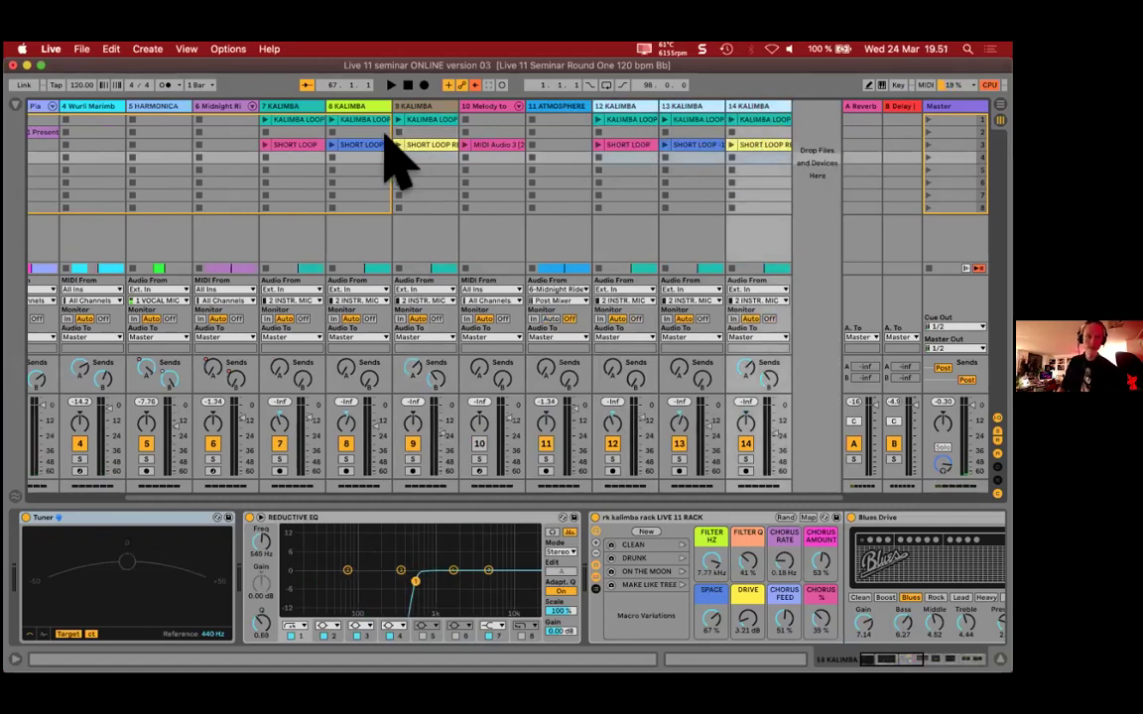
key("Delete")
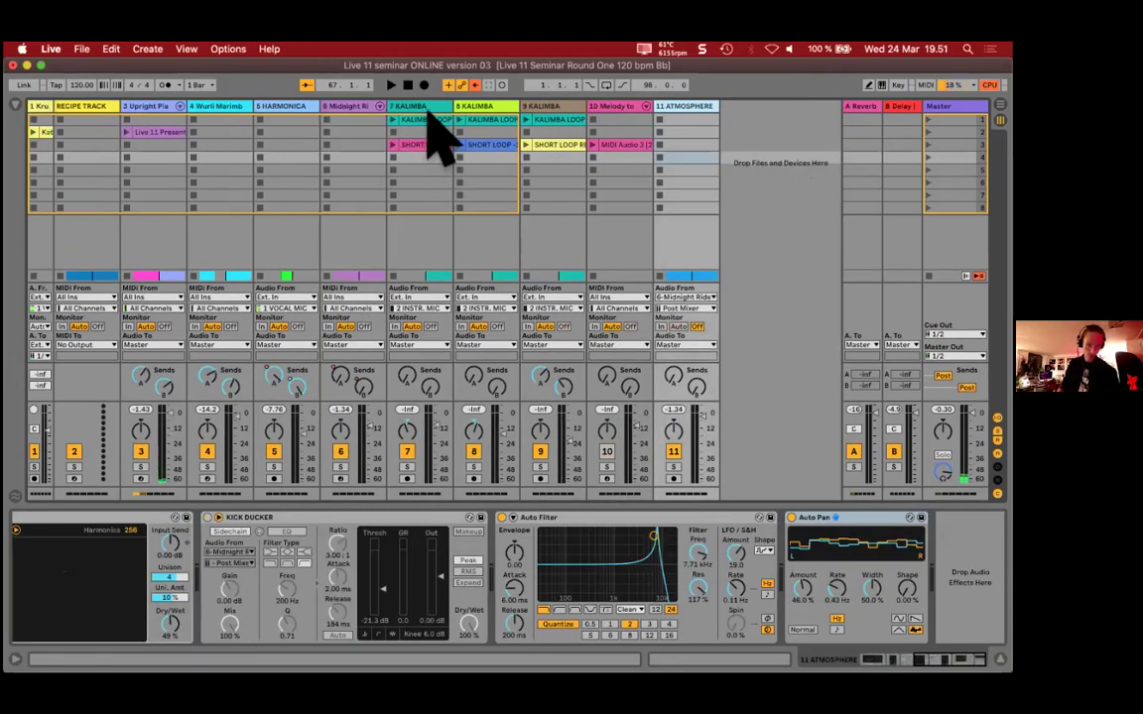
Step: Select the three KALIMBA tracks, 7 through 9, together
left_click(421, 106)
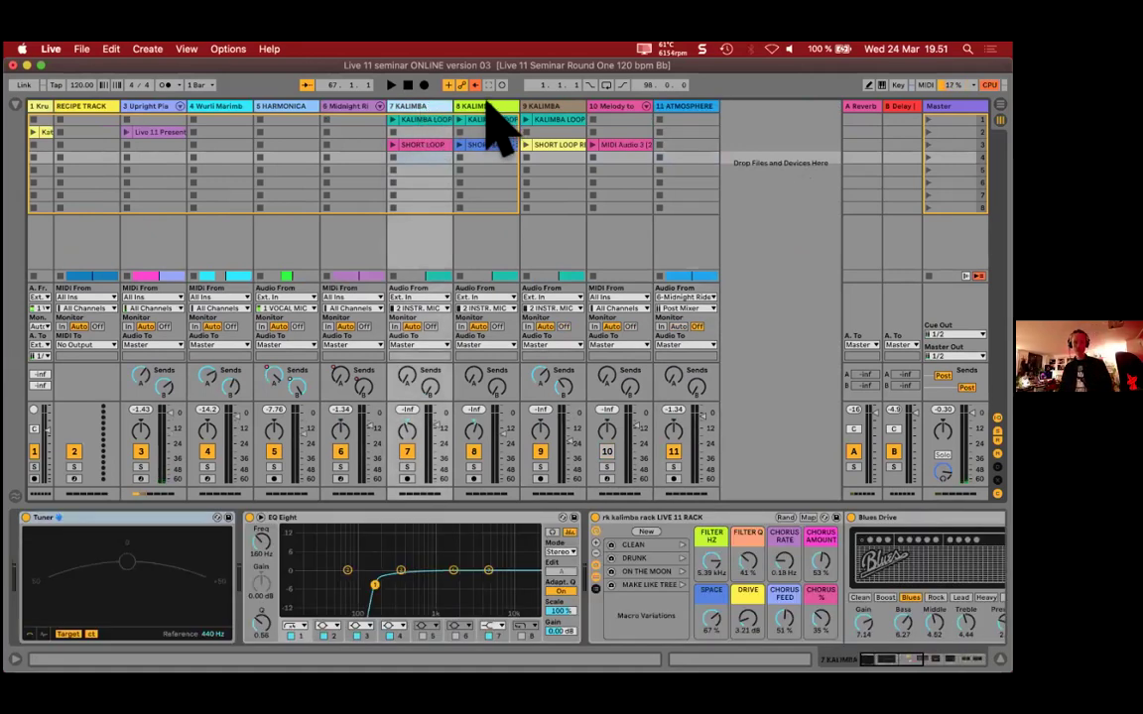
left_click(481, 106)
left_click(560, 106)
left_click(481, 106)
left_click(421, 106)
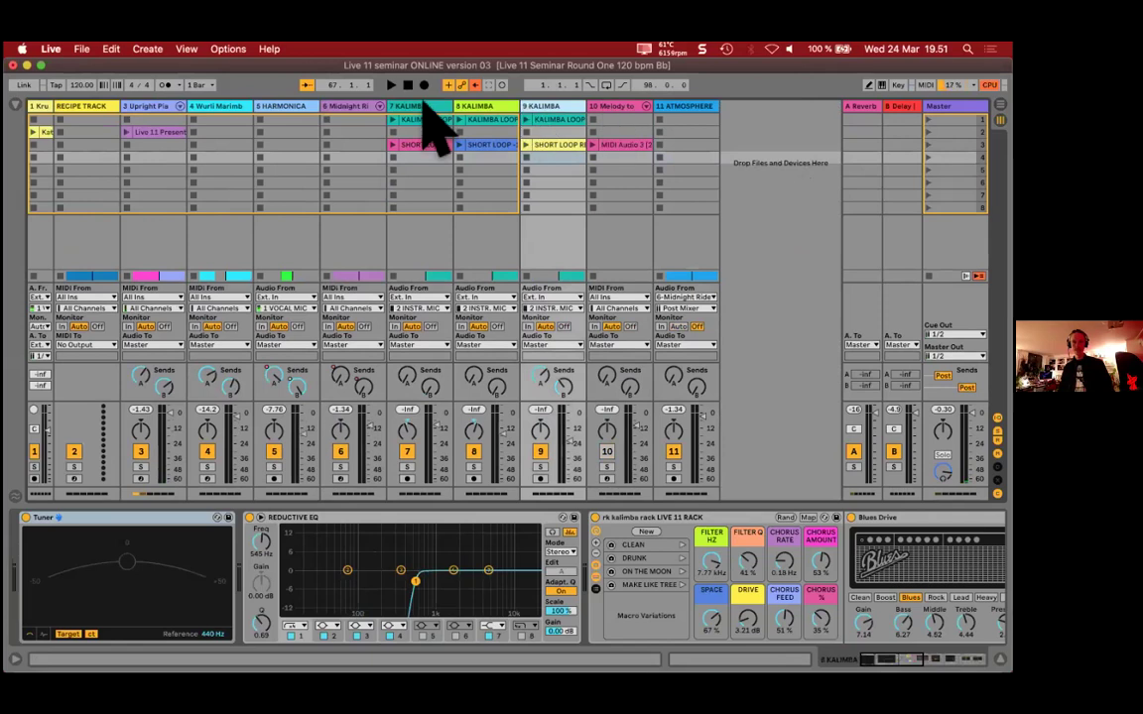
left_click(466, 106)
left_click(554, 107)
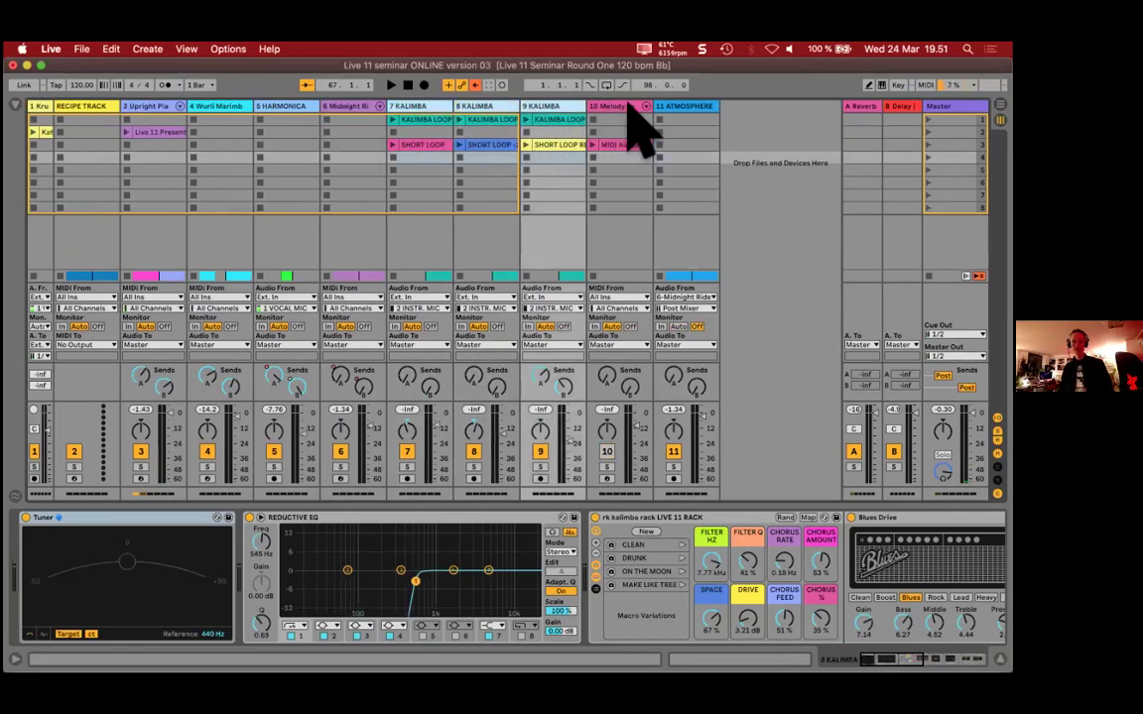
left_click(639, 109)
left_click(575, 107)
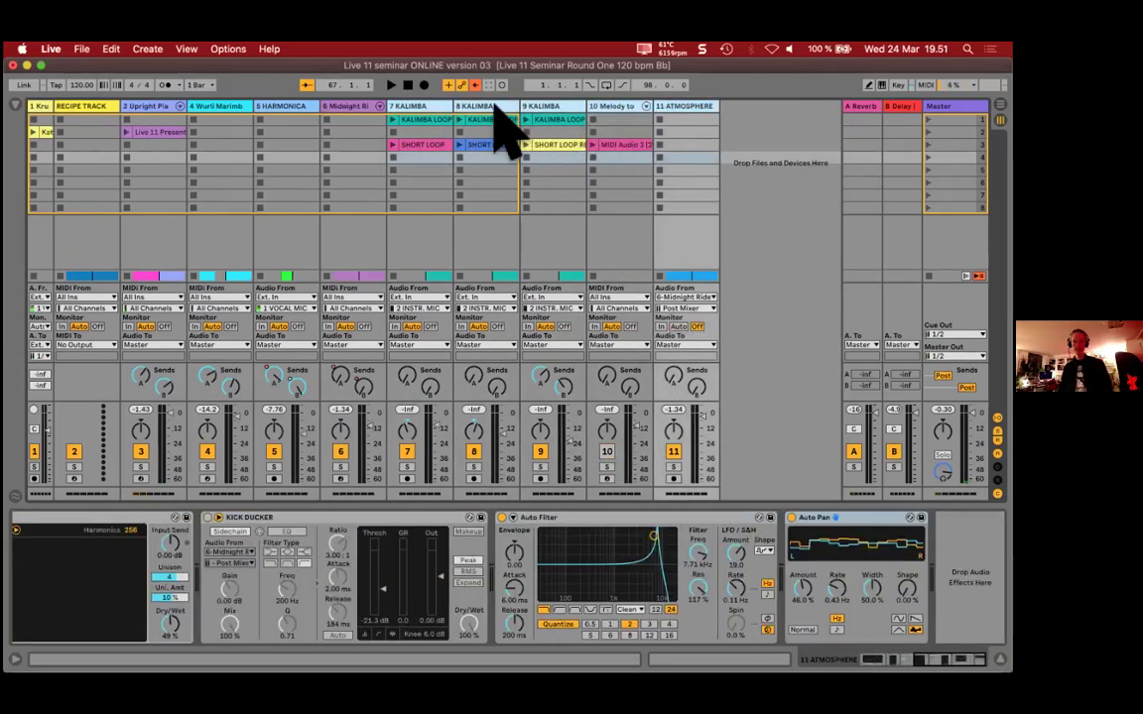
left_click(486, 107)
left_click(563, 107)
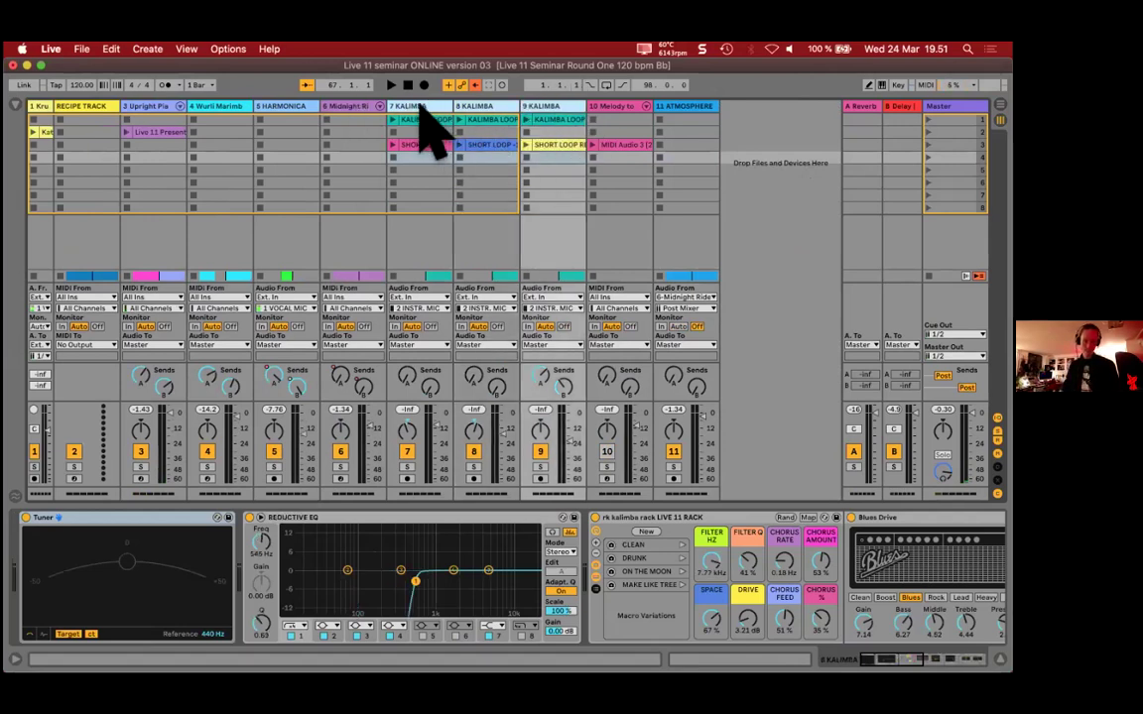
Step: Group KALIMBA tracks 7–9 into a new 7 Group and select its header
right_click(423, 106)
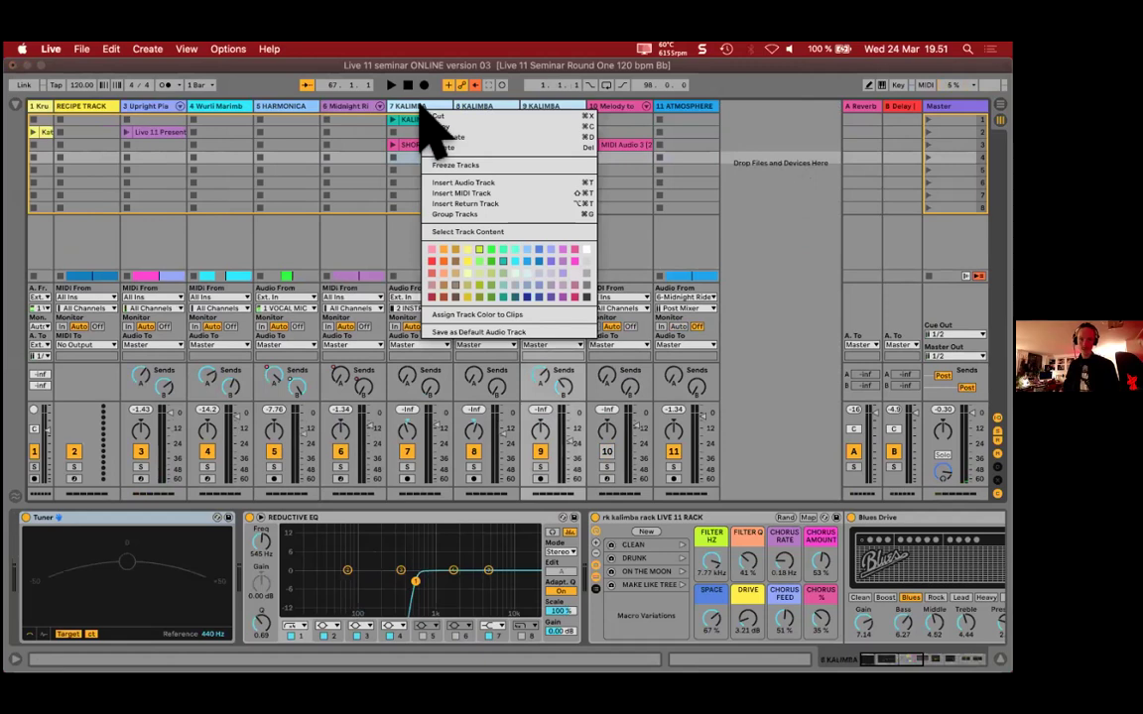
left_click(517, 215)
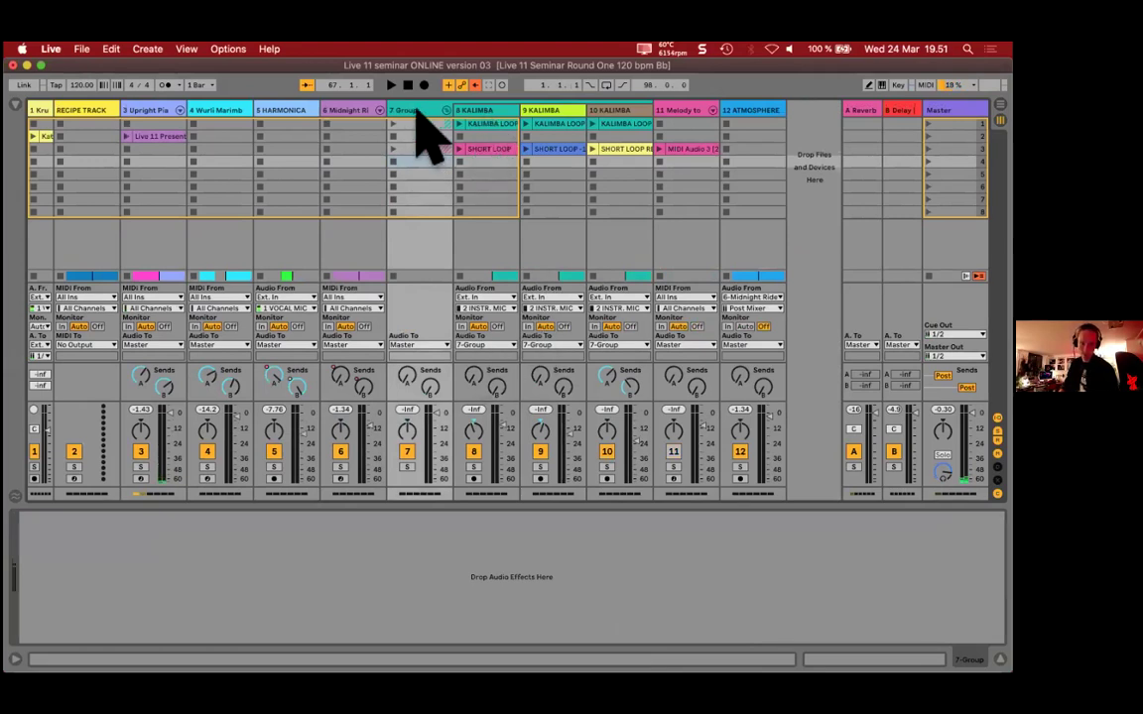
left_click(416, 110)
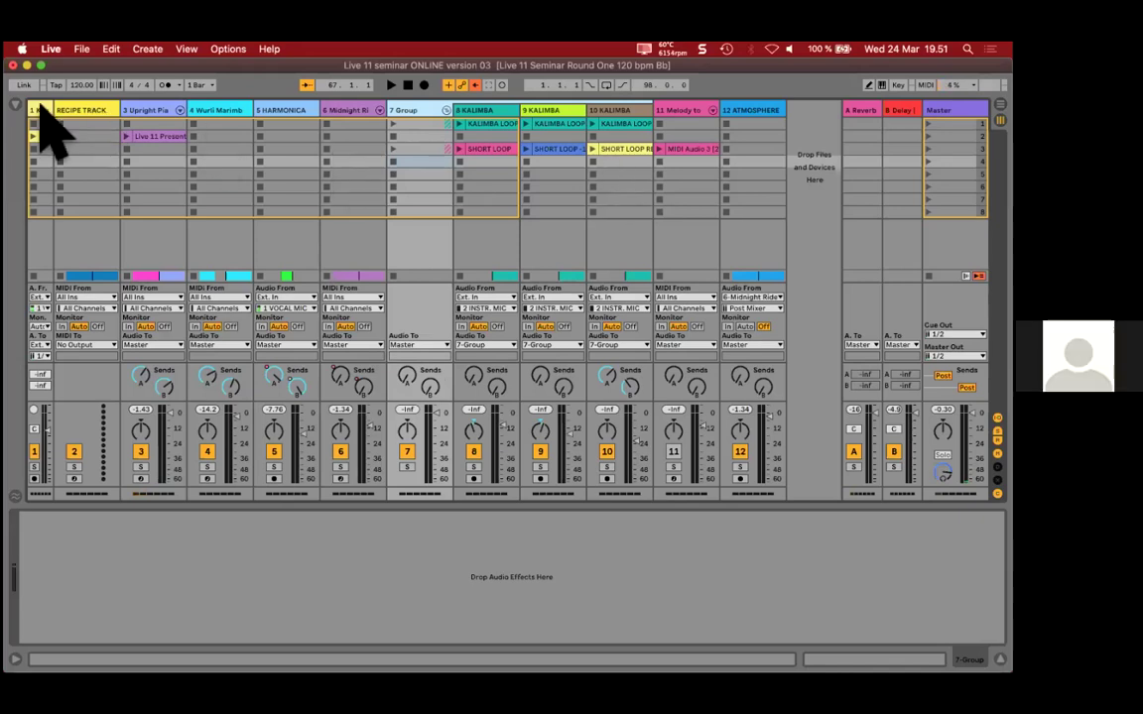
left_click_drag(55, 109, 105, 109)
left_click(44, 337)
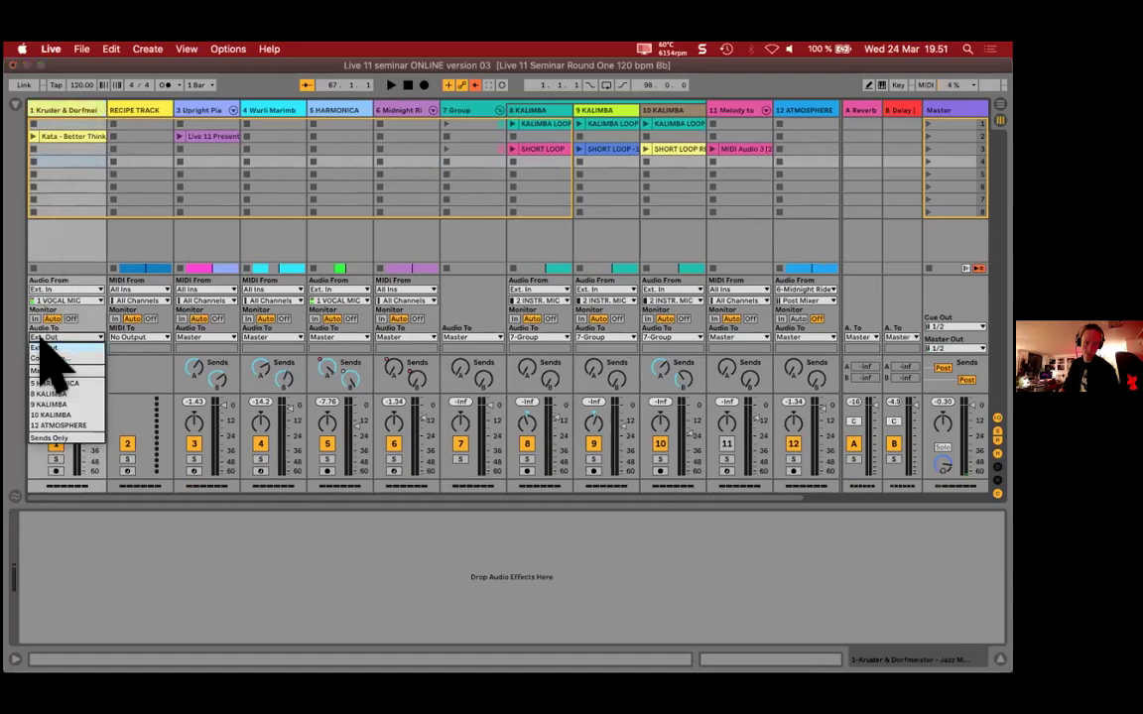
left_click(45, 347)
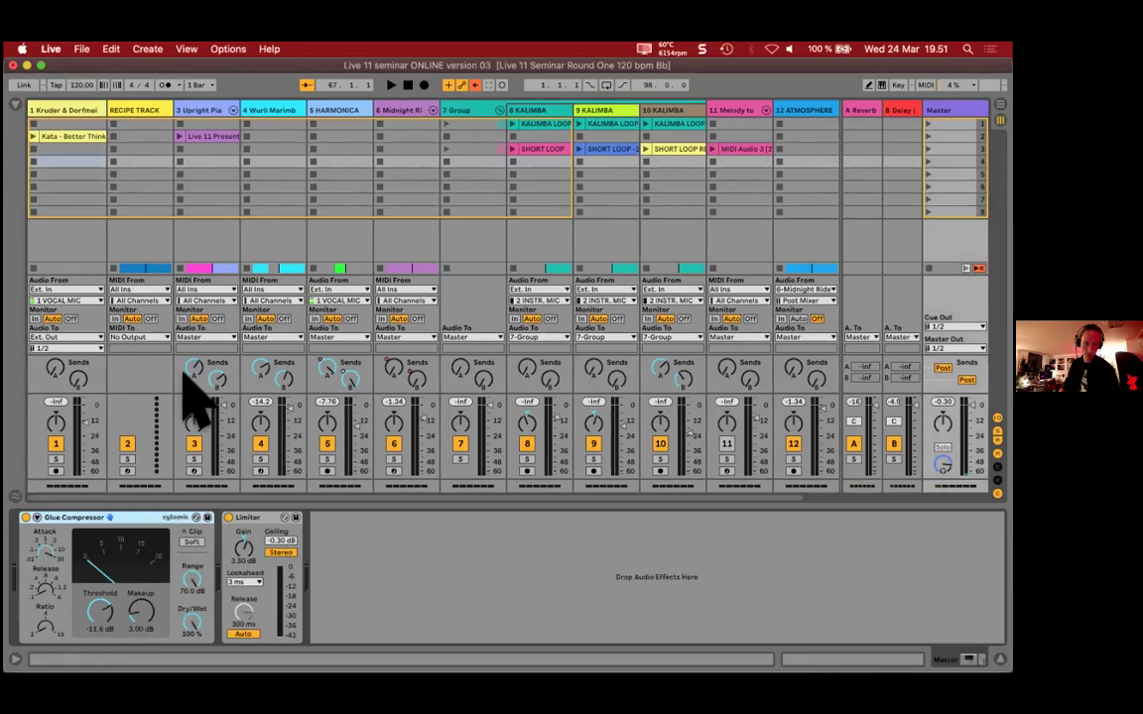
left_click(65, 111)
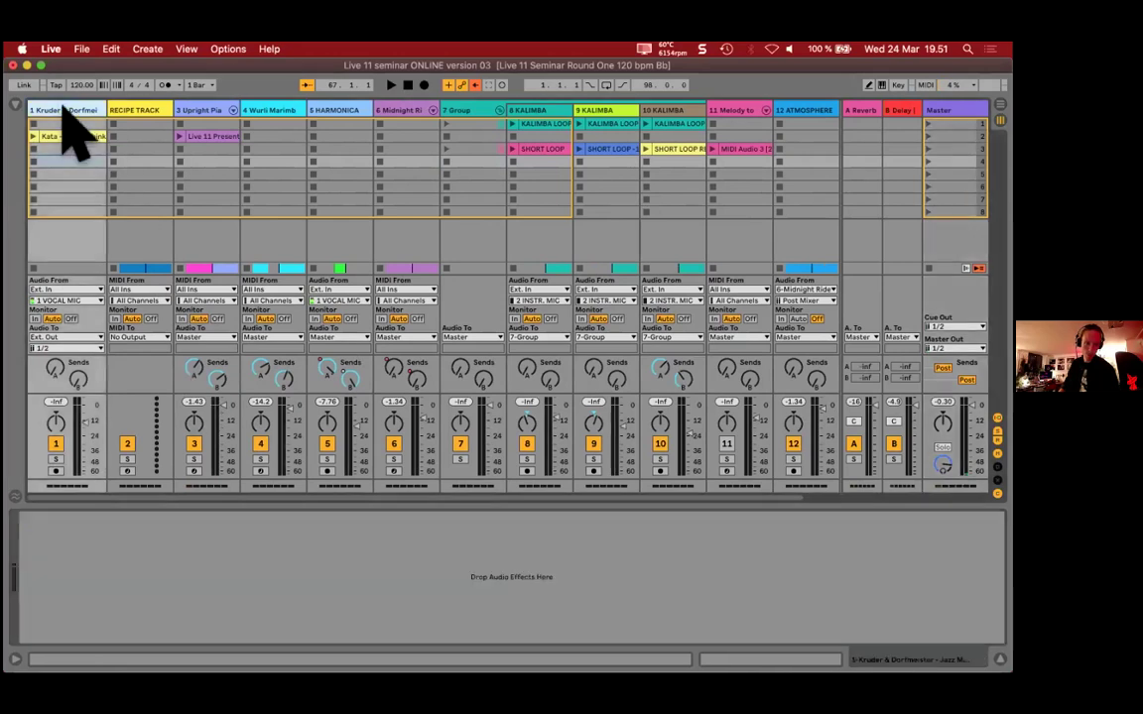
left_click(61, 339)
left_click(49, 347)
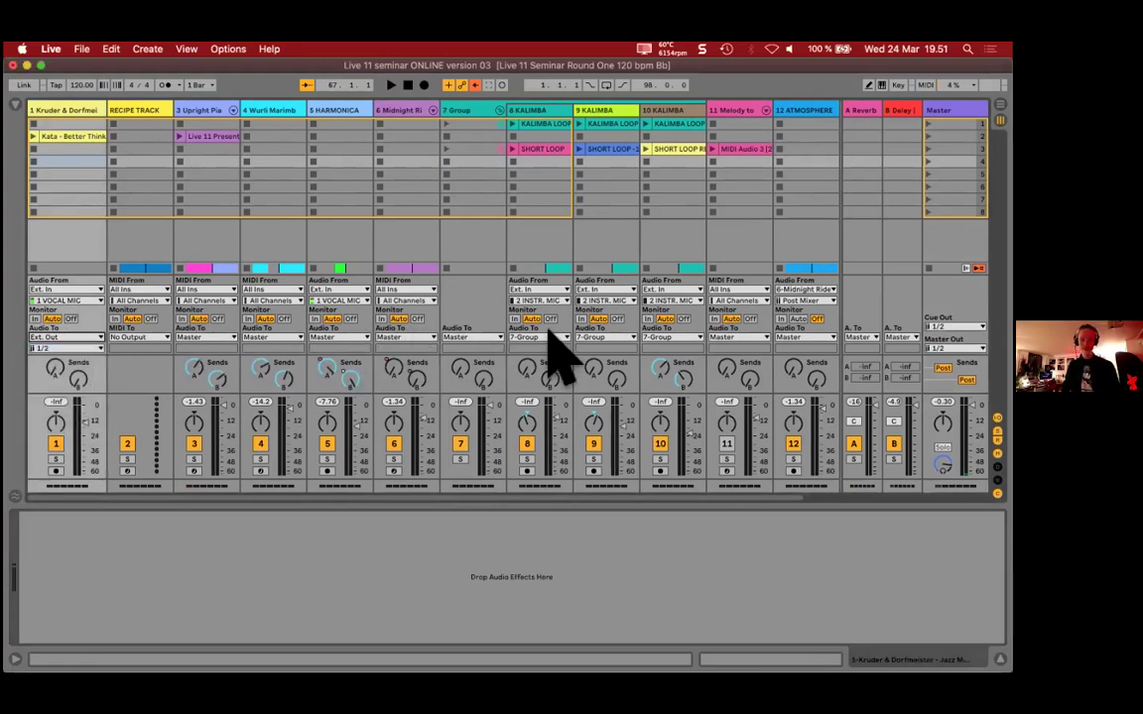
left_click_drag(105, 117, 52, 117)
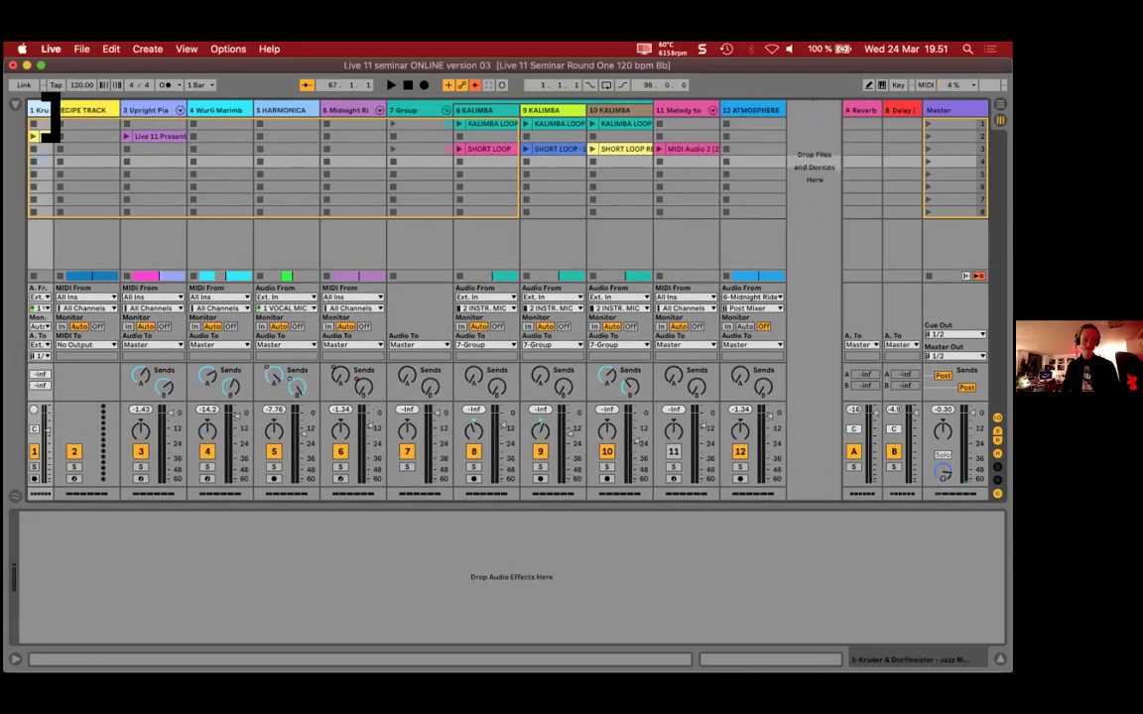
left_click(401, 109)
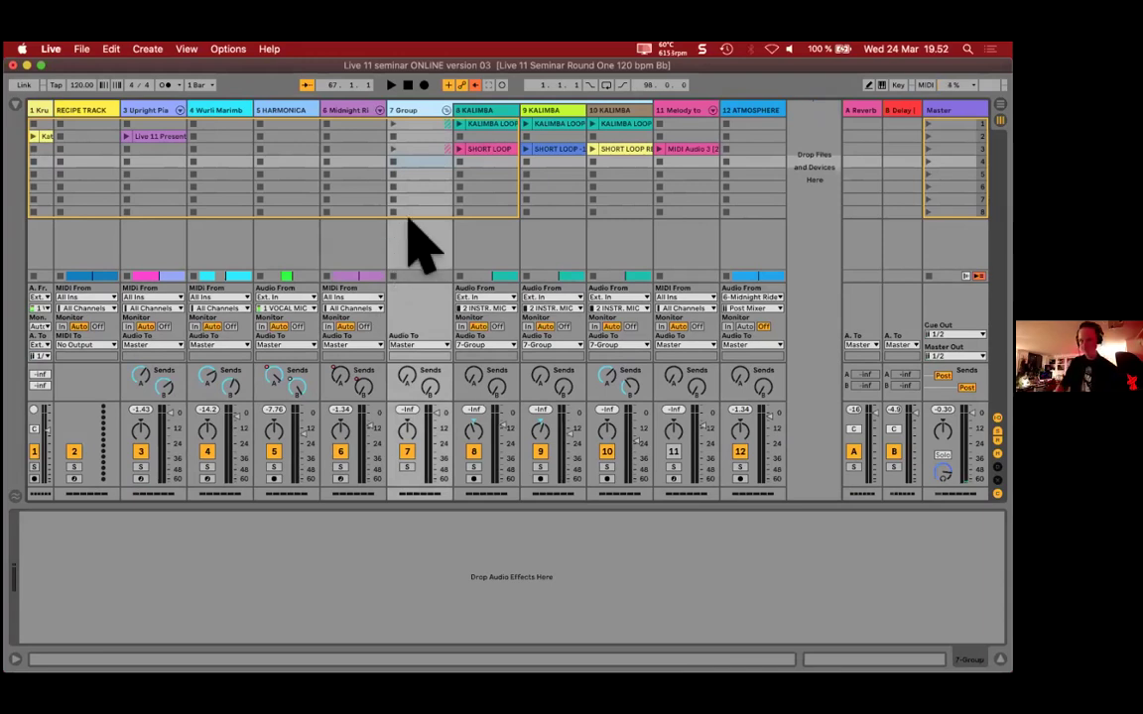
Step: Fold 7 Group to hide its KALIMBA tracks and select the ATMOSPHERE track
left_click(445, 110)
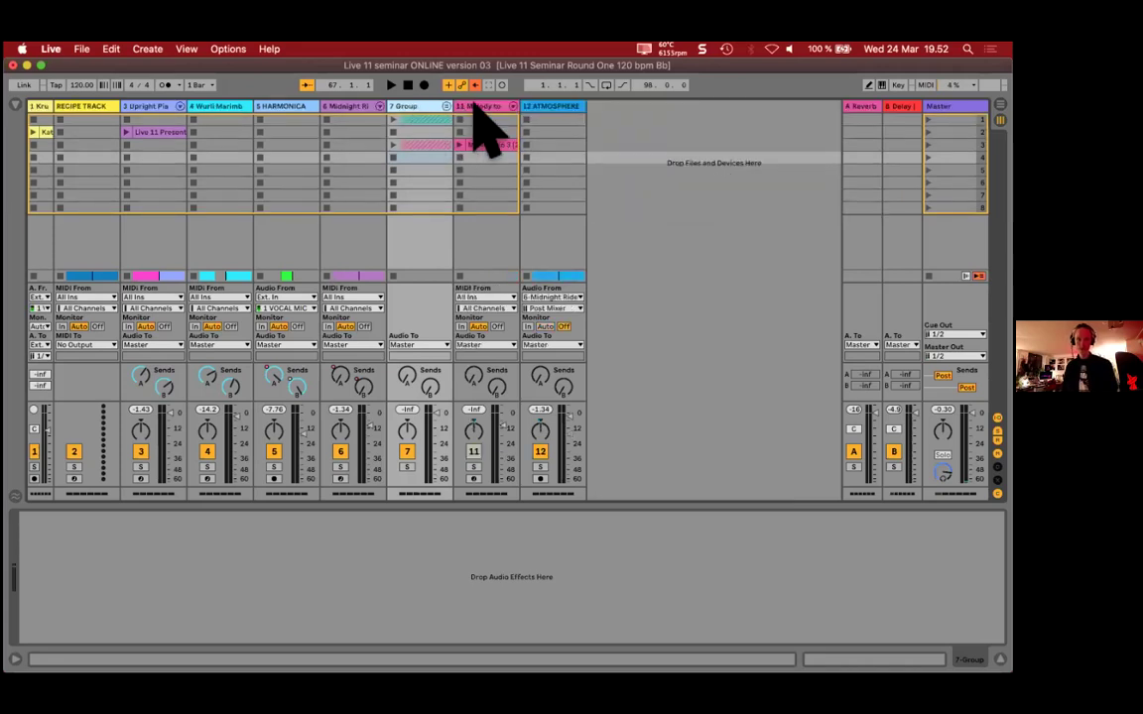
left_click(476, 106)
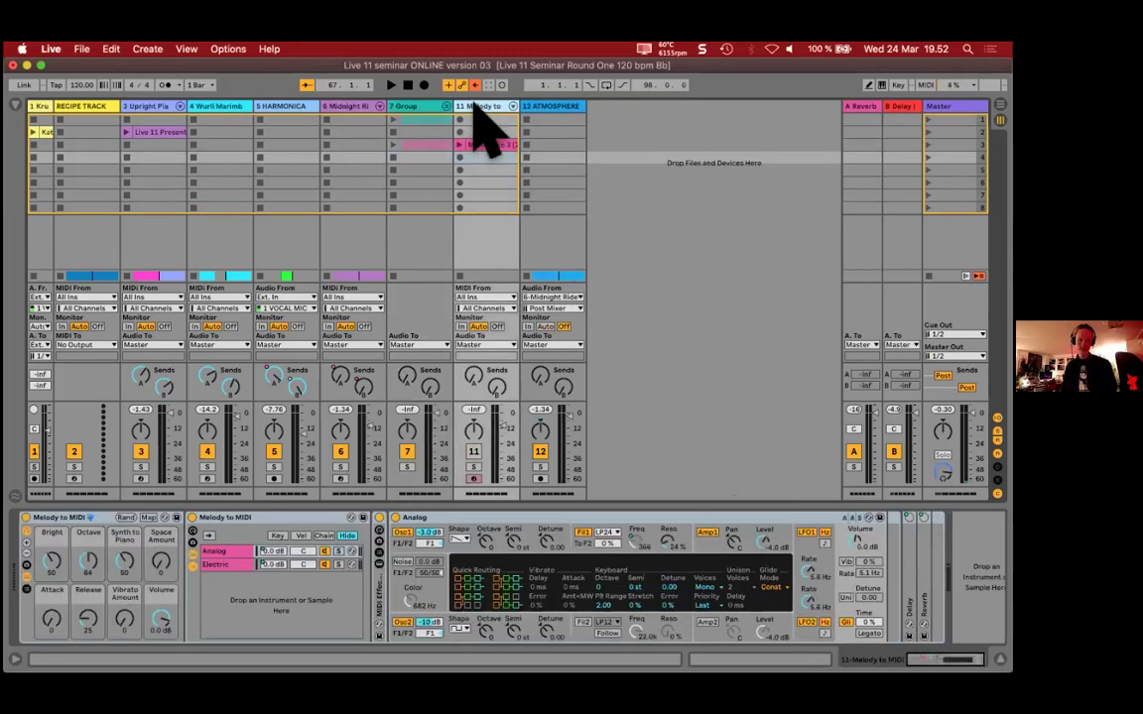
left_click(421, 105)
left_click(555, 107)
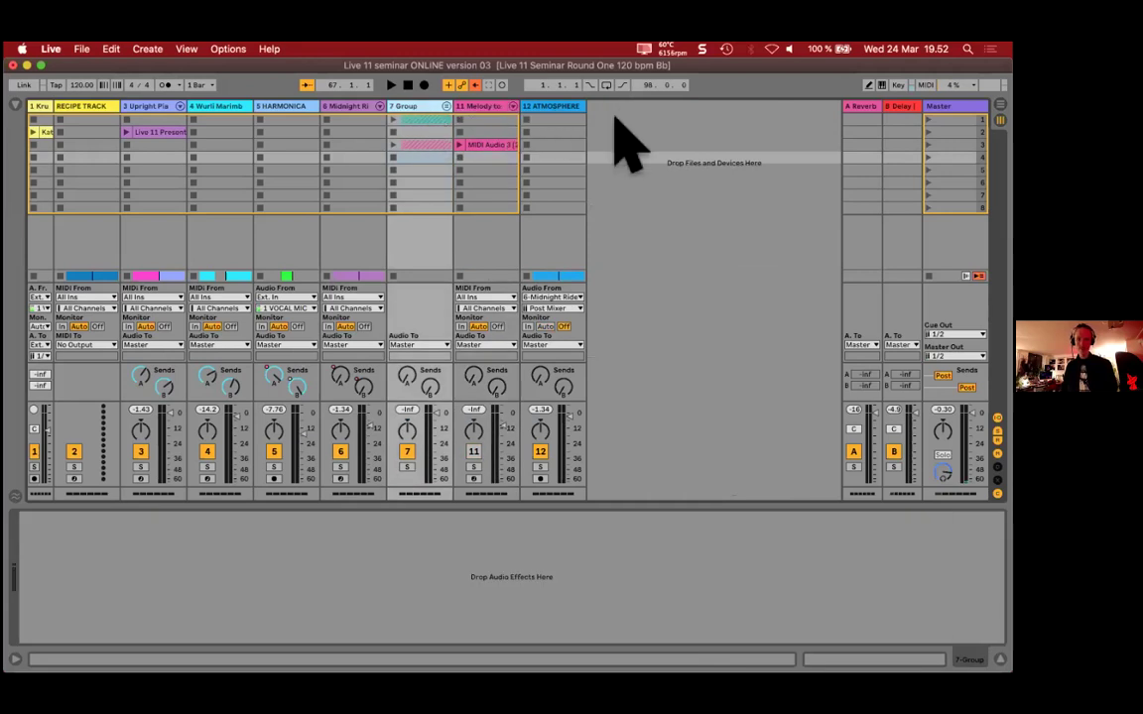
Step: Insert a new audio track 13 after ATMOSPHERE and rename it MELODY BUSS
right_click(627, 126)
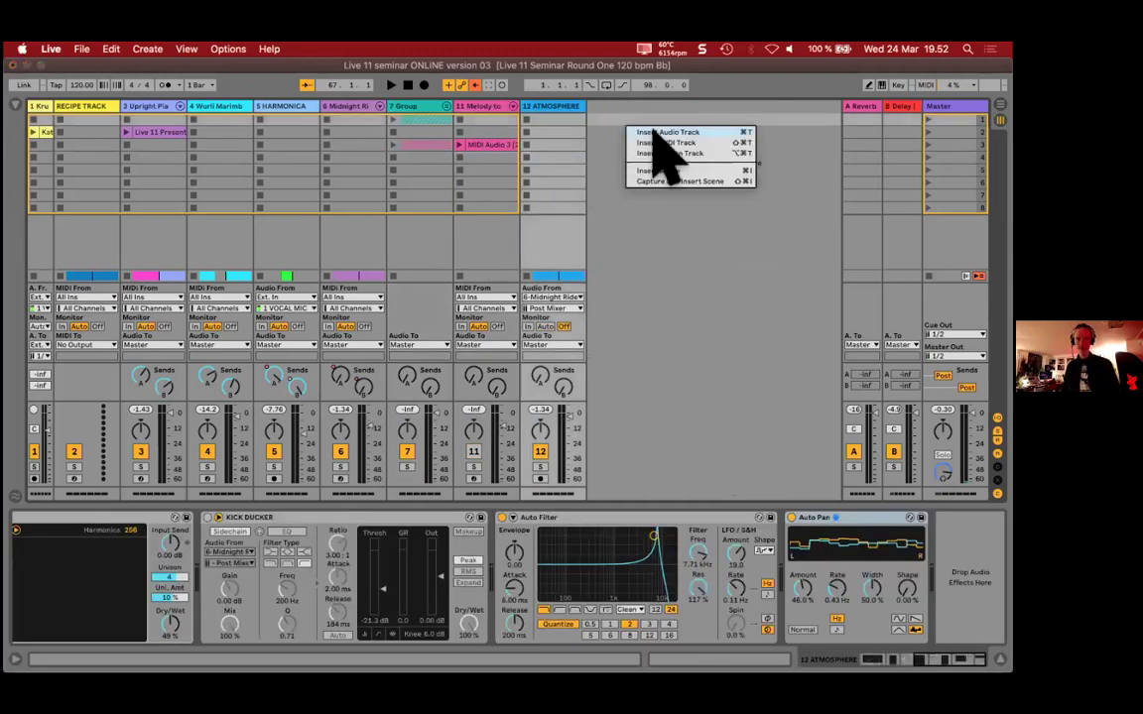
left_click(653, 133)
key("super+r")
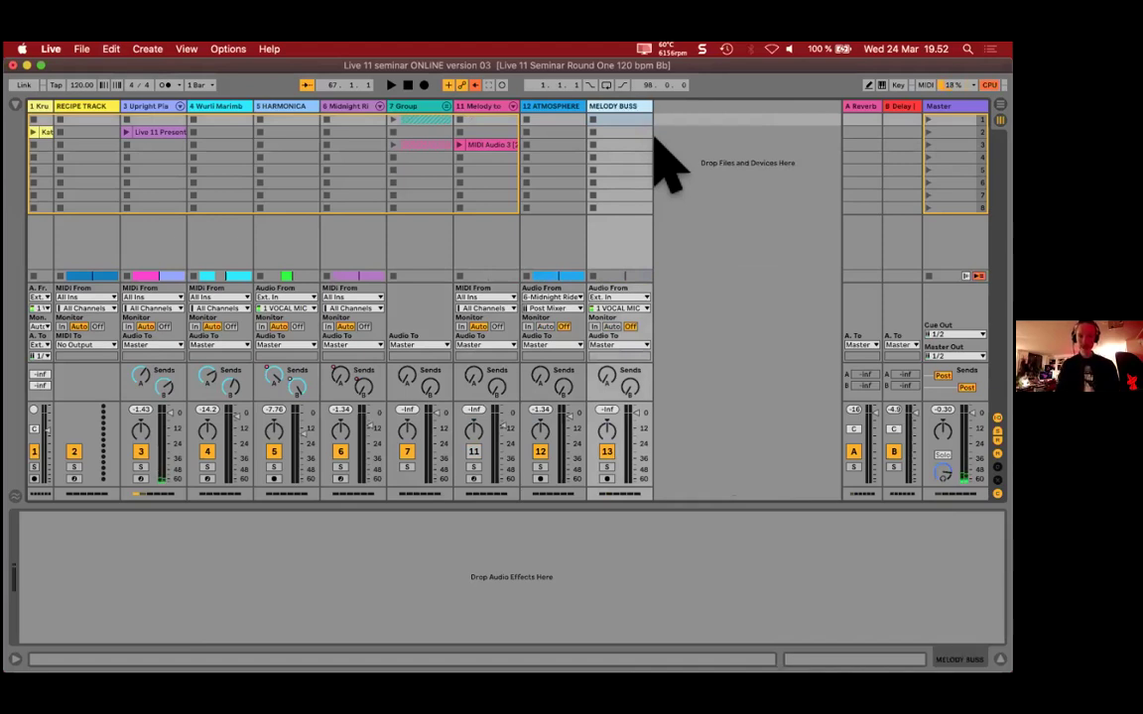
Step: Set MELODY BUSS input to No Input and route 7 Kalimba Group's output to MELODY BUSS
left_click(612, 298)
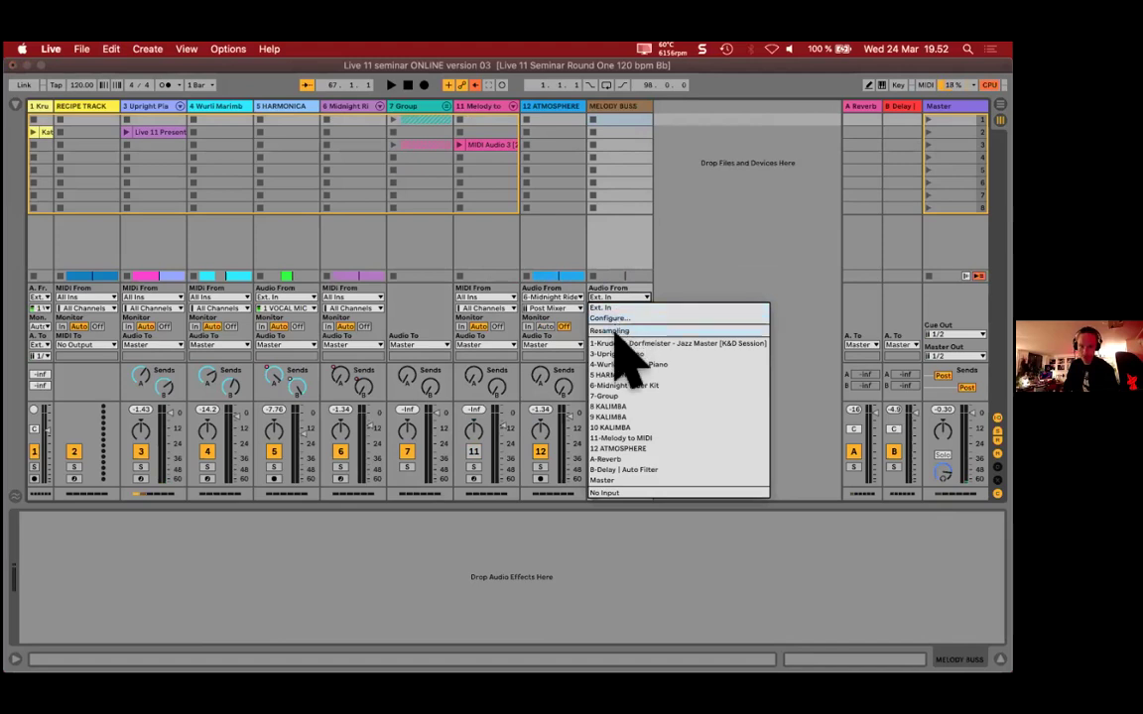
left_click(607, 493)
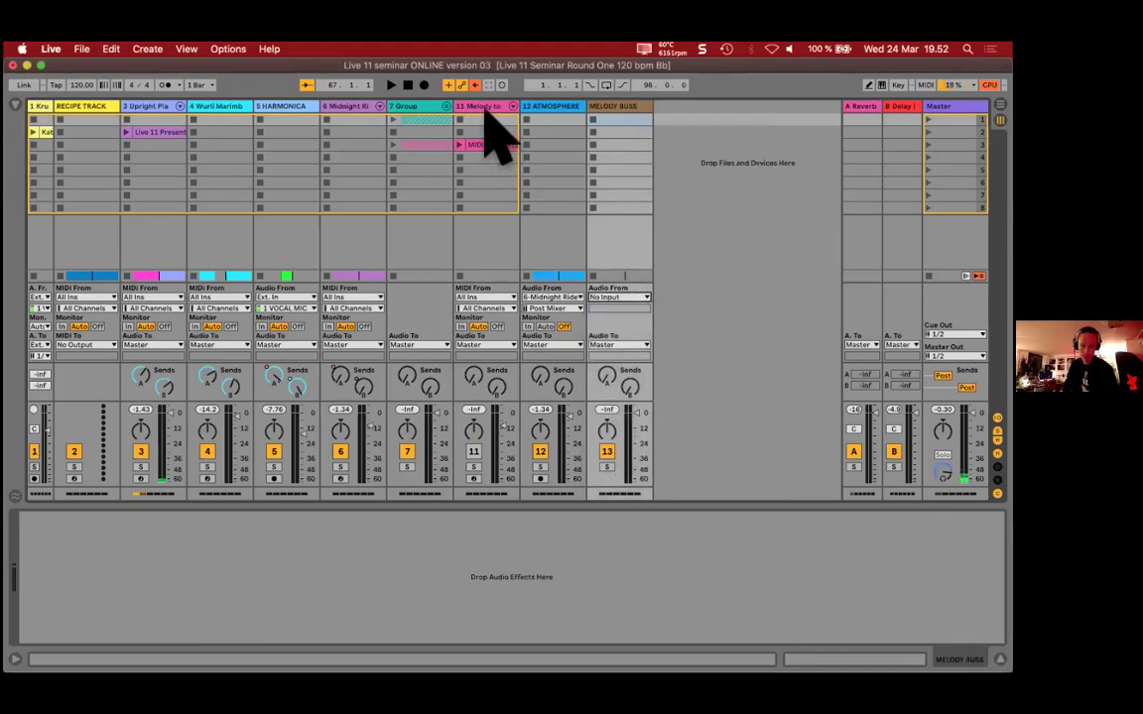
left_click(410, 111)
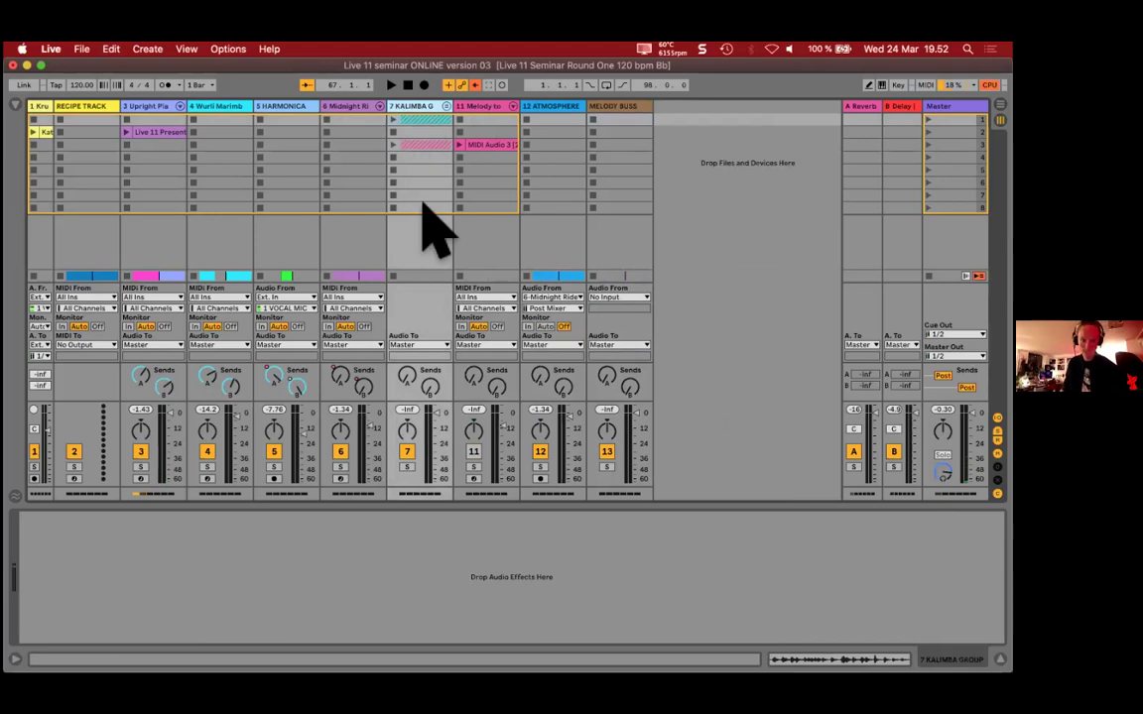
left_click(415, 344)
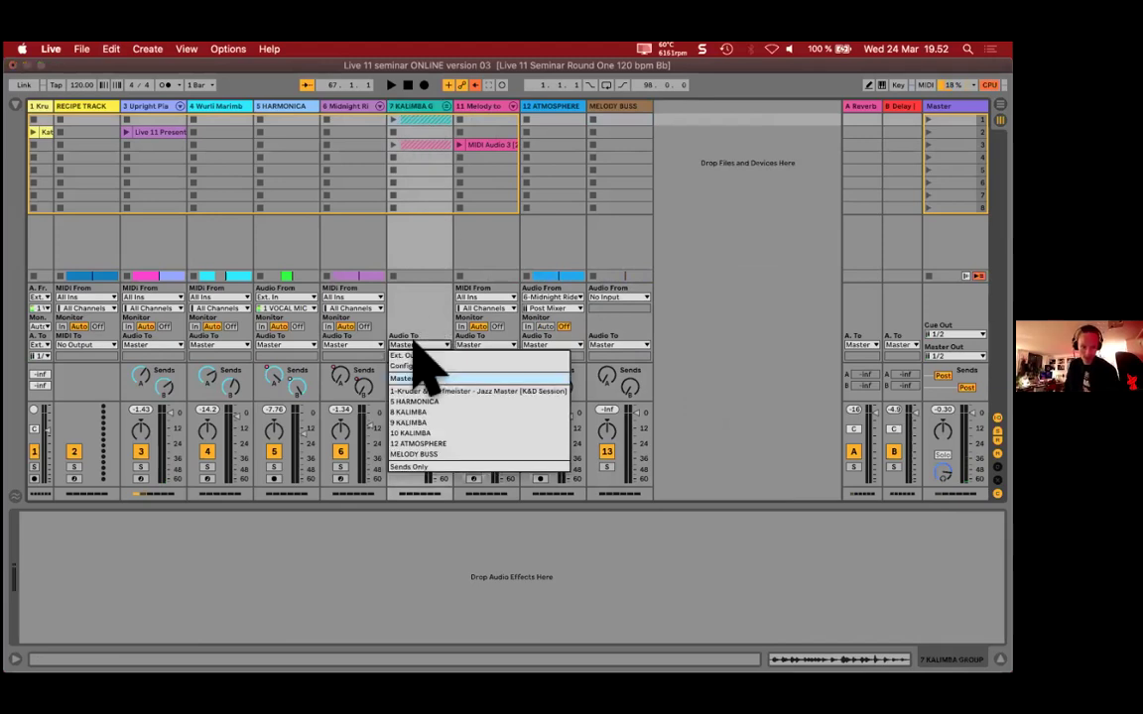
left_click(412, 454)
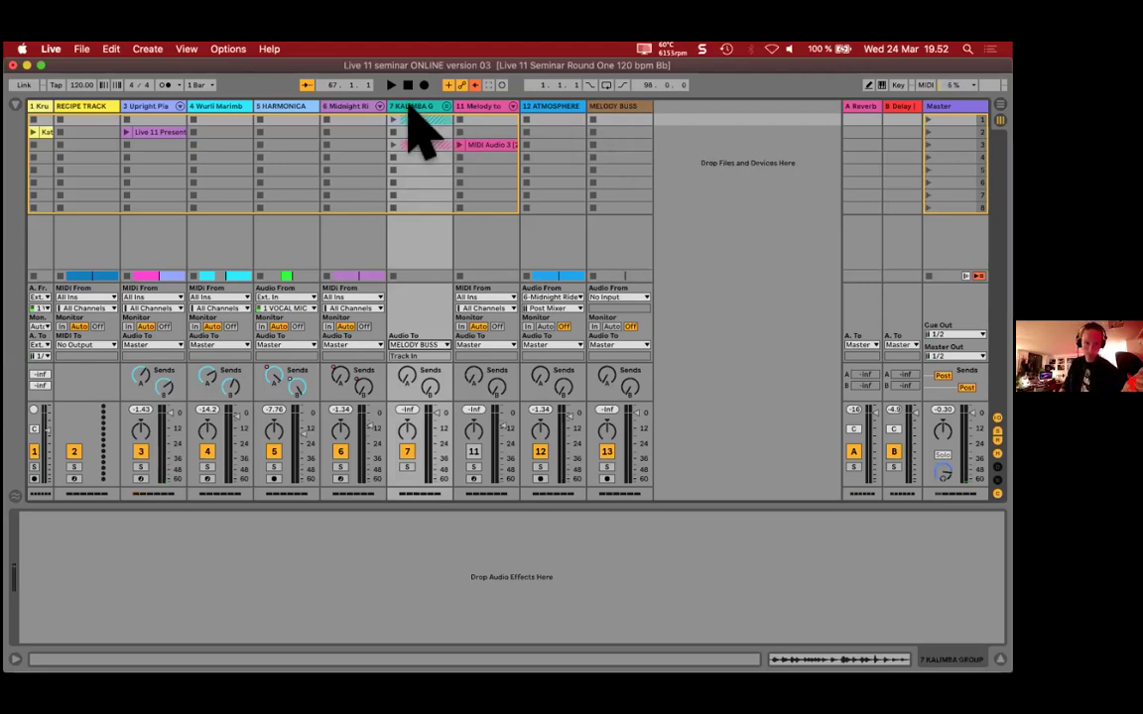
left_click(285, 119)
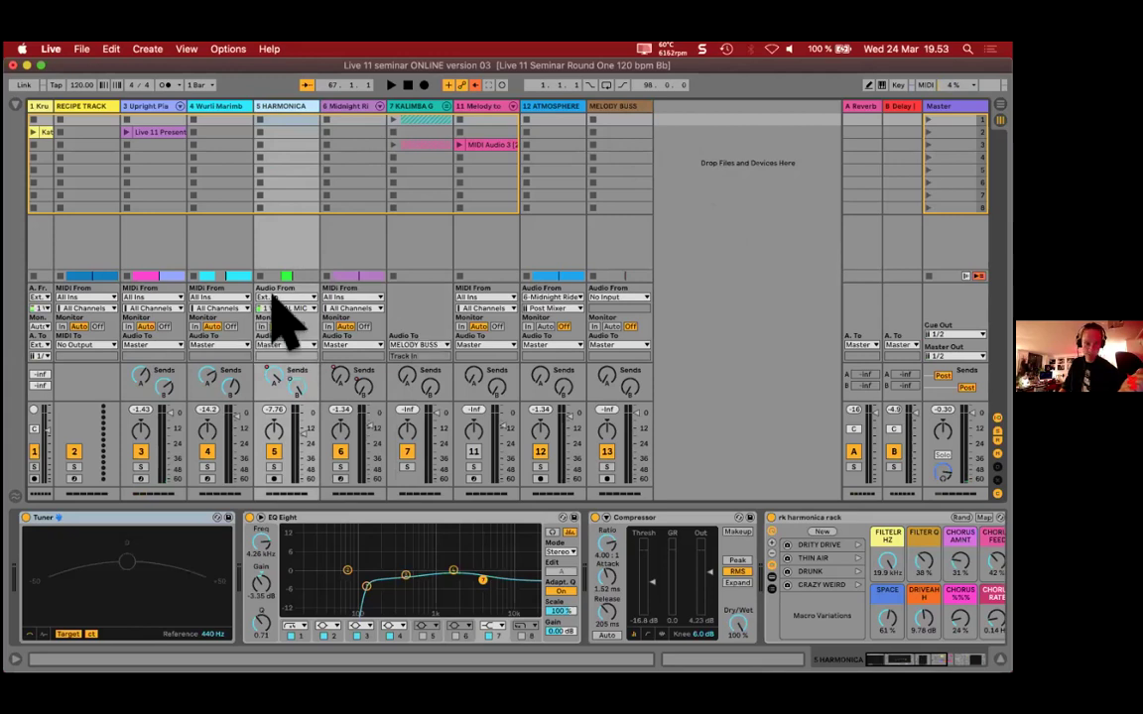
Step: Toggle the mixer routing, device panel and browser views off and back on
key("super+alt+i")
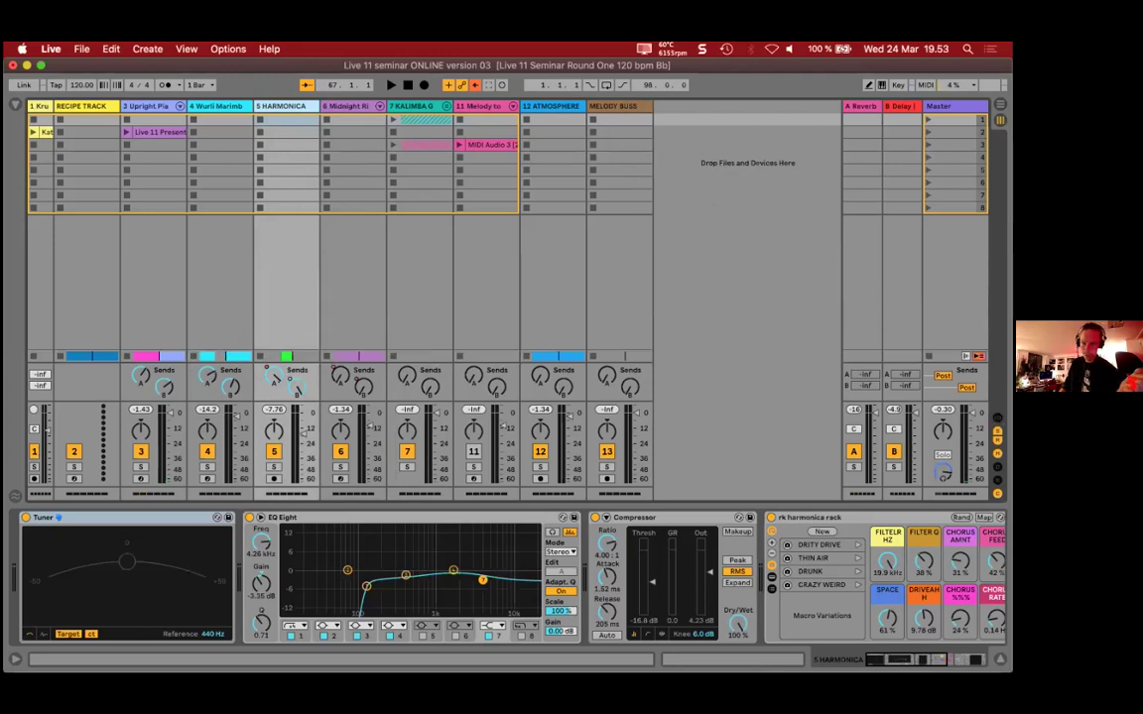
key("super+alt+i")
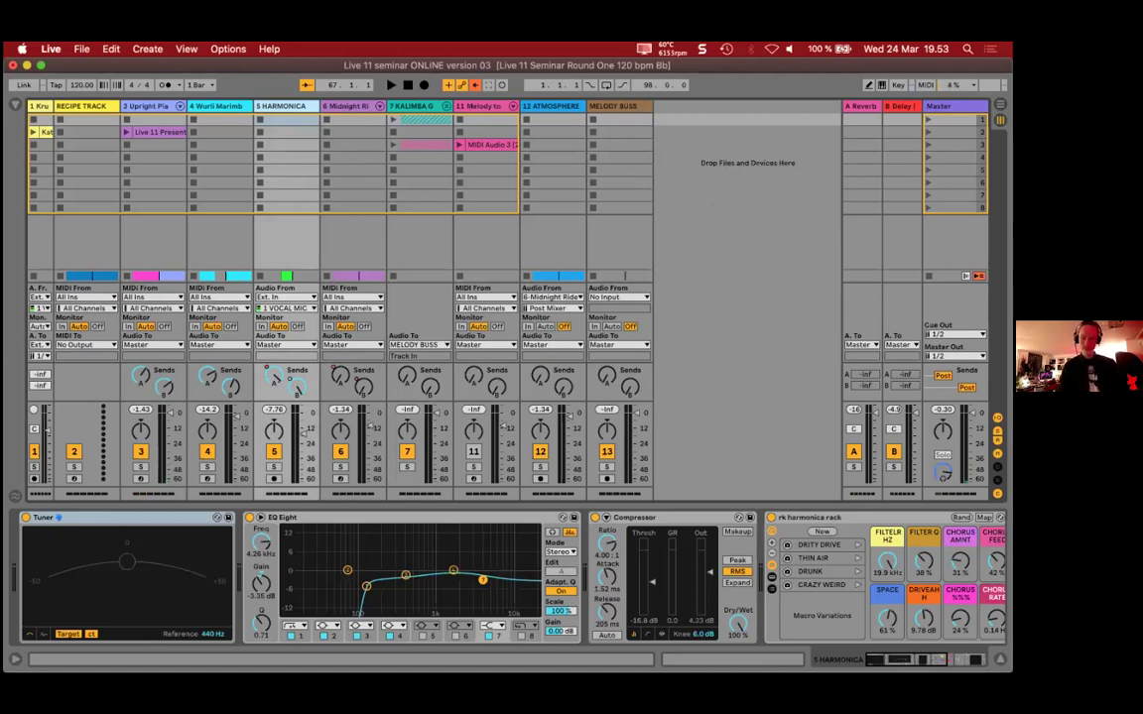
key("super+alt+l")
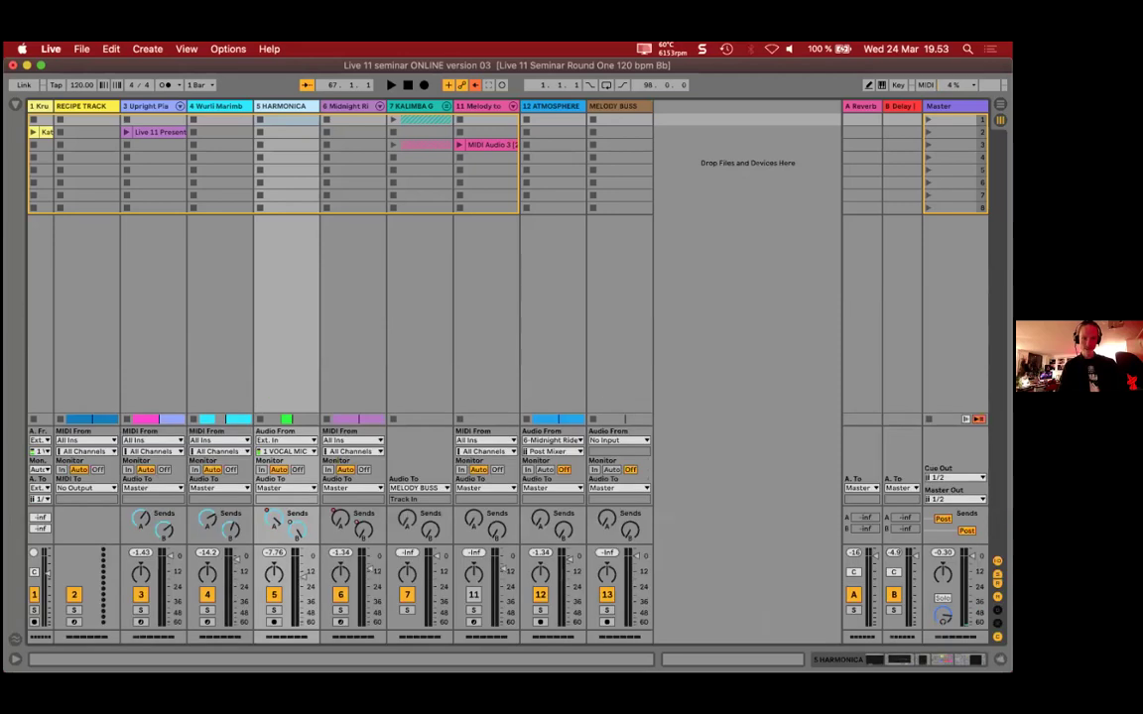
key("super+alt+l")
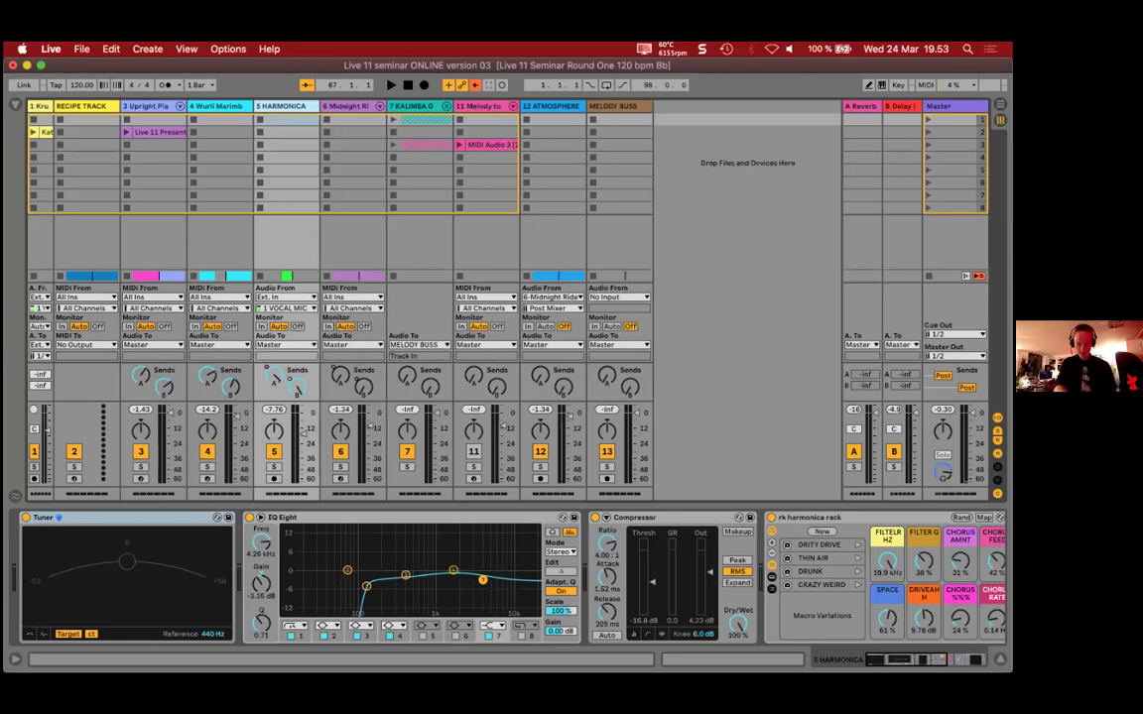
key("super+alt+b")
key("super+alt+b")
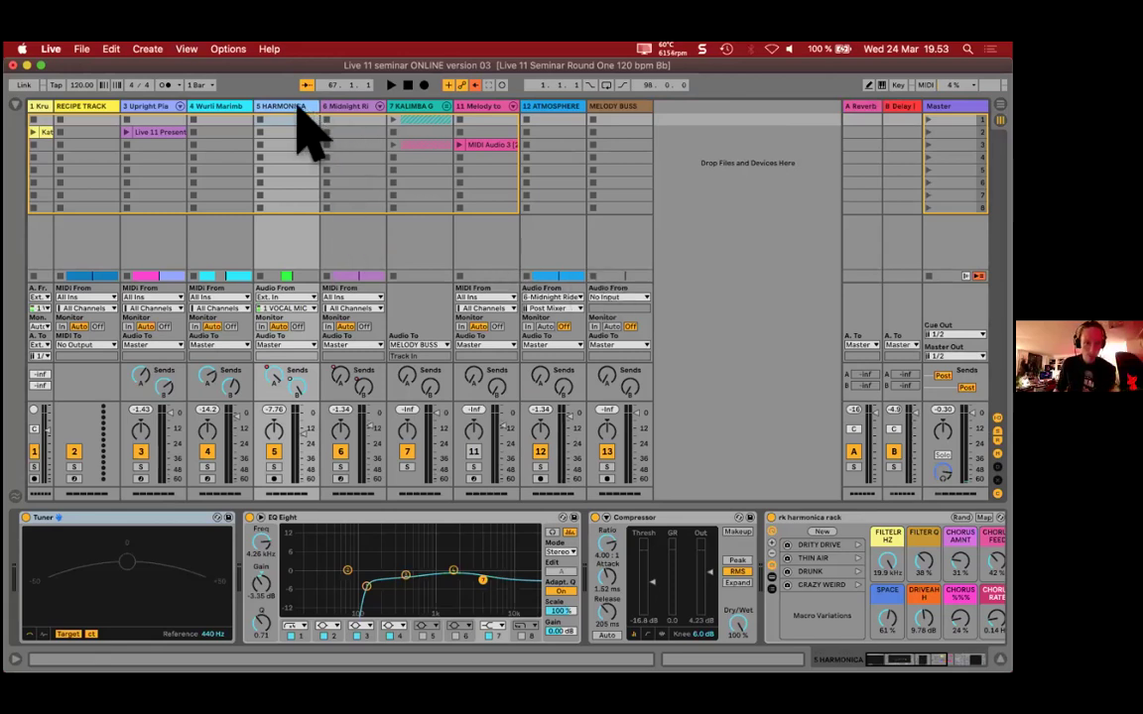
Step: Route HARMONICA, Upright Piano and Wurli Marimba outputs into MELODY BUSS
left_click(283, 345)
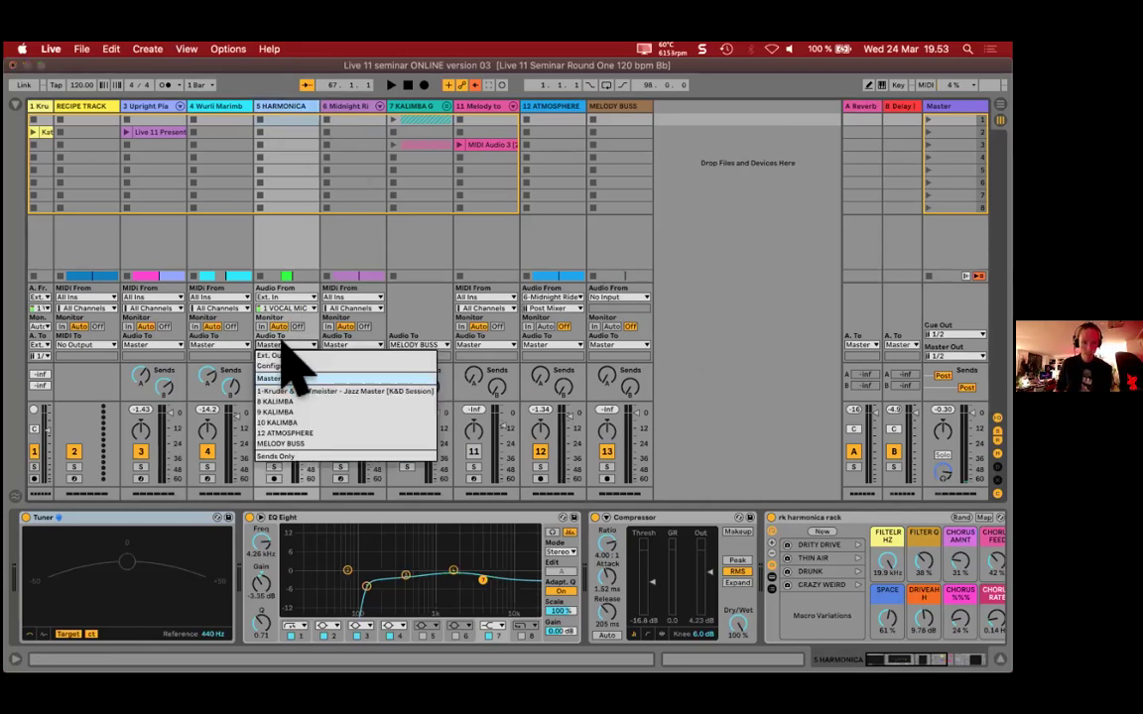
left_click(282, 443)
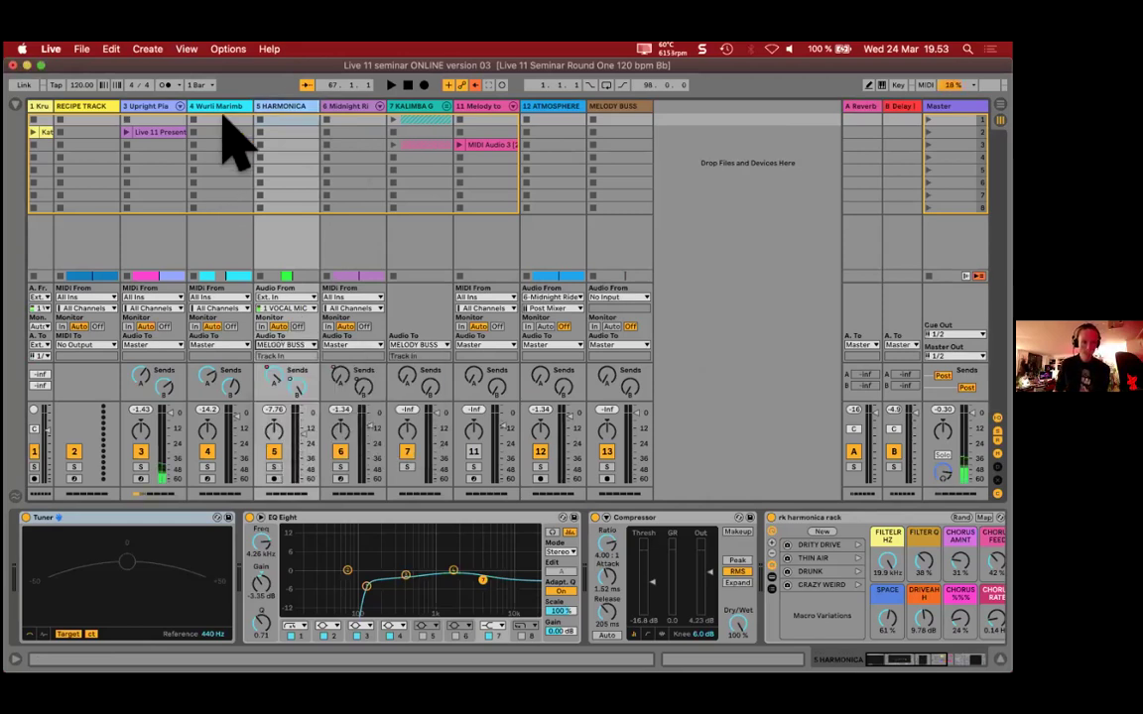
left_click(173, 106)
left_click(219, 199)
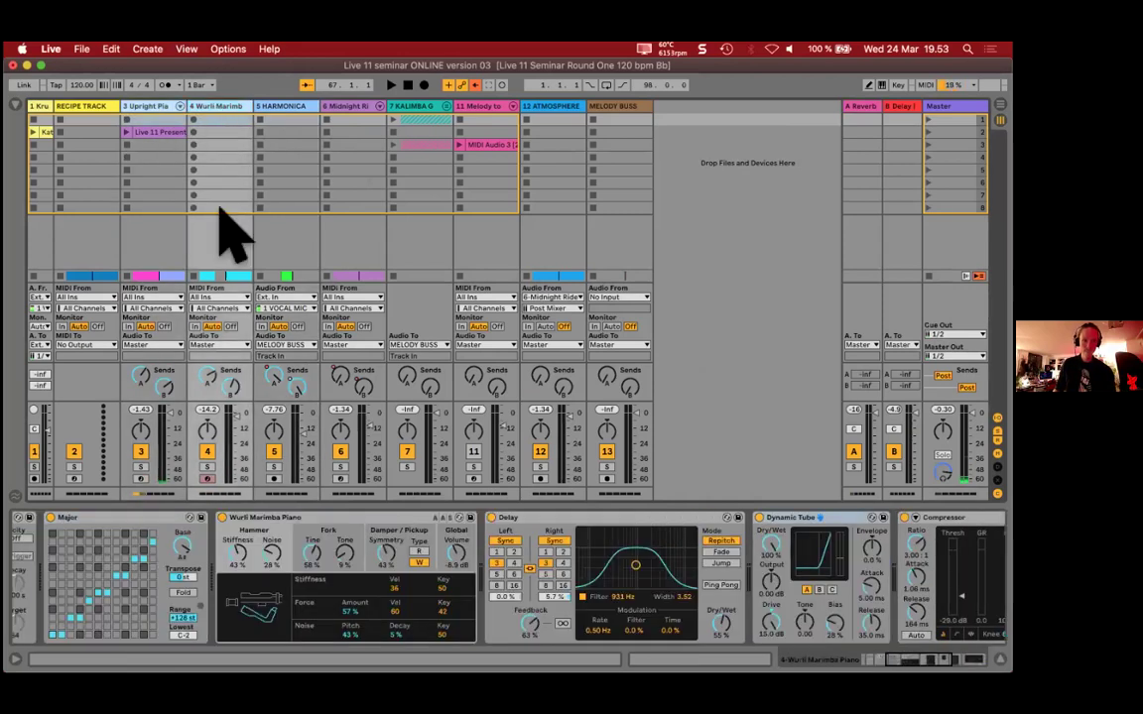
left_click(218, 344)
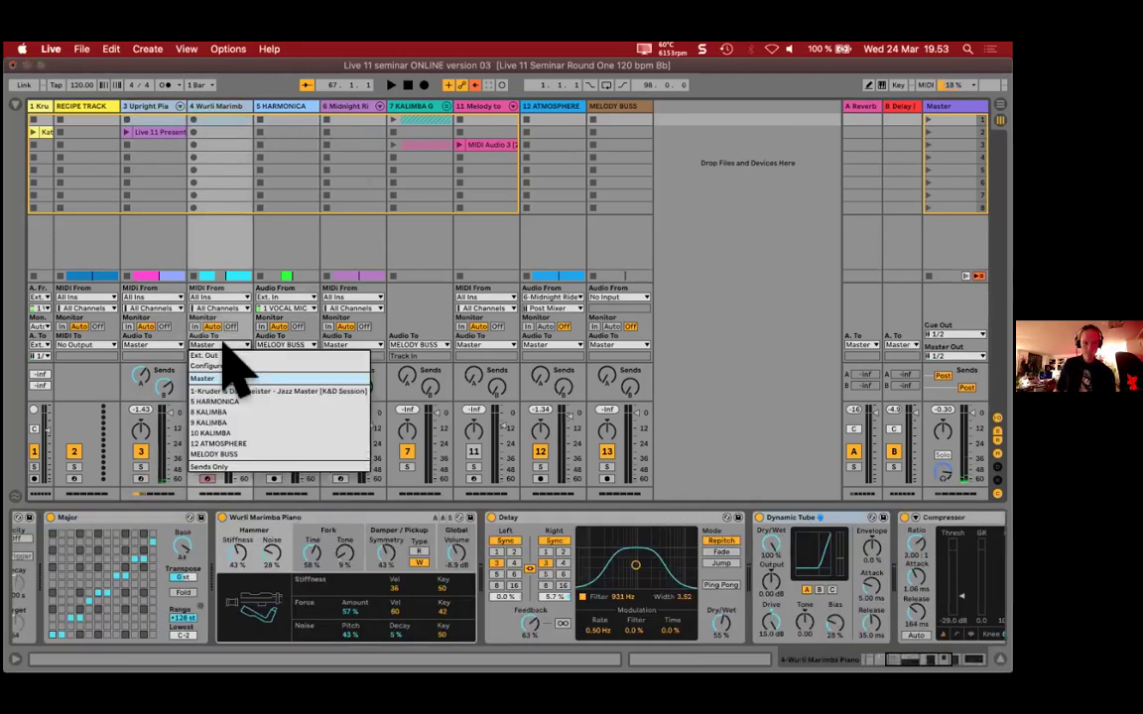
left_click(219, 455)
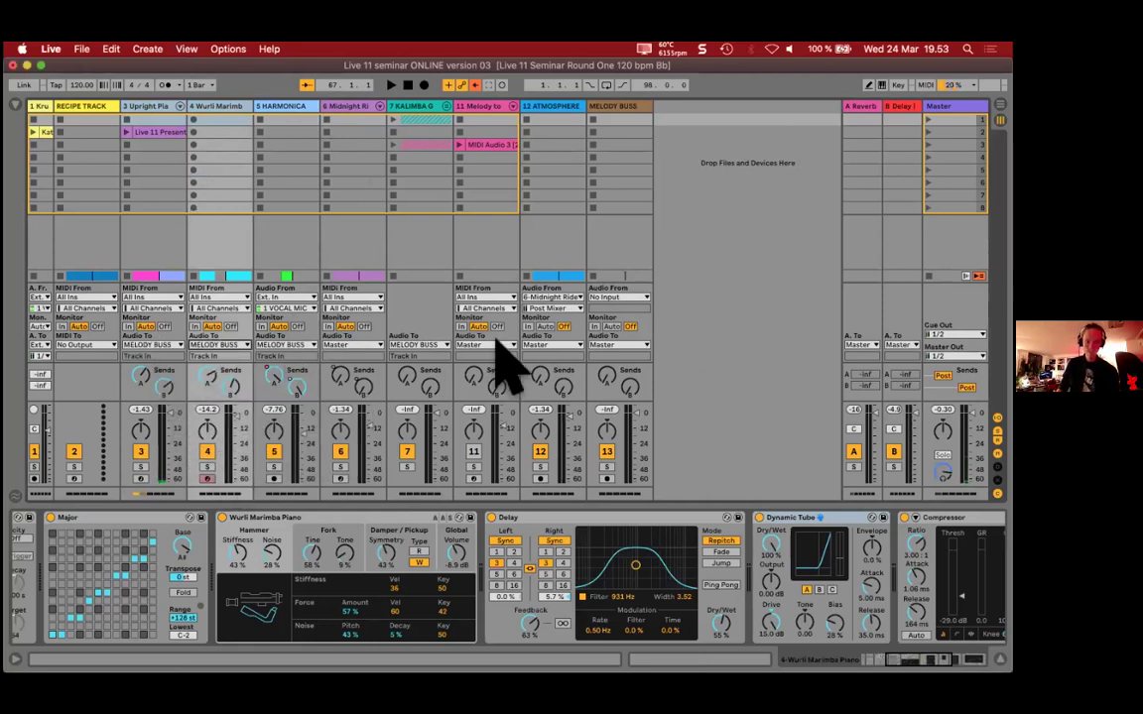
Step: Play the set with MELODY BUSS monitoring set to In and soloed
key("space")
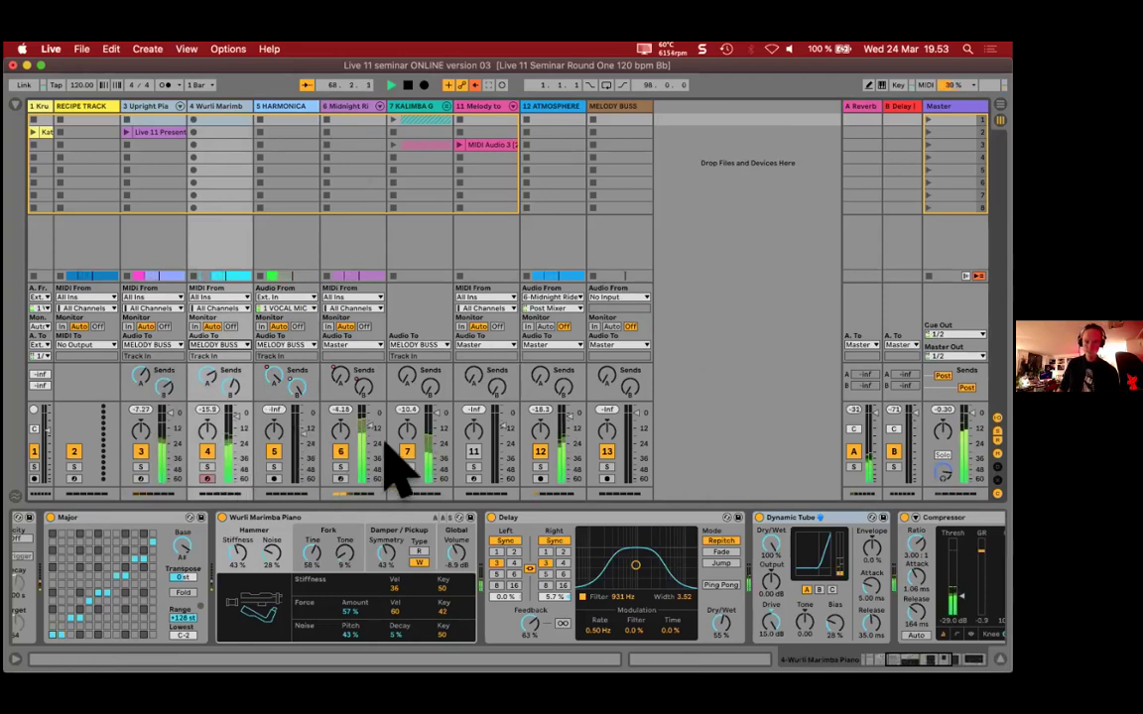
left_click(594, 327)
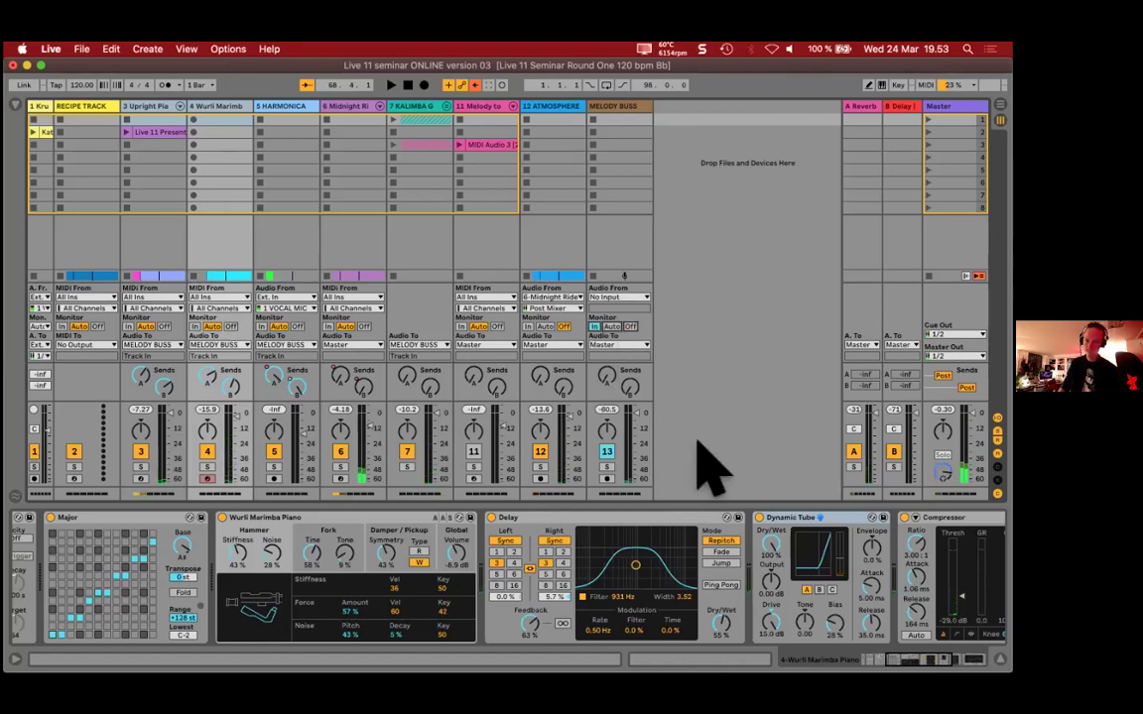
left_click(606, 466)
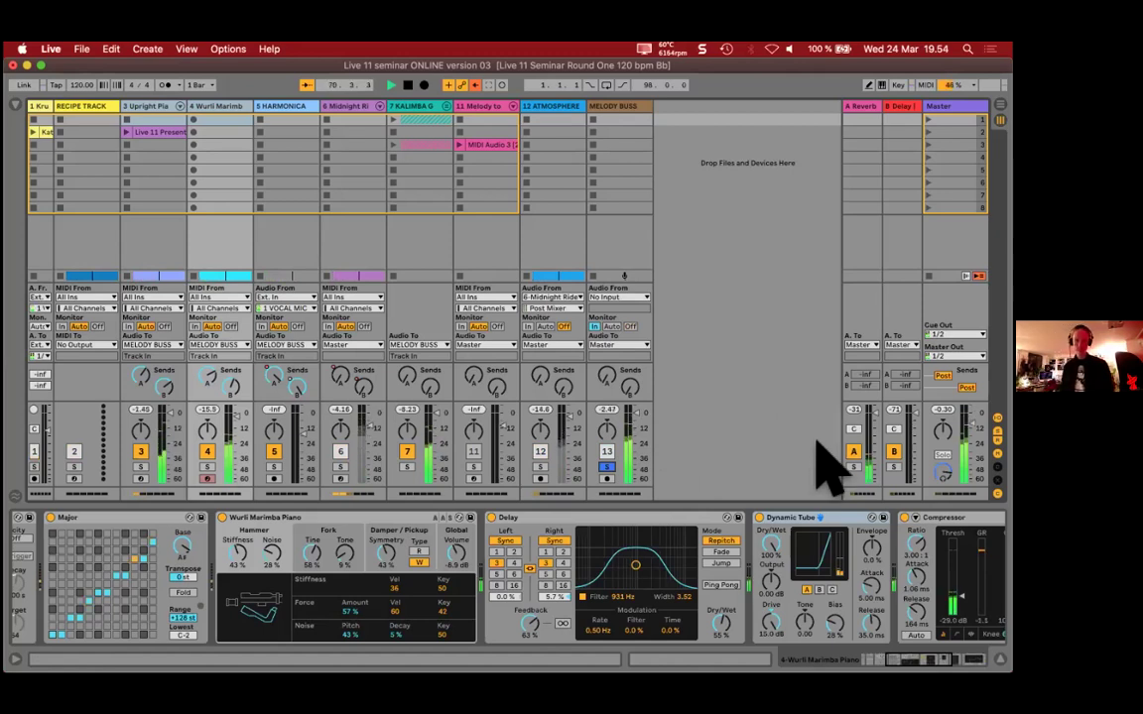
Step: Load Glue Compressor, Channel EQ and EQ Eight onto MELODY BUSS from a browser search
left_click(611, 105)
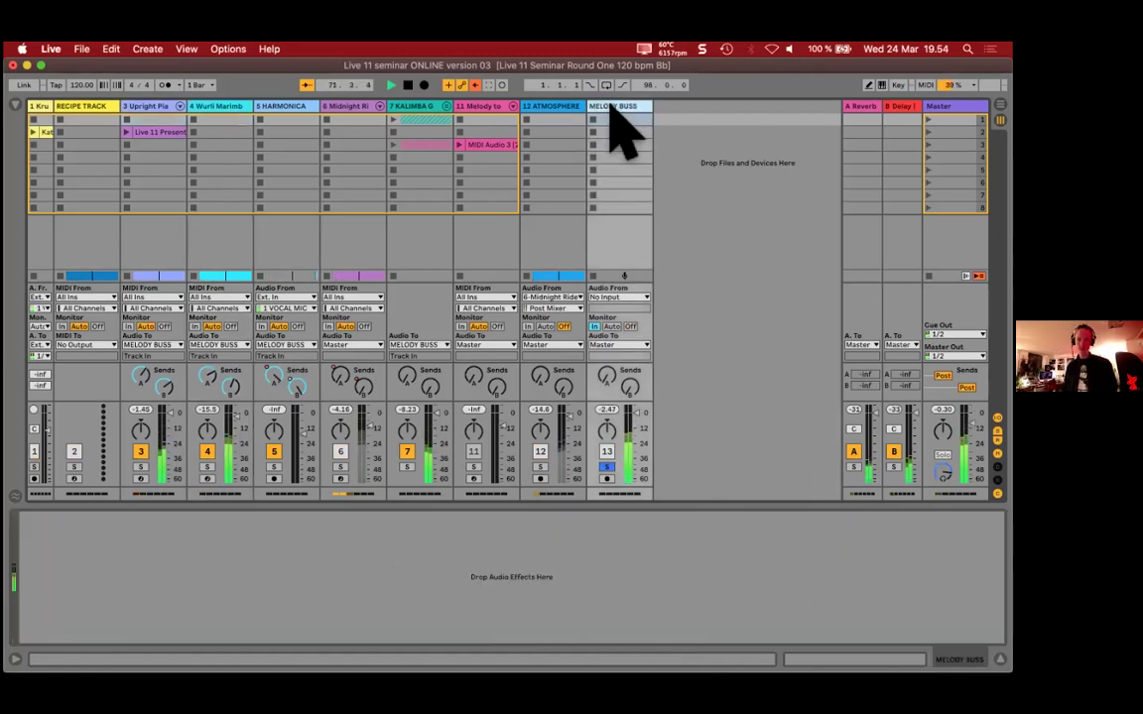
key("super+alt+b")
key("super+f")
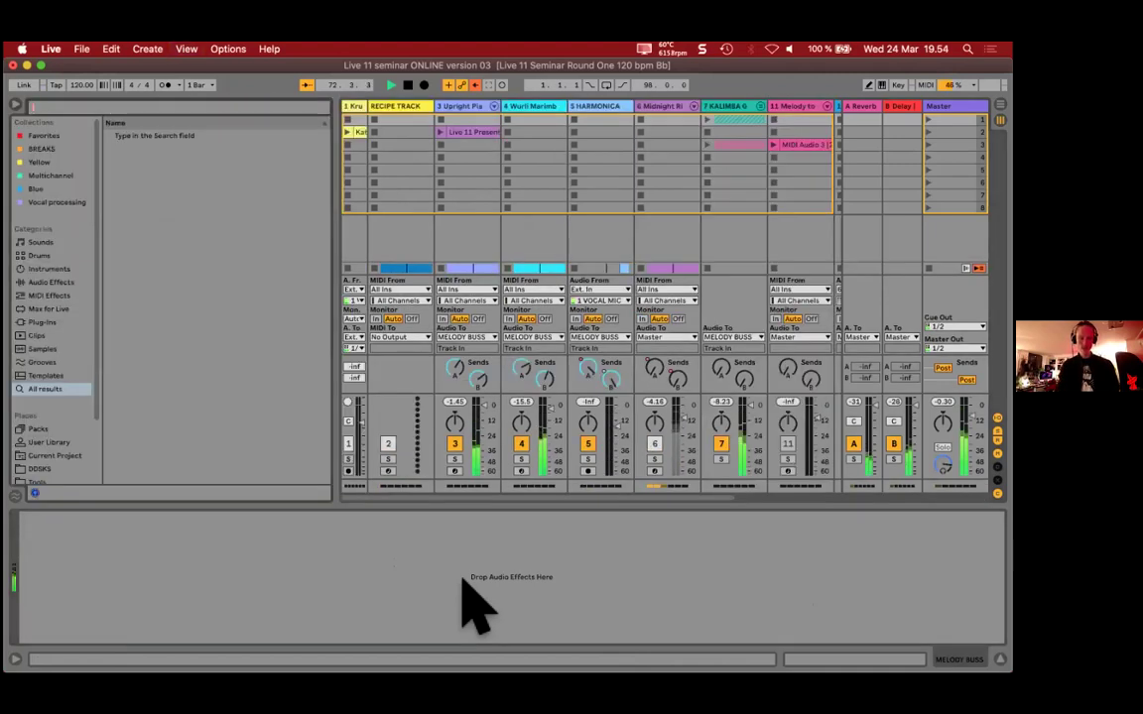
type("glue")
key("Down")
key("Return")
key("super+f")
type("eq")
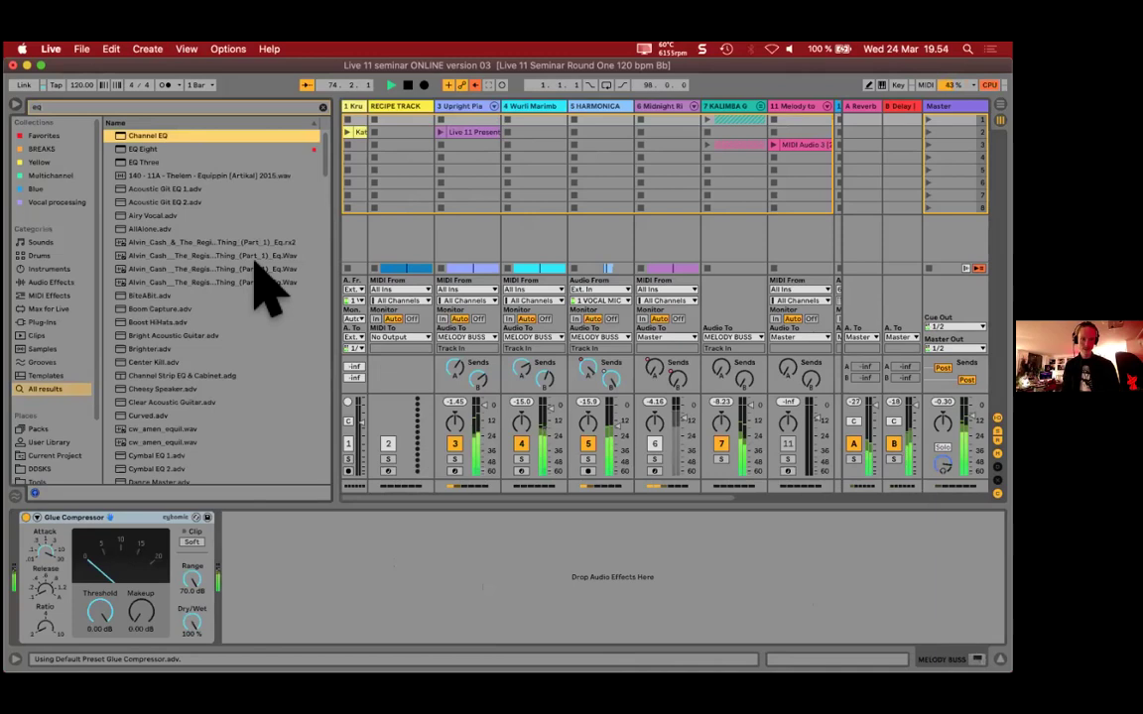
double_click(143, 135)
left_click(139, 149)
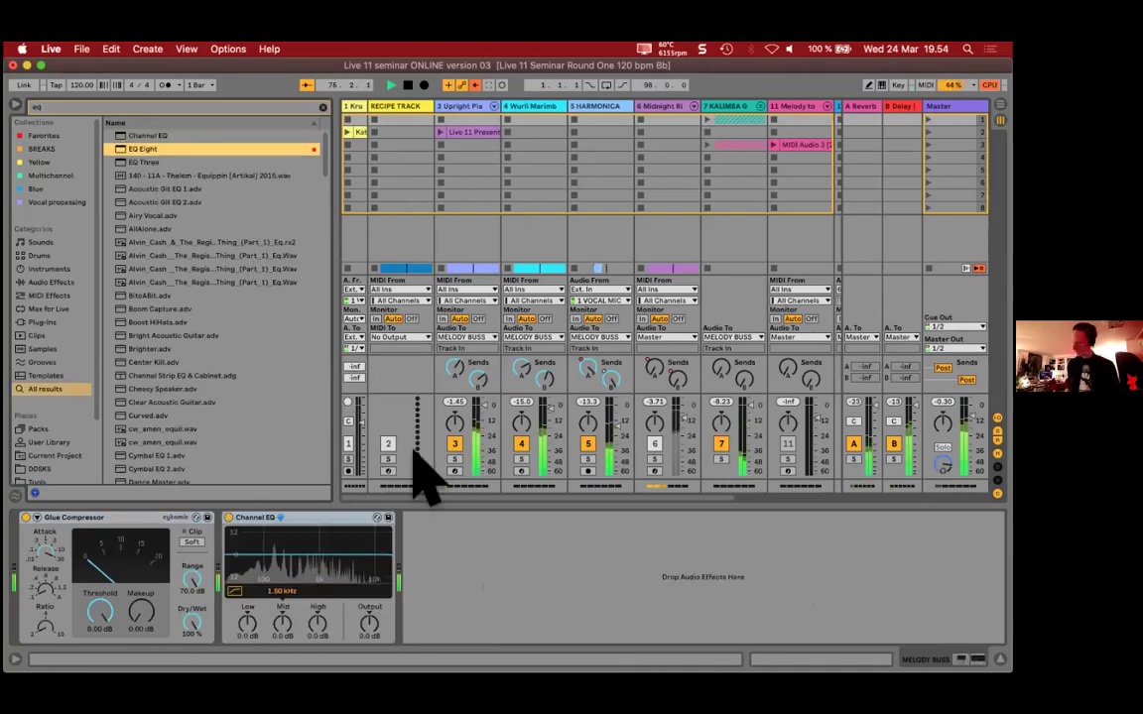
key("Return")
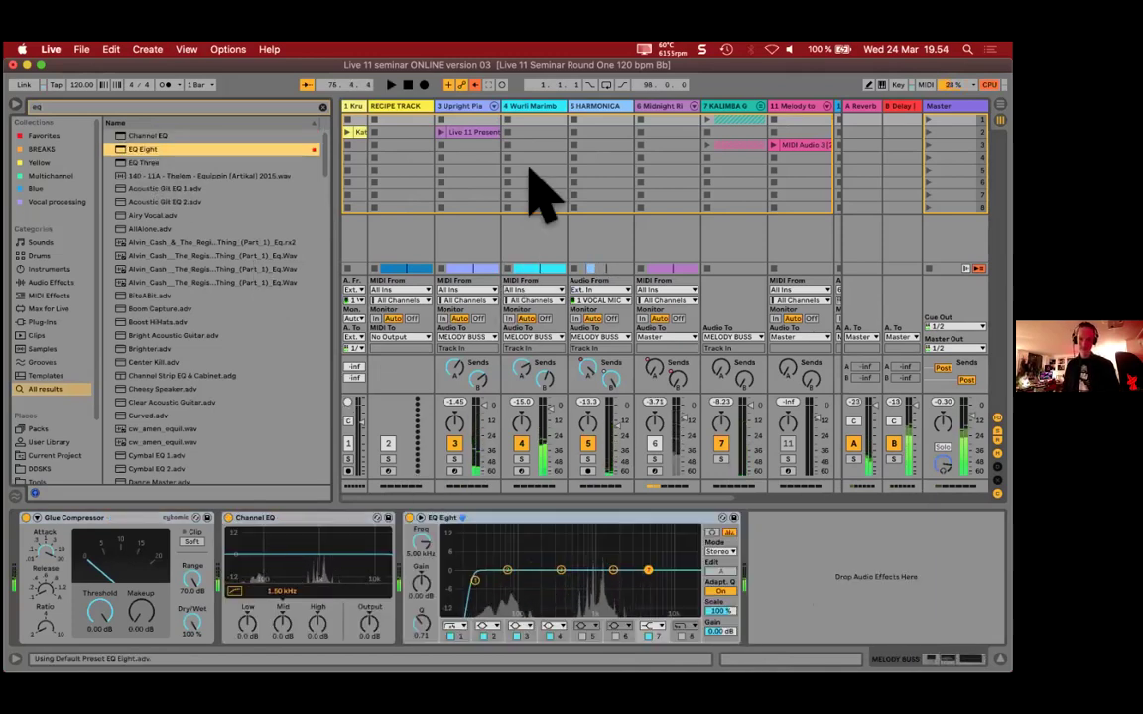
Step: Audition the song from the harmonica clip near bar 17 in Arrangement view, then hide the browser
key("Tab")
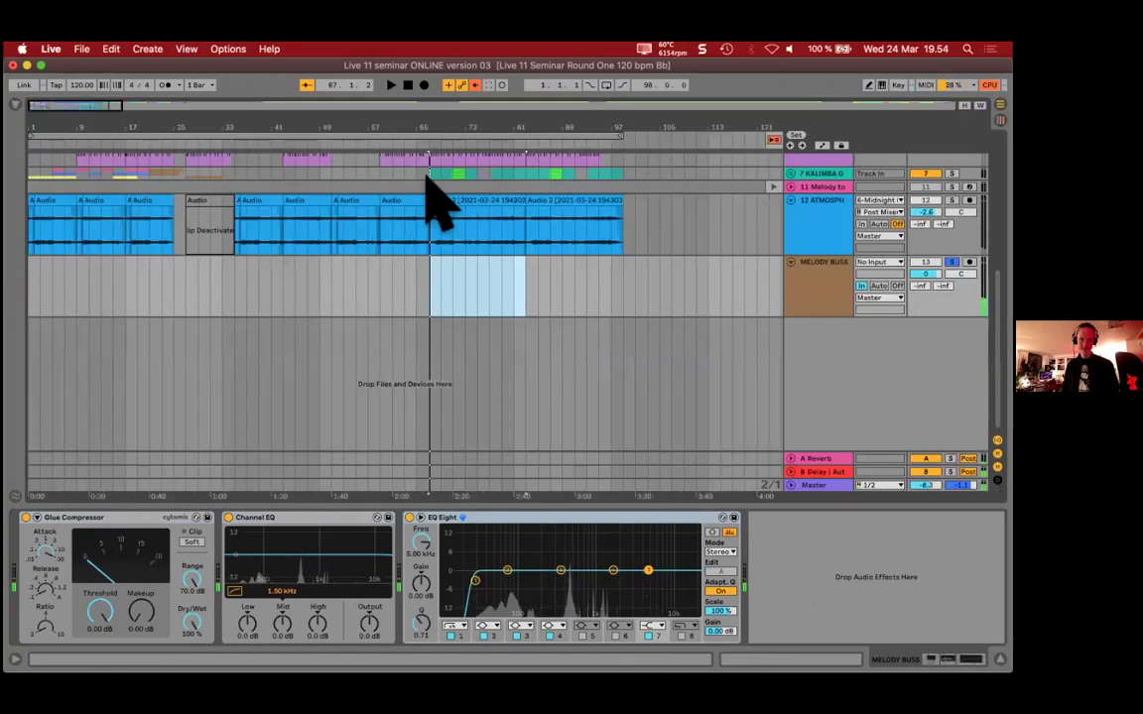
key("minus")
scroll(97, 255, "up", 10)
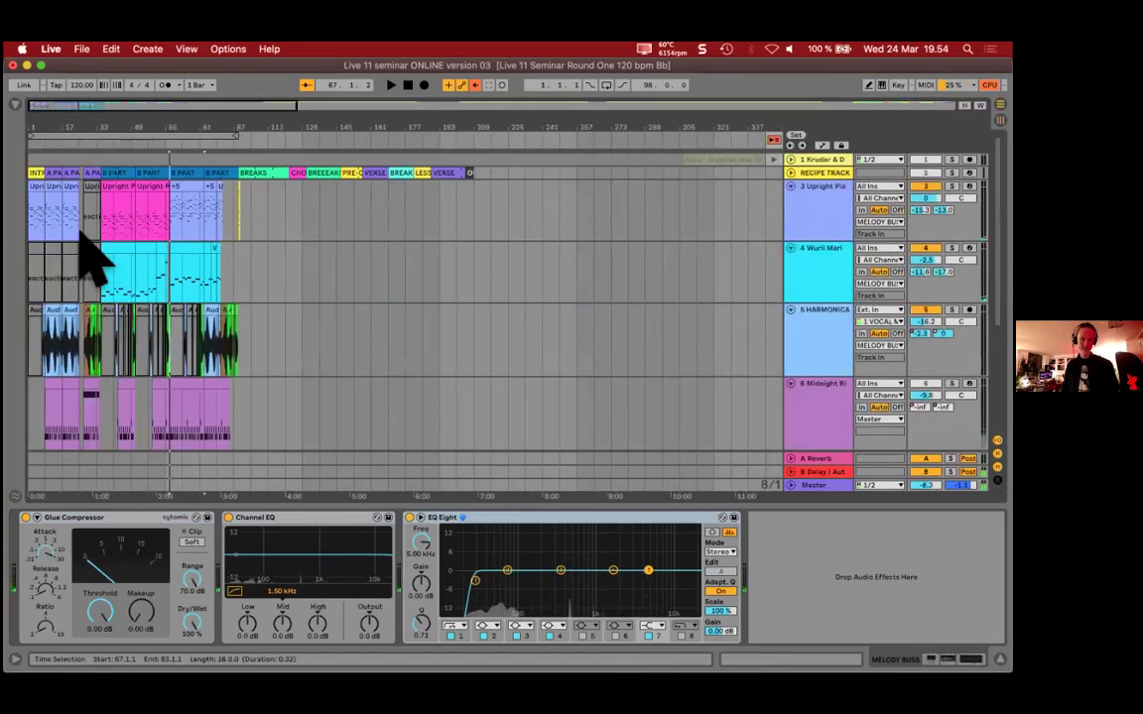
scroll(129, 293, "up", 10)
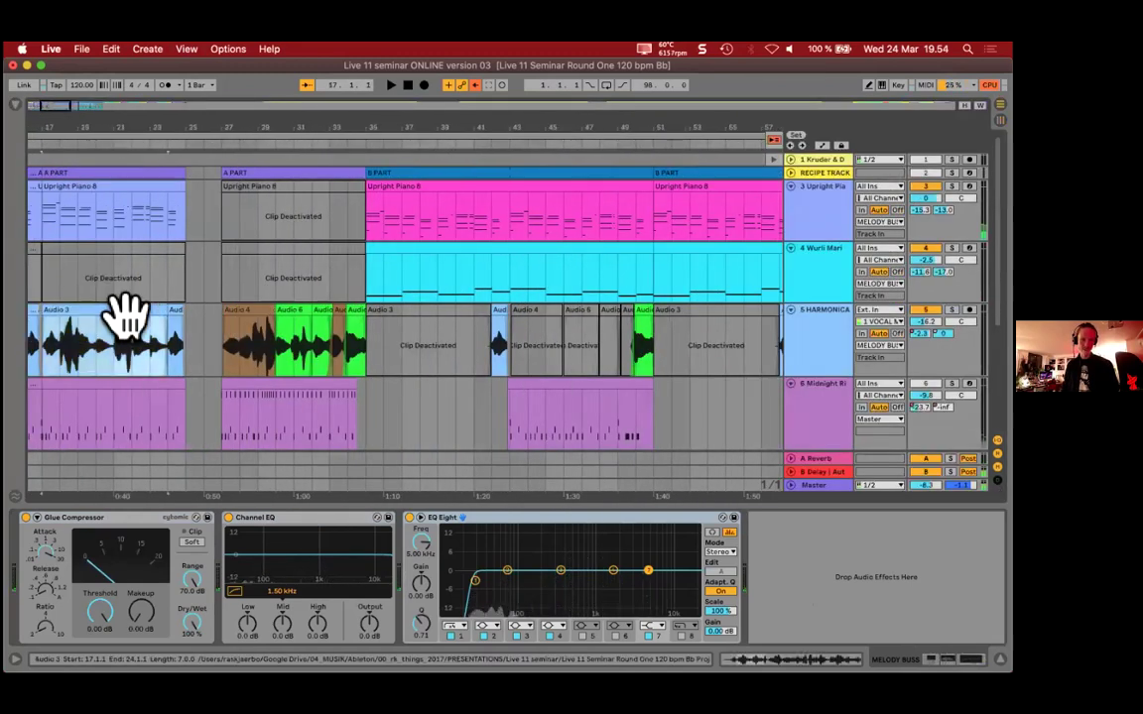
left_click(292, 298)
key("space")
key("space")
key("Tab")
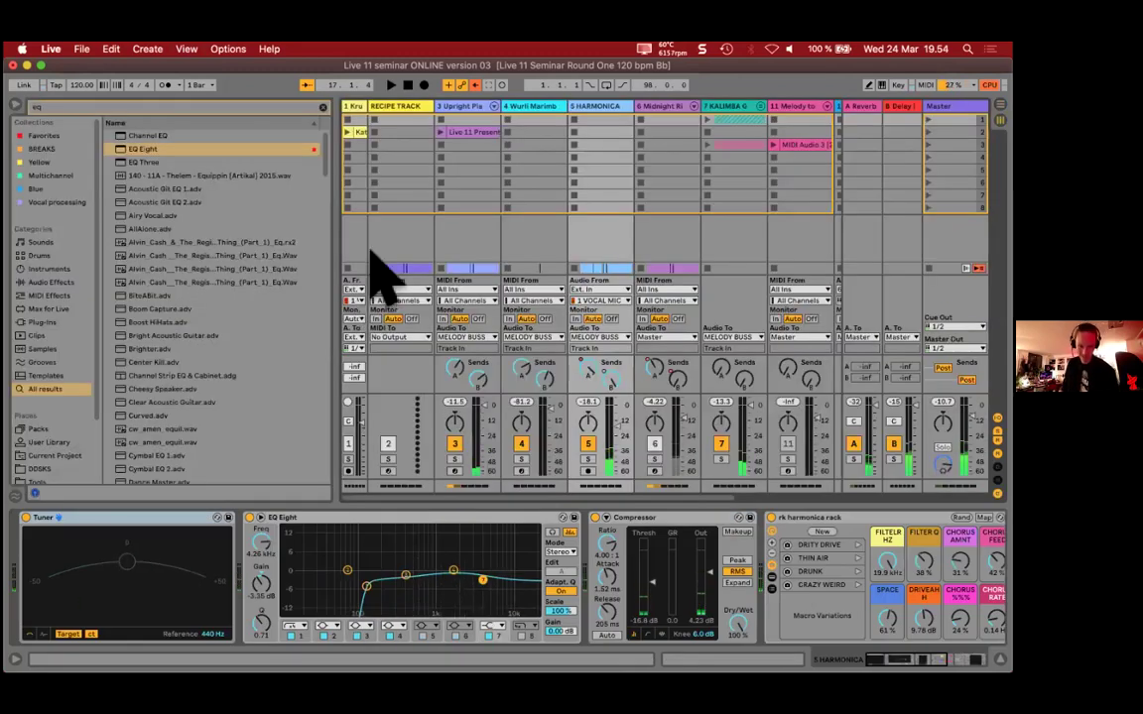
left_click(322, 106)
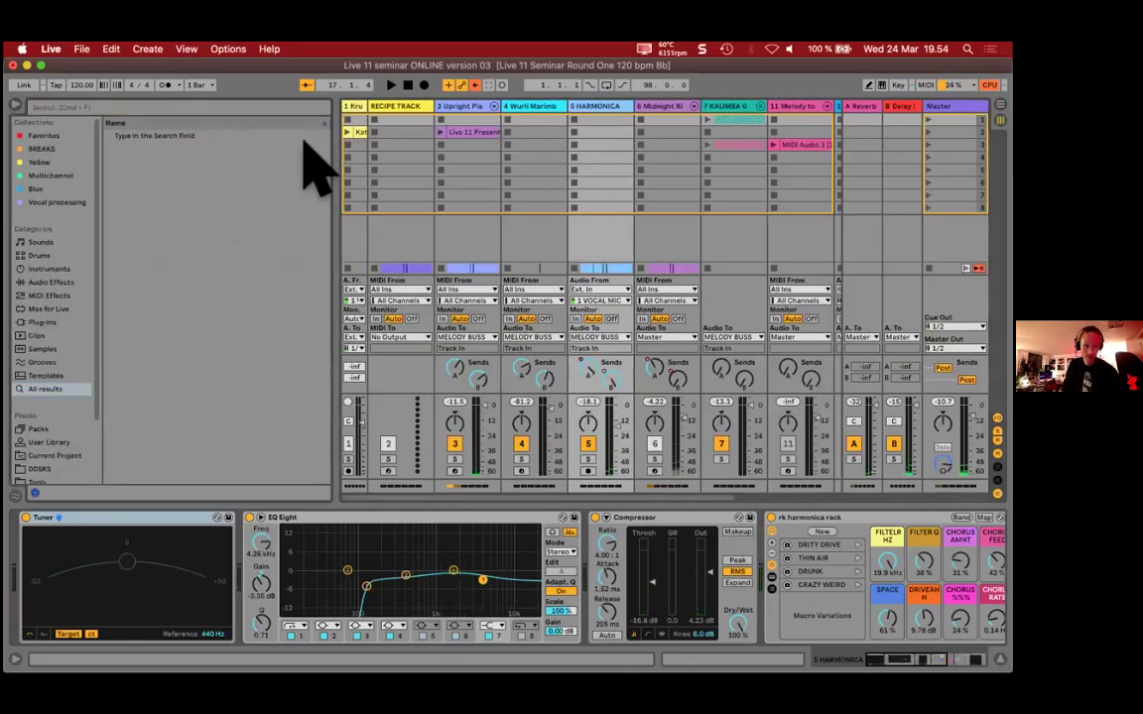
key("super+alt+b")
Step: Remove Channel EQ, set EQ Eight low cut near 77.8 Hz and Glue threshold -16.2 dB, unsolo
left_click(599, 111)
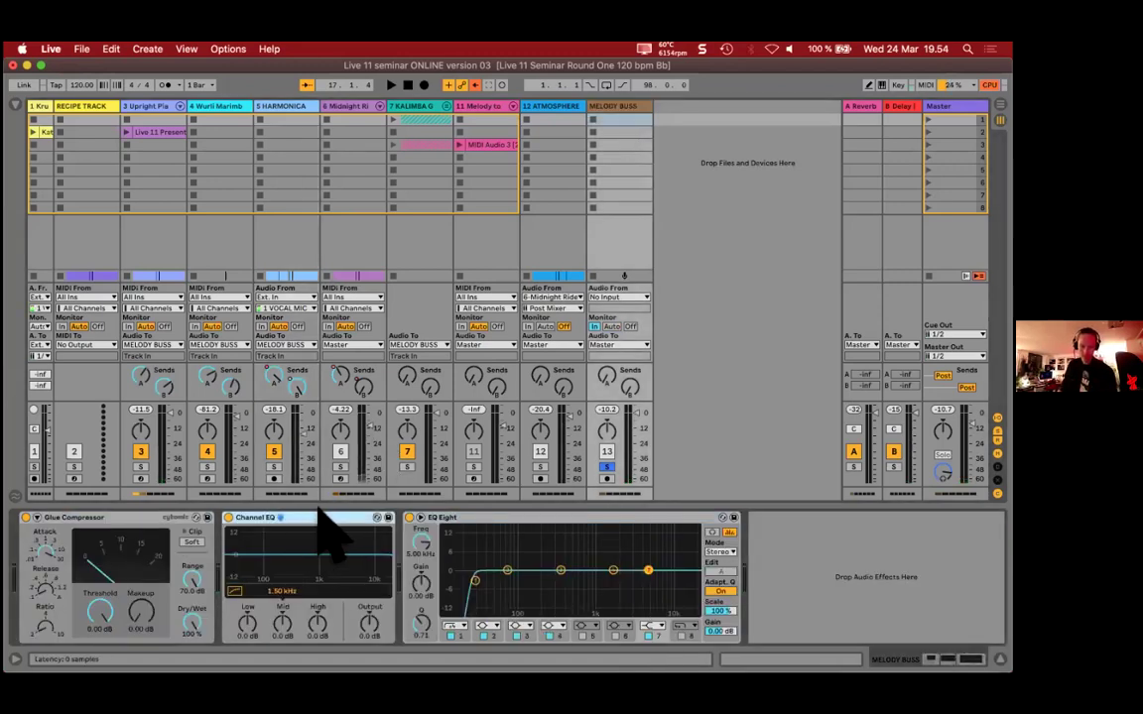
key("Delete")
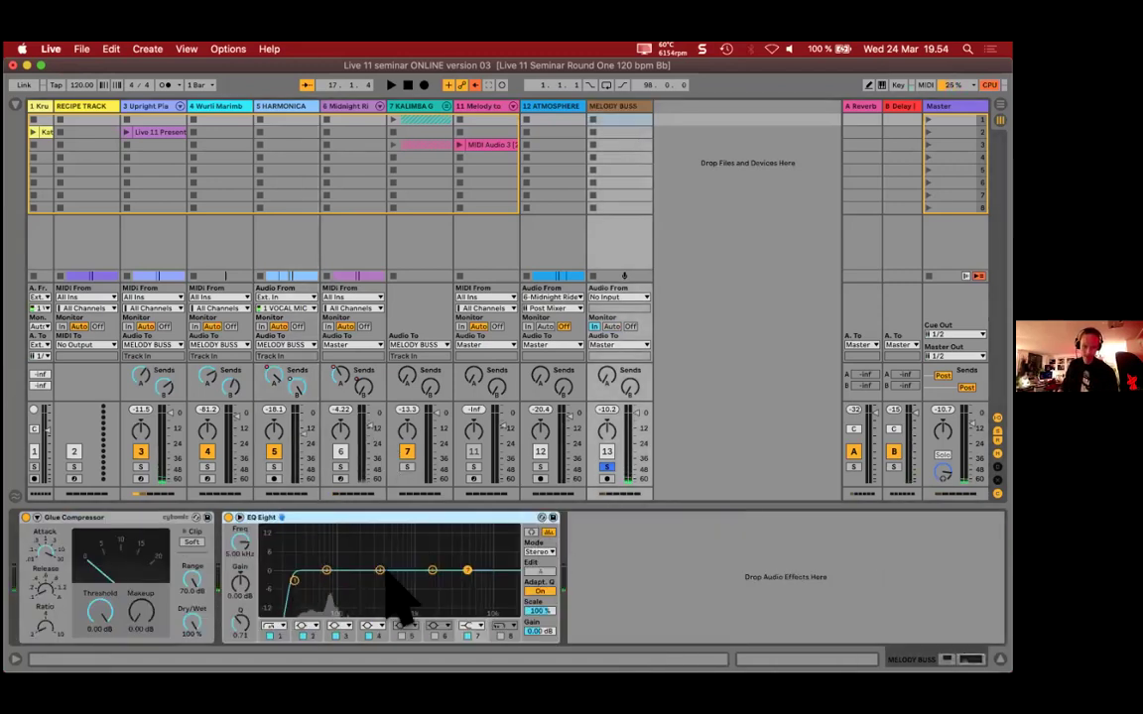
key("space")
left_click_drag(294, 581, 329, 589)
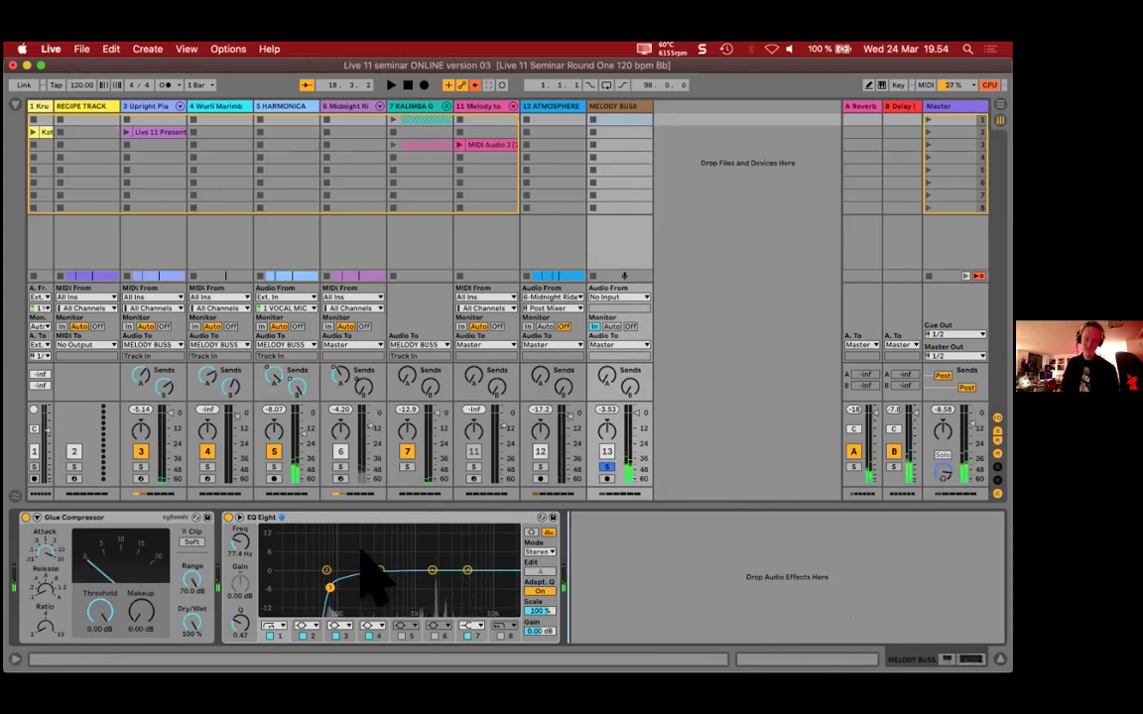
mouse_move(100, 609)
left_mouse_down()
mouse_move(100, 635)
mouse_move(100, 609)
left_mouse_up()
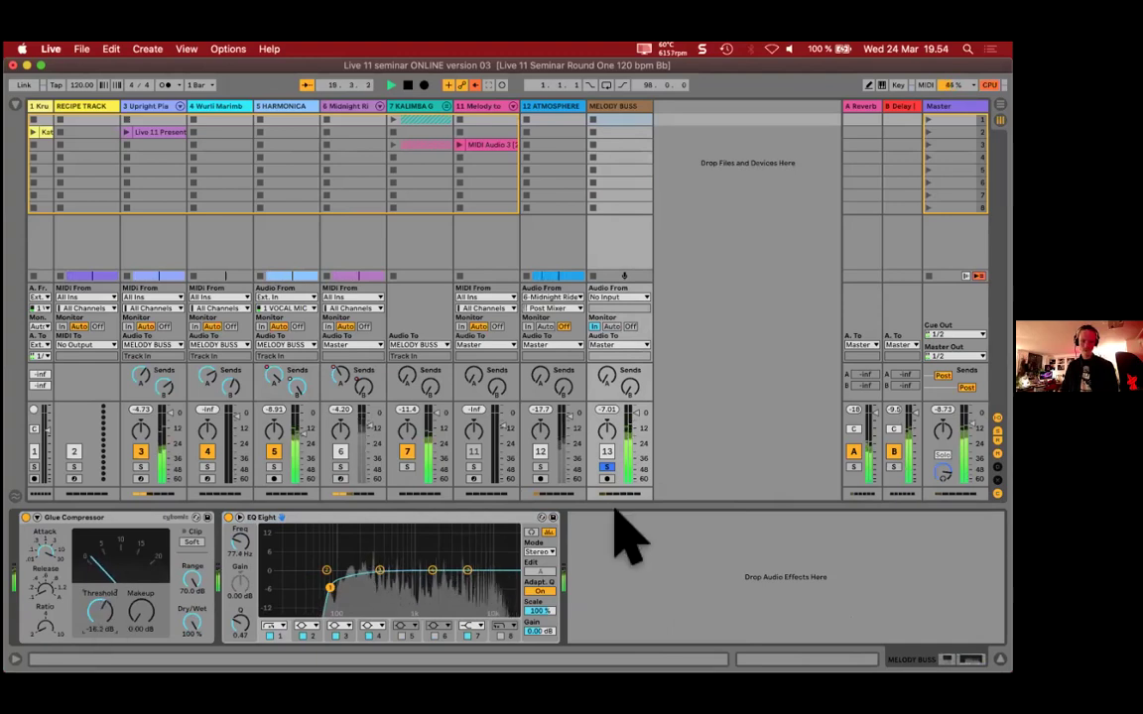
key("space")
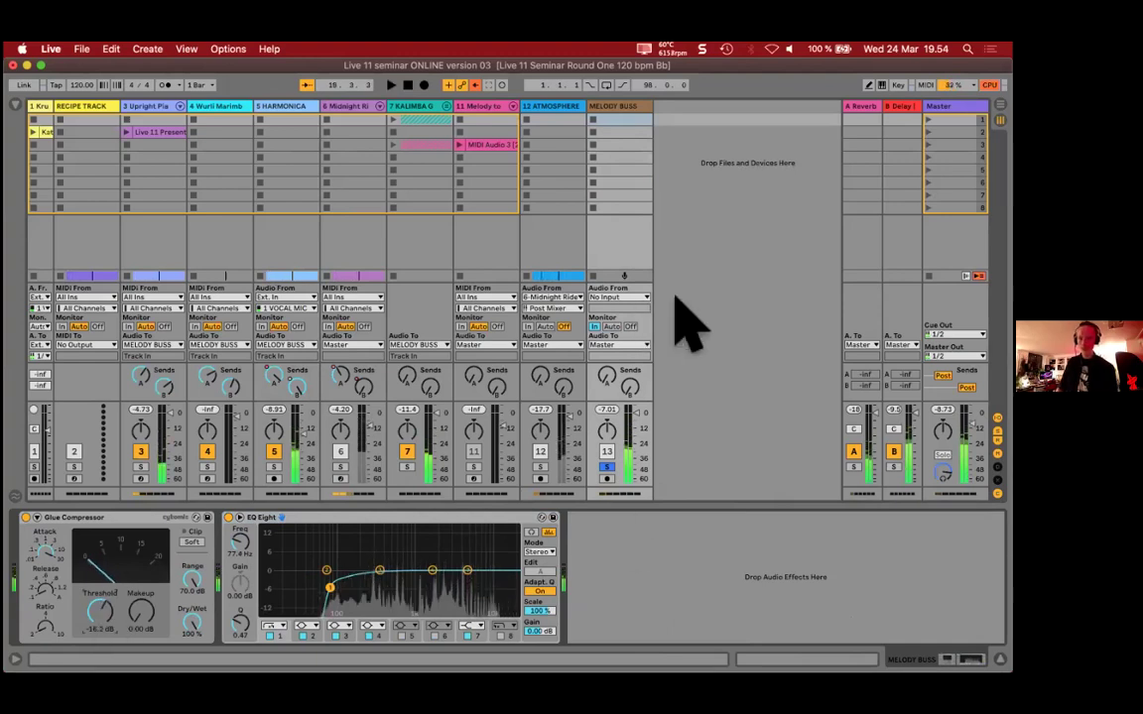
left_click(608, 474)
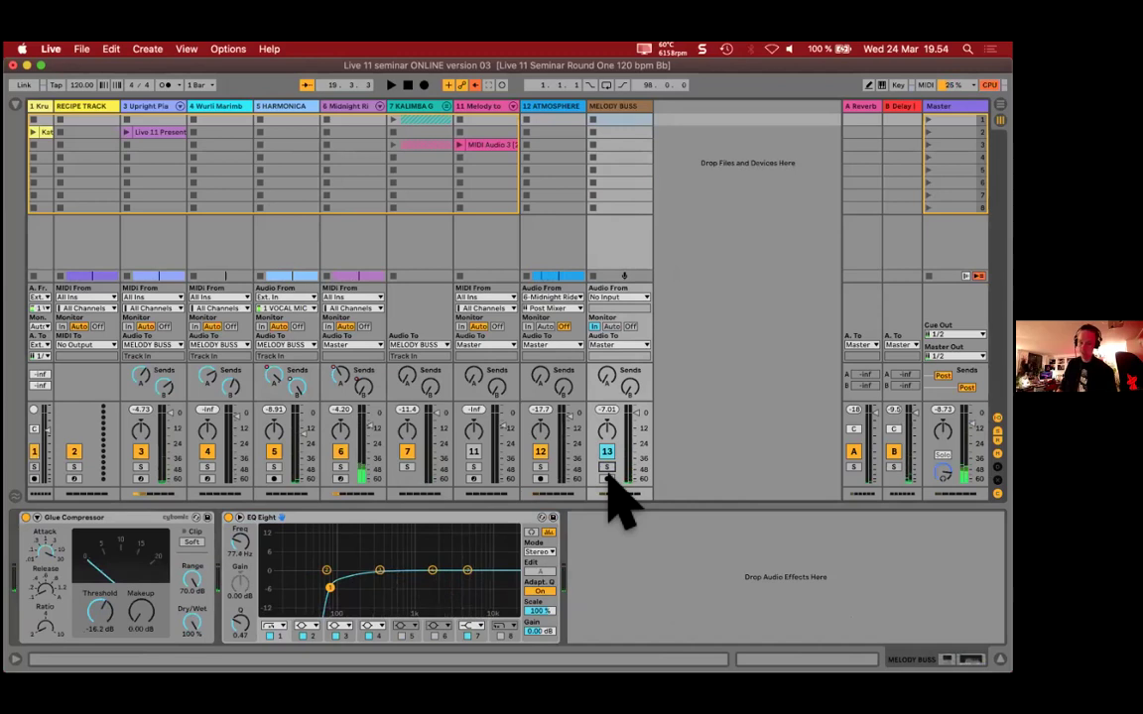
key("Tab")
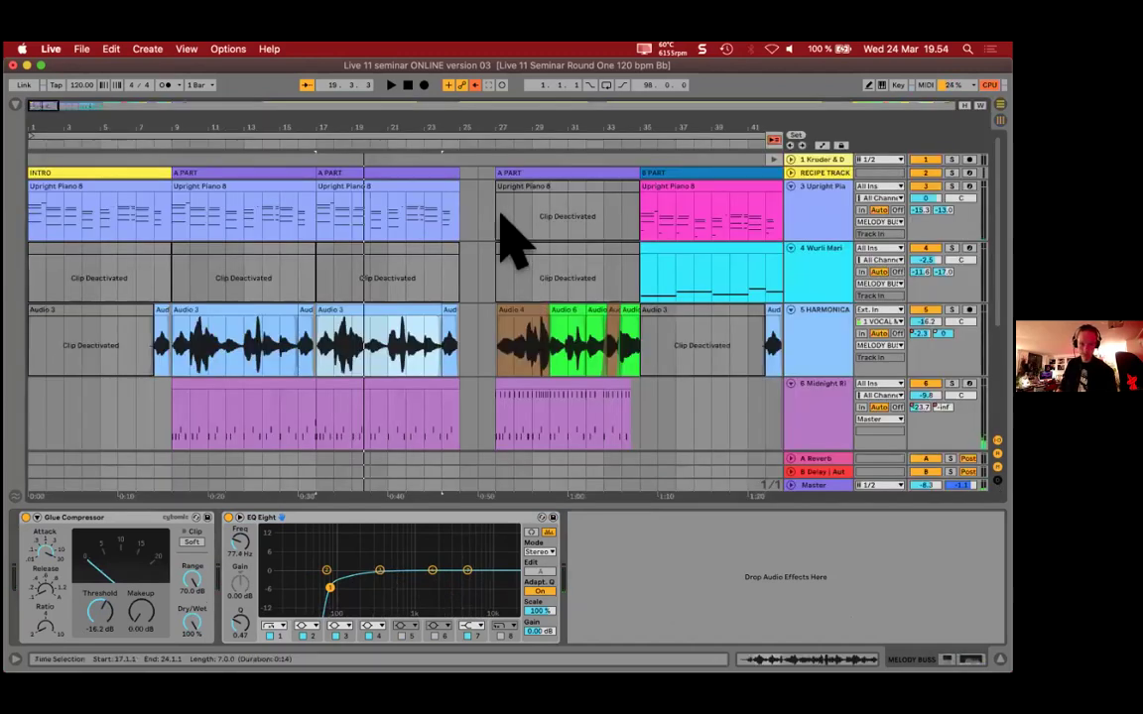
Step: Resample MELODY BUSS by recording into the Arrangement starting at bar 25
scroll(501, 220, "down", 5)
scroll(511, 238, "up", 3)
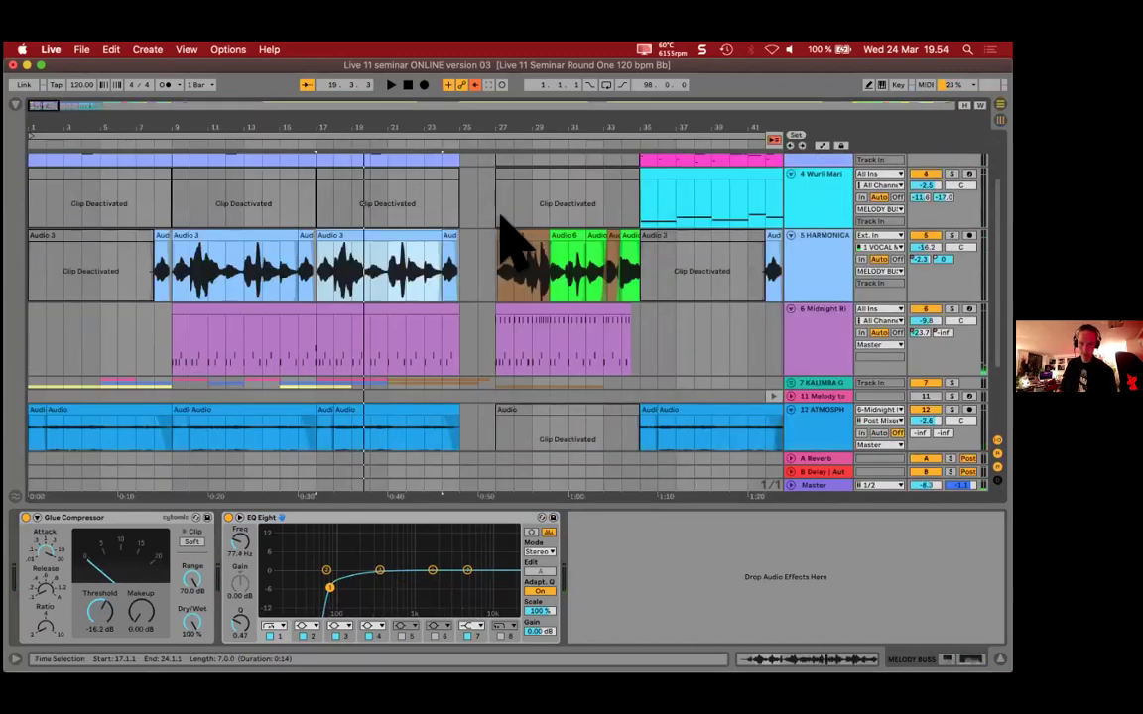
scroll(505, 240, "right", 3)
scroll(510, 244, "down", 1)
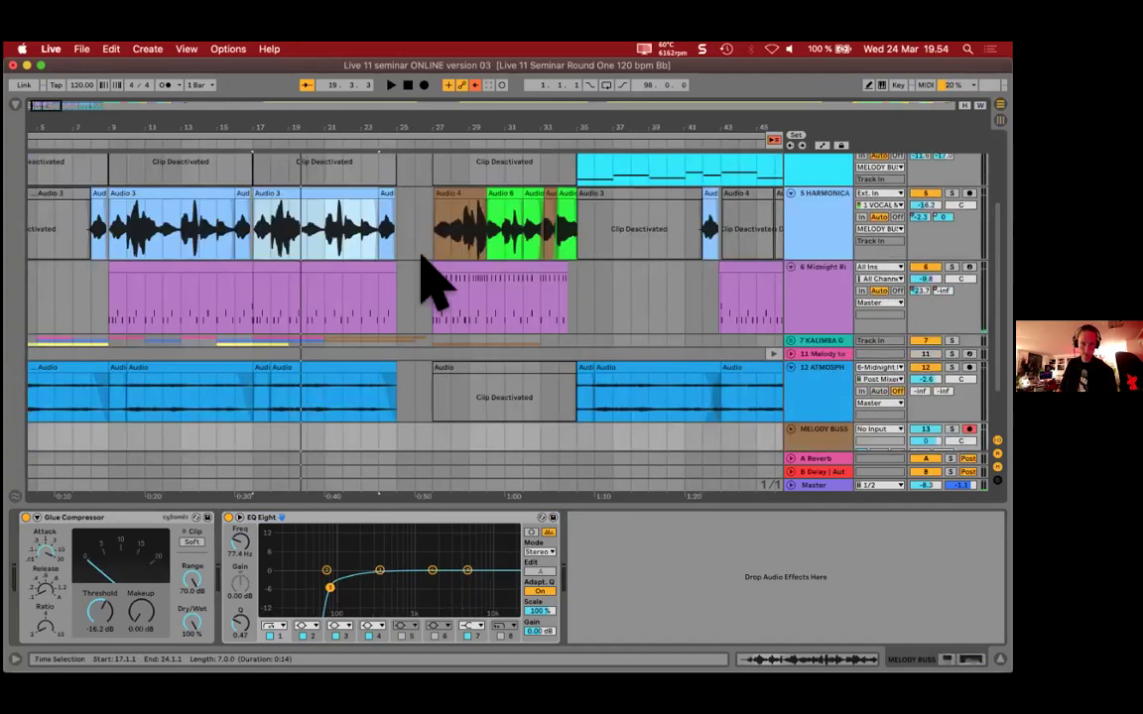
scroll(408, 276, "up", 3)
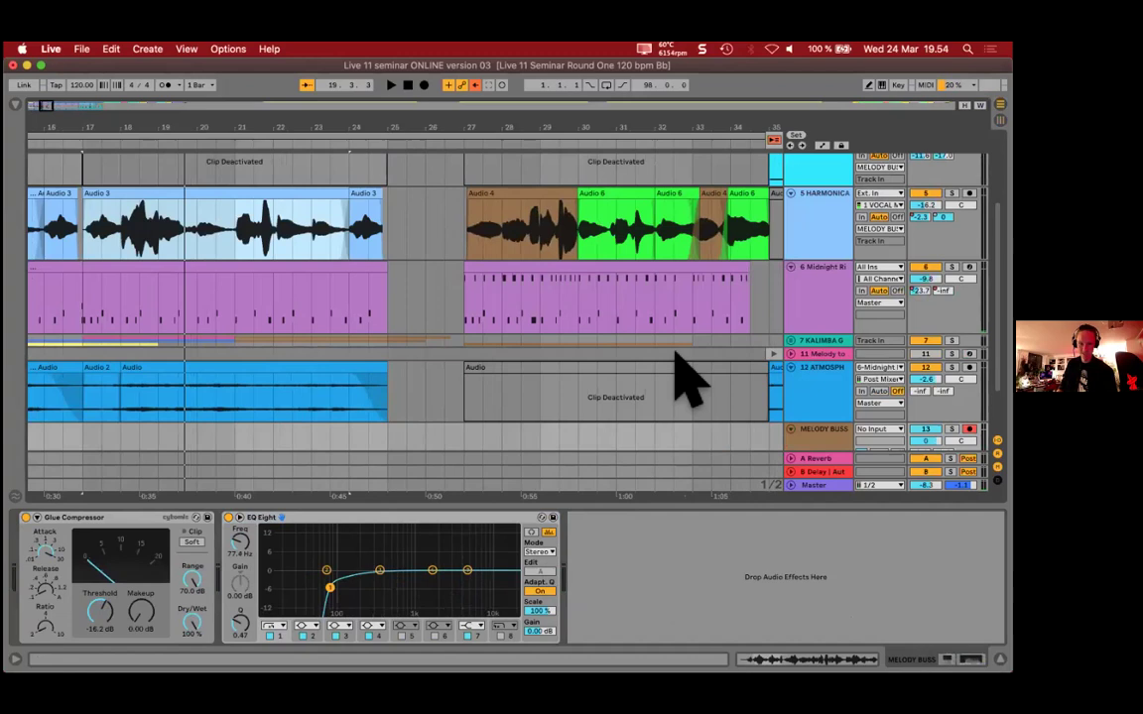
scroll(467, 312, "down", 5)
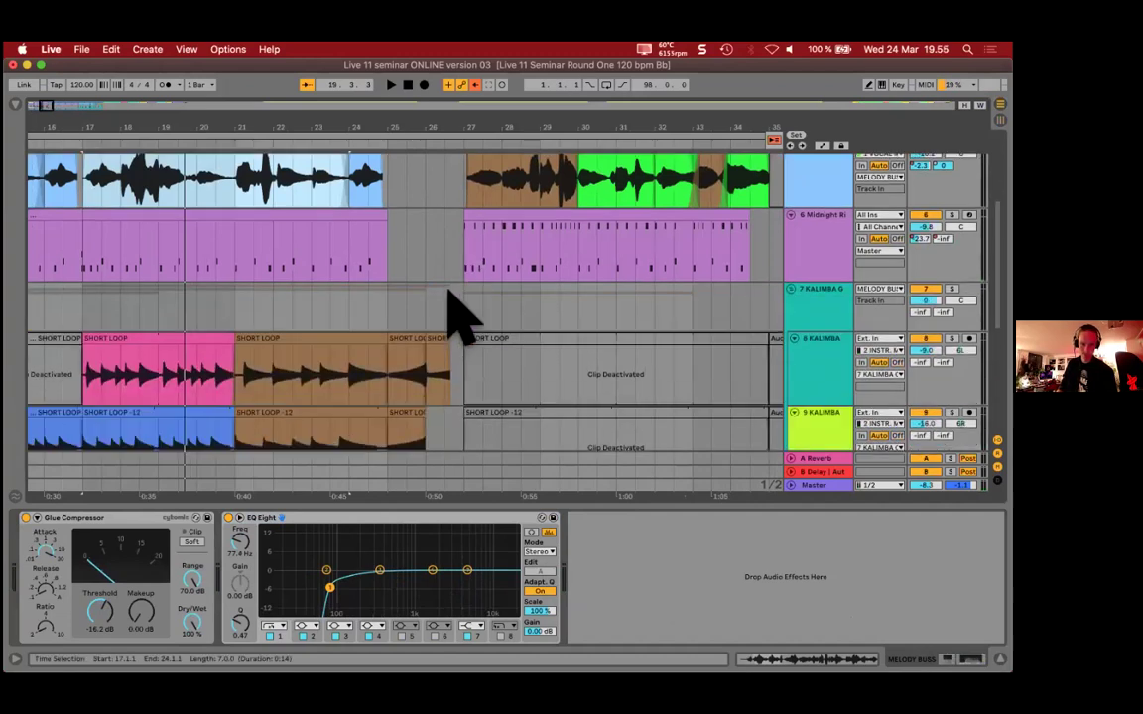
left_click(401, 337)
left_click(459, 301)
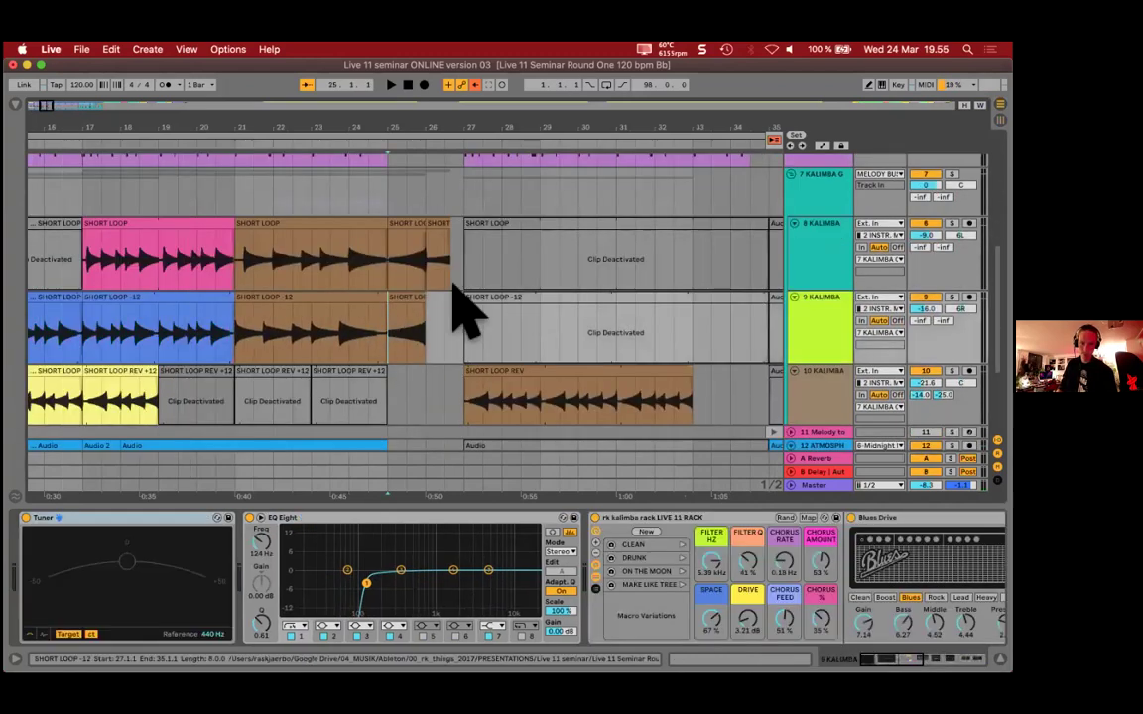
scroll(459, 301, "down", 3)
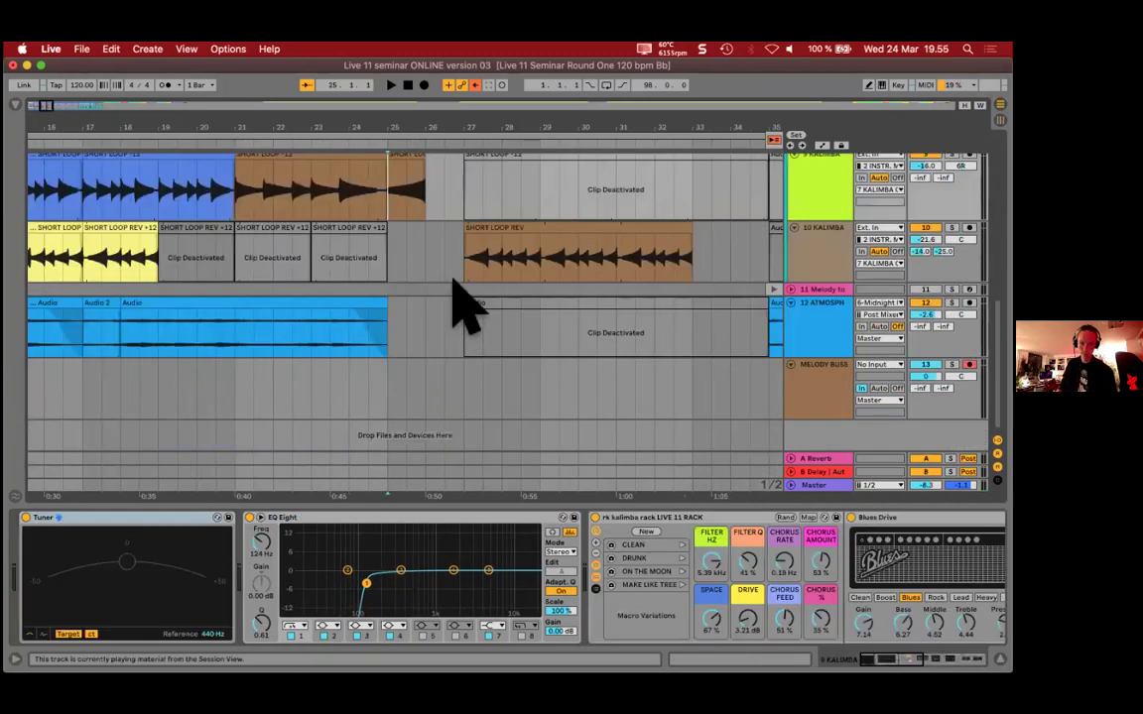
left_click(387, 404)
left_click(424, 85)
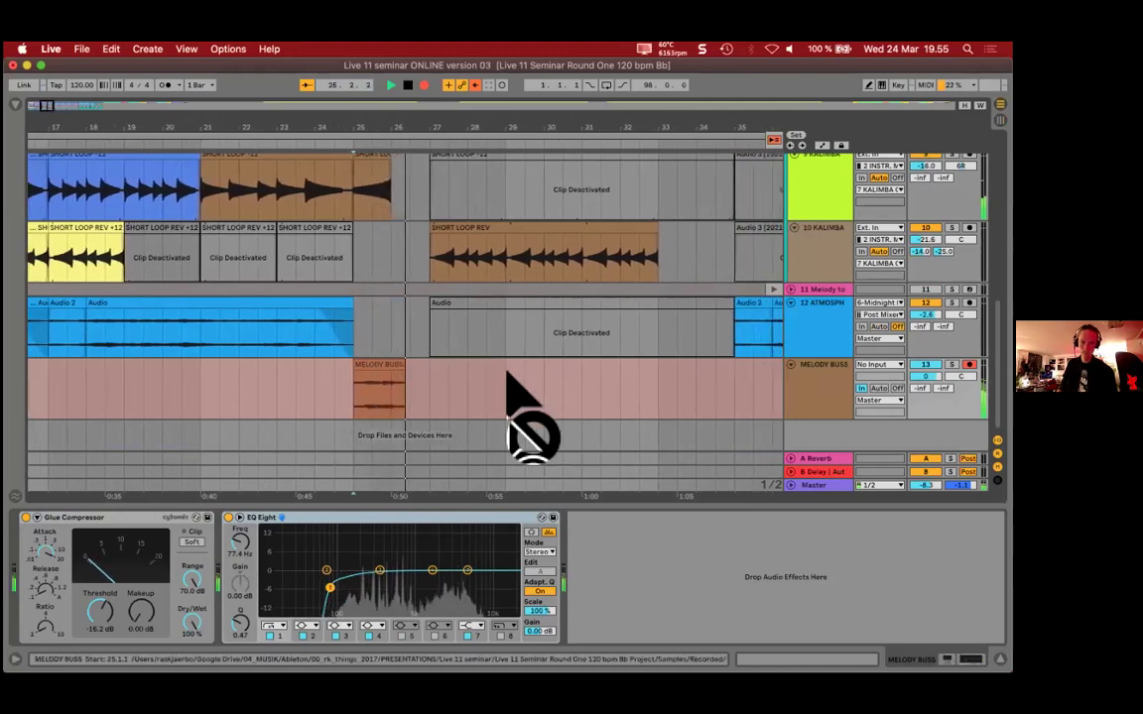
key("space")
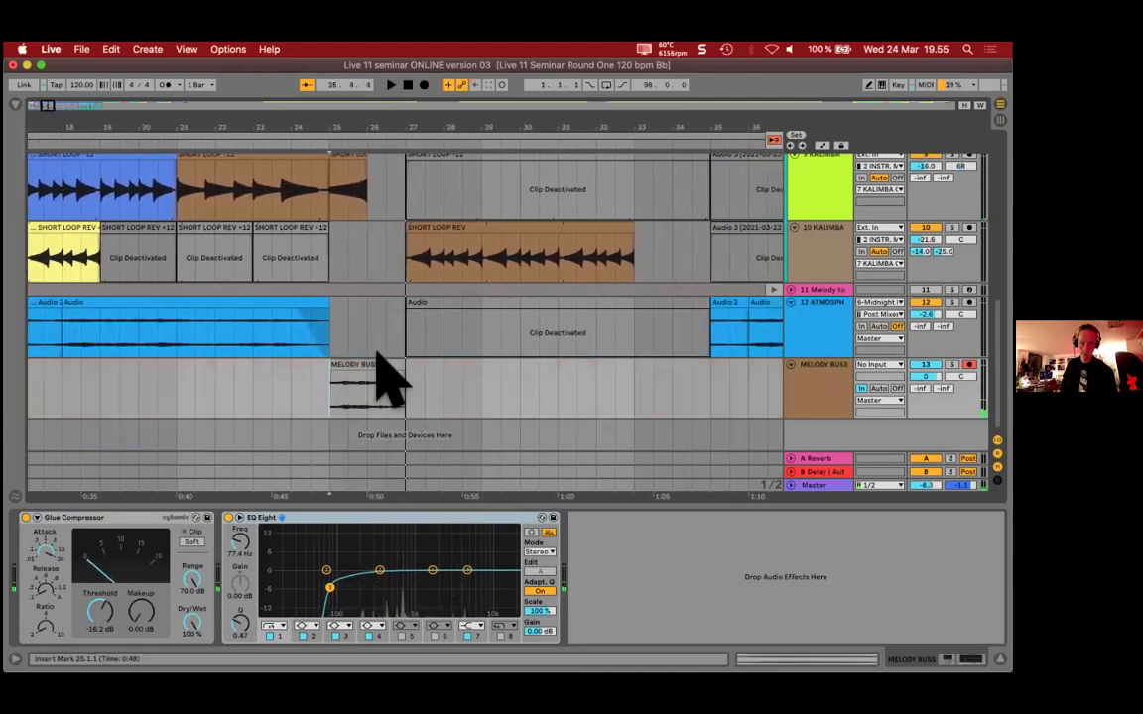
Step: Insert a new audio track after 12 ATMOSPH and move the resampled clip onto it
left_click(788, 312)
key("super+t")
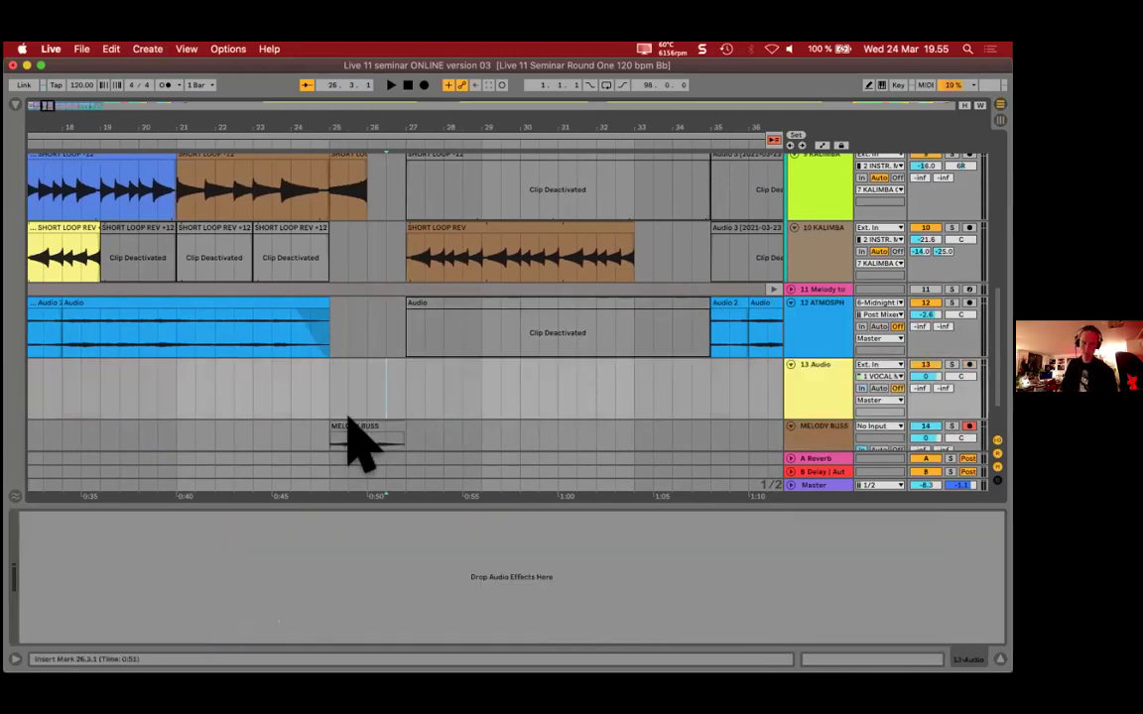
left_click_drag(355, 434, 354, 397)
scroll(523, 388, "down", 1)
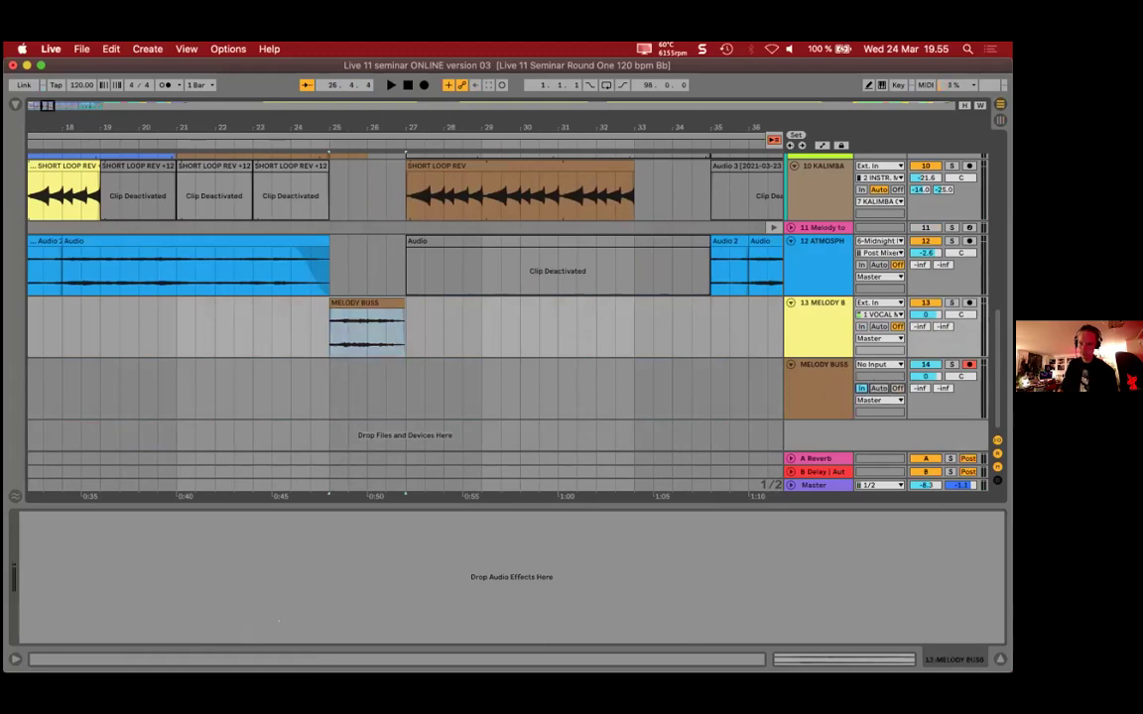
left_click_drag(383, 311, 433, 311)
scroll(380, 362, "left", 3)
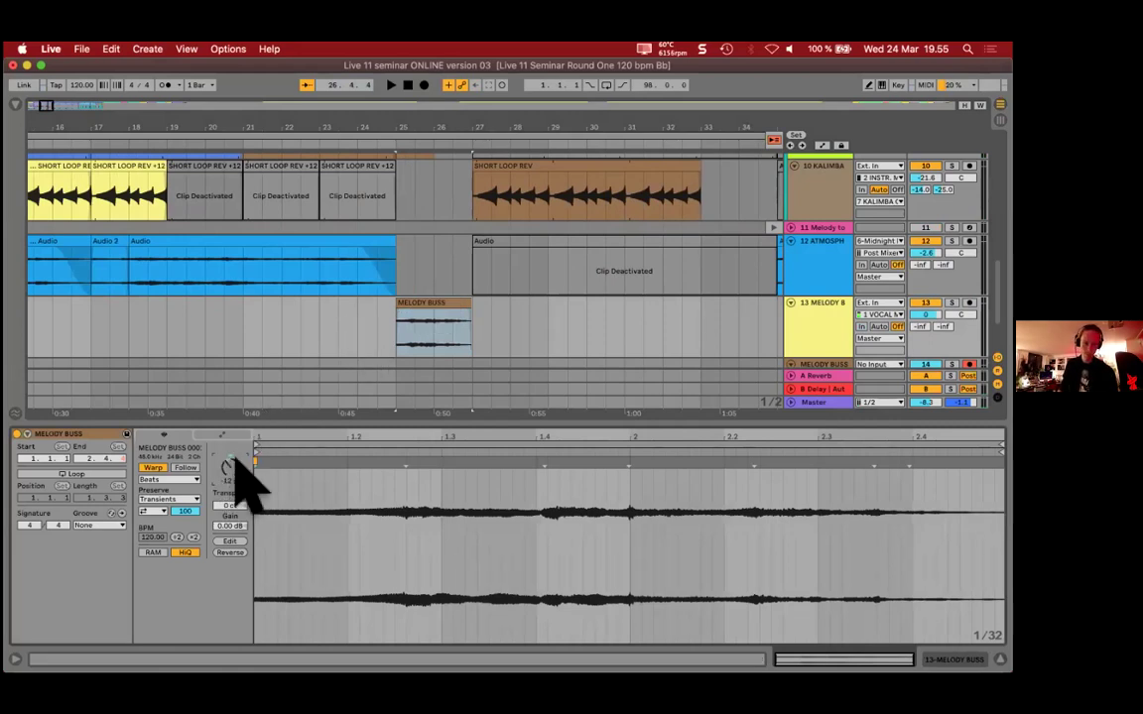
Step: Play from bar 24 and route track 13's output into MELODY BUSS
left_click(377, 329)
key("space")
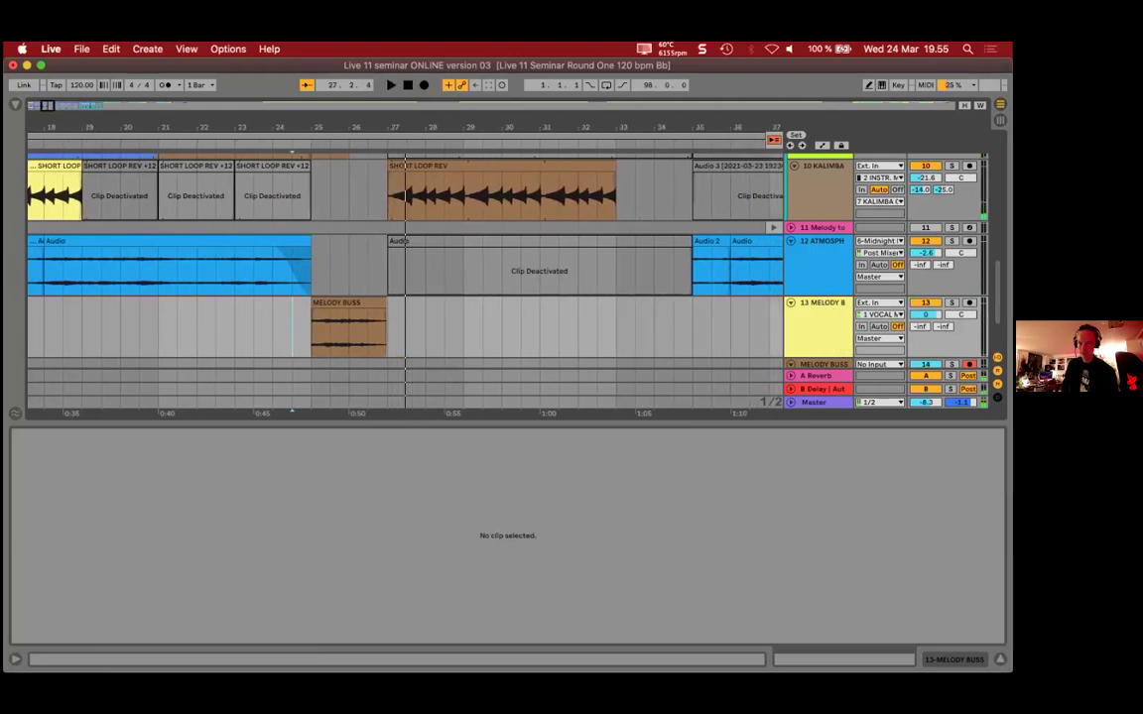
left_click(880, 338)
key("Return")
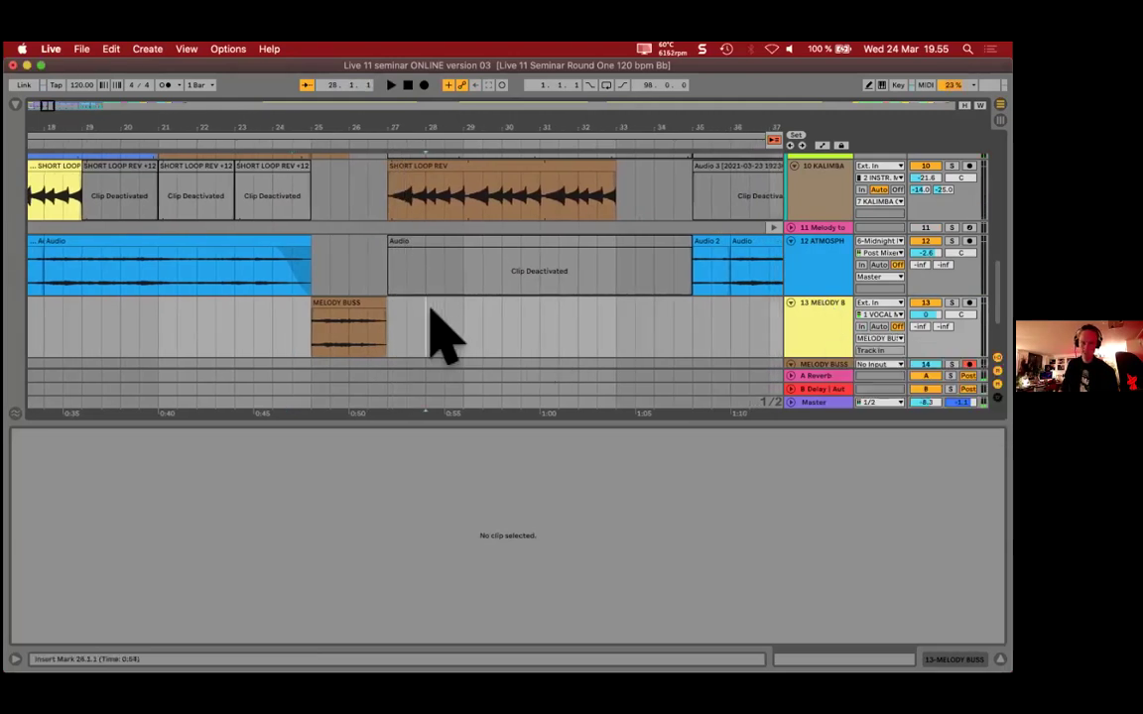
key("Tab")
mouse_move(448, 434)
left_mouse_down()
mouse_move(454, 518)
mouse_move(443, 446)
left_mouse_up()
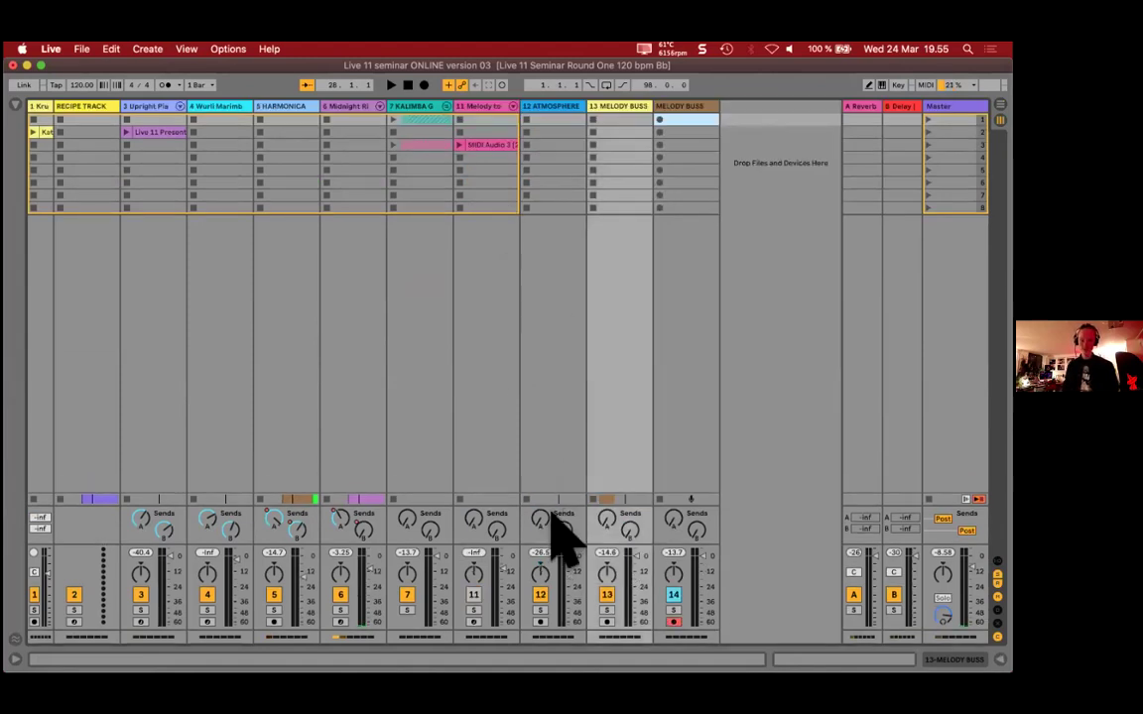
Step: Enlarge the mixer section, reset MELODY BUSS volume to 0 dB, and widen the A Reverb strip
left_click_drag(546, 522, 549, 497)
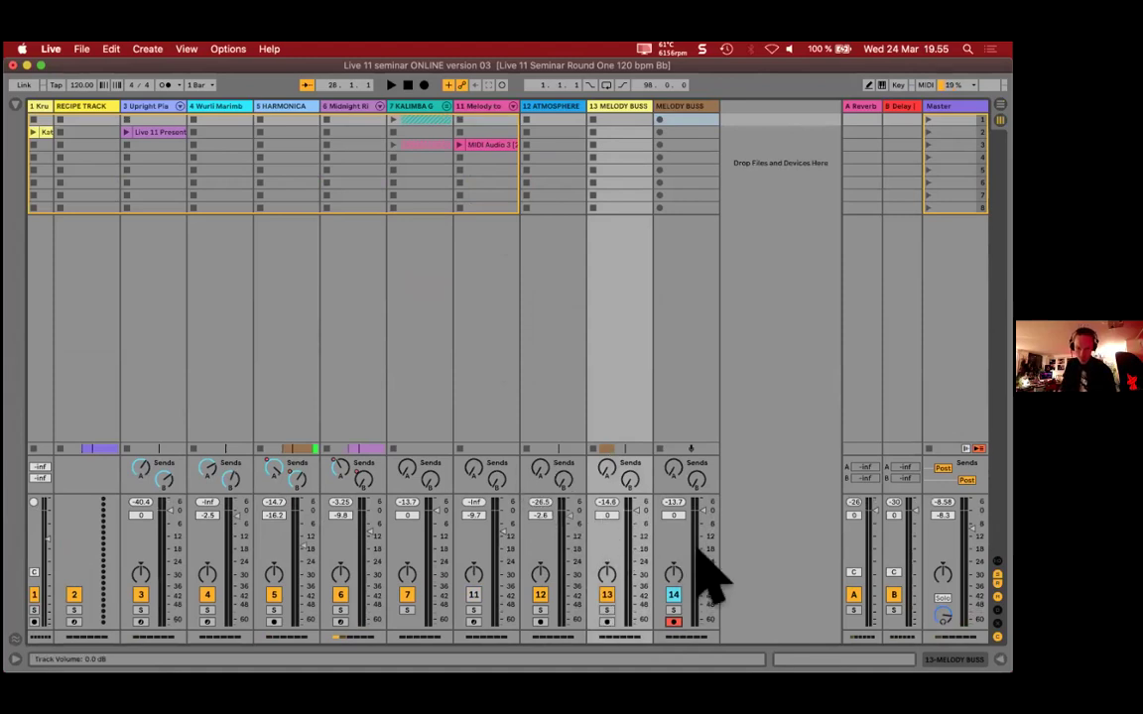
mouse_move(530, 492)
left_mouse_down()
mouse_move(533, 585)
mouse_move(541, 454)
mouse_move(541, 501)
left_mouse_up()
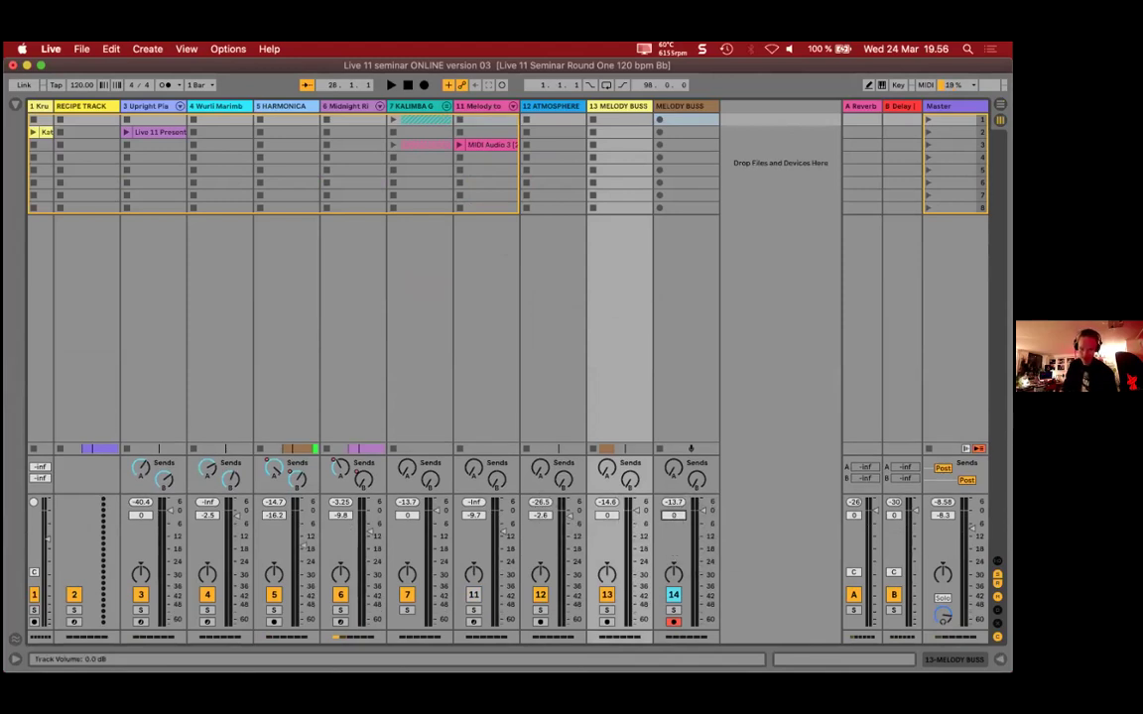
left_click(675, 512)
key("Delete")
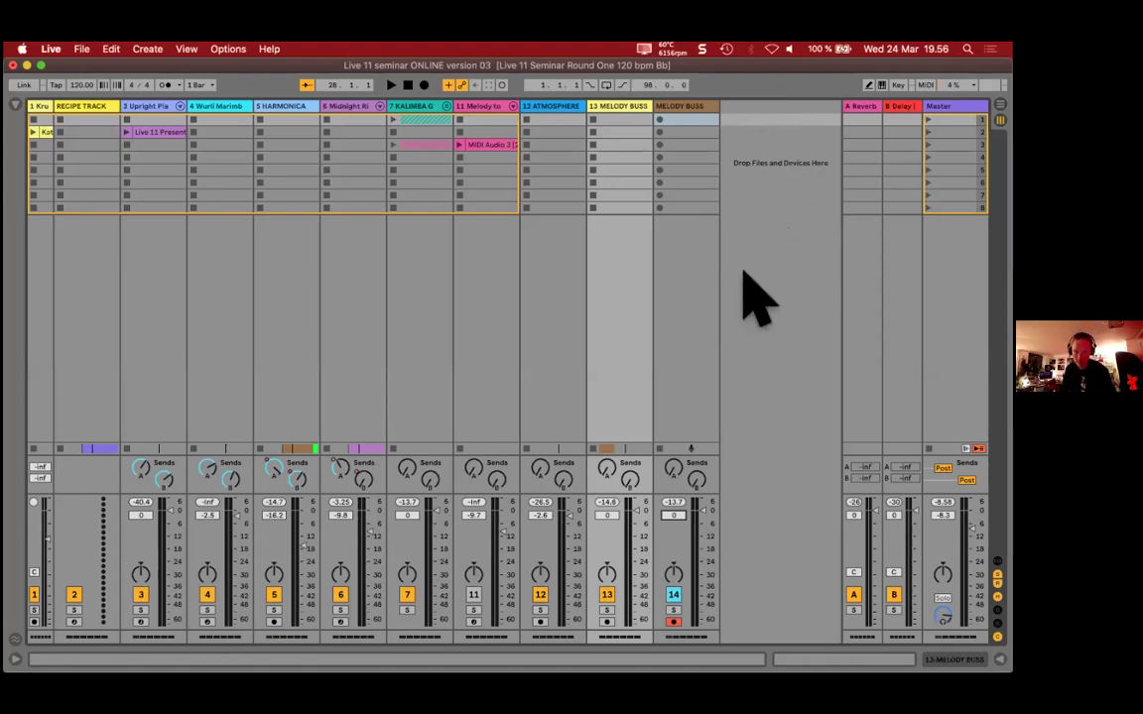
key("Right")
key("Right")
mouse_move(849, 115)
left_mouse_down()
mouse_move(771, 111)
mouse_move(841, 119)
left_mouse_up()
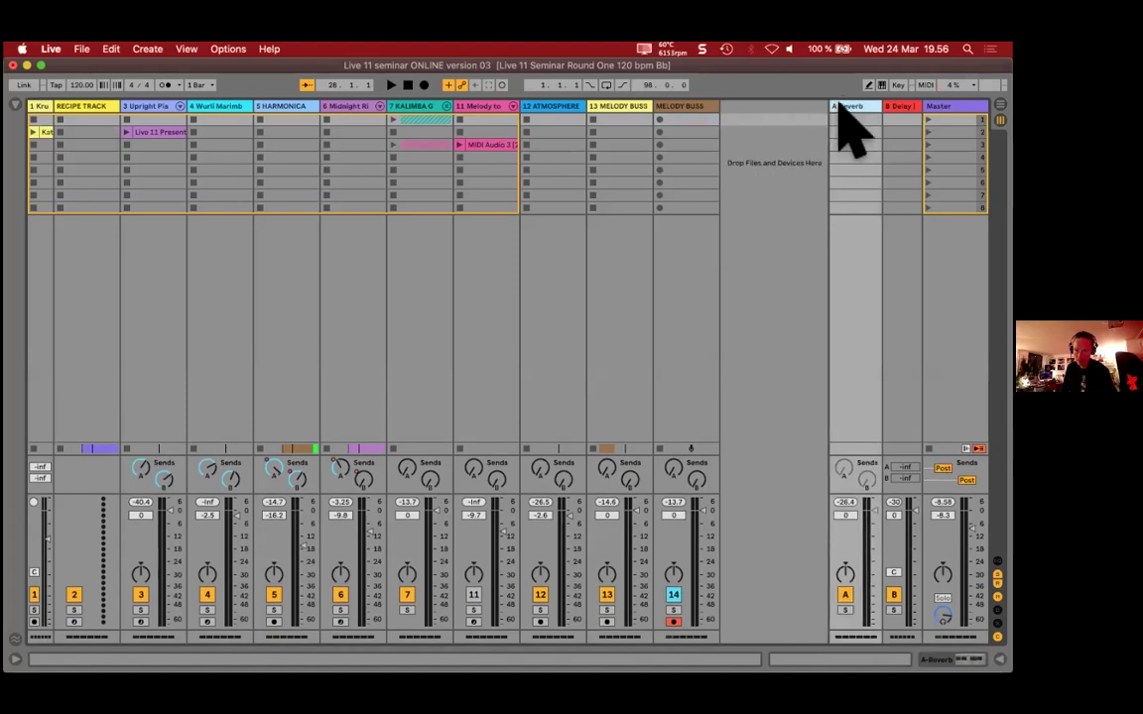
Step: Solo track 6 Midnight Ride and set its reverb send to -39 dB during playback
left_click(694, 139)
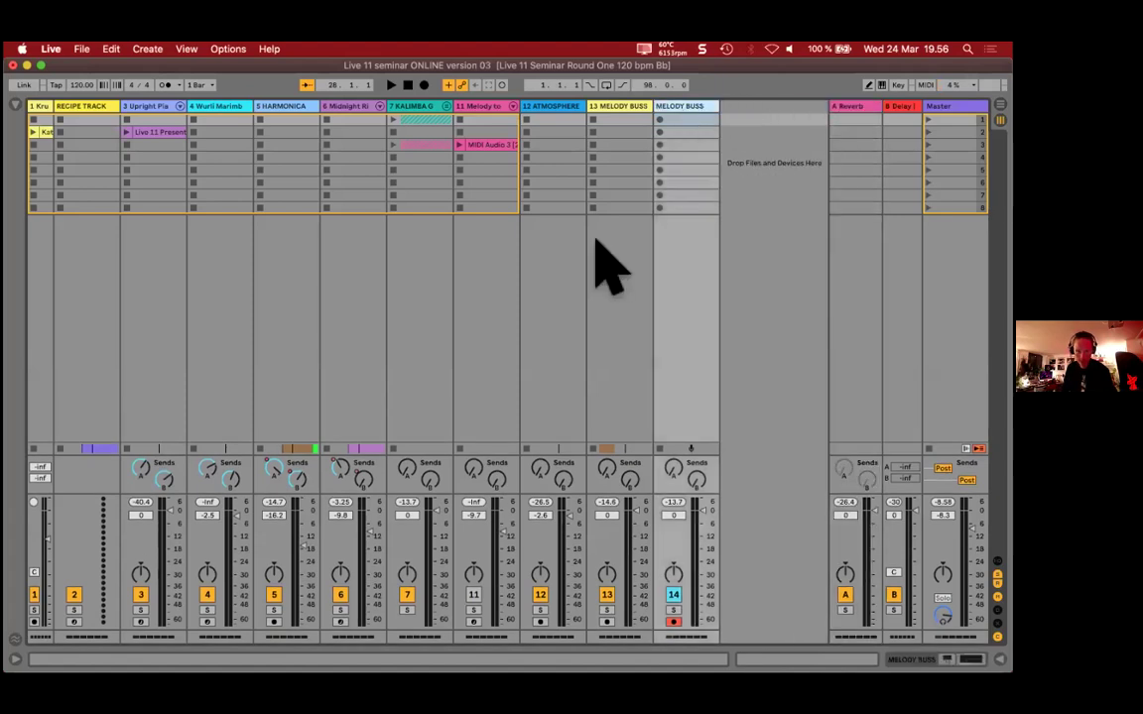
double_click(843, 109)
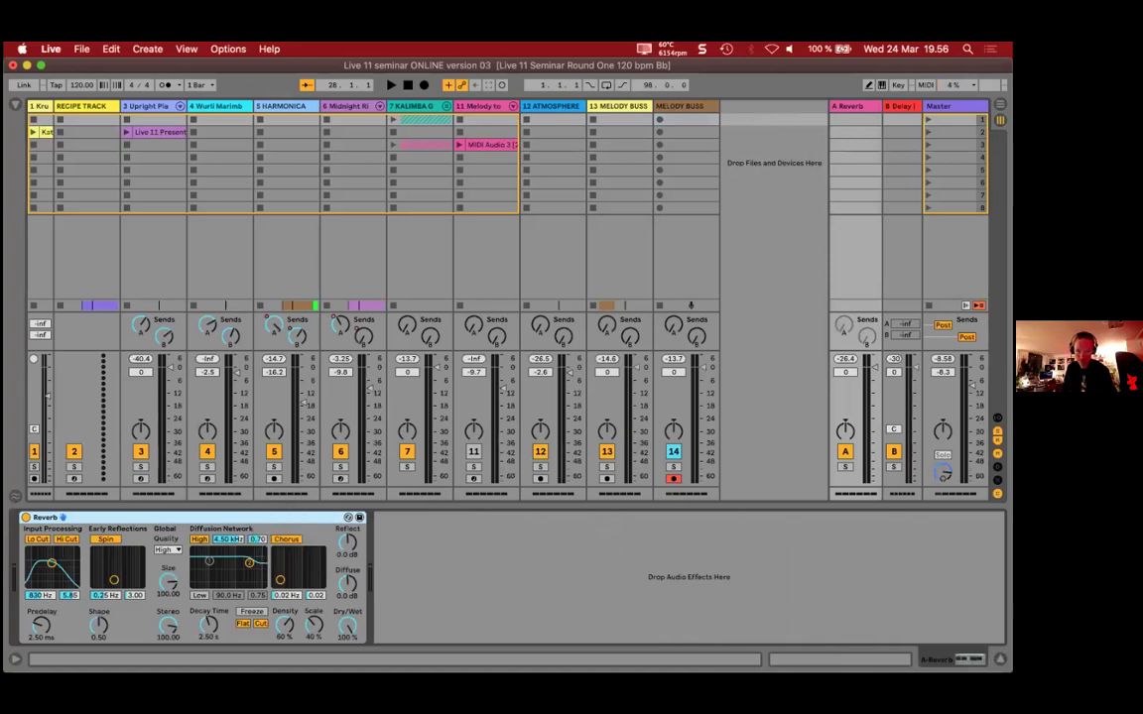
left_click_drag(883, 106, 862, 107)
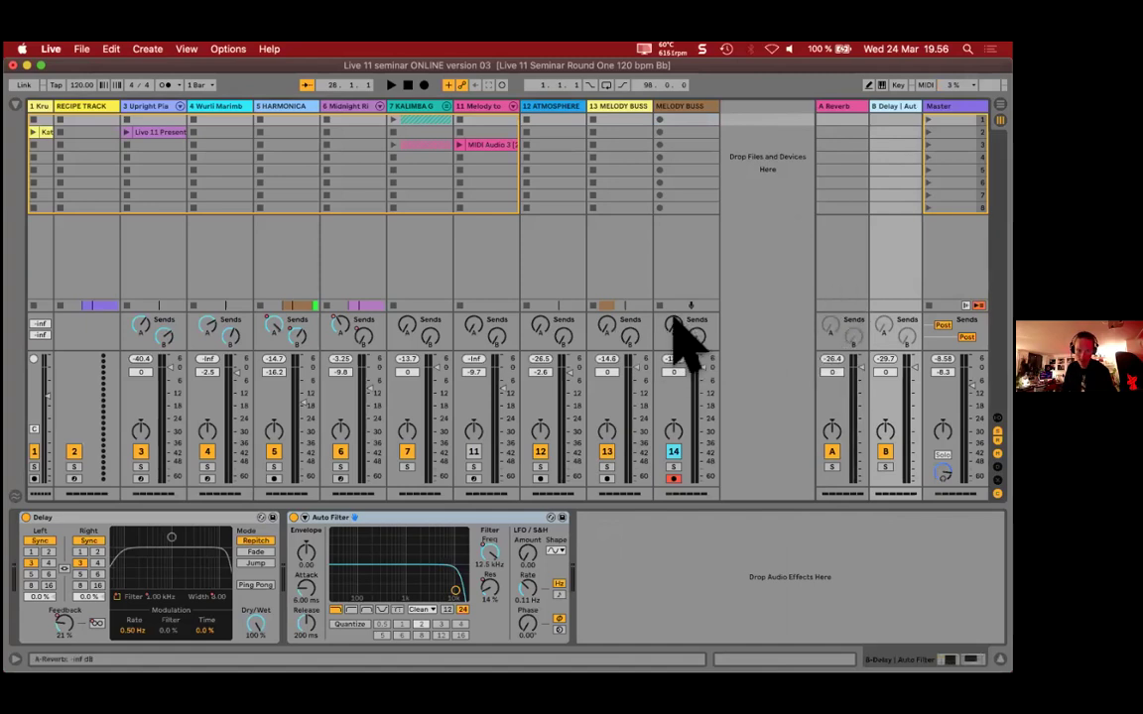
left_click(340, 466)
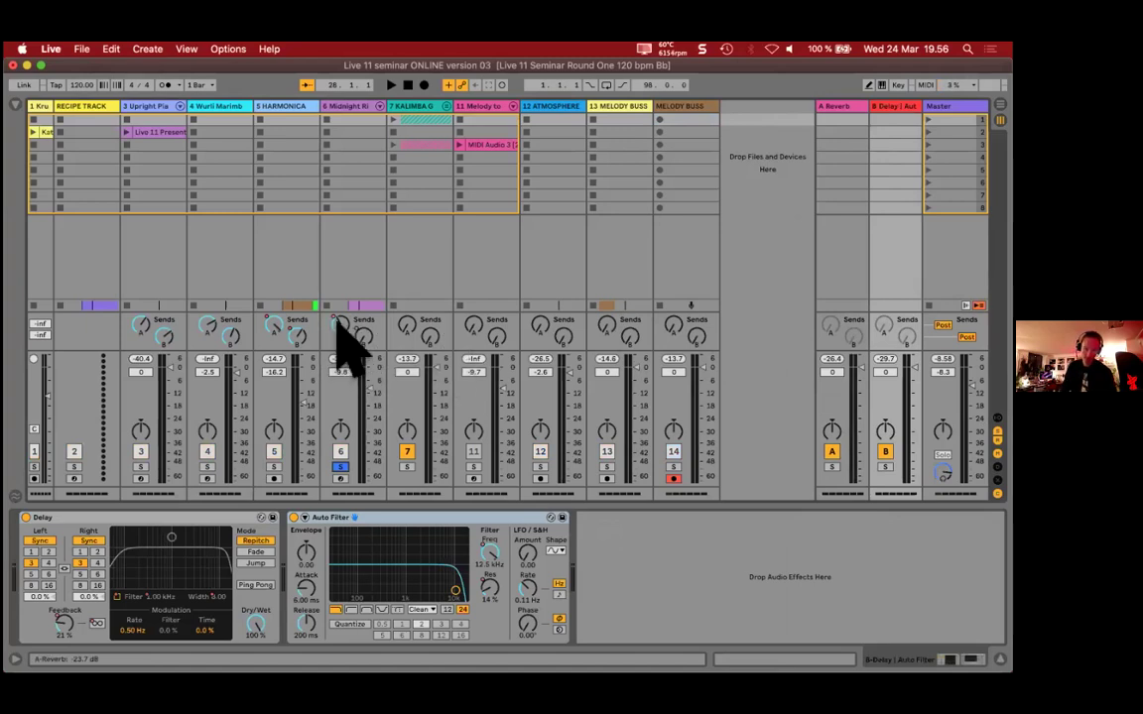
left_click_drag(338, 325, 339, 417)
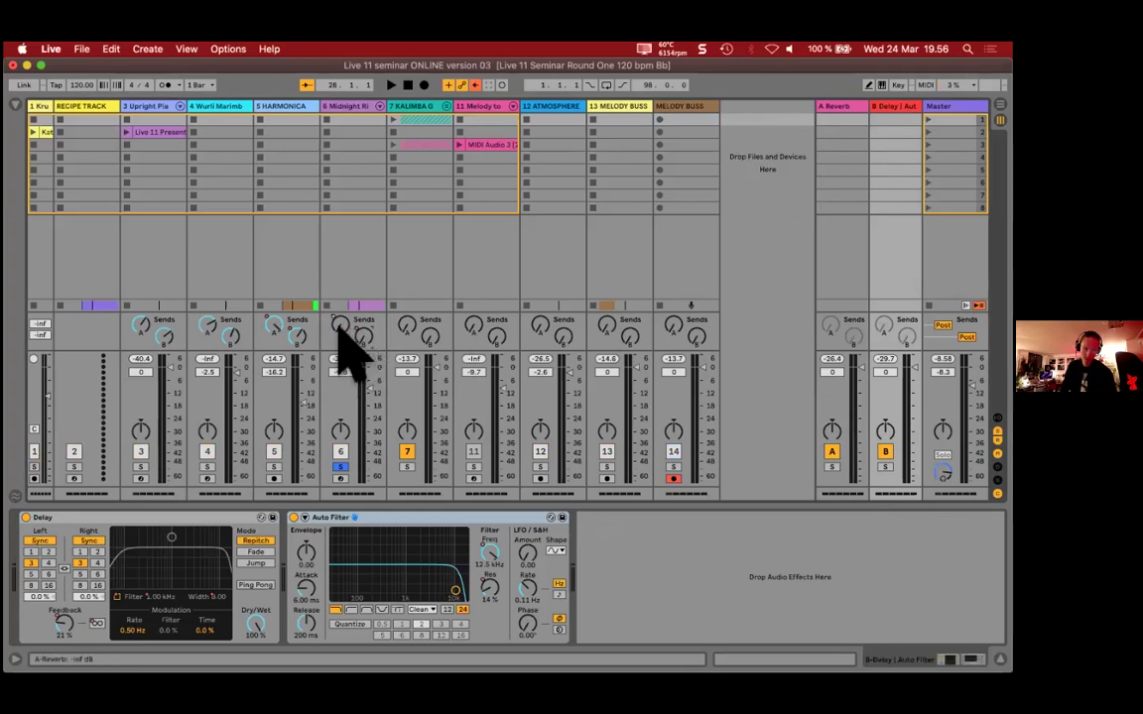
key("space")
left_click_drag(337, 327, 337, 315)
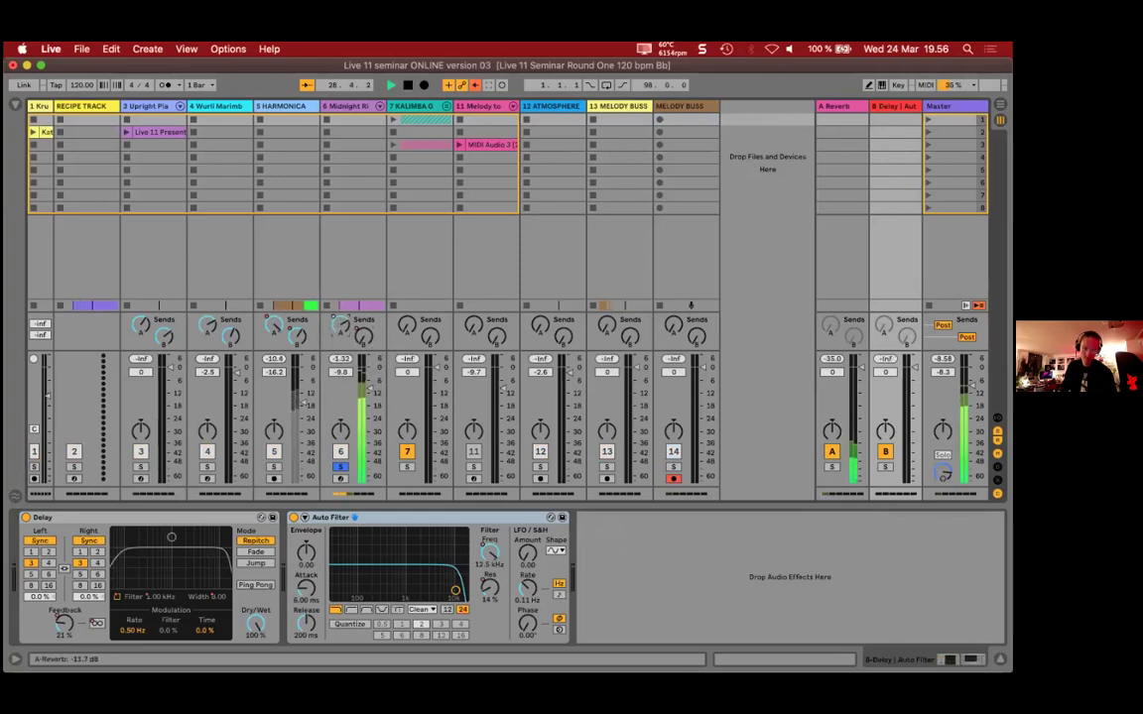
left_click_drag(338, 325, 344, 344)
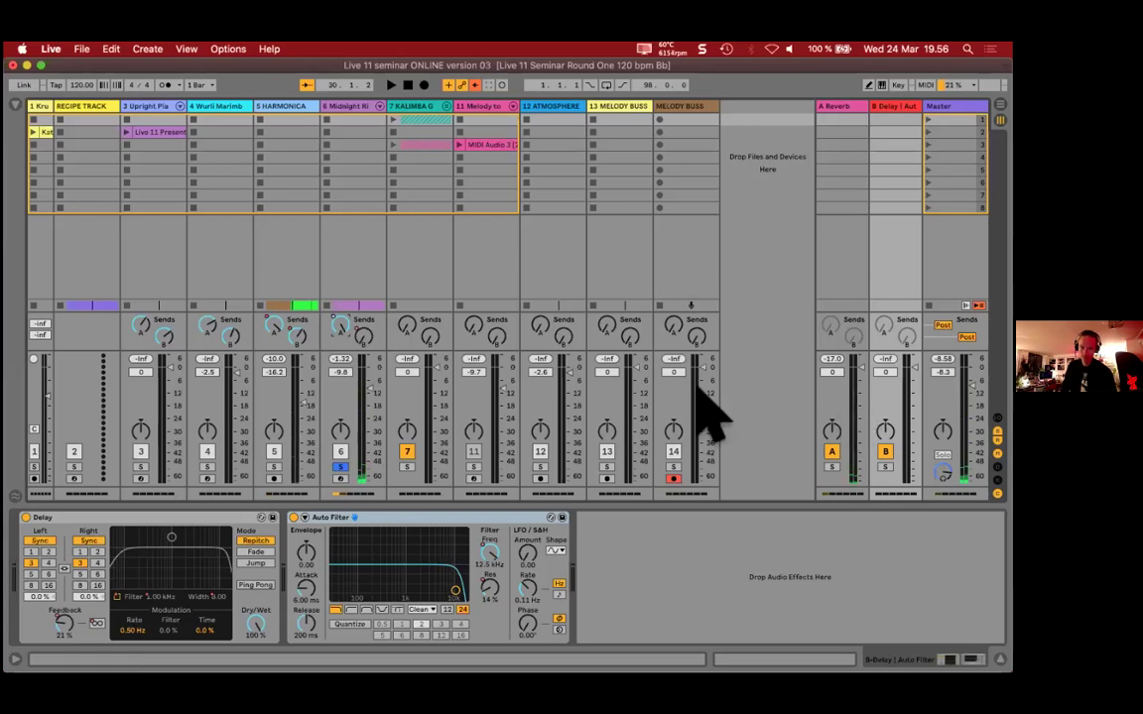
key("space")
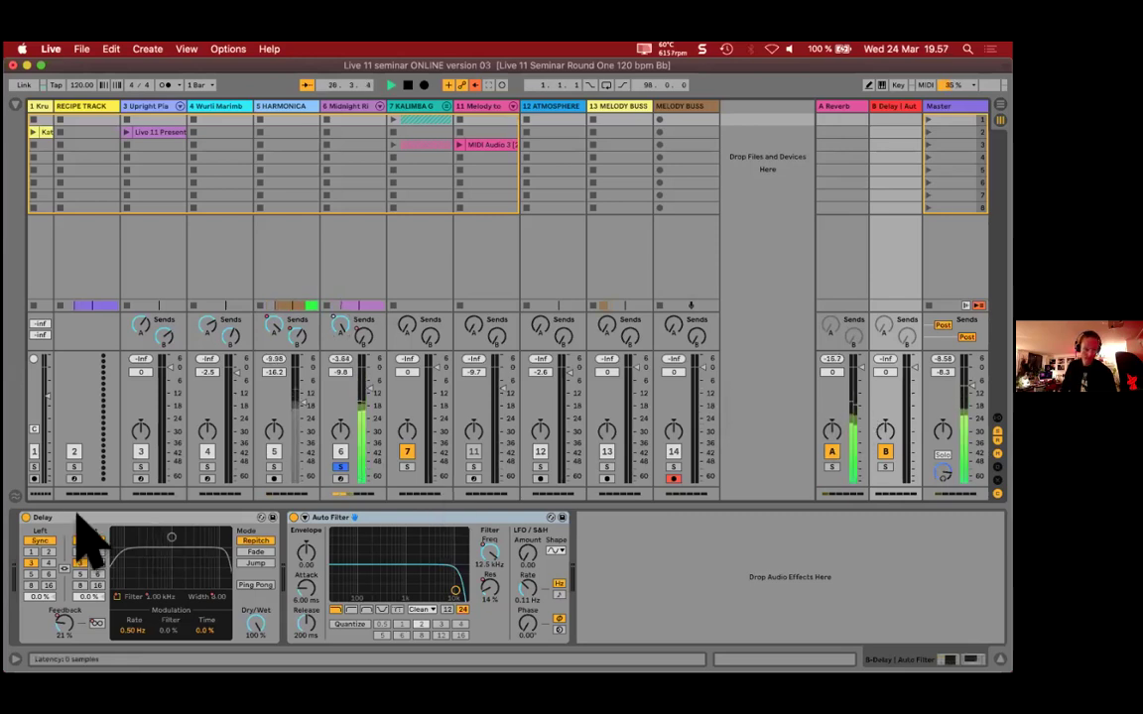
Step: Play the set, switch the A Reverb return on and solo it
left_click(845, 109)
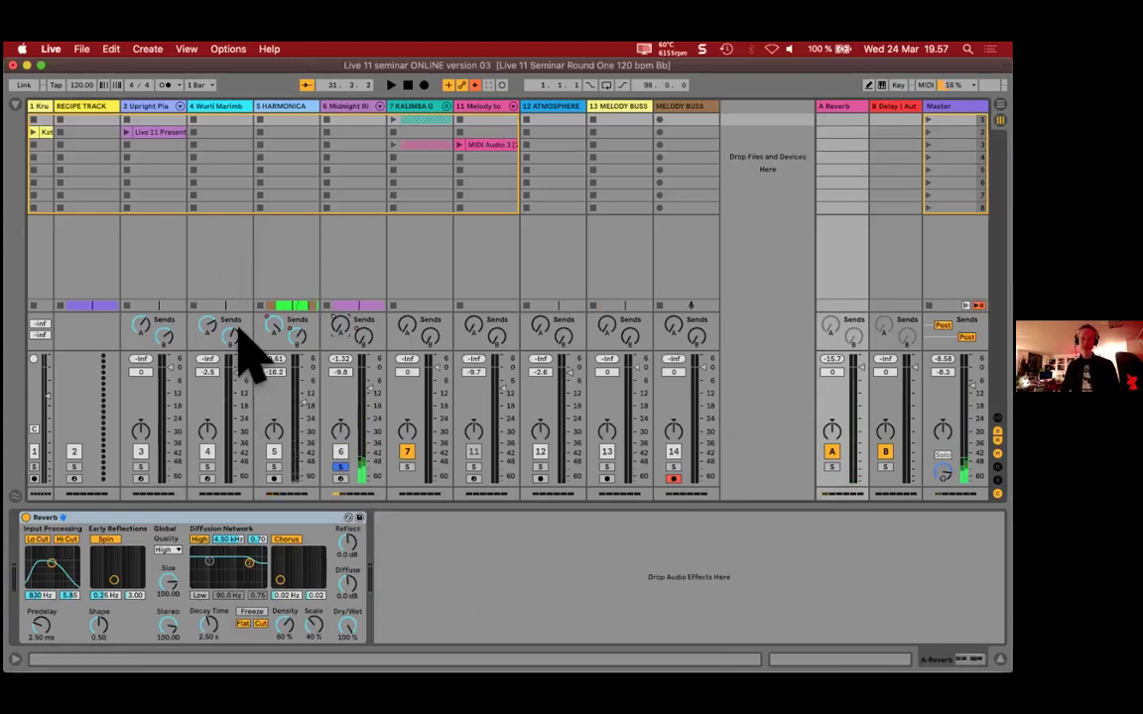
left_click(155, 105)
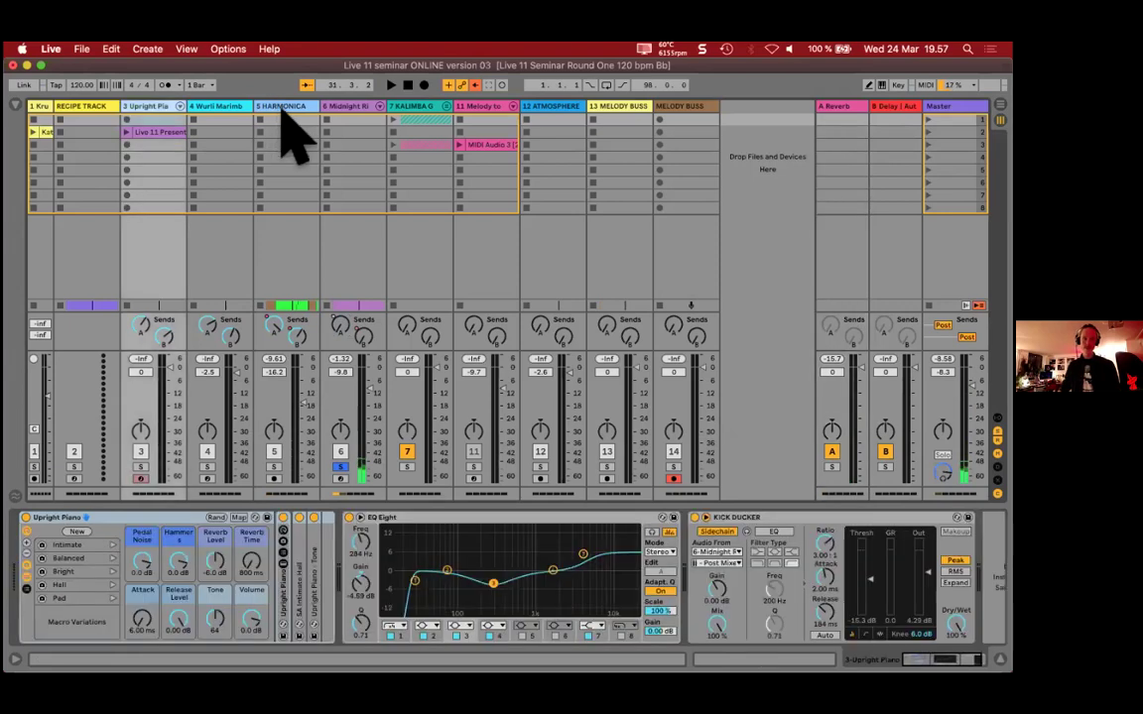
left_click(283, 111)
key("space")
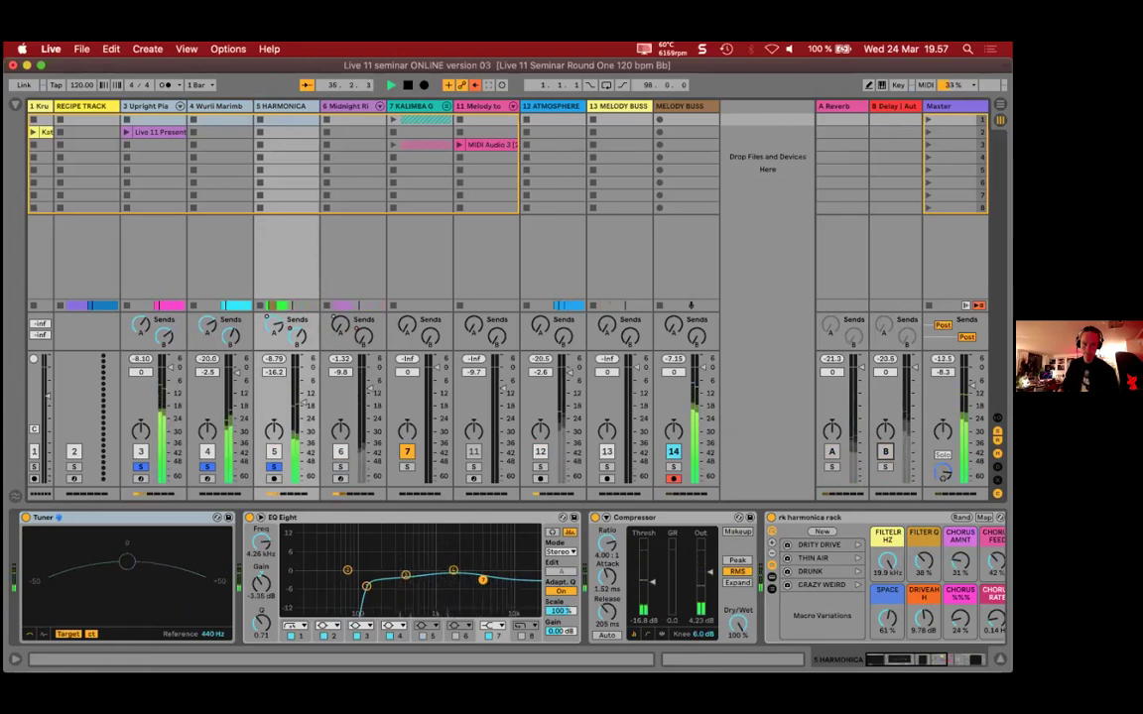
left_click(833, 453)
left_click(831, 467)
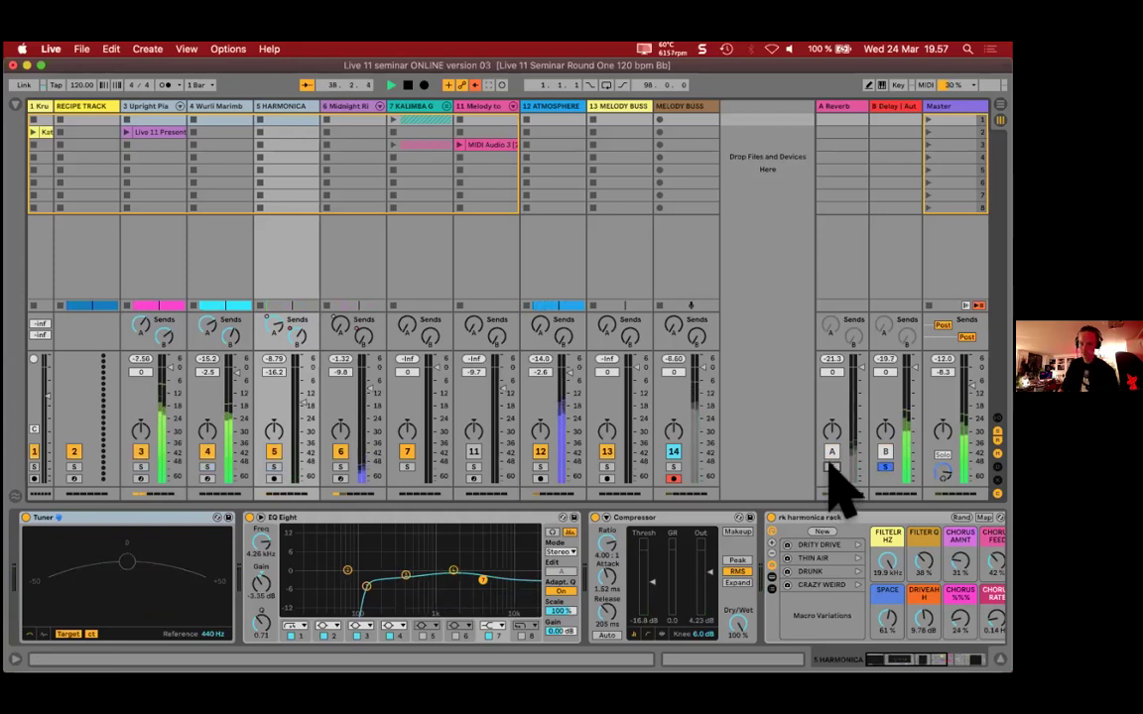
left_click(831, 467)
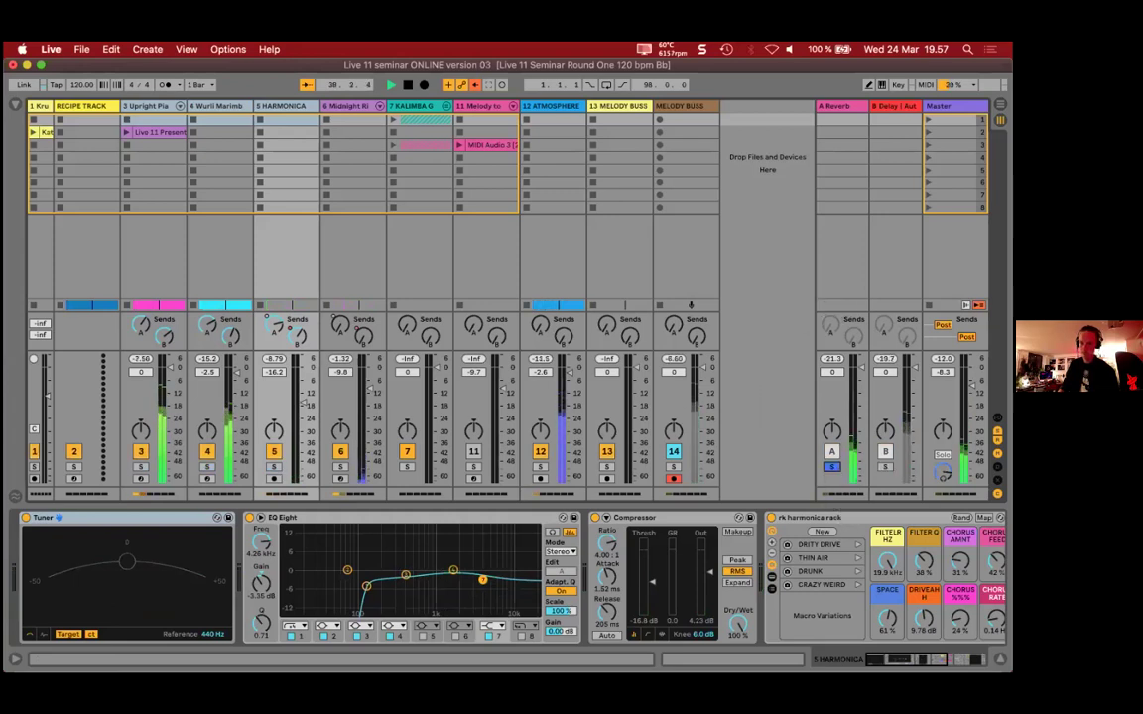
left_click(689, 164)
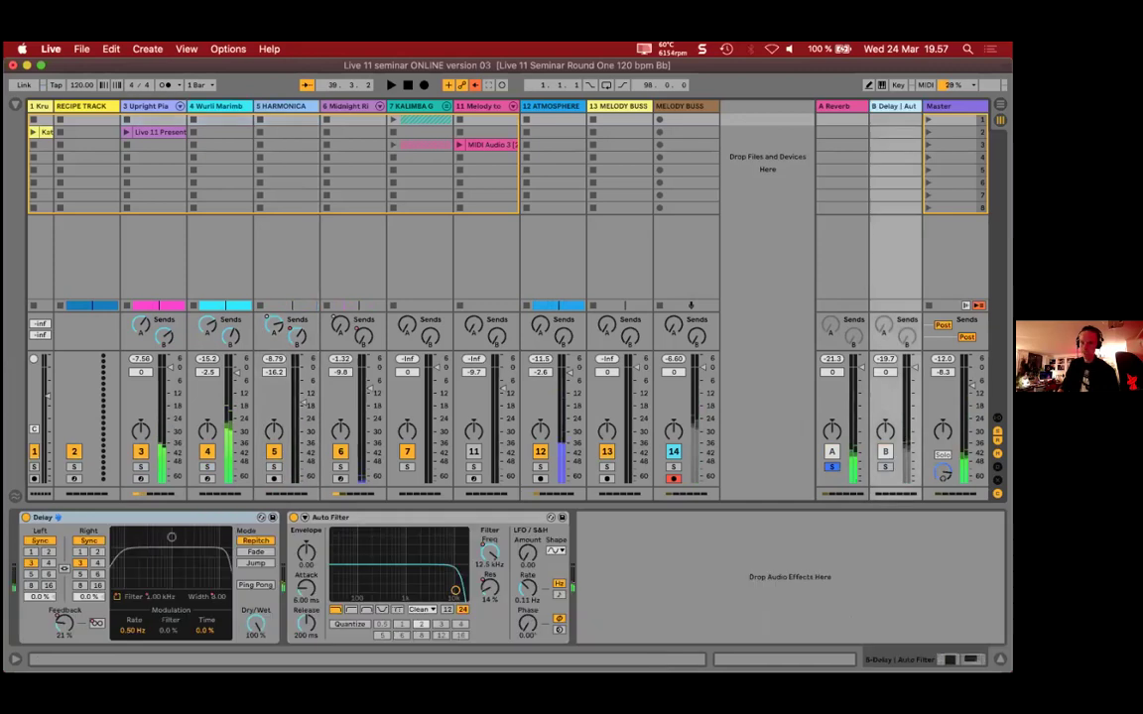
Step: Insert a third return track, C, and put the Echo effect from Delay & Loop on it
right_click(811, 151)
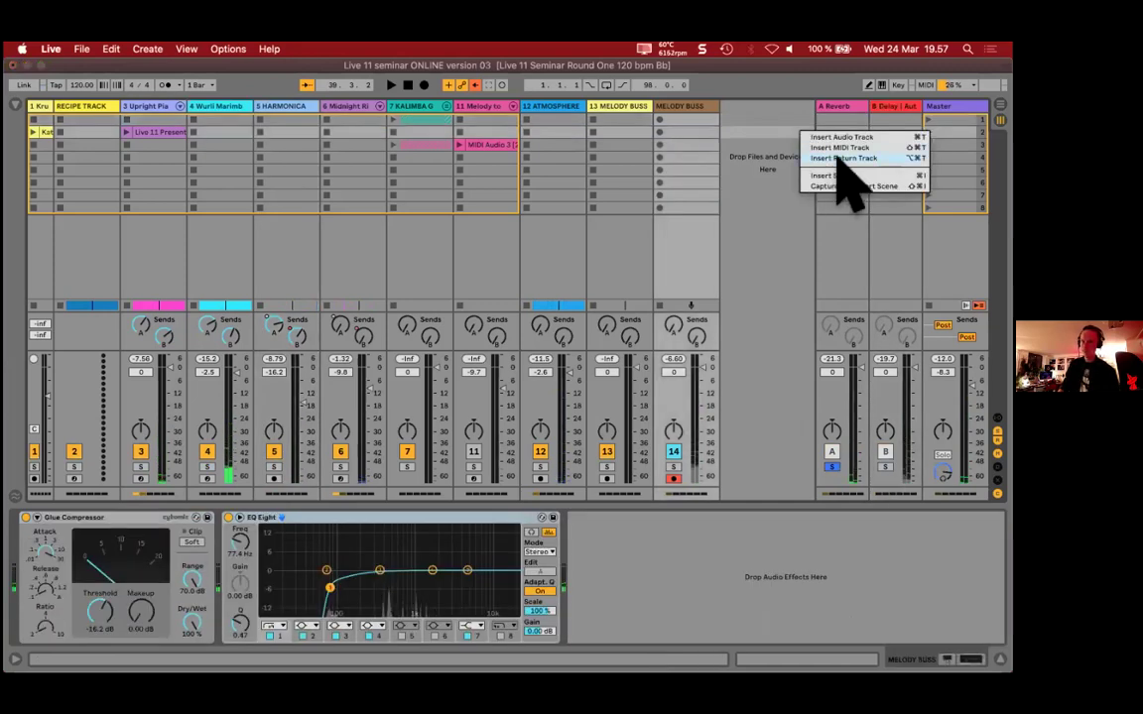
left_click(838, 158)
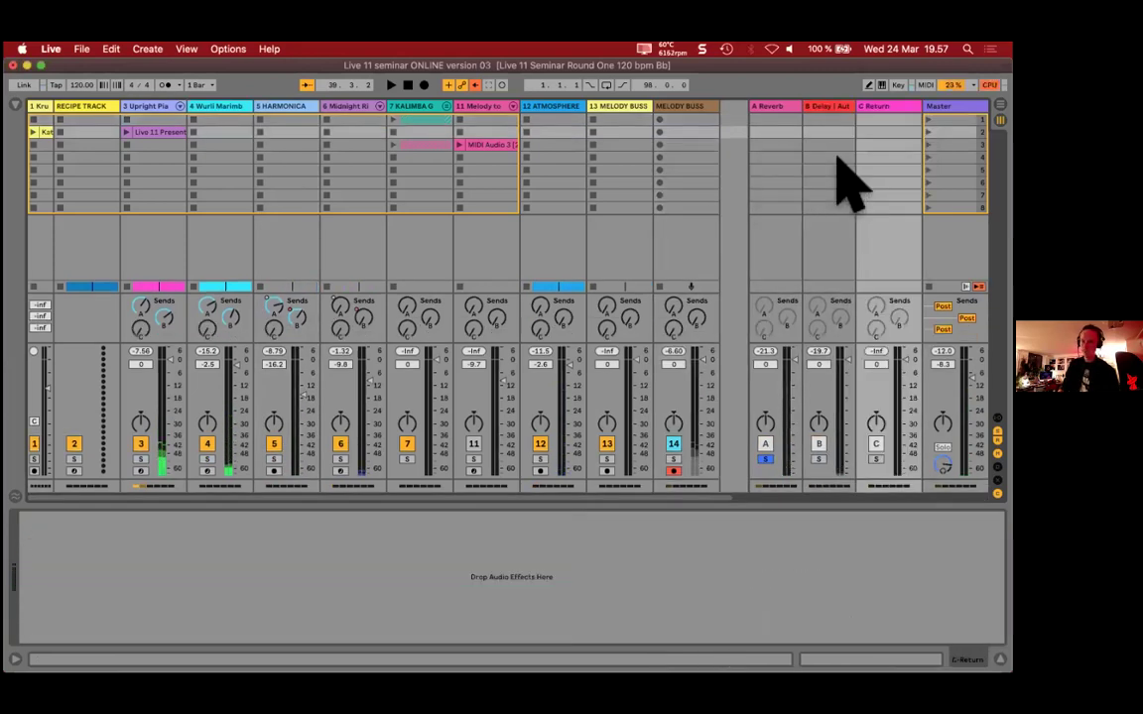
left_click(15, 105)
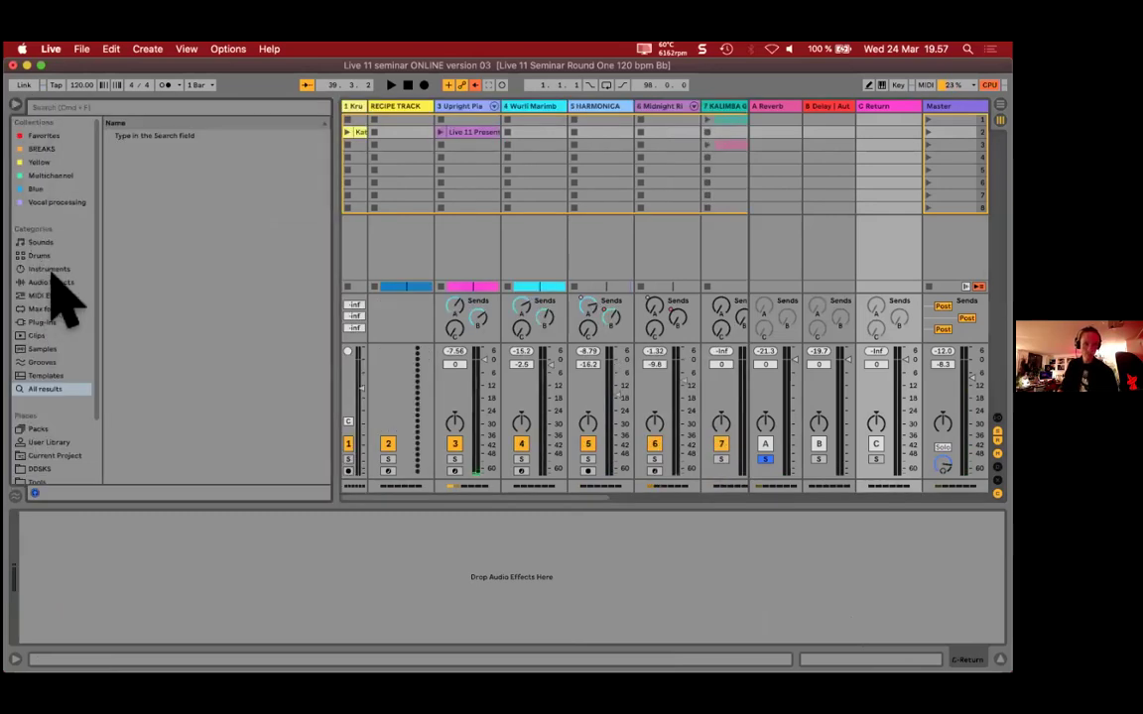
left_click(51, 281)
left_click(110, 136)
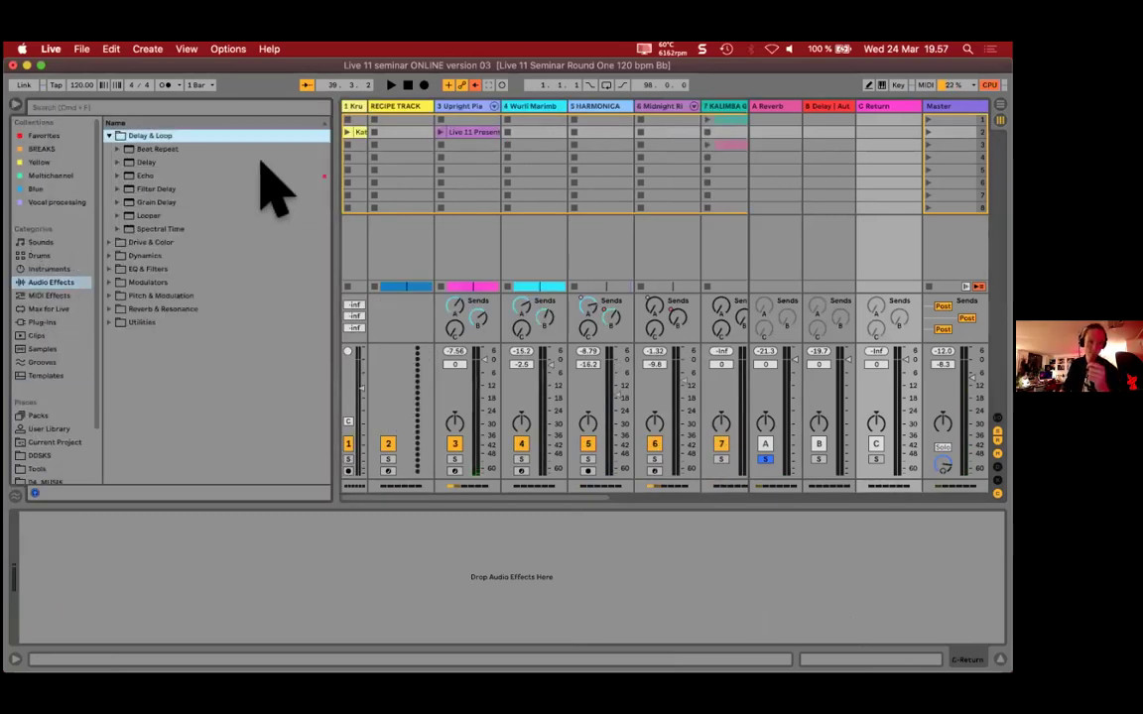
left_click(248, 177)
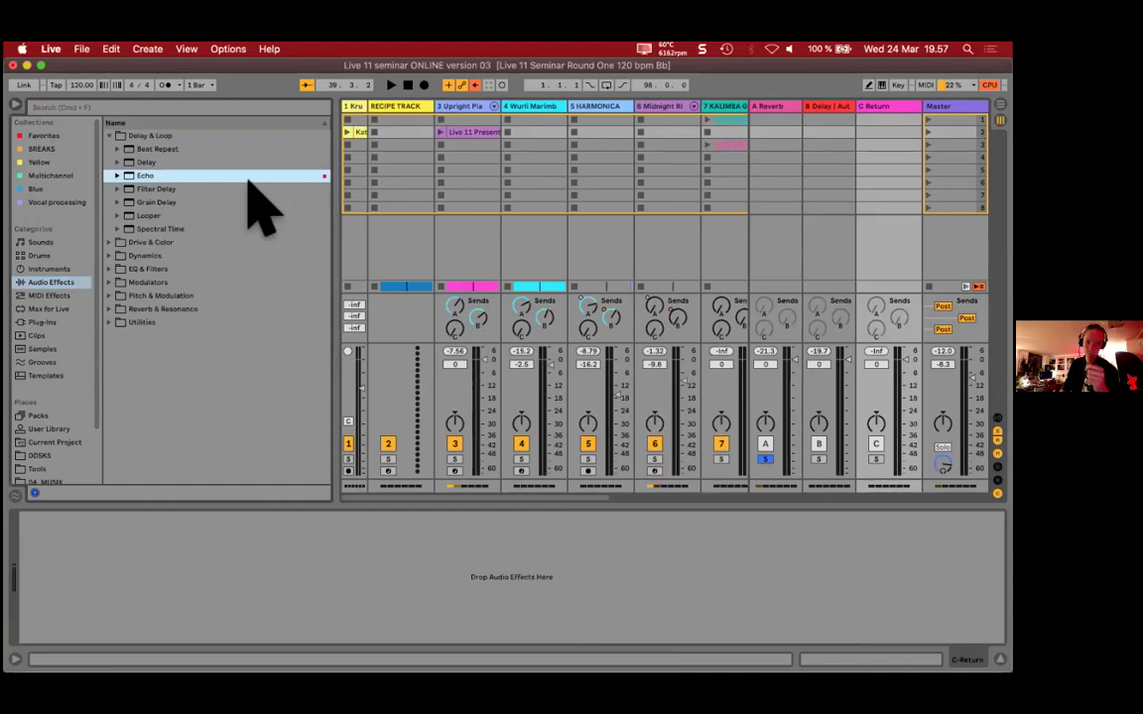
left_click_drag(146, 184, 681, 149)
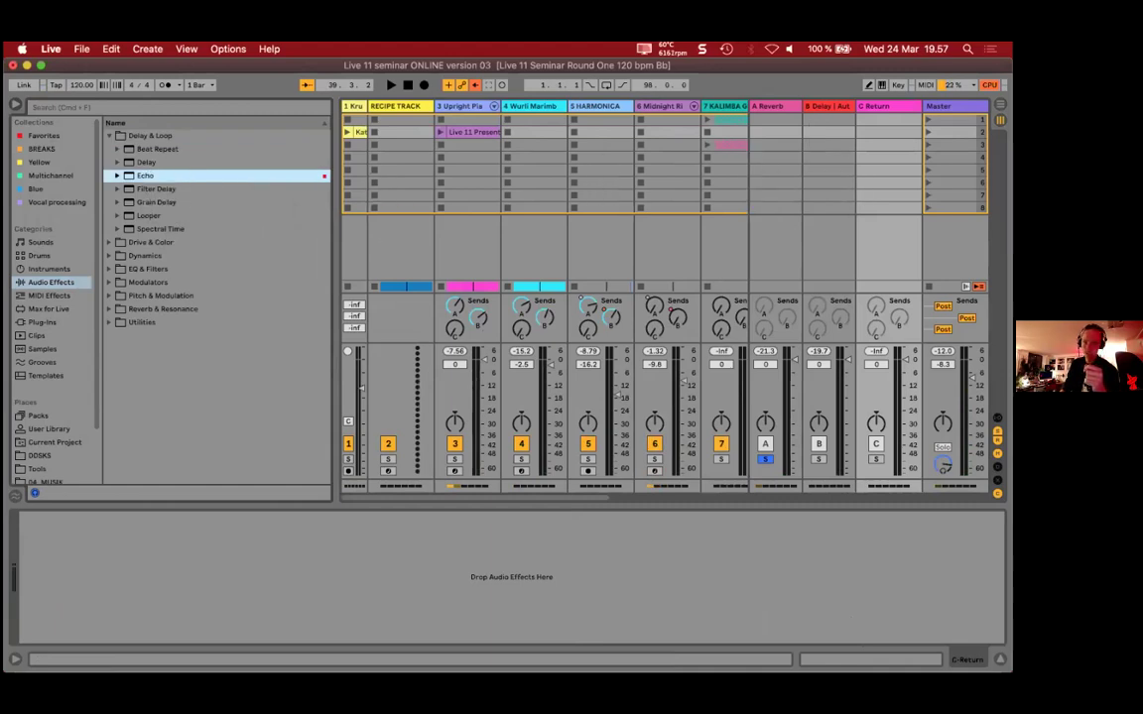
left_click_drag(734, 194, 656, 328)
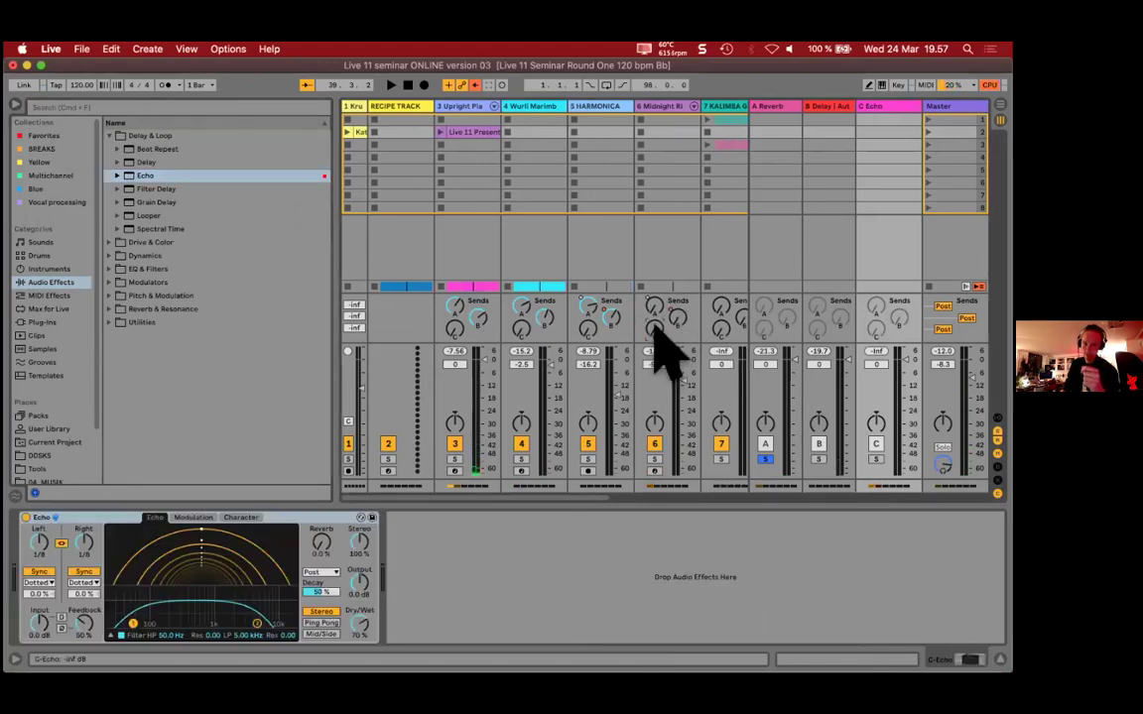
left_click_drag(863, 109, 806, 128)
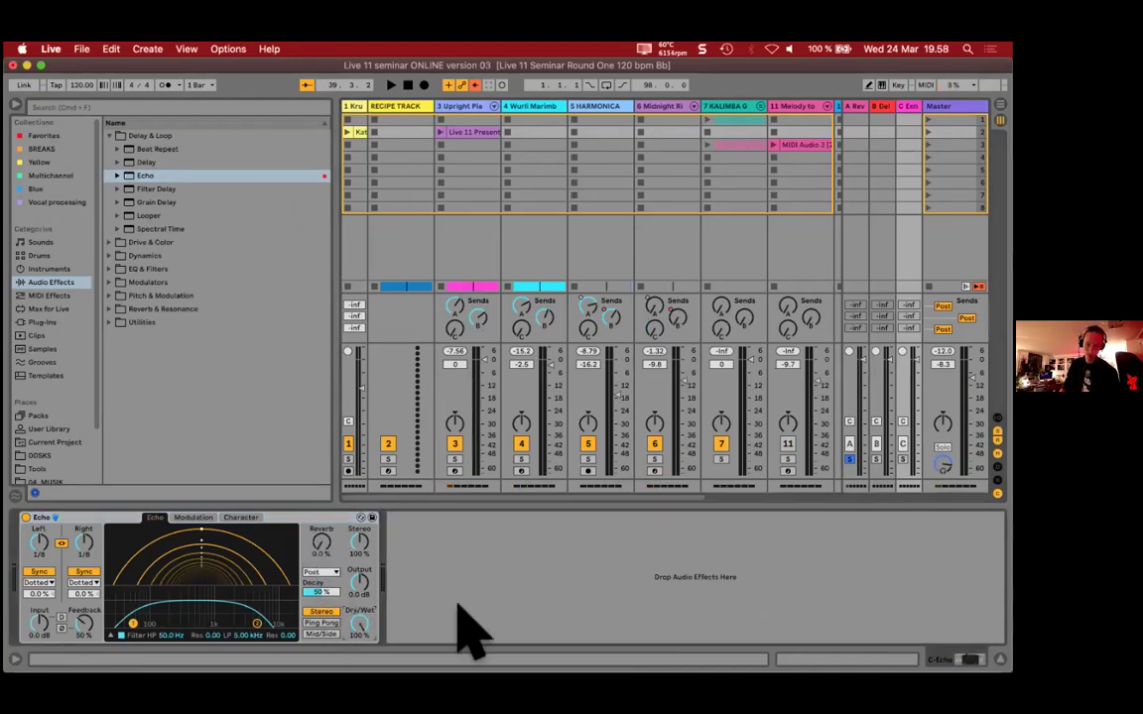
Step: Add a Phaser-Flanger after the Echo on return C, then hide the browser
key("super+f")
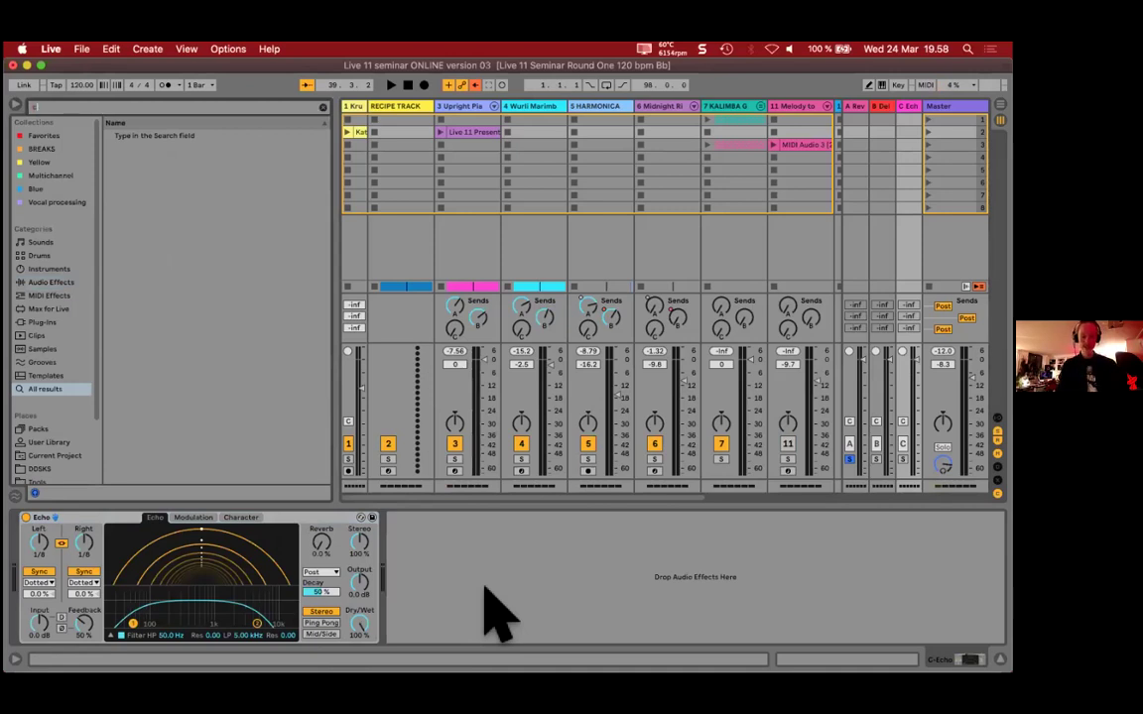
type("chorus")
key("super+f")
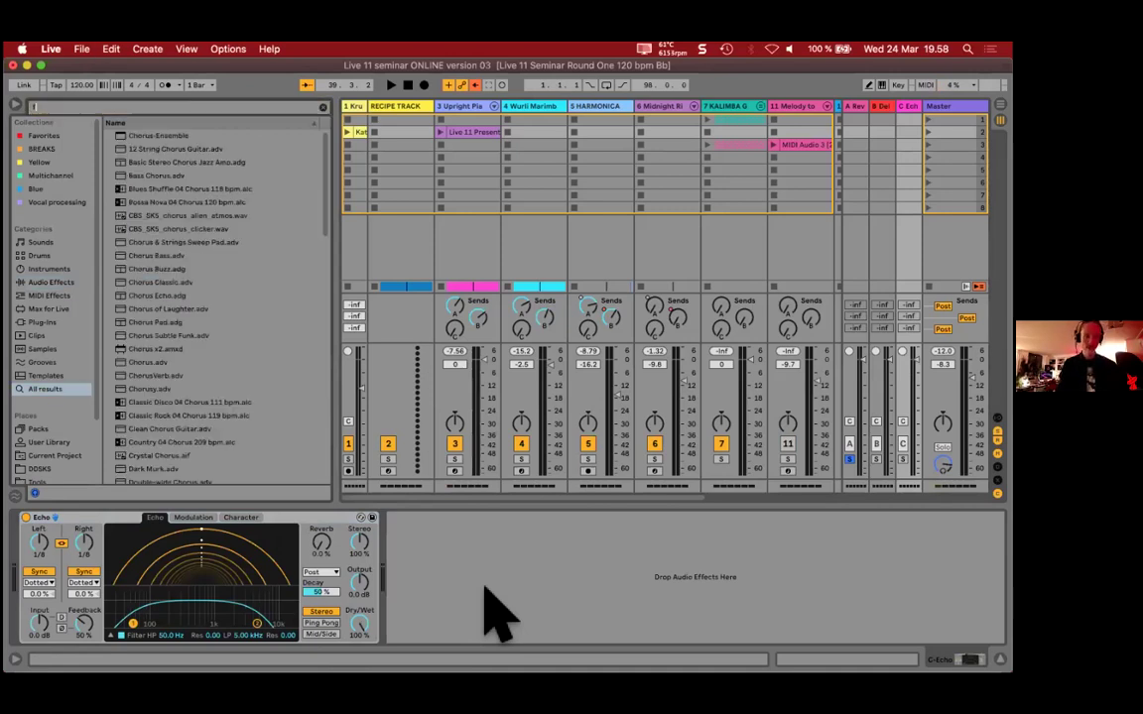
type("flanger")
key("Down")
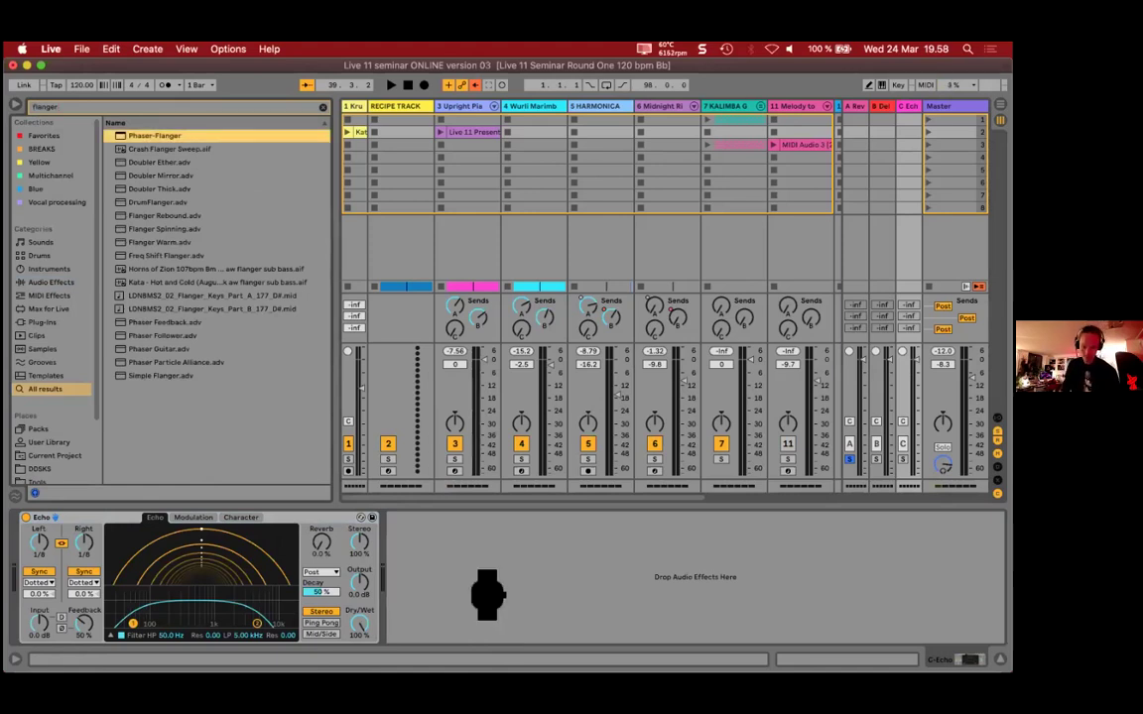
left_click_drag(486, 593, 496, 607)
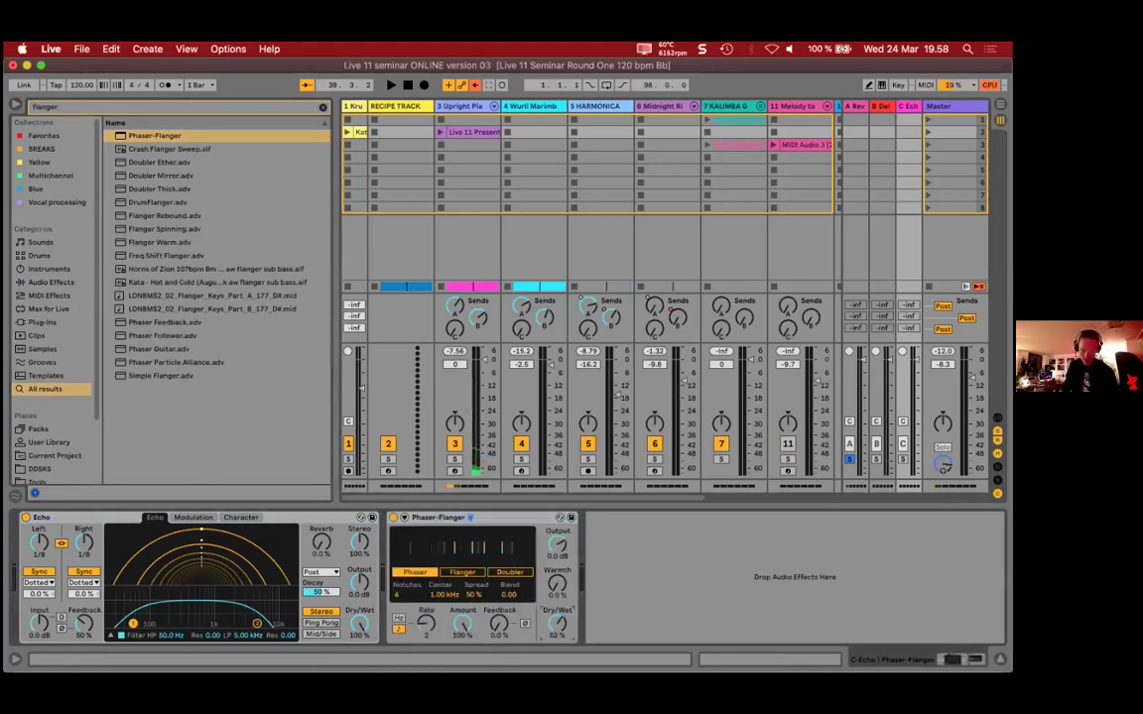
left_click(263, 521)
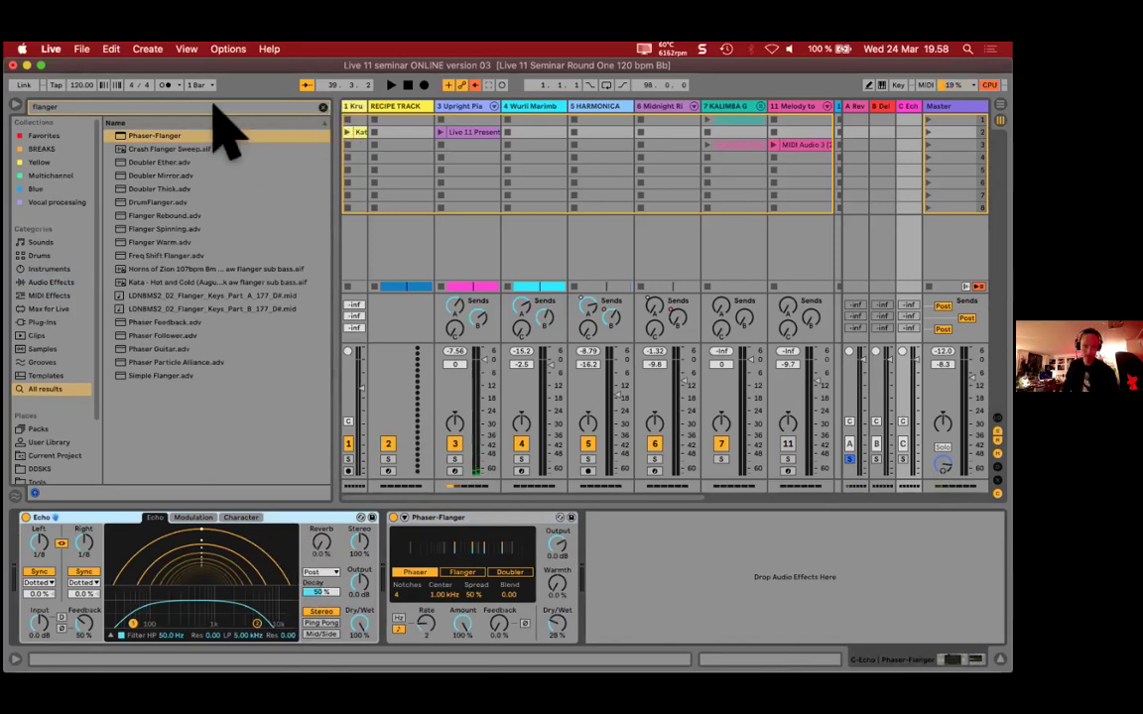
left_click(16, 105)
key("super+alt+b")
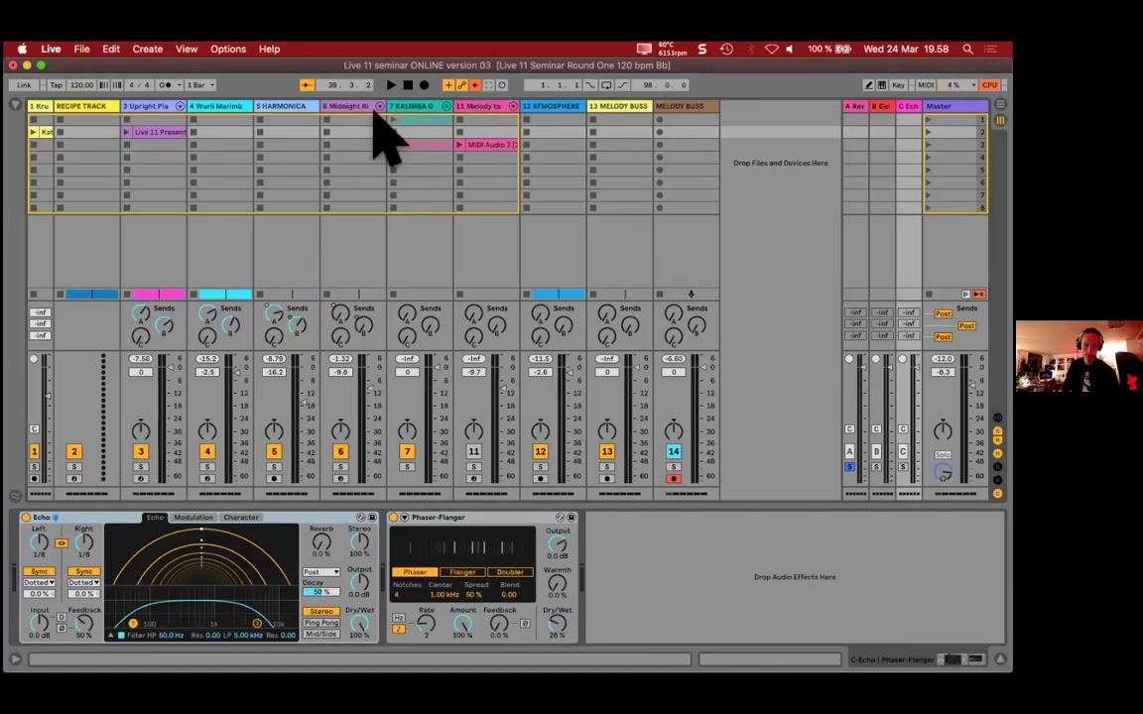
Step: Solo and play Midnight Rider, then reshape return C's Echo filter (HP 675 Hz, LP 7.82 kHz) and lower its output
left_click(337, 462)
left_click(339, 465)
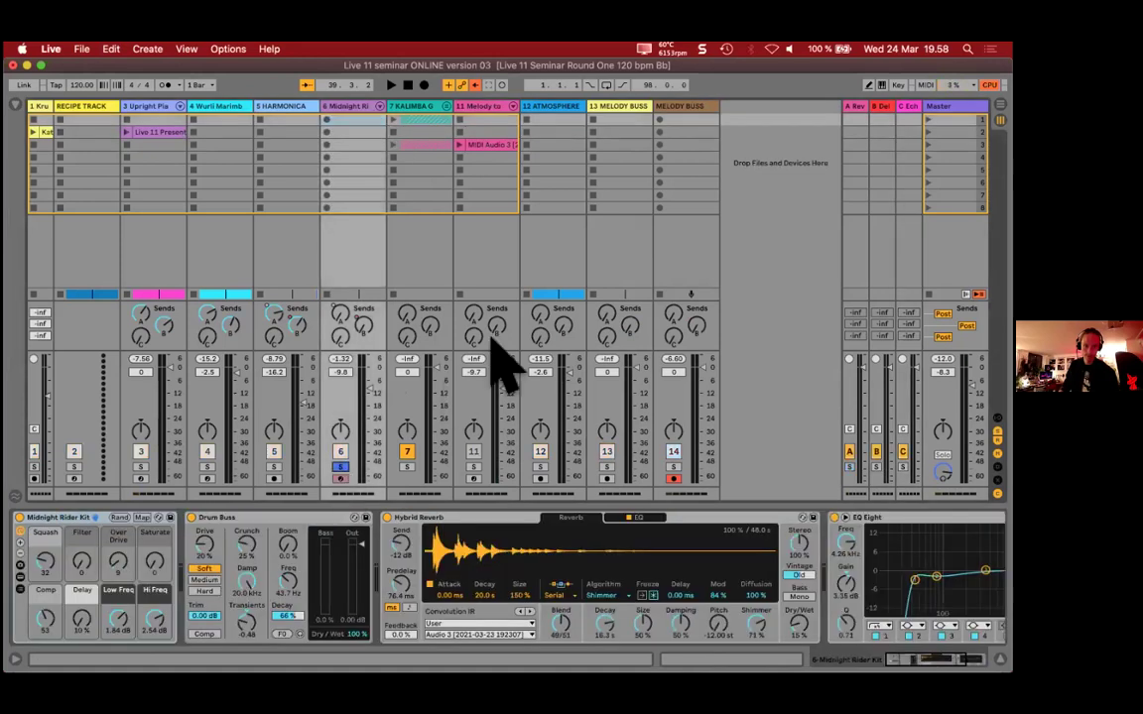
key("space")
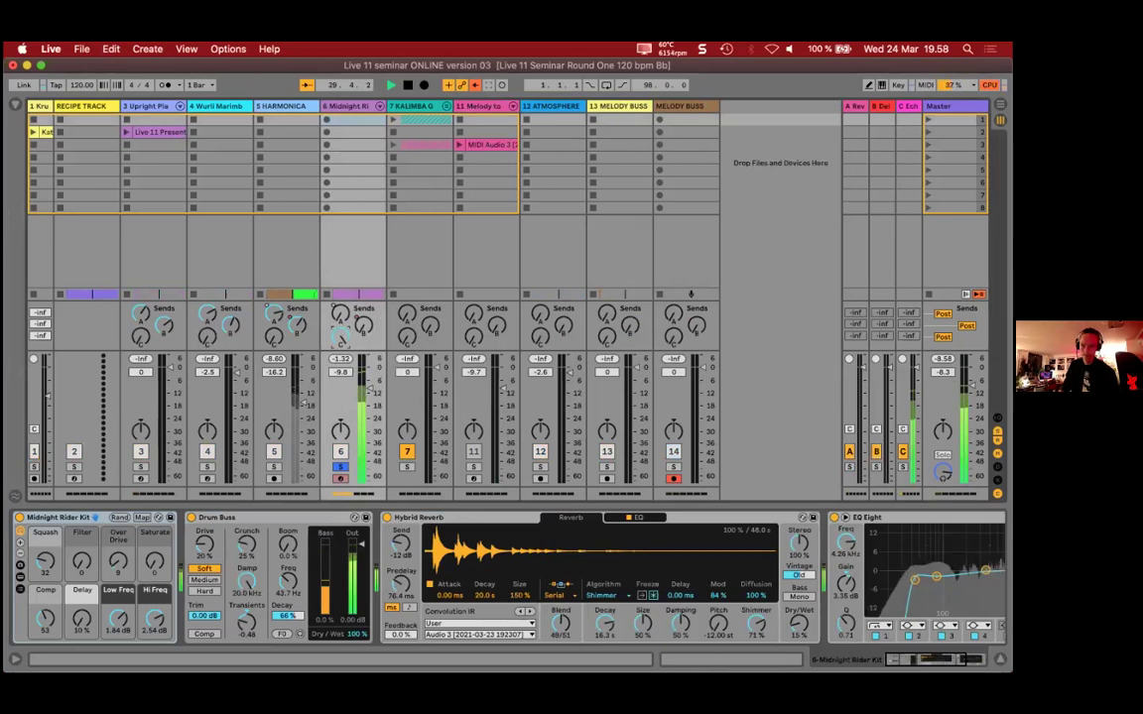
left_click(908, 106)
left_click_drag(257, 623, 266, 618)
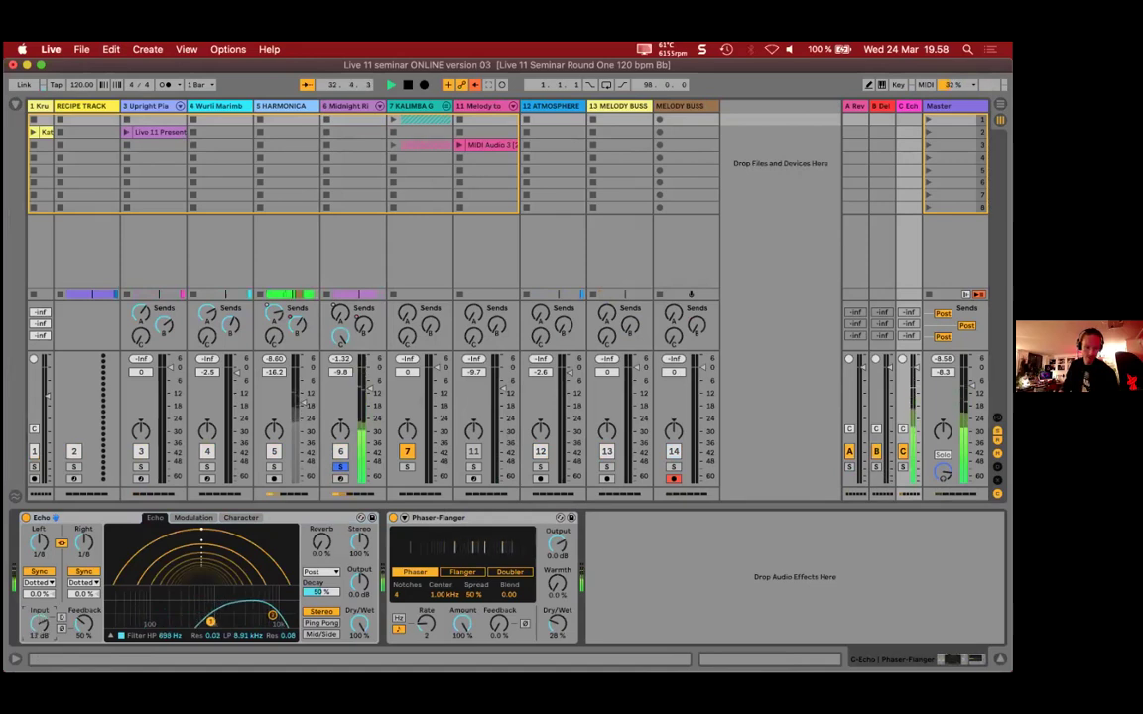
left_click_drag(360, 583, 360, 601)
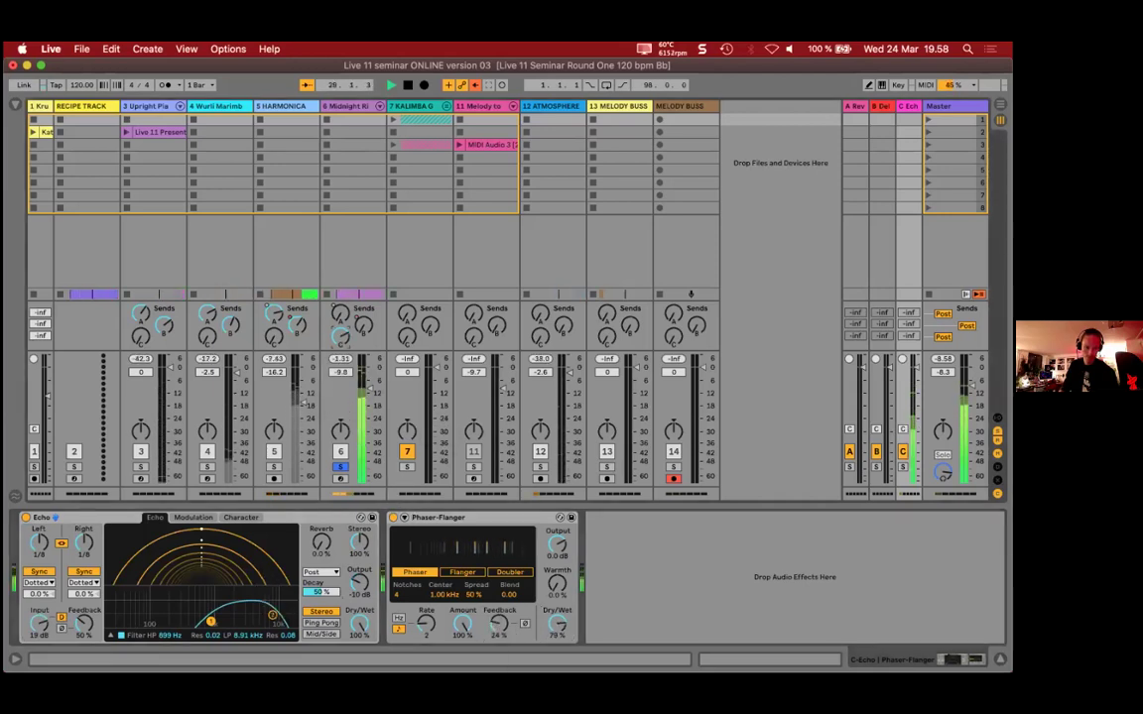
mouse_move(271, 616)
left_mouse_down()
mouse_move(280, 638)
mouse_move(267, 609)
left_mouse_up()
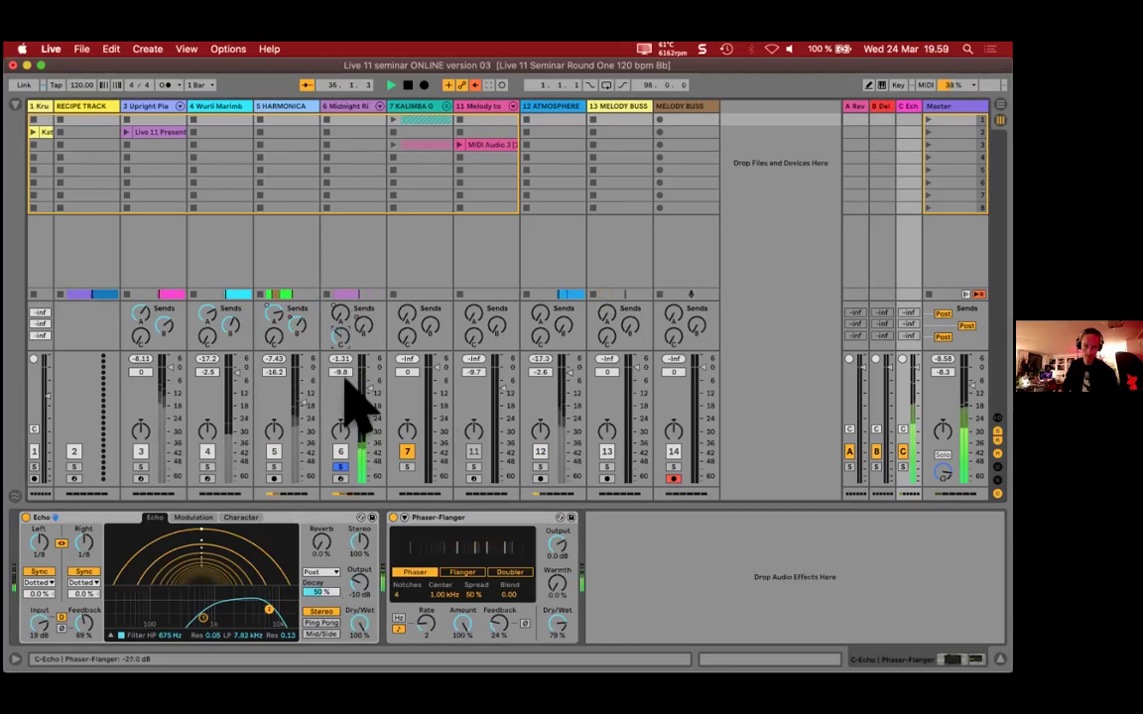
Step: Unsolo Midnight Rider and bring up the Master chain's Glue Compressor and Limiter
left_click(339, 466)
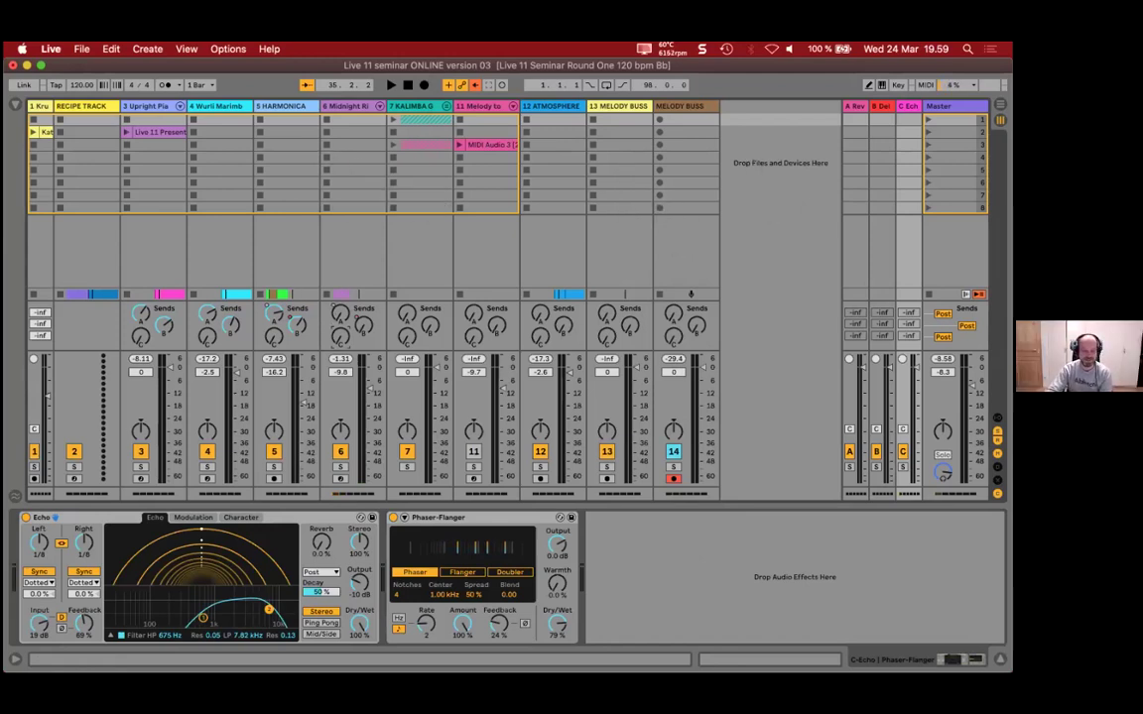
key("Right")
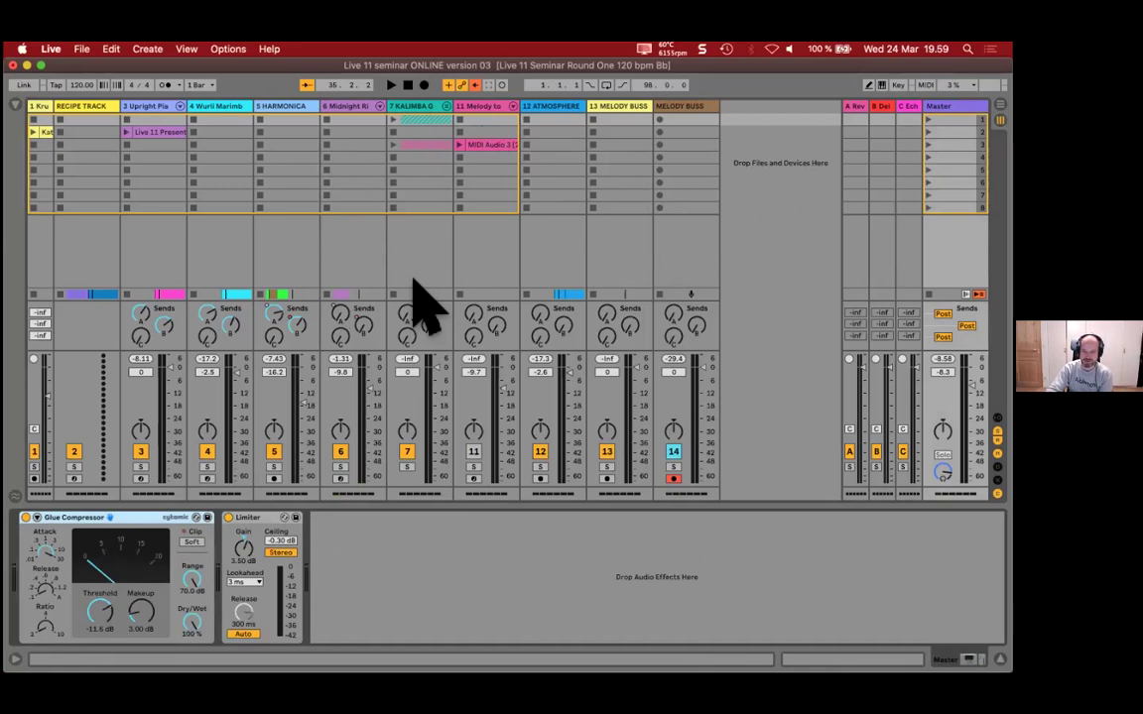
left_click(510, 599)
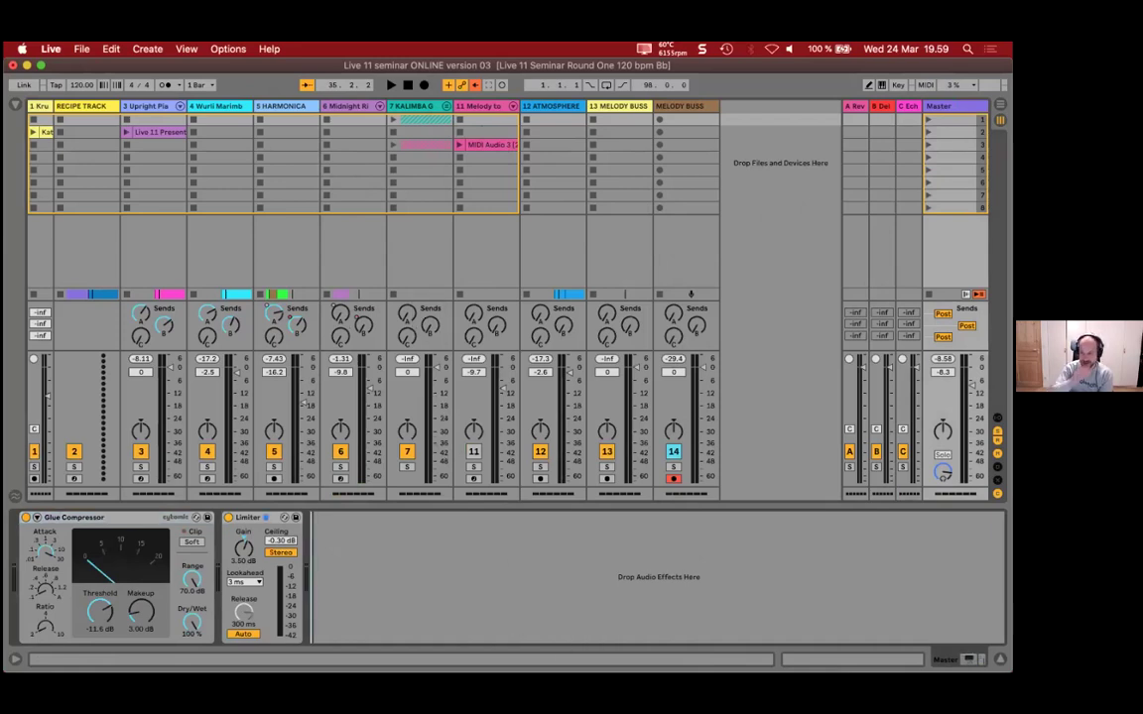